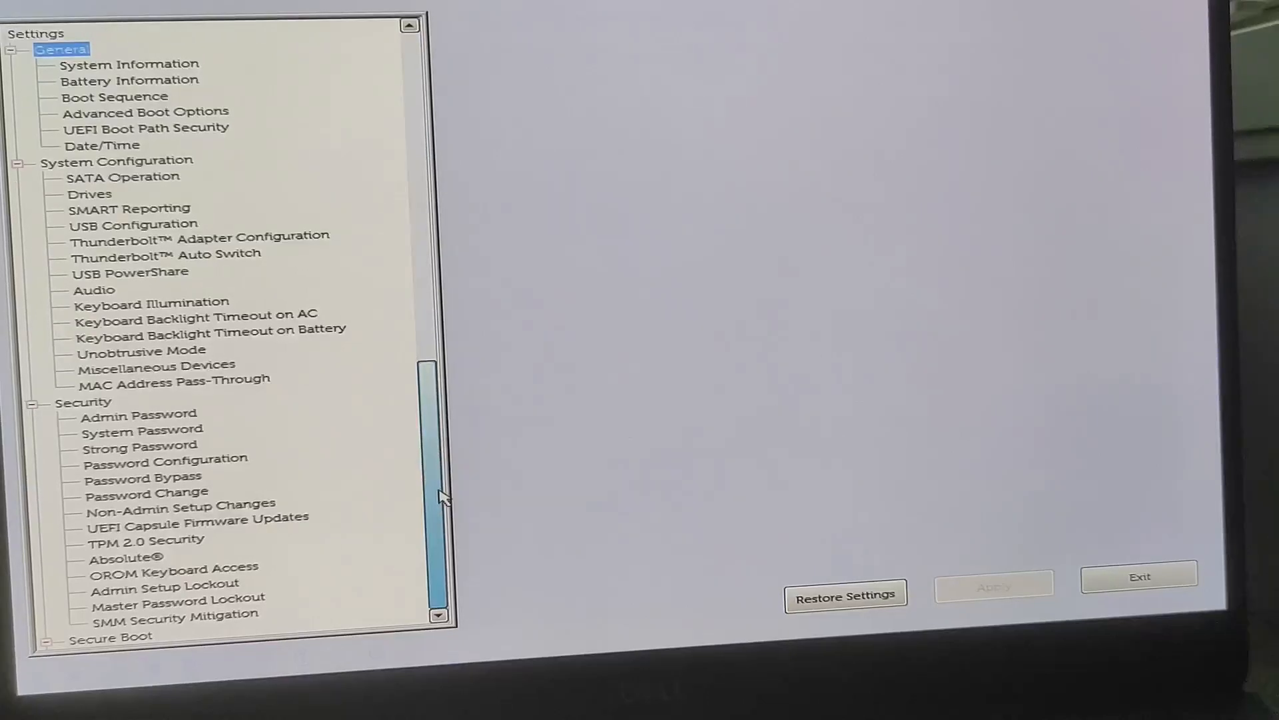
# - Review the SupportAssist System Resolution and System Logs pages, from BIOSConnect back to BIOS Events
pyautogui.click(170, 632)
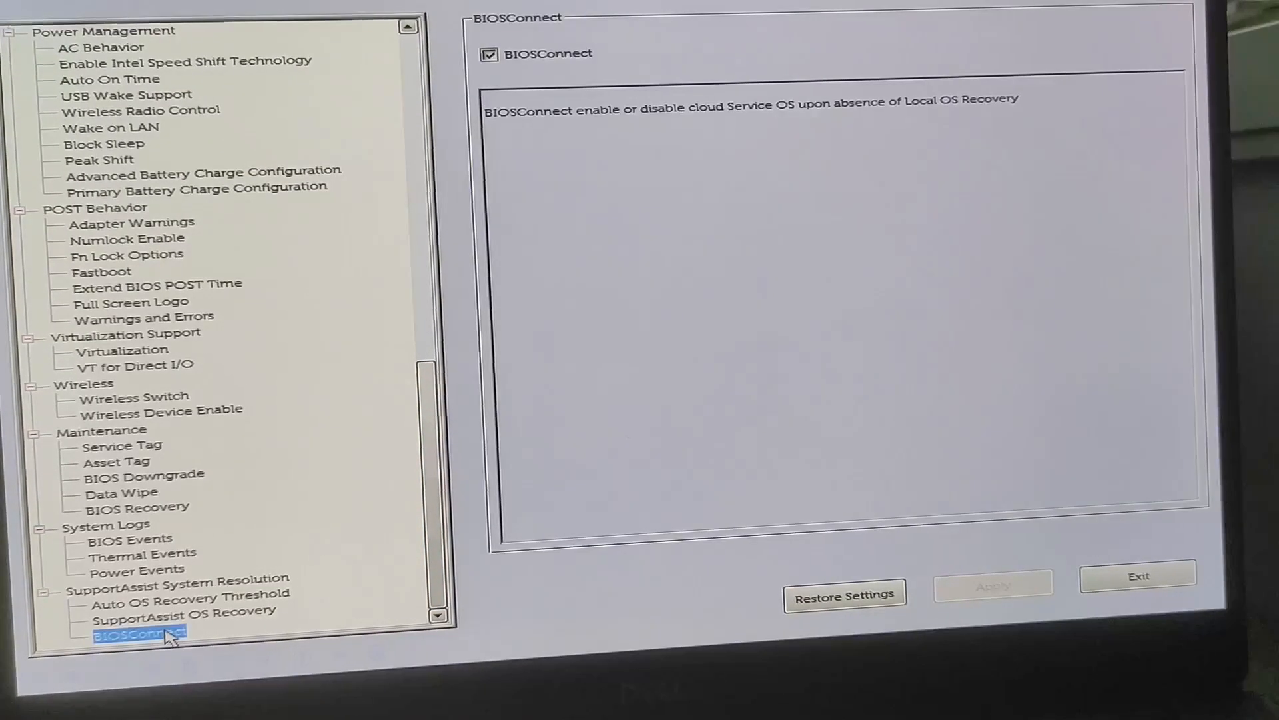
pyautogui.press('Up')
pyautogui.press('Up')
pyautogui.press('Up')
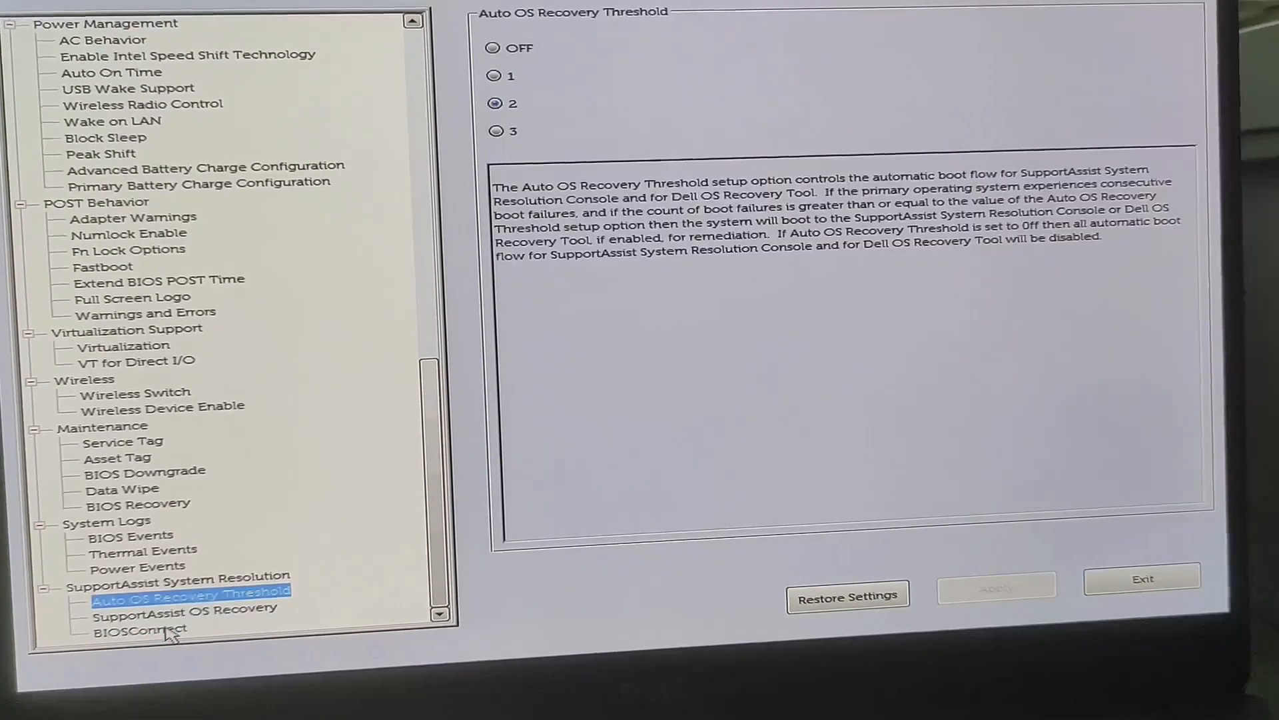
pyautogui.press('Up')
pyautogui.press('Up')
pyautogui.press('Up')
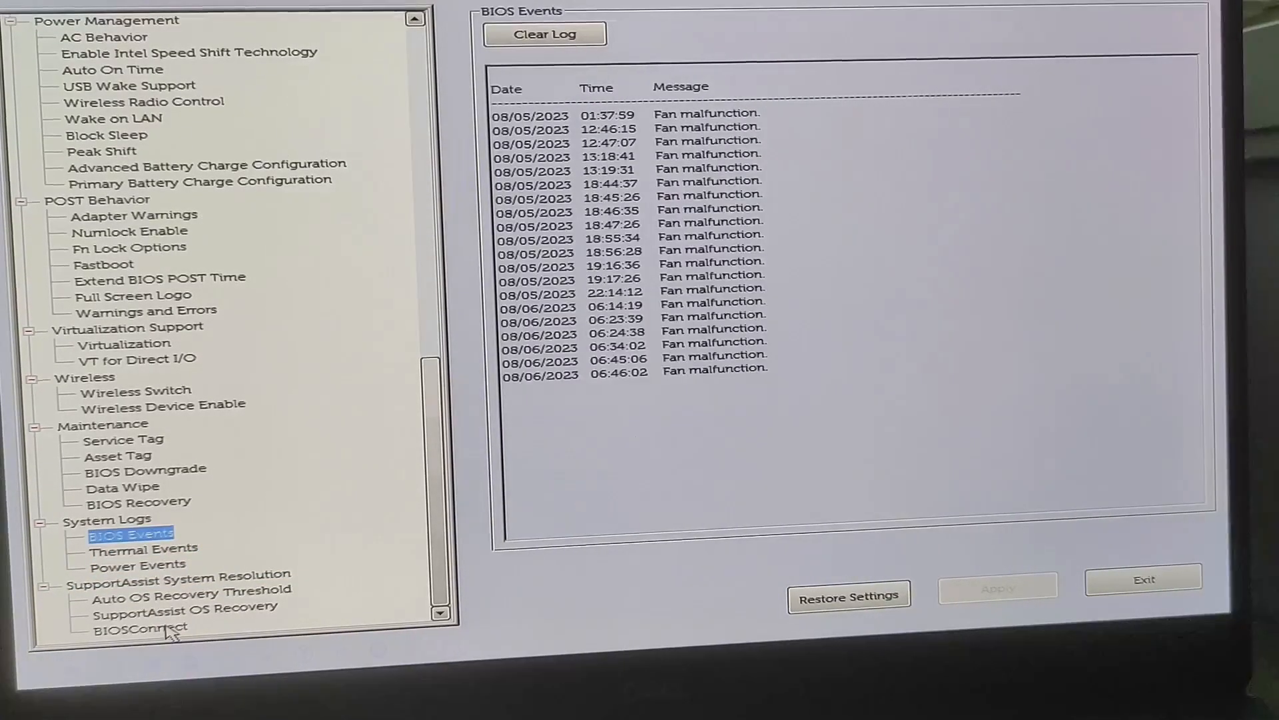
# - Review the Maintenance settings, including BIOS Recovery, BIOS Downgrade and Asset Tag
pyautogui.press('Up')
pyautogui.press('Up')
pyautogui.press('Up')
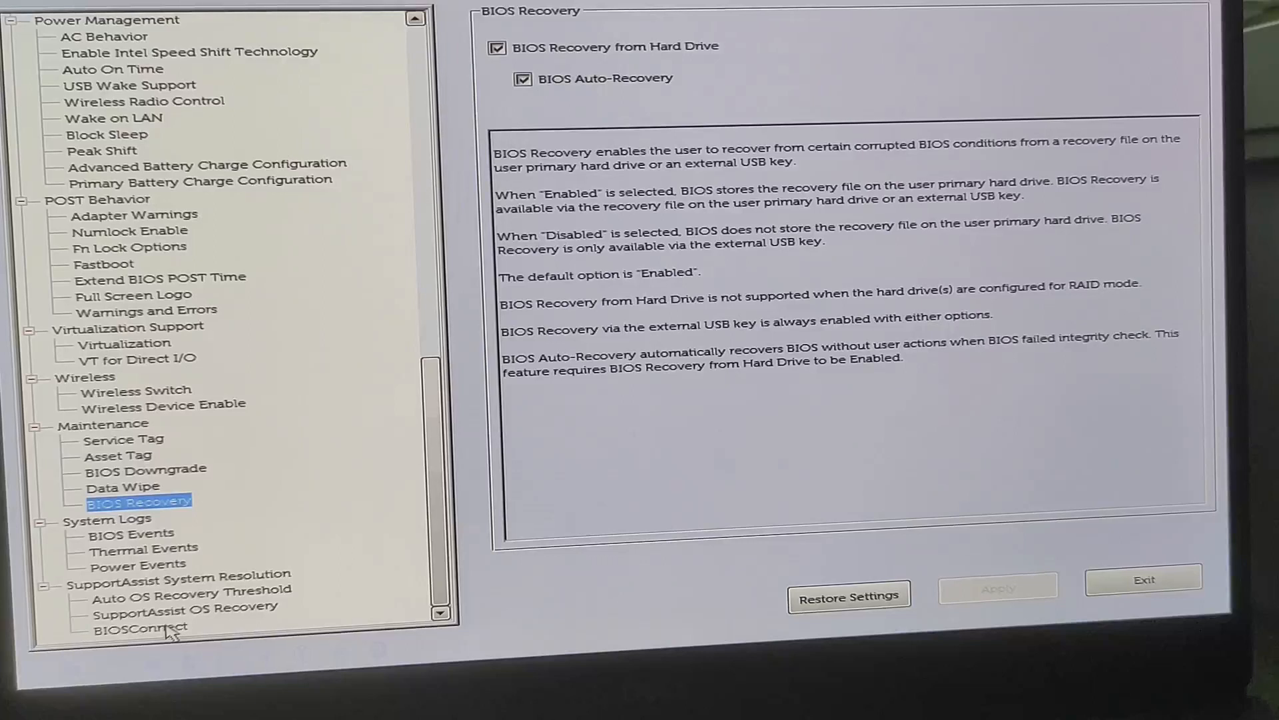
pyautogui.press('Up')
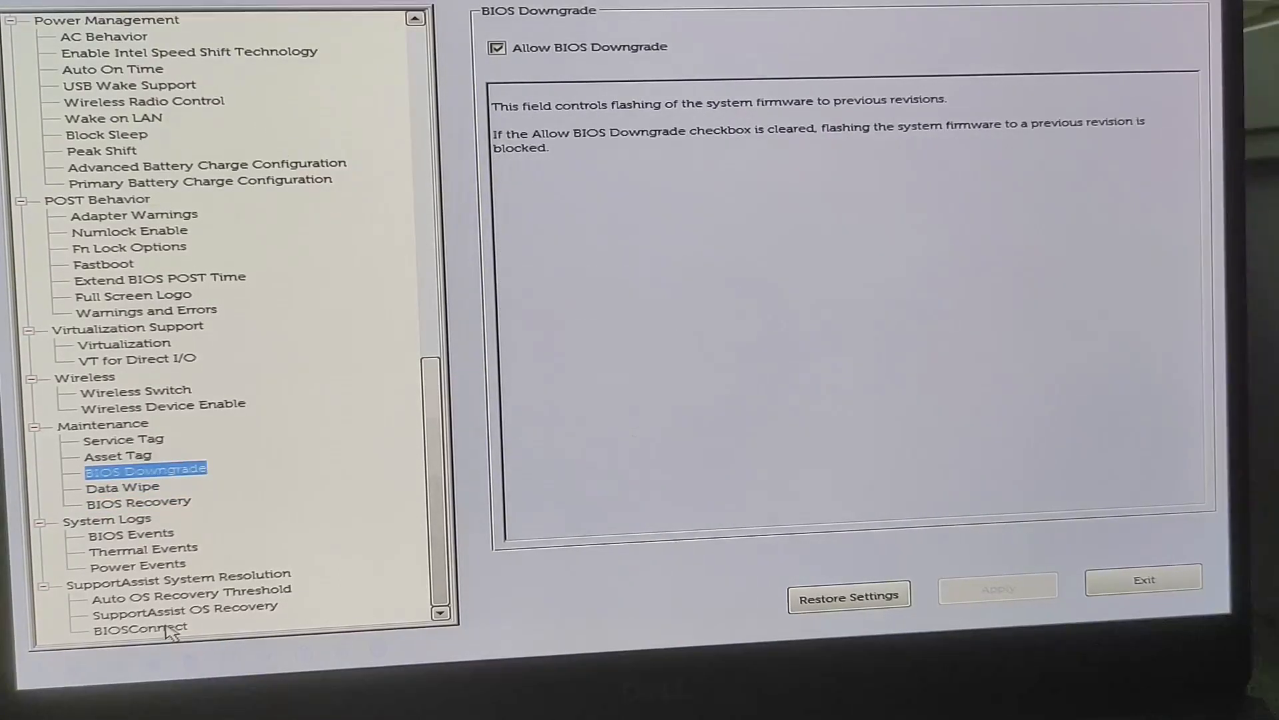
pyautogui.press('Up')
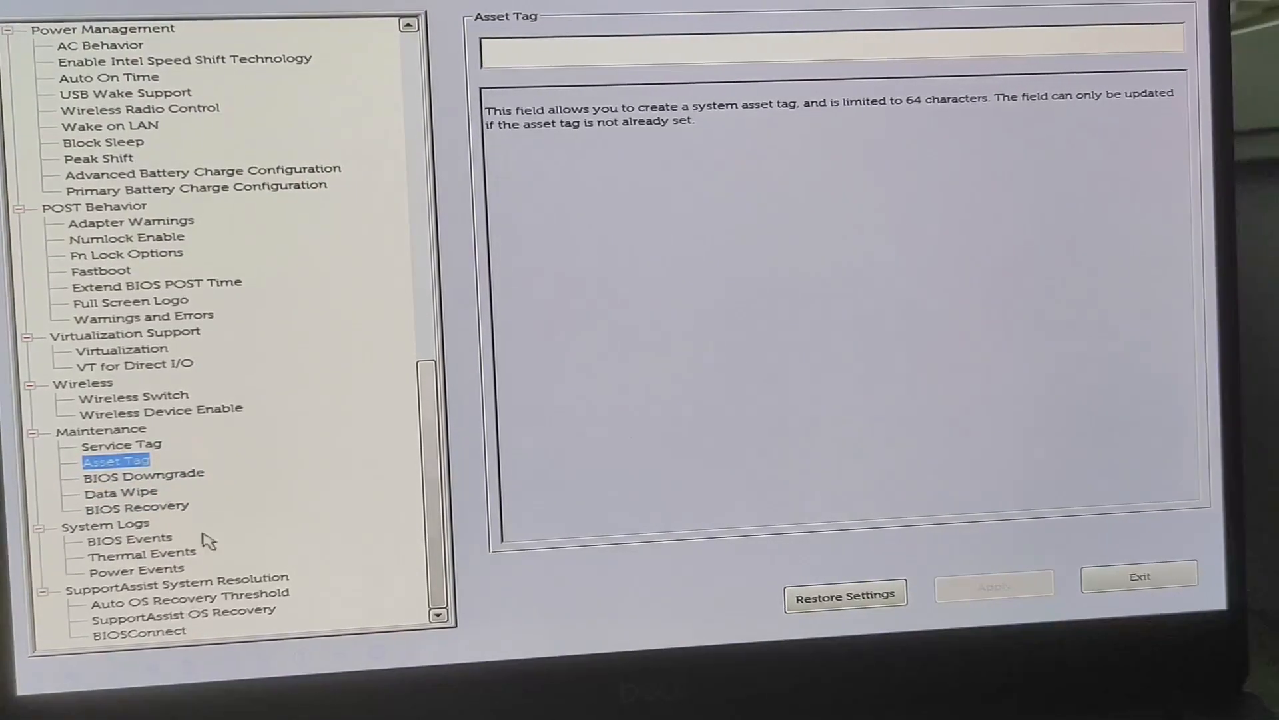
# - Examine the Wireless Device Enable options and the Virtualization Support settings for VT for Direct I/O and Virtualization
pyautogui.click(152, 413)
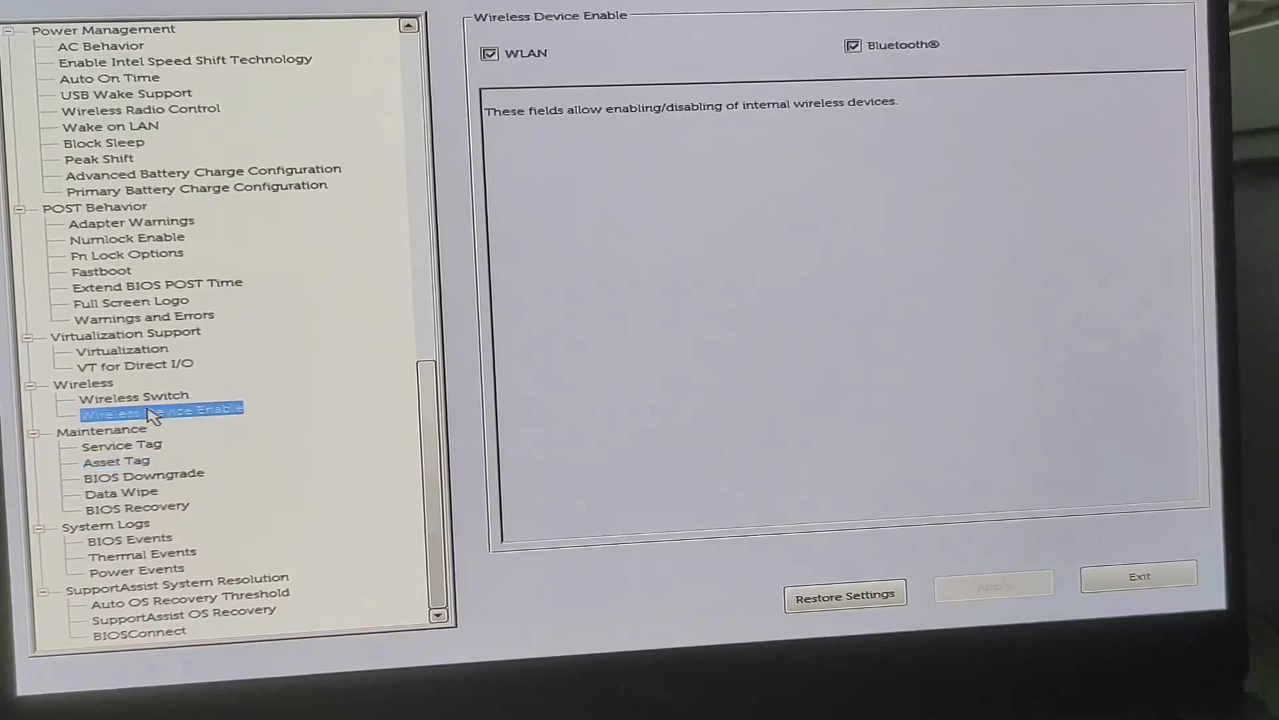
pyautogui.press('Up')
pyautogui.press('Up')
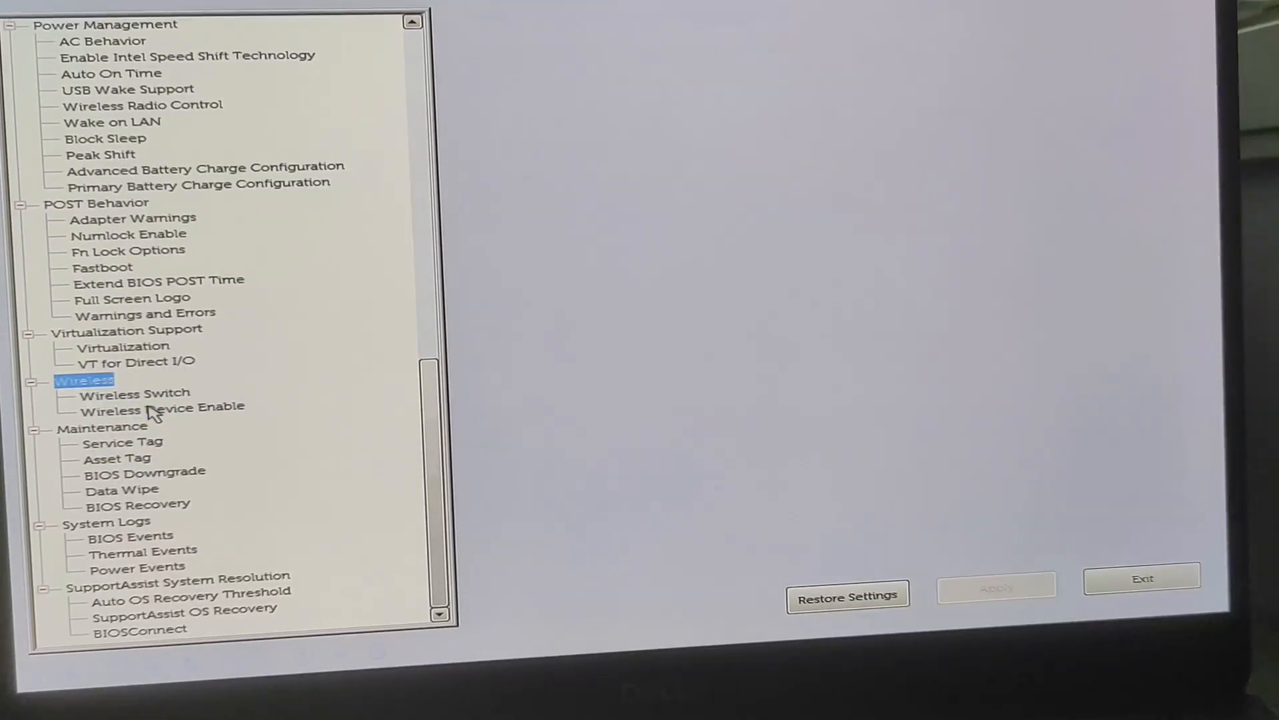
pyautogui.press('Up')
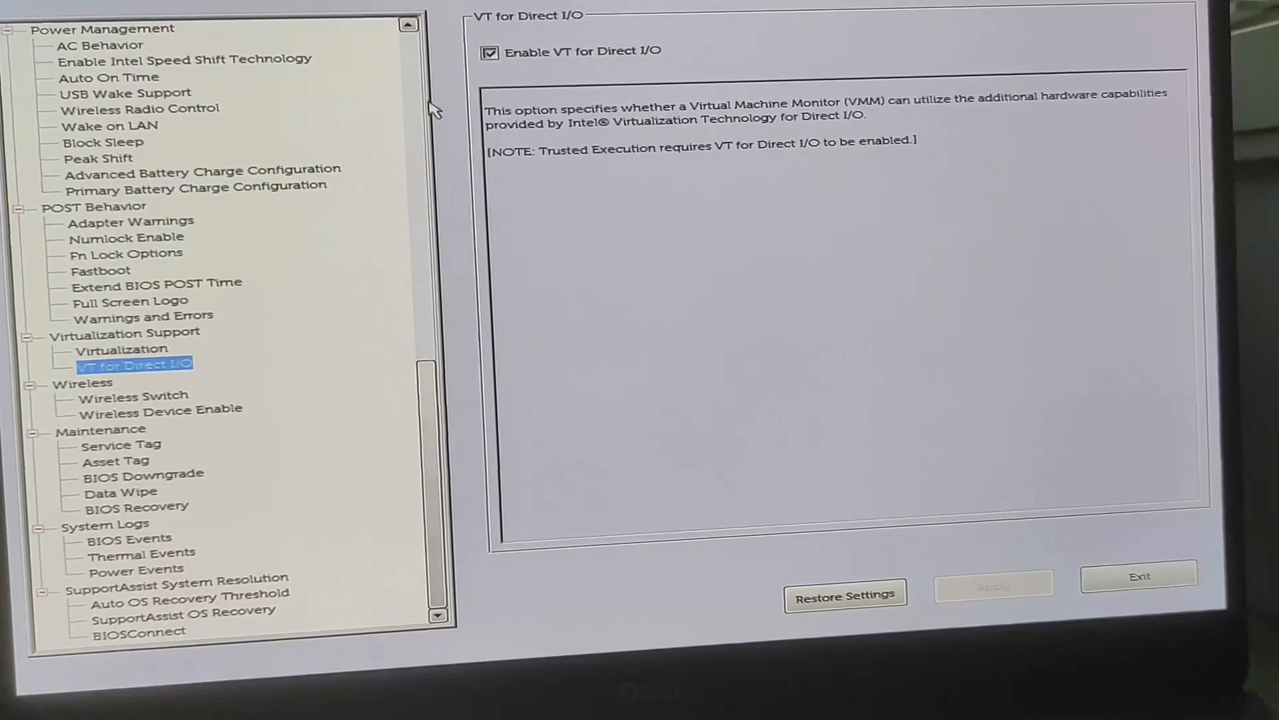
pyautogui.press('Up')
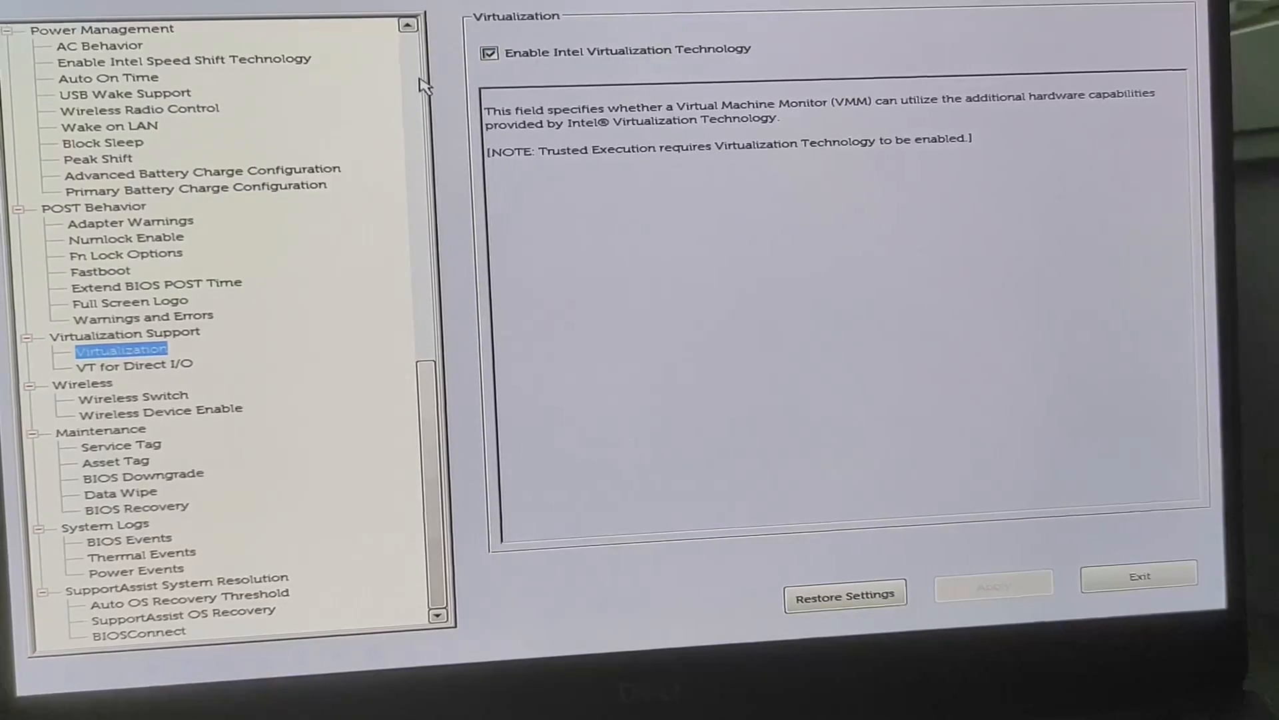
# - Review the POST Behavior settings, from Warnings and Errors through Fn Lock Options to Adapter Warnings
pyautogui.press('Up')
pyautogui.press('Up')
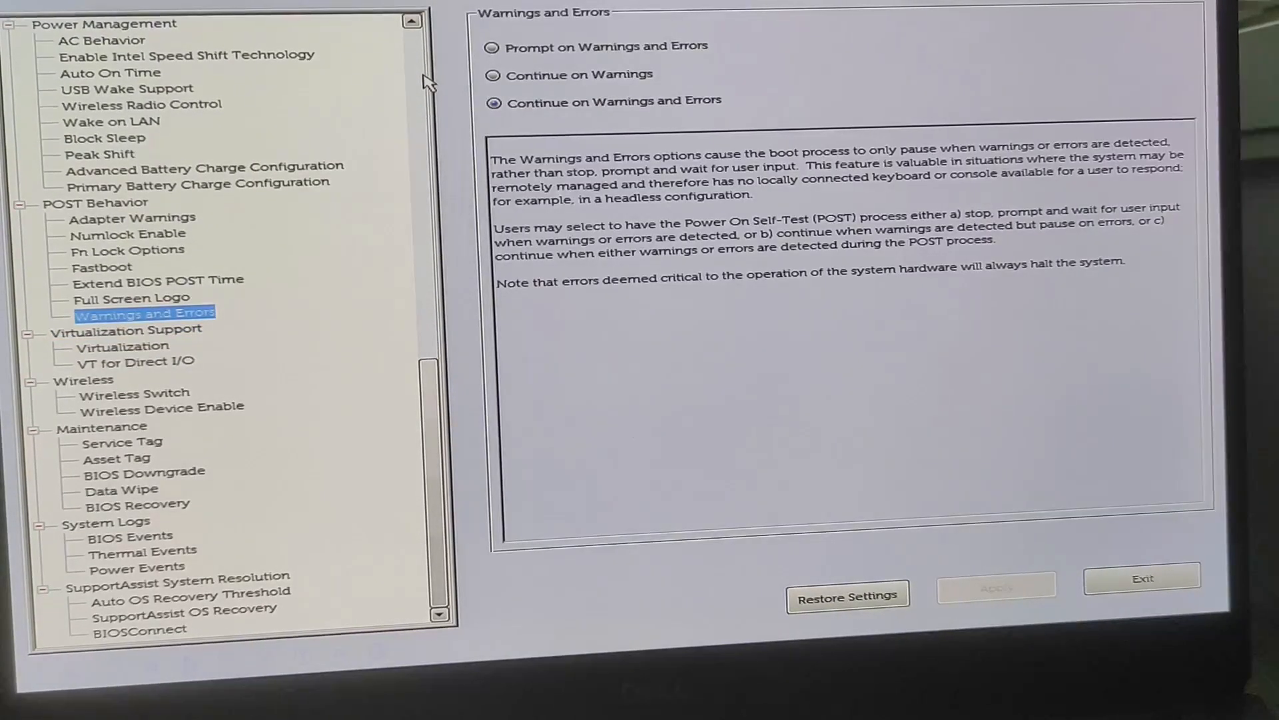
pyautogui.press('Up')
pyautogui.press('Up')
pyautogui.press('Up')
pyautogui.press('Up')
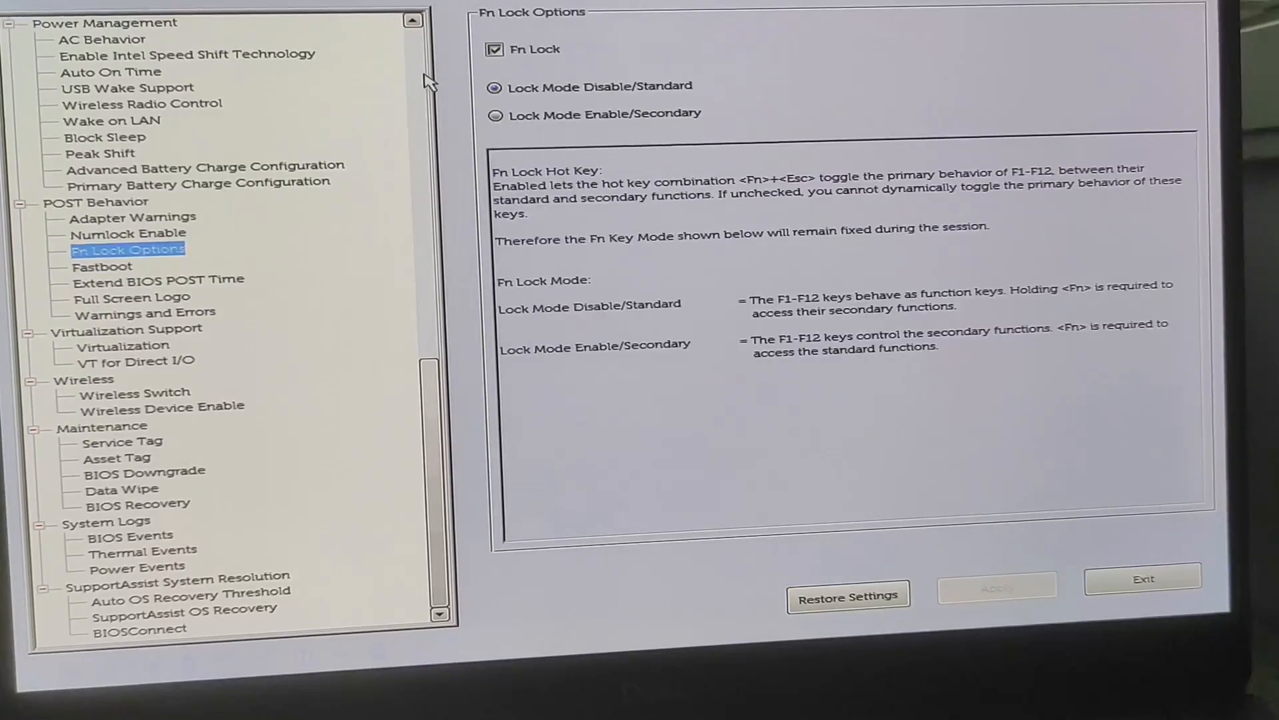
pyautogui.press('Up')
pyautogui.press('Up')
pyautogui.press('Up')
pyautogui.press('Up')
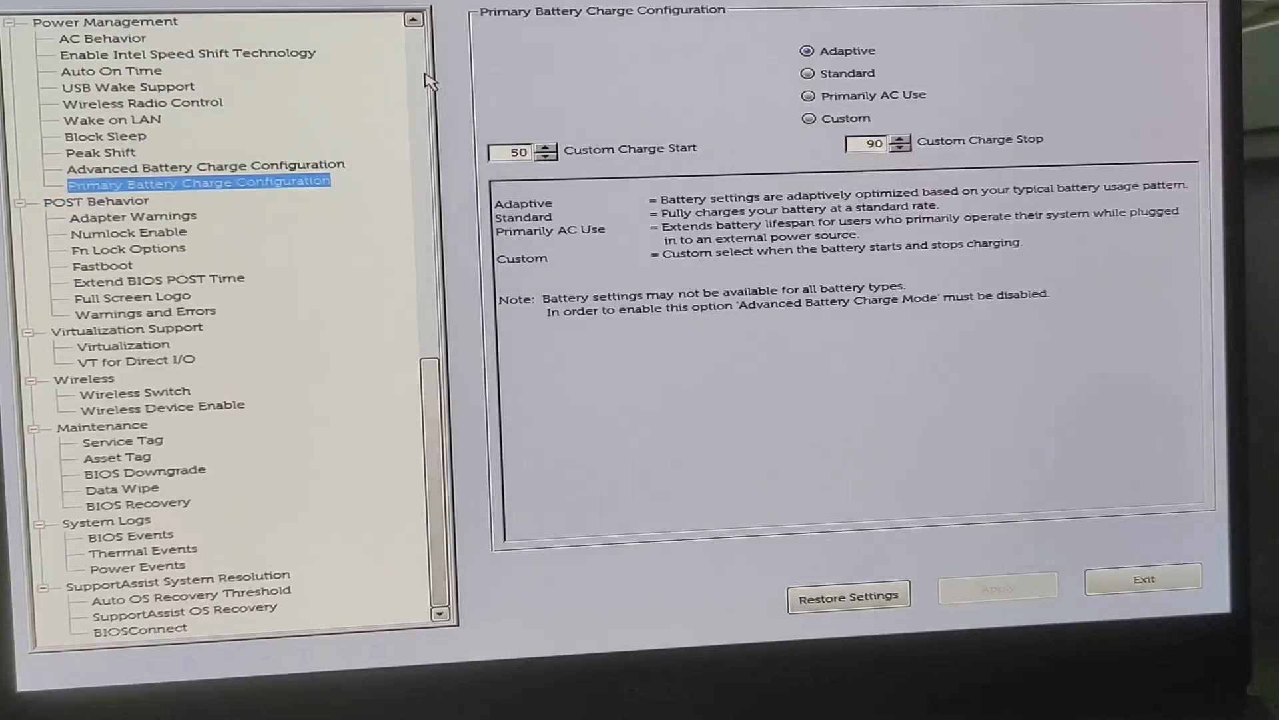
# - Examine the Power Management settings from Primary Battery Charge Configuration back to AC Behavior, including Peak Shift, Wake on LAN and USB Wake Support
pyautogui.press('Up')
pyautogui.press('Up')
pyautogui.press('Up')
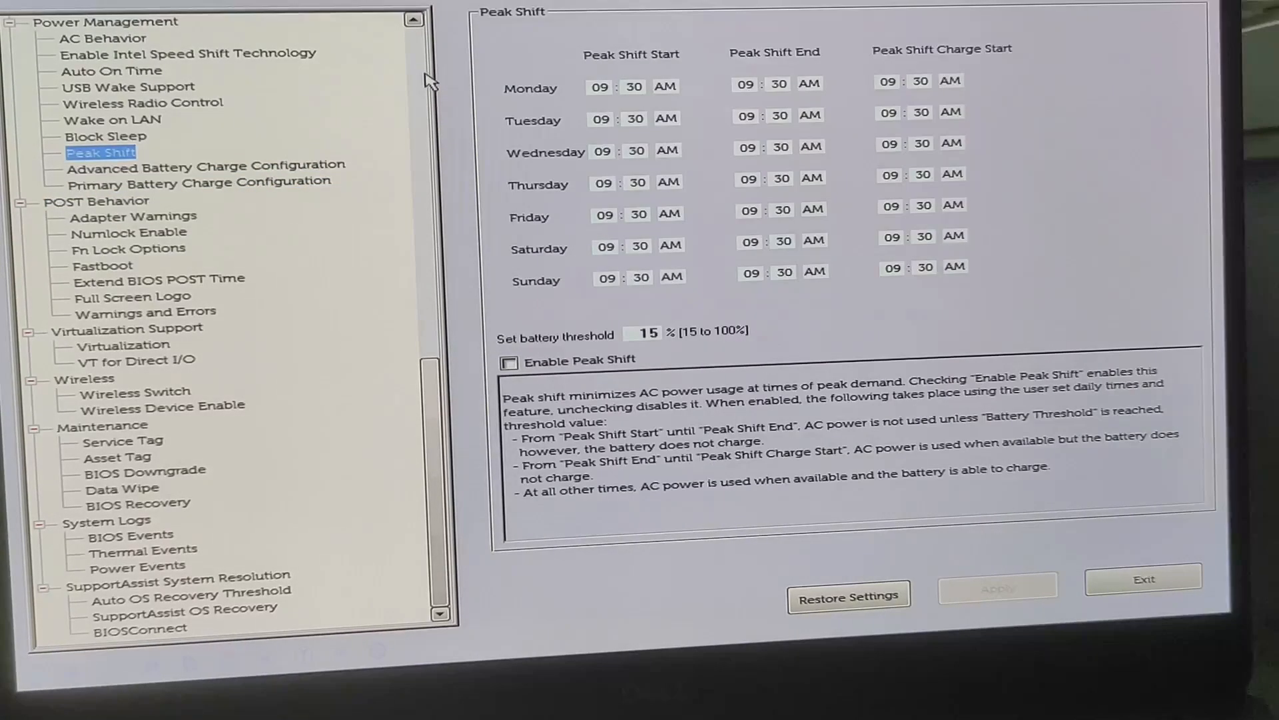
pyautogui.press('Up')
pyautogui.press('Up')
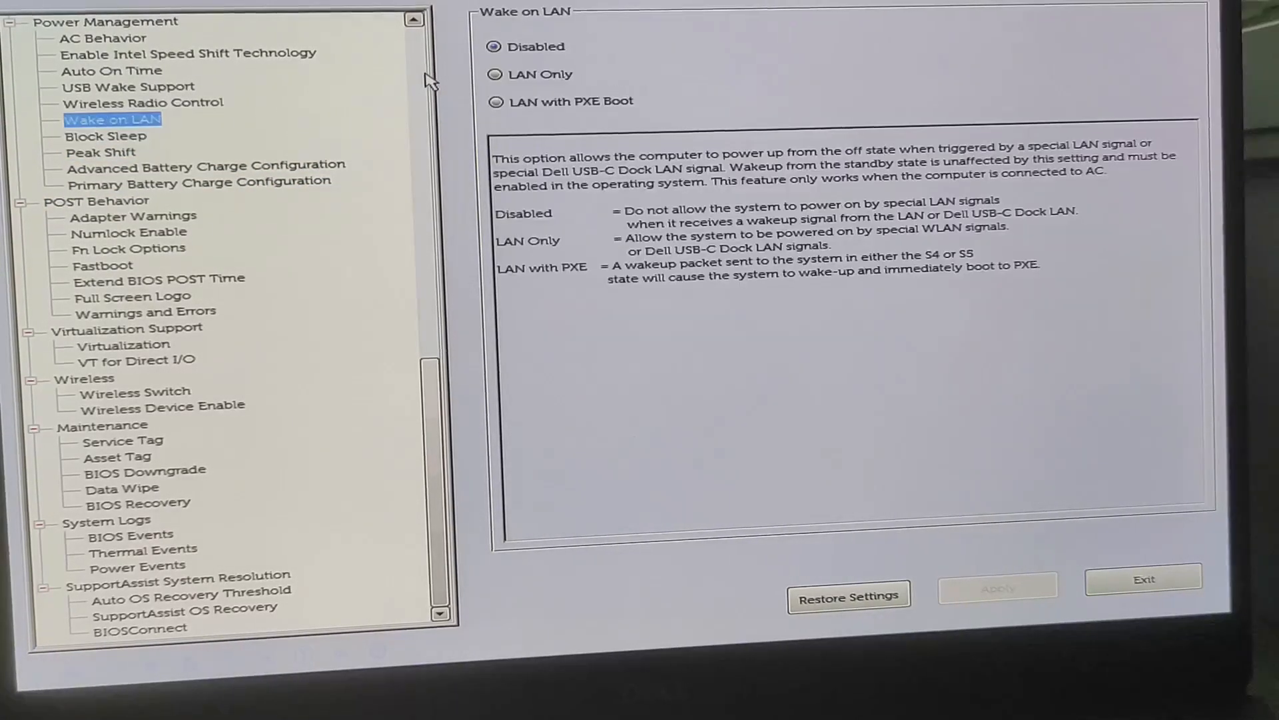
pyautogui.press('Up')
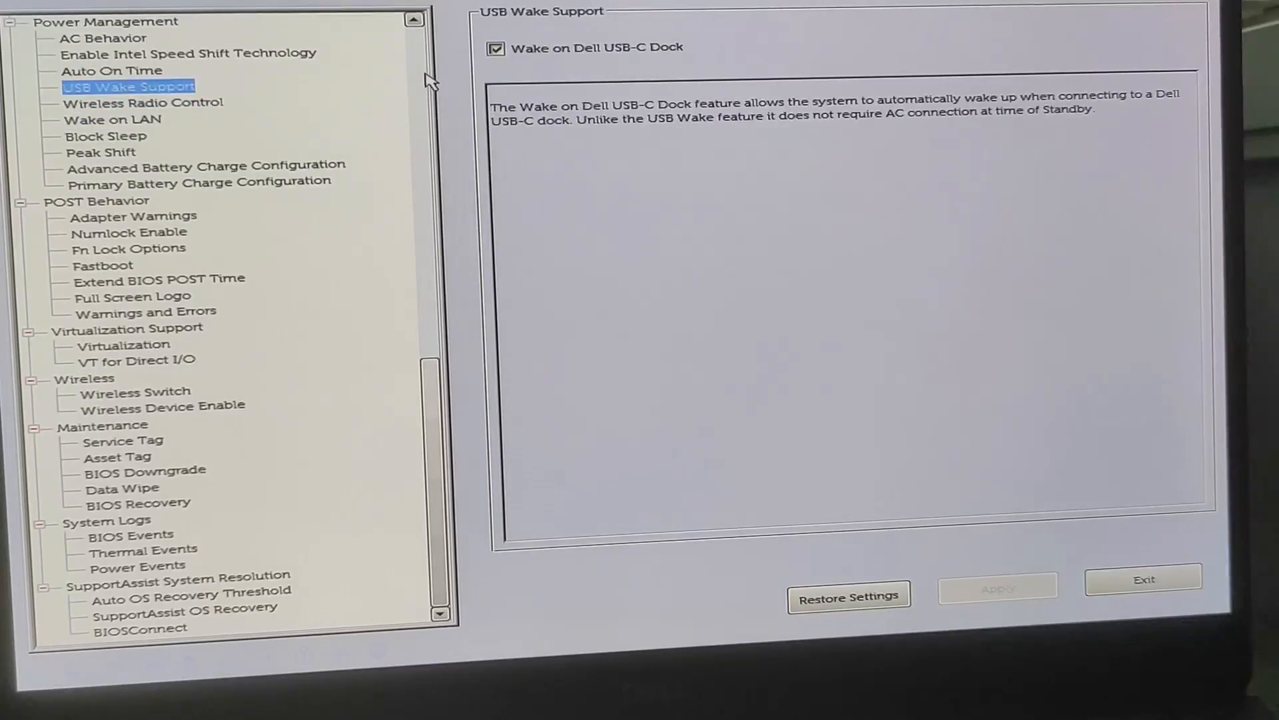
pyautogui.press('Up')
pyautogui.press('Up')
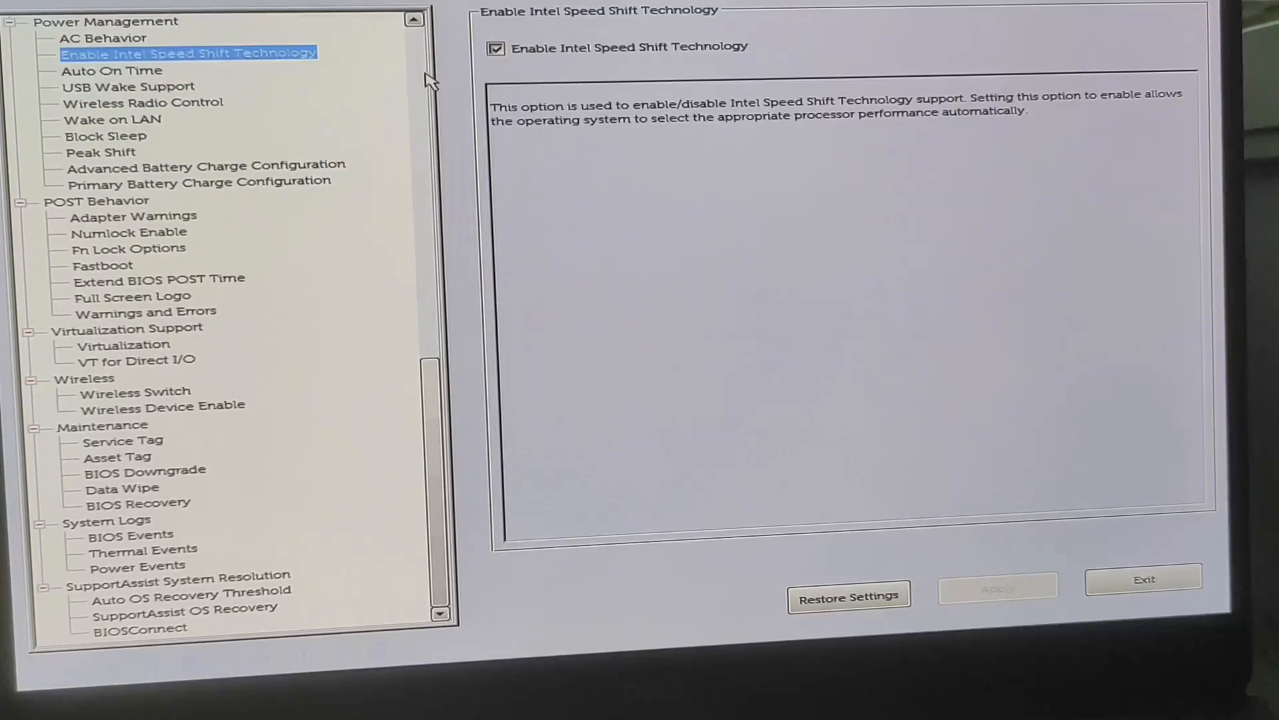
# - Review the Performance settings from HyperThread control back to Multi Core Support, including C-States Control
pyautogui.press('Up')
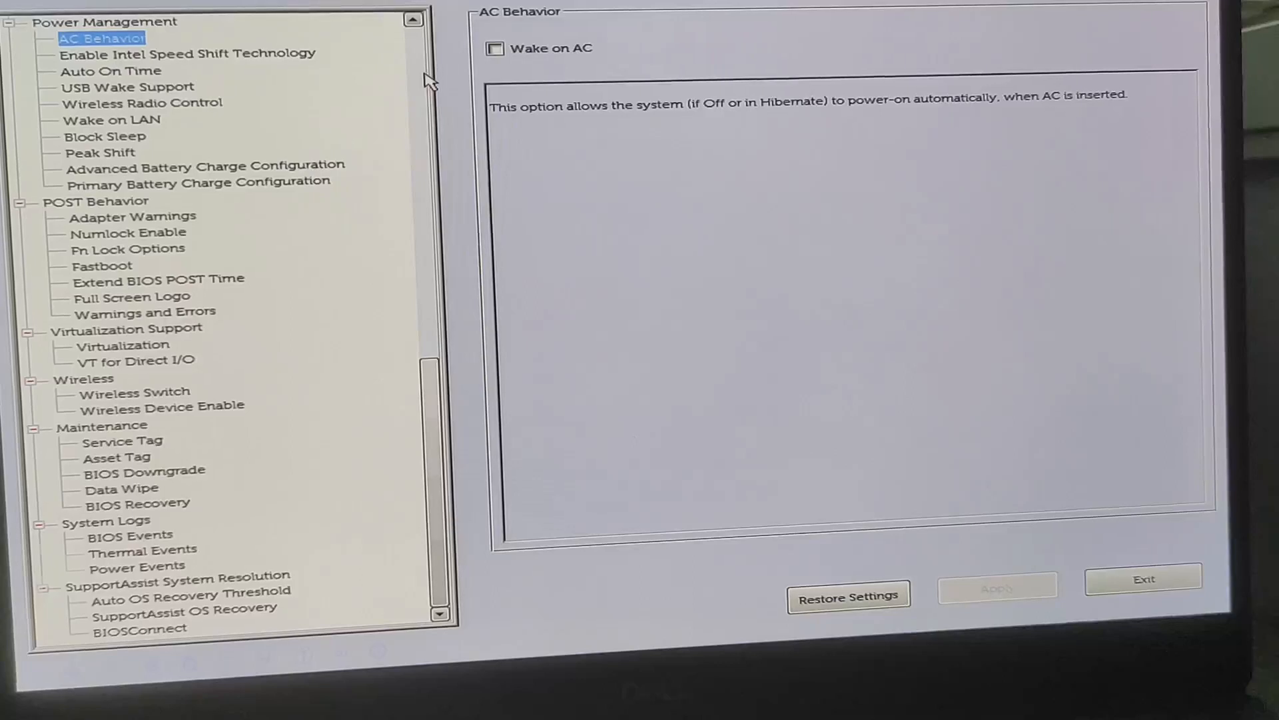
pyautogui.press('Up')
pyautogui.press('Up')
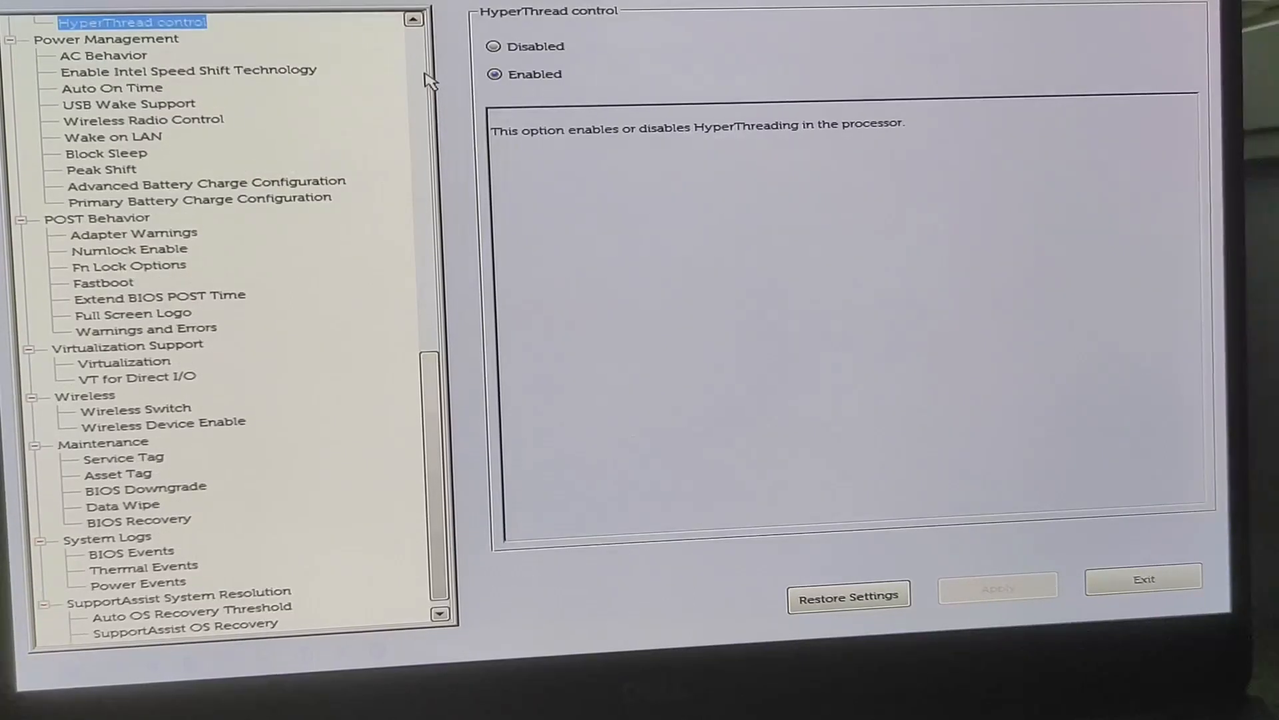
pyautogui.press('Up')
pyautogui.press('Up')
pyautogui.press('Up')
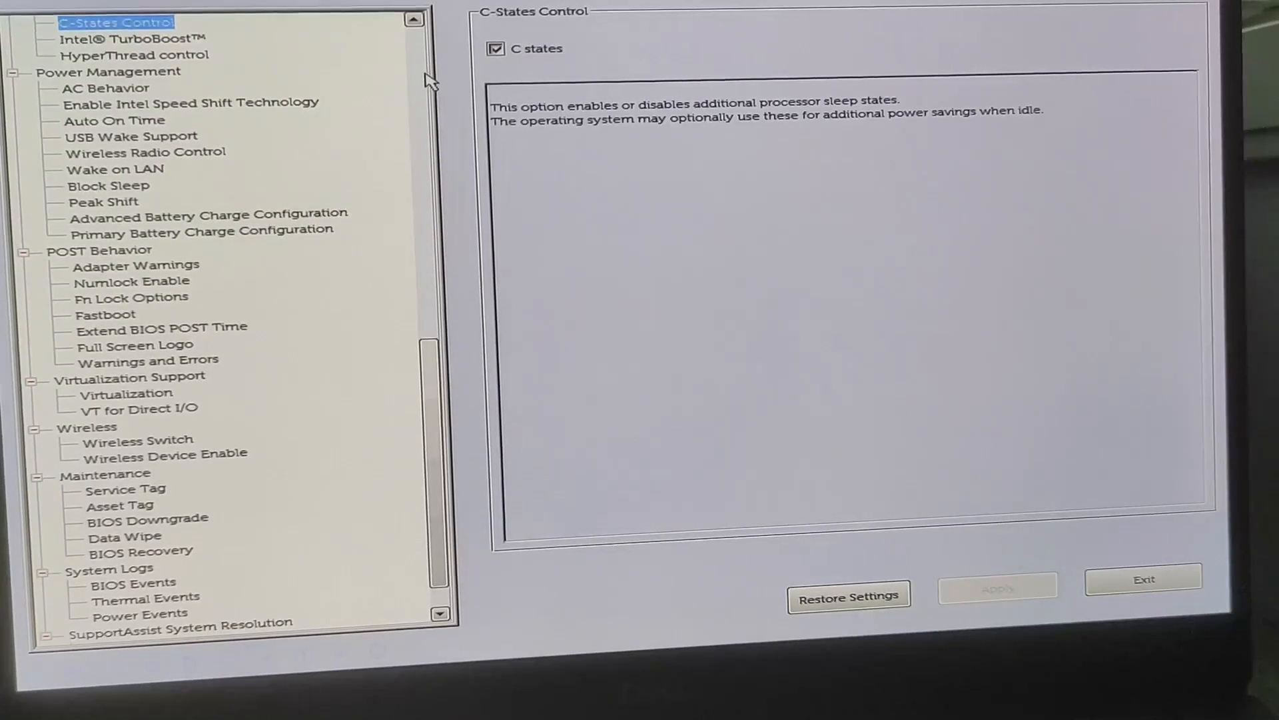
pyautogui.press('Up')
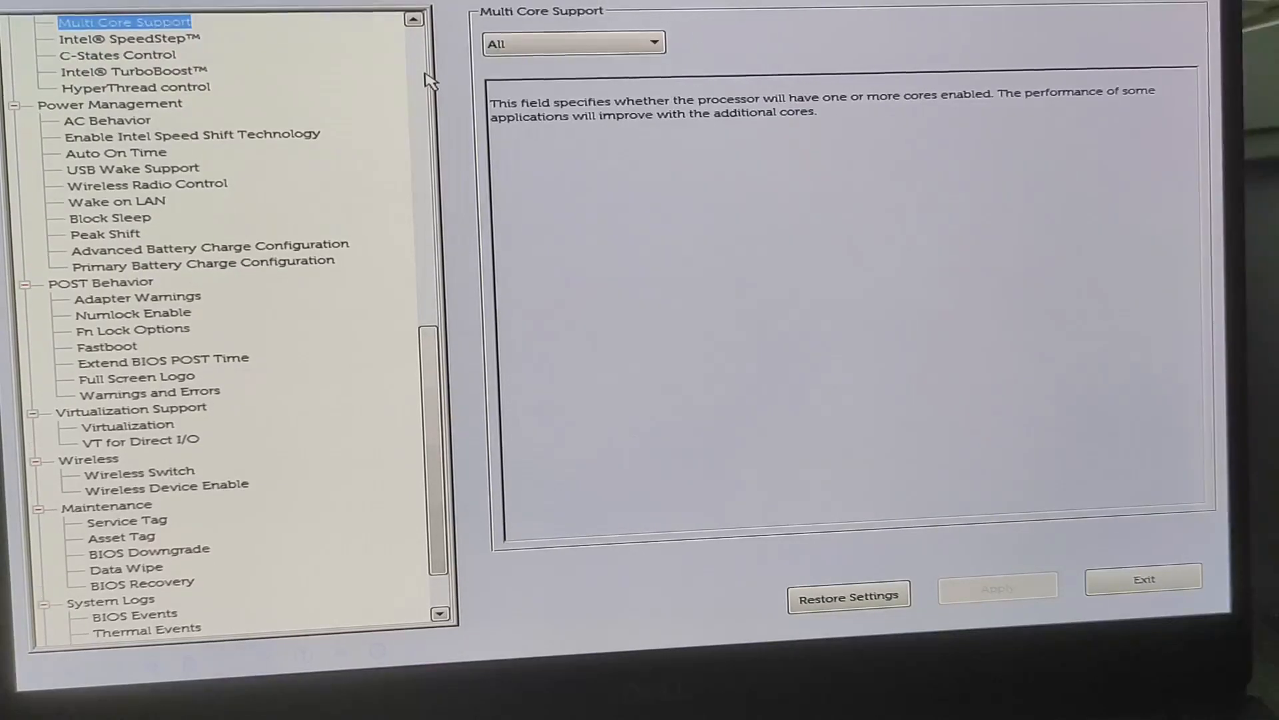
# - Examine the Intel Software Guard Extensions settings and the Secure Boot Mode and Secure Boot Enable options
pyautogui.press('Up')
pyautogui.press('Up')
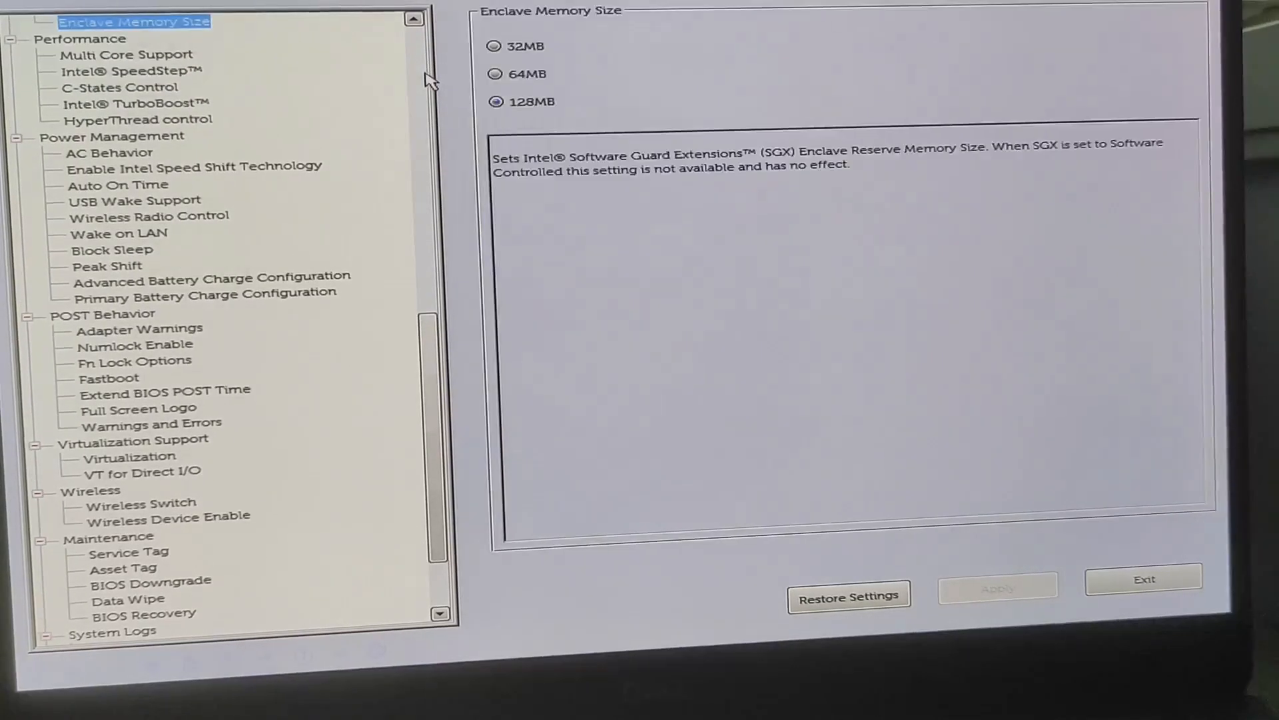
pyautogui.press('Up')
pyautogui.press('Up')
pyautogui.press('Up')
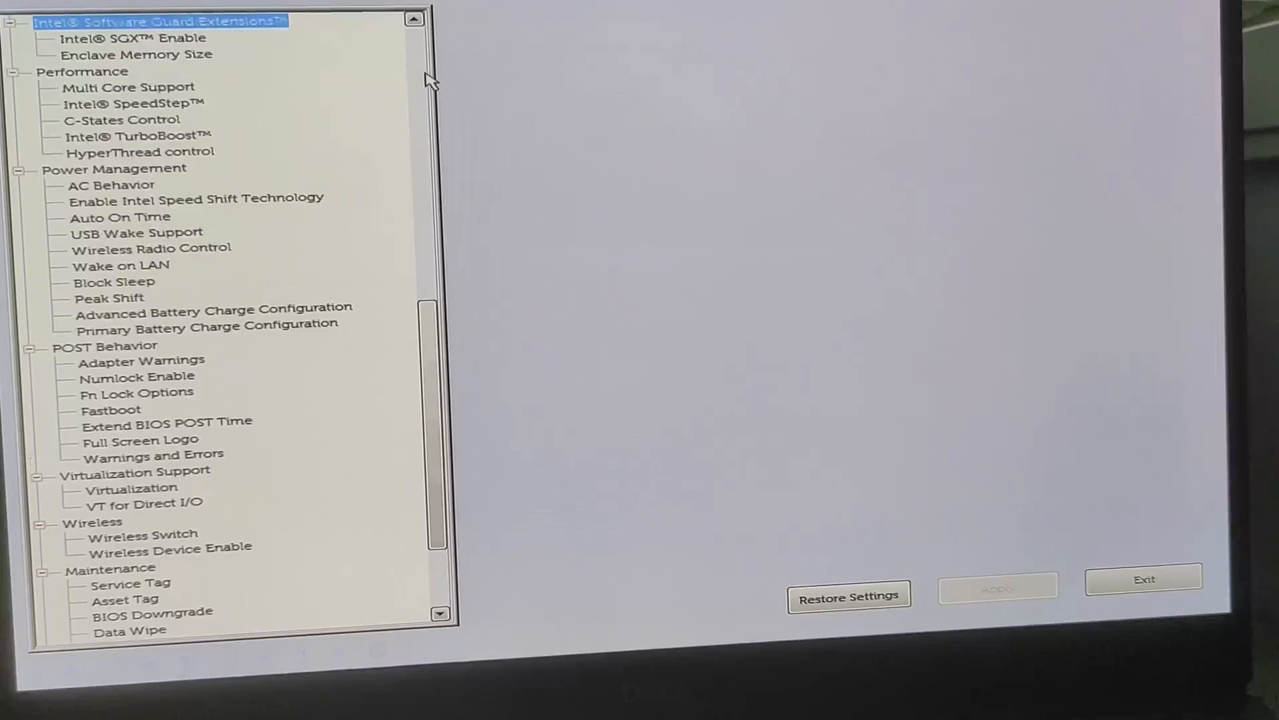
pyautogui.press('Up')
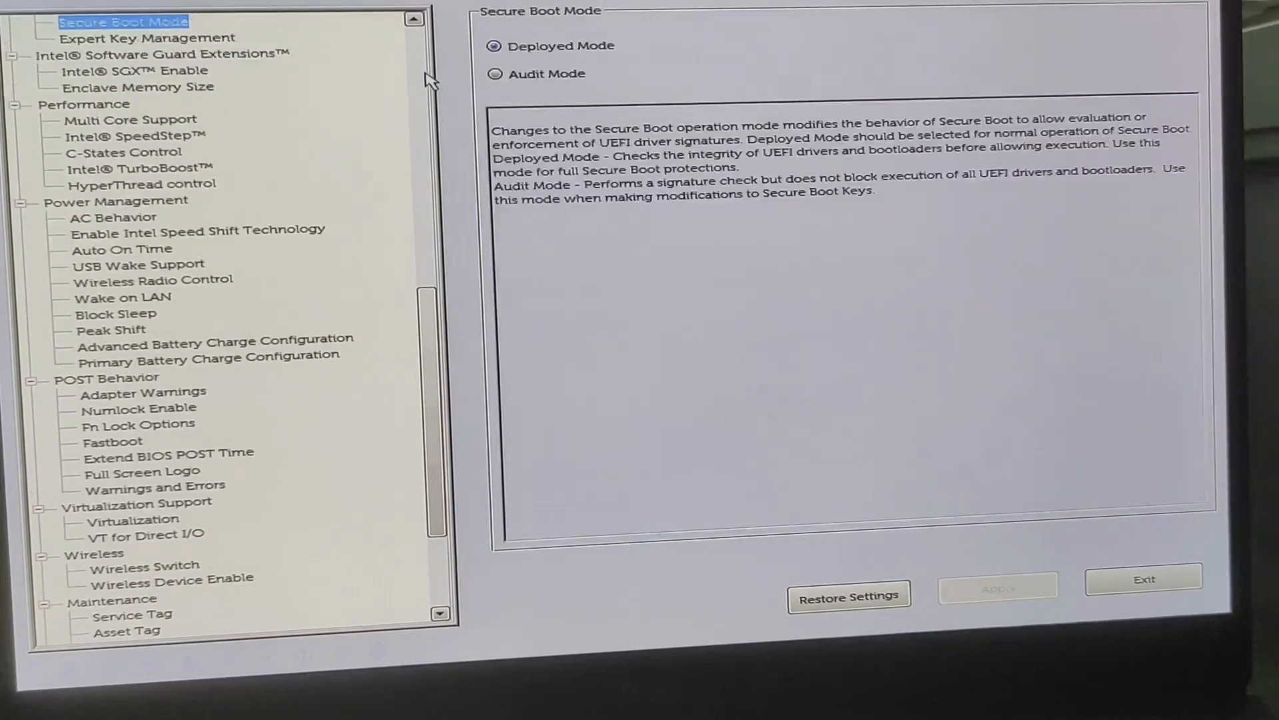
pyautogui.press('Up')
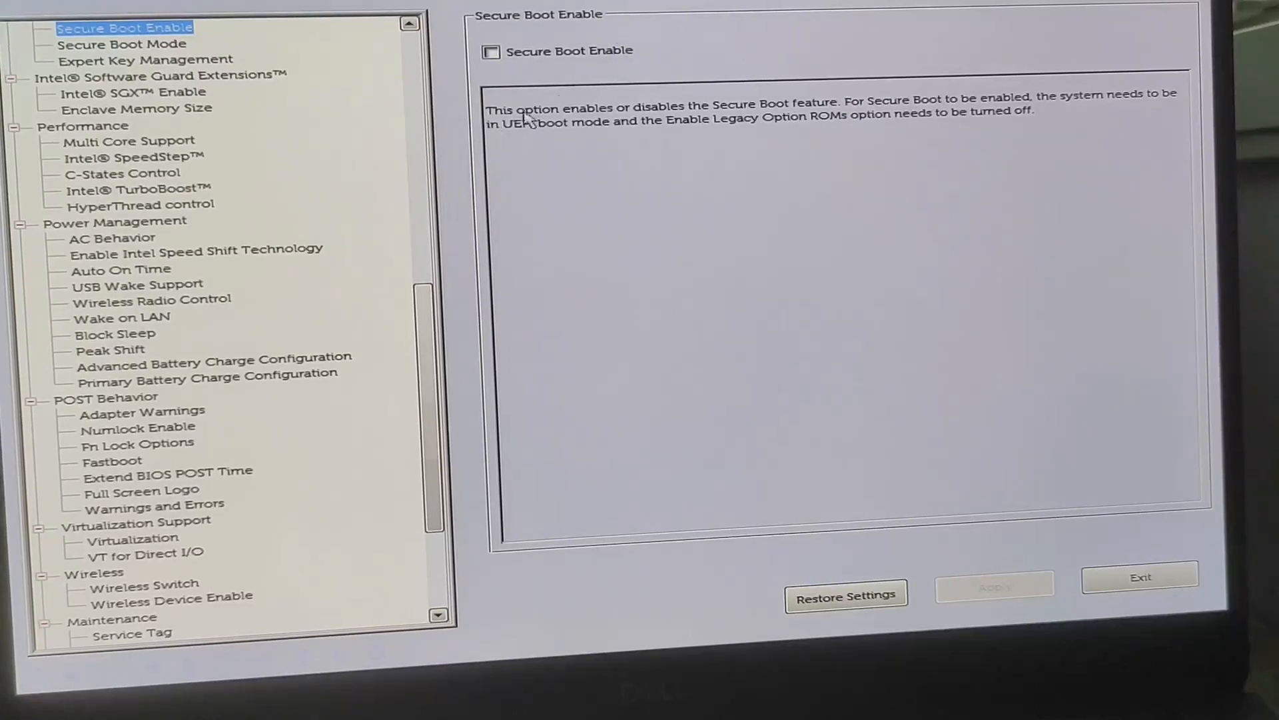
pyautogui.press('Up')
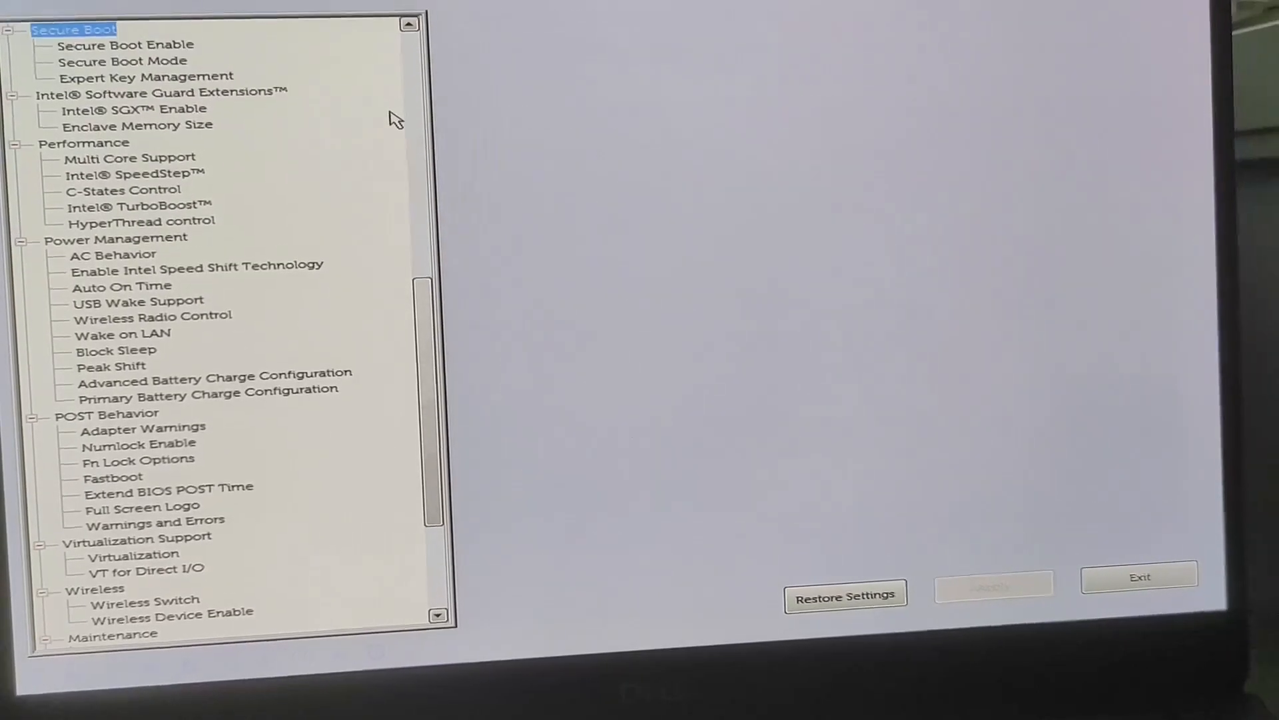
# - Review the Security settings from Master Password Lockout back to UEFI Capsule Firmware Updates, including OROM Keyboard Access and Absolute
pyautogui.press('Up')
pyautogui.press('Up')
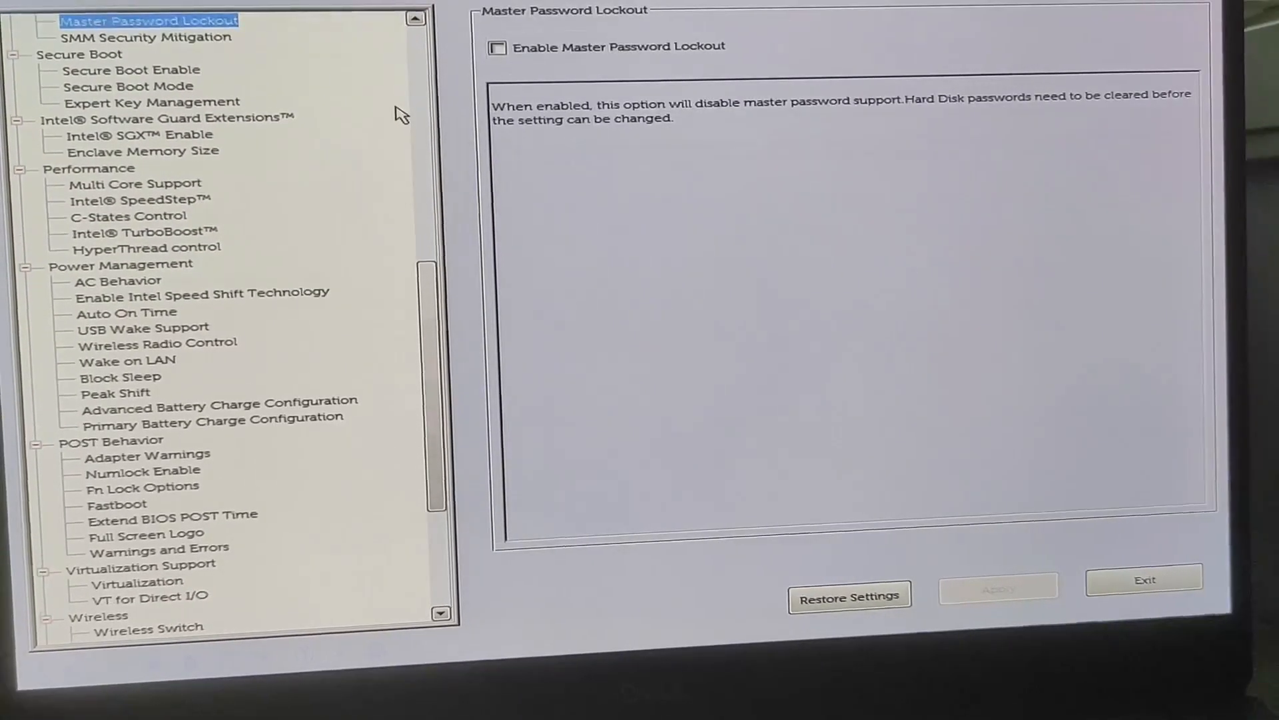
pyautogui.press('Up')
pyautogui.press('Up')
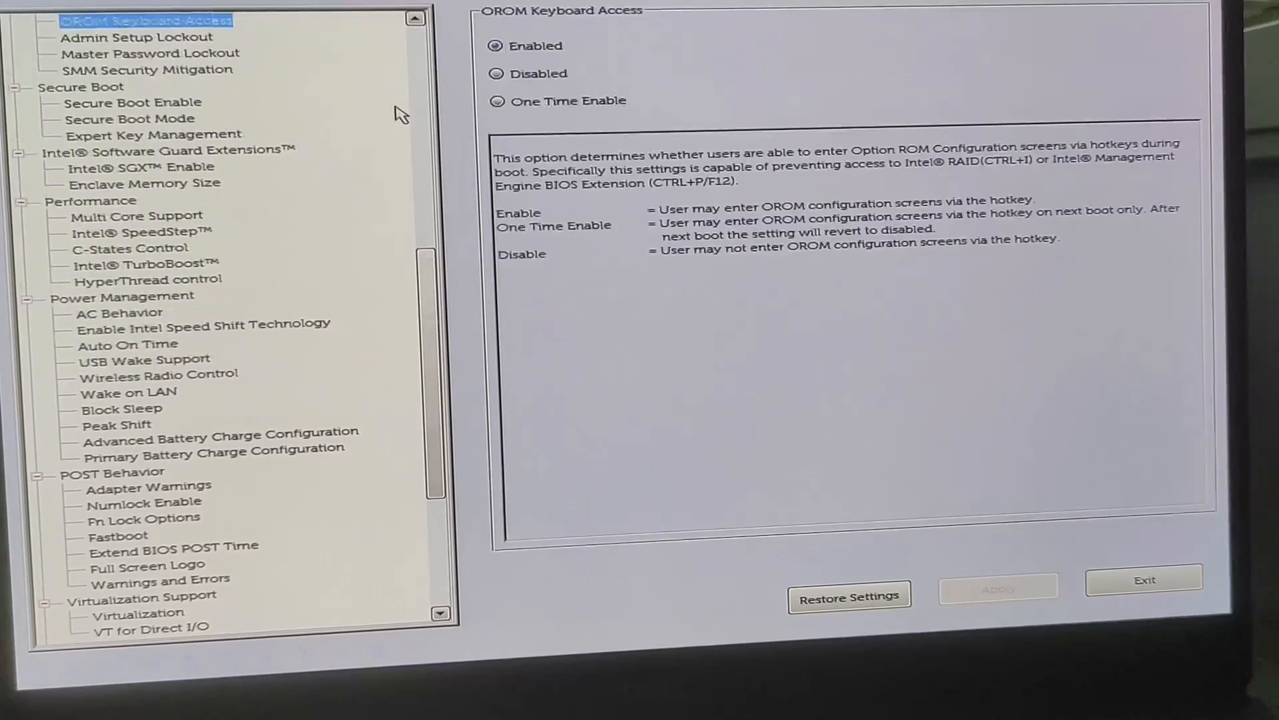
pyautogui.press('Up')
pyautogui.press('Up')
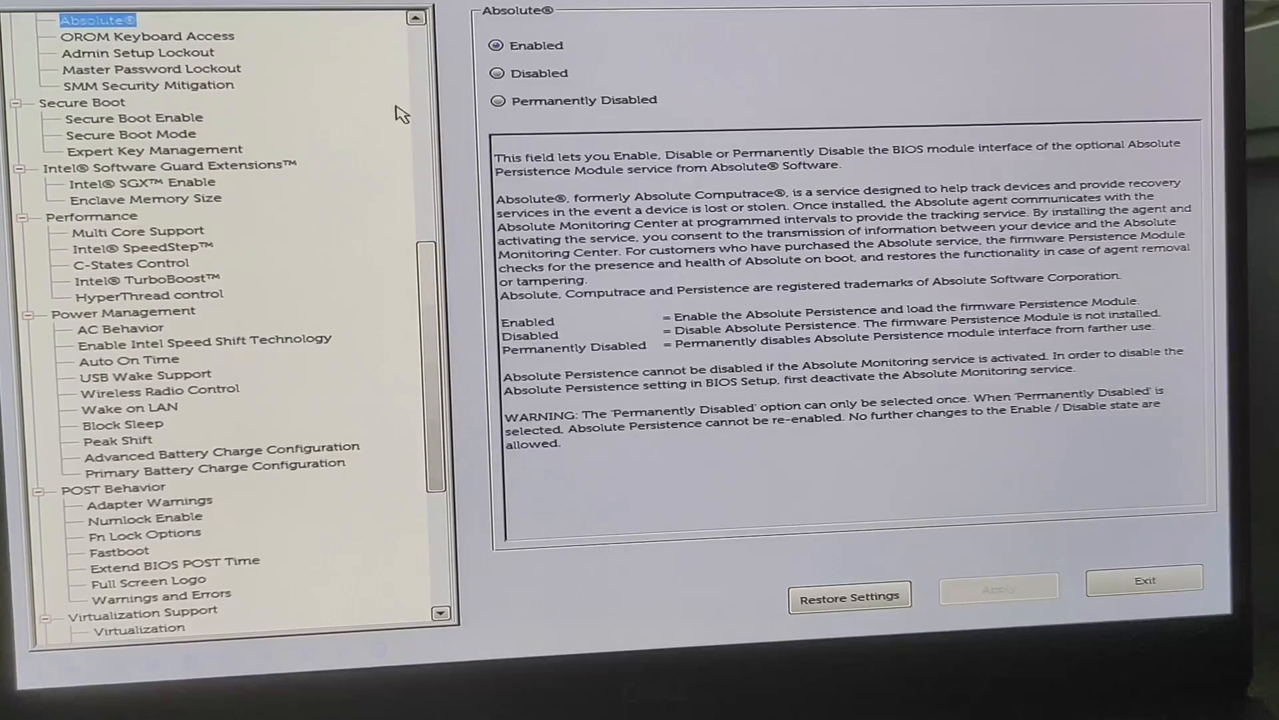
pyautogui.press('Up')
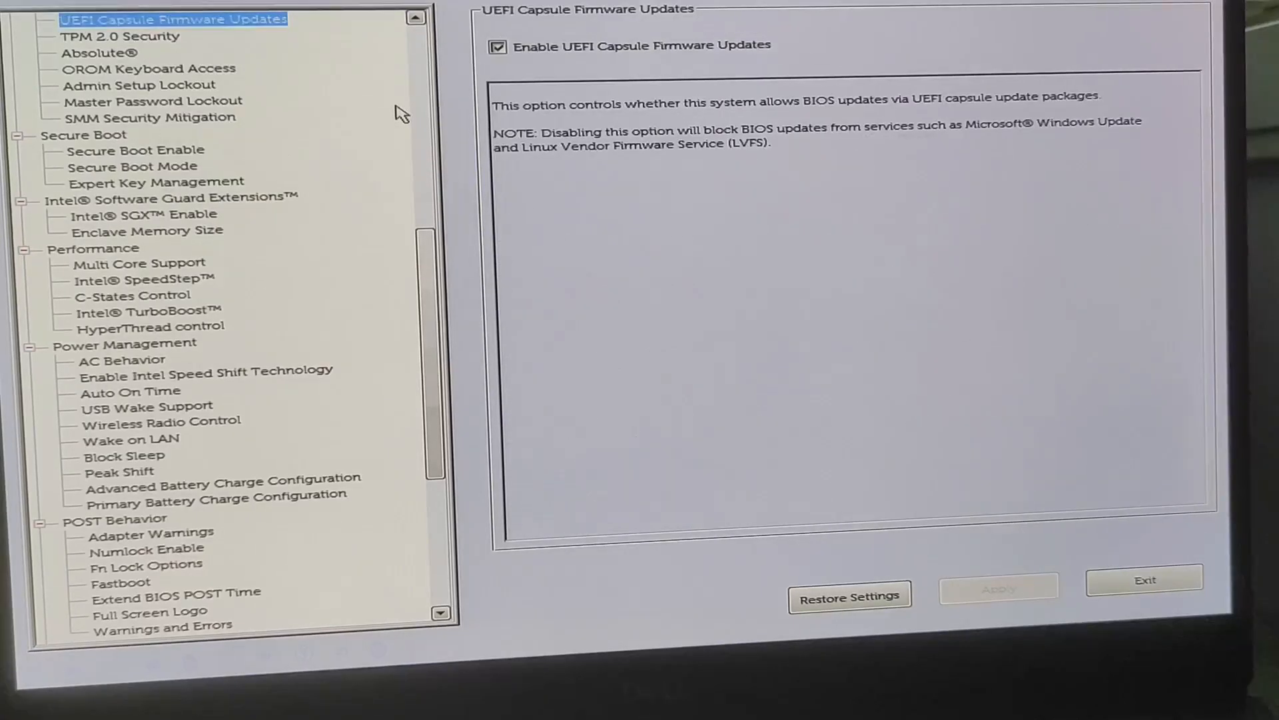
# - Examine the password-related Security settings from Password Change back to Admin Password, and the MAC Address Pass-Through options
pyautogui.press('Up')
pyautogui.press('Up')
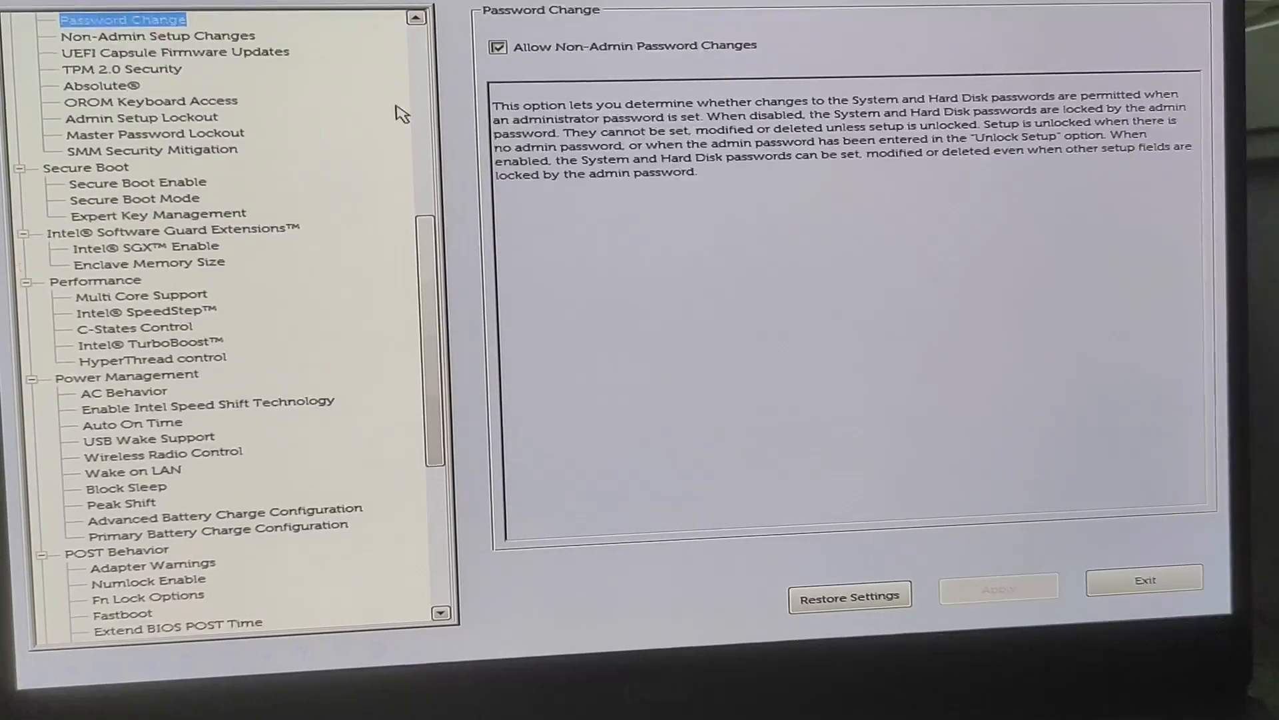
pyautogui.press('Up')
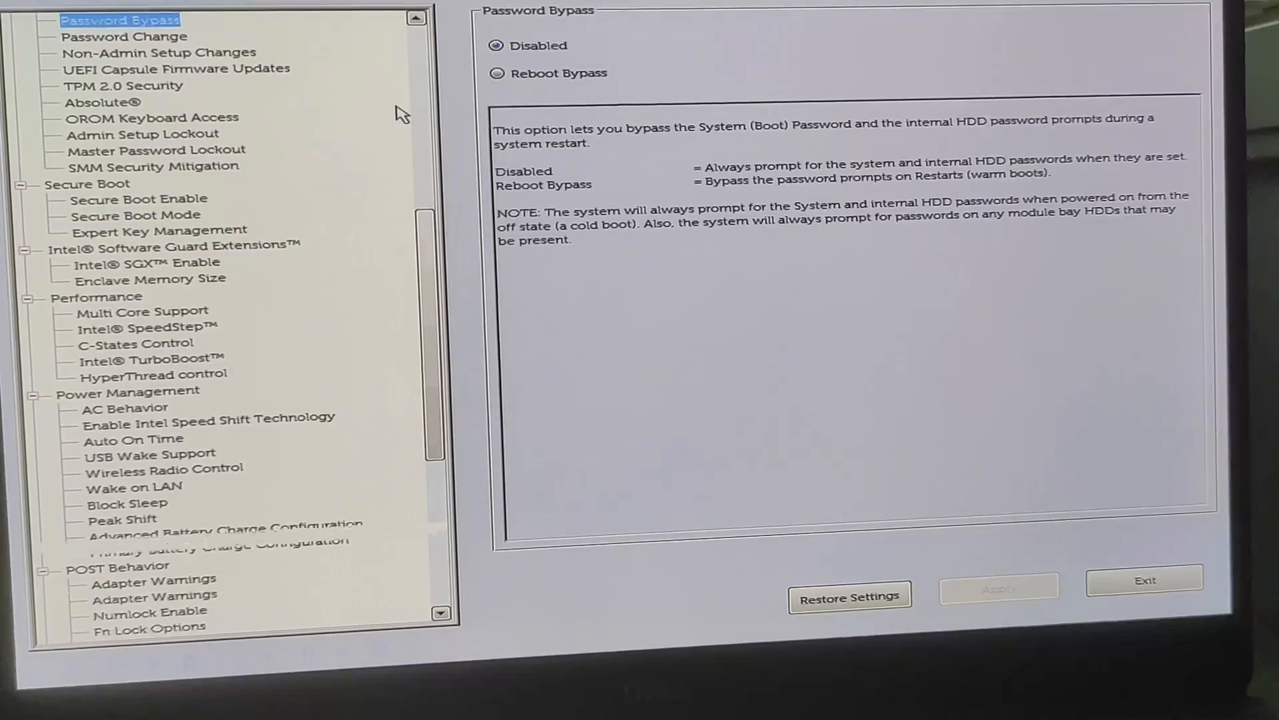
pyautogui.press('Up')
pyautogui.press('Up')
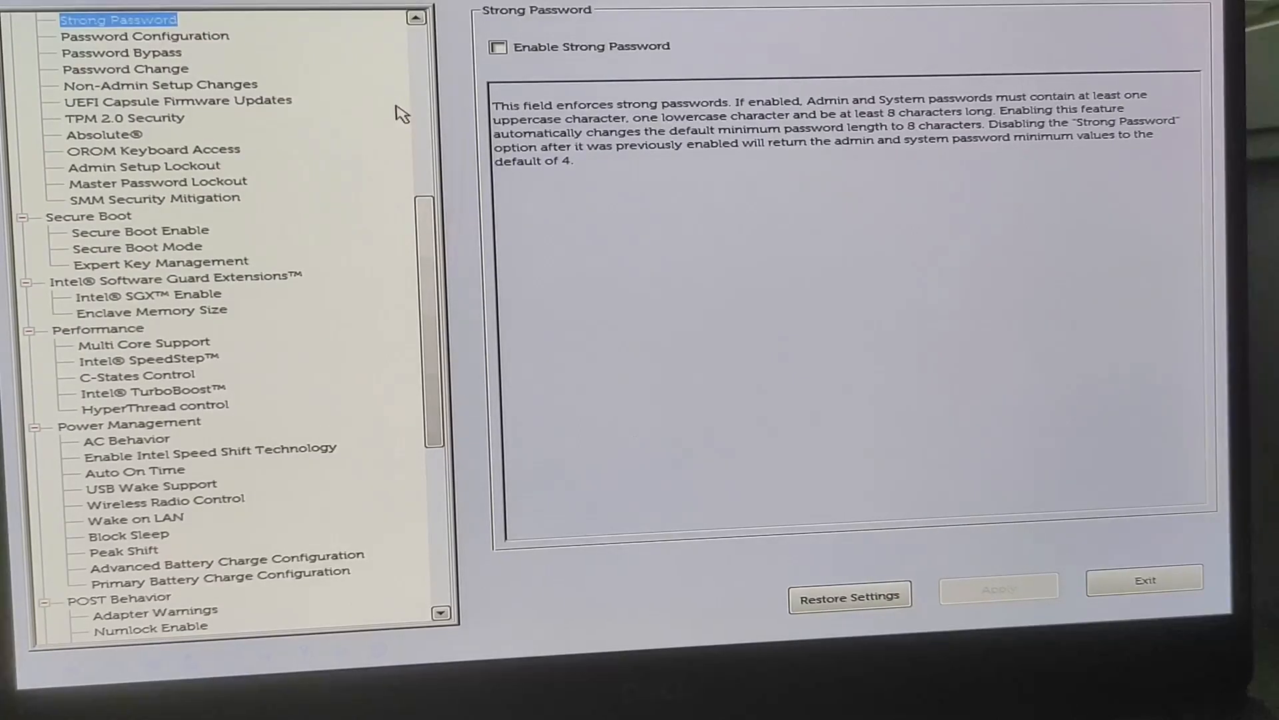
pyautogui.press('Up')
pyautogui.press('Up')
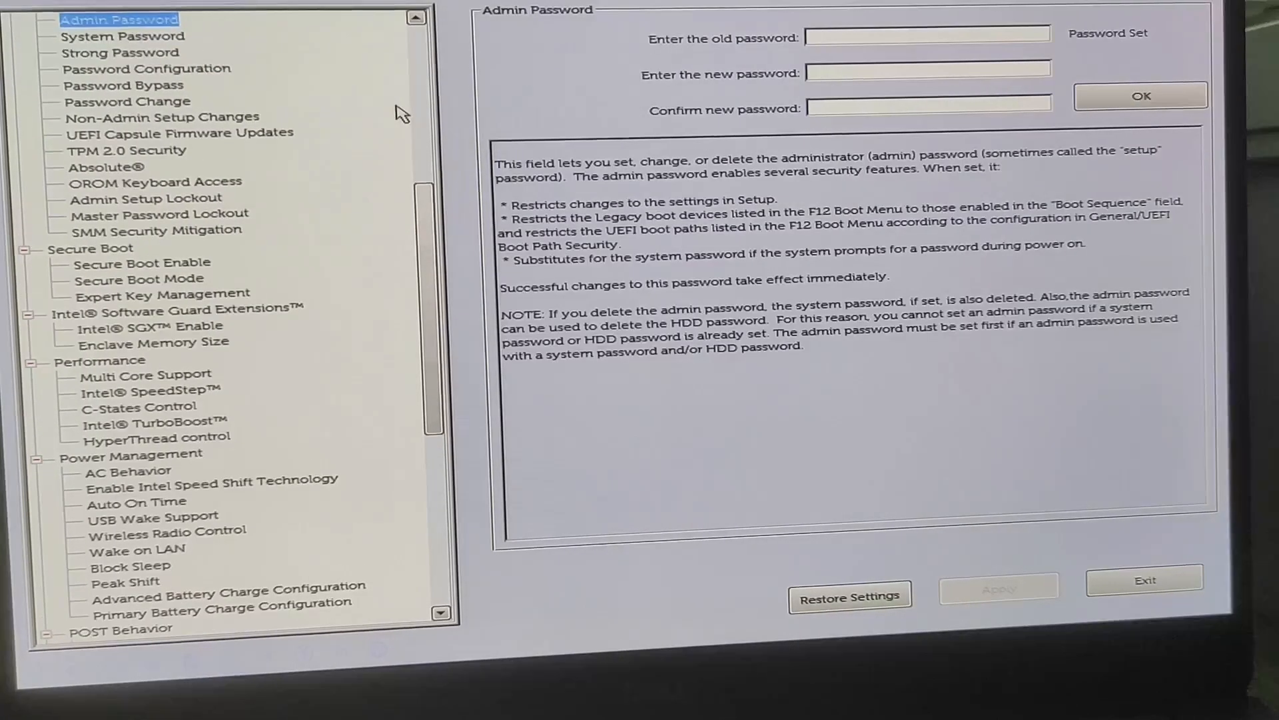
# - Review the System Configuration settings from Unobtrusive Mode back to Keyboard Illumination, including the keyboard backlight timeout on AC
pyautogui.press('Up')
pyautogui.press('Up')
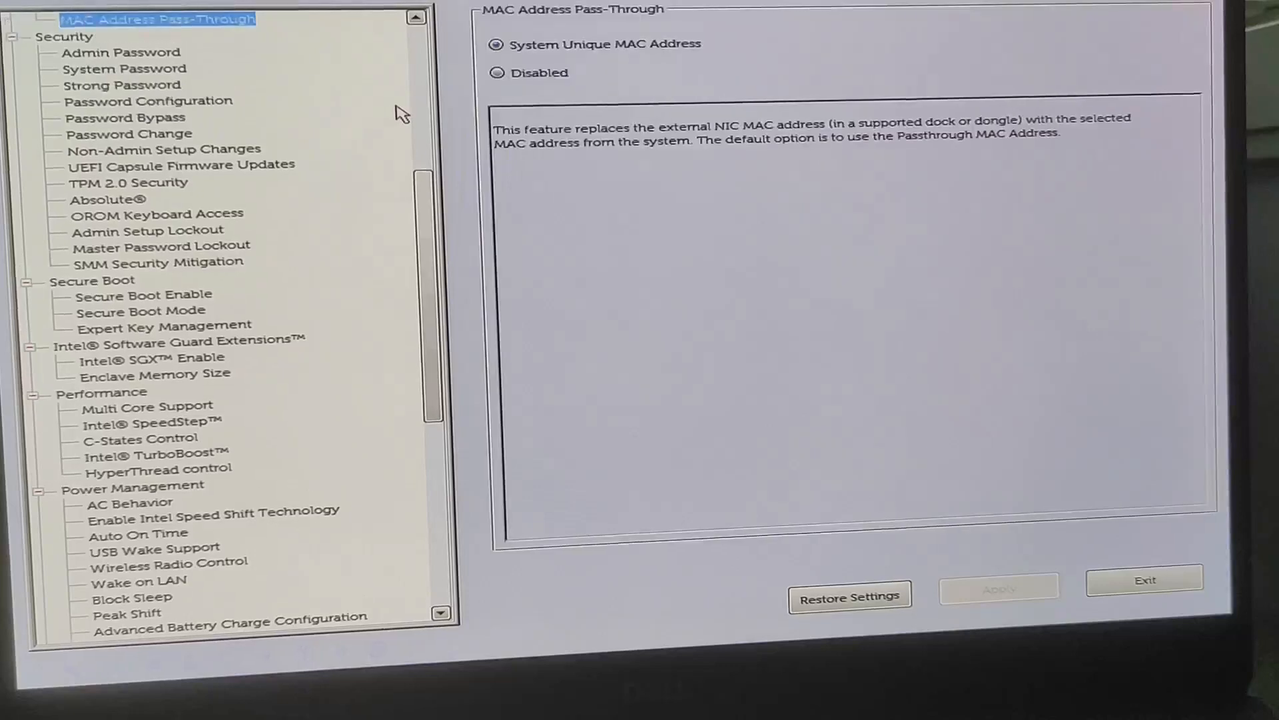
pyautogui.press('Up')
pyautogui.press('Up')
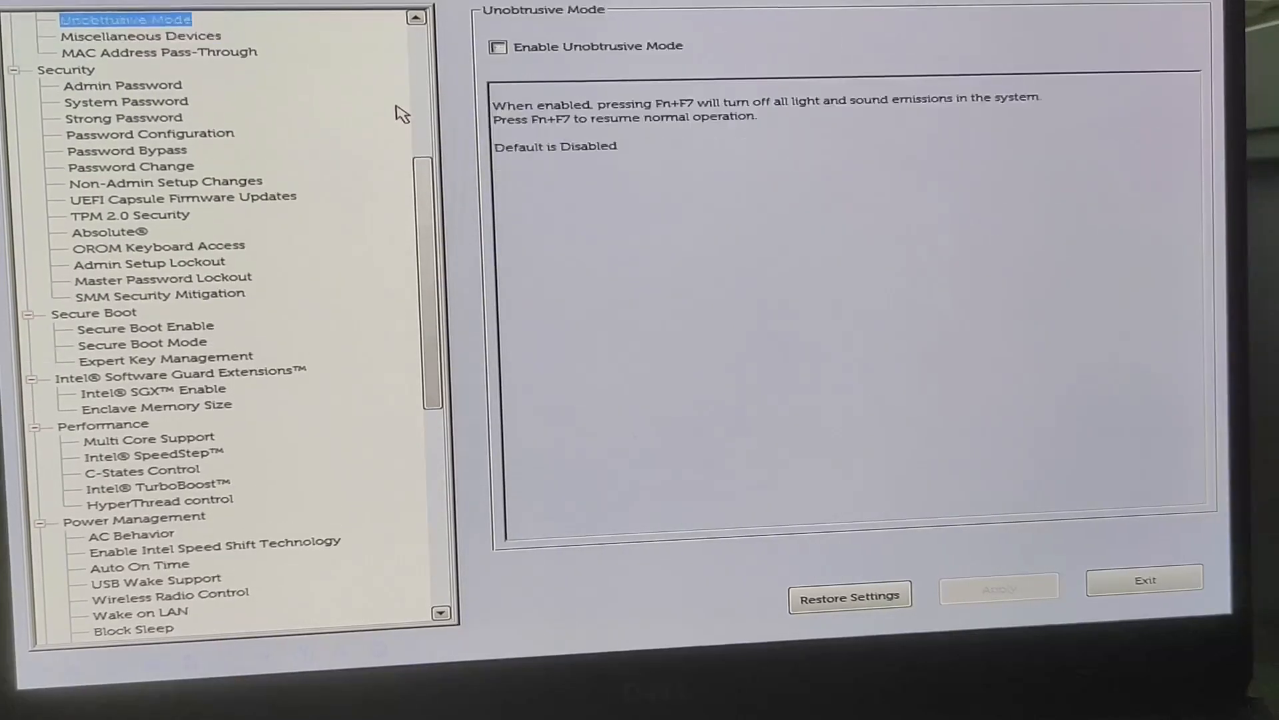
pyautogui.press('Up')
pyautogui.press('Up')
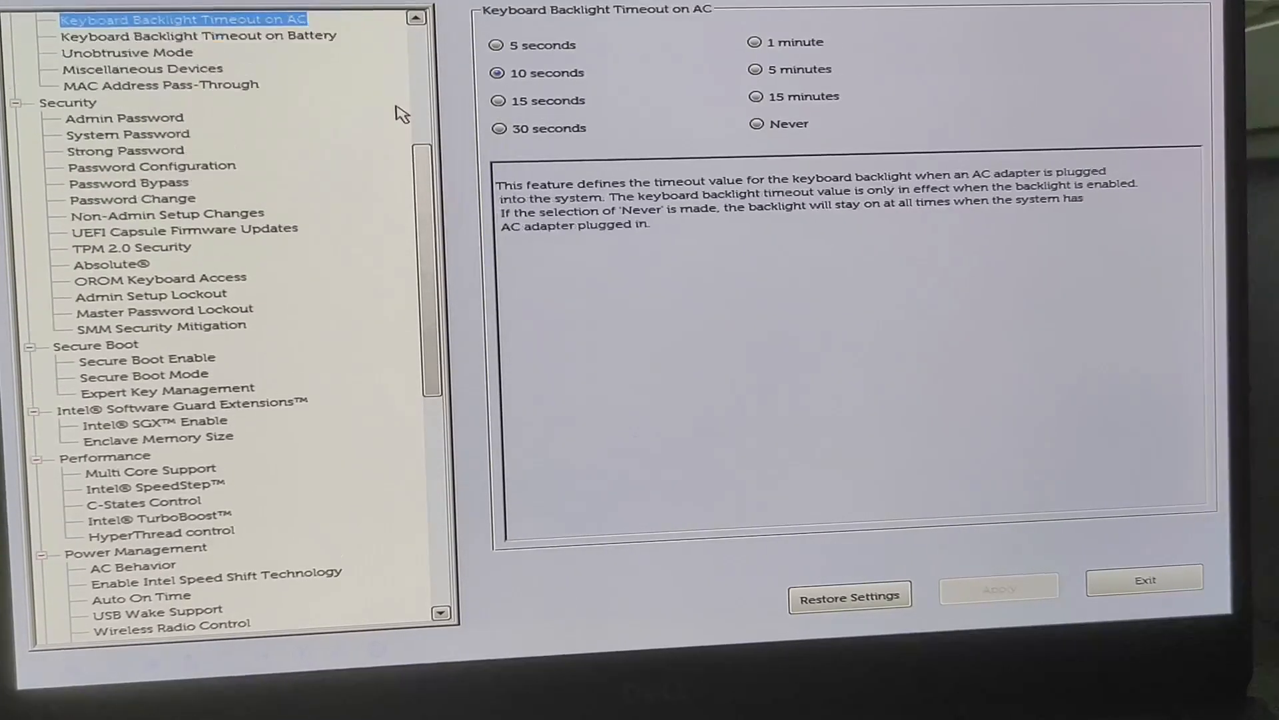
# - Examine the System Configuration settings from USB PowerShare back to Drives, including the USB Configuration options
pyautogui.press('Up')
pyautogui.press('Up')
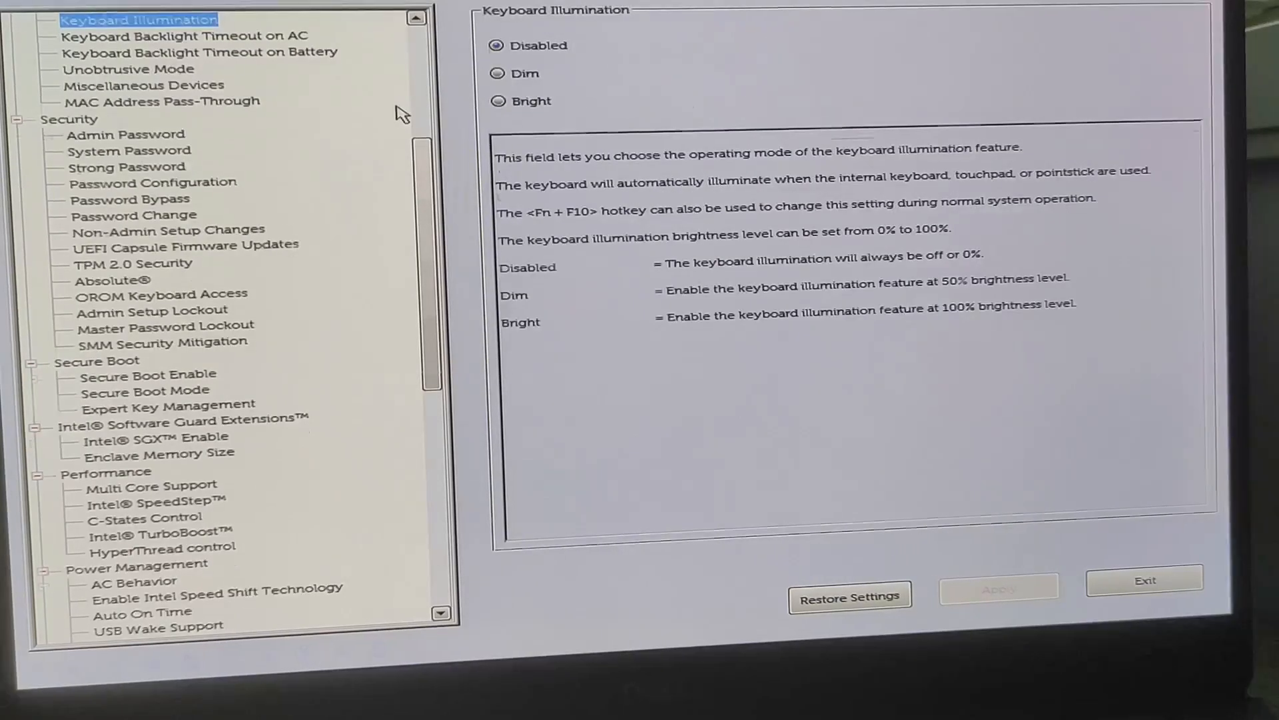
pyautogui.press('Up')
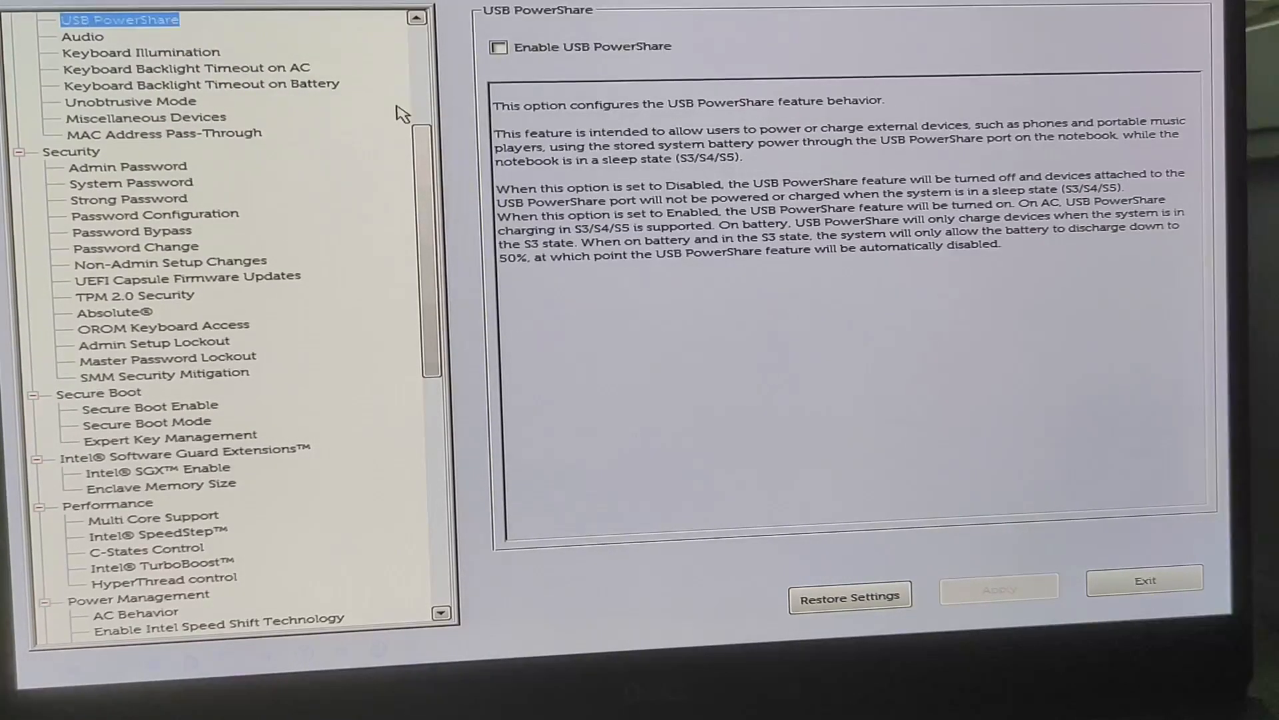
pyautogui.press('Up')
pyautogui.press('Up')
pyautogui.press('Up')
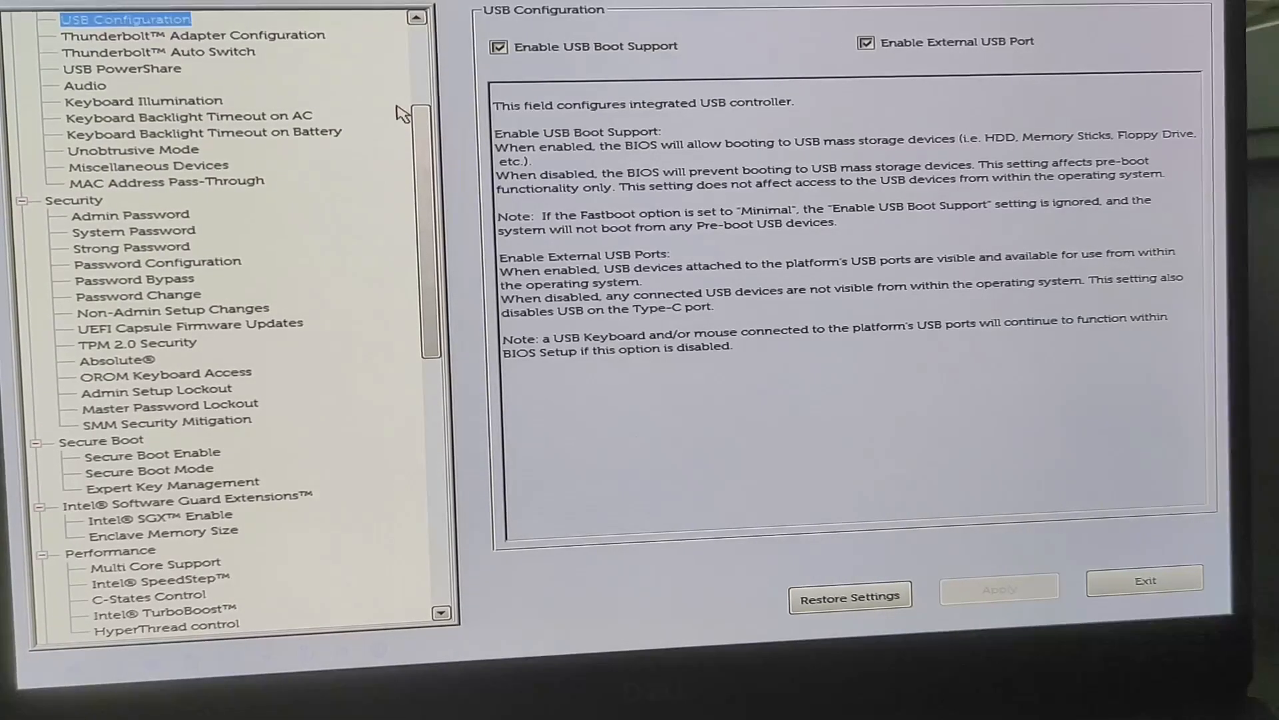
pyautogui.press('Up')
pyautogui.press('Up')
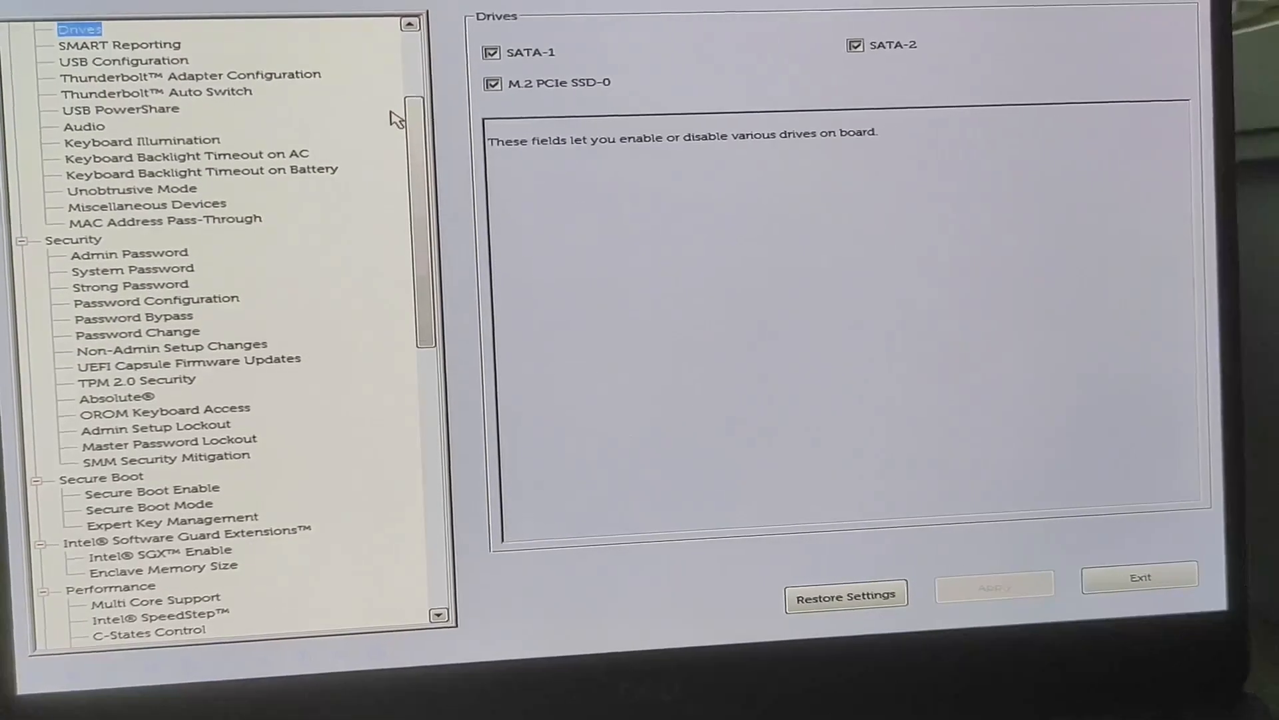
# - Review the General settings from UEFI Boot Path Security back to System Information, including Boot Sequence
pyautogui.moveTo(422, 80); pyautogui.dragTo(426, 48)
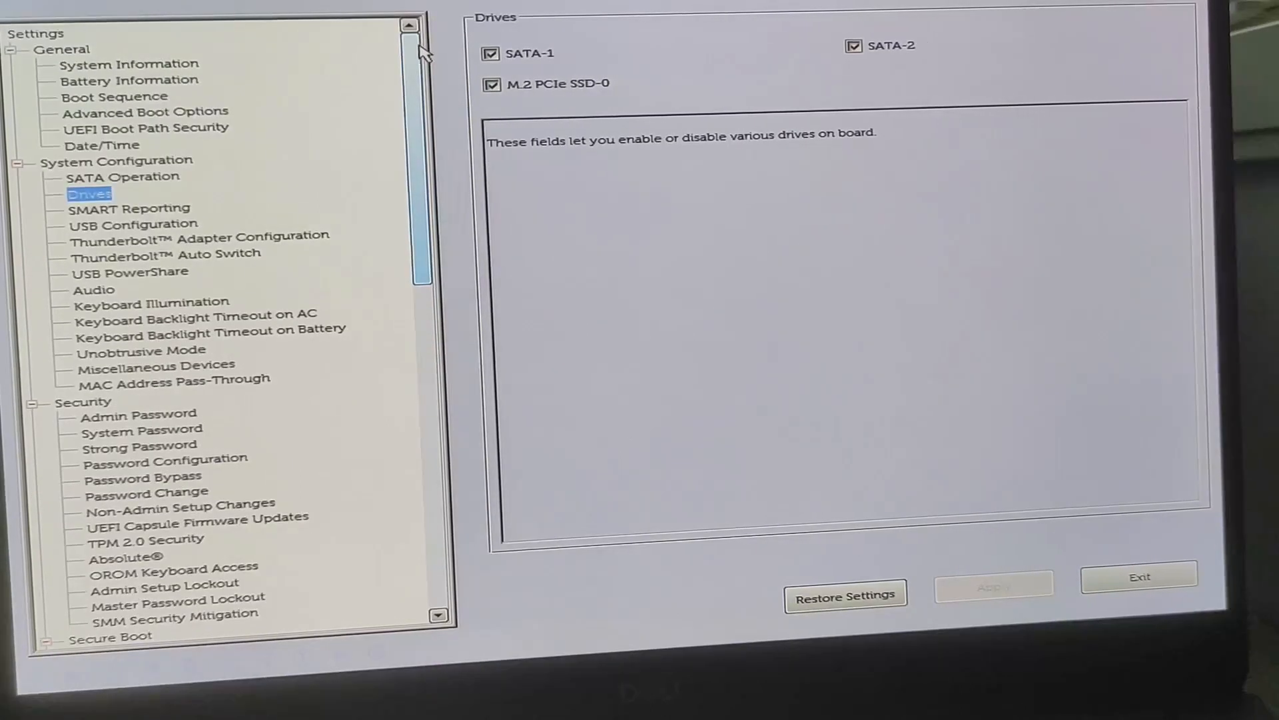
pyautogui.press('Up')
pyautogui.press('Up')
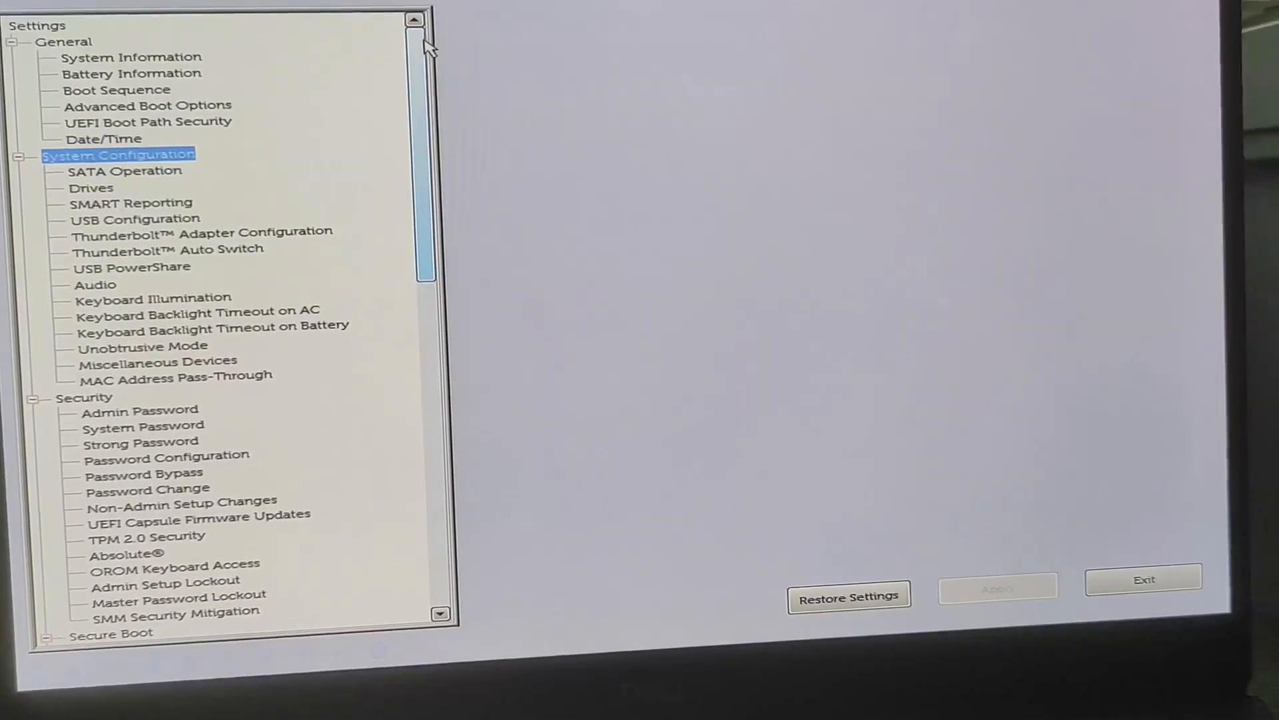
pyautogui.press('Up')
pyautogui.press('Up')
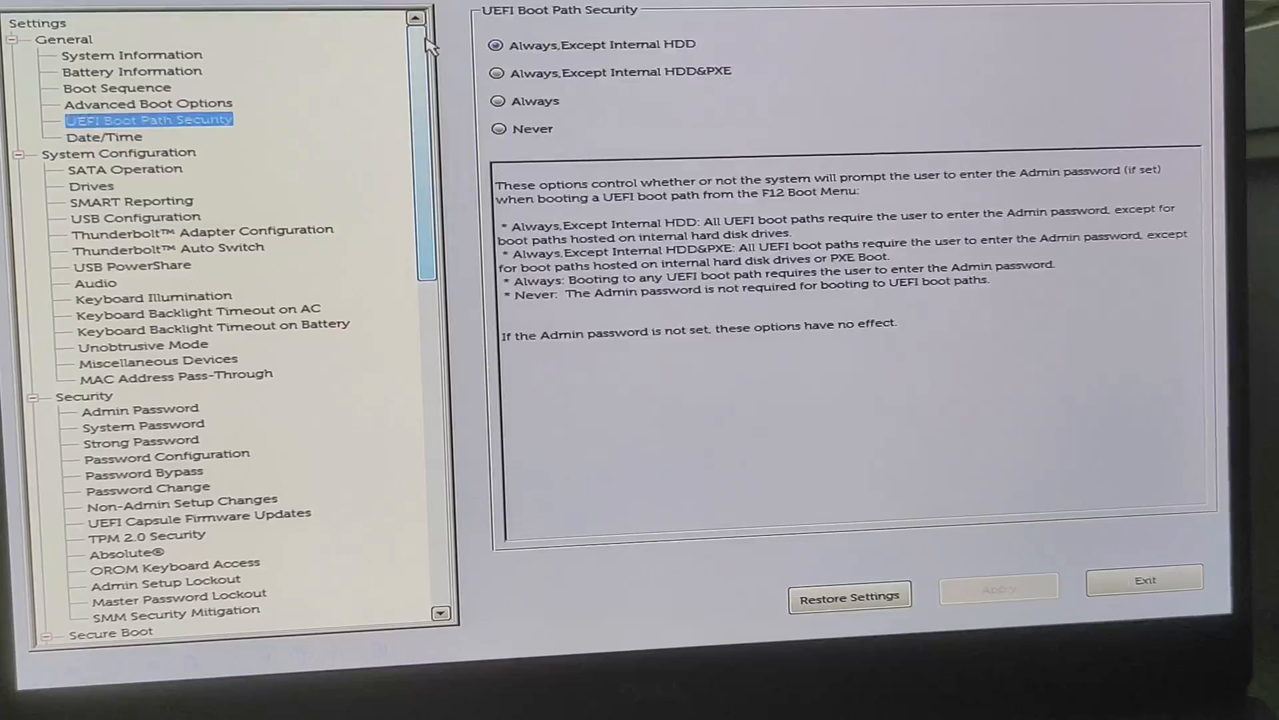
pyautogui.press('Up')
pyautogui.press('Up')
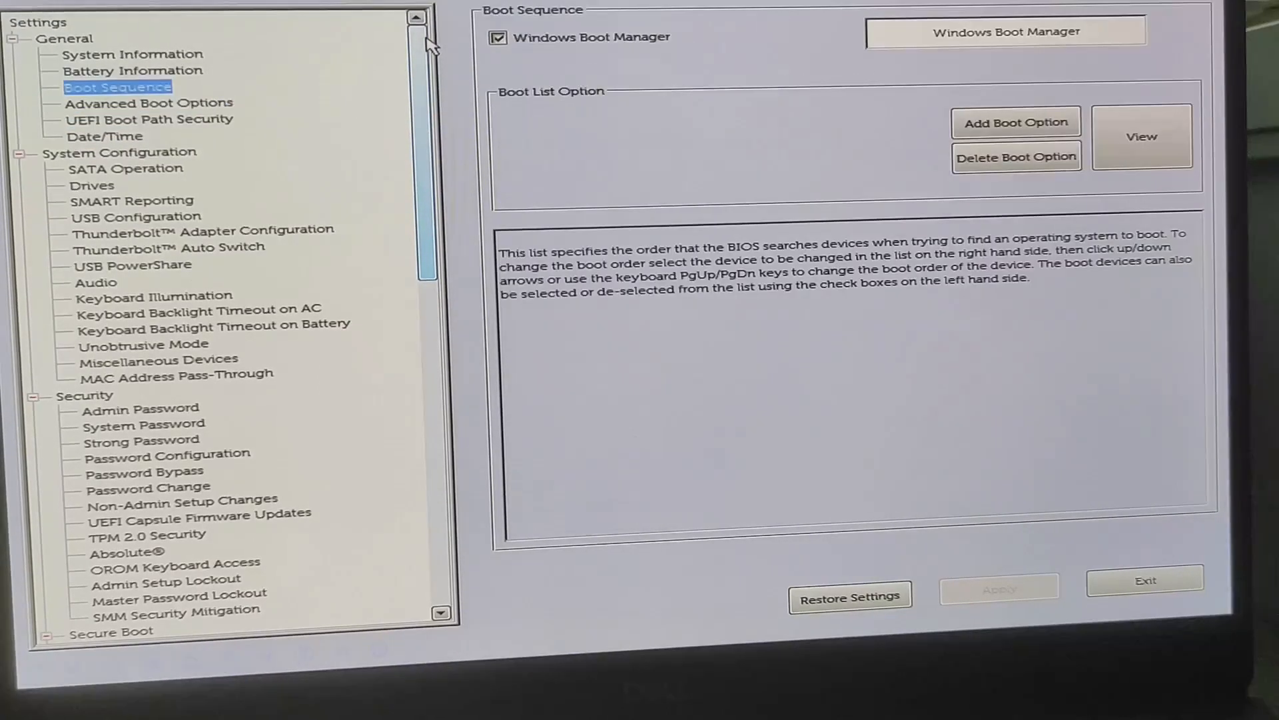
pyautogui.press('Up')
pyautogui.press('Up')
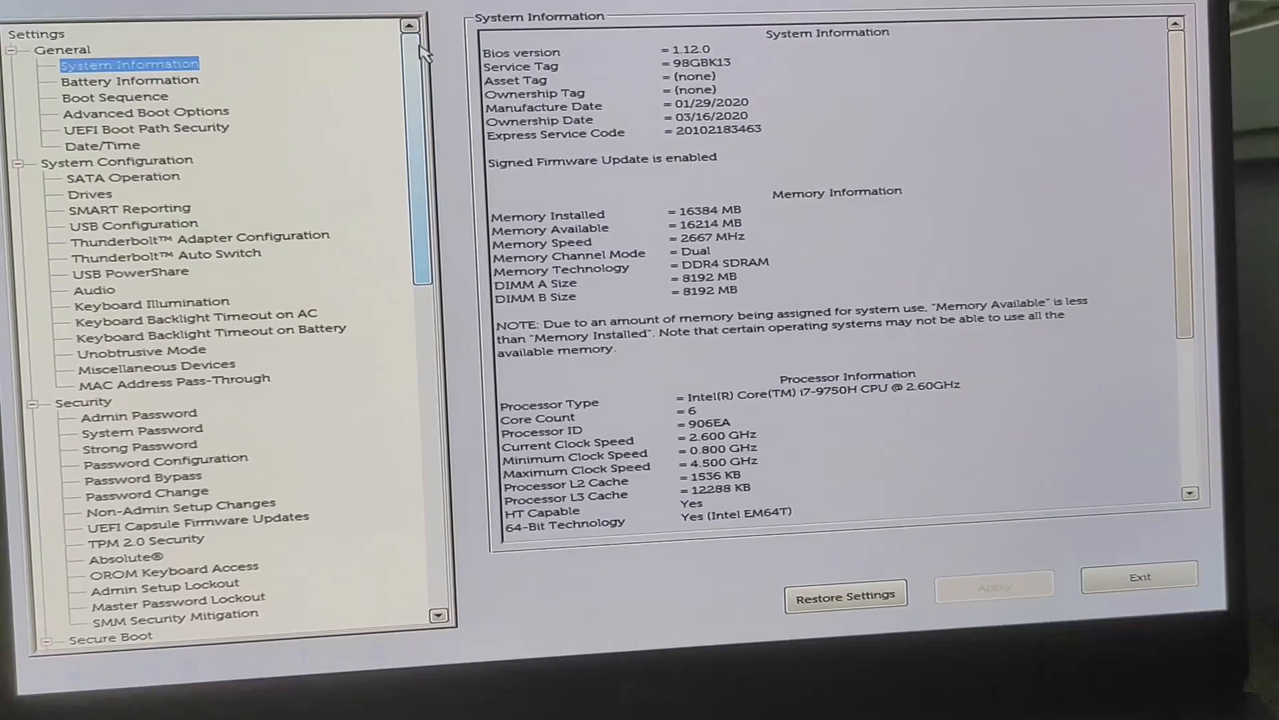
pyautogui.press('Up')
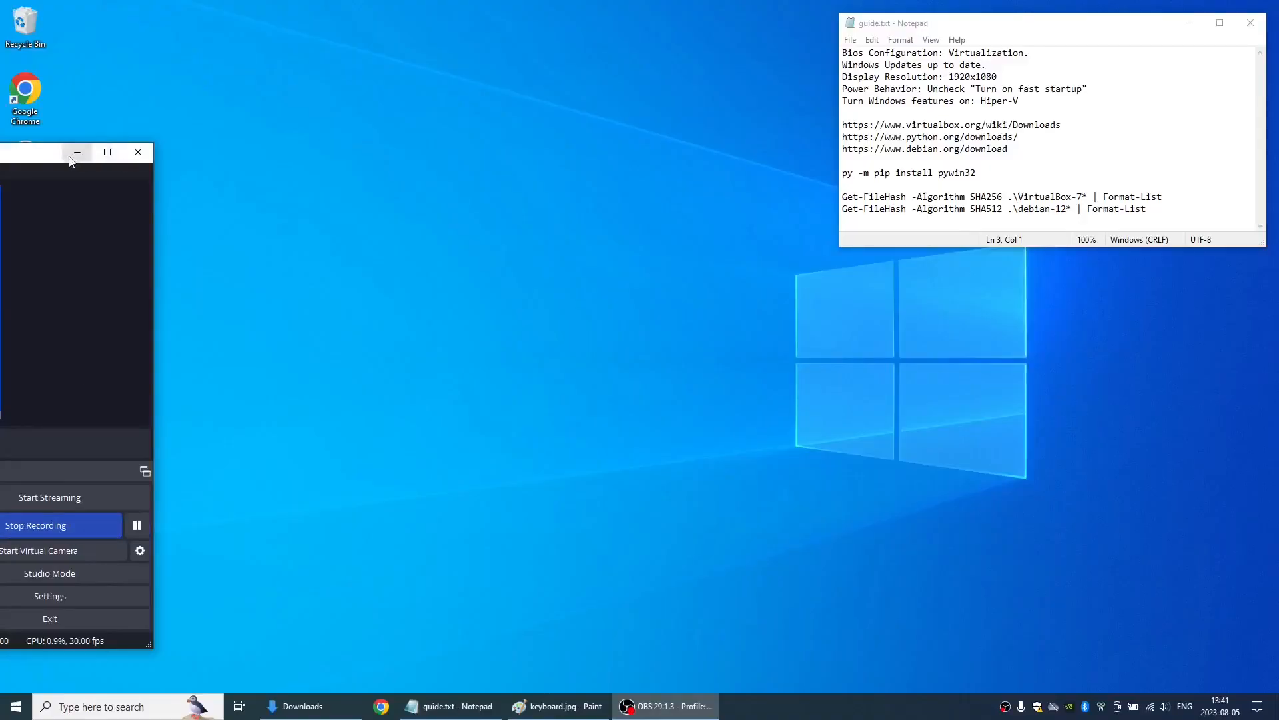
pyautogui.click(76, 152)
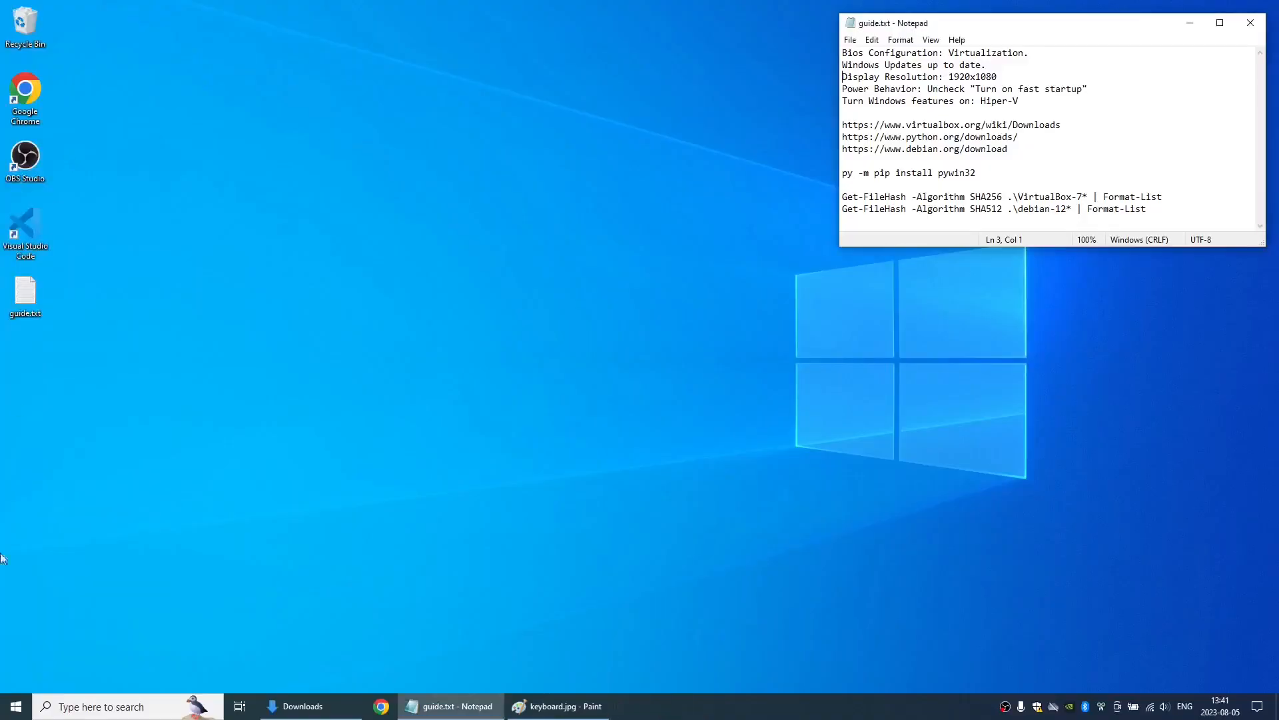
# - Switch to Windows Update, check for updates, and close the settings window once the check has finished
pyautogui.click(22, 713)
pyautogui.write('upd')
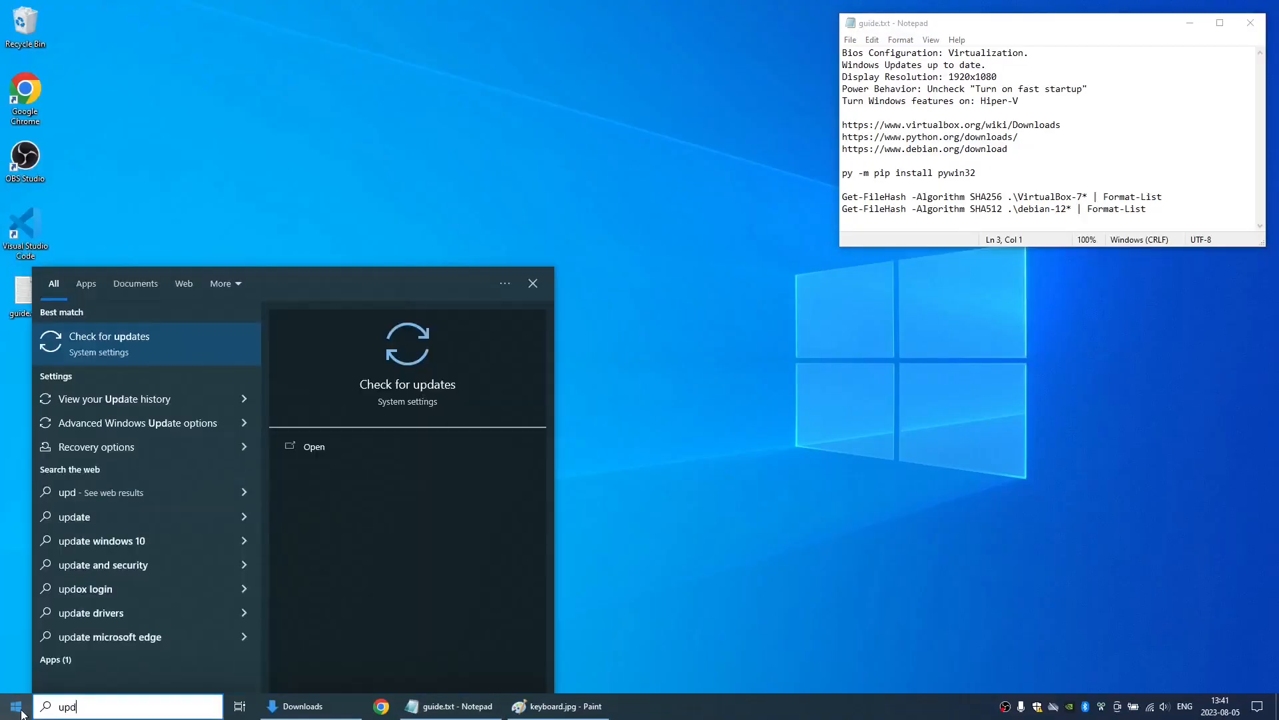
pyautogui.press('Return')
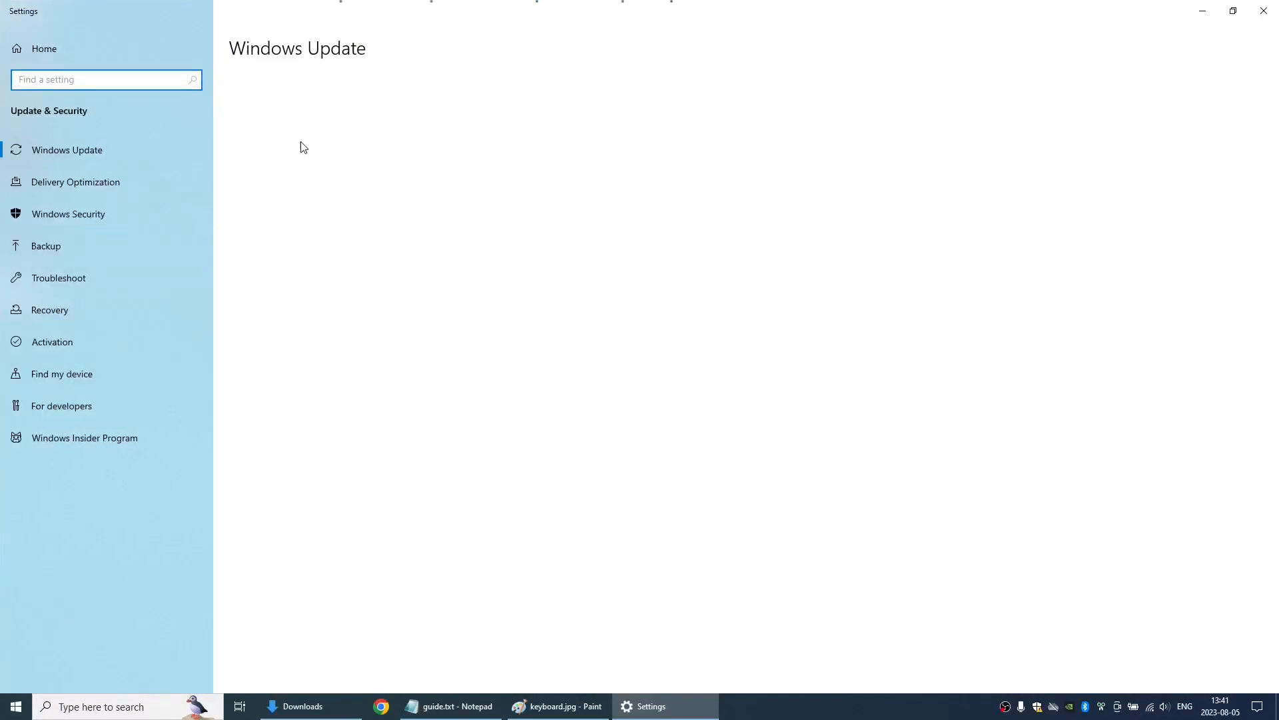
pyautogui.click(268, 121)
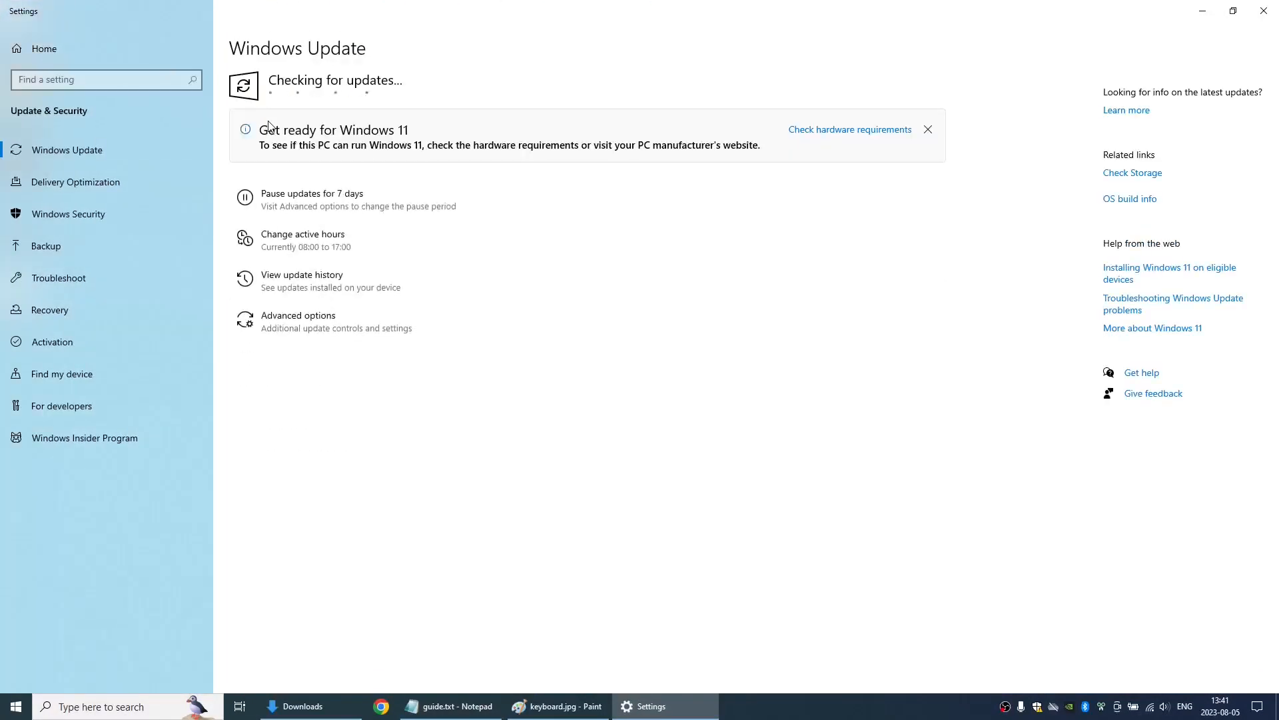
pyautogui.hotkey('alt', 'Tab')
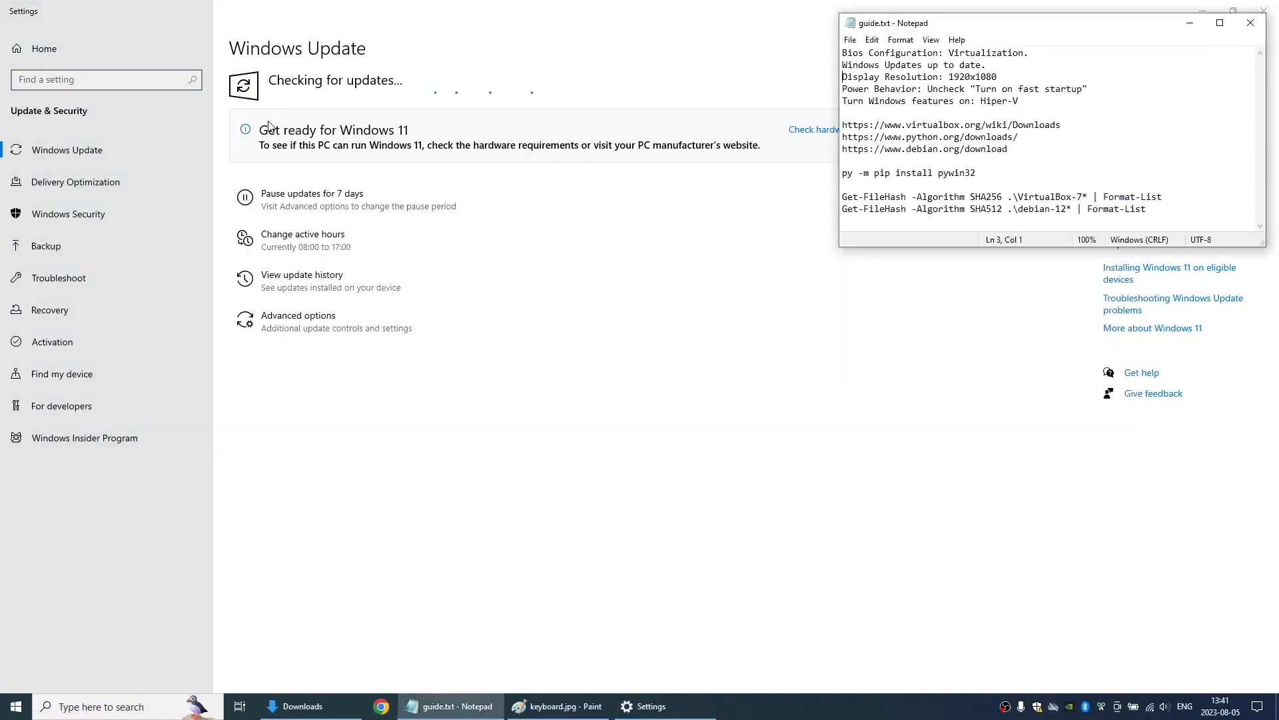
pyautogui.click(611, 435)
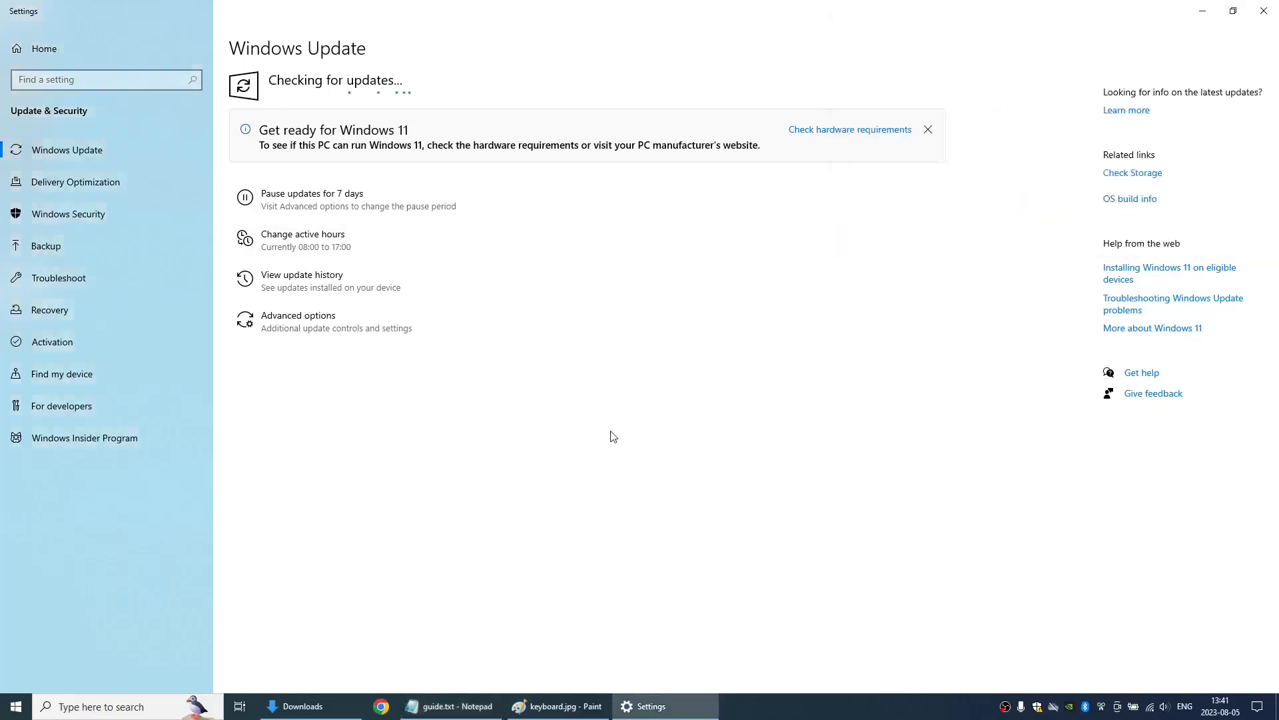
pyautogui.click(1264, 11)
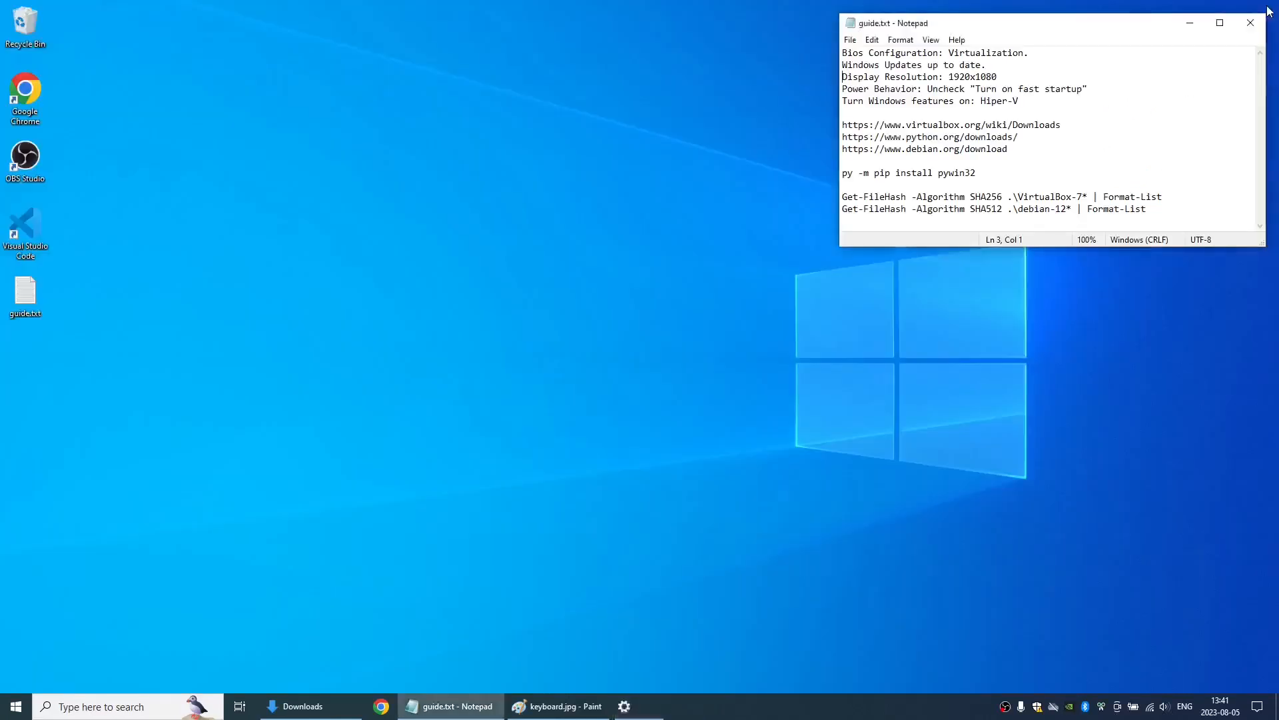
# - Check in the Windows Display settings that the resolution matches the 1920x1080 required by the guide, then close them
pyautogui.click(15, 708)
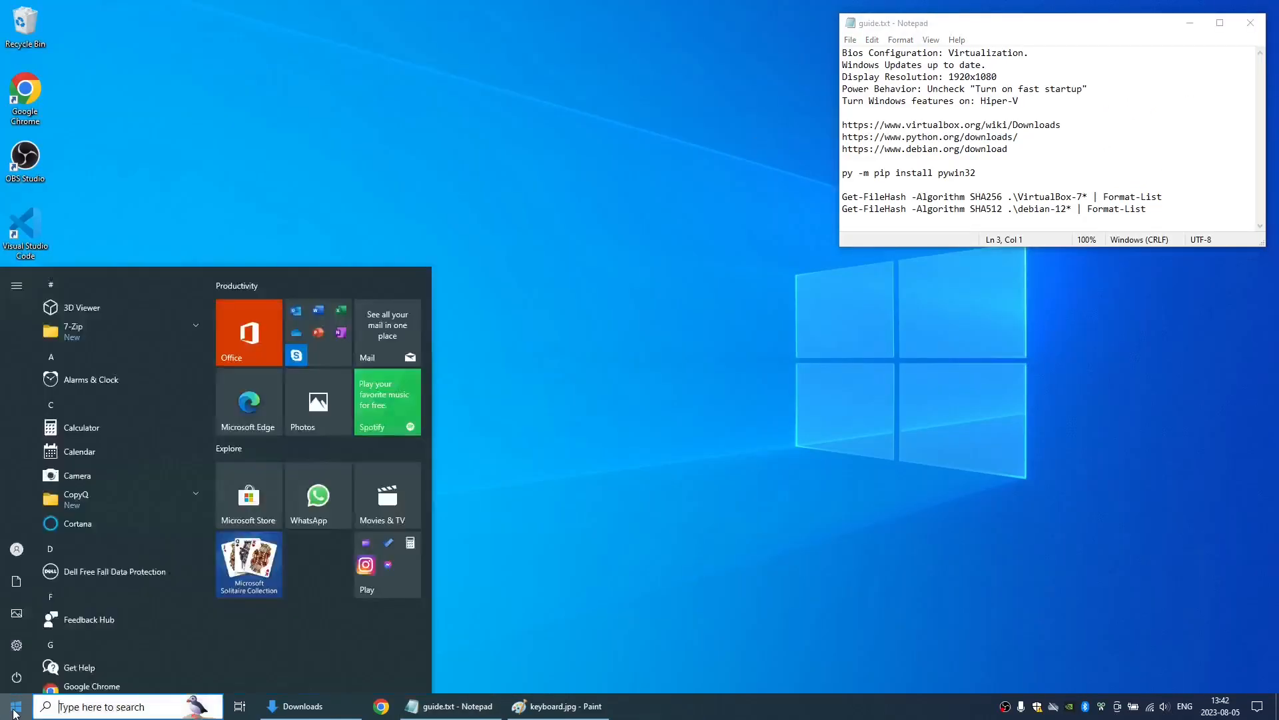
pyautogui.write('disp')
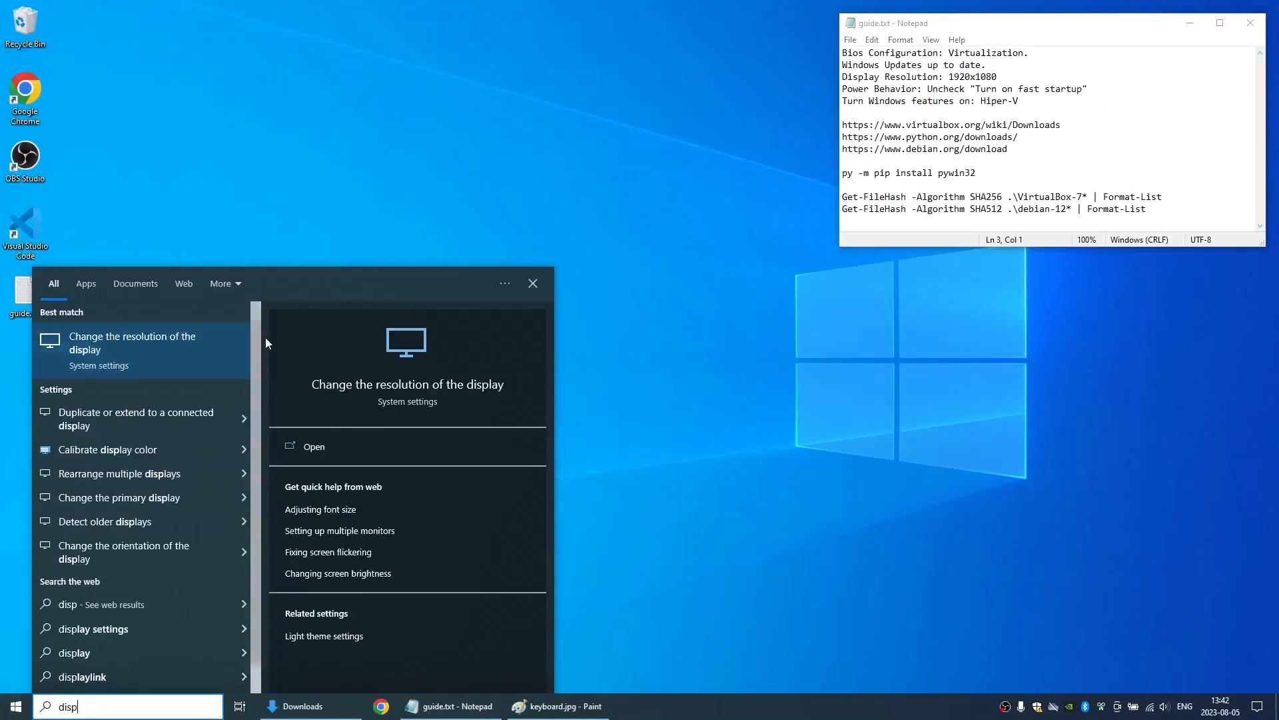
pyautogui.click(187, 338)
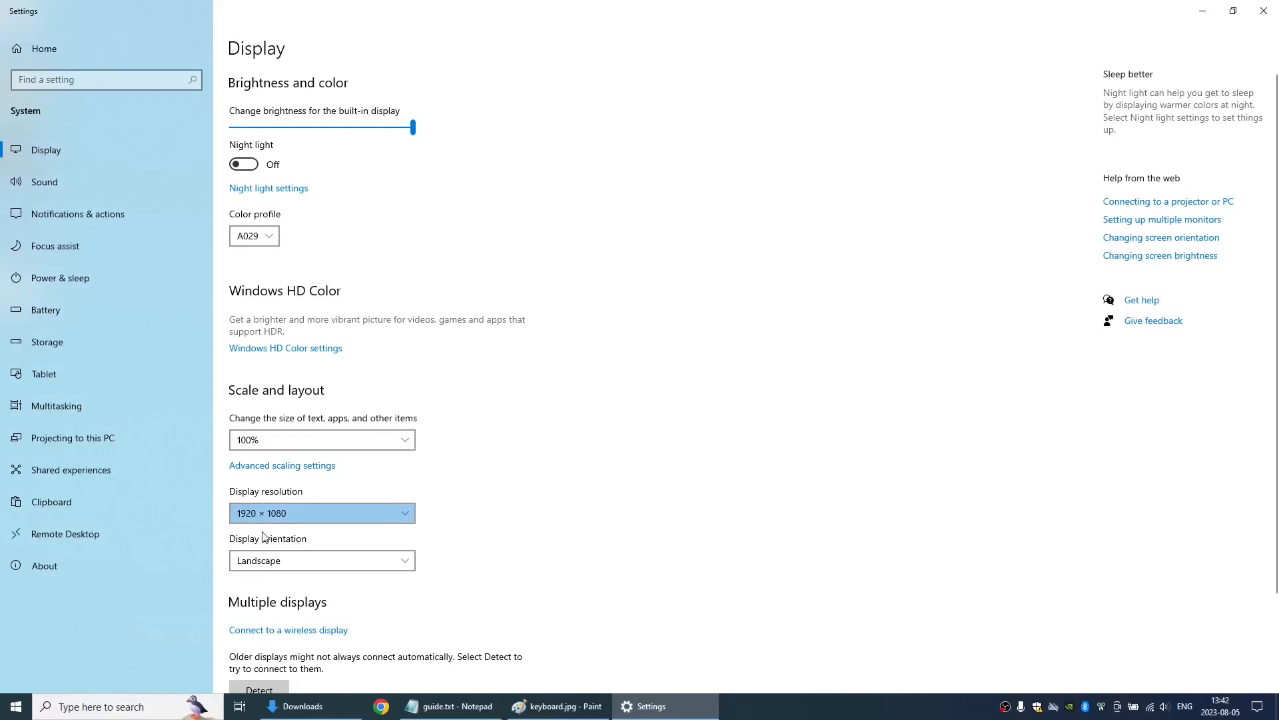
pyautogui.click(1265, 11)
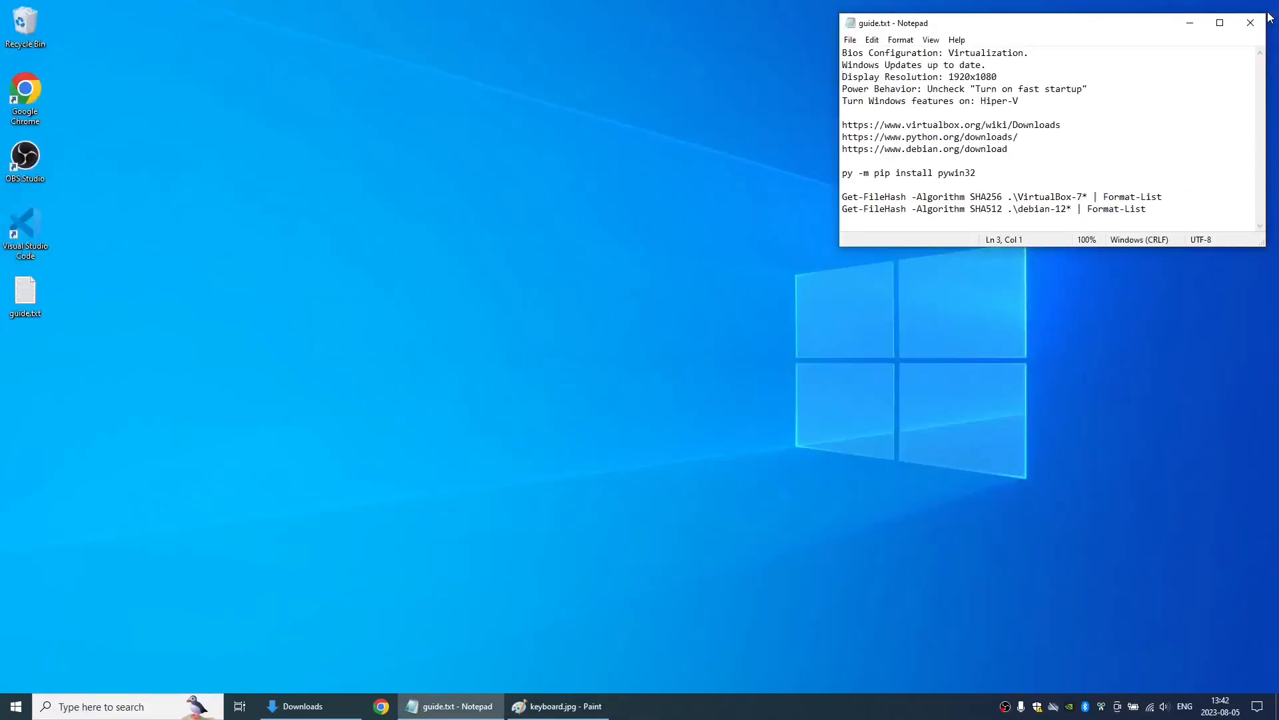
# - Unlock the unavailable power button settings in Control Panel's Power Options and check that fast startup is unchecked
pyautogui.press('super')
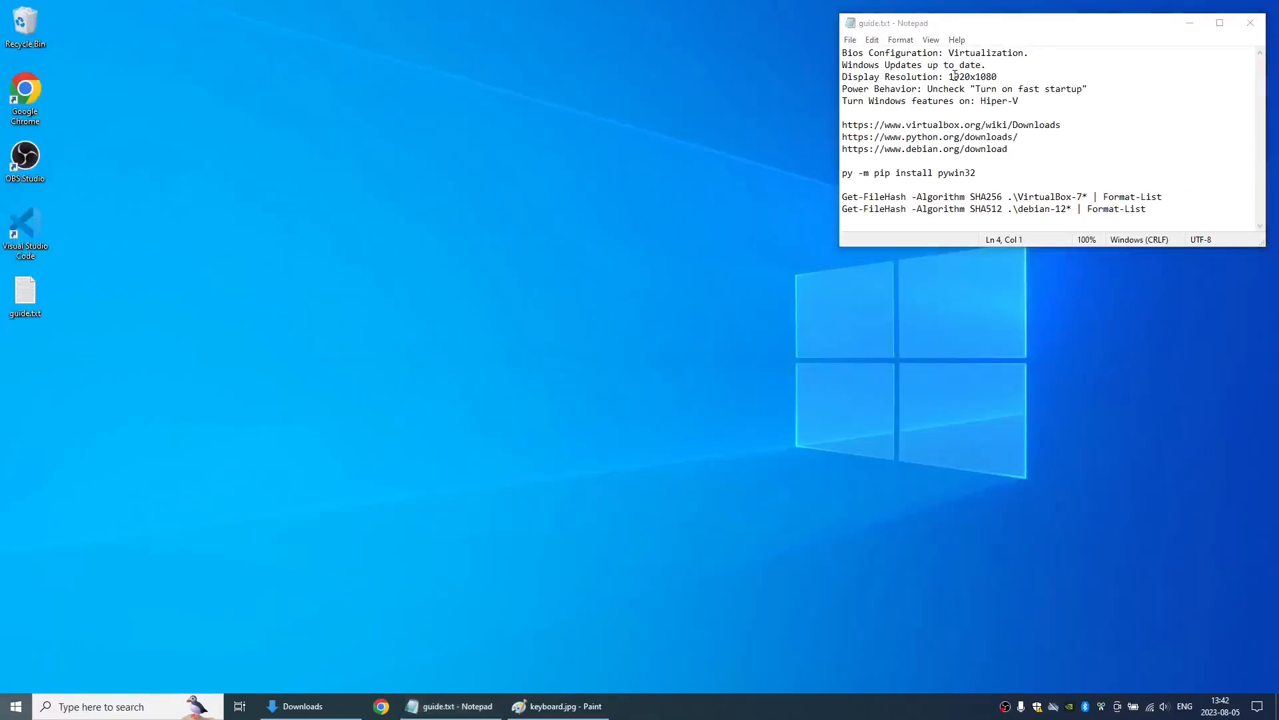
pyautogui.write('cont')
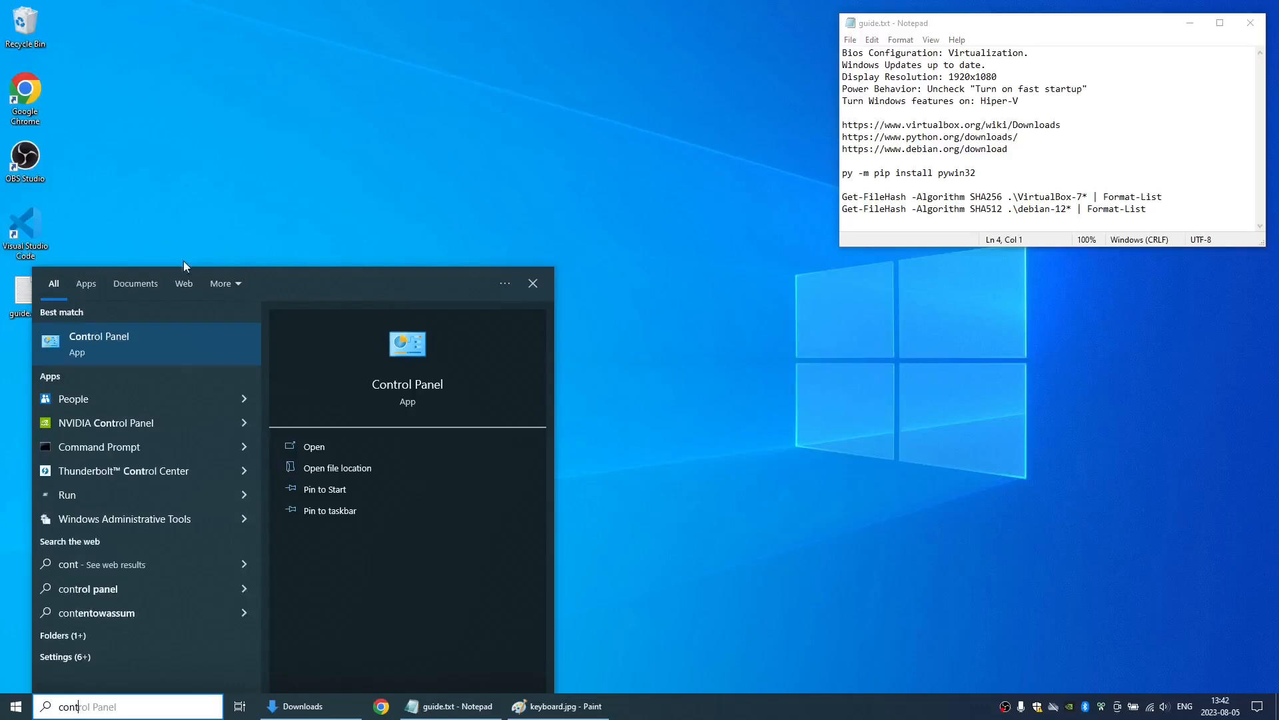
pyautogui.click(106, 354)
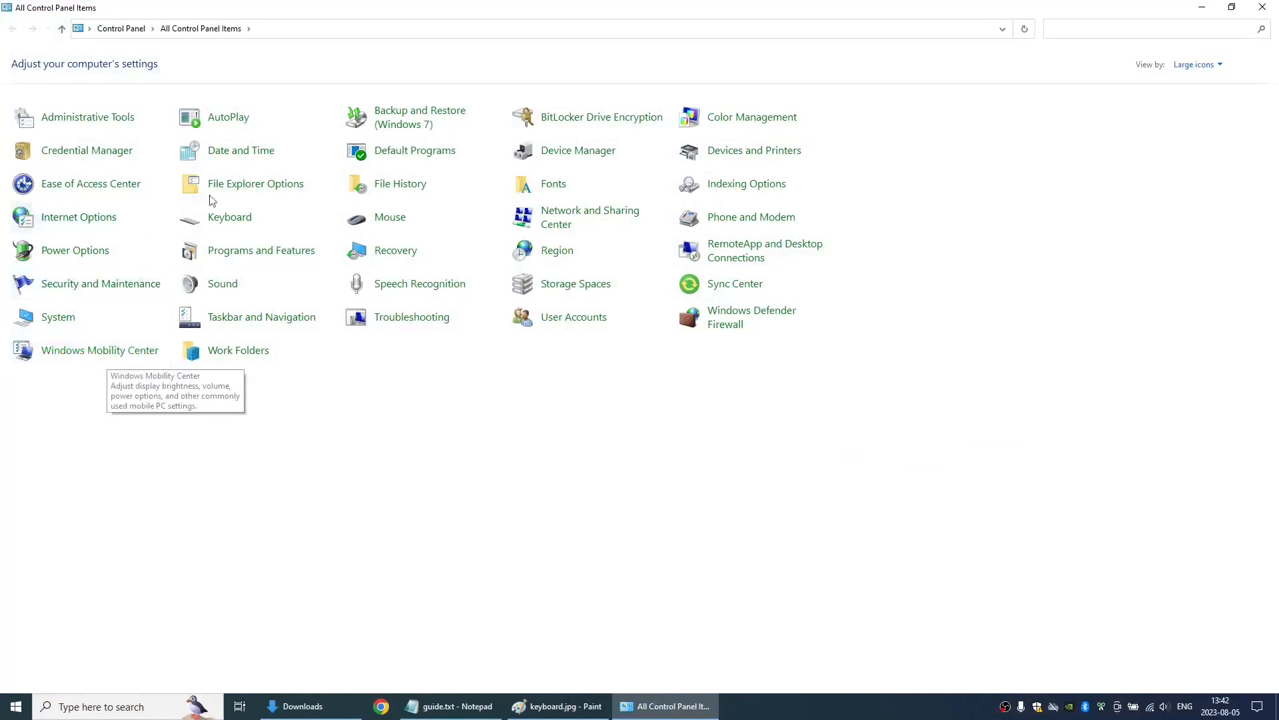
pyautogui.click(93, 252)
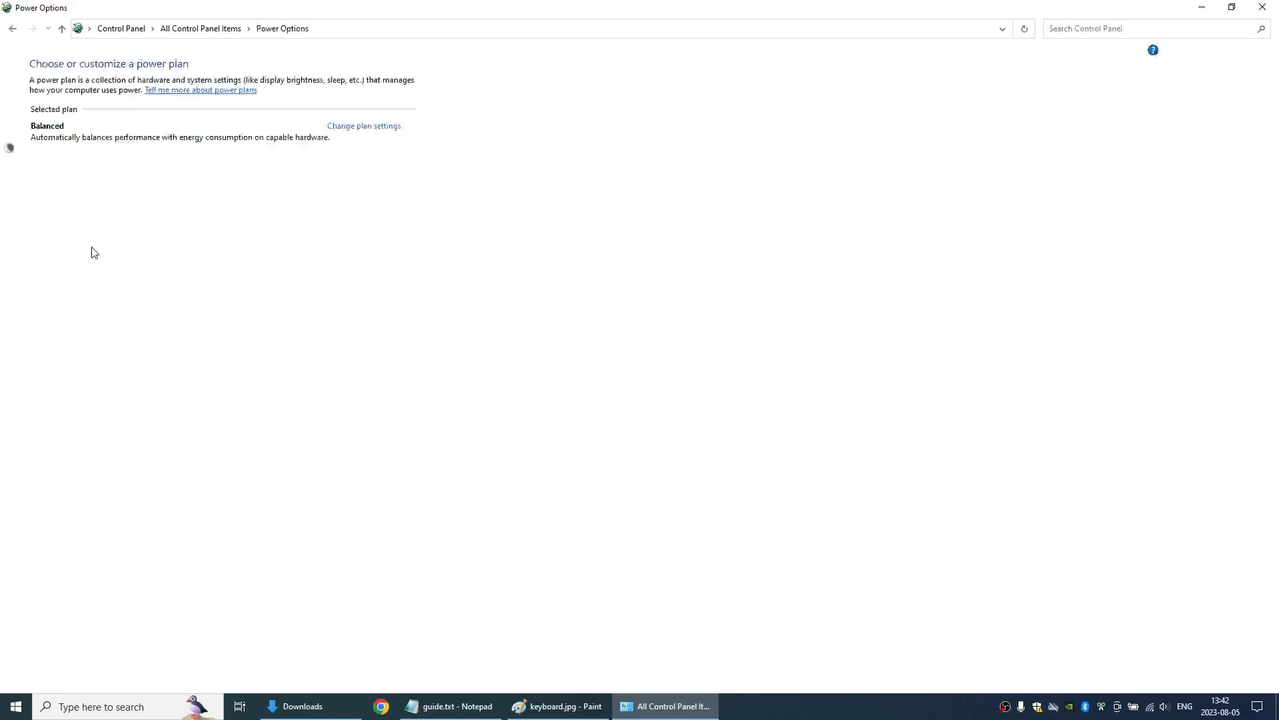
pyautogui.click(70, 92)
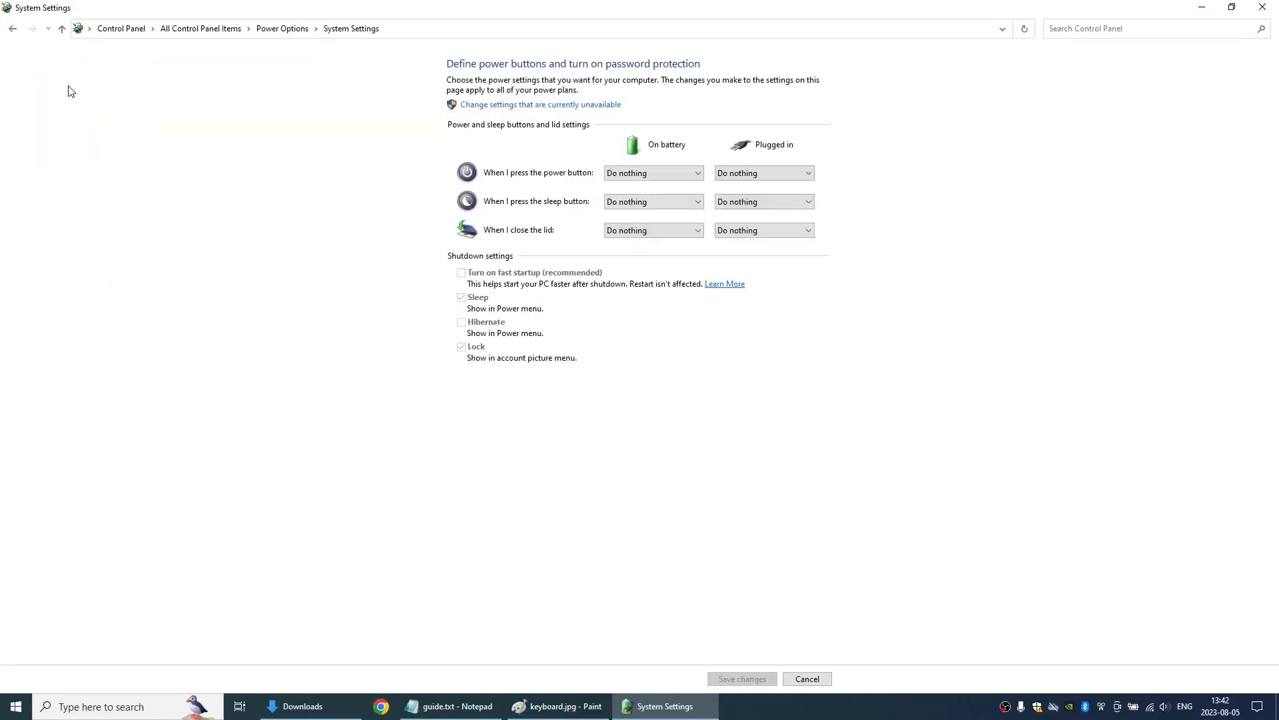
pyautogui.click(523, 104)
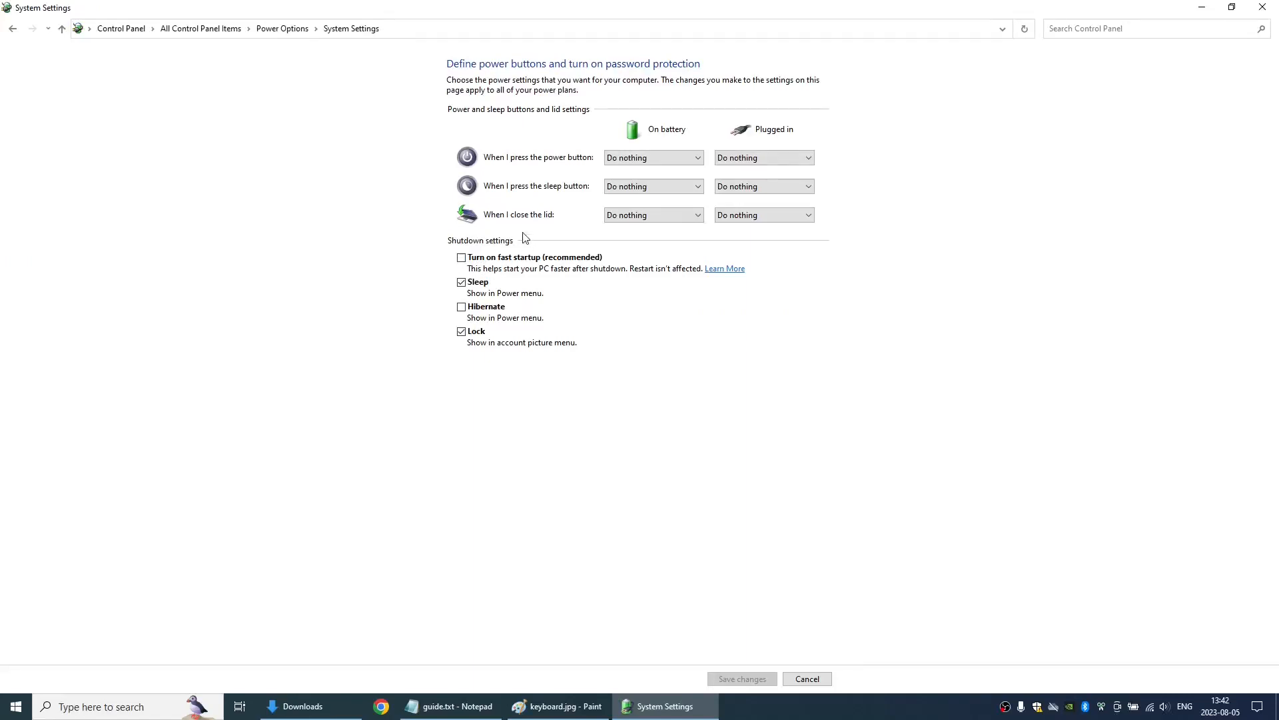
# - Examine the display and sleep timeouts of the Balanced power plan and close the Control Panel
pyautogui.click(275, 30)
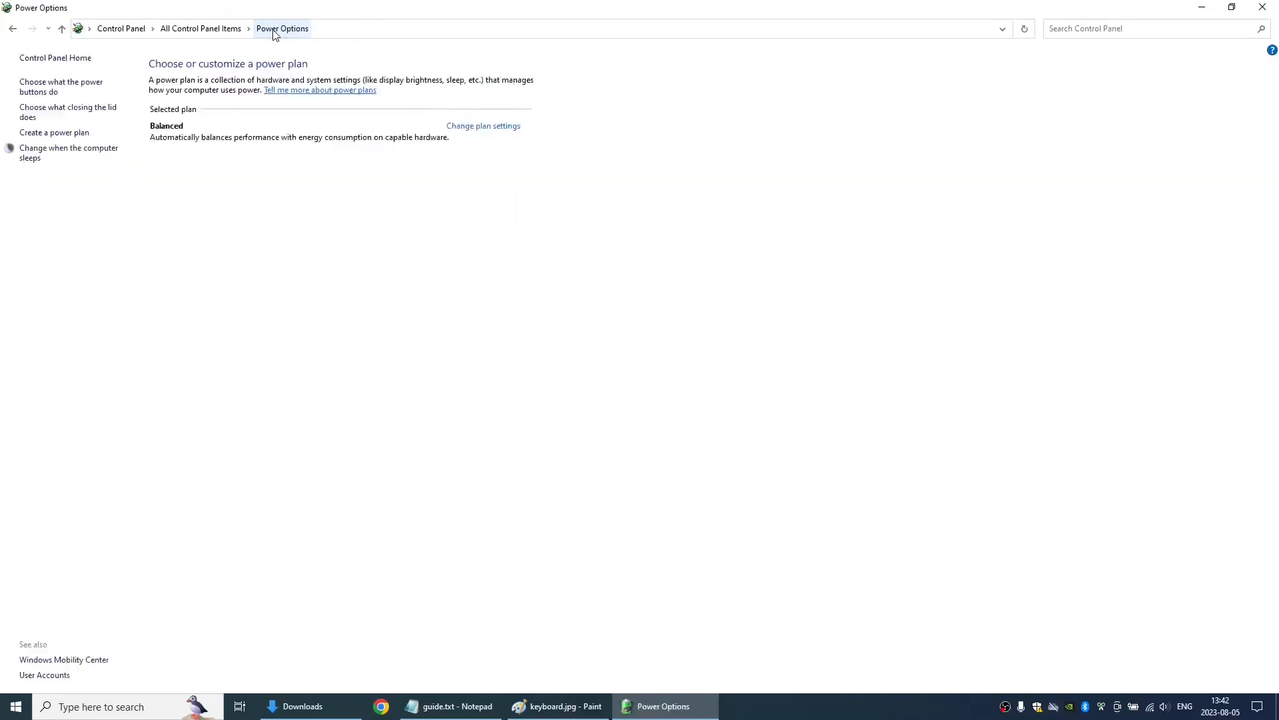
pyautogui.click(58, 153)
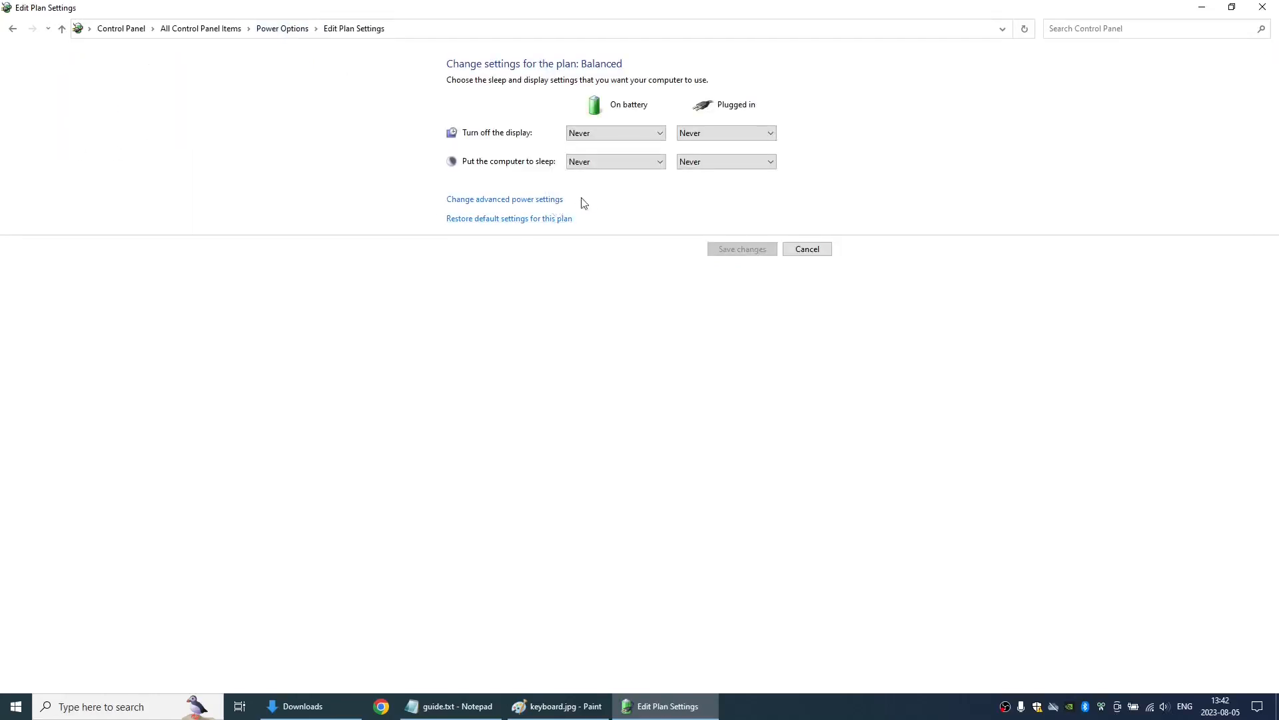
pyautogui.click(1263, 7)
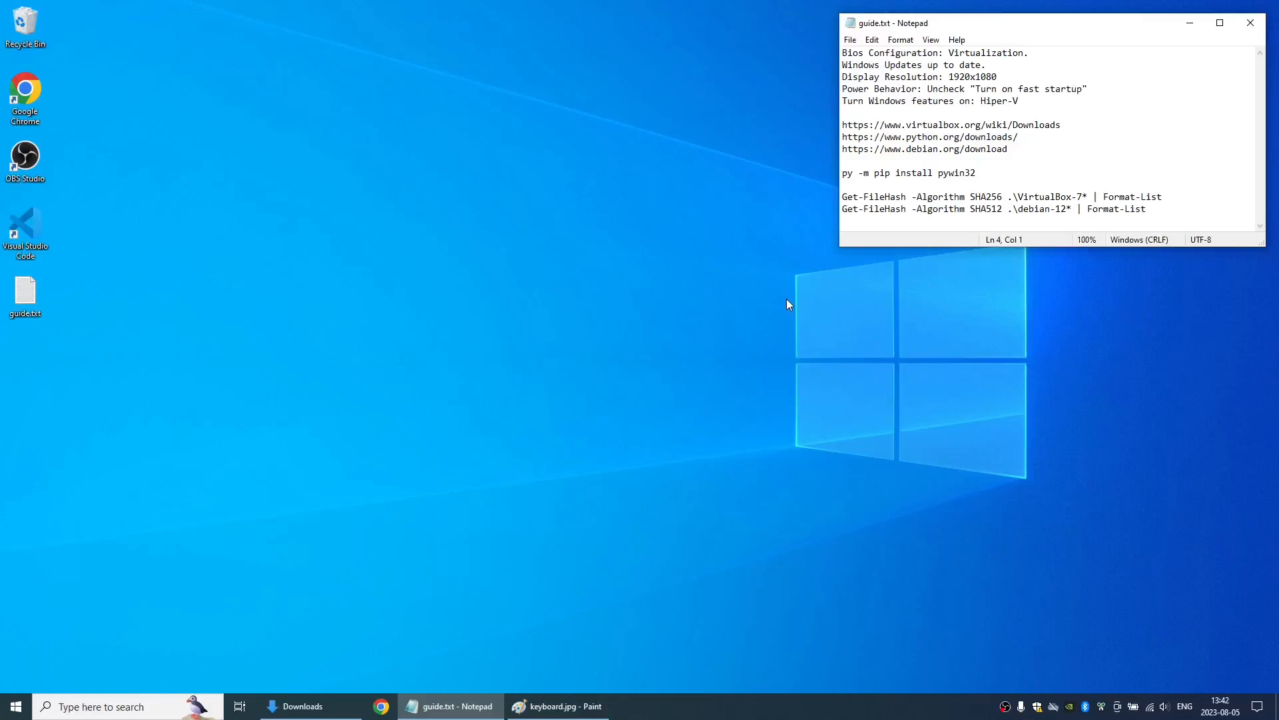
# - Check in Windows Features that Hyper-V and all its management tools and platform components are enabled, then close the dialog
pyautogui.press('super')
pyautogui.write('windows fea')
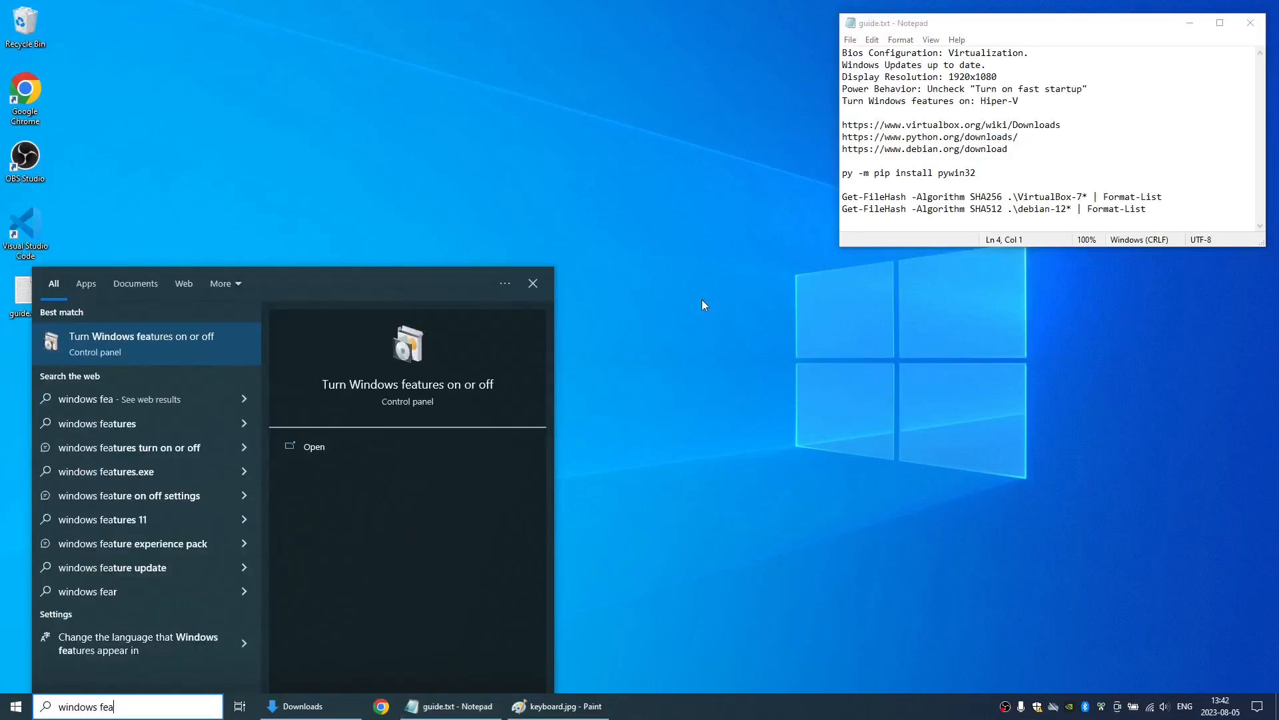
pyautogui.click(108, 347)
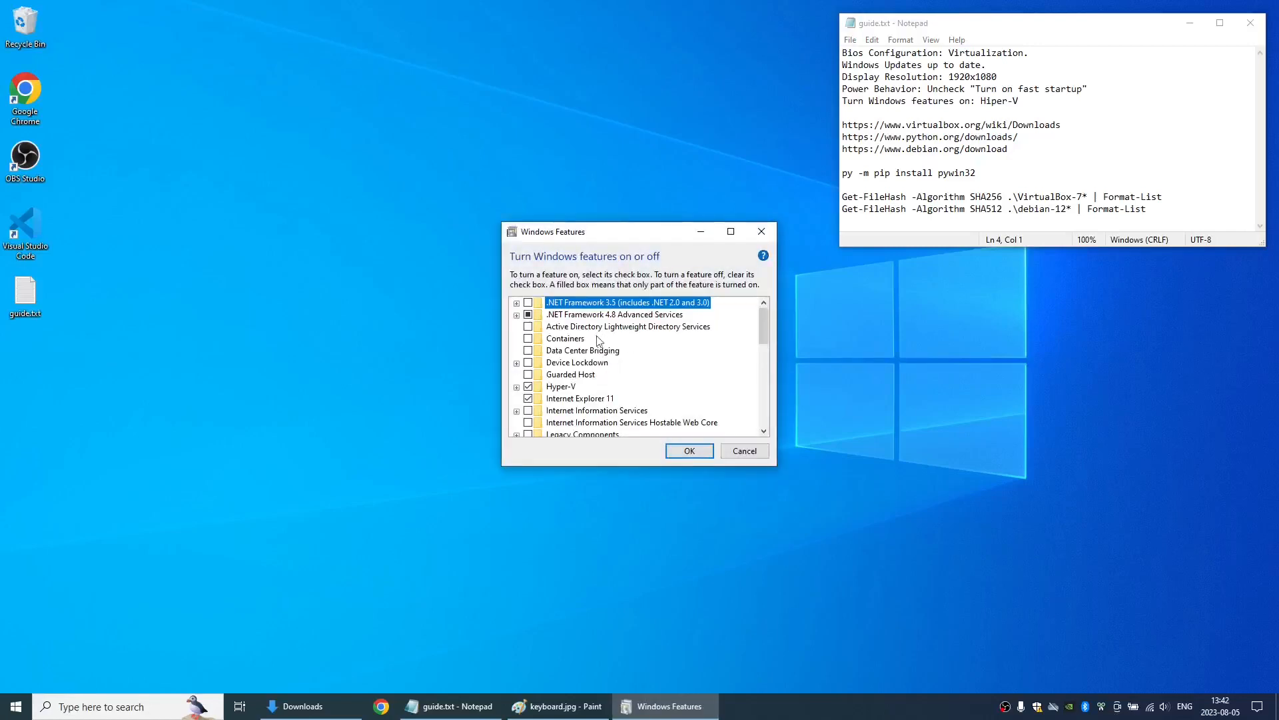
pyautogui.click(516, 387)
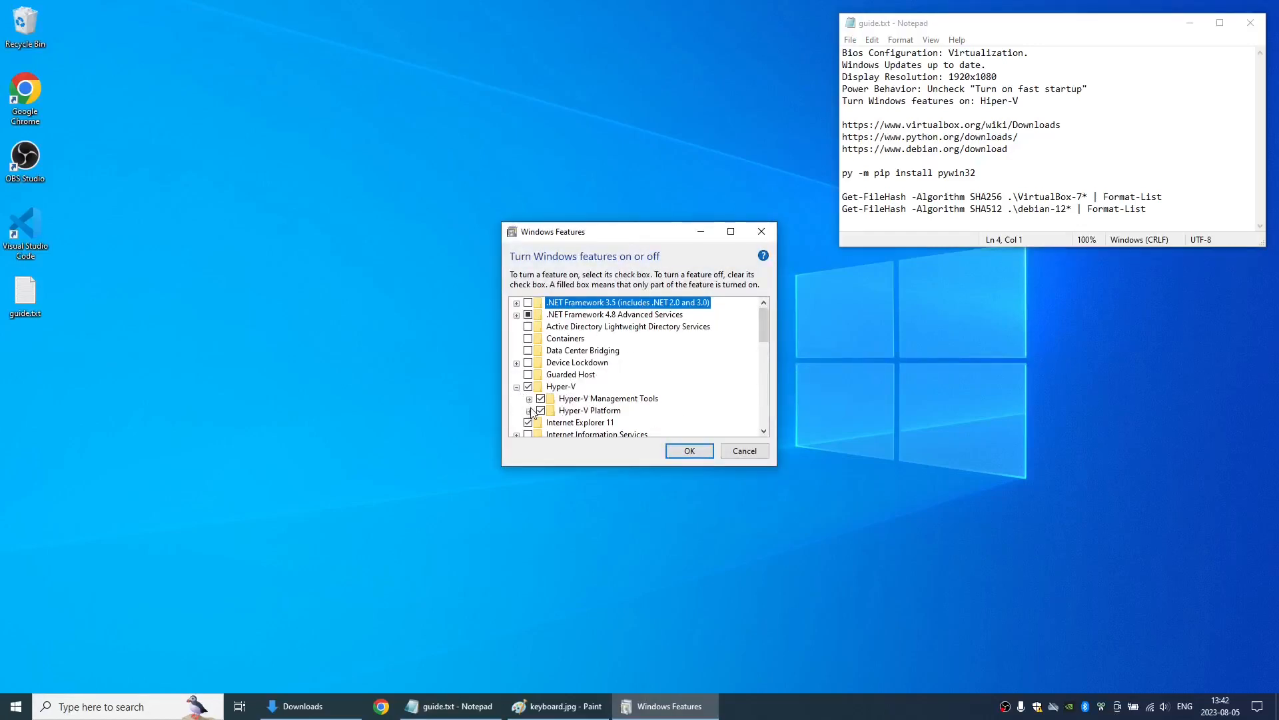
pyautogui.click(529, 410)
pyautogui.click(529, 387)
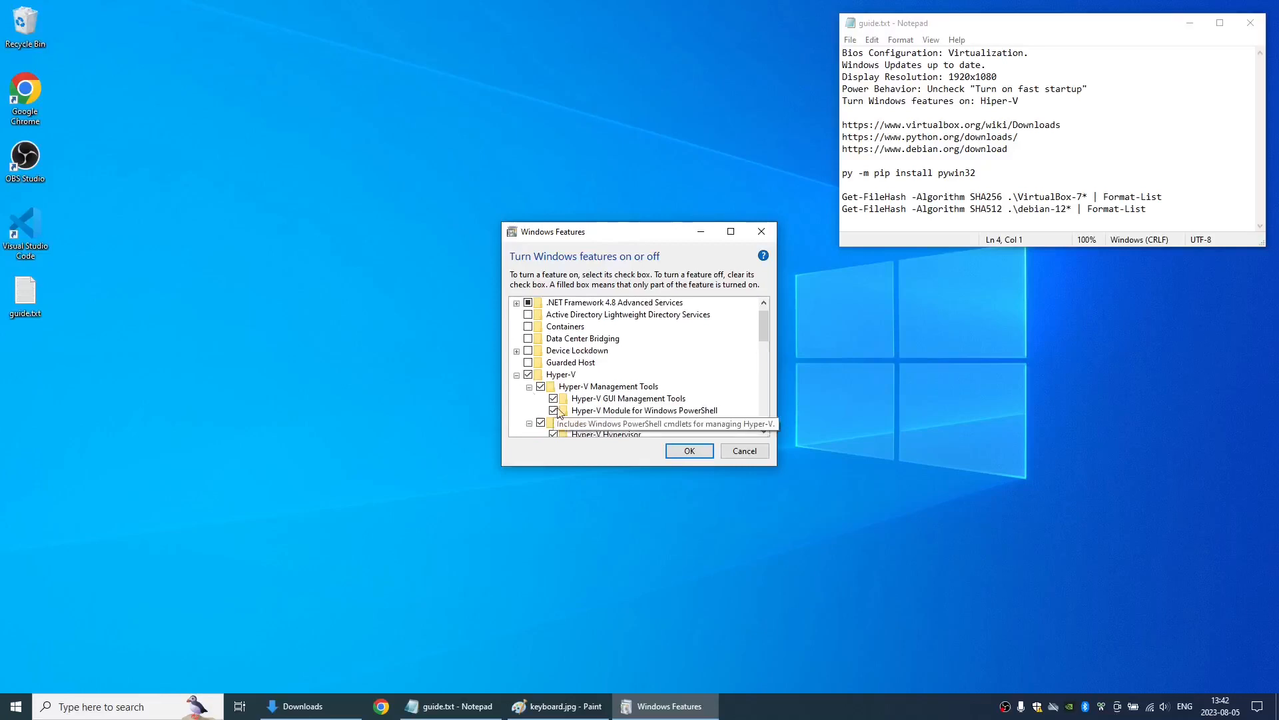
pyautogui.moveTo(761, 336); pyautogui.dragTo(761, 345)
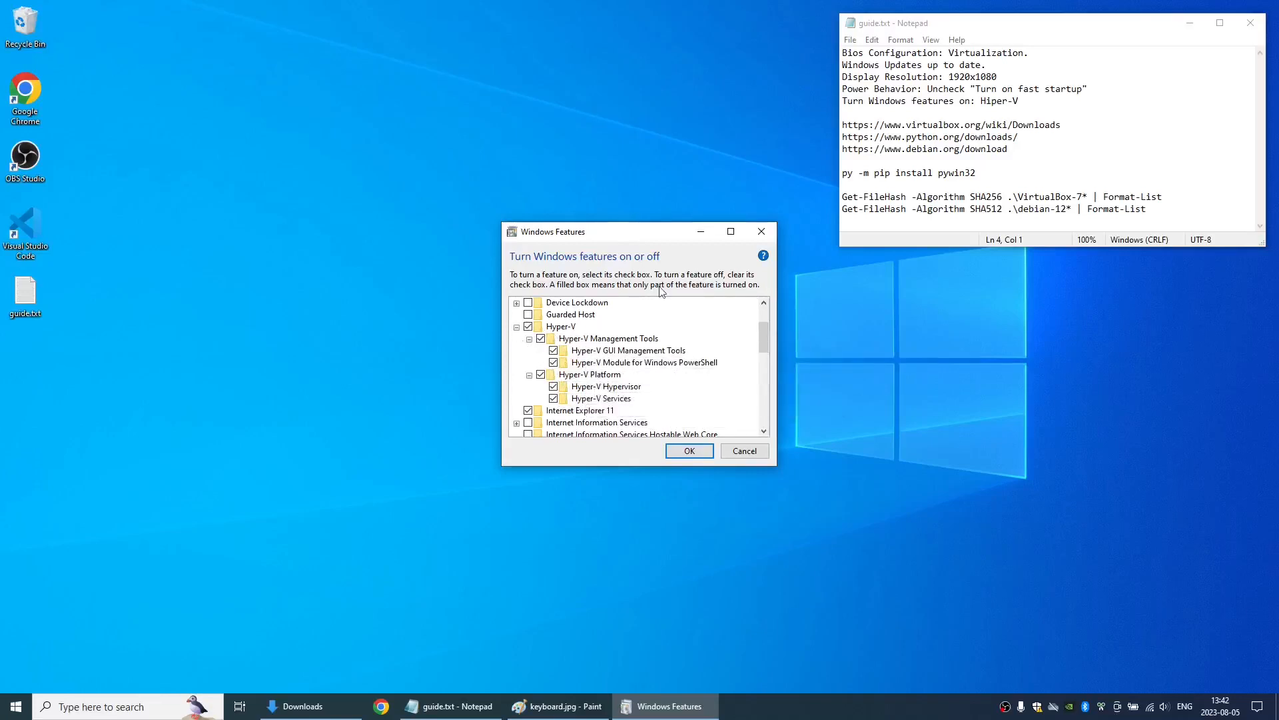
pyautogui.click(760, 232)
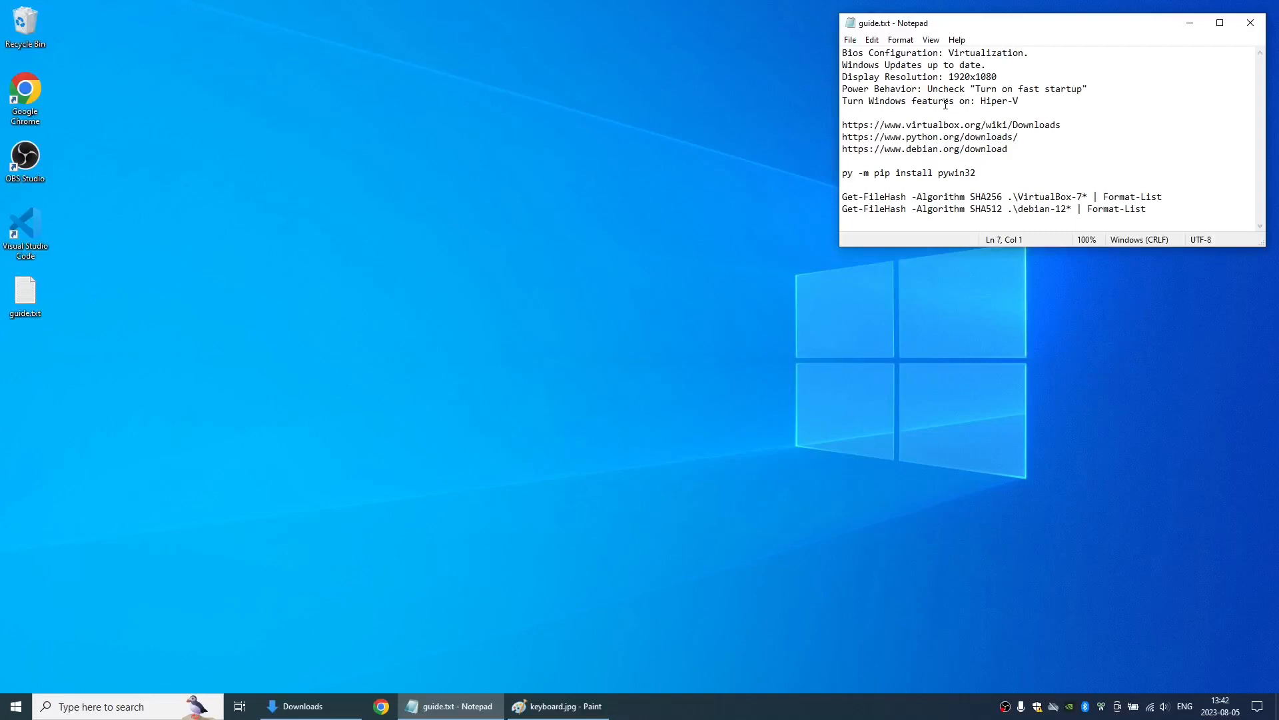
# - Switch to Google Chrome and open the virtualbox.org website
pyautogui.hotkey('alt', 'Tab')
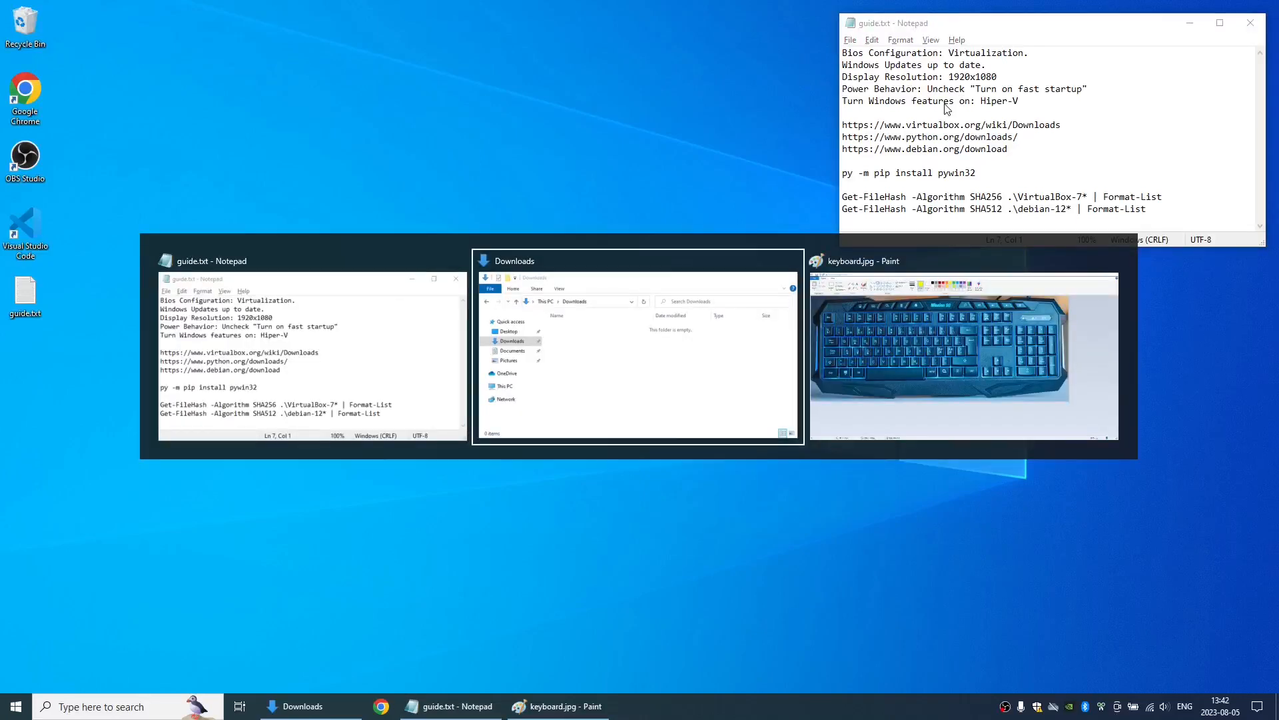
pyautogui.press('Escape')
pyautogui.click(381, 707)
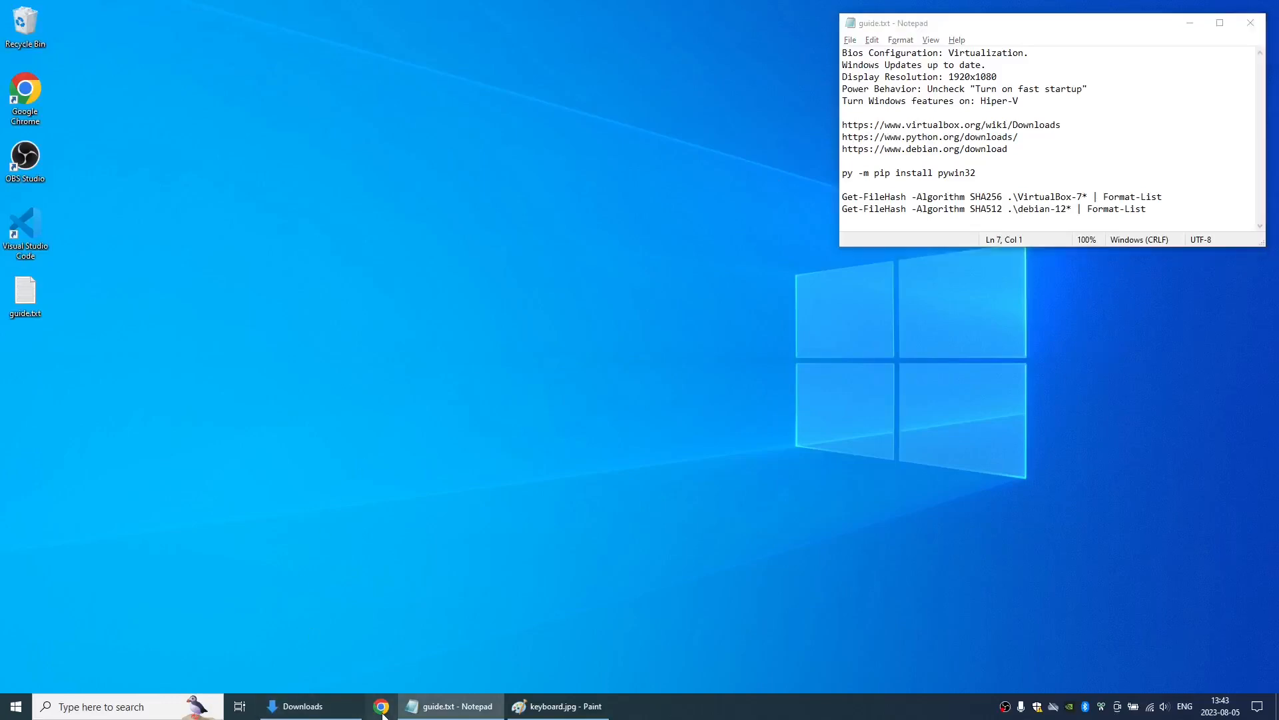
pyautogui.write('virt')
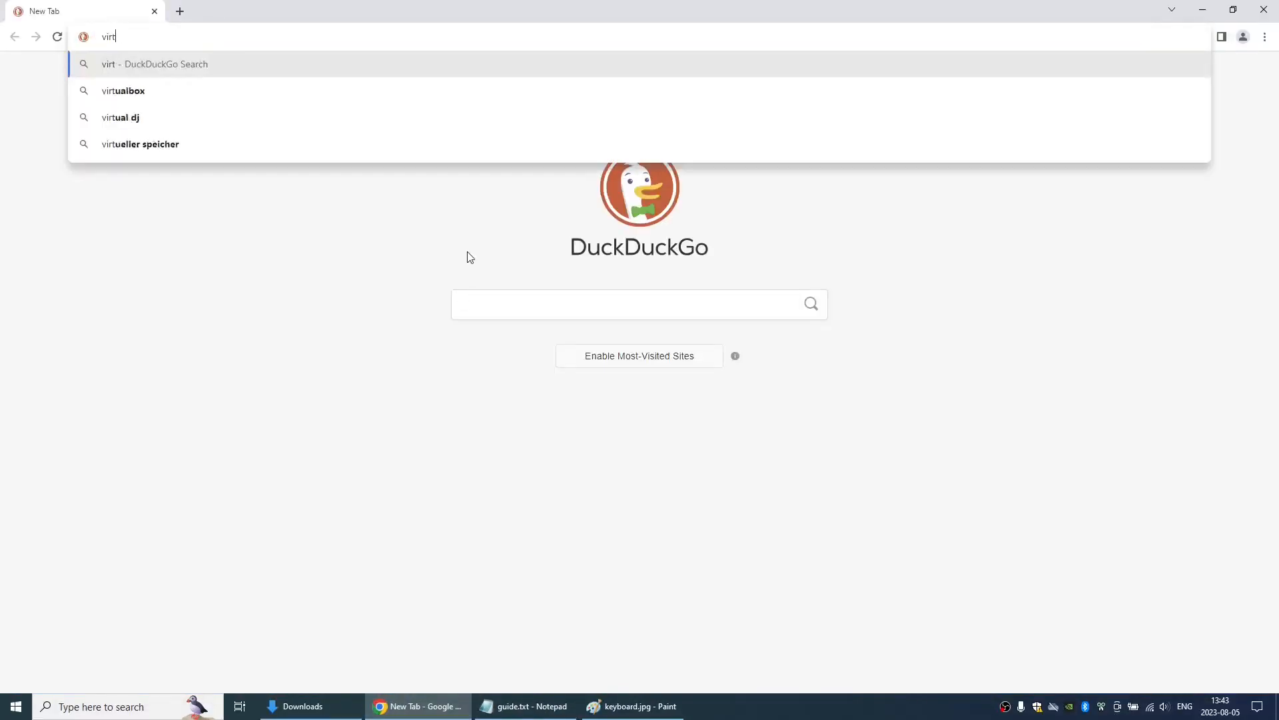
pyautogui.write('ualbox.org')
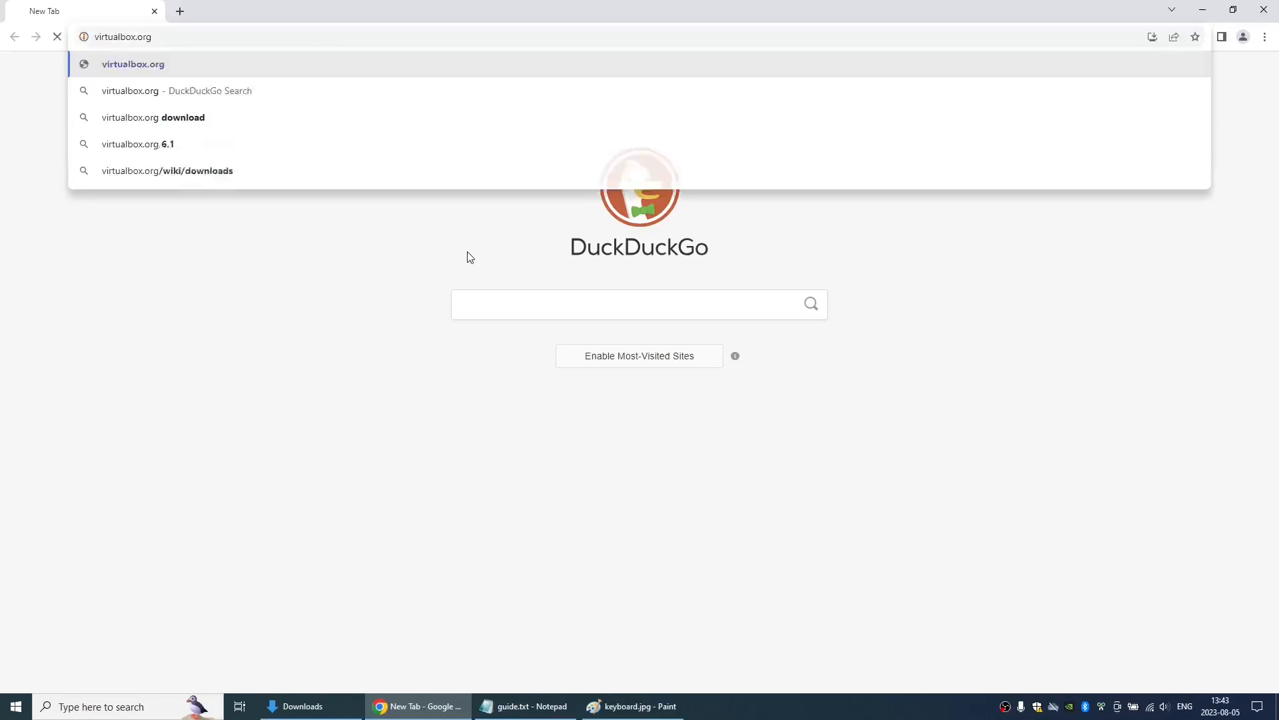
pyautogui.press('Return')
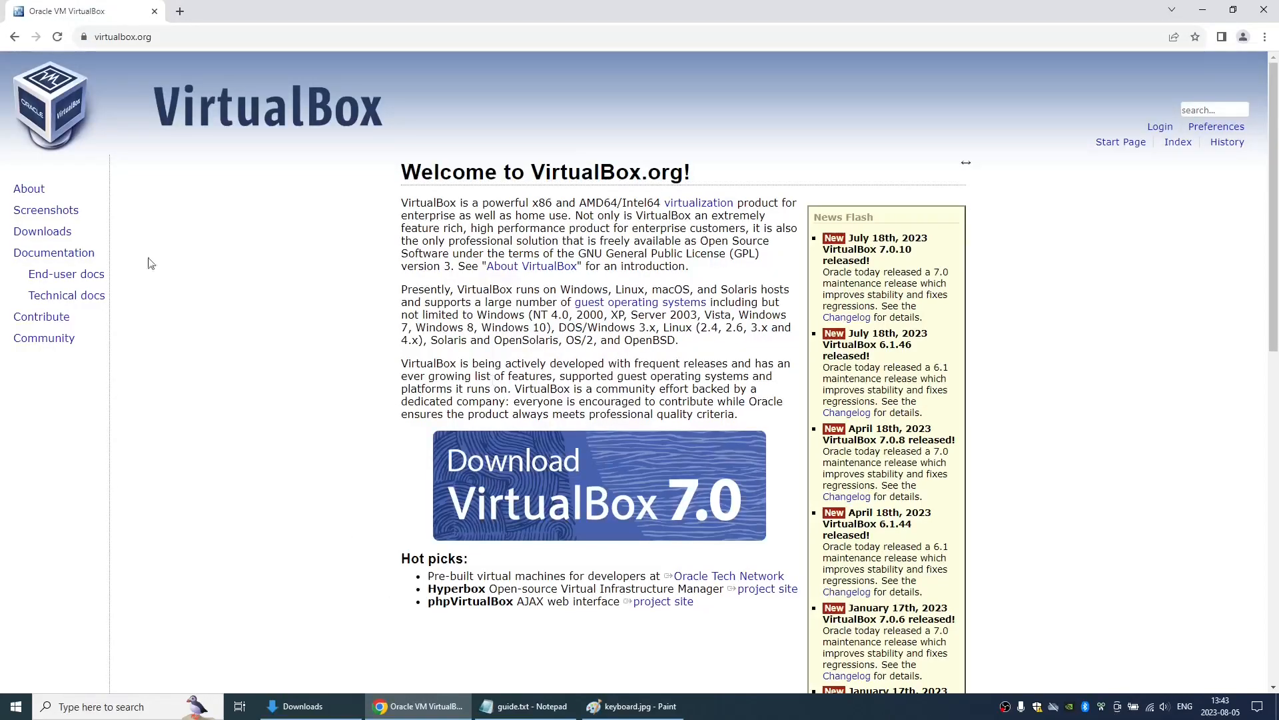
# - Download the VirtualBox 7.0.10 package for Windows hosts and open the release's SHA256 checksums list
pyautogui.click(99, 274)
pyautogui.click(466, 326)
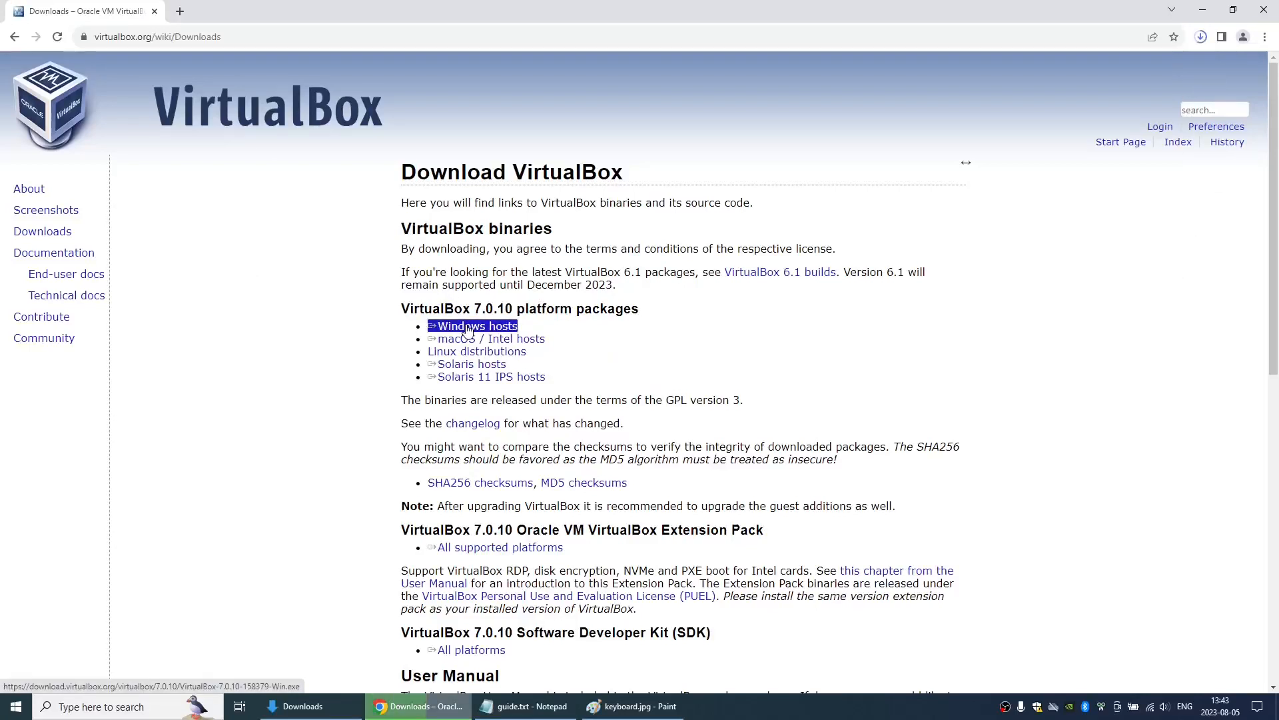
pyautogui.click(1201, 38)
pyautogui.click(1097, 270)
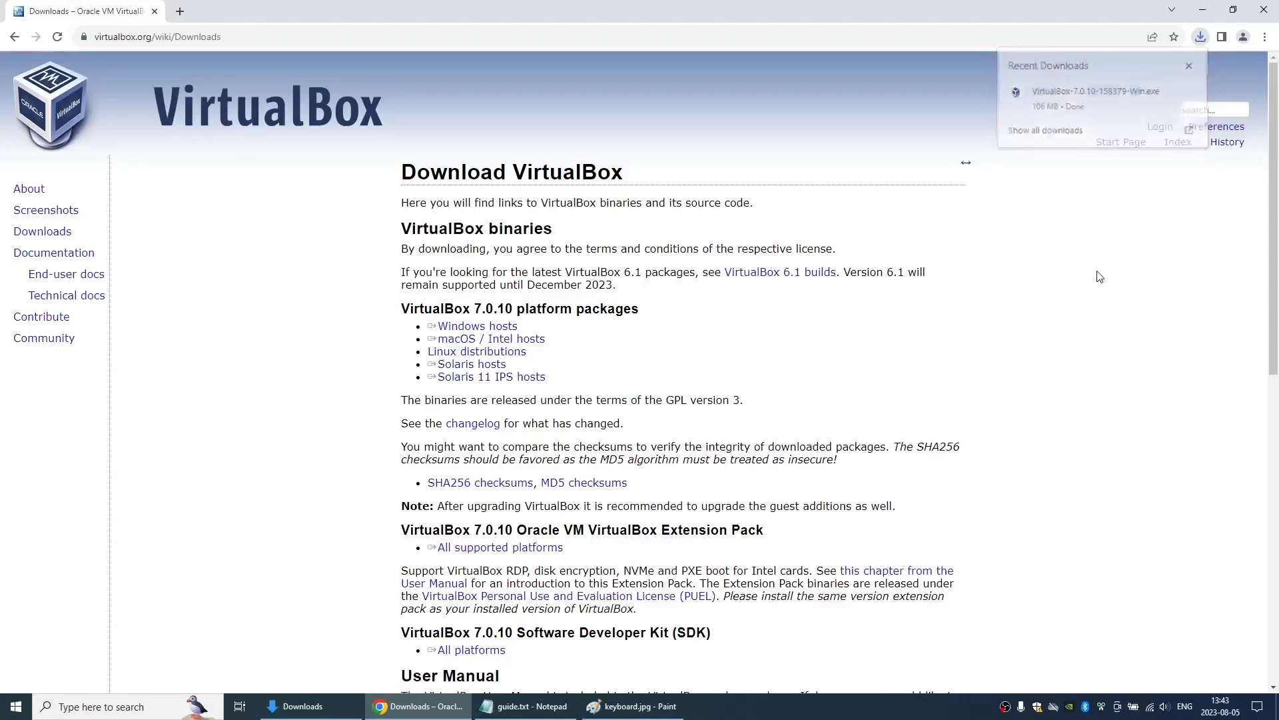
pyautogui.click(469, 484)
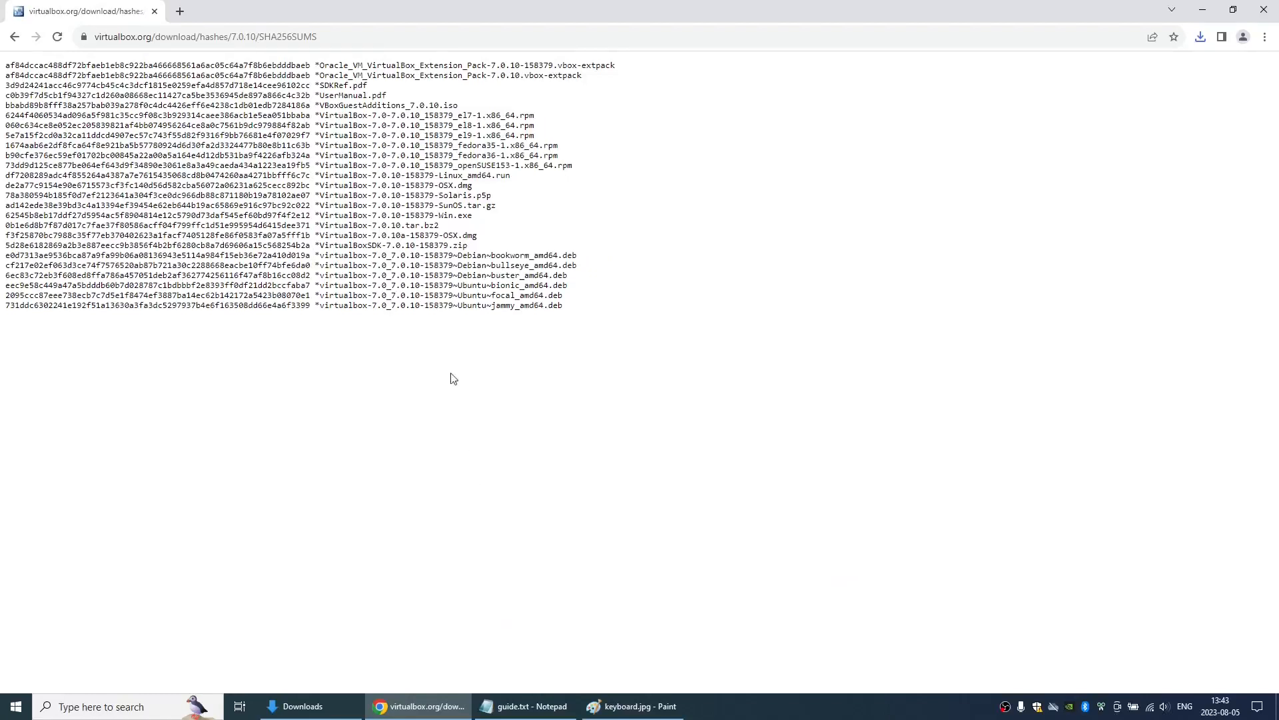
# - Open a Windows PowerShell window in the Downloads folder and maximize it
pyautogui.hotkey('alt', 'Tab')
pyautogui.hotkey('alt', 'Tab')
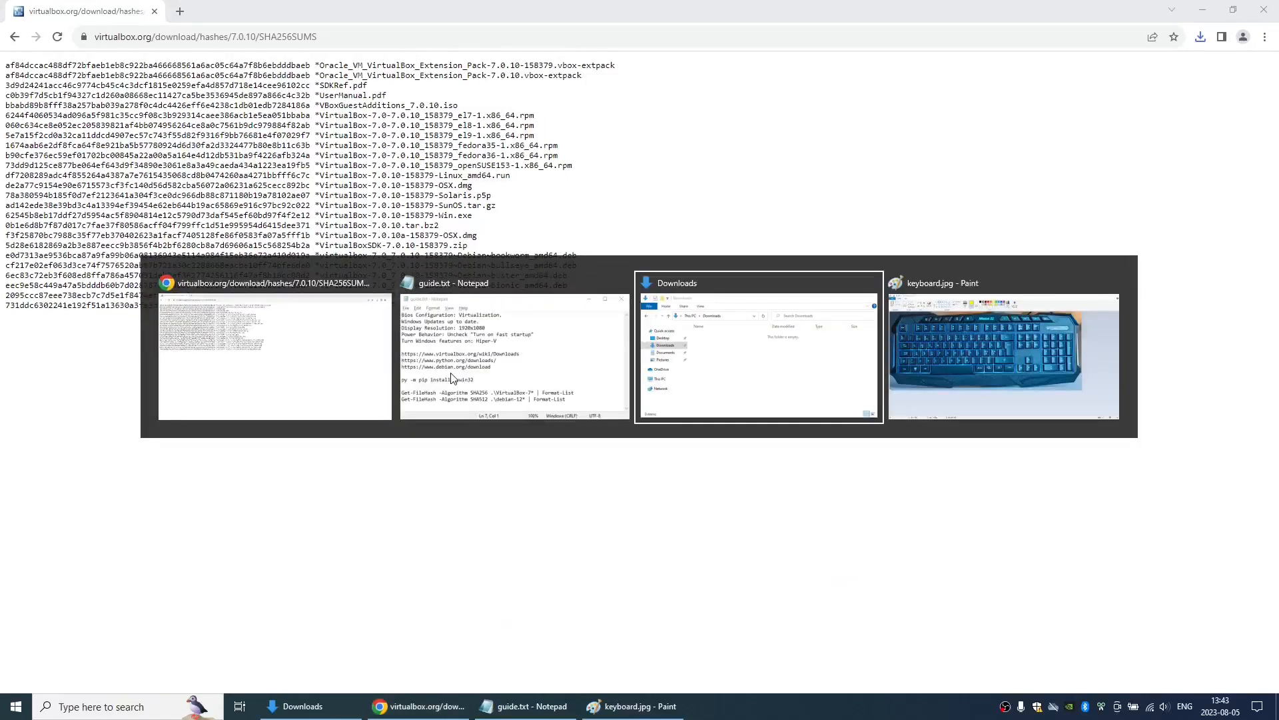
pyautogui.click(761, 439)
pyautogui.click(770, 495)
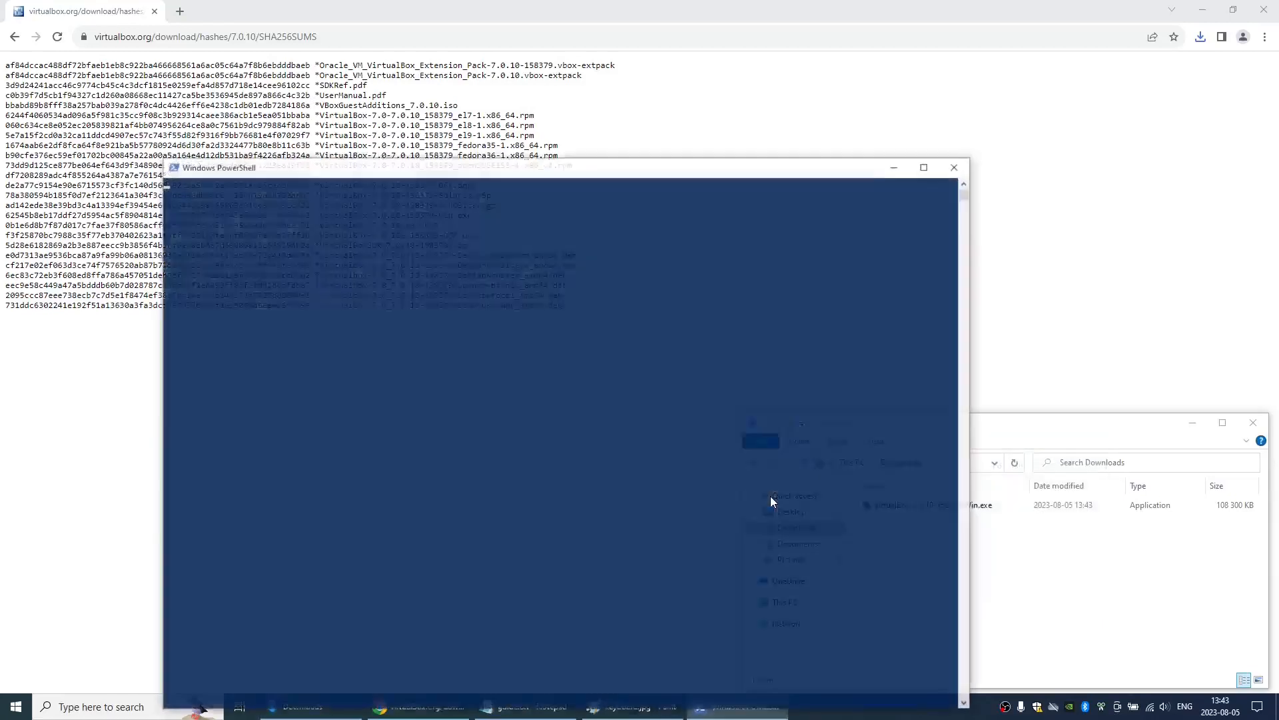
pyautogui.hotkey('alt', 'Tab')
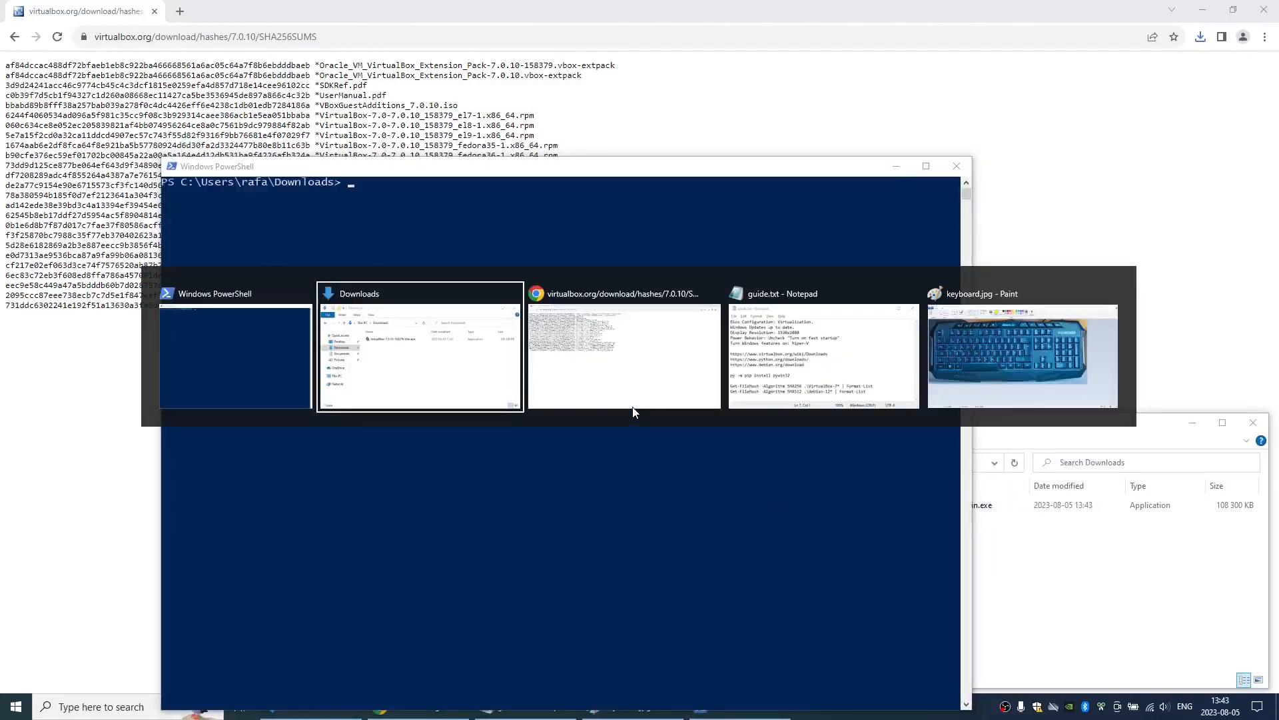
pyautogui.press('Escape')
pyautogui.hotkey('alt', 'space')
pyautogui.press('x')
# - Copy the SHA256 Get-FileHash command for .\VirtualBox-7* from guide.txt and run it in PowerShell
pyautogui.hotkey('alt', 'Tab')
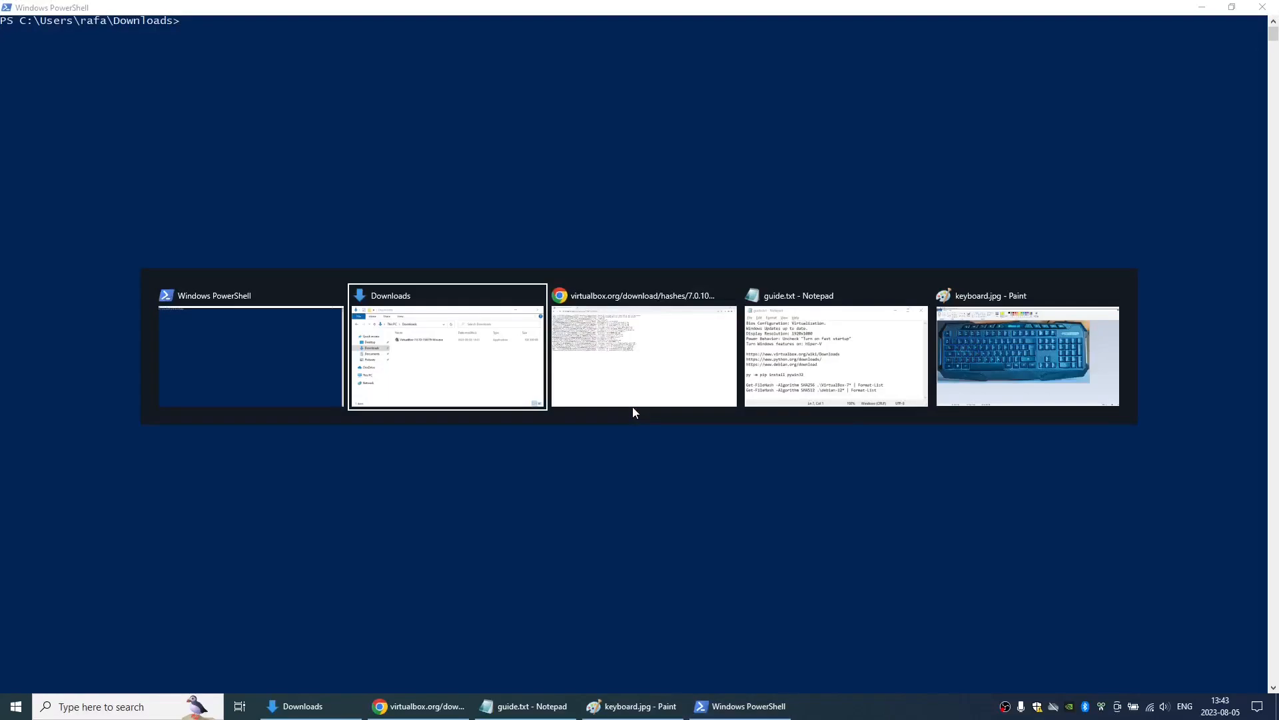
pyautogui.hotkey('alt', 'Tab')
pyautogui.hotkey('alt', 'Tab')
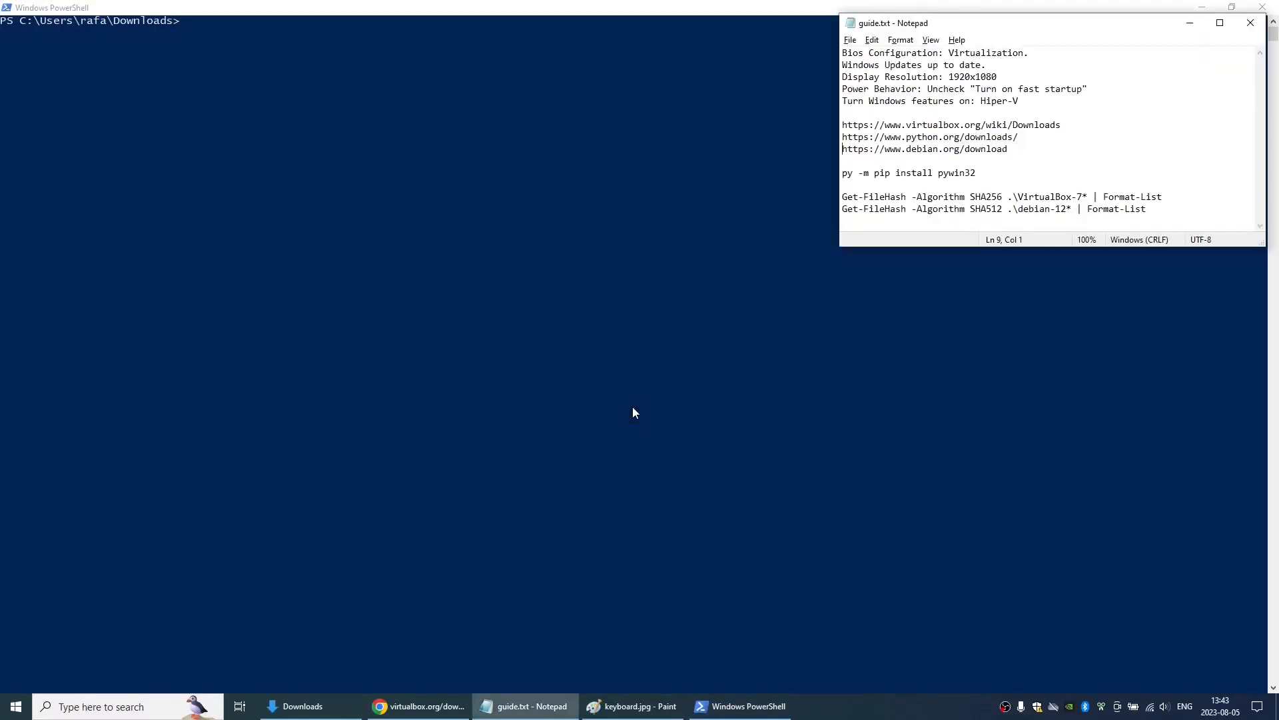
pyautogui.hotkey('shift', 'End')
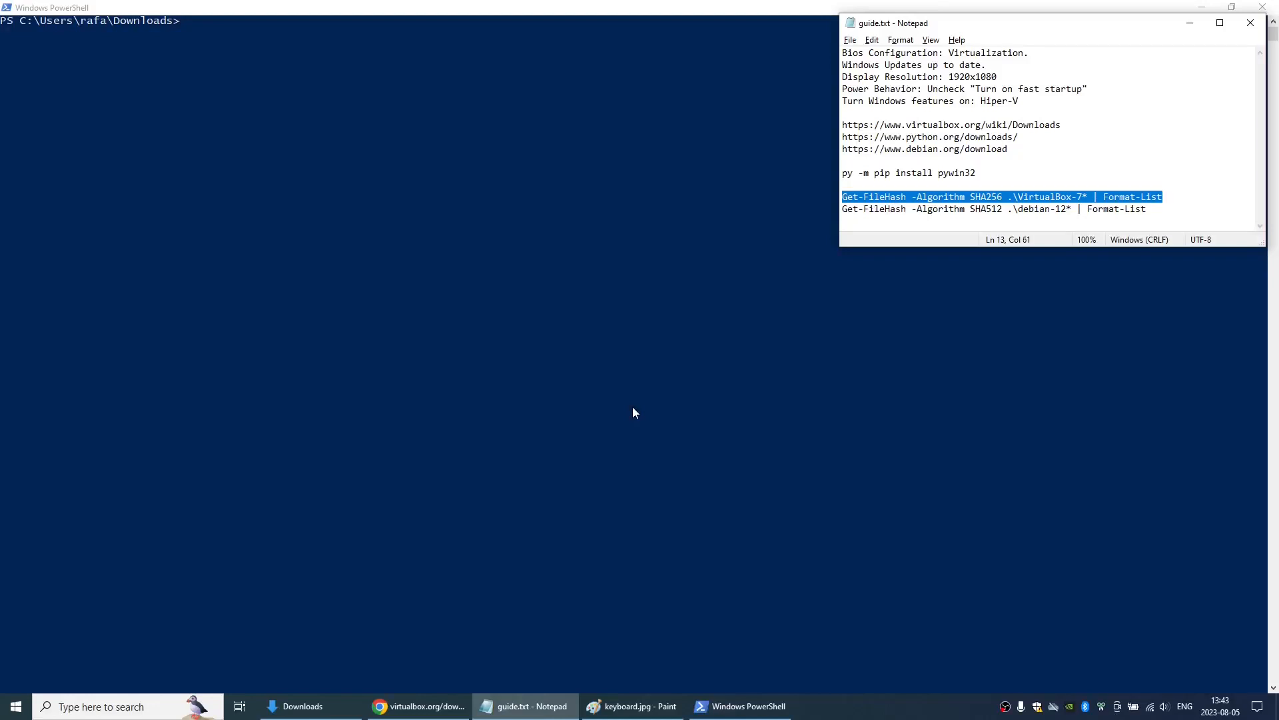
pyautogui.hotkey('ctrl', 'c')
pyautogui.hotkey('alt', 'Tab')
pyautogui.hotkey('ctrl', 'v')
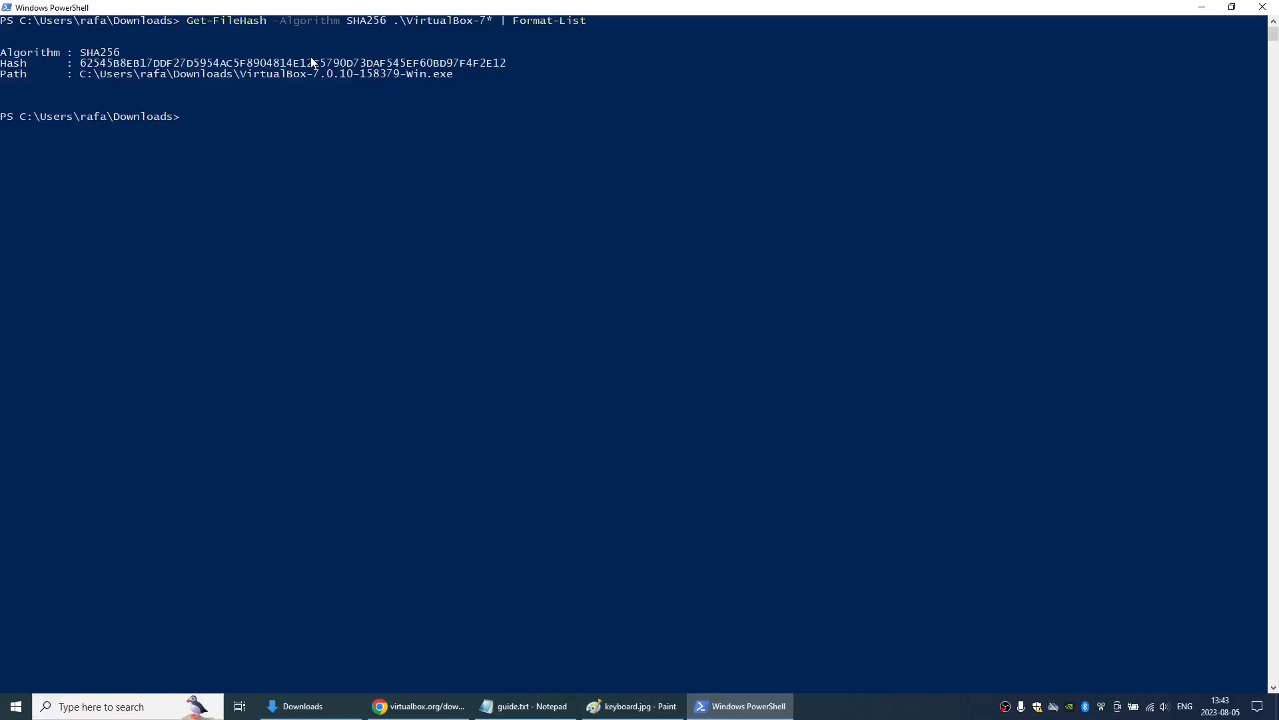
# - Copy the computed VirtualBox installer hash and search for it in the SHA256 checksums page in Chrome
pyautogui.doubleClick(312, 62)
pyautogui.rightClick(311, 62)
pyautogui.hotkey('alt', 'Tab')
pyautogui.hotkey('alt', 'Tab')
pyautogui.hotkey('alt', 'Tab')
pyautogui.hotkey('ctrl', 'f')
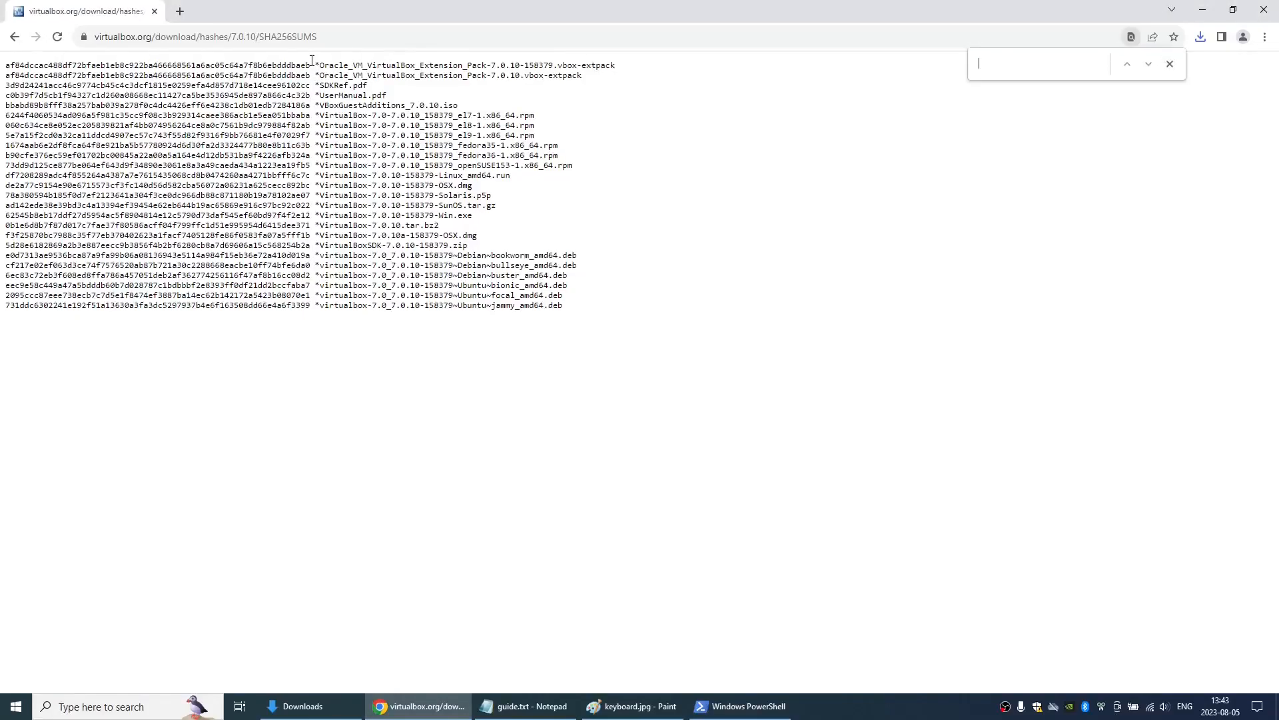
pyautogui.hotkey('ctrl', 'v')
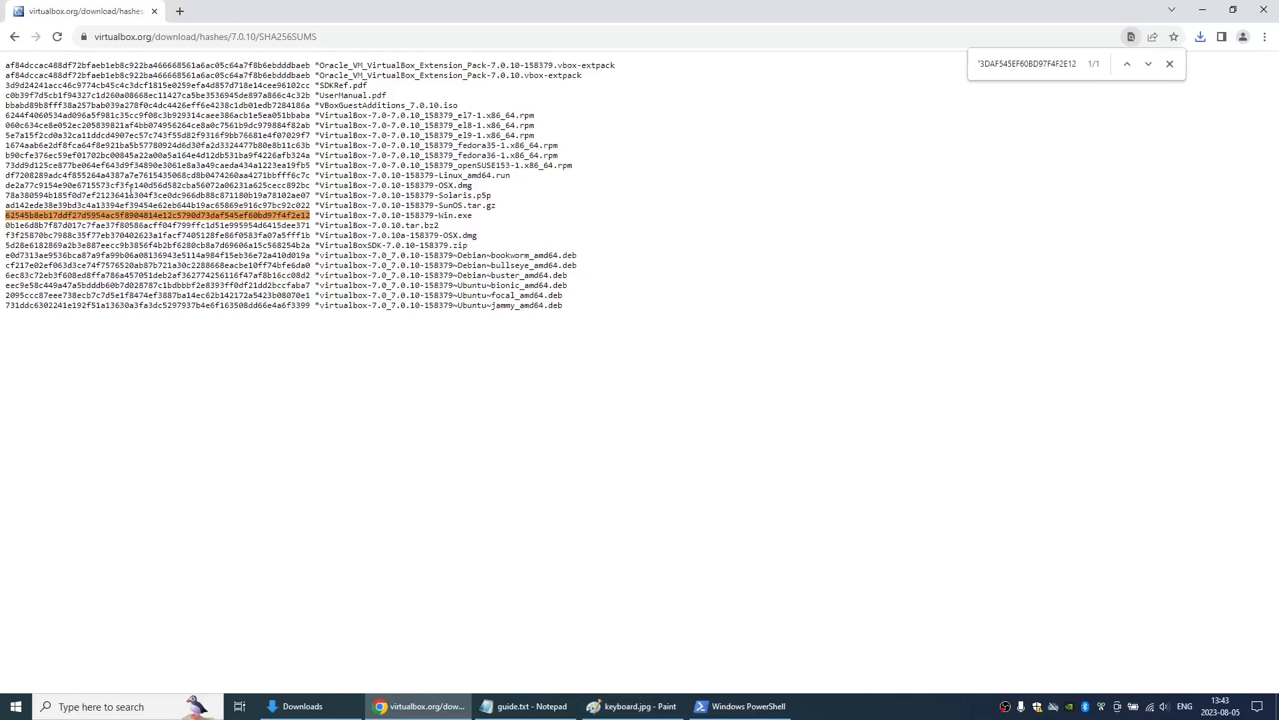
# - Open a new browser tab and switch to the Downloads folder window
pyautogui.click(180, 11)
pyautogui.write('p')
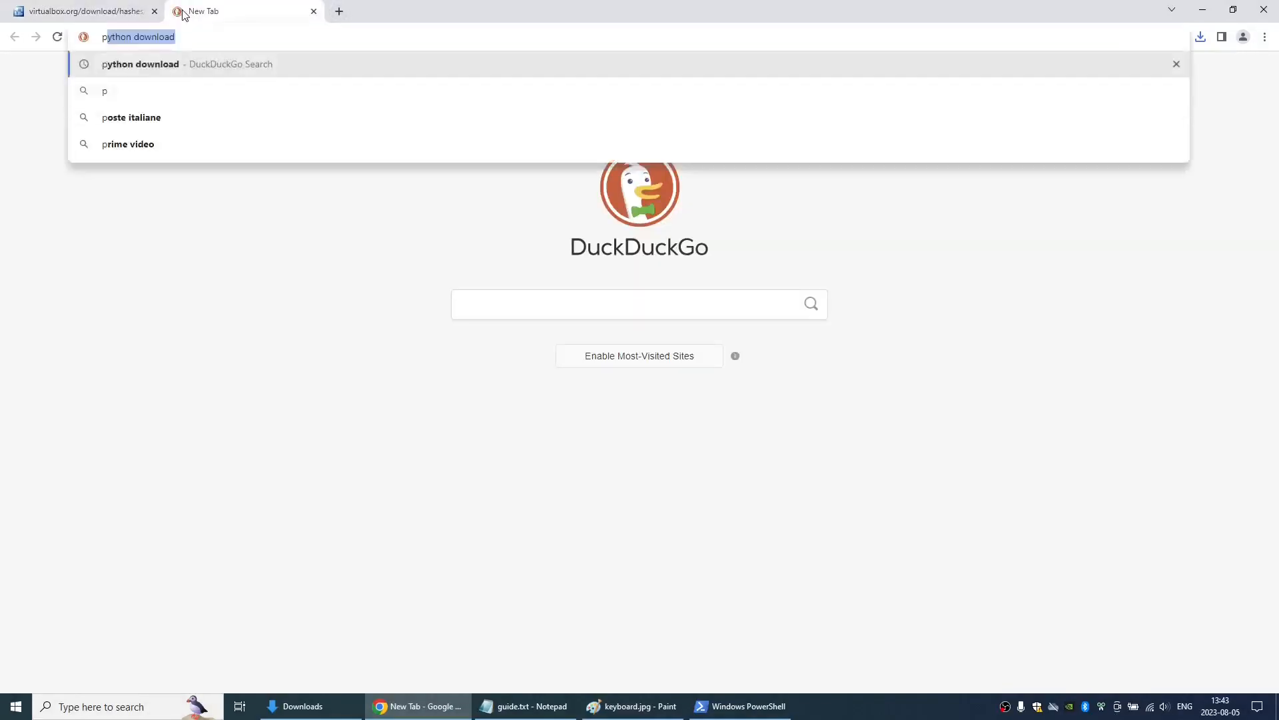
pyautogui.hotkey('alt', 'Tab')
pyautogui.hotkey('alt', 'Tab')
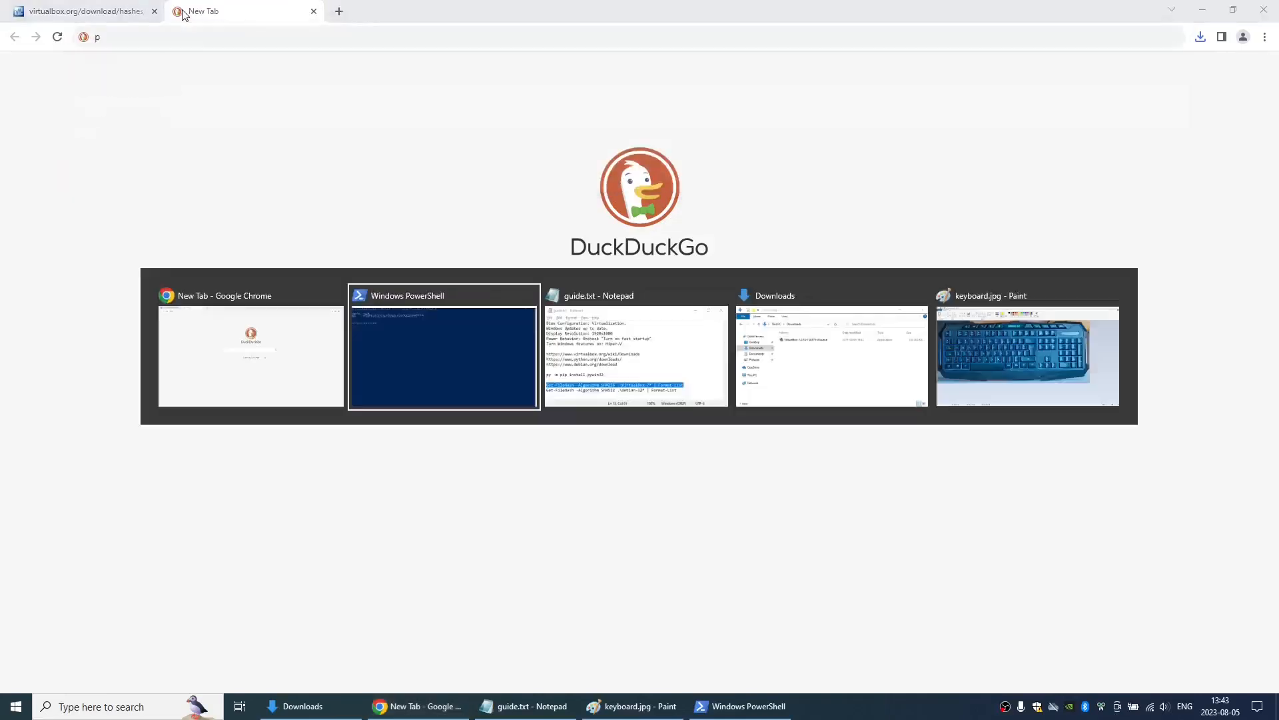
pyautogui.hotkey('alt', 'Tab')
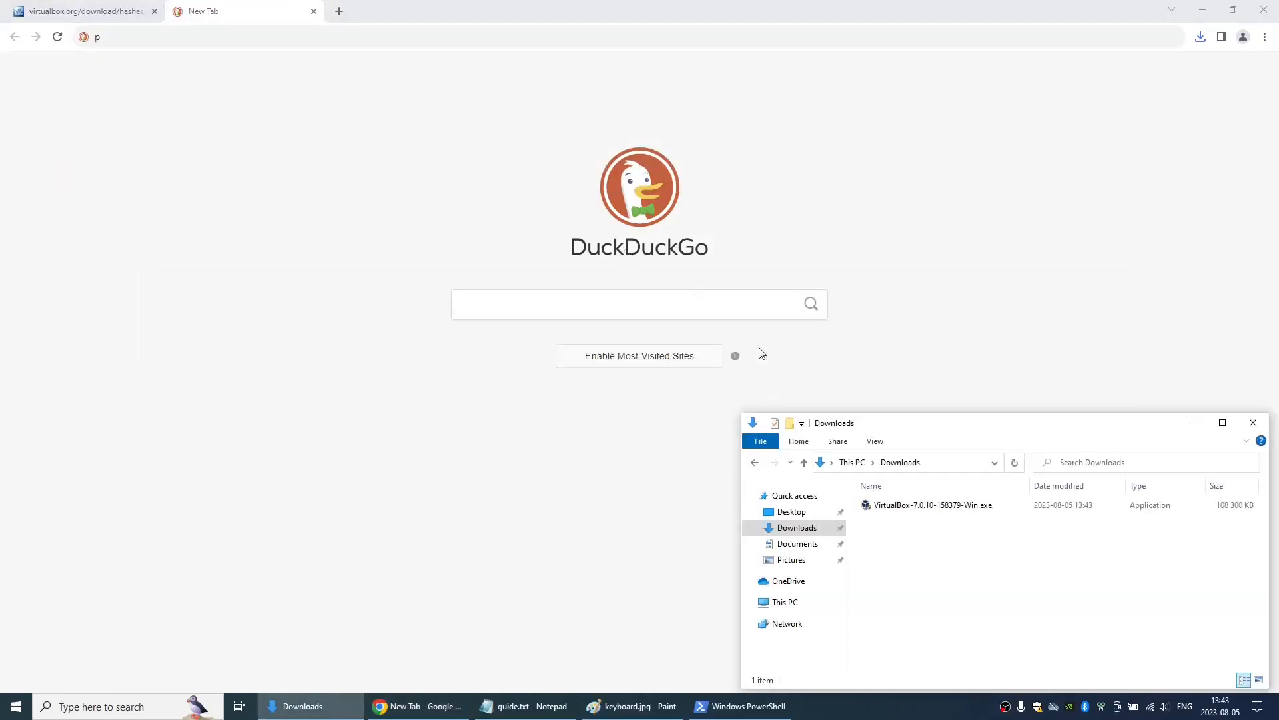
# - Run VirtualBox-7.0.10-158379-Win.exe through the setup wizard to the missing Python dependencies page, then cancel the installation
pyautogui.doubleClick(894, 506)
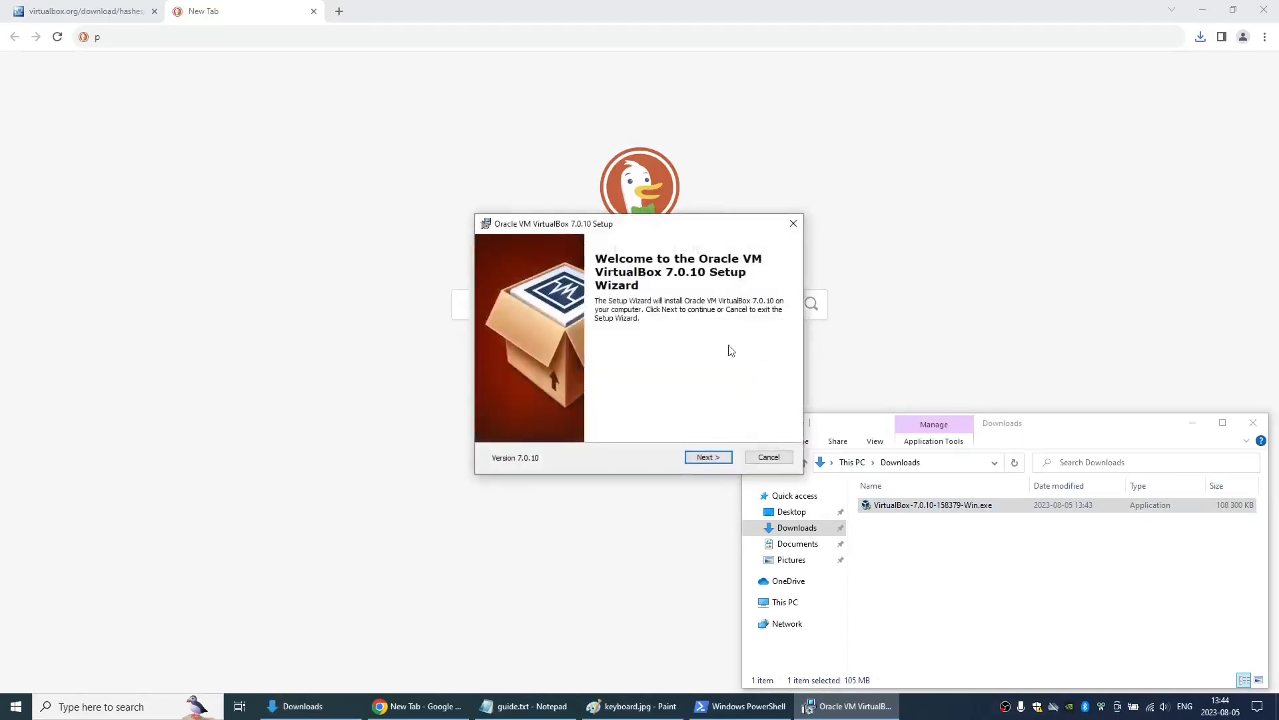
pyautogui.click(709, 460)
pyautogui.click(710, 459)
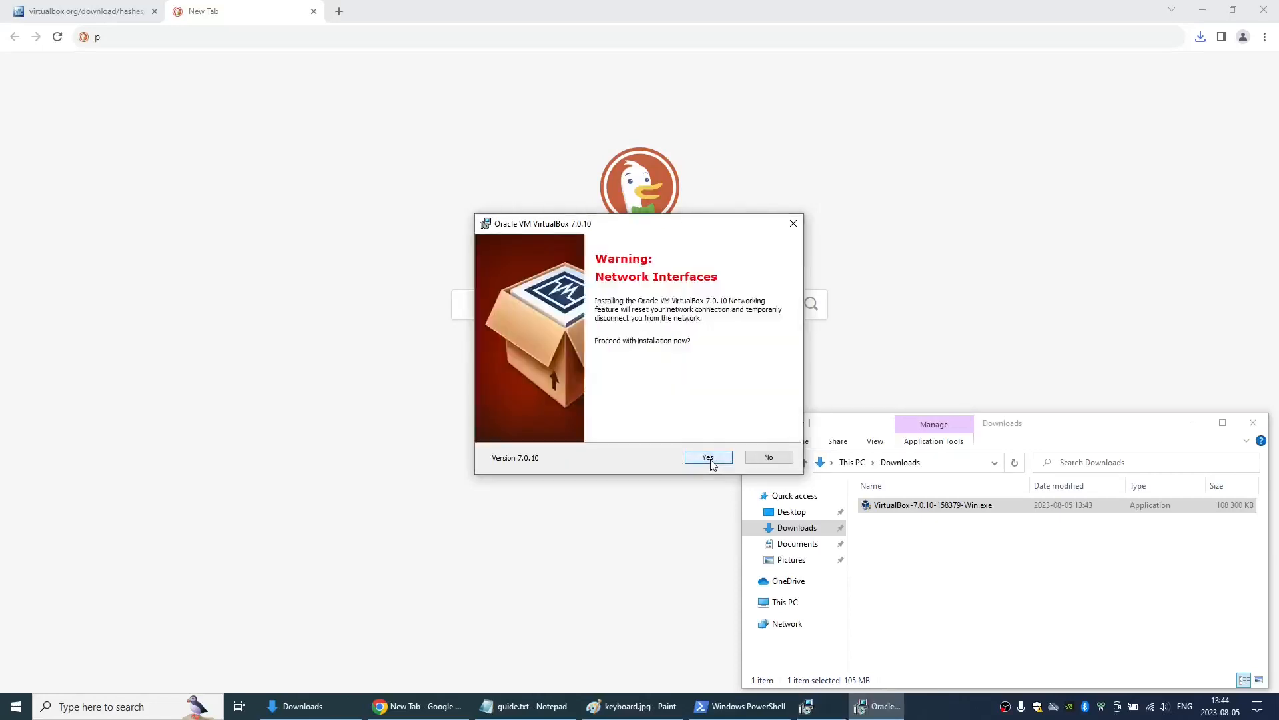
pyautogui.click(709, 458)
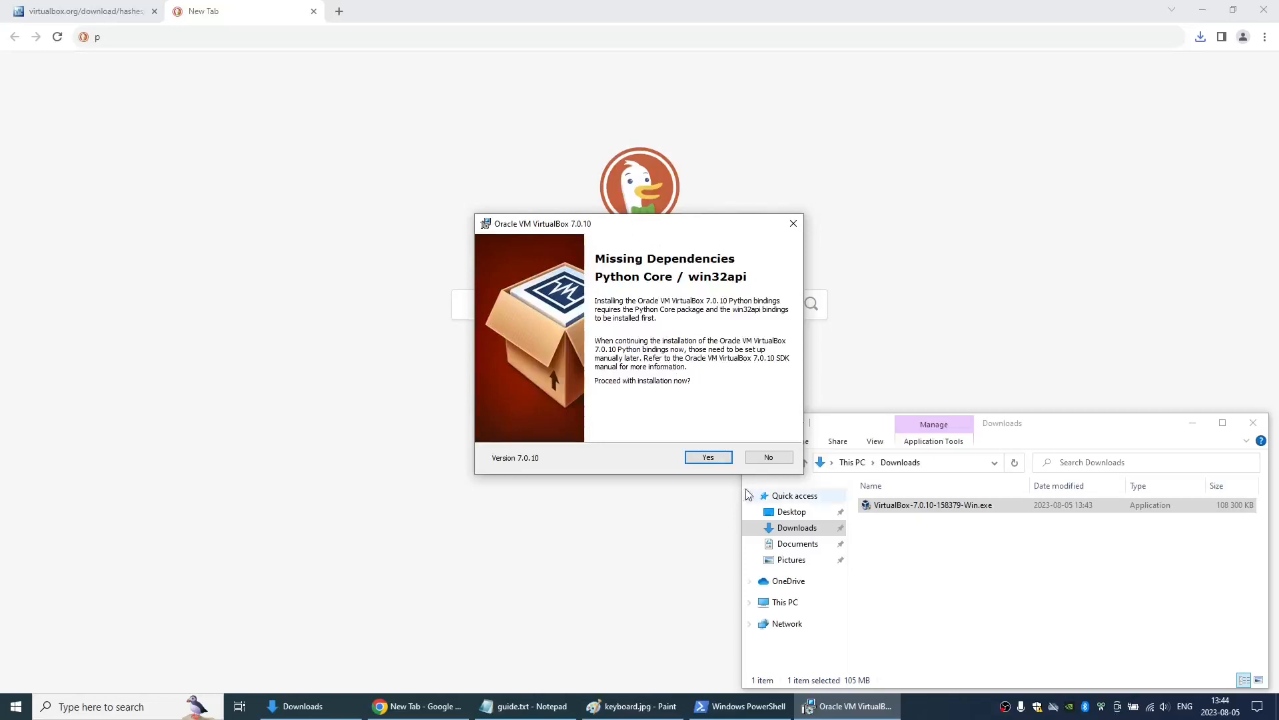
pyautogui.click(772, 457)
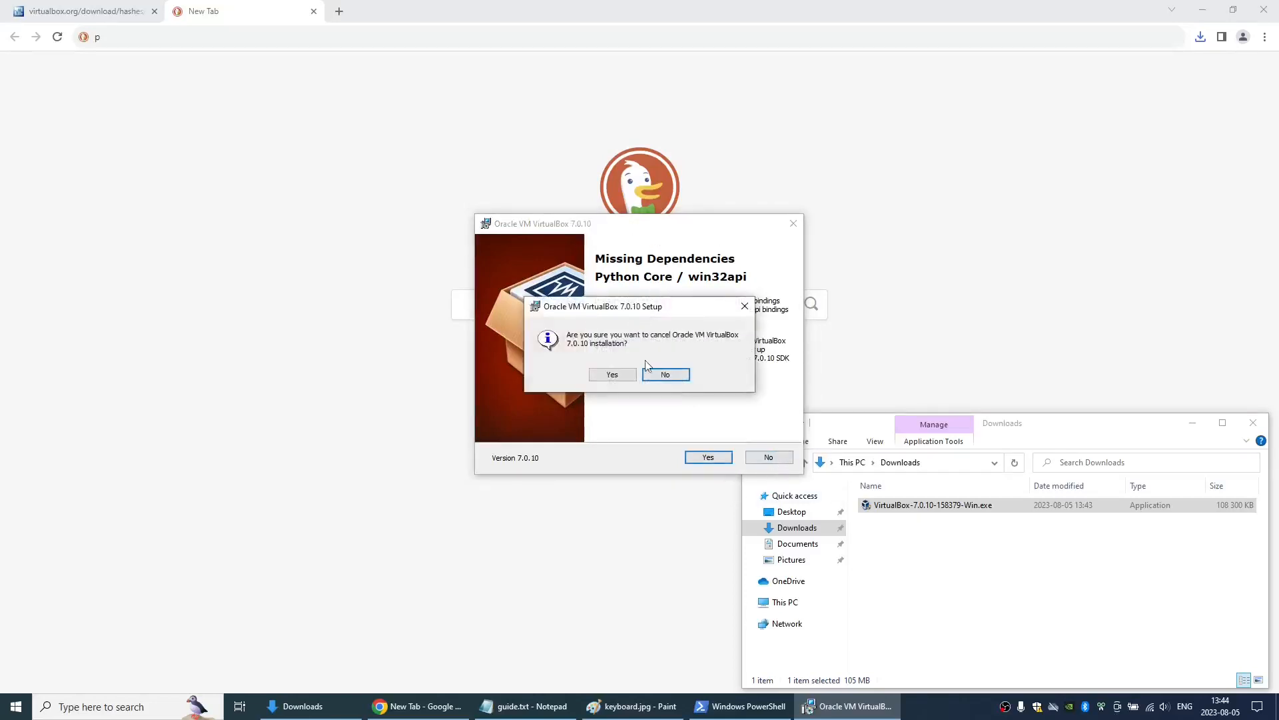
pyautogui.click(613, 373)
pyautogui.click(708, 458)
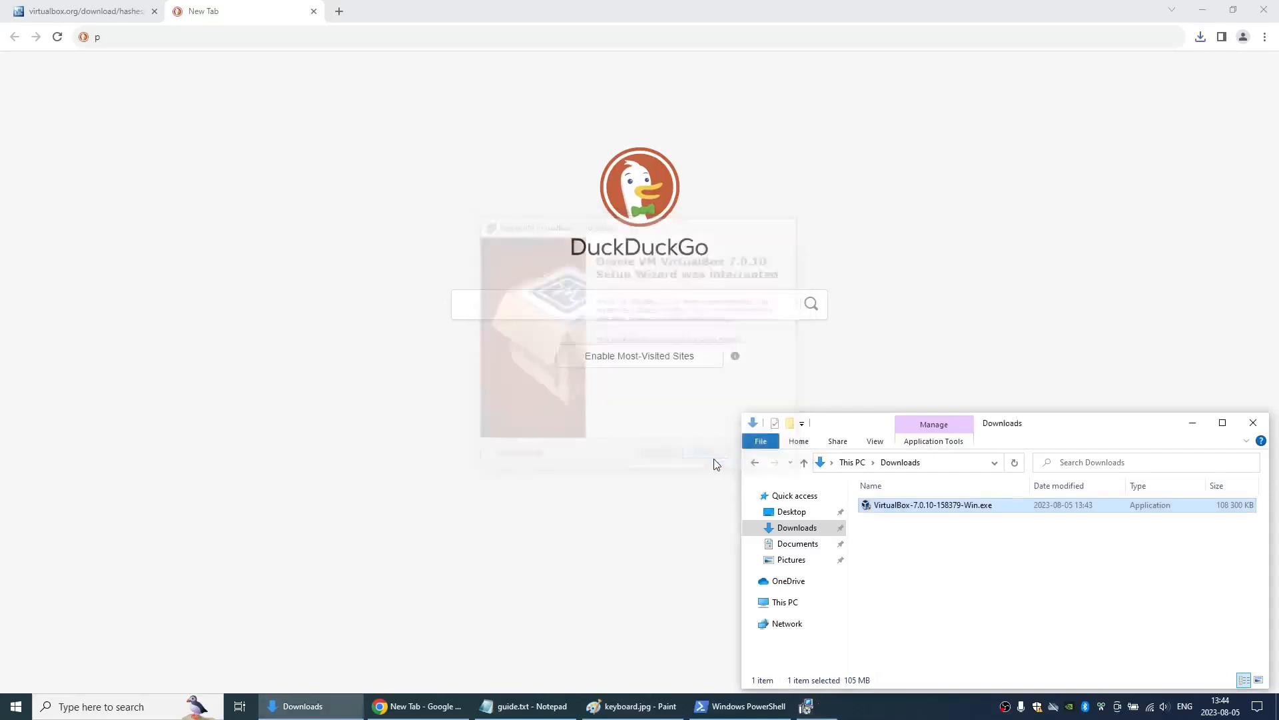
pyautogui.hotkey('alt', 'Tab')
pyautogui.hotkey('alt', 'Tab')
pyautogui.hotkey('alt', 'Tab')
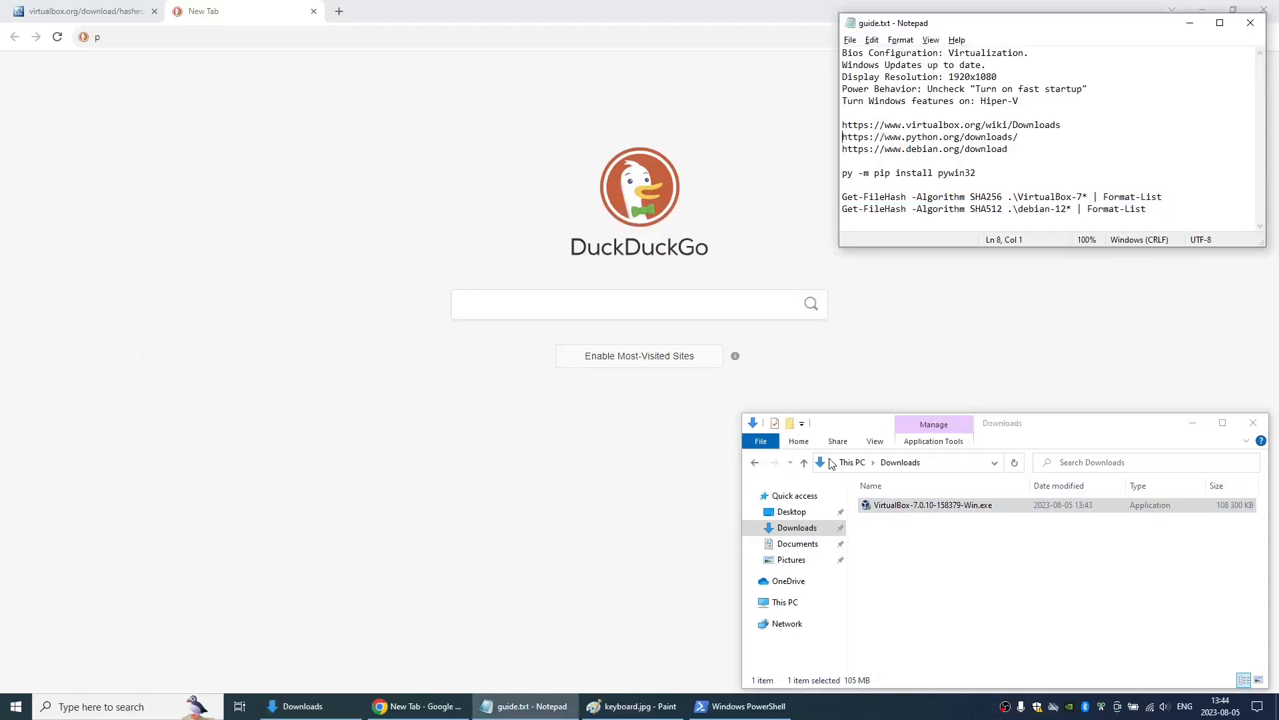
pyautogui.hotkey('shift', 'End')
pyautogui.press('Home')
pyautogui.hotkey('shift', 'End')
pyautogui.hotkey('shift', 'Left')
pyautogui.hotkey('shift', 'Left')
pyautogui.hotkey('shift', 'Left')
pyautogui.hotkey('shift', 'Left')
pyautogui.hotkey('shift', 'Left')
pyautogui.hotkey('shift', 'Left')
pyautogui.hotkey('shift', 'Left')
pyautogui.hotkey('shift', 'Left')
pyautogui.hotkey('shift', 'Left')
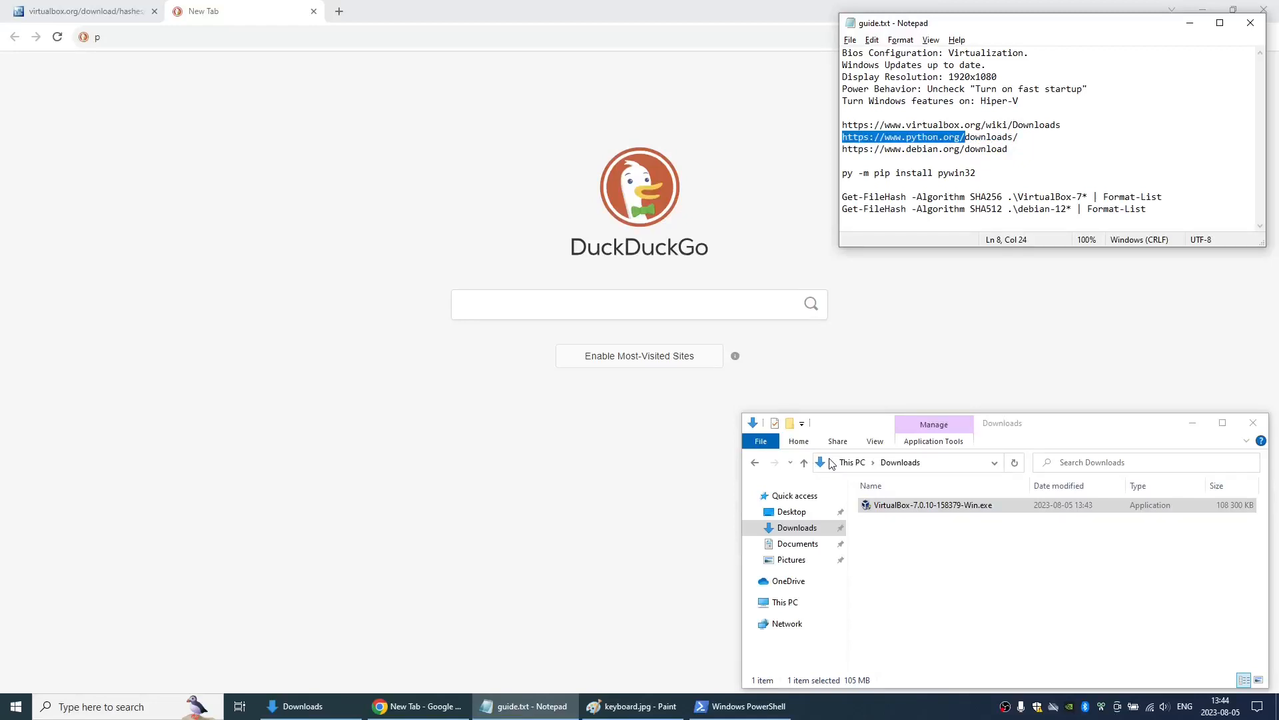
# - Open the address copied from the guide, python.org, in Chrome and go to the site's Downloads page
pyautogui.hotkey('alt', 'Tab')
pyautogui.hotkey('alt', 'd')
pyautogui.hotkey('ctrl', 'v')
pyautogui.hotkey('alt', 'Tab')
pyautogui.hotkey('alt', 'Tab')
pyautogui.hotkey('alt', 'd')
pyautogui.hotkey('ctrl', 'v')
pyautogui.press('Return')
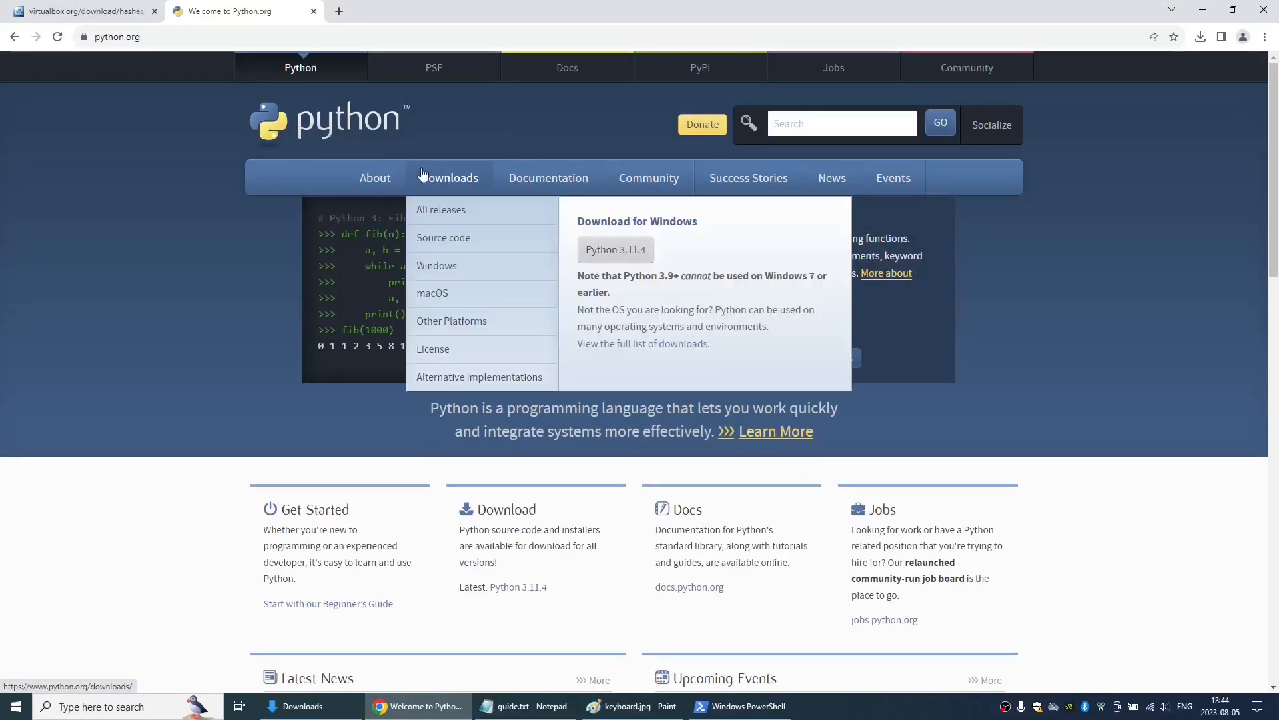
pyautogui.click(424, 174)
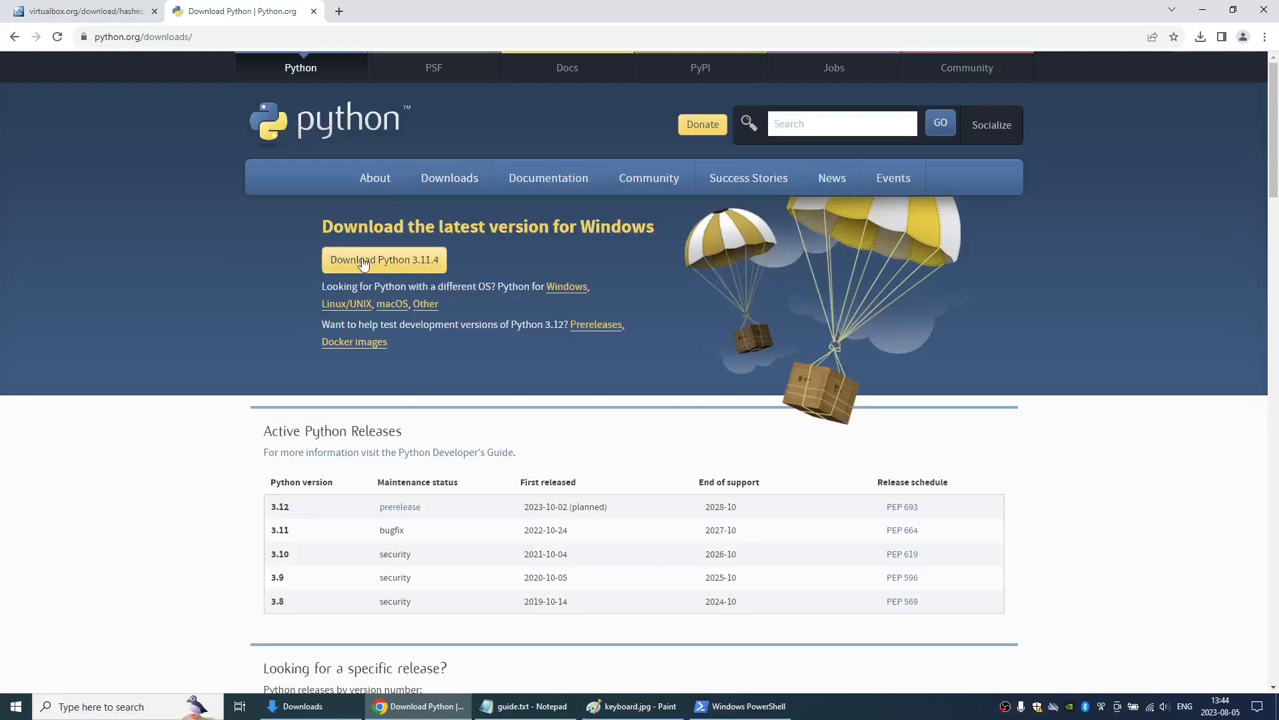
# - Download Python 3.11.4 for Windows and install it with the default settings and python.exe added to PATH
pyautogui.click(363, 264)
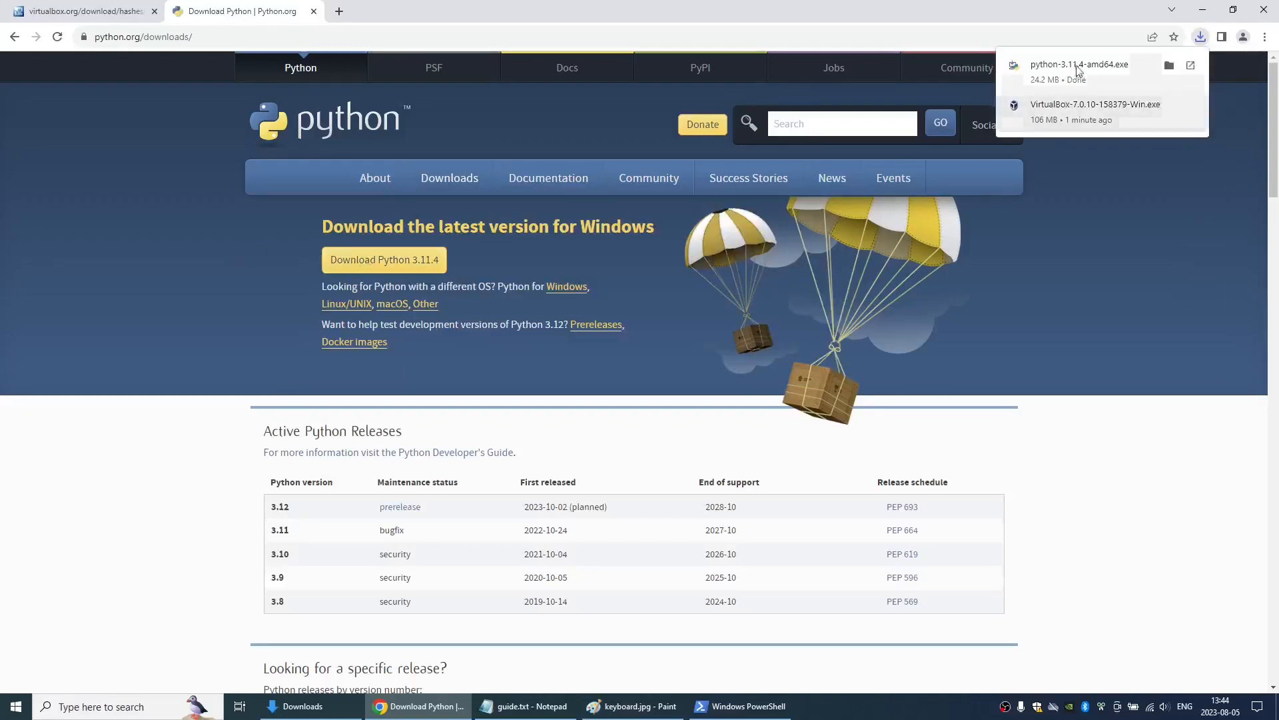
pyautogui.click(1077, 68)
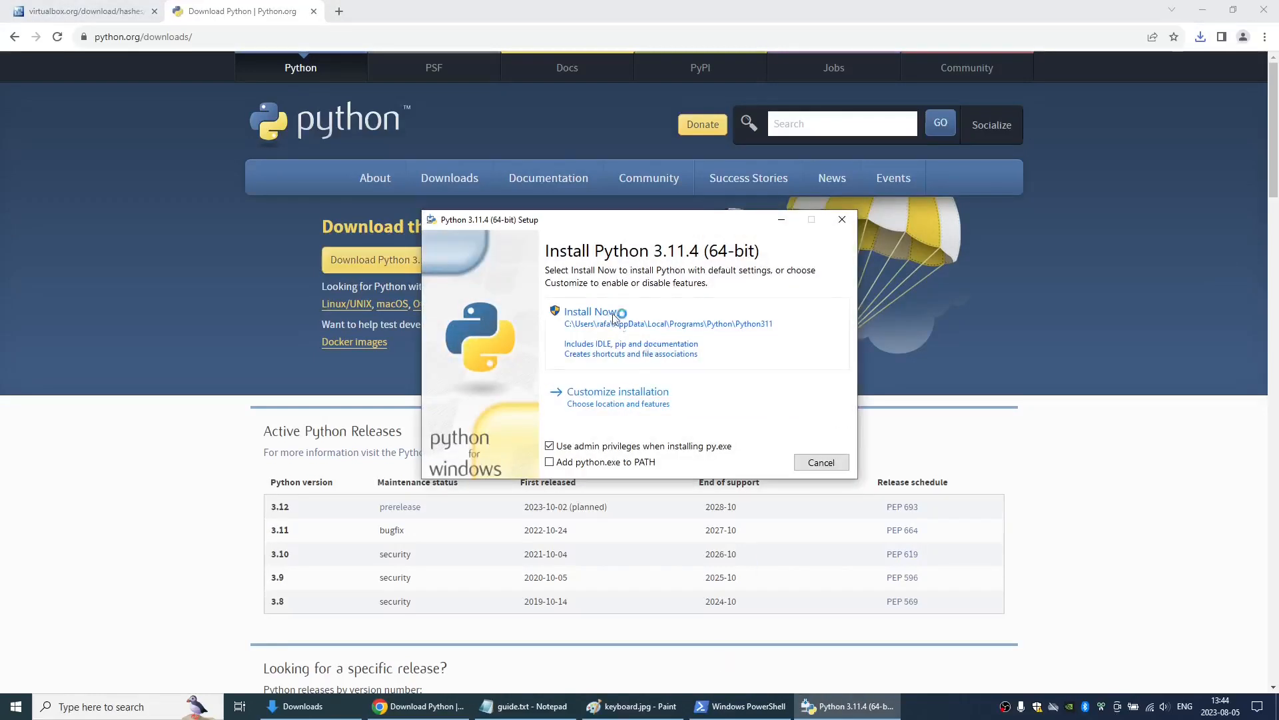
pyautogui.click(550, 462)
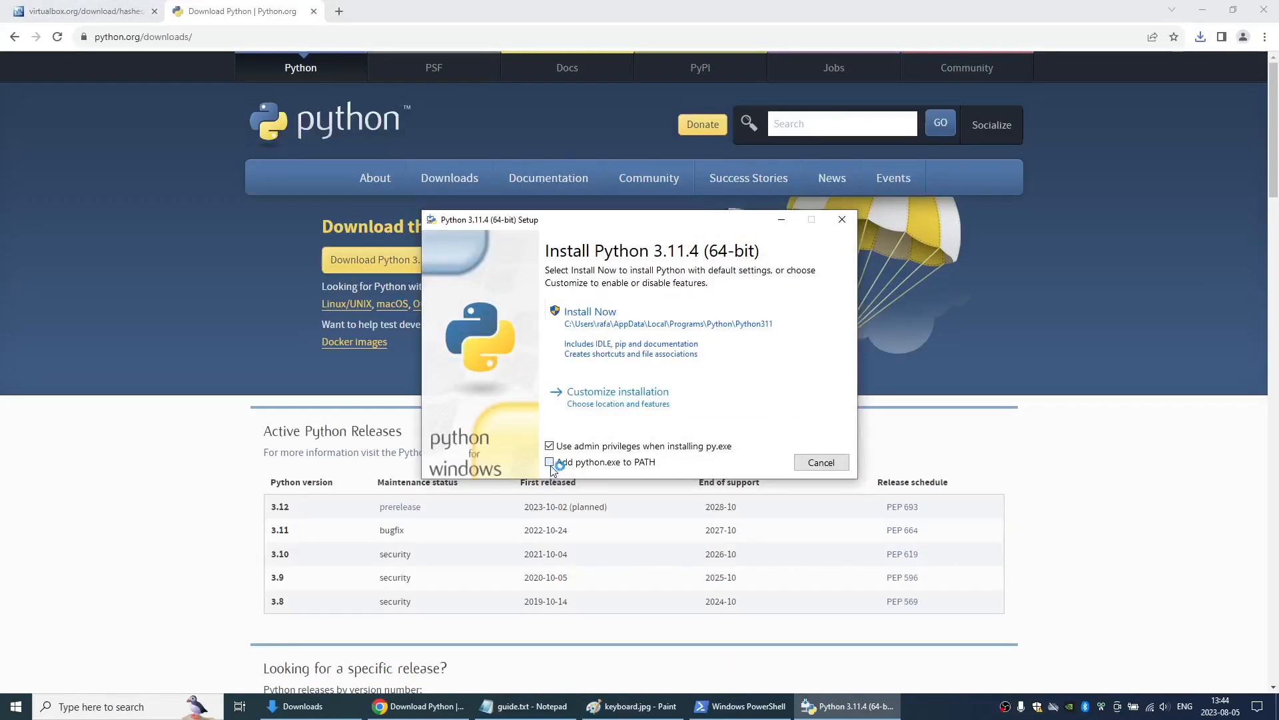
pyautogui.click(634, 335)
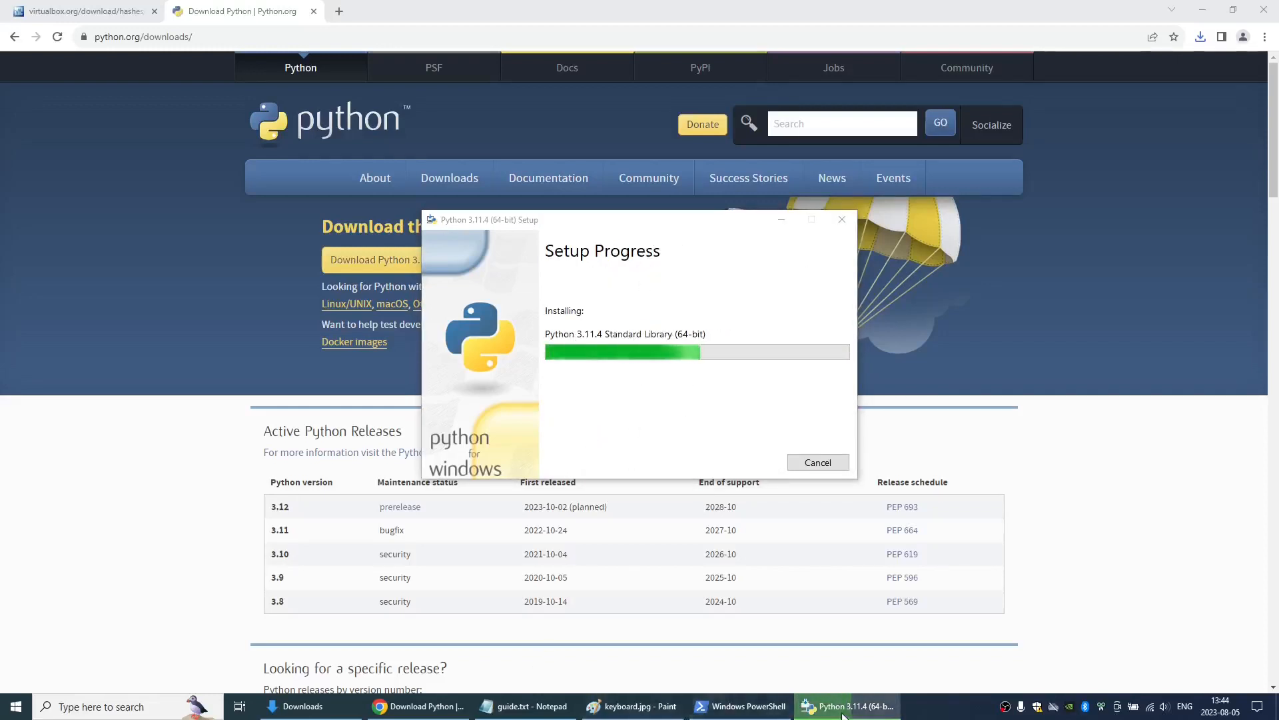
pyautogui.click(1004, 708)
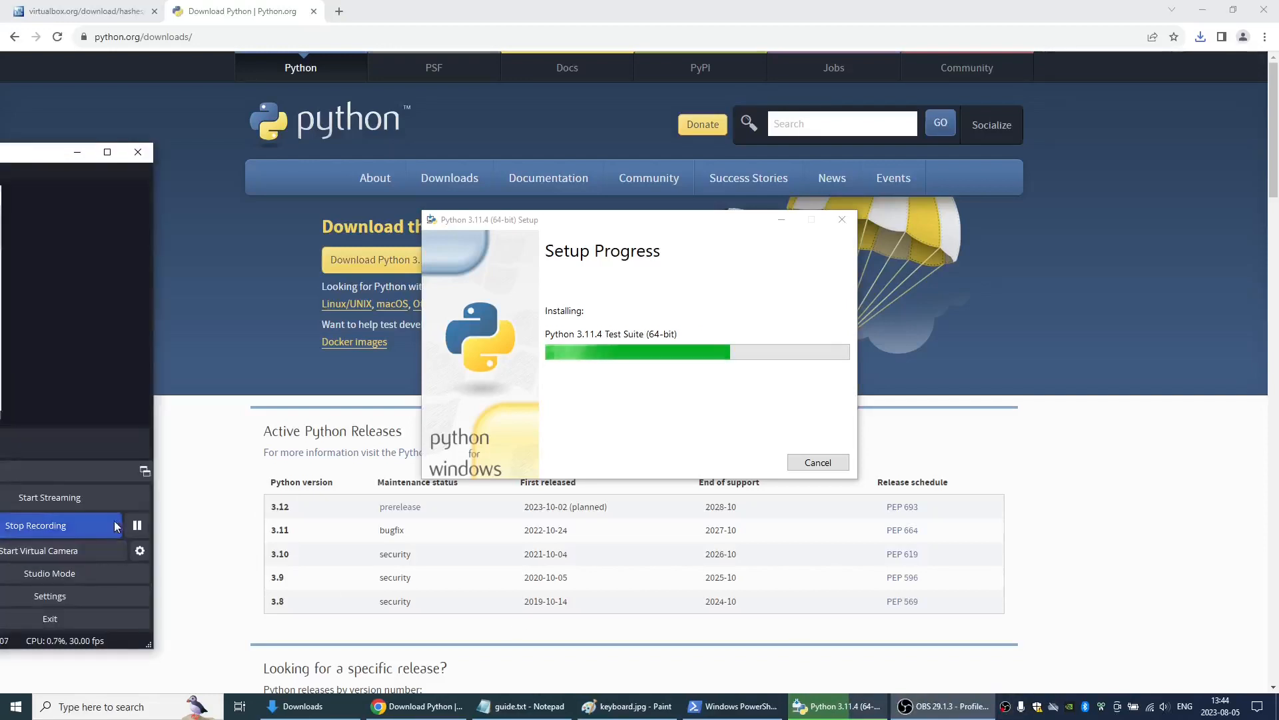
pyautogui.click(820, 463)
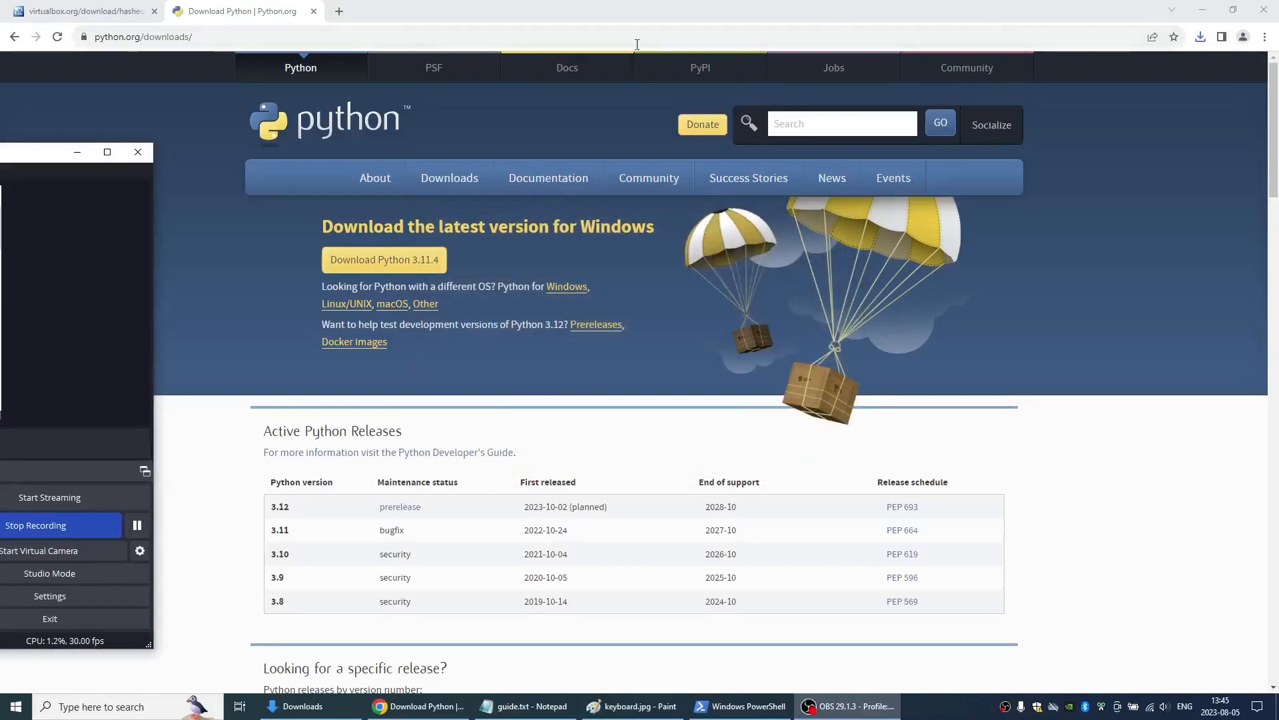
# - Close the Python downloads and VirtualBox hashes browser tabs and return to the PowerShell window
pyautogui.click(314, 11)
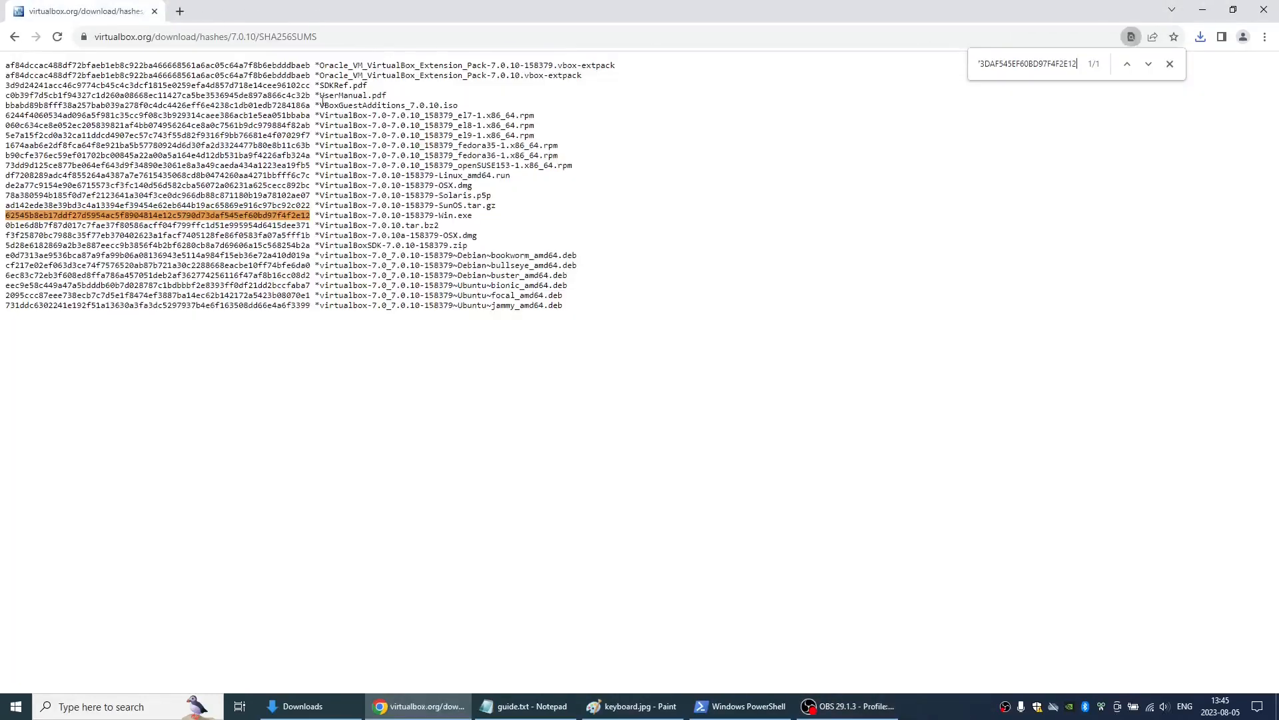
pyautogui.hotkey('ctrl', 'w')
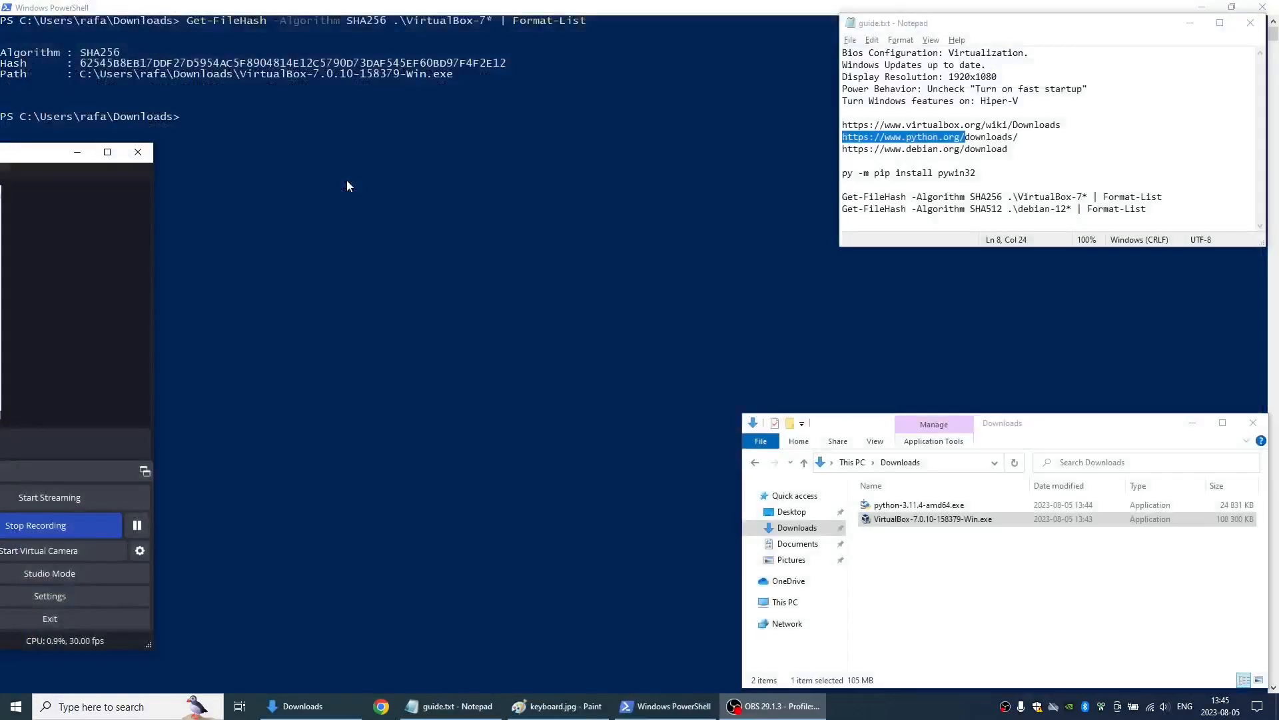
pyautogui.click(447, 230)
pyautogui.press('BackSpace')
# - Switch to guide.txt and copy the line "py -m pip install pywin32"
pyautogui.hotkey('alt', 'Tab')
pyautogui.hotkey('alt', 'Tab')
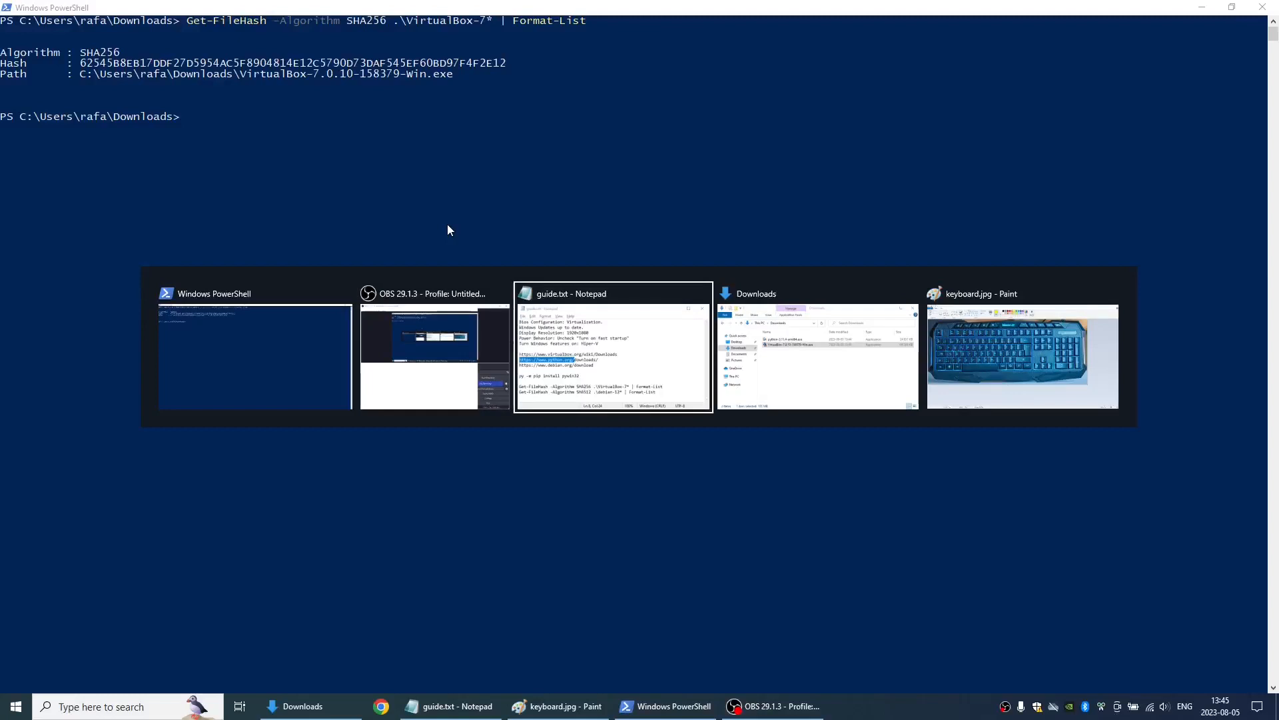
pyautogui.press('Down')
pyautogui.press('Down')
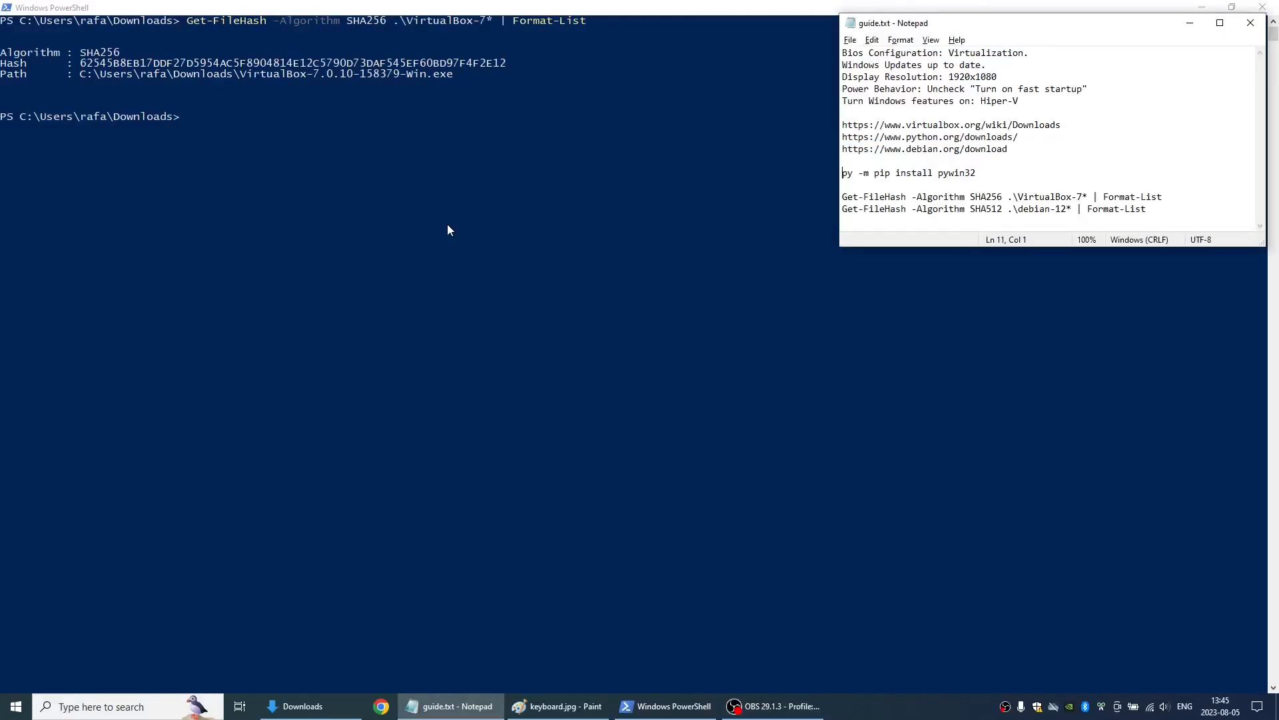
pyautogui.hotkey('shift', 'End')
pyautogui.hotkey('ctrl', 'c')
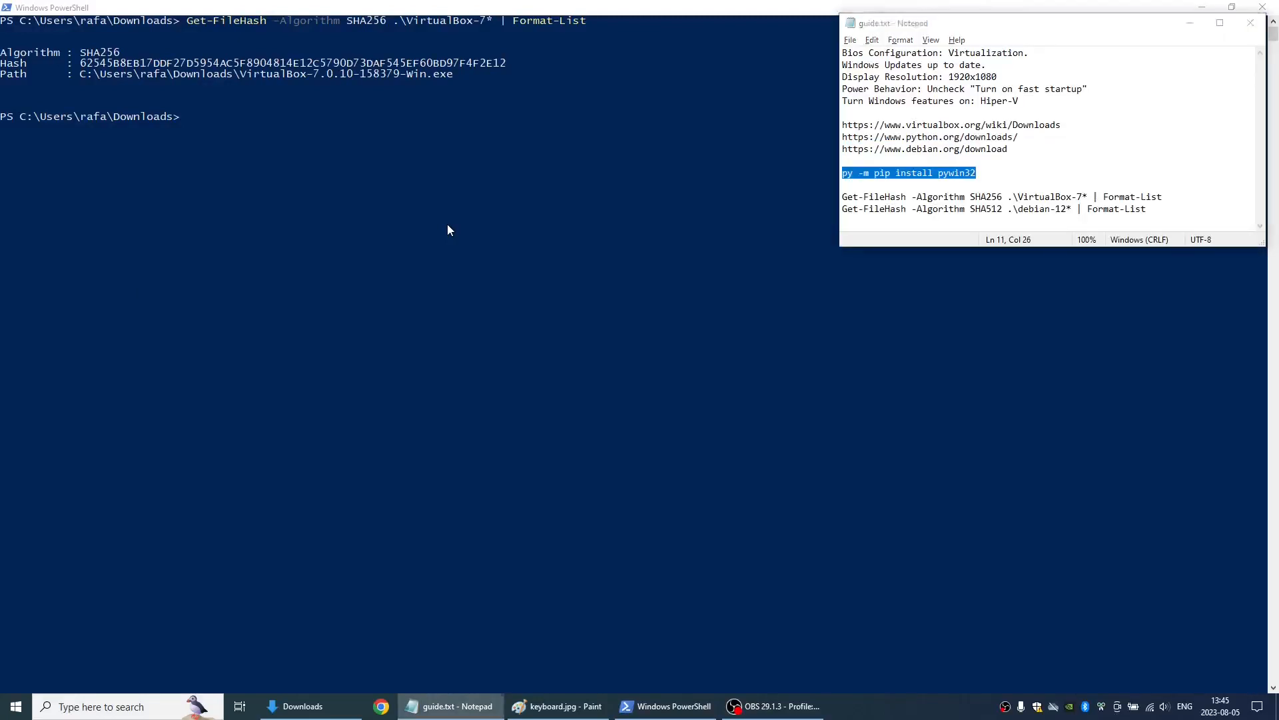
# - Exit the current PowerShell session and open a new Windows PowerShell window
pyautogui.hotkey('alt', 'Tab')
pyautogui.write('exit')
pyautogui.press('Return')
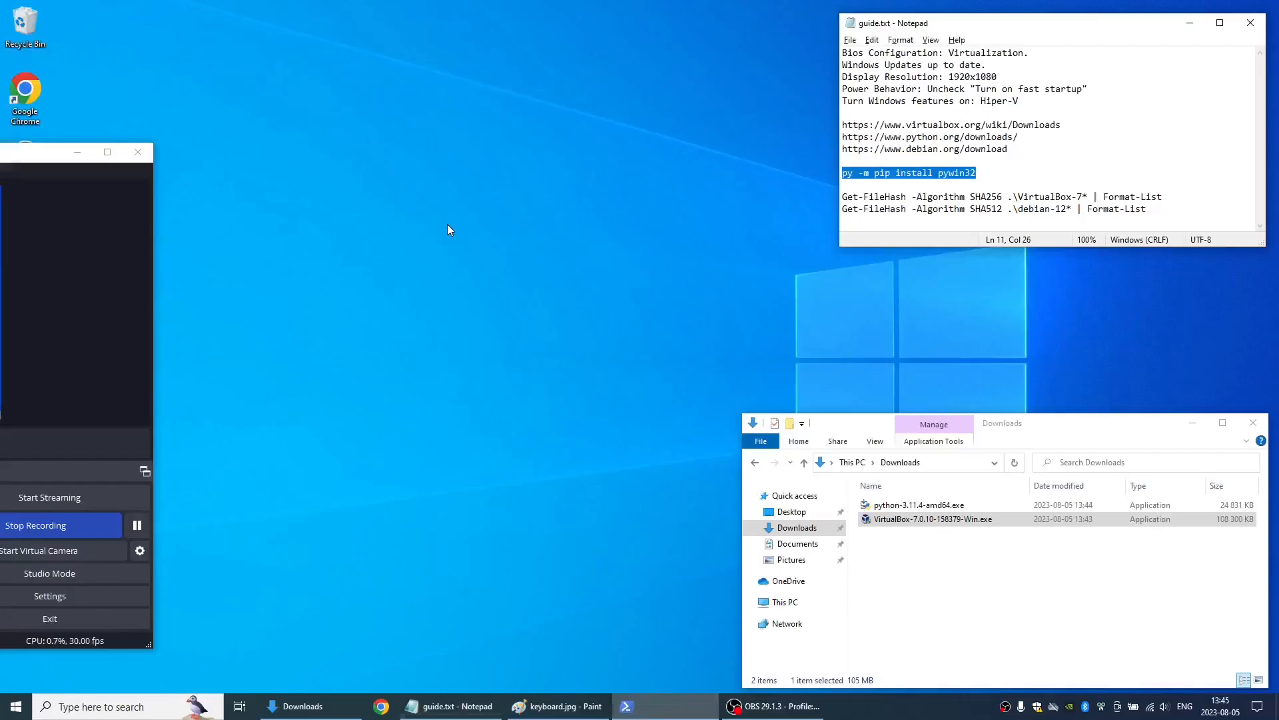
pyautogui.press('super')
pyautogui.write('powersh')
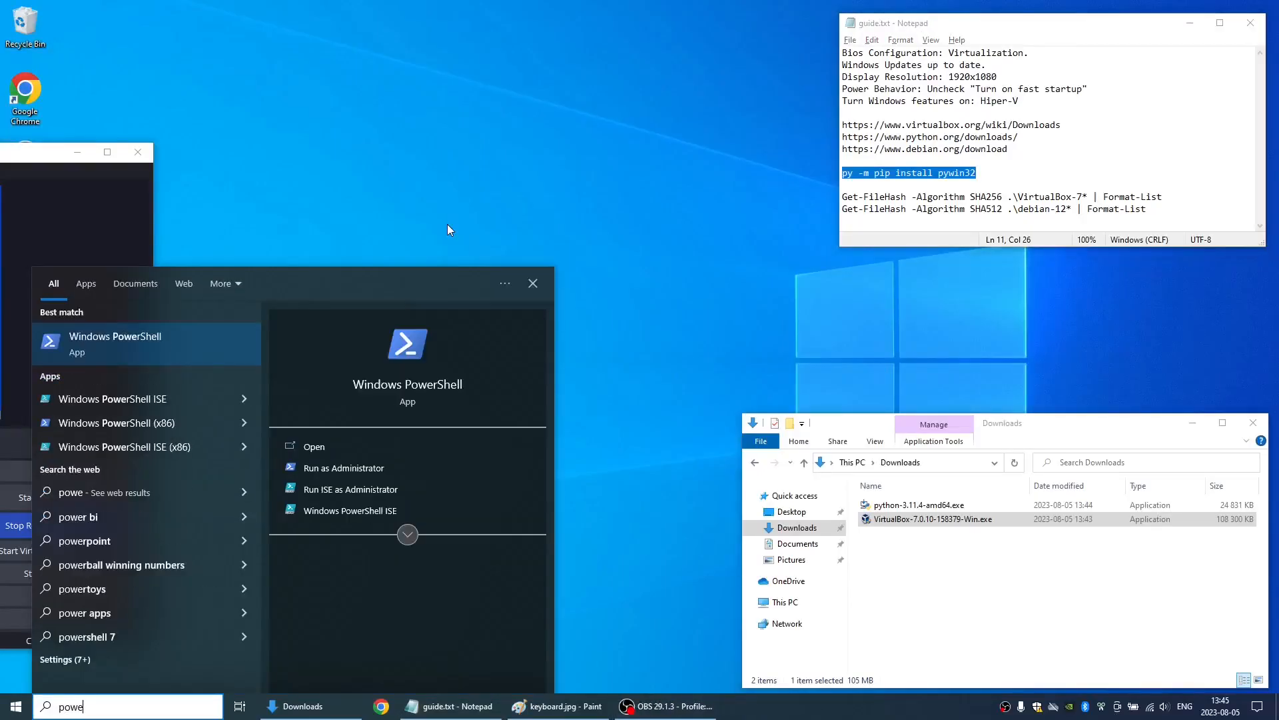
pyautogui.press('Return')
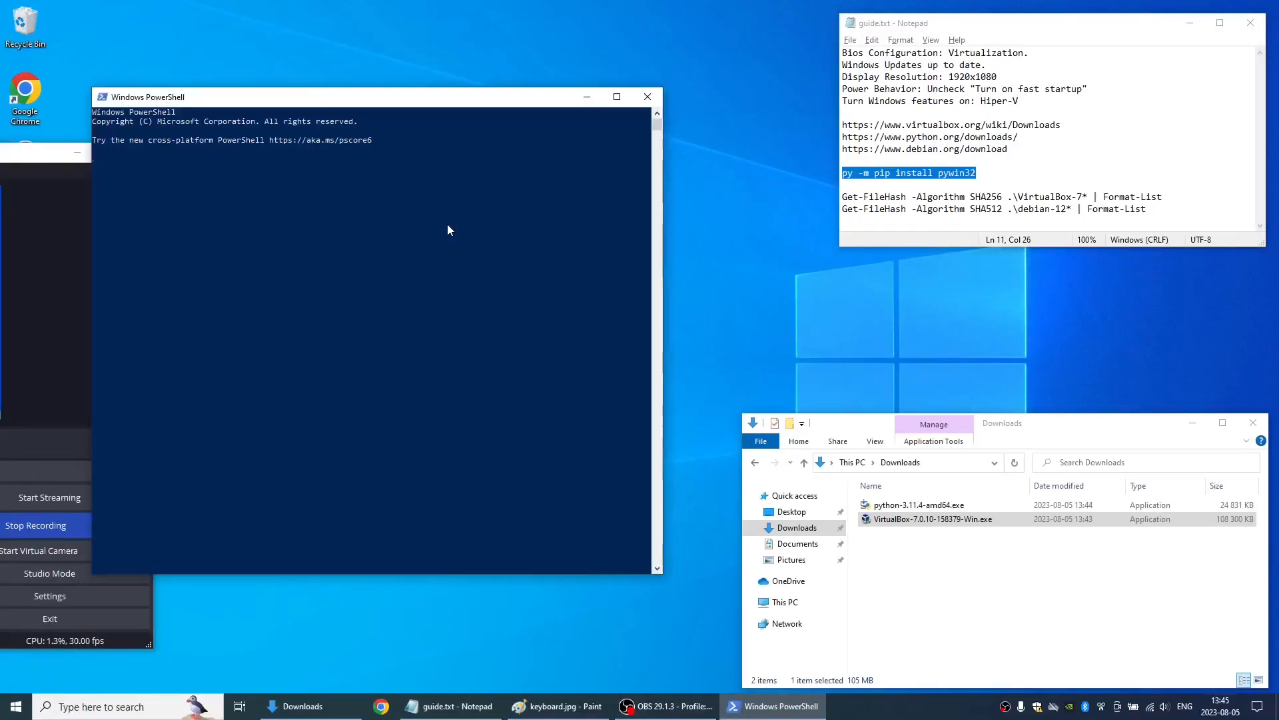
# - Maximize the new PowerShell window and run the copied command py -m pip install pywin32
pyautogui.press('super+Up')
pyautogui.hotkey('ctrl', 'v')
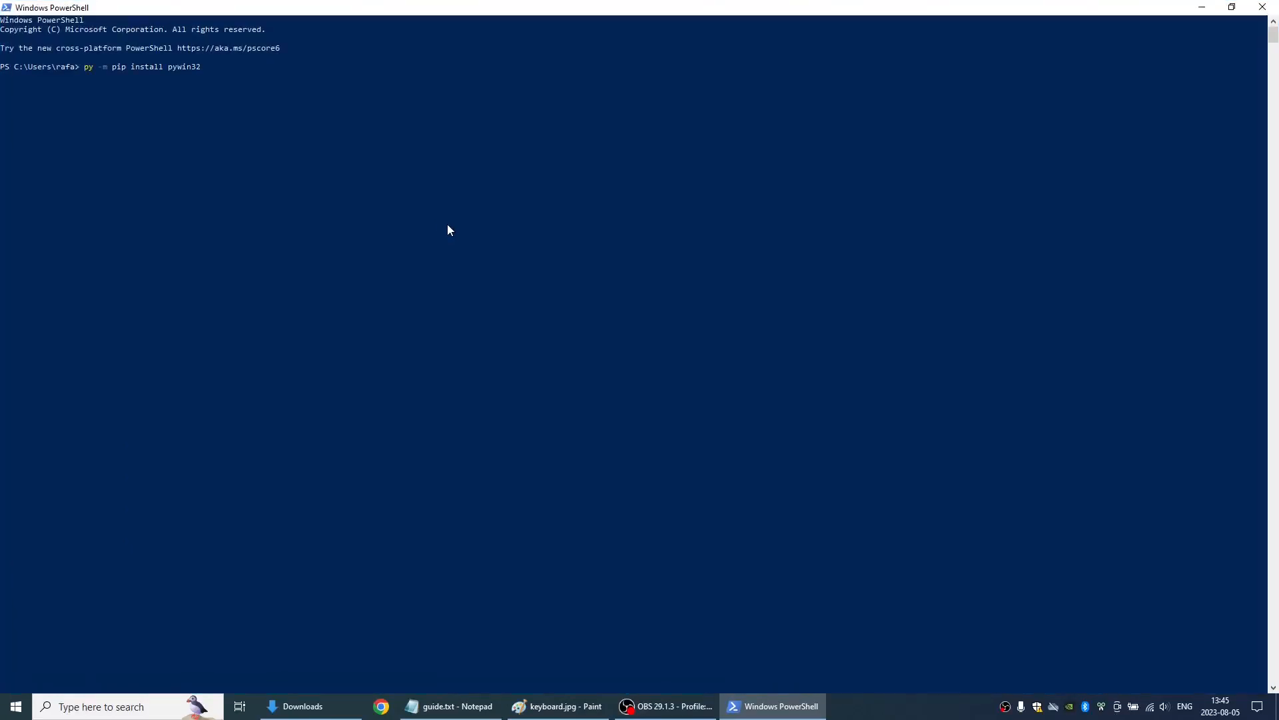
pyautogui.press('Return')
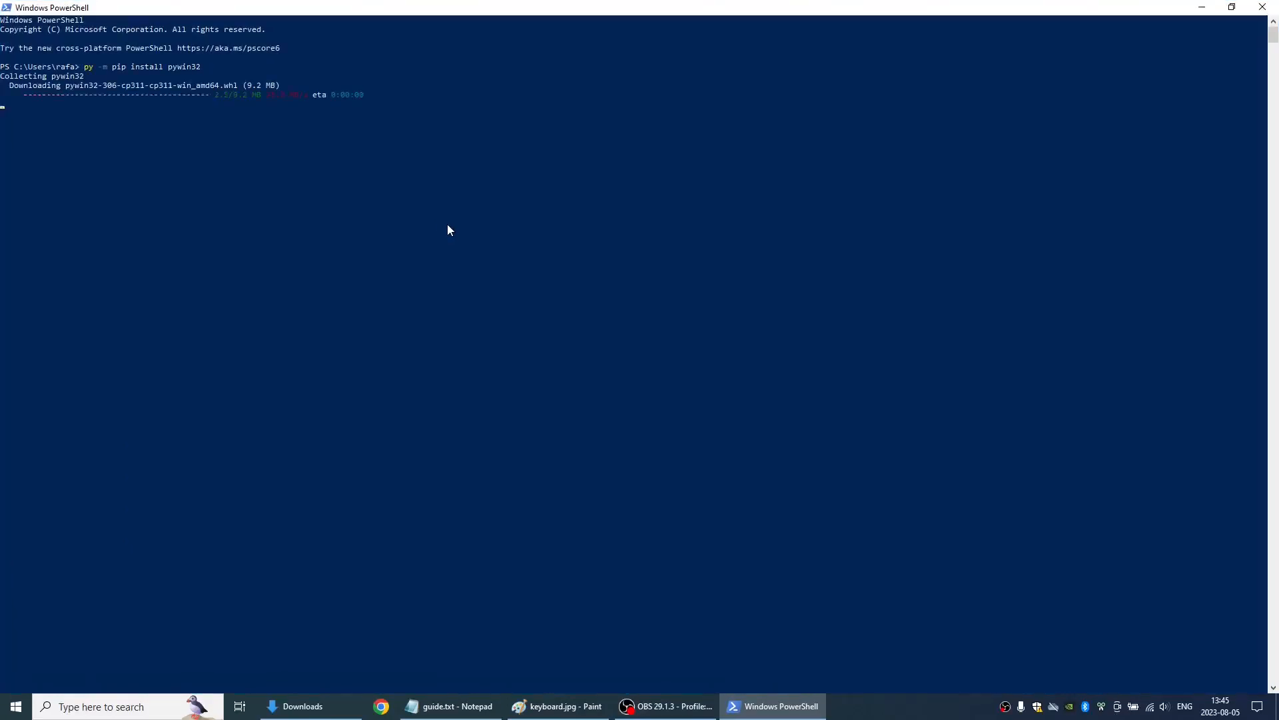
pyautogui.hotkey('alt', 'Tab')
pyautogui.hotkey('alt', 'Tab')
pyautogui.hotkey('alt', 'Tab')
pyautogui.hotkey('alt', 'Tab')
pyautogui.hotkey('alt', 'Tab')
pyautogui.hotkey('alt', 'Tab')
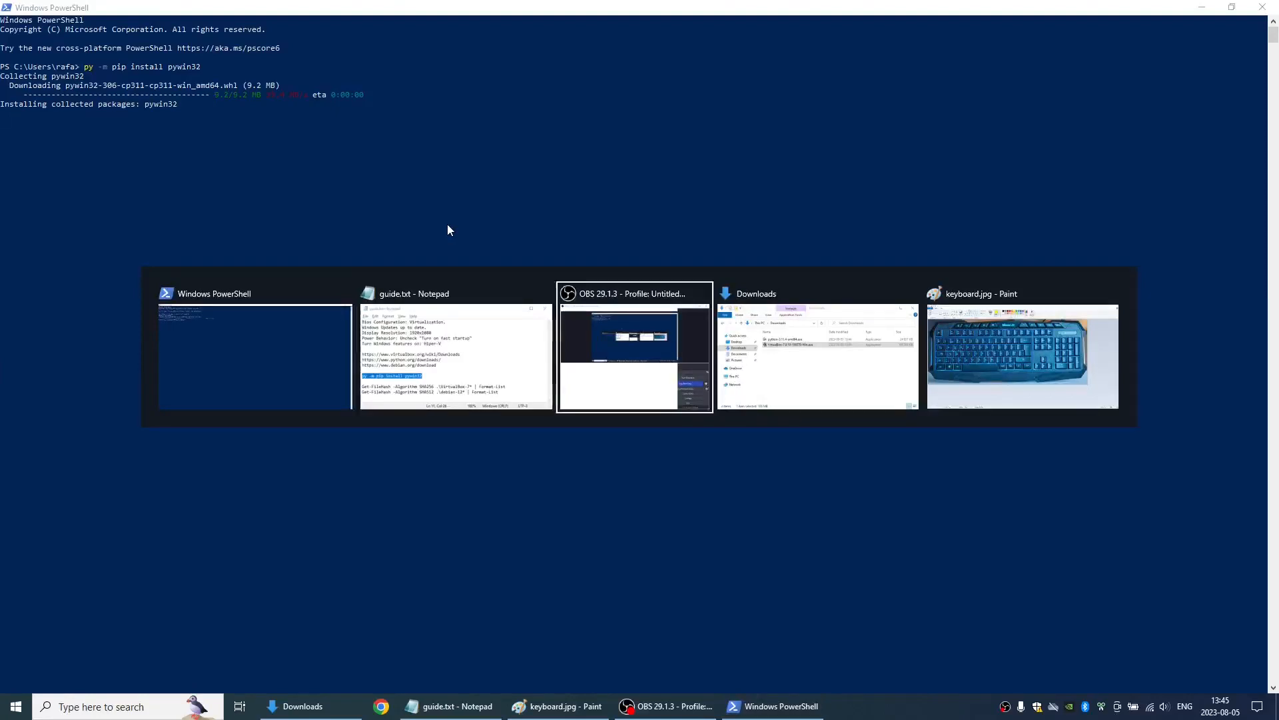
pyautogui.hotkey('alt', 'Tab')
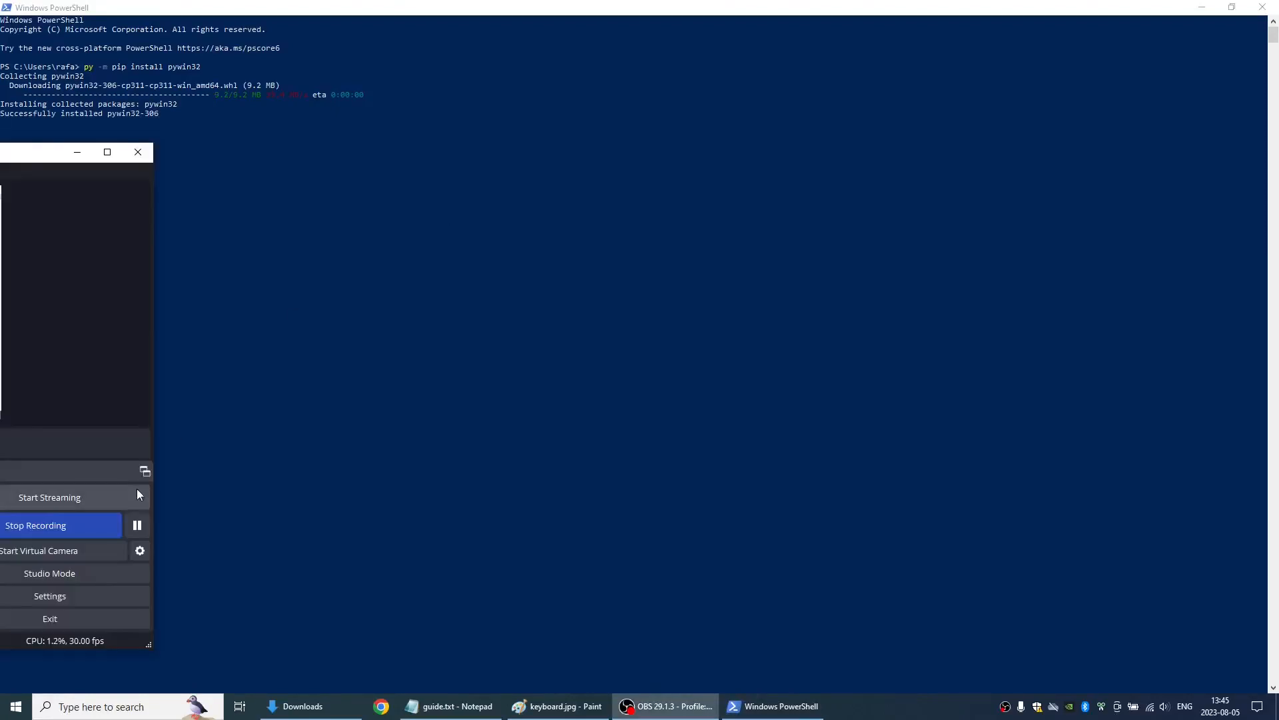
pyautogui.click(137, 525)
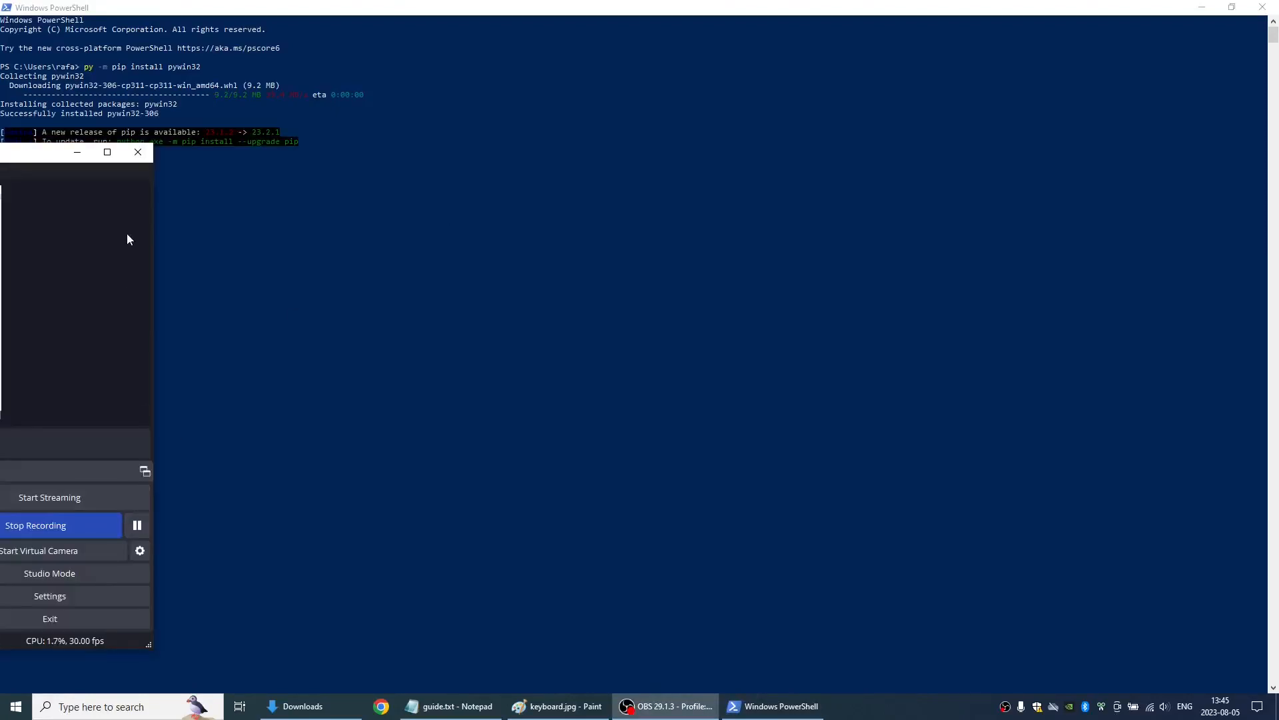
pyautogui.click(77, 153)
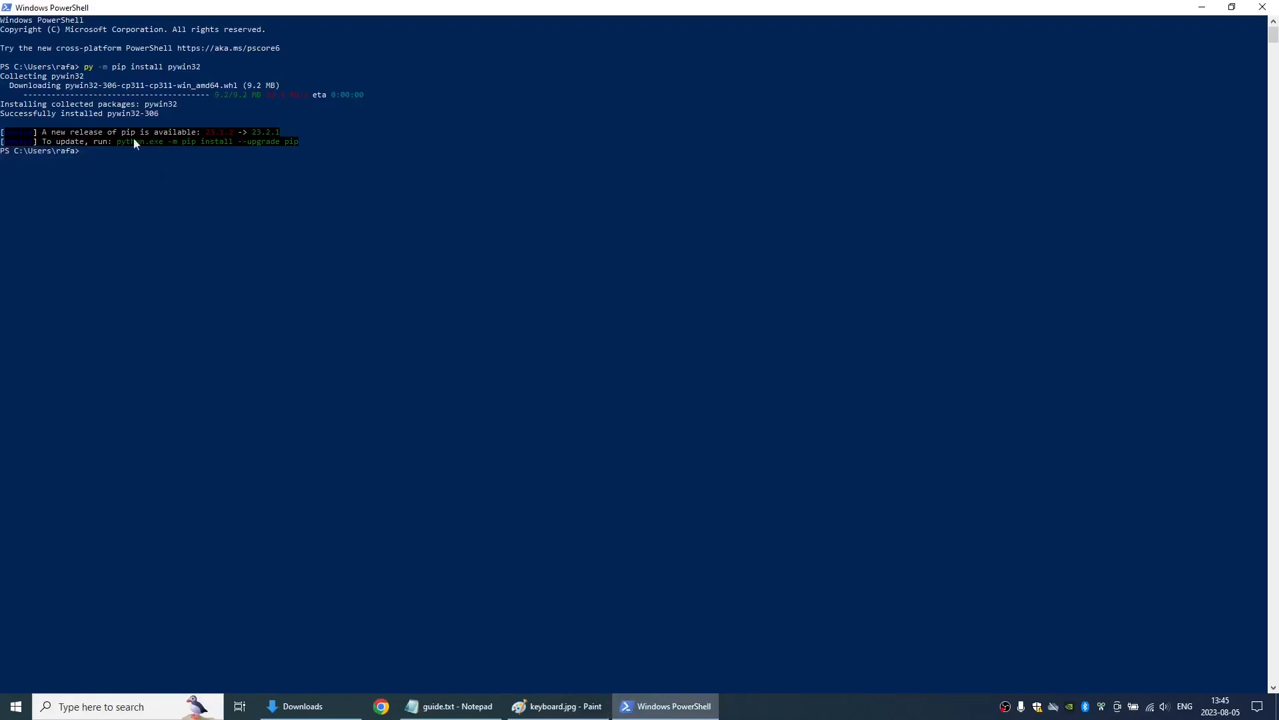
# - Copy the suggested update command from the PowerShell output and run python.exe -m pip install --upgrade pip
pyautogui.moveTo(114, 141); pyautogui.dragTo(160, 146)
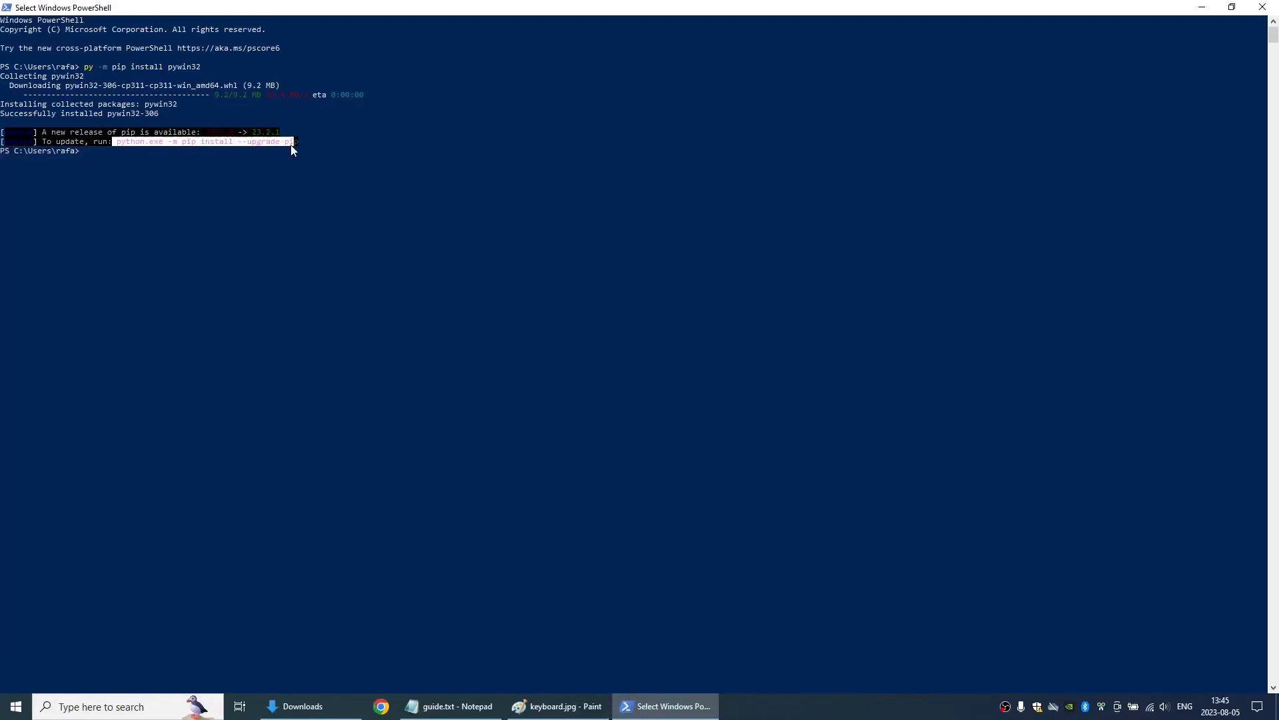
pyautogui.hotkey('ctrl', 'c')
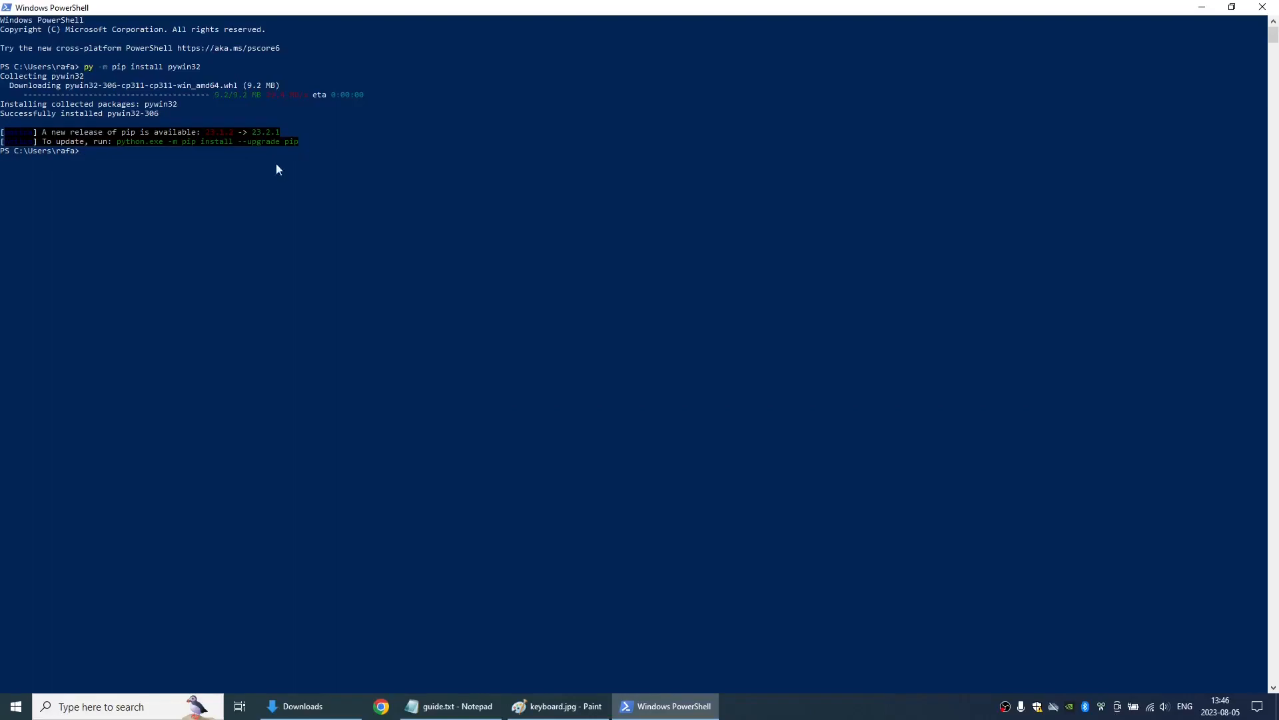
pyautogui.hotkey('ctrl', 'v')
pyautogui.press('Return')
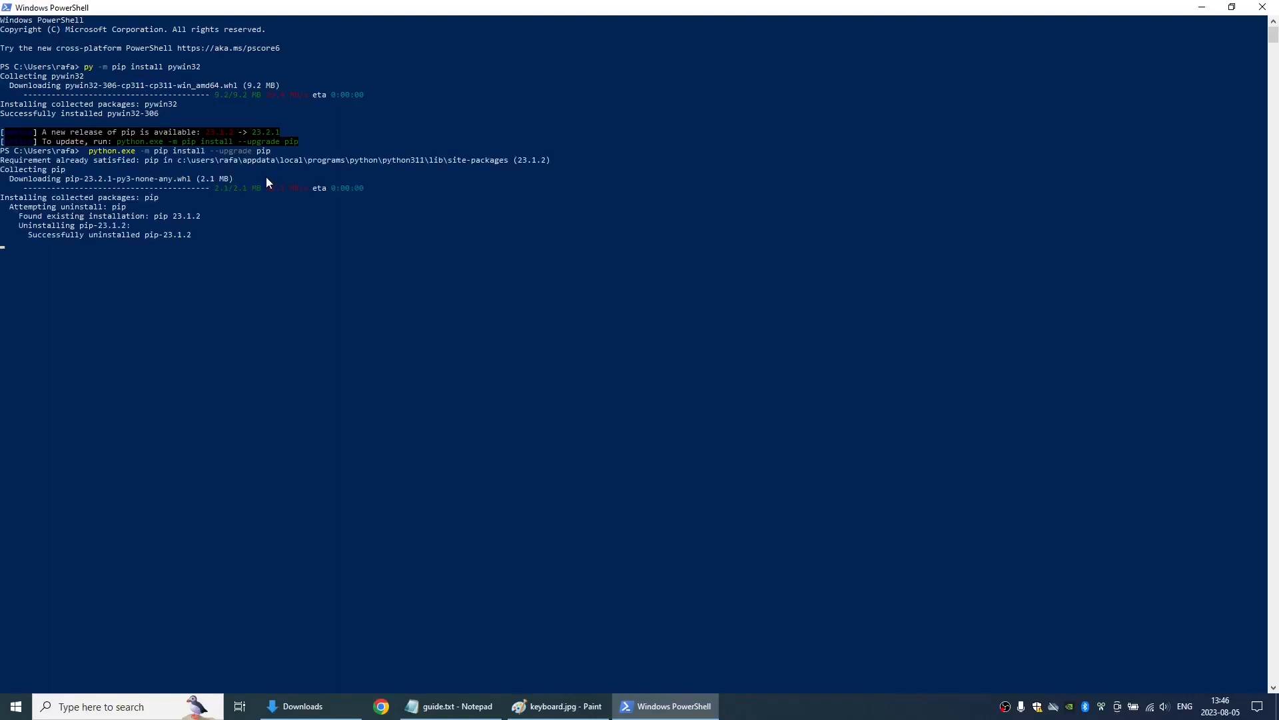
# - Switch to the Downloads folder and launch VirtualBox-7.0.10-158379-Win.exe
pyautogui.hotkey('alt', 'Tab')
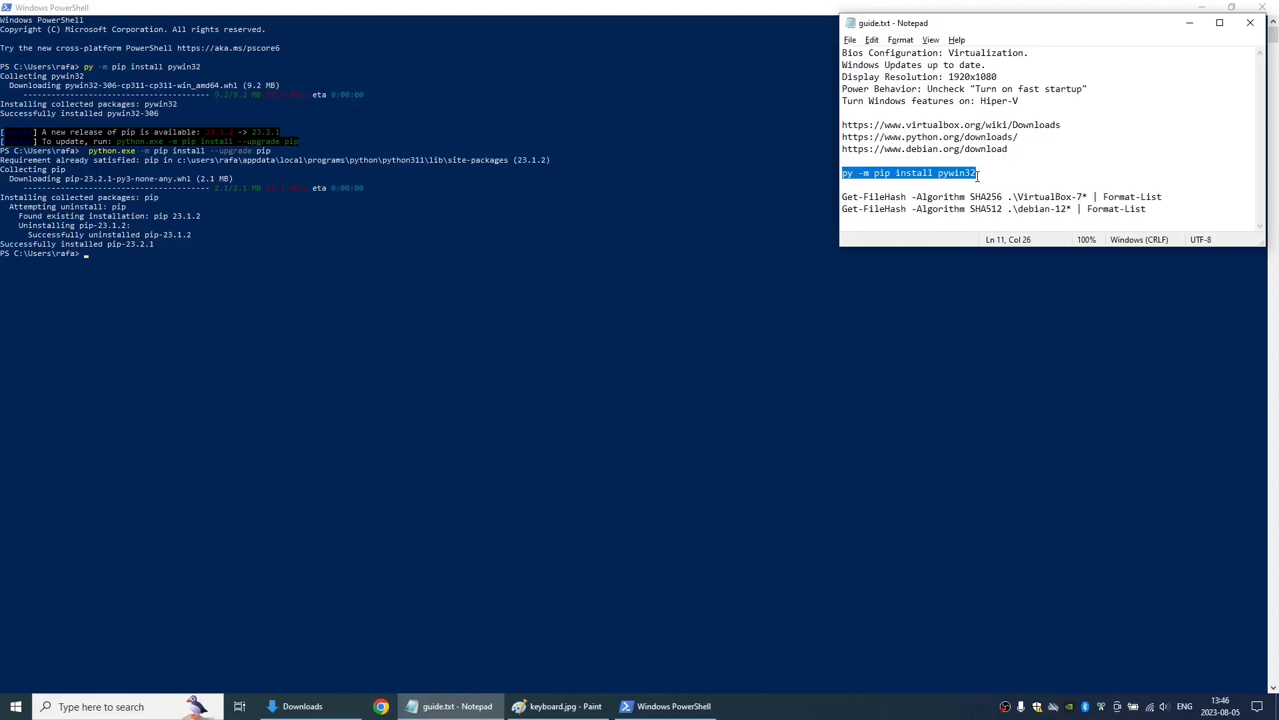
pyautogui.hotkey('alt', 'Tab')
pyautogui.hotkey('alt', 'Tab')
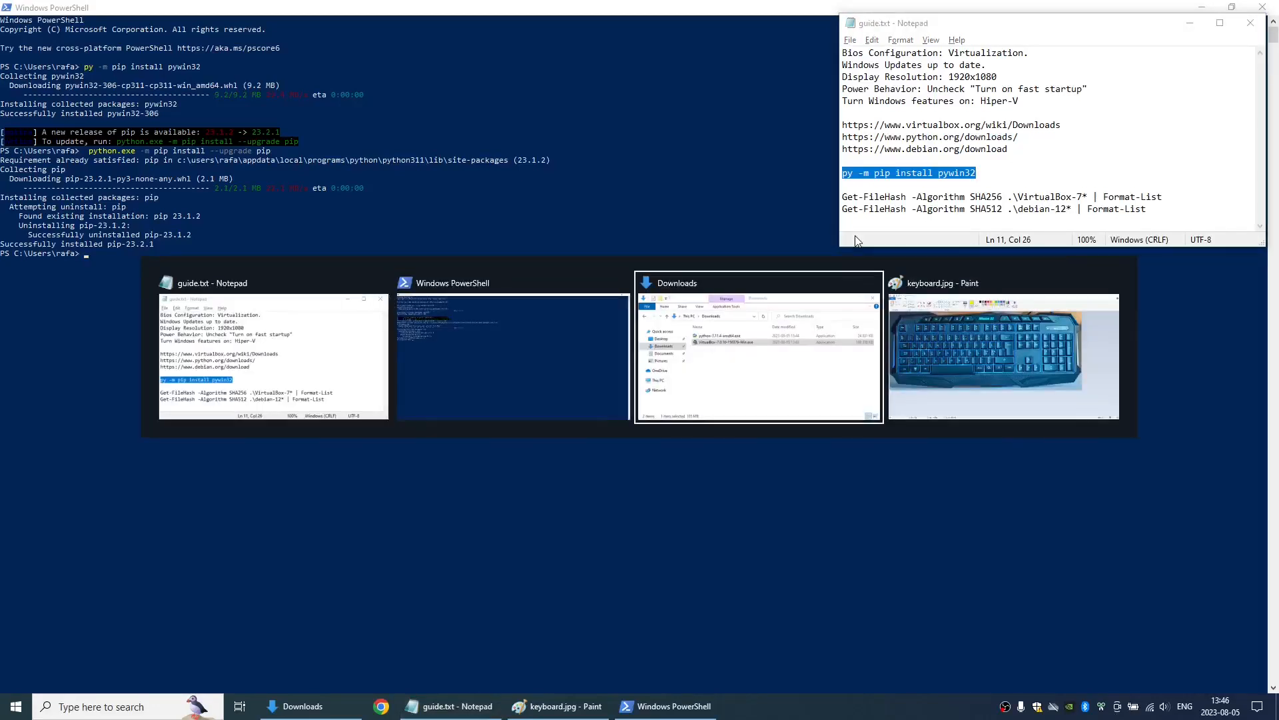
pyautogui.click(912, 521)
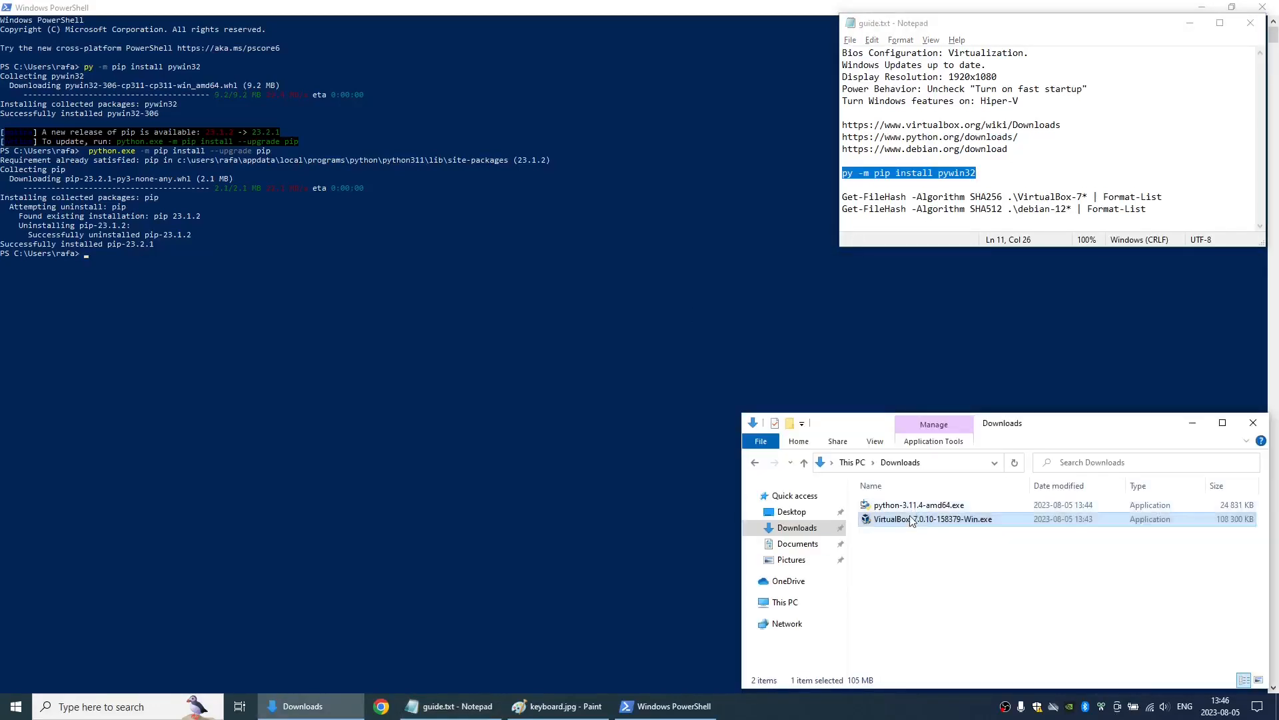
pyautogui.doubleClick(909, 519)
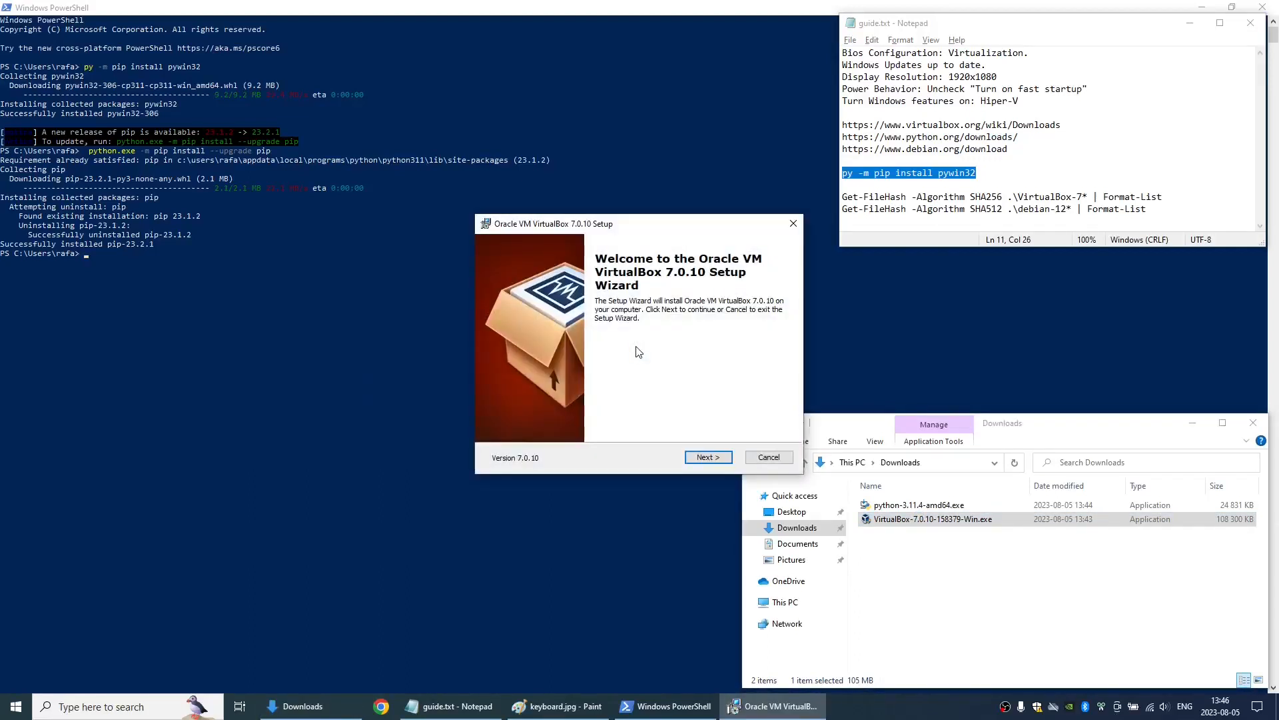
# - Install Oracle VM VirtualBox 7.0.10 with the default features and location, and finish with the option to start it after installation
pyautogui.click(708, 458)
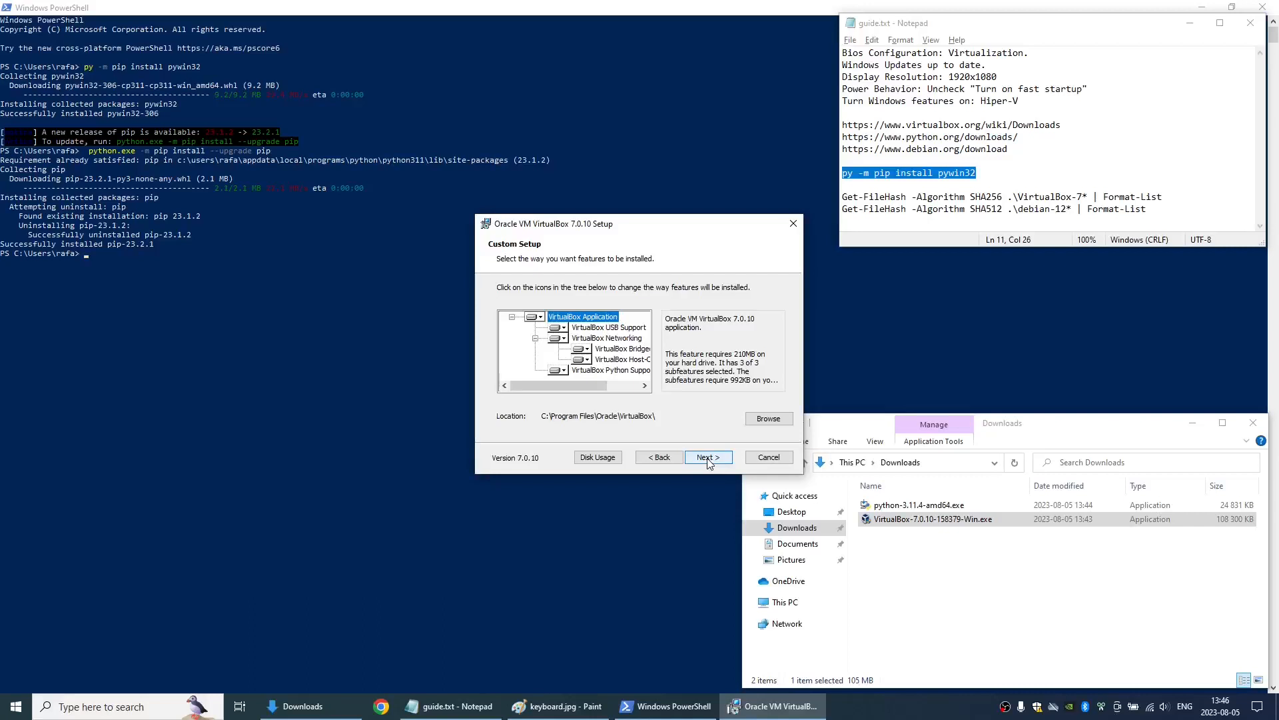
pyautogui.click(707, 459)
pyautogui.click(708, 458)
pyautogui.click(707, 458)
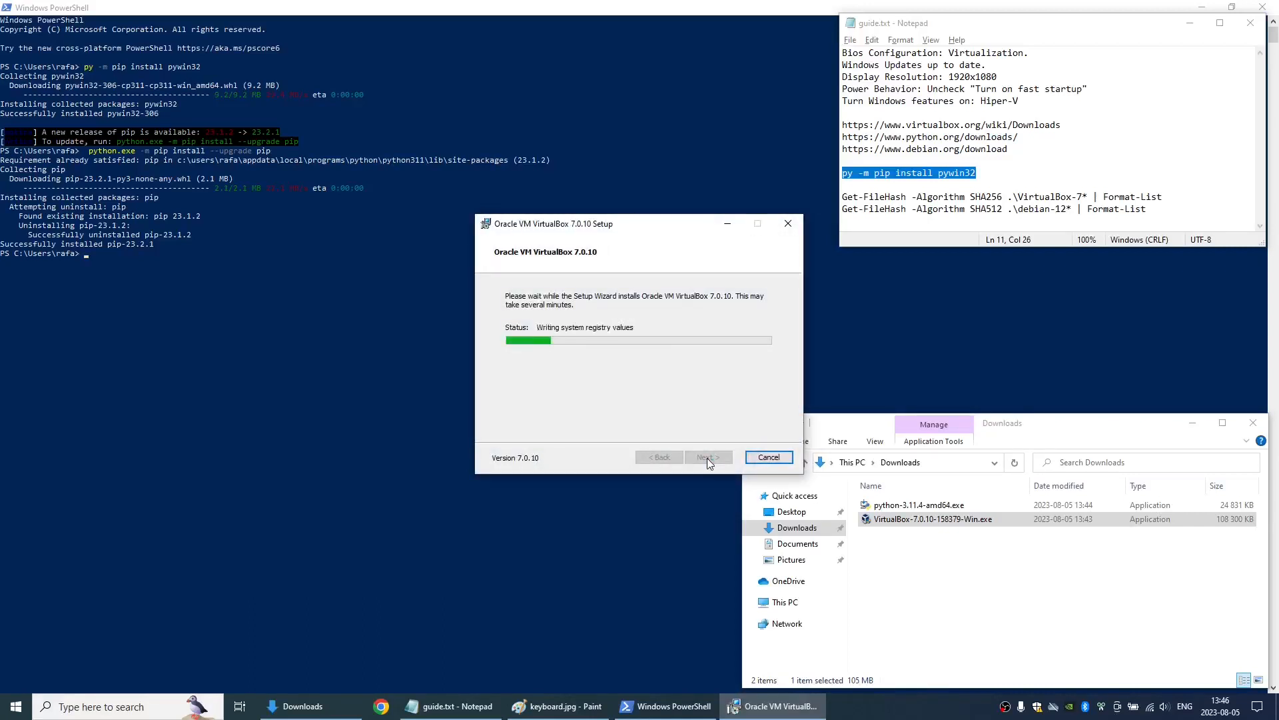
pyautogui.click(1005, 708)
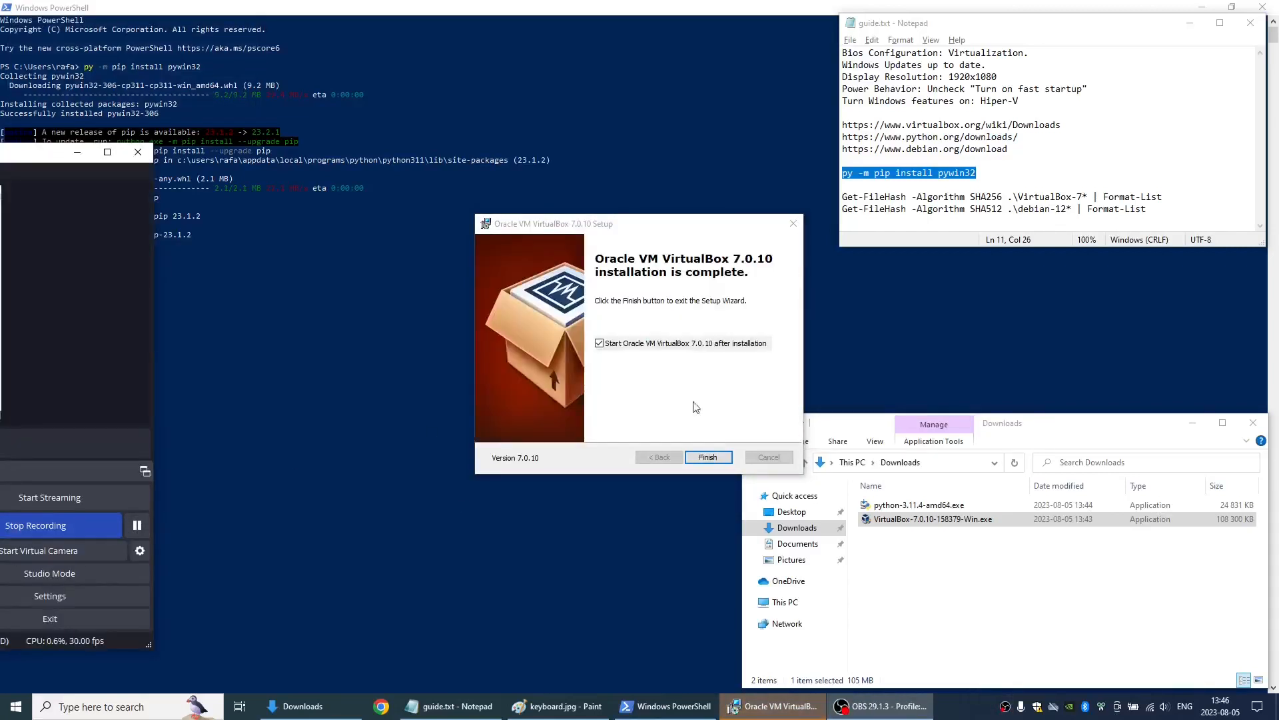
pyautogui.click(712, 456)
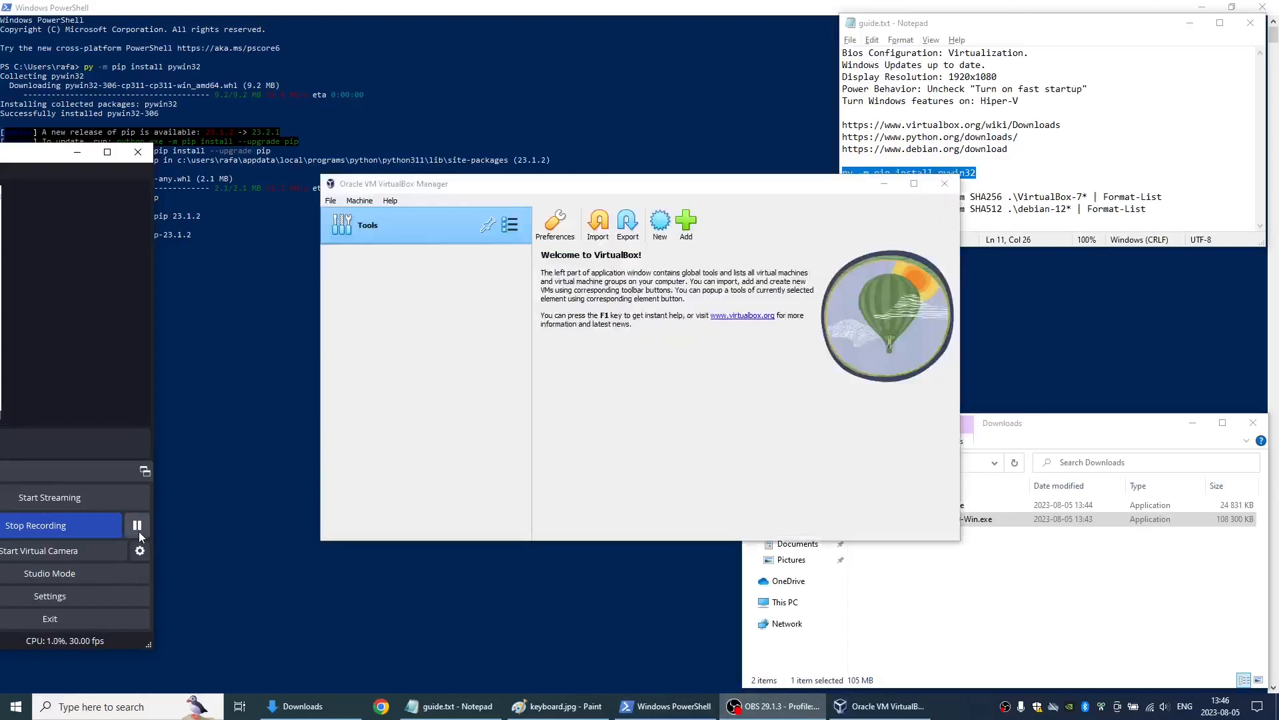
pyautogui.click(53, 525)
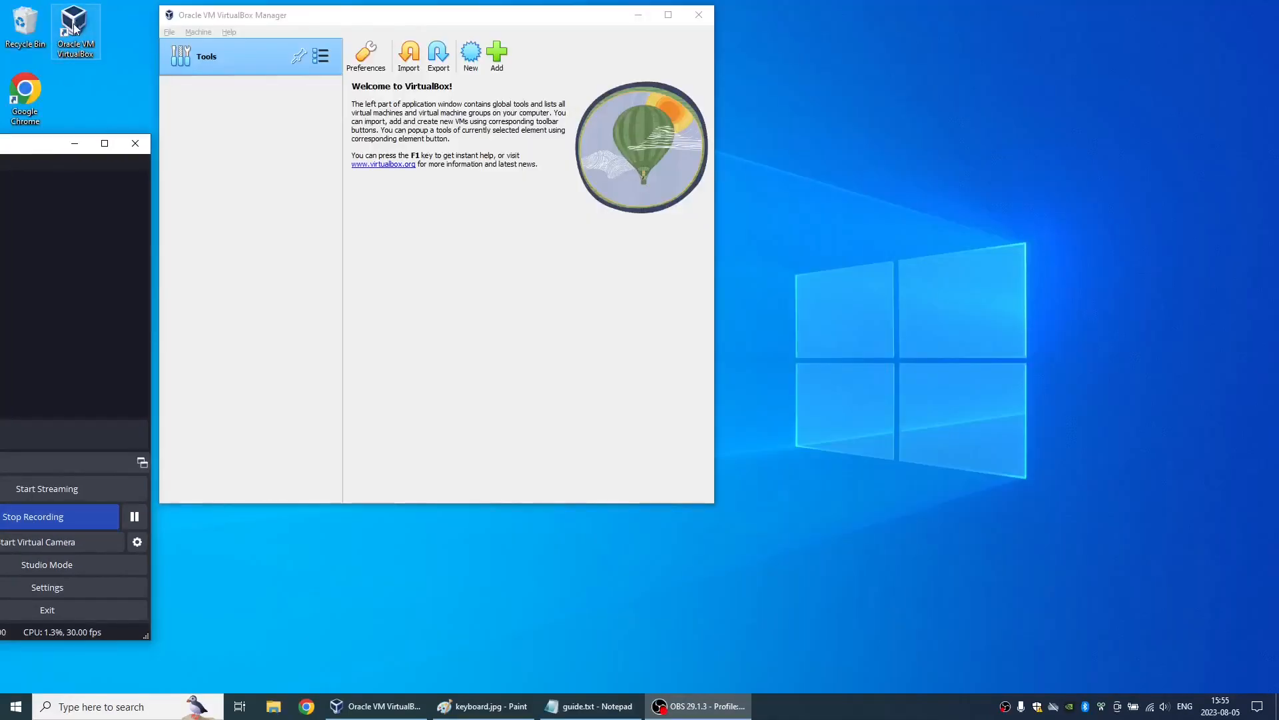
# - Open the VirtualBox input preferences for virtual machines and select the Host Key Combination entry
pyautogui.click(171, 34)
pyautogui.click(176, 47)
pyautogui.click(313, 187)
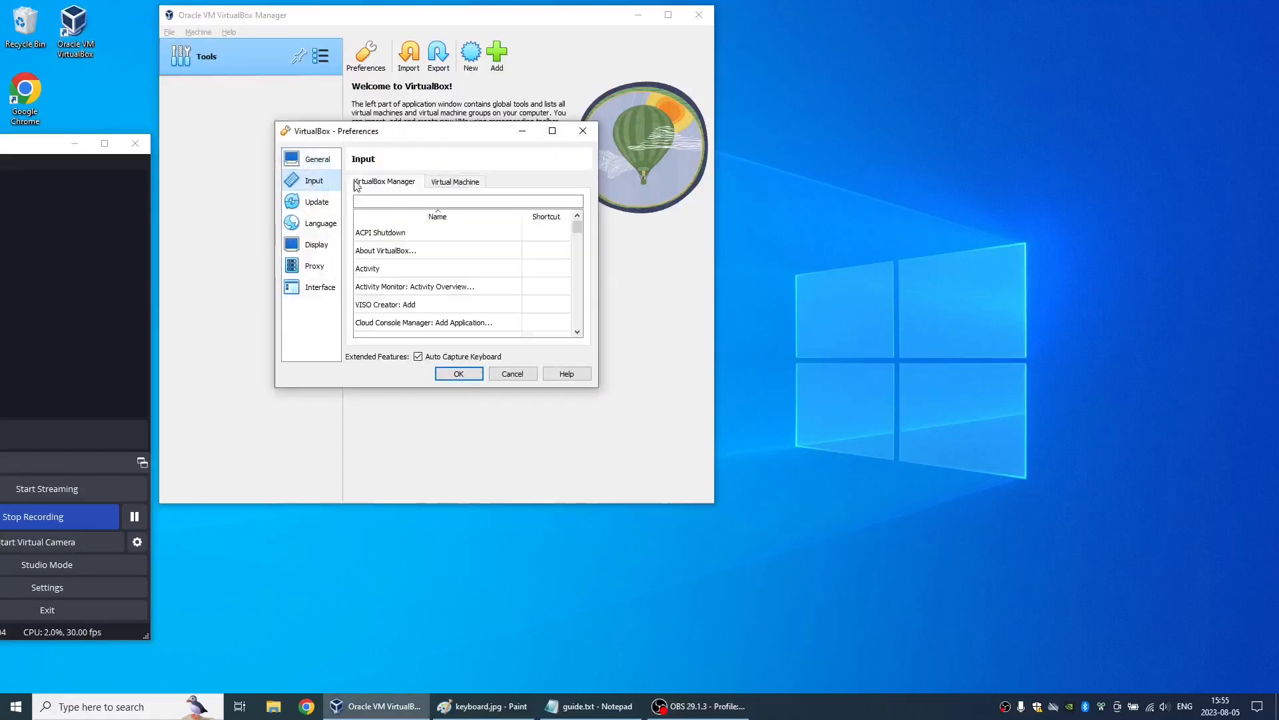
pyautogui.click(444, 186)
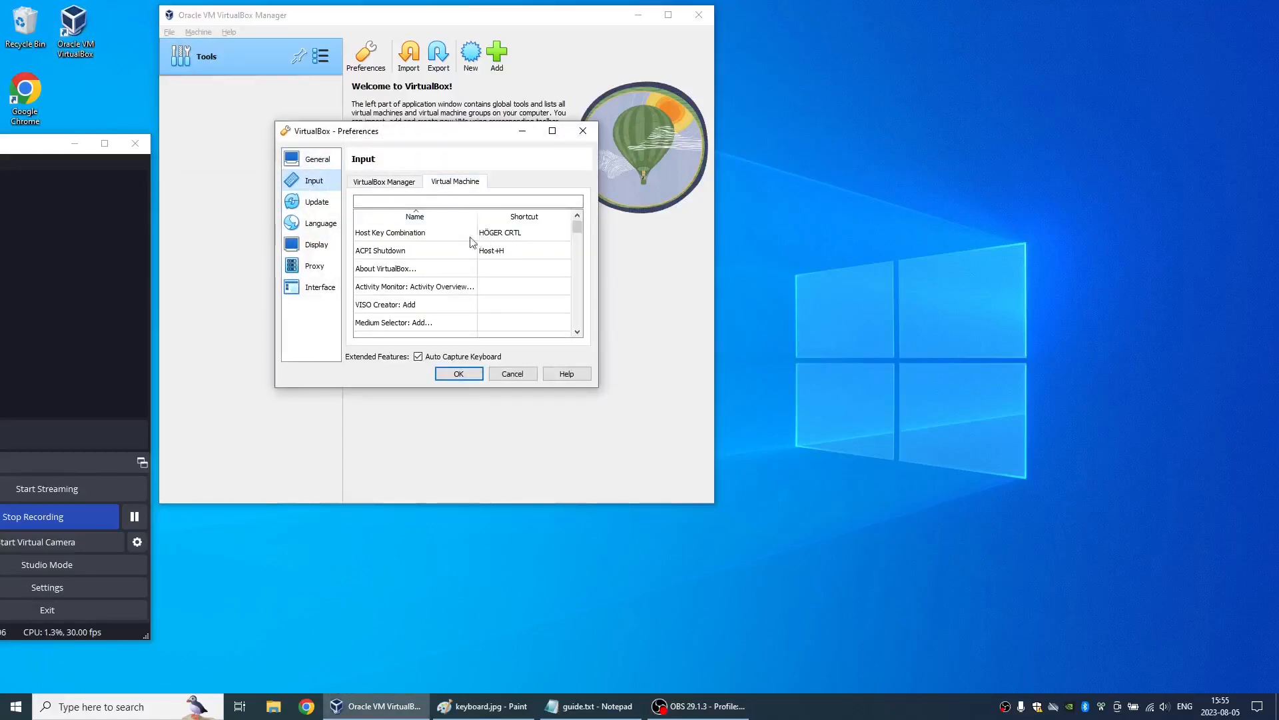
pyautogui.click(467, 240)
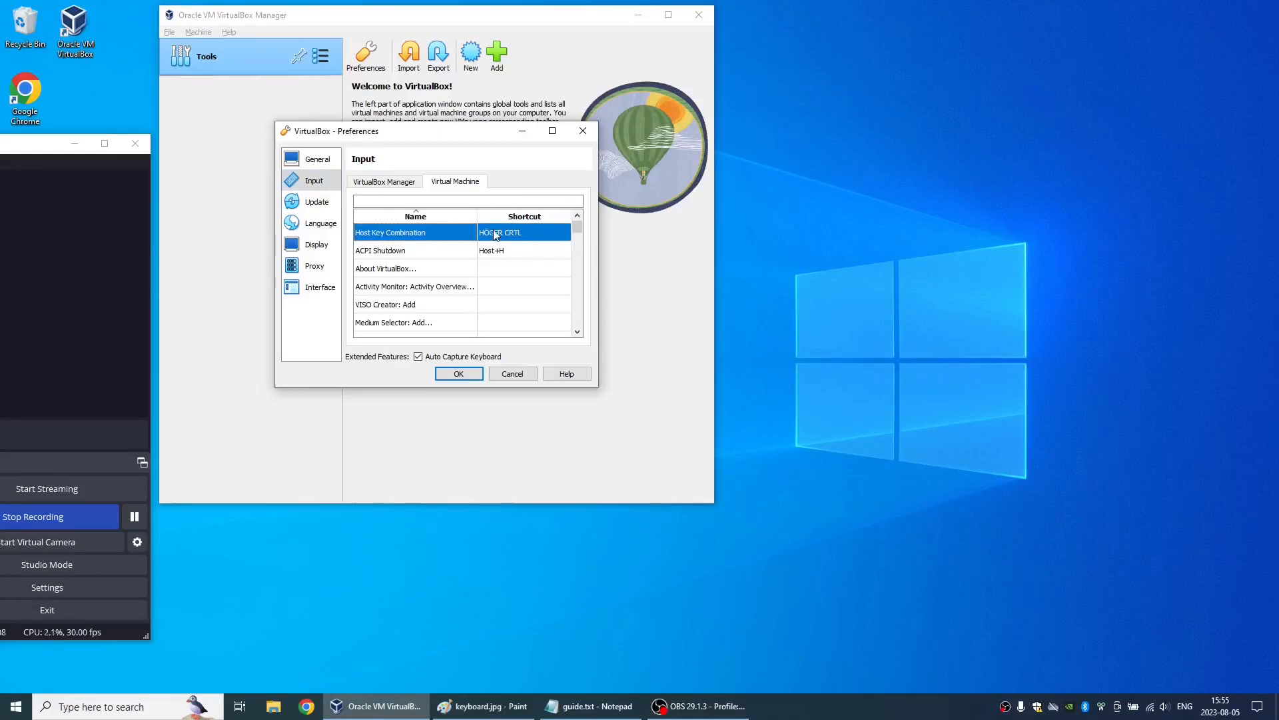
# - Switch to keyboard.jpg in Paint and circle the right Ctrl key (about 90 × 56 px) and right Shift key (about 158 × 52 px) in yellow
pyautogui.click(483, 706)
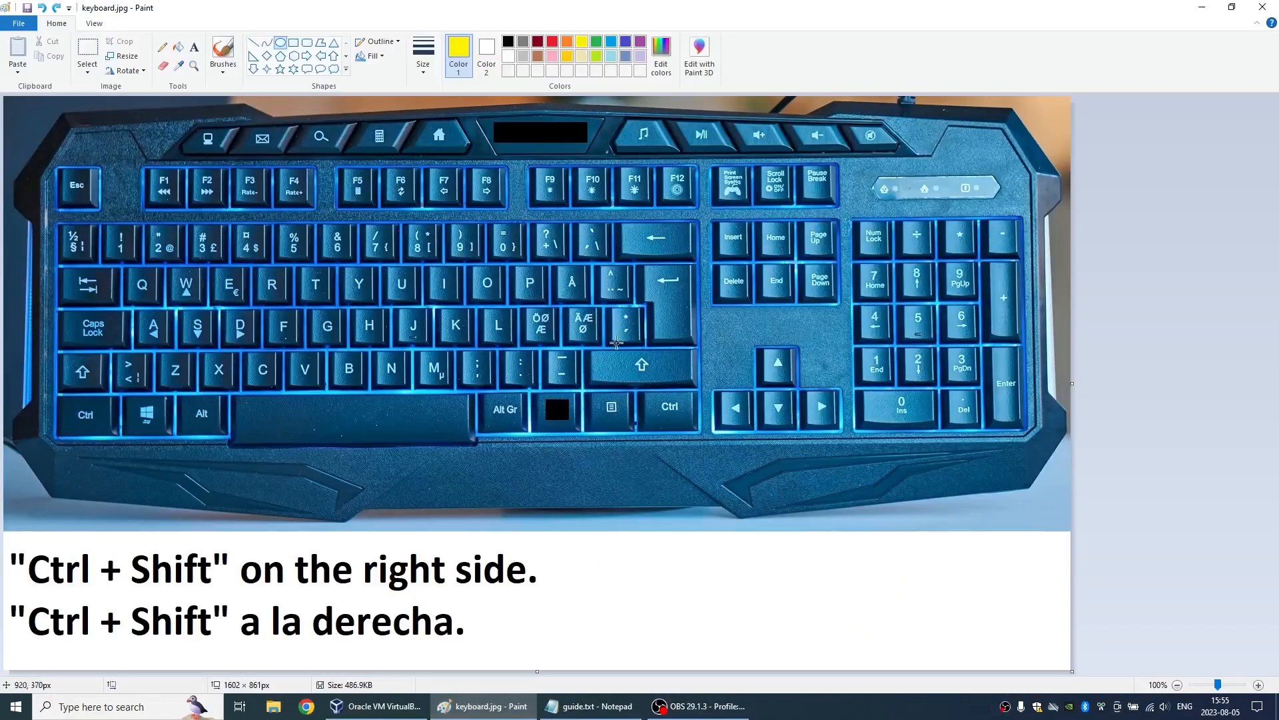
pyautogui.moveTo(640, 390); pyautogui.dragTo(701, 427)
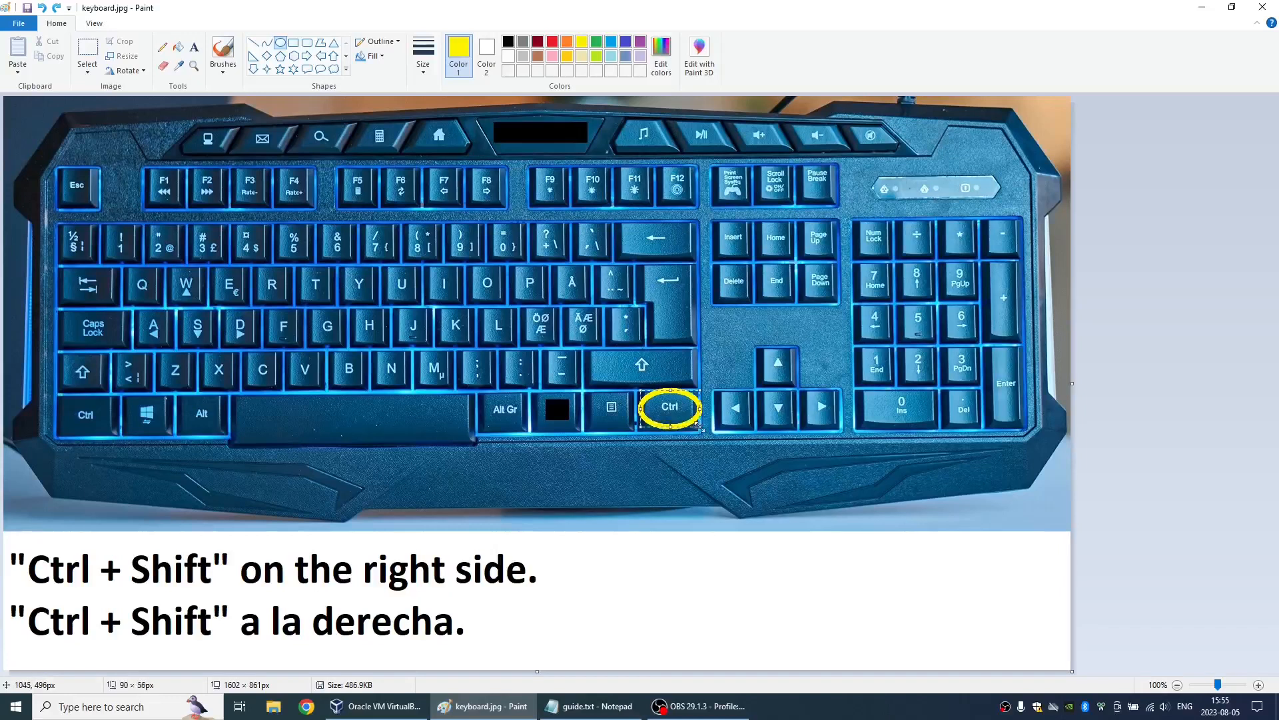
pyautogui.moveTo(595, 350); pyautogui.dragTo(699, 384)
# - Return to the VirtualBox preferences, set Host Key Combination to right Shift + right Ctrl, and accept the change
pyautogui.hotkey('alt', 'Tab')
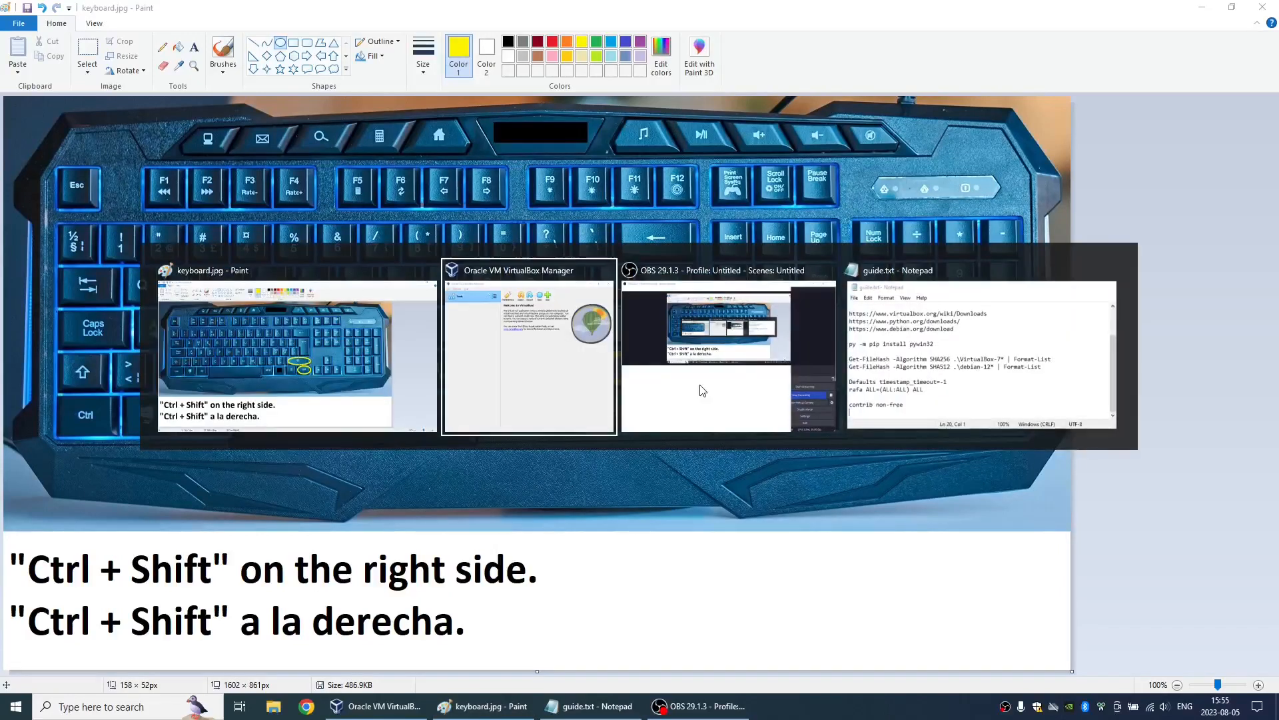
pyautogui.click(499, 232)
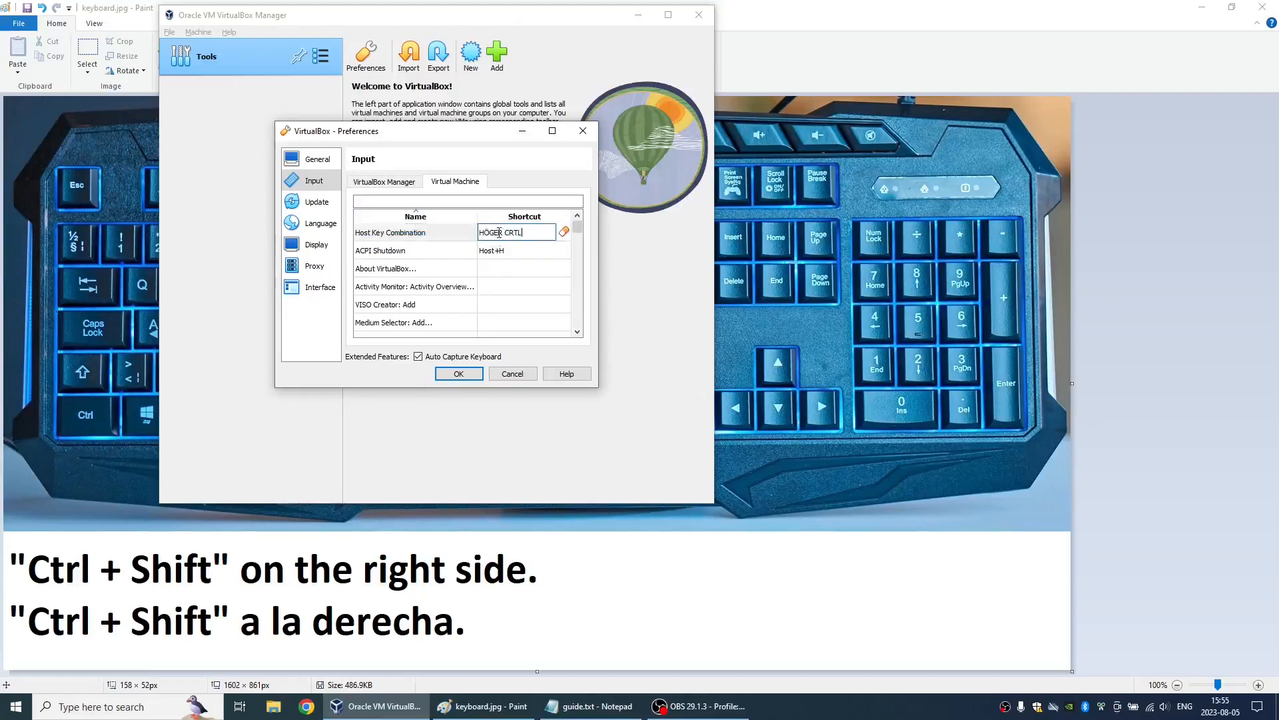
pyautogui.press('Shift_R')
pyautogui.click(461, 373)
# - Reopen the virtual machine input preferences, widen the dialog, and check the Host Key Combination against the circled keys in keyboard.jpg
pyautogui.click(170, 32)
pyautogui.click(192, 53)
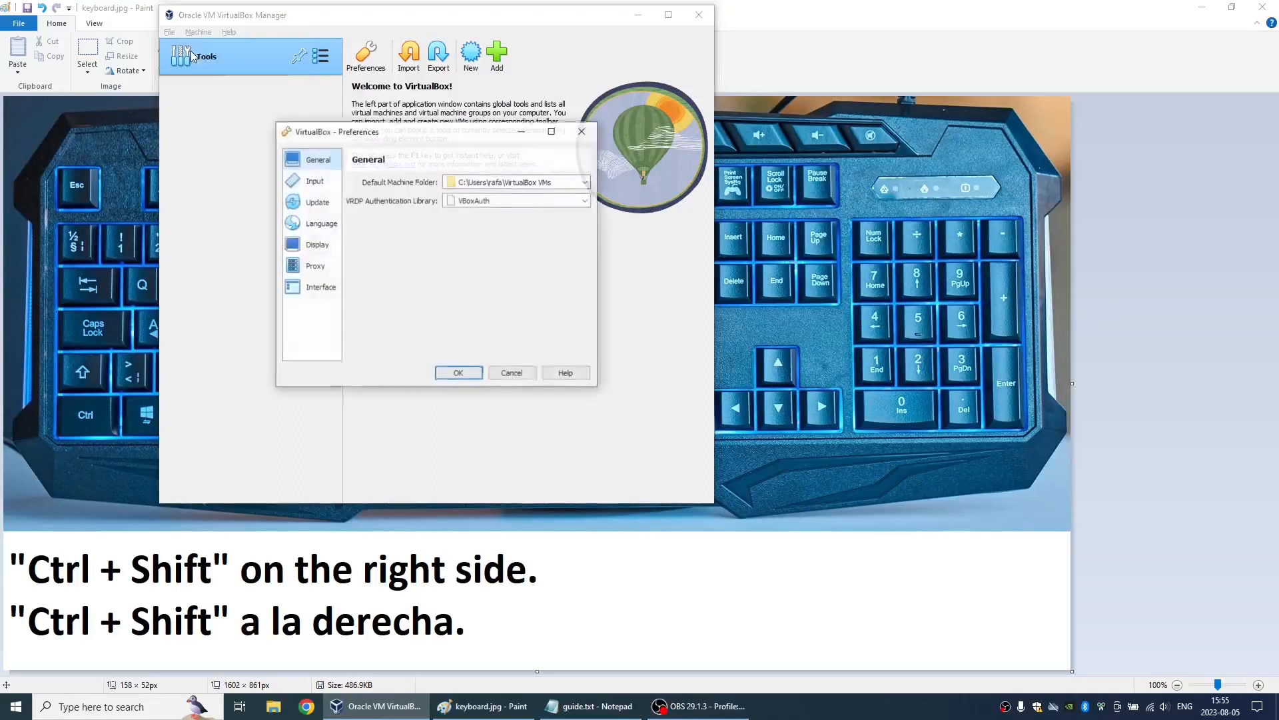
pyautogui.click(314, 181)
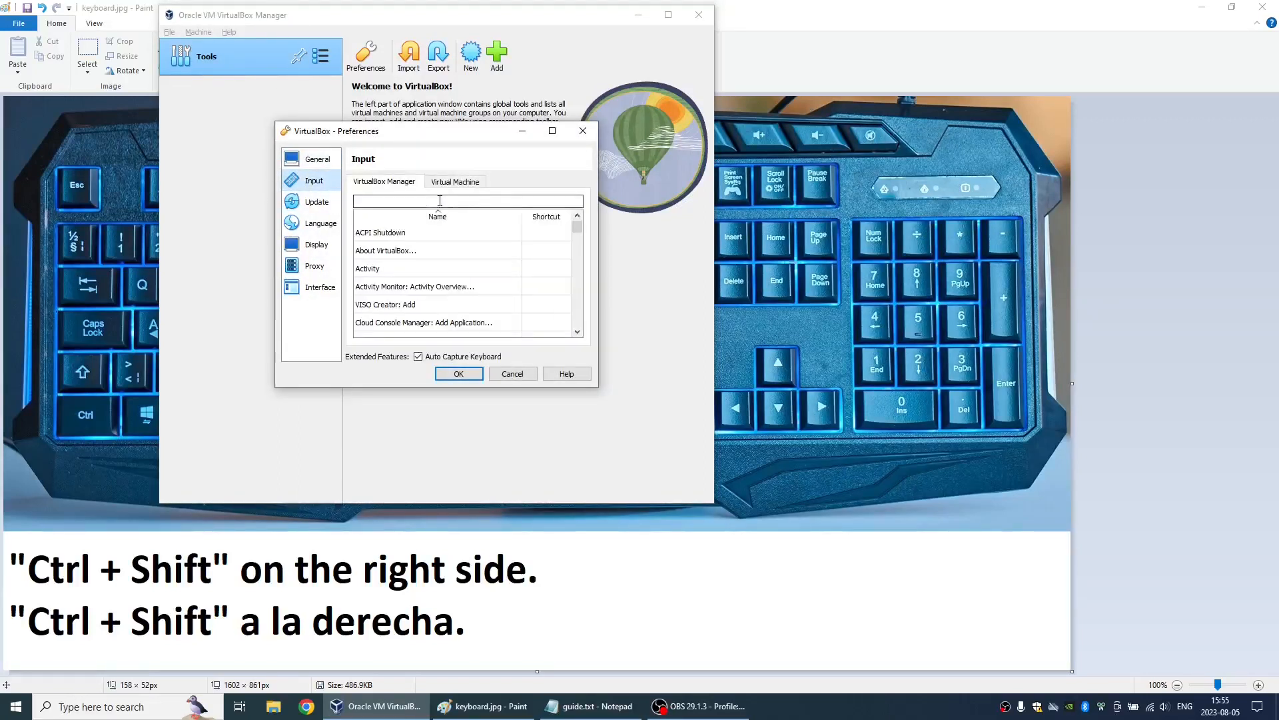
pyautogui.click(464, 187)
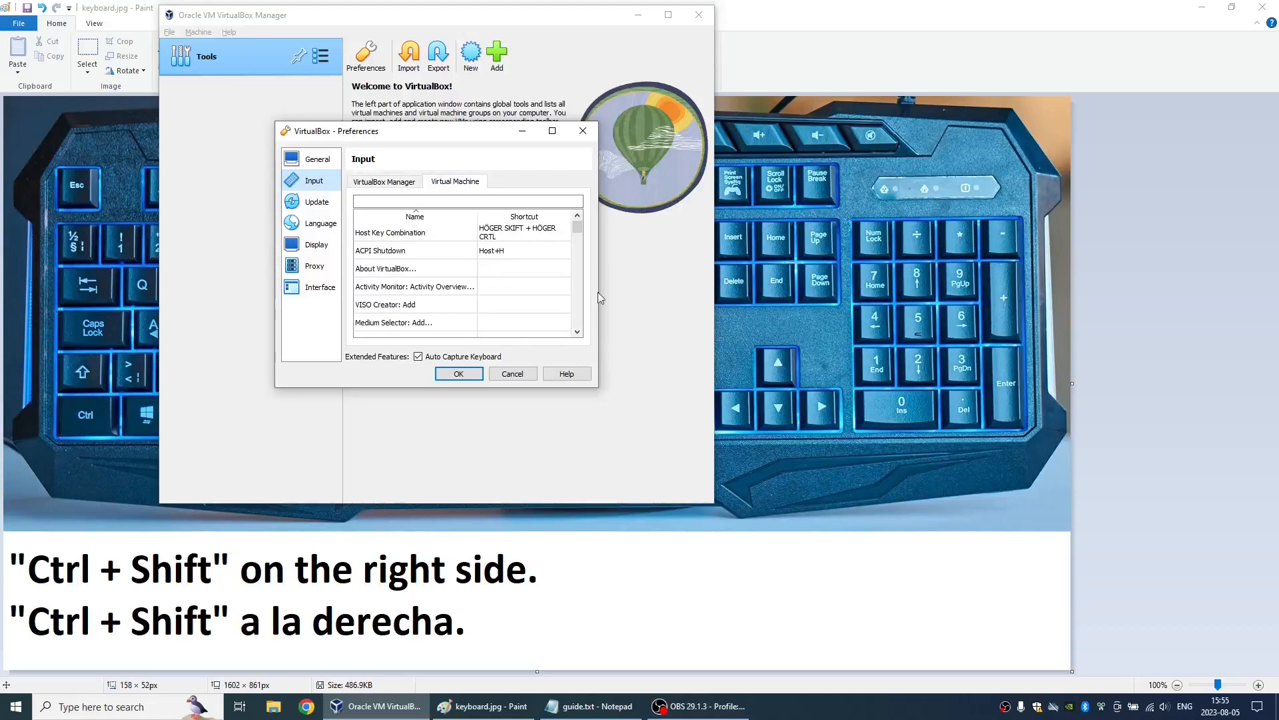
pyautogui.moveTo(601, 292); pyautogui.dragTo(637, 292)
pyautogui.click(445, 233)
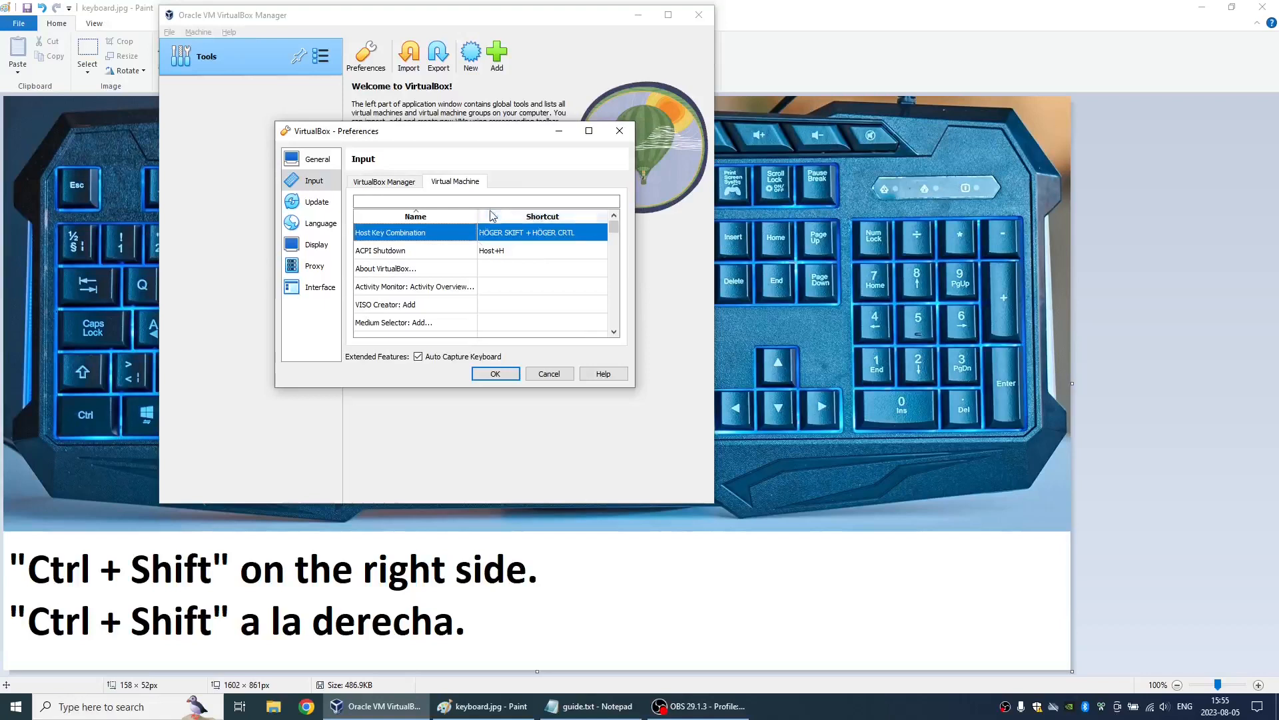
pyautogui.click(768, 255)
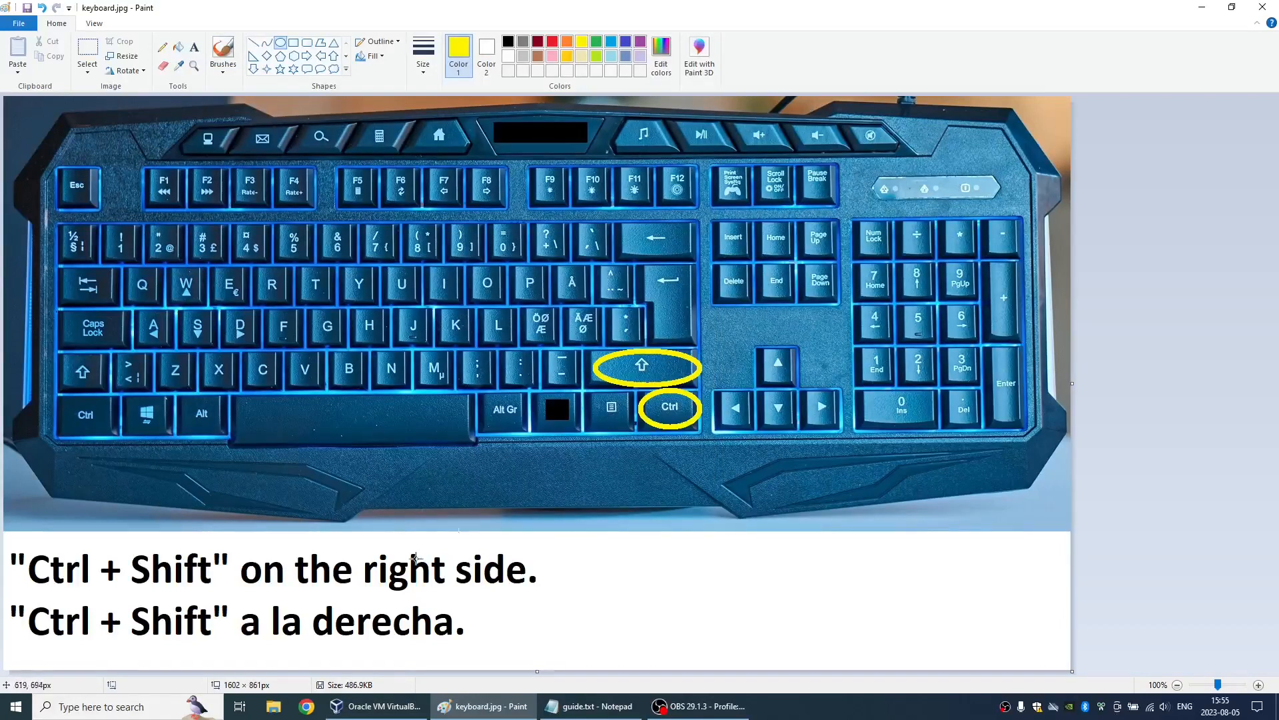
pyautogui.hotkey('alt', 'Tab')
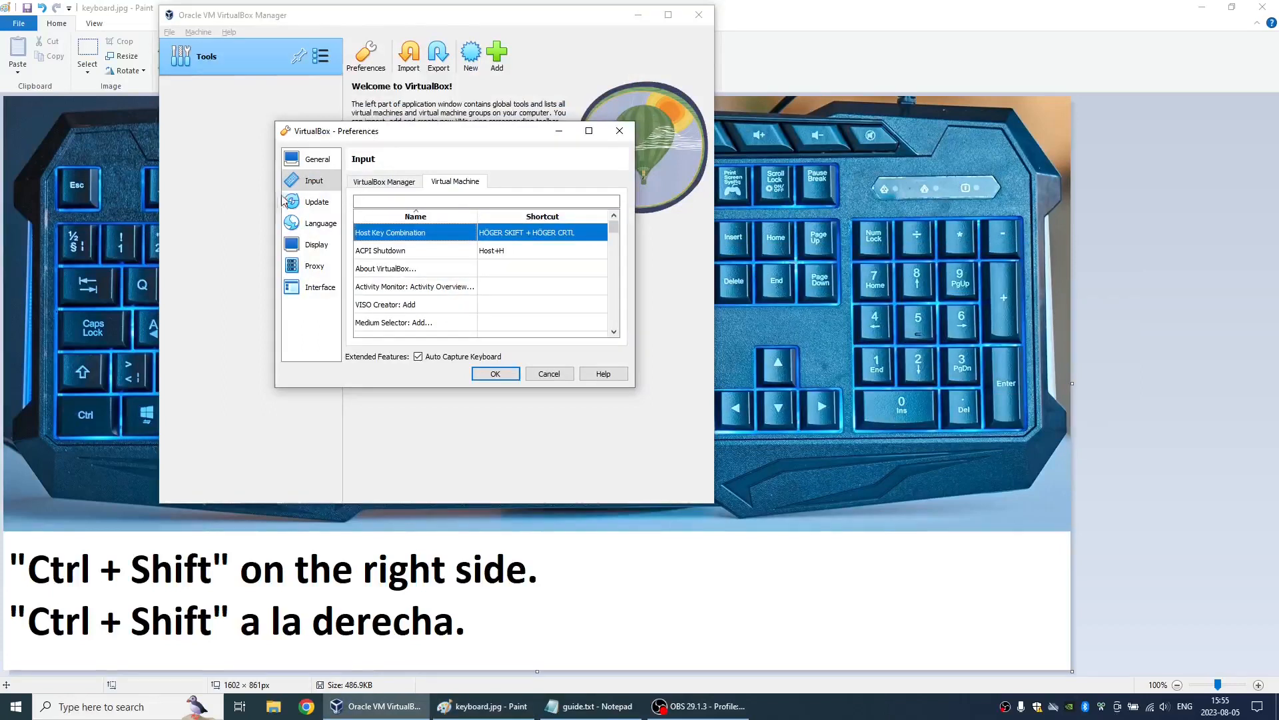
# - Review the remaining preference pages from Update through Interface, accept the preferences, and minimize the Paint window
pyautogui.click(303, 201)
pyautogui.press('Down')
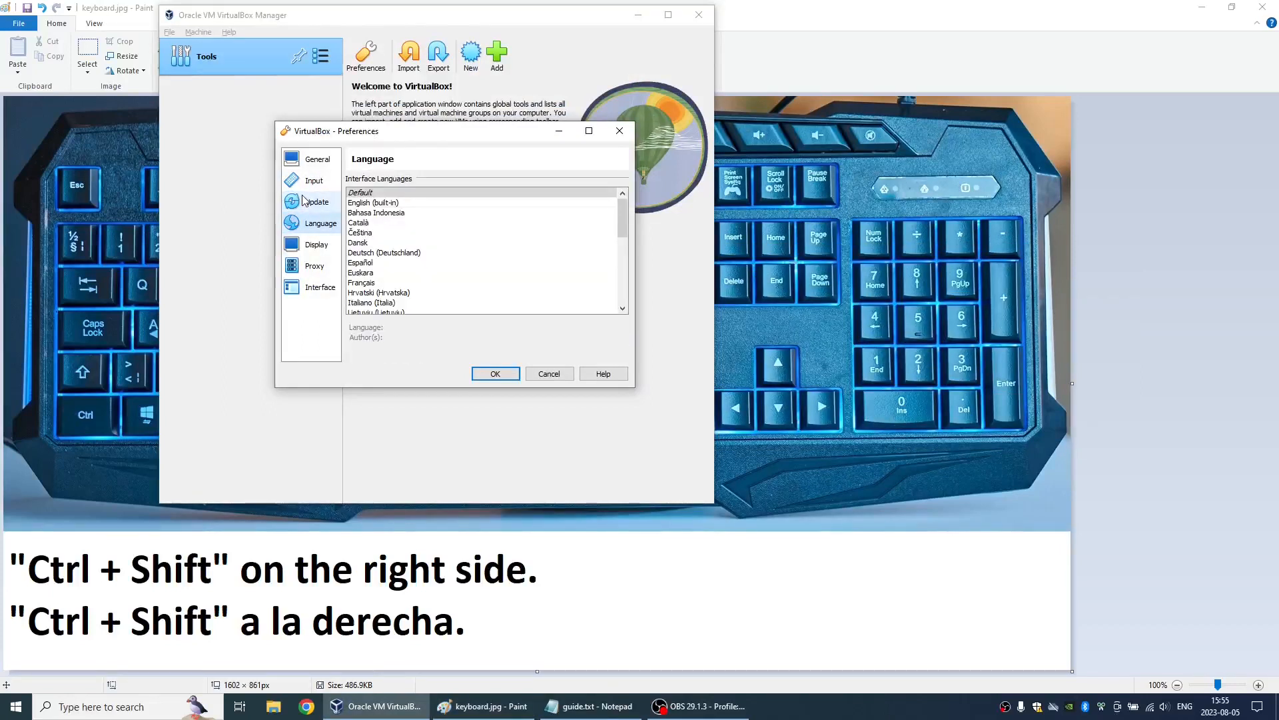
pyautogui.press('Down')
pyautogui.press('Down')
pyautogui.press('Down')
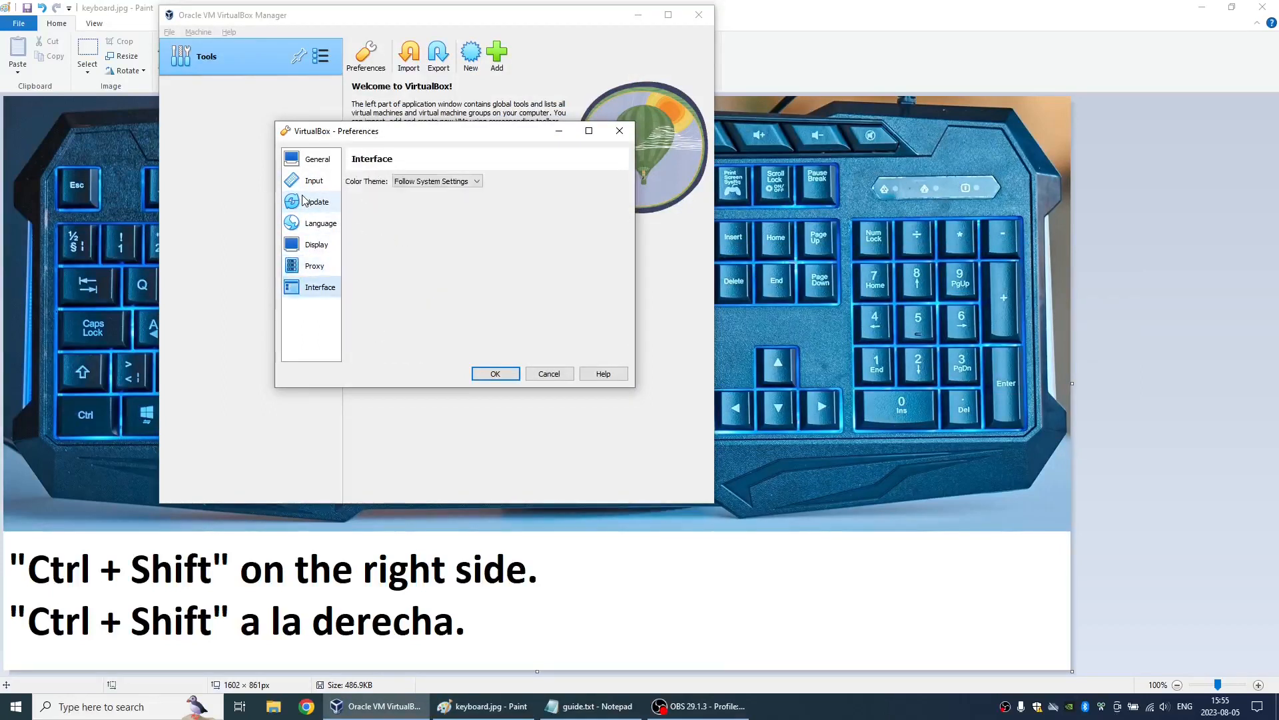
pyautogui.click(494, 374)
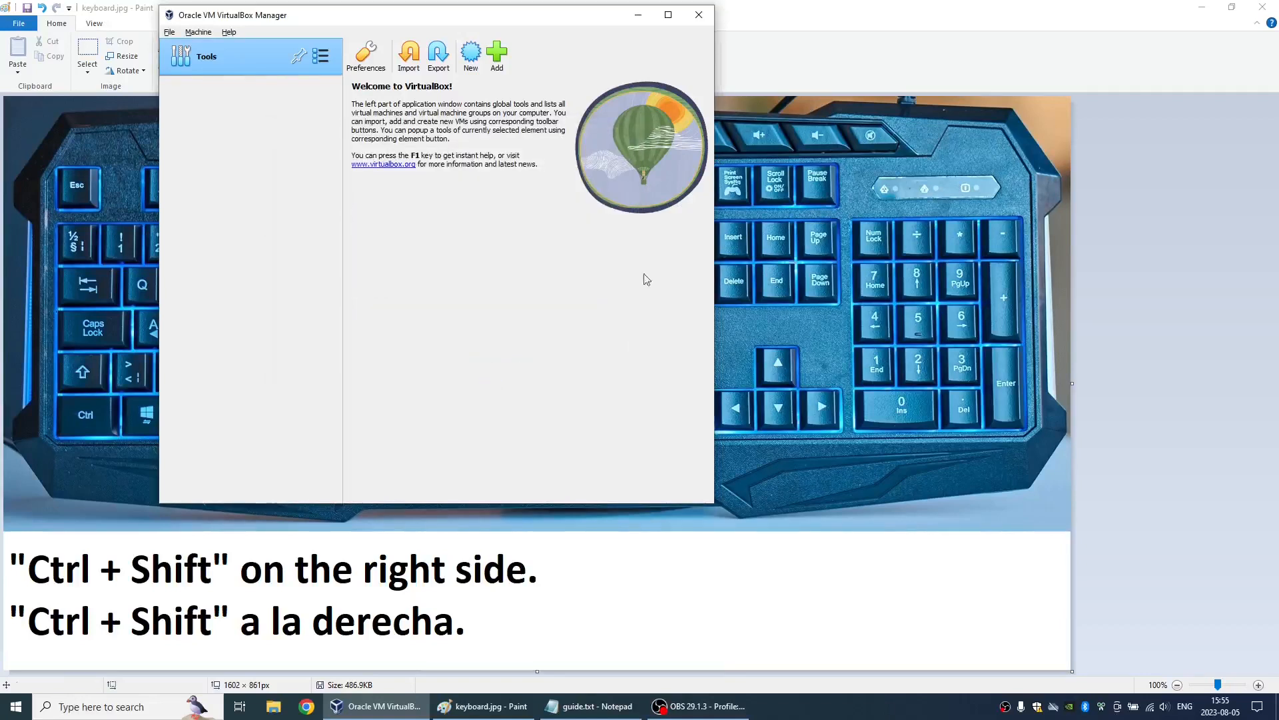
pyautogui.click(1197, 9)
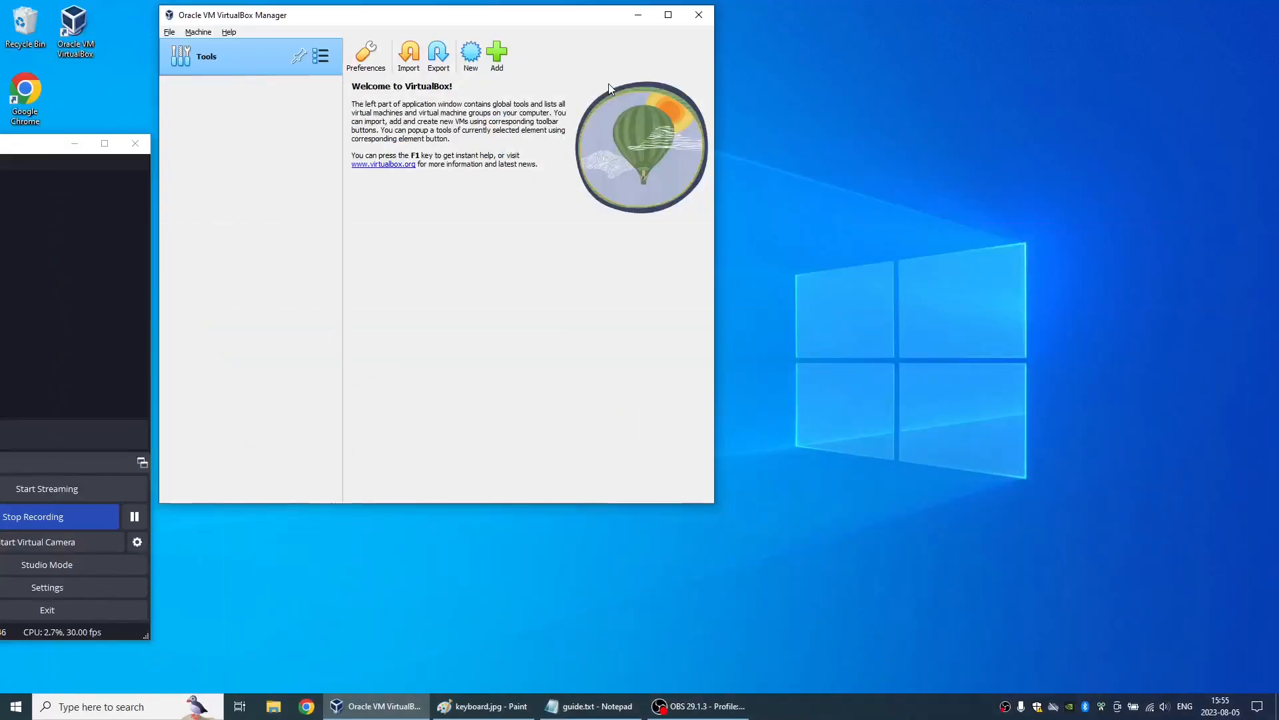
# - Start a new virtual machine named debian_12 with type Linux and version Debian (64-bit), and continue to the hardware settings
pyautogui.click(471, 53)
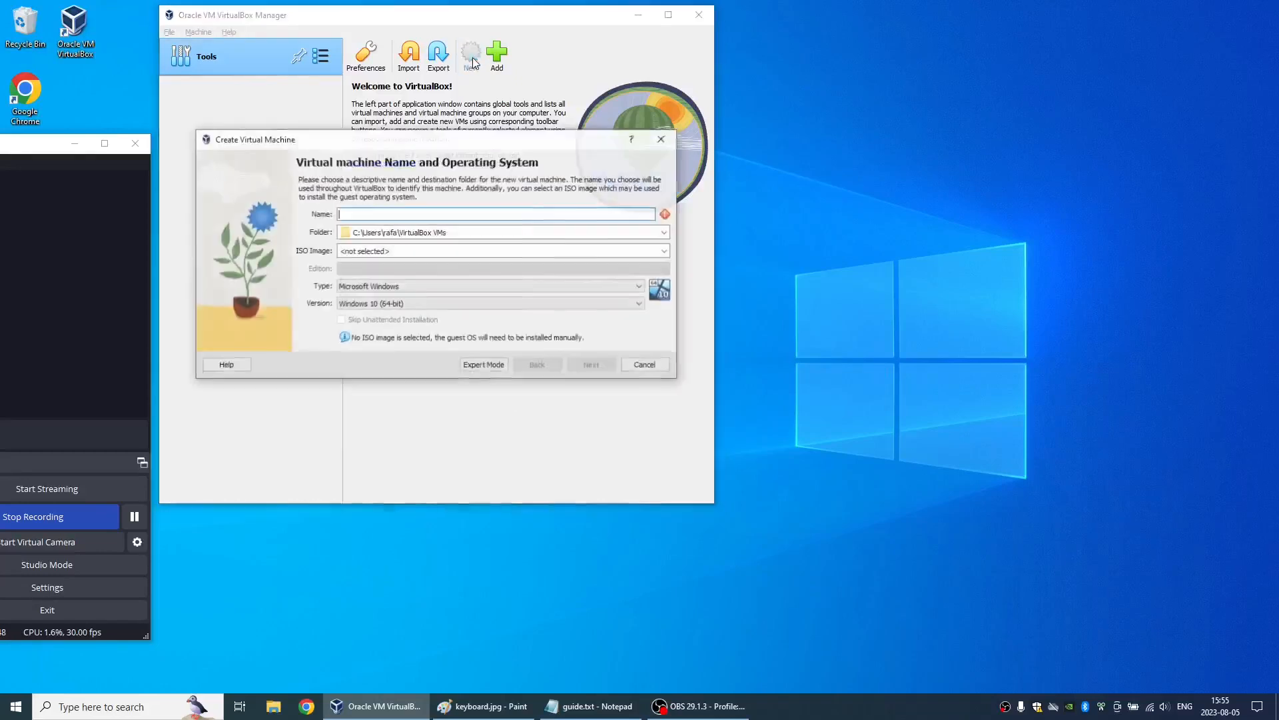
pyautogui.write('deb')
pyautogui.press('BackSpace')
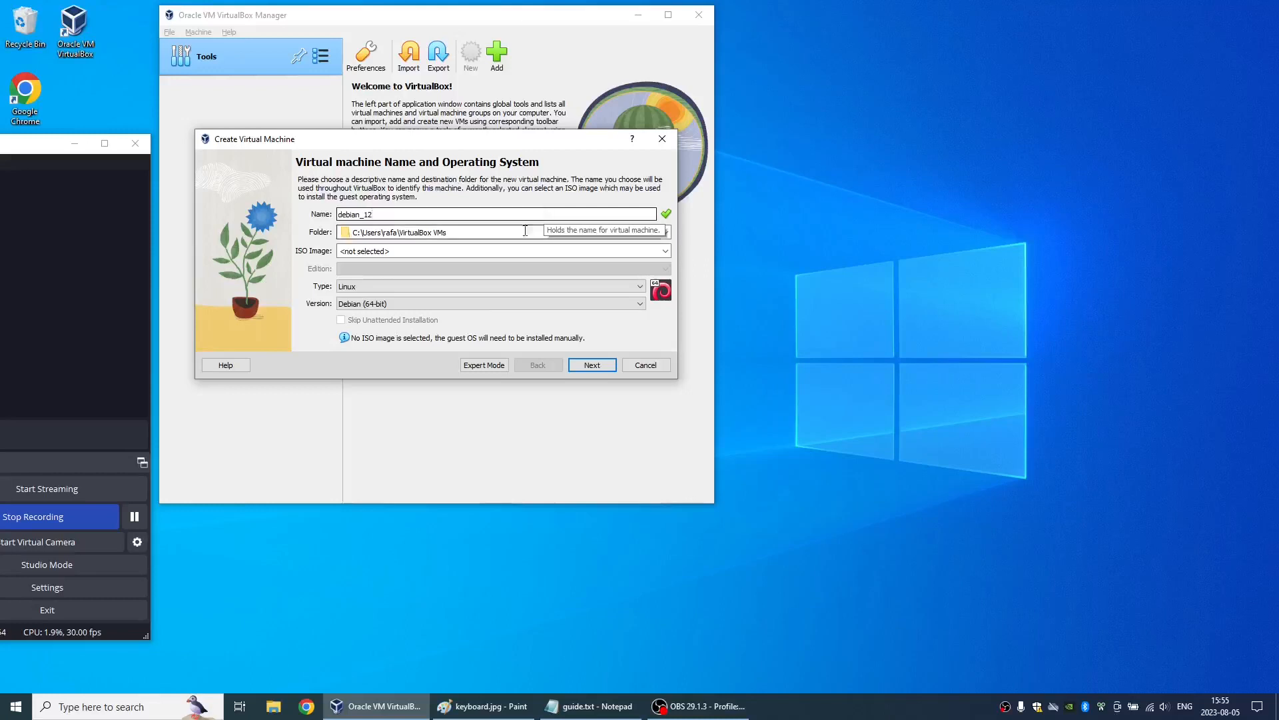
pyautogui.click(375, 287)
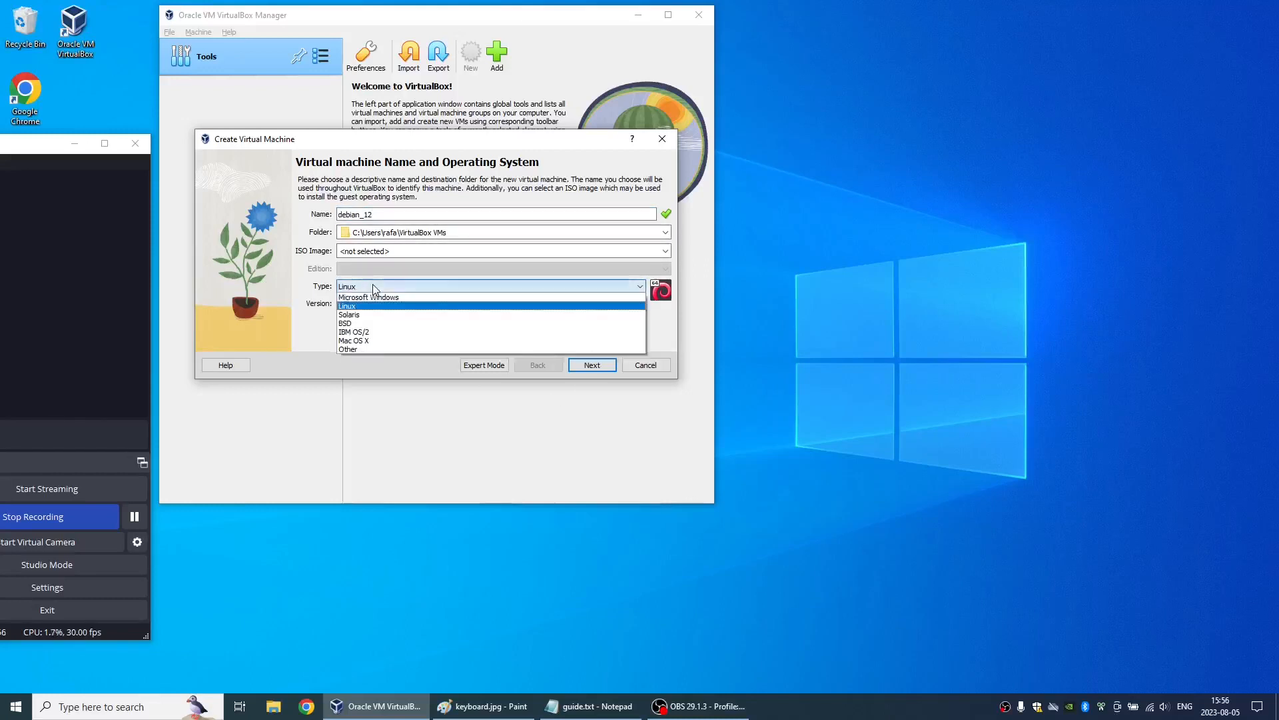
pyautogui.click(373, 286)
pyautogui.click(371, 304)
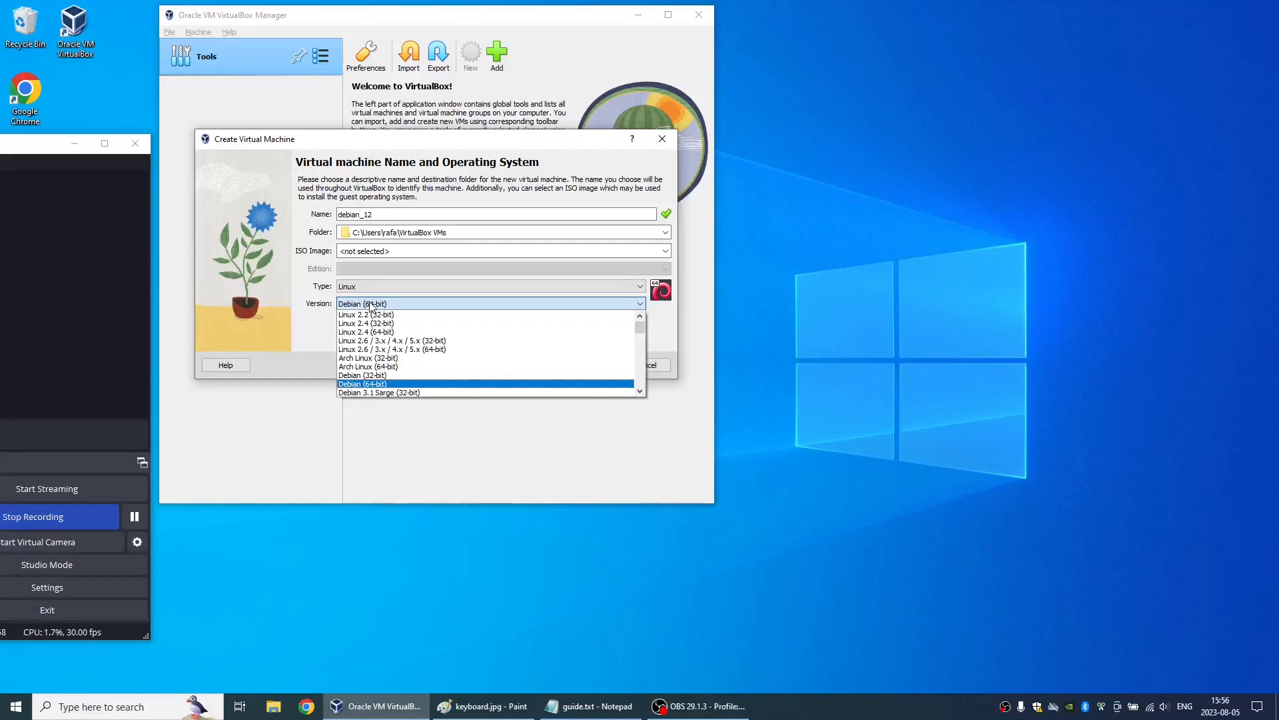
pyautogui.click(371, 304)
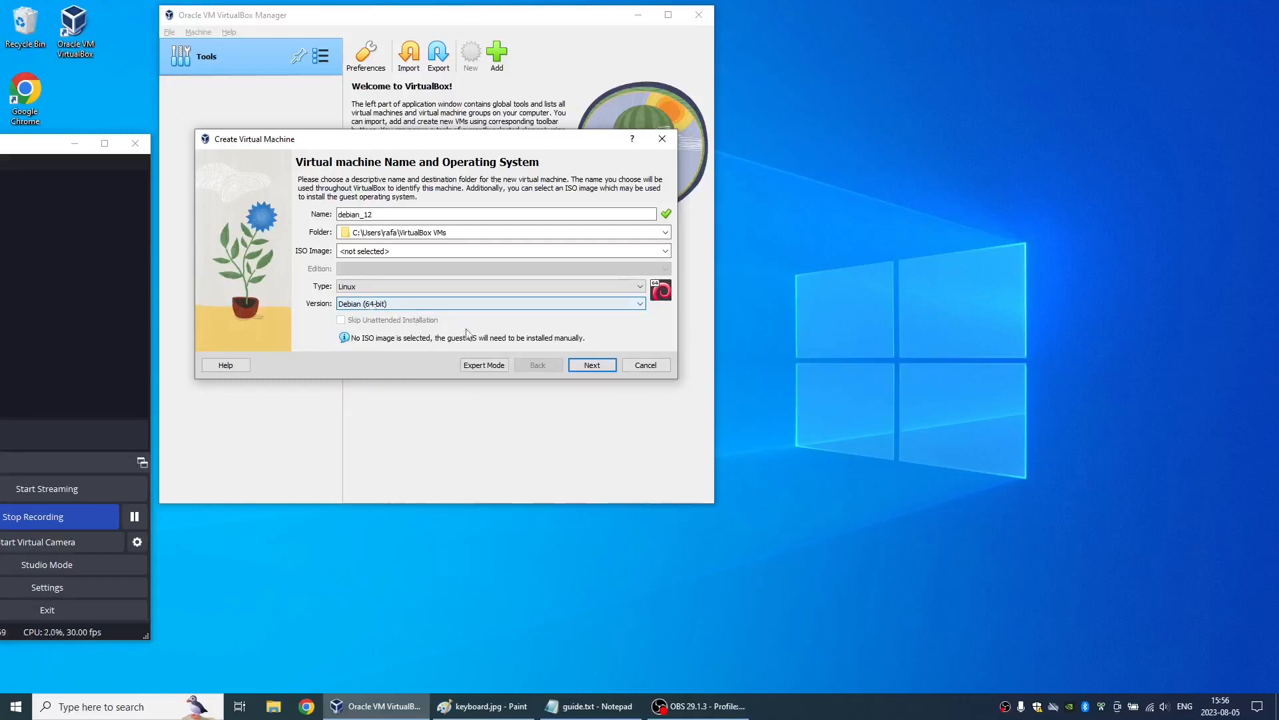
pyautogui.click(592, 366)
# - Set the new machine's base memory to 4096 MB and continue to the virtual hard disk settings
pyautogui.doubleClick(639, 205)
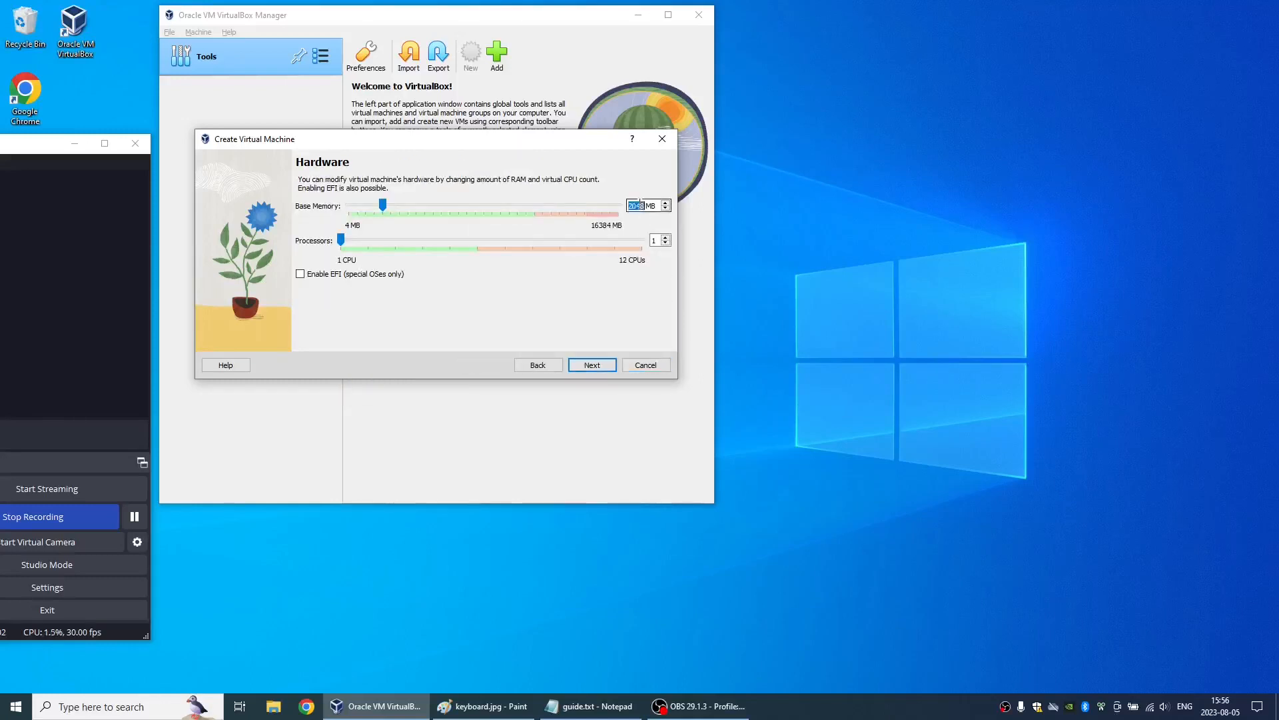
pyautogui.write('4096')
pyautogui.press('Tab')
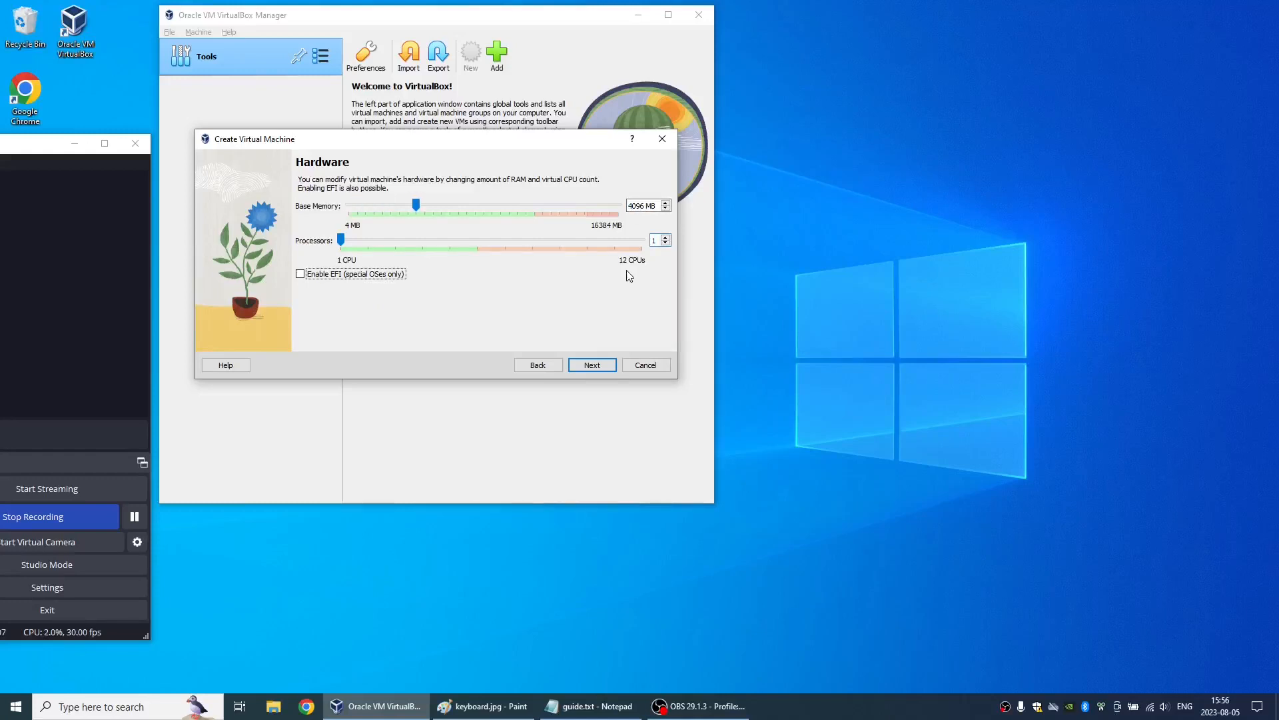
pyautogui.click(591, 364)
# - Set the new virtual hard disk's size to 50 GB and finish creating the virtual machine
pyautogui.click(629, 222)
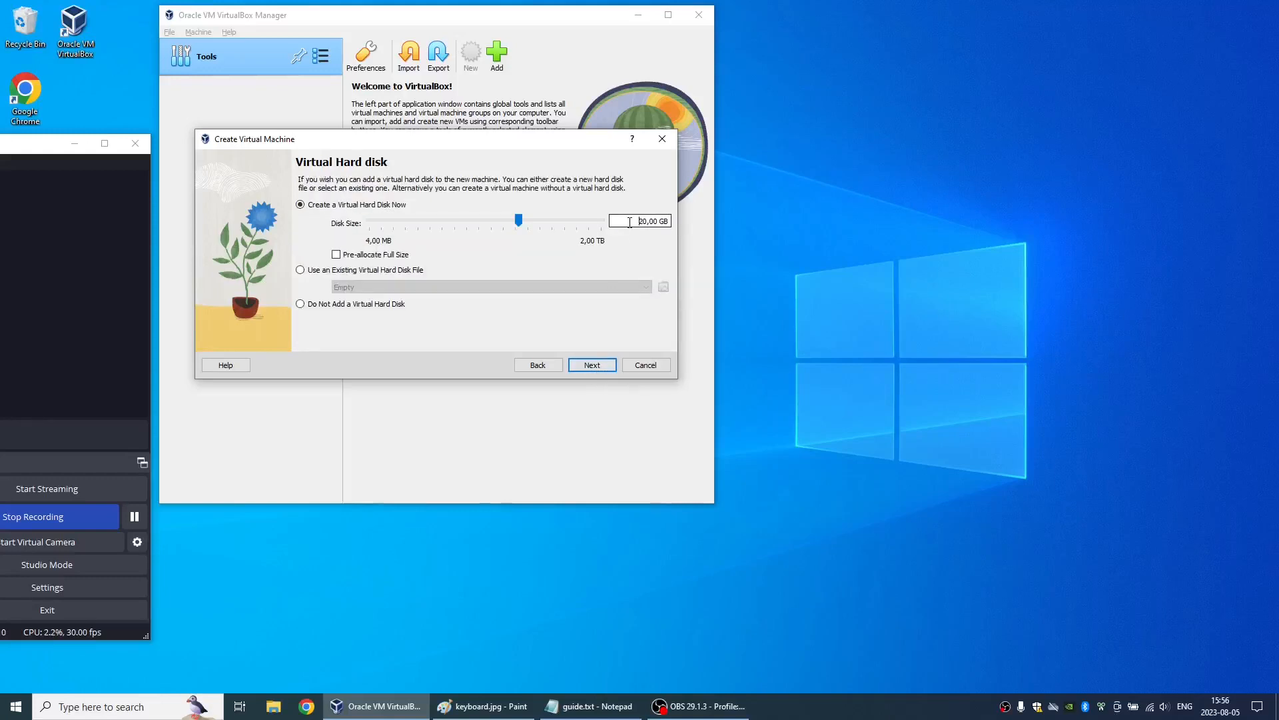
pyautogui.press('Delete')
pyautogui.write('5')
pyautogui.press('Tab')
pyautogui.click(605, 368)
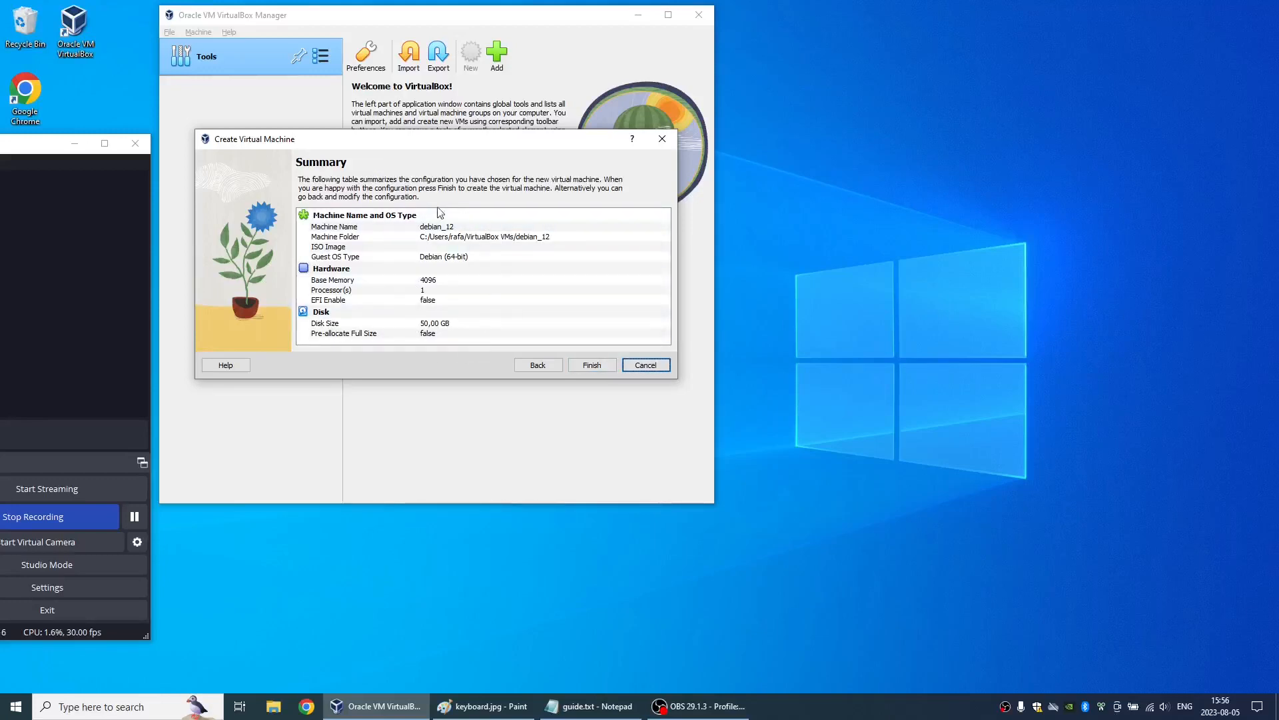
pyautogui.click(594, 364)
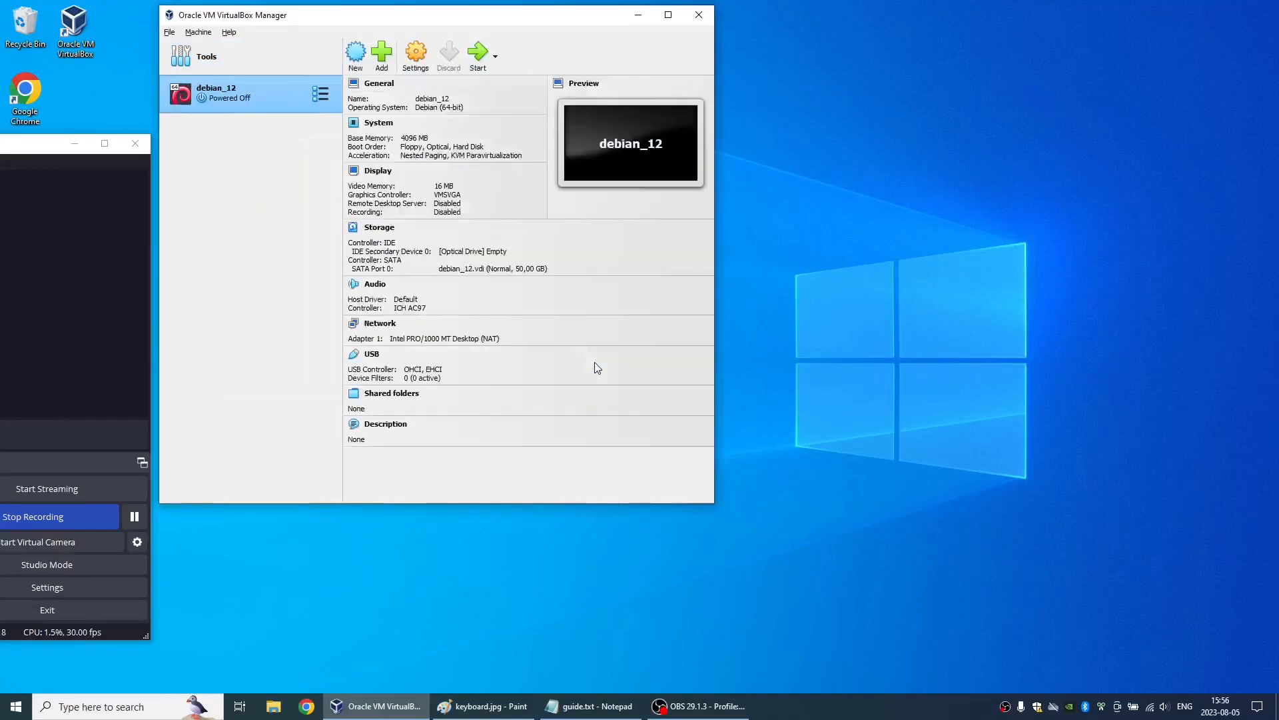
# - Open the advanced general settings of debian_12 and examine the Shared Clipboard and Drag'n'Drop options without changing them
pyautogui.click(416, 56)
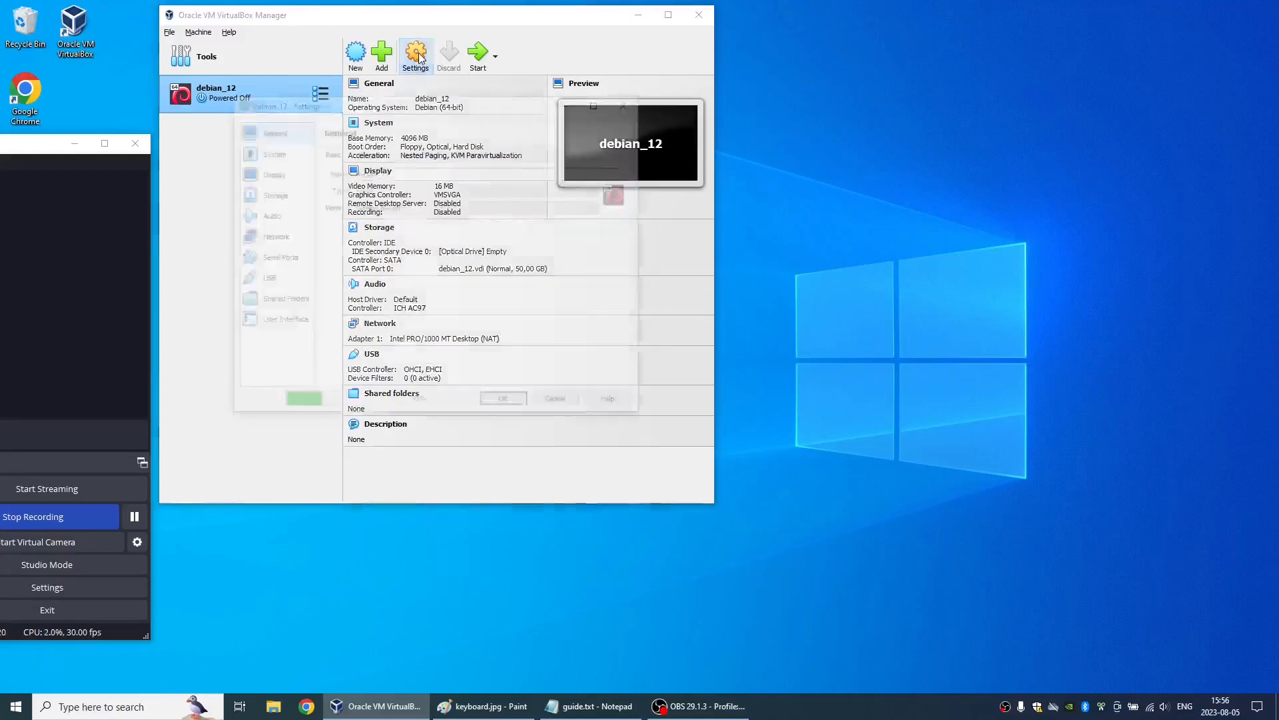
pyautogui.click(370, 153)
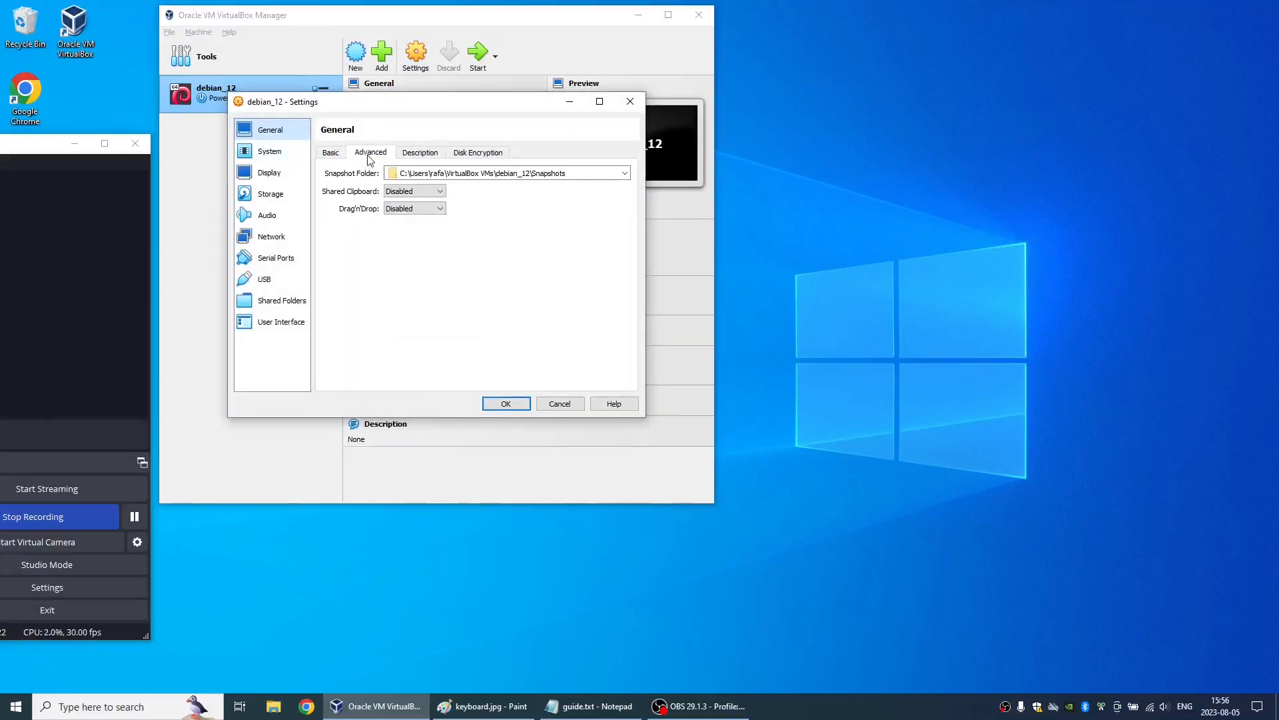
pyautogui.click(421, 190)
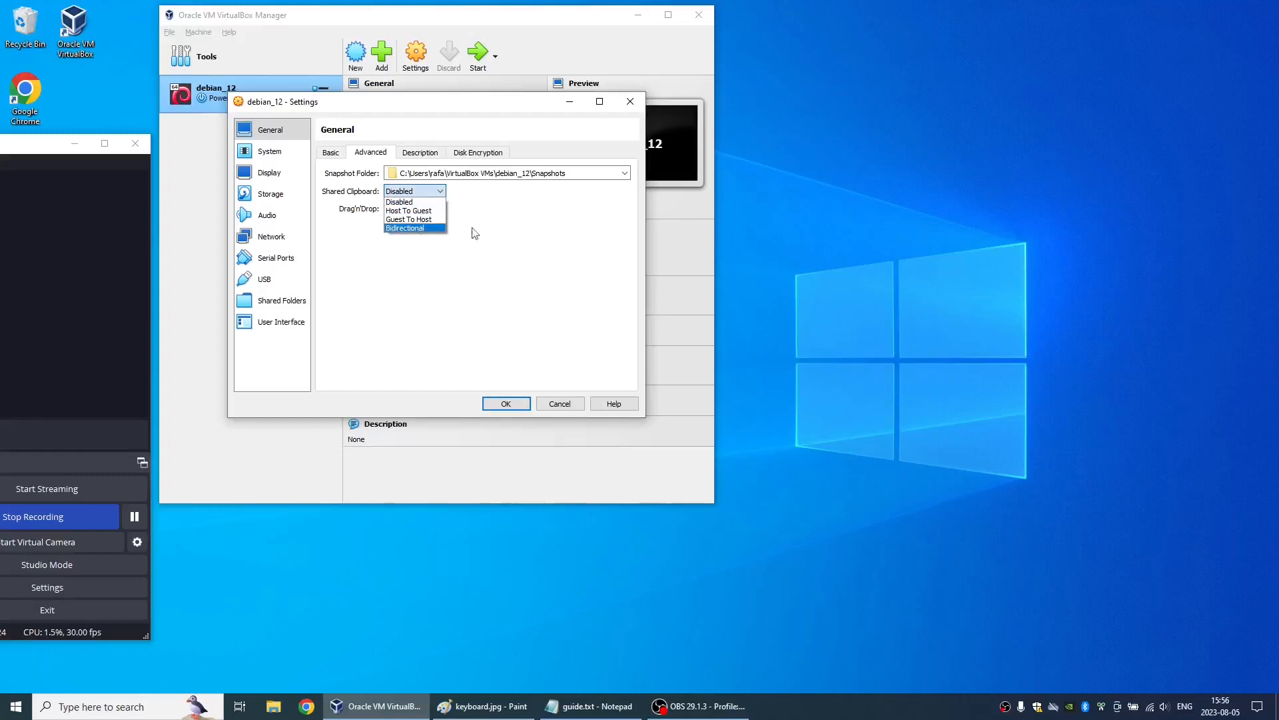
pyautogui.click(474, 232)
pyautogui.click(437, 209)
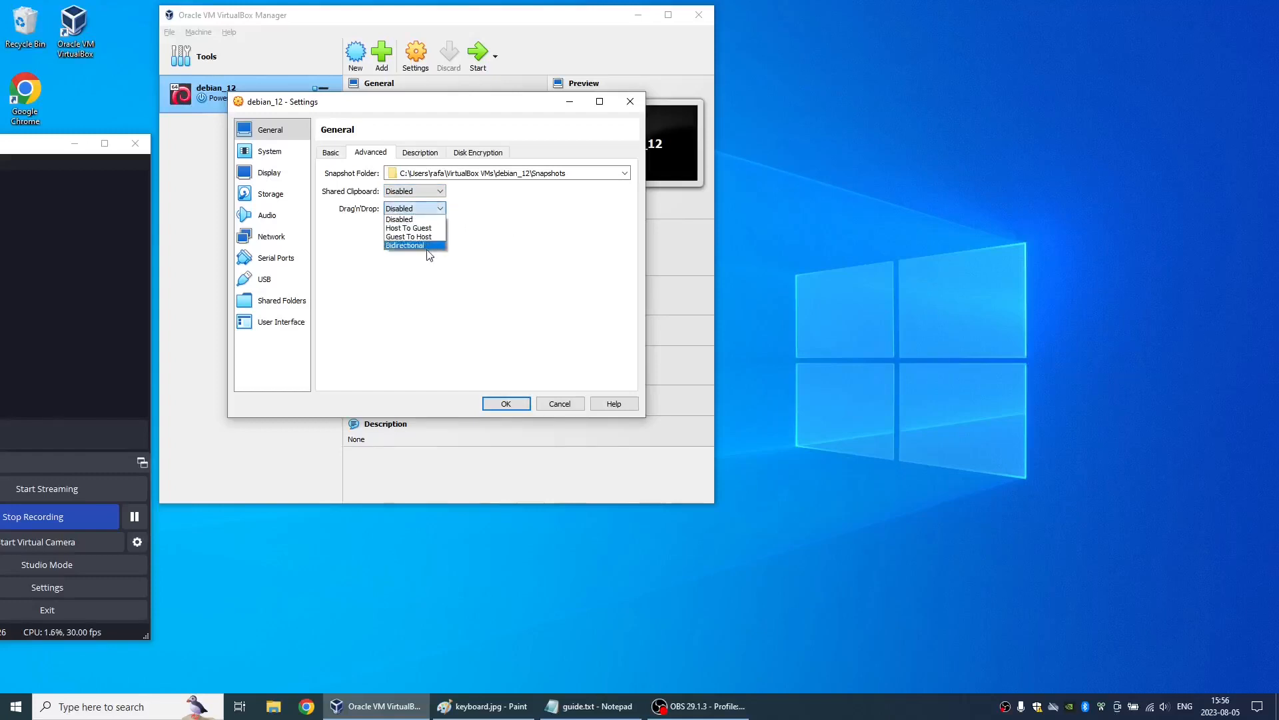
pyautogui.click(513, 237)
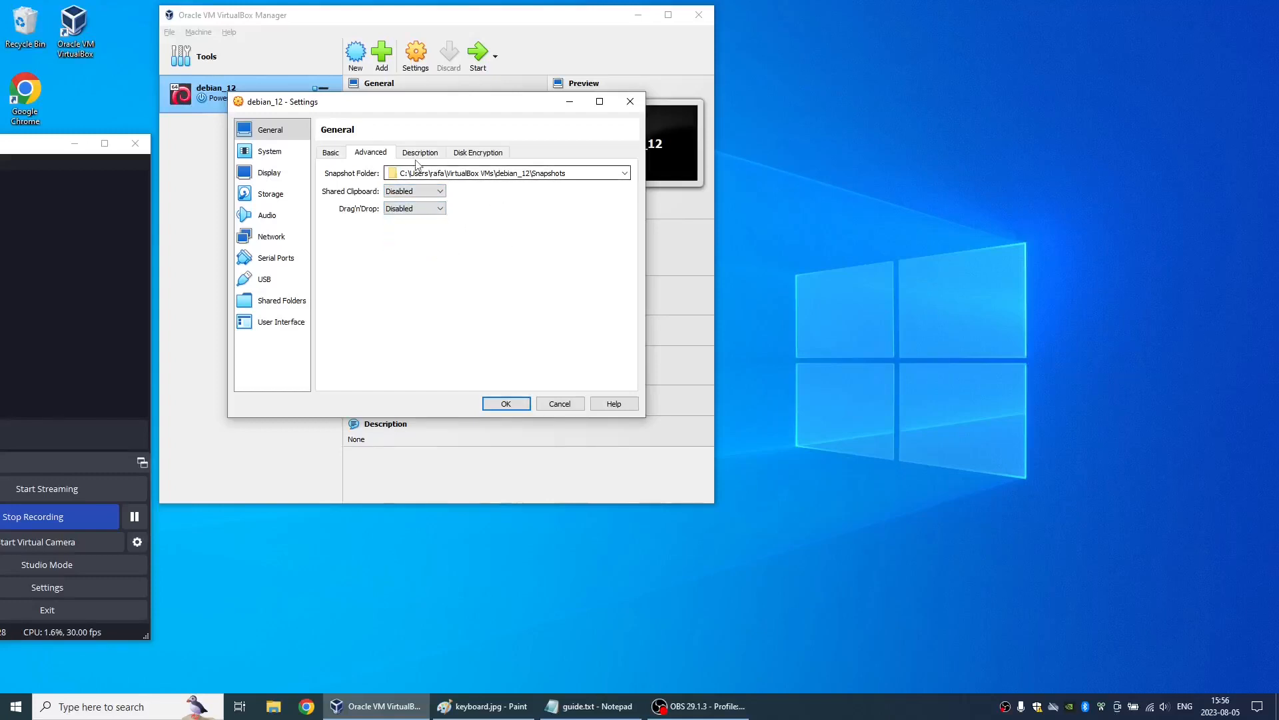
# - Insert debian-12.1.0-amd64-netinst.iso from the Downloads folder into debian_12's empty IDE optical drive
pyautogui.click(290, 155)
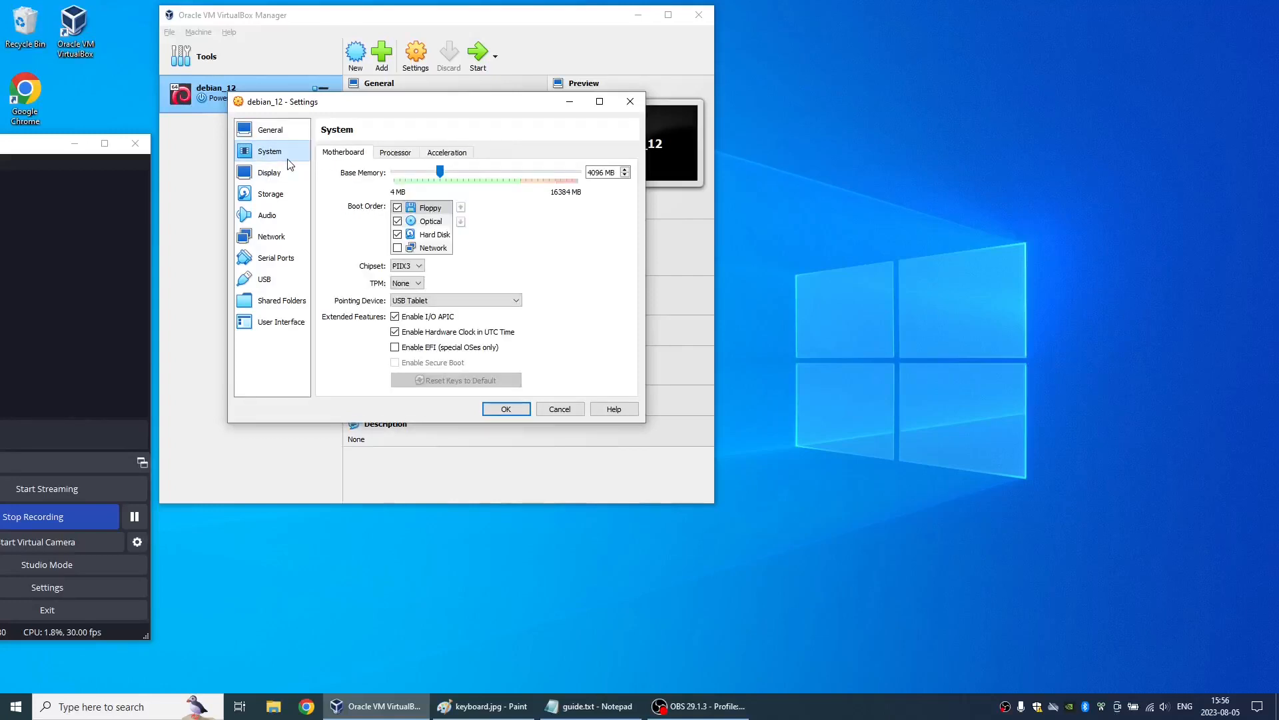
pyautogui.press('Down')
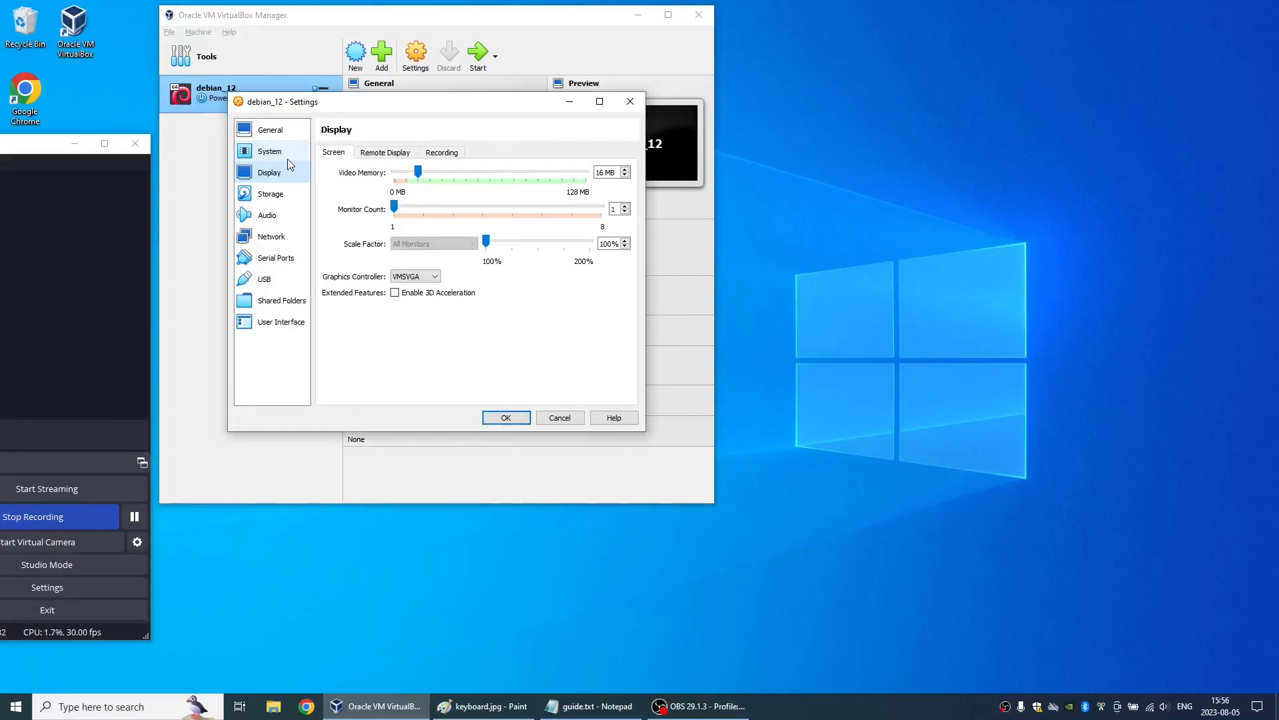
pyautogui.press('Down')
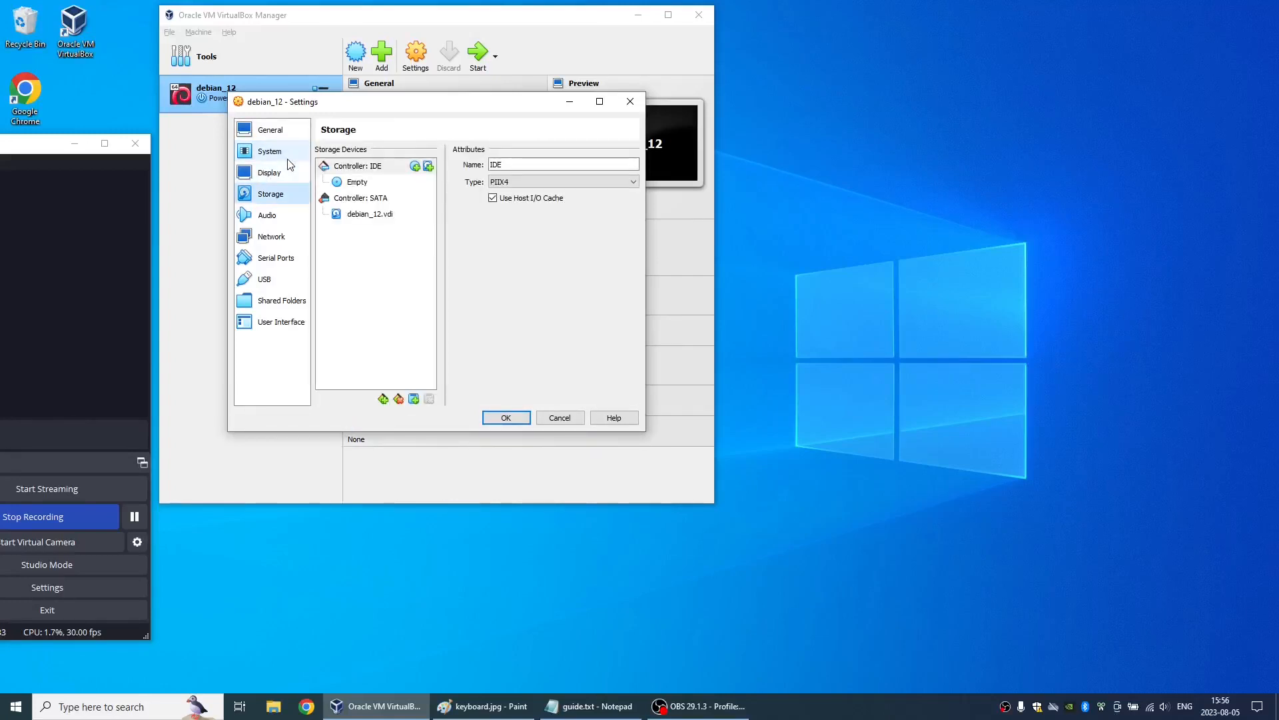
pyautogui.click(375, 181)
pyautogui.click(659, 165)
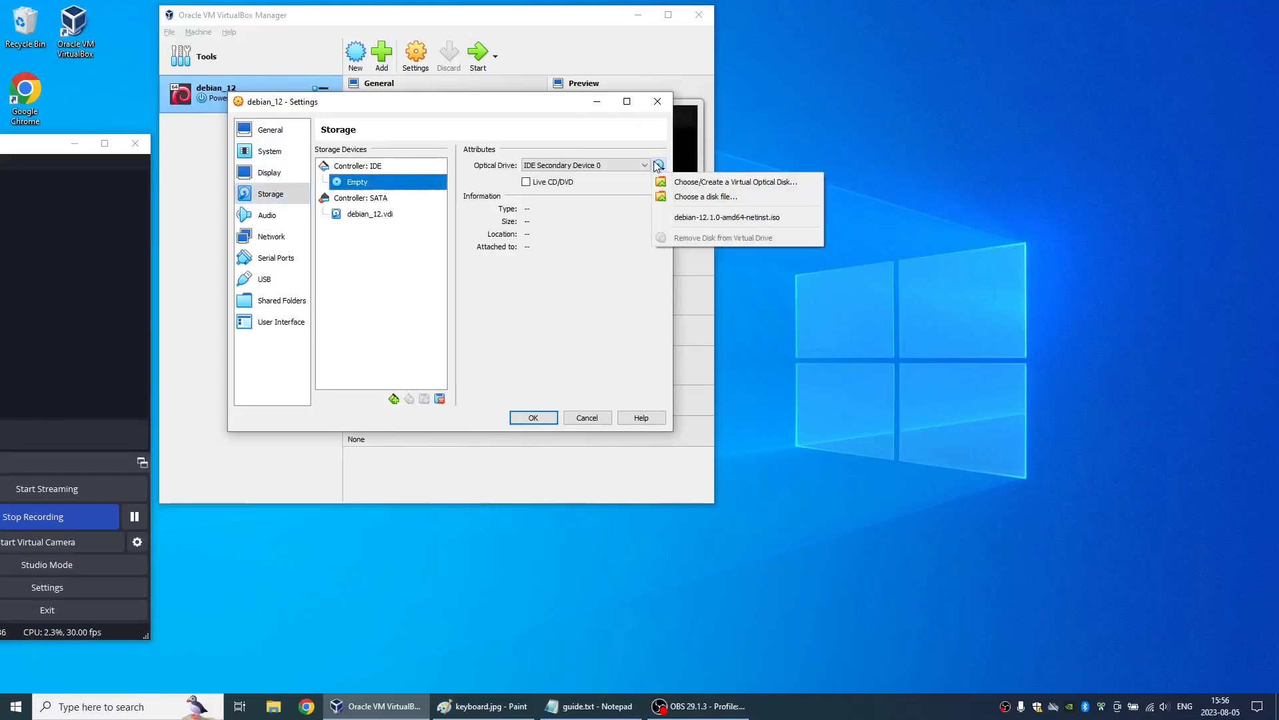
pyautogui.click(682, 194)
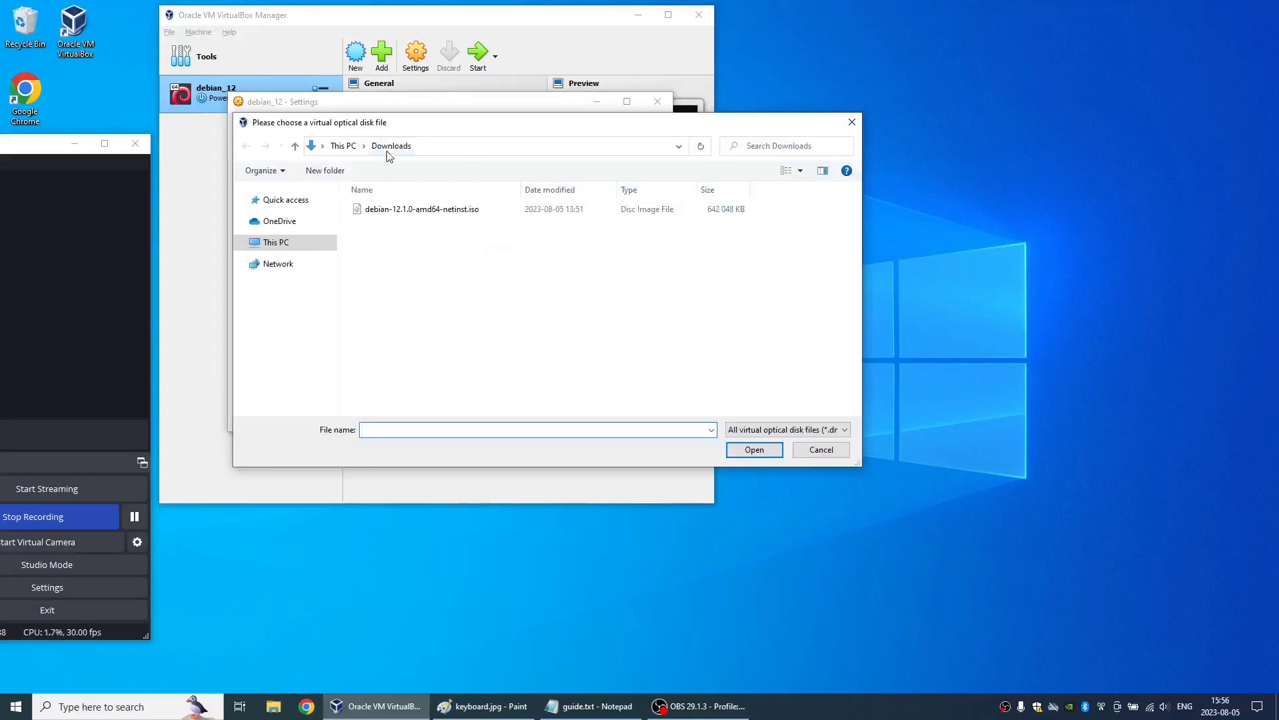
pyautogui.doubleClick(393, 209)
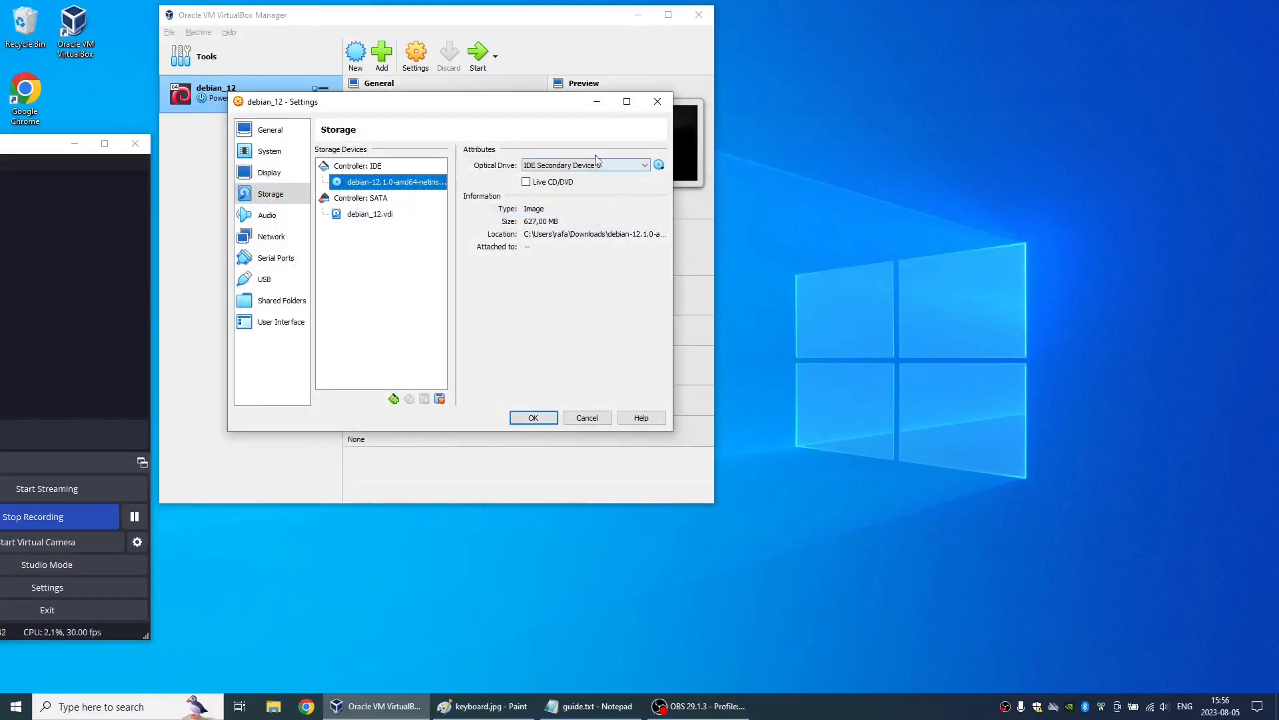
# - Review the remaining debian_12 settings from audio through shared folders and user interface without changing them, and save the machine's settings
pyautogui.click(267, 214)
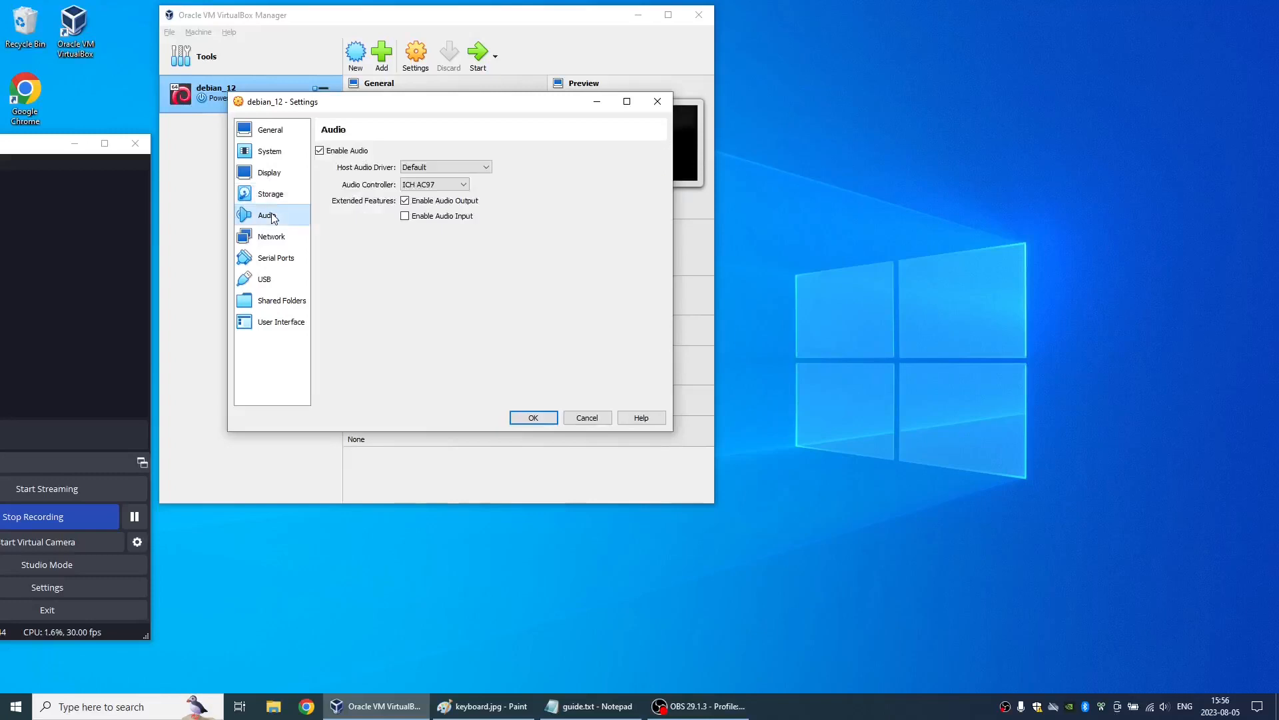
pyautogui.press('Down')
pyautogui.press('Down')
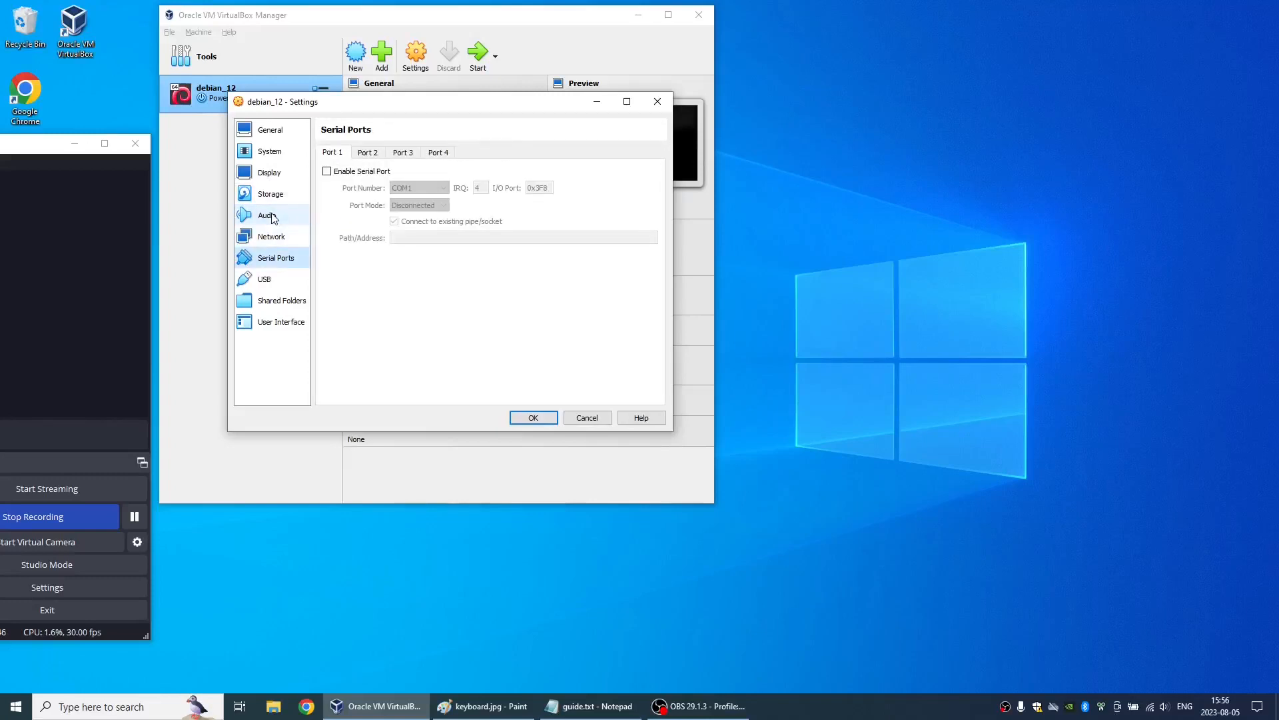
pyautogui.press('Down')
pyautogui.press('Down')
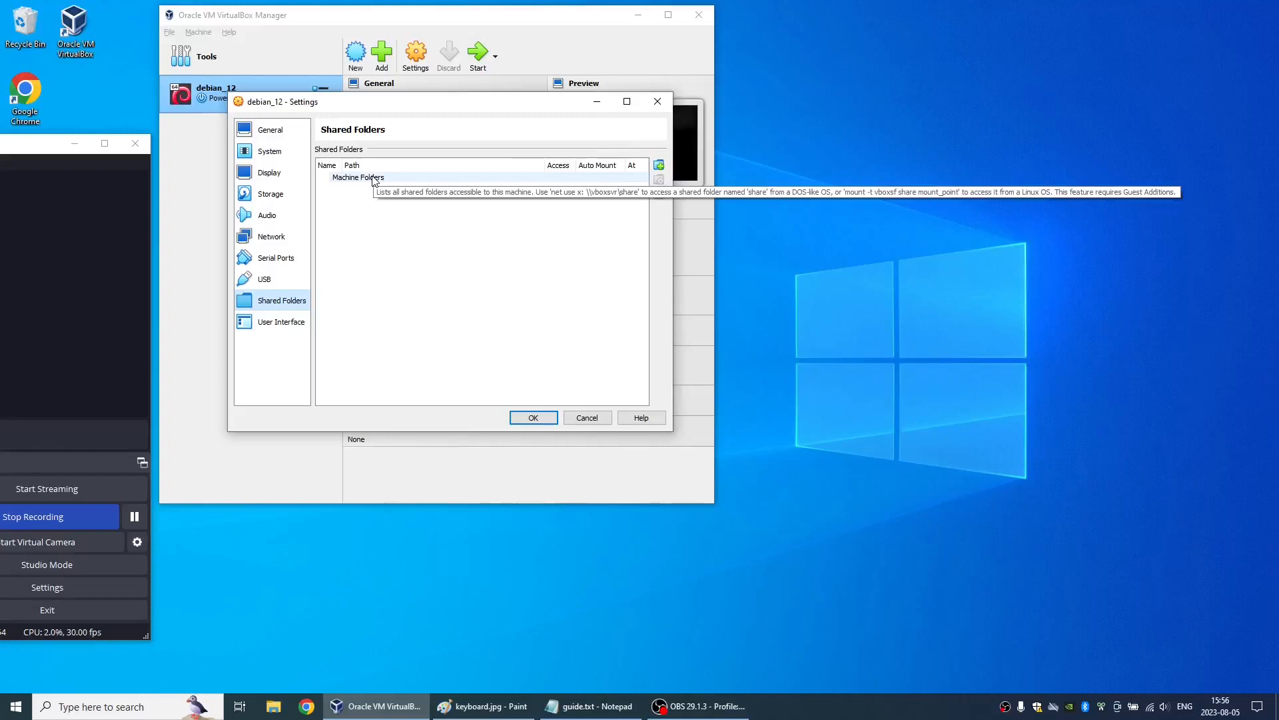
pyautogui.click(272, 327)
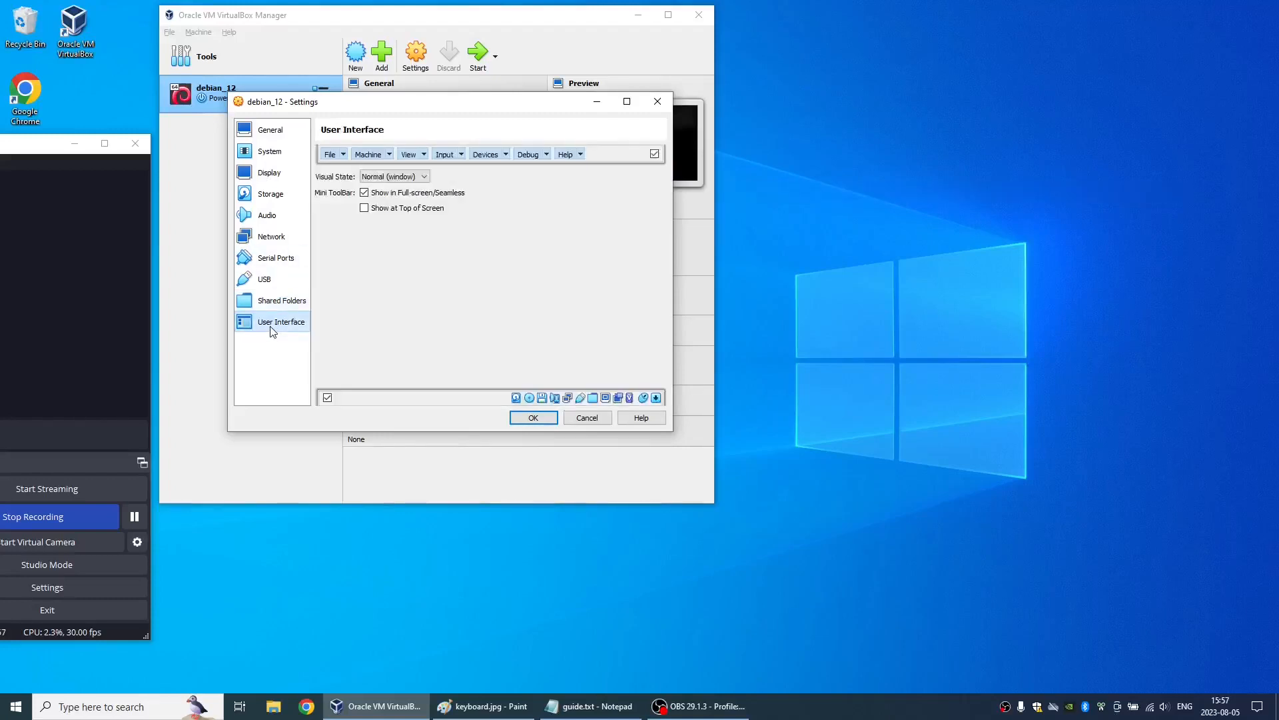
pyautogui.click(533, 418)
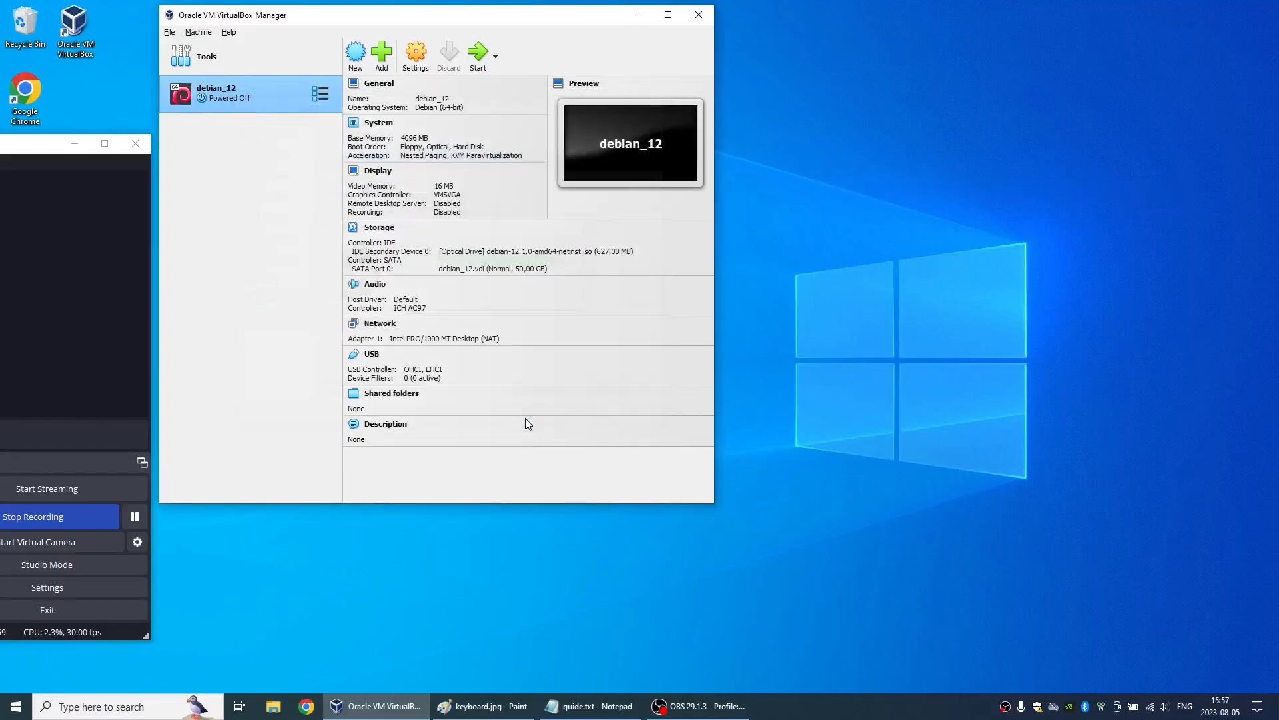
# - Start debian_12, place its window beside the manager, allow input capture without repeating the notice, and launch the Graphical install
pyautogui.click(475, 52)
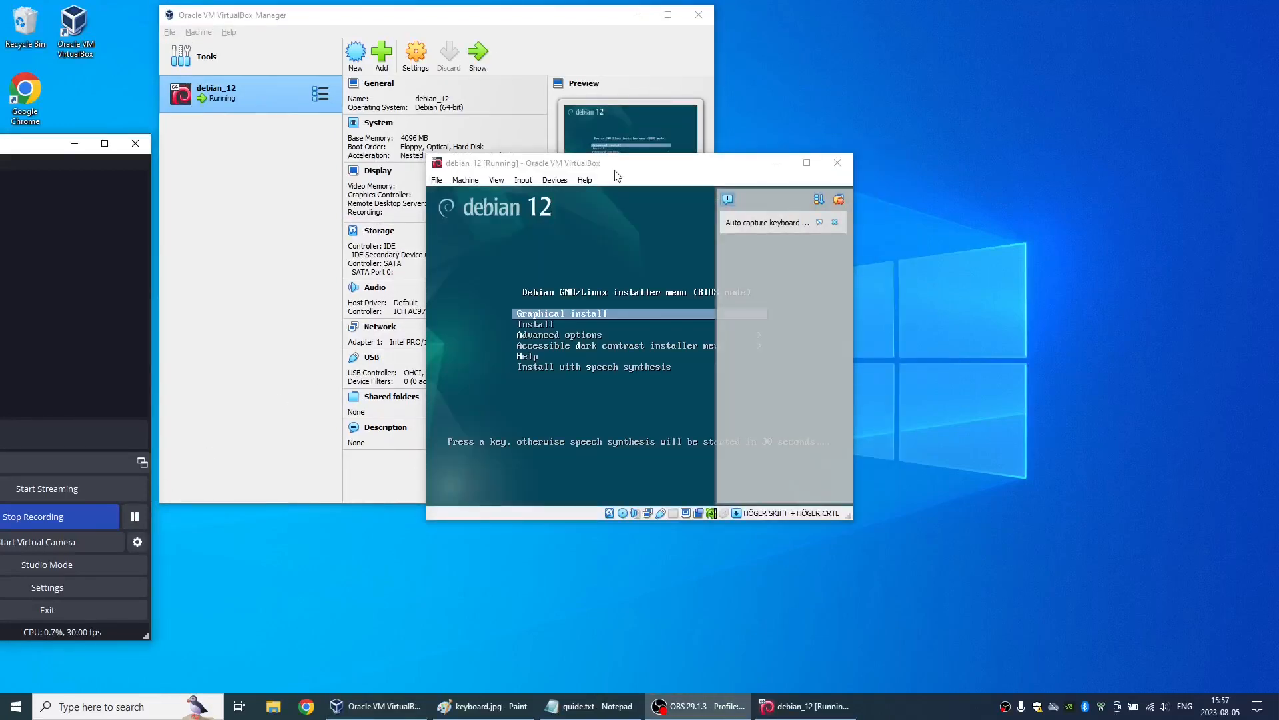
pyautogui.moveTo(605, 165); pyautogui.dragTo(903, 20)
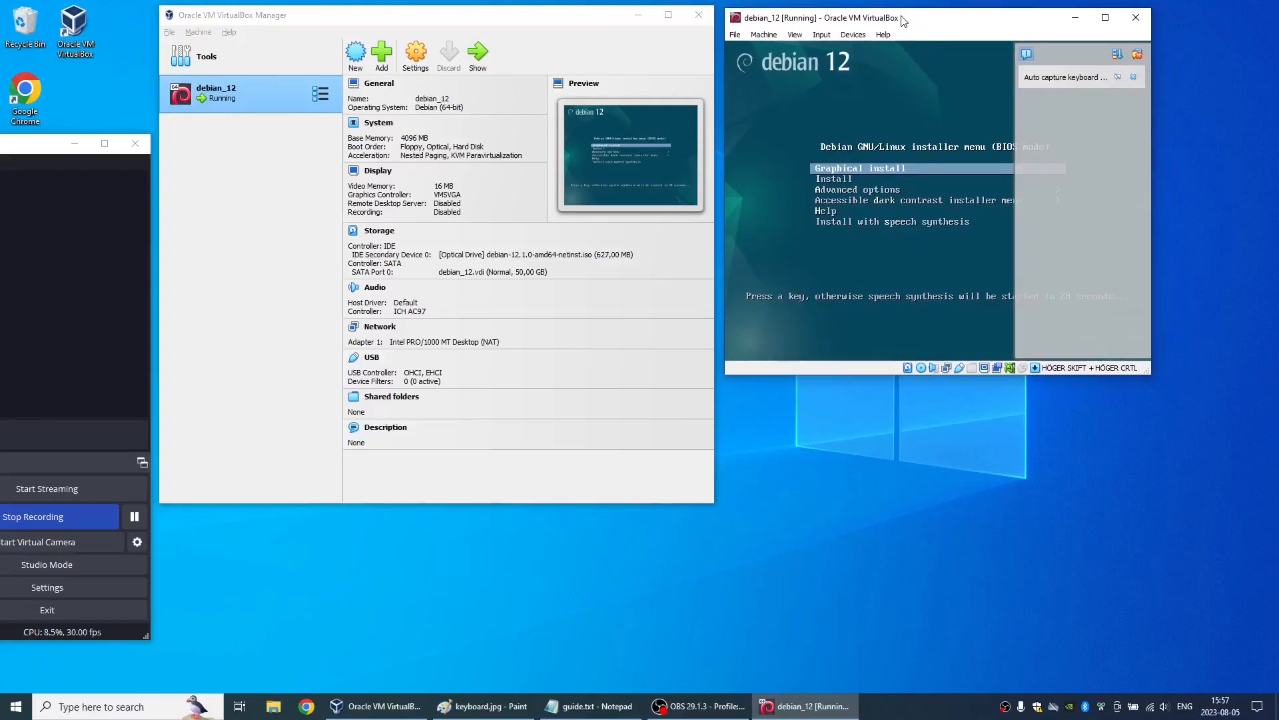
pyautogui.click(1138, 54)
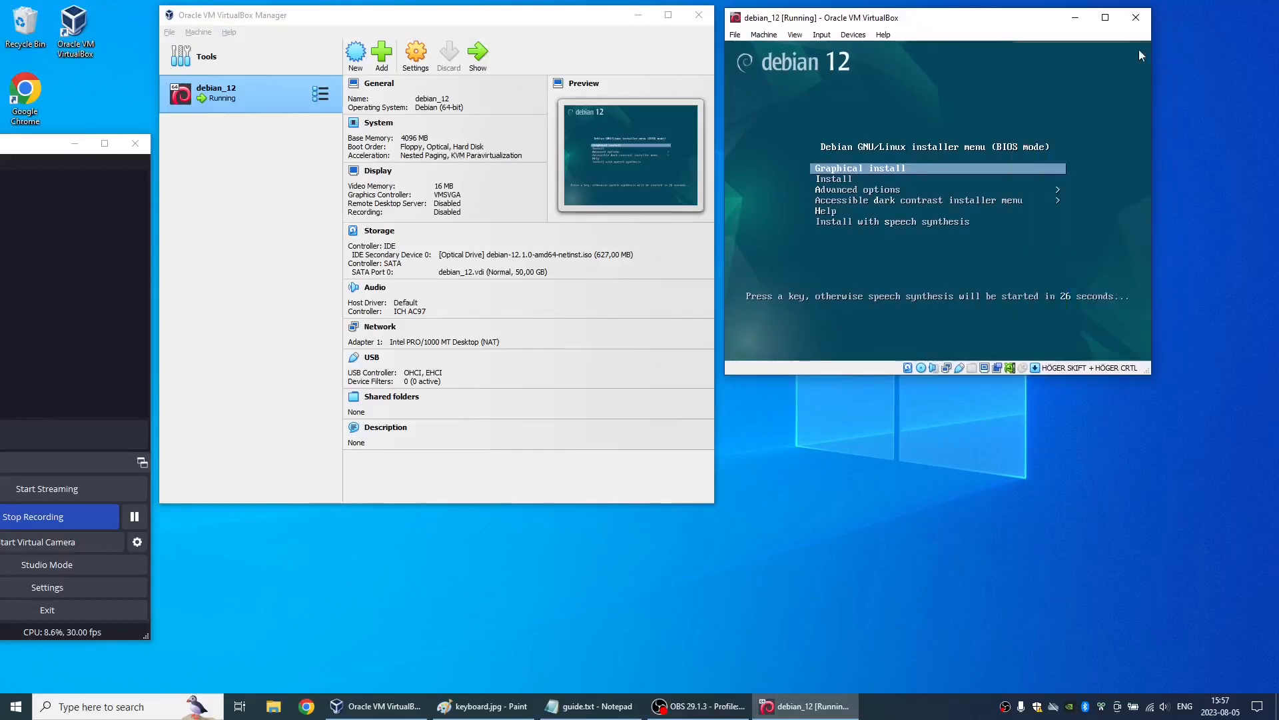
pyautogui.click(913, 124)
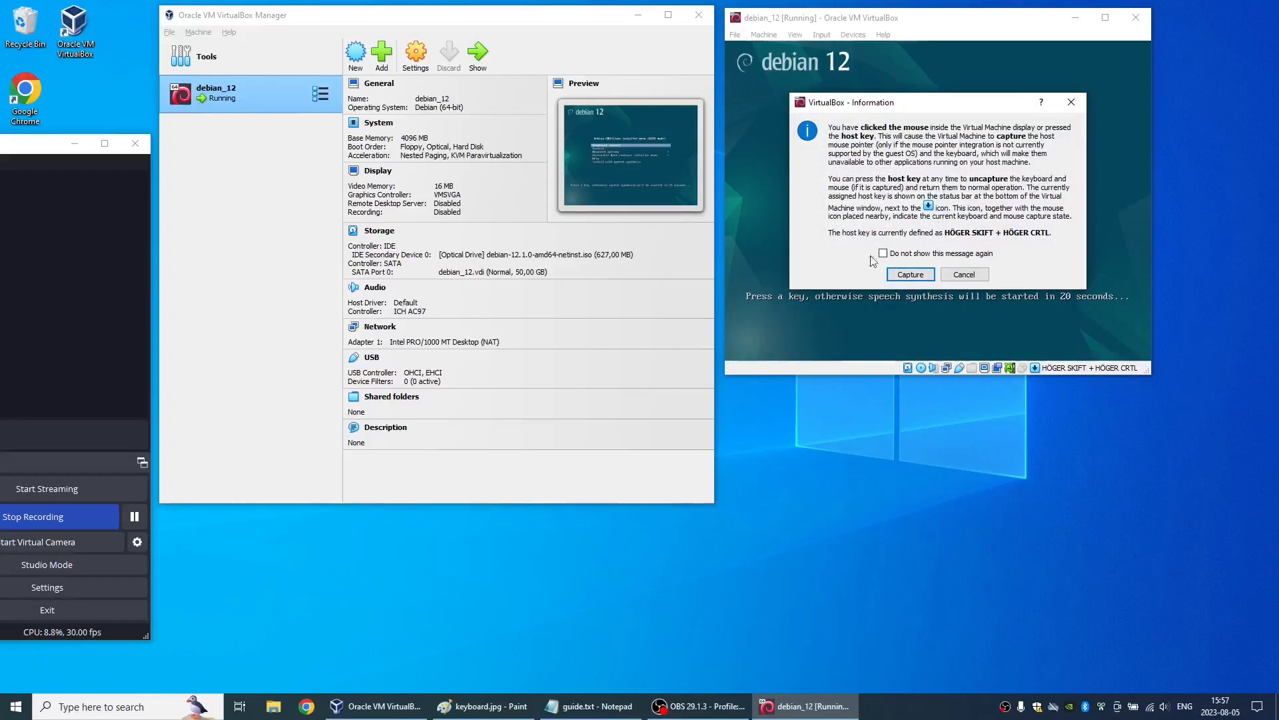
pyautogui.click(910, 273)
pyautogui.press('Return')
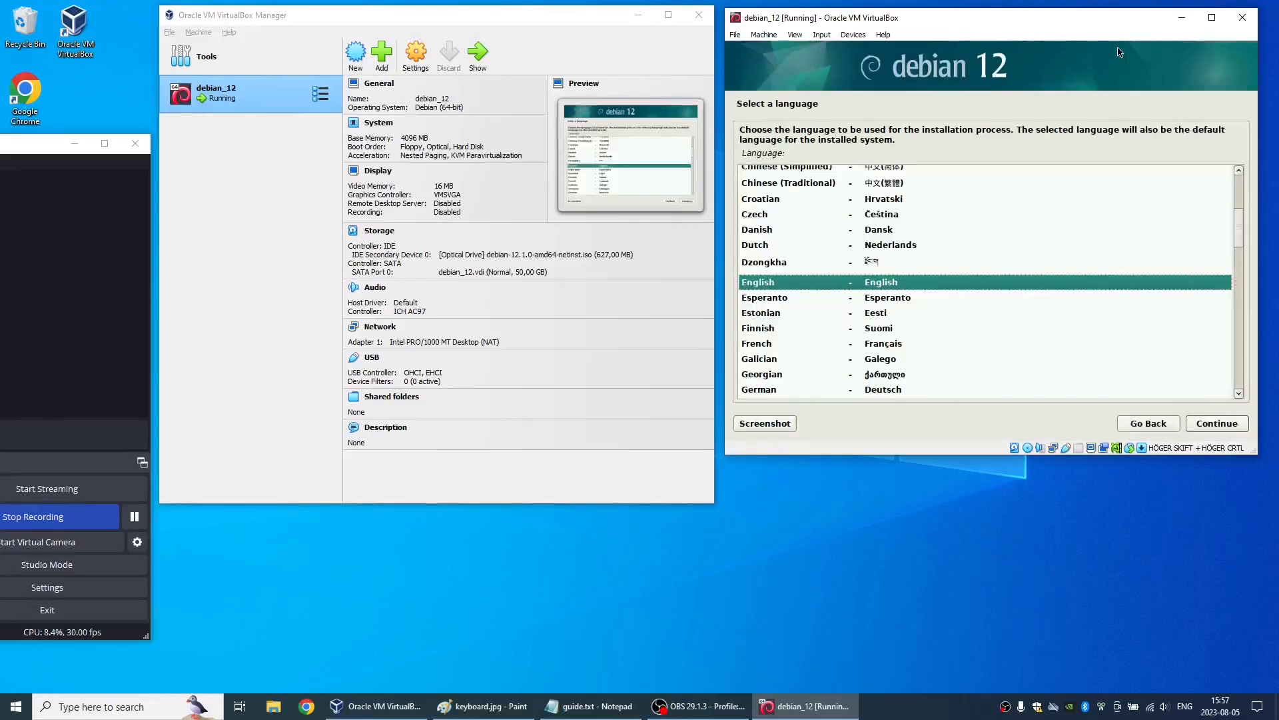
# - Choose English as the installation language and set the location to Sweden in Europe
pyautogui.doubleClick(796, 281)
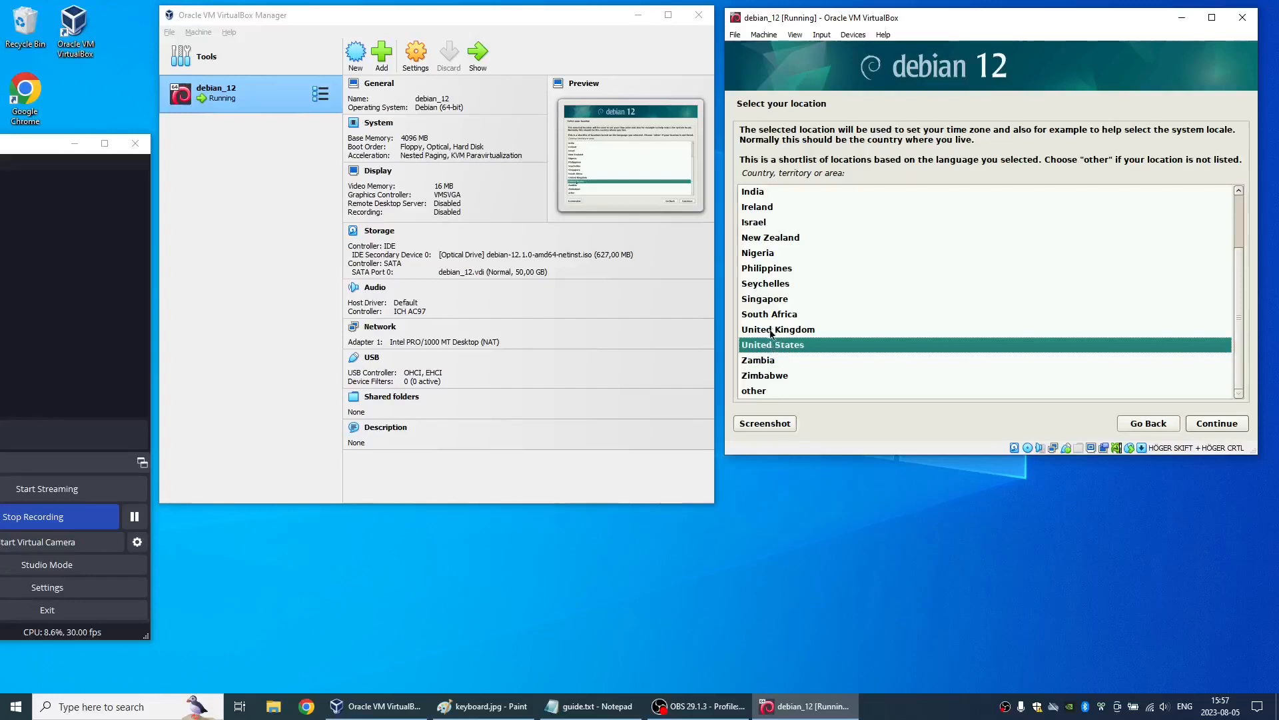
pyautogui.doubleClick(760, 391)
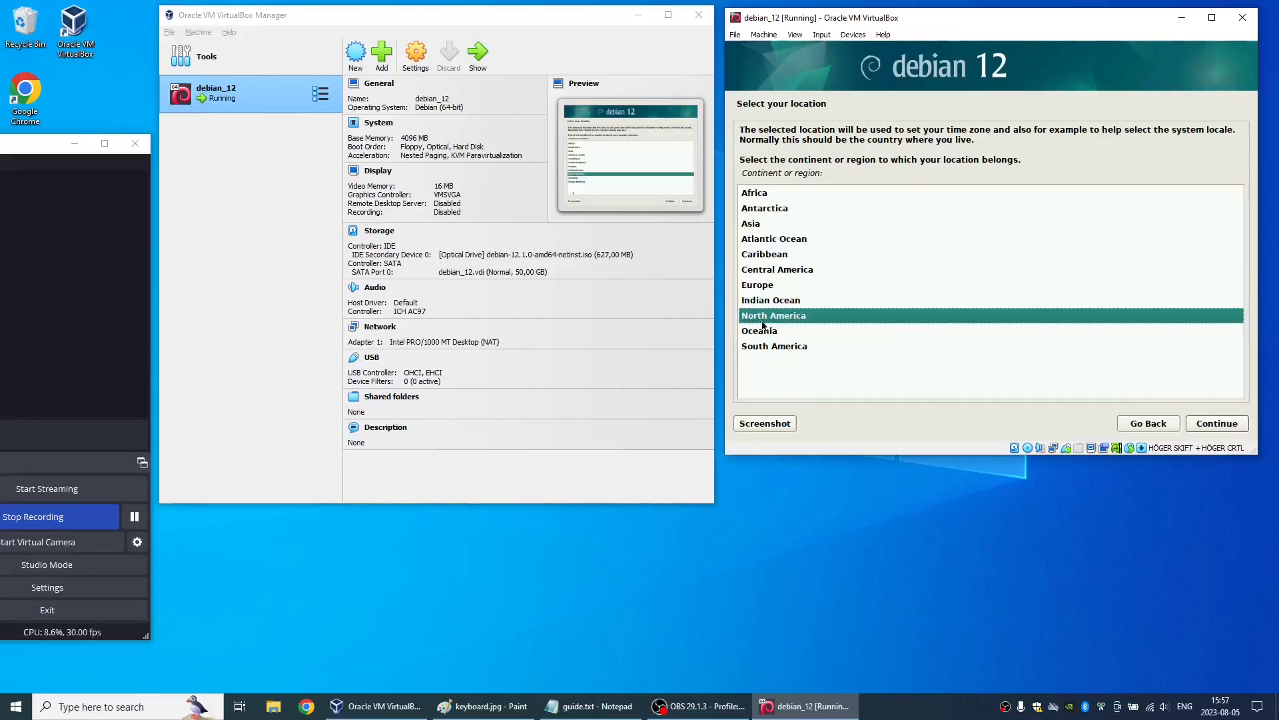
pyautogui.doubleClick(772, 287)
pyautogui.write('swe')
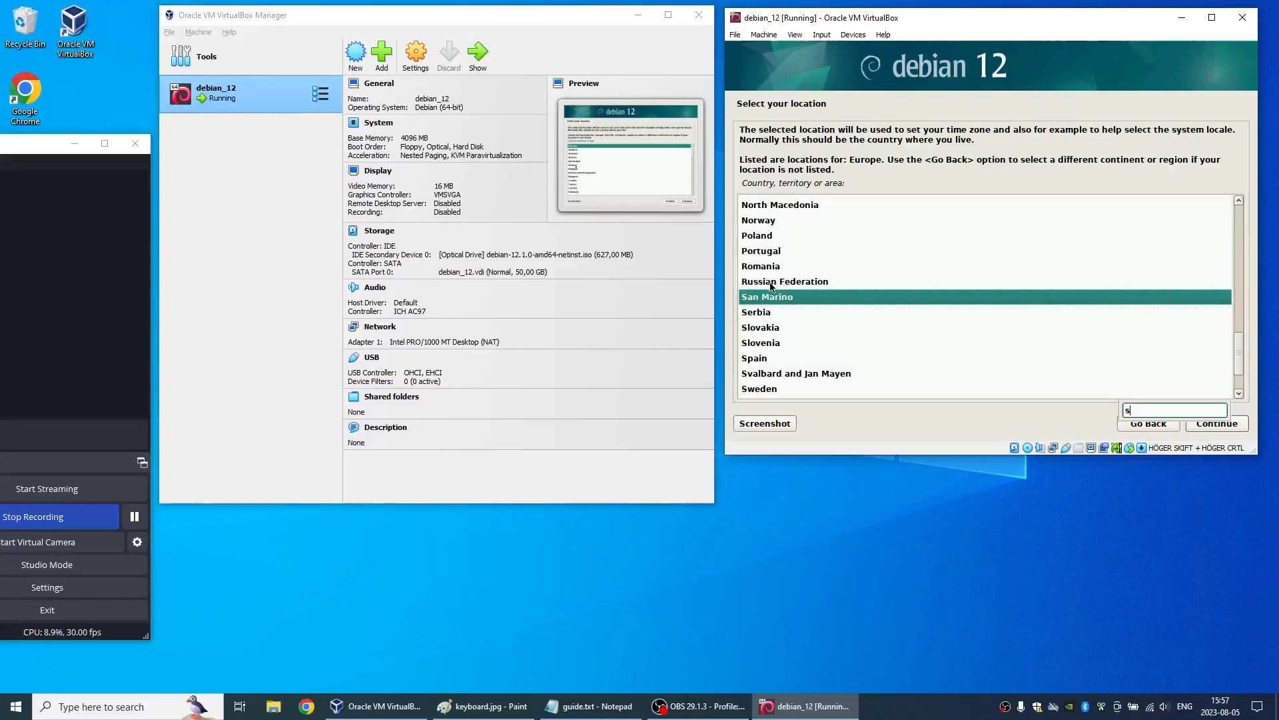
pyautogui.doubleClick(763, 331)
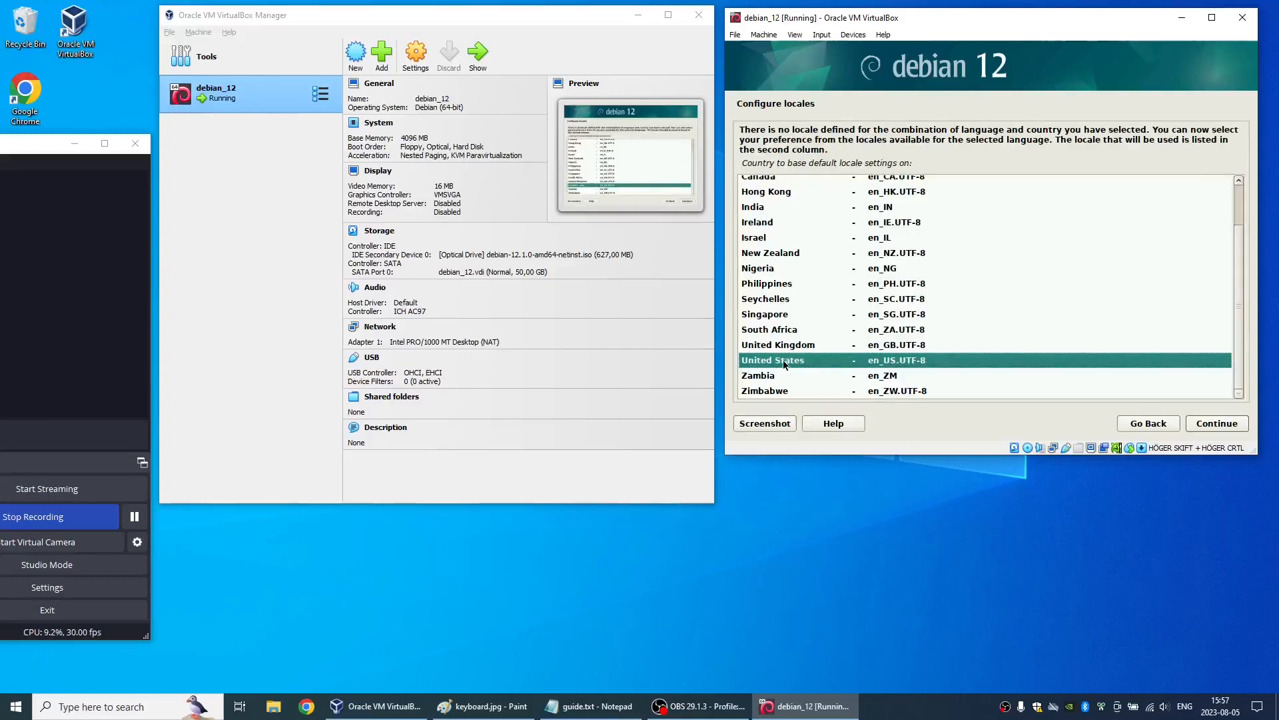
# - Base the default locale on United States (en_US.UTF-8) and choose the Swedish keymap
pyautogui.doubleClick(784, 362)
pyautogui.click(784, 365)
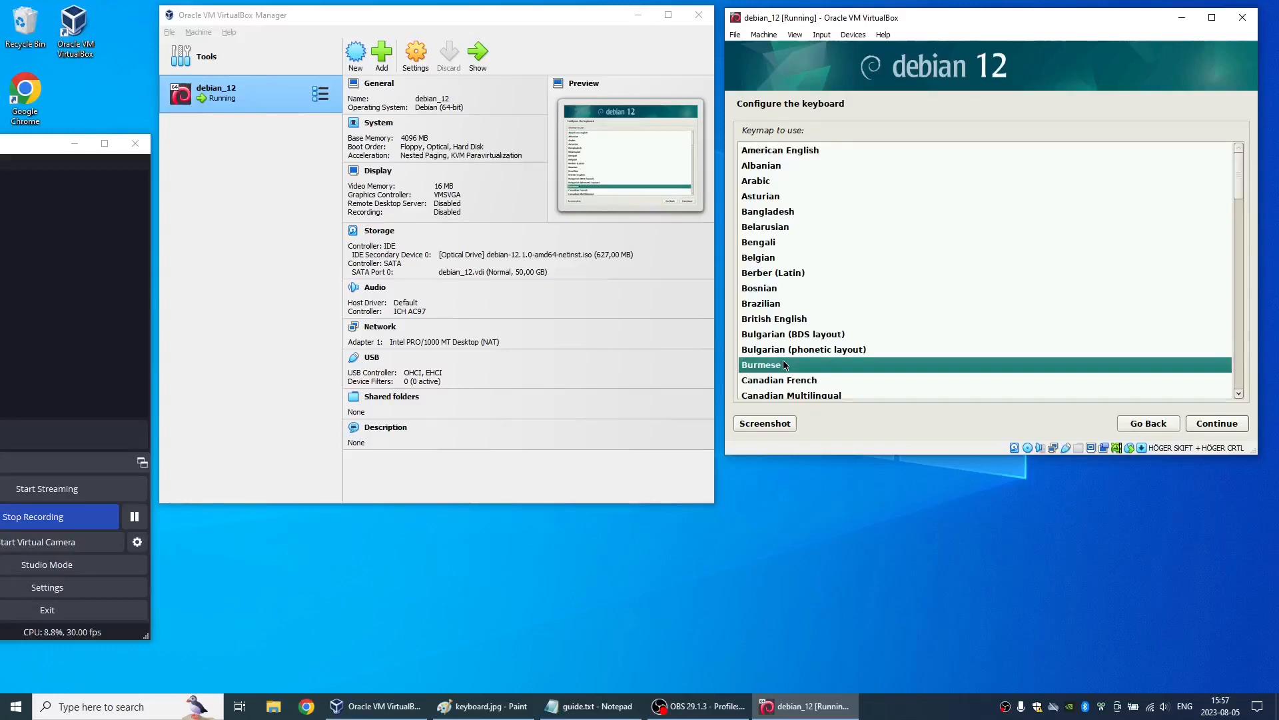
pyautogui.write('swe')
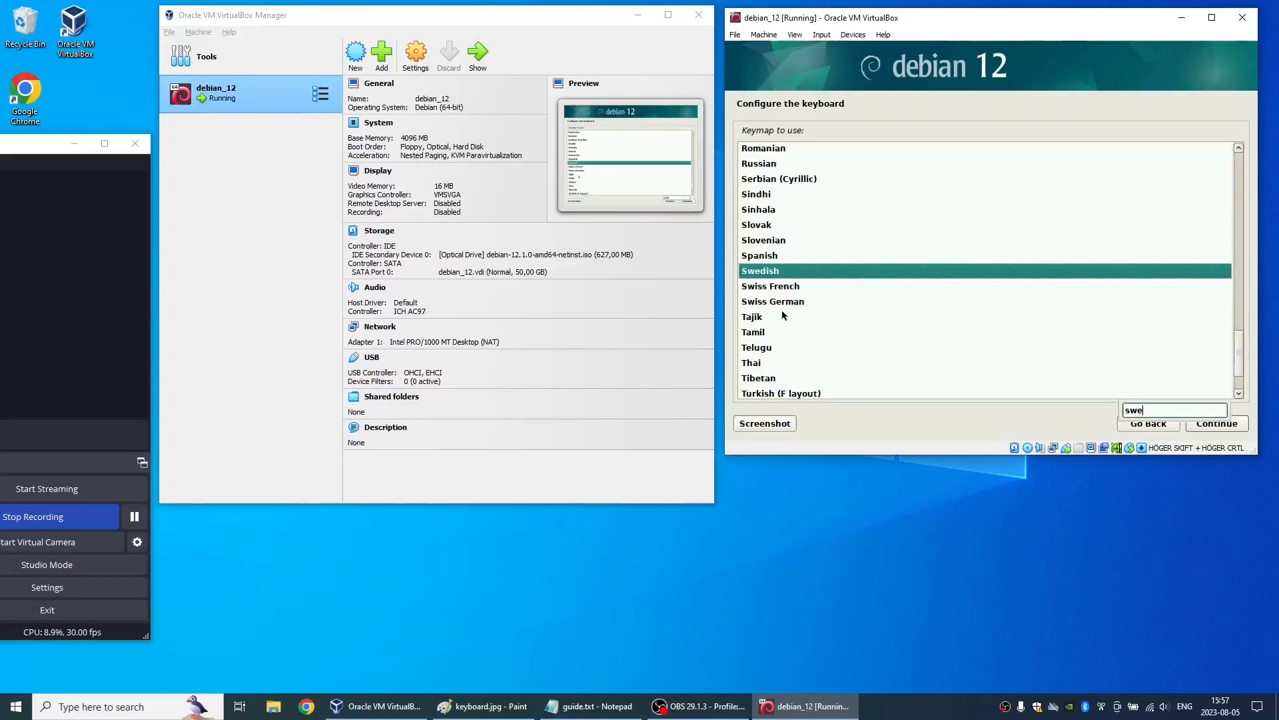
pyautogui.doubleClick(783, 275)
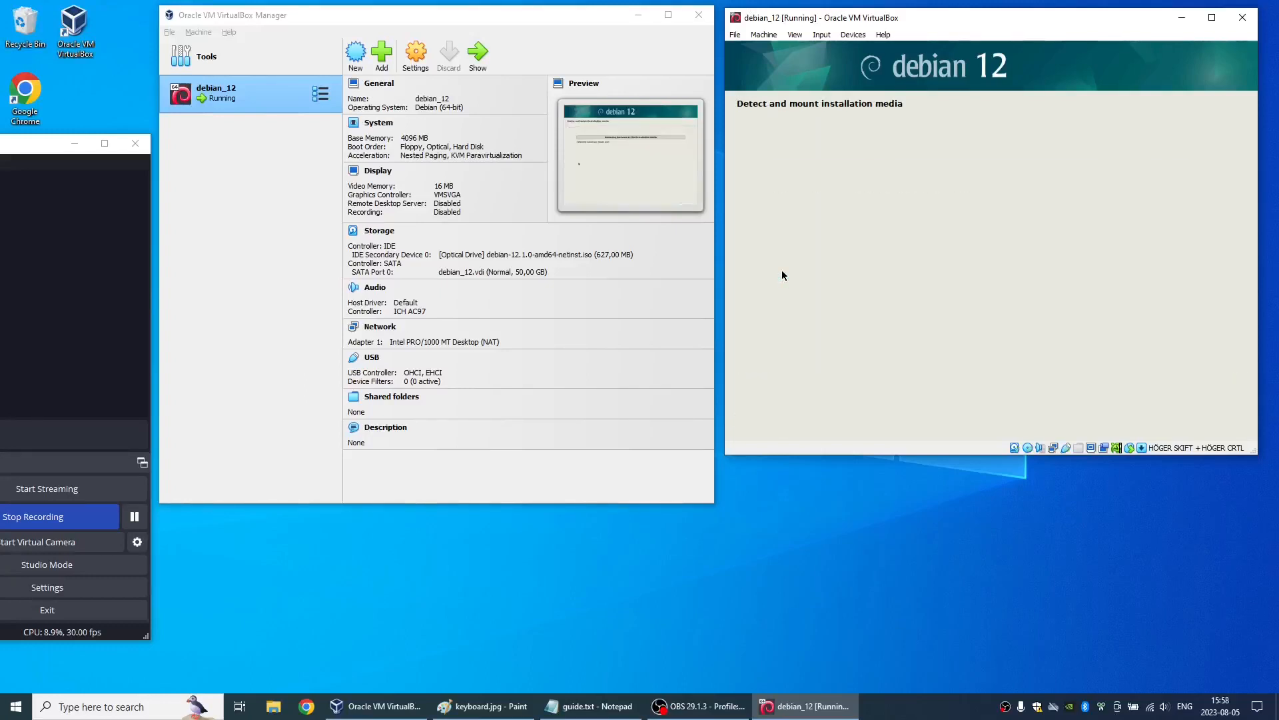
# - Set the system's hostname to femuxdebian and continue past the network setup with an empty domain name
pyautogui.click(132, 517)
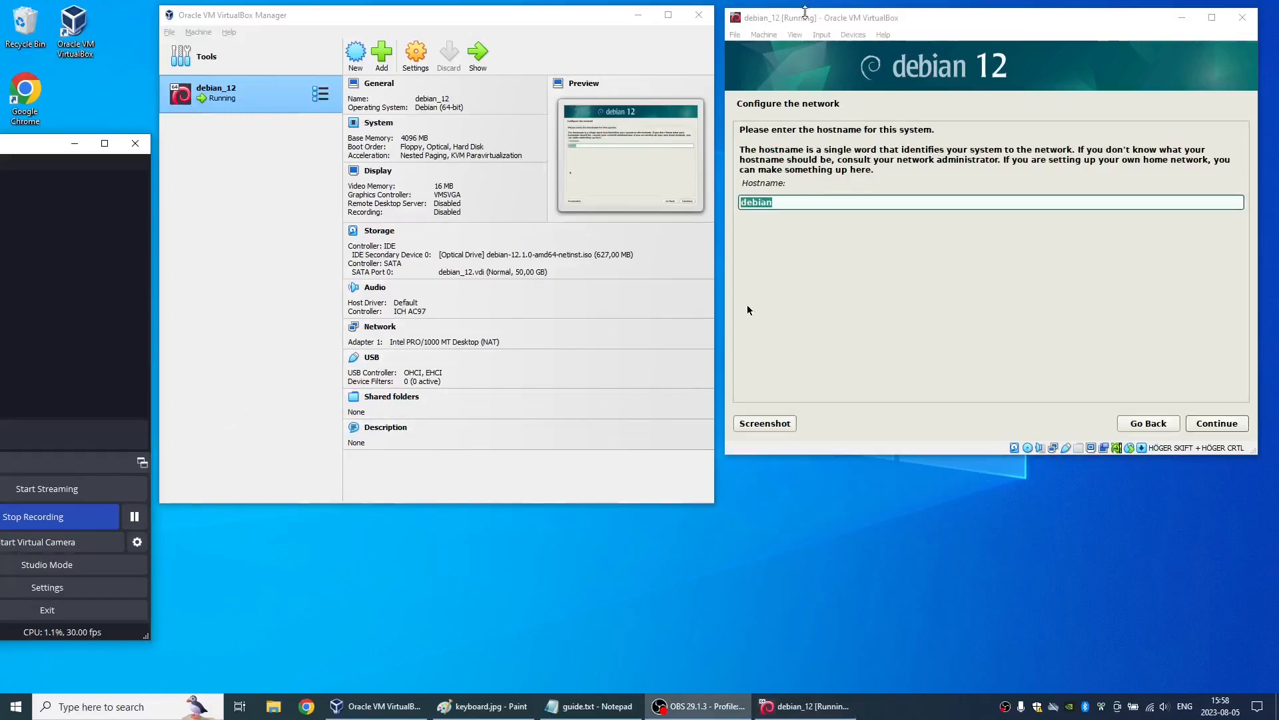
pyautogui.click(807, 20)
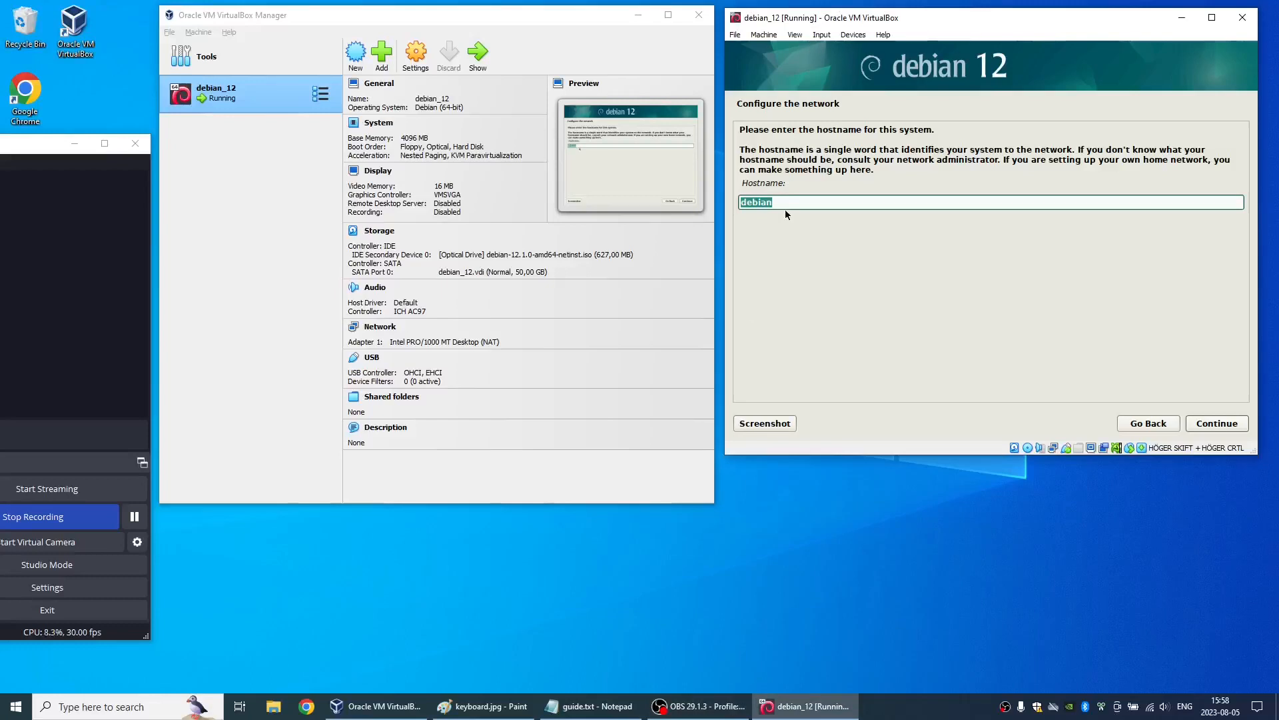
pyautogui.write('femuxdebian')
pyautogui.click(1203, 425)
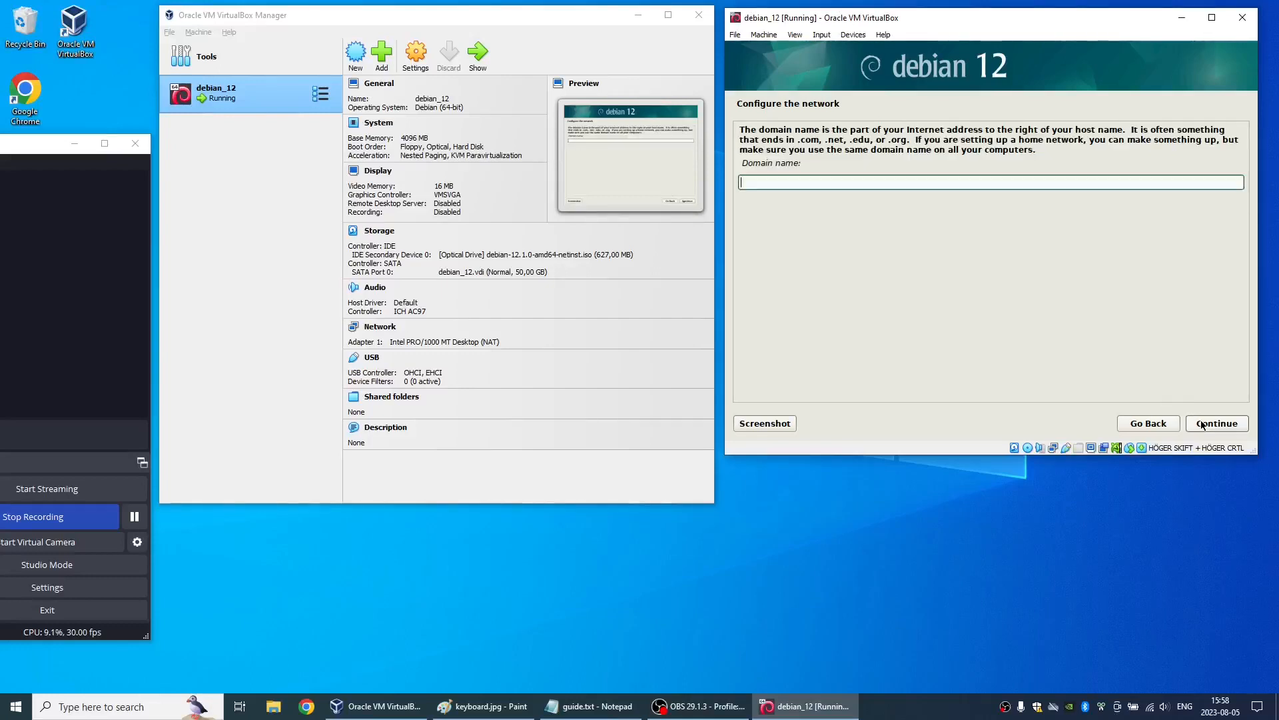
pyautogui.click(1204, 424)
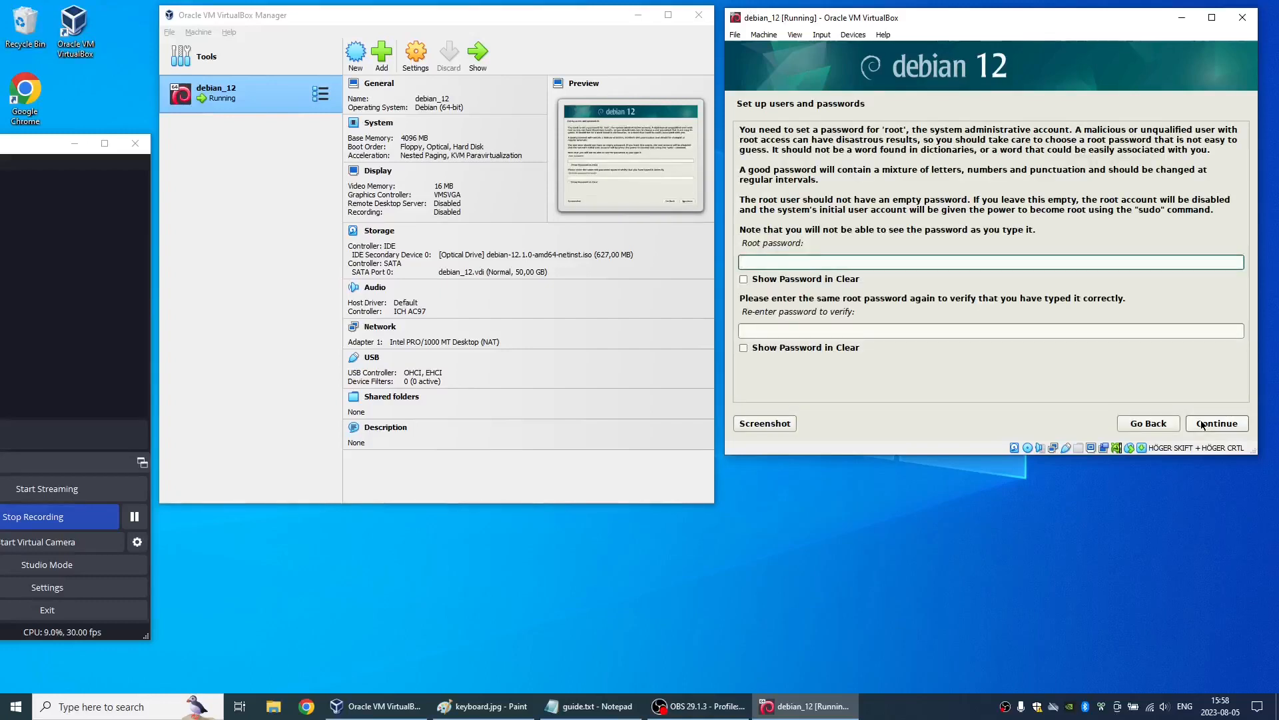
# - Enter the root password, repeat it for verification, and continue to the user account setup
pyautogui.write('•••••••••')
pyautogui.press('Tab')
pyautogui.write('•••••')
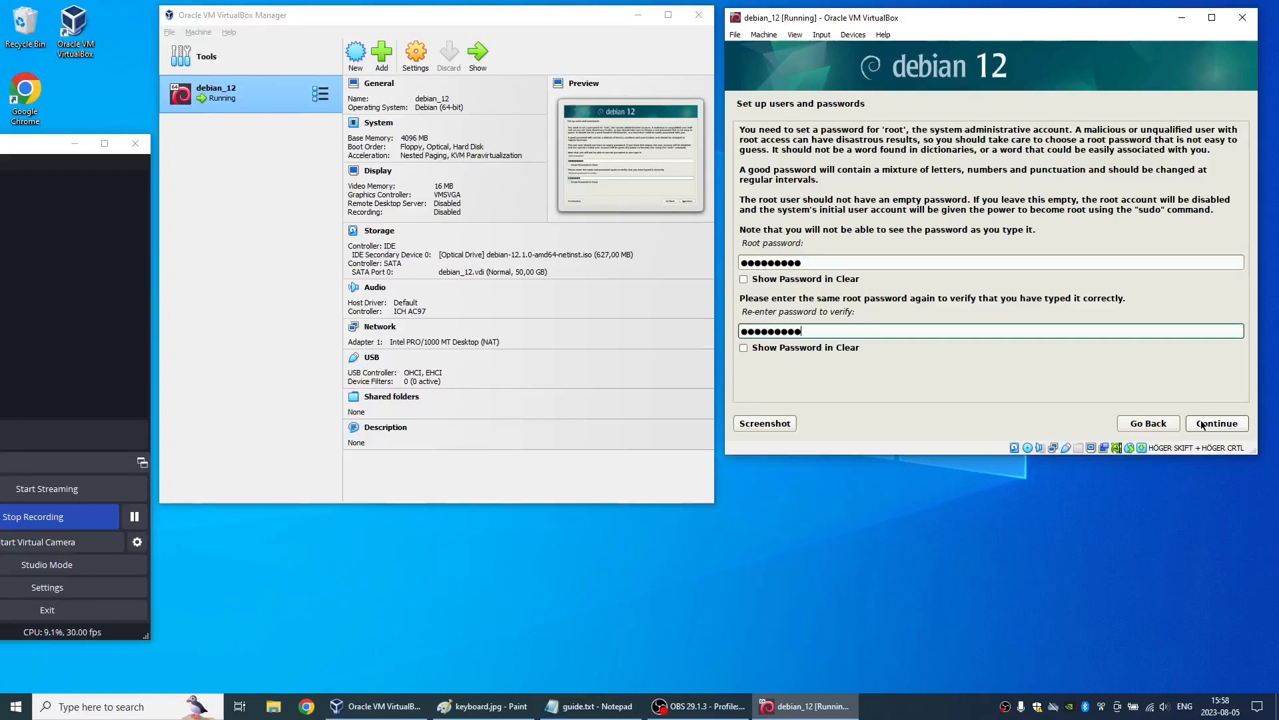
pyautogui.click(1203, 424)
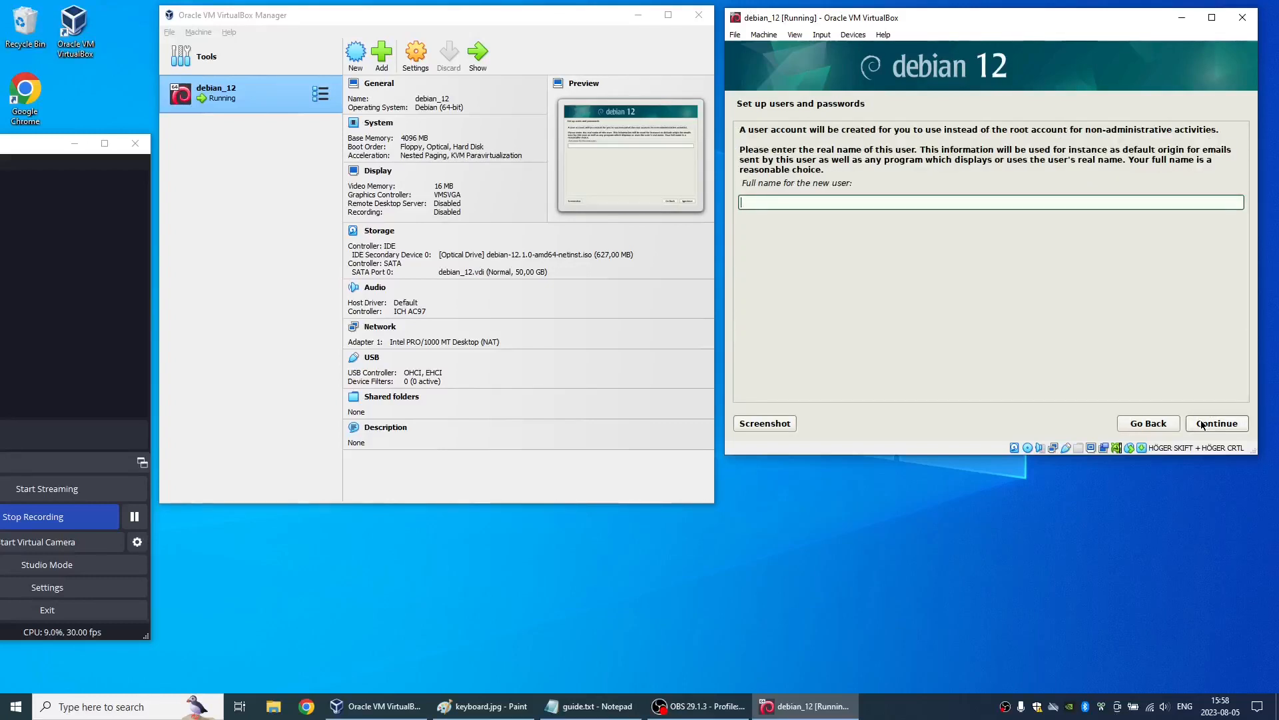
# - Set up the new user account with its full name and username, and enter and verify the account password
pyautogui.click(1203, 424)
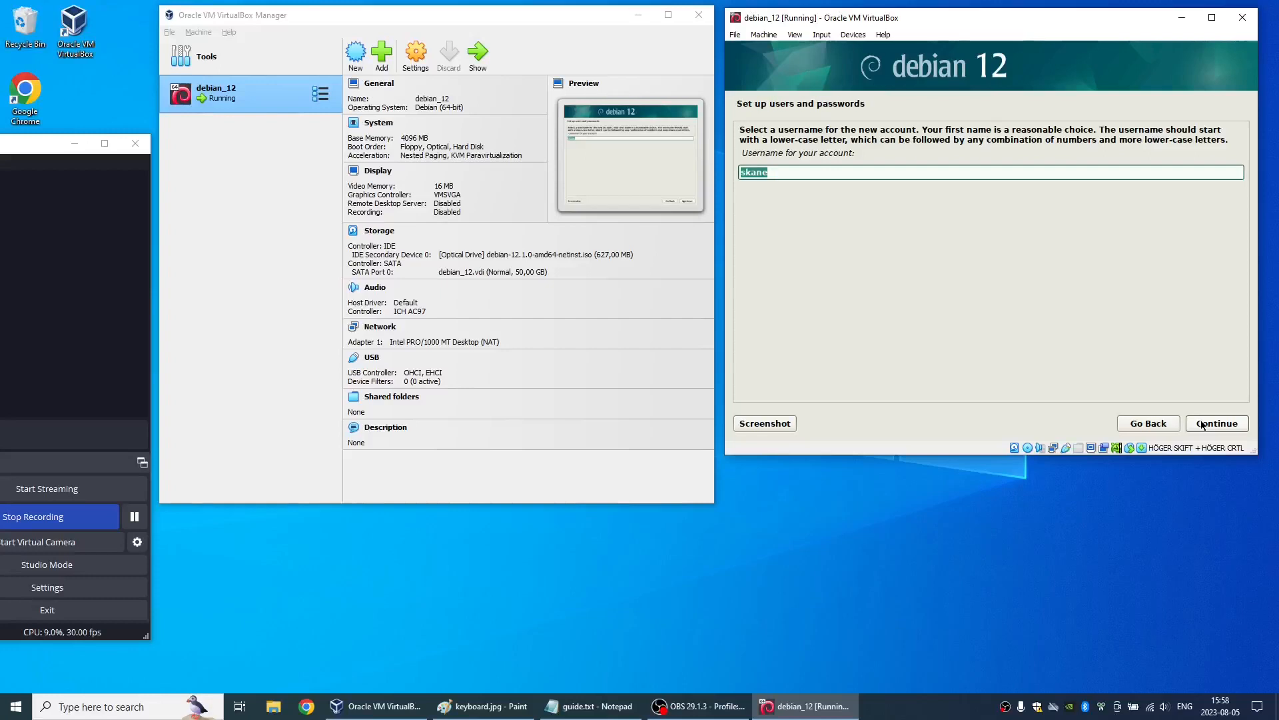
pyautogui.click(1204, 424)
pyautogui.write('••••••')
pyautogui.press('Tab')
pyautogui.write('•••••••••')
pyautogui.click(1203, 424)
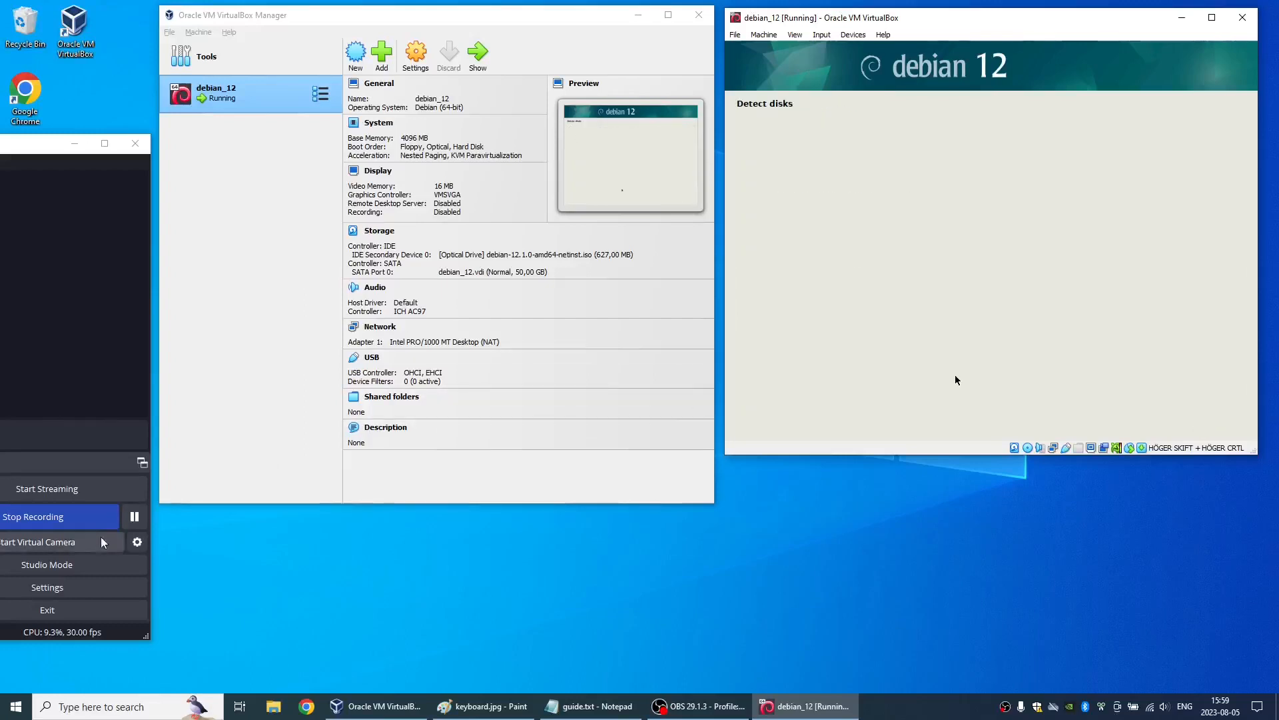
# - Choose manual partitioning and create a new empty partition table on the 53.7 GB sda disk
pyautogui.click(137, 519)
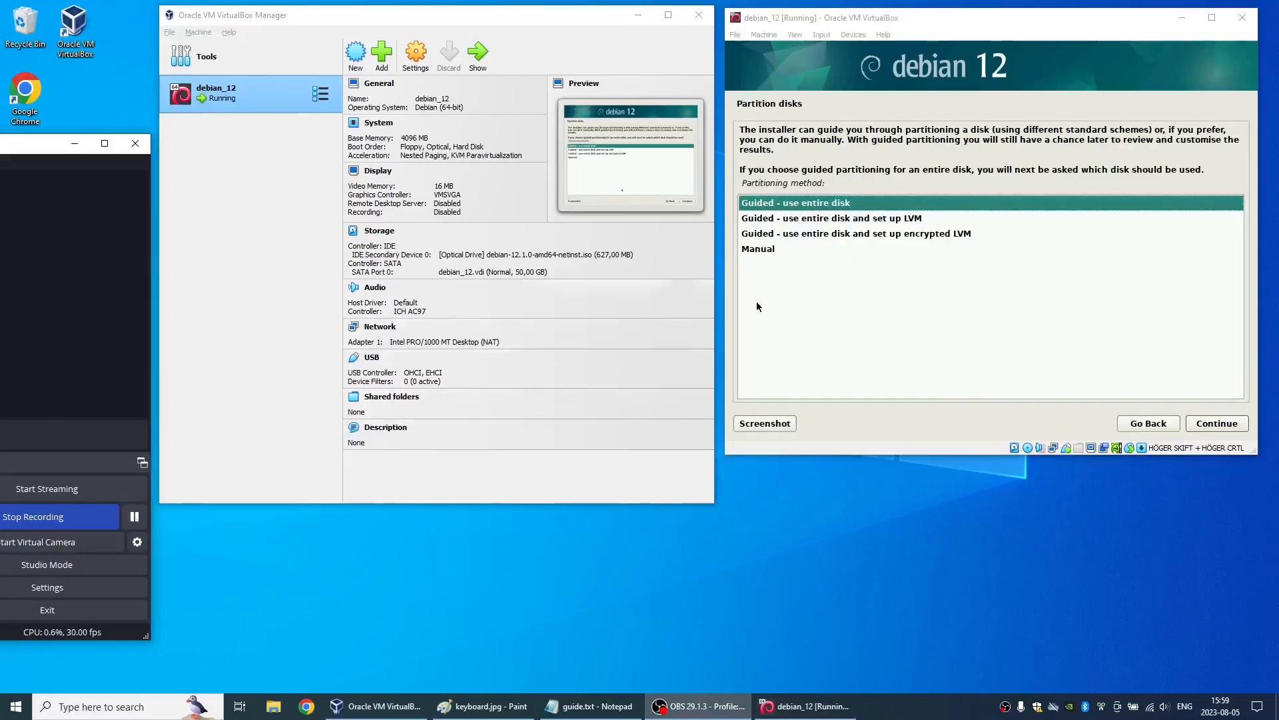
pyautogui.click(794, 254)
pyautogui.doubleClick(795, 253)
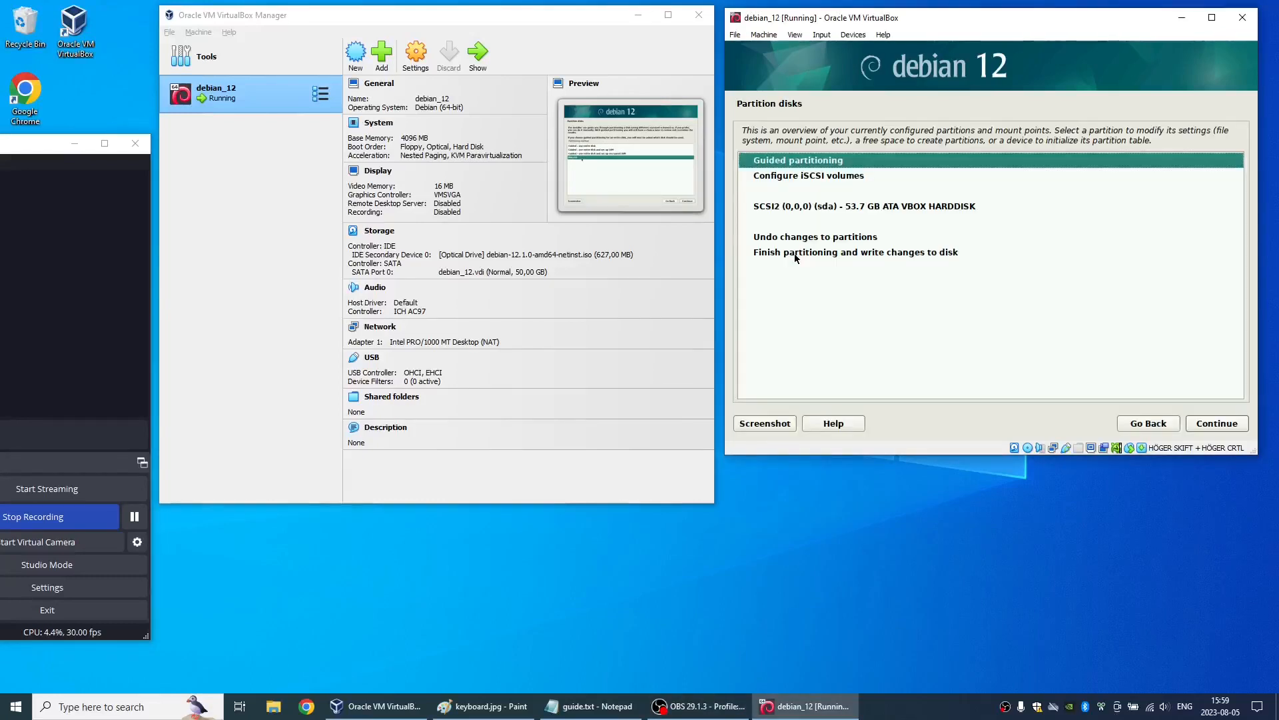
pyautogui.doubleClick(868, 208)
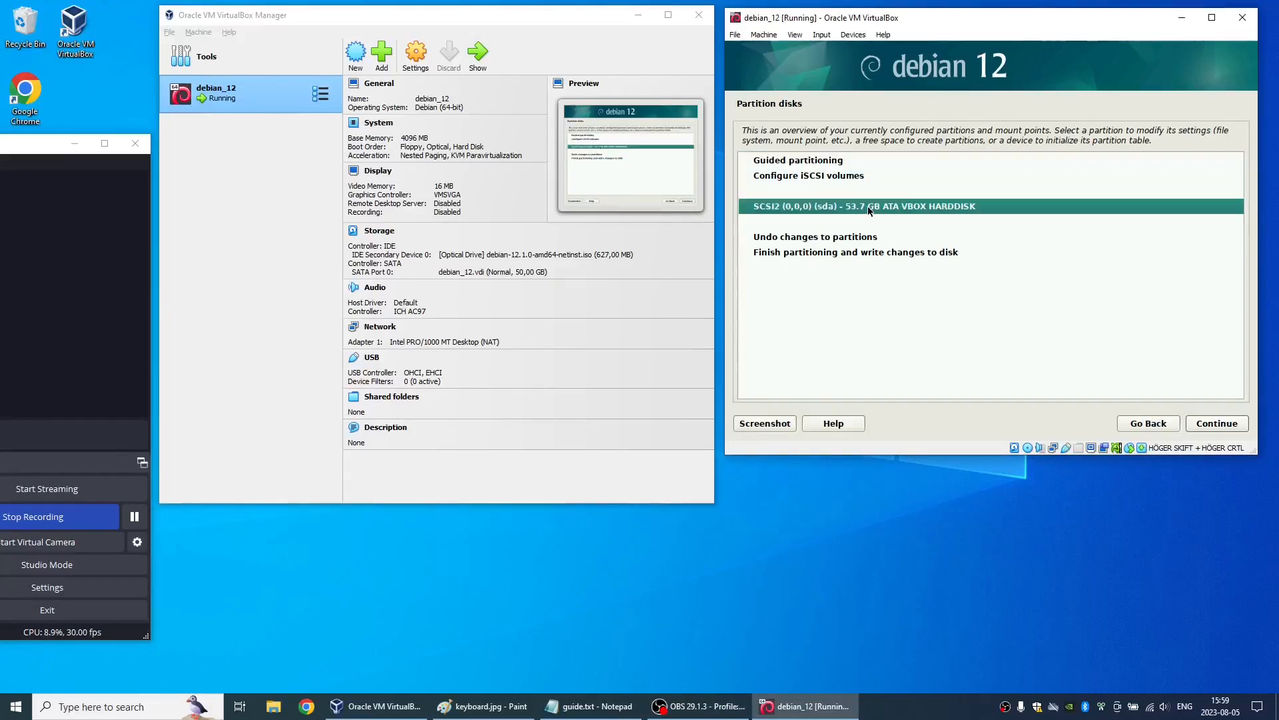
pyautogui.click(781, 210)
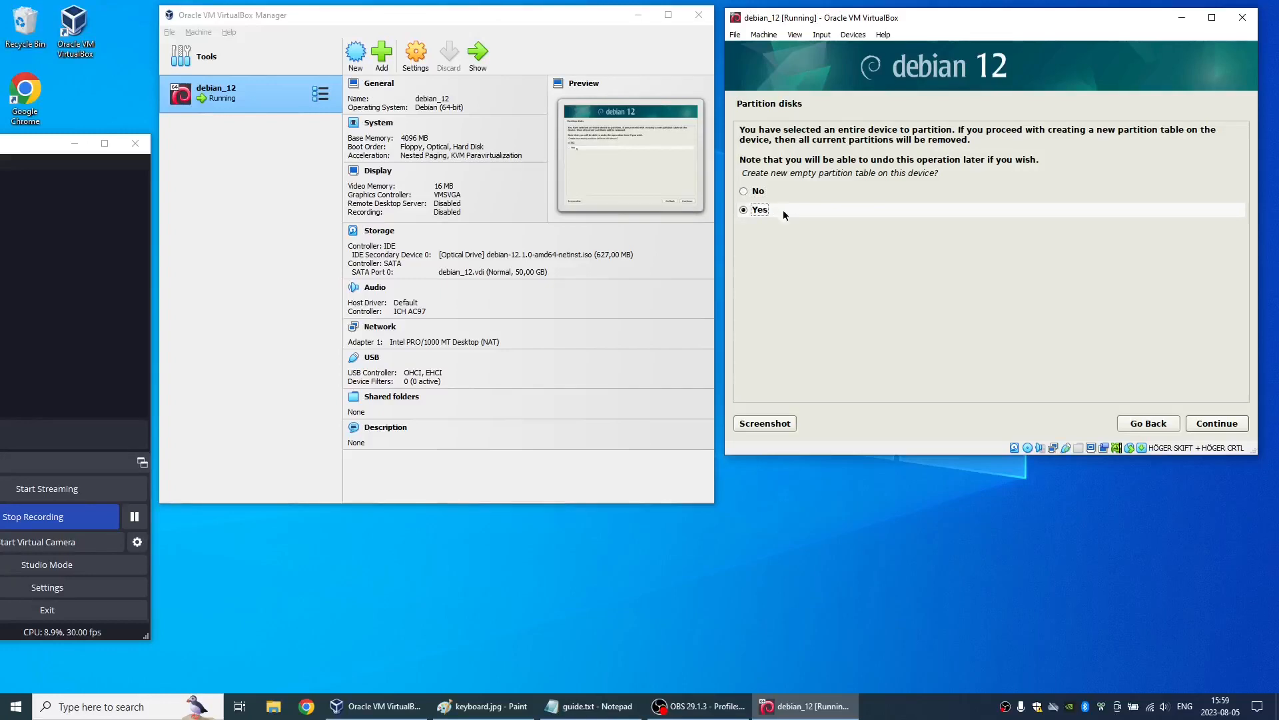
pyautogui.click(1193, 423)
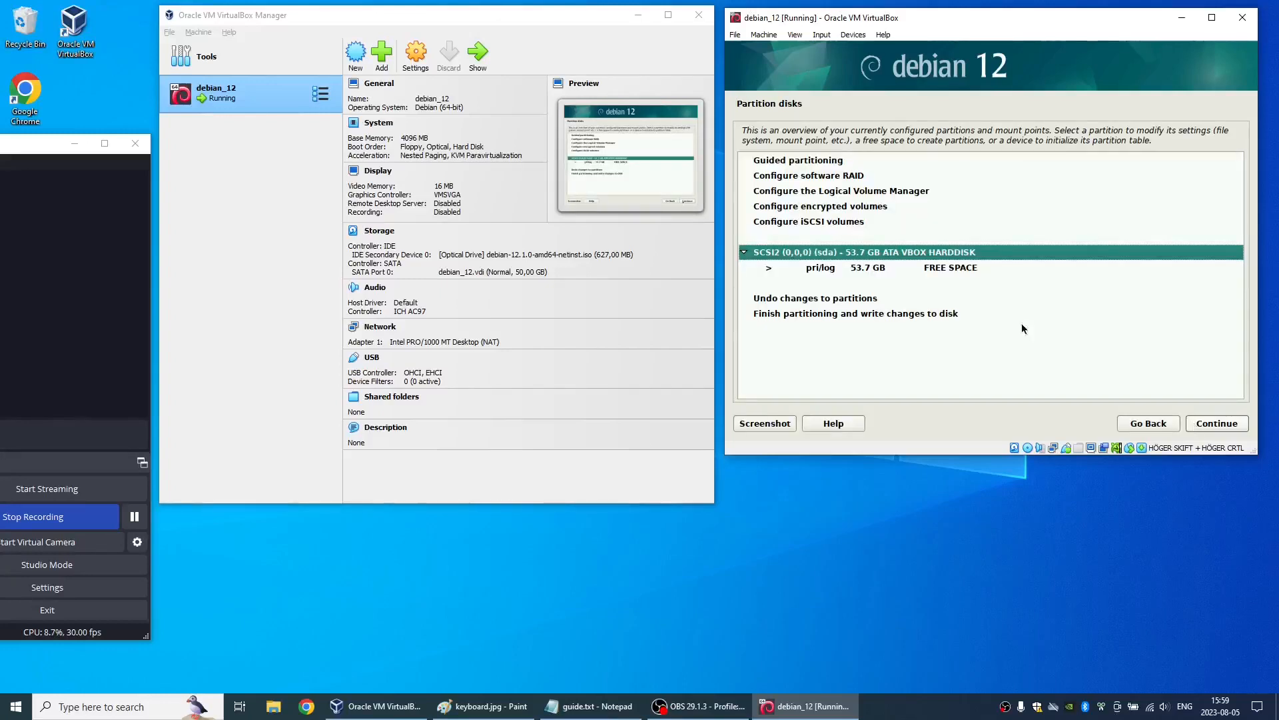
# - Create a 45.7 GB primary partition in the free space, using Ext4 with mount point /, and finish its setup
pyautogui.doubleClick(954, 268)
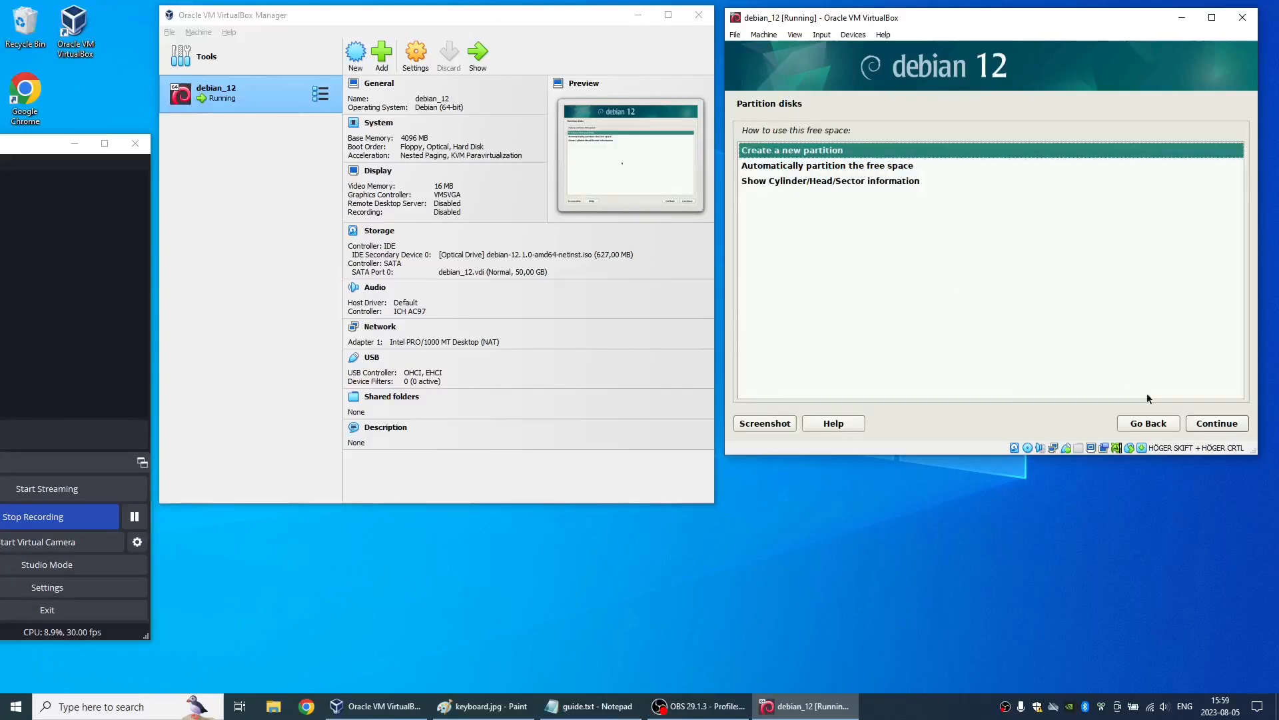
pyautogui.click(1202, 423)
pyautogui.press('Left')
pyautogui.press('Delete')
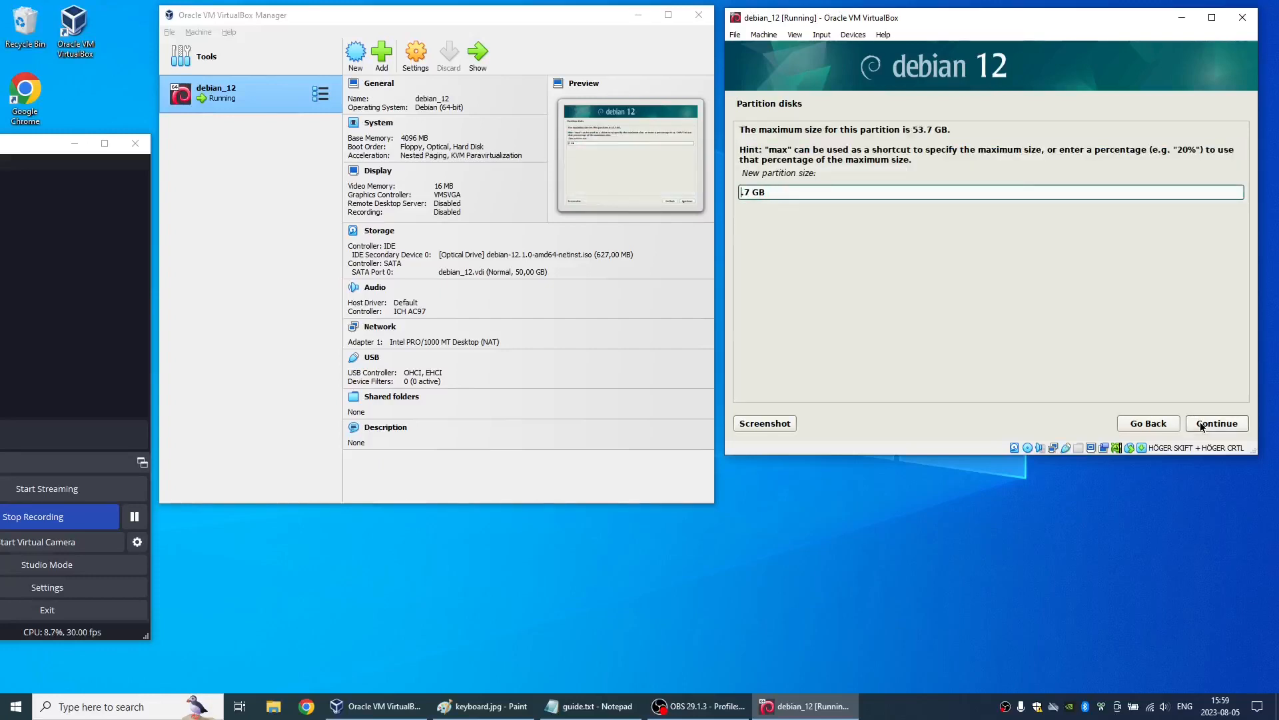
pyautogui.write('45')
pyautogui.click(1201, 423)
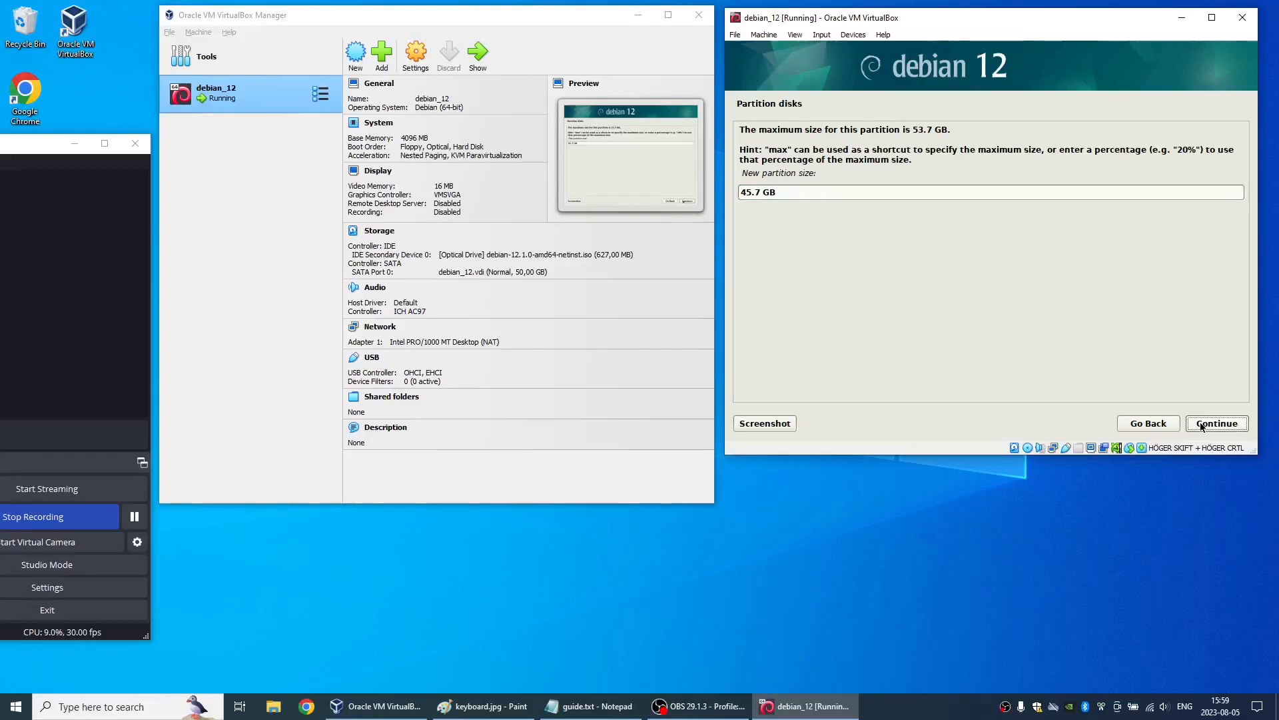
pyautogui.click(1200, 424)
pyautogui.click(1201, 424)
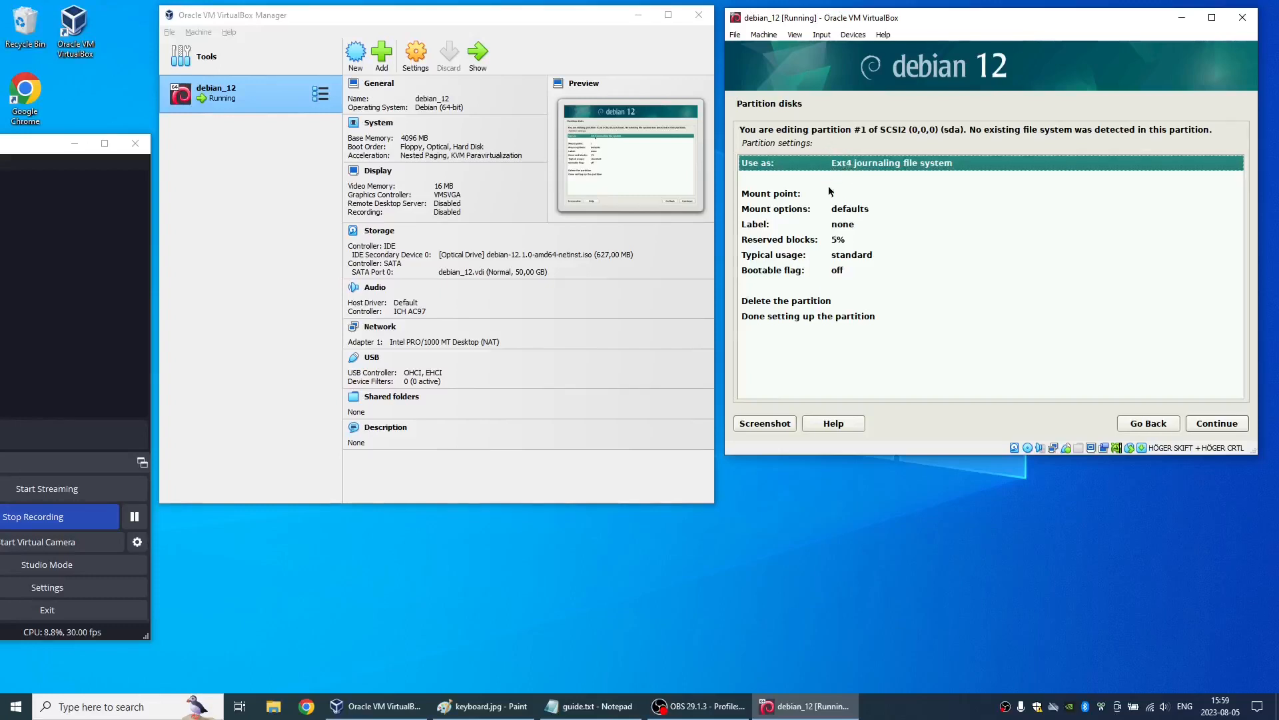
pyautogui.press('Down')
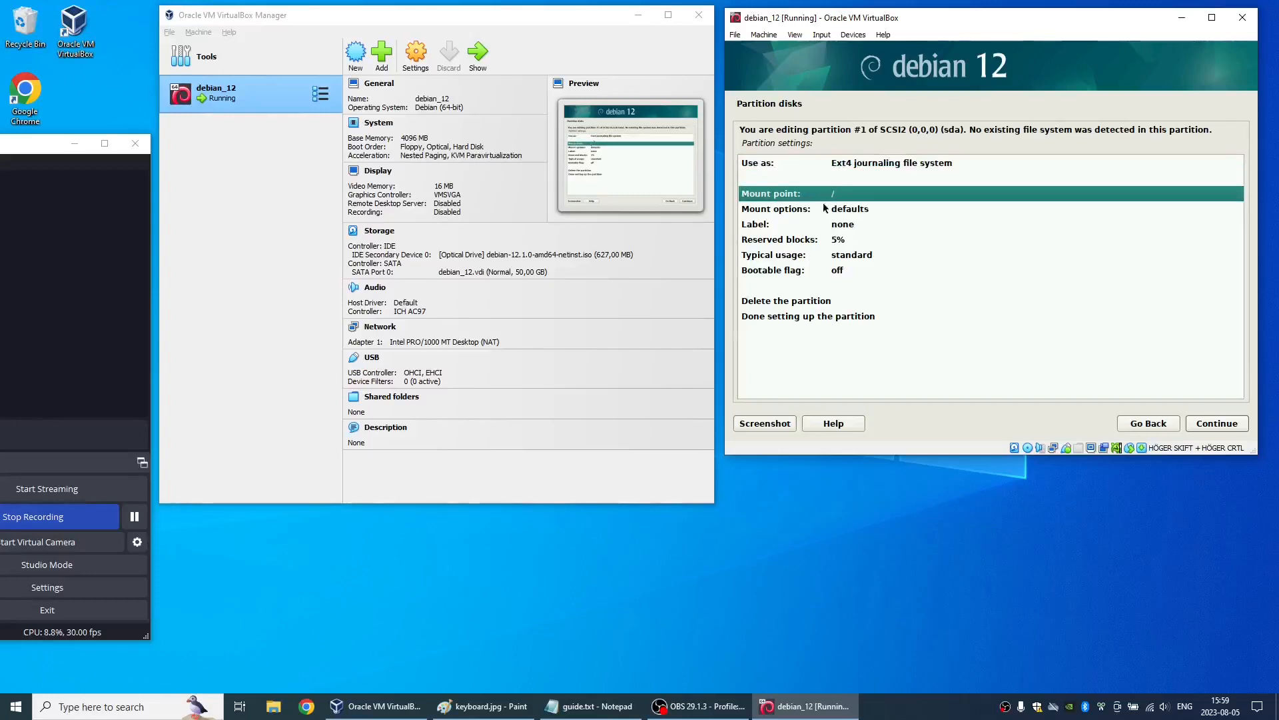
pyautogui.doubleClick(841, 321)
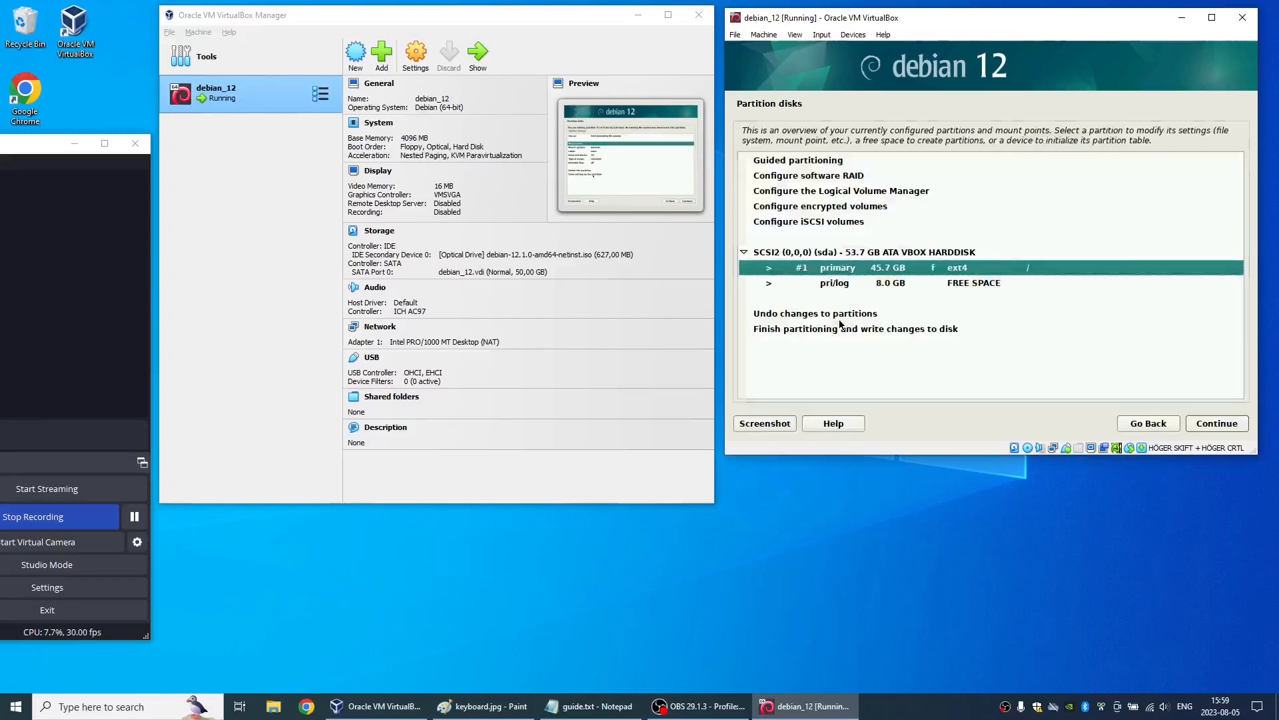
# - Create a logical partition of 8.0 GB from the remaining free space
pyautogui.doubleClick(884, 284)
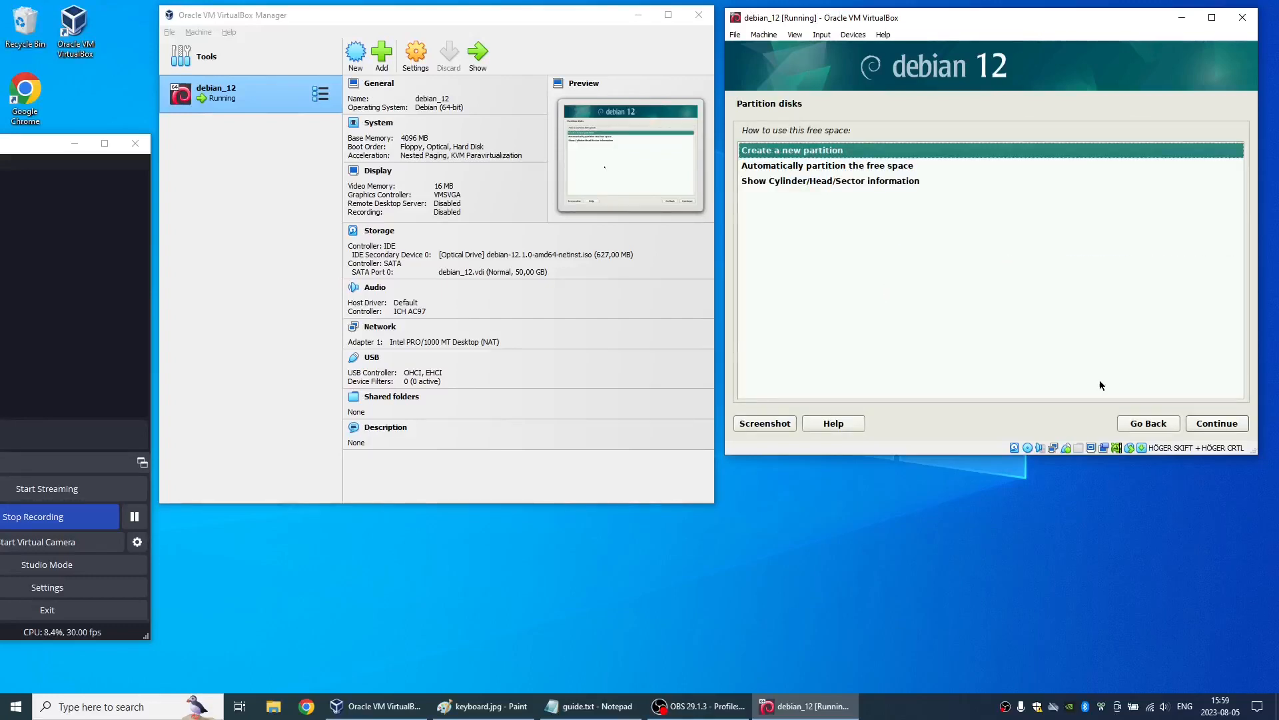
pyautogui.click(1200, 423)
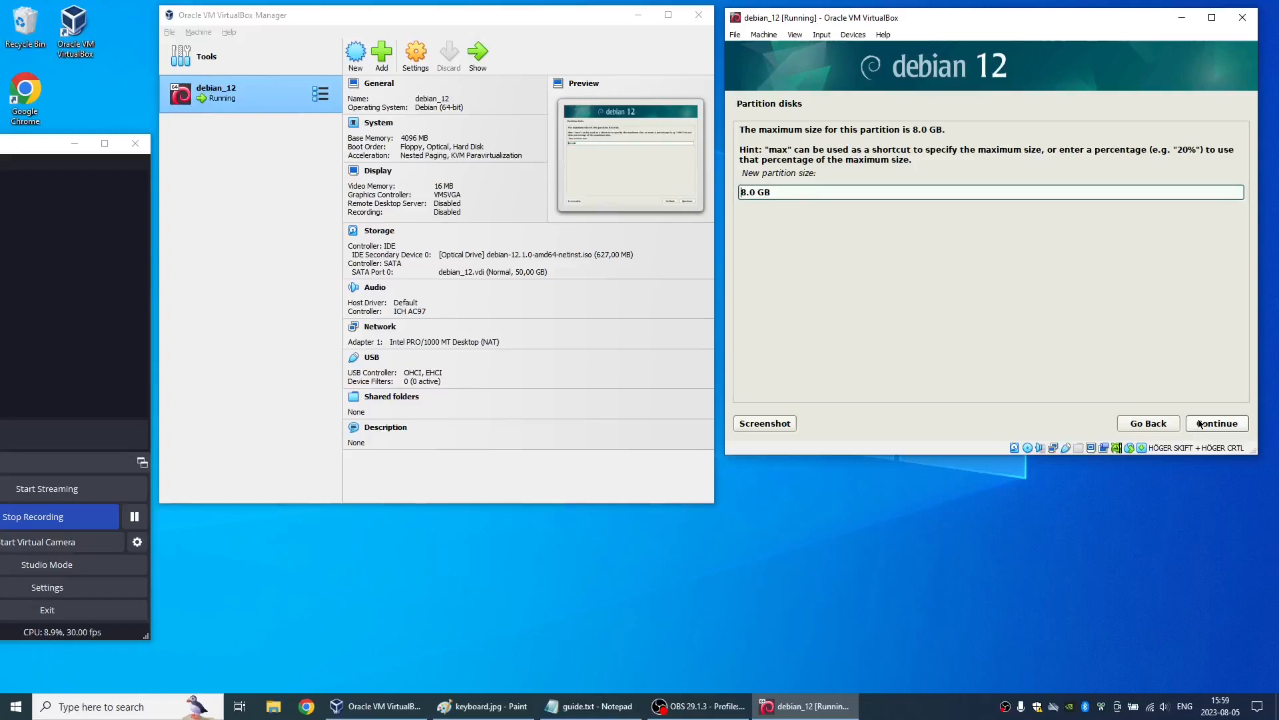
pyautogui.write('2')
pyautogui.click(1200, 423)
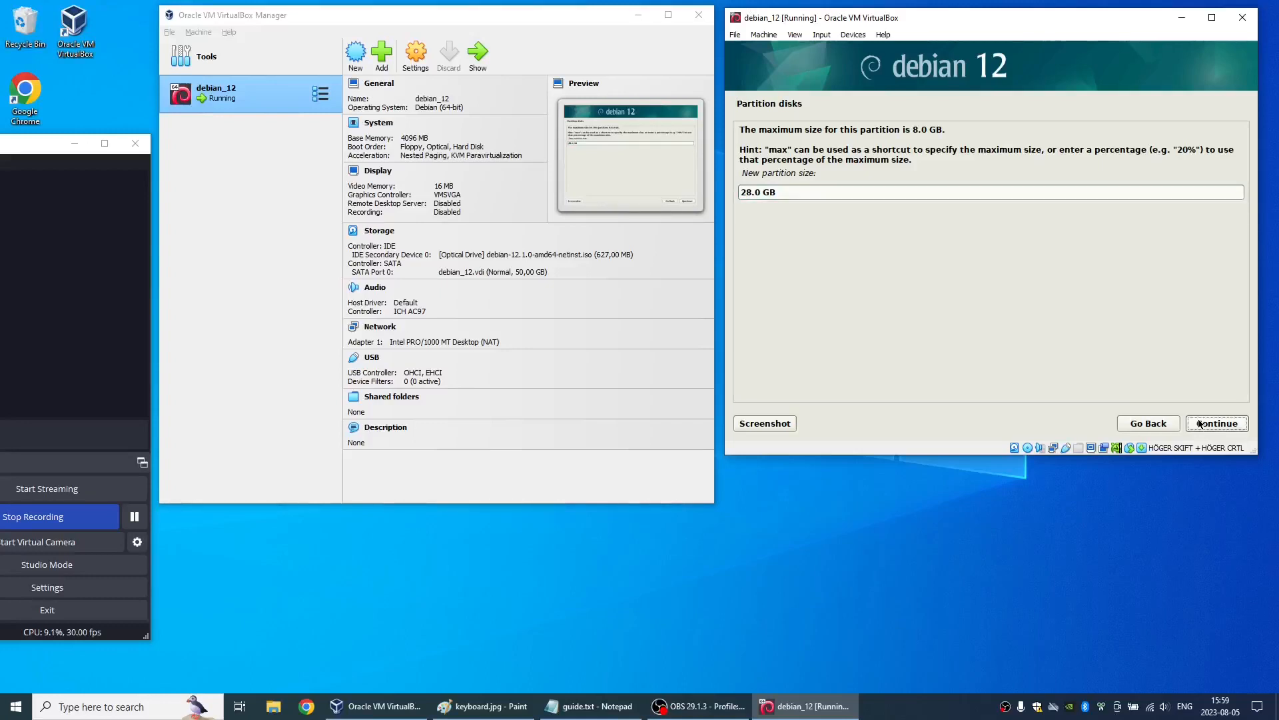
pyautogui.click(1234, 424)
pyautogui.click(1234, 424)
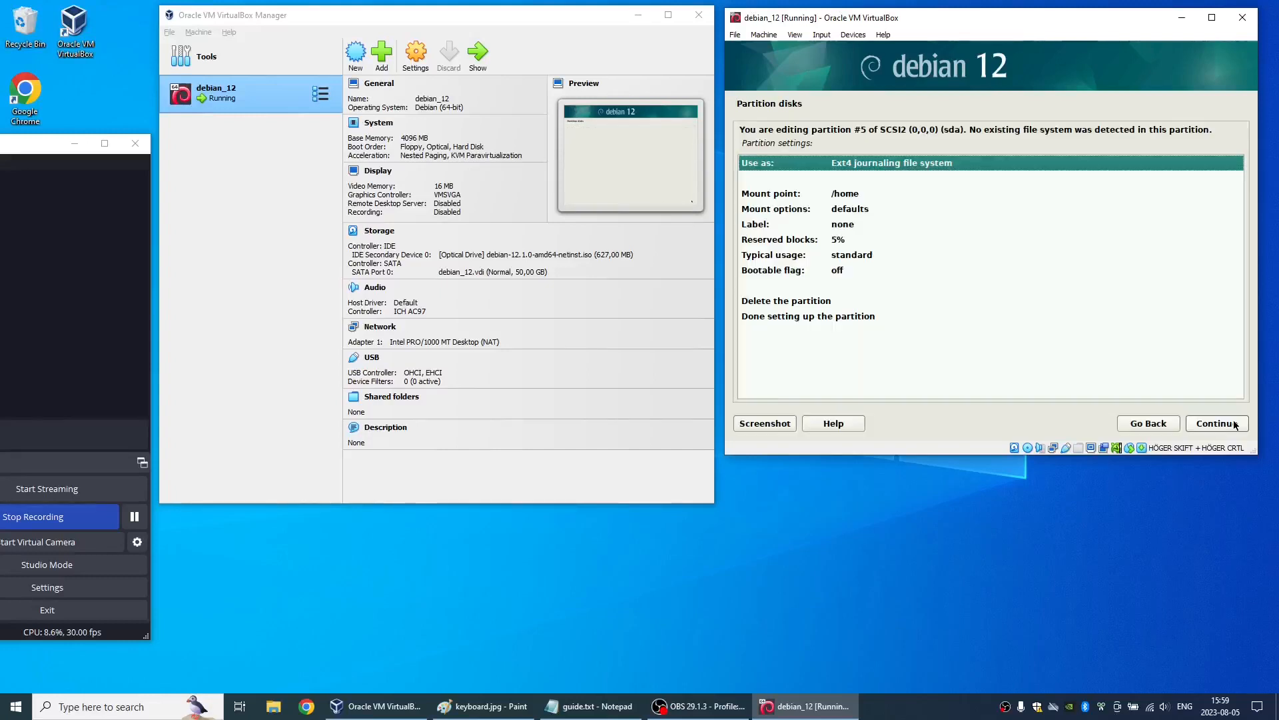
# - Set the new logical partition to be used as swap area and finish setting it up
pyautogui.doubleClick(853, 164)
pyautogui.click(773, 274)
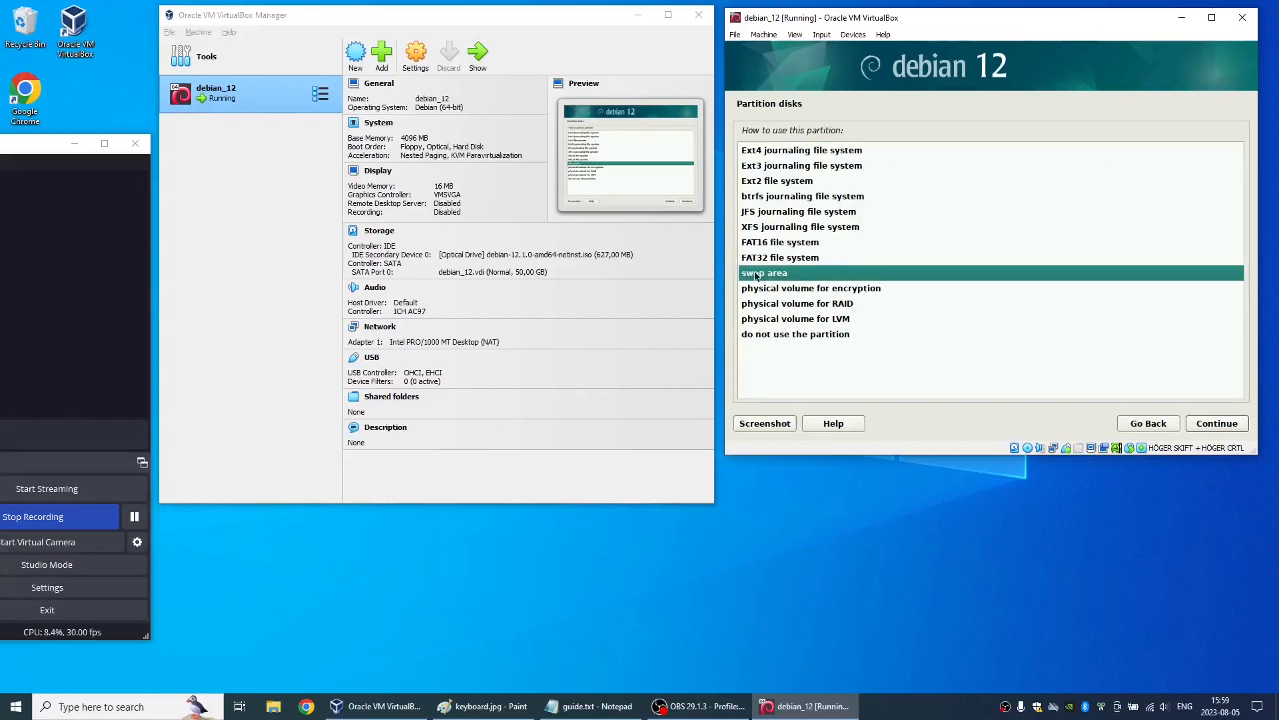
pyautogui.doubleClick(754, 275)
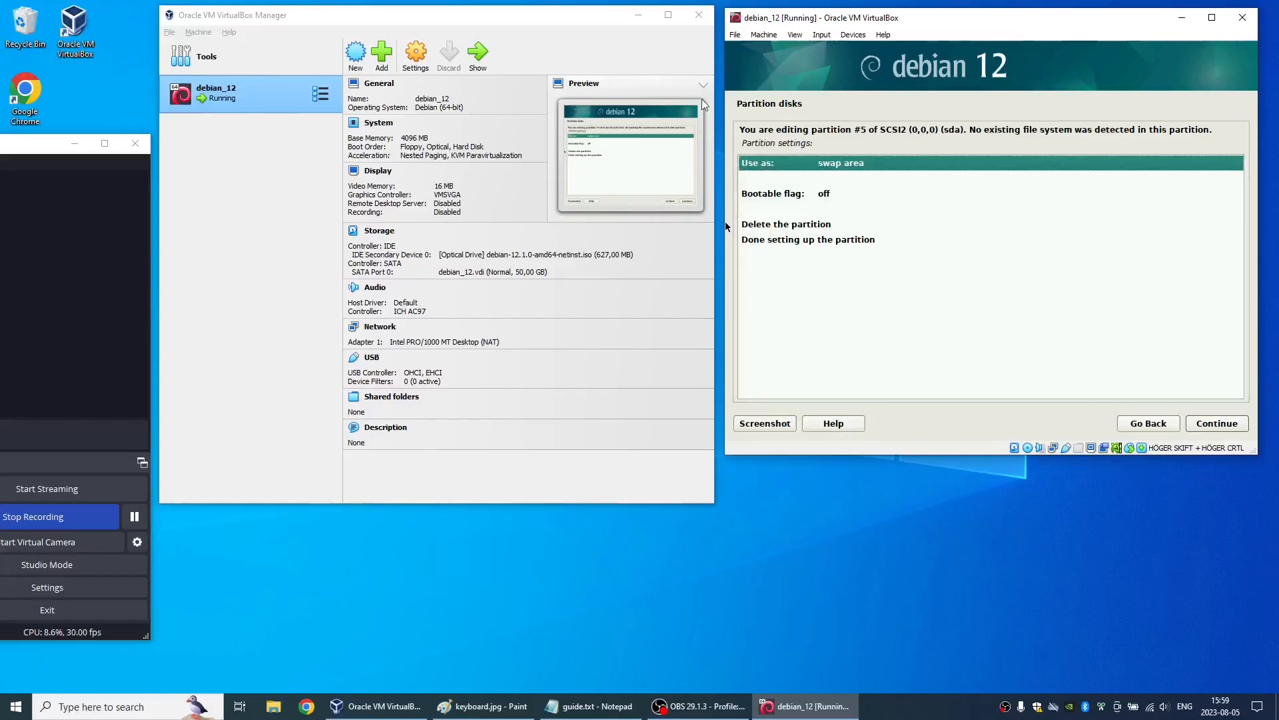
pyautogui.click(703, 86)
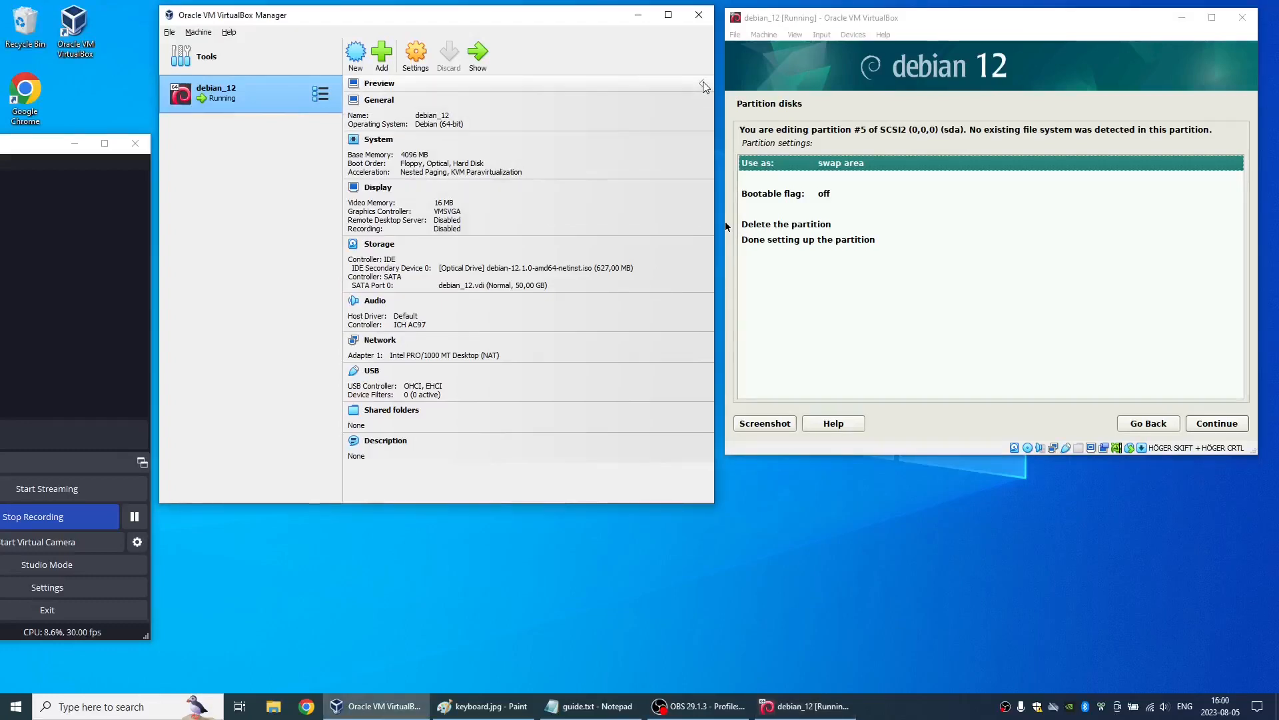
pyautogui.click(761, 44)
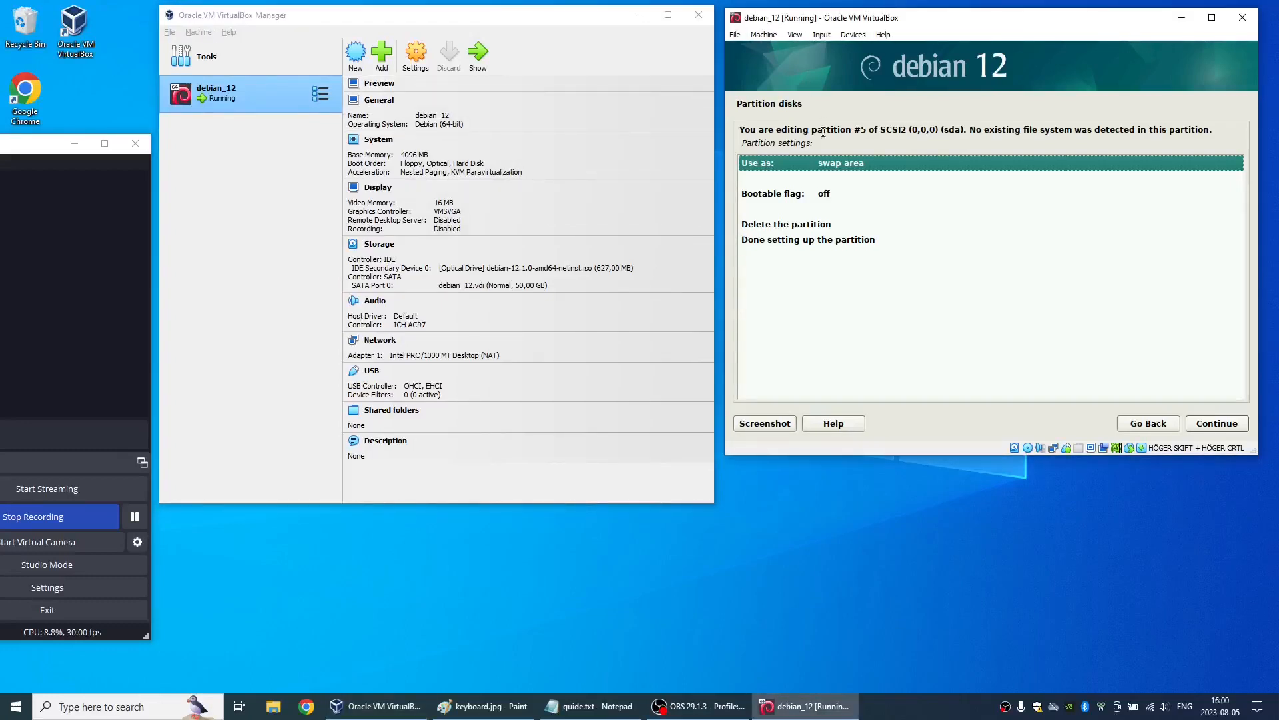
pyautogui.doubleClick(818, 237)
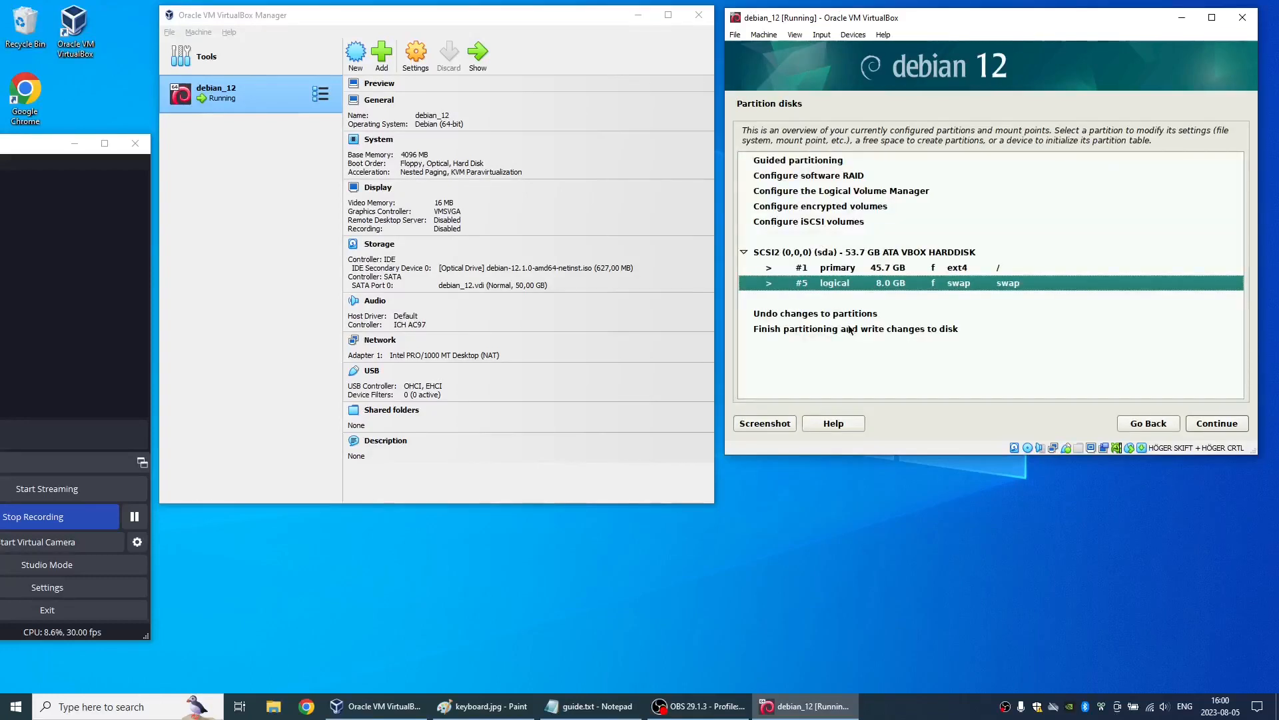
# - Finish partitioning and agree to write the changes to disk so the base system installs
pyautogui.doubleClick(849, 330)
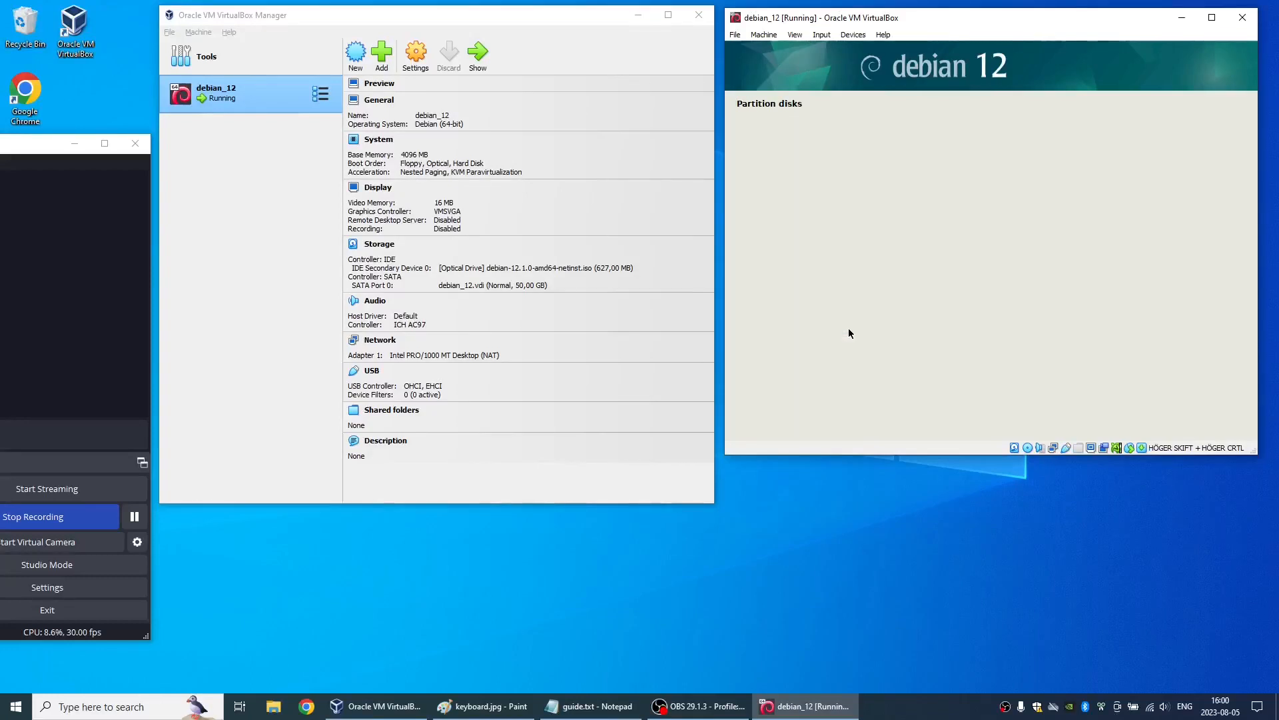
pyautogui.click(754, 259)
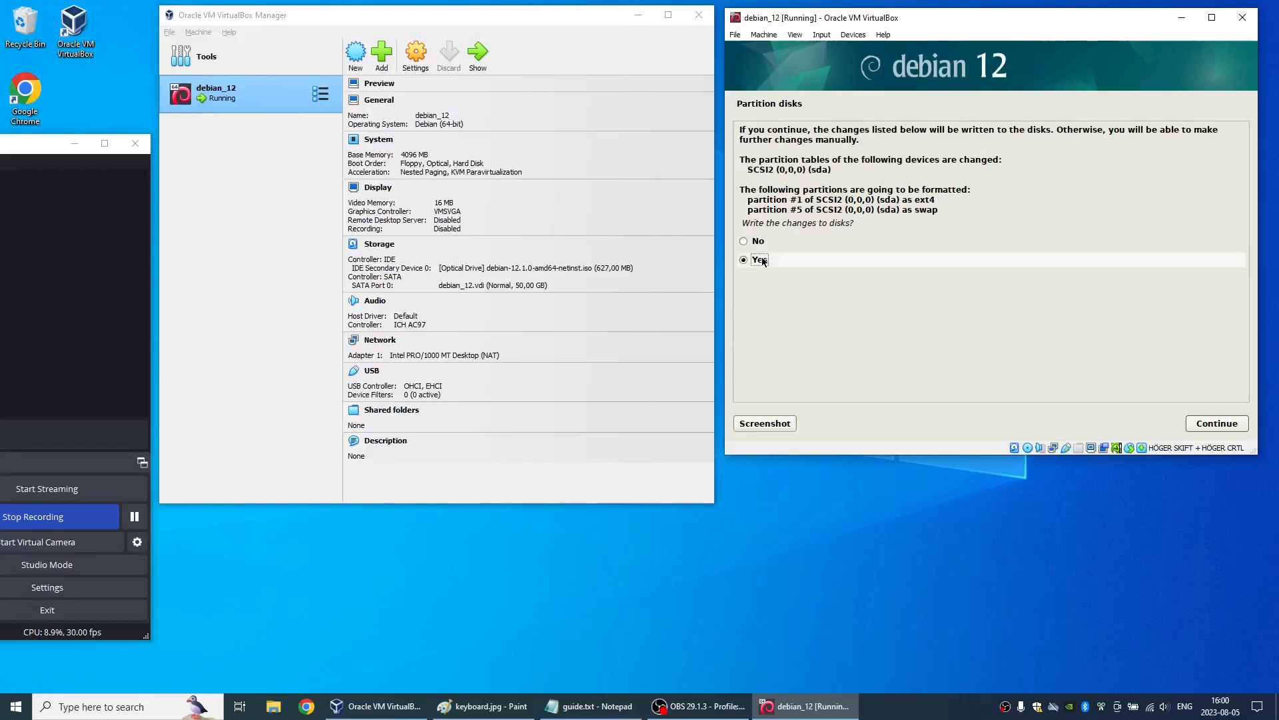
pyautogui.click(1201, 424)
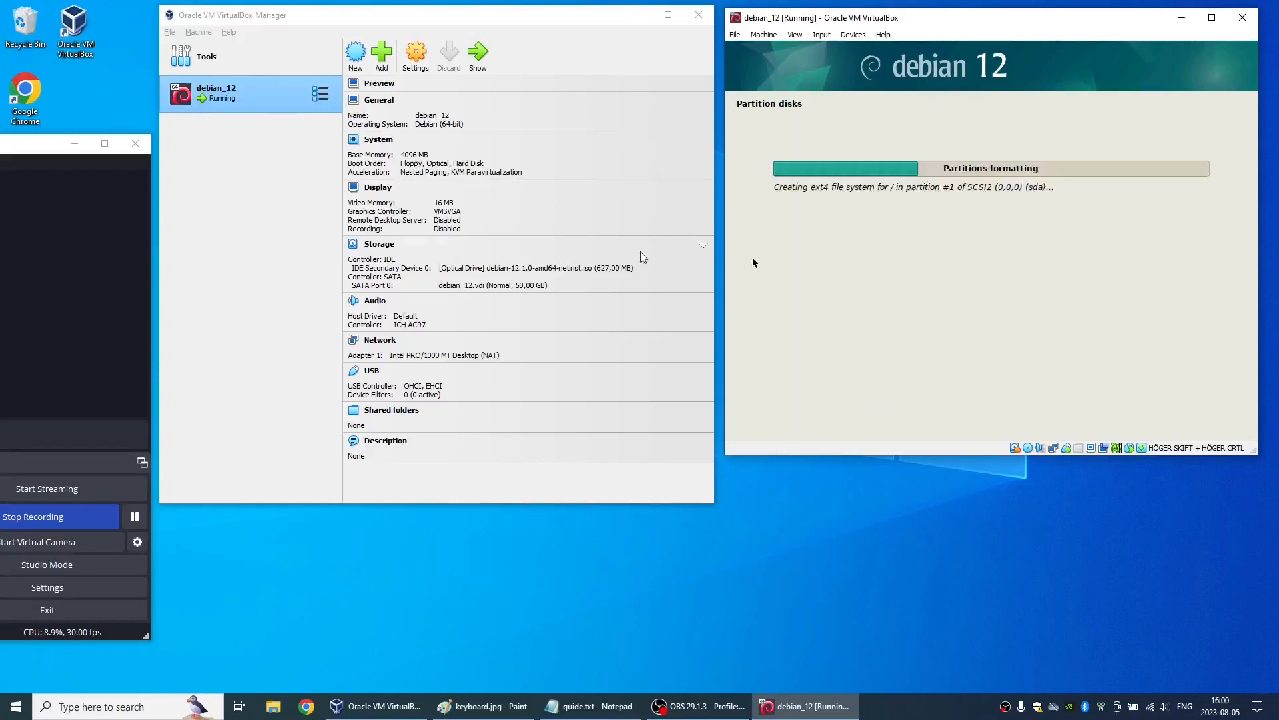
pyautogui.click(134, 517)
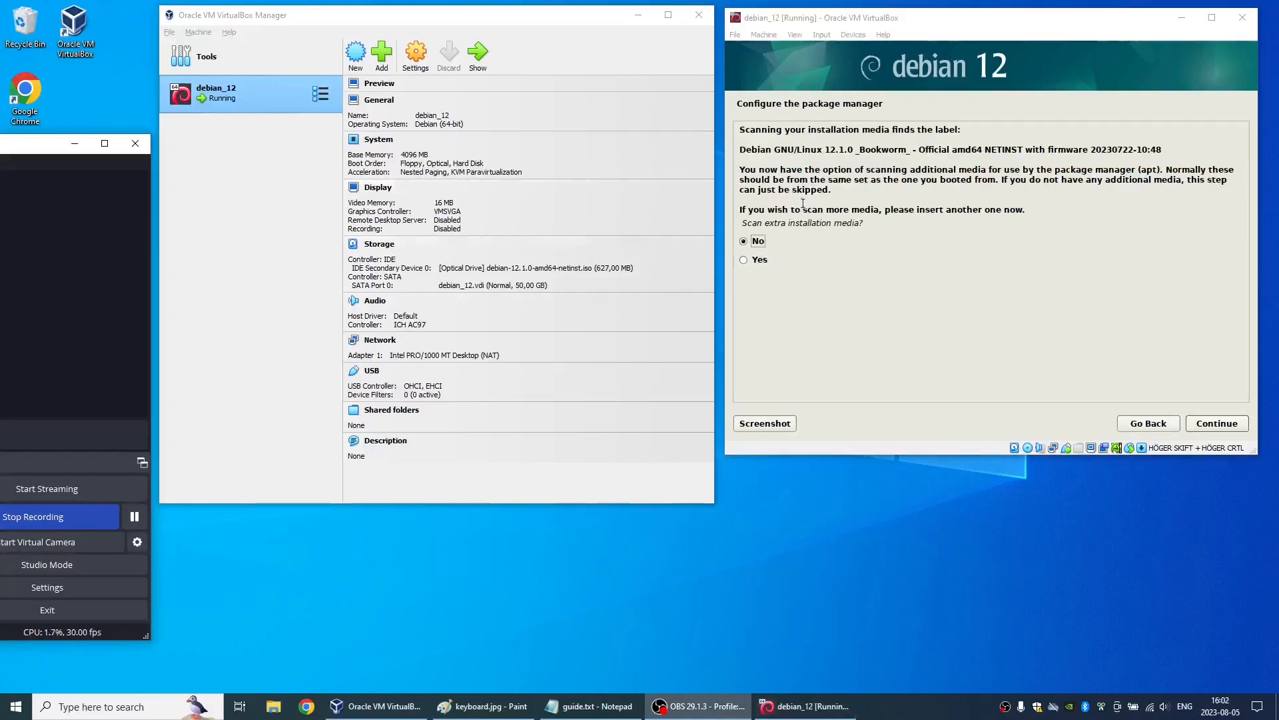
# - Skip scanning extra installation media and use the deb.debian.org archive mirror with Sweden as the mirror country
pyautogui.click(751, 242)
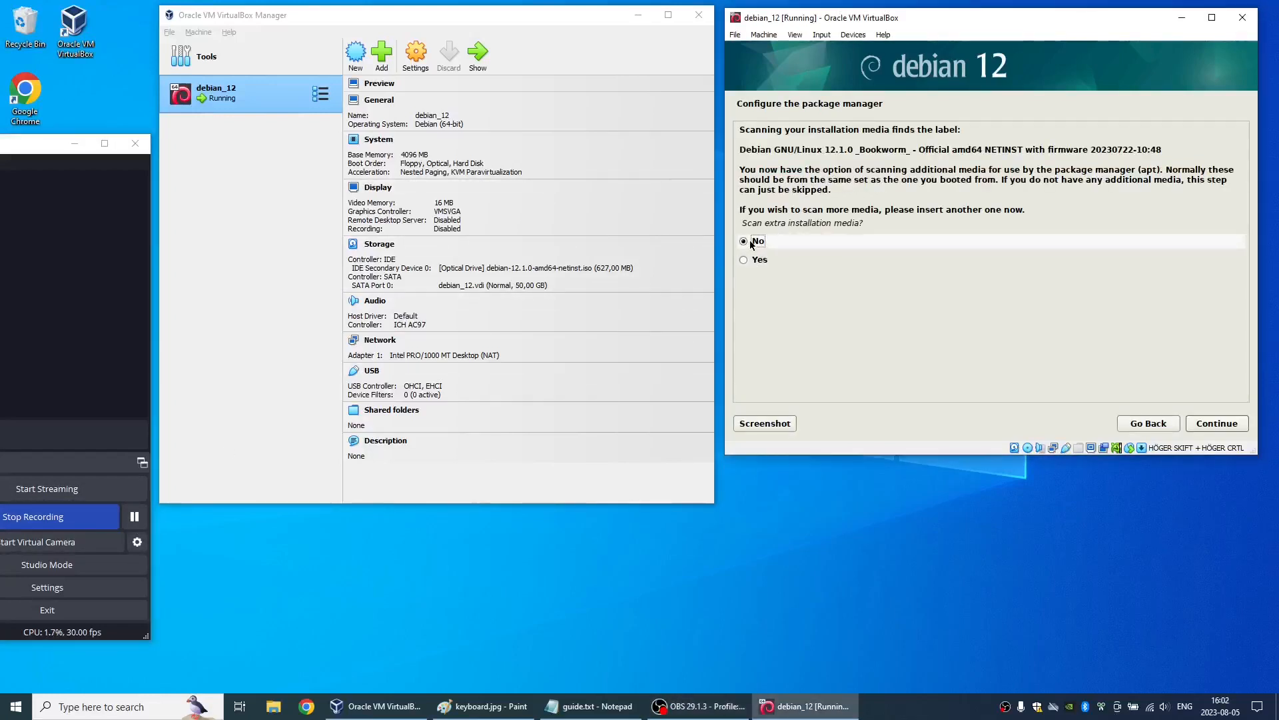
pyautogui.click(1207, 429)
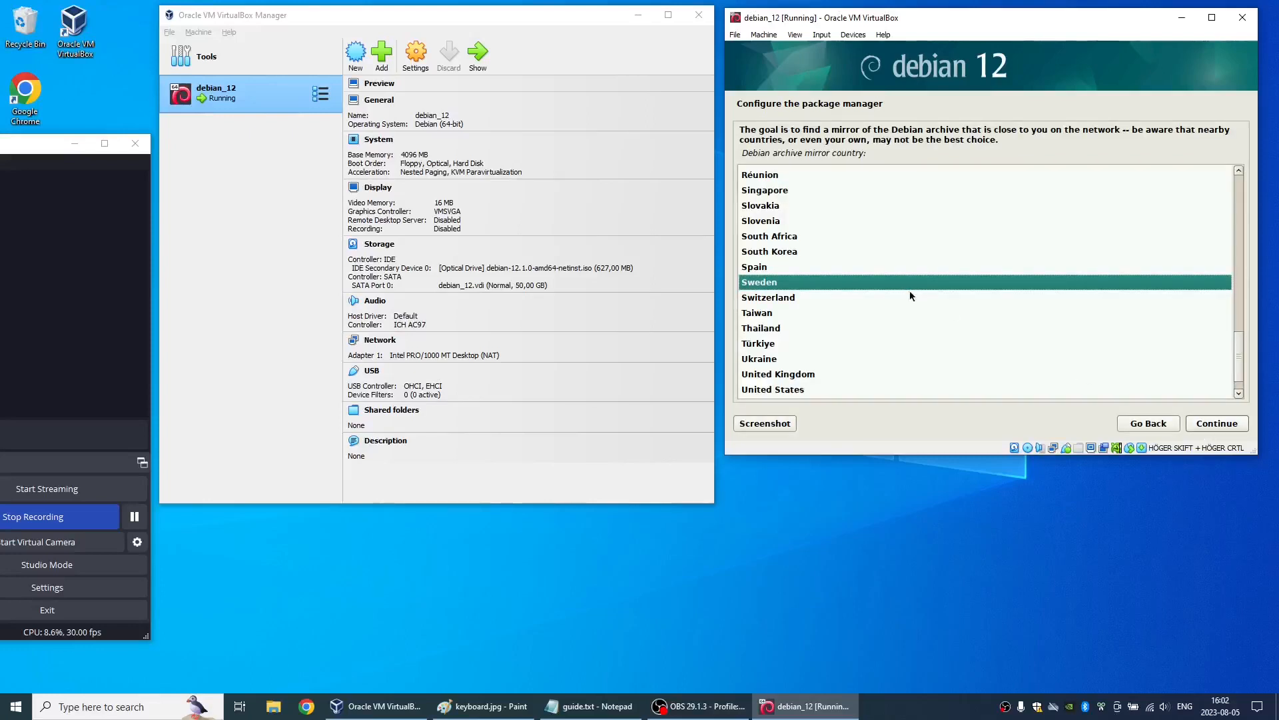
pyautogui.doubleClick(903, 282)
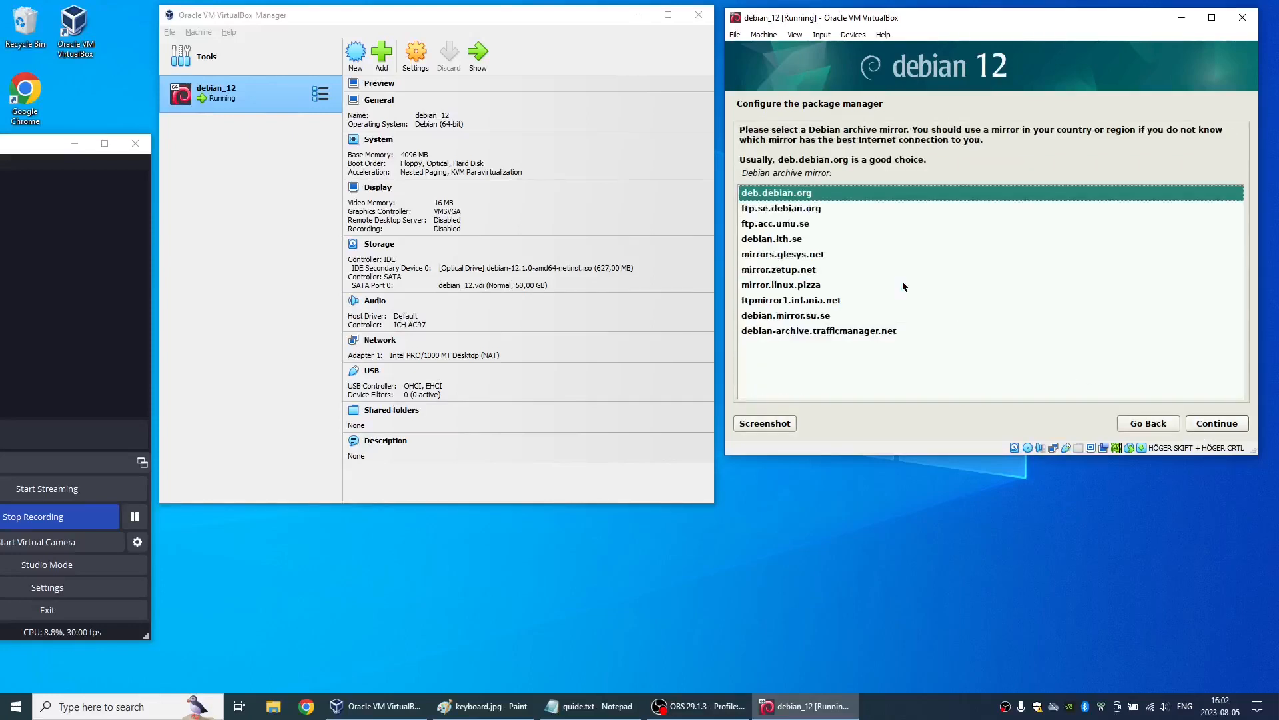
pyautogui.doubleClick(929, 194)
pyautogui.click(1209, 424)
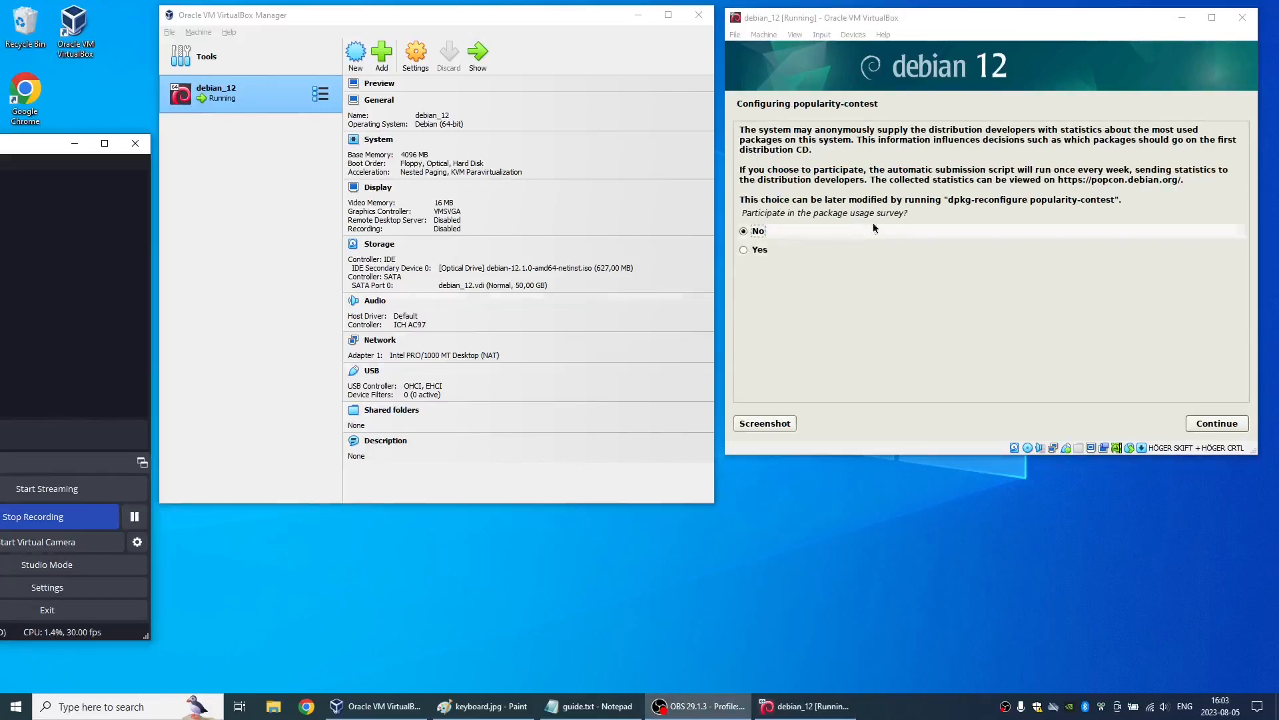
# - Decline participation in the package usage survey
pyautogui.click(792, 230)
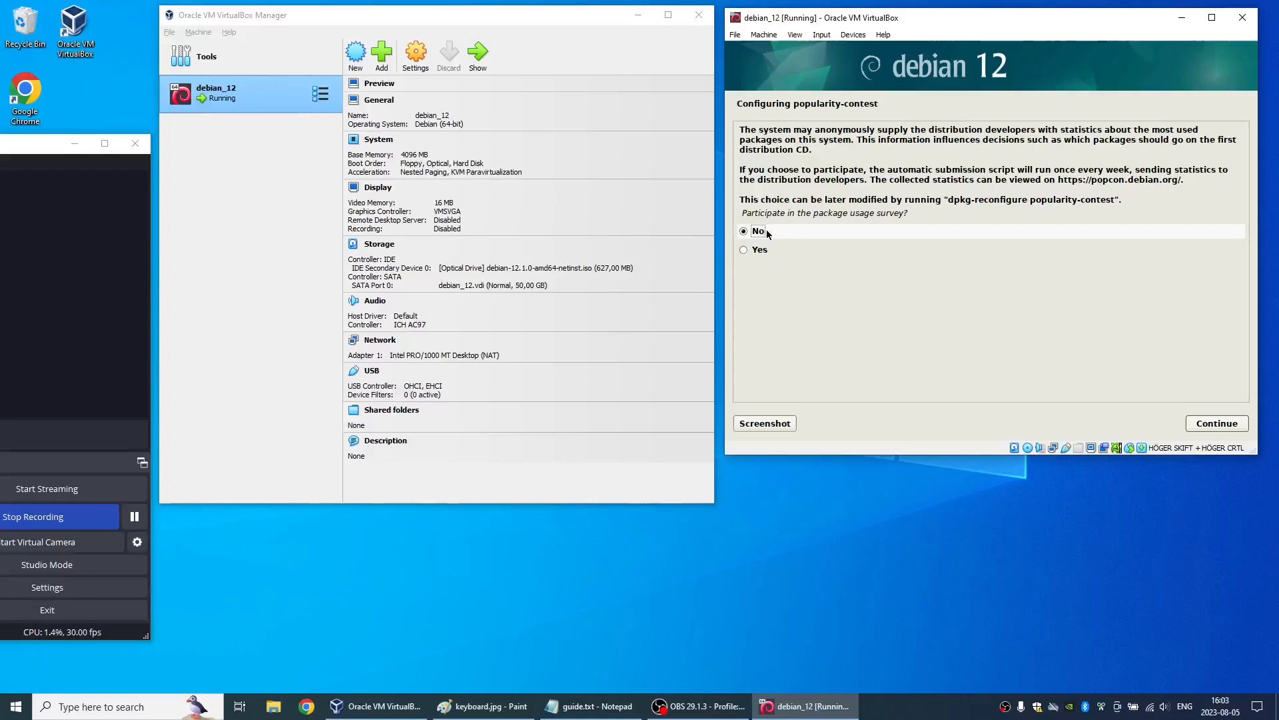
pyautogui.click(1202, 423)
pyautogui.click(134, 517)
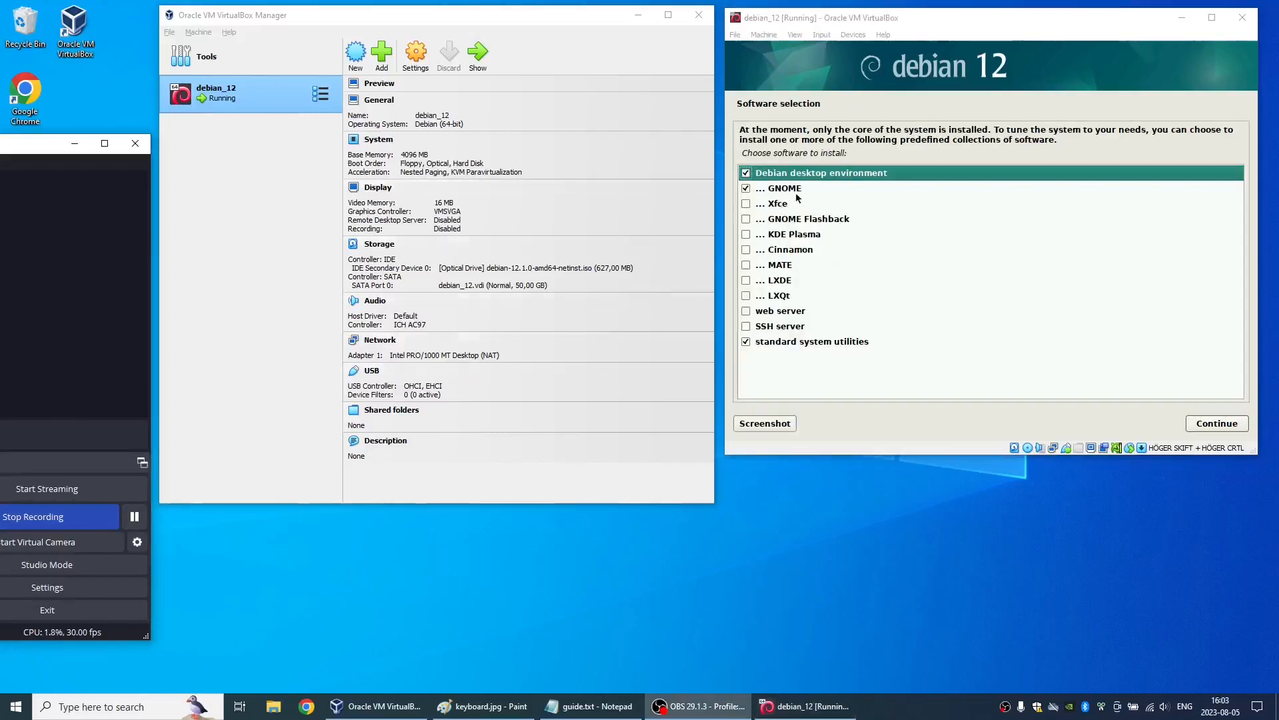
# - Deselect Debian desktop environment and GNOME, add SSH server, keep standard system utilities, and install the selected software
pyautogui.click(746, 173)
pyautogui.click(746, 188)
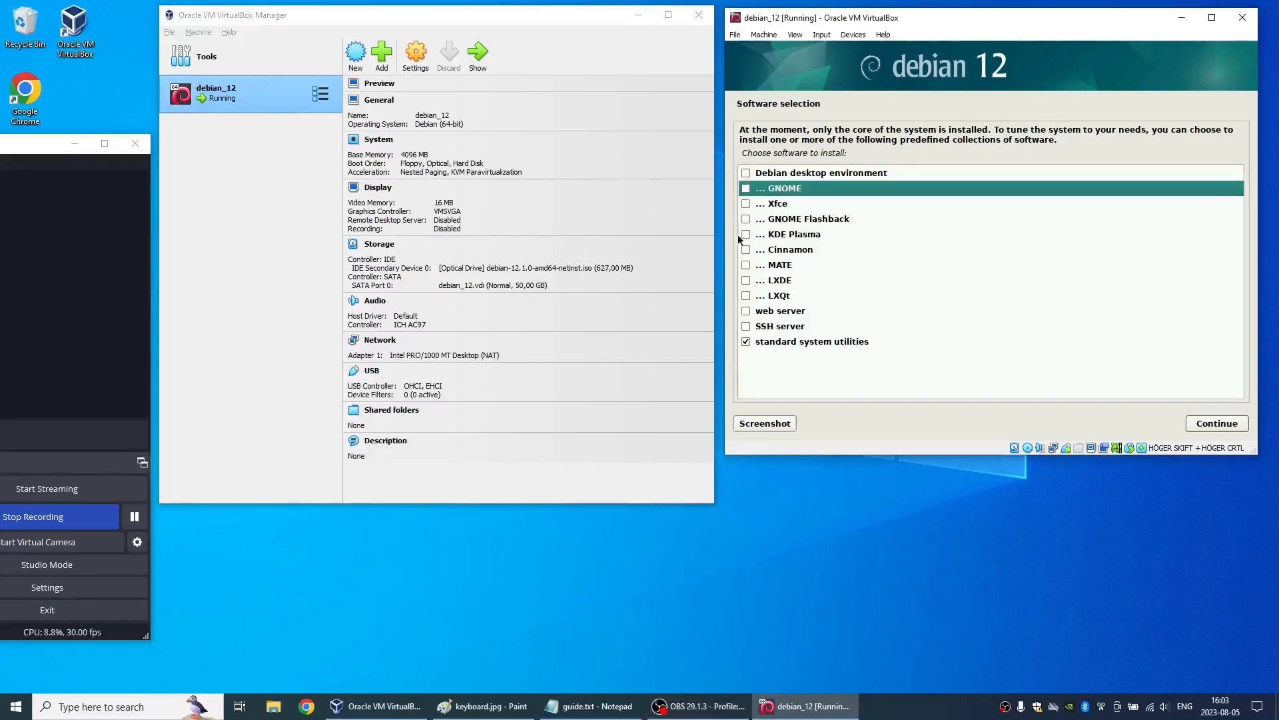
pyautogui.click(746, 326)
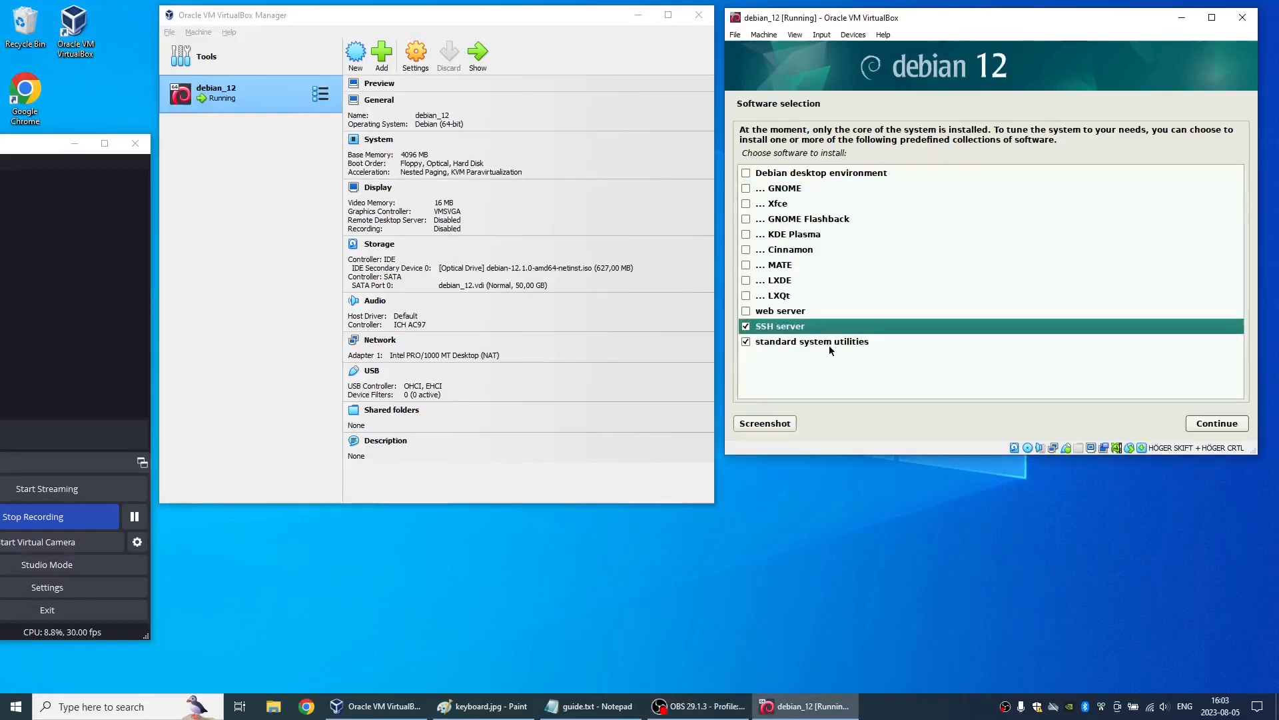
pyautogui.click(1214, 425)
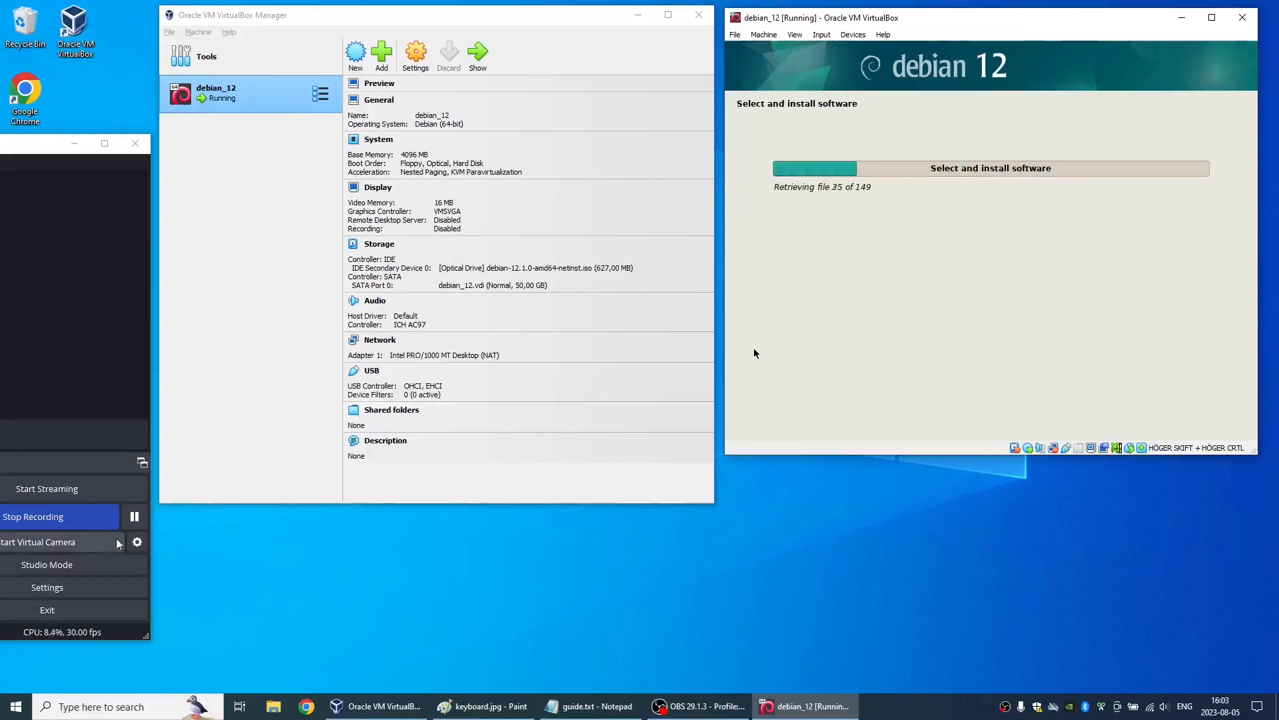
pyautogui.click(135, 518)
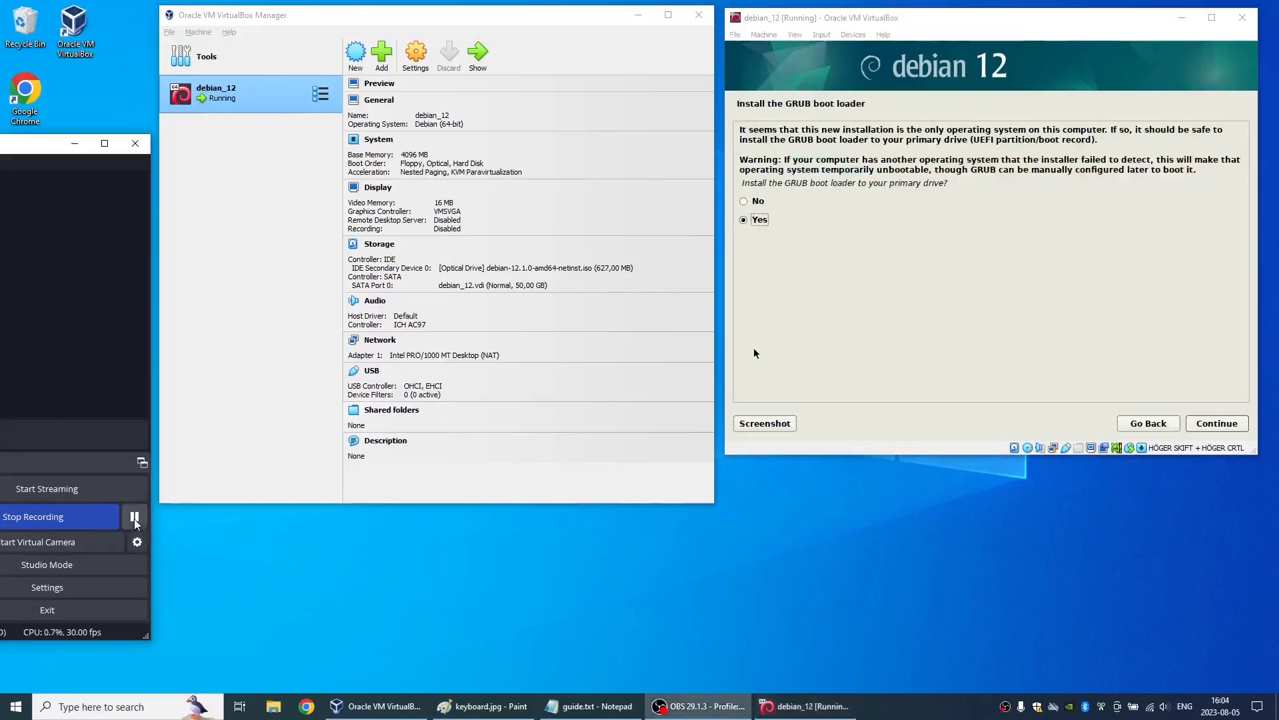
# - Agree to install the GRUB boot loader to the primary drive and choose /dev/sda as its device
pyautogui.click(752, 224)
pyautogui.click(1196, 422)
pyautogui.click(938, 200)
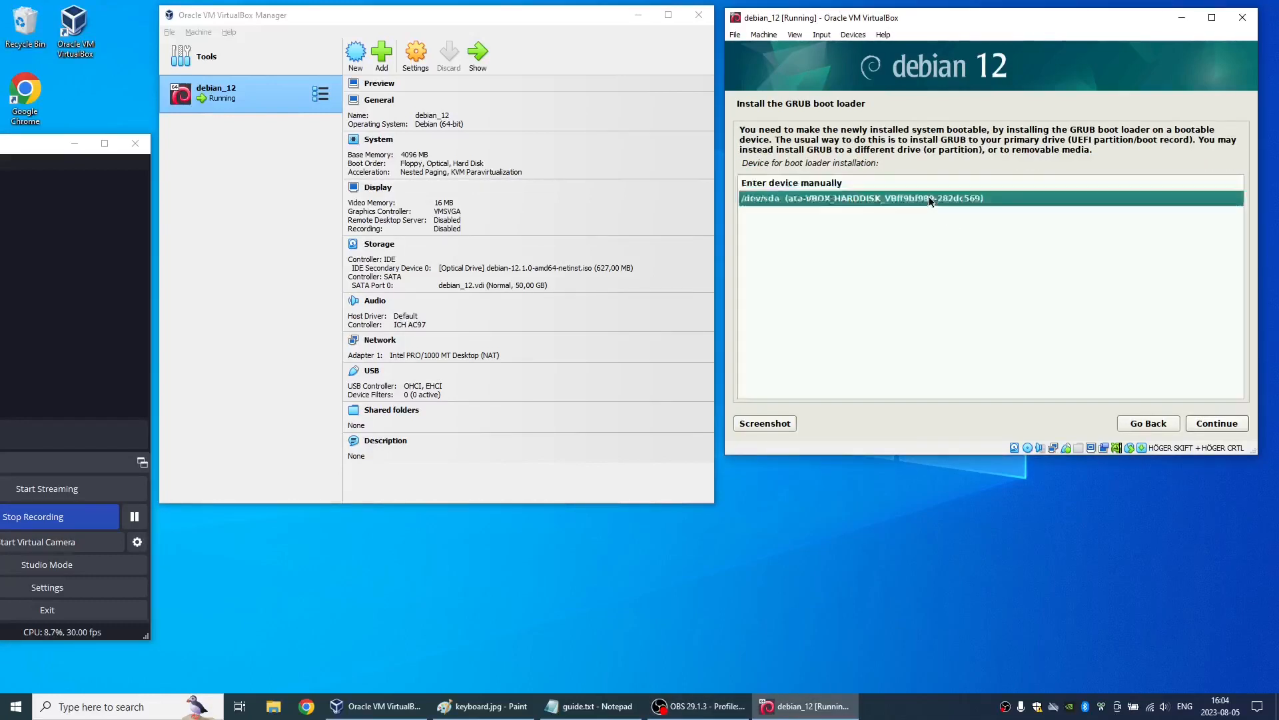
pyautogui.click(1199, 425)
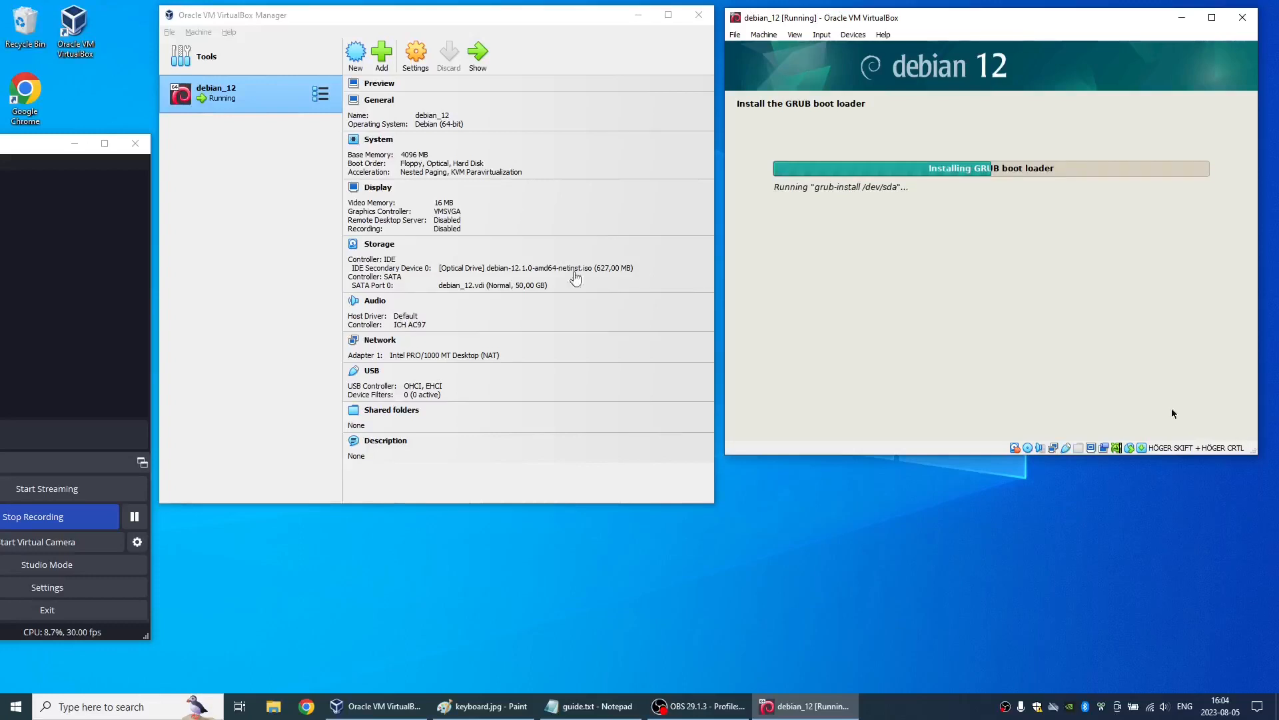
pyautogui.click(131, 517)
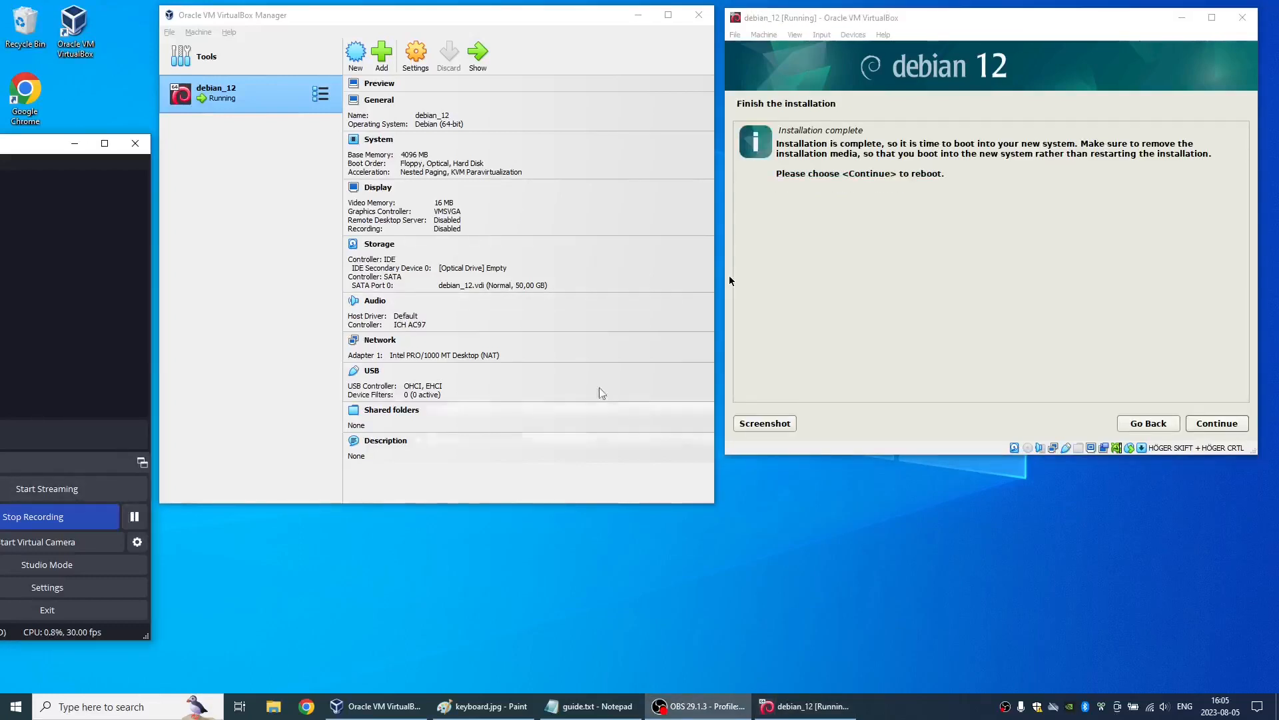
# - Finish the Debian installation, reboot into the new system and let GRUB boot it to the console login
pyautogui.click(993, 297)
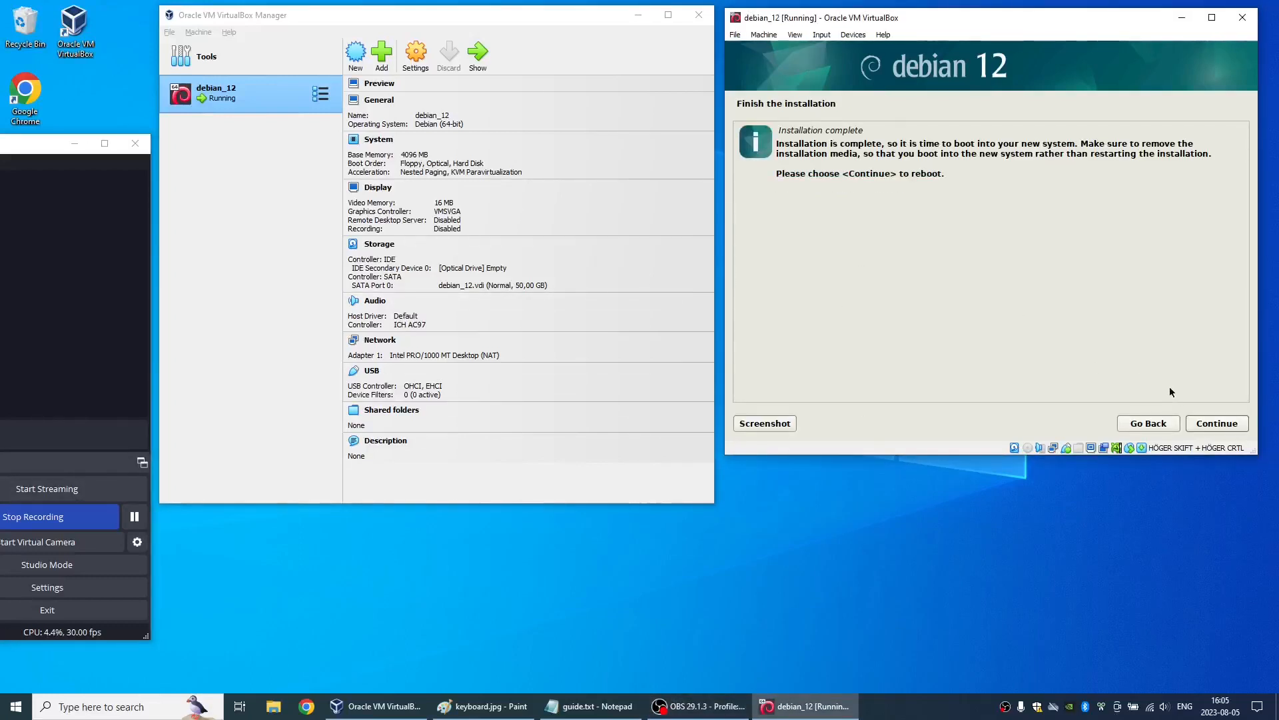
pyautogui.click(1195, 418)
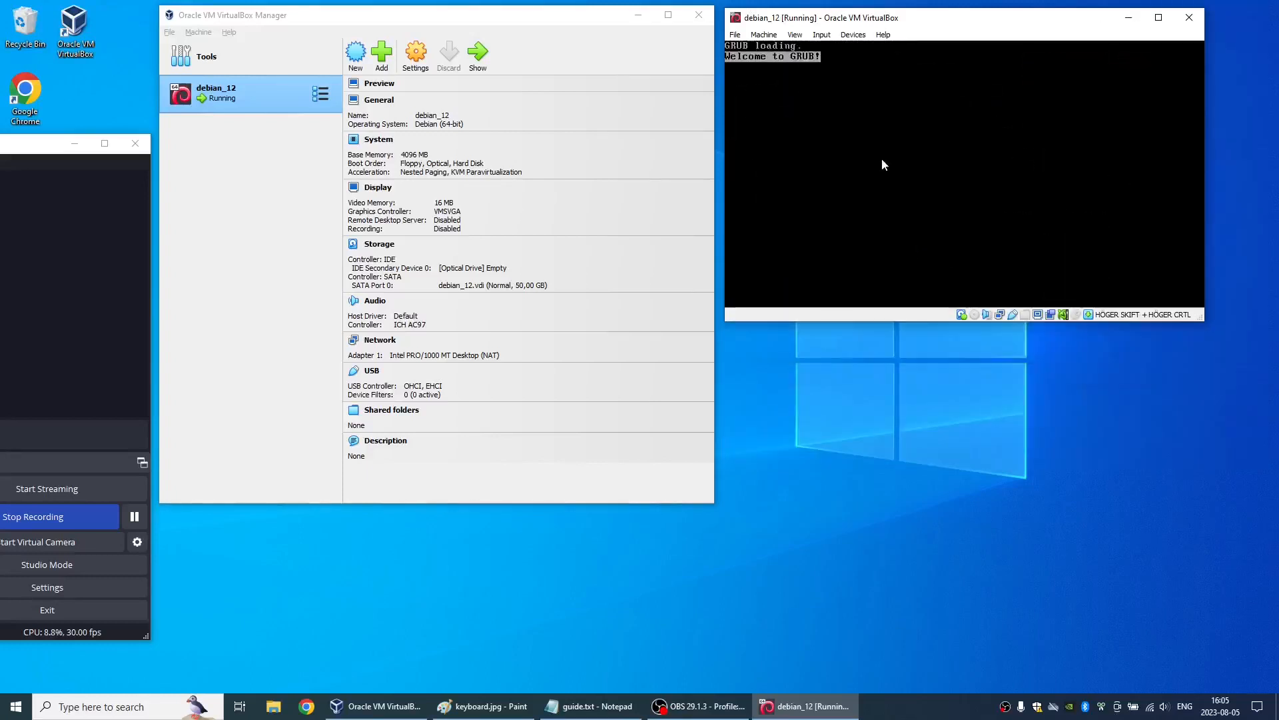
pyautogui.press('Return')
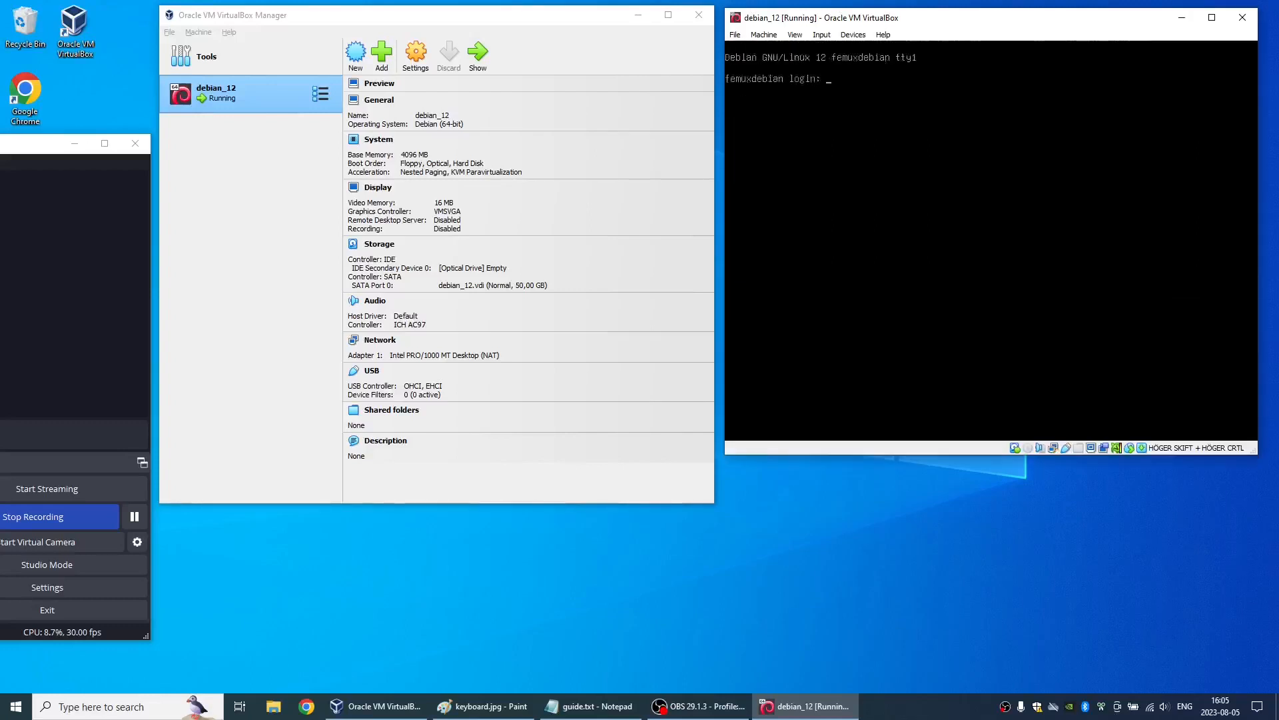
# - Log in at the console as the regular user skane with the account password
pyautogui.write('skane')
pyautogui.press('Return')
# - Switch to a root login shell with su - and enter the root password
pyautogui.press('Return')
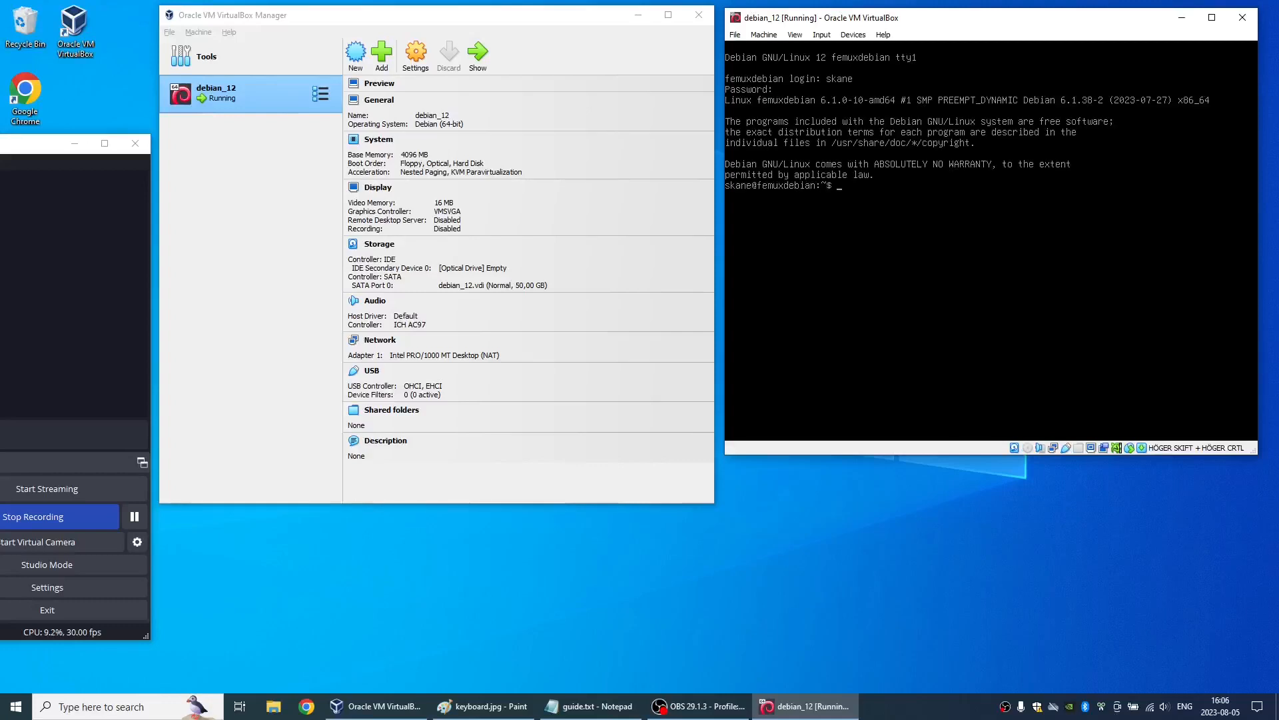
pyautogui.write('su -')
pyautogui.press('Return')
pyautogui.press('Return')
# - Refresh the package lists and upgrade the system with apt update ; apt upgrade
pyautogui.write('sud')
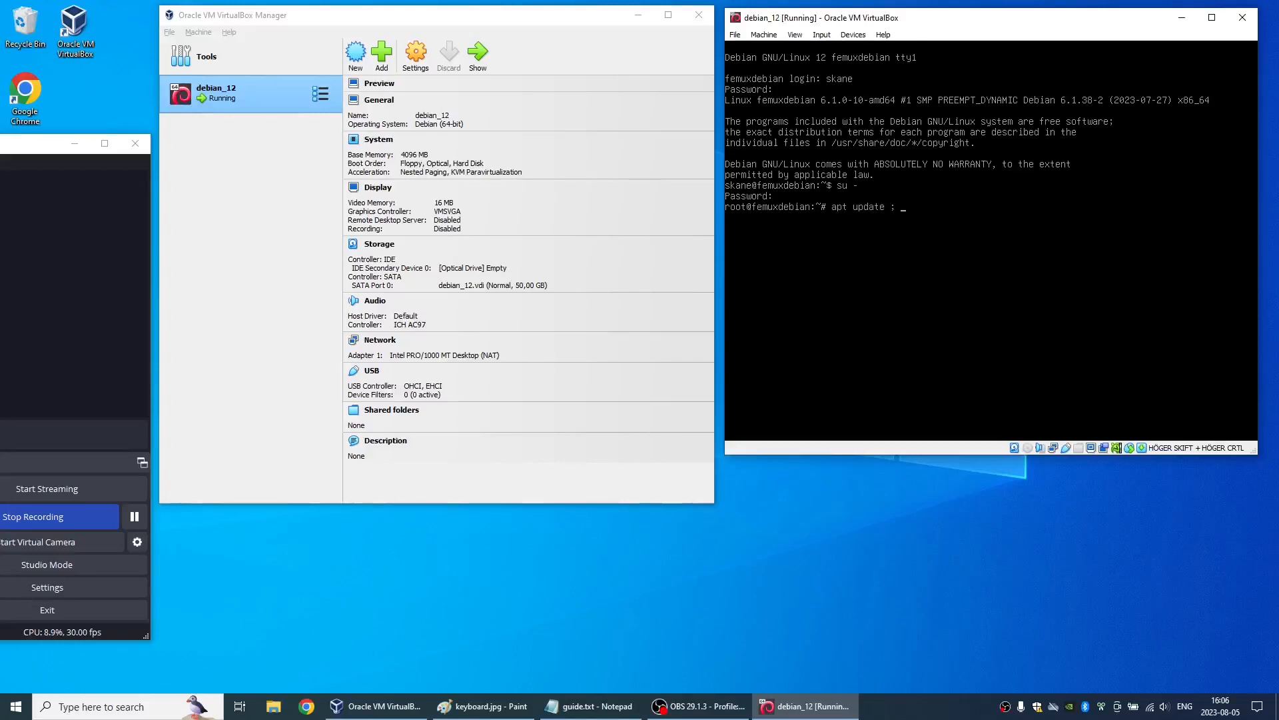
pyautogui.write('ade')
pyautogui.press('Return')
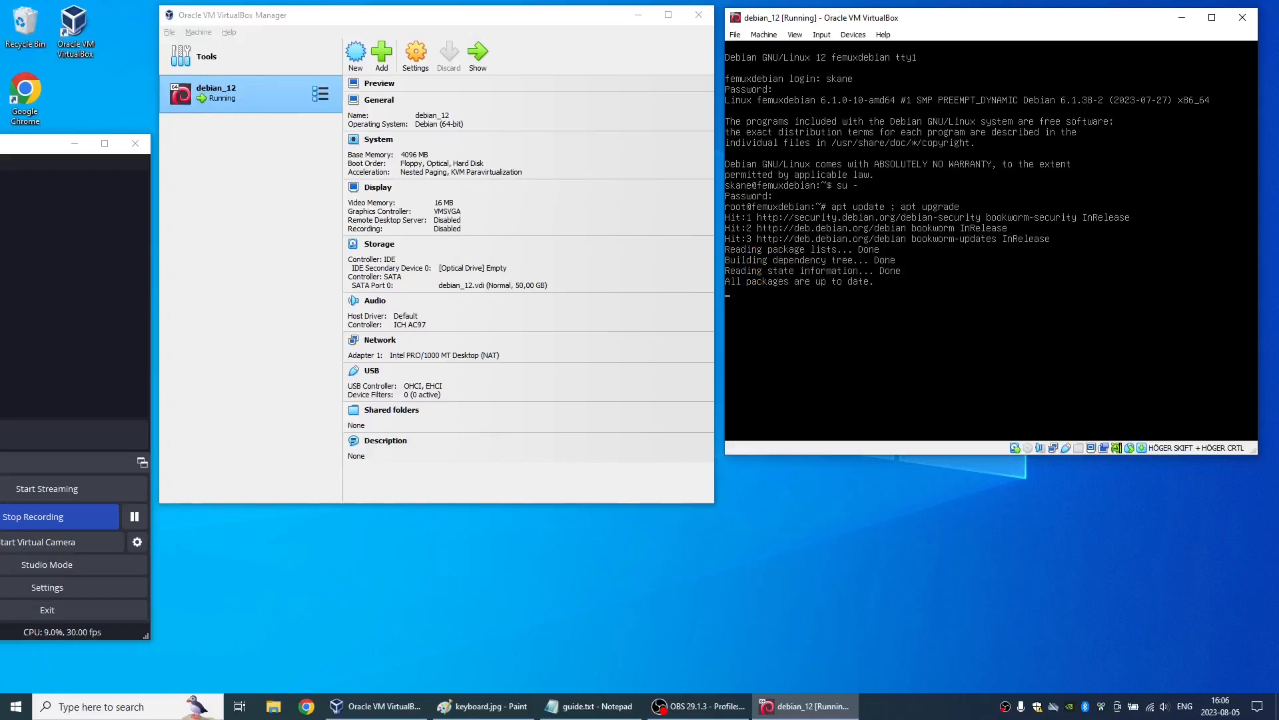
# - Install the Xfce desktop and sudo with apt, including xfce4, xfce4-goodies and sudo, and accept the installation with y
pyautogui.write('apt install xfce4 xfce4')
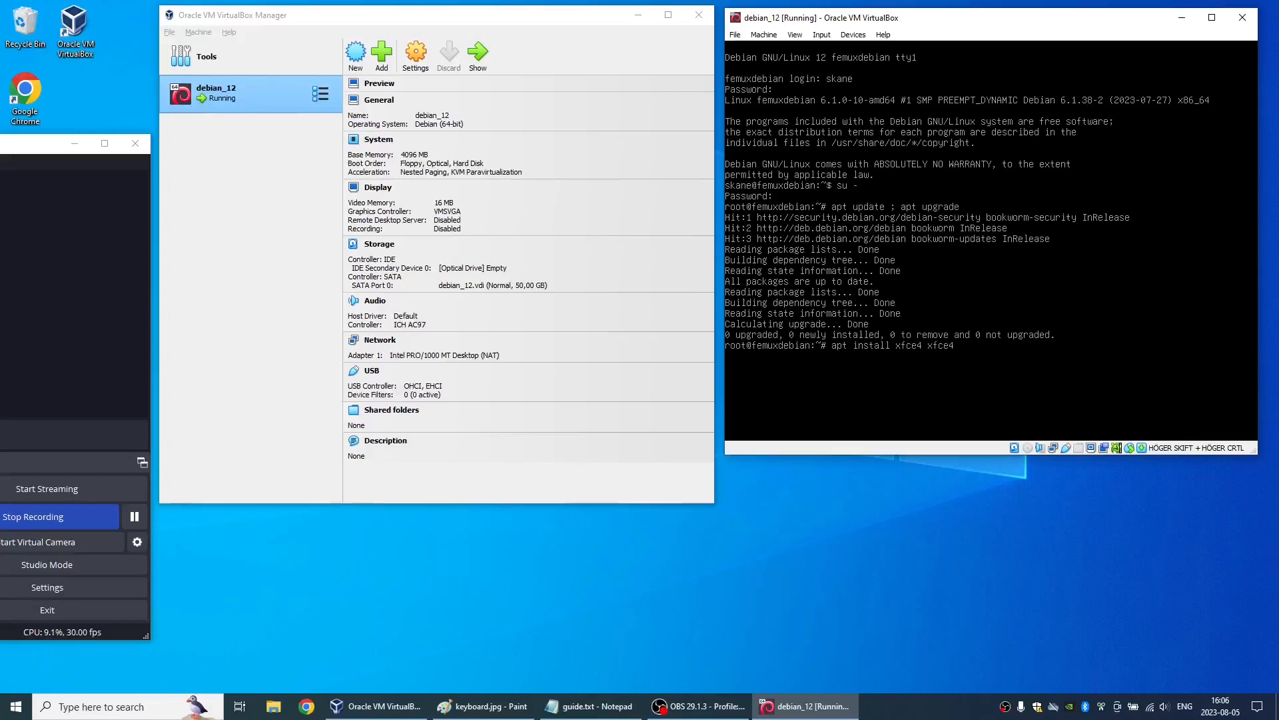
pyautogui.write('dies sudo')
pyautogui.press('Return')
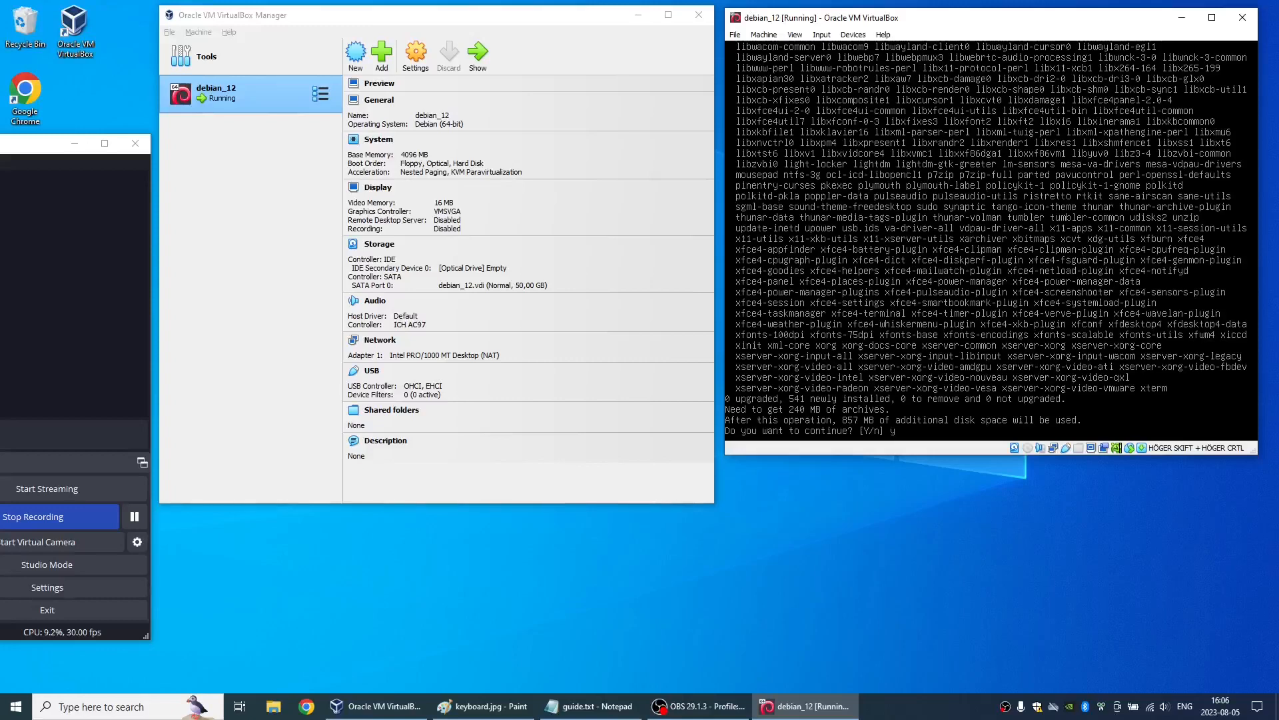
pyautogui.press('Return')
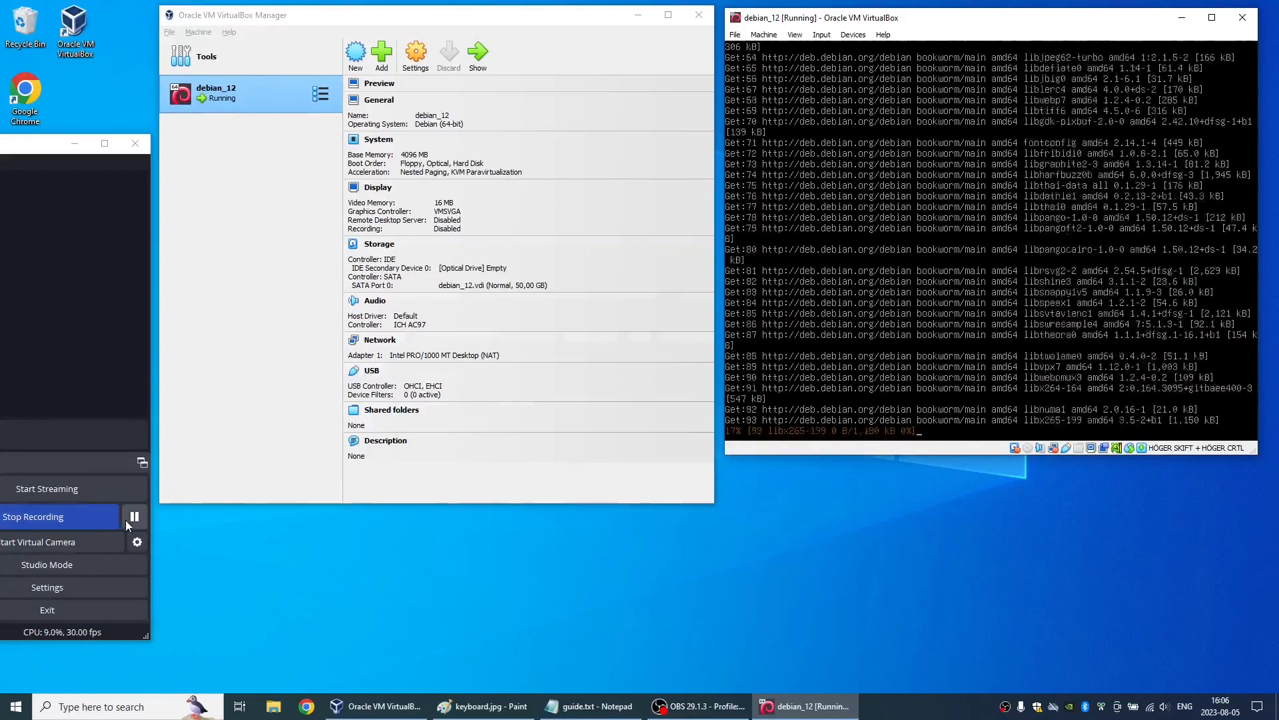
pyautogui.click(134, 517)
pyautogui.click(133, 517)
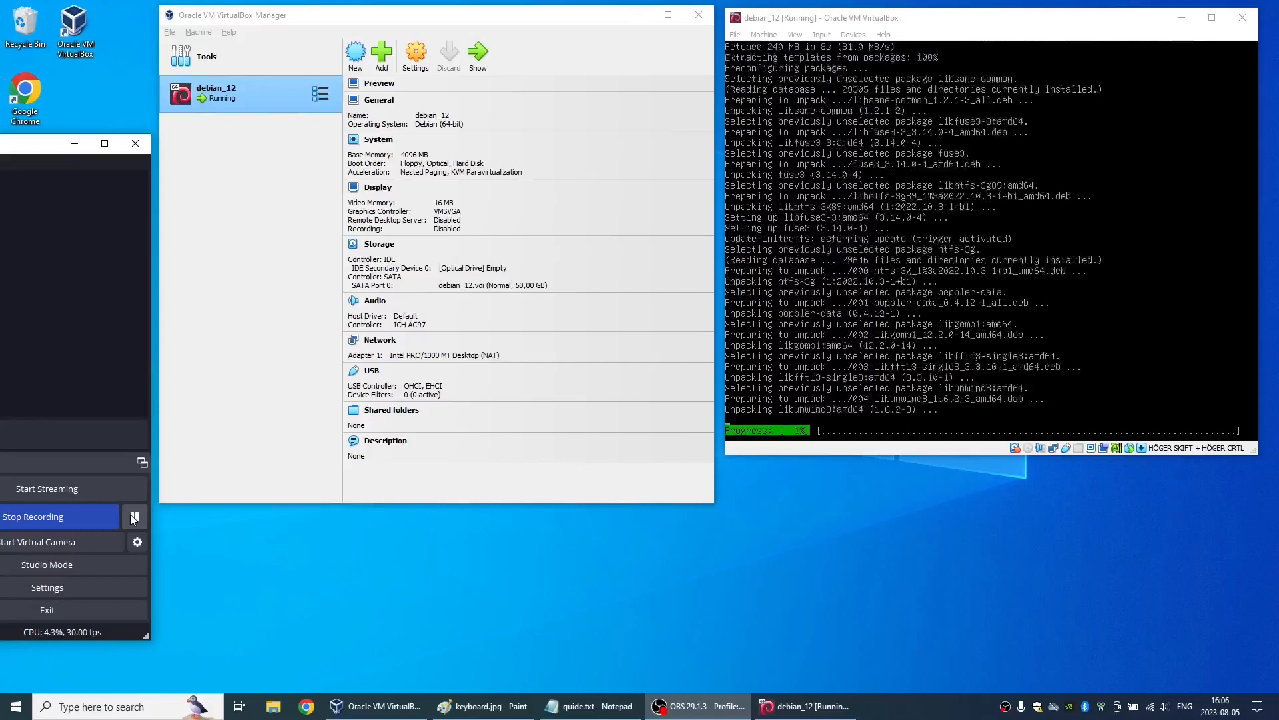
pyautogui.click(134, 517)
pyautogui.click(133, 517)
pyautogui.click(133, 517)
pyautogui.click(134, 517)
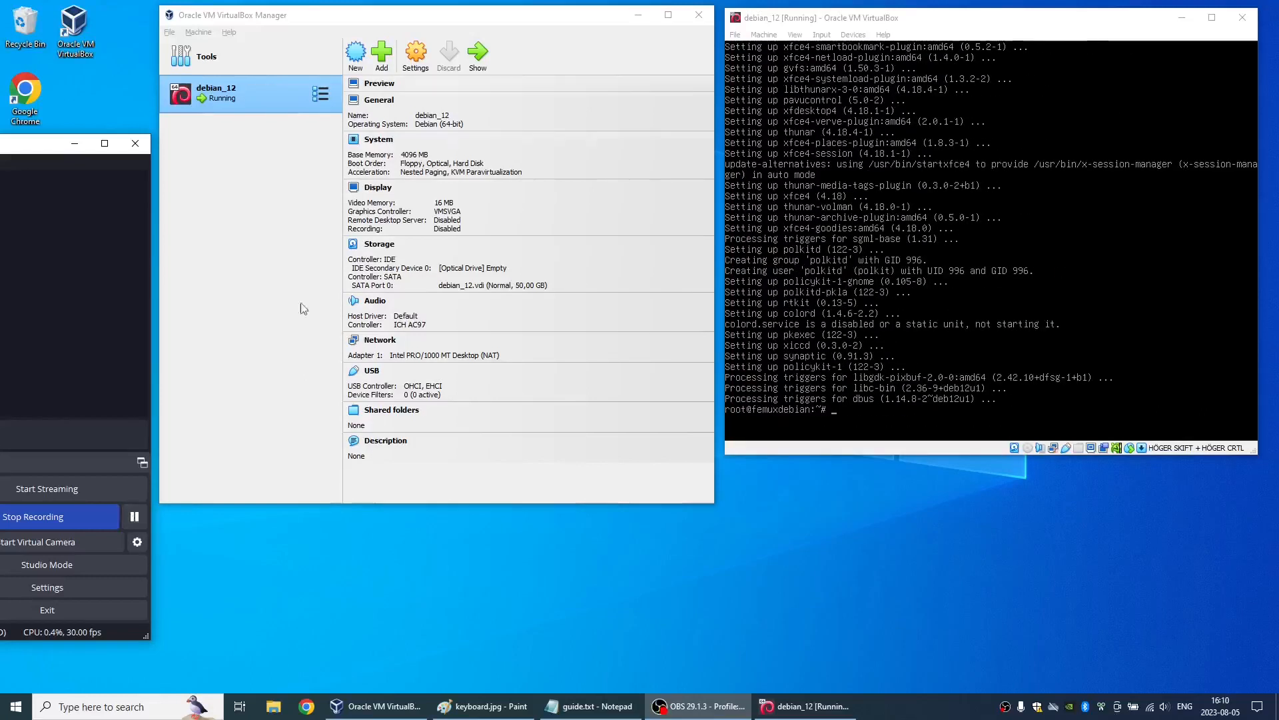
# - Make the system start in graphical mode by default with systemctl set-default graphical.target
pyautogui.click(799, 20)
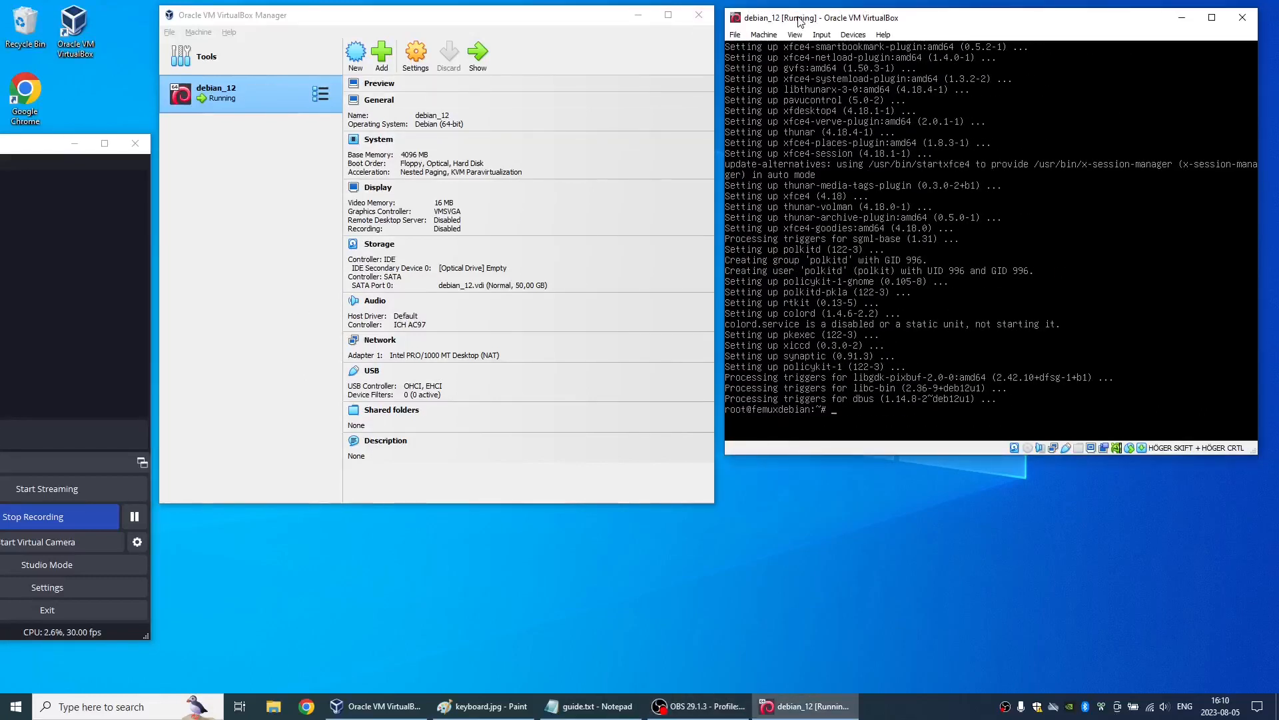
pyautogui.write('systemctl set-def')
pyautogui.press('Tab')
pyautogui.write('graphical.target')
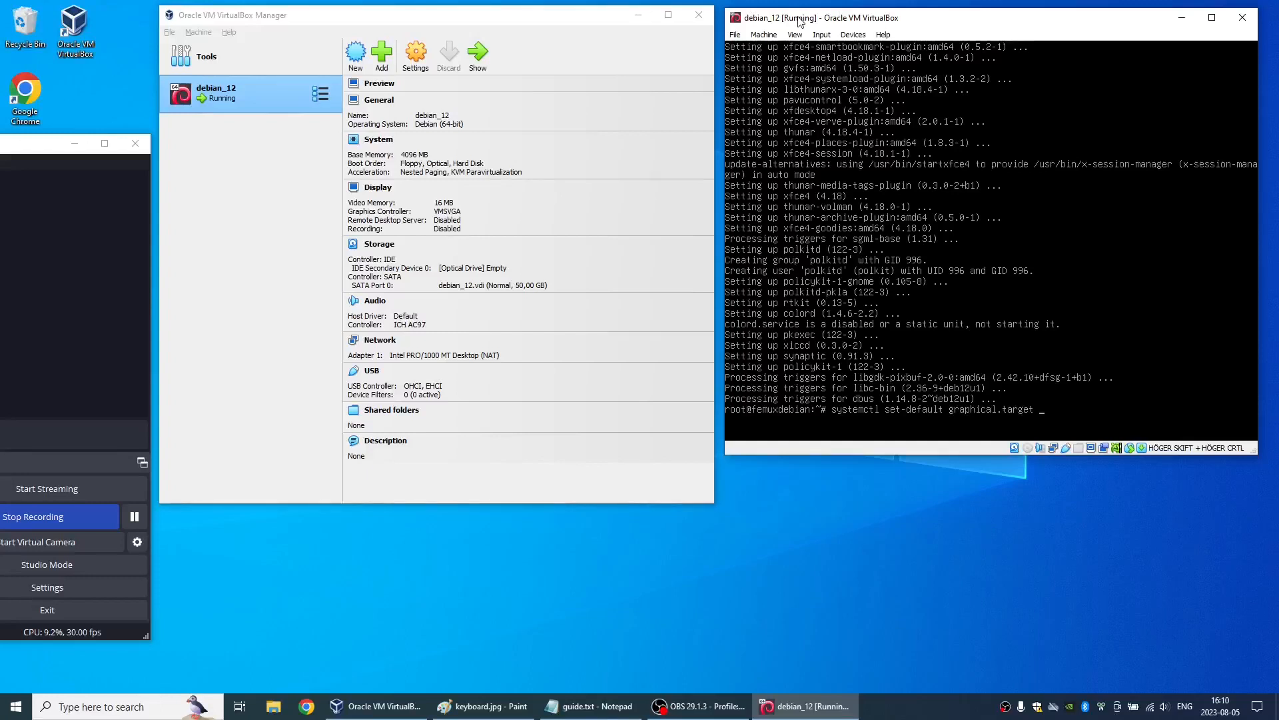
pyautogui.press('Return')
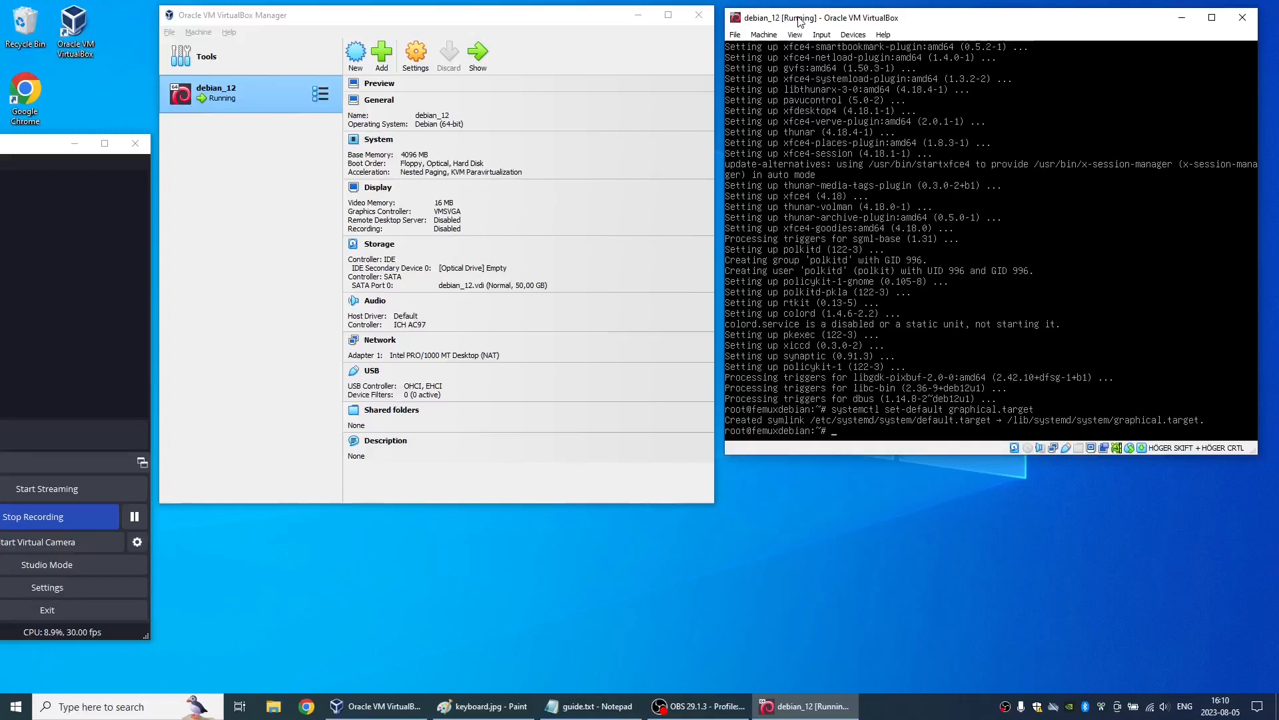
# - Reboot the virtual machine and boot the Debian GNU/Linux entry from GRUB
pyautogui.press('Return')
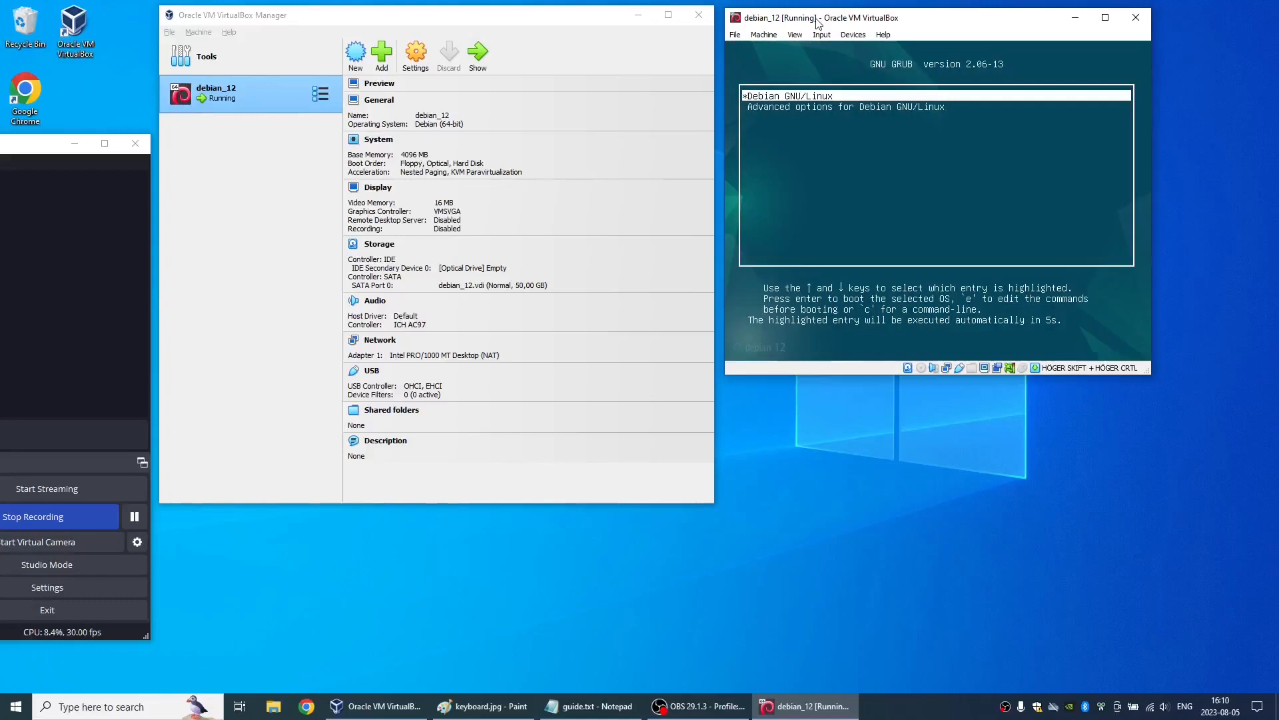
pyautogui.press('Return')
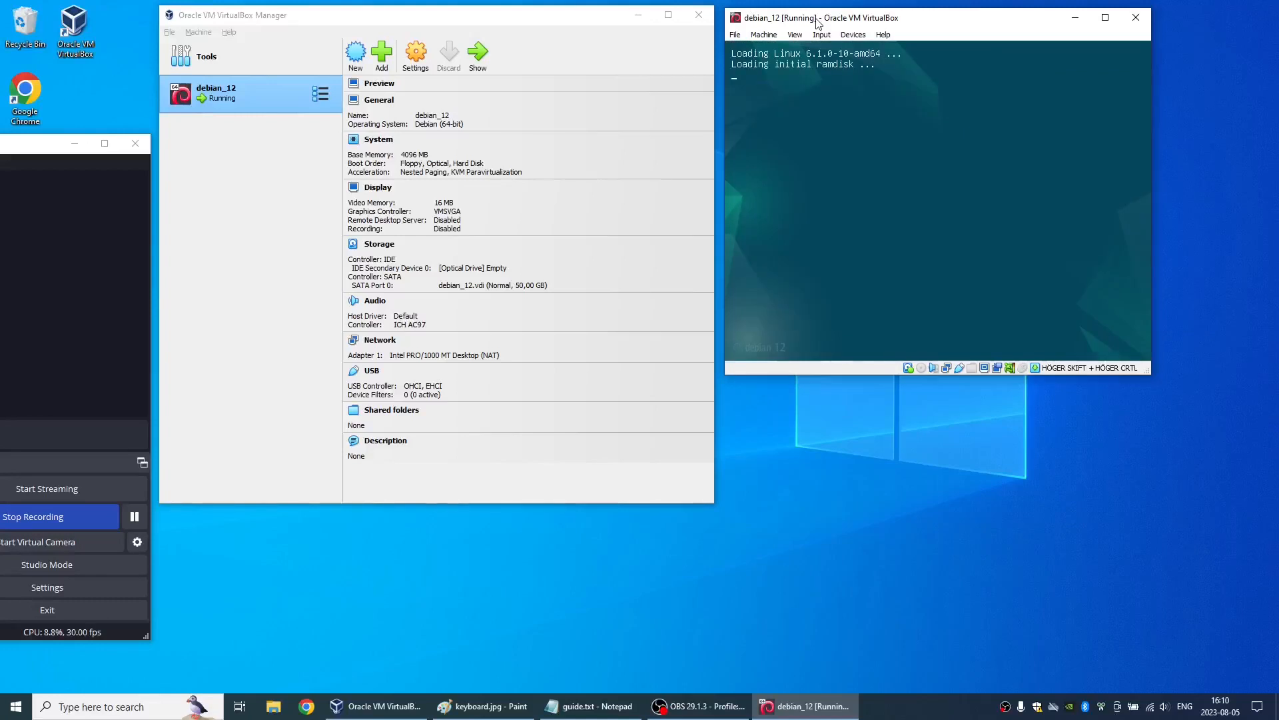
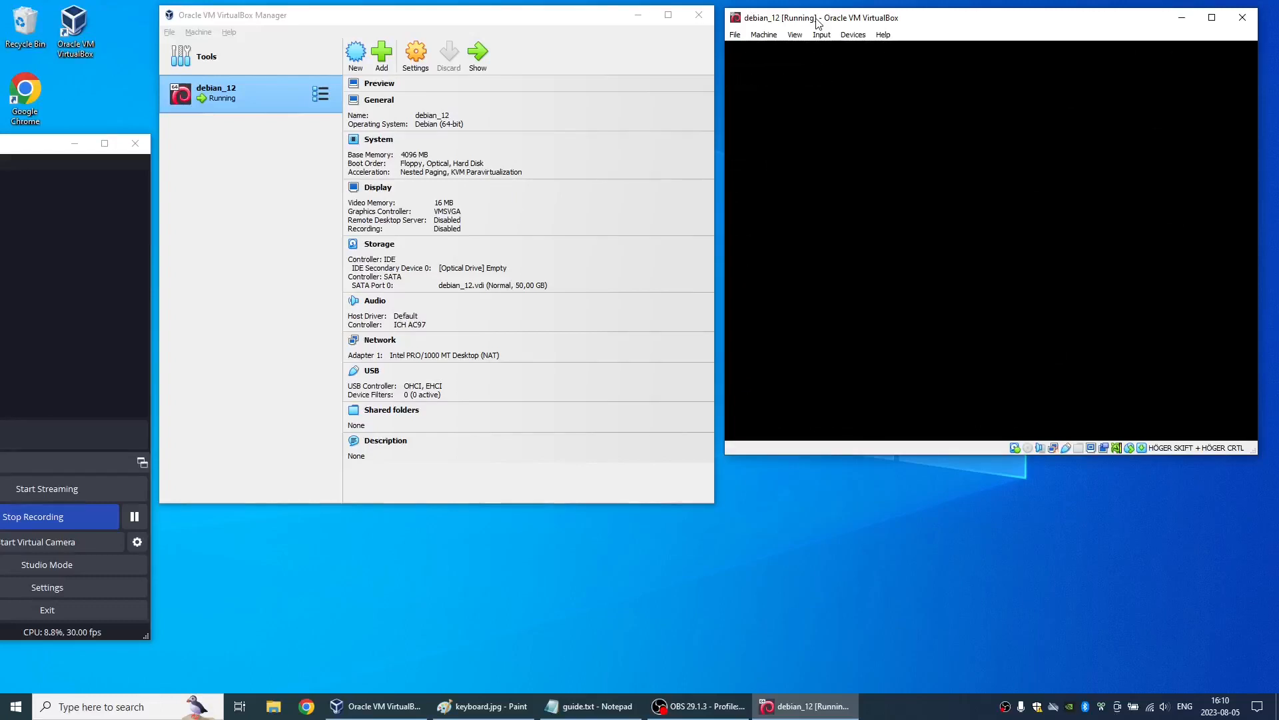
# - Log in to the Debian desktop with the user's account name and password
pyautogui.write('skane')
pyautogui.press('Tab')
pyautogui.write('••••••••')
pyautogui.press('Return')
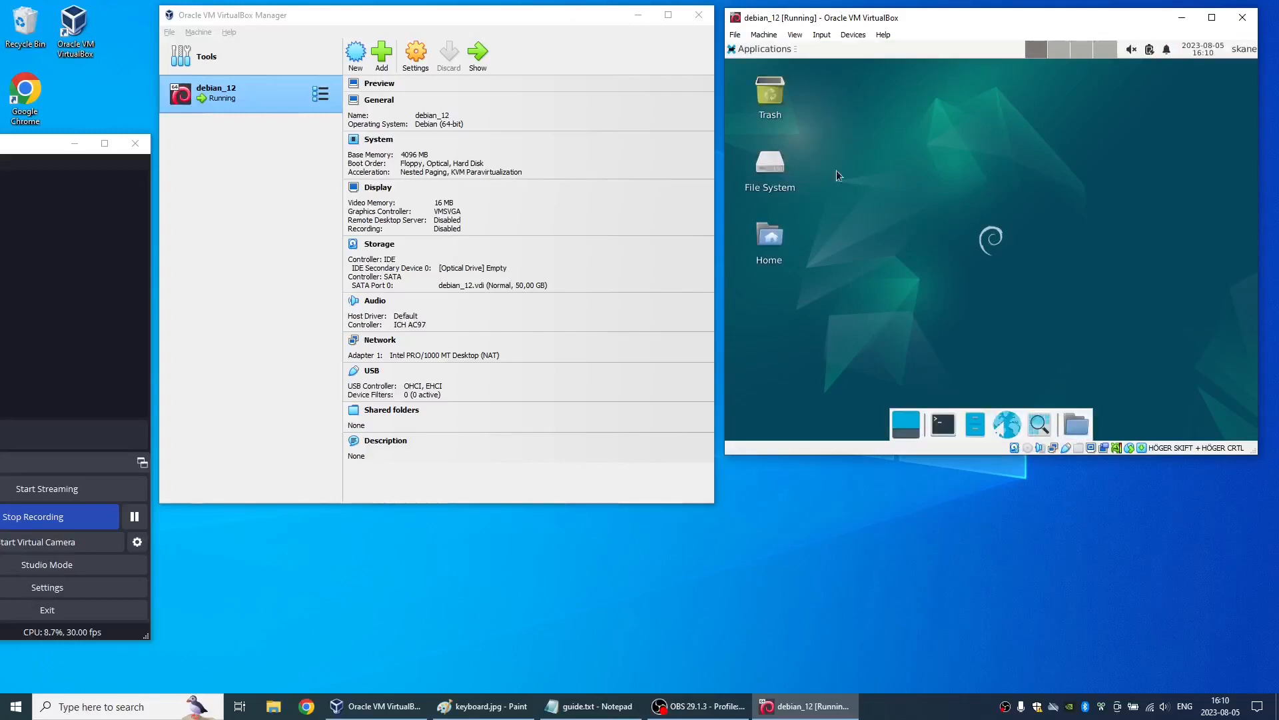
# - Open the Display settings of the Xfce desktop
pyautogui.click(762, 49)
pyautogui.moveTo(765, 173)
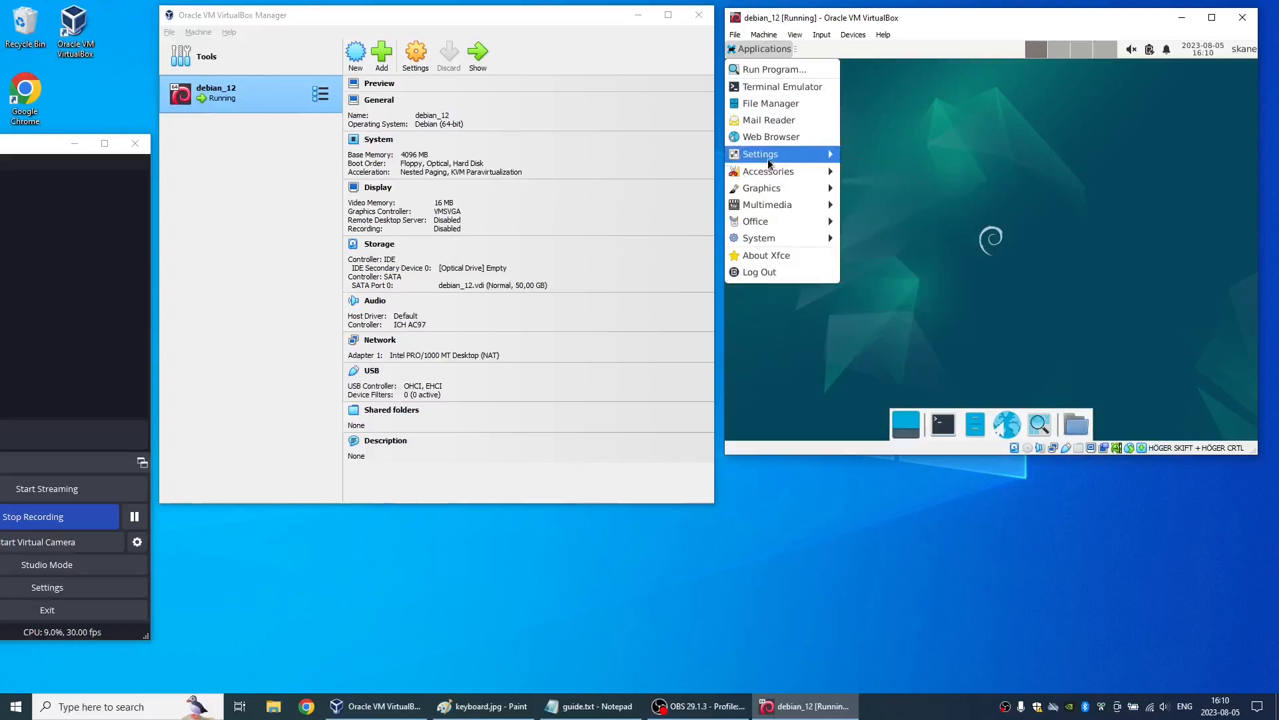
pyautogui.click(856, 200)
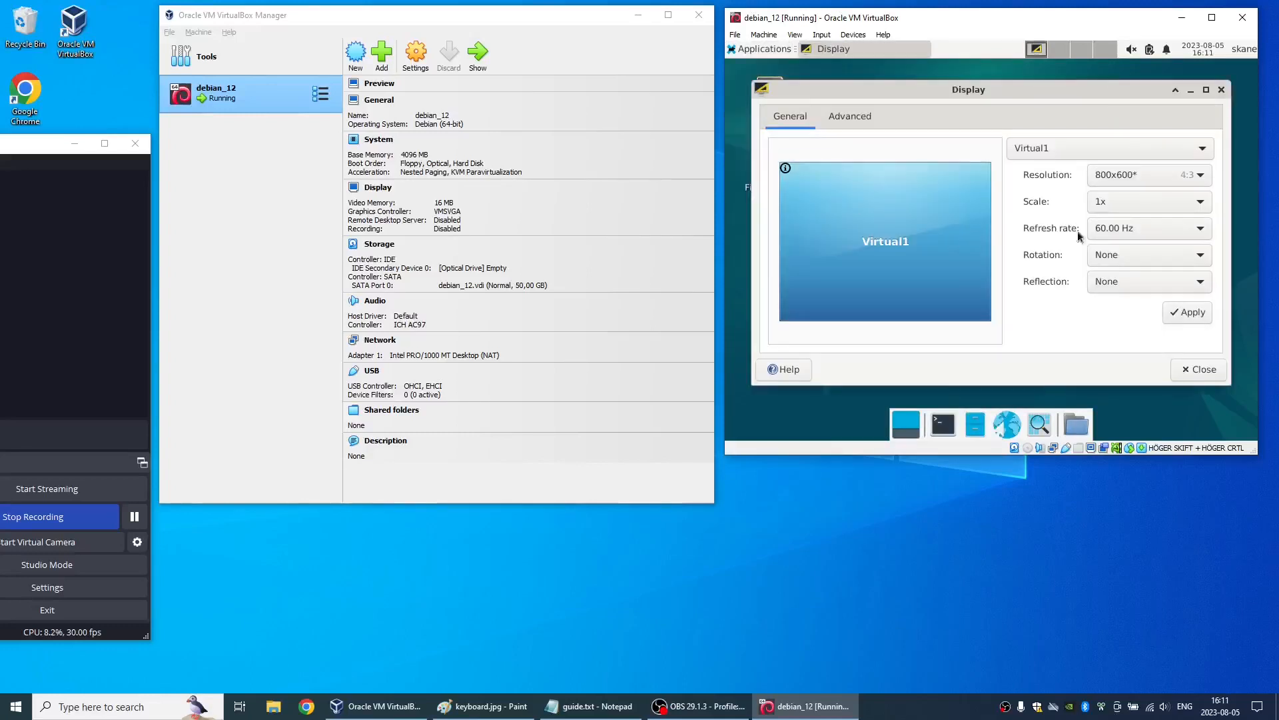
# - Set the Virtual1 display's resolution to 1280x1024 and keep the configuration
pyautogui.click(1142, 178)
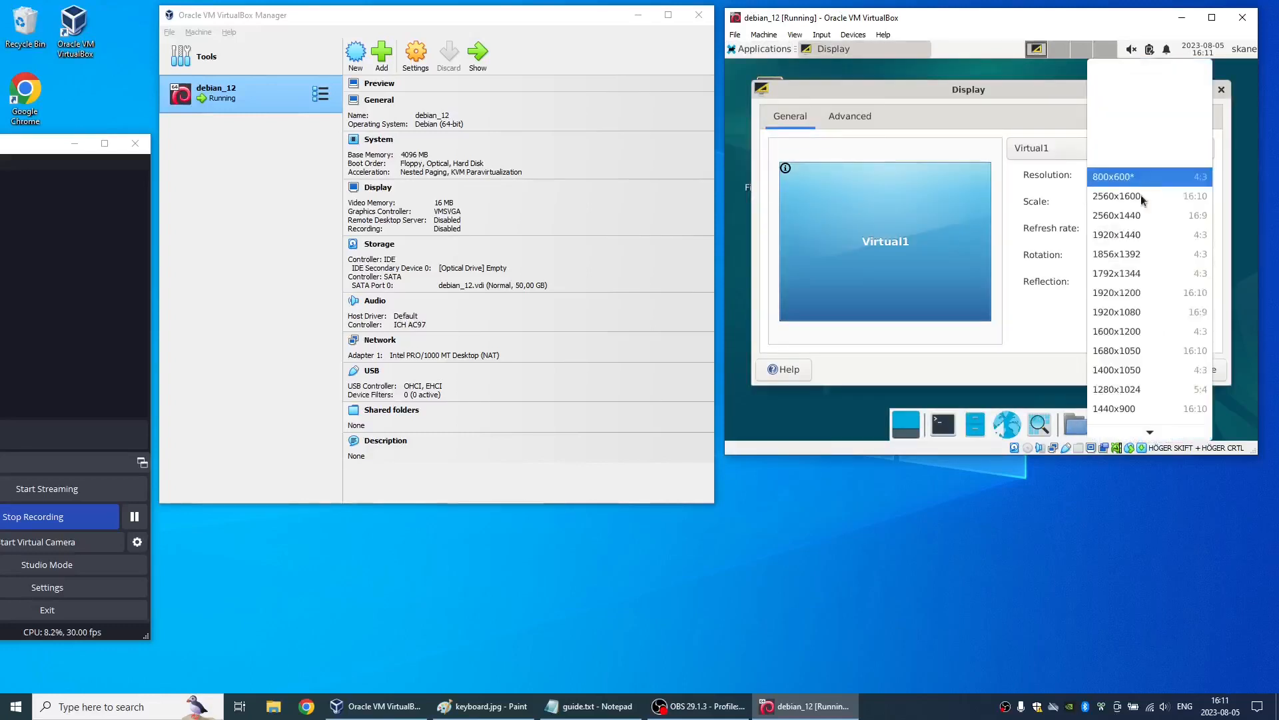
pyautogui.click(1121, 394)
pyautogui.click(1184, 312)
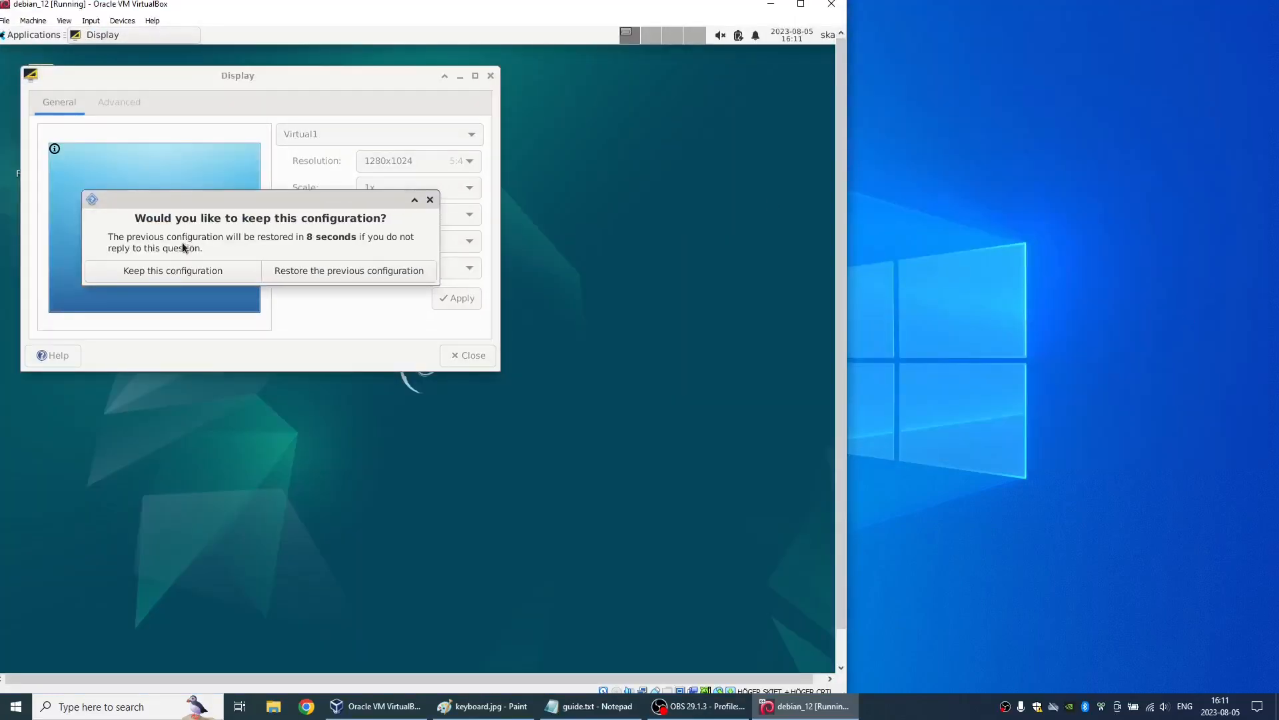
pyautogui.click(172, 267)
# - Set the Virtual1 display's resolution to 1440x900, keep the configuration, and close the Display settings
pyautogui.click(393, 161)
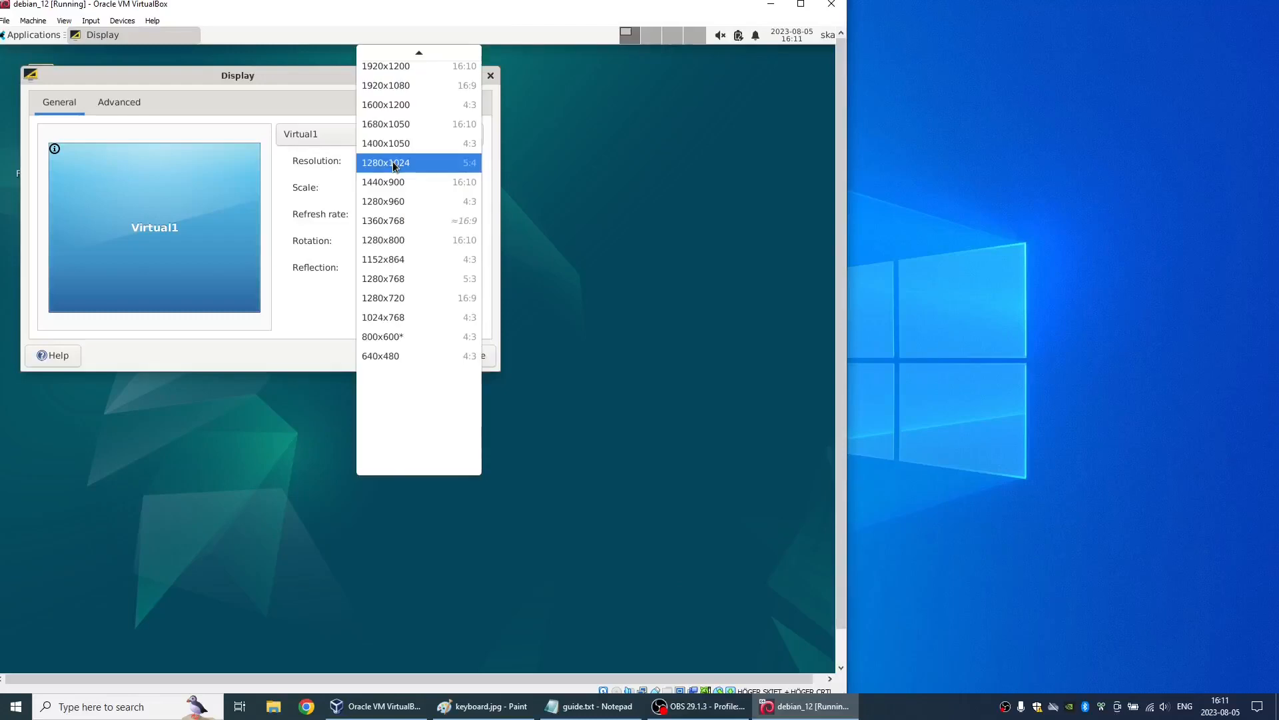
pyautogui.click(393, 185)
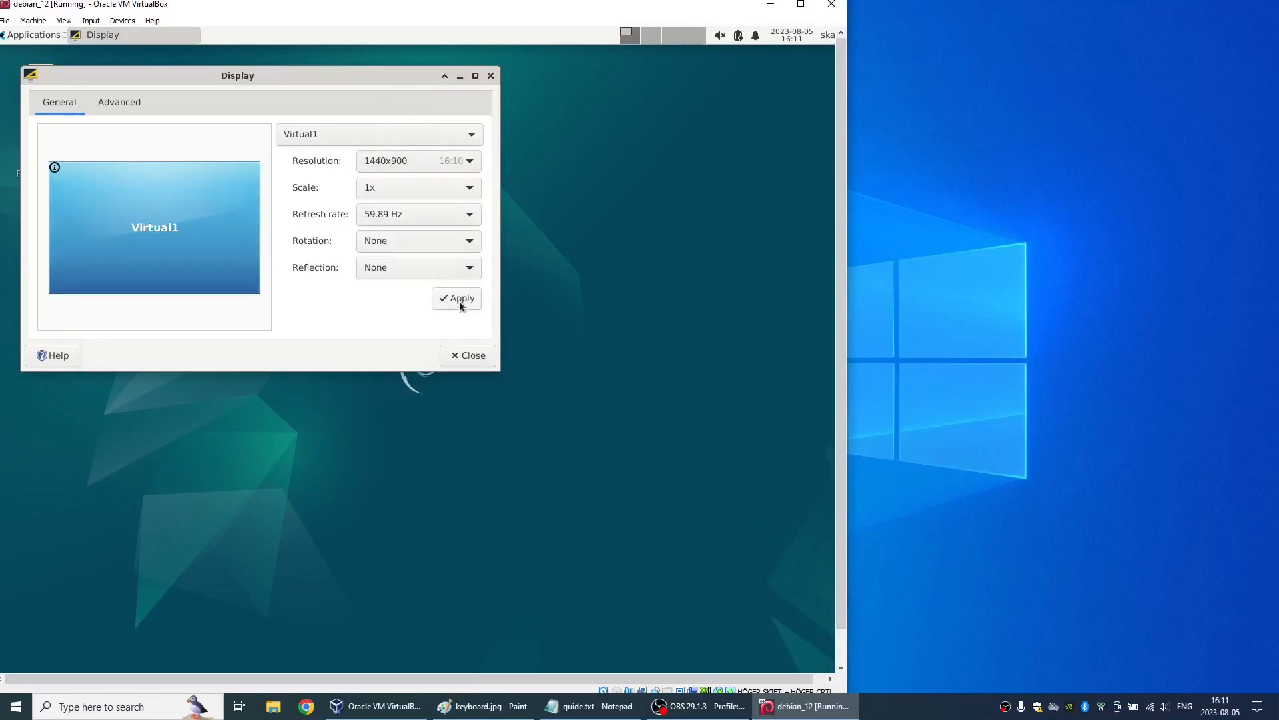
pyautogui.click(459, 302)
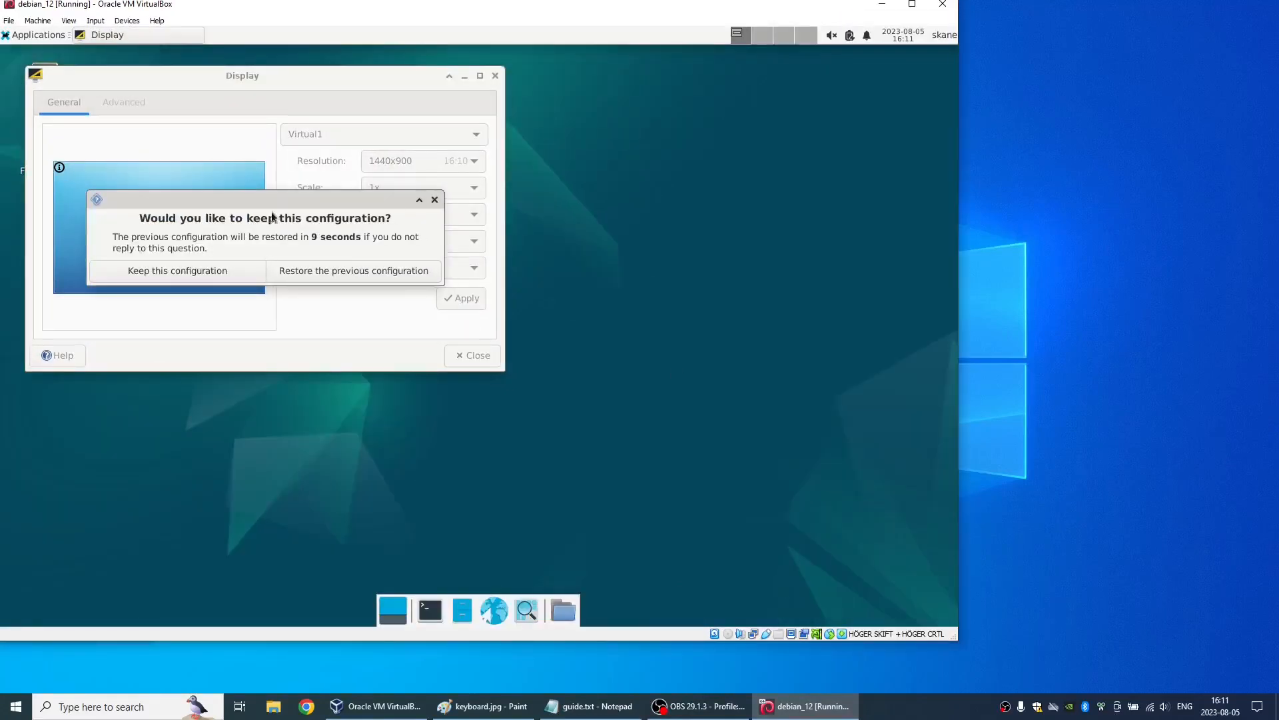
pyautogui.click(190, 265)
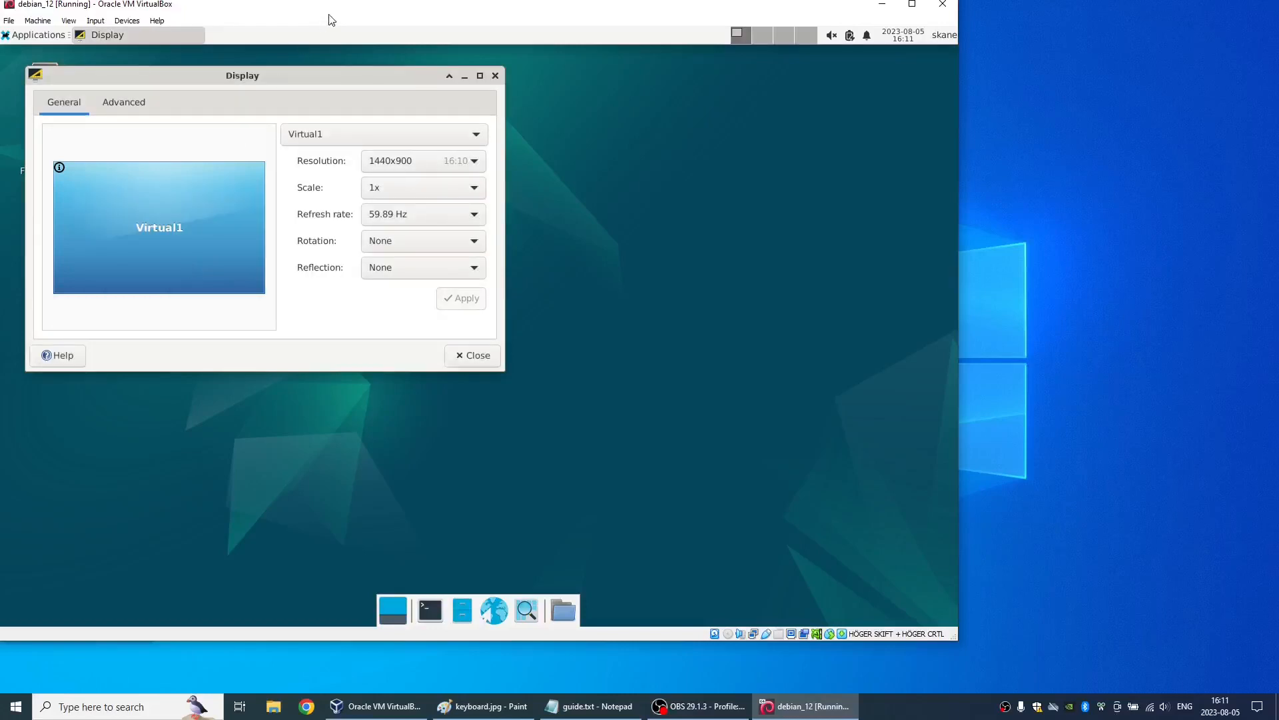
pyautogui.moveTo(558, 19); pyautogui.dragTo(862, 32)
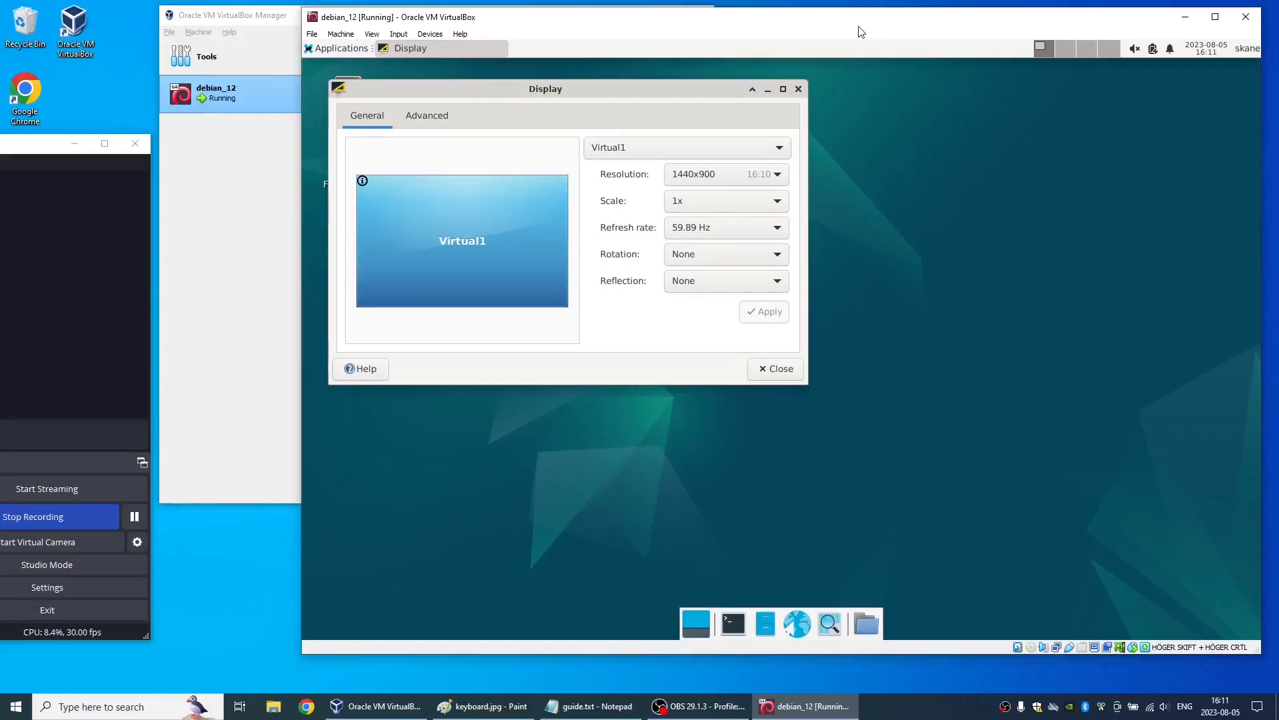
pyautogui.click(765, 368)
# - Open Synaptic Package Manager with the authentication password, dismiss its Quick Introduction, and close it
pyautogui.click(342, 50)
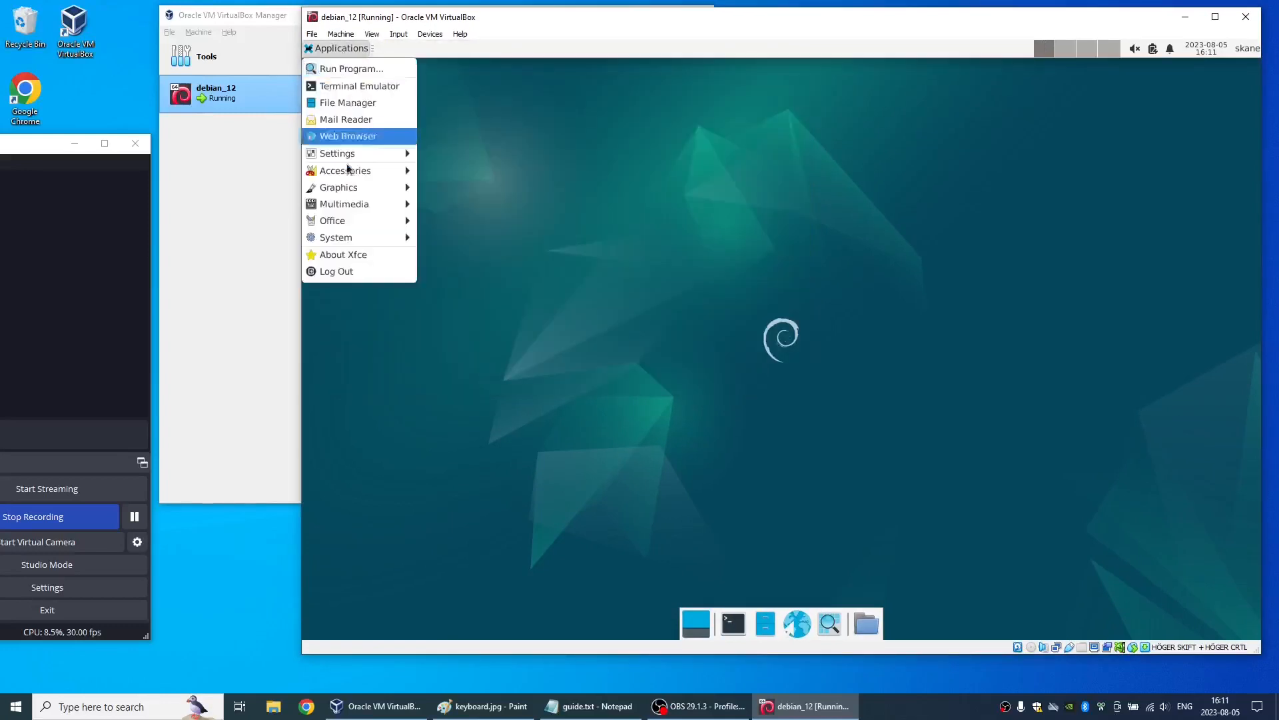
pyautogui.moveTo(347, 239)
pyautogui.click(431, 255)
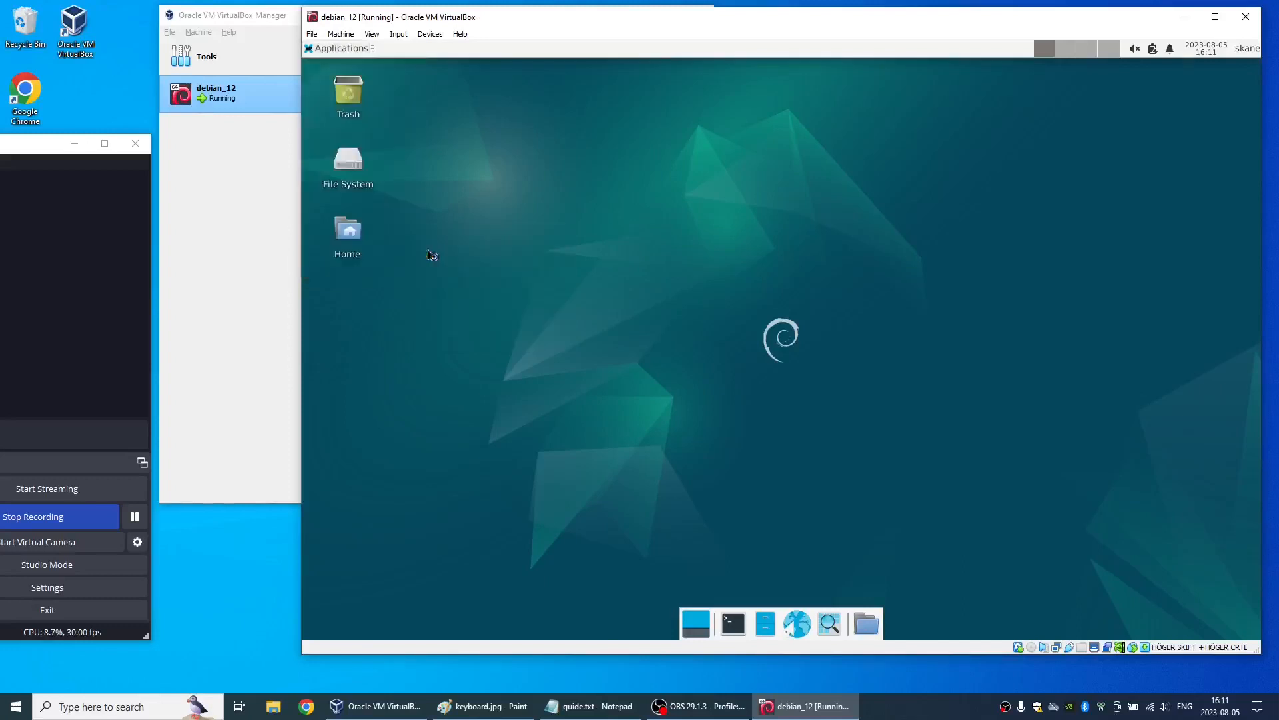
pyautogui.write('***********')
pyautogui.click(905, 433)
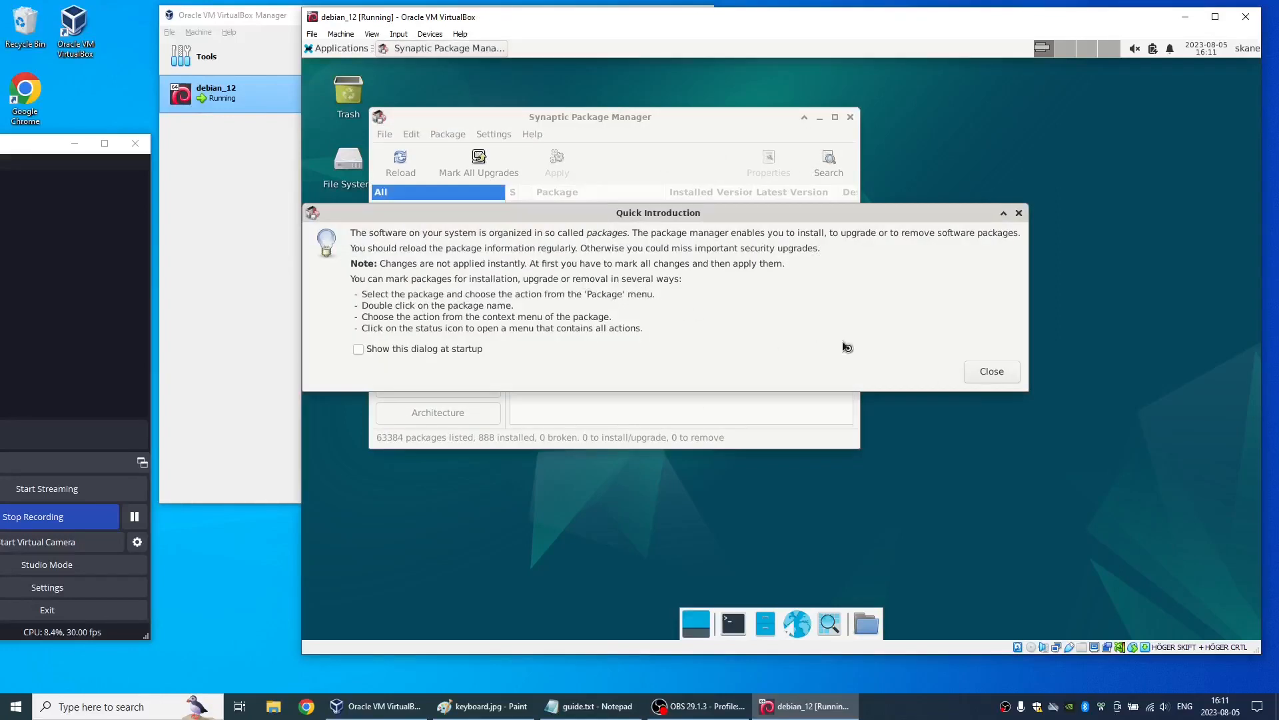
pyautogui.click(1005, 373)
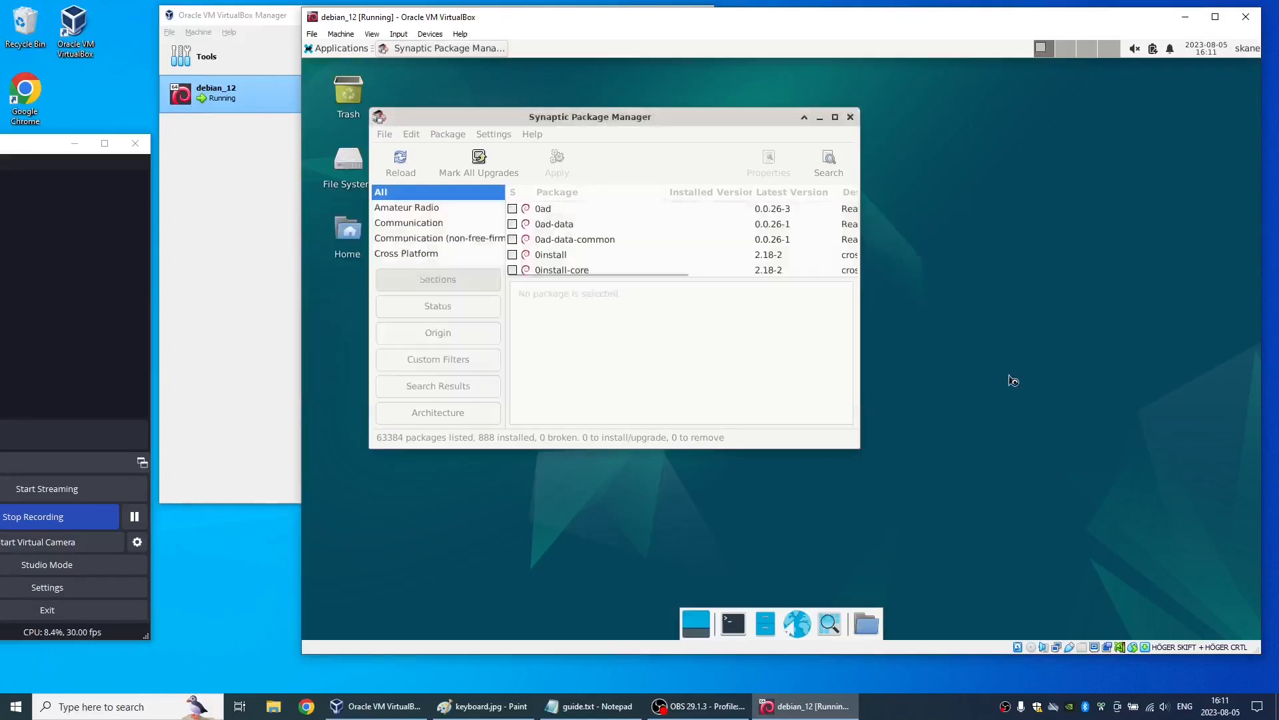
pyautogui.click(853, 117)
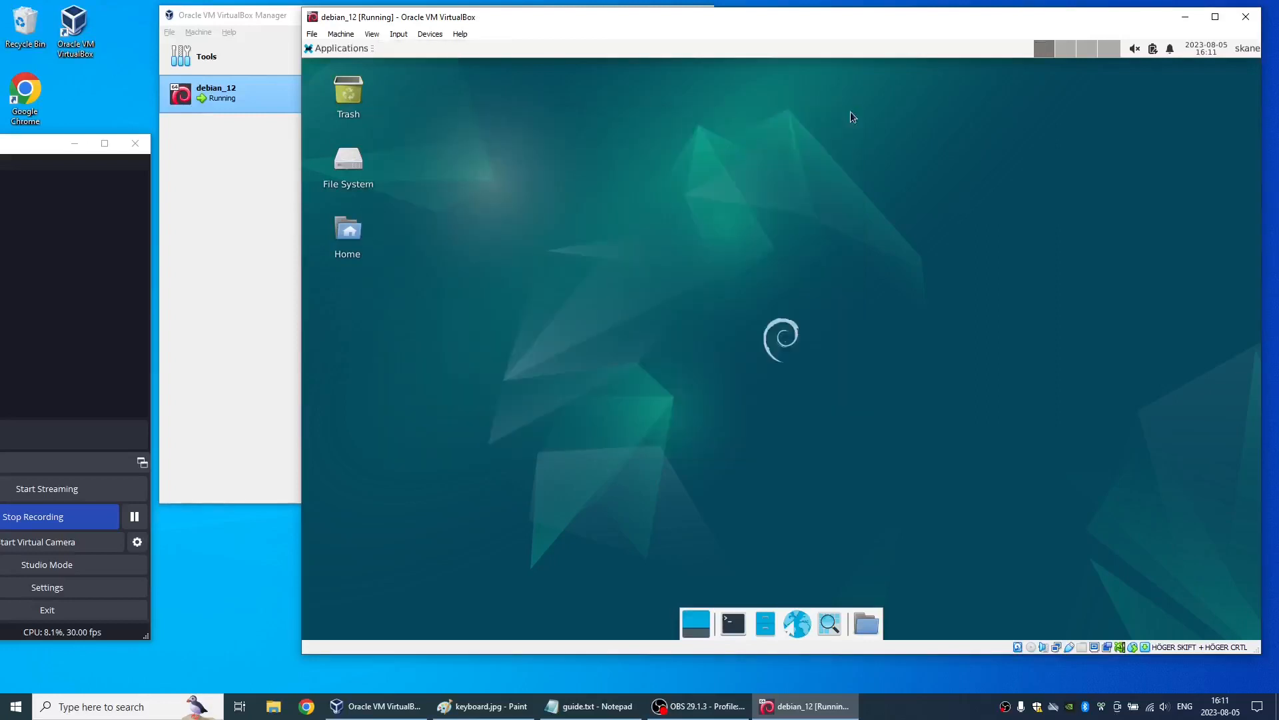
# - Open an Xfce Terminal window in the virtual machine
pyautogui.click(358, 49)
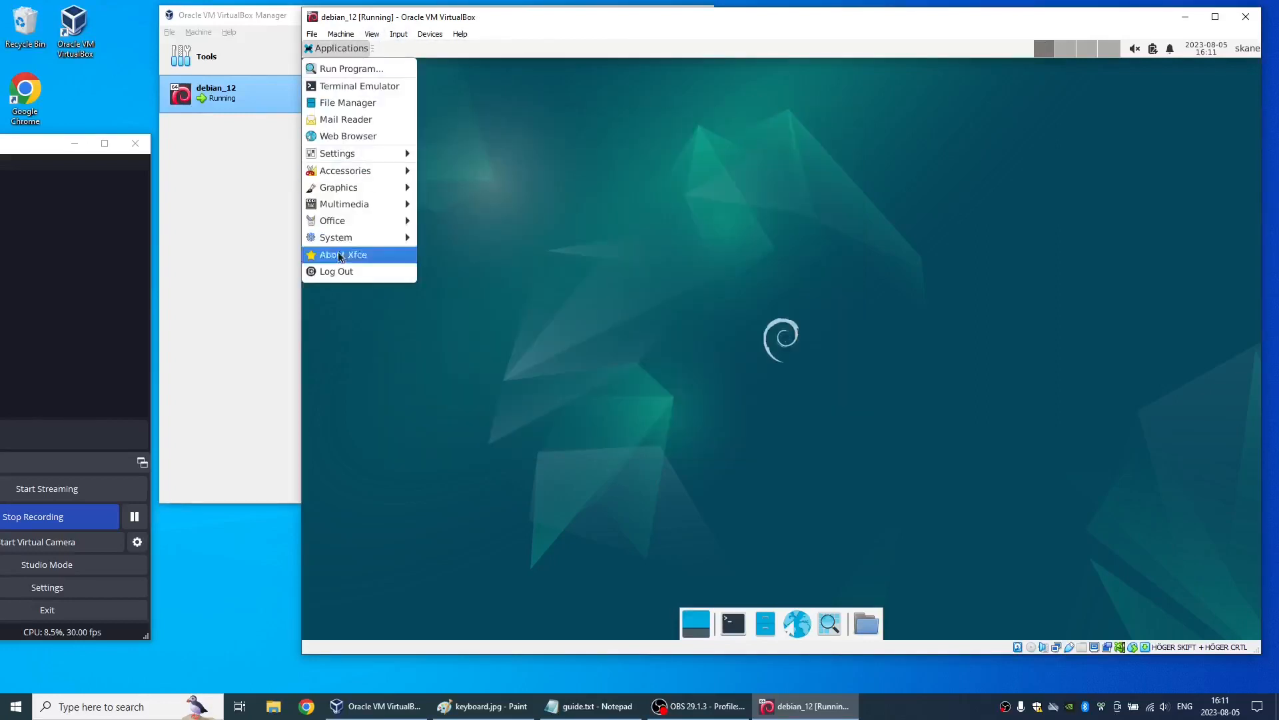
pyautogui.moveTo(350, 238)
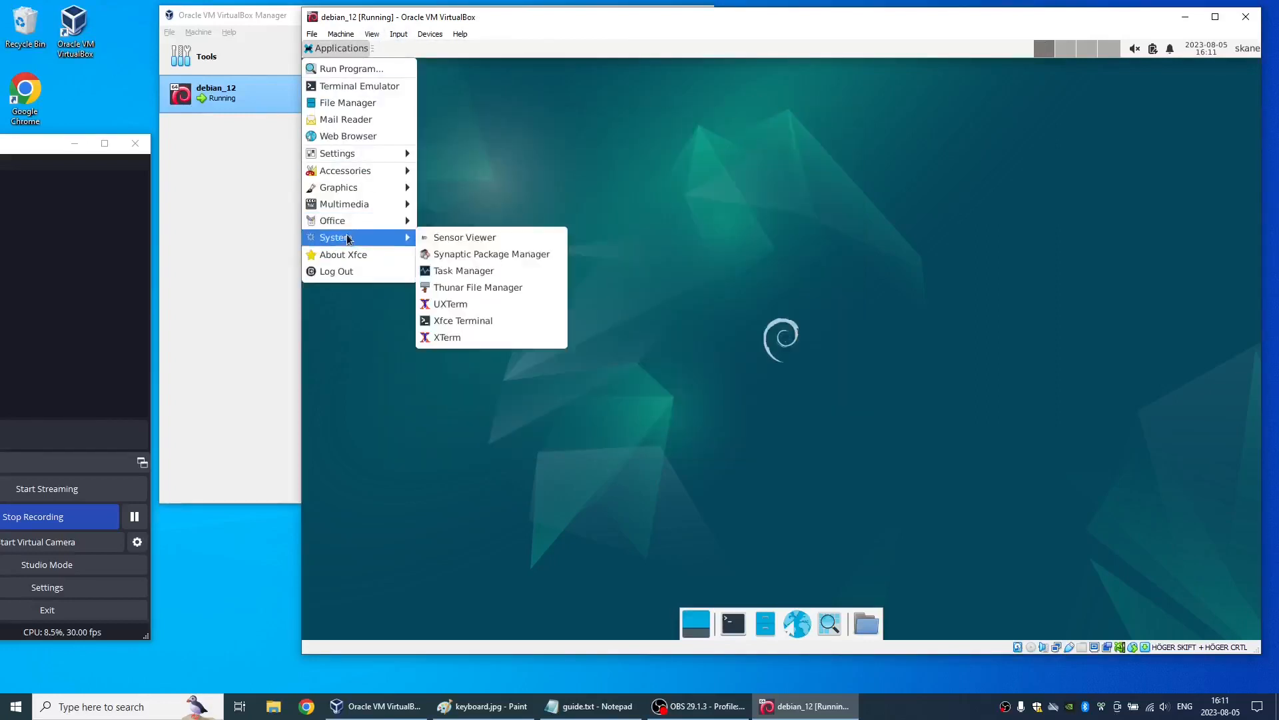
pyautogui.click(459, 320)
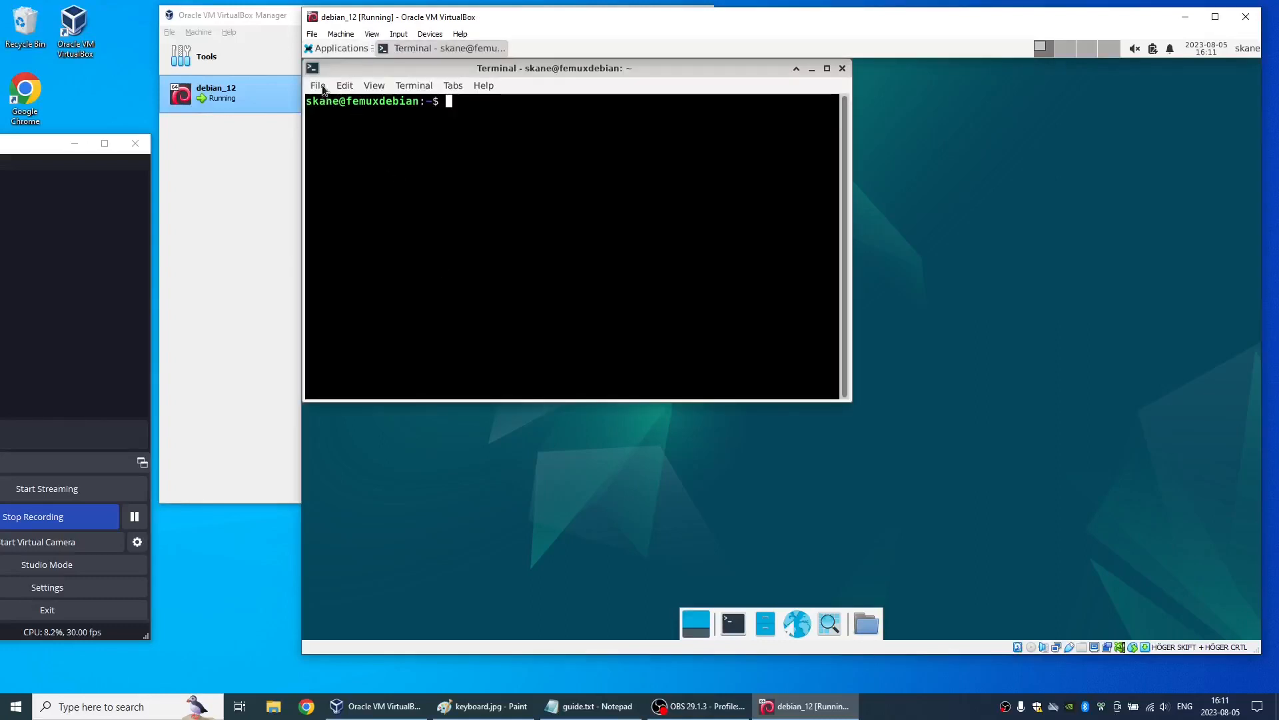
# - In the terminal preferences, enable unlimited scrollback, turn off the unsafe paste dialog, and enable automatic copying of selections to the clipboard
pyautogui.click(341, 86)
pyautogui.click(358, 207)
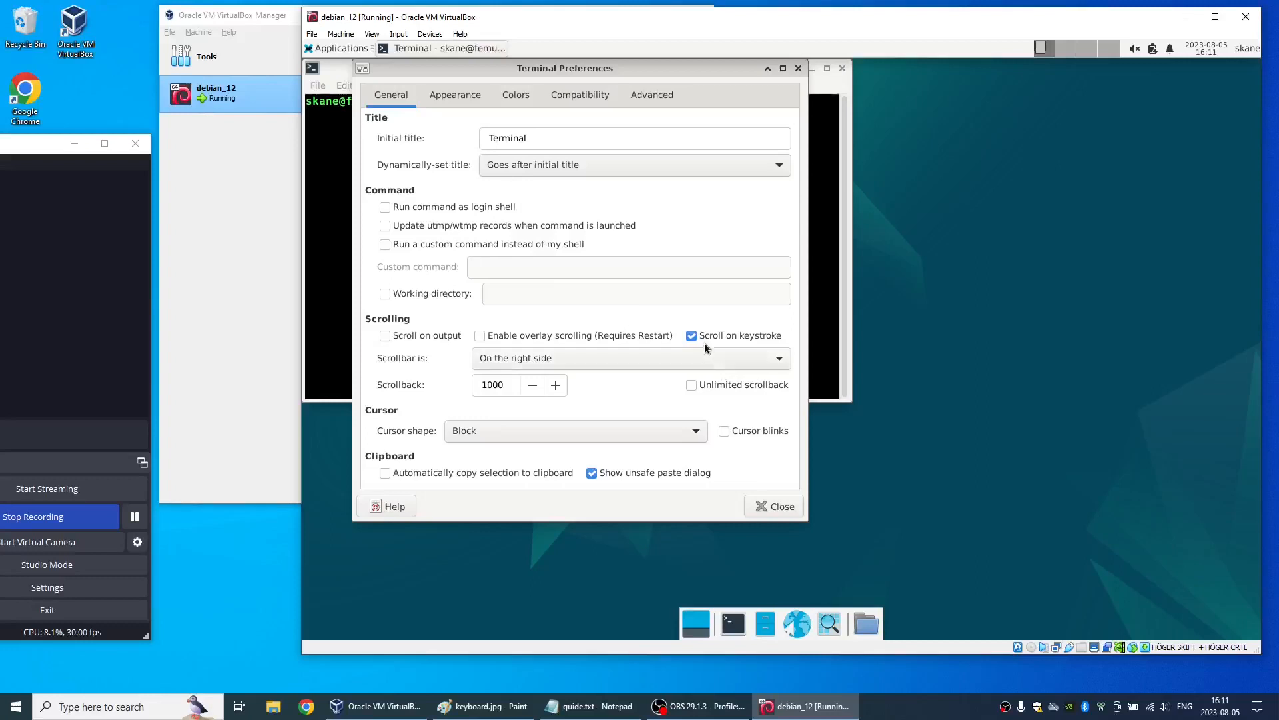
pyautogui.click(712, 384)
pyautogui.click(609, 473)
pyautogui.click(480, 472)
# - Turn off closing tabs by middle mouse click in the terminal's advanced preferences and close the preferences
pyautogui.click(444, 96)
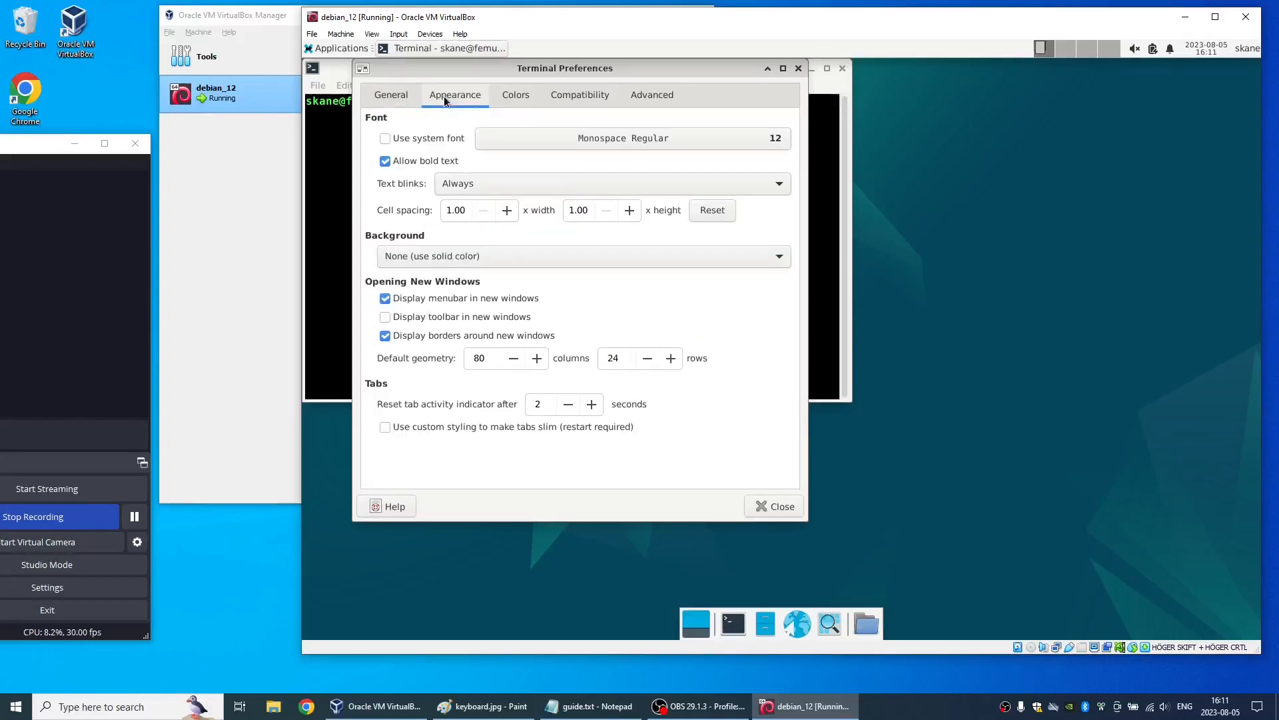
pyautogui.click(507, 98)
pyautogui.click(572, 98)
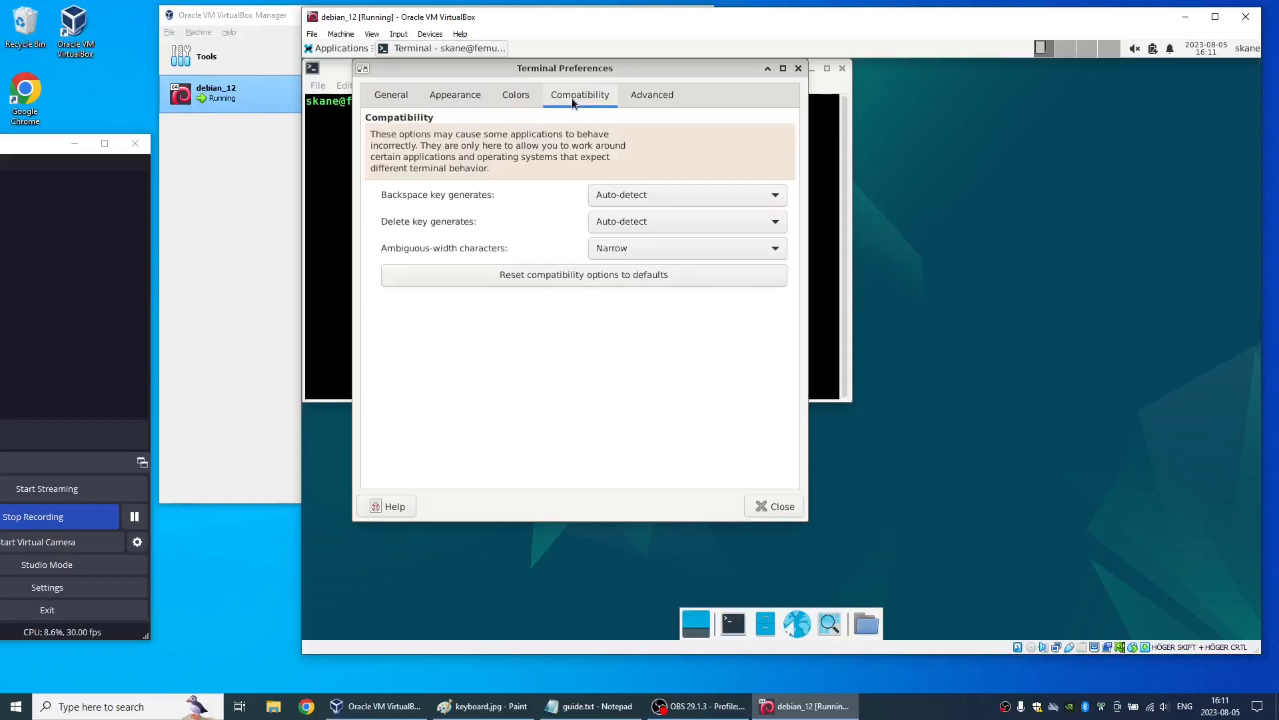
pyautogui.click(652, 97)
pyautogui.click(436, 311)
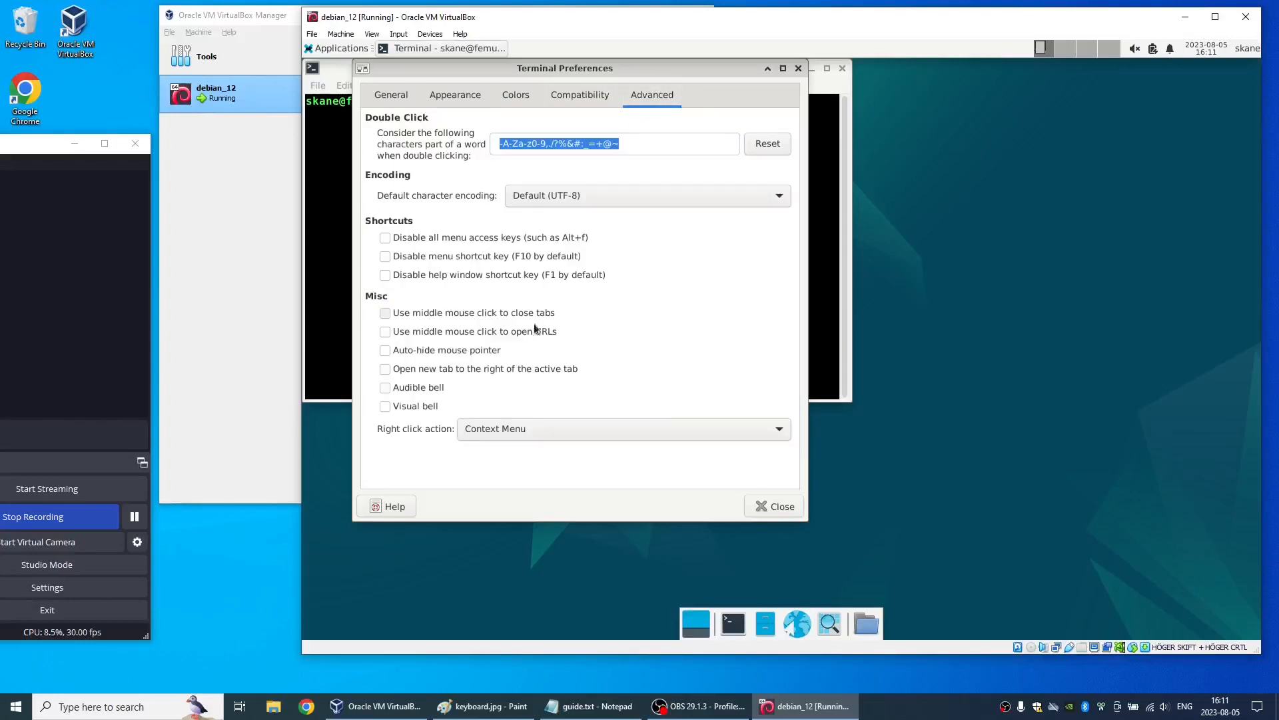
pyautogui.click(760, 512)
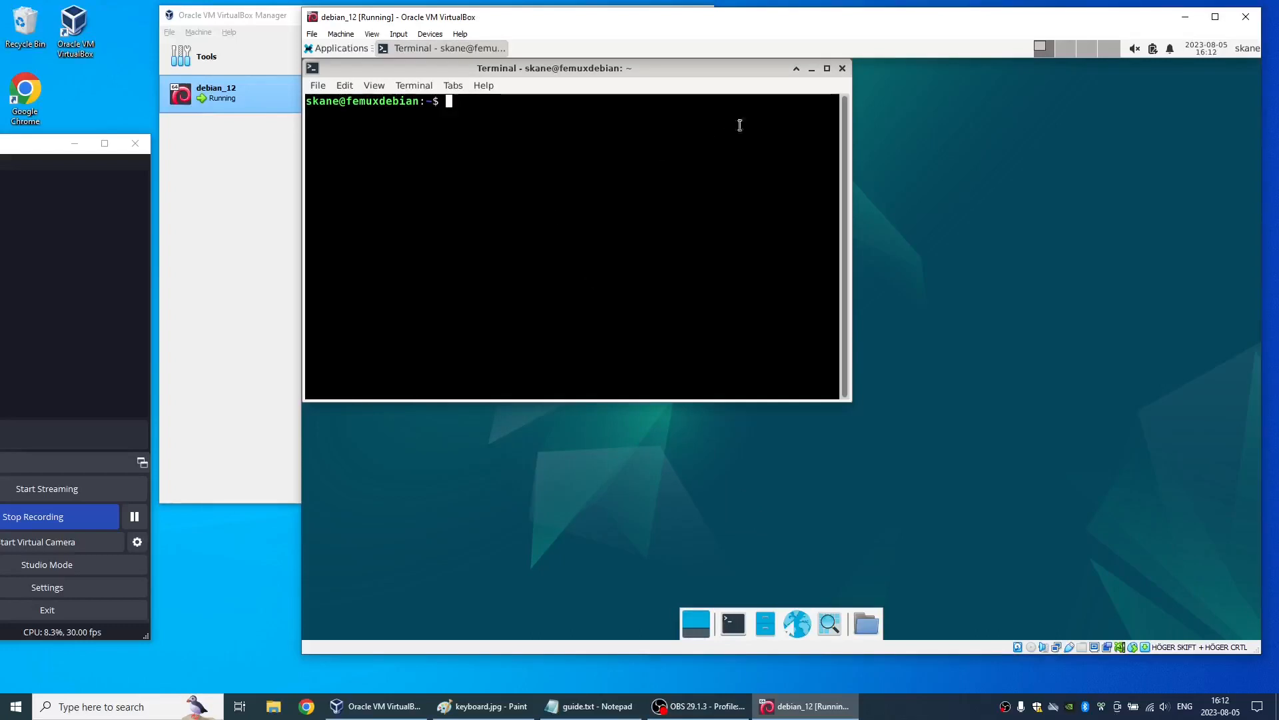
# - Try to edit the sudoers README with sudo vi /etc/sudoers.d/README, entering the account password
pyautogui.write('sudo')
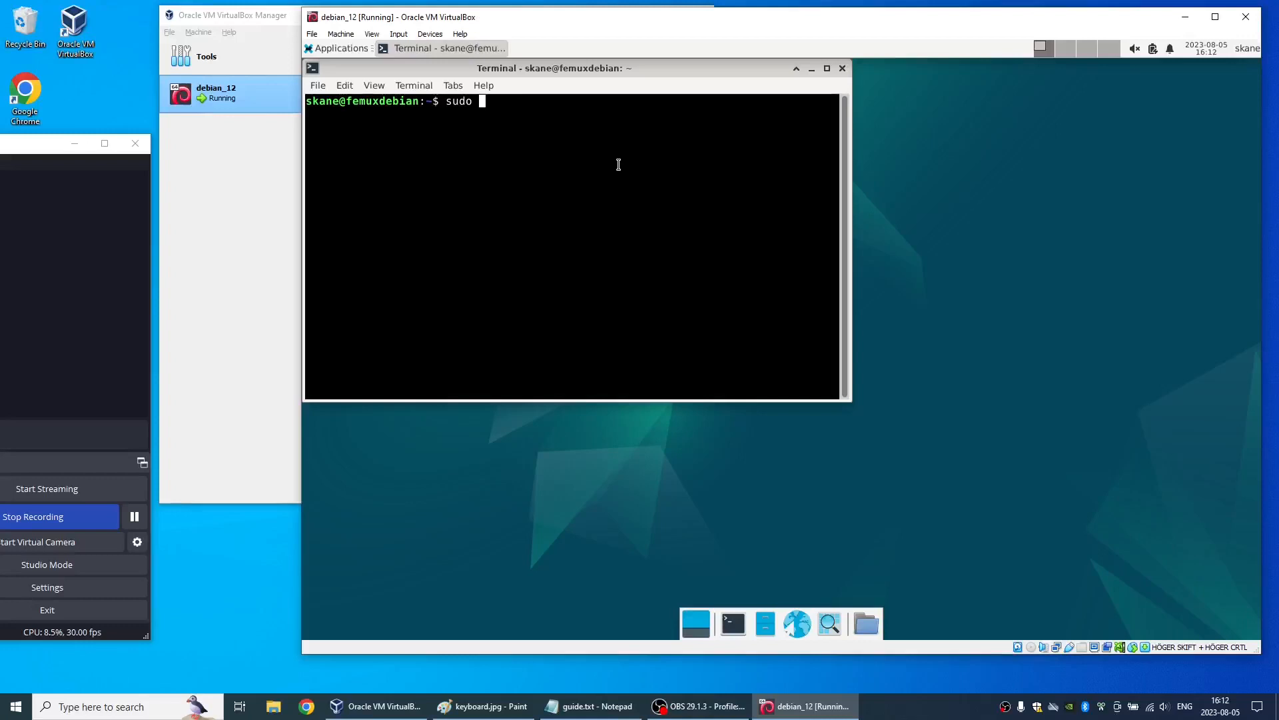
pyautogui.press('BackSpace')
pyautogui.press('BackSpace')
pyautogui.press('BackSpace')
pyautogui.press('BackSpace')
pyautogui.press('BackSpace')
pyautogui.write('sudo vi /etc/sudoers.d/')
pyautogui.press('Tab')
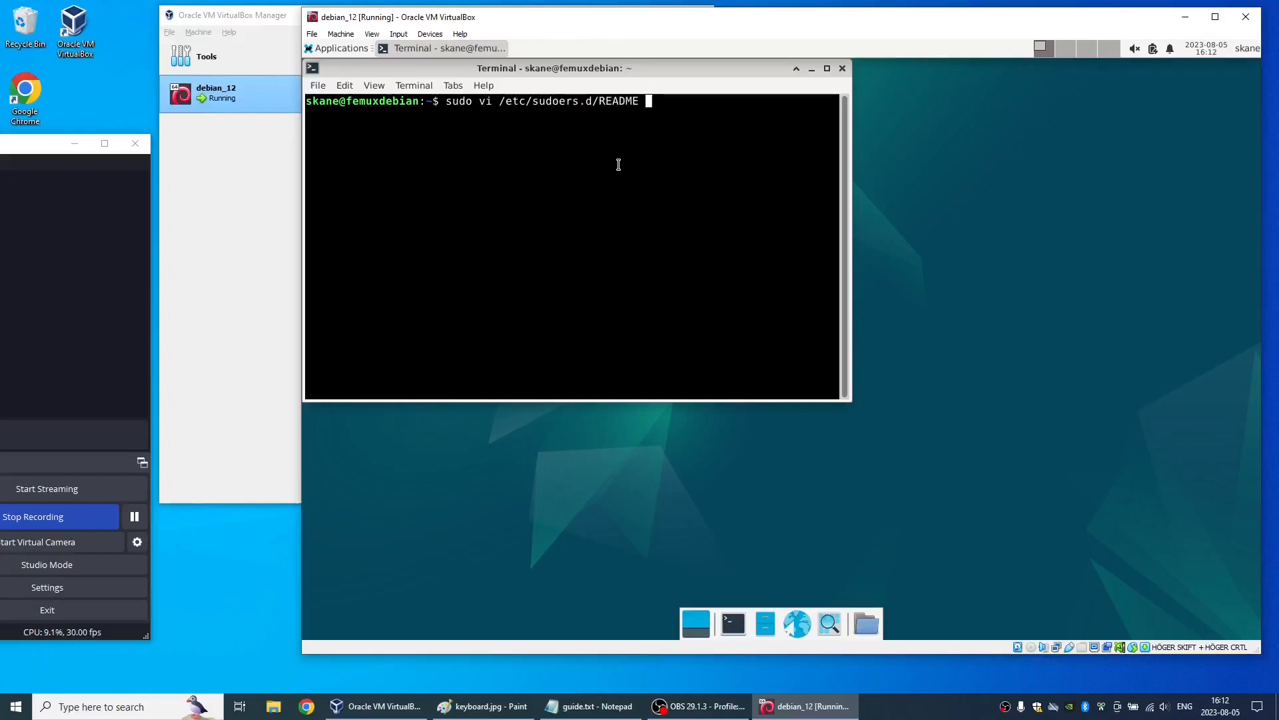
pyautogui.press('Return')
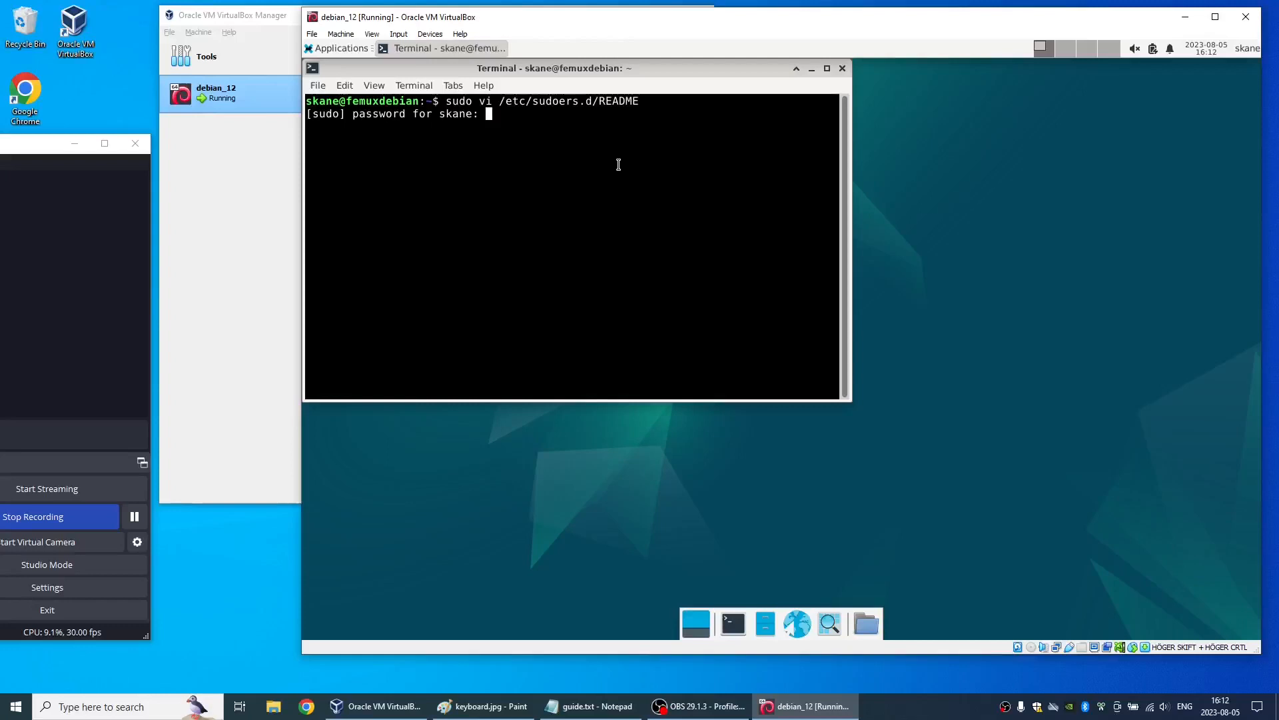
pyautogui.press('Return')
# - Switch to the root account with su - and enter the root password
pyautogui.write('su ')
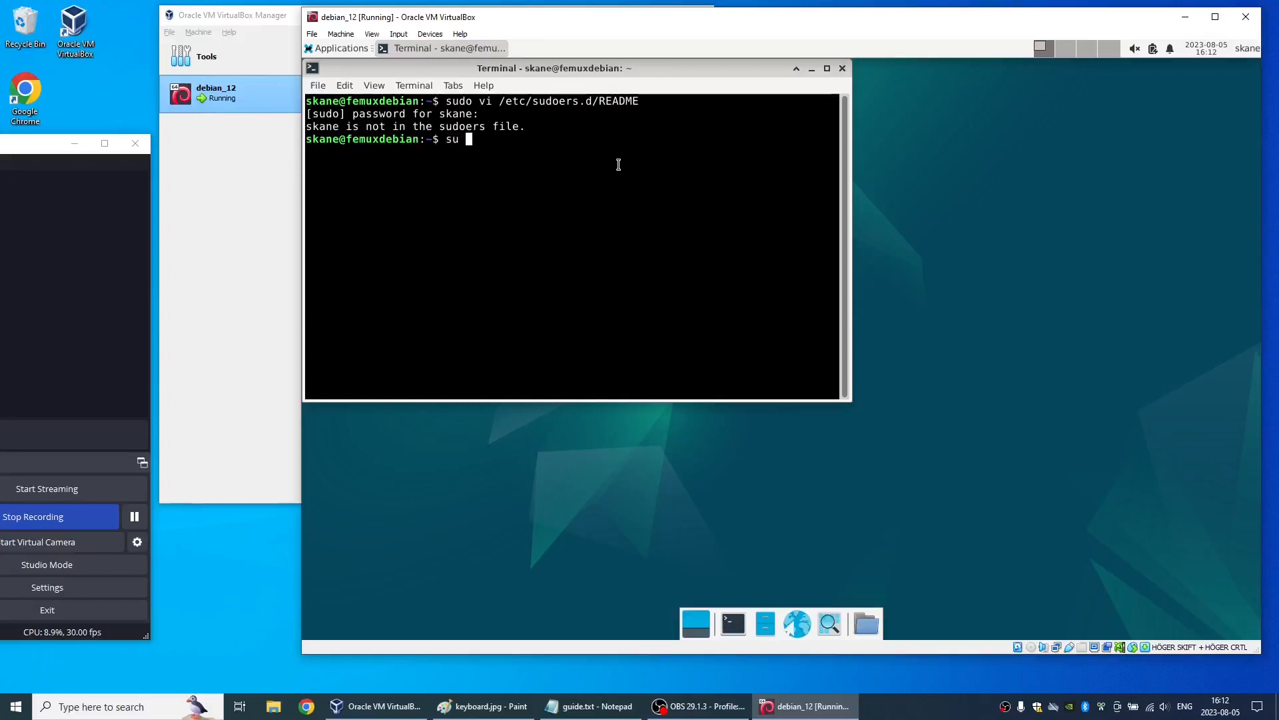
pyautogui.write('-')
pyautogui.press('Return')
pyautogui.press('Return')
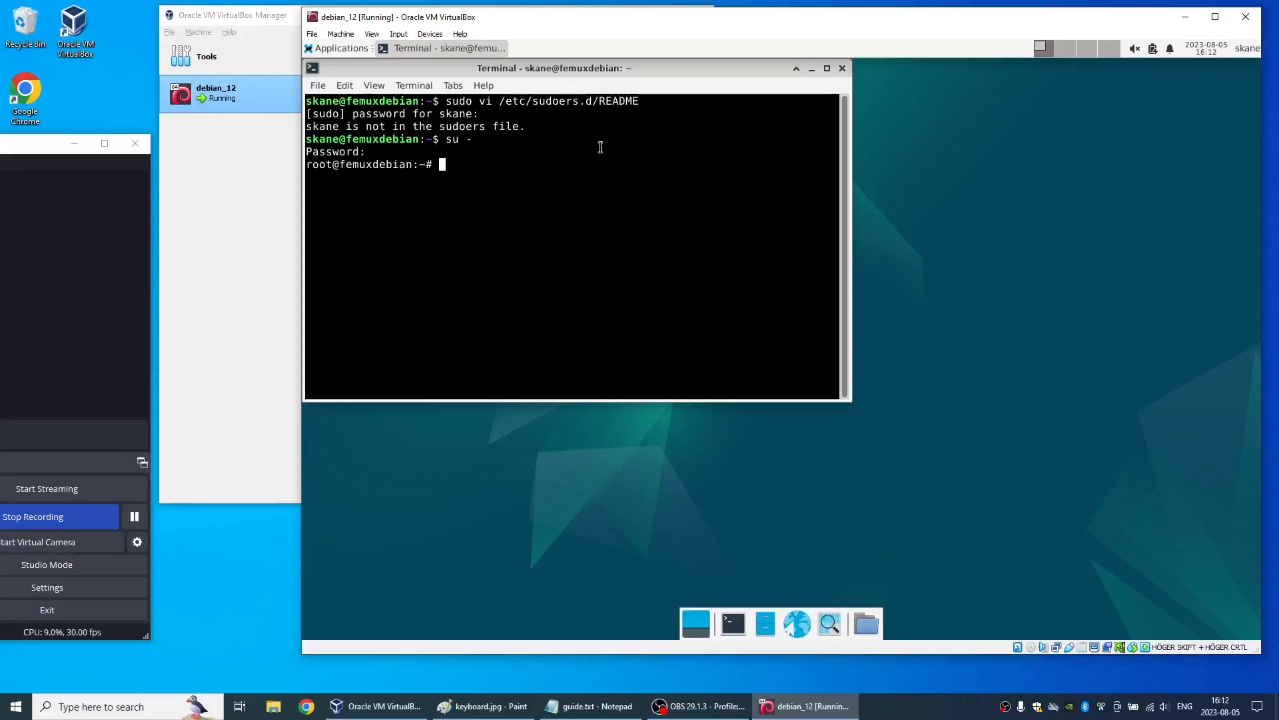
# - Open /etc/sudoers.d/README in vi as root, reusing the path from the earlier command, and go to the last line
pyautogui.doubleClick(565, 100)
pyautogui.press('super+c')
pyautogui.write('vi')
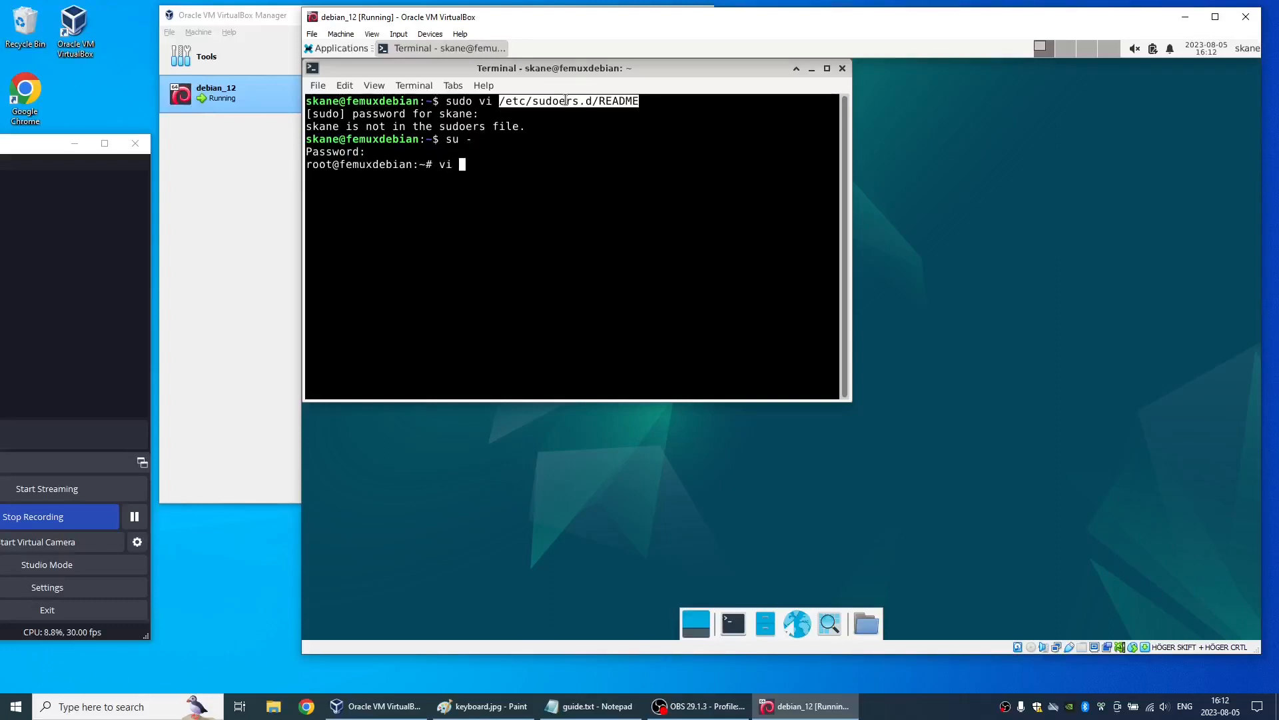
pyautogui.middleClick(565, 100)
pyautogui.press('Return')
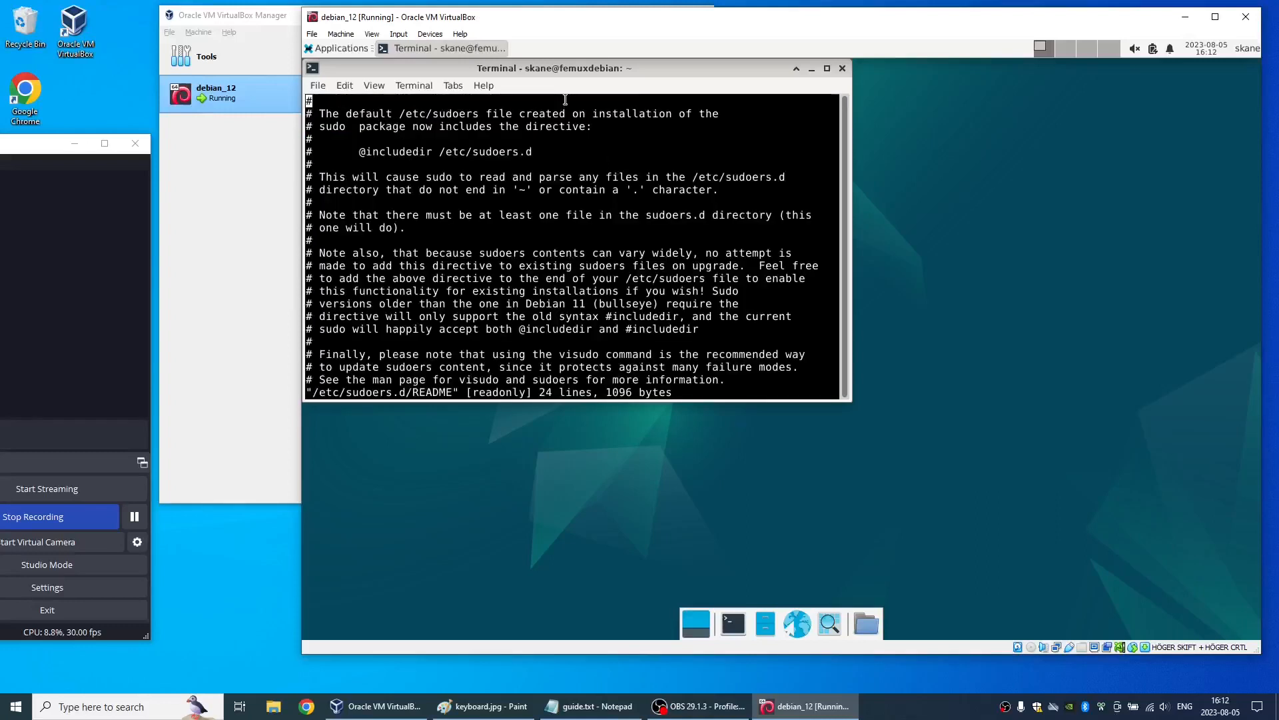
pyautogui.press('G')
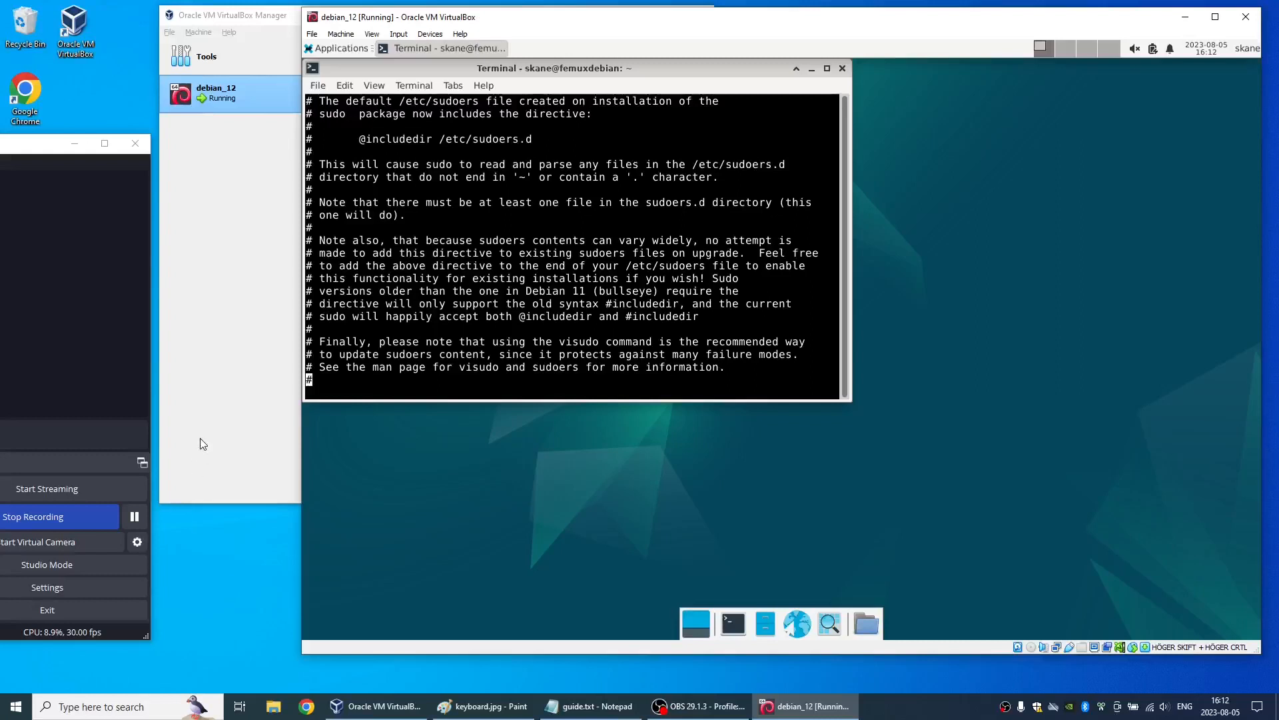
# - Switch to guide.txt in Notepad and place it beside the terminal so its sudoers lines can be read
pyautogui.click(75, 143)
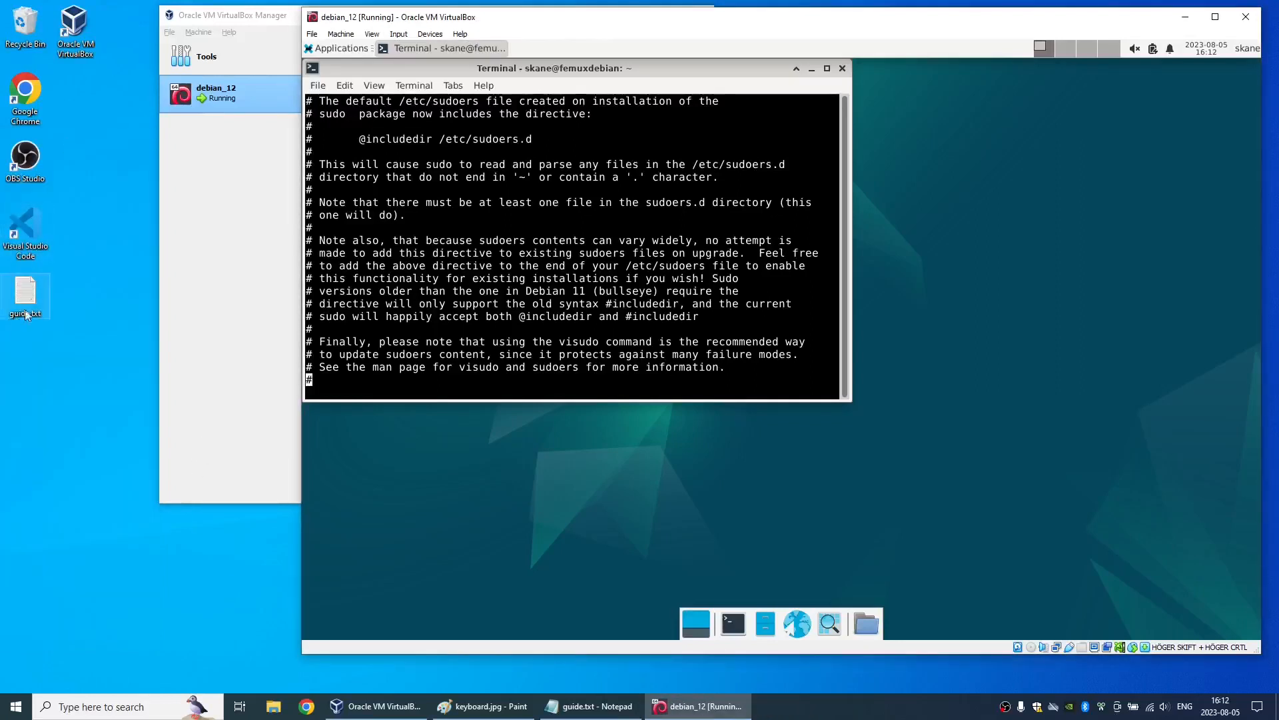
pyautogui.click(608, 713)
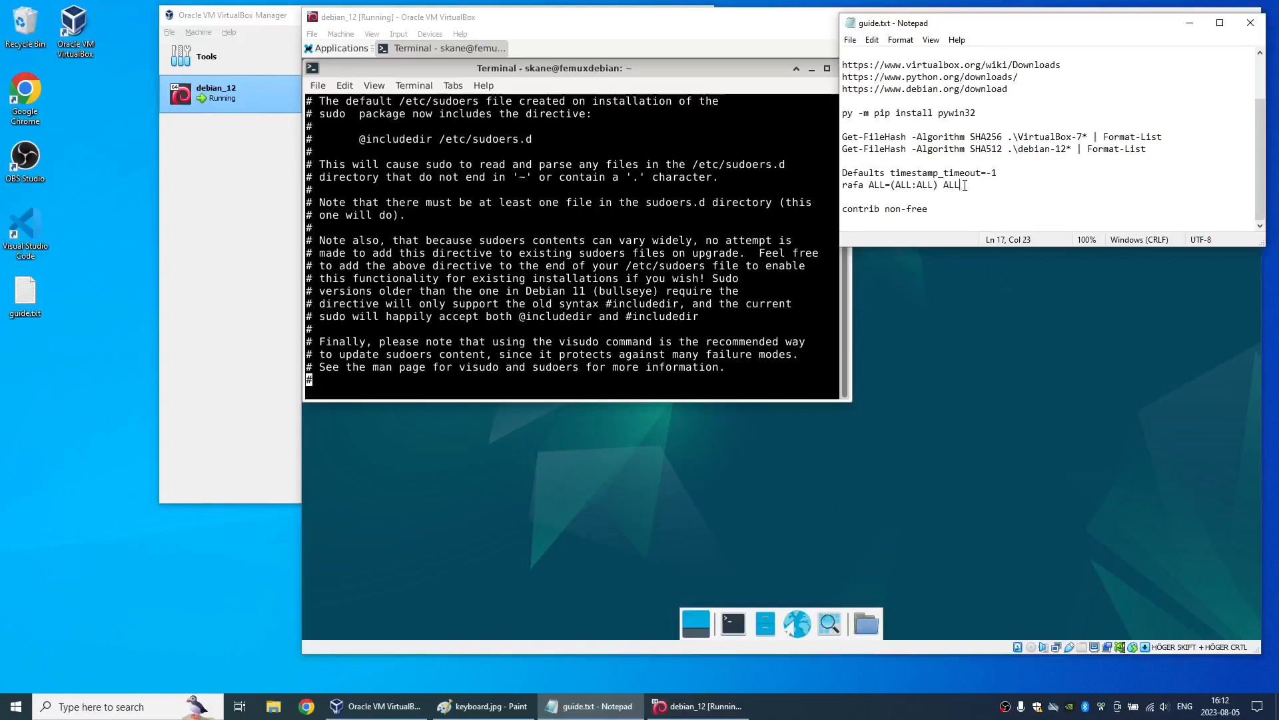
pyautogui.moveTo(964, 185); pyautogui.dragTo(837, 167)
pyautogui.click(961, 185)
pyautogui.moveTo(1010, 32); pyautogui.dragTo(176, 466)
# - Add the line Defaults timestamp_timeout=-1 below the comments at the end of /etc/sudoers.d/README in vi
pyautogui.click(419, 331)
pyautogui.press('i')
pyautogui.press('Return')
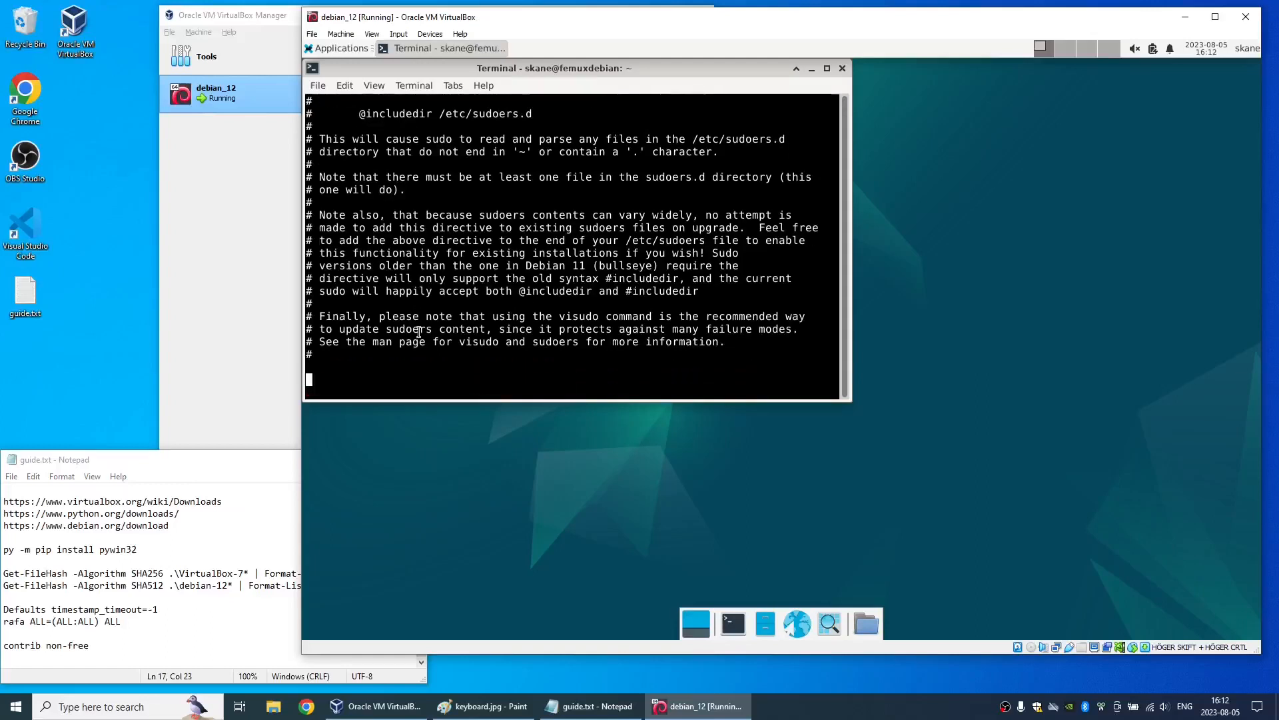
pyautogui.write('Defaults timestamp_timeo')
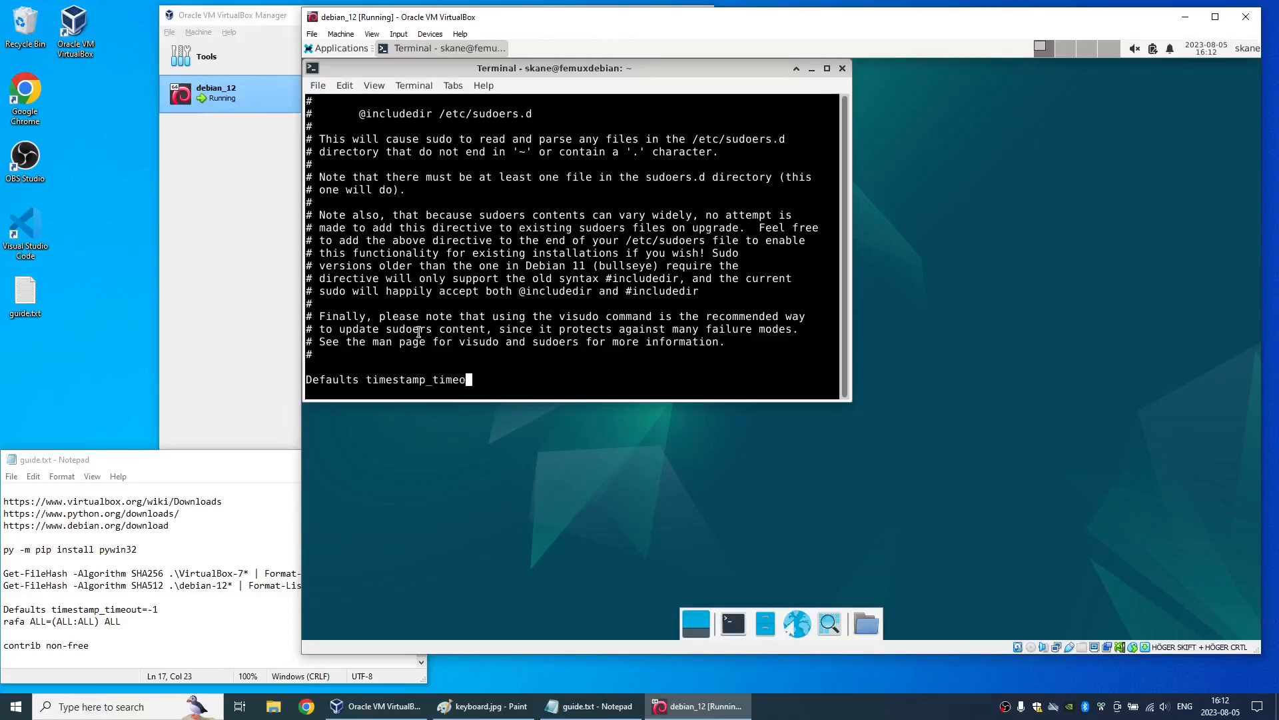
pyautogui.write('ut=-1')
pyautogui.press('Return')
# - Add the line skane ALL=(ALL:ALL) ALL directly below the timestamp_timeout line
pyautogui.write('skane ALL=')
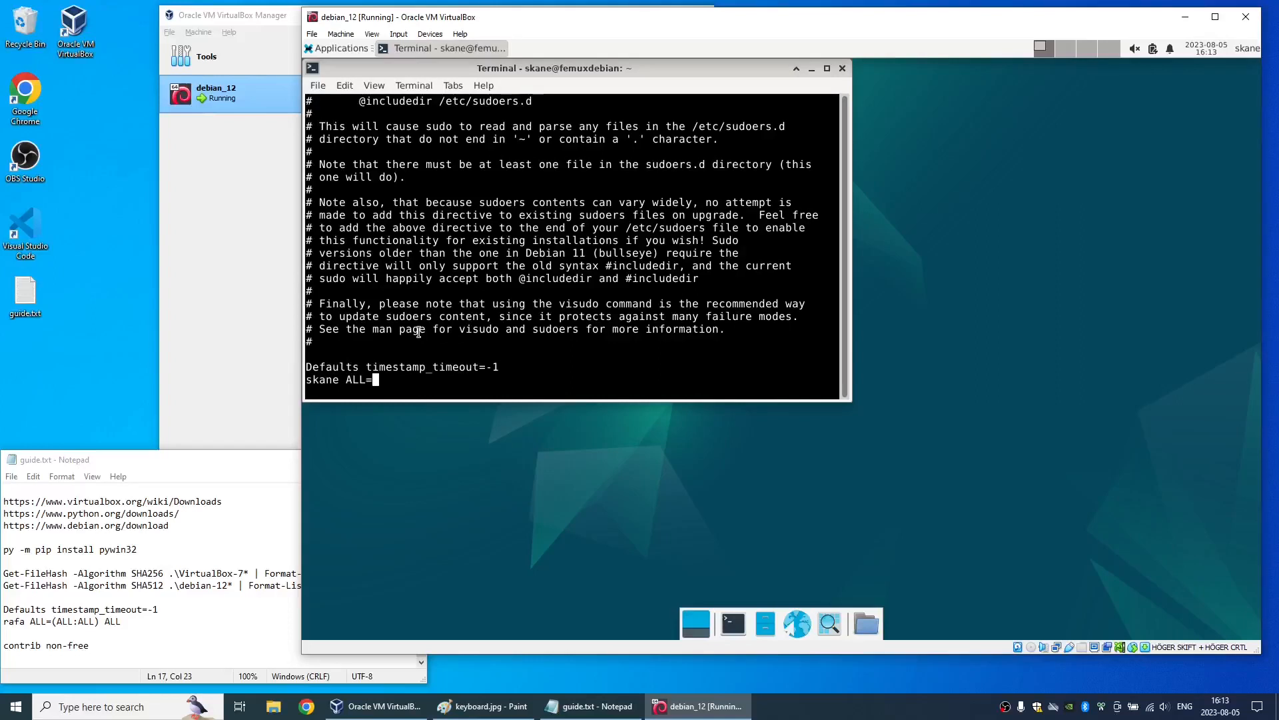
pyautogui.write('(ALL:ALL) ALL')
pyautogui.press('Return')
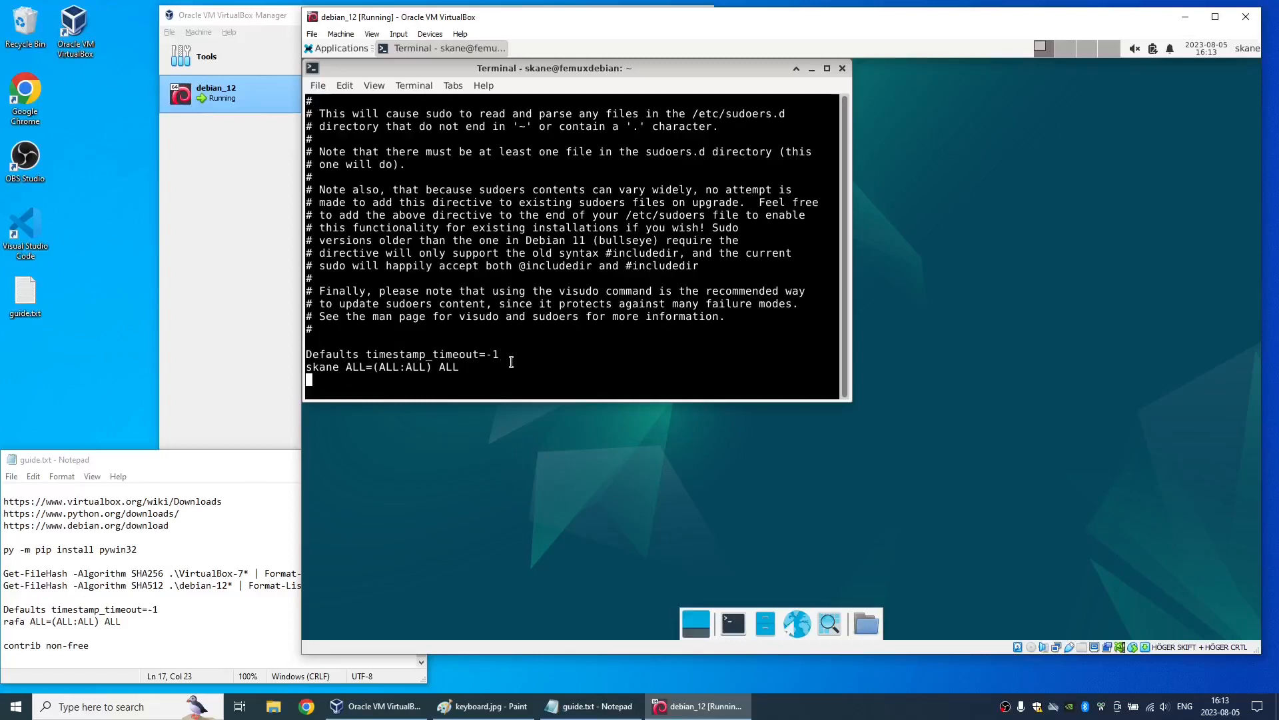
# - Save the README with a forced write and quit vi using :wq!
pyautogui.press('Escape')
pyautogui.write(':wq!')
pyautogui.press('Return')
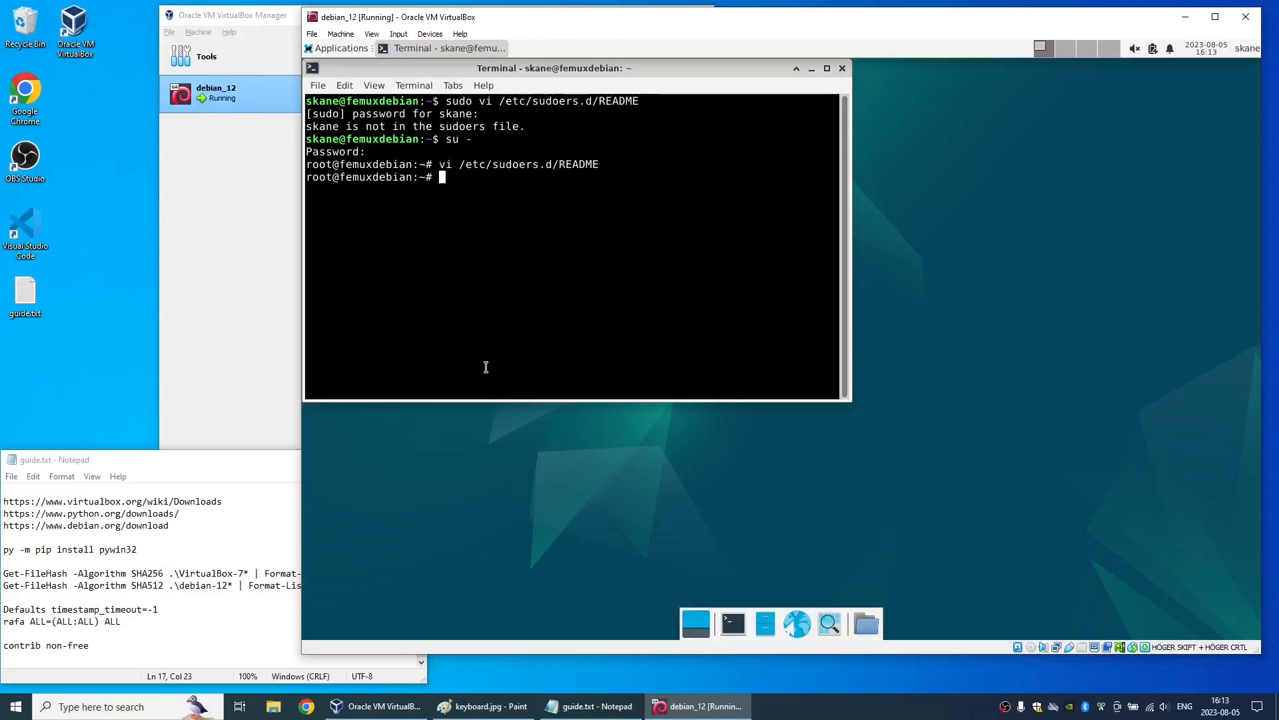
# - Log out of the root and user shells, and open a fresh, maximized Xfce Terminal
pyautogui.hotkey('ctrl', 'd')
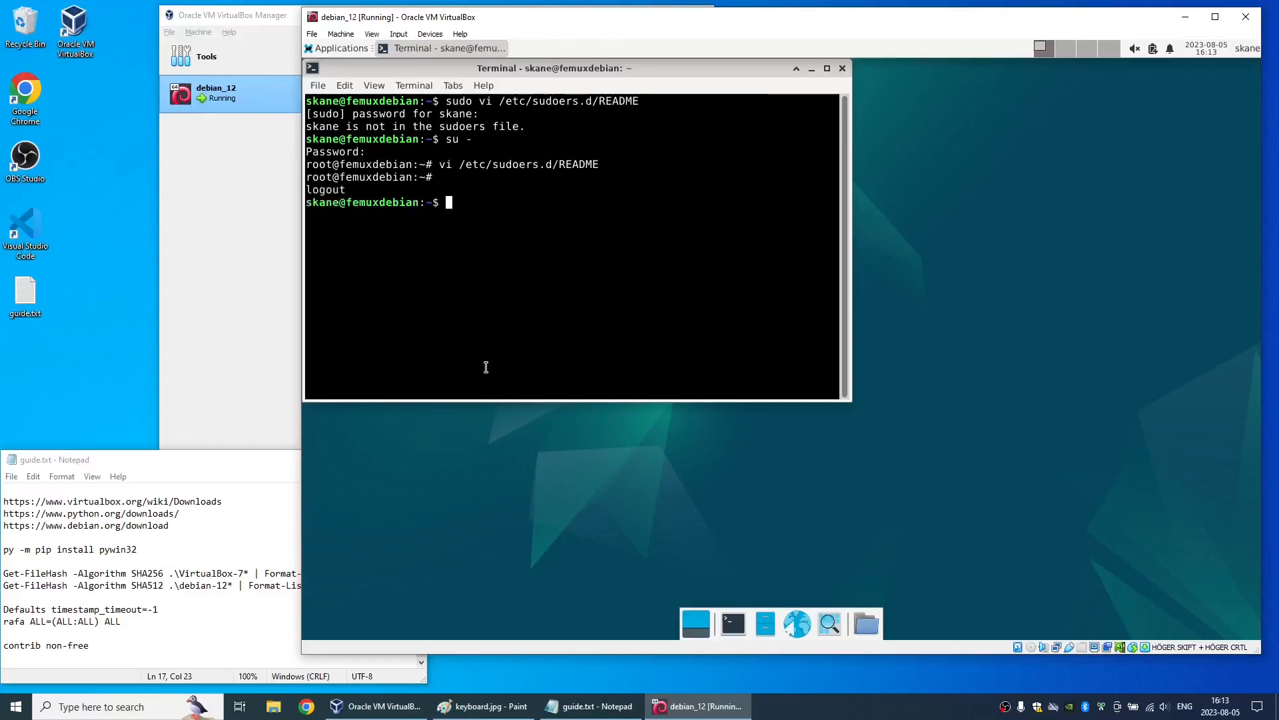
pyautogui.hotkey('ctrl', 'd')
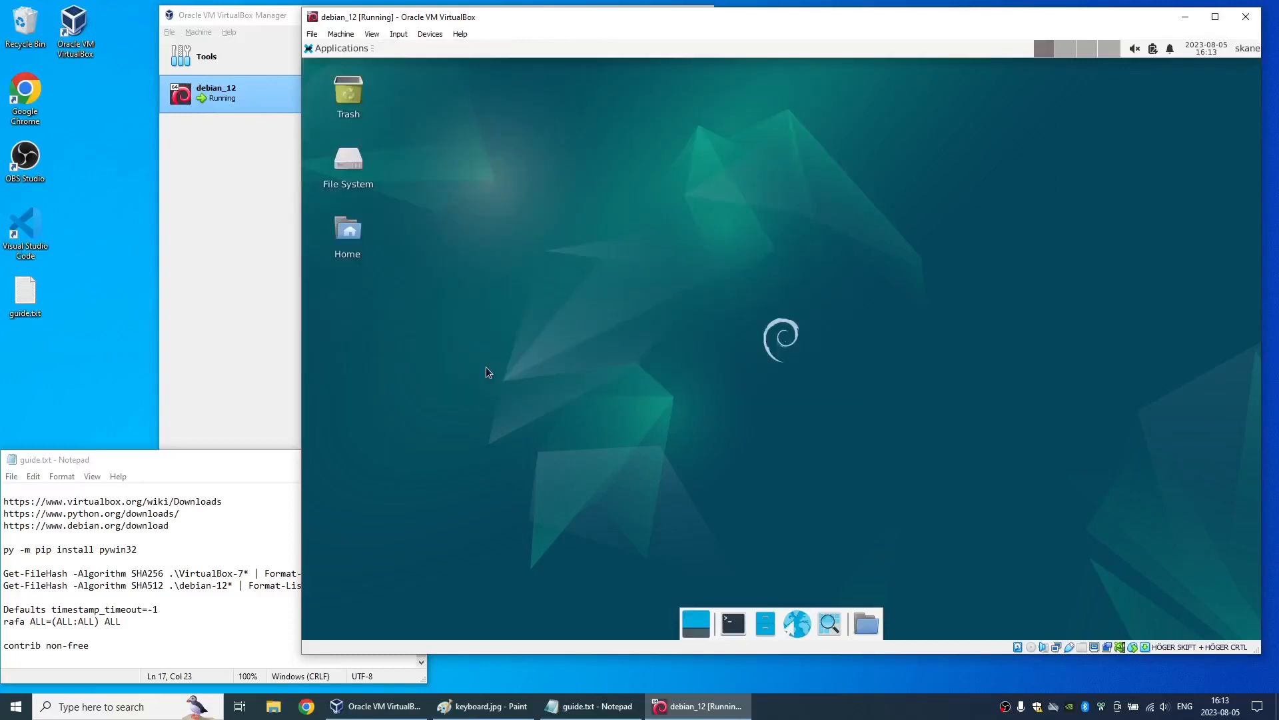
pyautogui.click(316, 50)
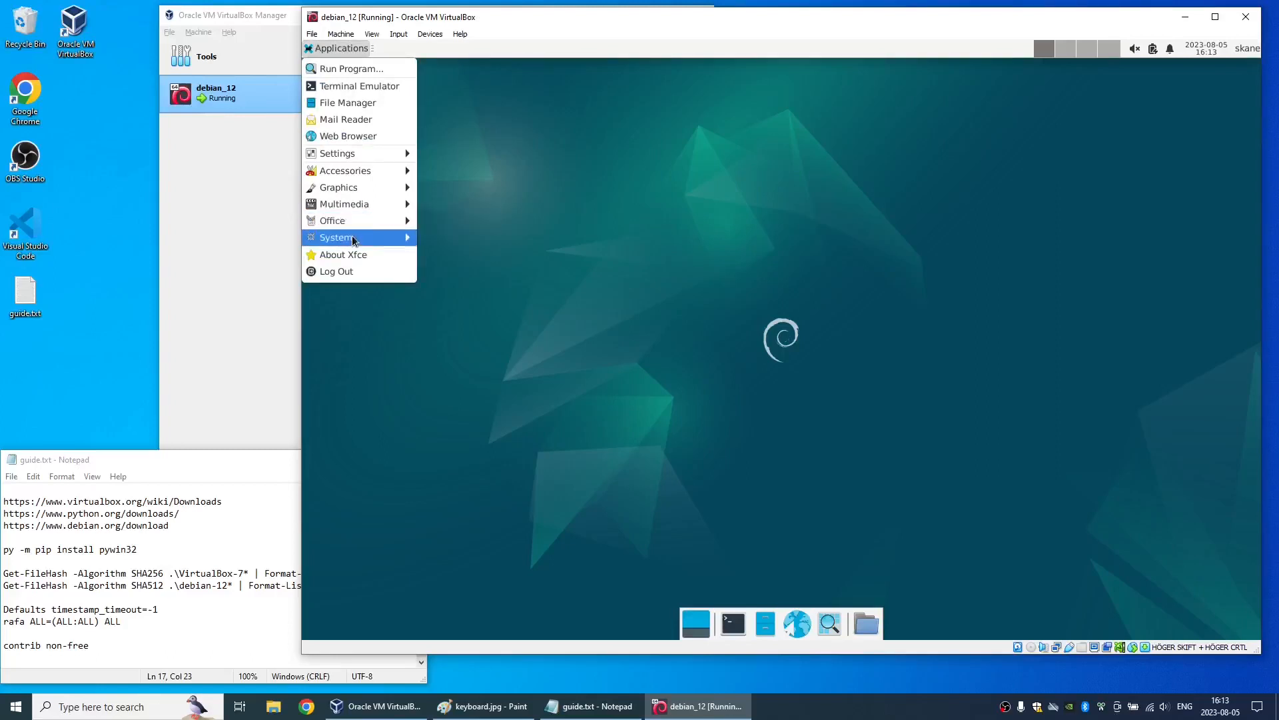
pyautogui.moveTo(354, 241)
pyautogui.click(473, 314)
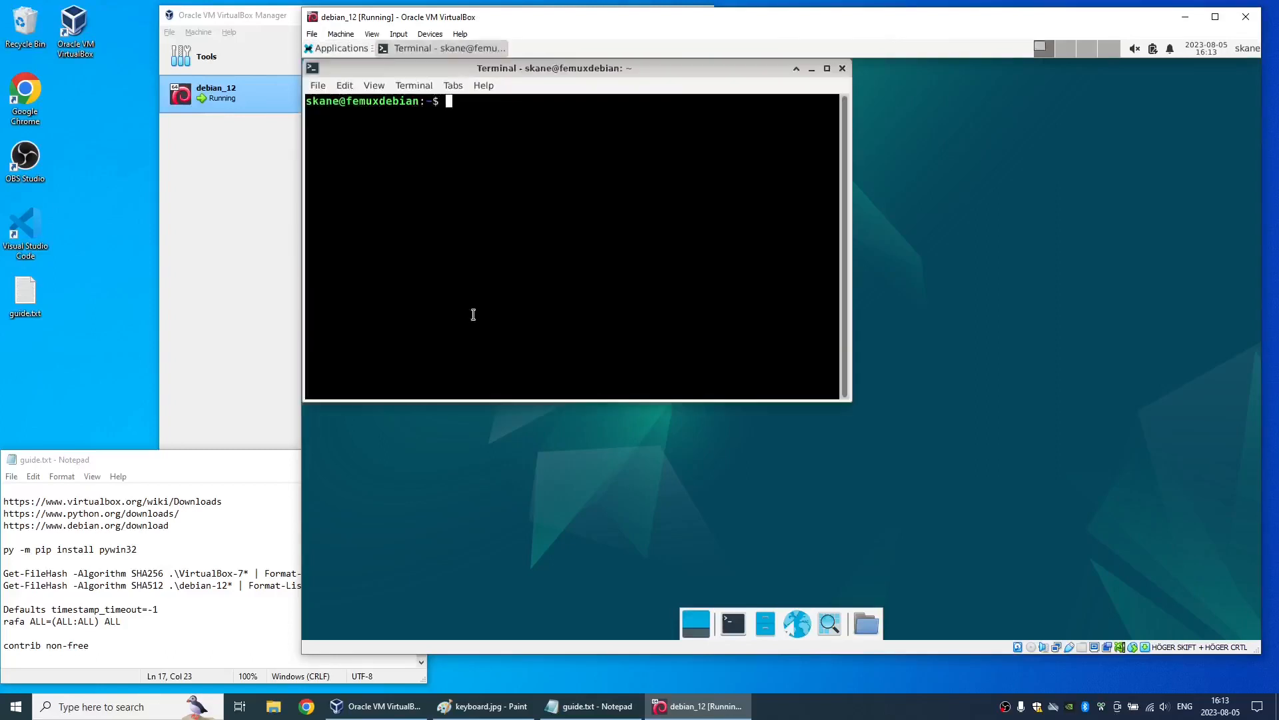
pyautogui.doubleClick(564, 63)
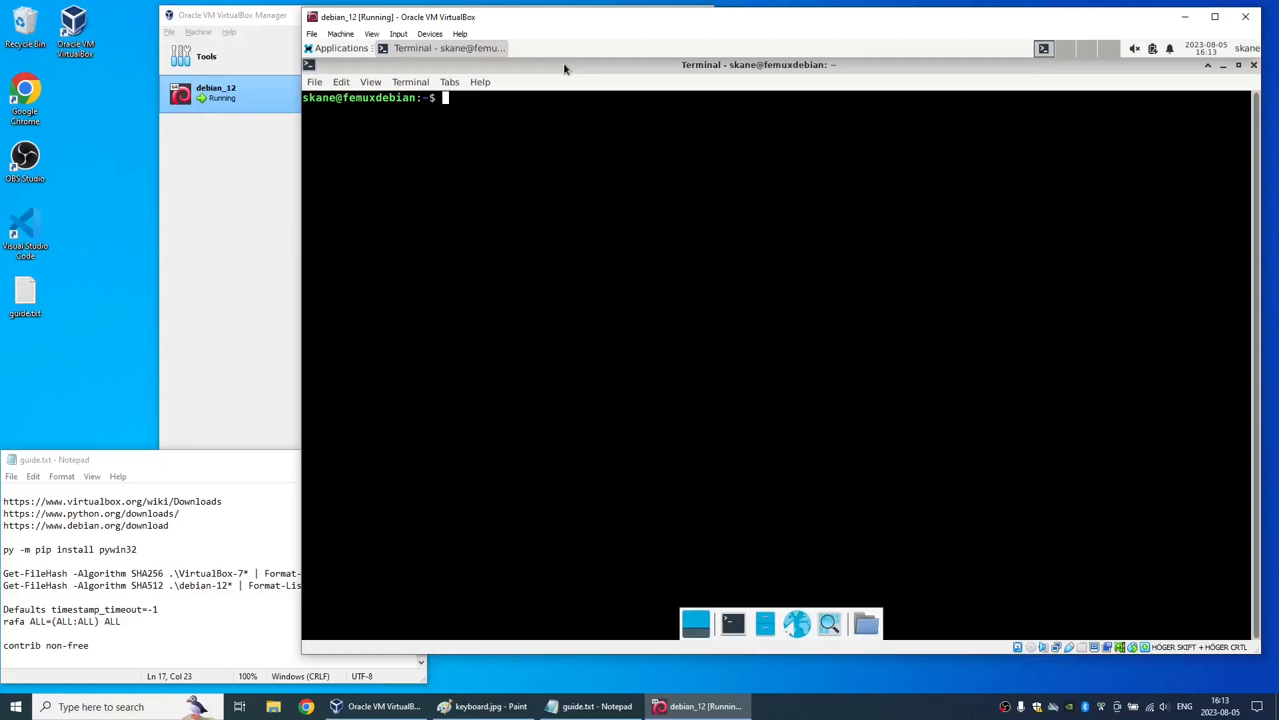
# - Open /etc/sudoers.d/README with sudo vi, entering the account password, and check the two added lines before quitting without saving
pyautogui.write('sudo vi /etc/sudoers.d/README')
pyautogui.press('Return')
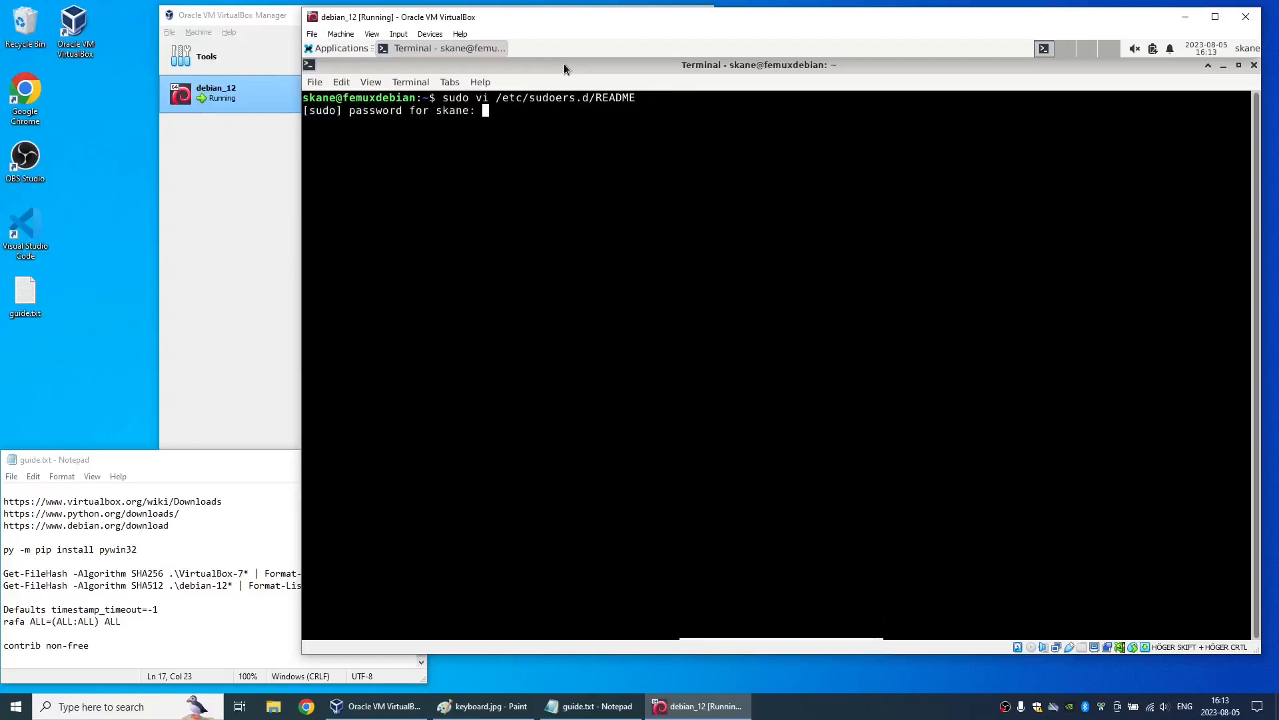
pyautogui.press('Return')
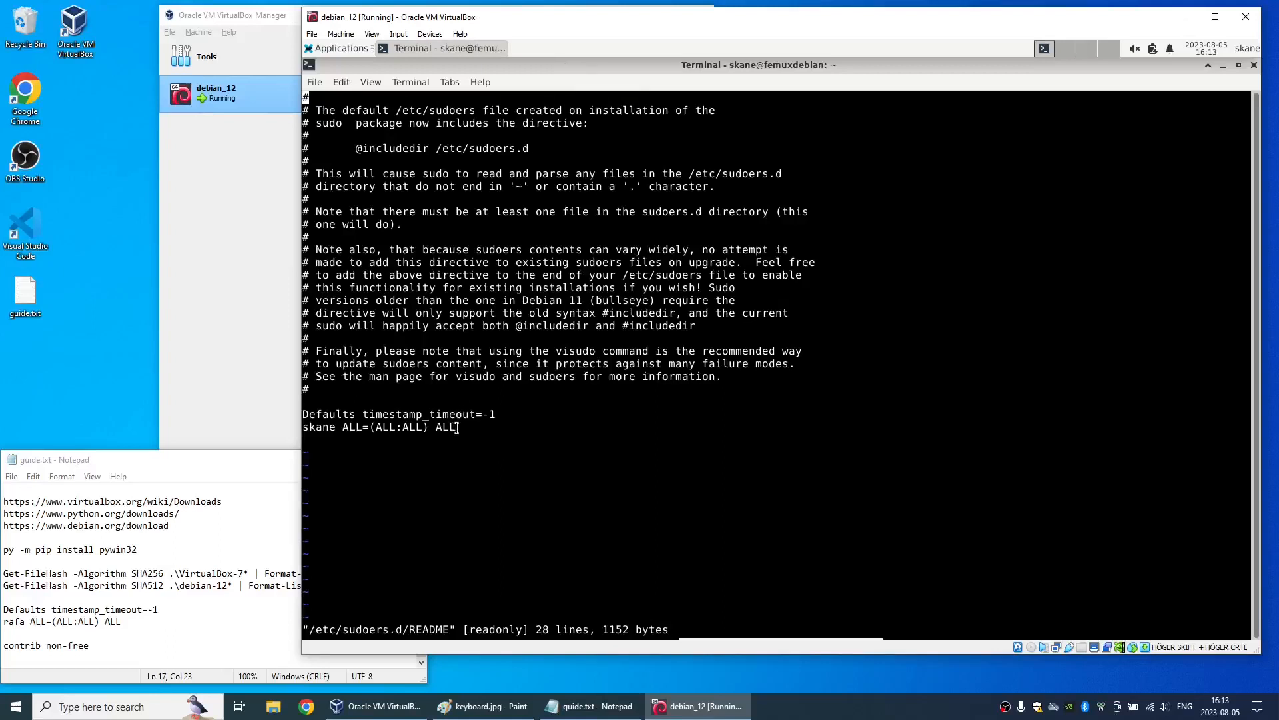
pyautogui.moveTo(457, 427); pyautogui.dragTo(298, 417)
pyautogui.click(596, 431)
pyautogui.write(':q!')
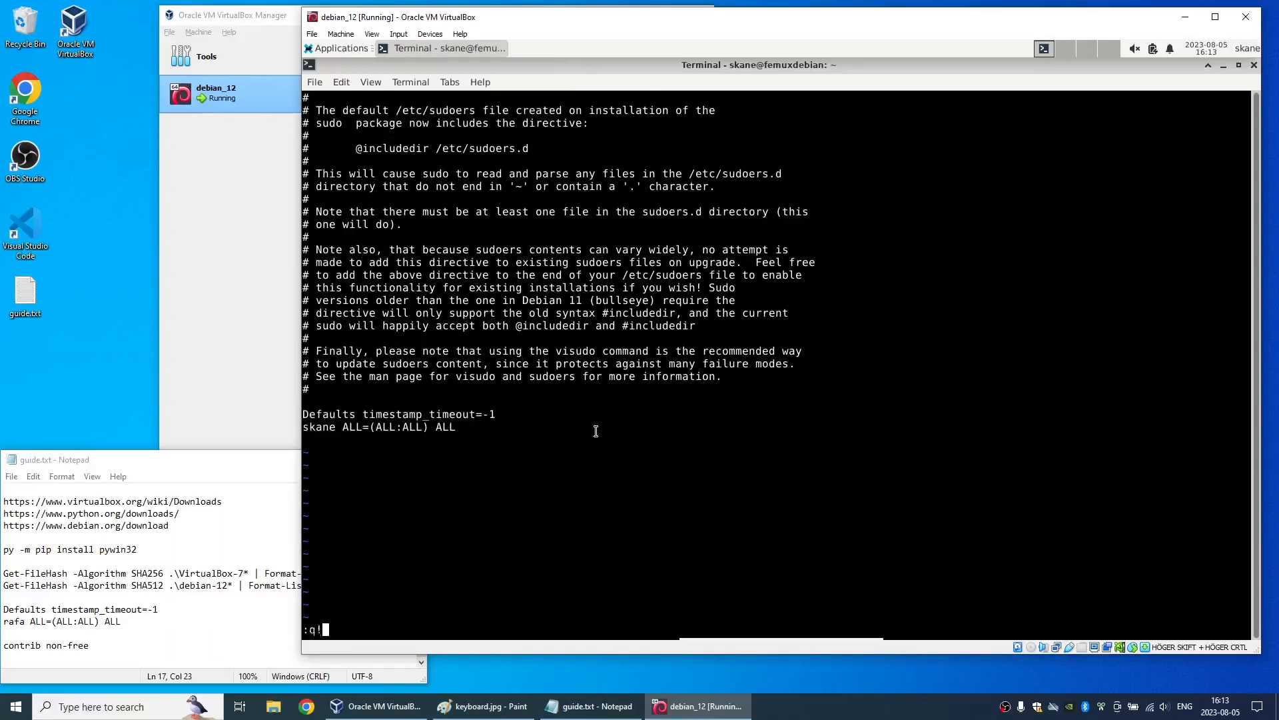
pyautogui.press('Return')
# - Update and upgrade the system packages with sudo apt update ; sudo apt upgrade, and exit the terminal
pyautogui.write('sudo apt update ; sudo apt upgrade')
pyautogui.press('Return')
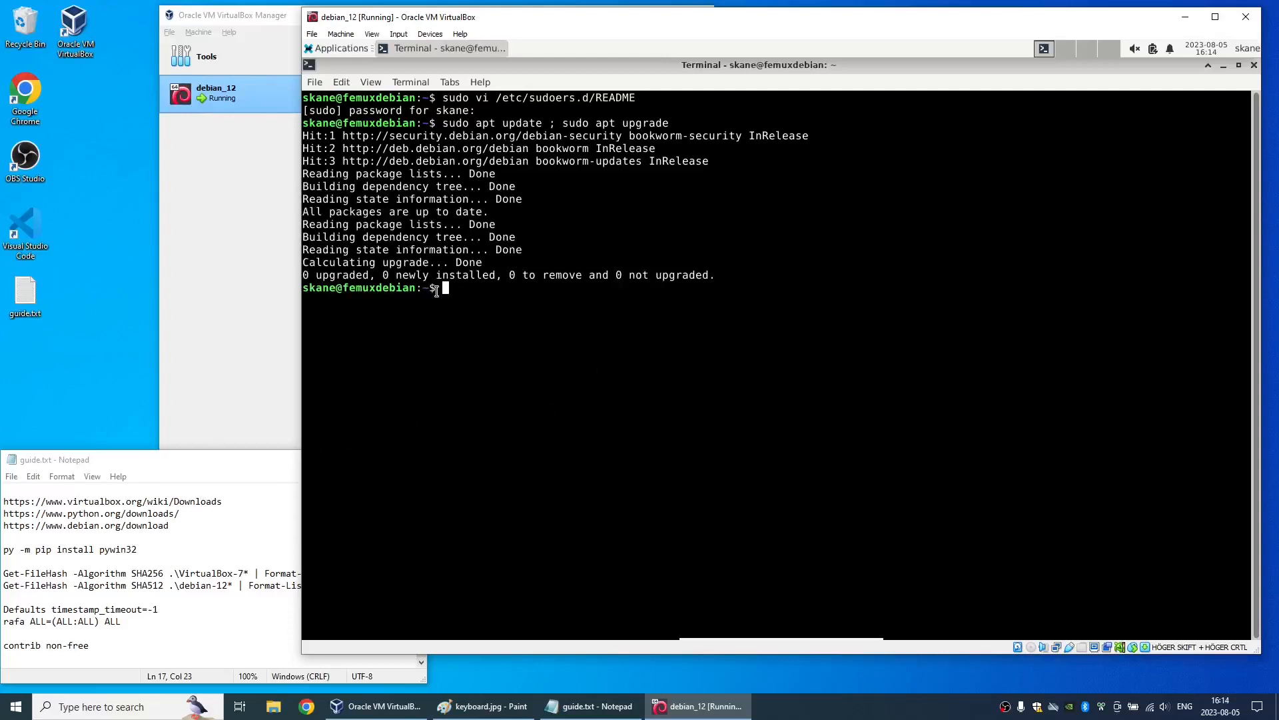
pyautogui.write('exit')
pyautogui.press('Return')
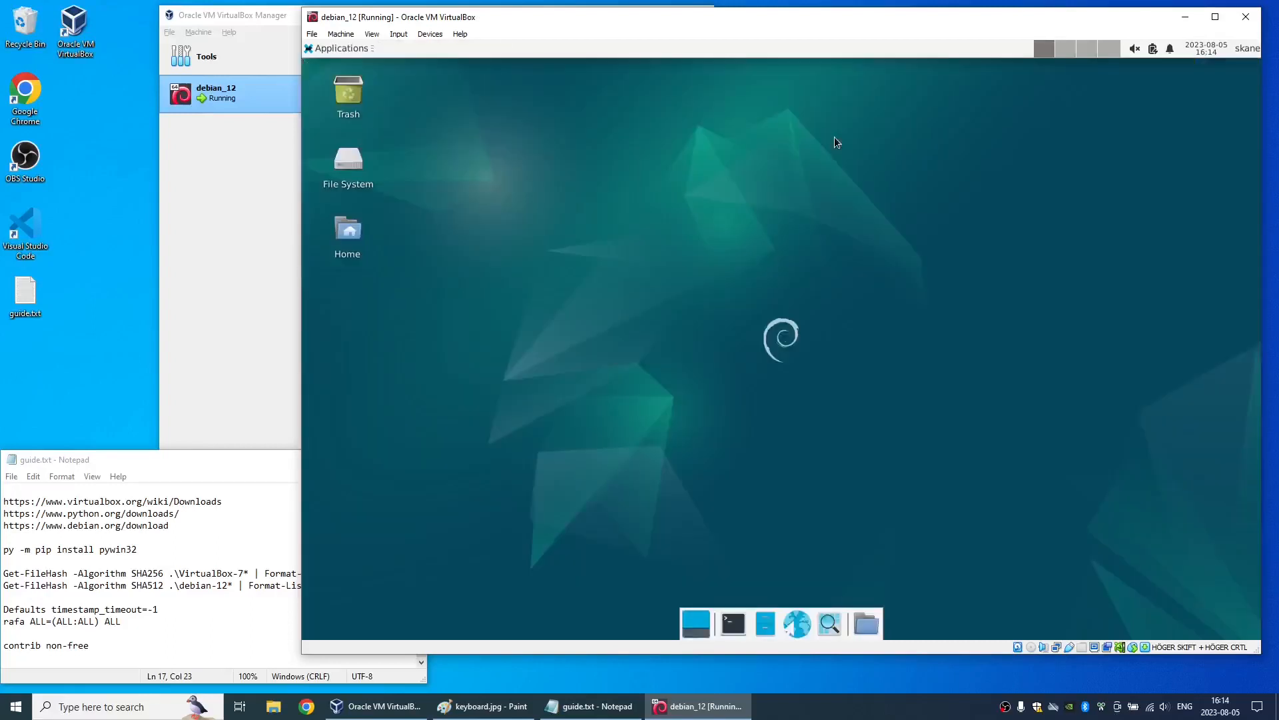
# - Restart the Debian guest from its Xfce session and boot the Debian GNU/Linux entry in GRUB
pyautogui.click(324, 48)
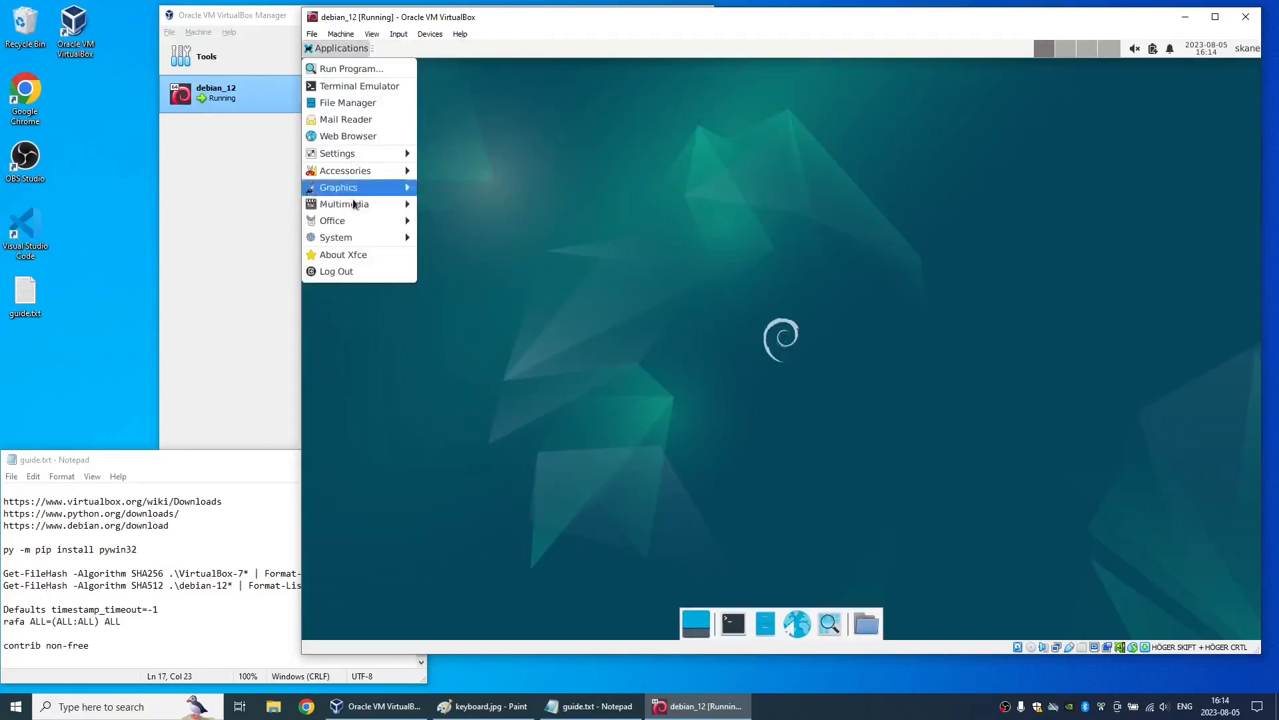
pyautogui.click(356, 272)
pyautogui.click(674, 413)
pyautogui.click(775, 305)
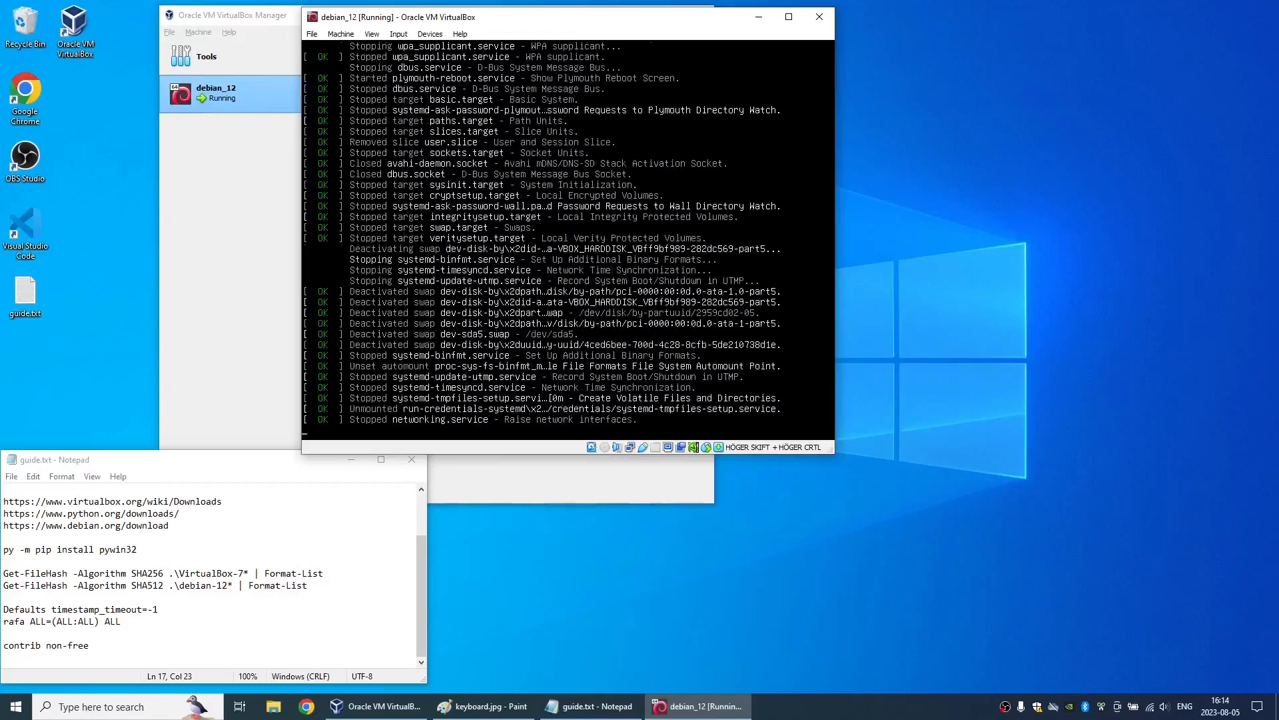
pyautogui.click(1006, 707)
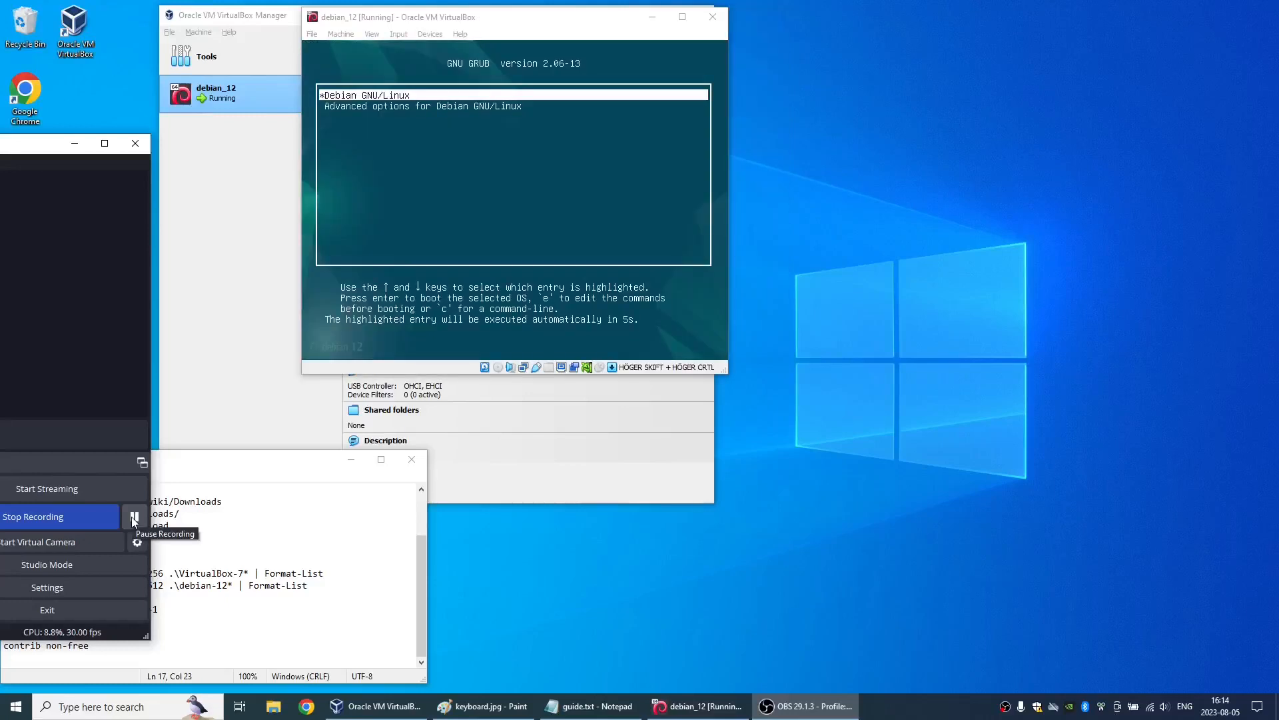
pyautogui.click(457, 18)
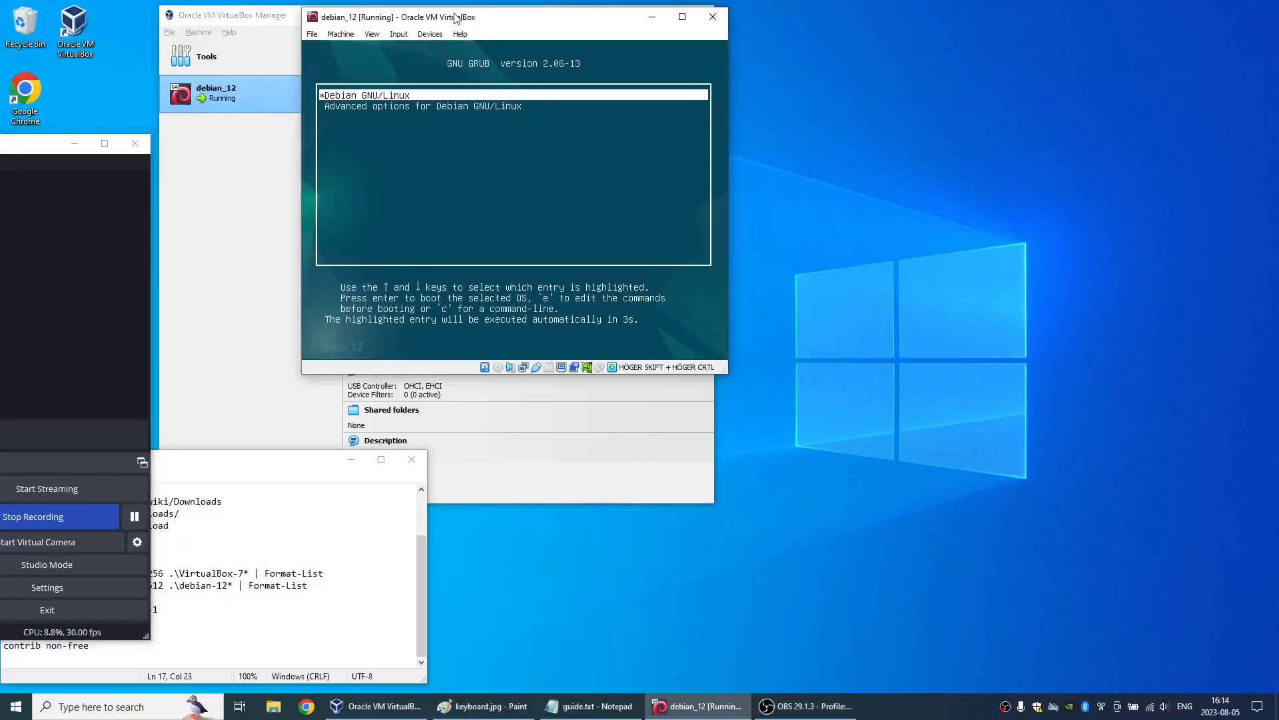
pyautogui.press('Return')
pyautogui.click(133, 519)
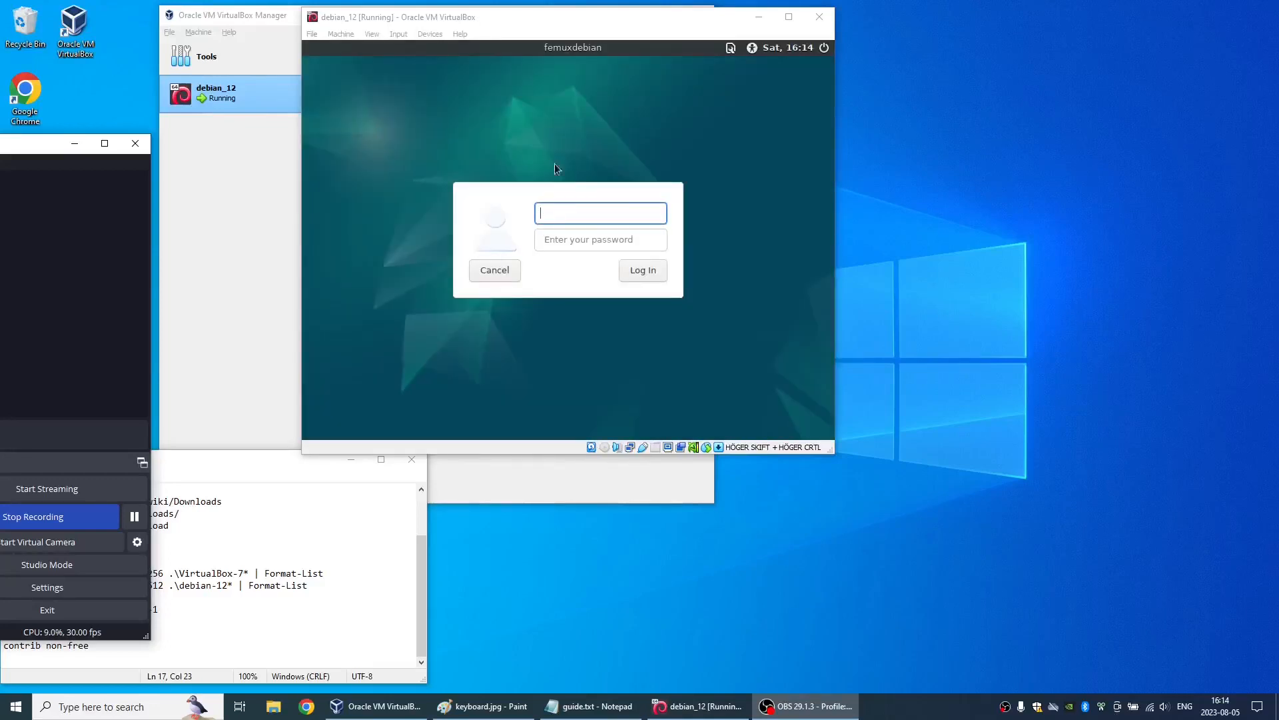
# - Log in to the Debian desktop as skane with the account password
pyautogui.click(567, 221)
pyautogui.write('skane')
pyautogui.press('Tab')
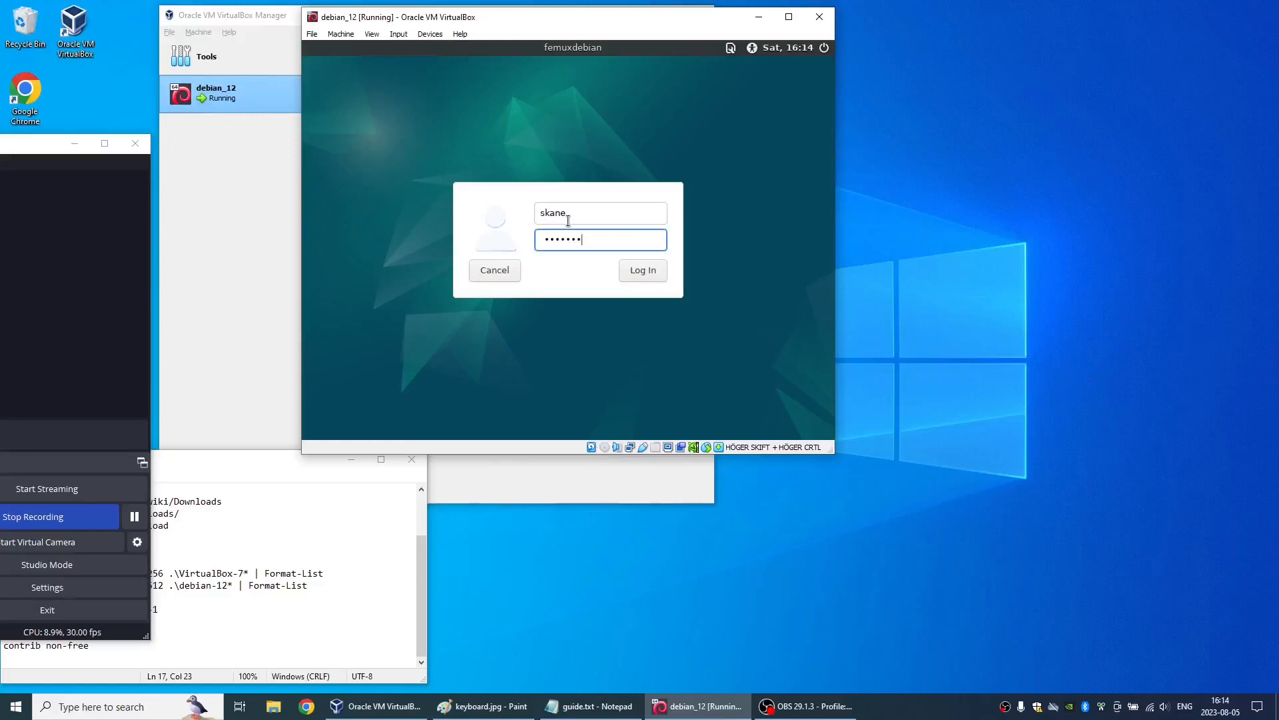
pyautogui.press('Return')
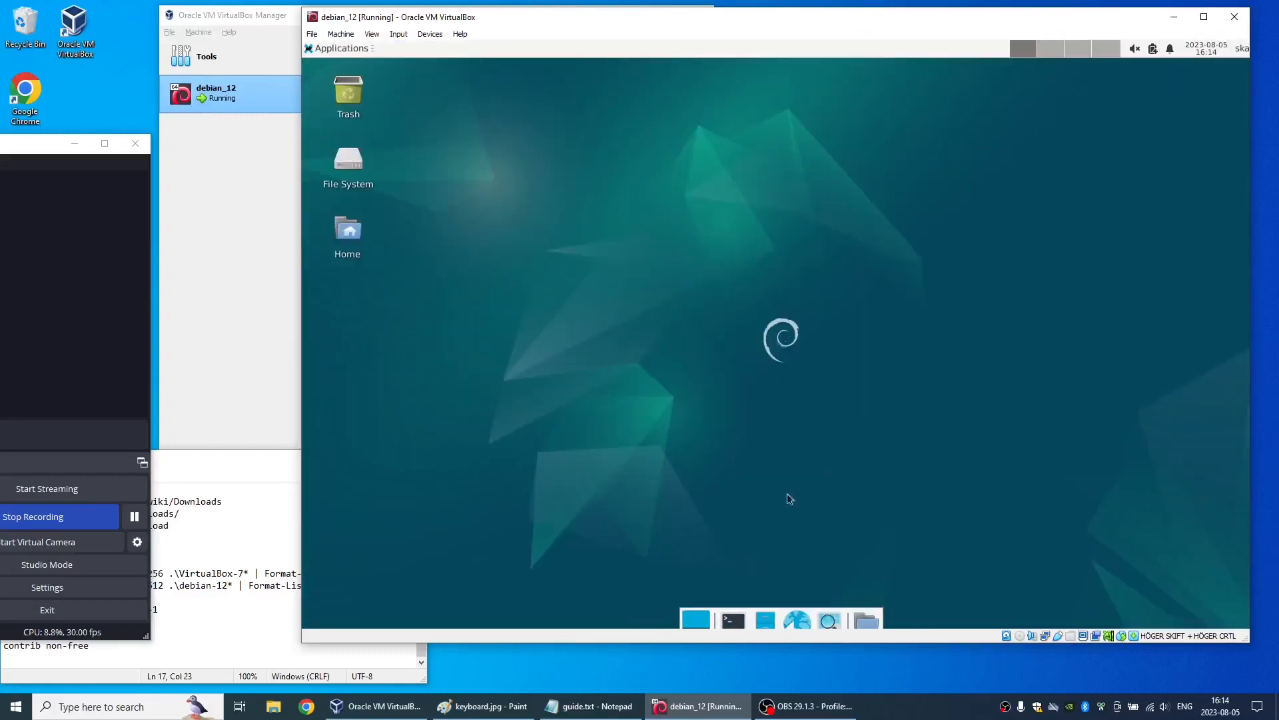
# - Change the Virtual1 display resolution to 1280x960 in the Xfce display settings and keep the configuration
pyautogui.click(340, 48)
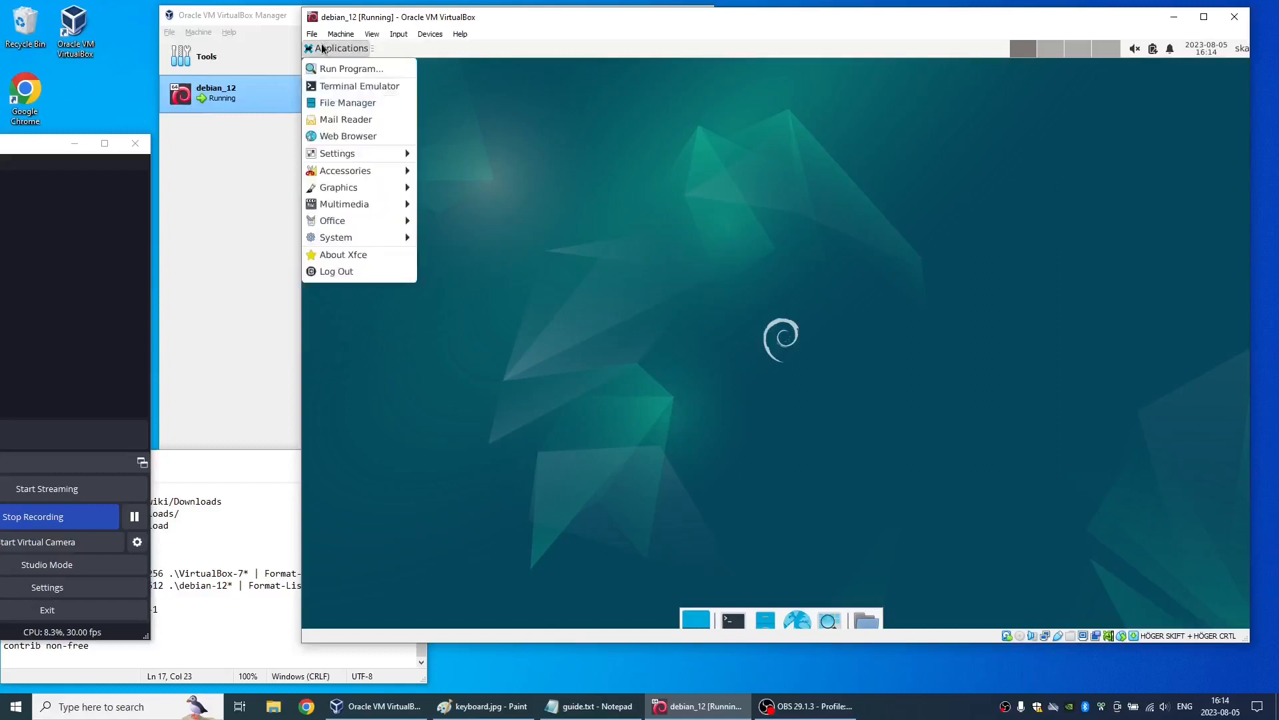
pyautogui.moveTo(353, 160)
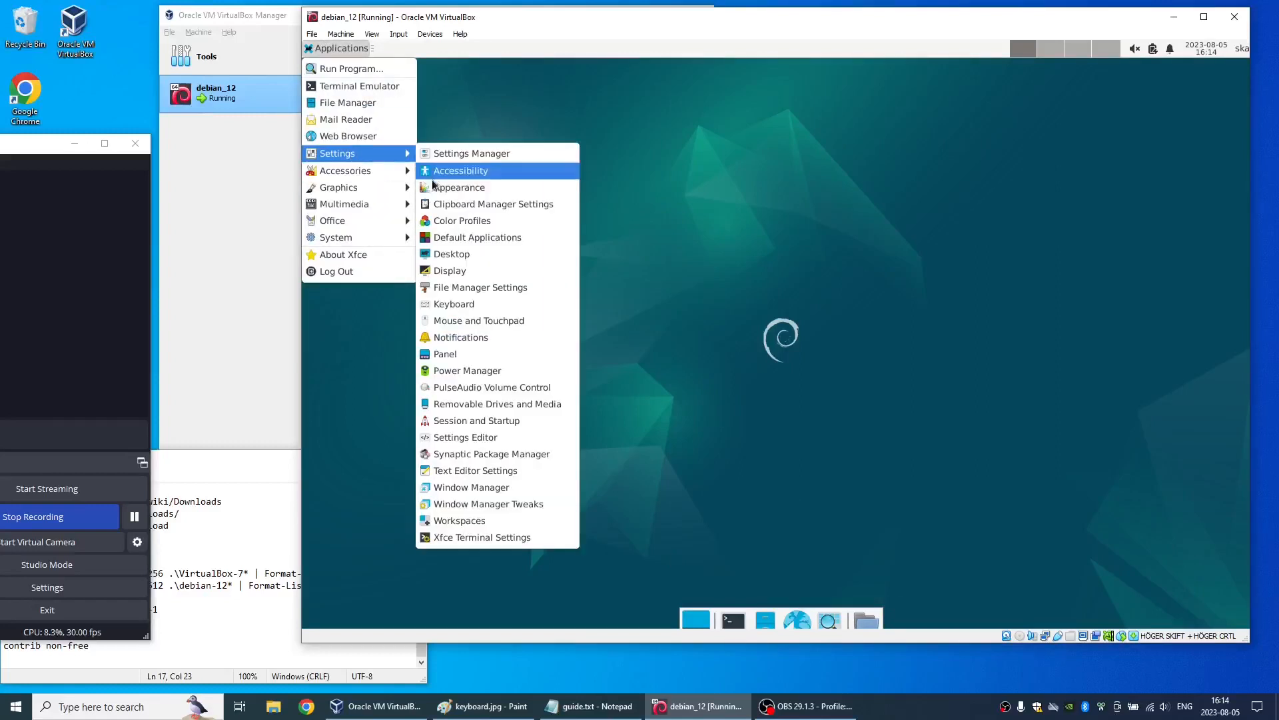
pyautogui.click(459, 264)
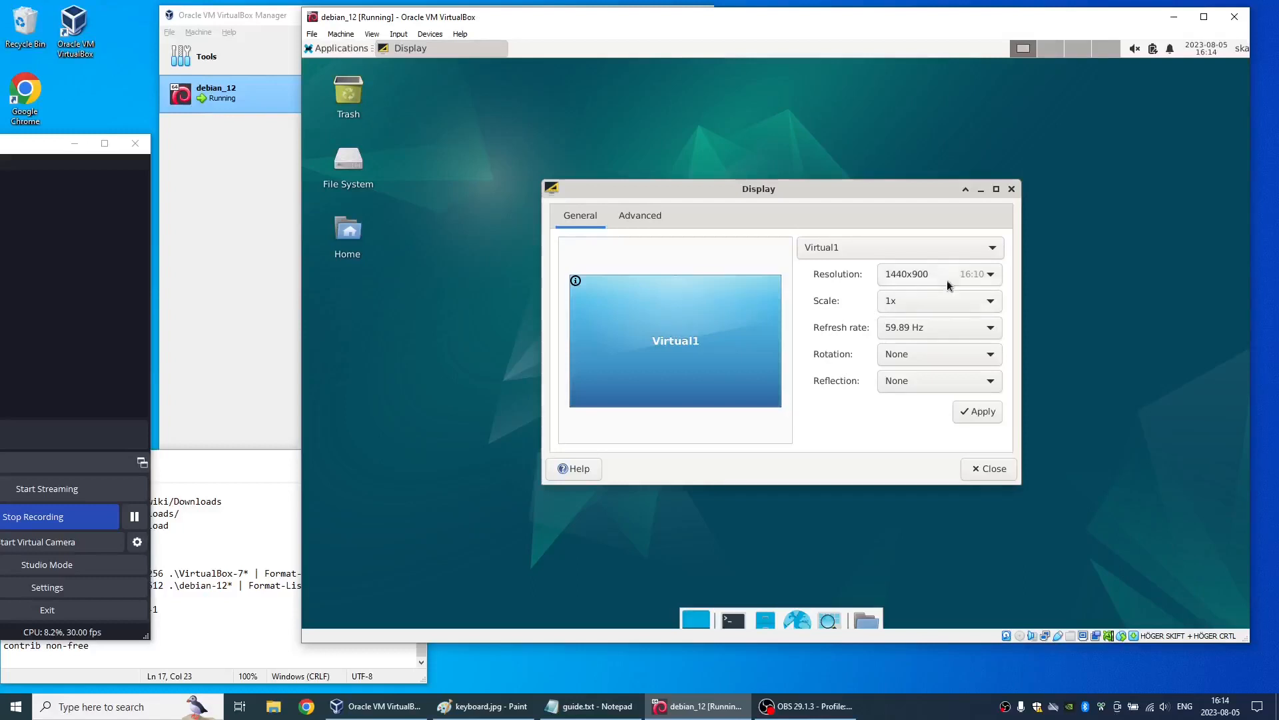
pyautogui.click(946, 274)
pyautogui.click(938, 295)
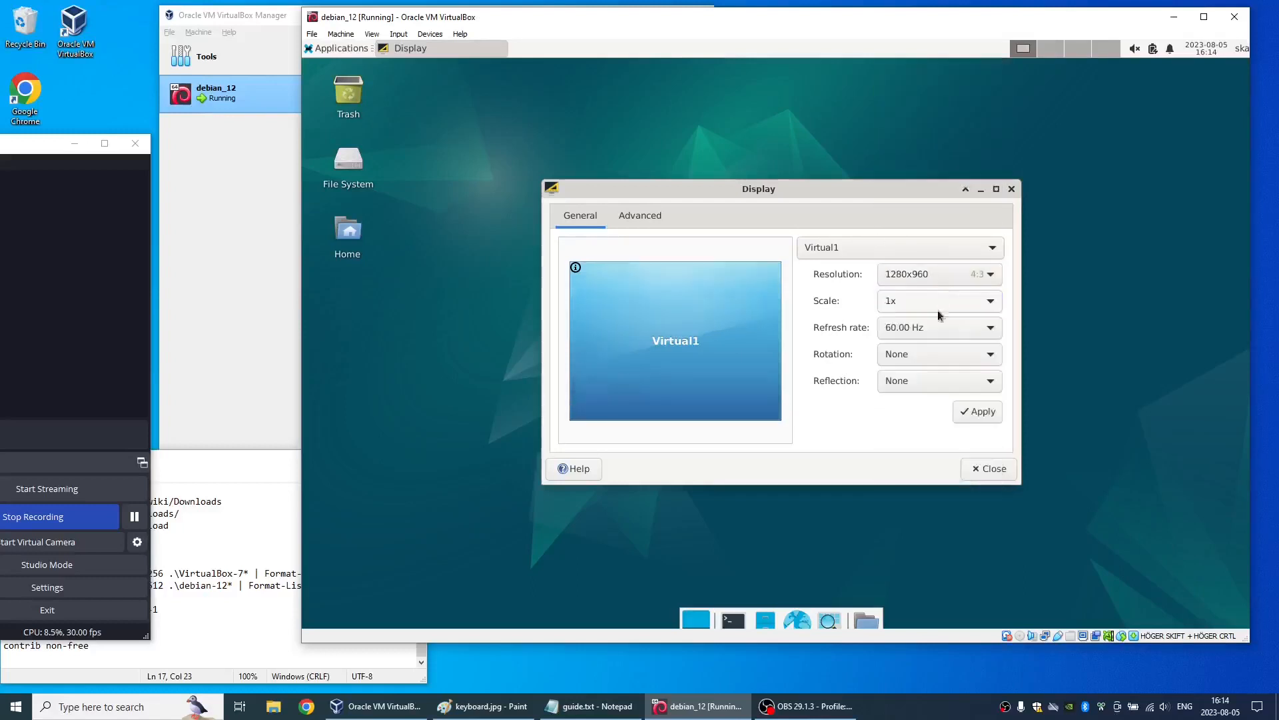
pyautogui.click(981, 413)
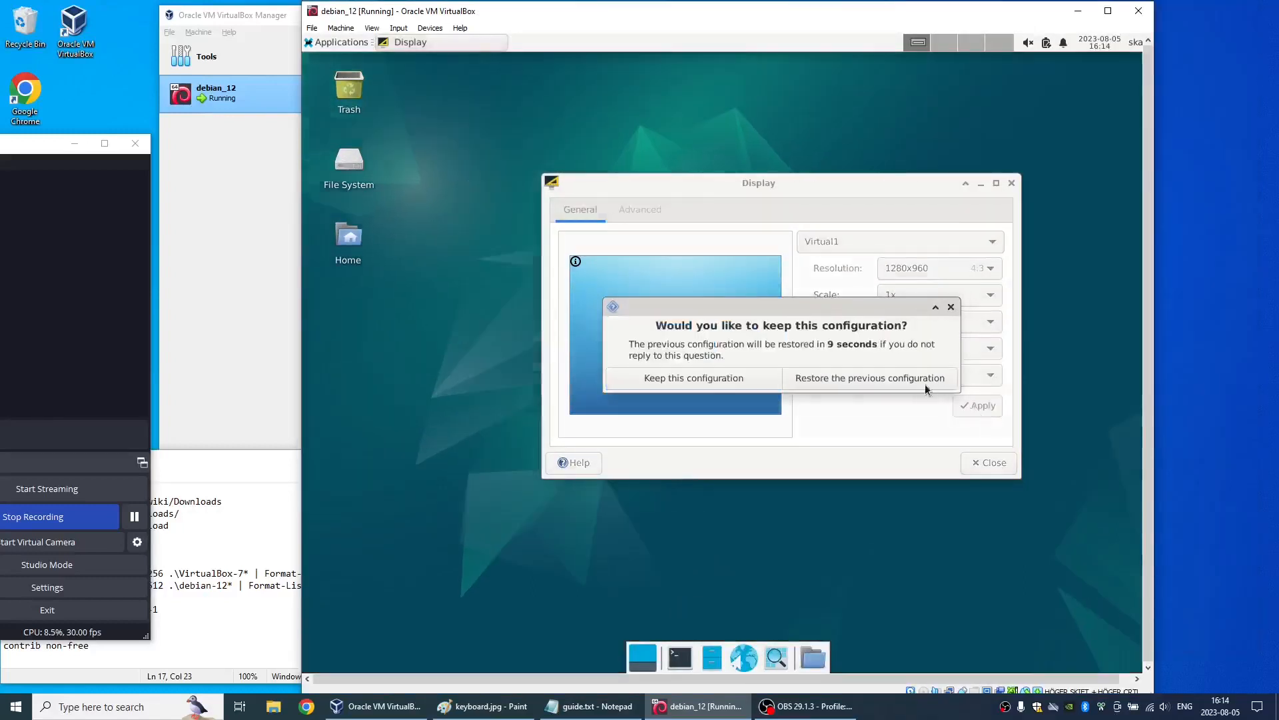
pyautogui.click(710, 378)
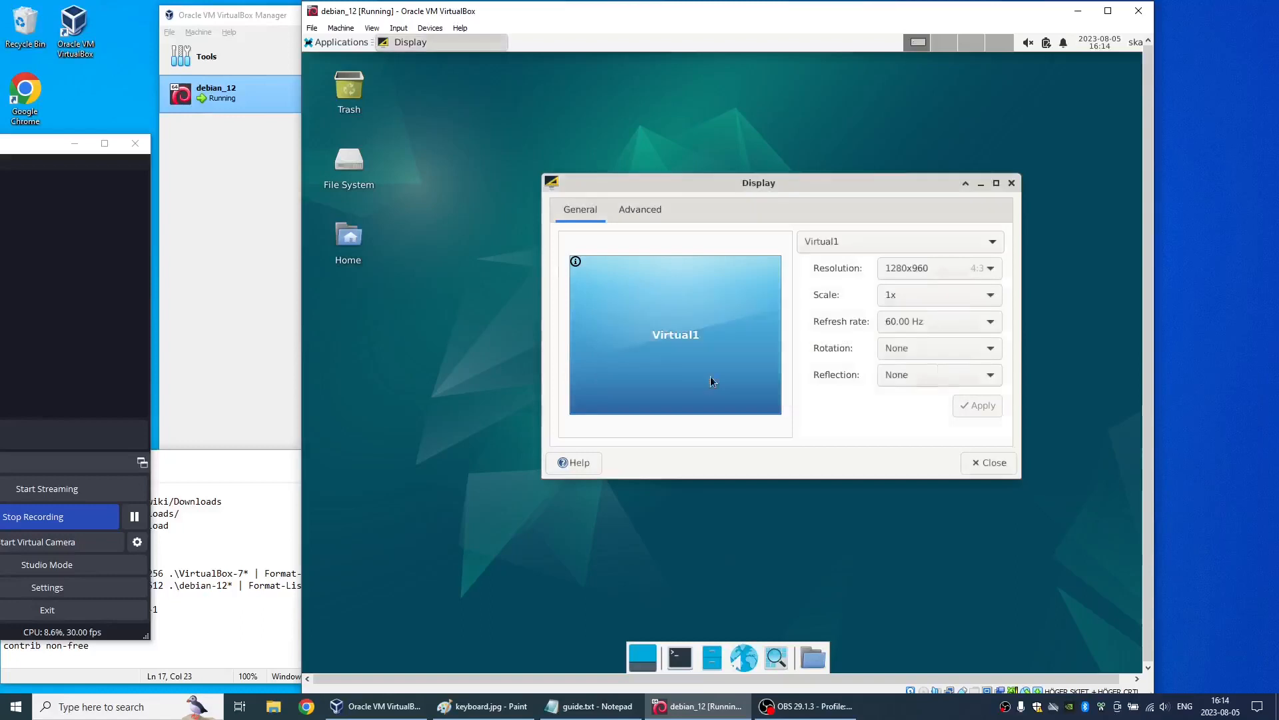
# - Set the Virtual1 resolution to 1440x900, keep the configuration and close the display settings
pyautogui.click(896, 266)
pyautogui.click(907, 252)
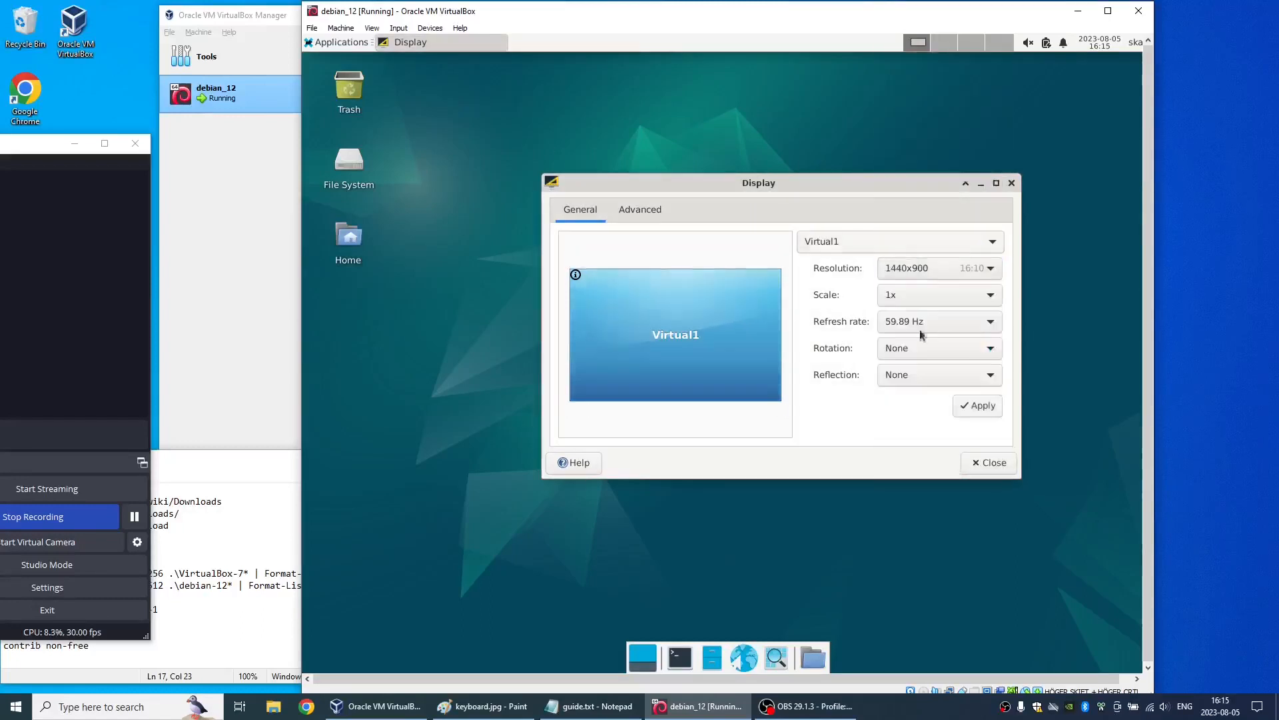
pyautogui.click(993, 406)
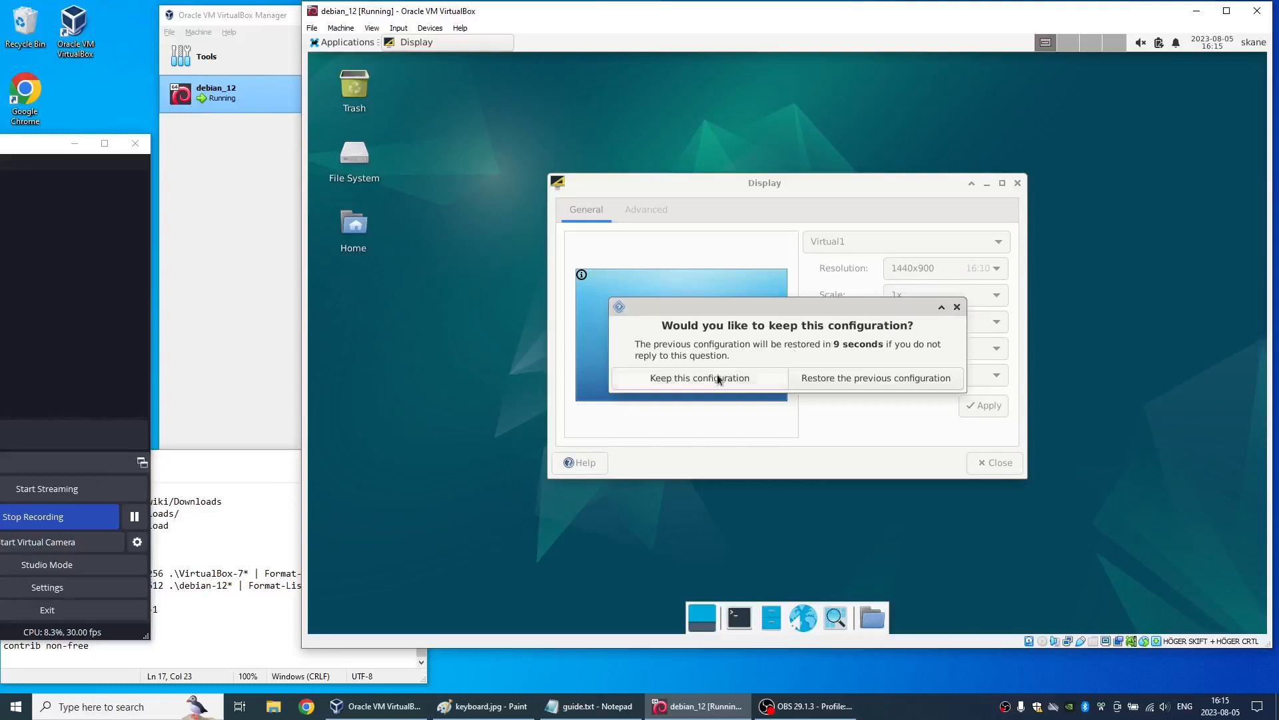
pyautogui.click(717, 374)
pyautogui.click(995, 465)
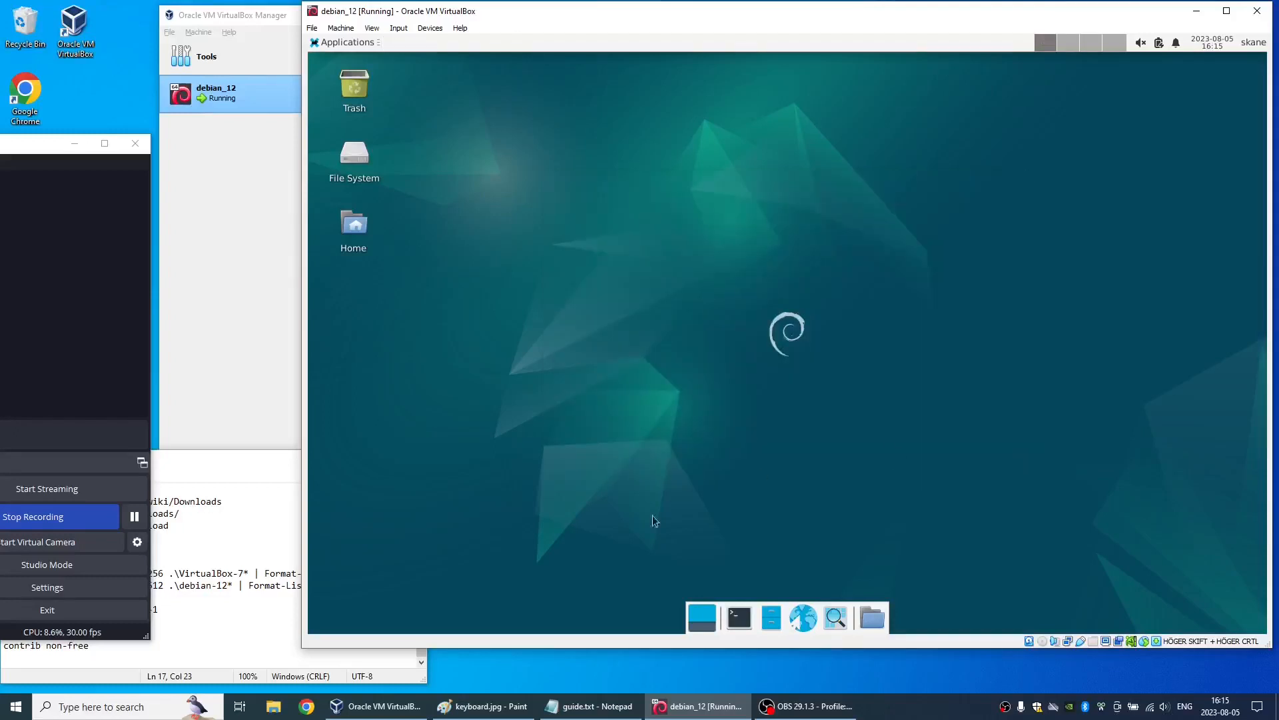
# - Open an Xfce Terminal on the Debian desktop
pyautogui.click(347, 43)
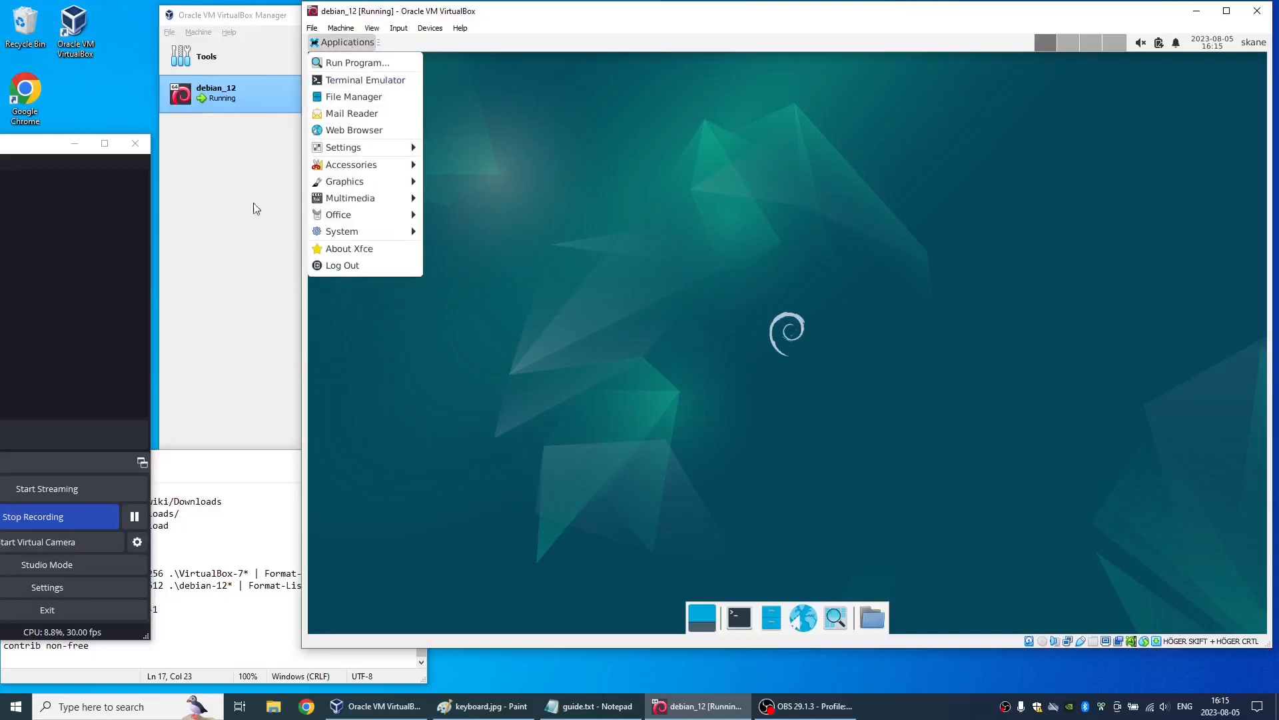
pyautogui.click(137, 521)
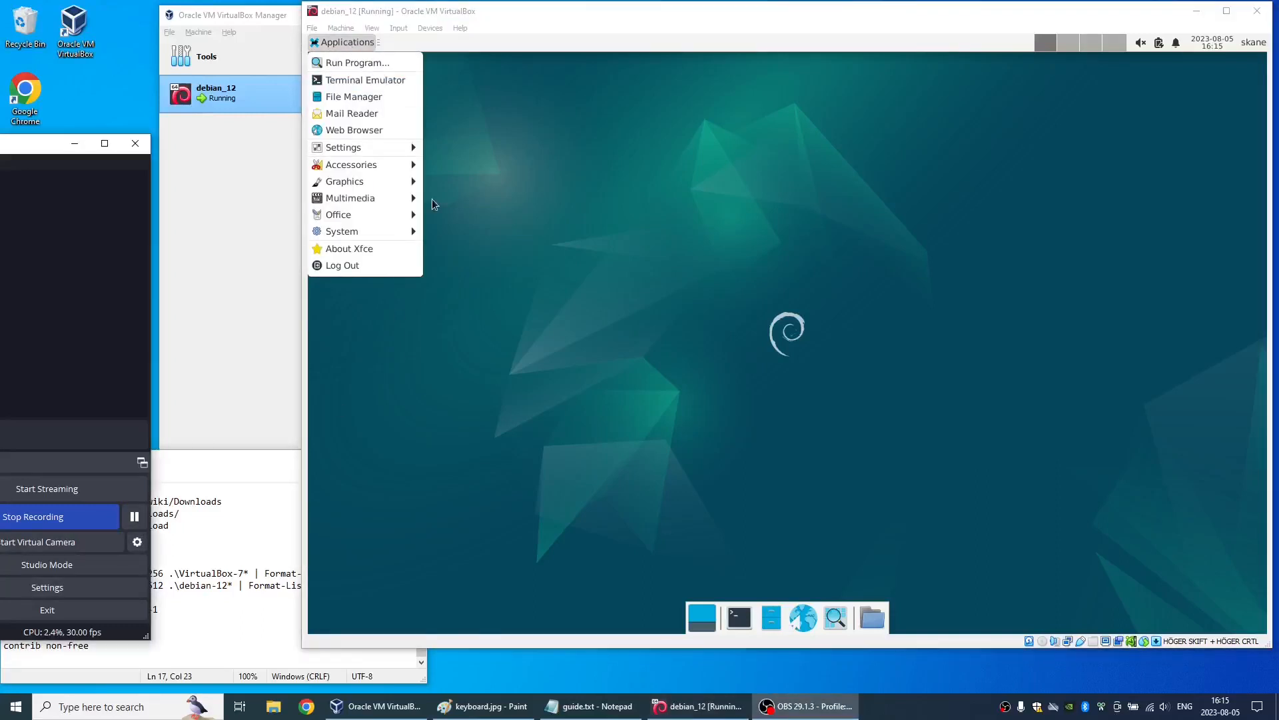
pyautogui.moveTo(369, 233)
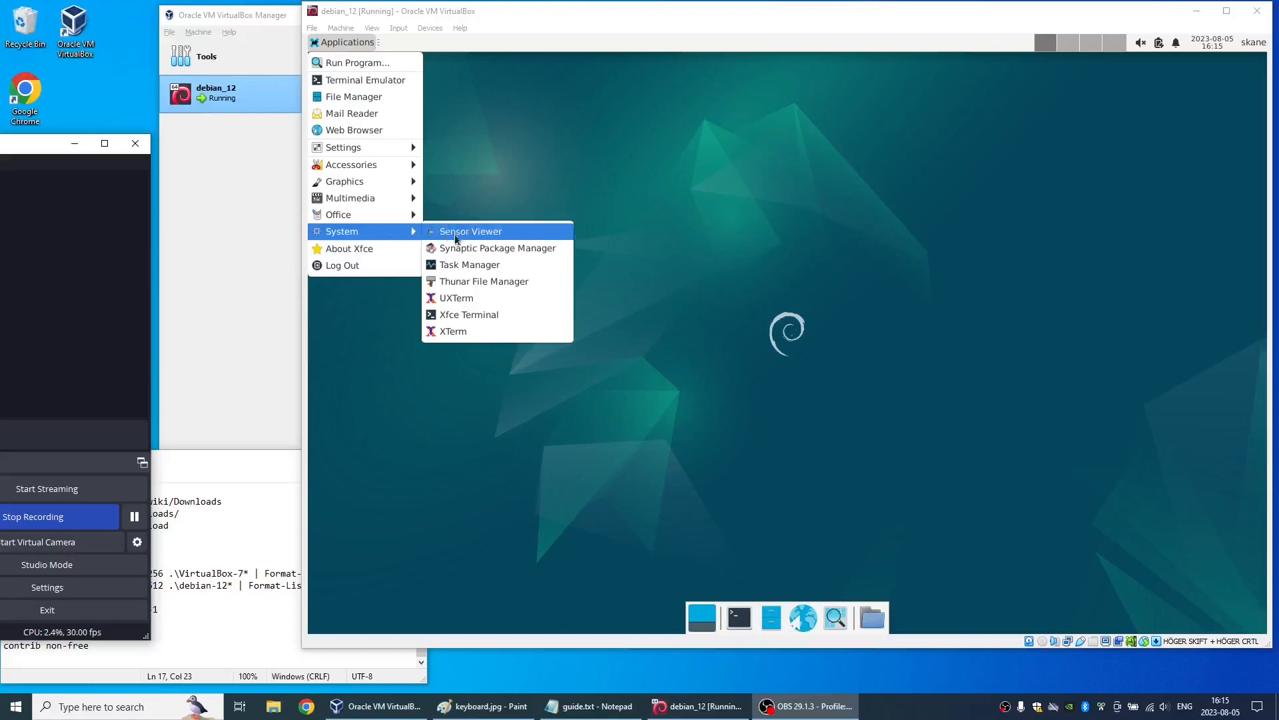
pyautogui.click(479, 316)
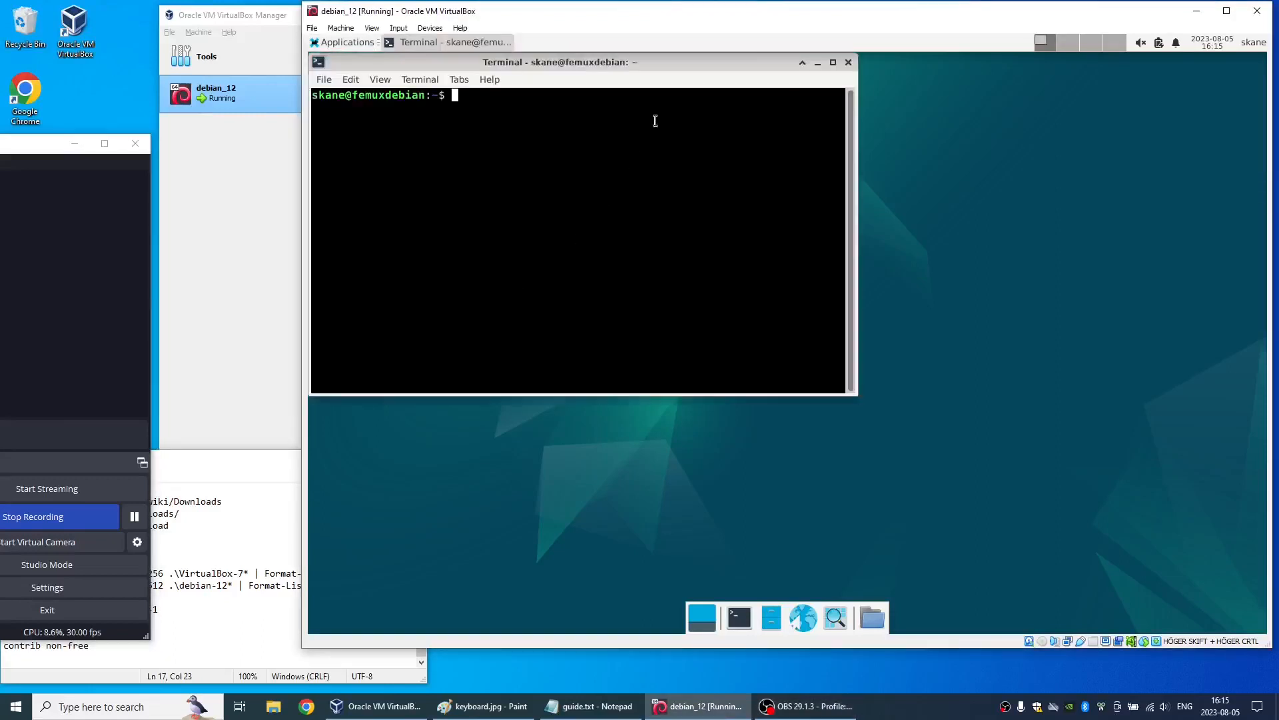
# - Maximize the terminal and open /etc/apt/sources.list in a maximized Mousepad window with sudo, entering the account password
pyautogui.doubleClick(703, 64)
pyautogui.write('sudo mo')
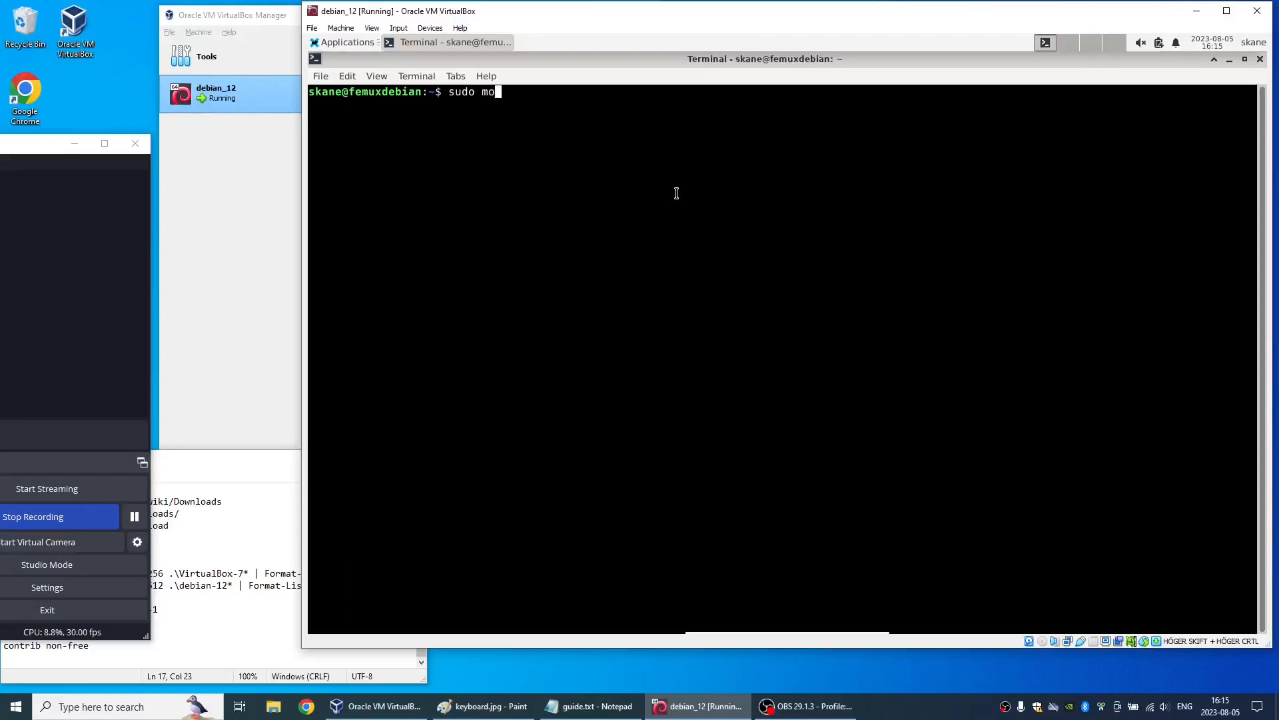
pyautogui.write('usepad /etc/apt/sour')
pyautogui.press('Tab')
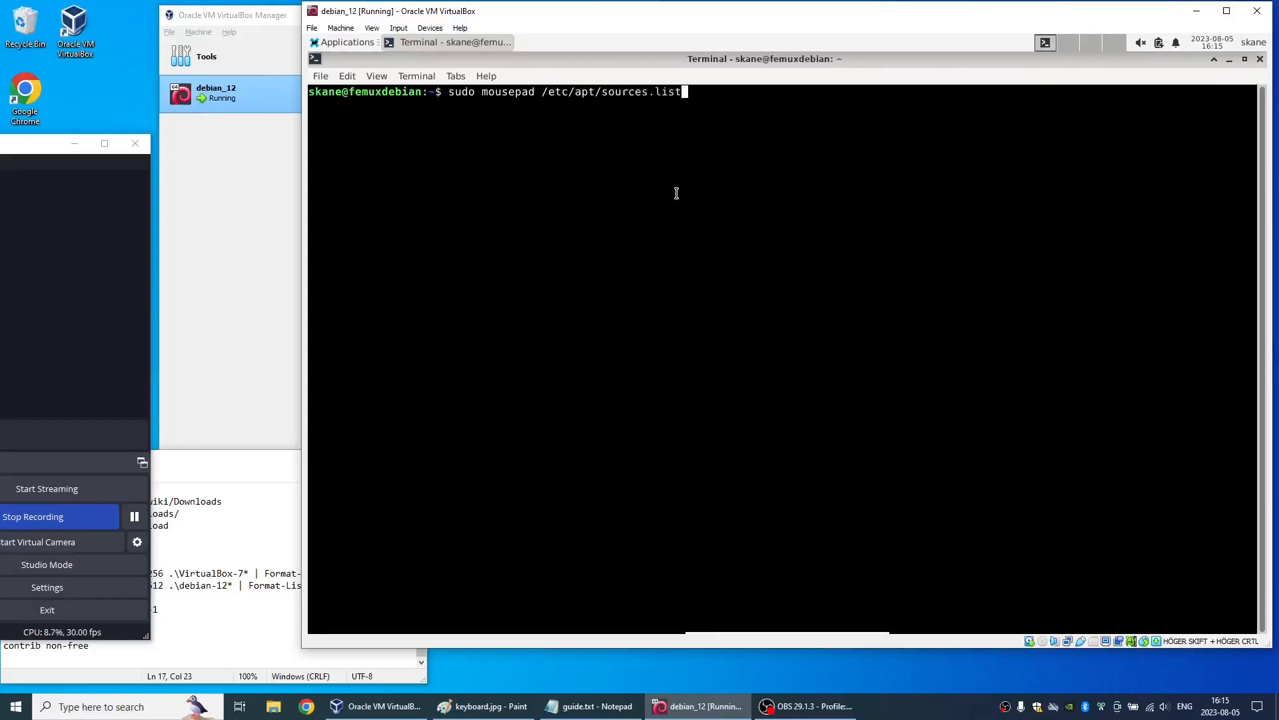
pyautogui.press('Return')
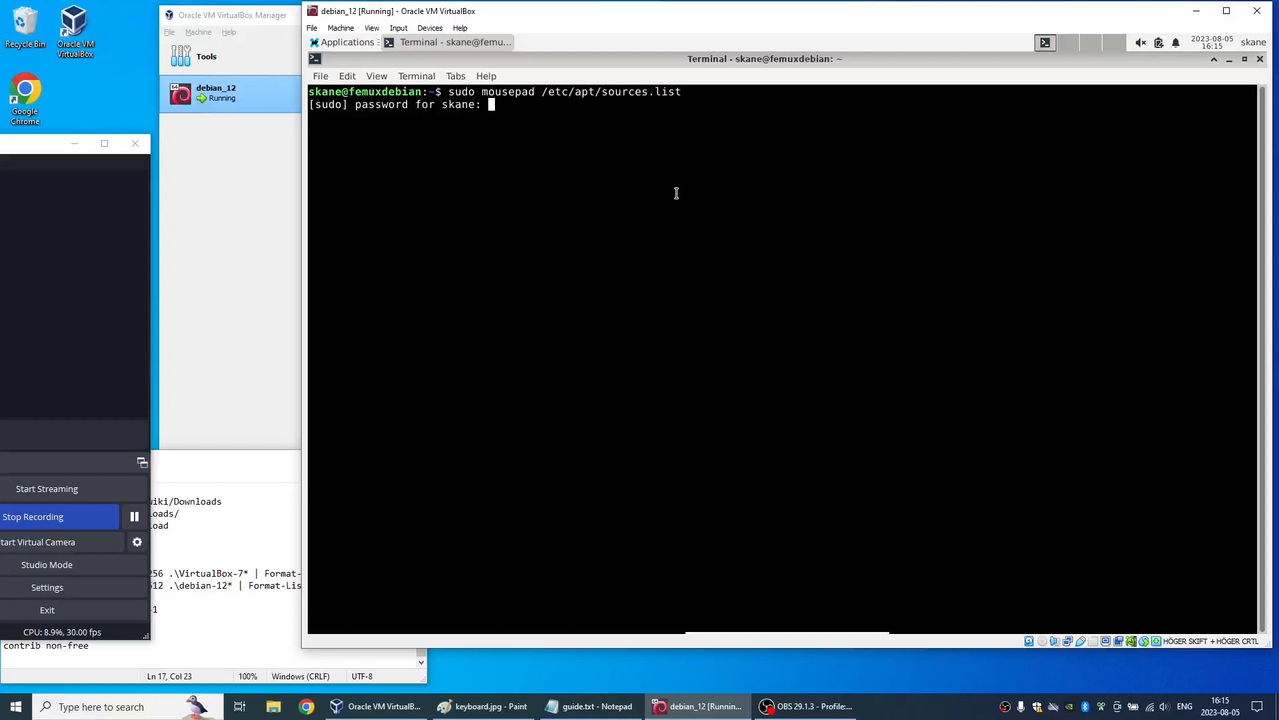
pyautogui.press('Return')
pyautogui.hotkey('alt', 'space')
pyautogui.press('x')
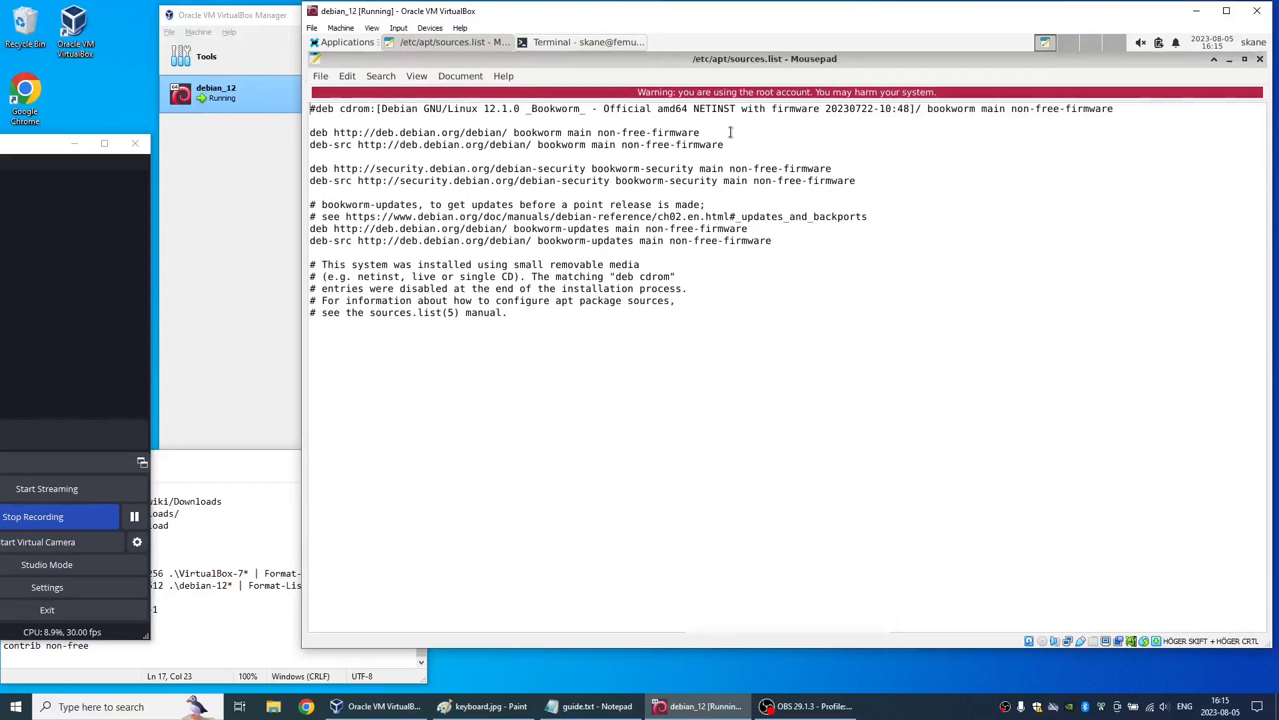
# - Append "contrib non-free" to the bookworm main deb and deb-src lines in sources.list
pyautogui.click(730, 132)
pyautogui.write('contrib non-fre')
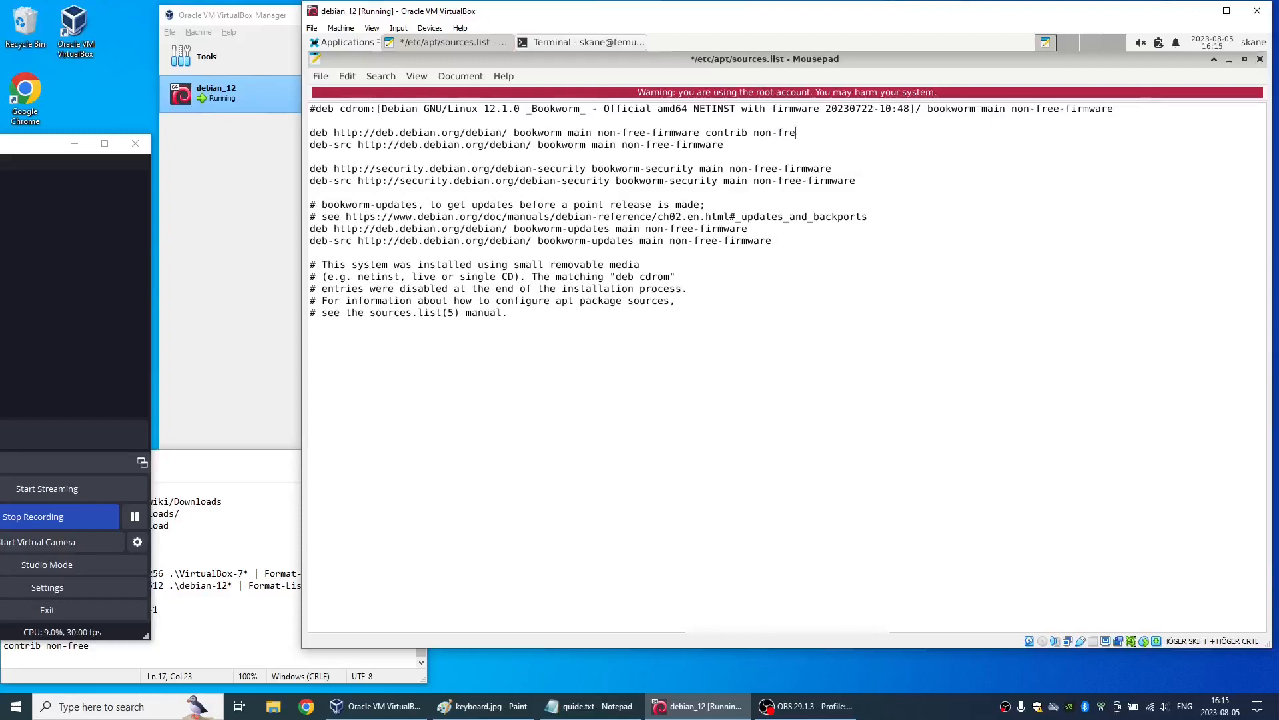
pyautogui.hotkey('ctrl', 'shift', 'Left')
pyautogui.hotkey('ctrl', 'shift', 'Left')
pyautogui.hotkey('ctrl', 'shift', 'Left')
pyautogui.hotkey('ctrl', 'c')
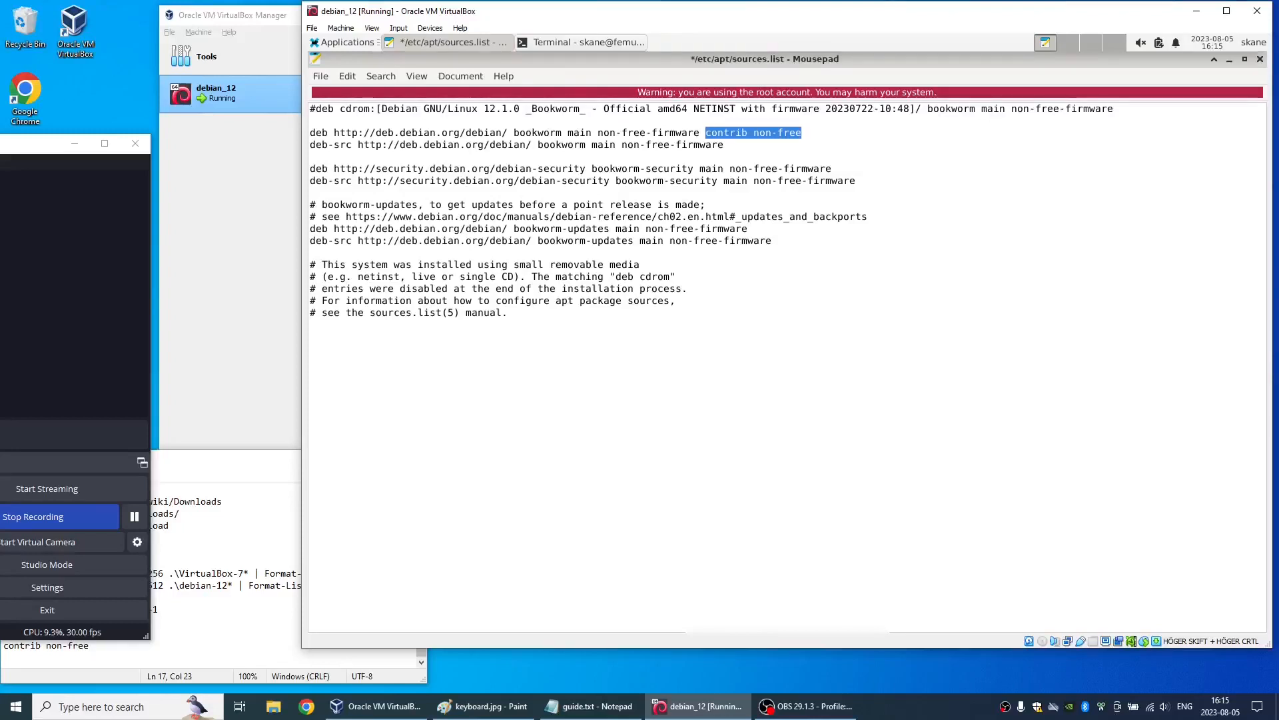
pyautogui.press('Down')
pyautogui.press('End')
pyautogui.hotkey('ctrl', 'v')
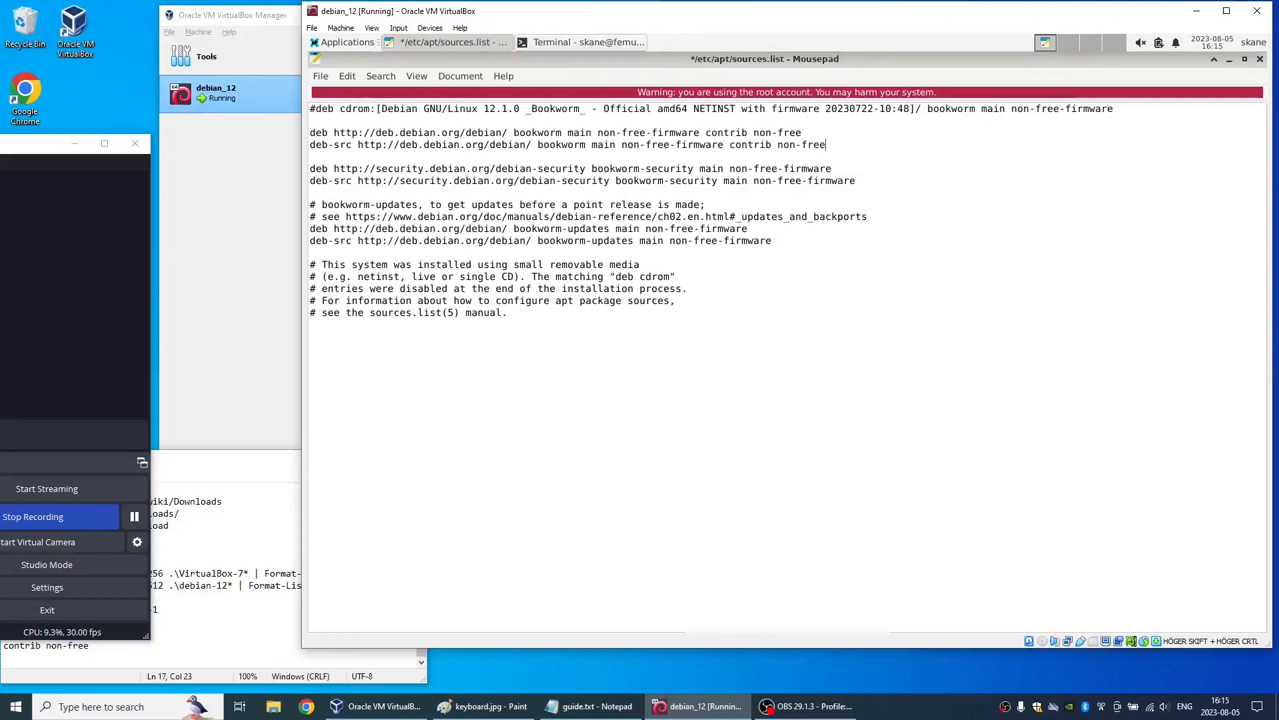
# - Append "contrib non-free" to the deb and deb-src lines of bookworm-security and bookworm-updates
pyautogui.press('Down')
pyautogui.press('Down')
pyautogui.hotkey('ctrl', 'v')
pyautogui.press('Down')
pyautogui.hotkey('ctrl', 'v')
pyautogui.press('Down')
pyautogui.press('Down')
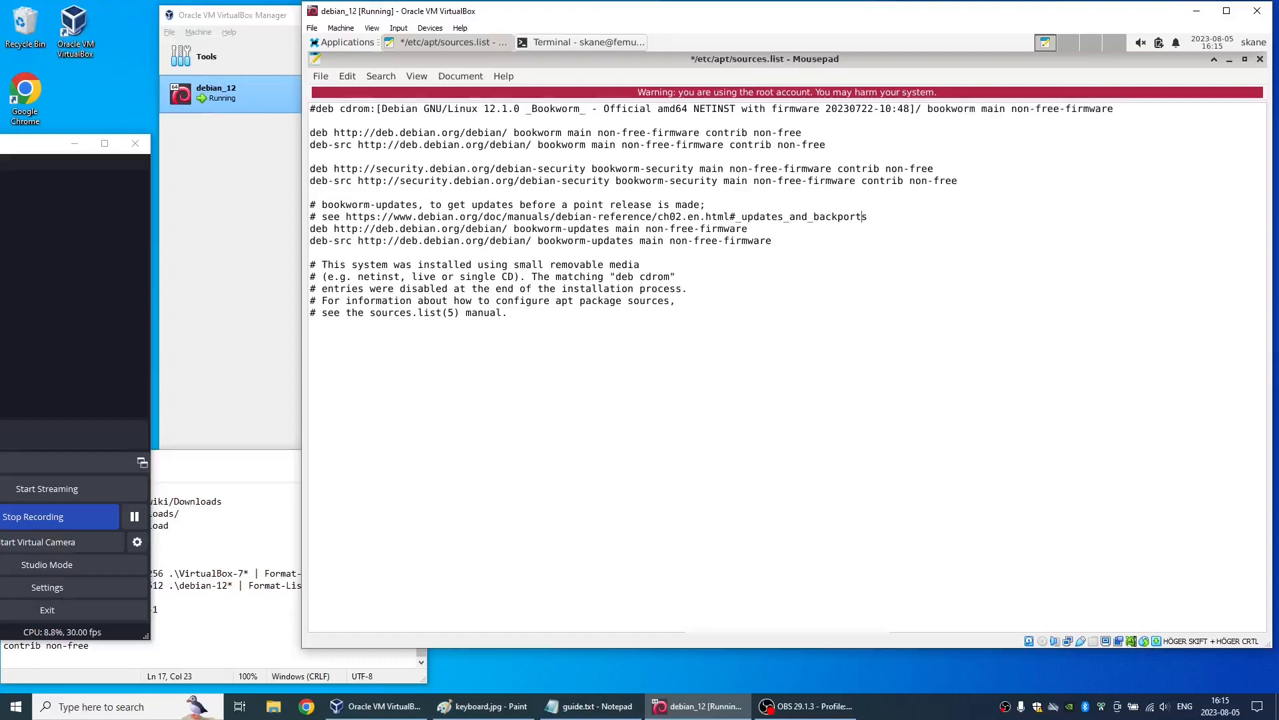
pyautogui.hotkey('ctrl', 'v')
pyautogui.press('Down')
pyautogui.hotkey('ctrl', 'v')
# - Save the edited sources.list and close Mousepad
pyautogui.click(330, 74)
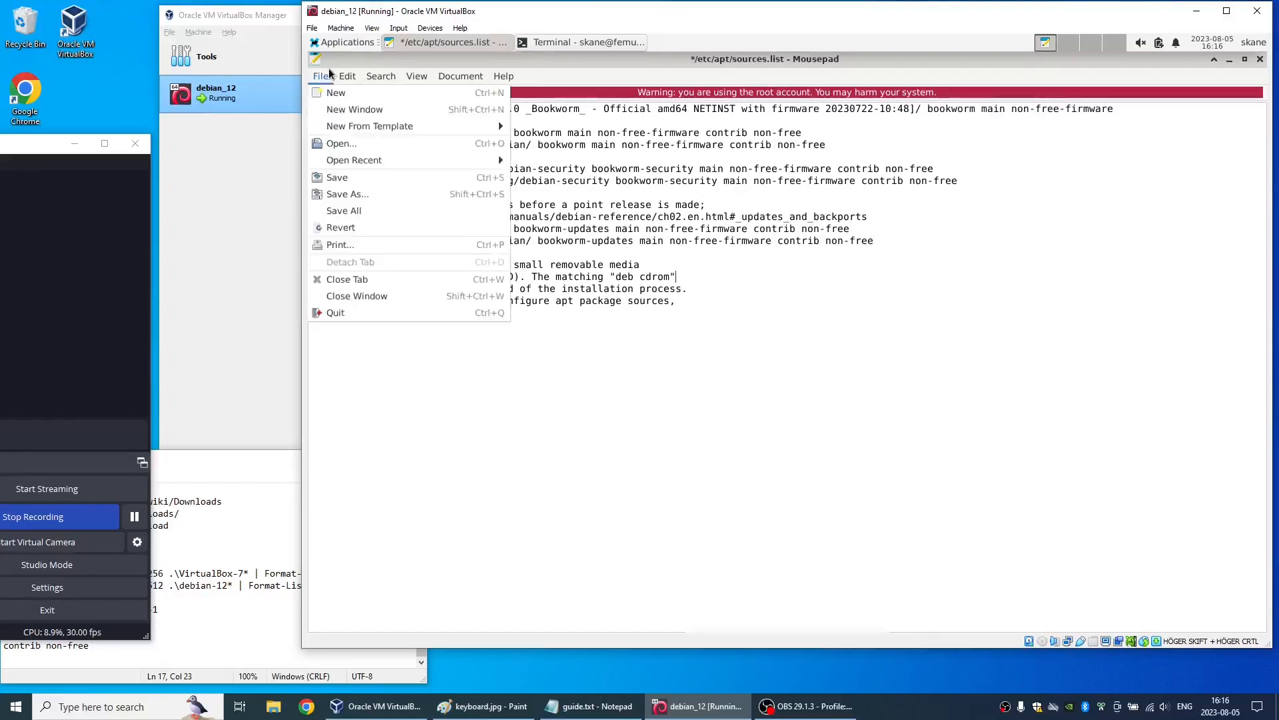
pyautogui.click(361, 175)
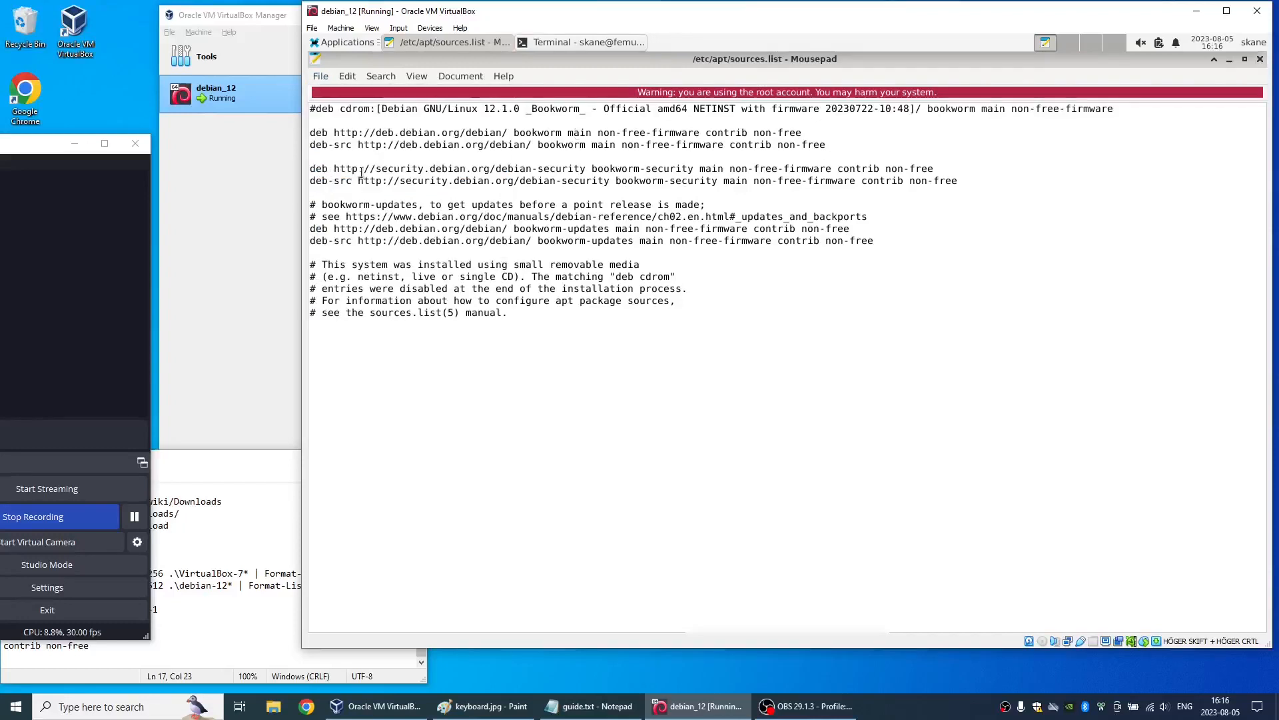
pyautogui.click(1259, 62)
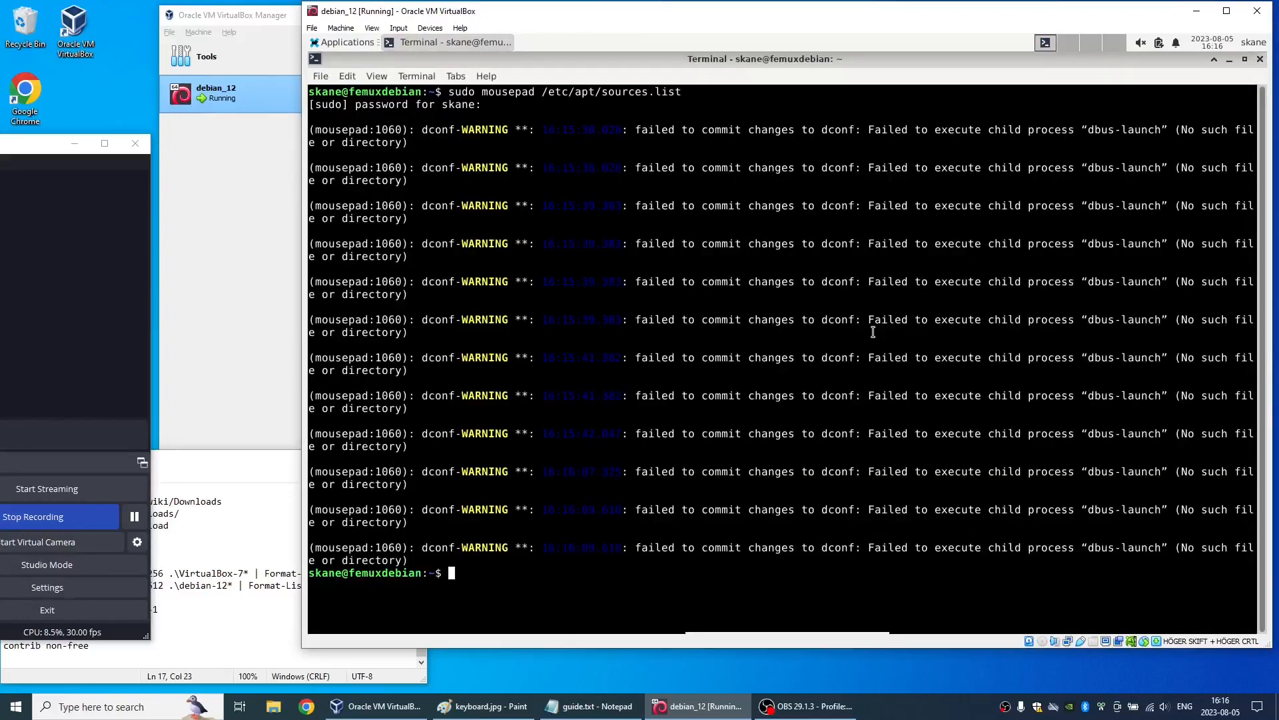
# - Rework the previous terminal command to open /etc/apt/sources.list in vi with sudo
pyautogui.press('Up')
pyautogui.press('Home')
pyautogui.hotkey('ctrl', 'Right')
pyautogui.hotkey('ctrl', 'Right')
pyautogui.hotkey('ctrl', 'Right')
pyautogui.hotkey('ctrl', 'Left')
pyautogui.press('Left')
pyautogui.press('BackSpace')
pyautogui.press('BackSpace')
pyautogui.press('BackSpace')
pyautogui.press('BackSpace')
pyautogui.press('BackSpace')
pyautogui.press('BackSpace')
pyautogui.press('BackSpace')
pyautogui.press('BackSpace')
pyautogui.press('BackSpace')
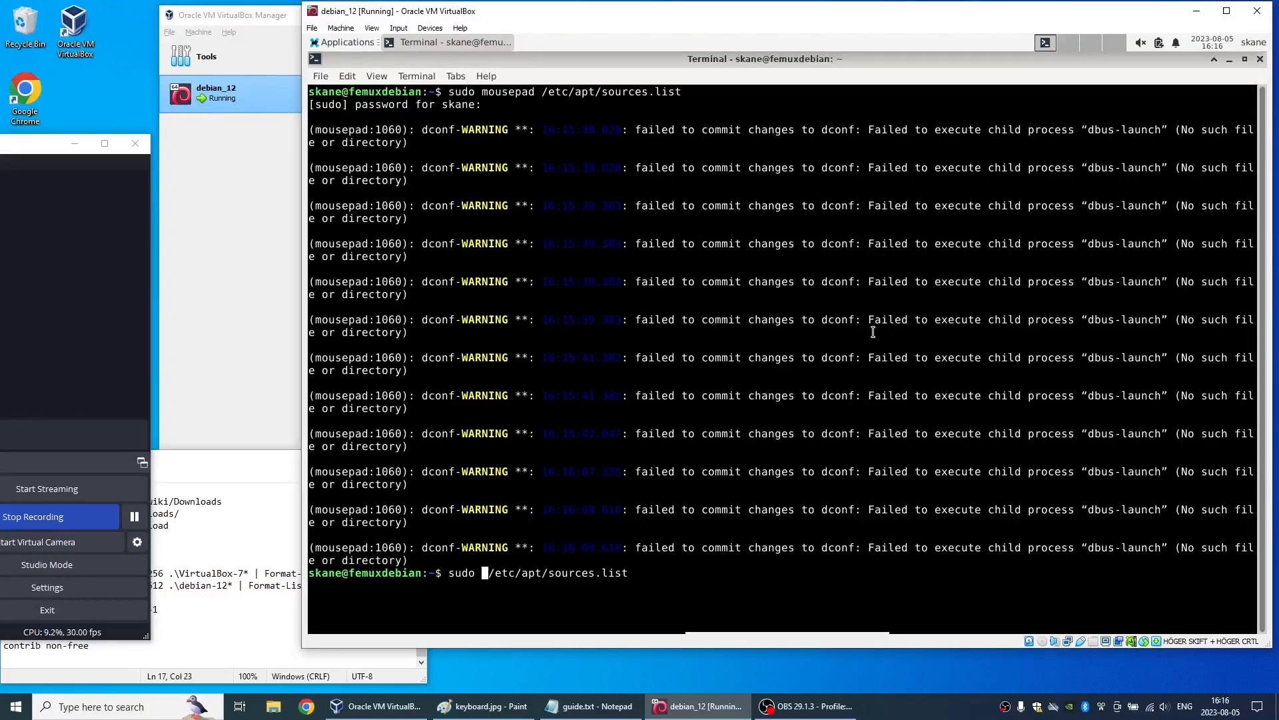
pyautogui.write('vi')
pyautogui.press('Return')
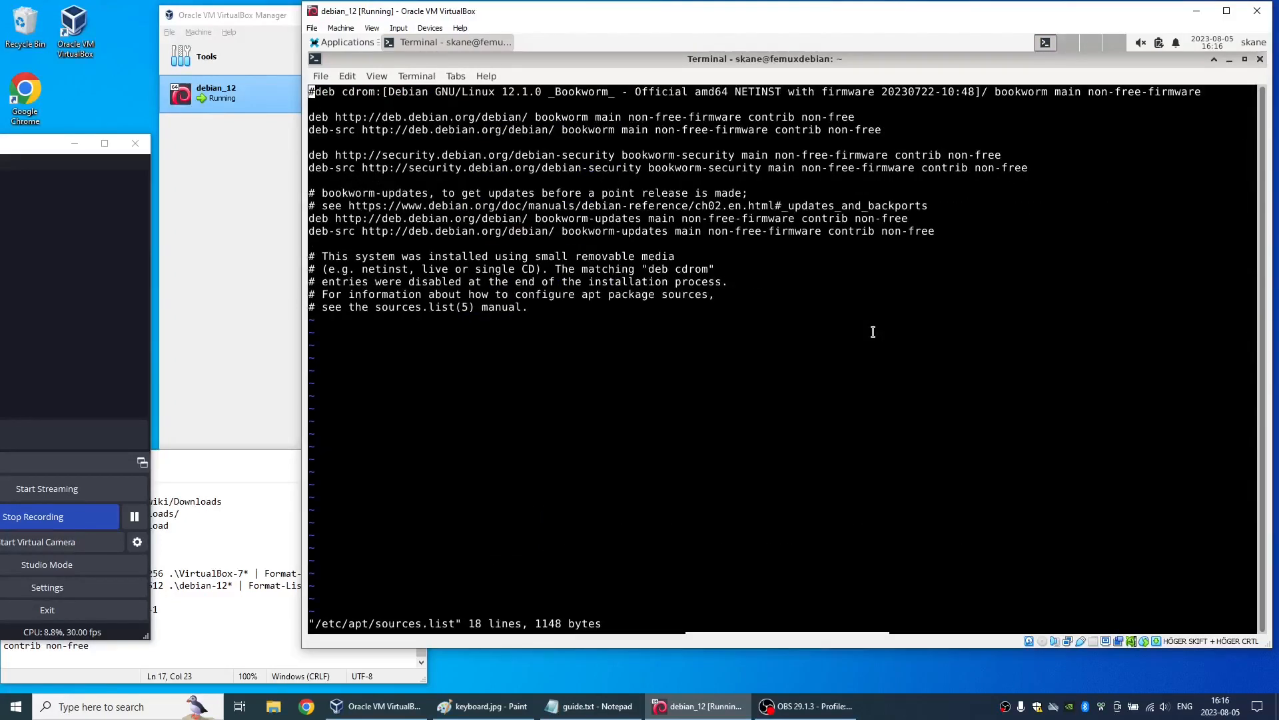
# - Check the contrib non-free entries on the bookworm lines and quit vi without saving
pyautogui.moveTo(774, 129); pyautogui.dragTo(880, 132)
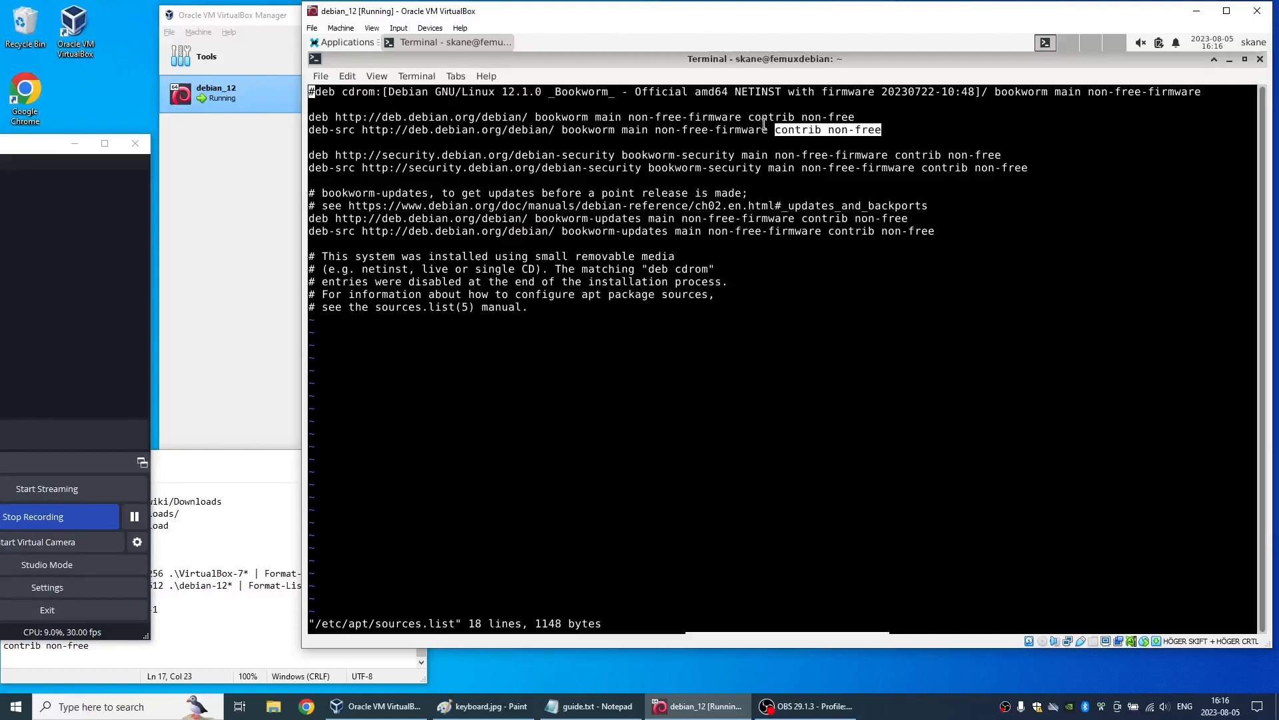
pyautogui.moveTo(751, 119); pyautogui.dragTo(852, 119)
pyautogui.click(859, 204)
pyautogui.write(':q!')
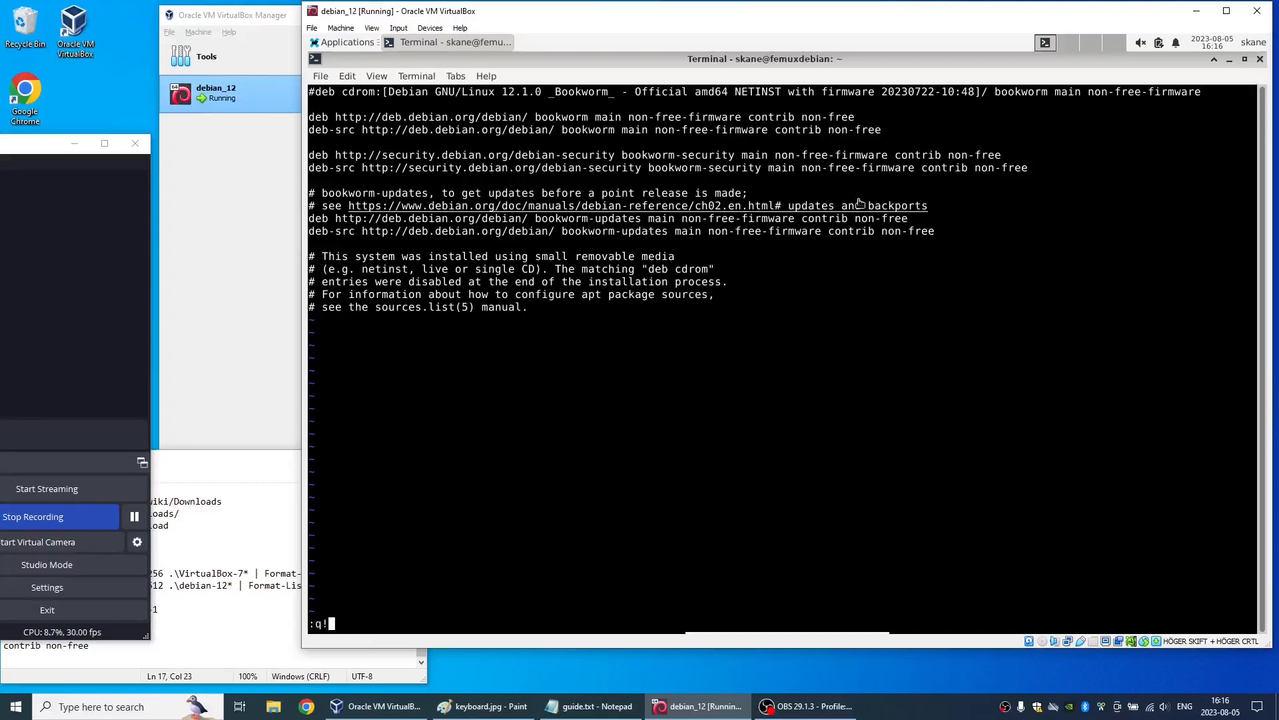
pyautogui.press('Return')
# - Rerun the earlier command "sudo apt update ; sudo apt upgrade" in the terminal
pyautogui.press('Up')
pyautogui.press('Up')
pyautogui.press('Up')
pyautogui.press('Up')
pyautogui.press('Up')
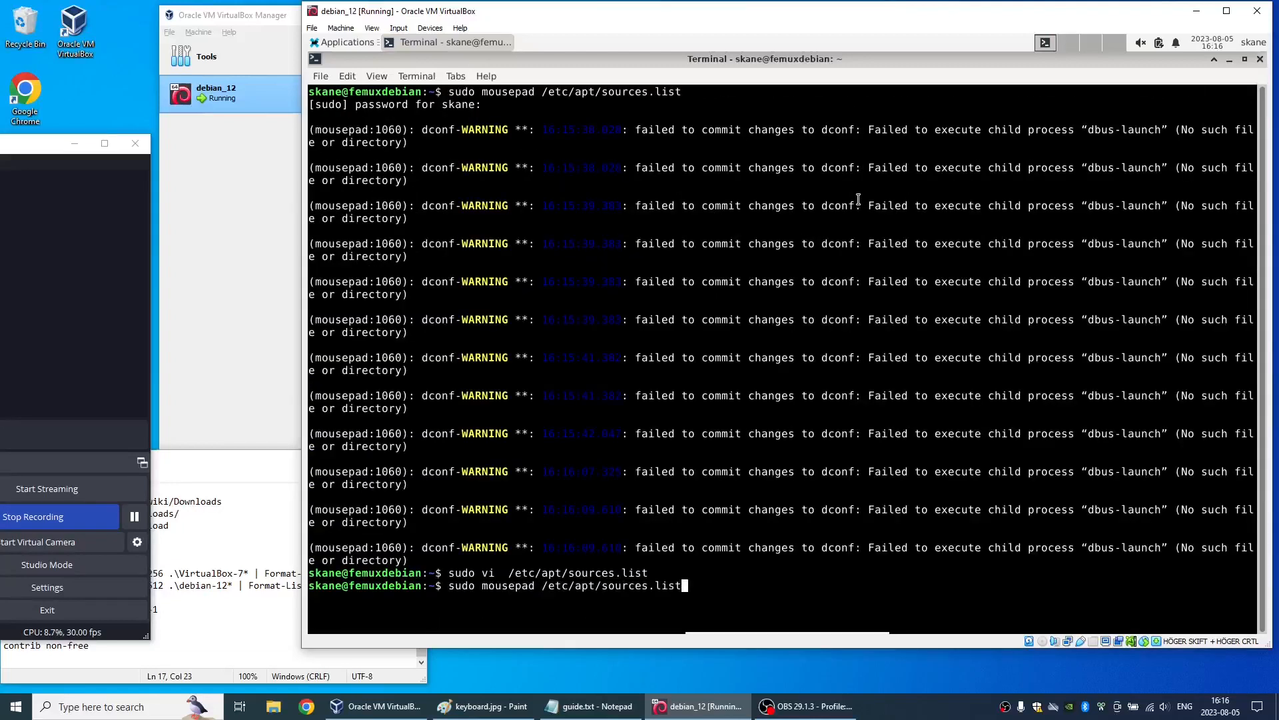
pyautogui.press('Return')
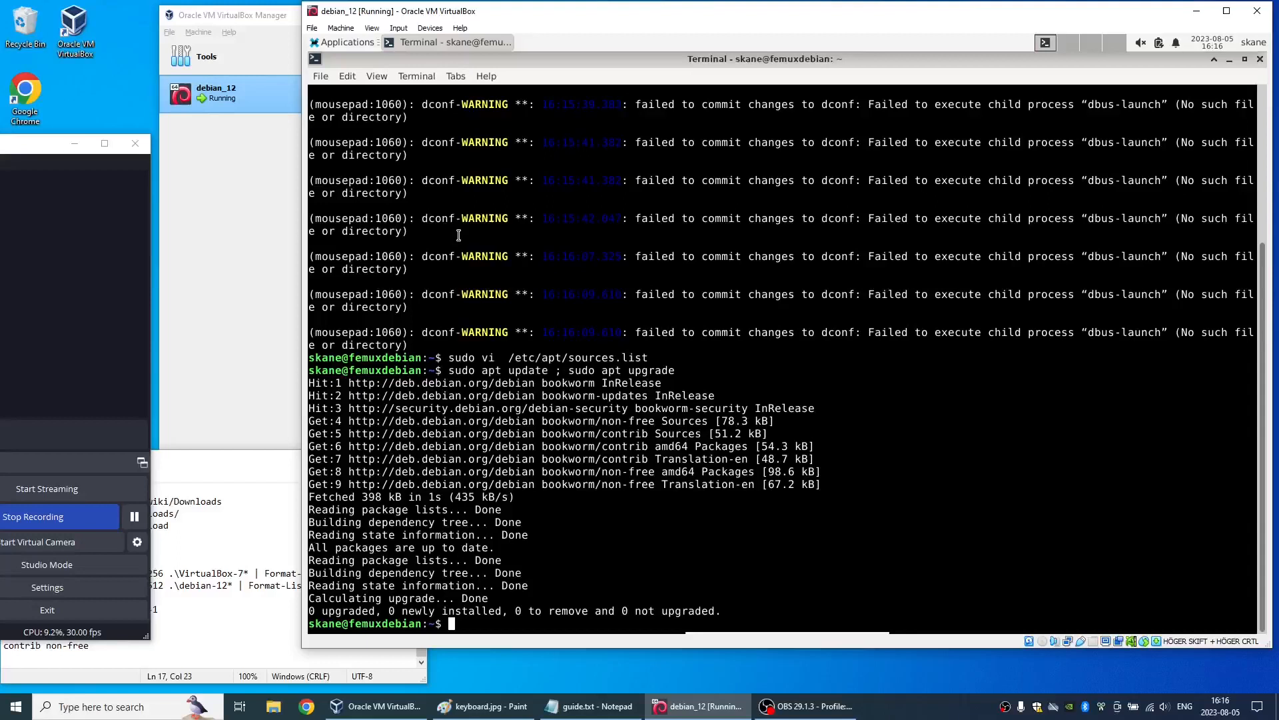
# - Close the terminal and shut down the Debian virtual machine
pyautogui.hotkey('ctrl', 'd')
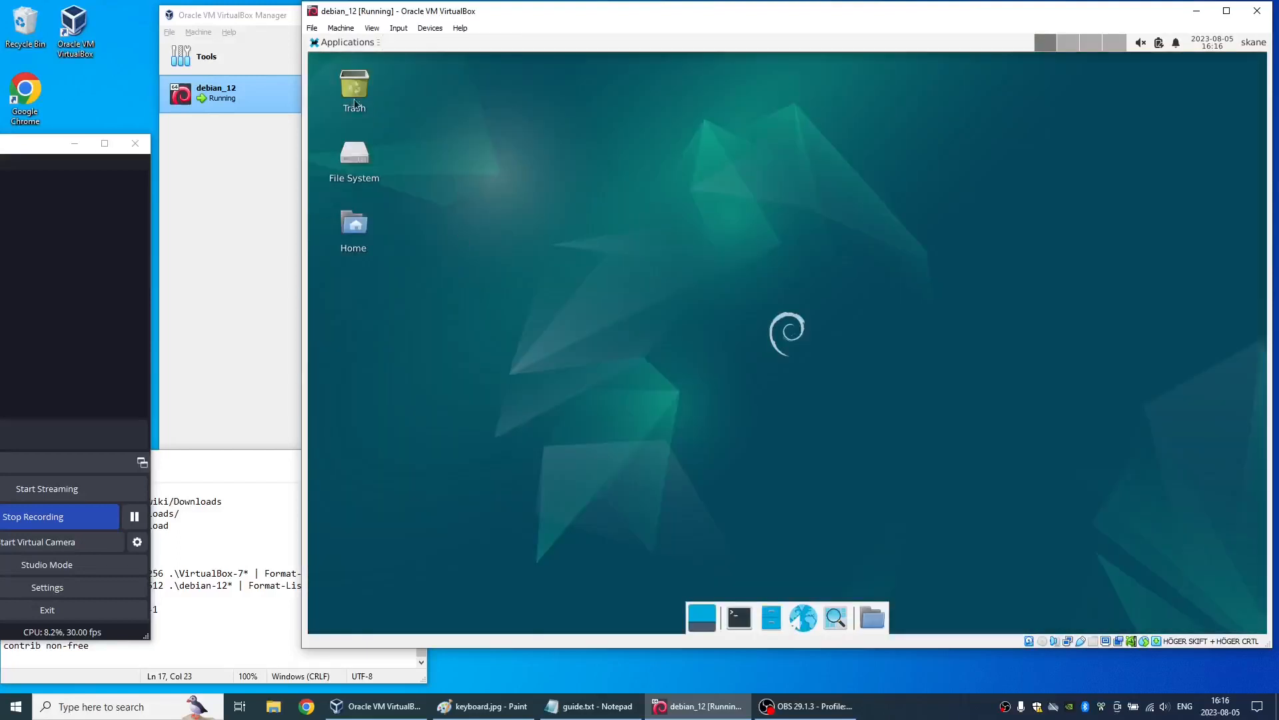
pyautogui.click(343, 43)
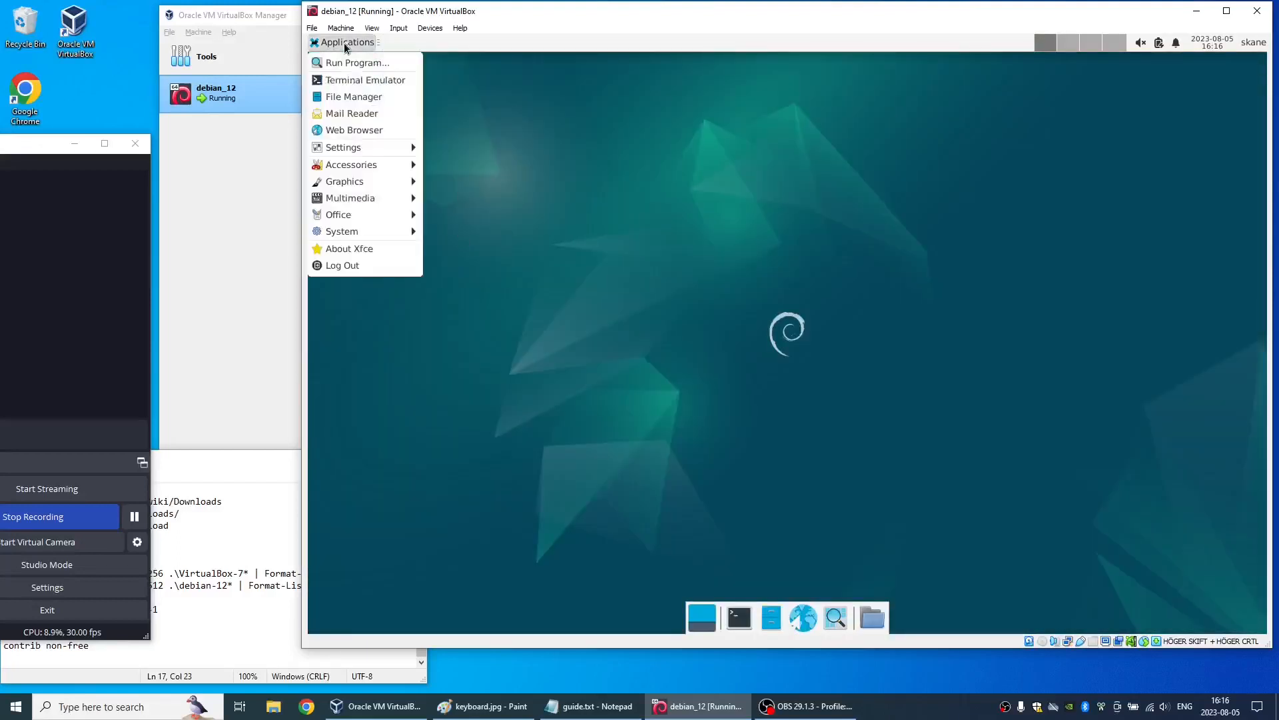
pyautogui.click(364, 264)
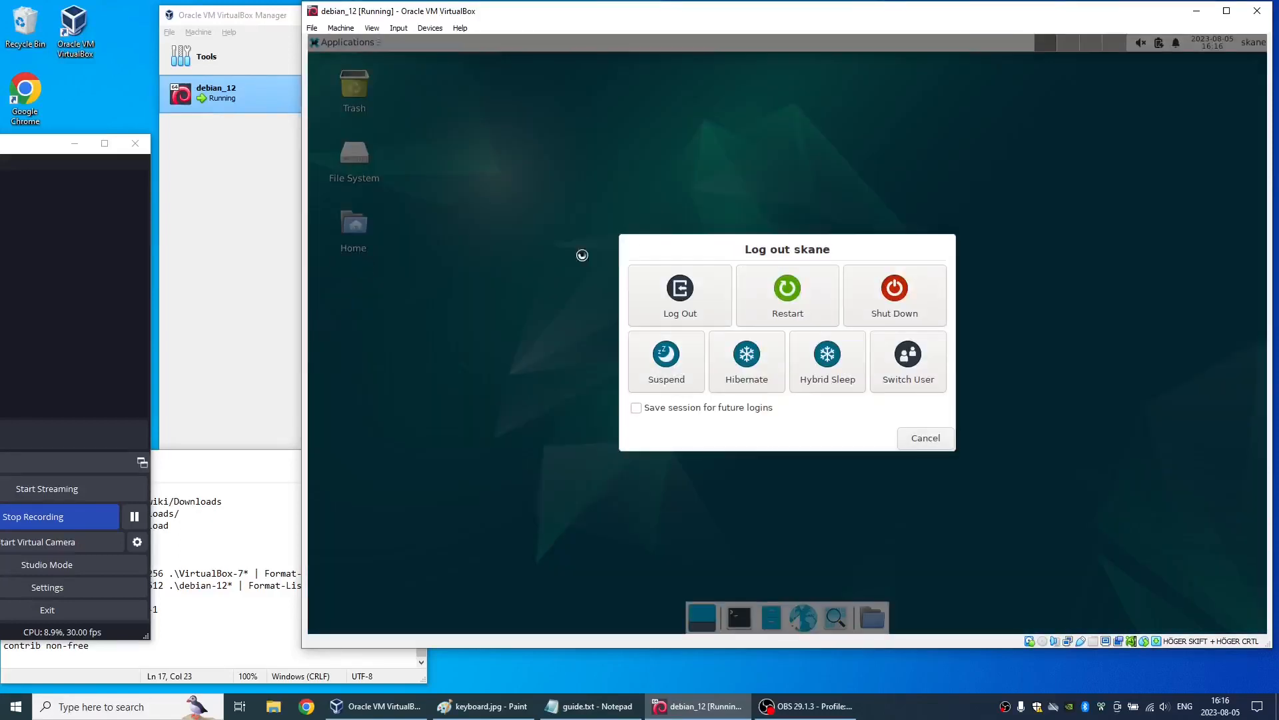
pyautogui.click(897, 305)
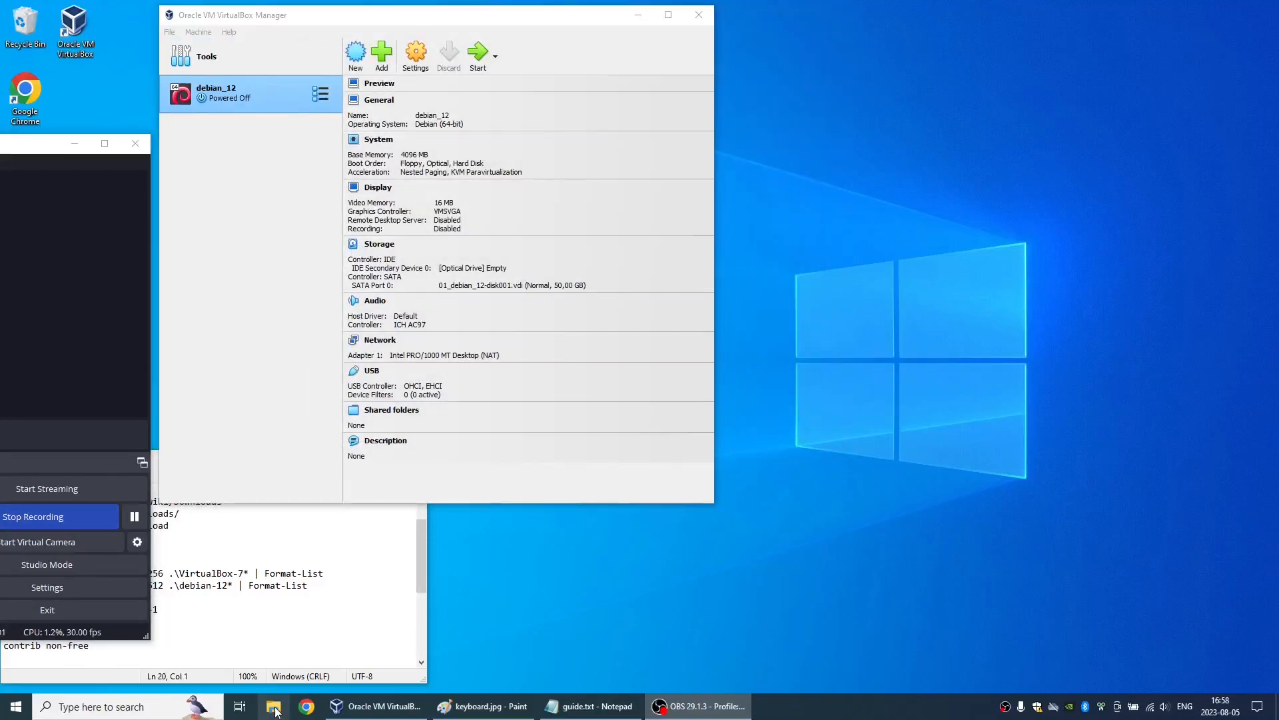
# - Show the Documents folder in File Explorer and start a VirtualBox appliance export of debian_12
pyautogui.click(274, 708)
pyautogui.doubleClick(907, 556)
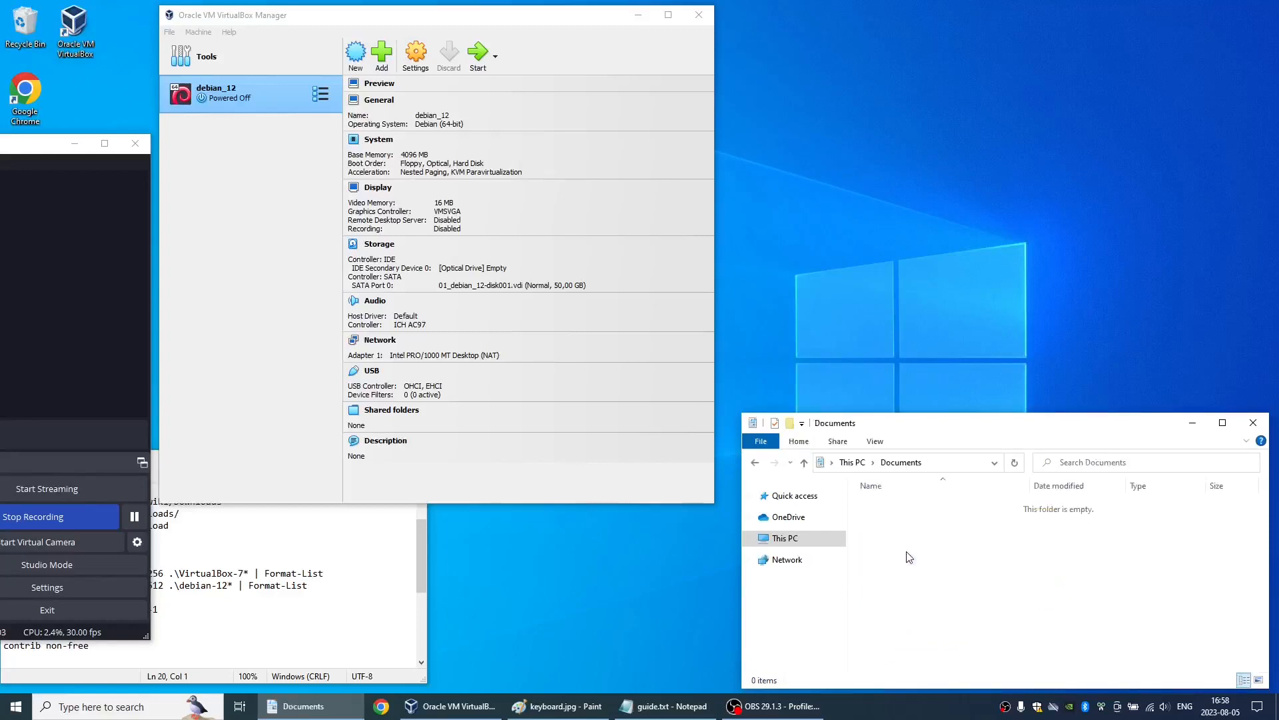
pyautogui.click(230, 66)
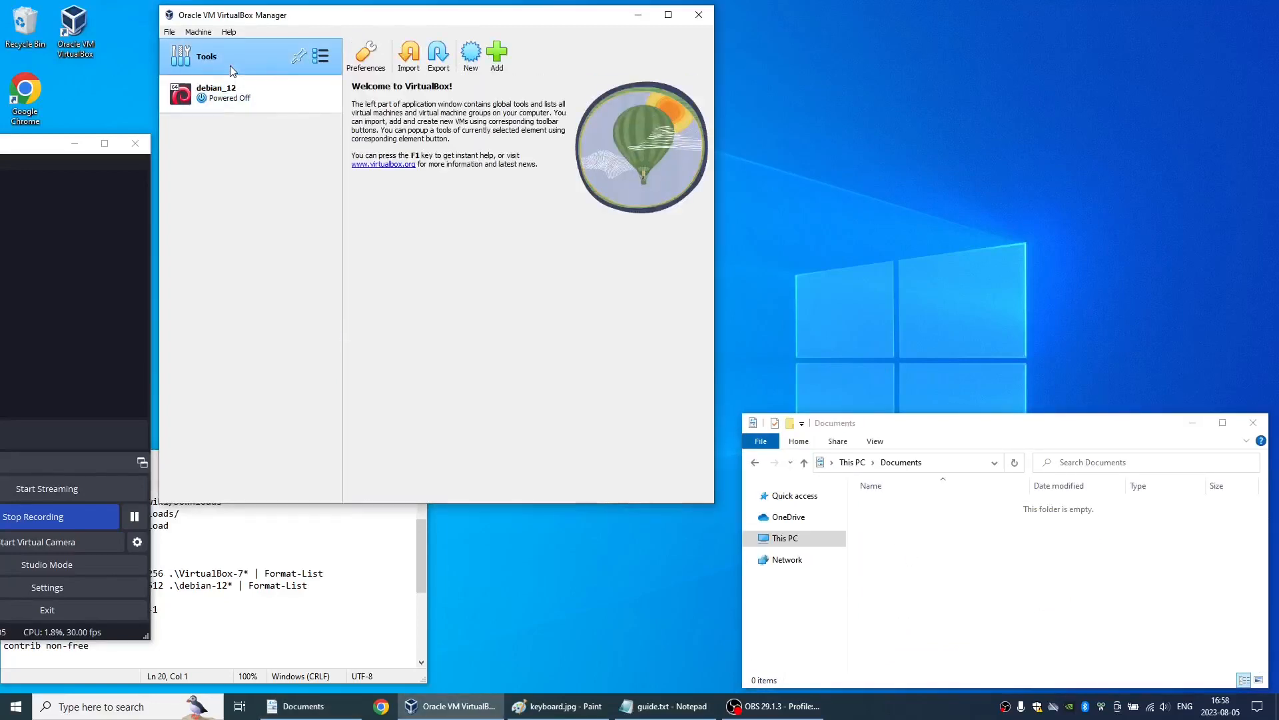
pyautogui.click(440, 59)
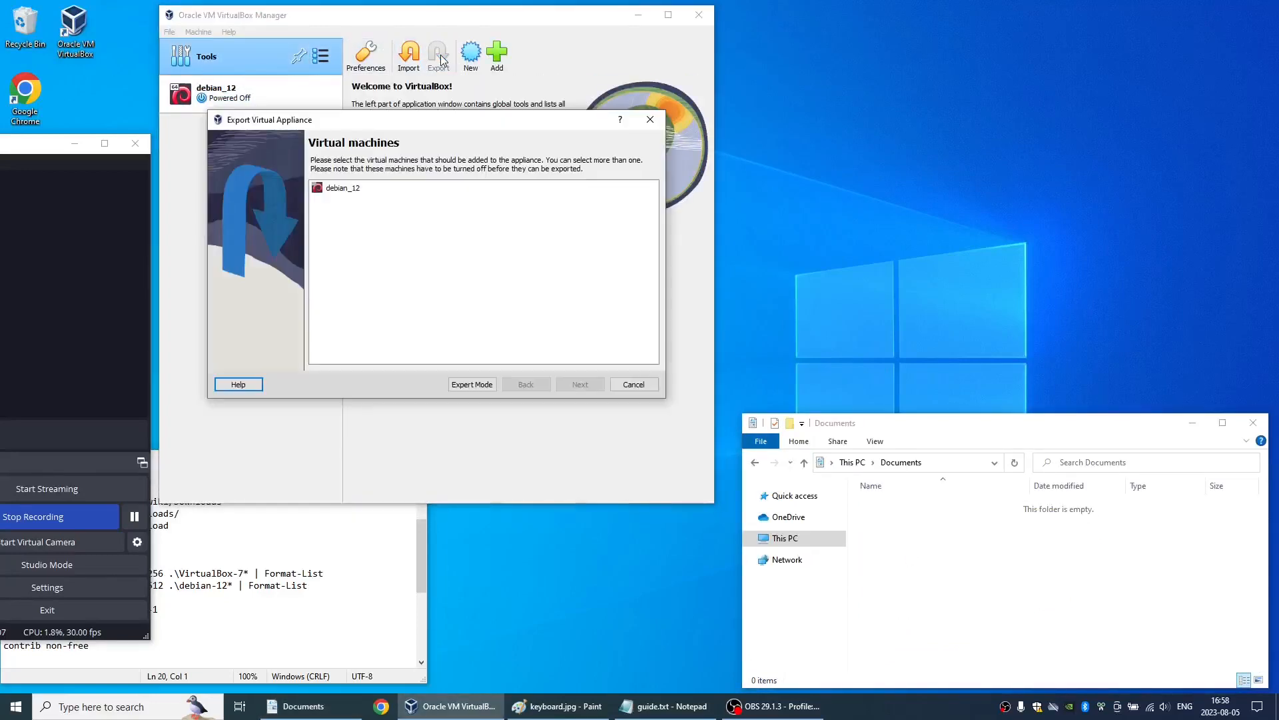
pyautogui.click(363, 189)
pyautogui.click(571, 388)
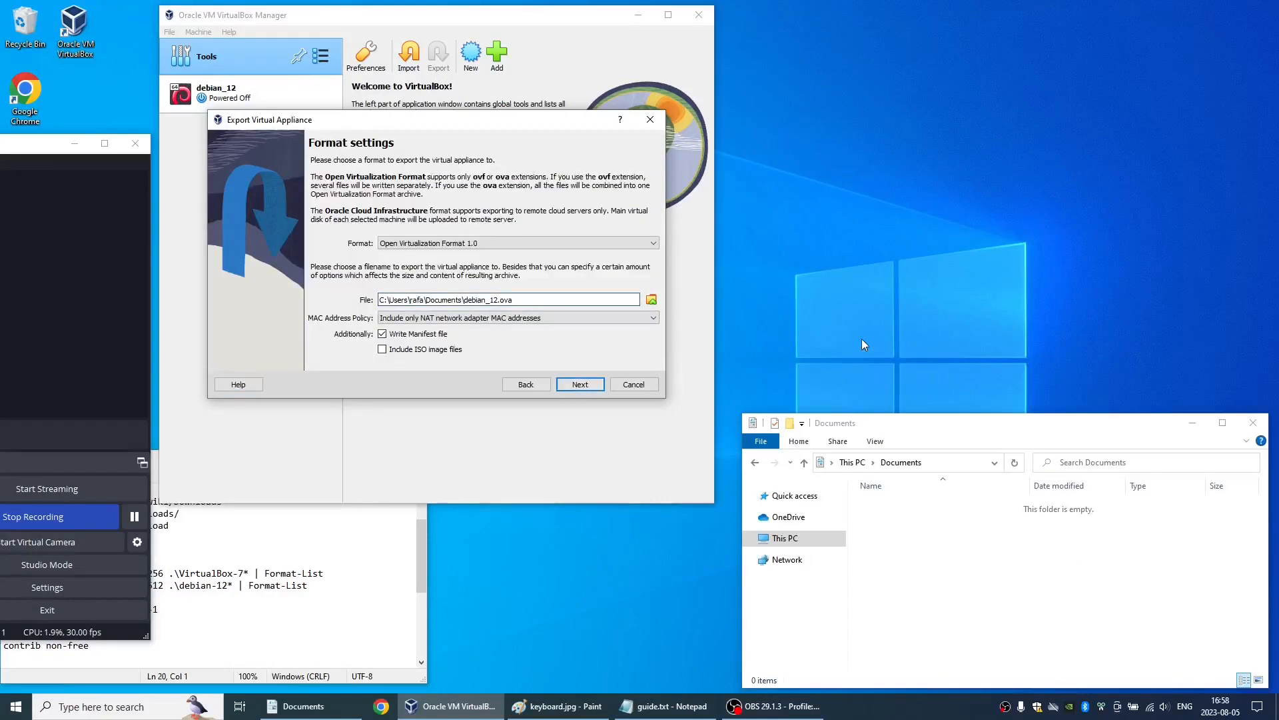
# - Name the export file 01_debian_12.ova in Documents and export the appliance with the default format and appliance settings
pyautogui.write('01_')
pyautogui.click(579, 385)
pyautogui.moveTo(655, 253); pyautogui.dragTo(650, 331)
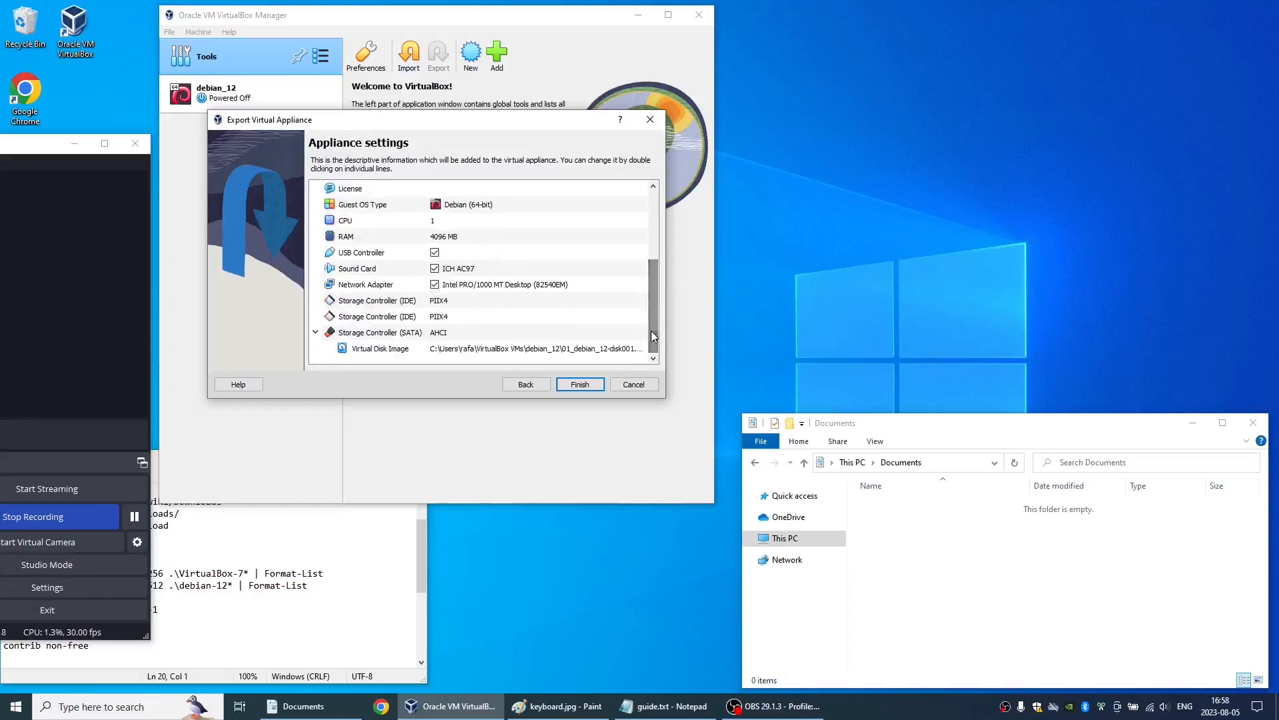
pyautogui.click(578, 384)
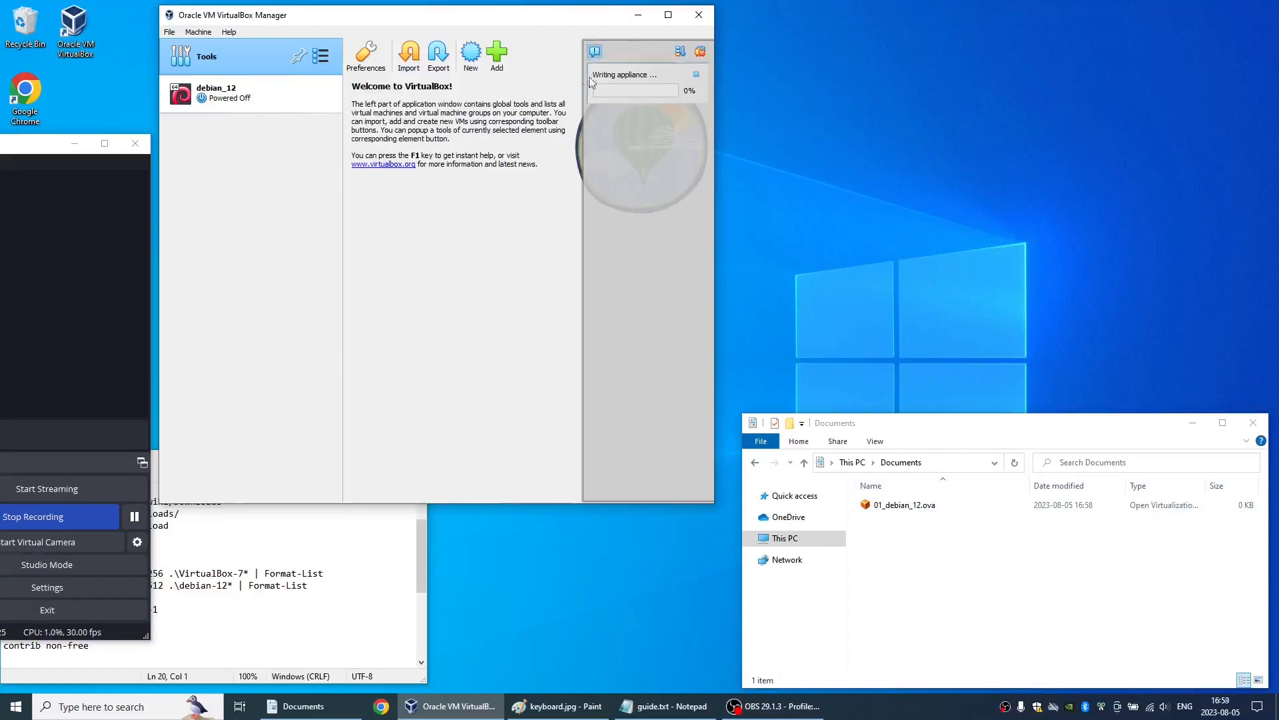
pyautogui.click(135, 518)
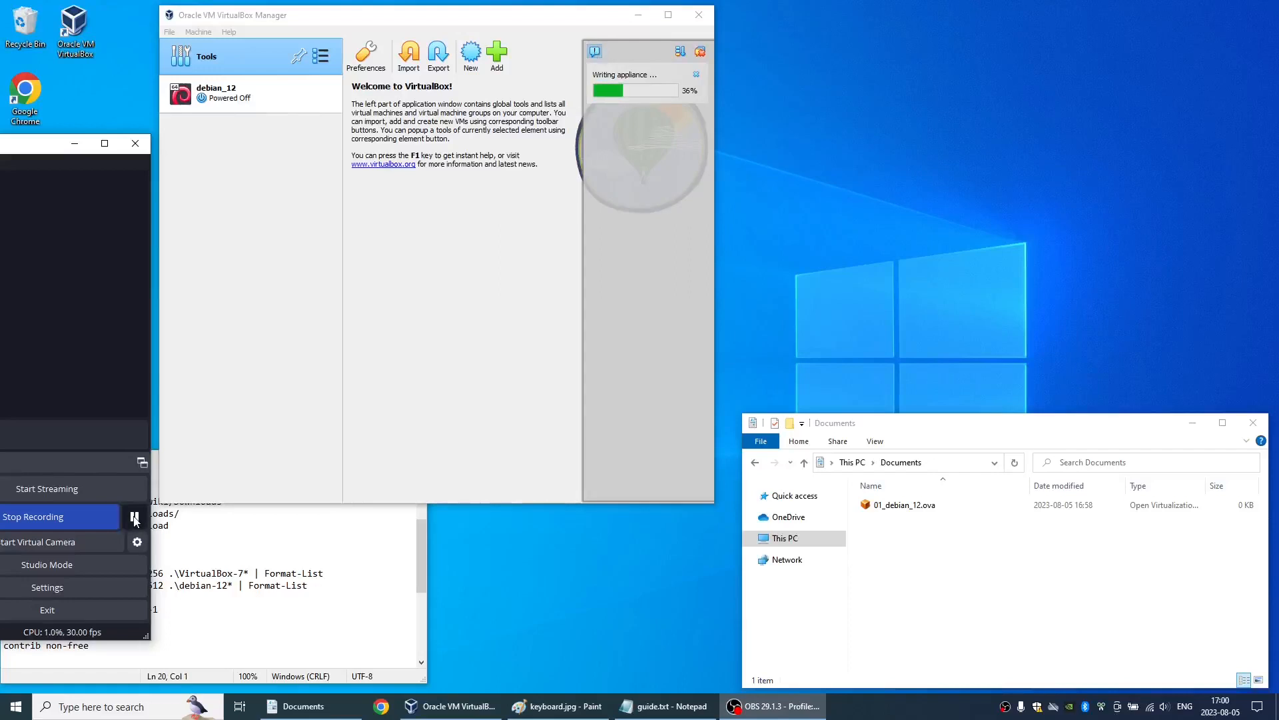
pyautogui.click(134, 518)
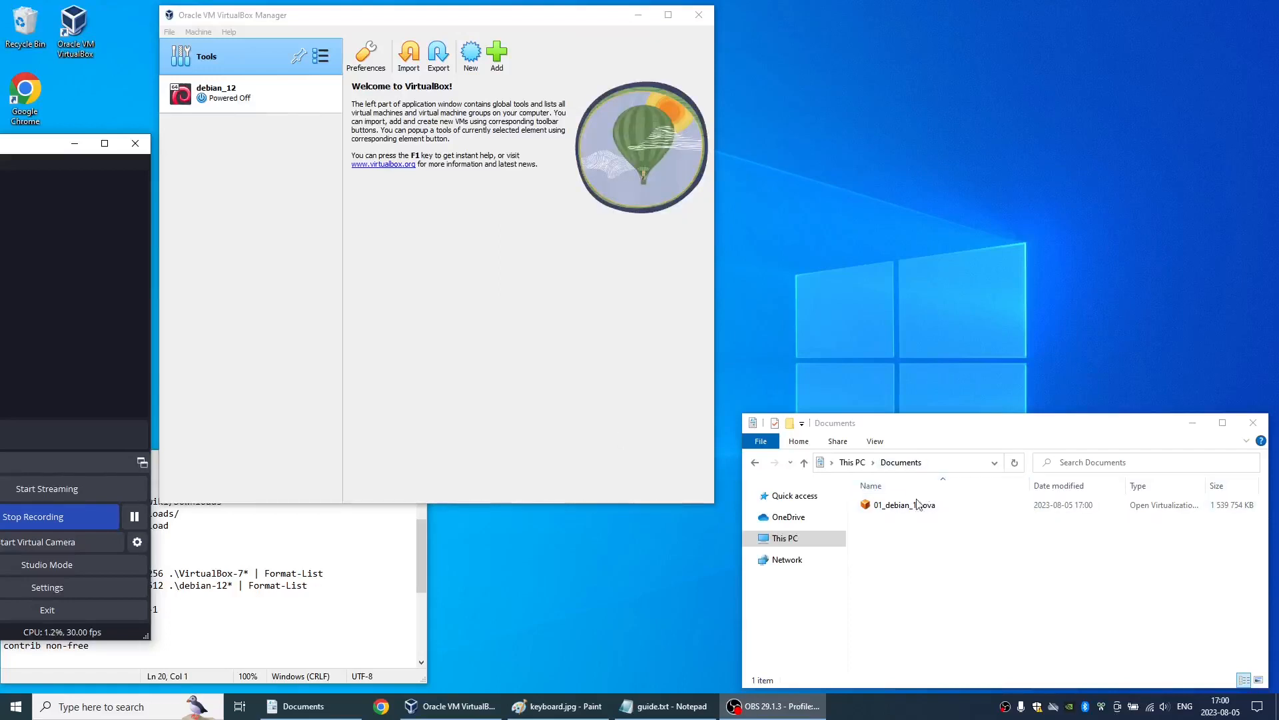
# - Check the size of 01_debian_12.ova in File Explorer and the free space on Local Disk (C:)
pyautogui.click(918, 505)
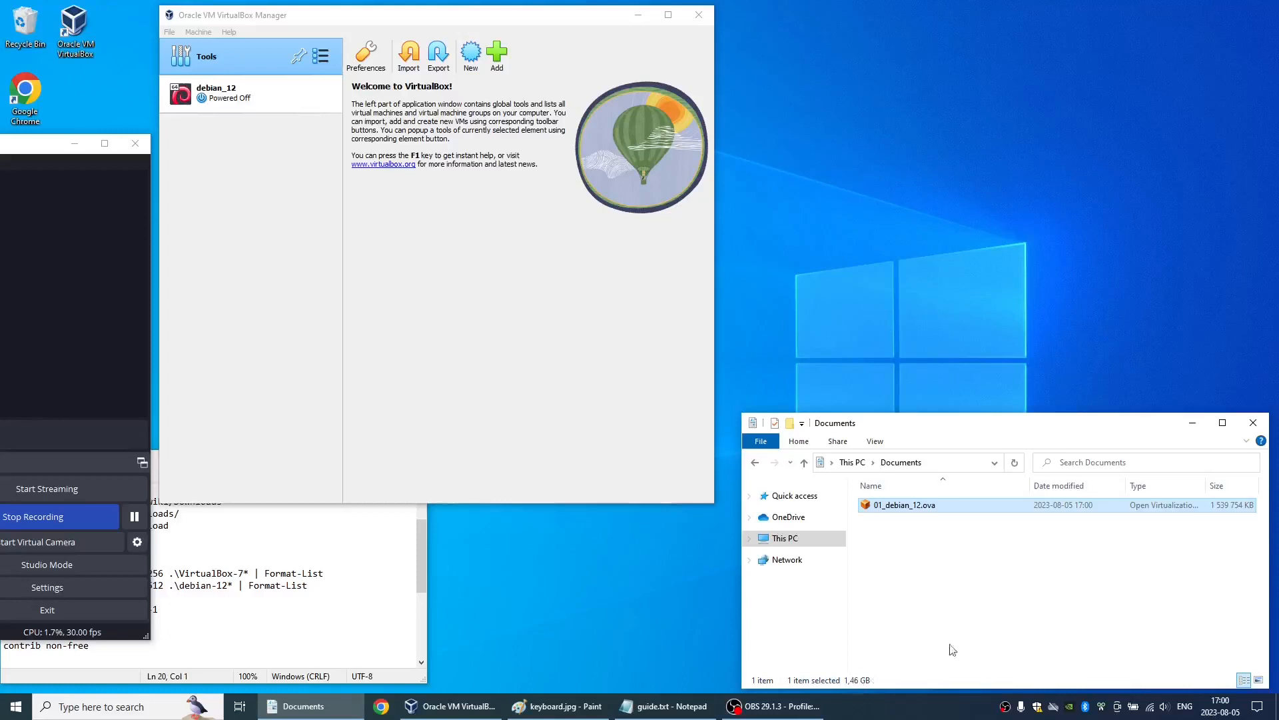
pyautogui.click(849, 462)
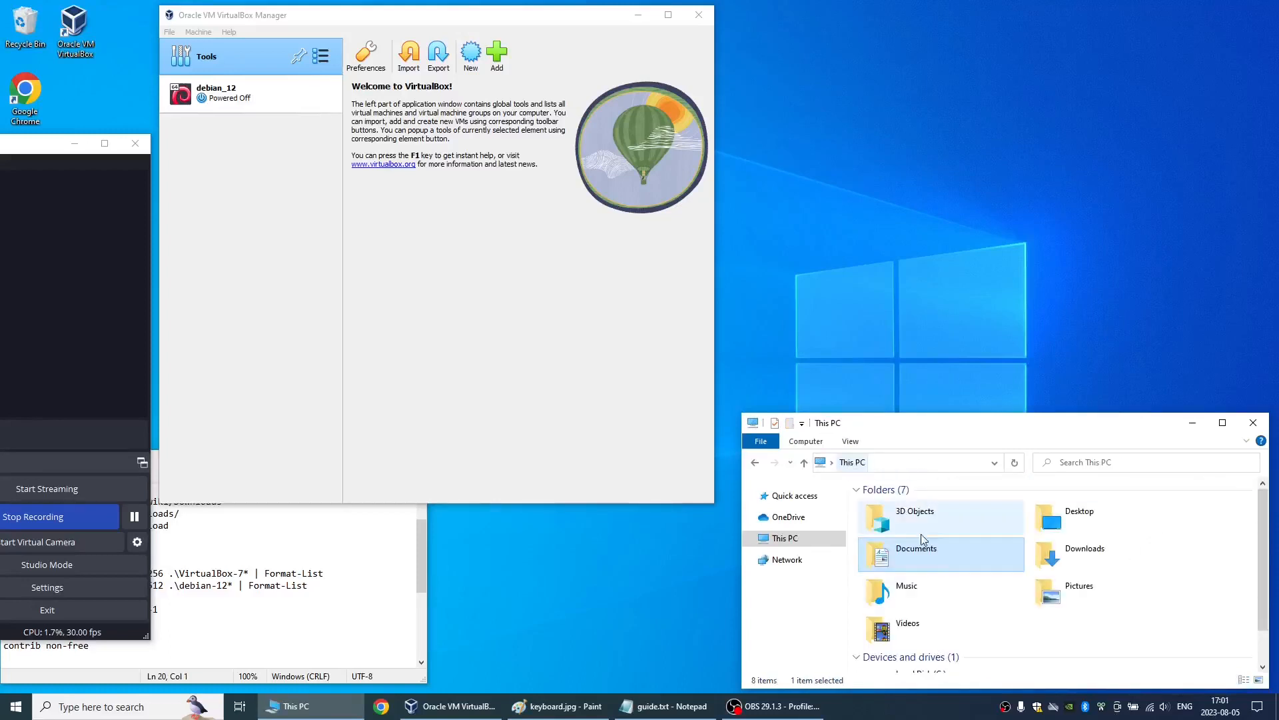
pyautogui.scroll(-1, 963, 583)
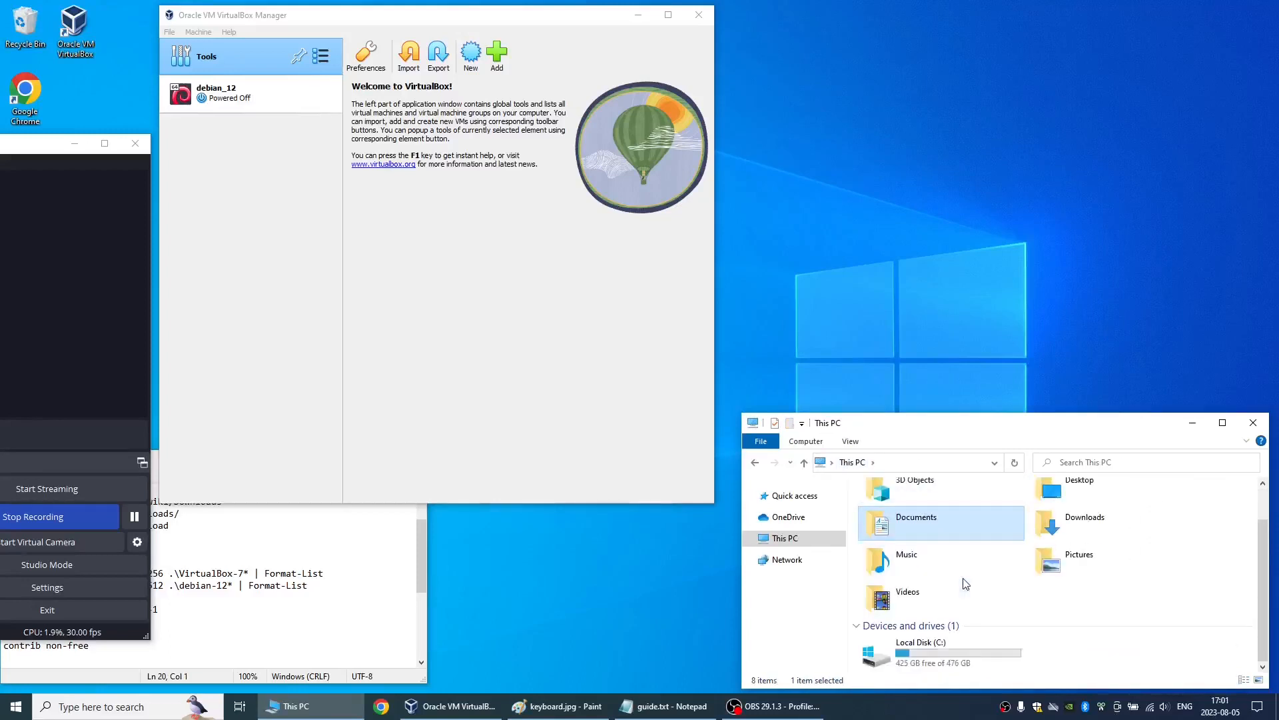
pyautogui.click(953, 664)
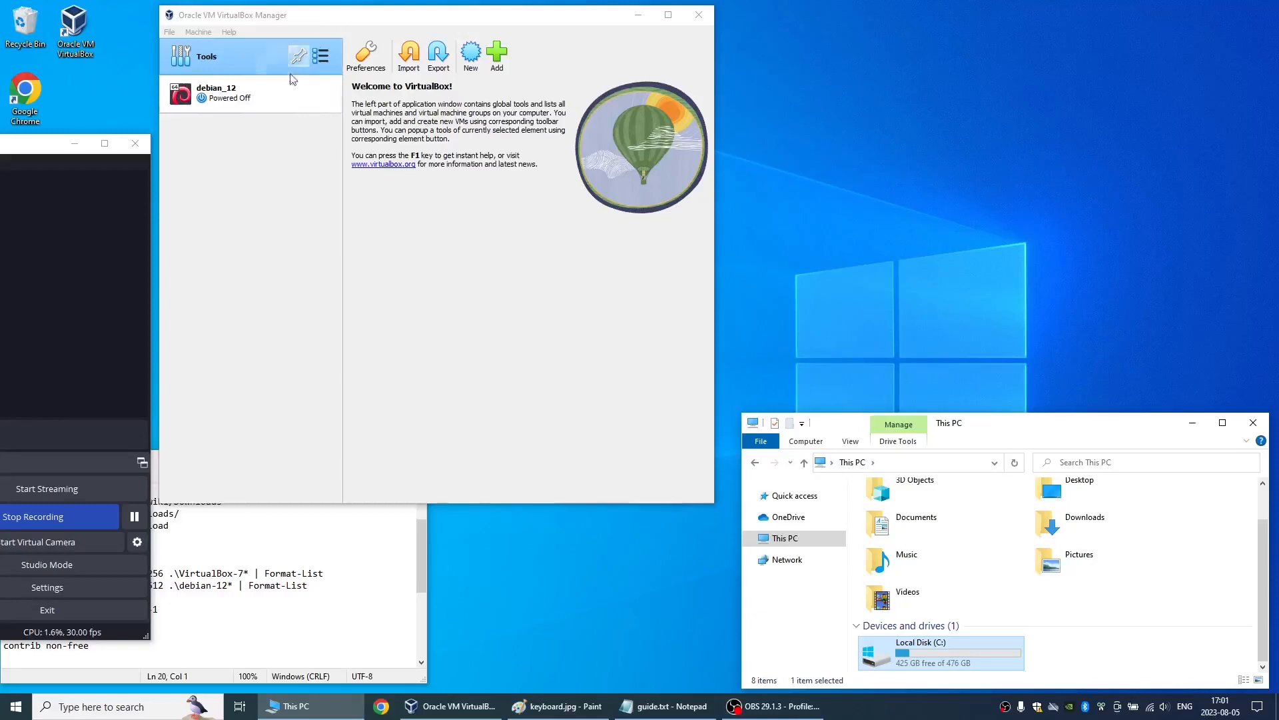
# - Take a snapshot of the powered-off debian_12 virtual machine and name it 01_clean
pyautogui.click(321, 93)
pyautogui.click(361, 121)
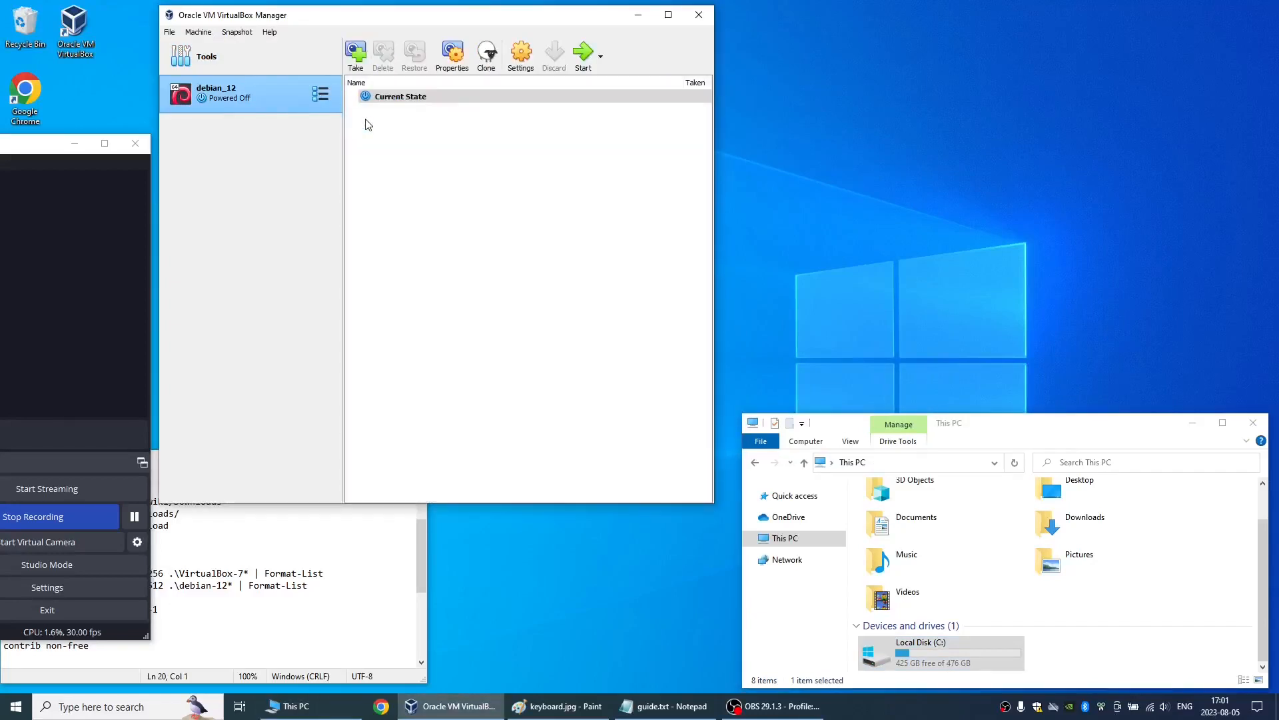
pyautogui.click(355, 54)
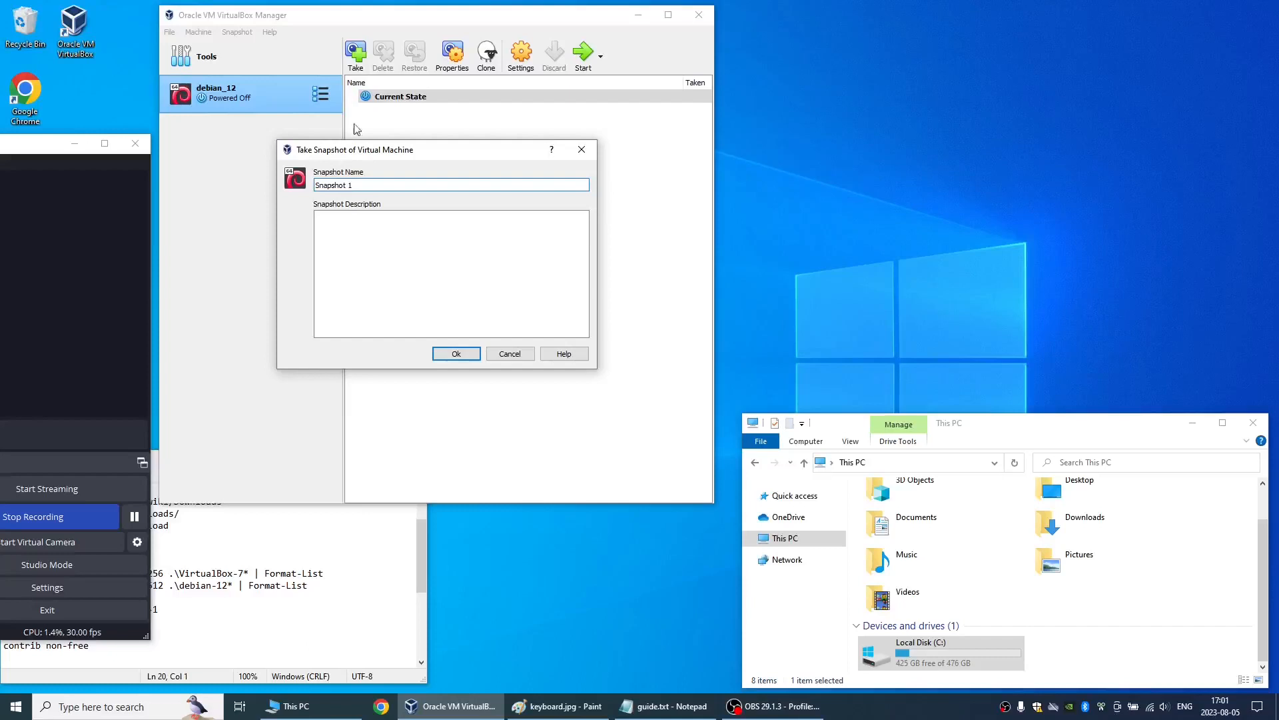
pyautogui.tripleClick(359, 184)
pyautogui.write('01_clean')
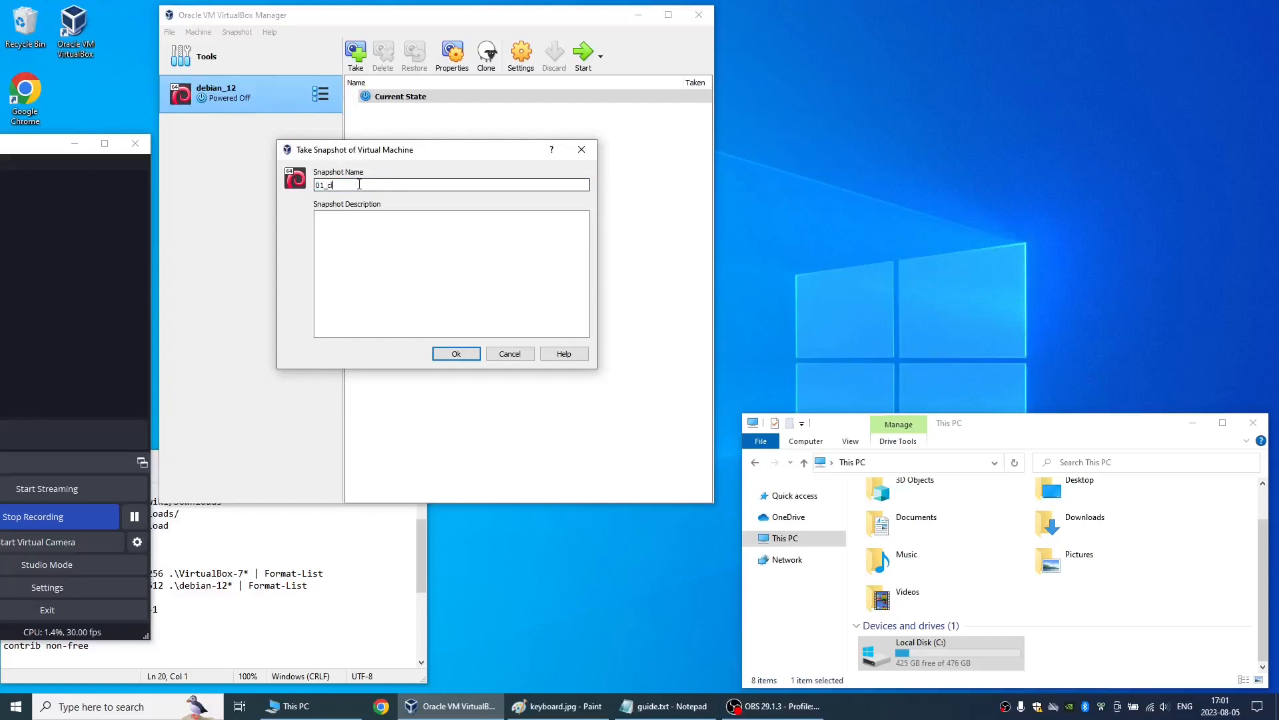
pyautogui.click(448, 355)
# - Start the debian_12 virtual machine and boot the Debian GNU/Linux entry
pyautogui.click(582, 54)
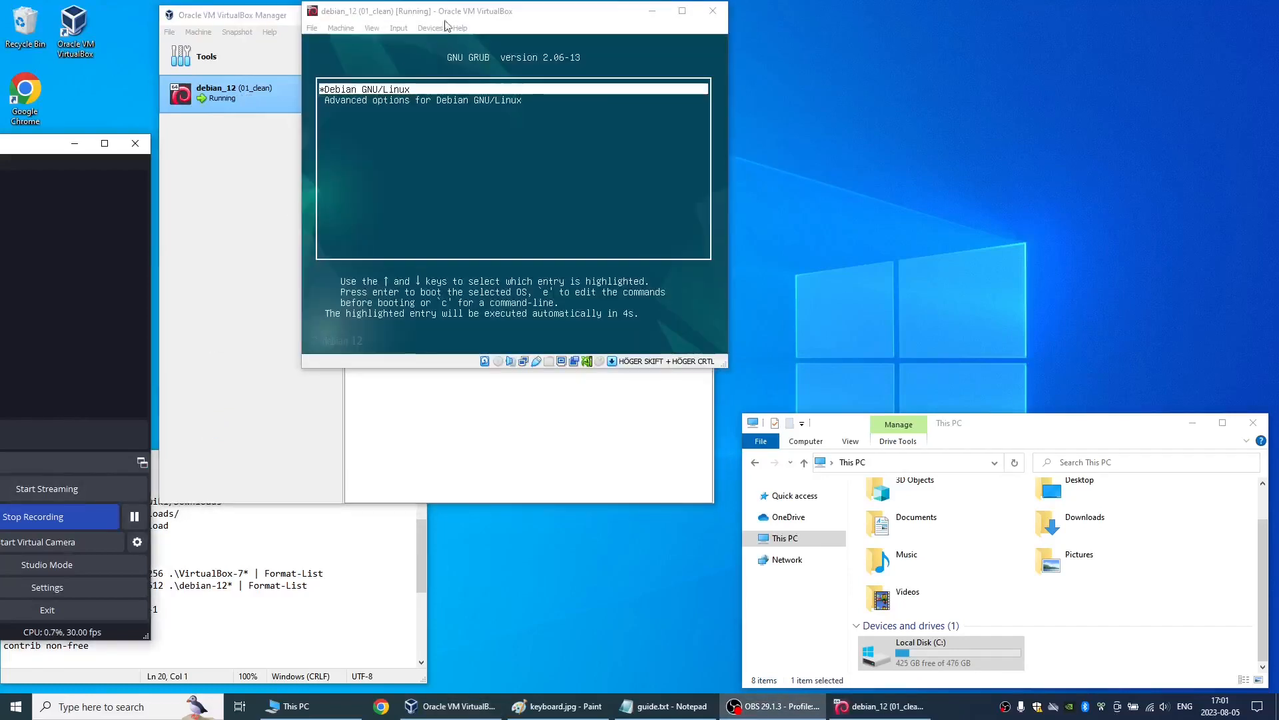
pyautogui.click(481, 5)
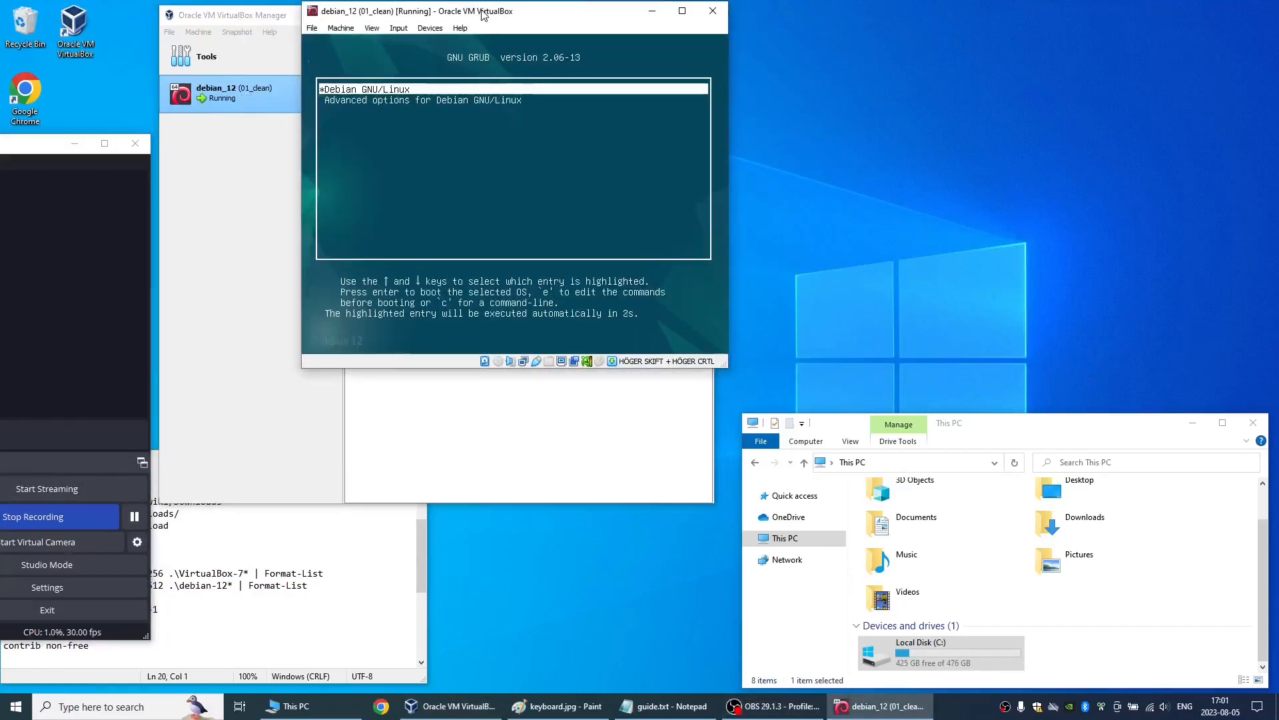
pyautogui.press('Return')
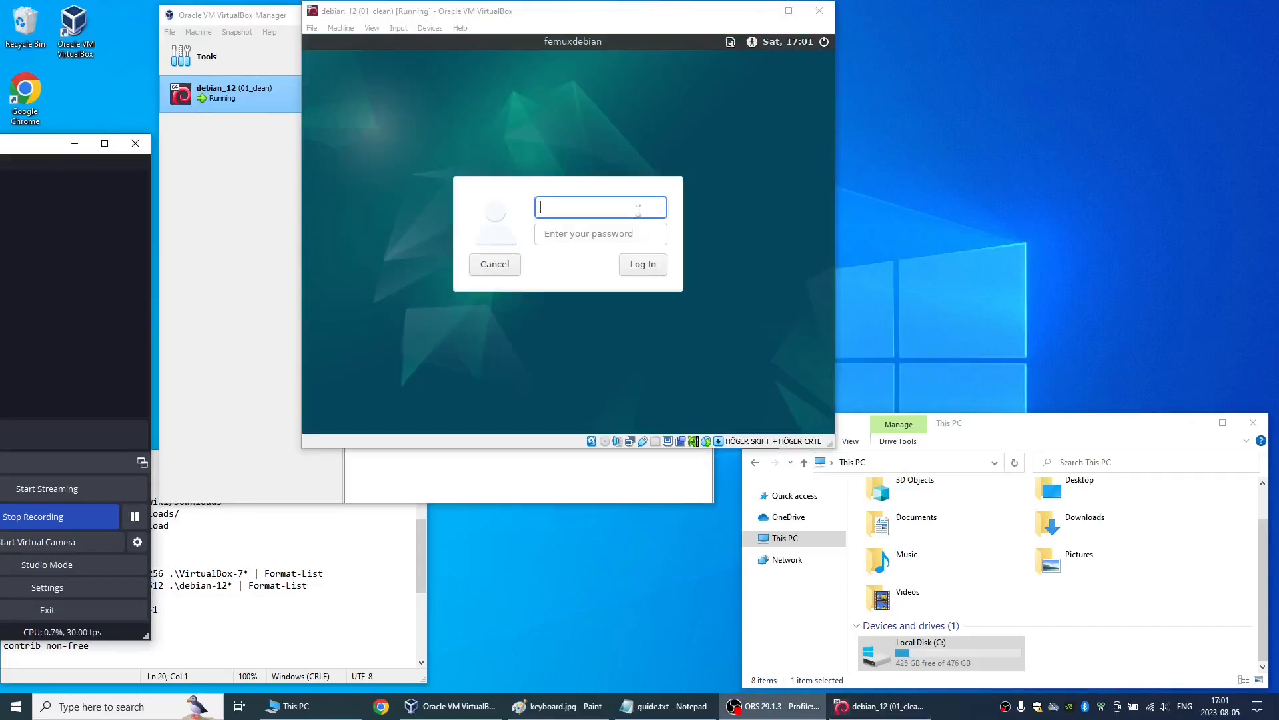
# - Log in to the Debian desktop with the user name and the account password
pyautogui.write('ne')
pyautogui.press('Tab')
pyautogui.write('*********')
pyautogui.press('Return')
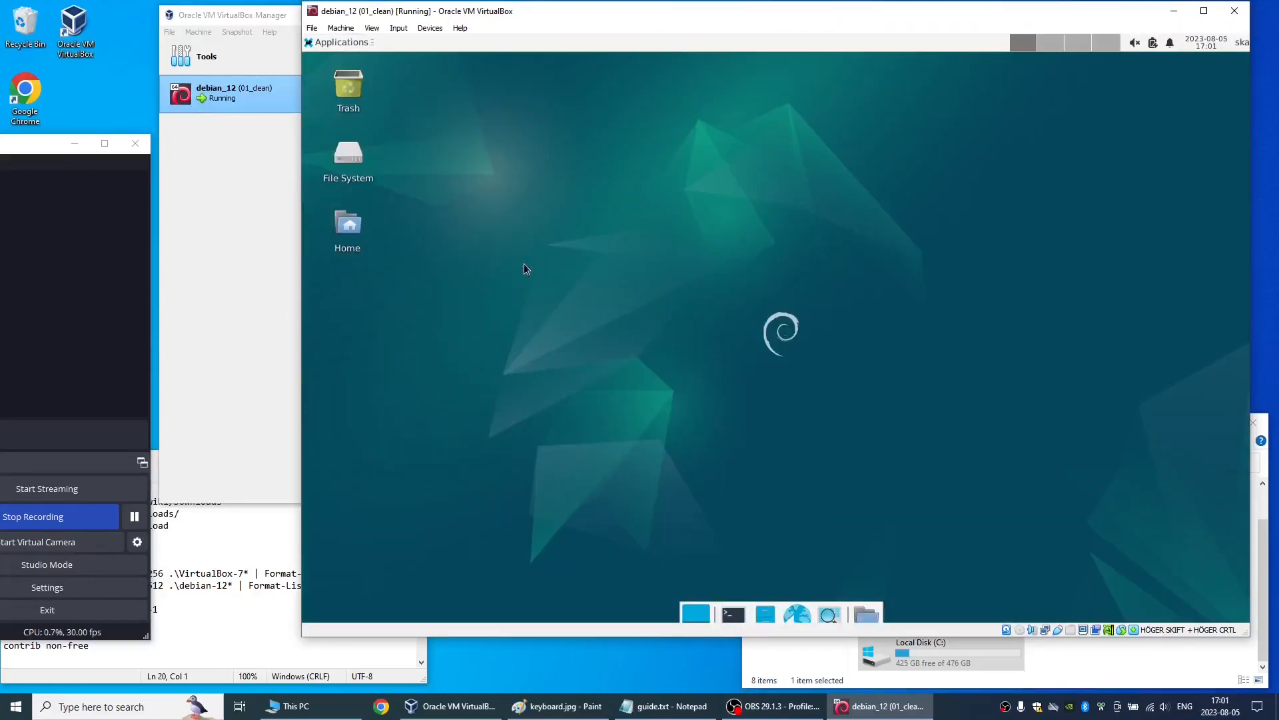
# - Open the Xfce Display settings in the Debian guest
pyautogui.click(338, 42)
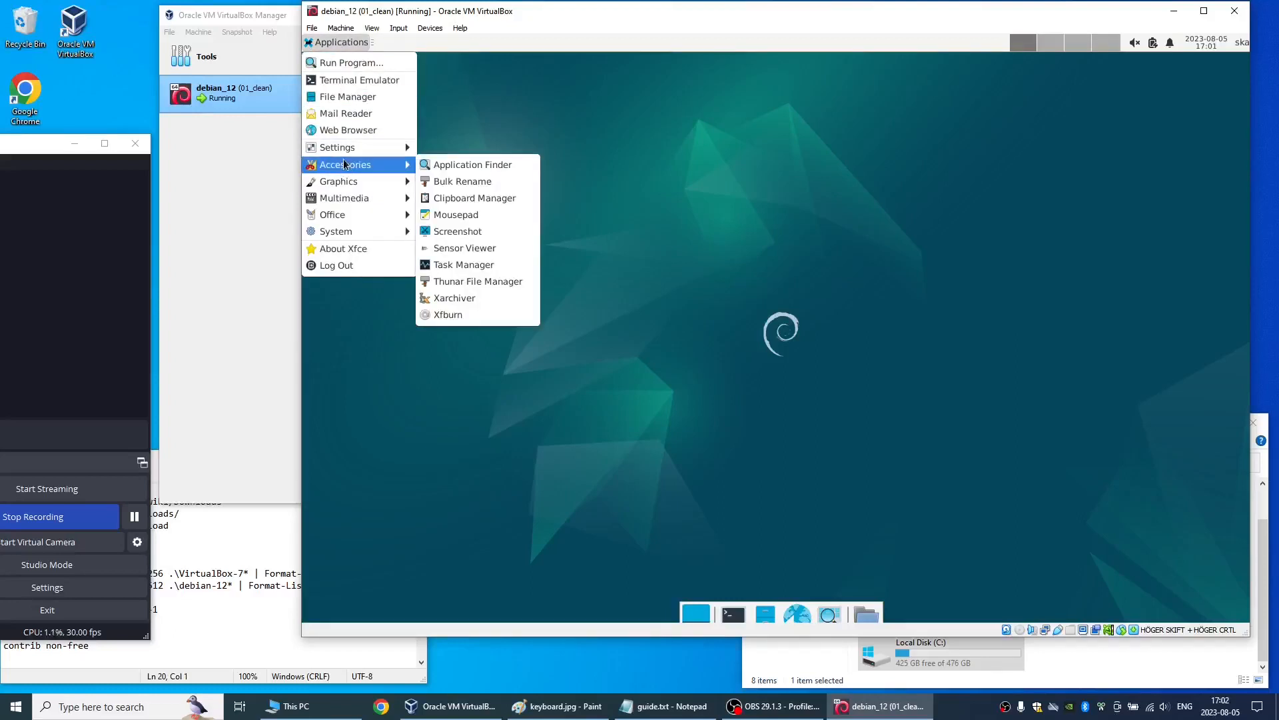
pyautogui.moveTo(347, 147)
pyautogui.click(460, 265)
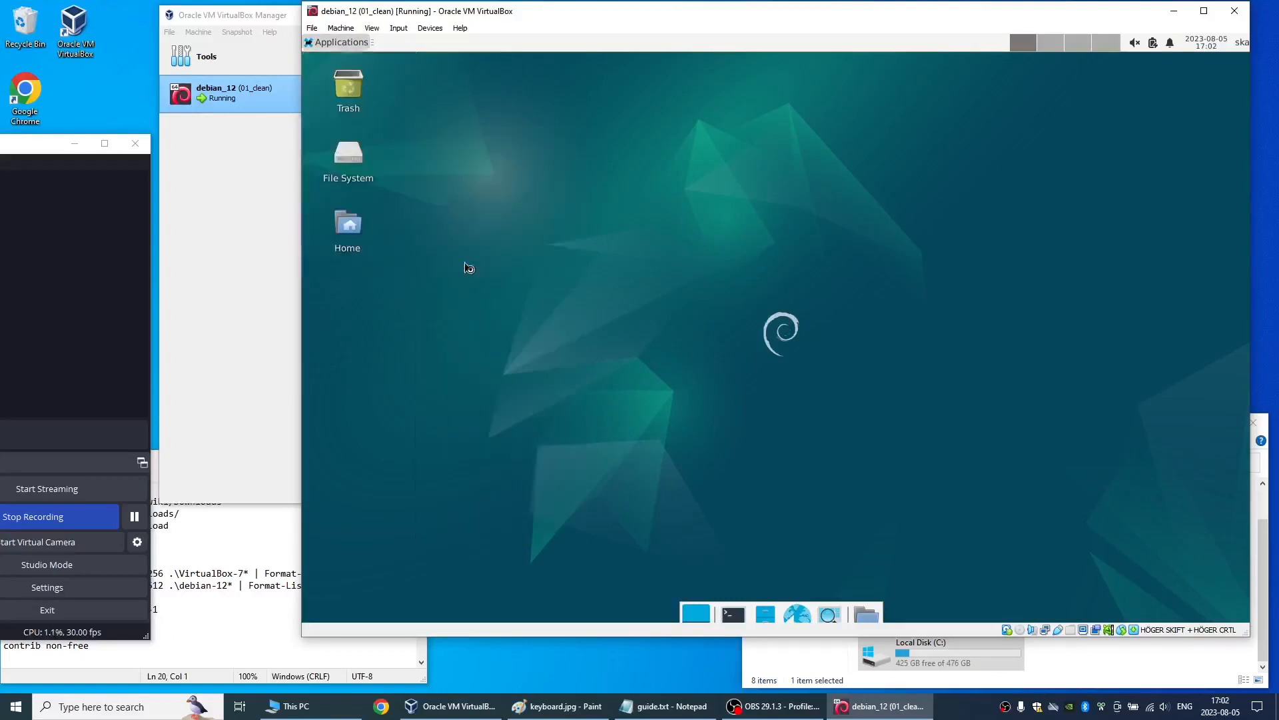
# - Set the guest display resolution to 1280x960 and keep the configuration
pyautogui.click(908, 276)
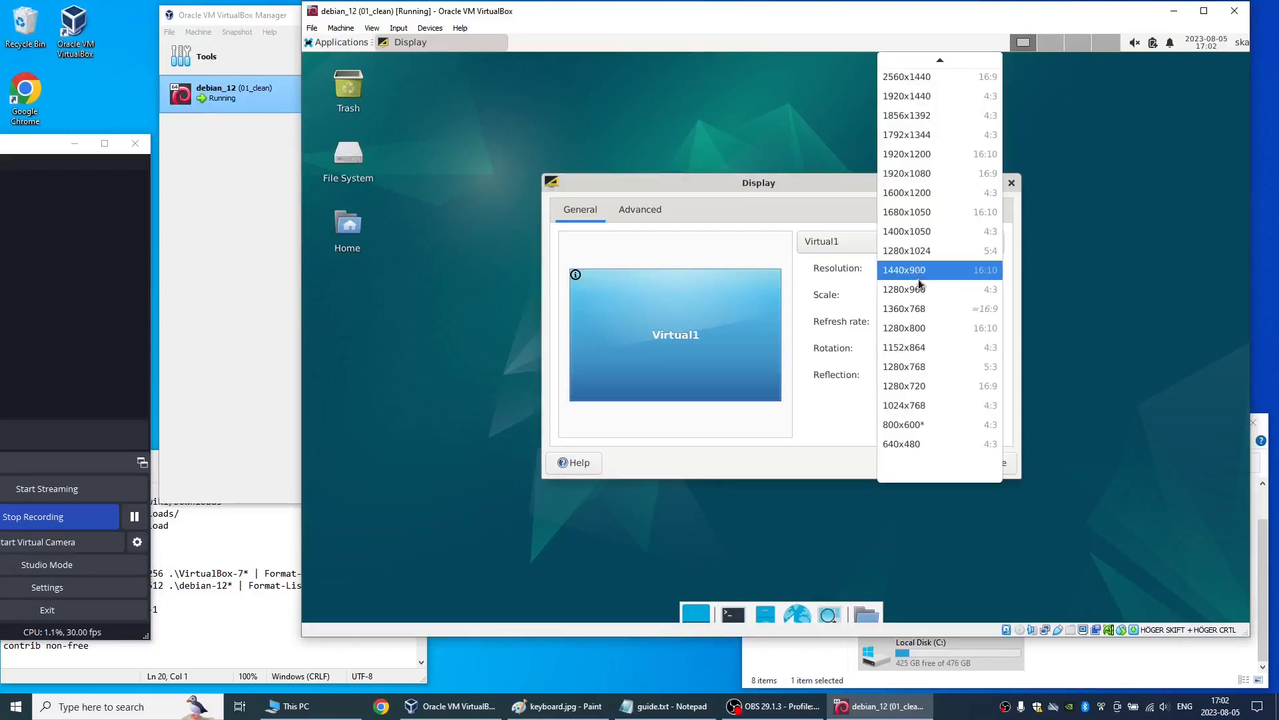
pyautogui.click(918, 291)
pyautogui.click(963, 404)
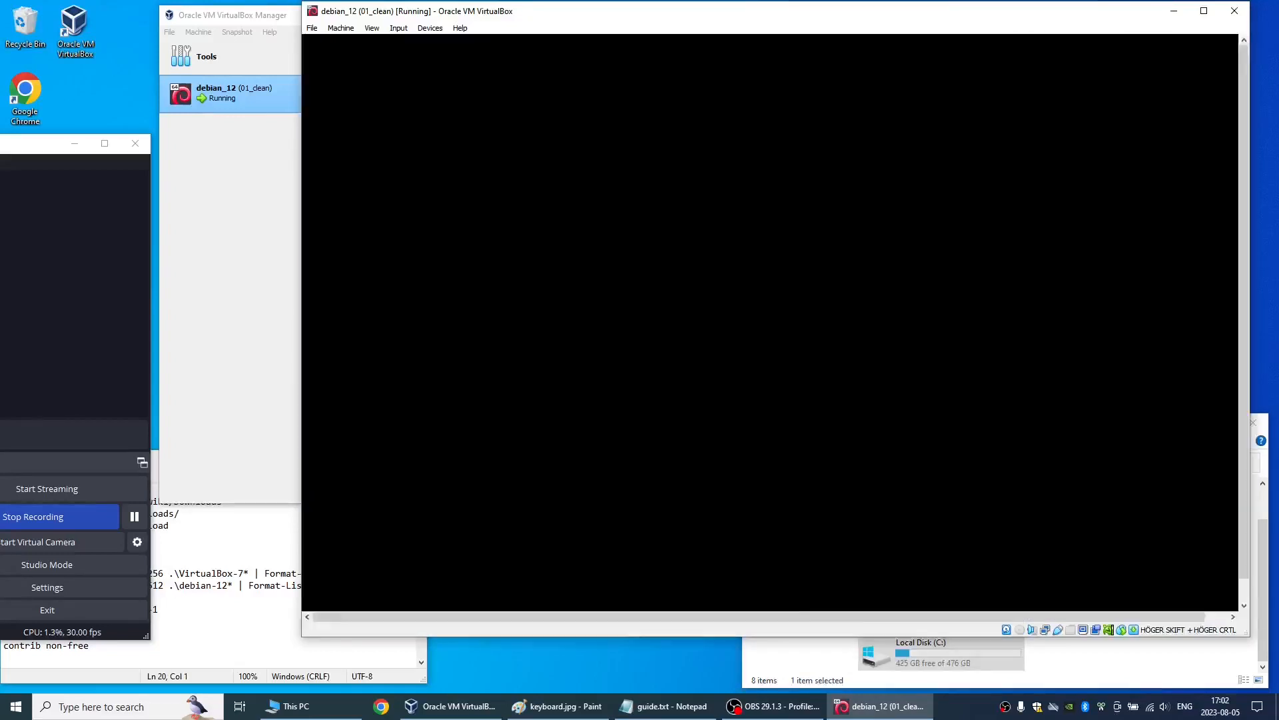
pyautogui.press('Return')
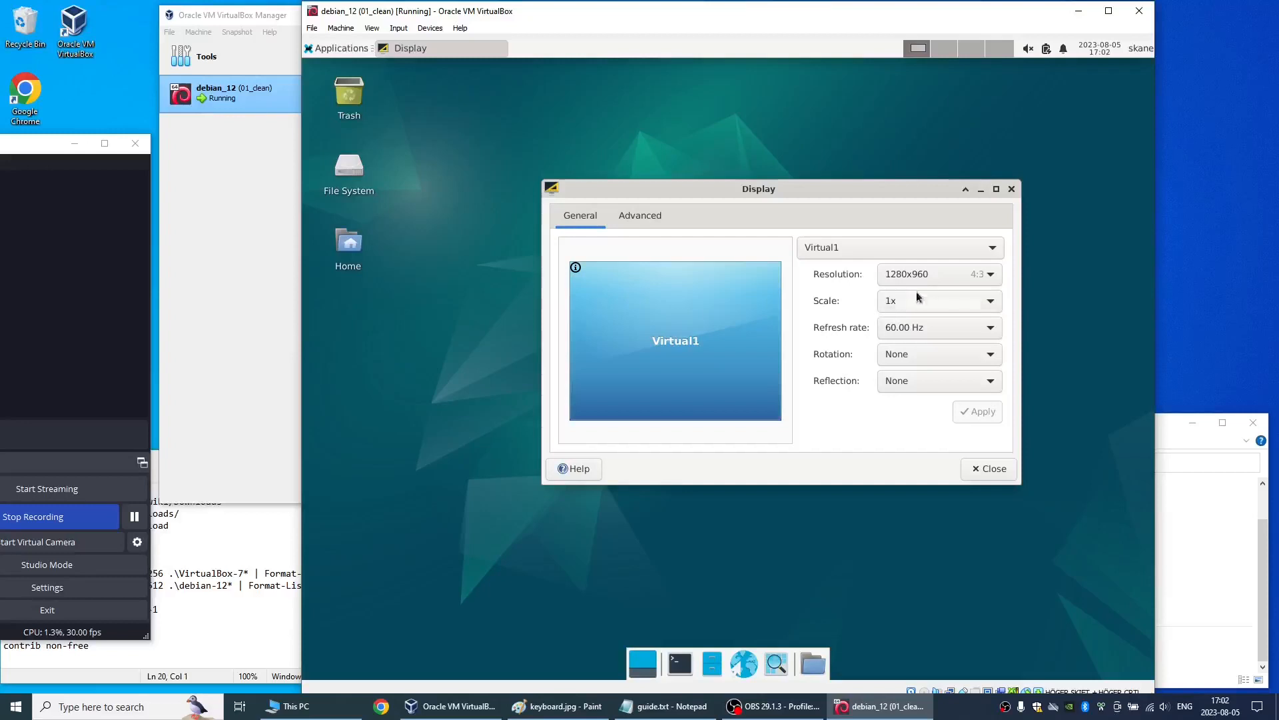
# - Change the guest display resolution to 1440x900 and keep the configuration
pyautogui.click(918, 275)
pyautogui.click(926, 251)
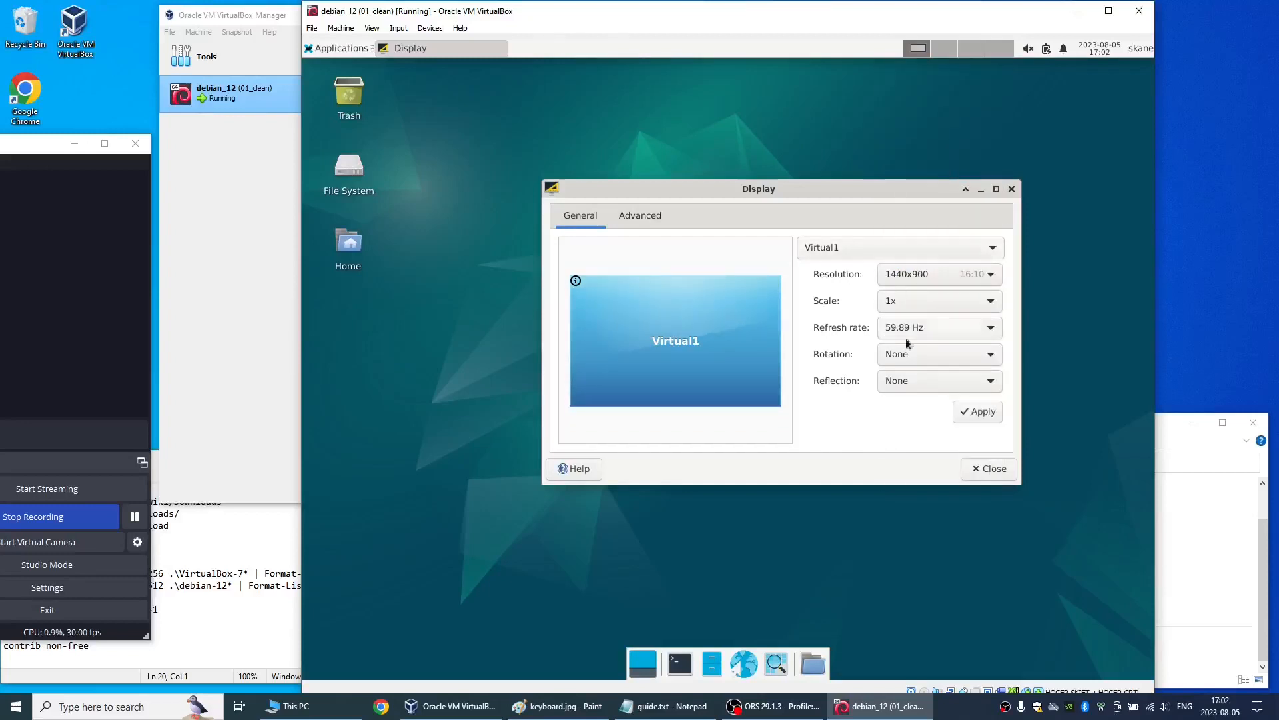
pyautogui.click(963, 411)
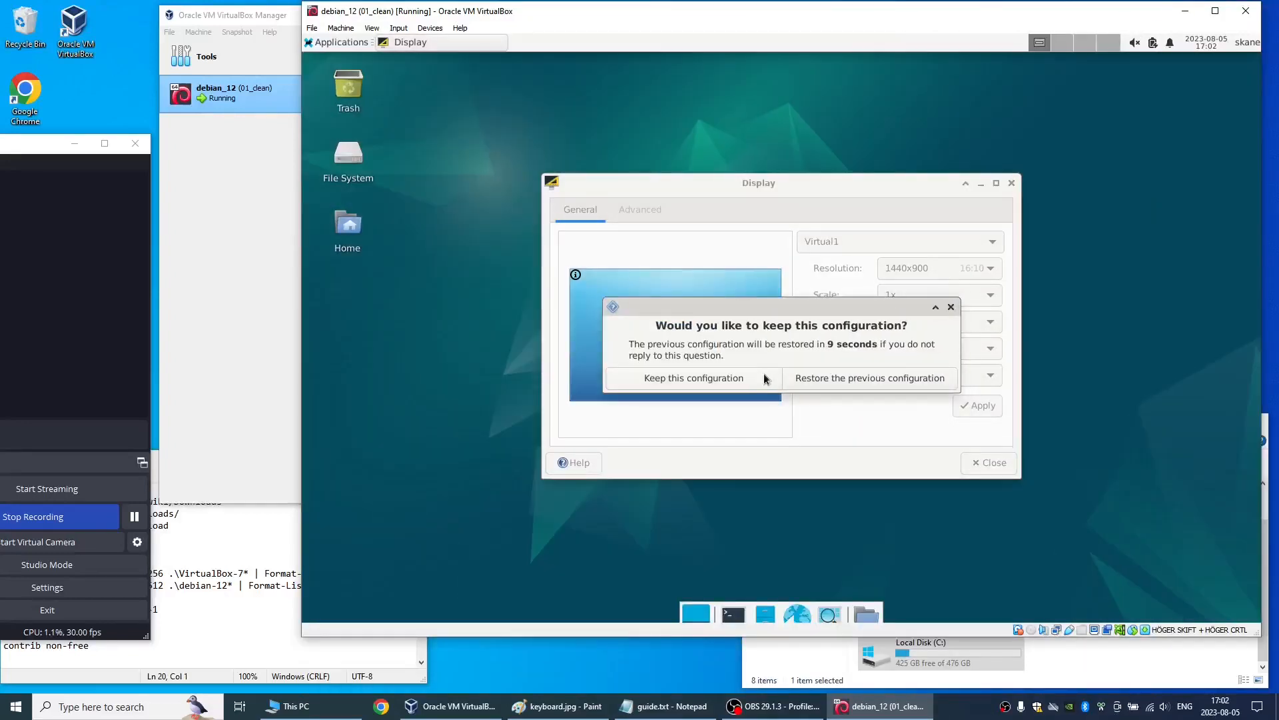
pyautogui.click(756, 375)
# - Try the 1280x1024 resolution for the guest display and keep the configuration
pyautogui.click(907, 273)
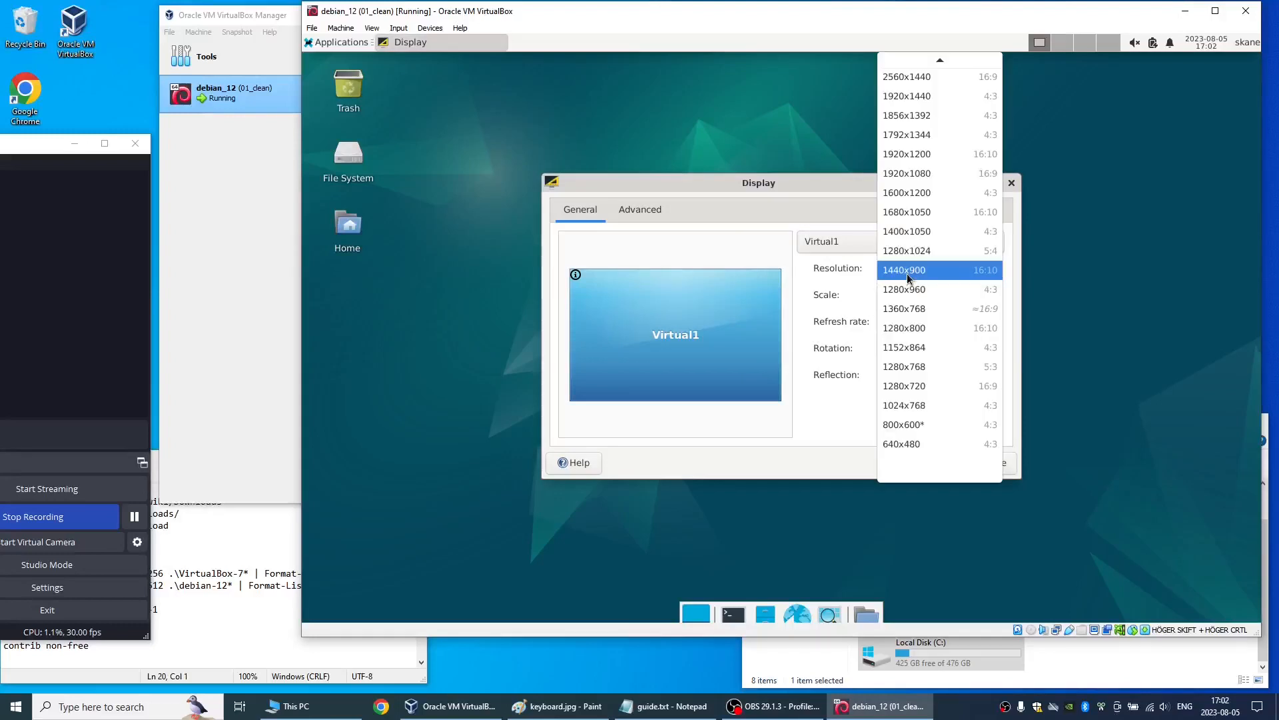
pyautogui.click(909, 252)
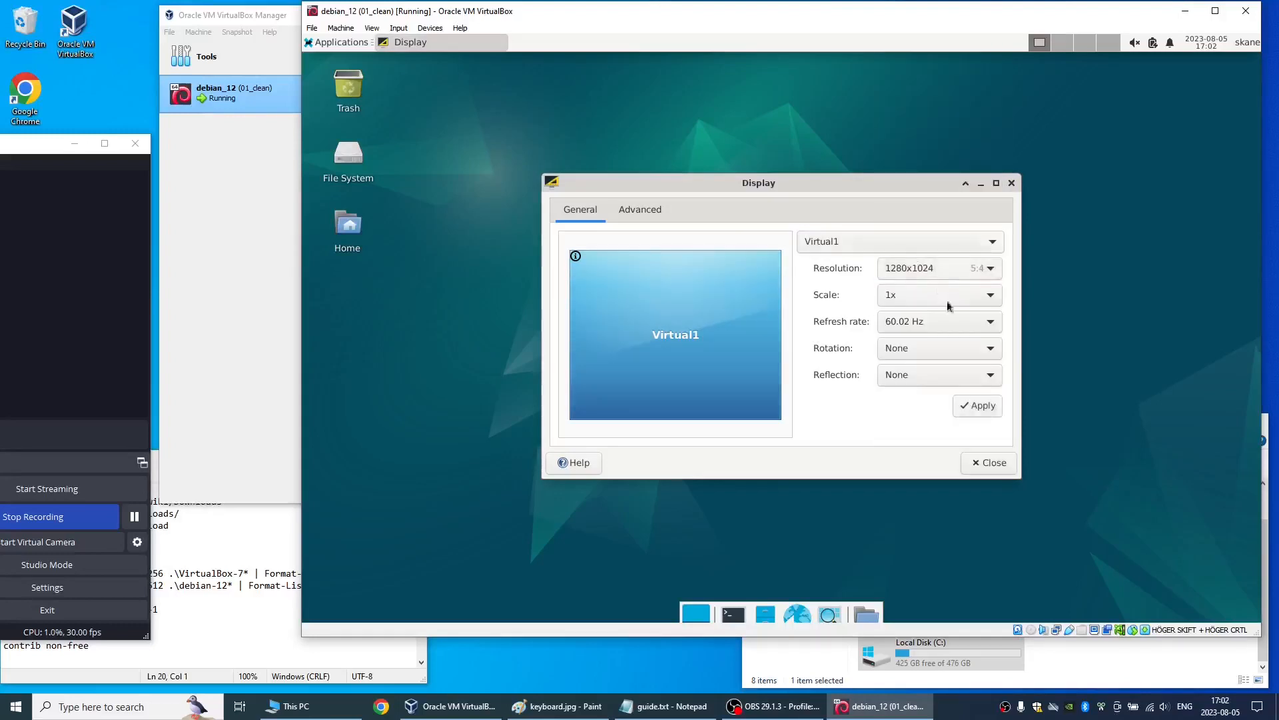
pyautogui.click(959, 406)
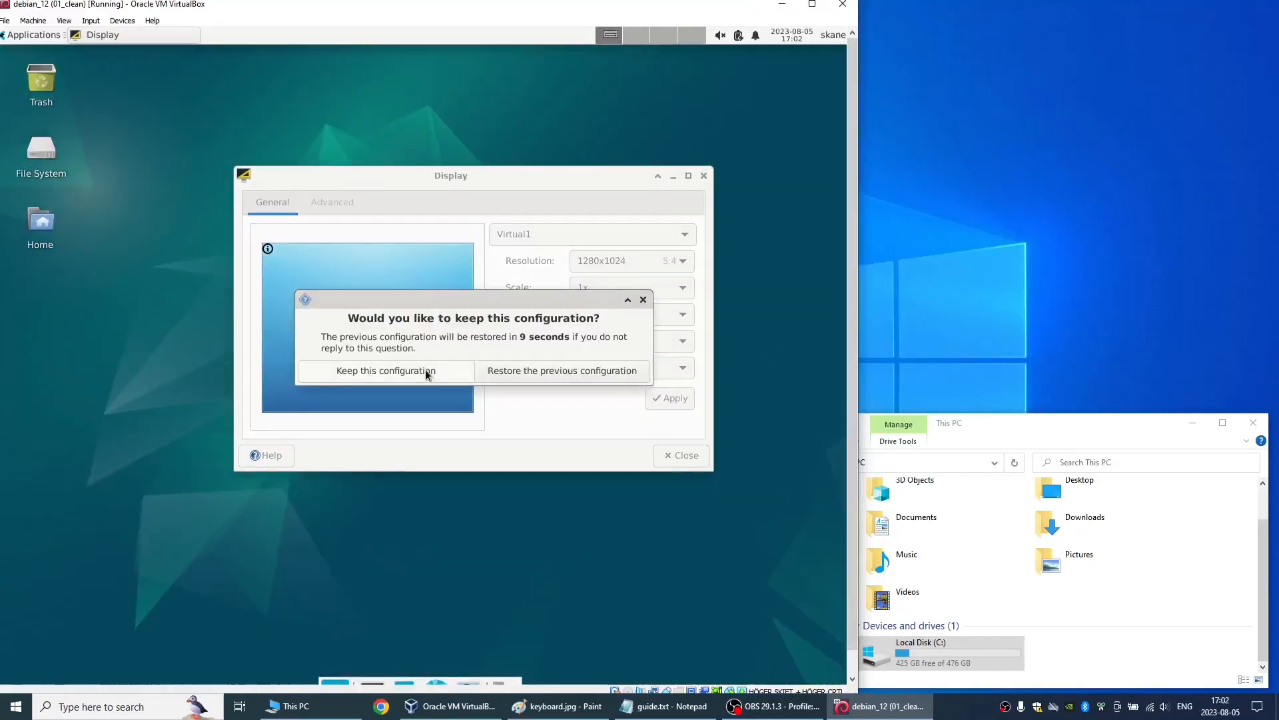
pyautogui.click(427, 373)
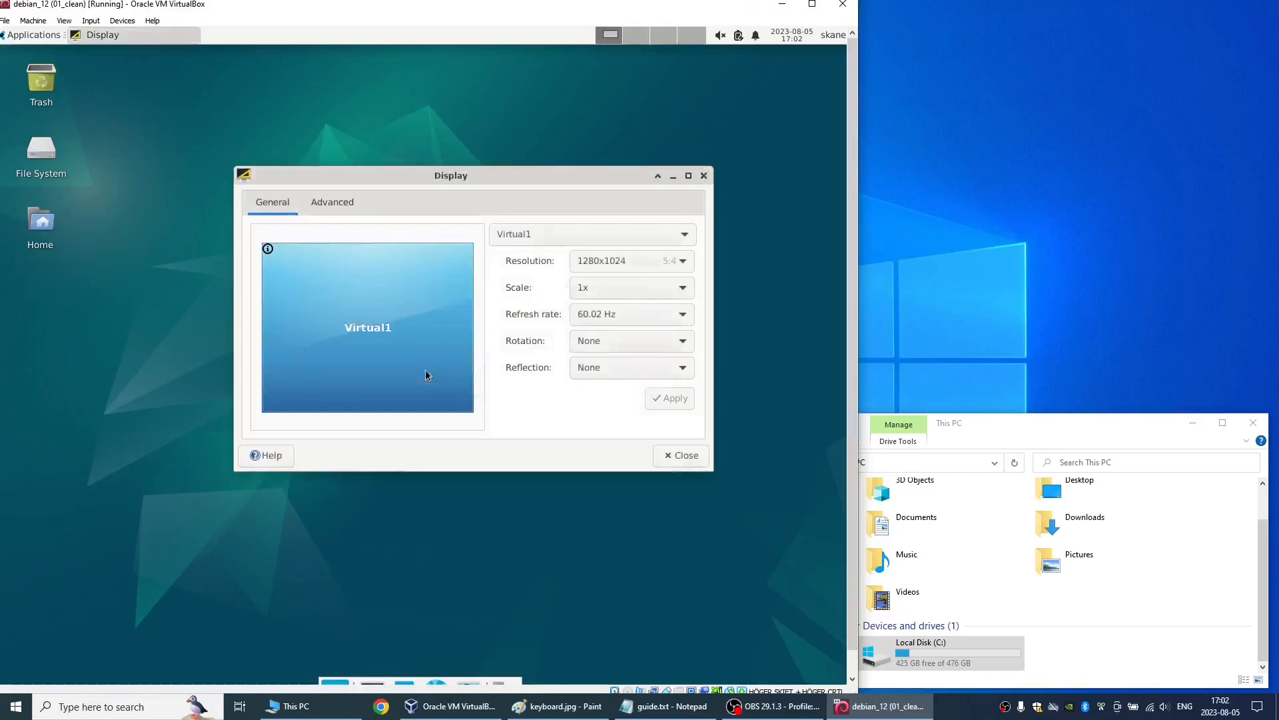
# - Set the guest display resolution back to 1440x900, keep it, and close the Display settings
pyautogui.click(597, 264)
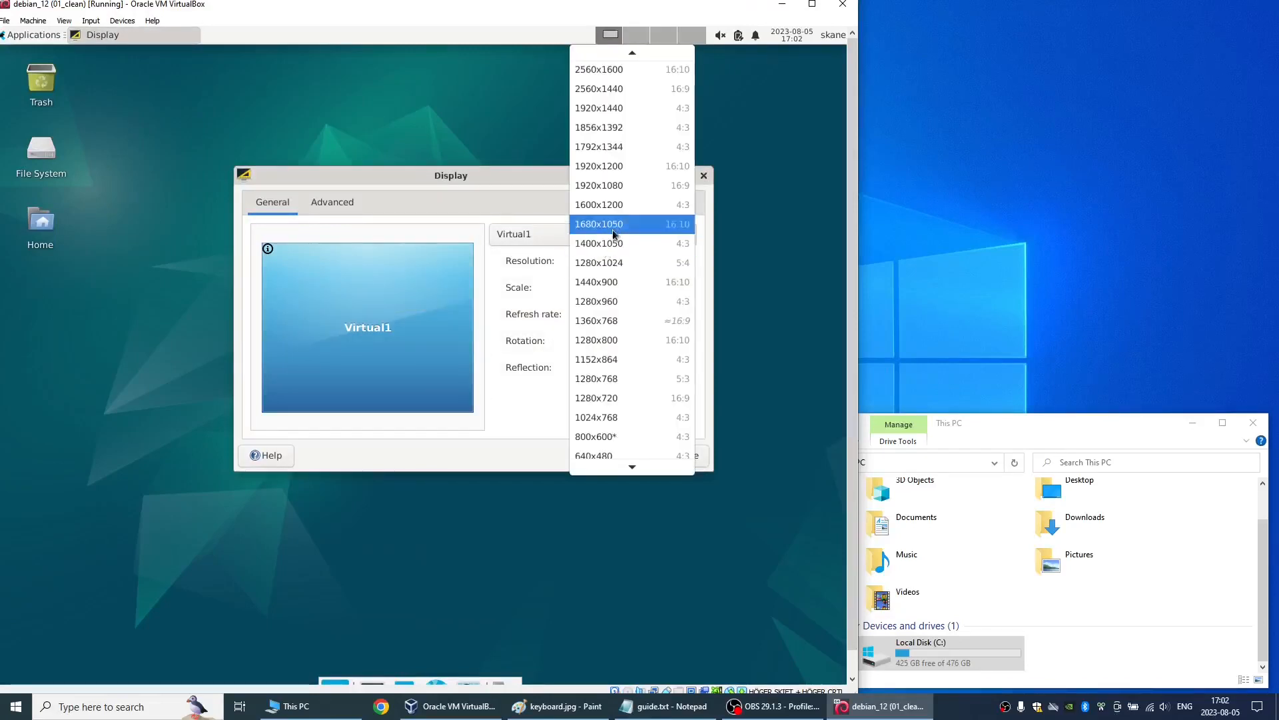
pyautogui.click(608, 282)
pyautogui.click(673, 398)
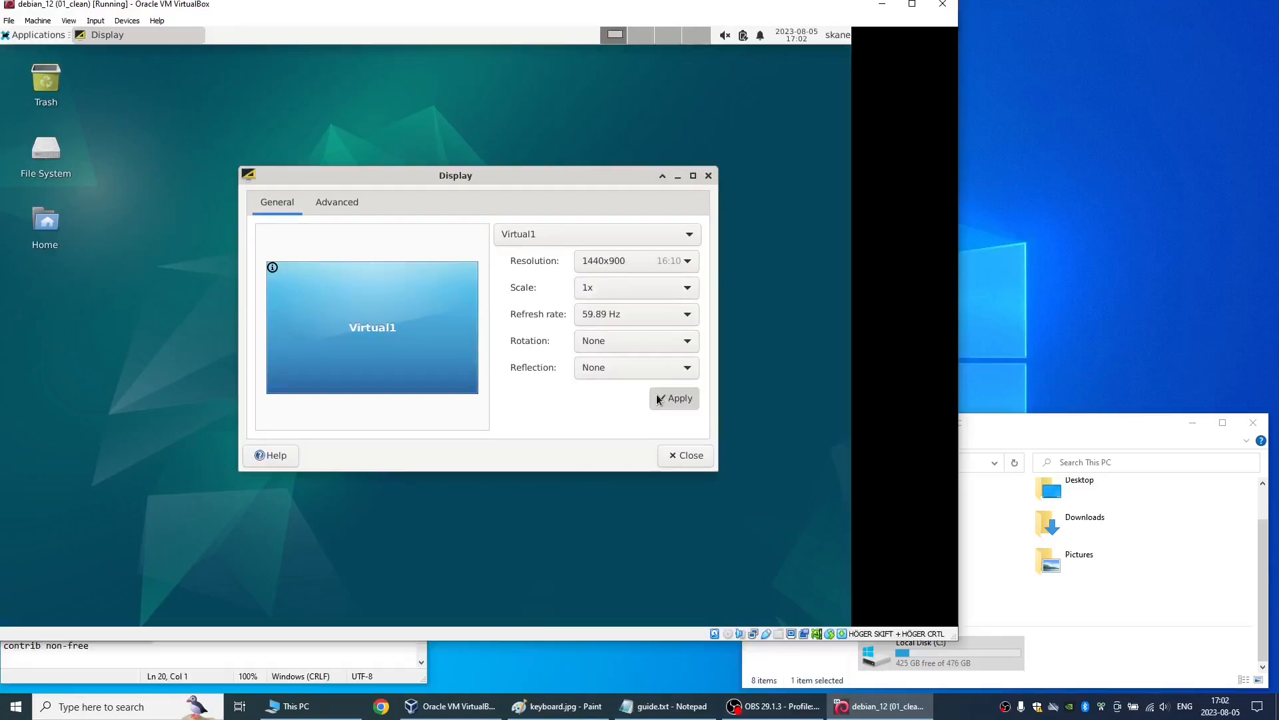
pyautogui.click(426, 372)
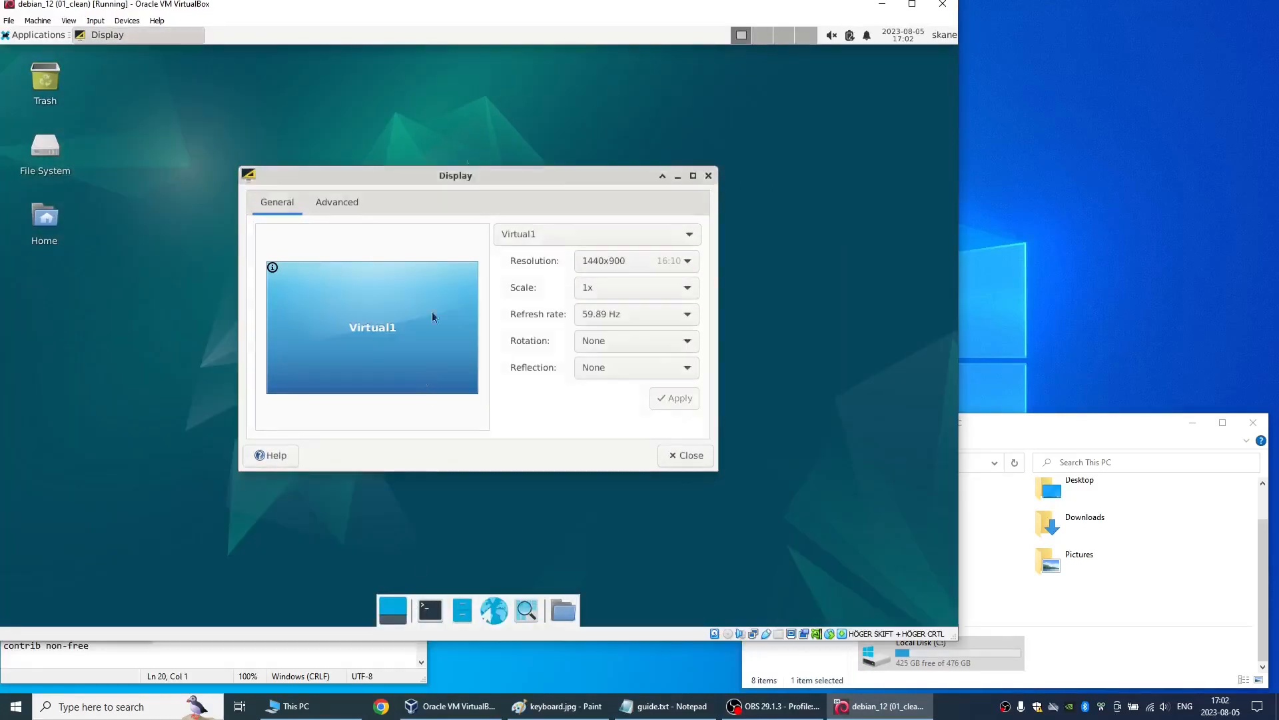
pyautogui.moveTo(514, 15); pyautogui.dragTo(826, 28)
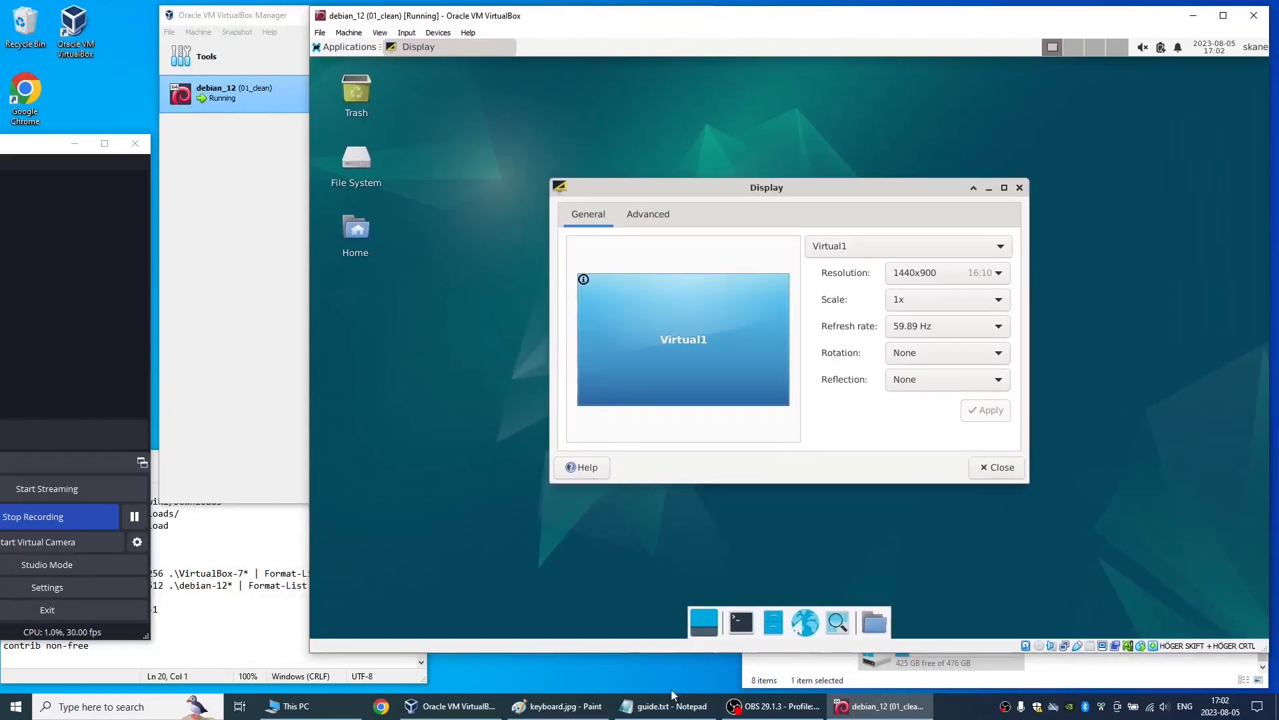
pyautogui.click(995, 467)
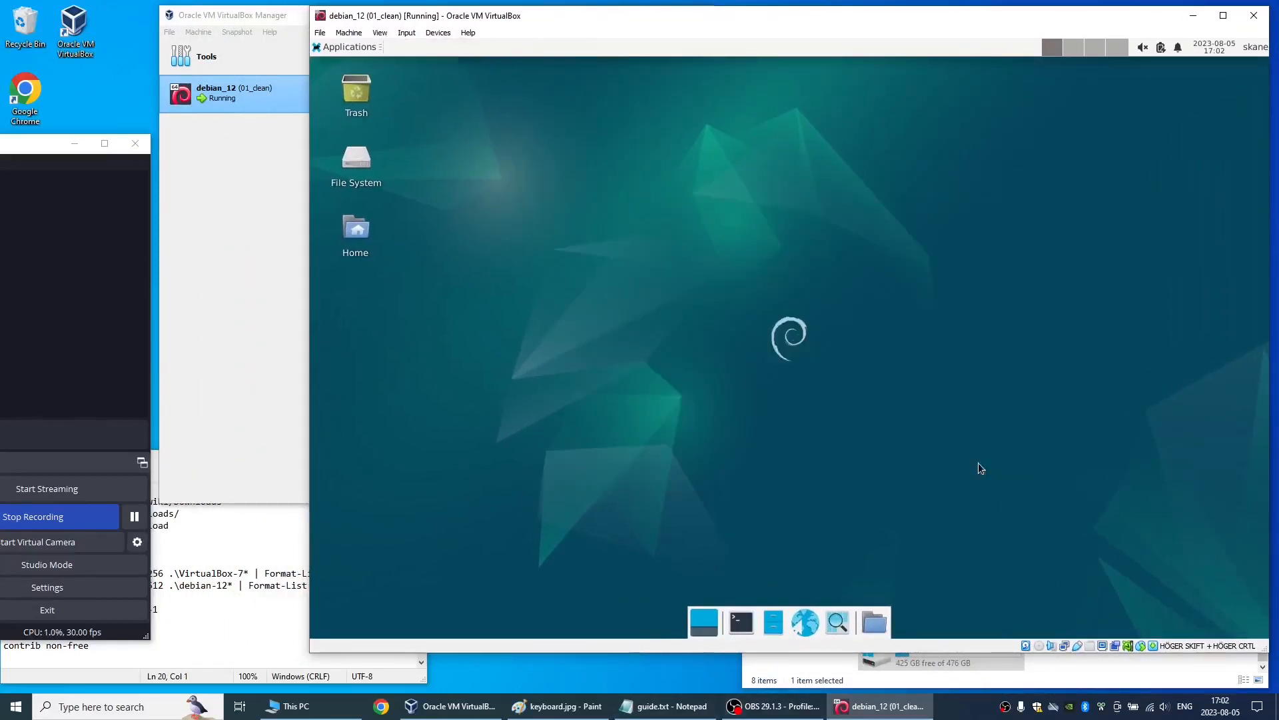
# - Open Synaptic Package Manager, authenticate with the account password, and maximize its window
pyautogui.click(349, 46)
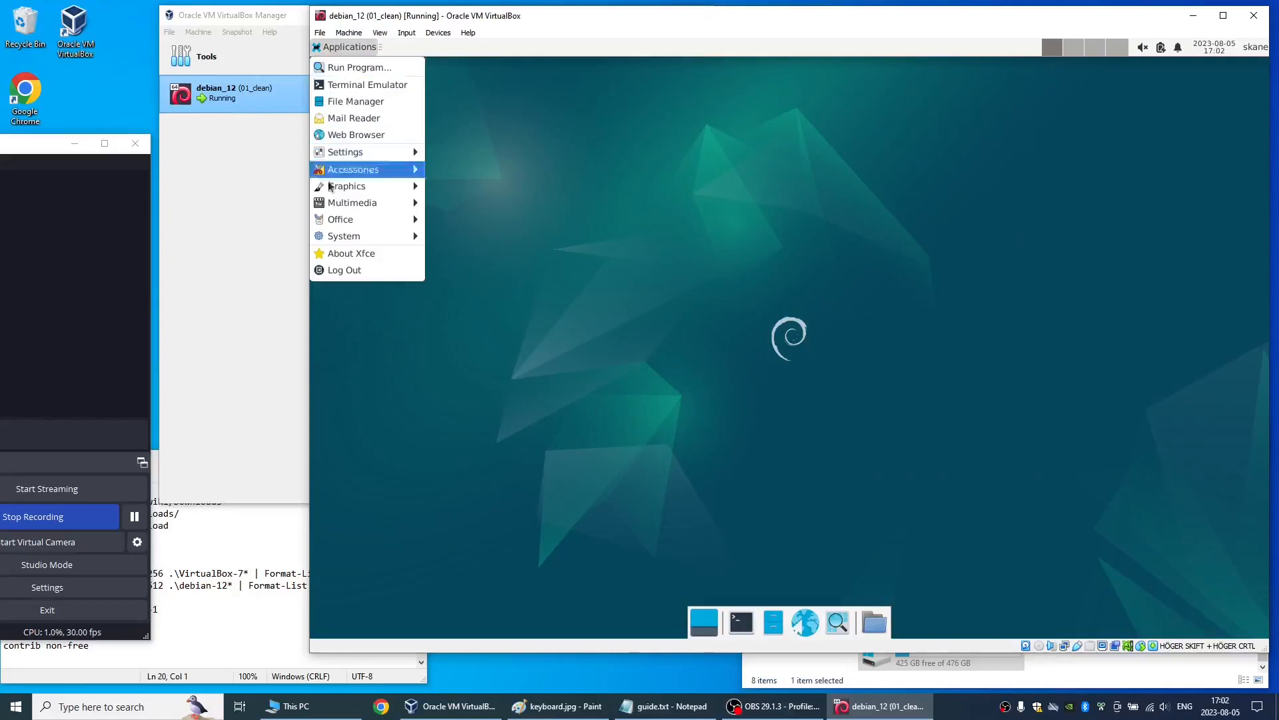
pyautogui.moveTo(334, 207)
pyautogui.moveTo(350, 239)
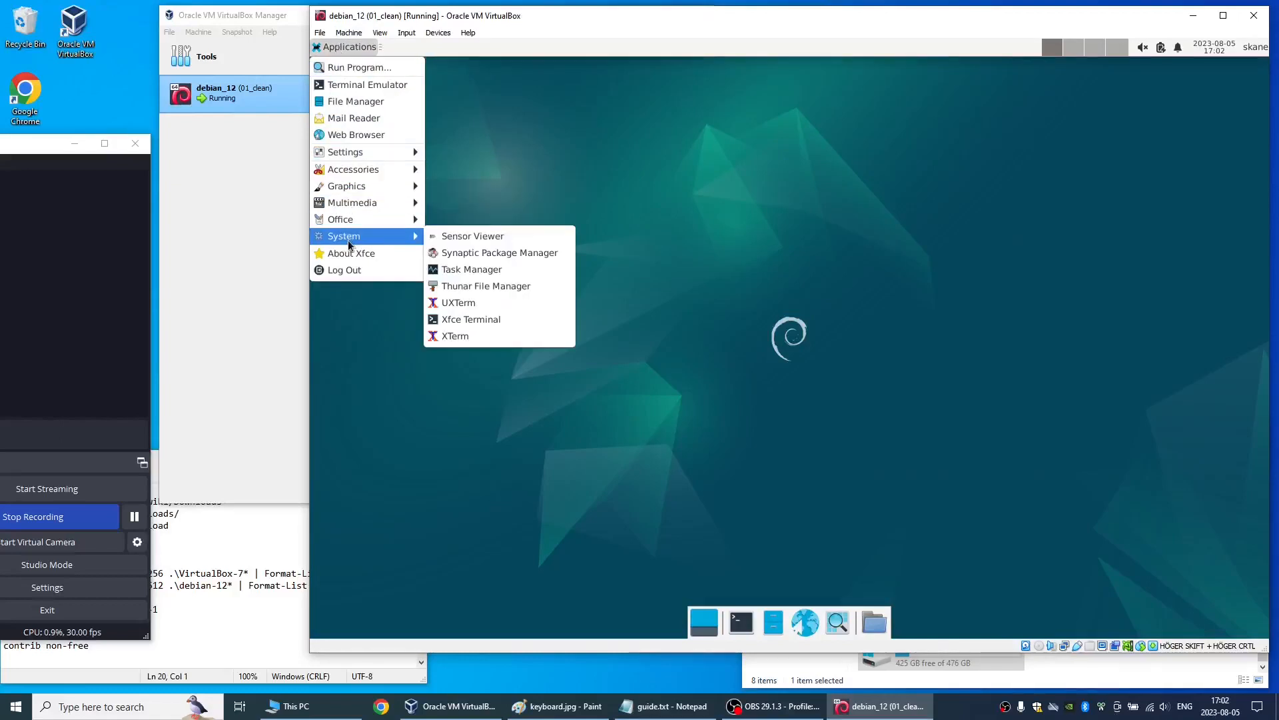
pyautogui.click(481, 258)
pyautogui.write('*********')
pyautogui.press('Return')
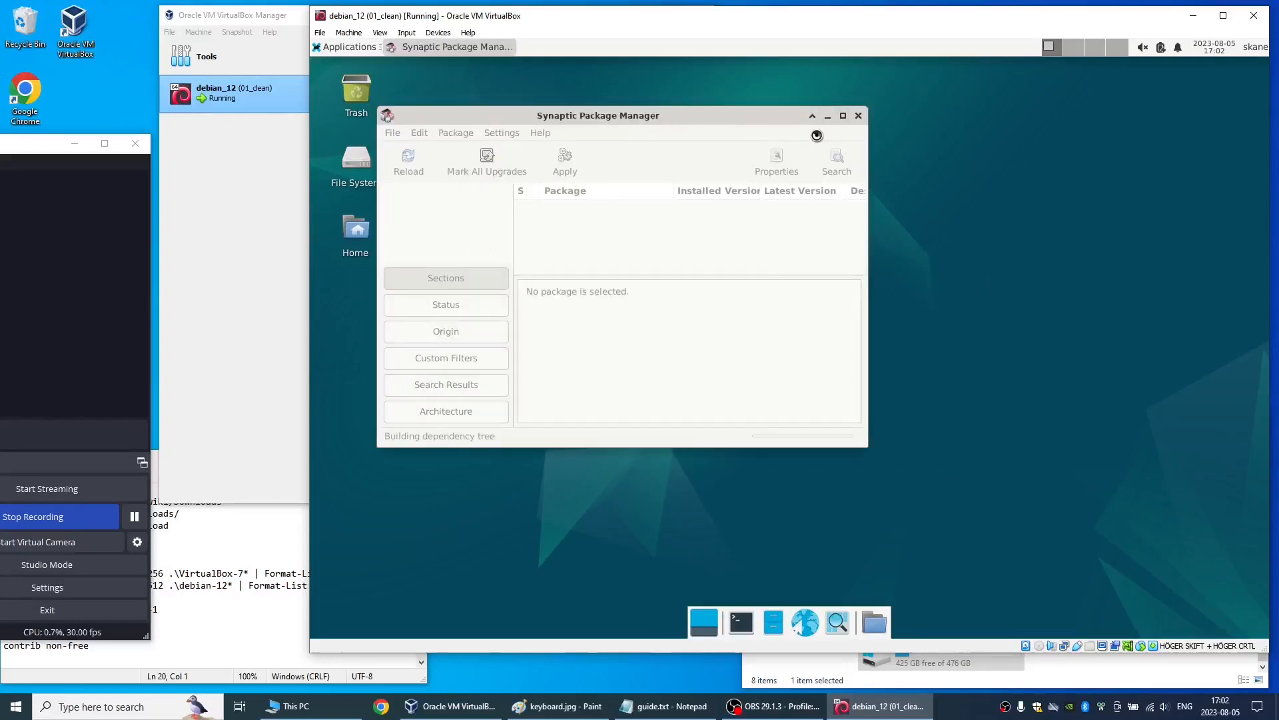
pyautogui.click(843, 115)
pyautogui.click(731, 203)
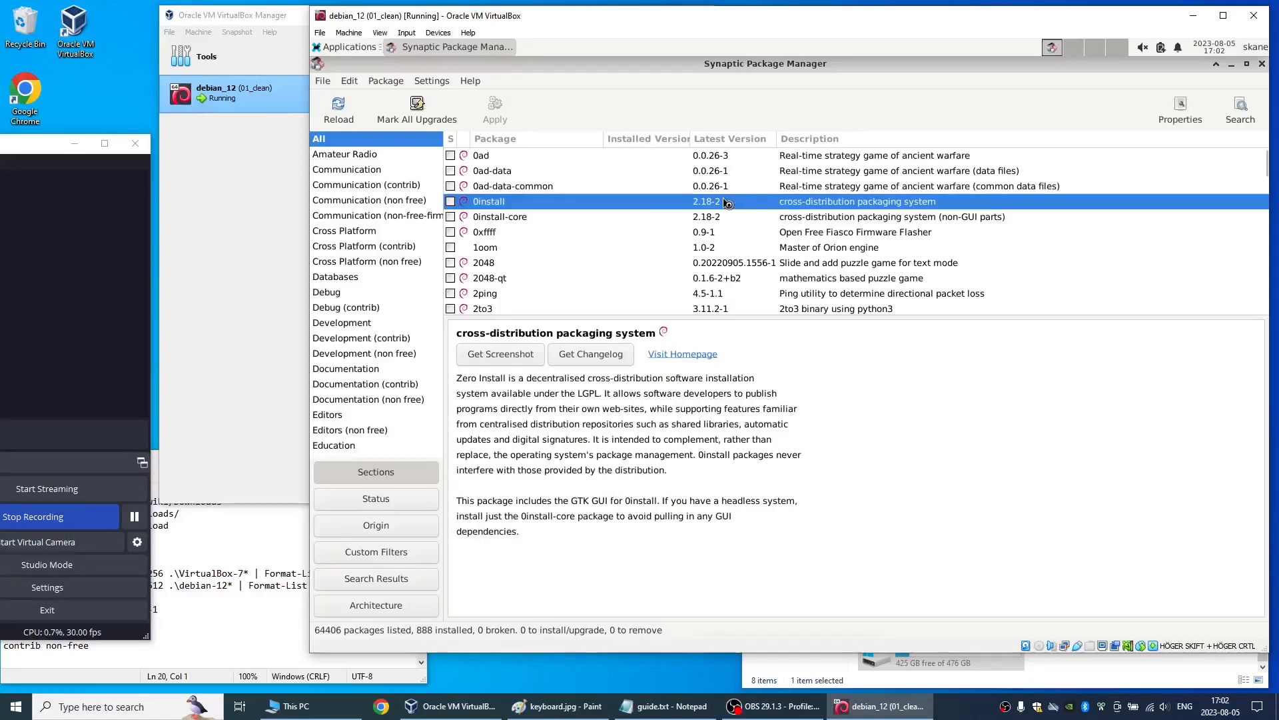
# - Search the packages for filezilla and mark the filezilla package for installation with its additional required packages
pyautogui.hotkey('ctrl', 'f')
pyautogui.write('file')
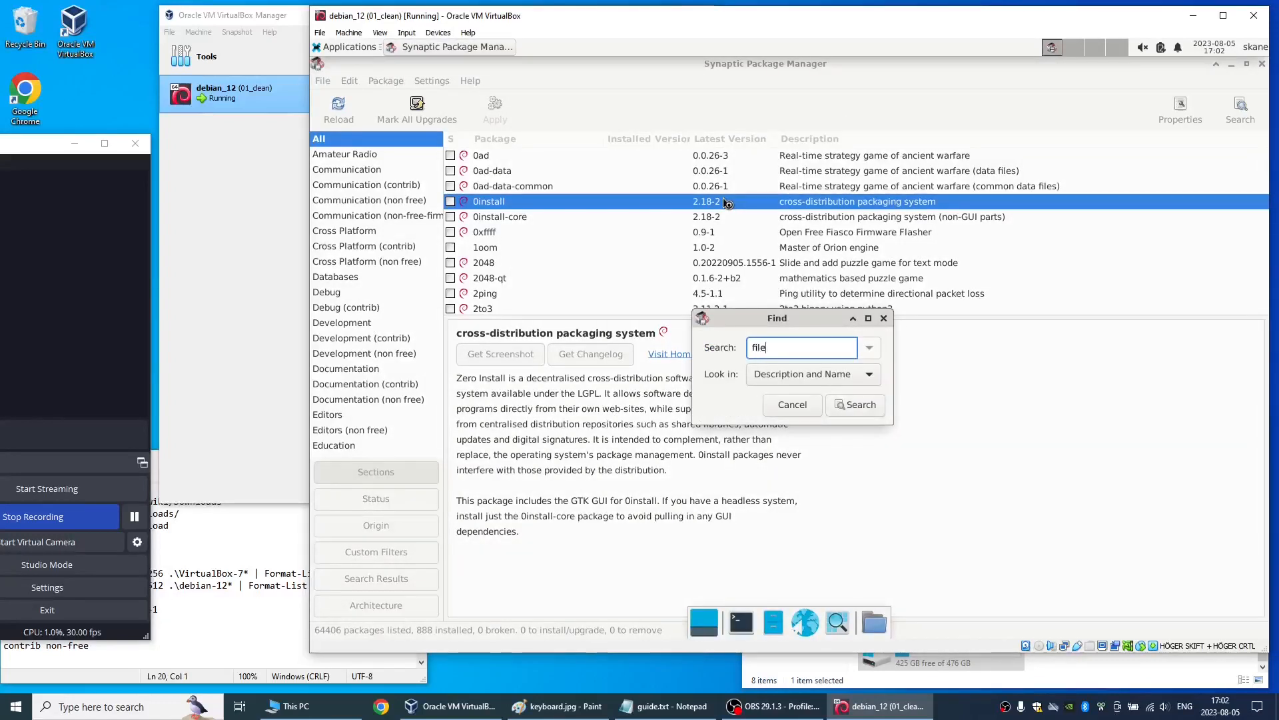
pyautogui.write('zilla')
pyautogui.press('Return')
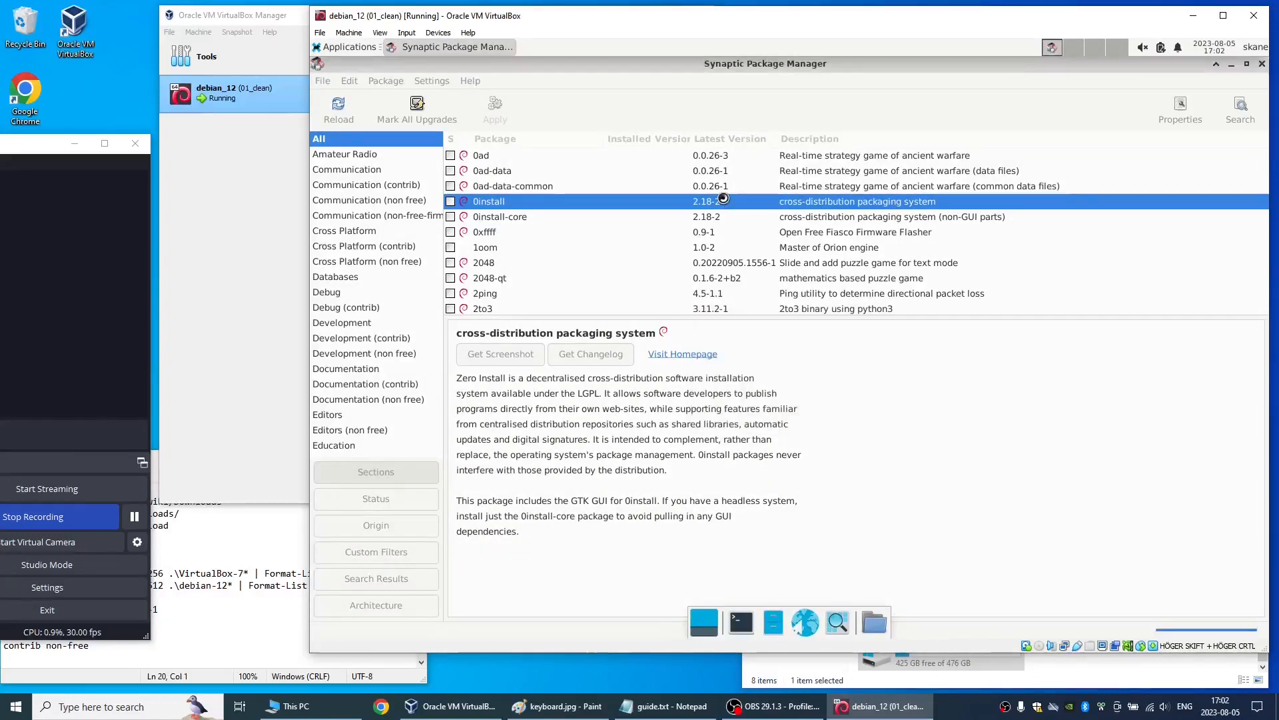
pyautogui.click(542, 169)
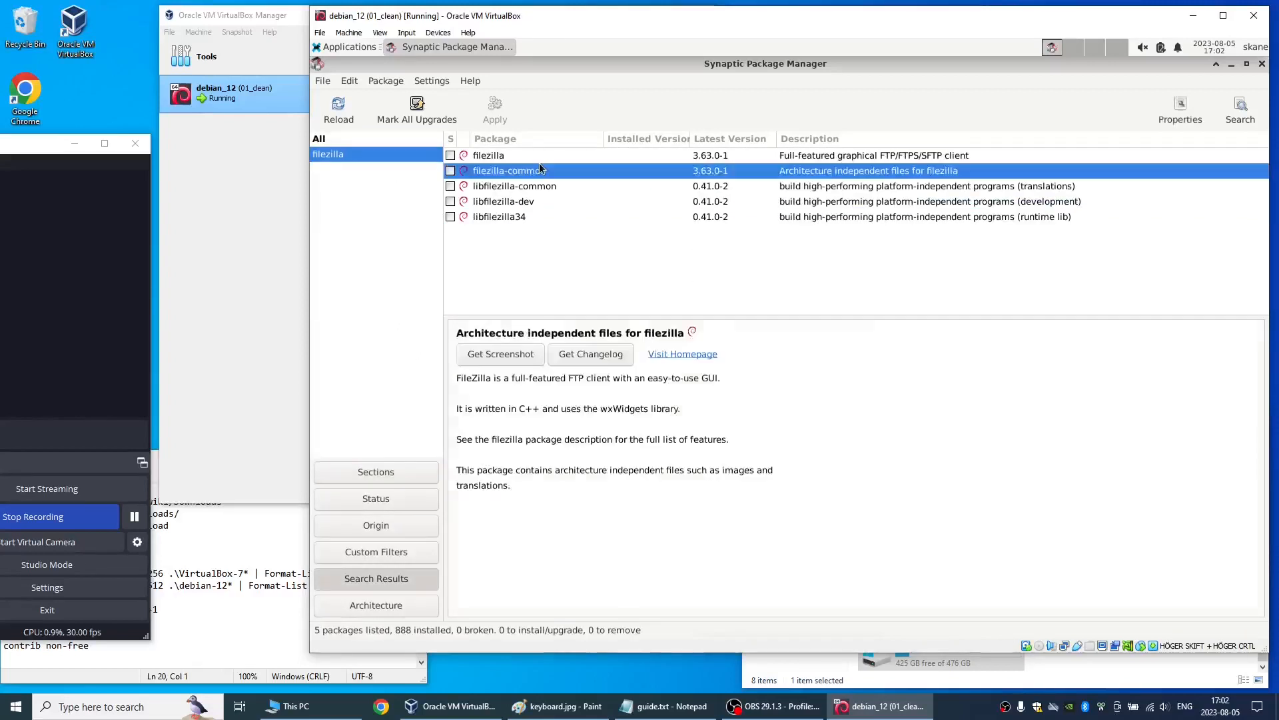
pyautogui.doubleClick(539, 162)
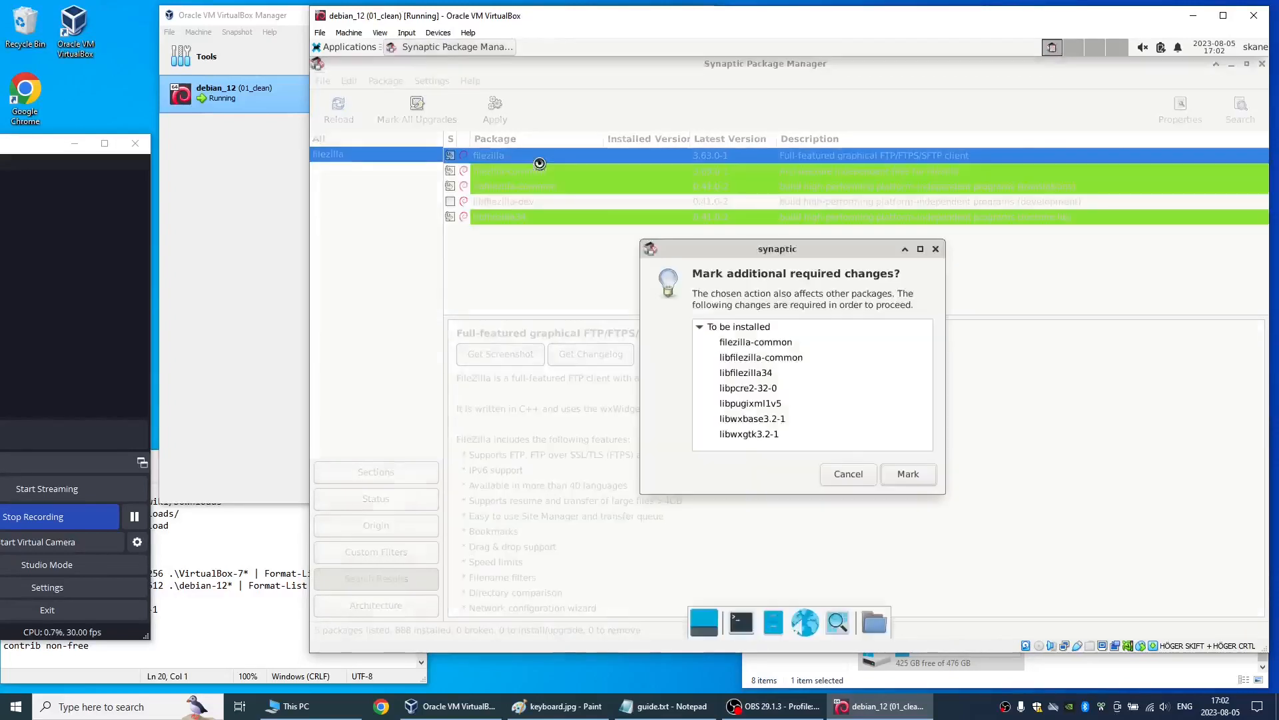
pyautogui.press('Return')
# - Search the packages for vlc and mark the vlc package for installation with its additional required packages
pyautogui.hotkey('ctrl', 'f')
pyautogui.write('vlc')
pyautogui.press('Return')
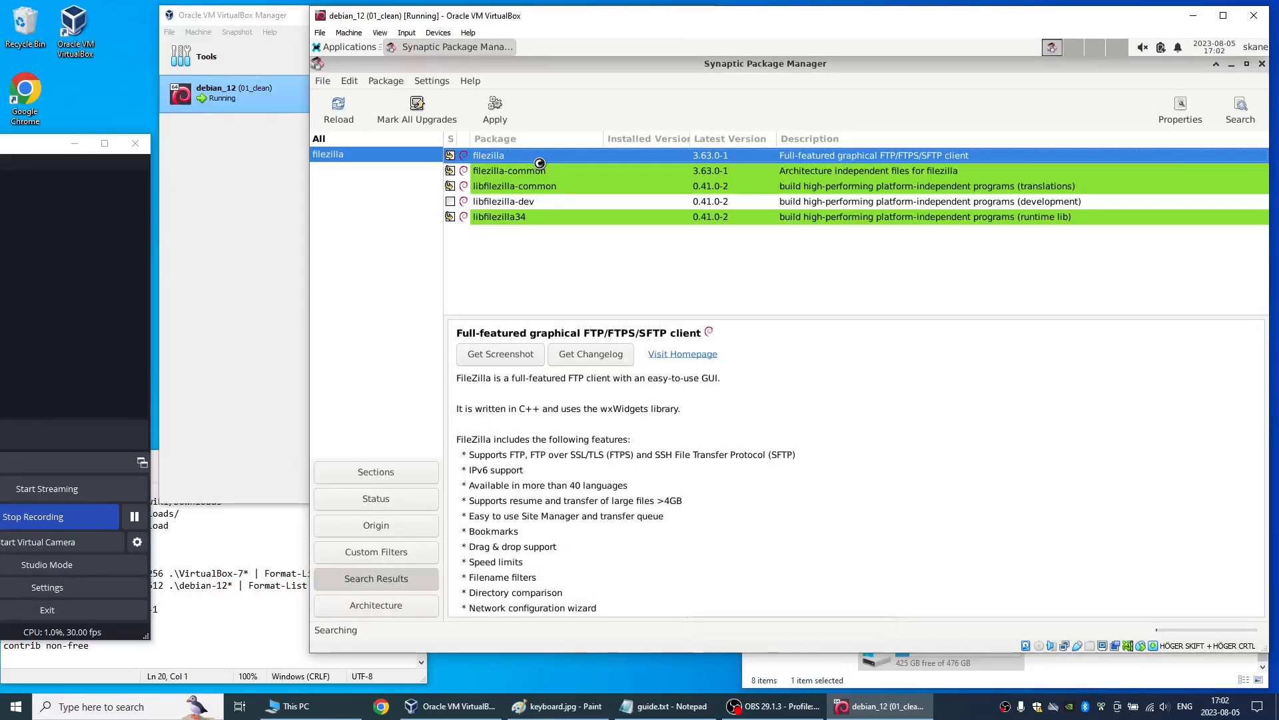
pyautogui.click(543, 187)
pyautogui.write('vlc')
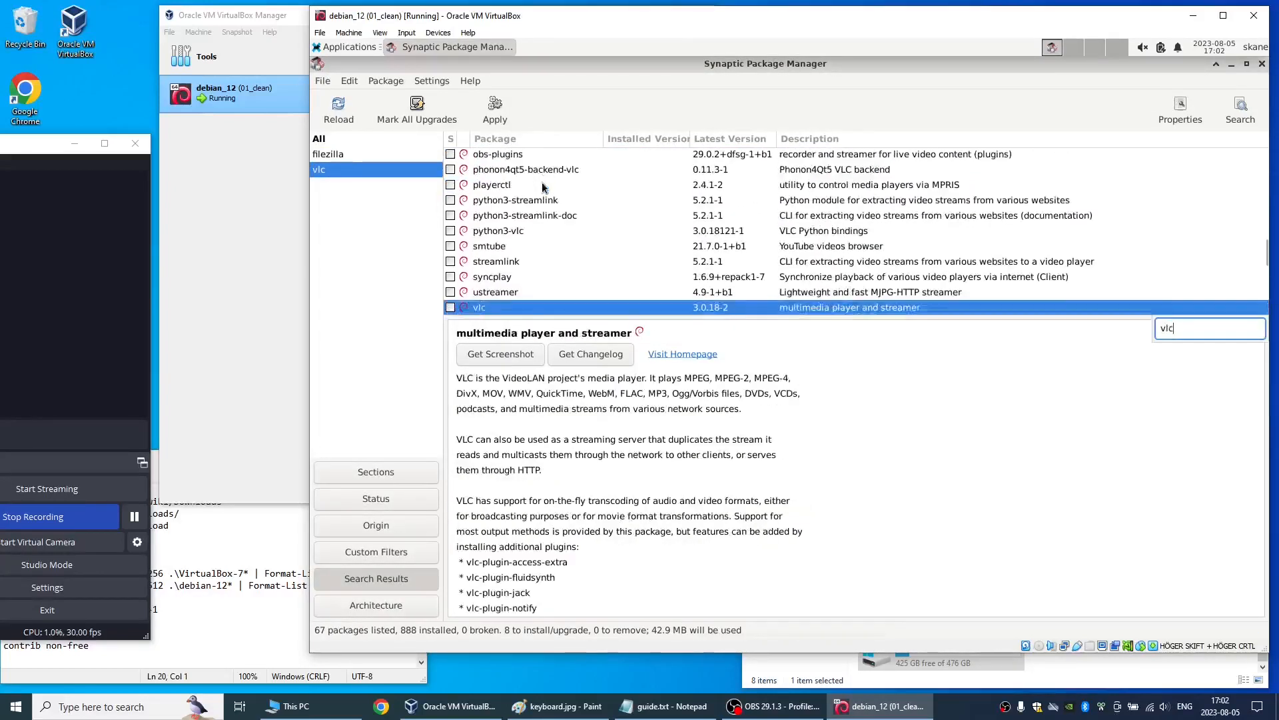
pyautogui.doubleClick(491, 306)
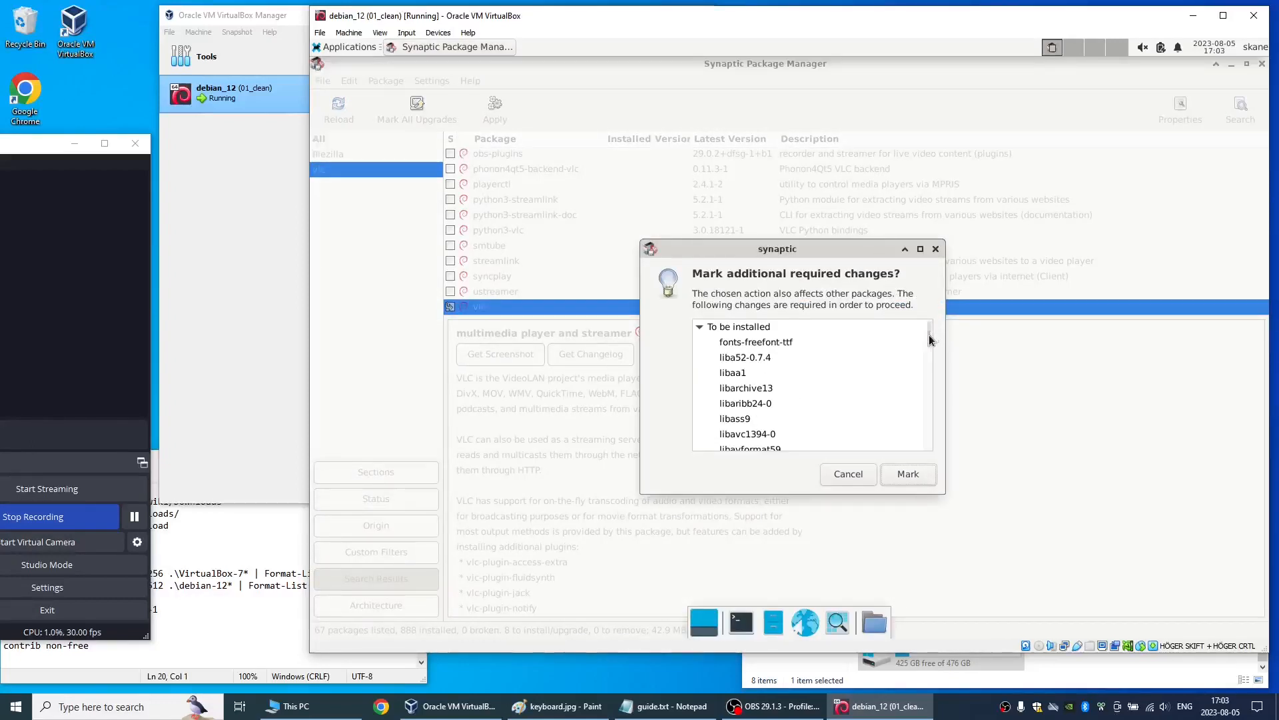
pyautogui.moveTo(929, 334); pyautogui.dragTo(923, 506)
pyautogui.click(908, 473)
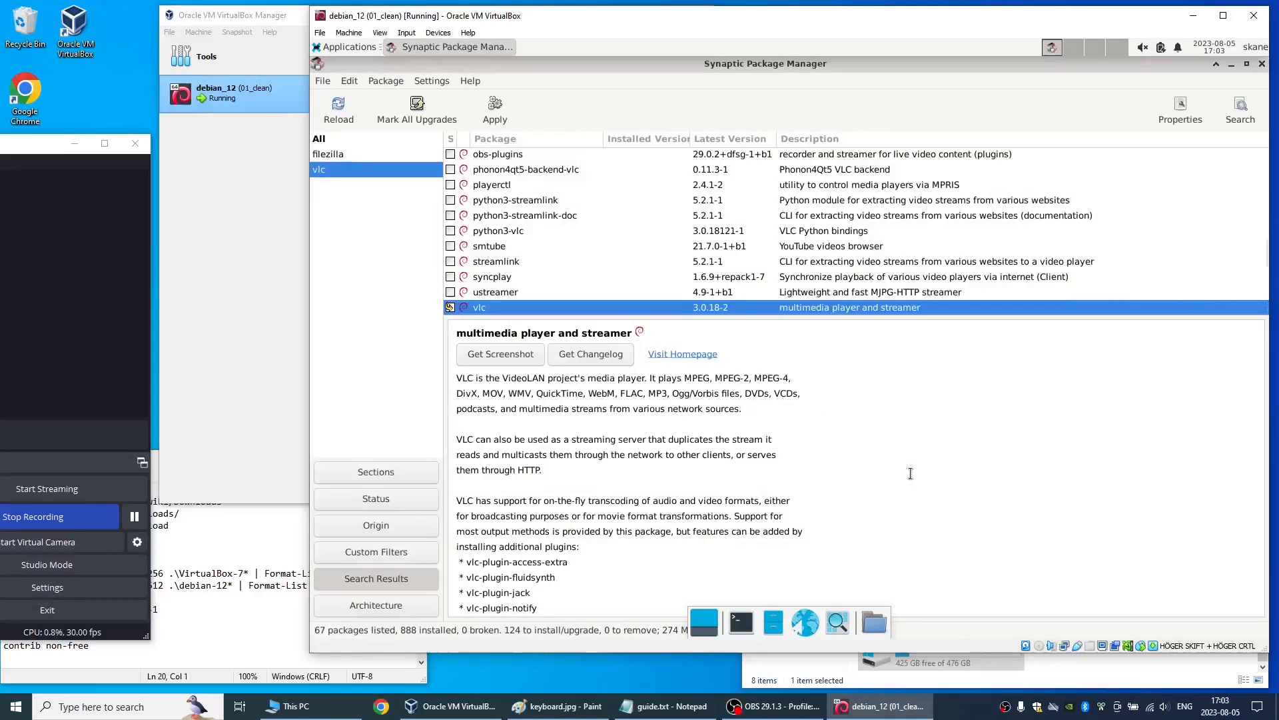
# - Apply the marked filezilla and vlc changes after reviewing the detailed package list, show the installation details, and close the finished dialog
pyautogui.click(506, 110)
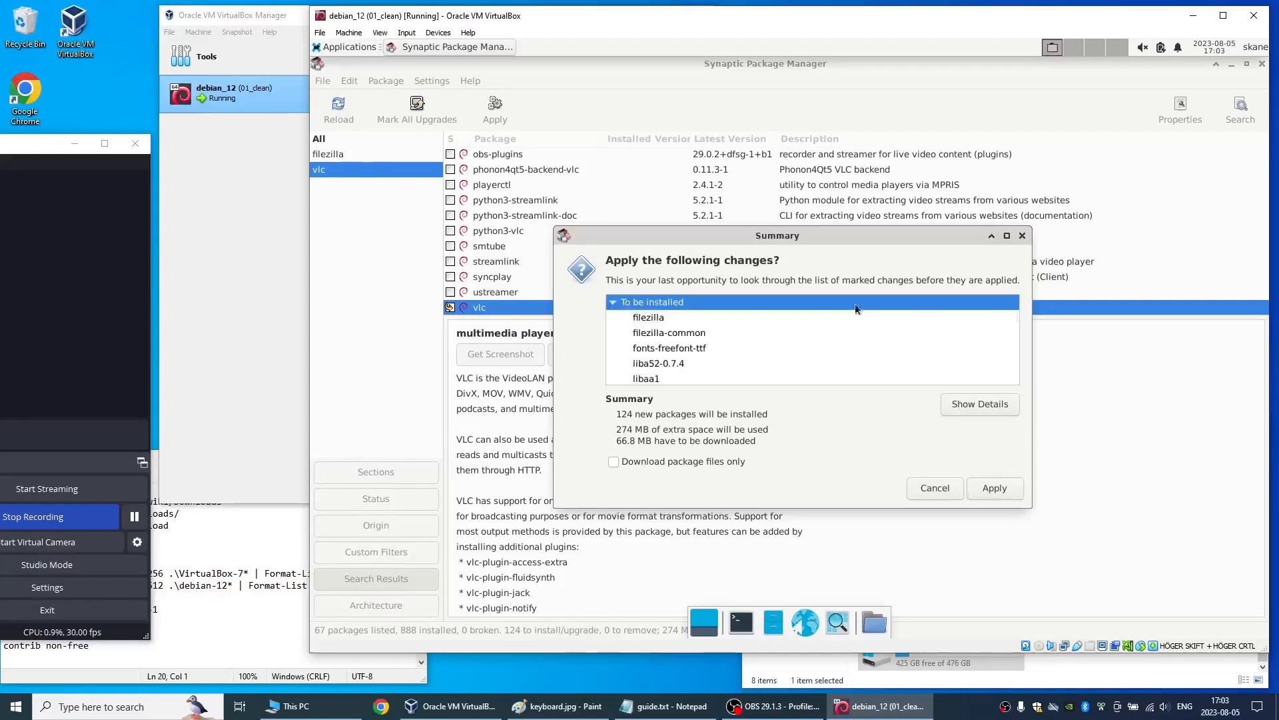
pyautogui.moveTo(1014, 310); pyautogui.dragTo(1017, 416)
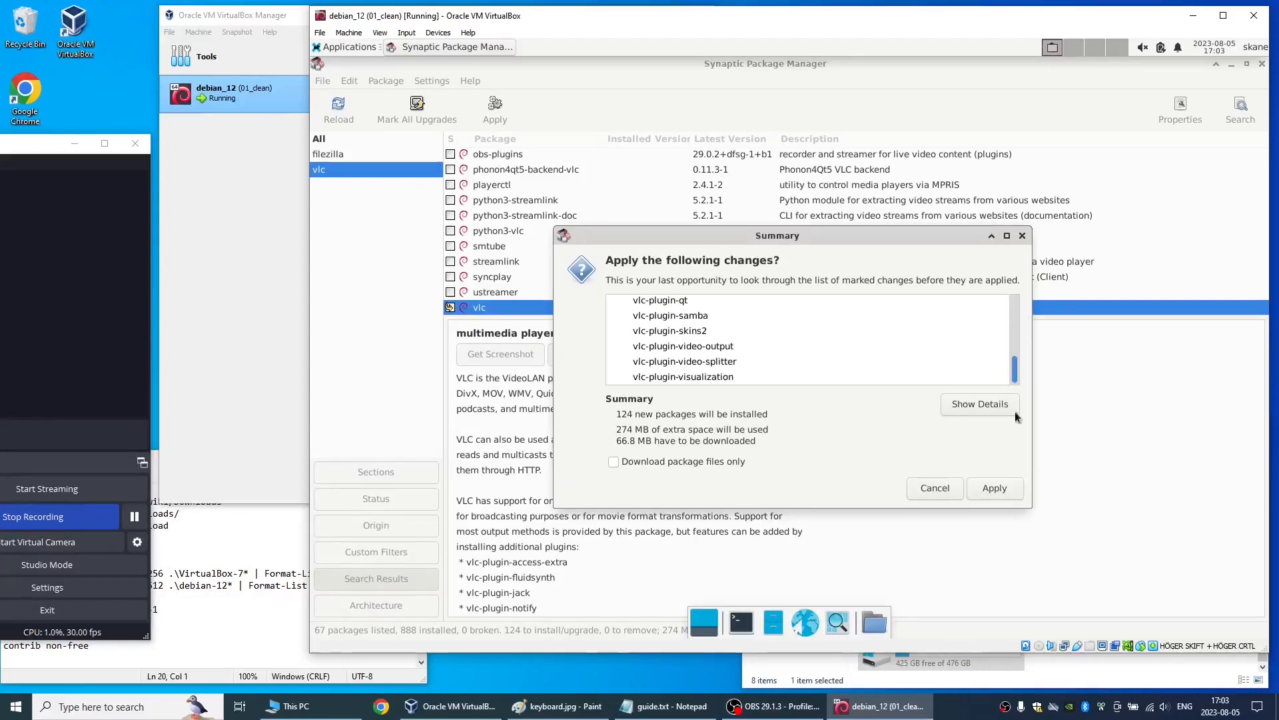
pyautogui.click(967, 406)
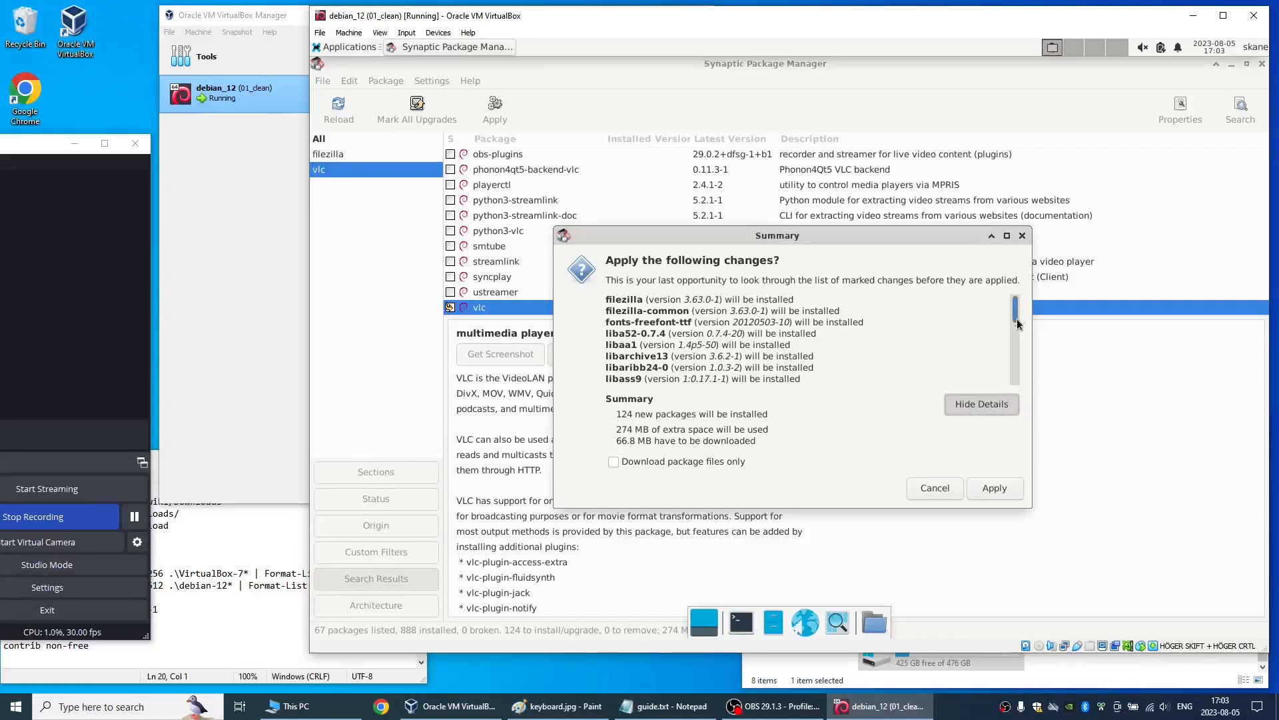
pyautogui.moveTo(1018, 324); pyautogui.dragTo(1018, 400)
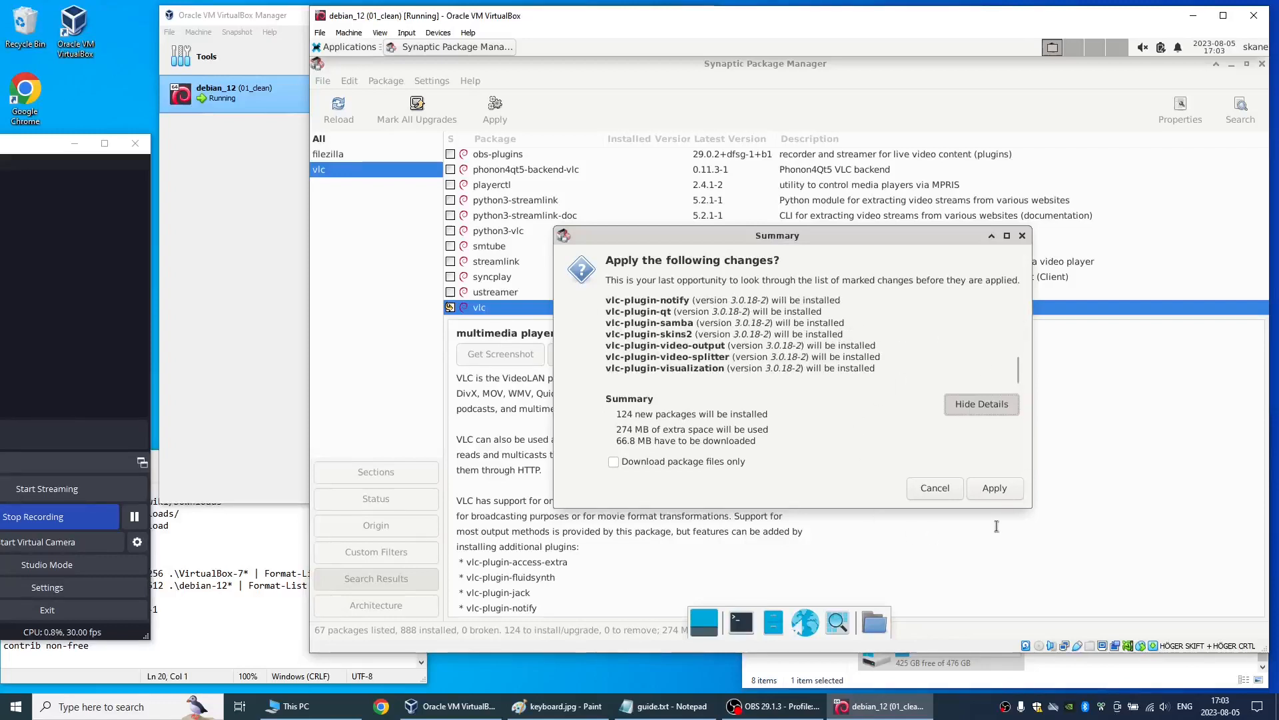
pyautogui.click(1012, 492)
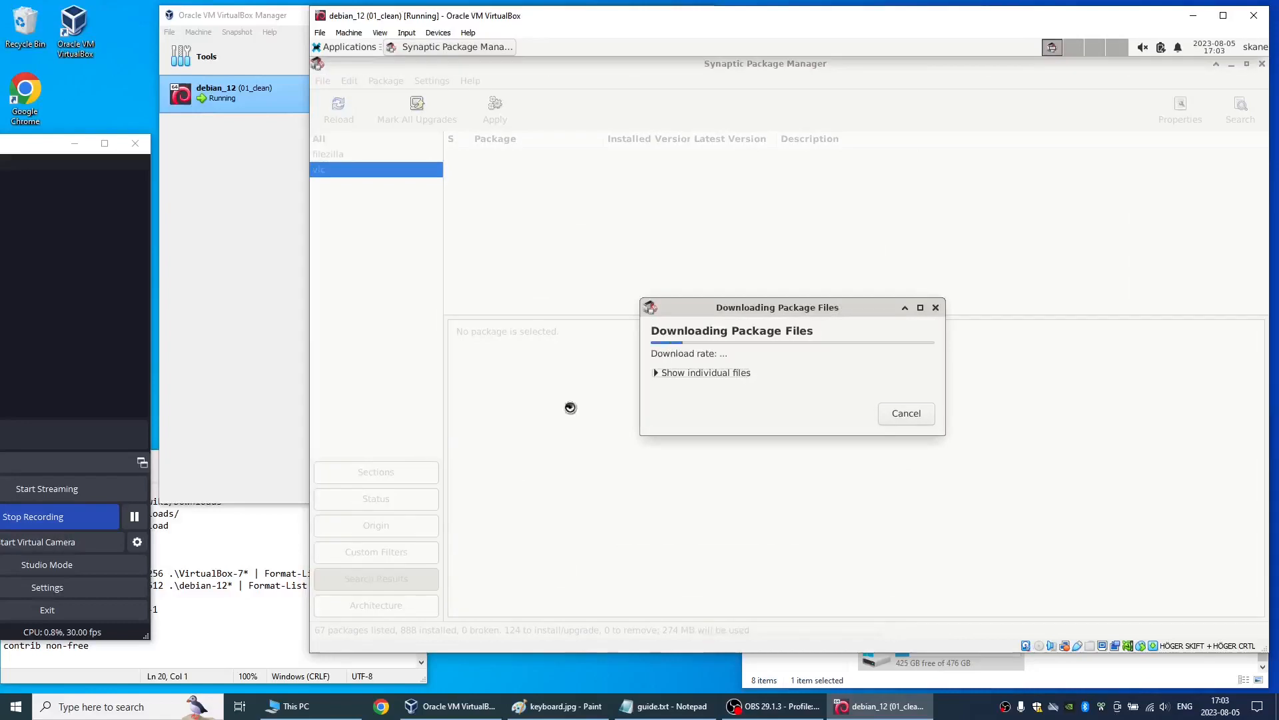
pyautogui.click(728, 373)
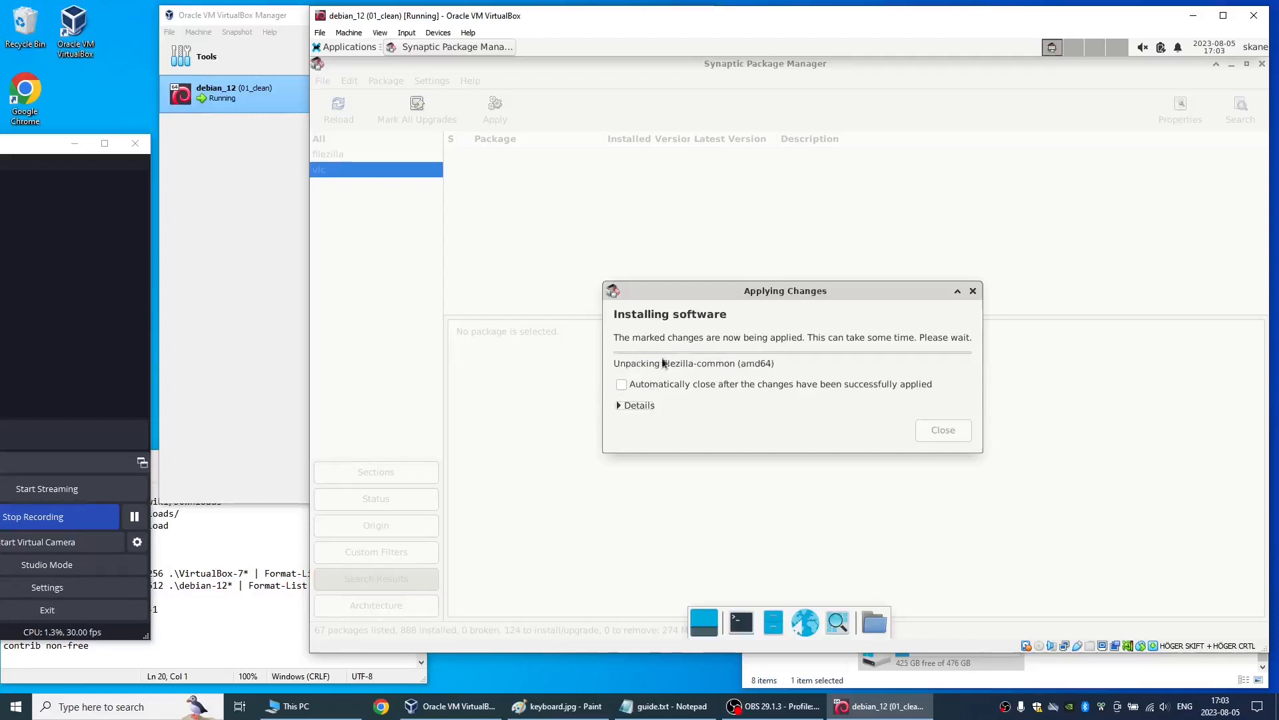
pyautogui.click(638, 406)
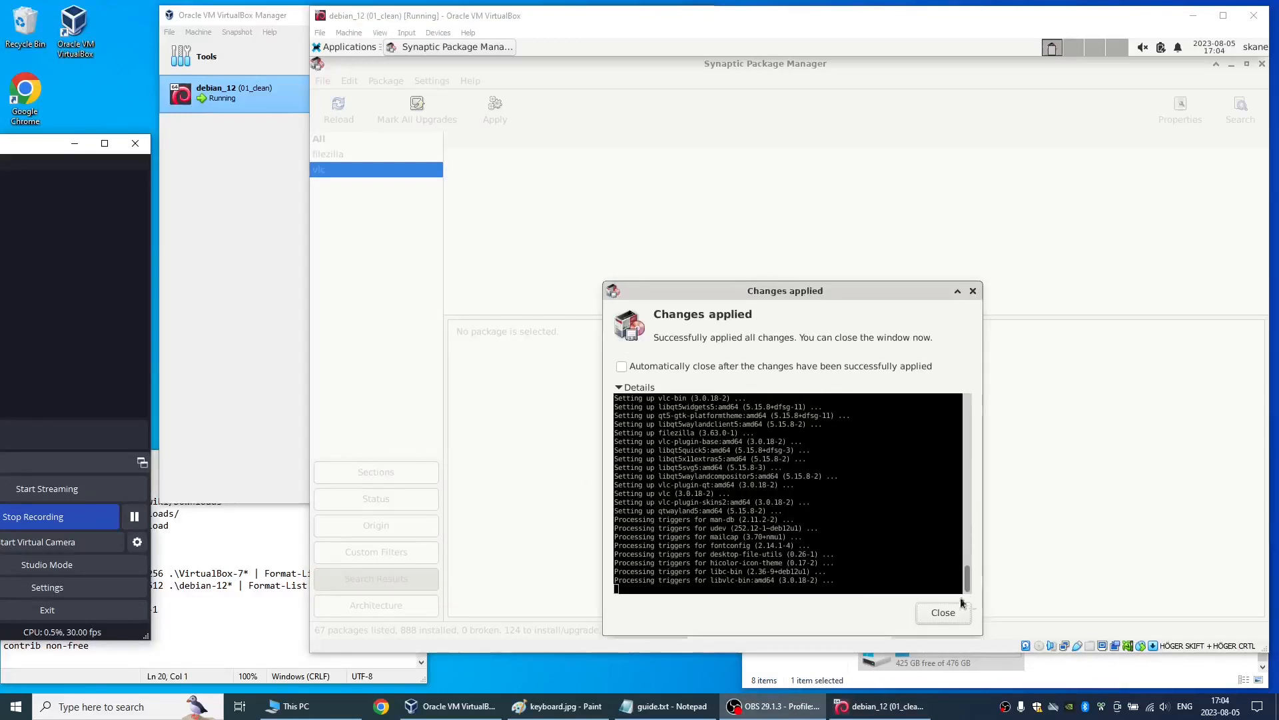
pyautogui.click(941, 611)
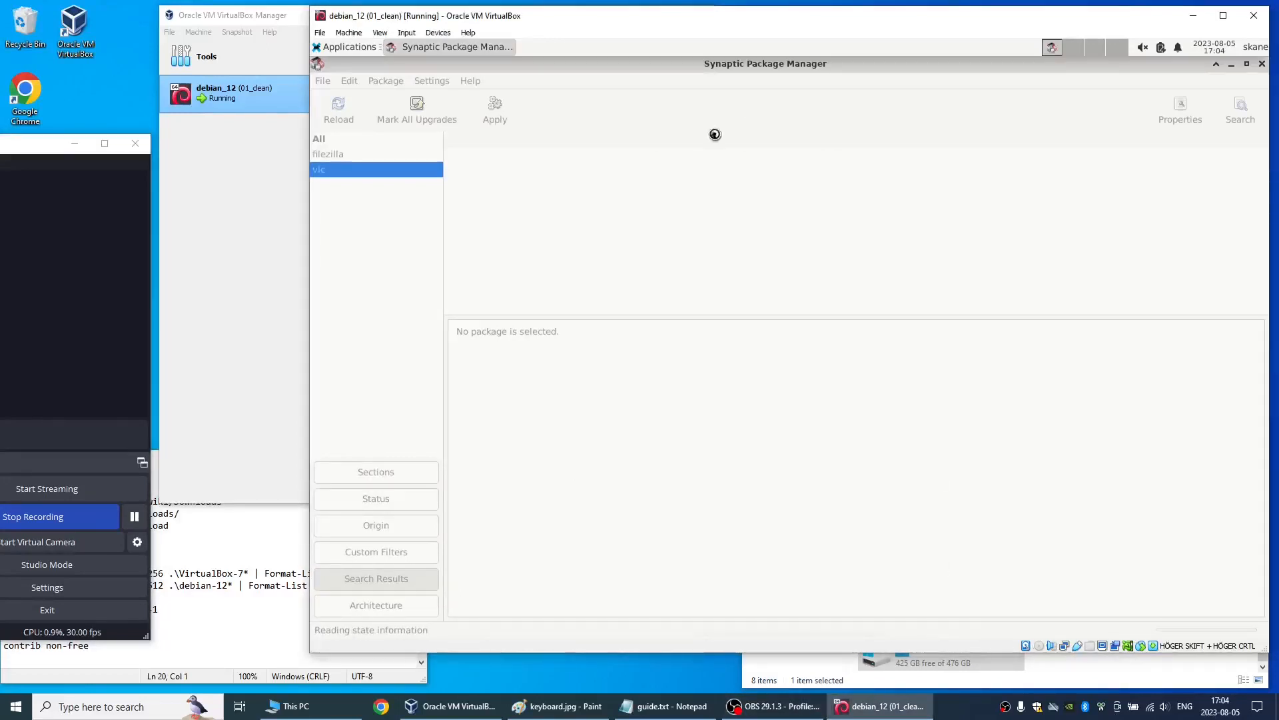
# - Check the installed Internet and Multimedia applications for FileZilla and VLC media player
pyautogui.click(359, 50)
pyautogui.moveTo(366, 205)
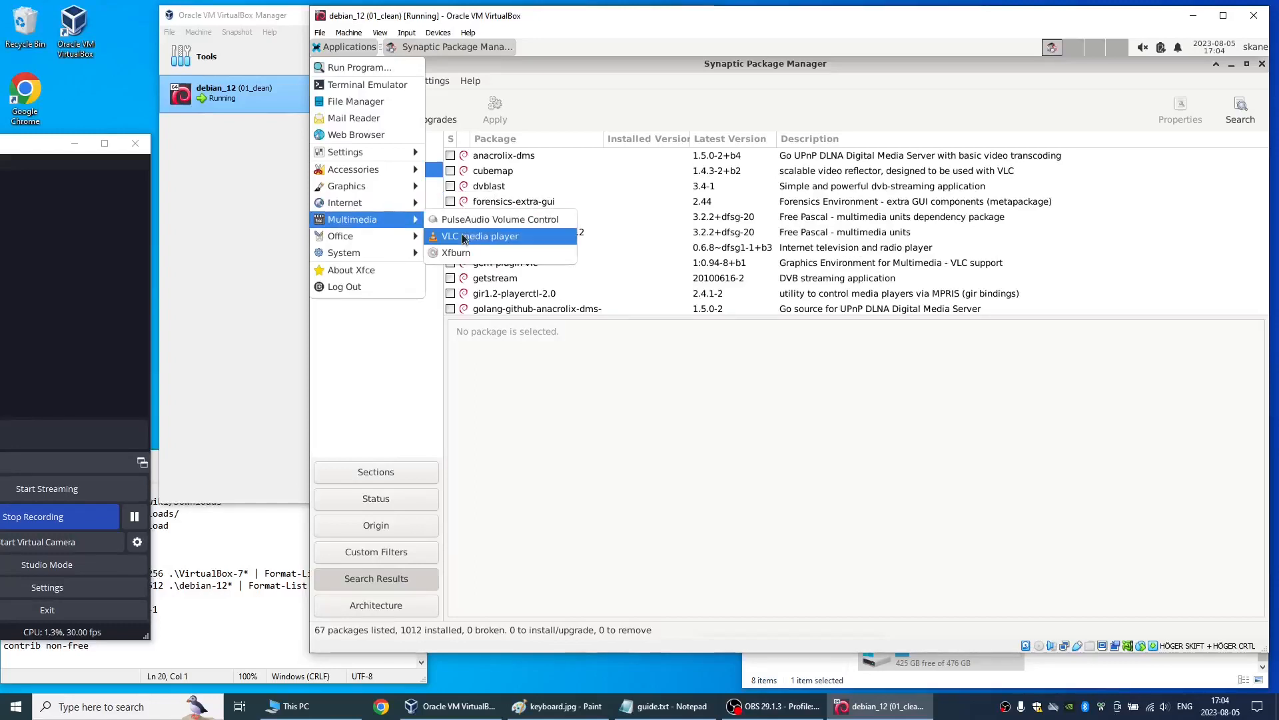
pyautogui.click(697, 373)
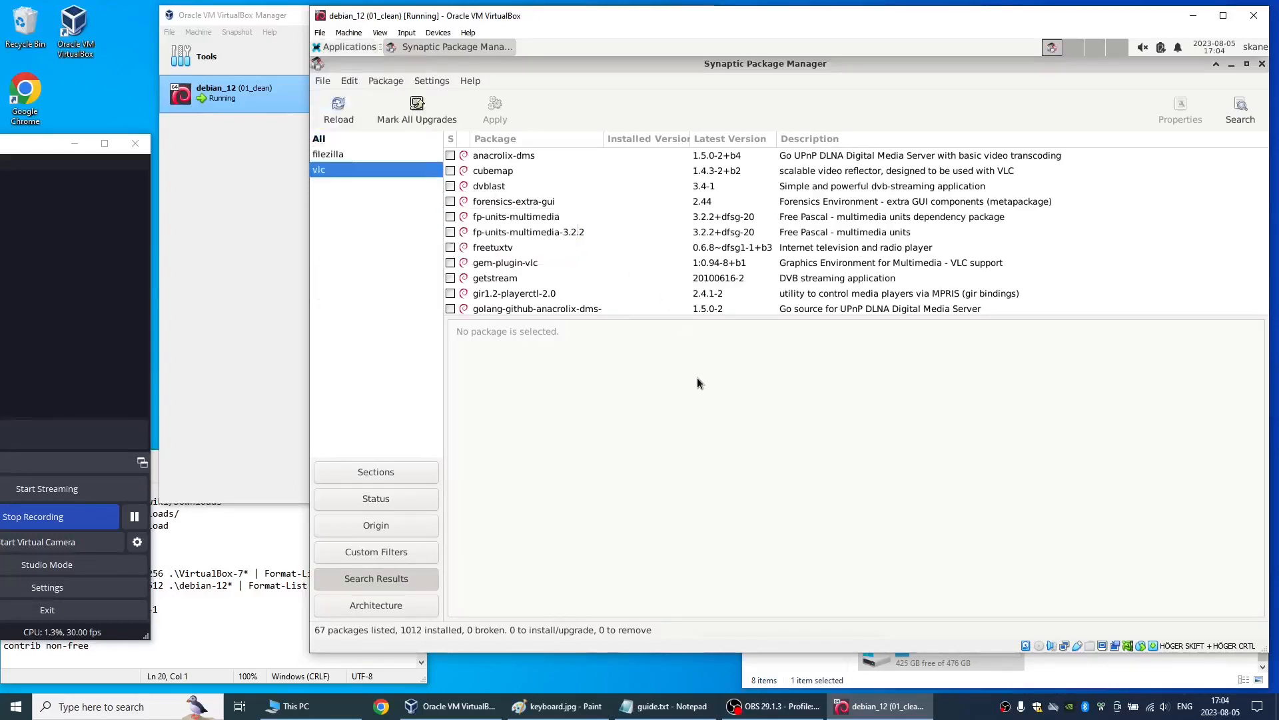
# - Close Synaptic Package Manager and shut down the Debian guest
pyautogui.click(1262, 64)
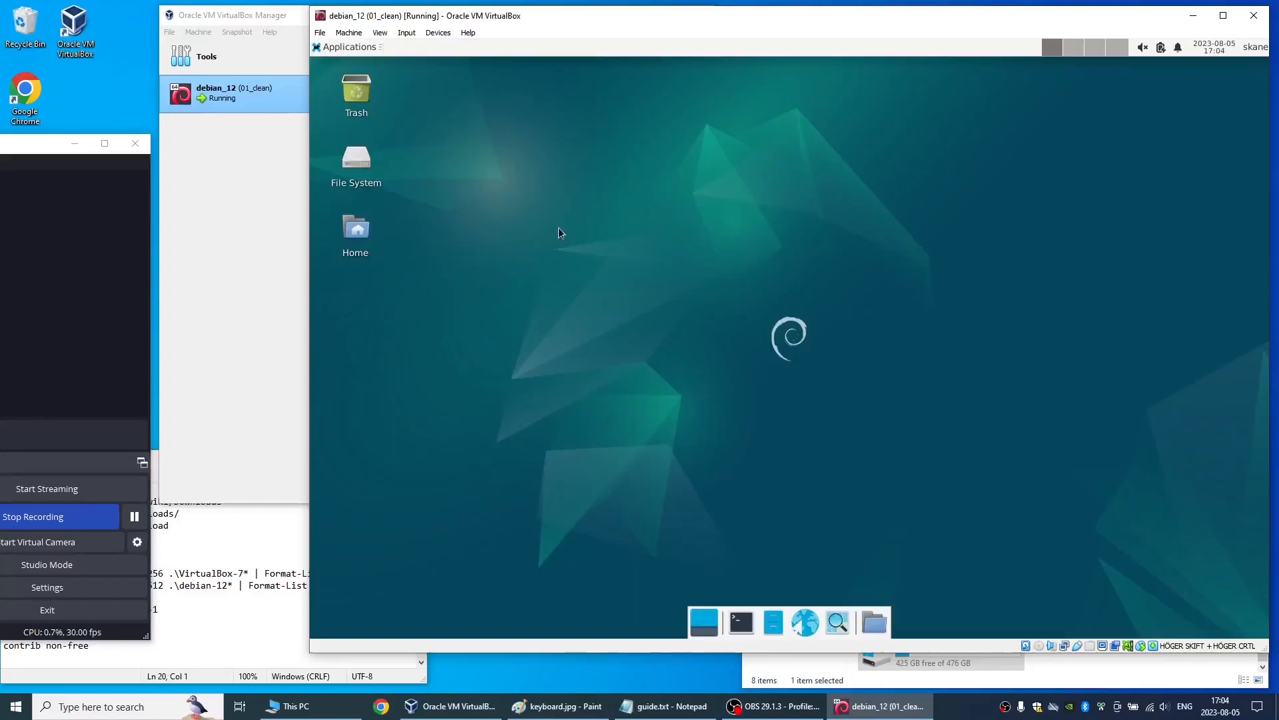
pyautogui.hotkey('alt', 'F4')
pyautogui.click(896, 296)
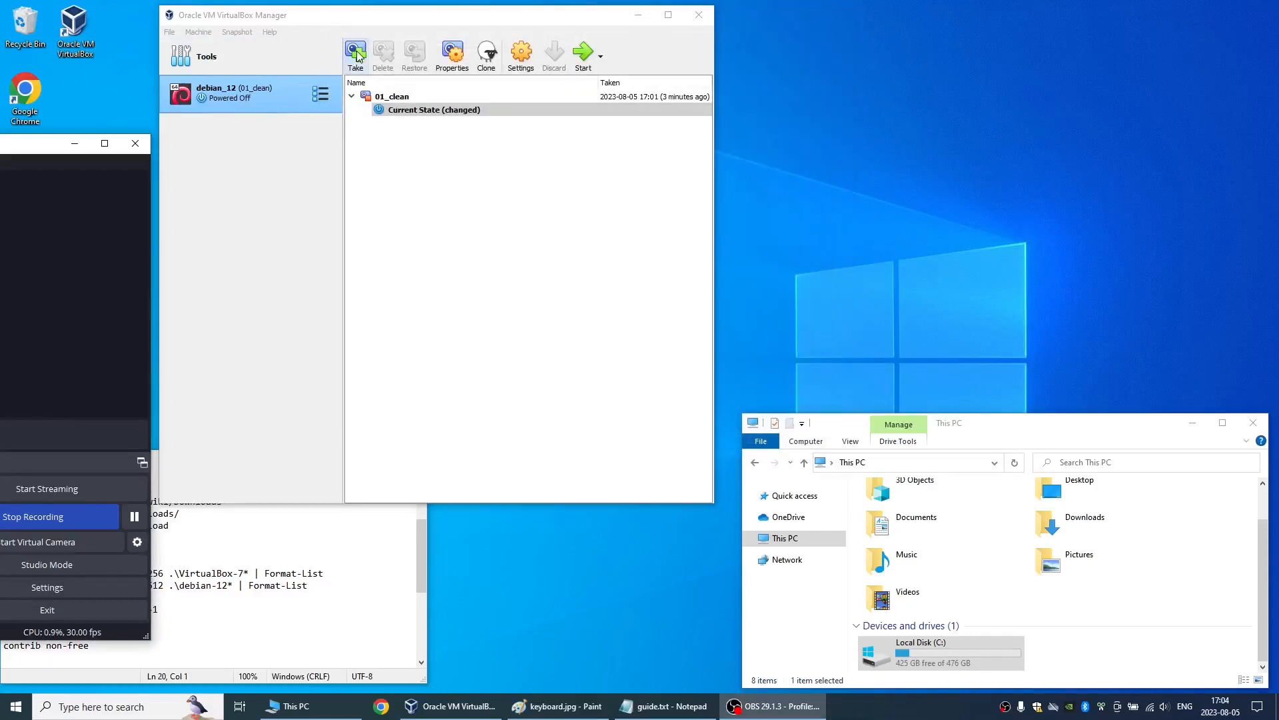
# - Take a snapshot of the powered-off debian_12 machine named 02_filezilla_vlc
pyautogui.click(357, 55)
pyautogui.hotkey('ctrl', 'a')
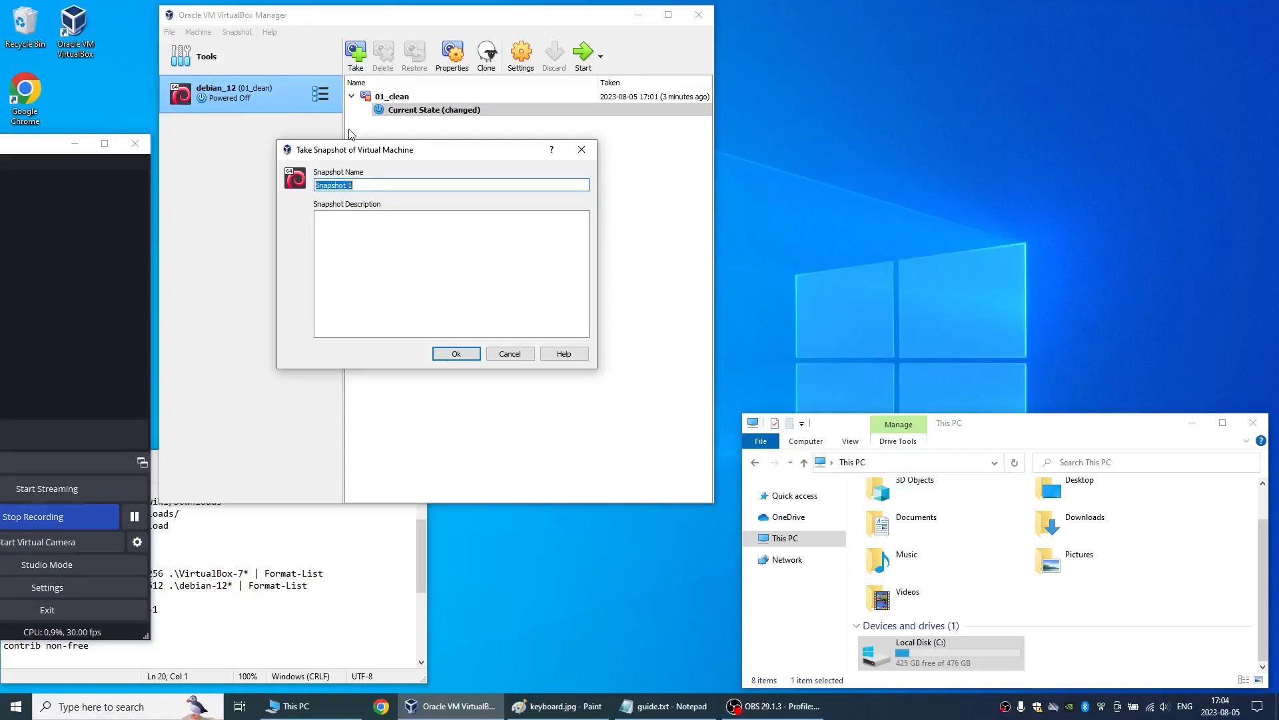
pyautogui.write('02_filezilla_vlc')
pyautogui.click(457, 354)
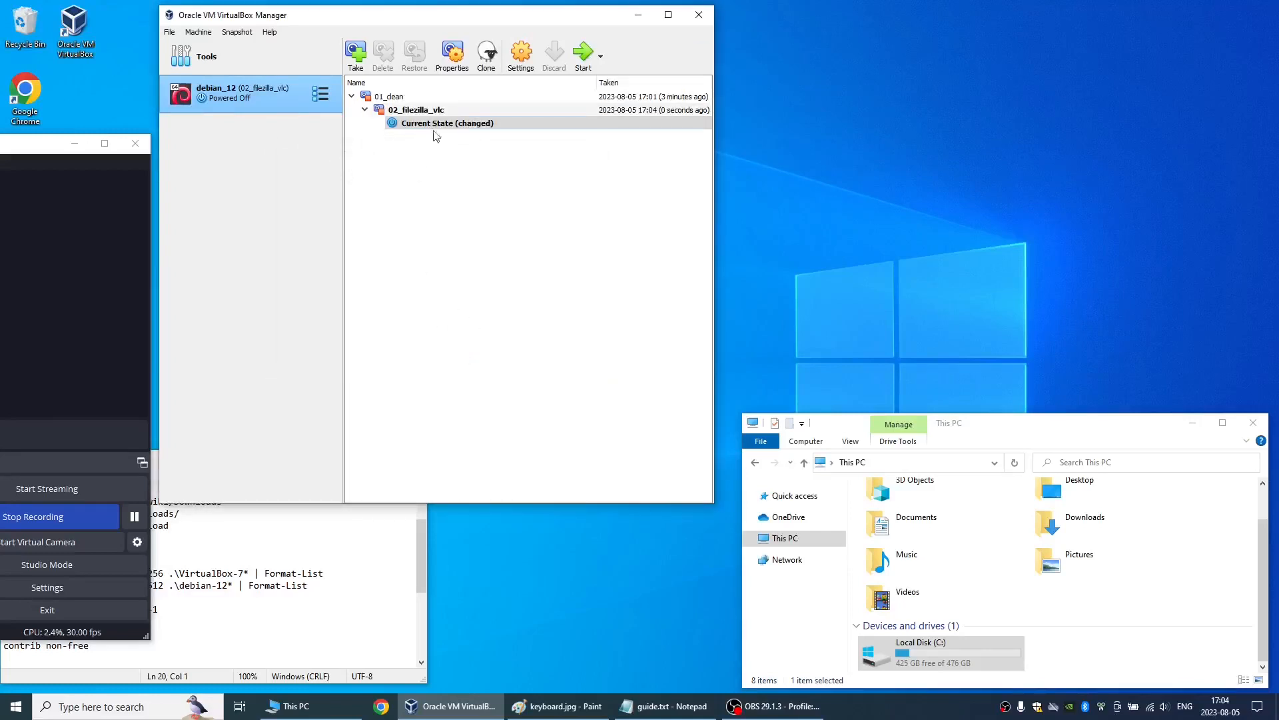
# - Restore the 01_clean snapshot without creating a snapshot of the current machine state
pyautogui.click(424, 113)
pyautogui.click(392, 96)
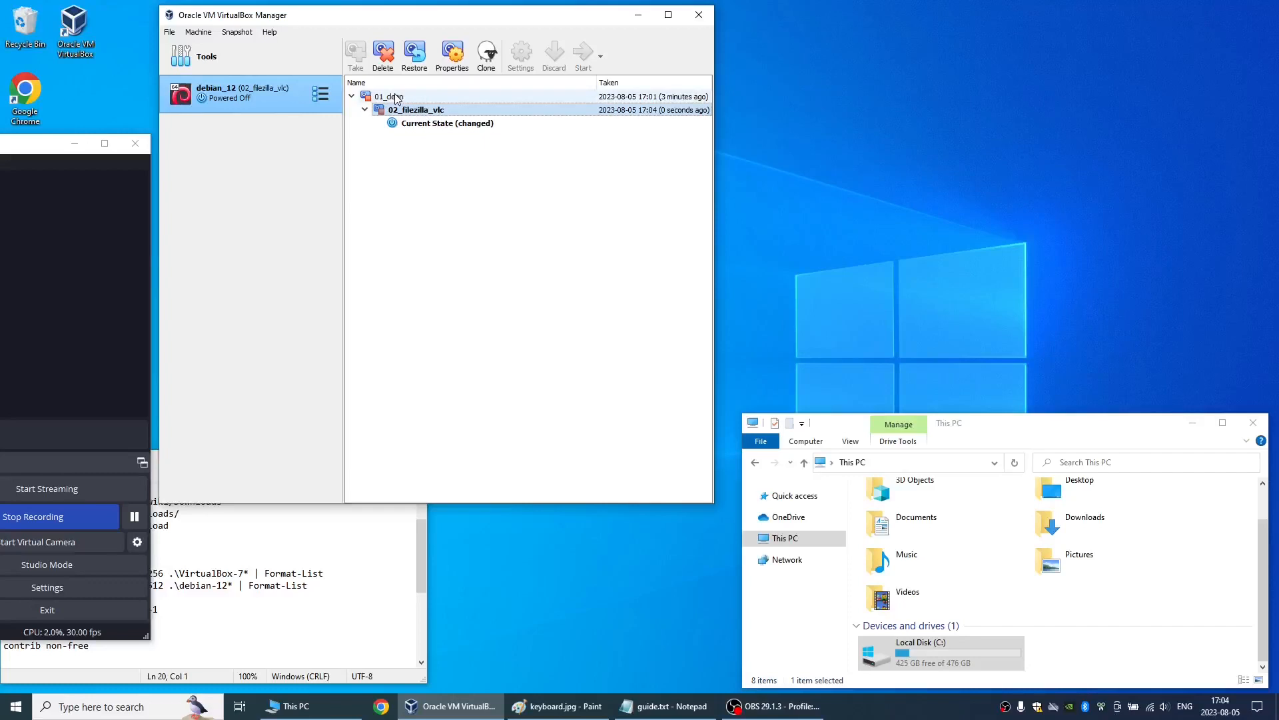
pyautogui.click(414, 58)
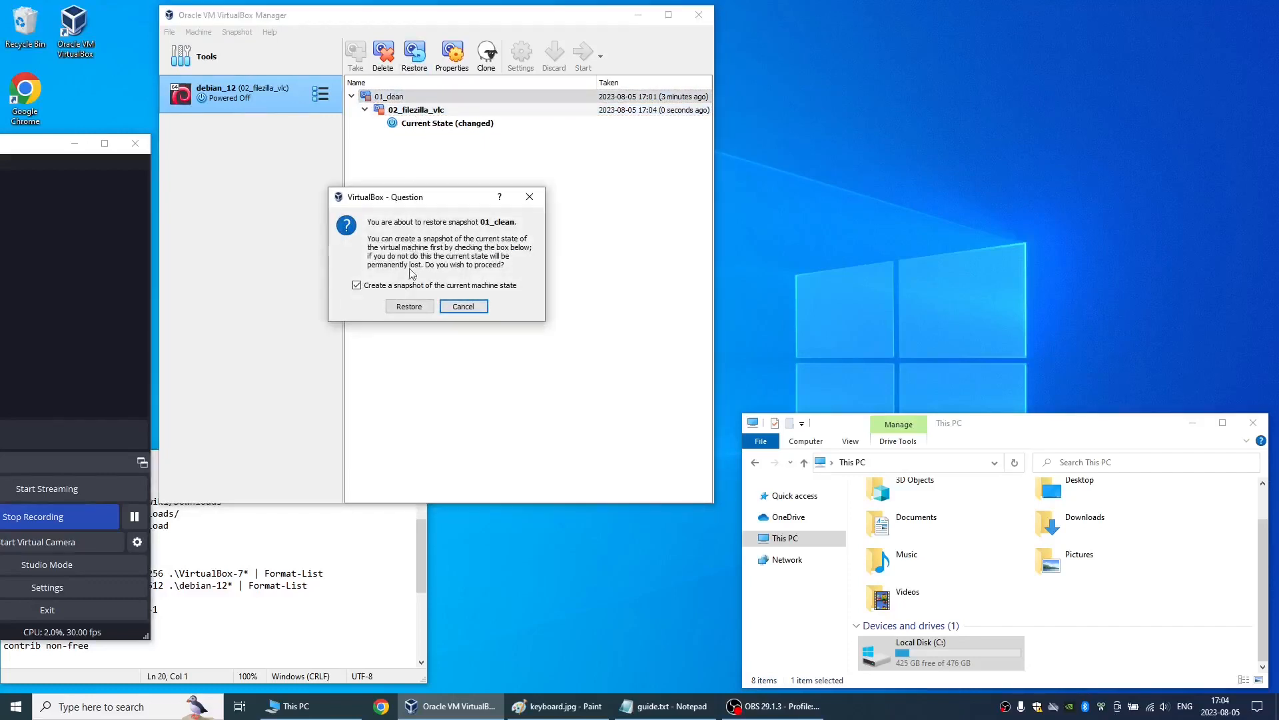
pyautogui.click(410, 306)
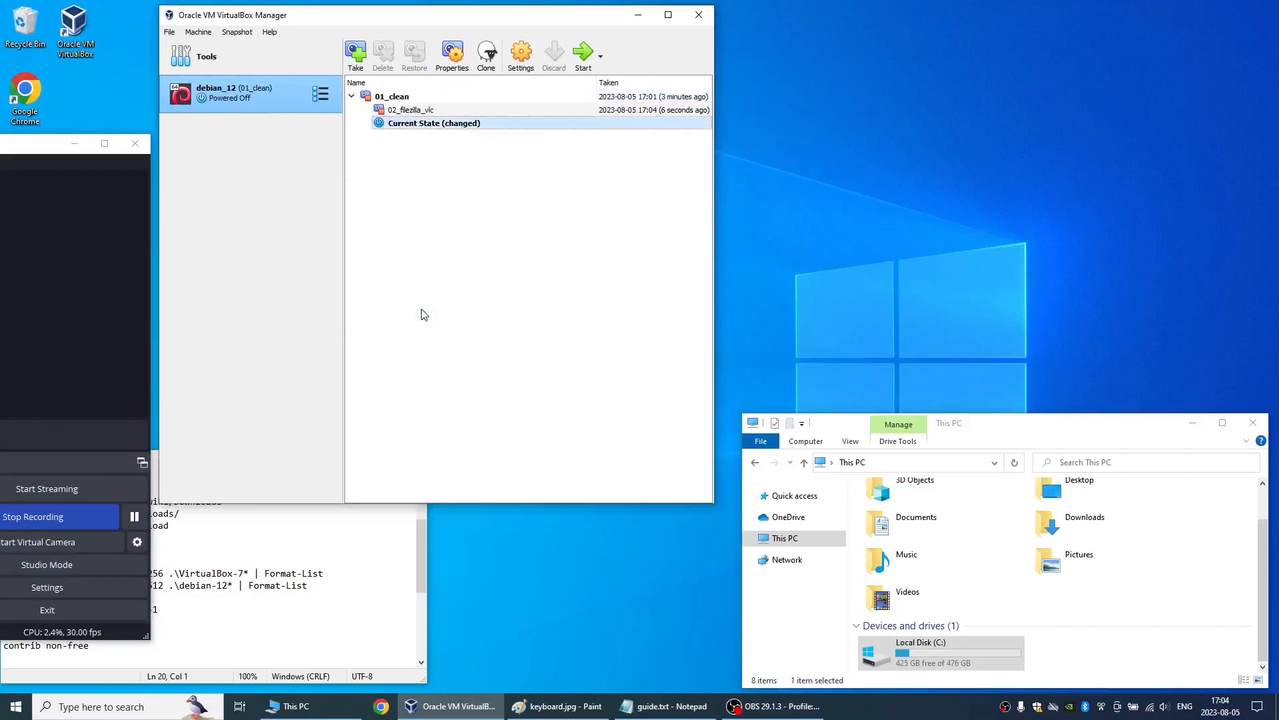
# - Start the debian_12 machine, boot the Debian GNU/Linux entry, and log in with the username and account password
pyautogui.click(581, 53)
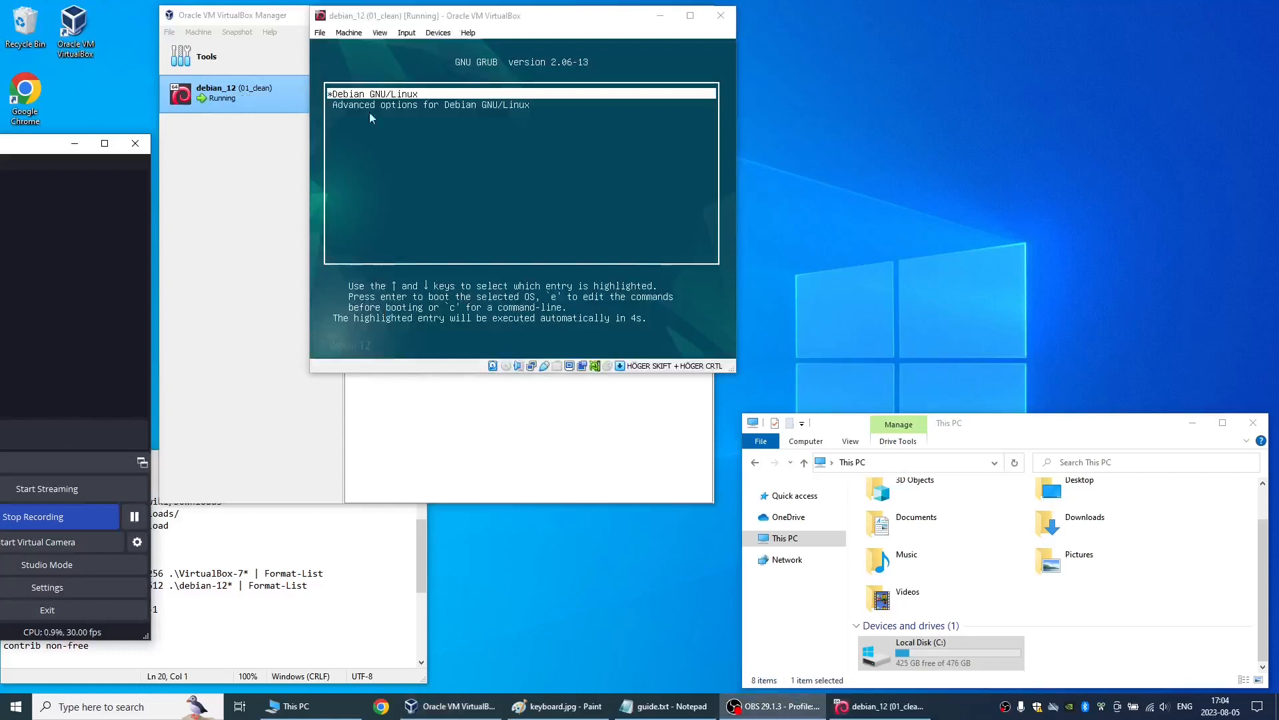
pyautogui.press('Return')
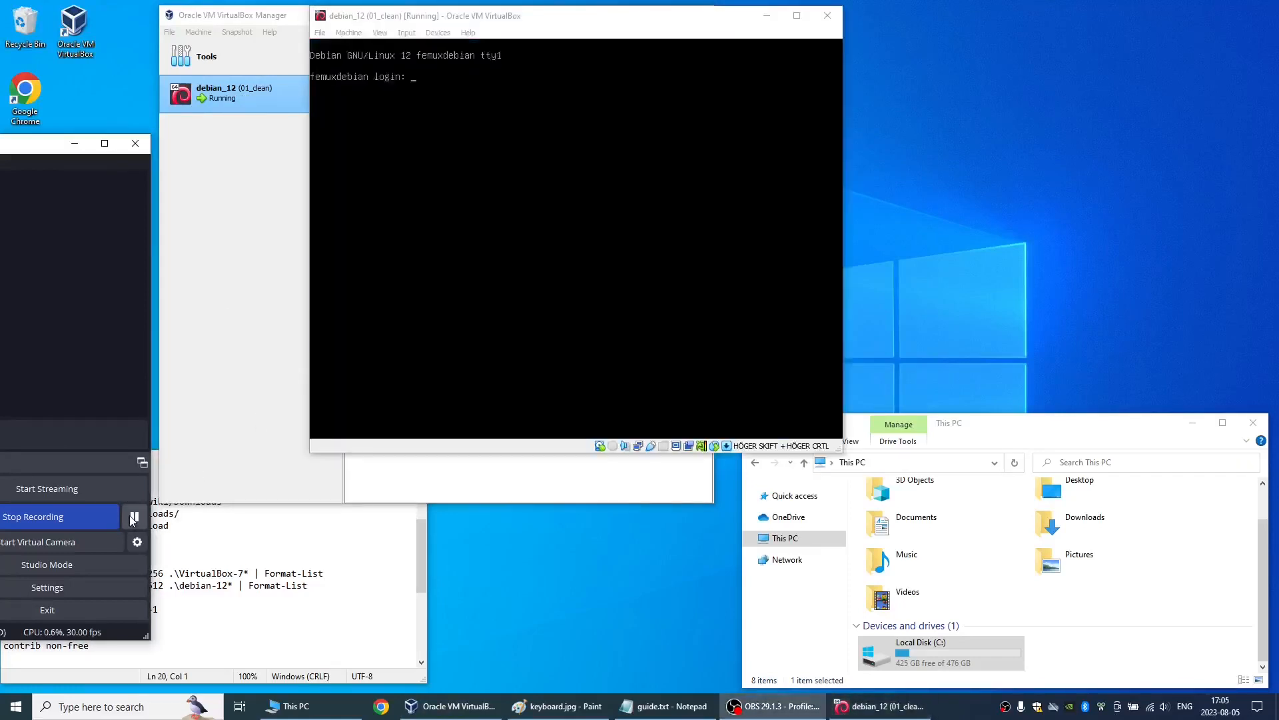
pyautogui.click(591, 204)
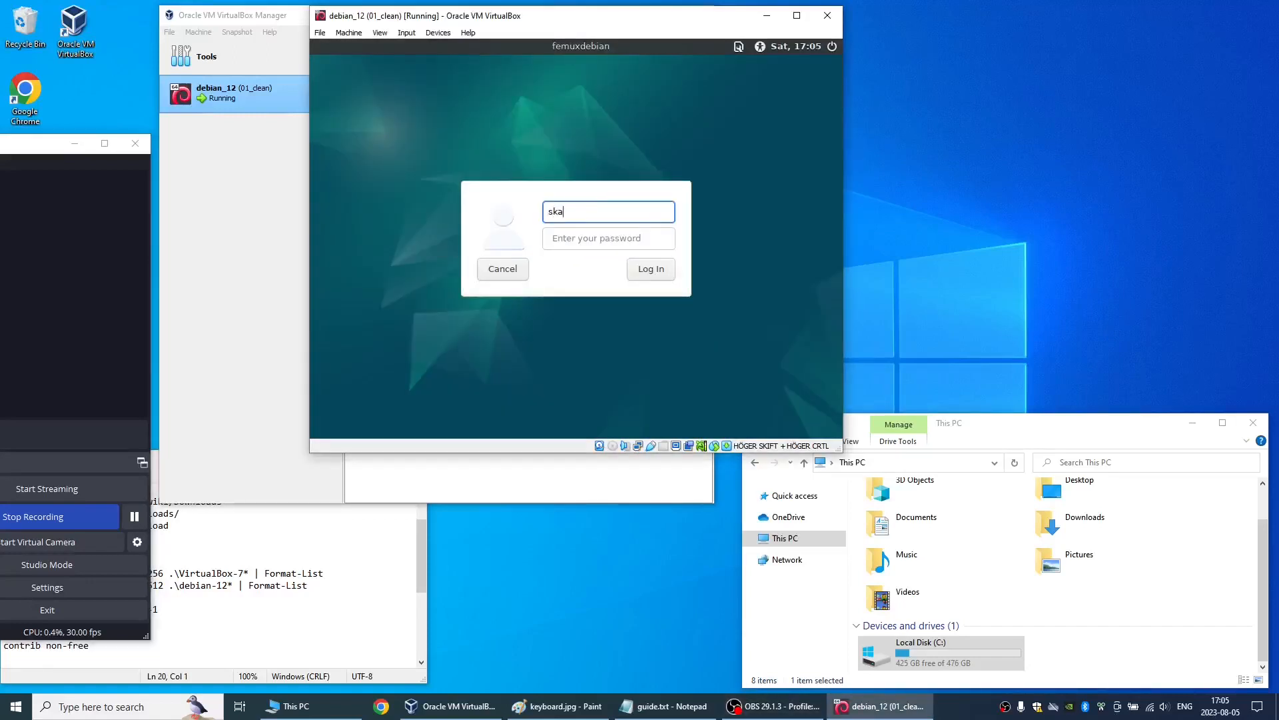
pyautogui.press('Tab')
pyautogui.write('********')
pyautogui.press('Return')
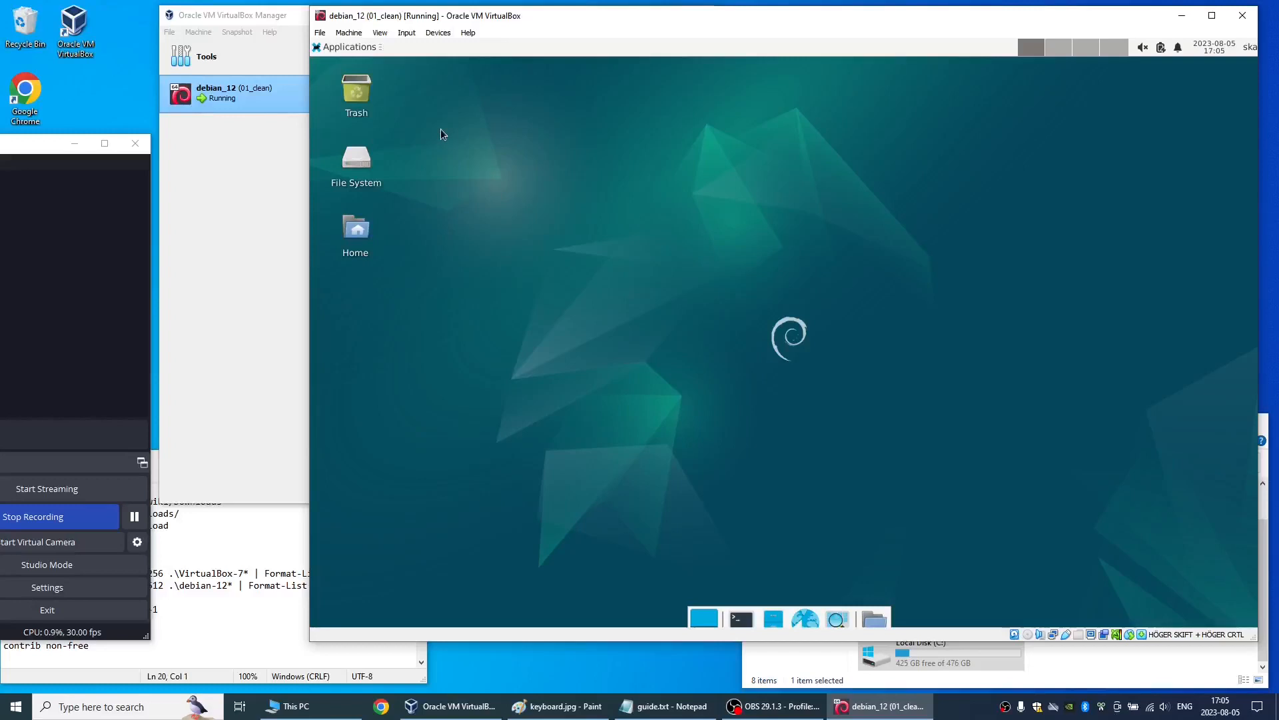
# - Check the guest's Multimedia applications for VLC media player in the restored clean state
pyautogui.click(332, 46)
pyautogui.moveTo(339, 172)
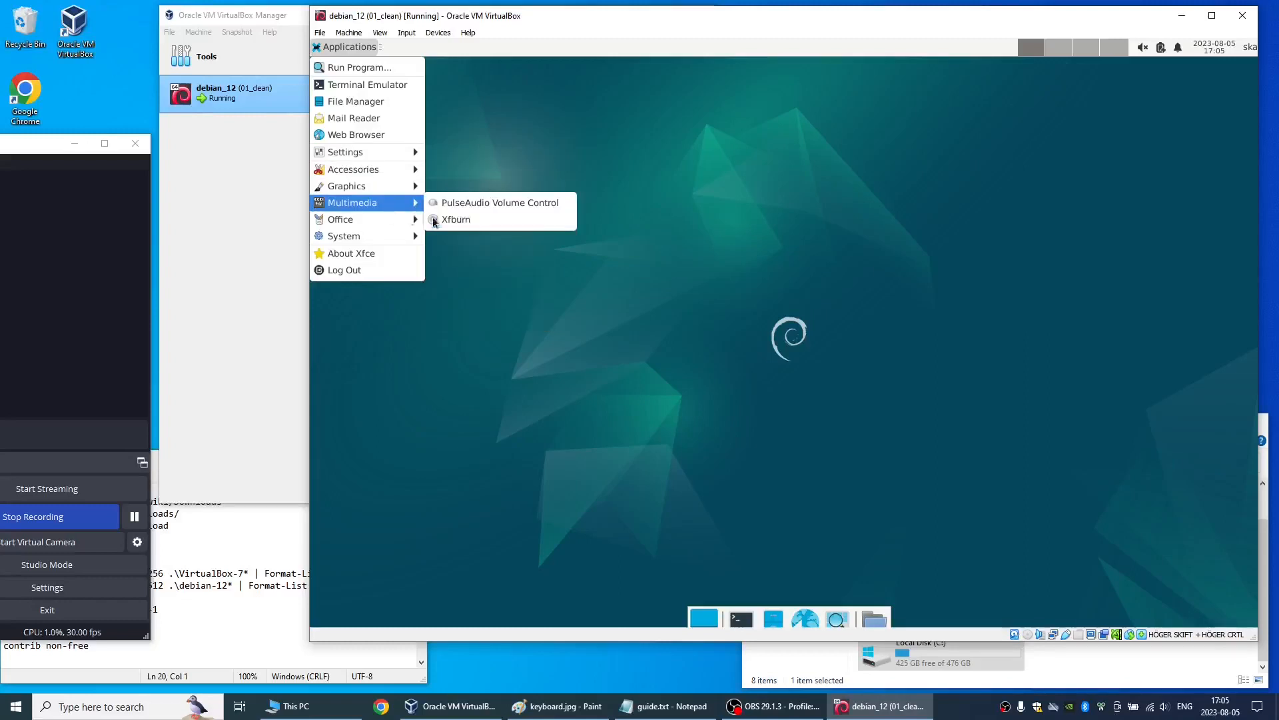
pyautogui.click(679, 293)
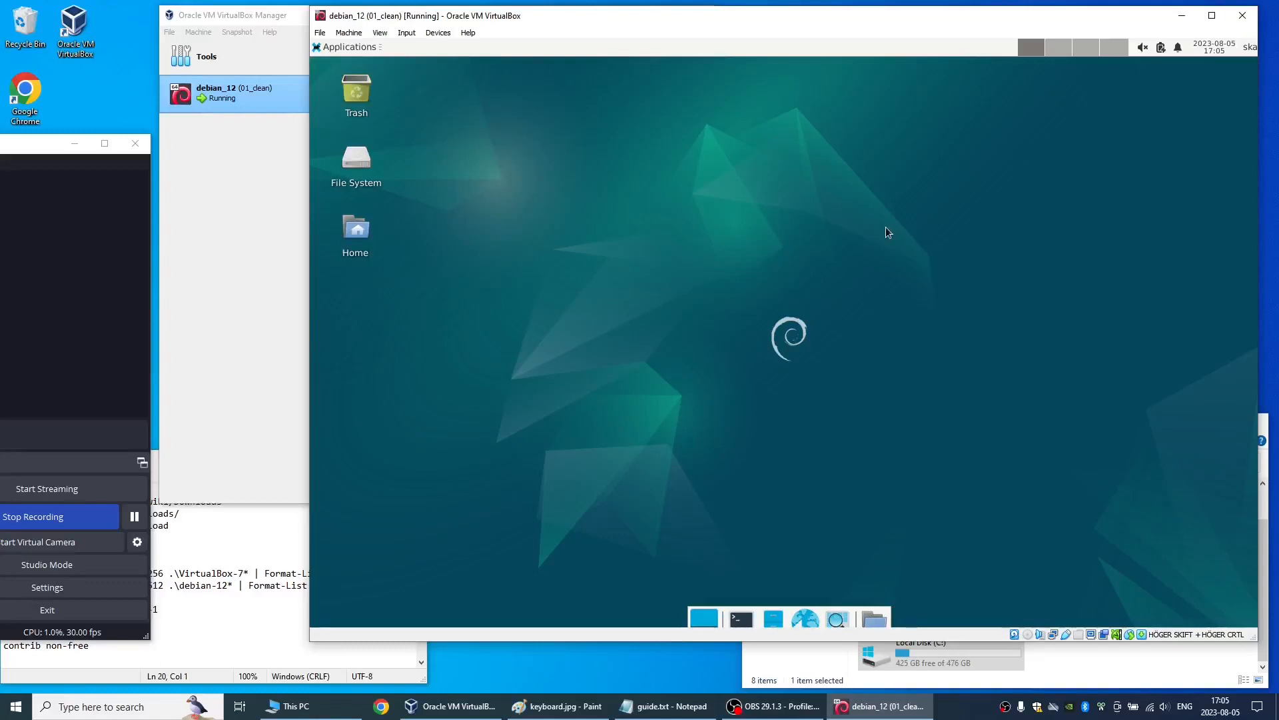
# - Shut down the guest and restore the 02_filezilla_vlc snapshot without creating a snapshot of the current machine state
pyautogui.hotkey('alt', 'F4')
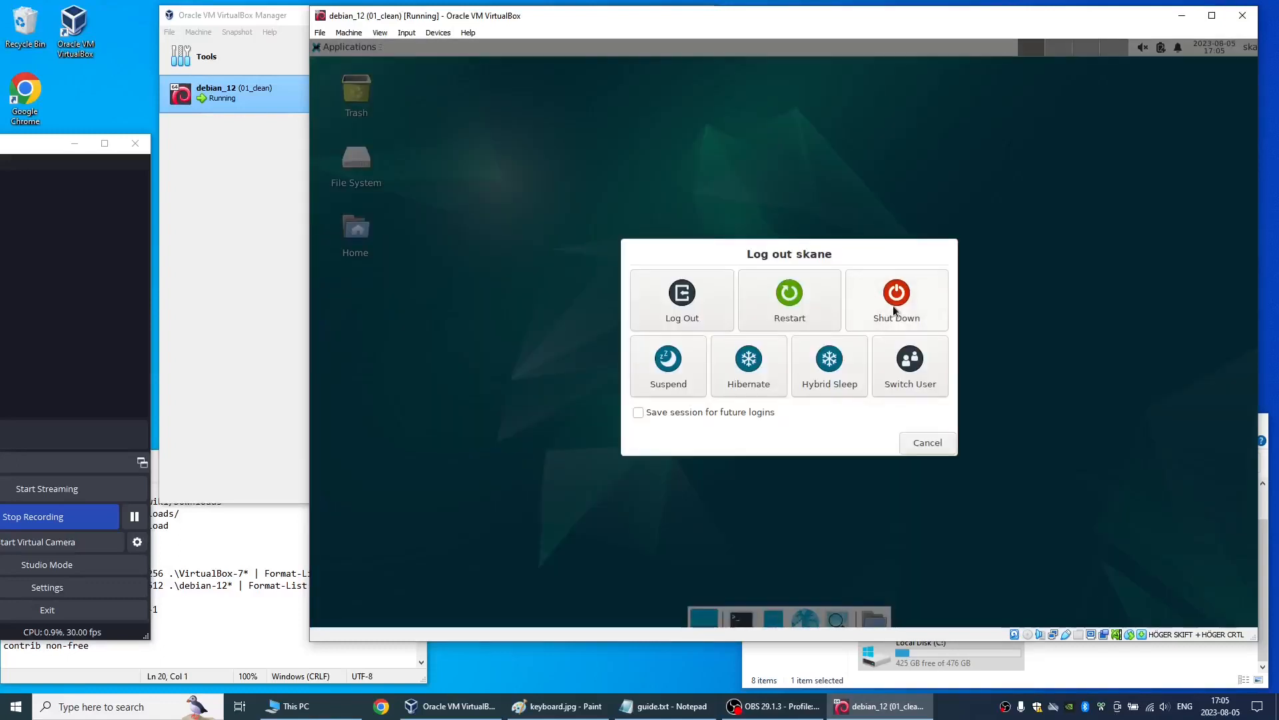
pyautogui.click(893, 307)
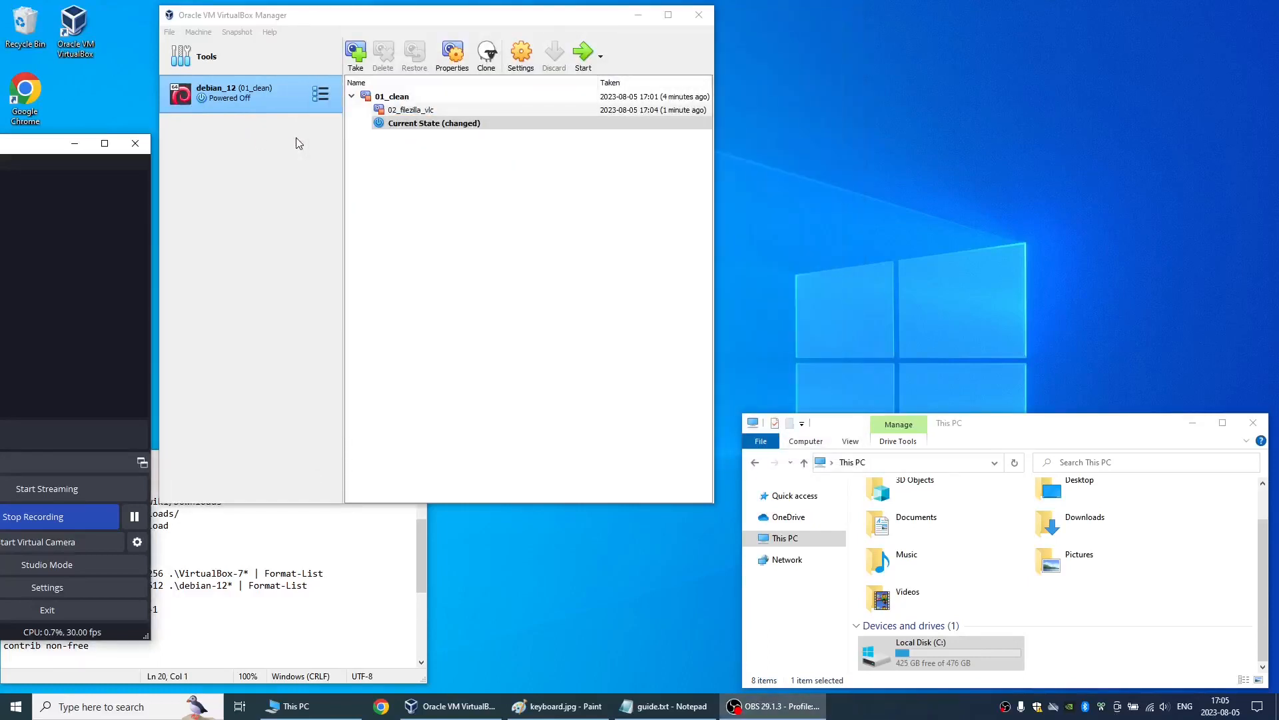
pyautogui.click(421, 111)
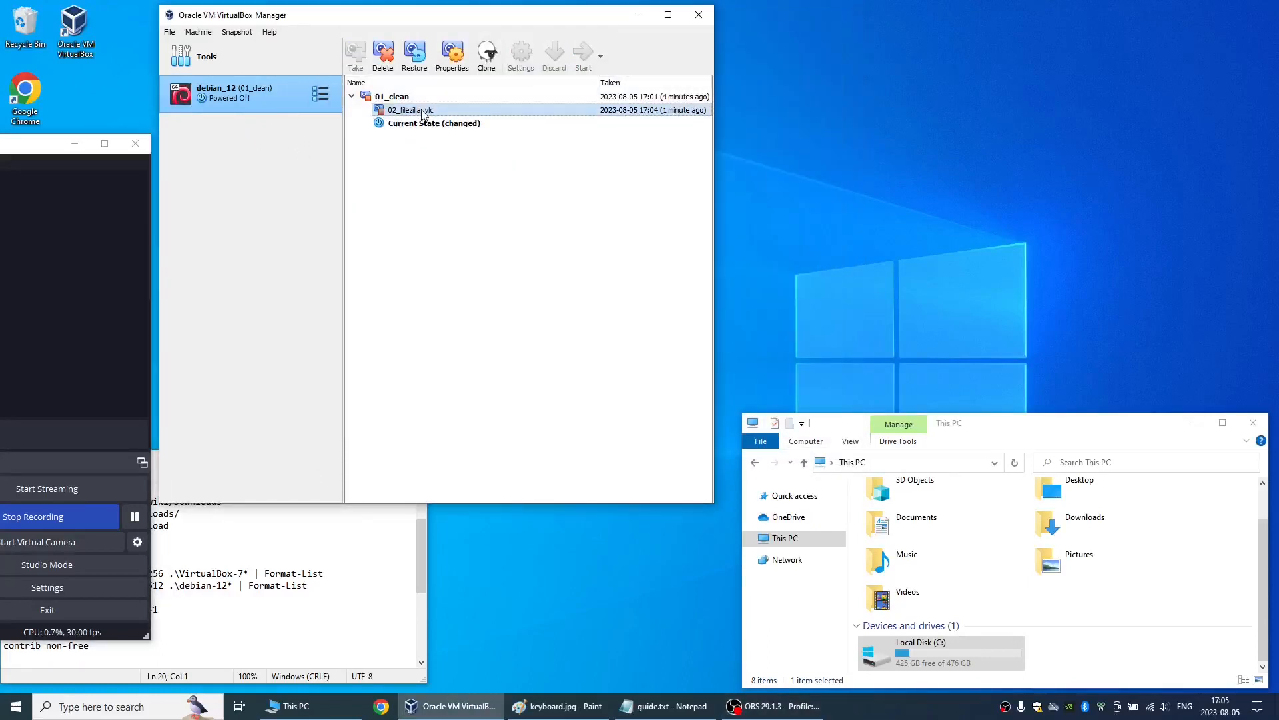
pyautogui.click(416, 56)
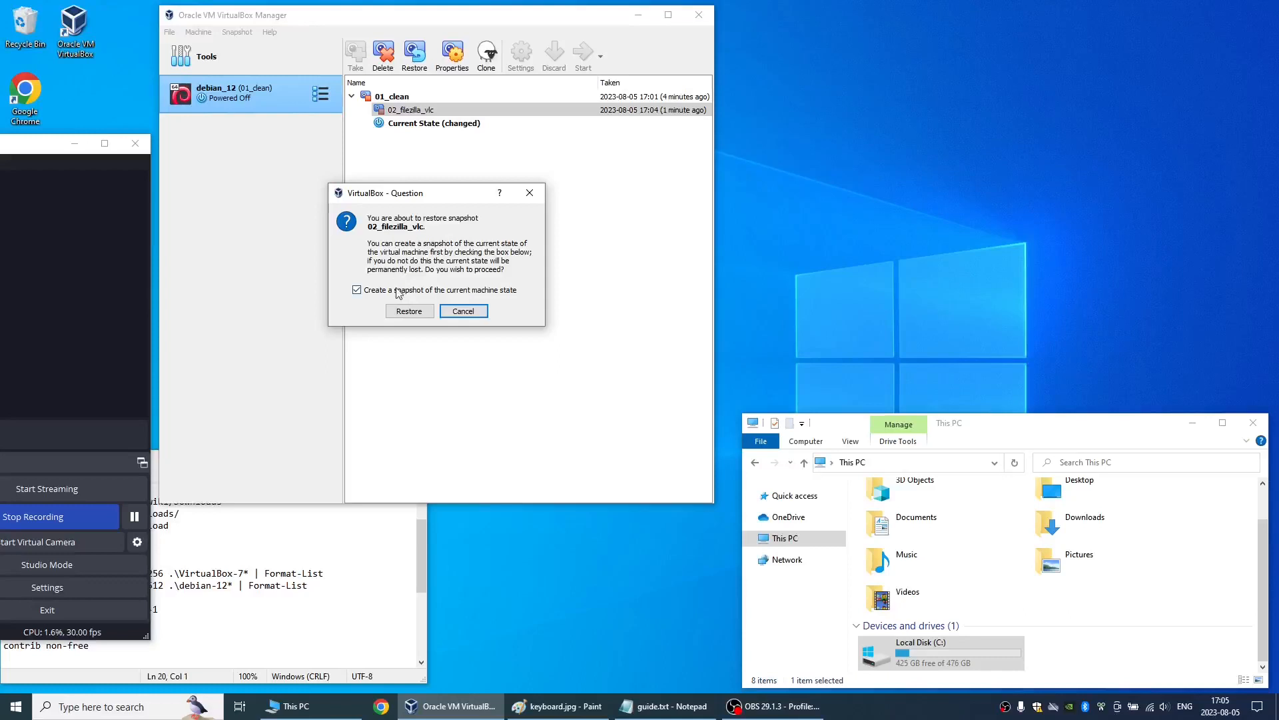
pyautogui.click(426, 312)
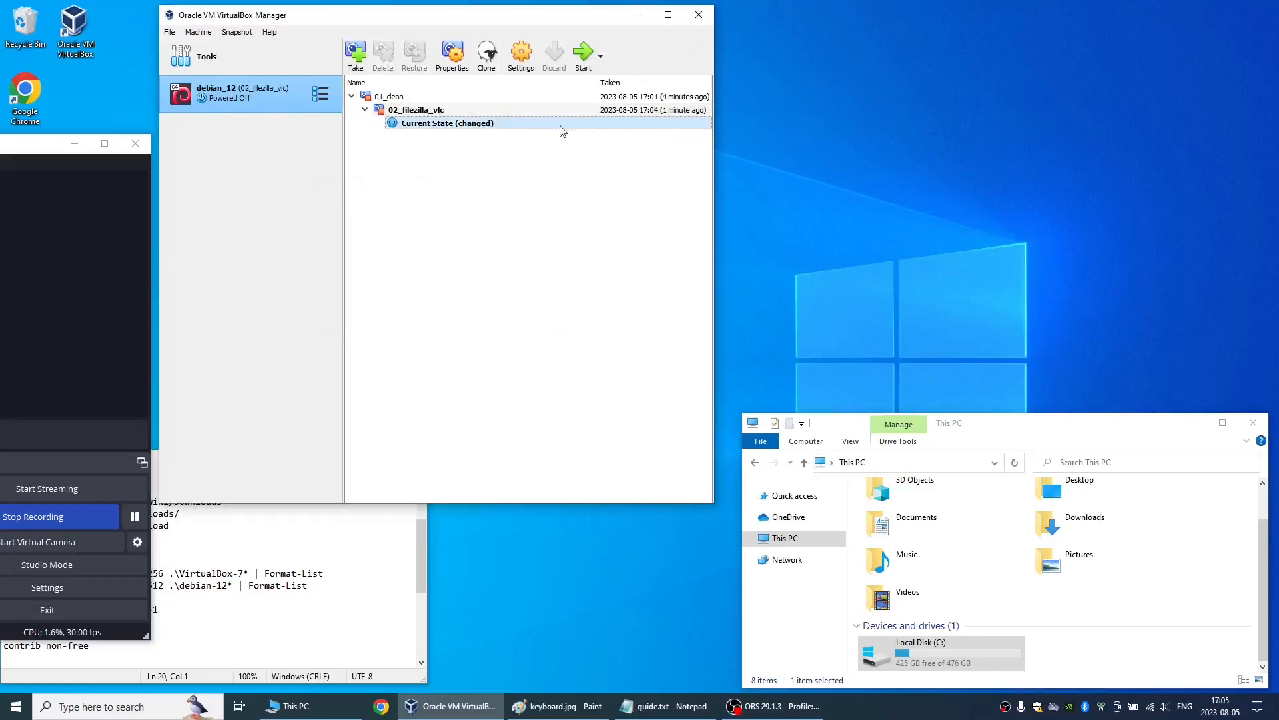
# - Start the machine from the restored 02_filezilla_vlc state and log in with the username and account password
pyautogui.click(584, 54)
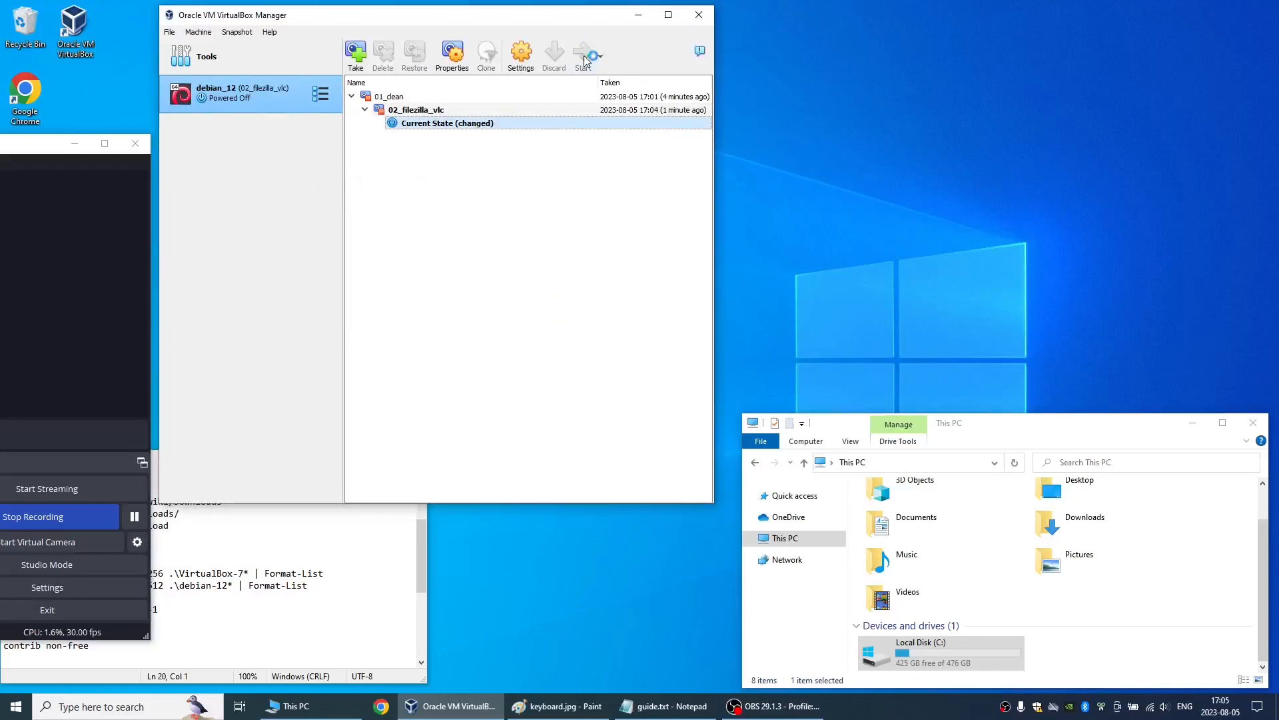
pyautogui.click(135, 518)
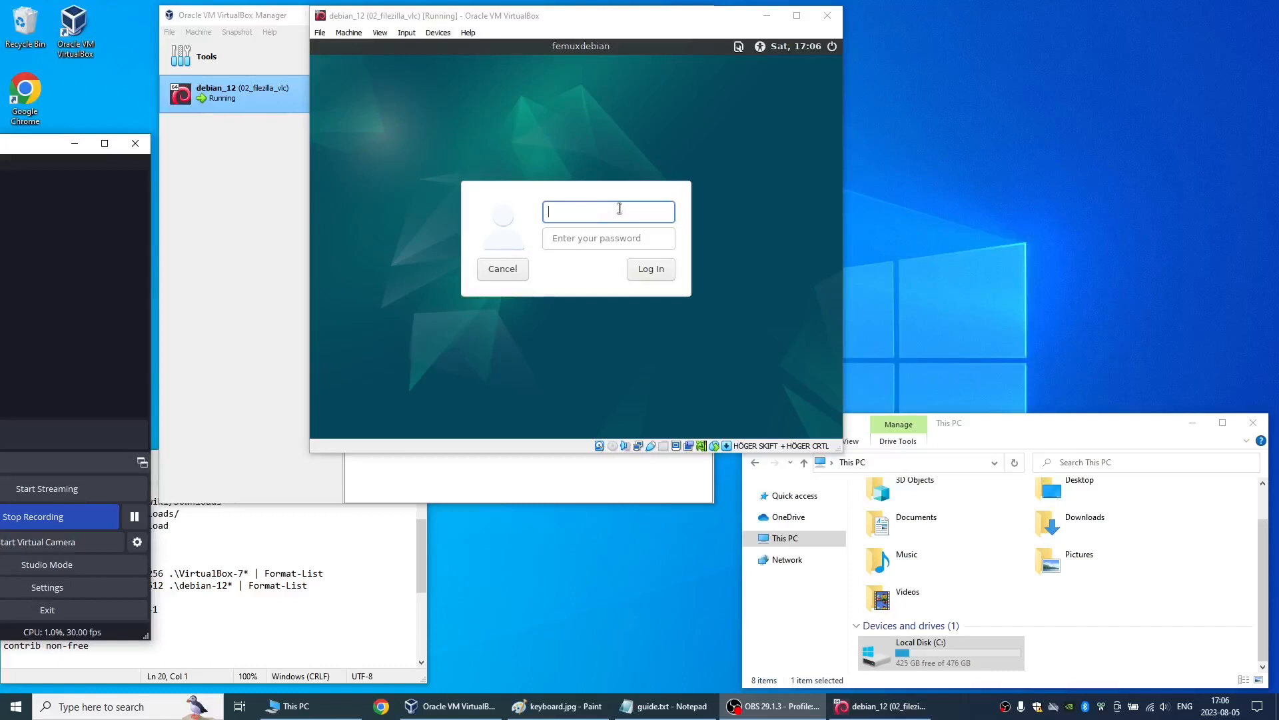
pyautogui.click(620, 208)
pyautogui.press('Return')
pyautogui.write('••')
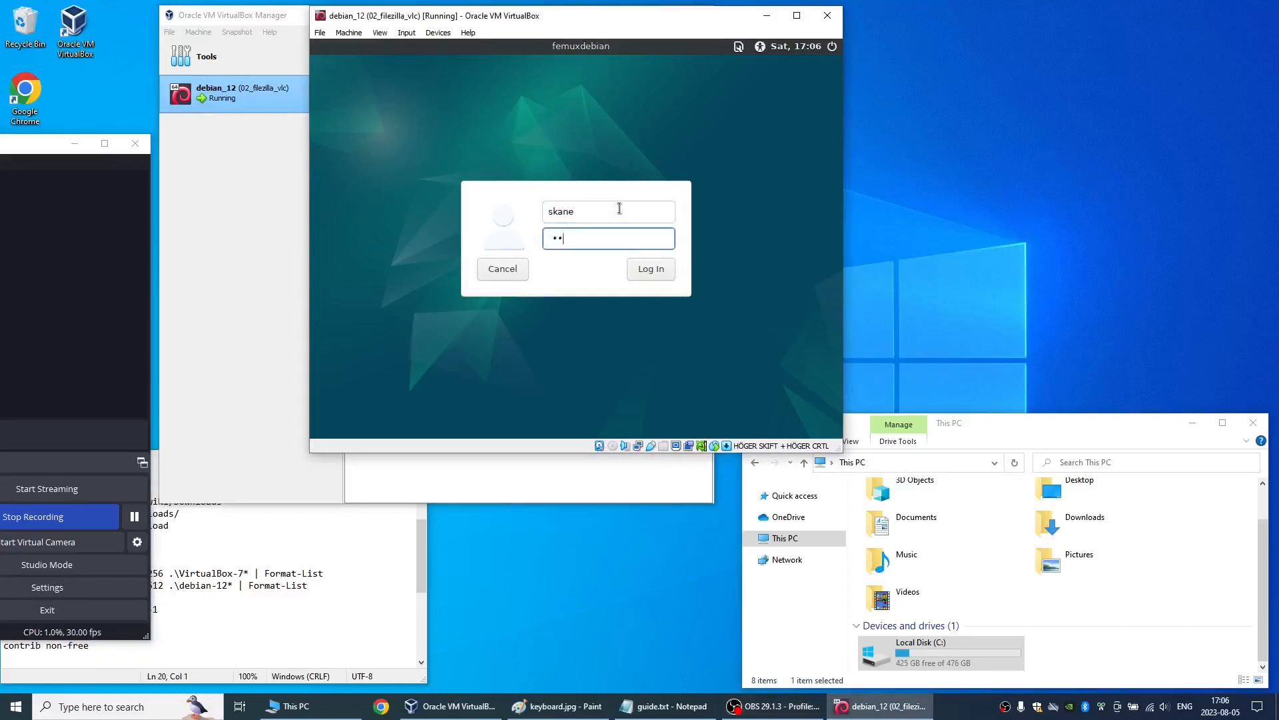
pyautogui.press('Return')
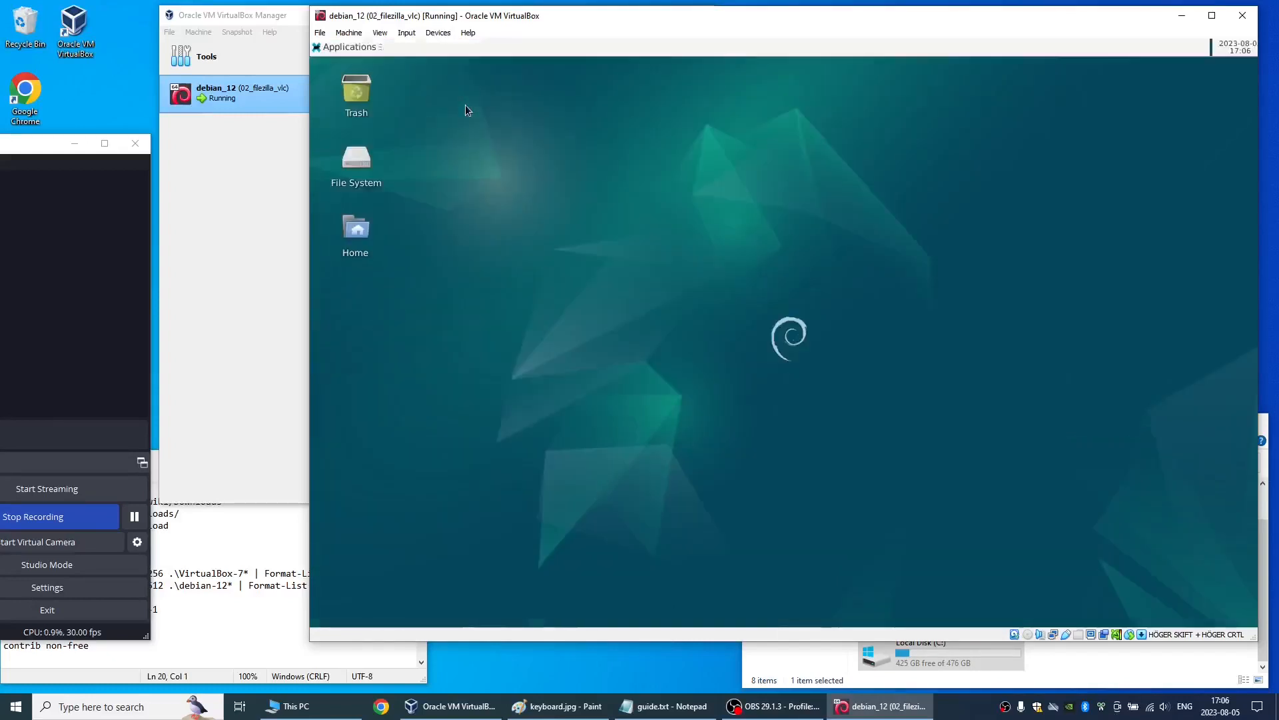
# - Check the guest's Internet and Multimedia applications for FileZilla and VLC after restoring 02_filezilla_vlc
pyautogui.click(349, 48)
pyautogui.moveTo(348, 204)
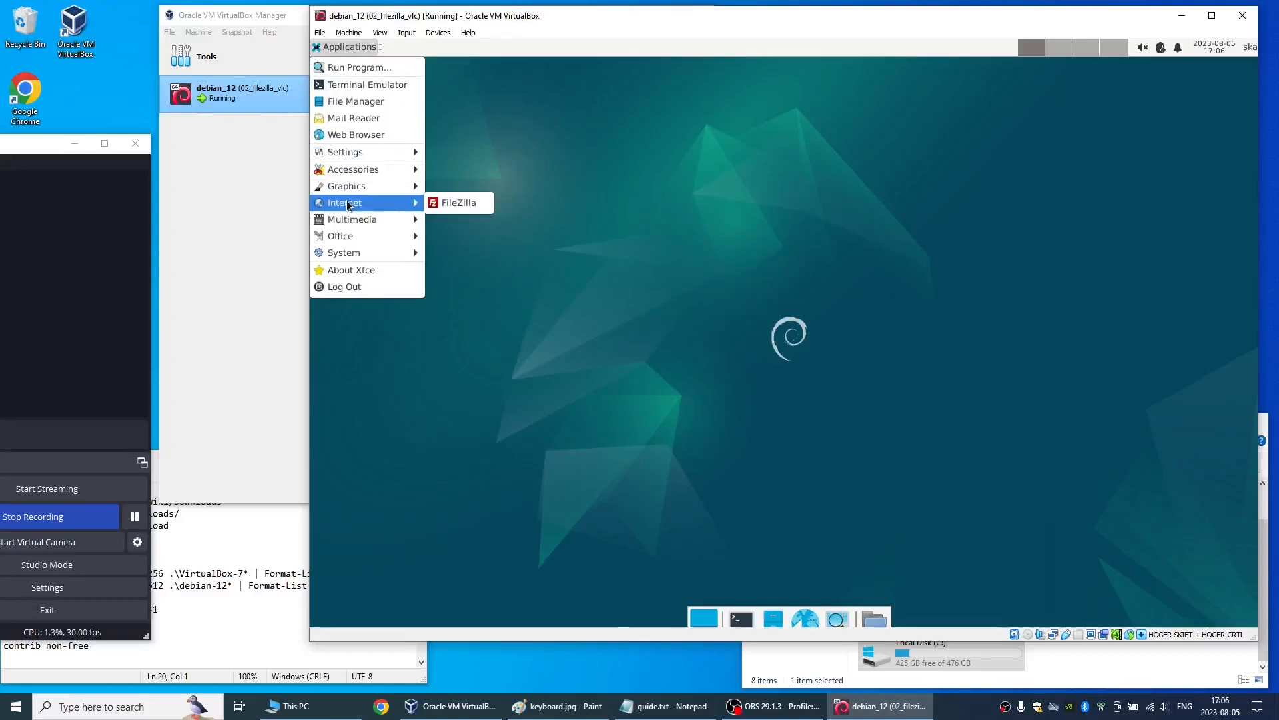
pyautogui.moveTo(372, 222)
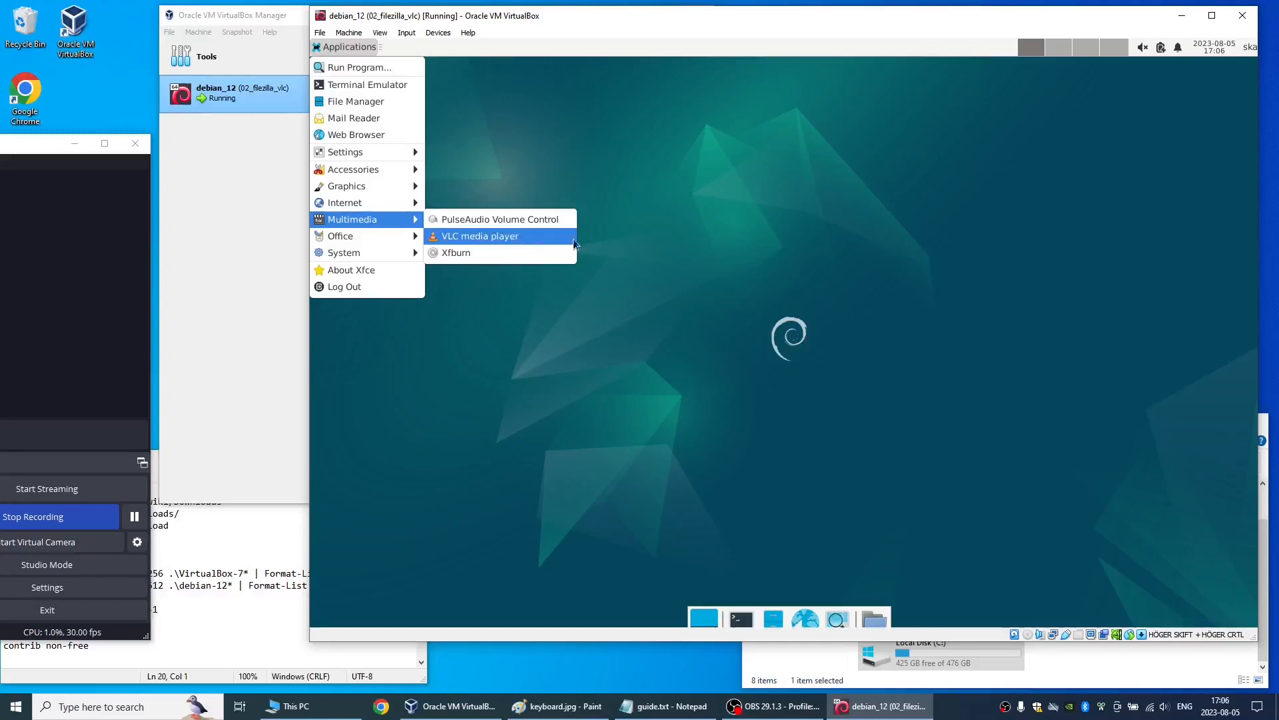
pyautogui.click(617, 259)
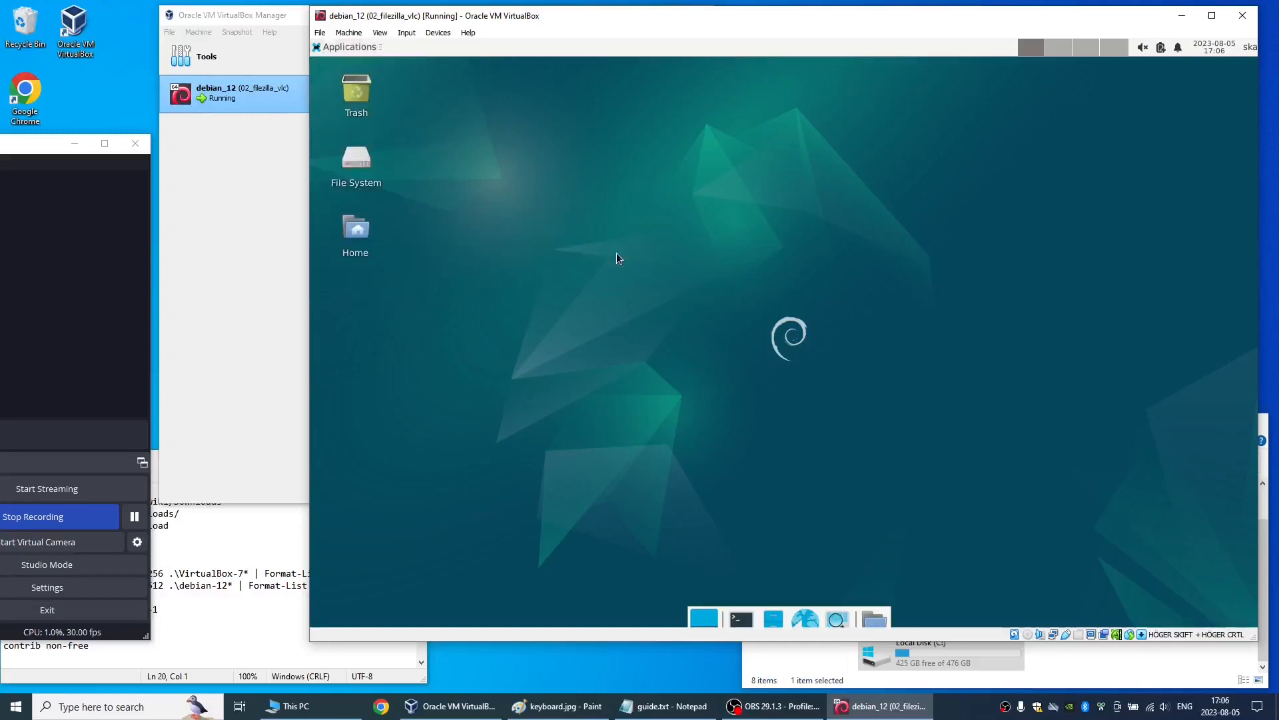
# - Shut down the guest running from the 02_filezilla_vlc state
pyautogui.click(341, 48)
pyautogui.click(355, 288)
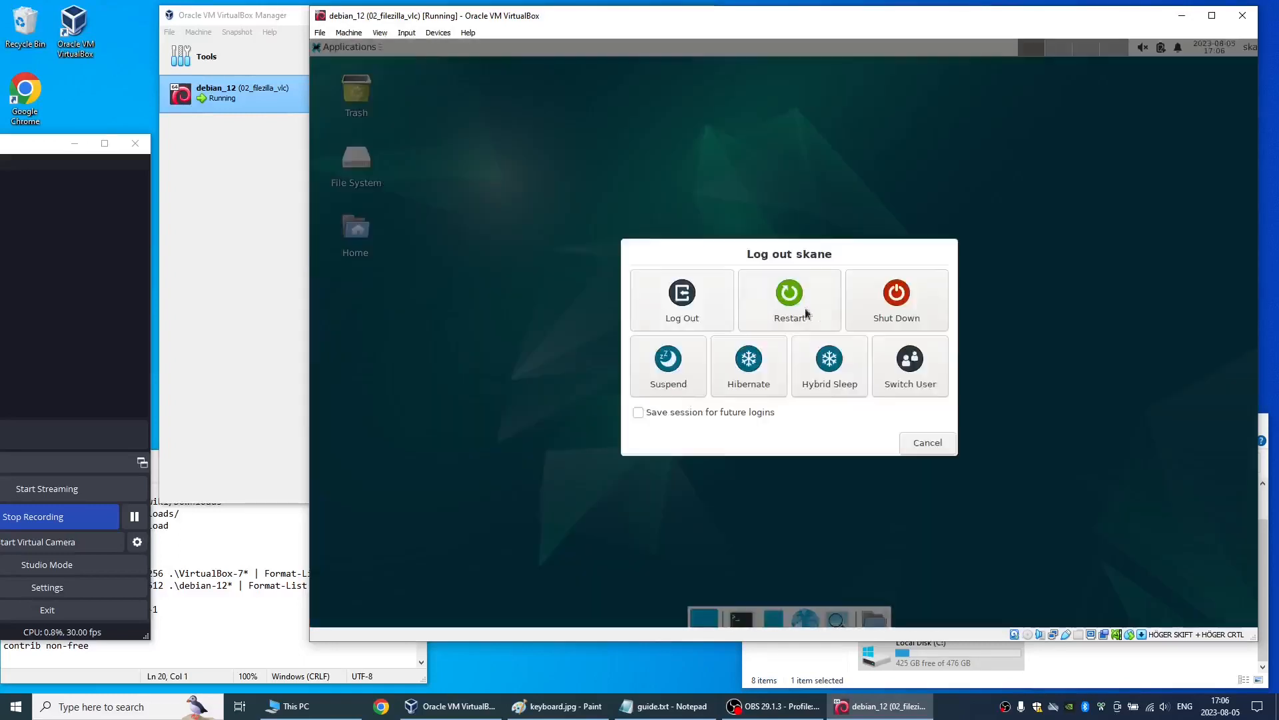
pyautogui.click(878, 312)
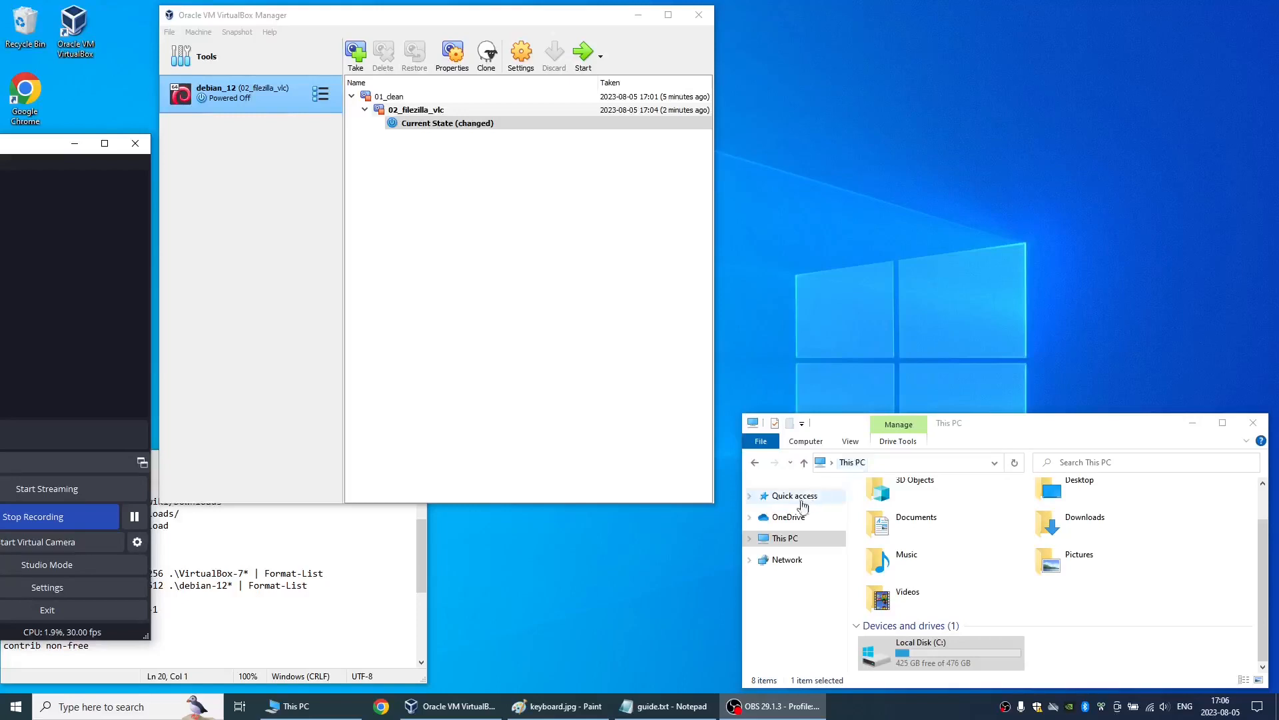
# - Check the host's Documents folder for the exported appliance and look at the free space on Local Disk (C:)
pyautogui.doubleClick(924, 510)
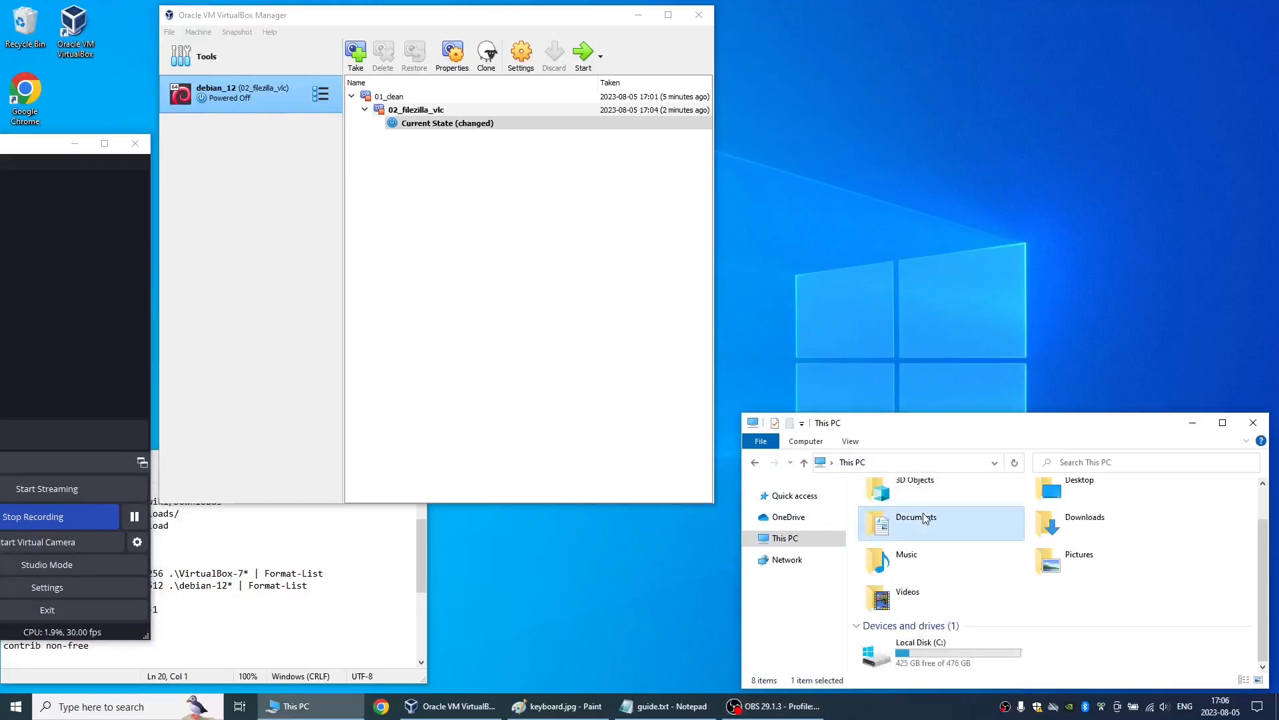
pyautogui.hotkey('alt', 'Left')
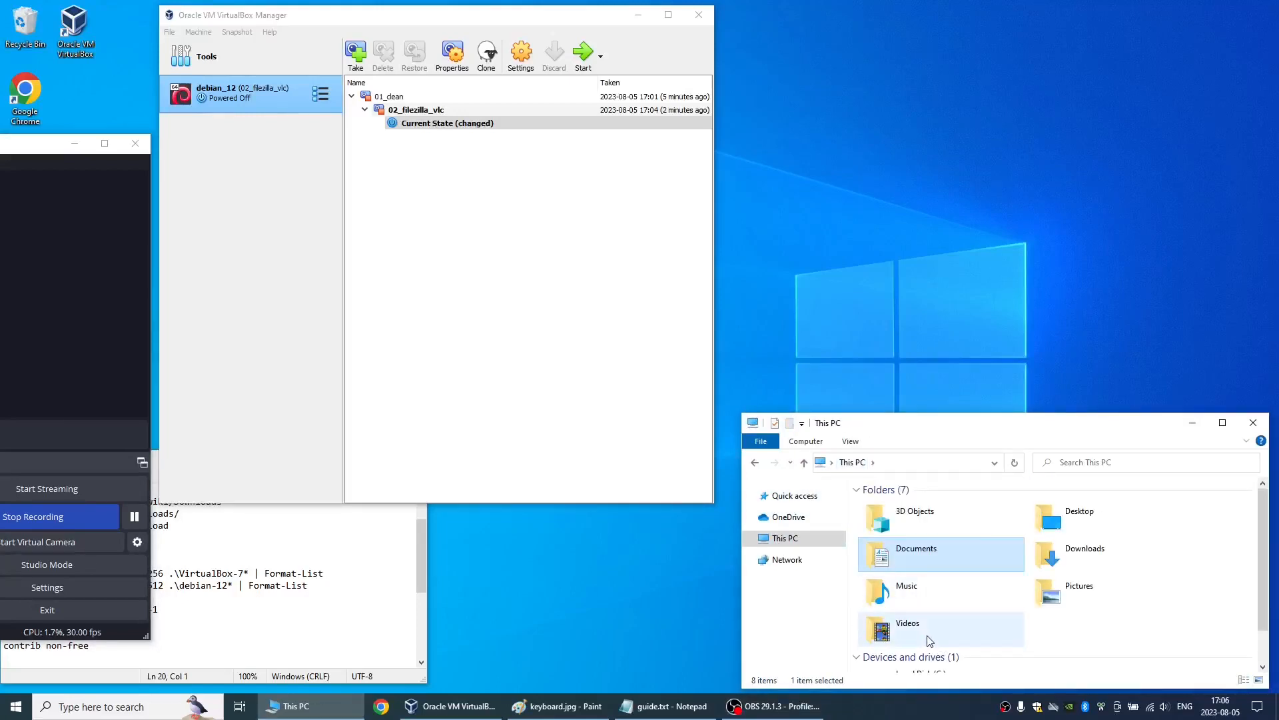
pyautogui.scroll(-1, 933, 643)
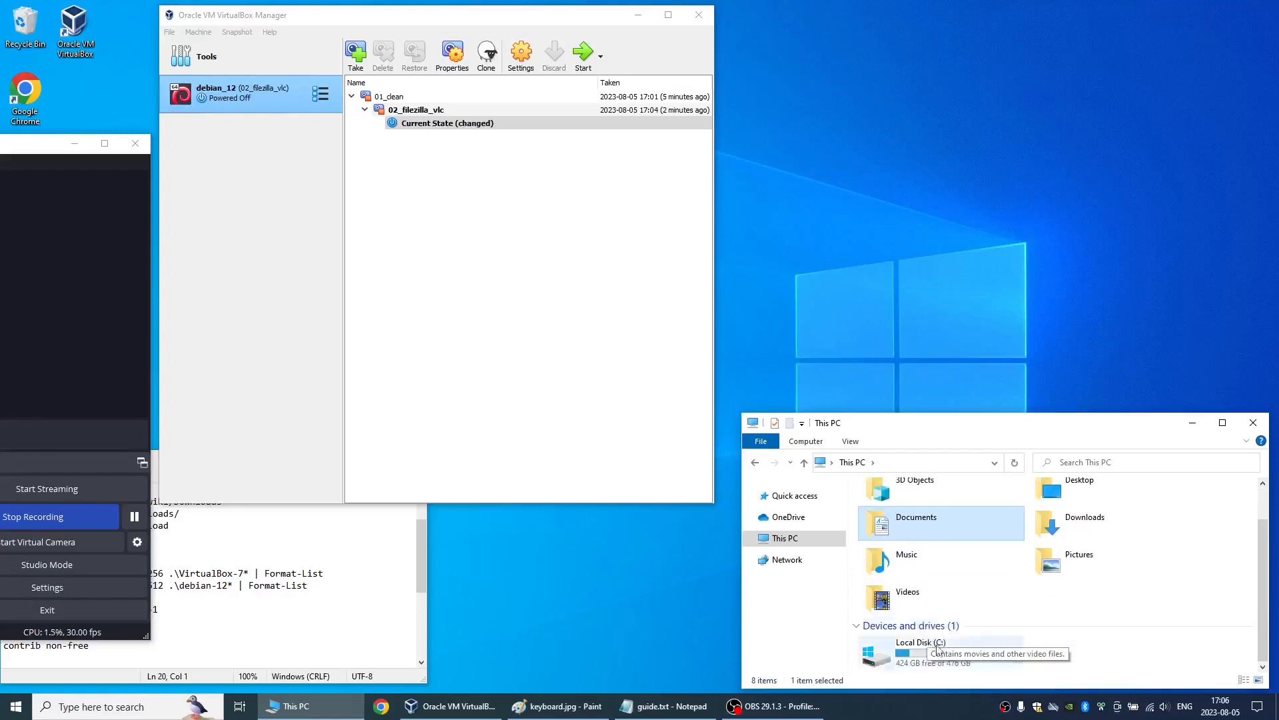
pyautogui.click(961, 669)
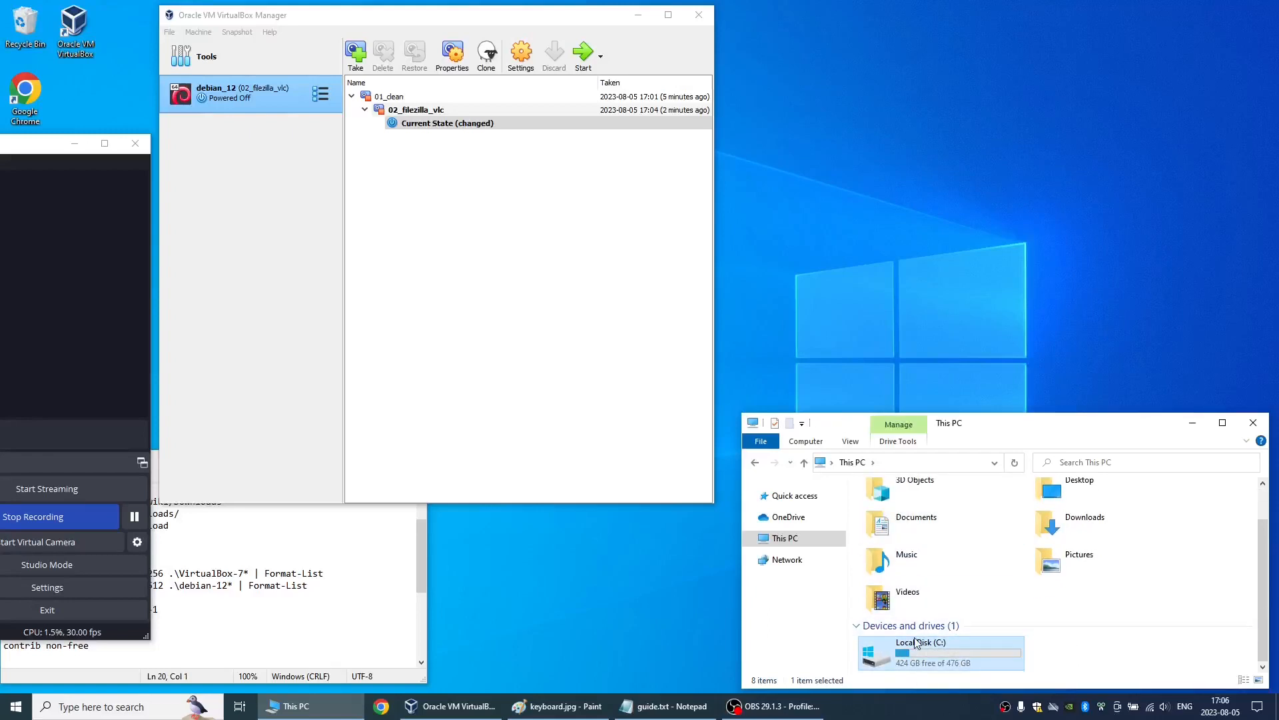
# - Remove the debian_12 virtual machine and delete all of its files
pyautogui.rightClick(247, 89)
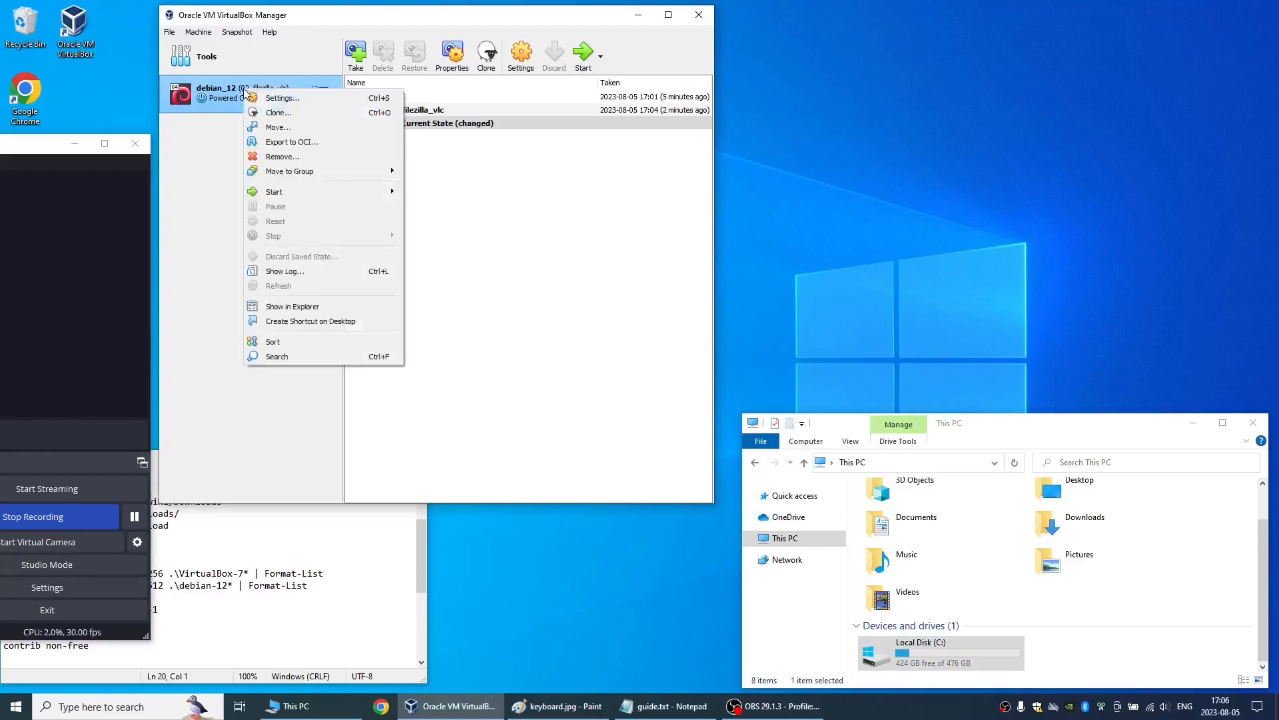
pyautogui.click(275, 159)
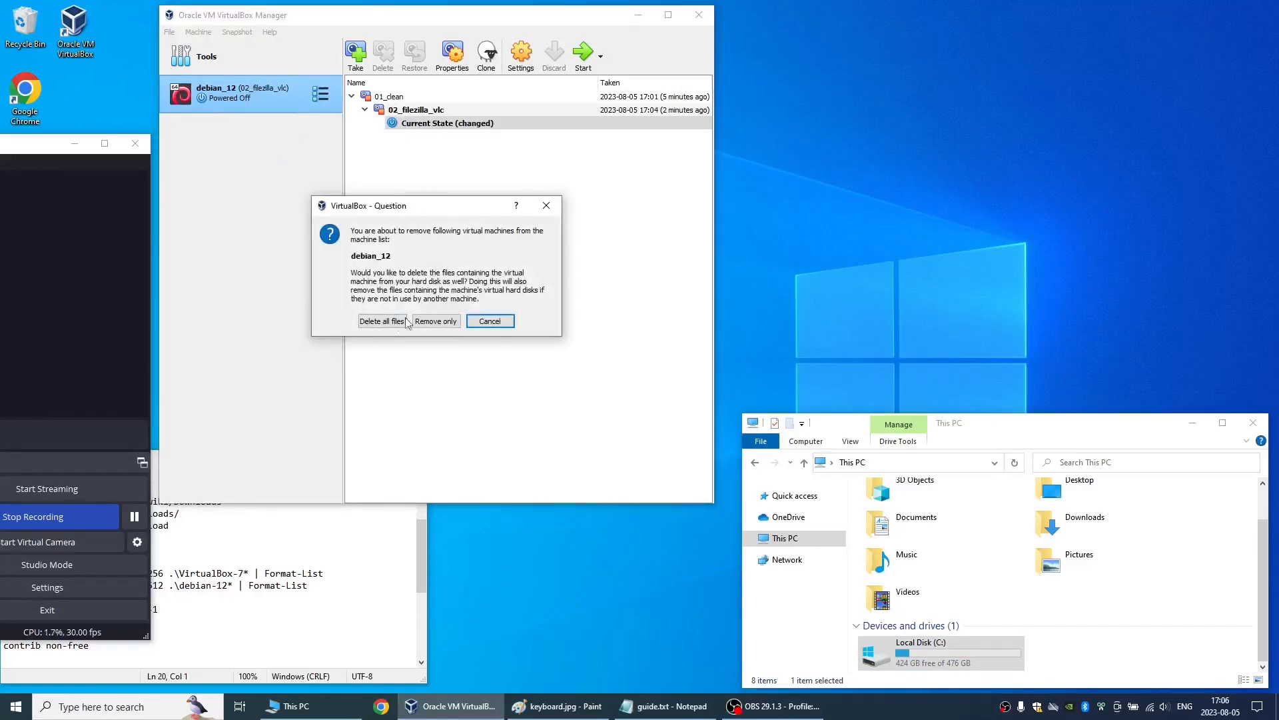
pyautogui.click(385, 327)
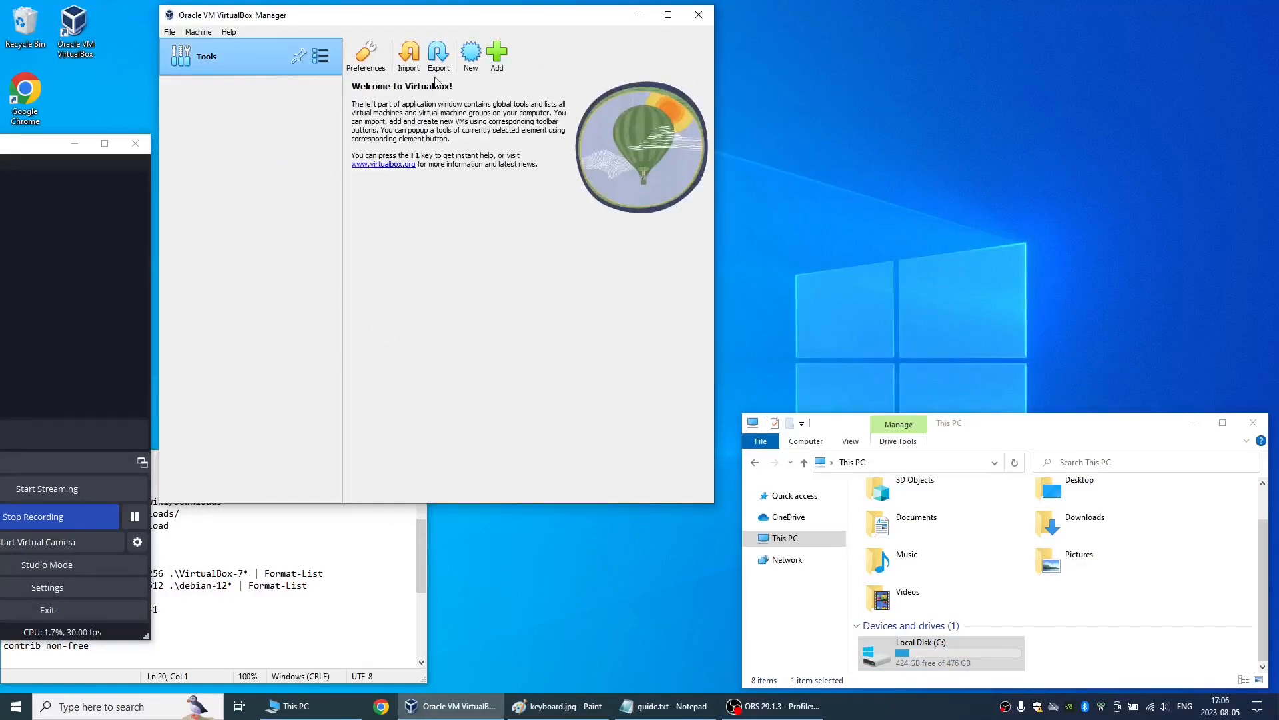
# - Import the 01_debian_12.ova appliance from the Documents folder, keeping the suggested appliance settings
pyautogui.click(410, 56)
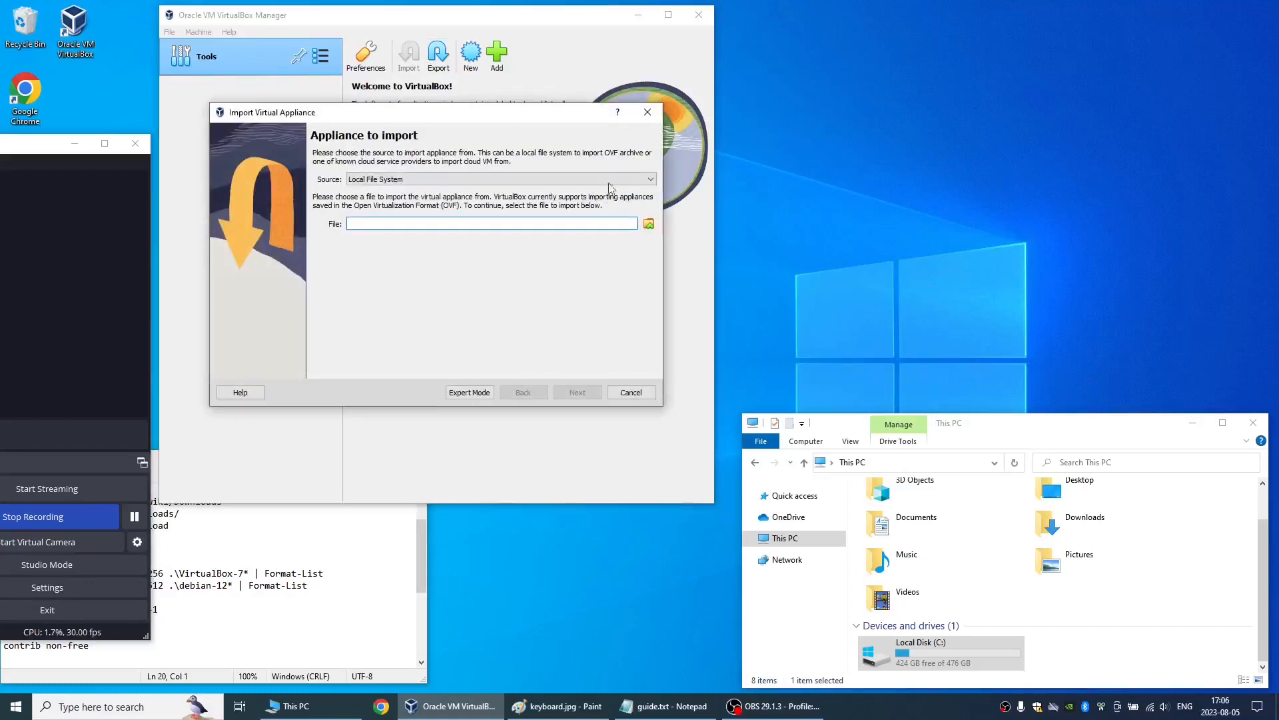
pyautogui.click(649, 223)
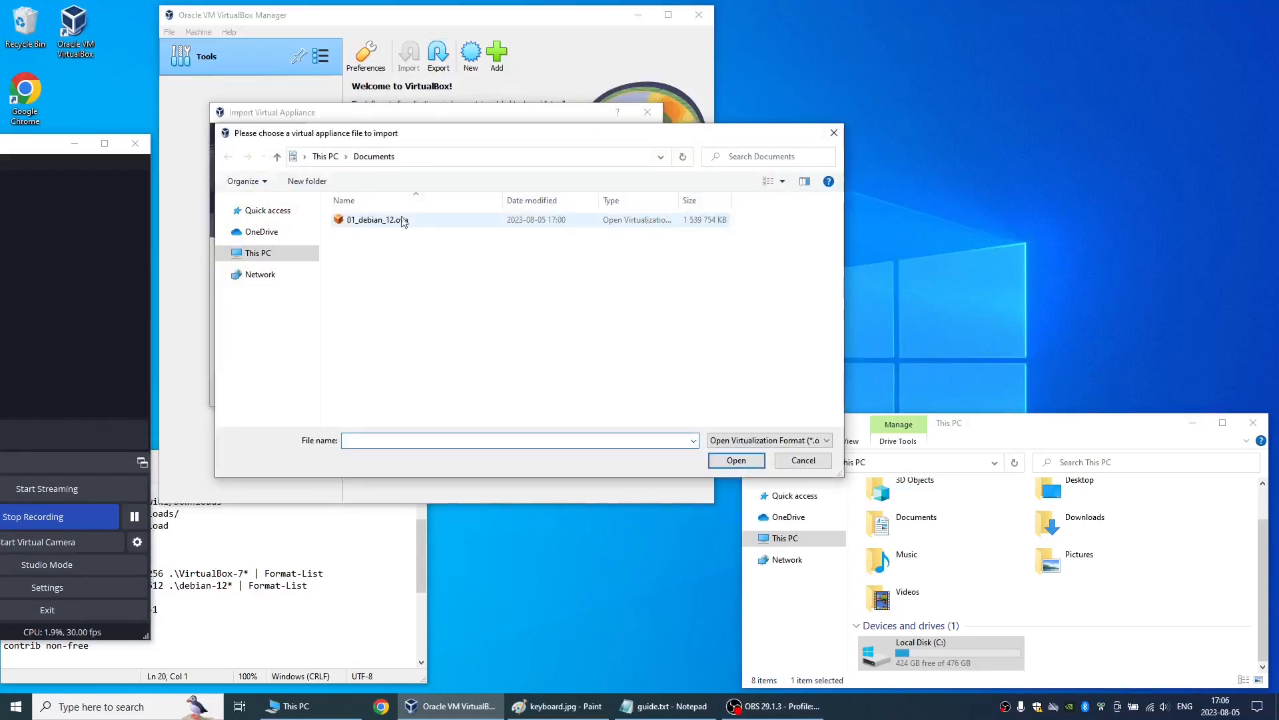
pyautogui.click(374, 156)
pyautogui.doubleClick(373, 221)
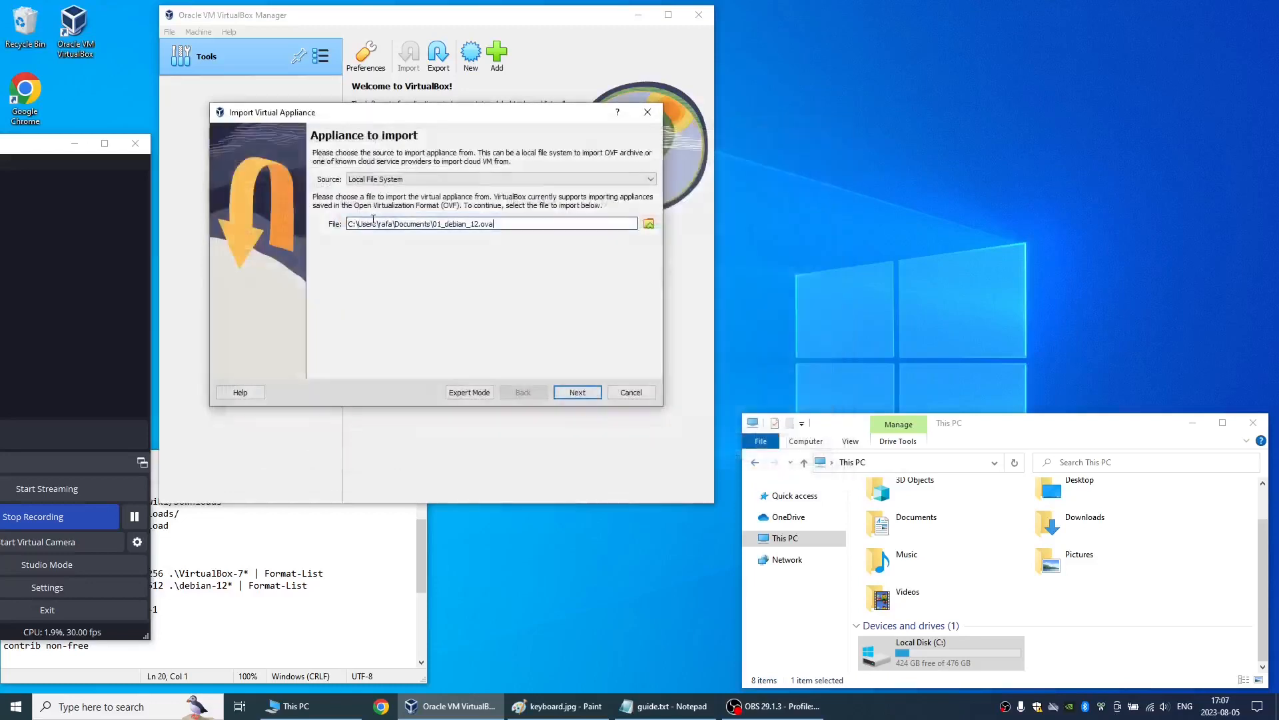
pyautogui.click(577, 392)
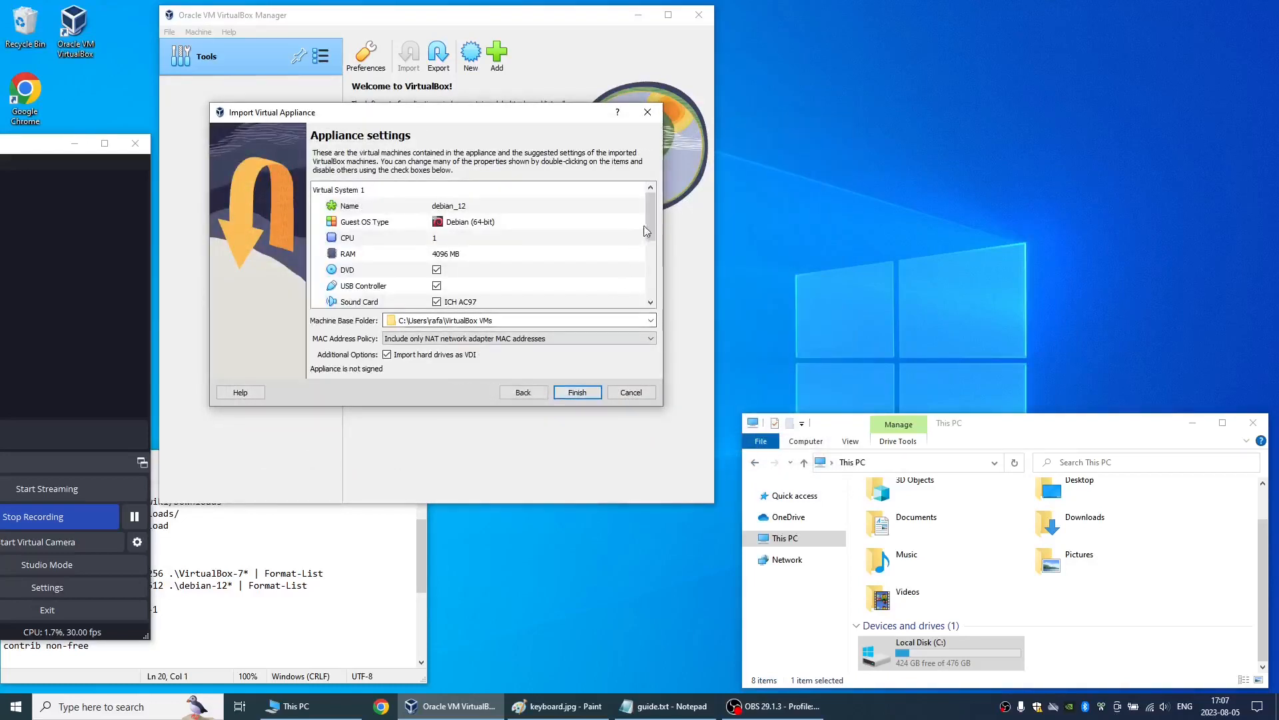
pyautogui.moveTo(648, 226); pyautogui.dragTo(649, 297)
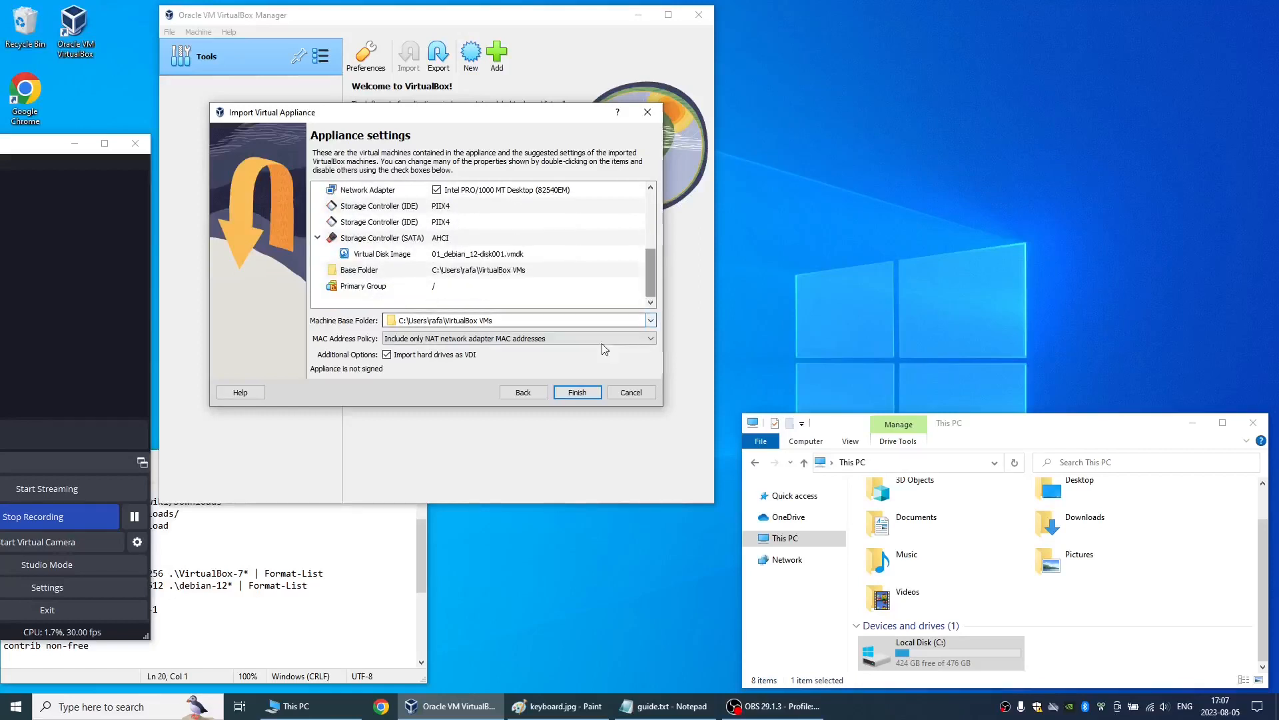
pyautogui.click(579, 394)
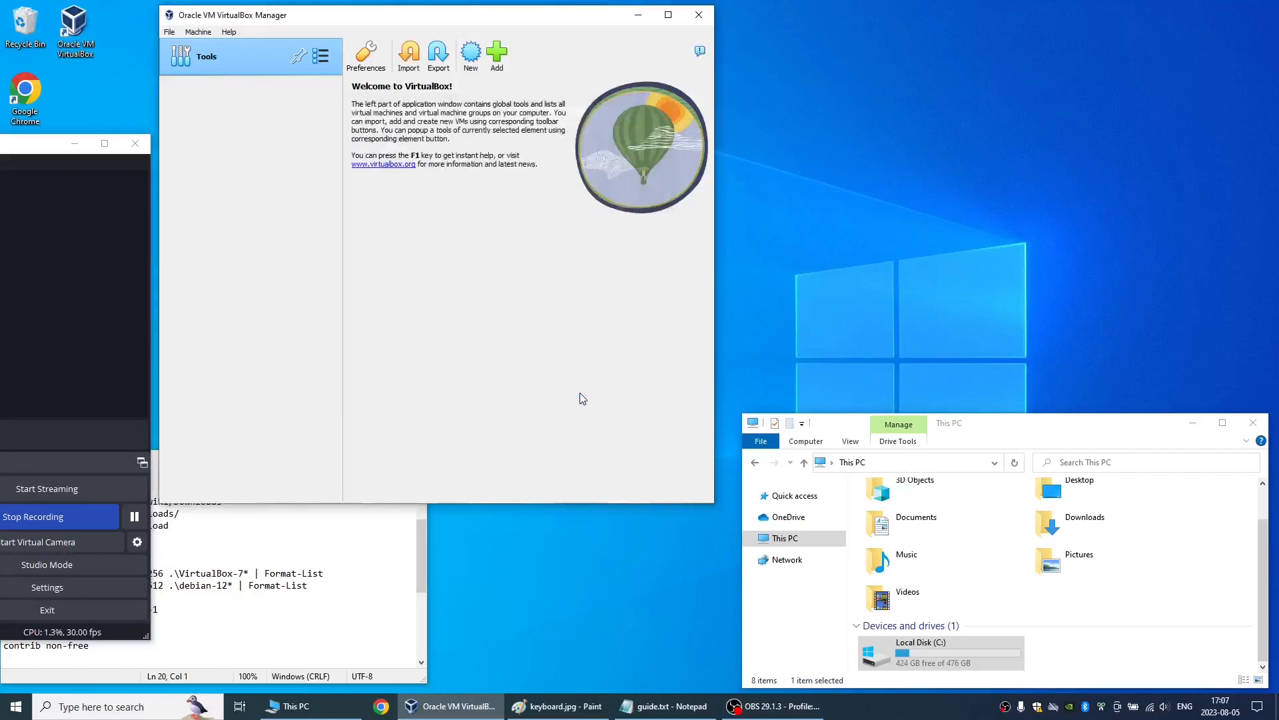
pyautogui.click(134, 518)
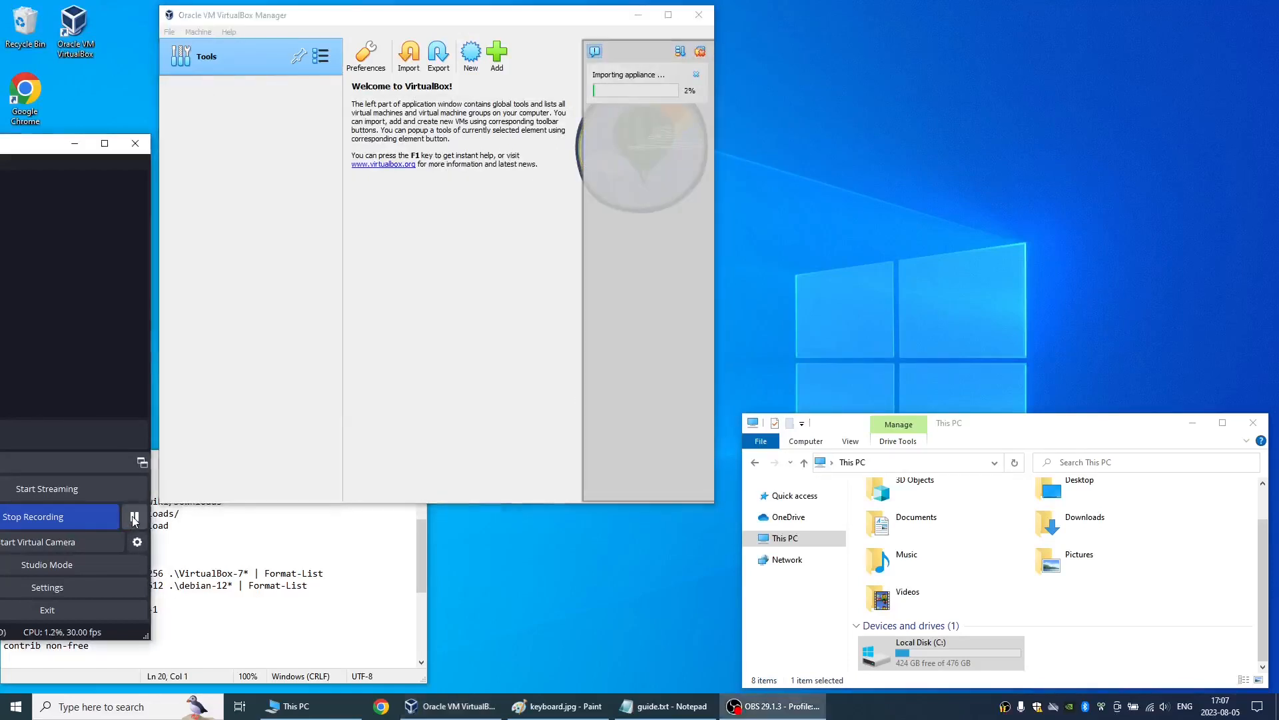
pyautogui.click(134, 518)
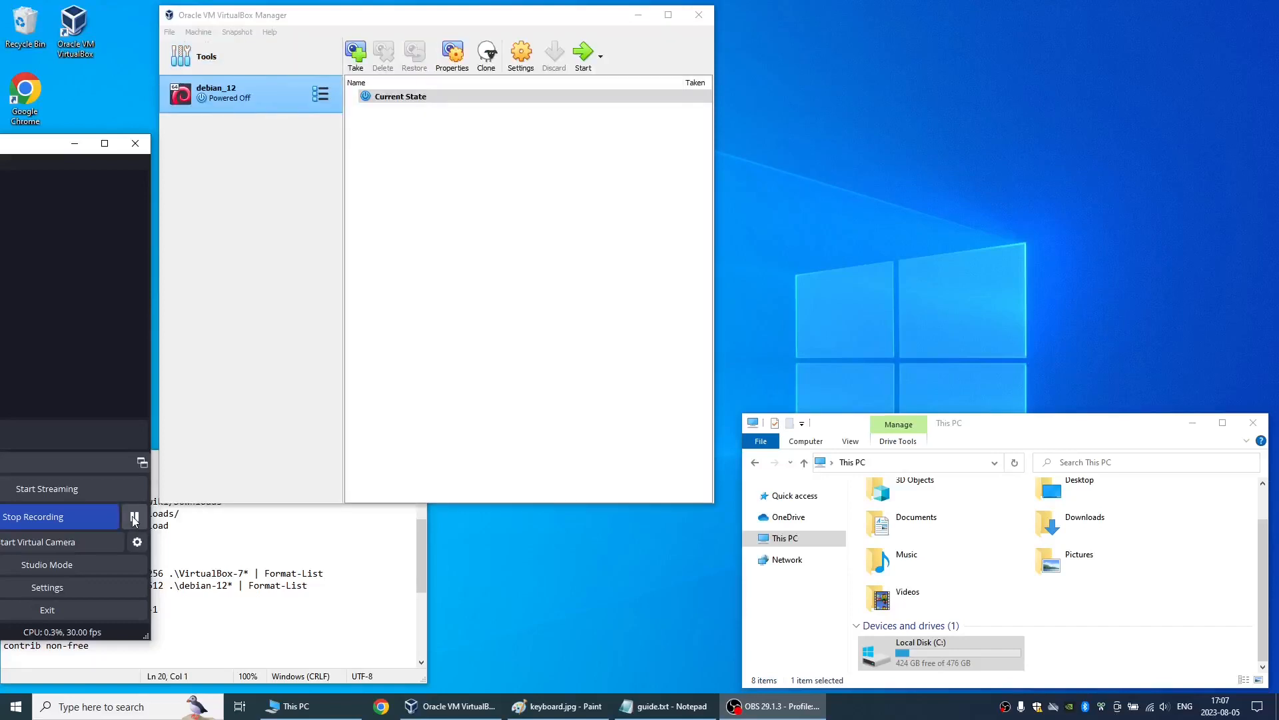
# - Start the imported debian_12 machine and log in with the username and account password
pyautogui.click(592, 59)
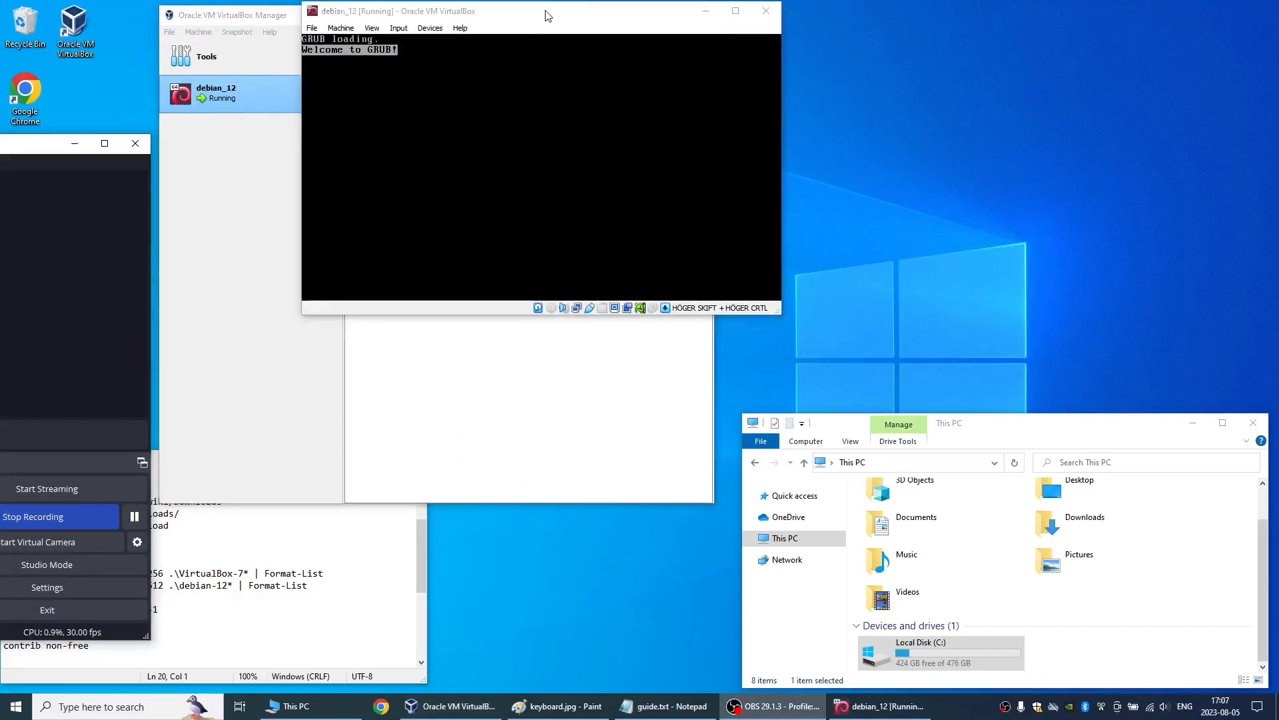
pyautogui.click(549, 16)
pyautogui.press('Return')
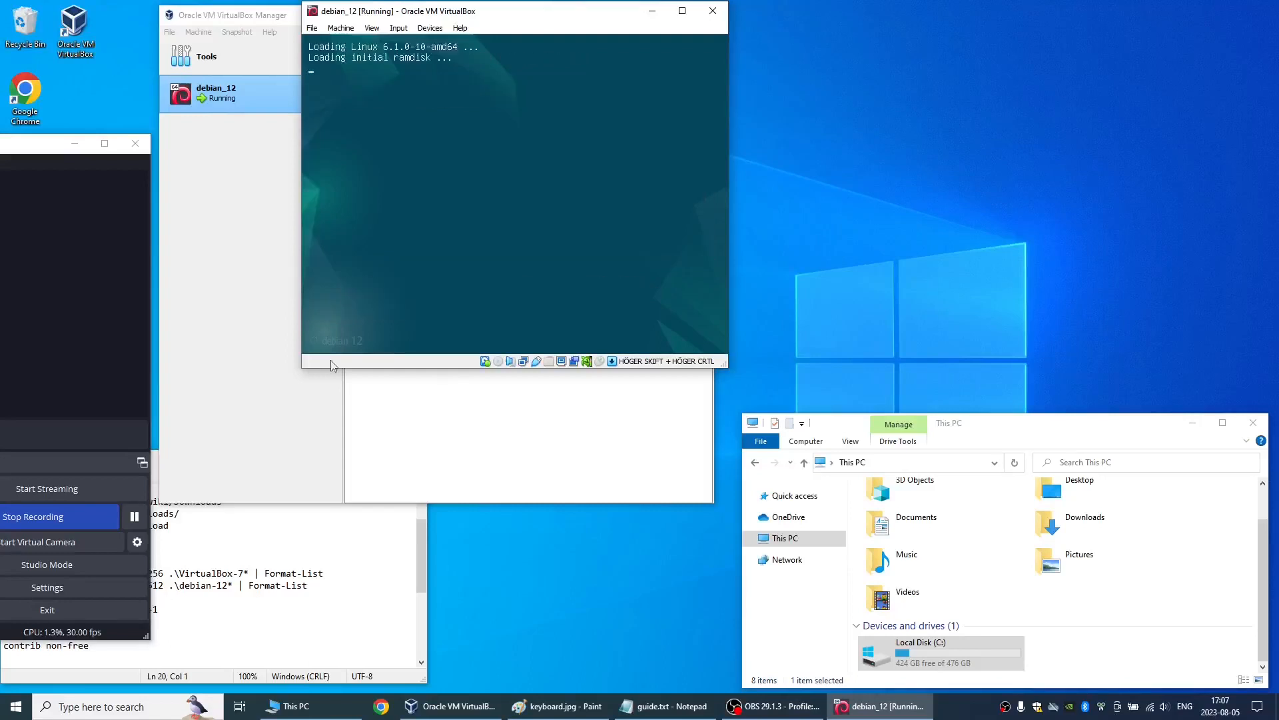
pyautogui.click(134, 517)
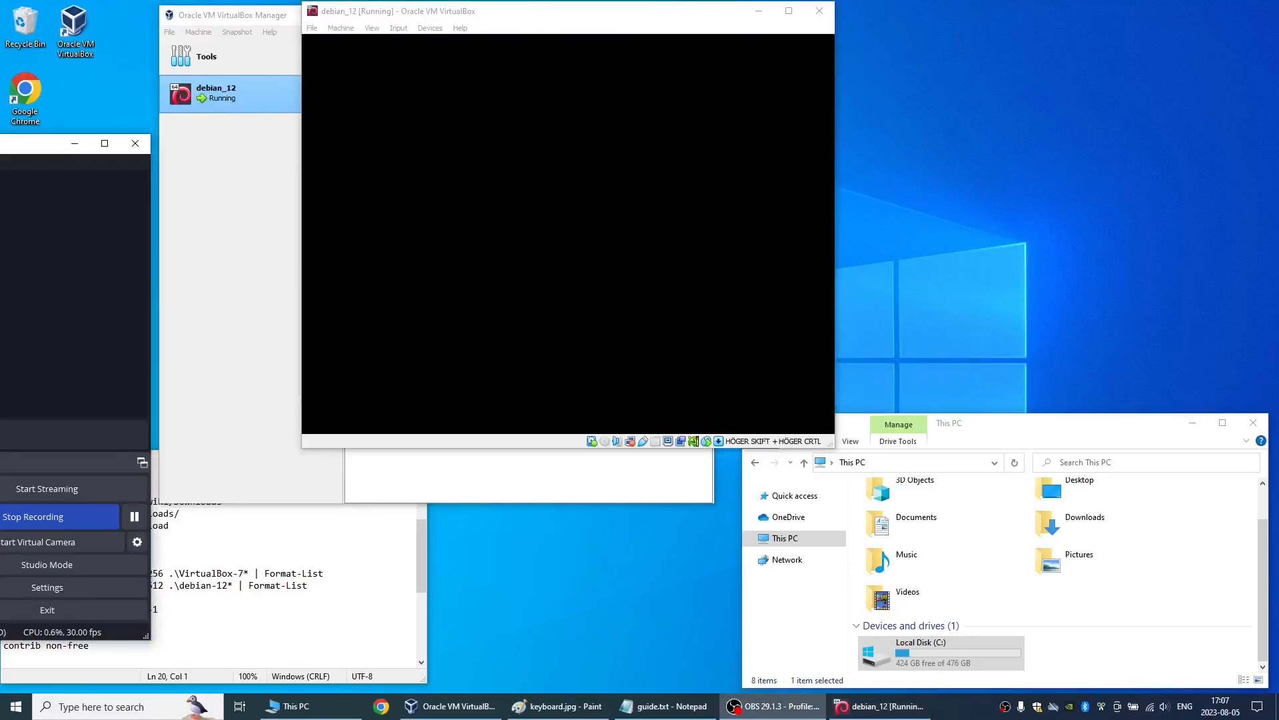
pyautogui.click(632, 205)
pyautogui.write('skane')
pyautogui.press('Tab')
pyautogui.write('••')
pyautogui.press('Return')
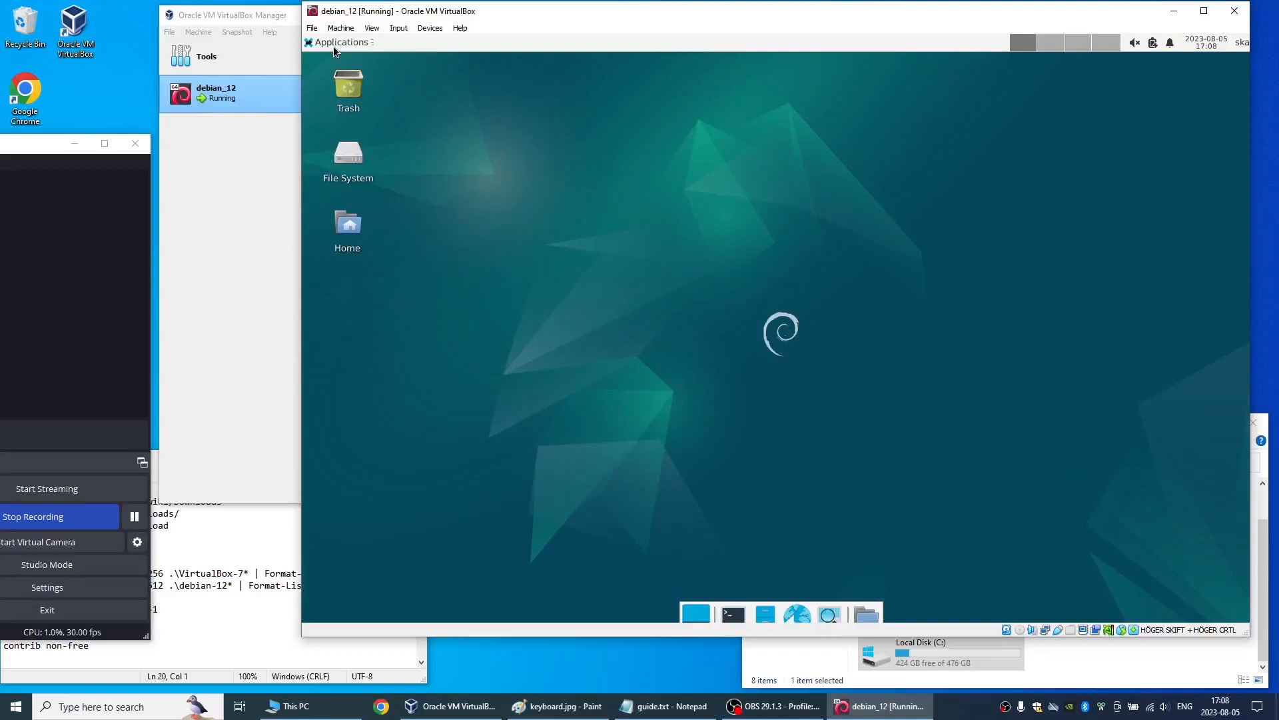
# - Open the guest's Display settings
pyautogui.click(334, 46)
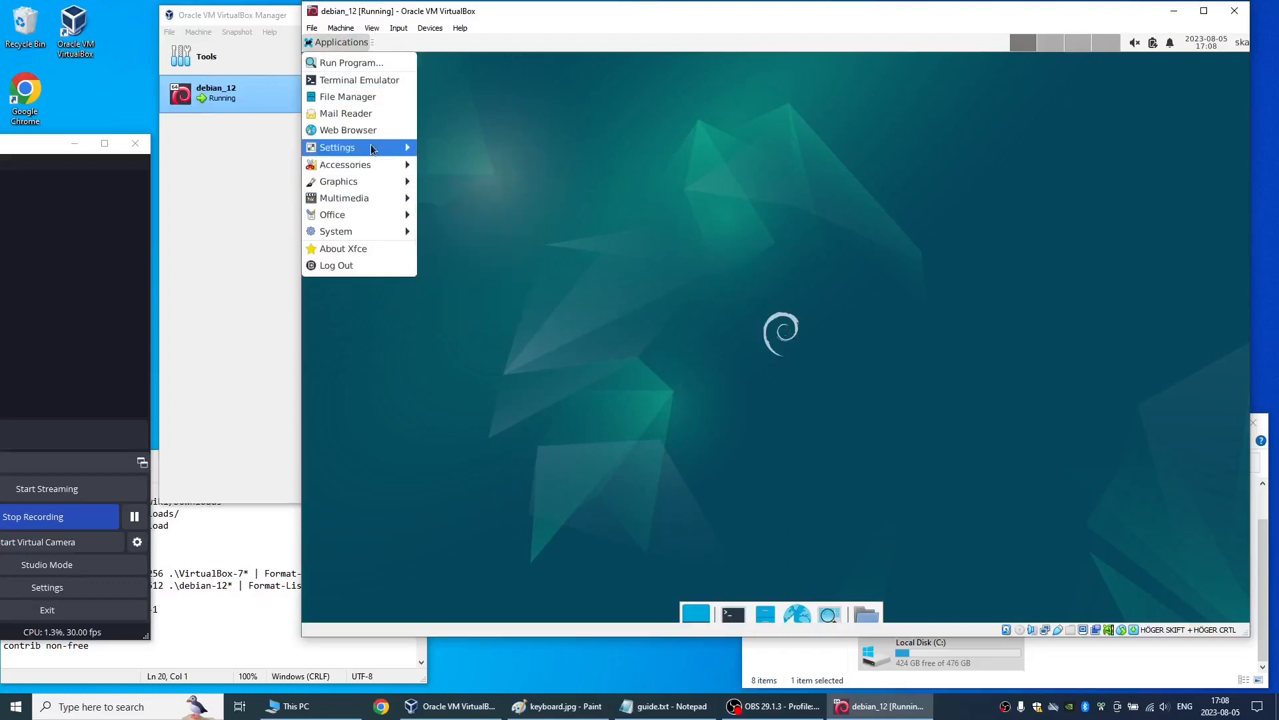
pyautogui.moveTo(372, 149)
pyautogui.click(457, 264)
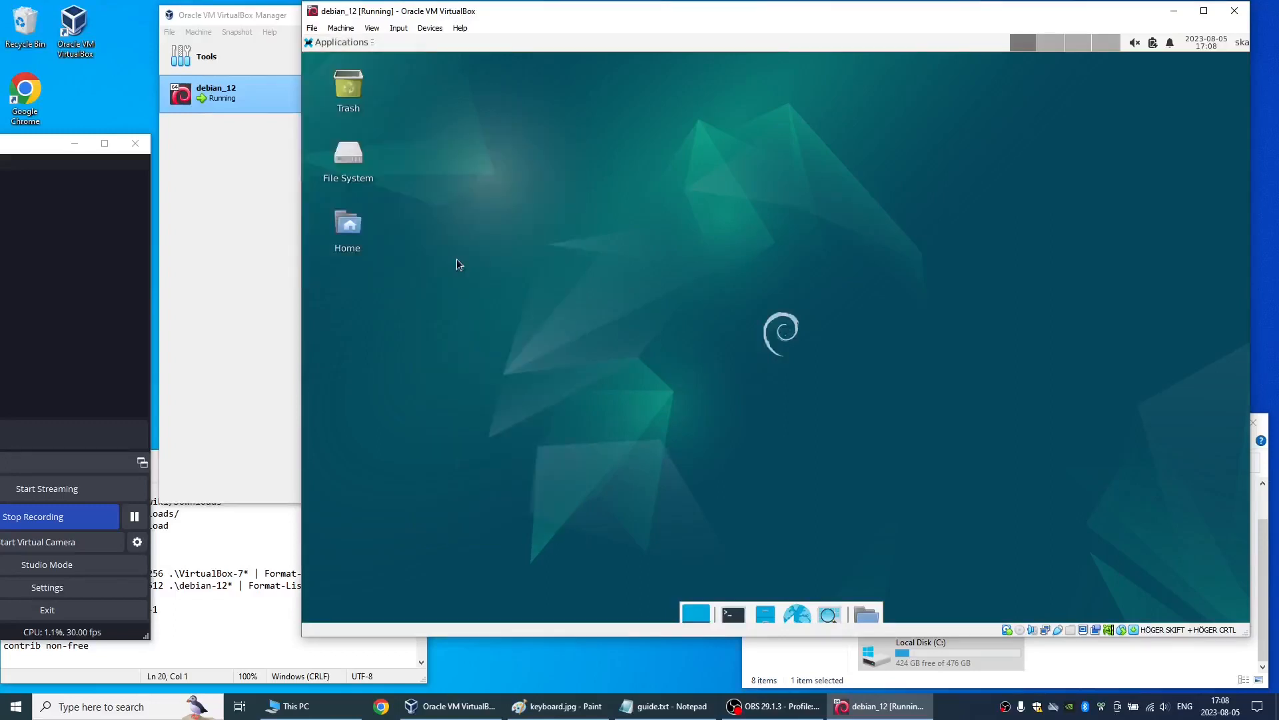
# - Apply a 1280x1024 resolution to the guest display and keep the configuration
pyautogui.click(929, 268)
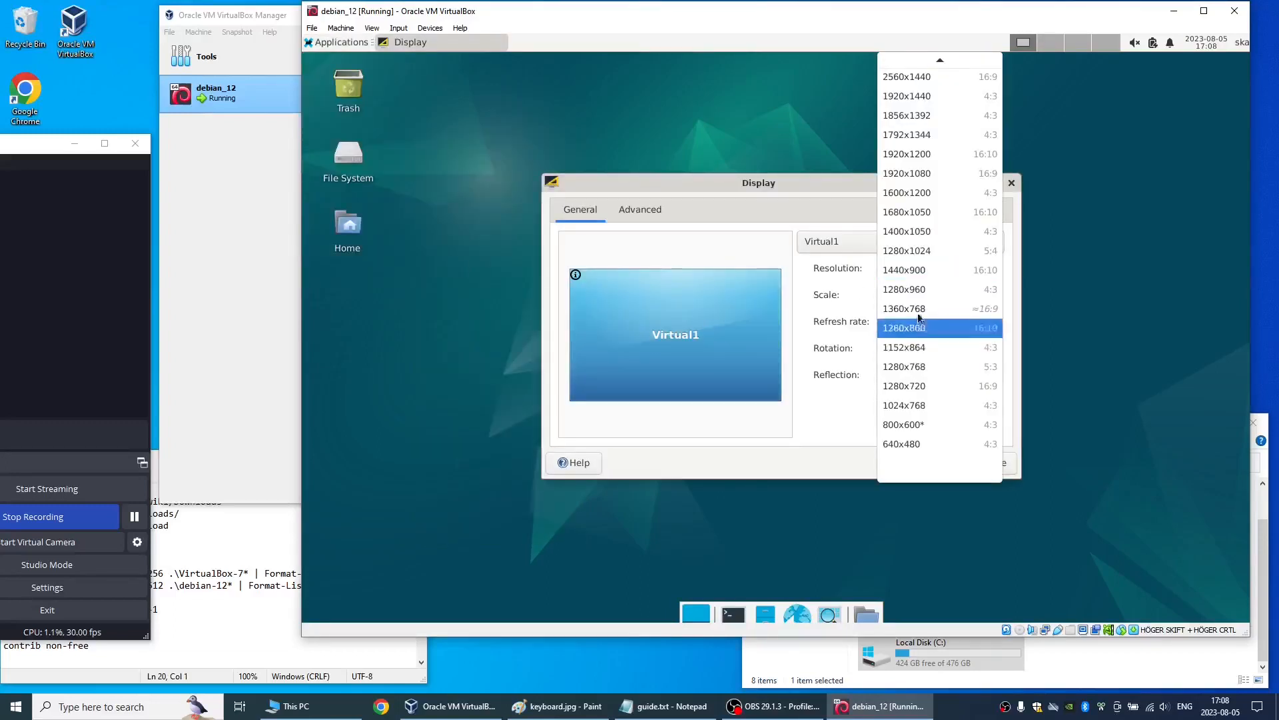
pyautogui.click(923, 252)
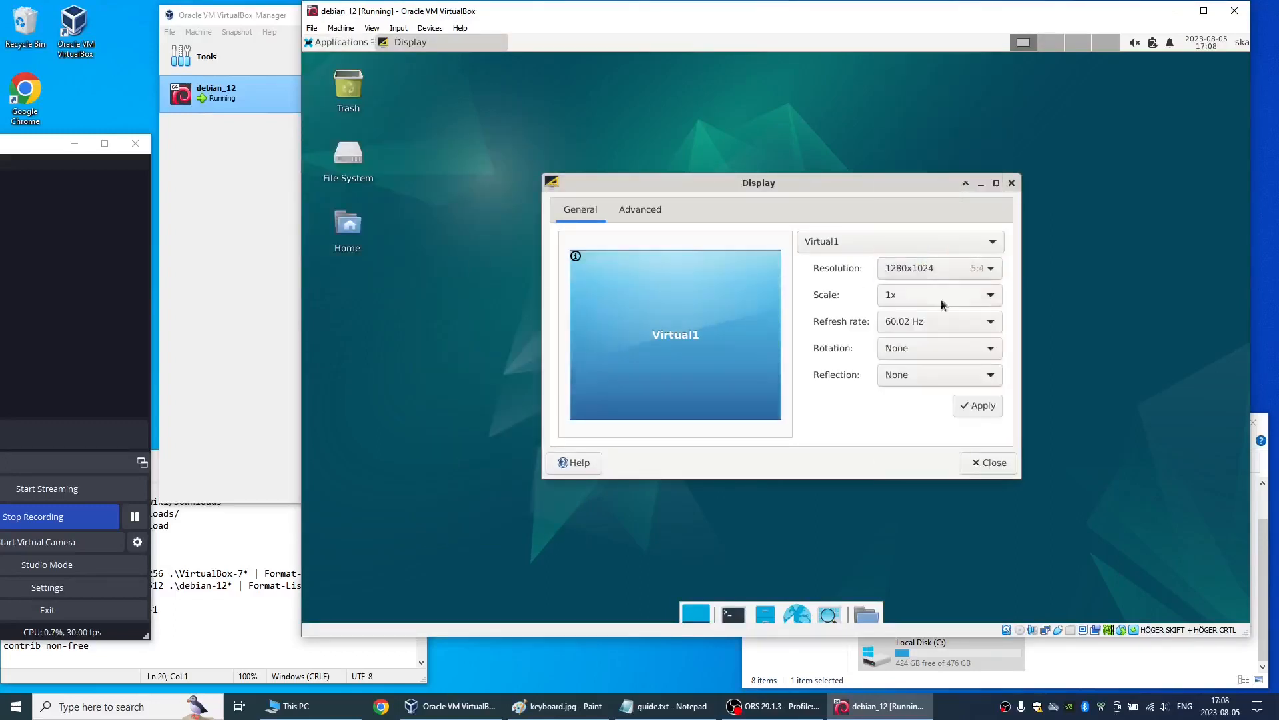
pyautogui.click(973, 414)
pyautogui.press('Return')
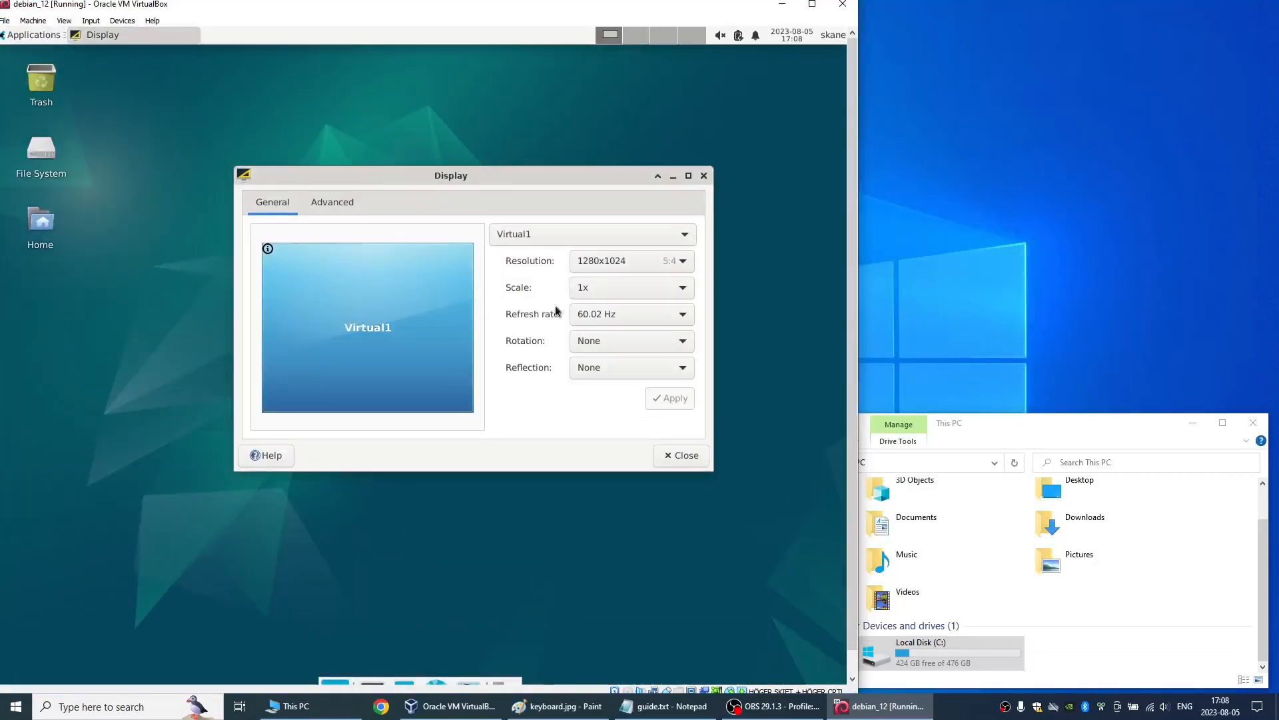
# - Apply a 1440x900 resolution to the guest display, keep the configuration and close the Display settings
pyautogui.click(623, 261)
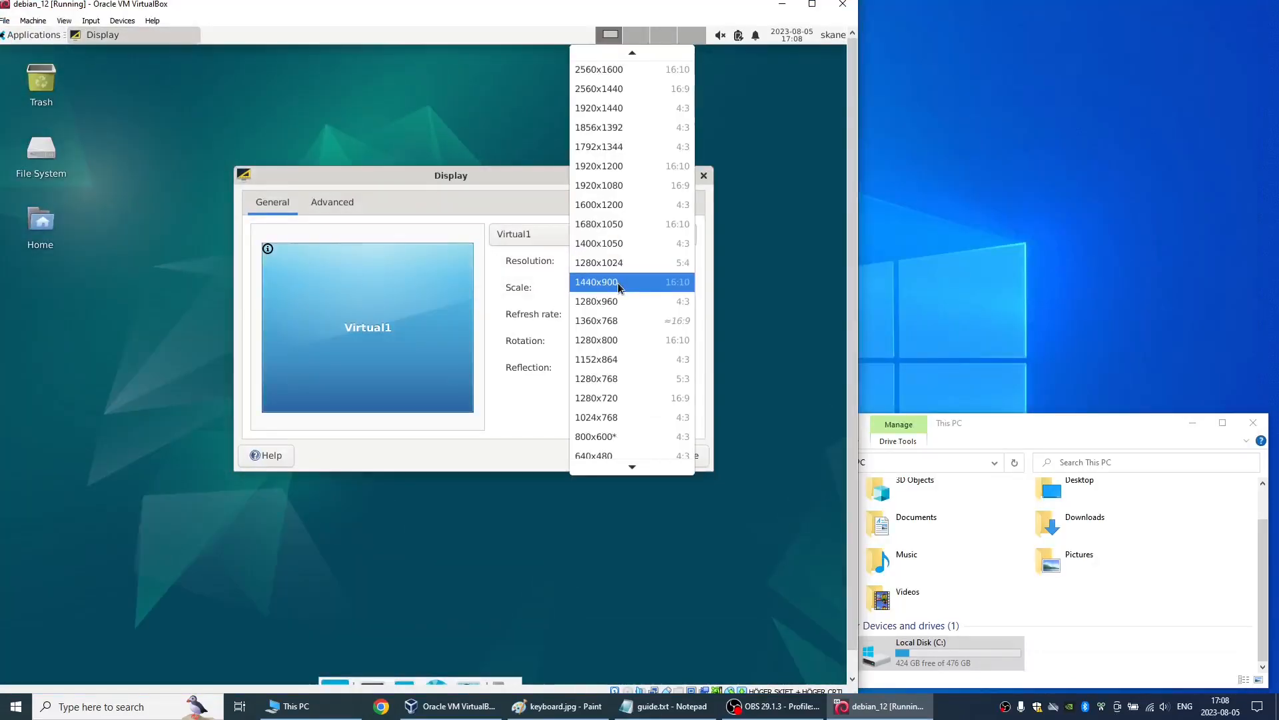
pyautogui.click(618, 283)
pyautogui.click(667, 402)
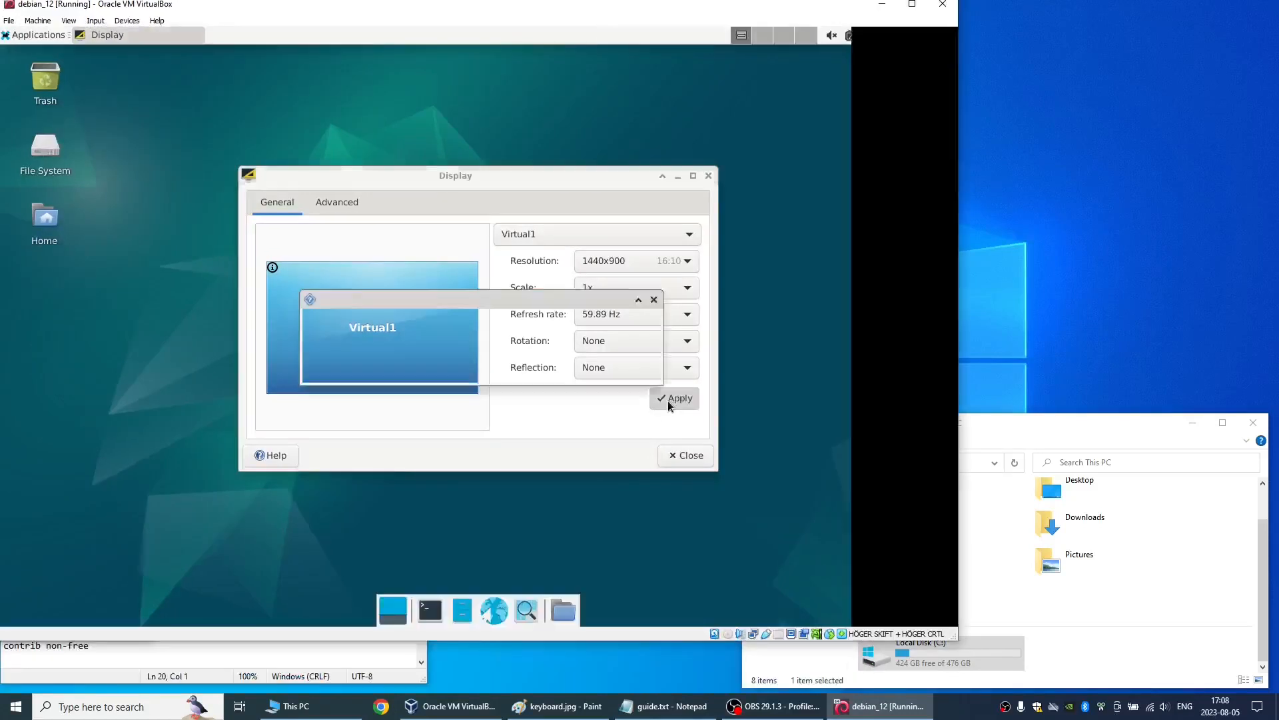
pyautogui.click(389, 371)
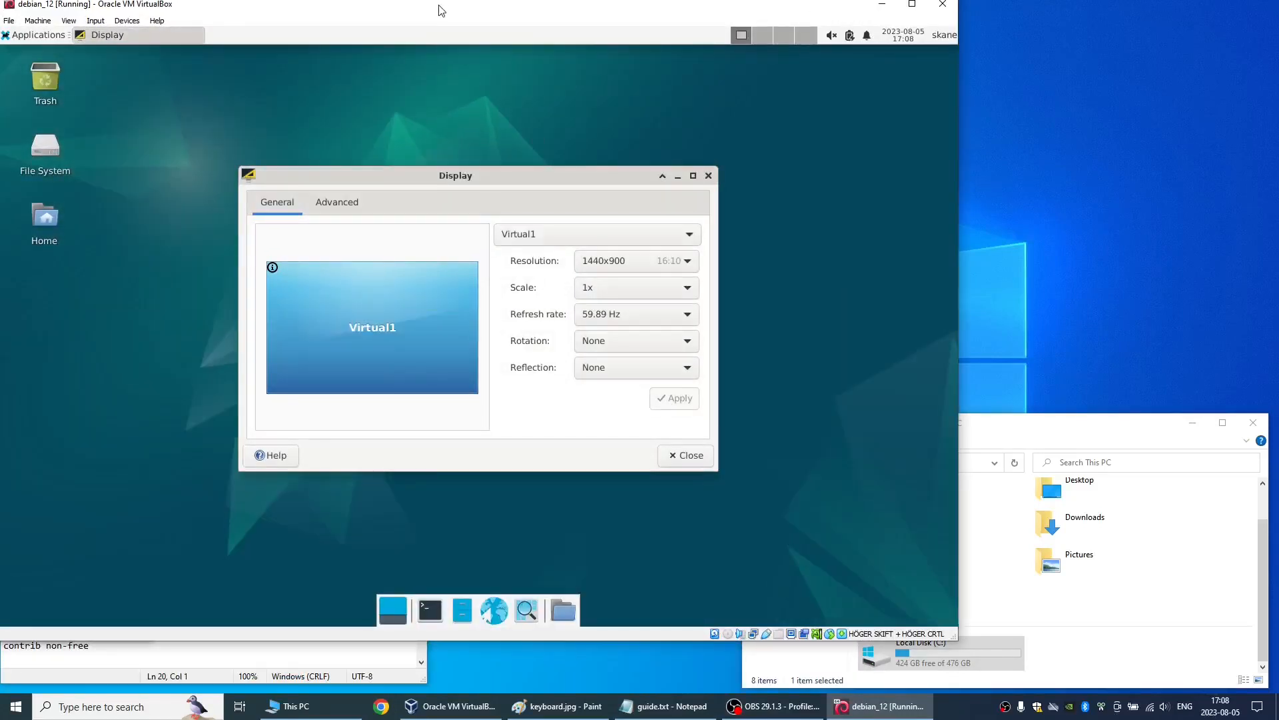
pyautogui.moveTo(438, 13); pyautogui.dragTo(754, 25)
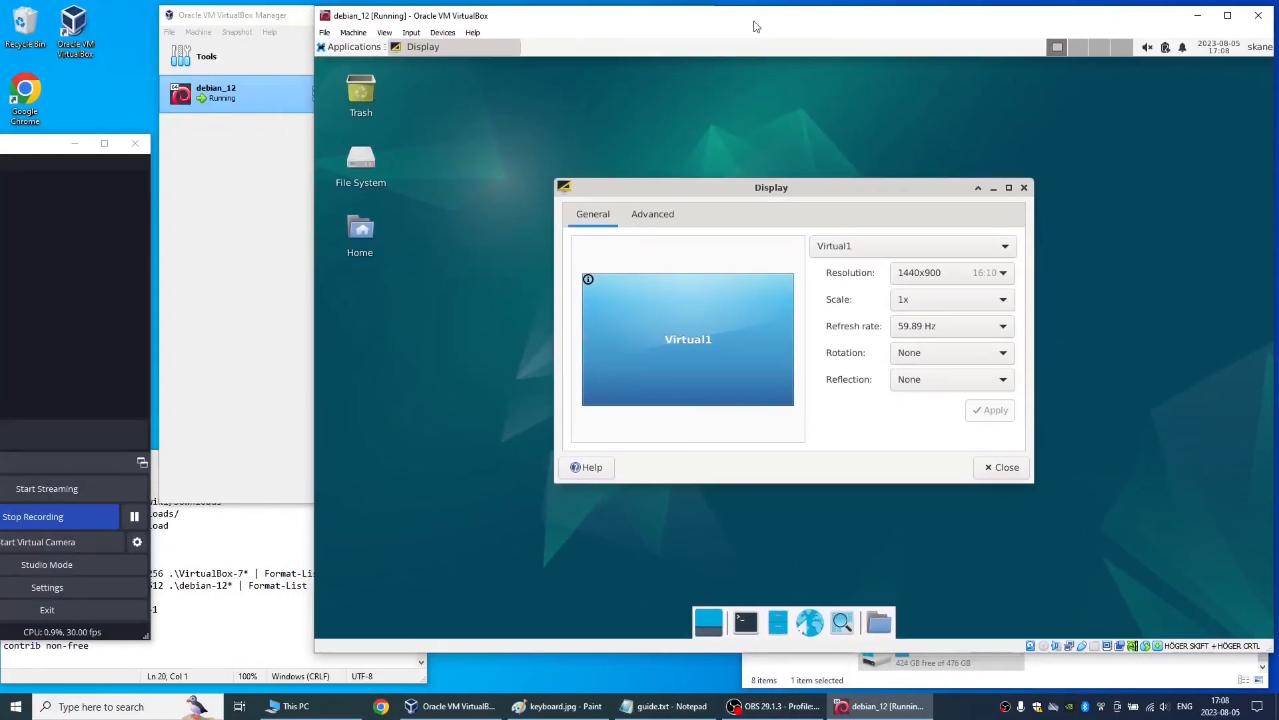
pyautogui.click(989, 467)
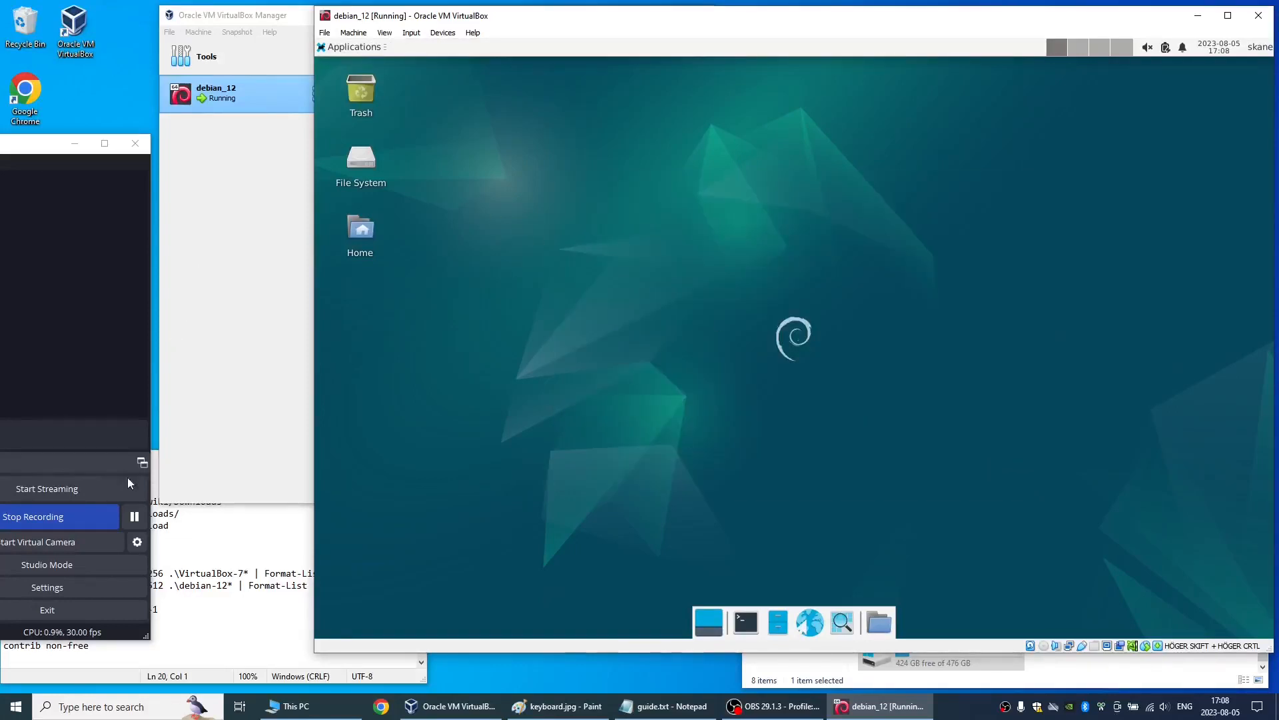
# - Shut down the imported debian_12 guest
pyautogui.click(135, 516)
pyautogui.click(353, 47)
pyautogui.click(386, 272)
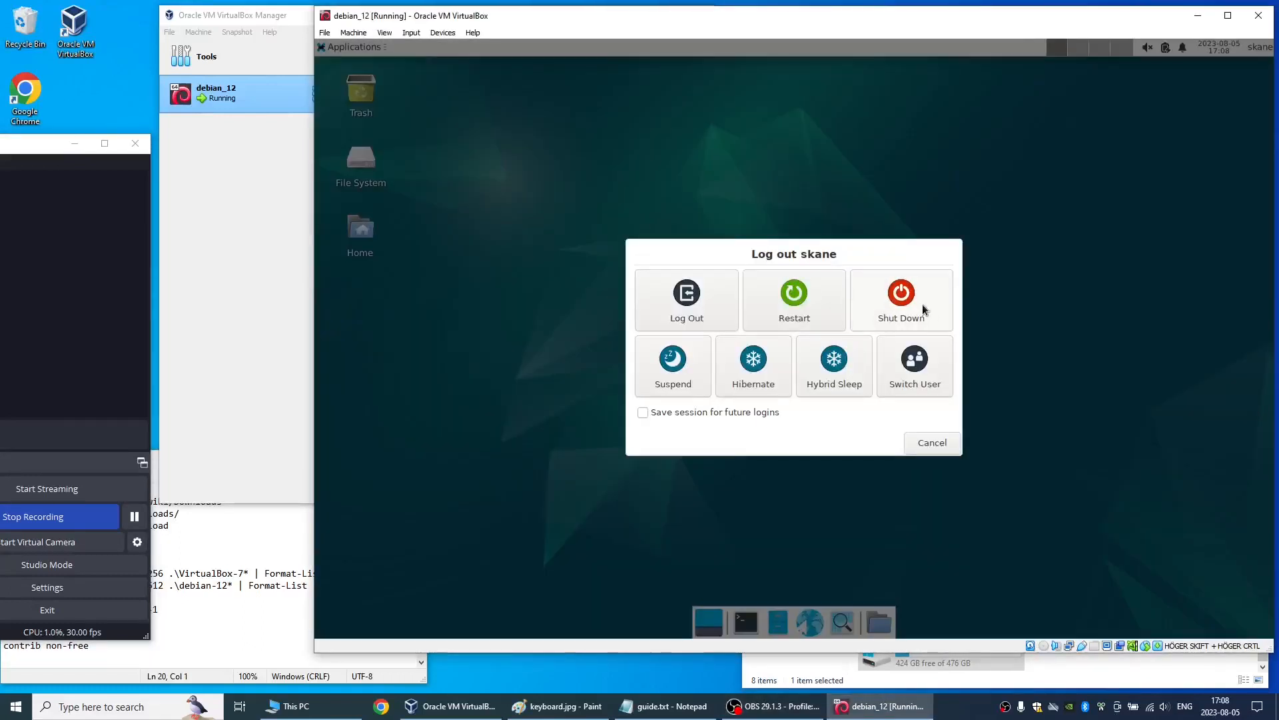
pyautogui.click(924, 310)
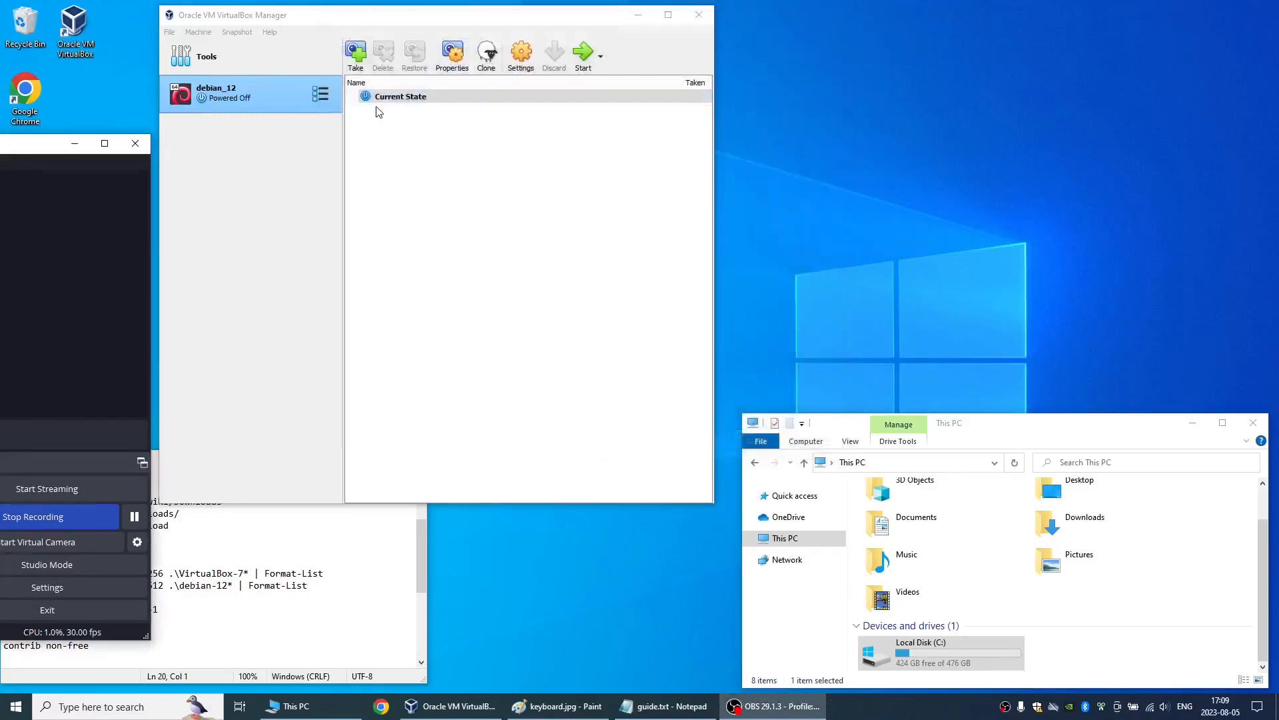
# - Take a snapshot of the powered-off debian_12 machine named 01_clean
pyautogui.click(356, 62)
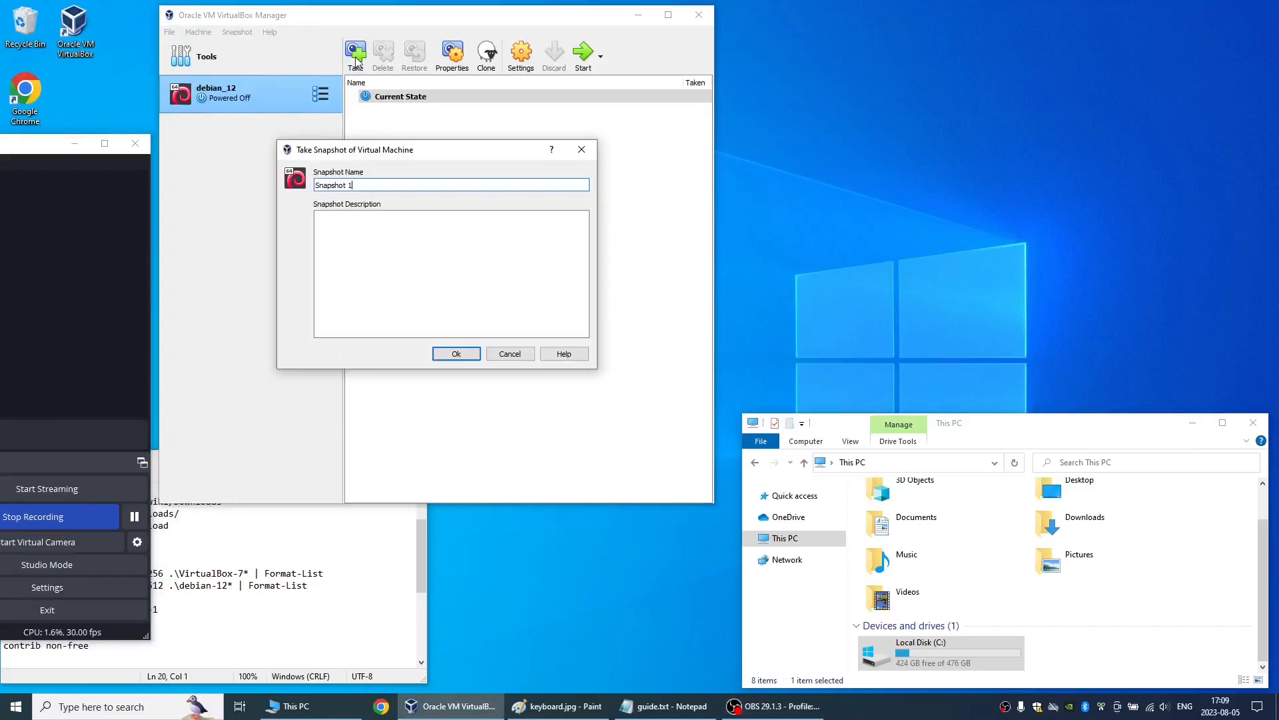
pyautogui.hotkey('ctrl', 'a')
pyautogui.write('01')
pyautogui.click(453, 354)
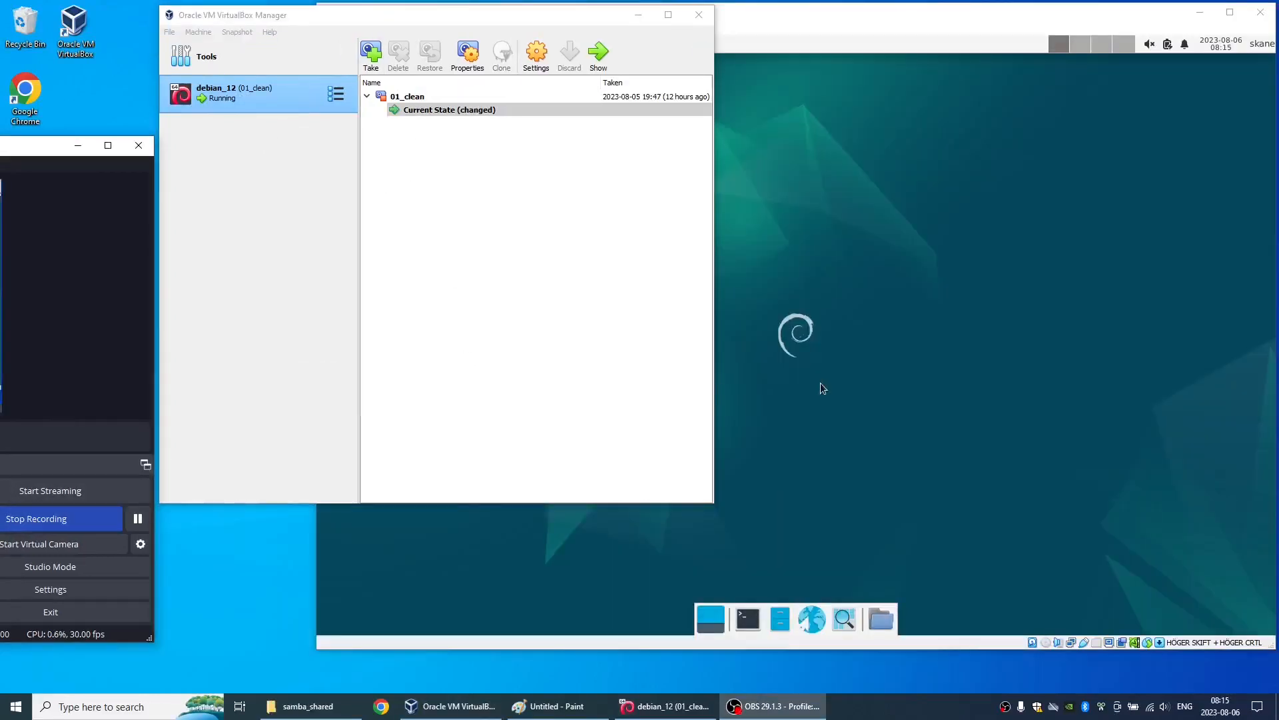
# - Open a terminal on the desktop of the running debian_12 guest and maximize its window
pyautogui.click(821, 382)
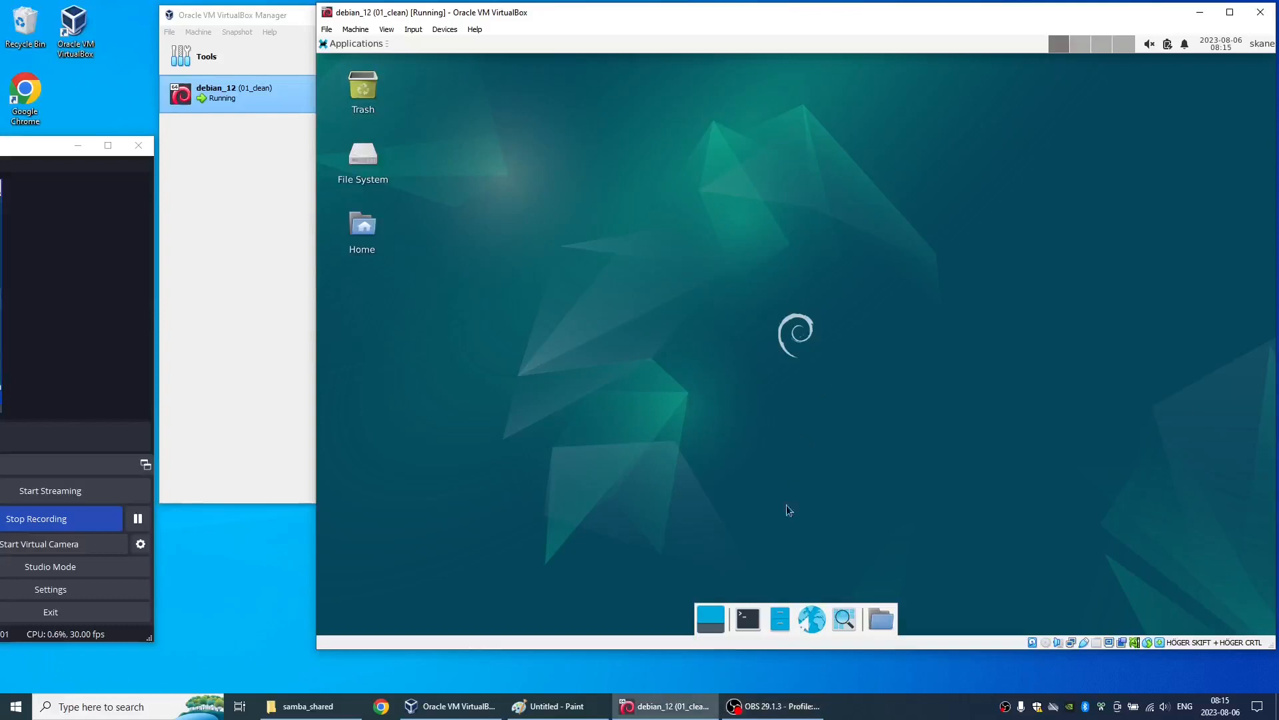
pyautogui.click(747, 619)
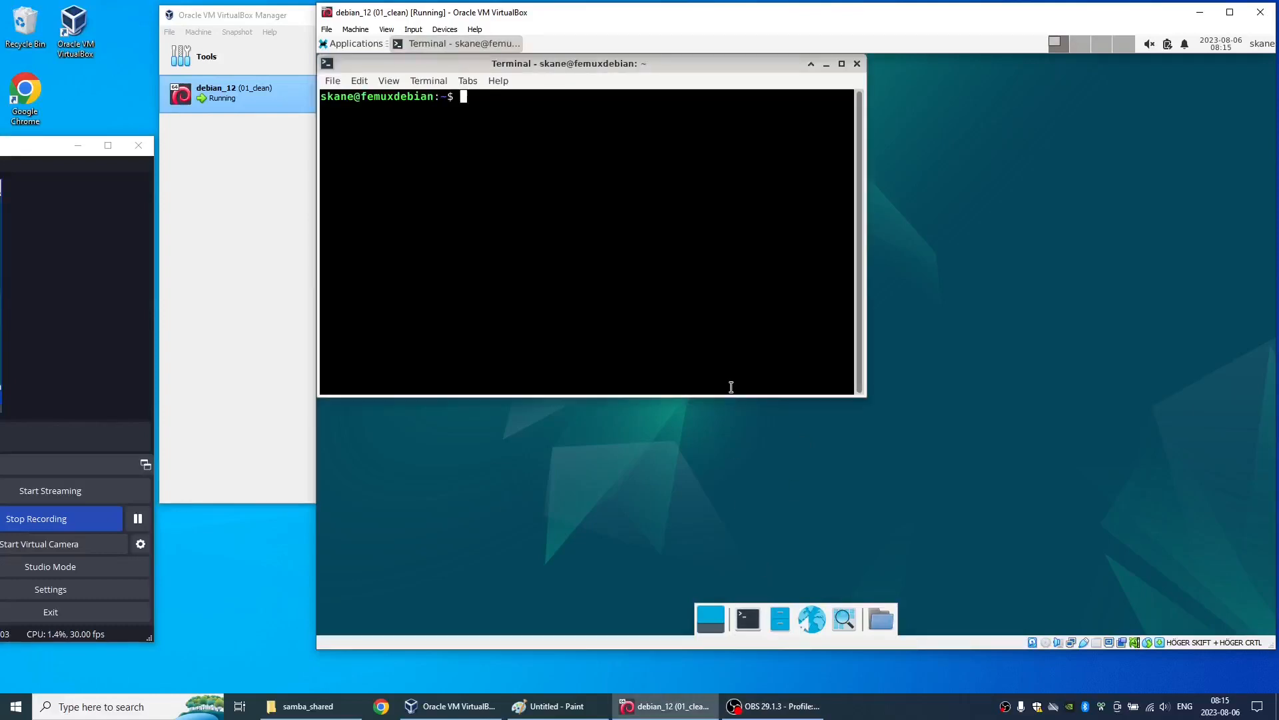
pyautogui.hotkey('alt', 'space')
# - Try to install pcmanfm-qt with sudo apt, entering the account password, check the required disk space and decline the installation
pyautogui.write('xdebian:~$ sudo apt install ')
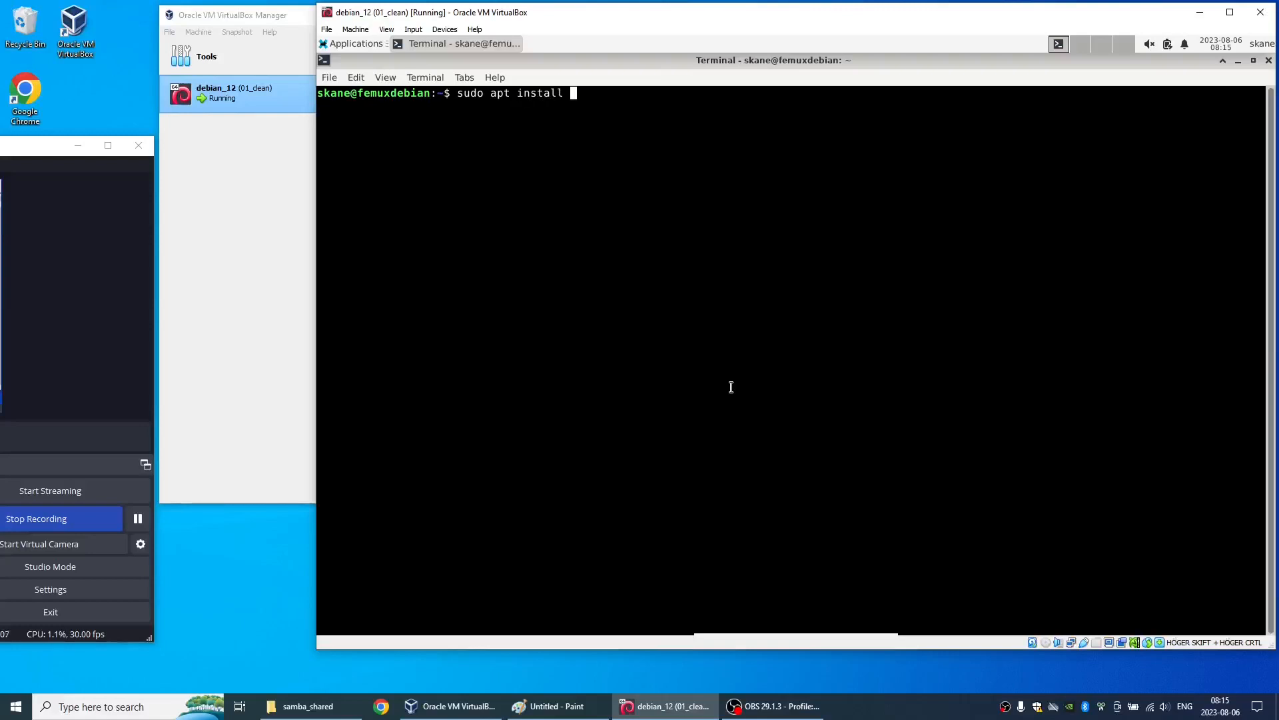
pyautogui.write('pcmanfm-qt')
pyautogui.press('Return')
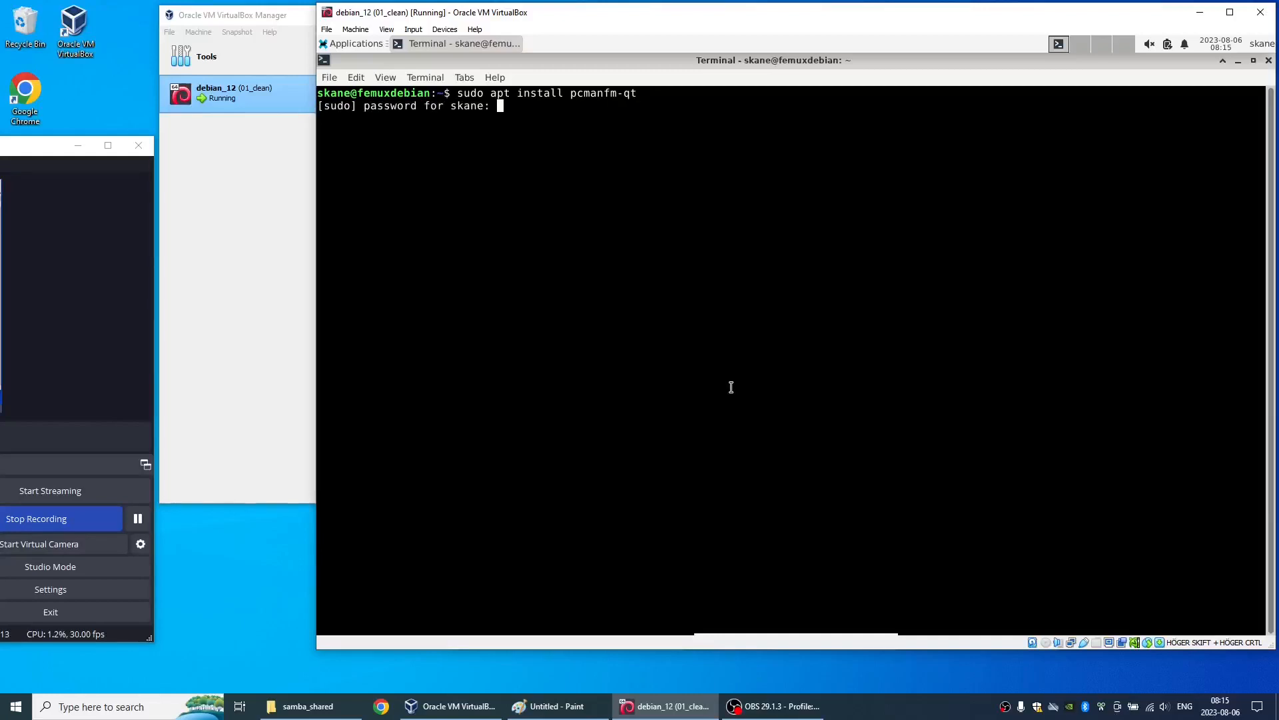
pyautogui.press('Return')
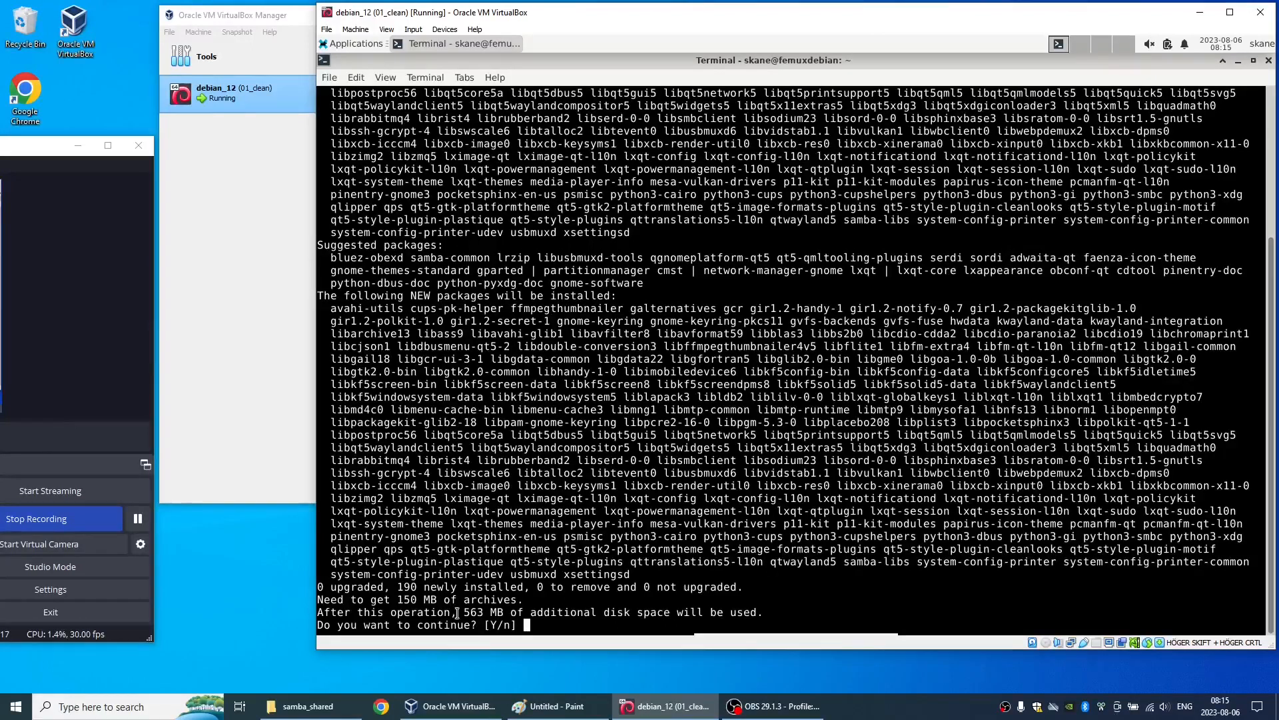
pyautogui.moveTo(459, 611); pyautogui.dragTo(501, 607)
pyautogui.click(545, 619)
pyautogui.write('n')
pyautogui.press('Return')
# - Install the pcmanfm package with sudo apt instead, checking the required disk space and accepting the installation
pyautogui.press('Up')
pyautogui.press('Up')
pyautogui.press('BackSpace')
pyautogui.press('BackSpace')
pyautogui.press('BackSpace')
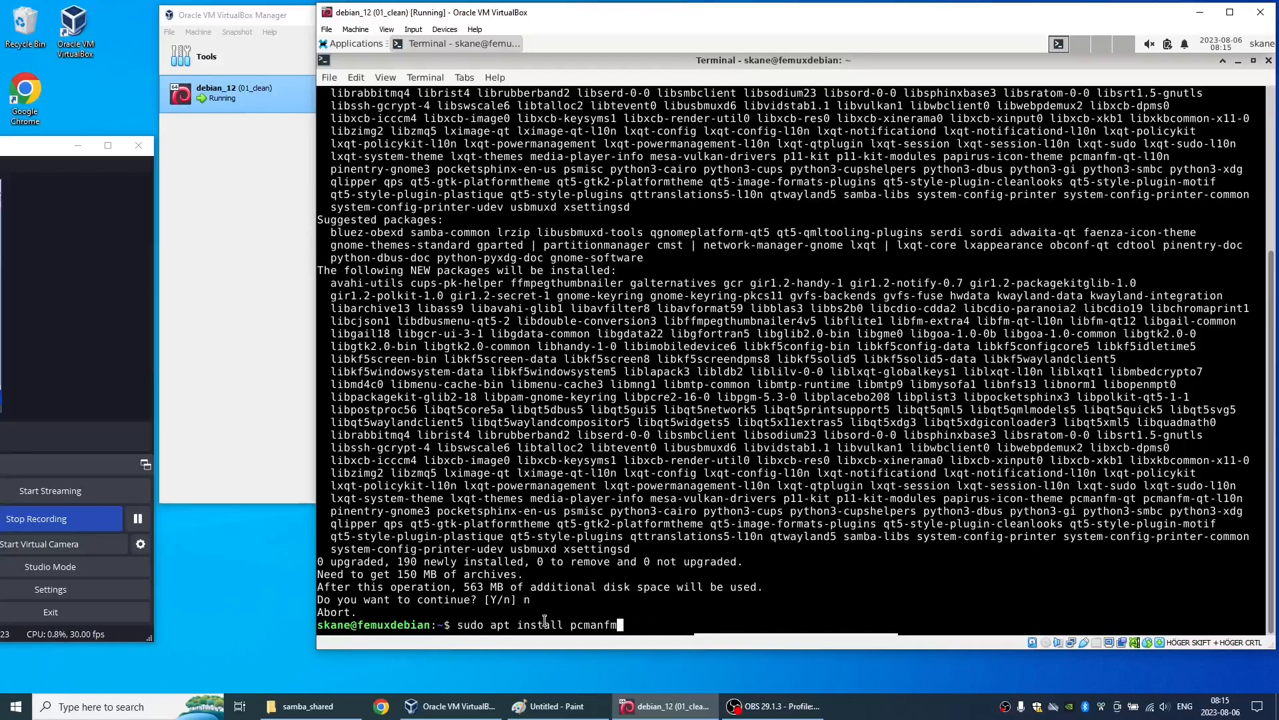
pyautogui.press('Return')
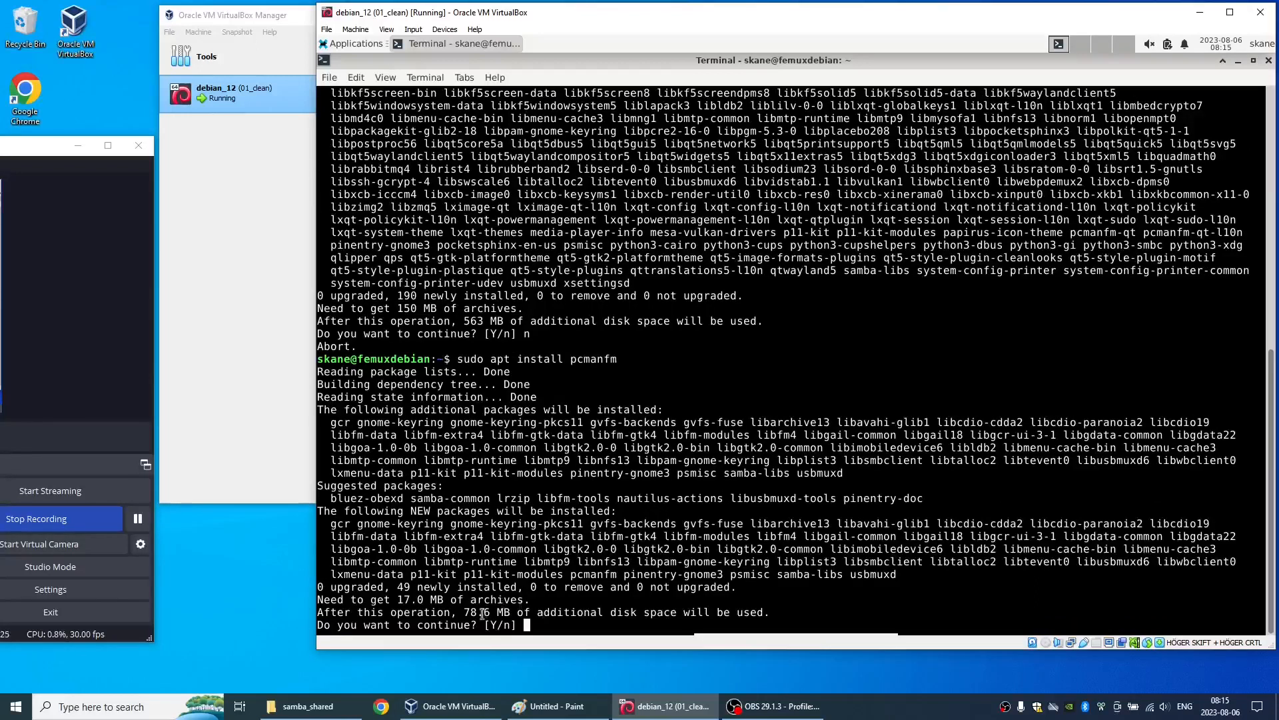
pyautogui.moveTo(465, 614); pyautogui.dragTo(507, 614)
pyautogui.click(540, 612)
pyautogui.press('Return')
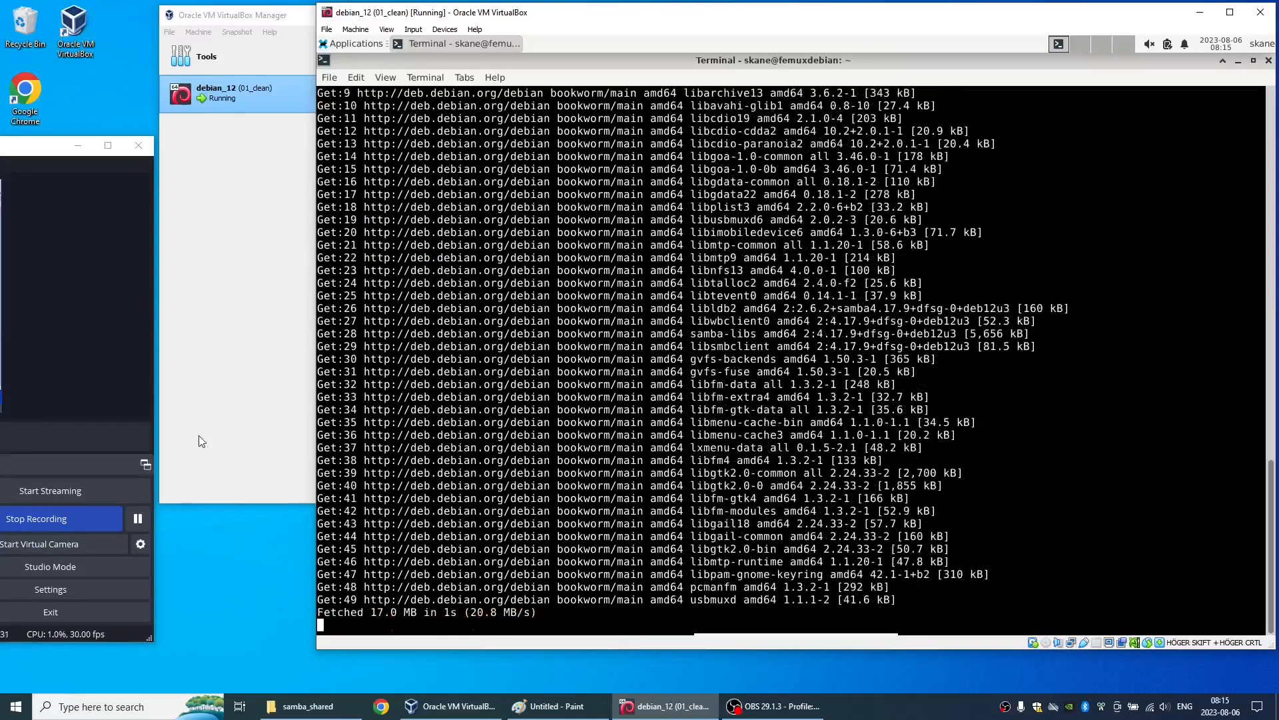
pyautogui.click(142, 516)
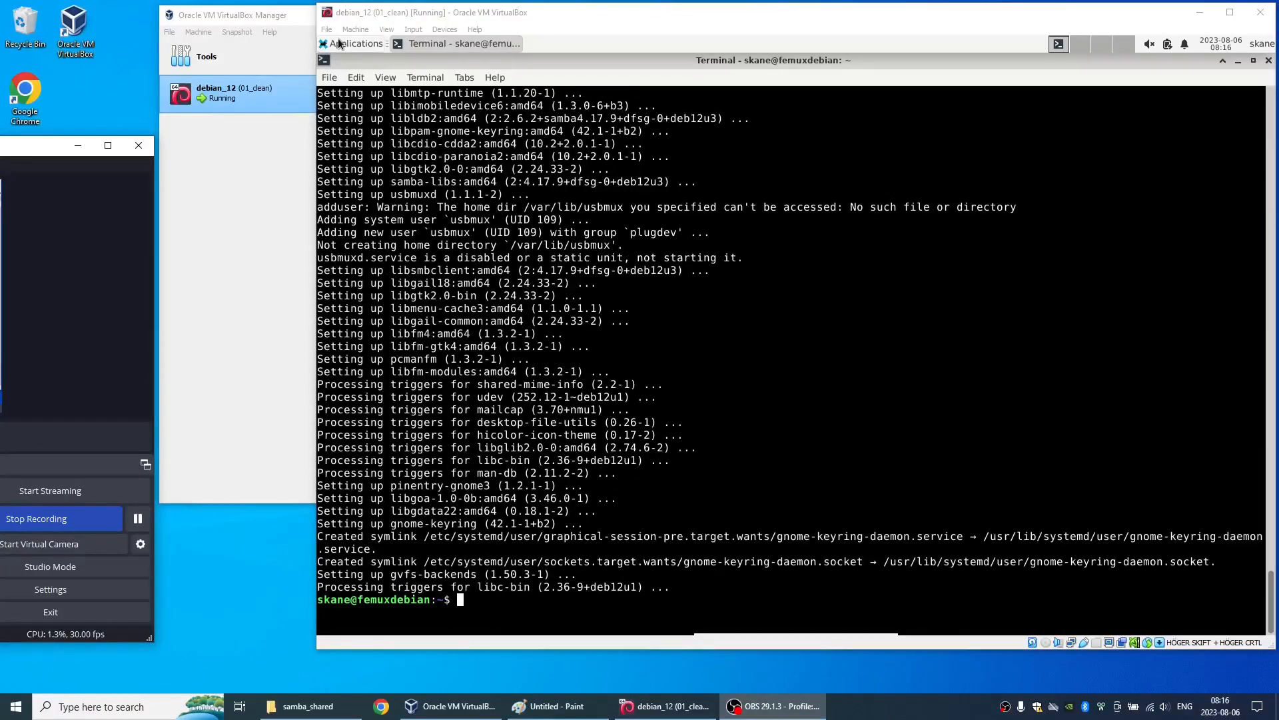
# - Launch the PCManFM file manager in the guest and maximize its window
pyautogui.click(338, 40)
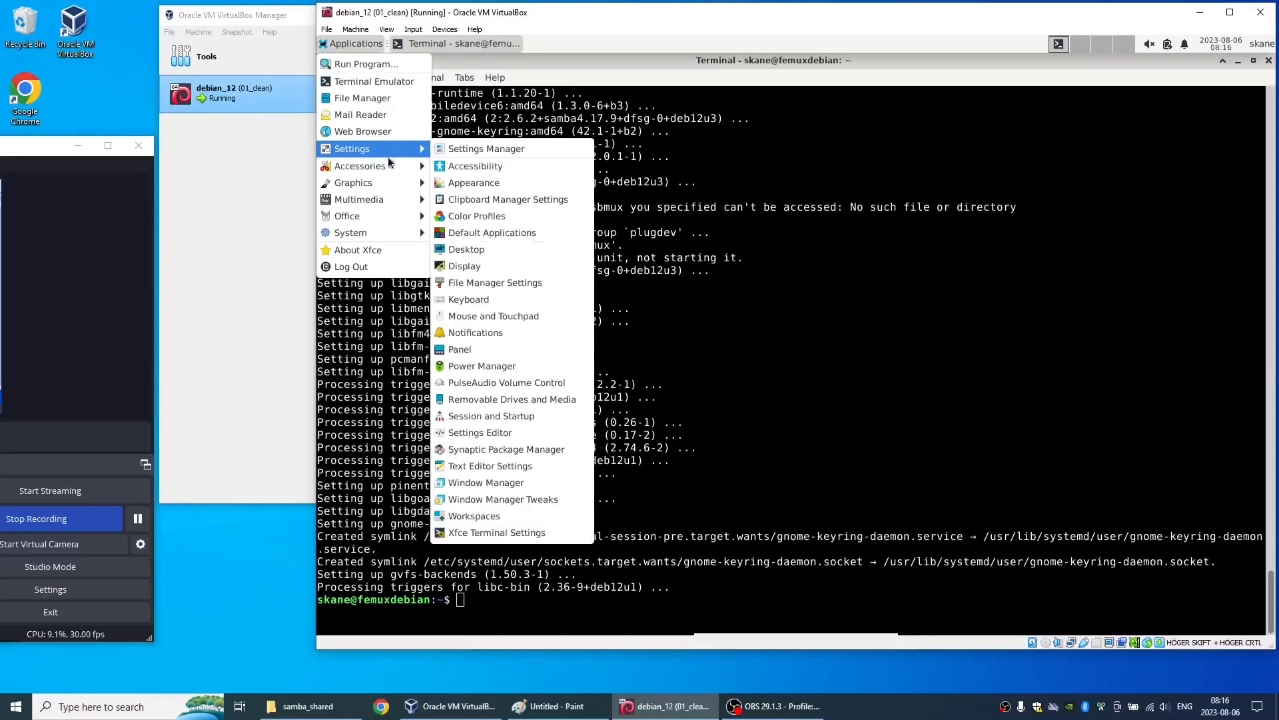
pyautogui.moveTo(388, 163)
pyautogui.click(493, 217)
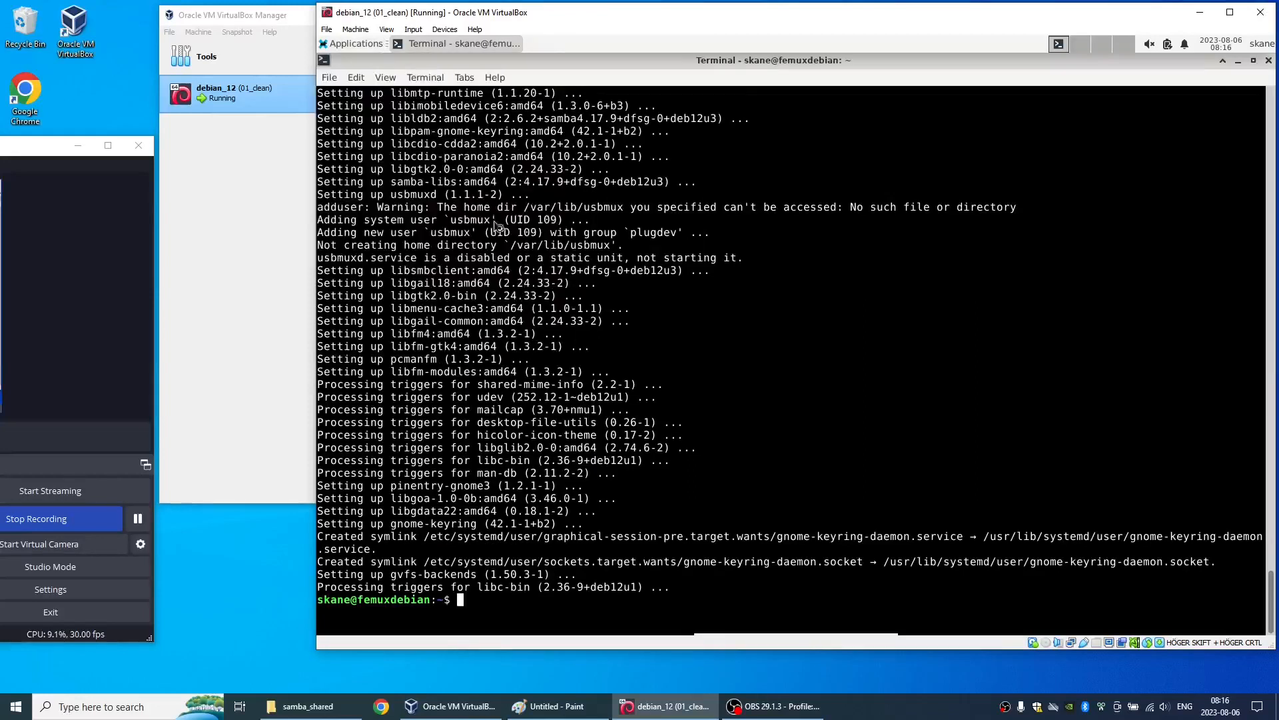
pyautogui.doubleClick(610, 67)
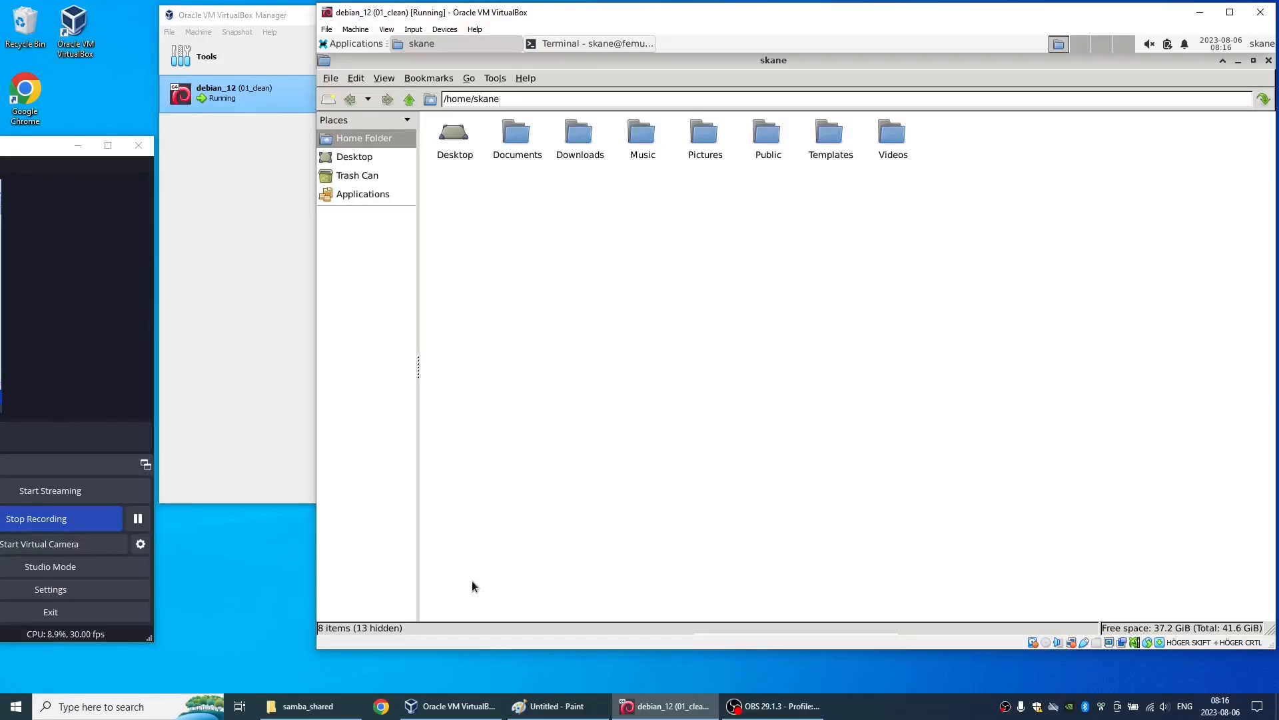
# - Check the Windows device name in the Paint screenshot and the sharing options of the host's samba_shared folder
pyautogui.click(531, 701)
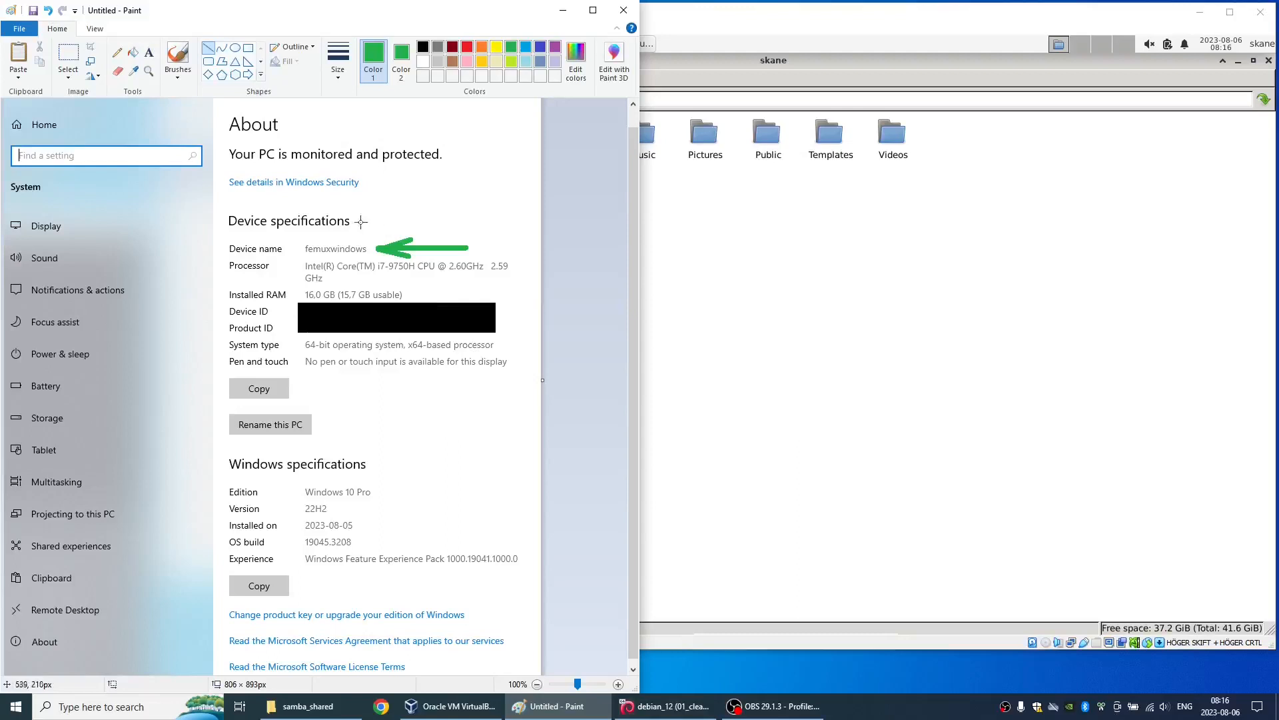
pyautogui.moveTo(224, 236); pyautogui.dragTo(462, 247)
pyautogui.hotkey('ctrl', 'z')
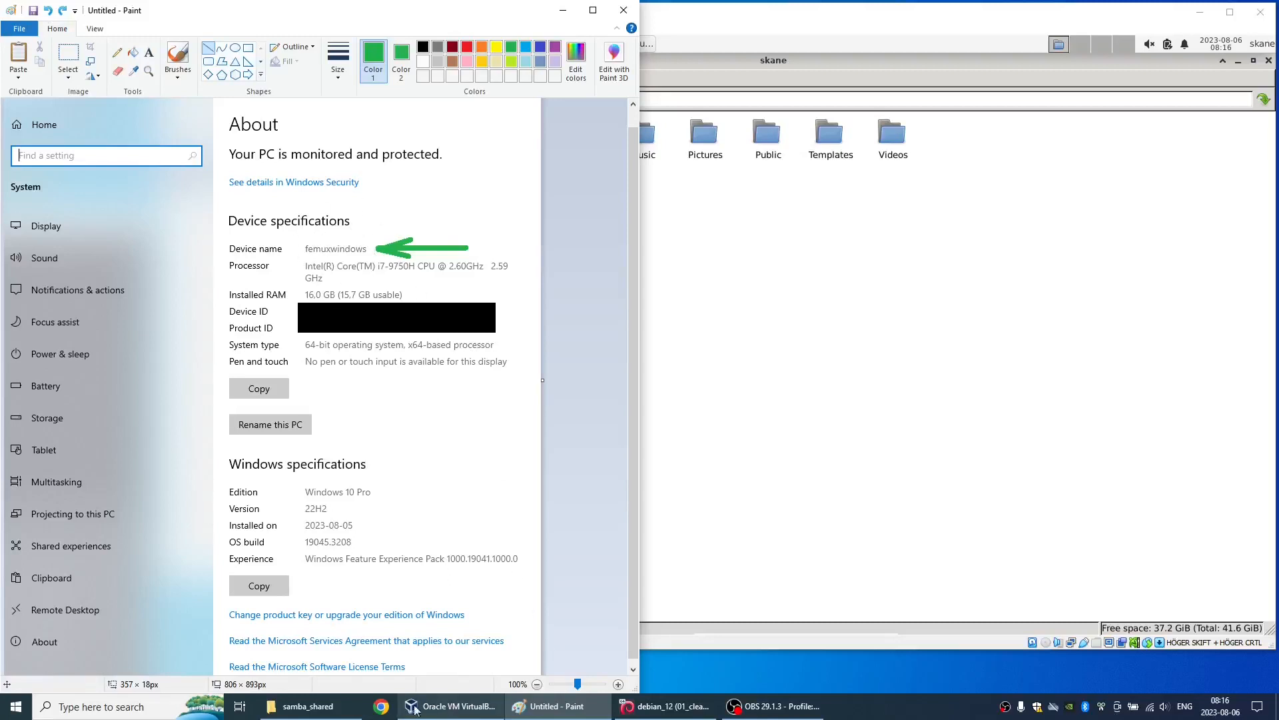
pyautogui.click(306, 706)
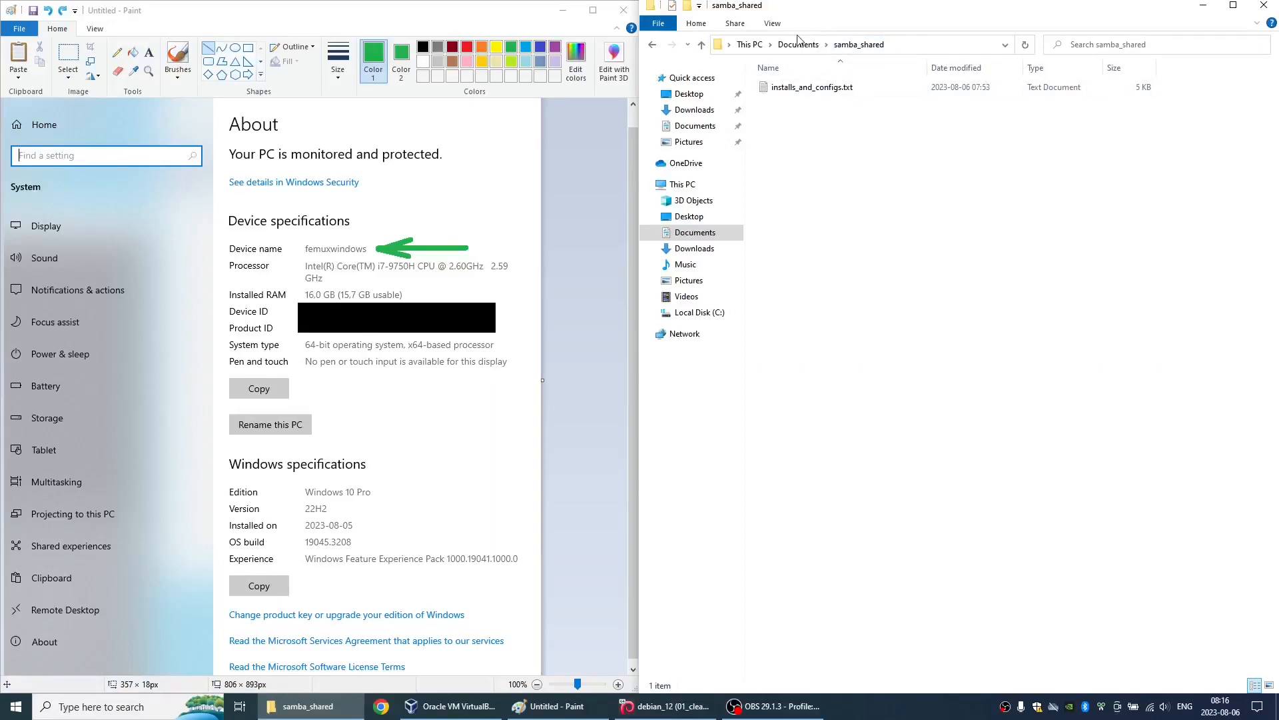
pyautogui.click(736, 24)
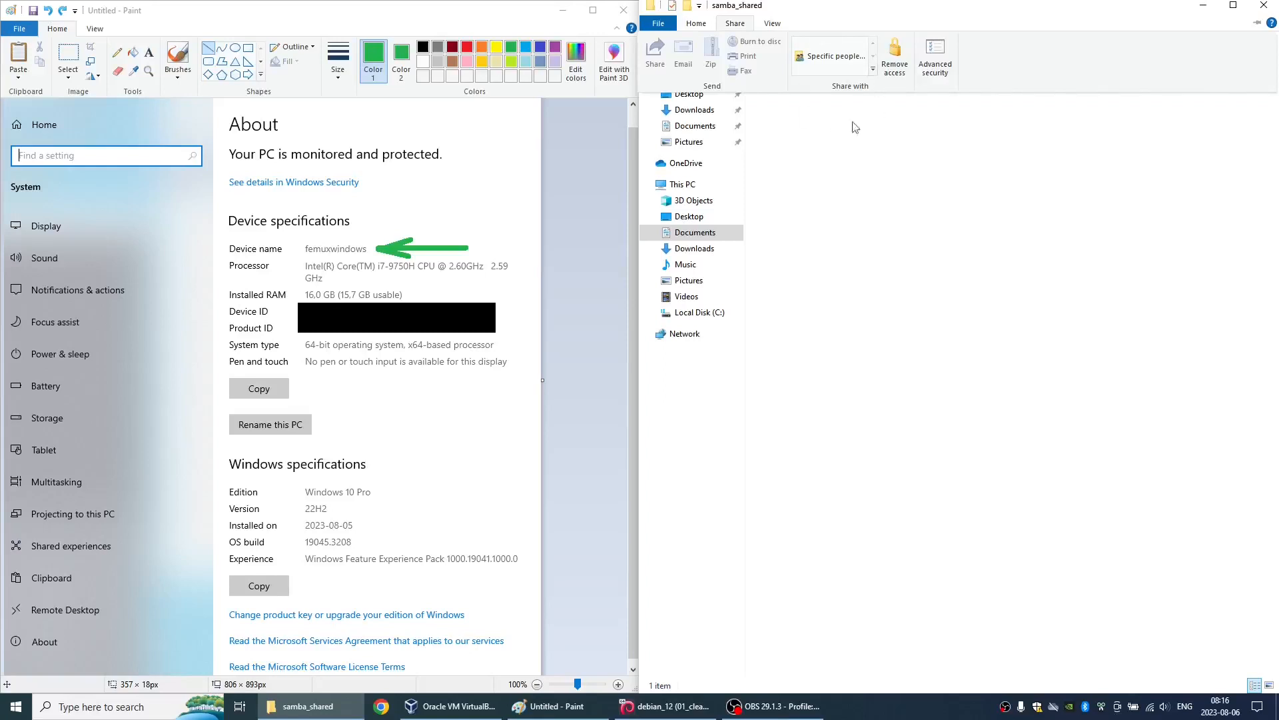
# - Return to the debian_12 guest and replace the file manager's path with an address starting with smb
pyautogui.click(665, 705)
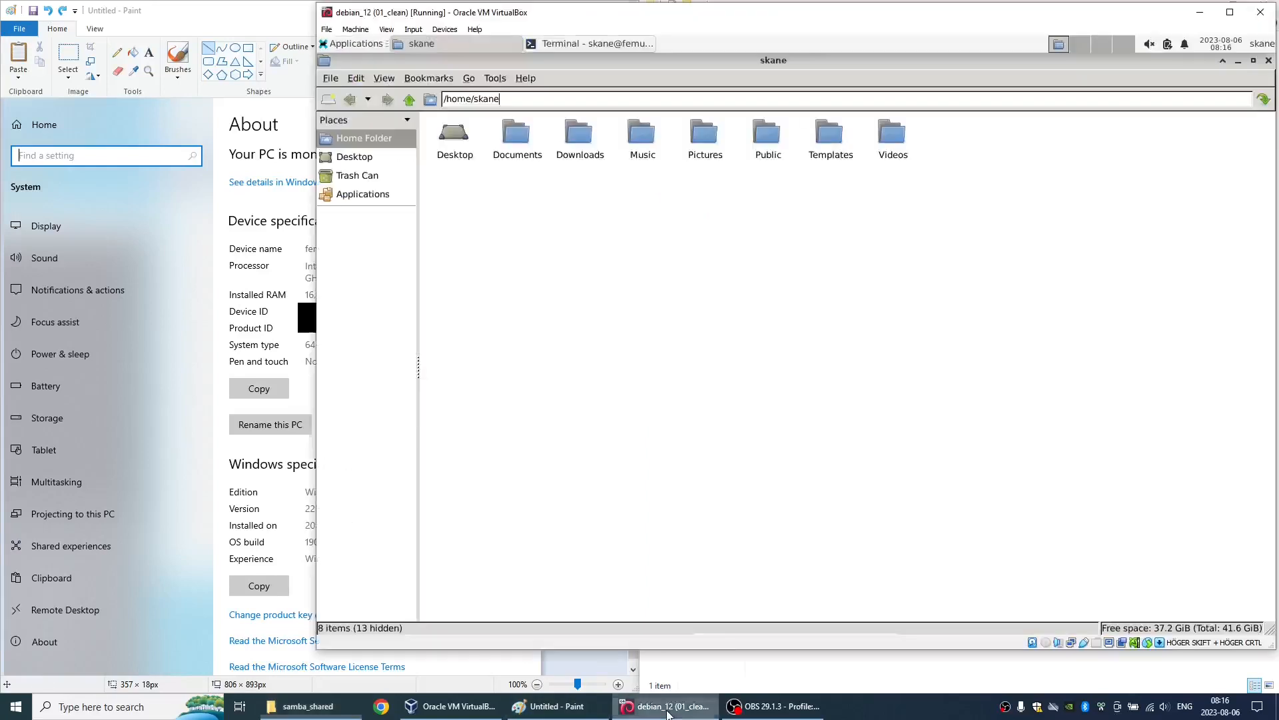
pyautogui.tripleClick(532, 93)
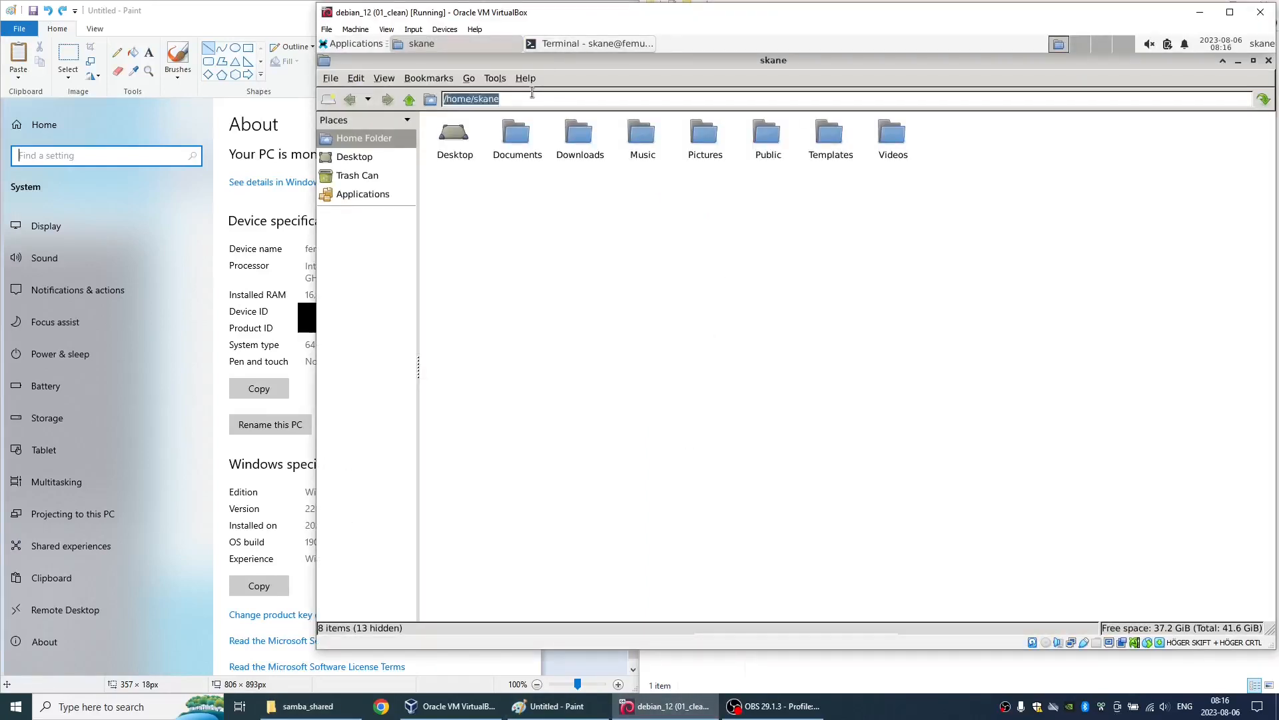
pyautogui.write('smb://femuxwindows')
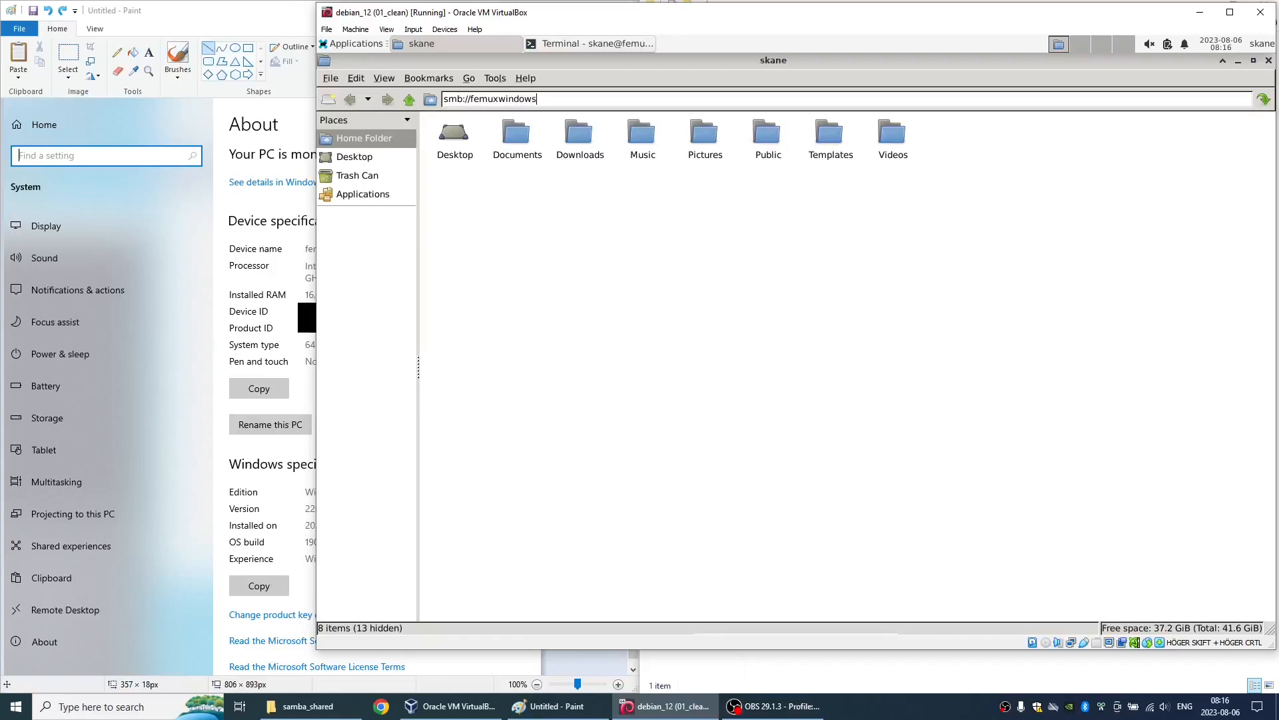
# - Connect to smb://femuxwindows with the Windows username and account password, choosing to remember the password forever
pyautogui.press('Return')
pyautogui.write('rafa')
pyautogui.press('Tab')
pyautogui.press('Tab')
pyautogui.write('••••••')
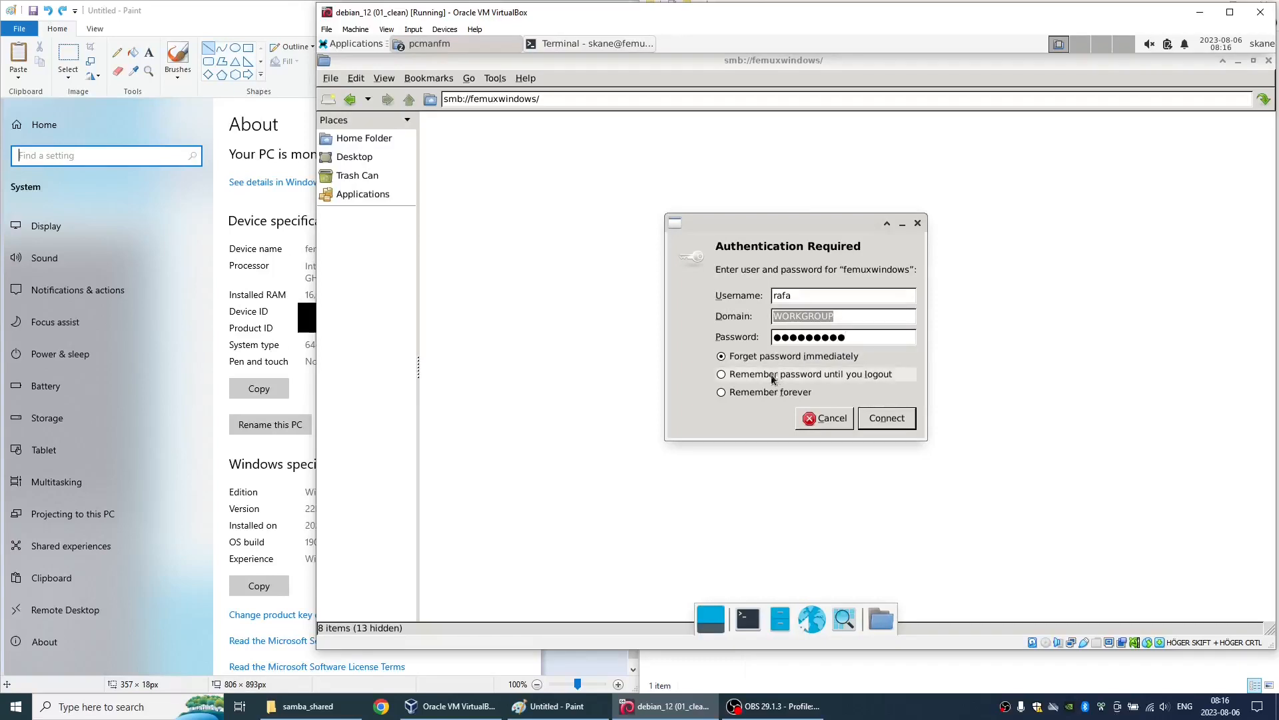
pyautogui.click(768, 393)
pyautogui.click(878, 416)
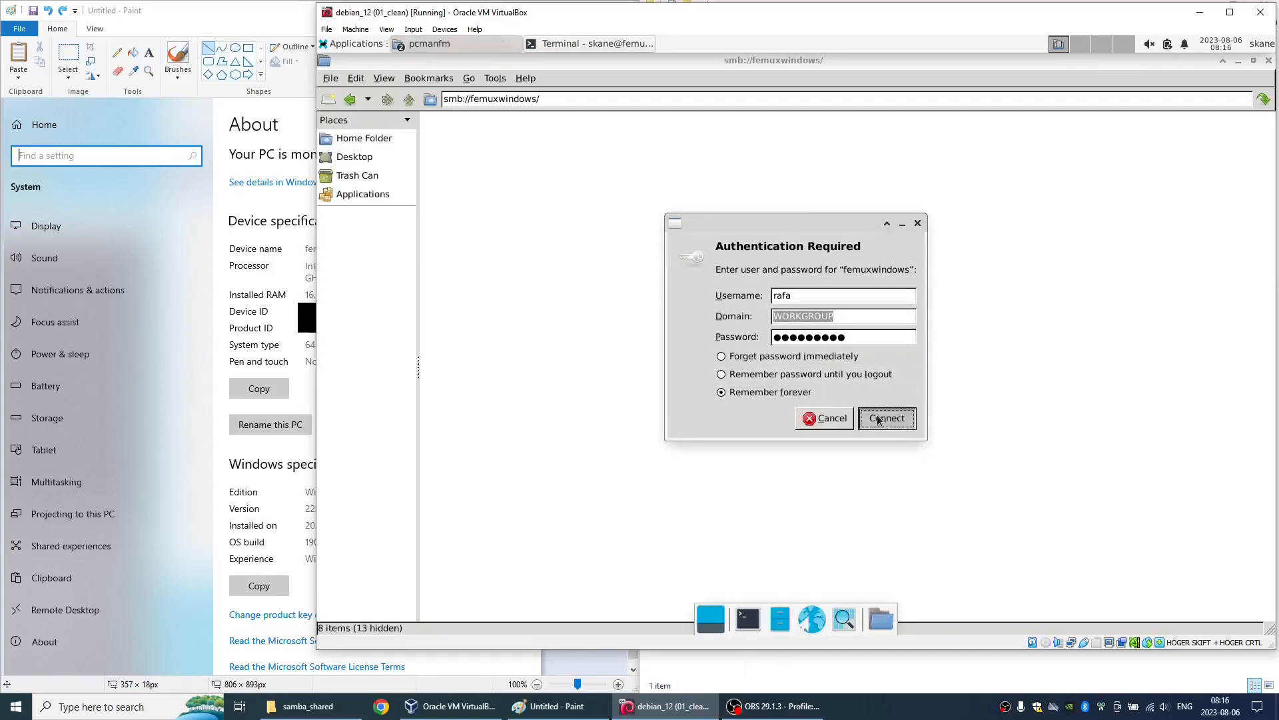
# - Enter and confirm a password for the new default keyring
pyautogui.write('••••••')
pyautogui.write('********')
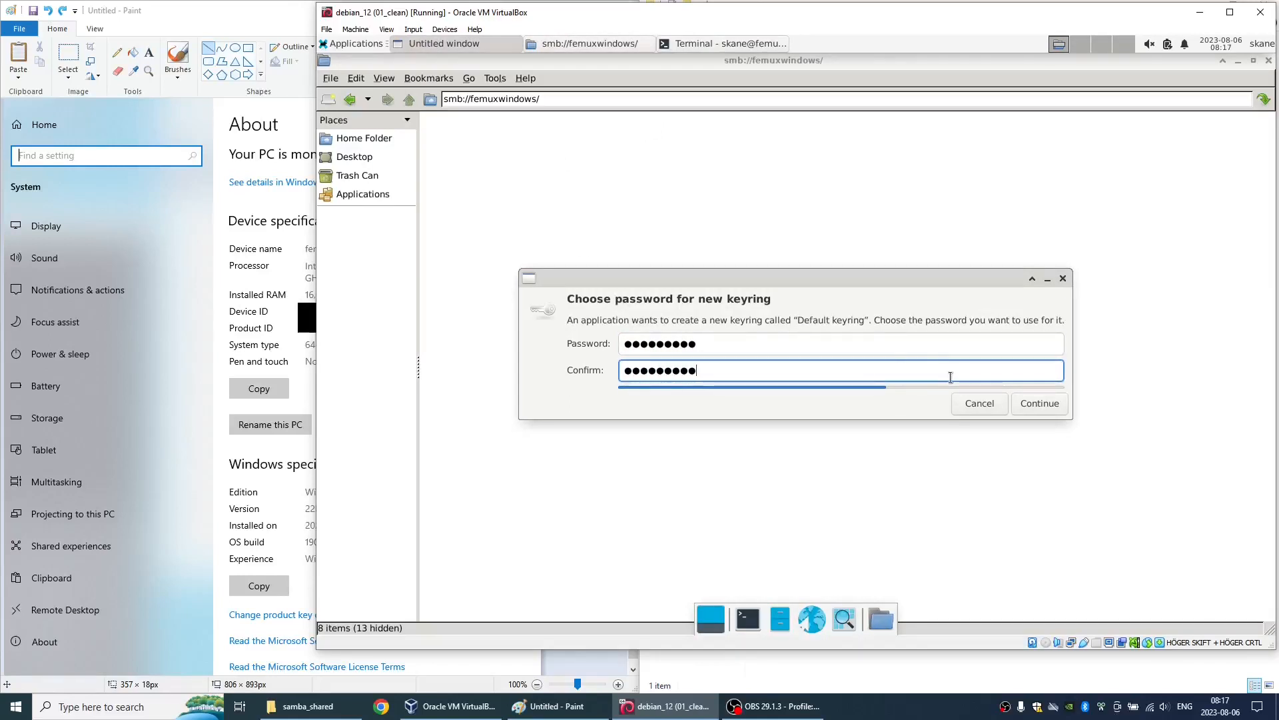
pyautogui.click(1025, 403)
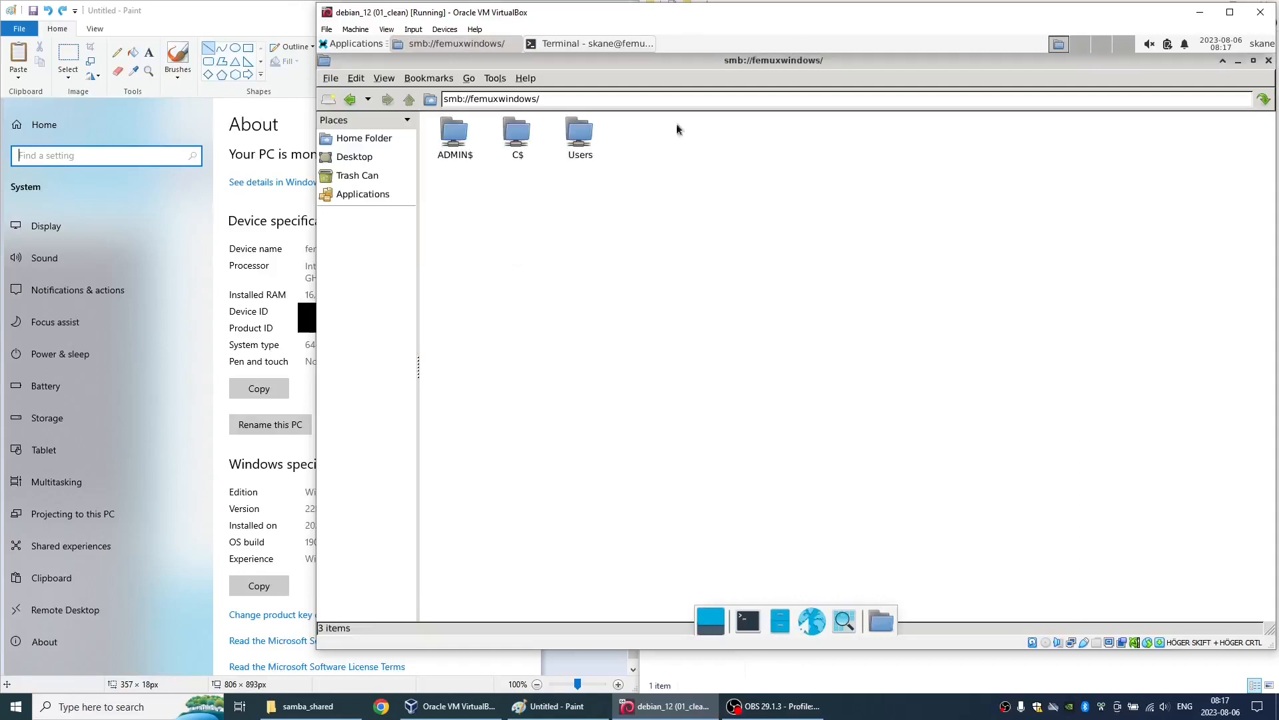
# - Browse the Users share to the Windows user's Documents folder and open samba_shared
pyautogui.doubleClick(575, 136)
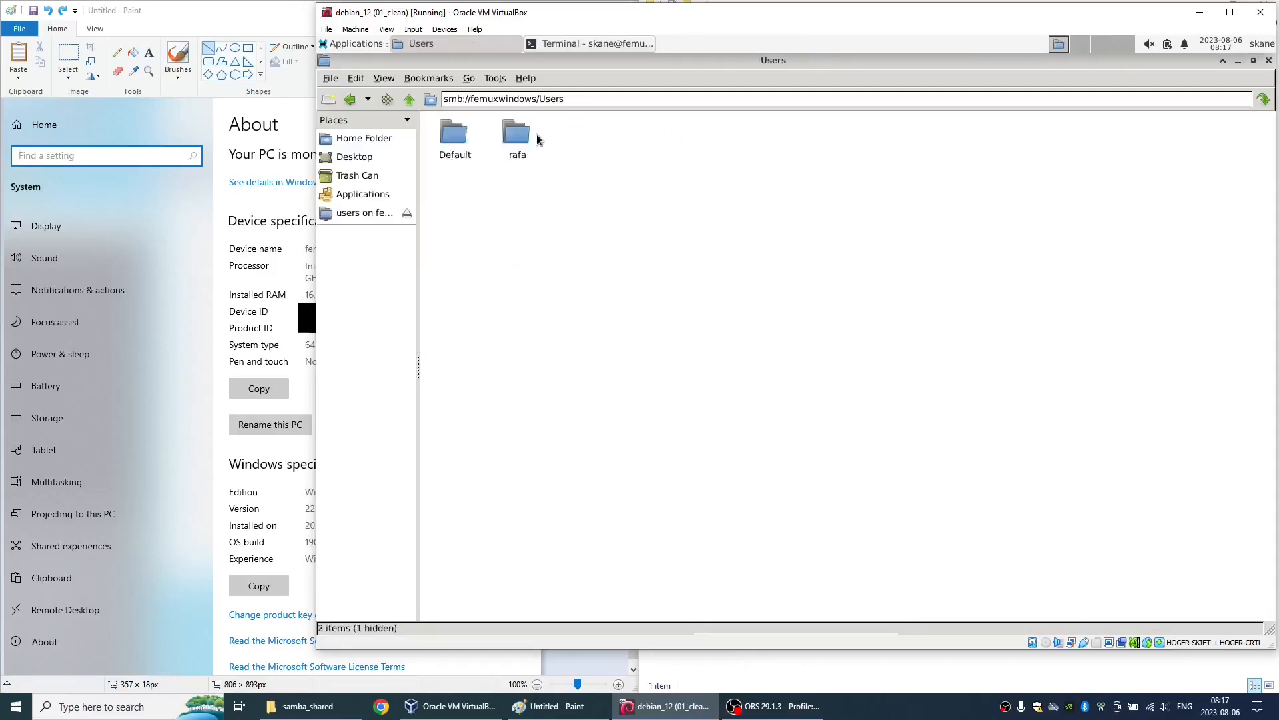
pyautogui.doubleClick(519, 138)
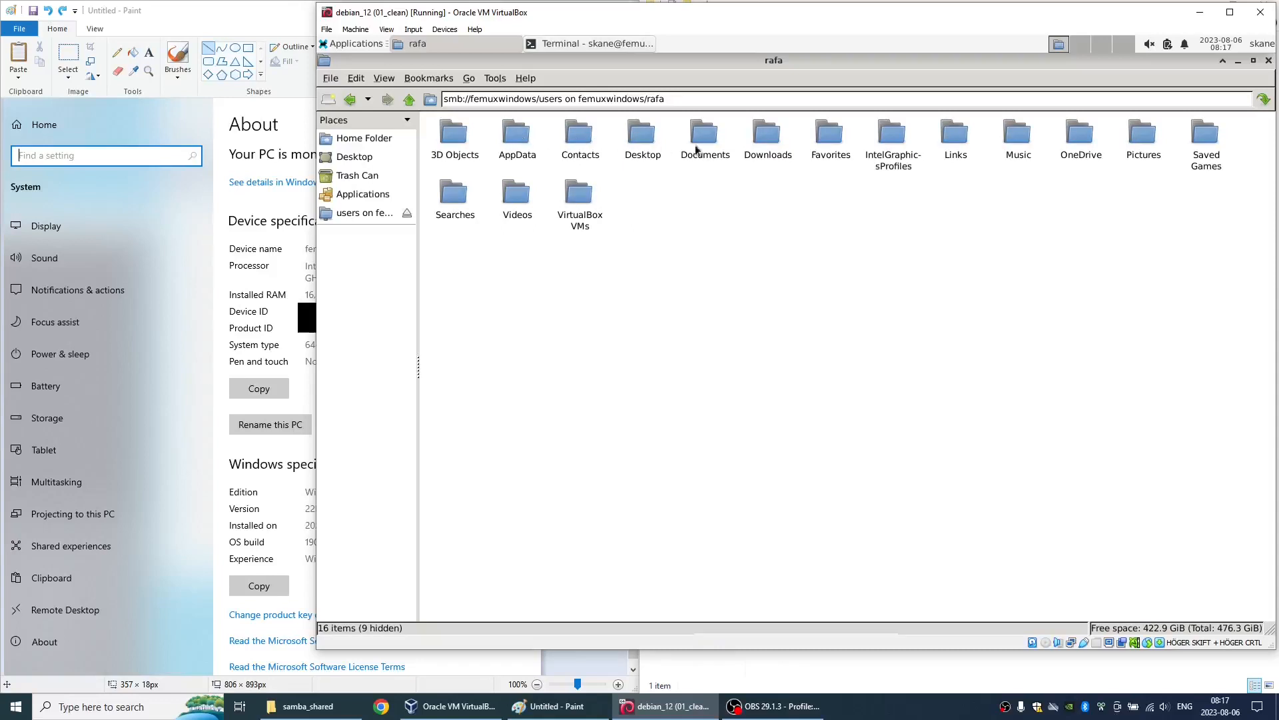
pyautogui.doubleClick(706, 149)
pyautogui.doubleClick(459, 136)
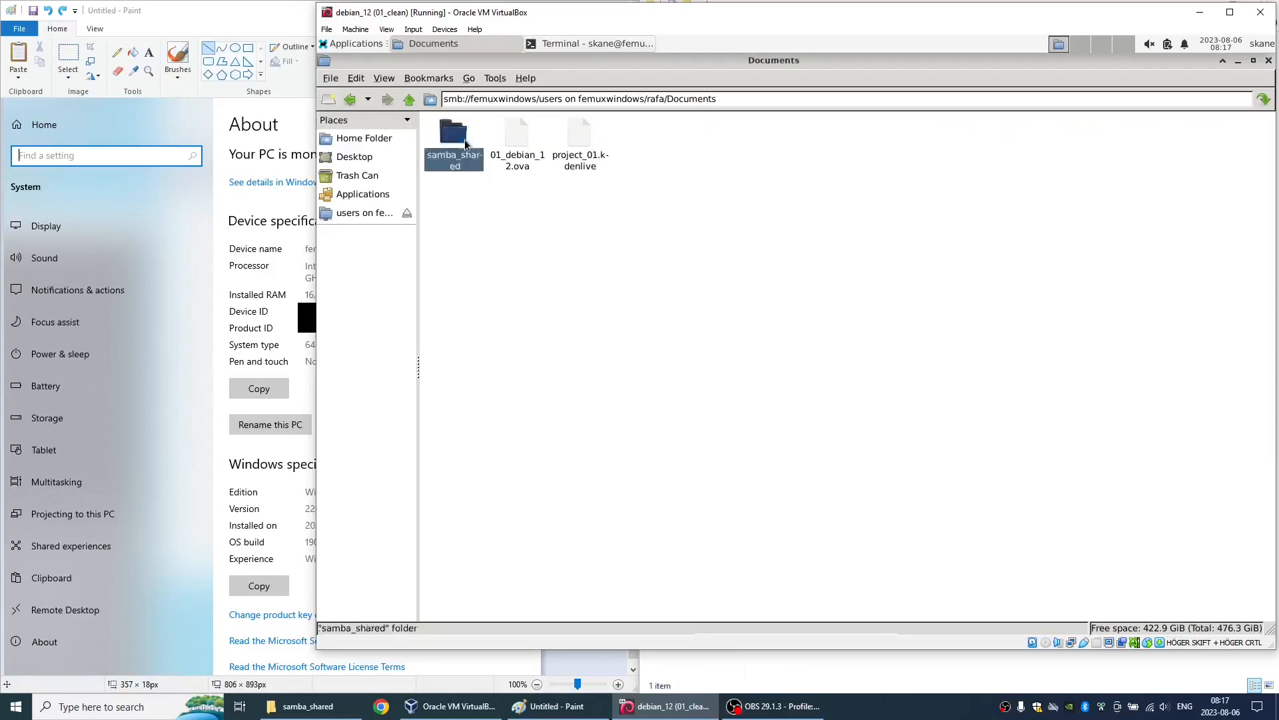
# - Copy installs_and_configs.txt from the share into the local Downloads folder and bookmark that folder as Downloads
pyautogui.rightClick(465, 142)
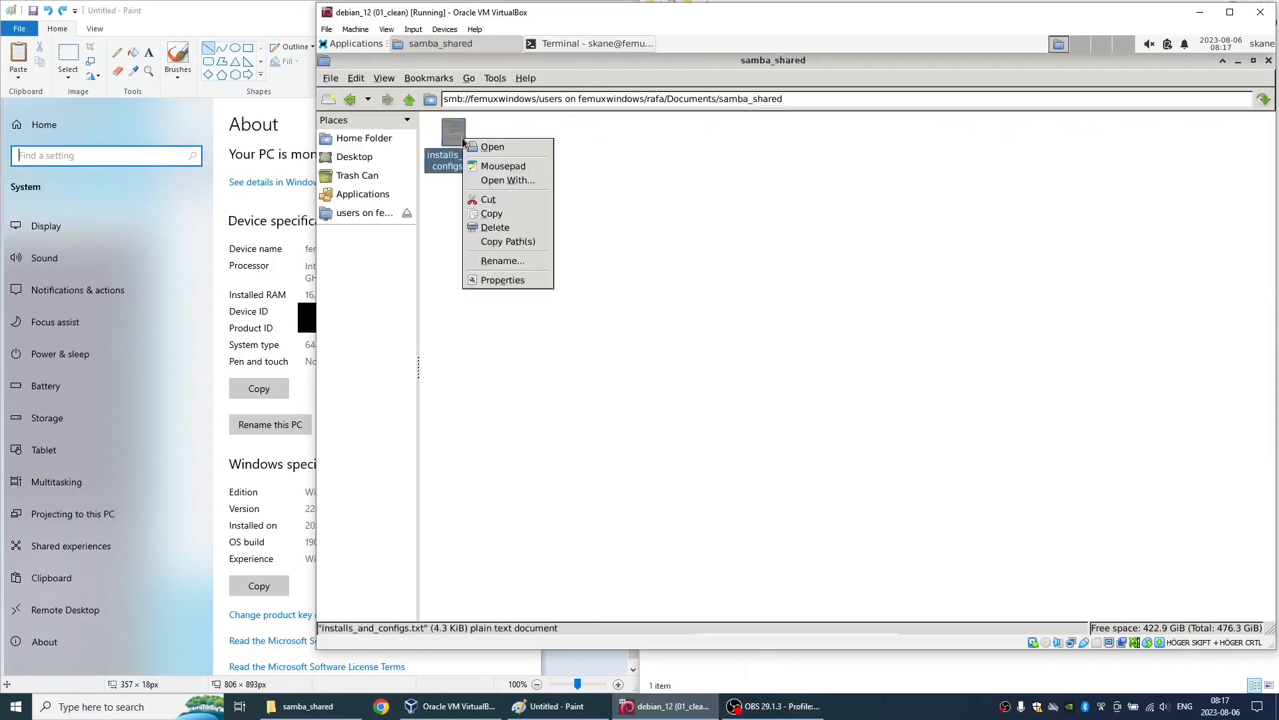
pyautogui.click(499, 213)
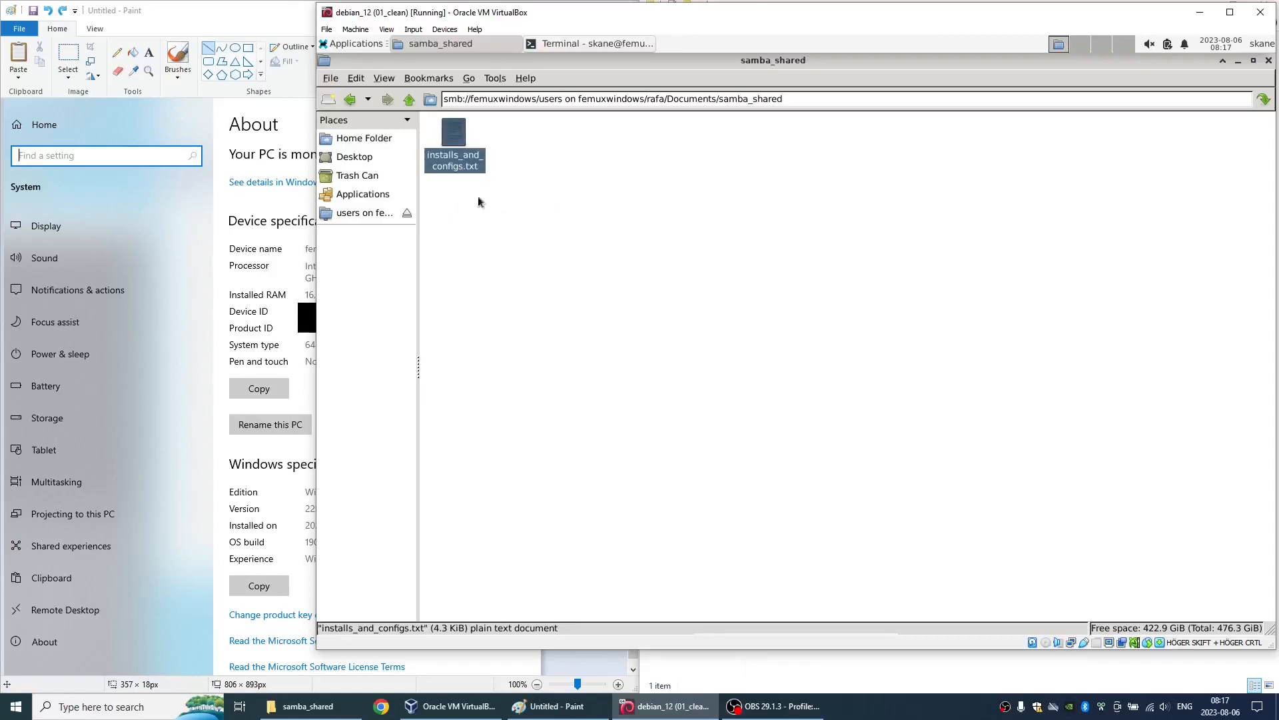
pyautogui.click(362, 137)
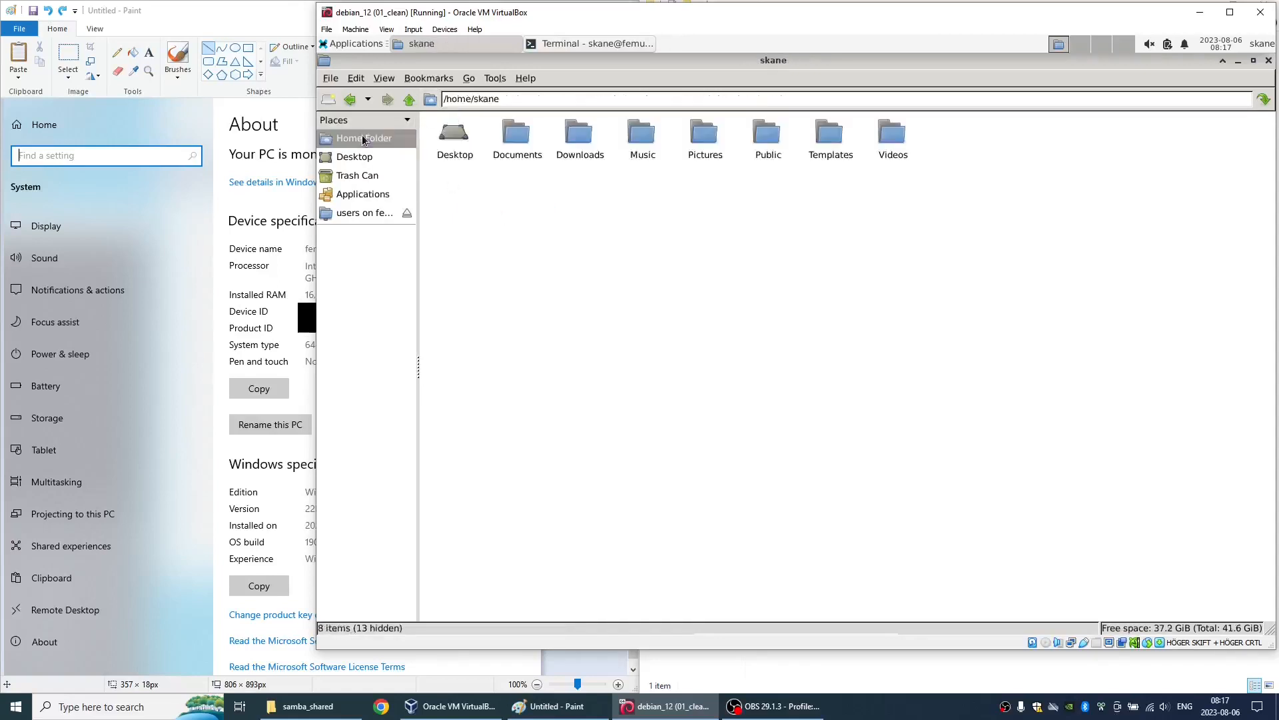
pyautogui.doubleClick(570, 146)
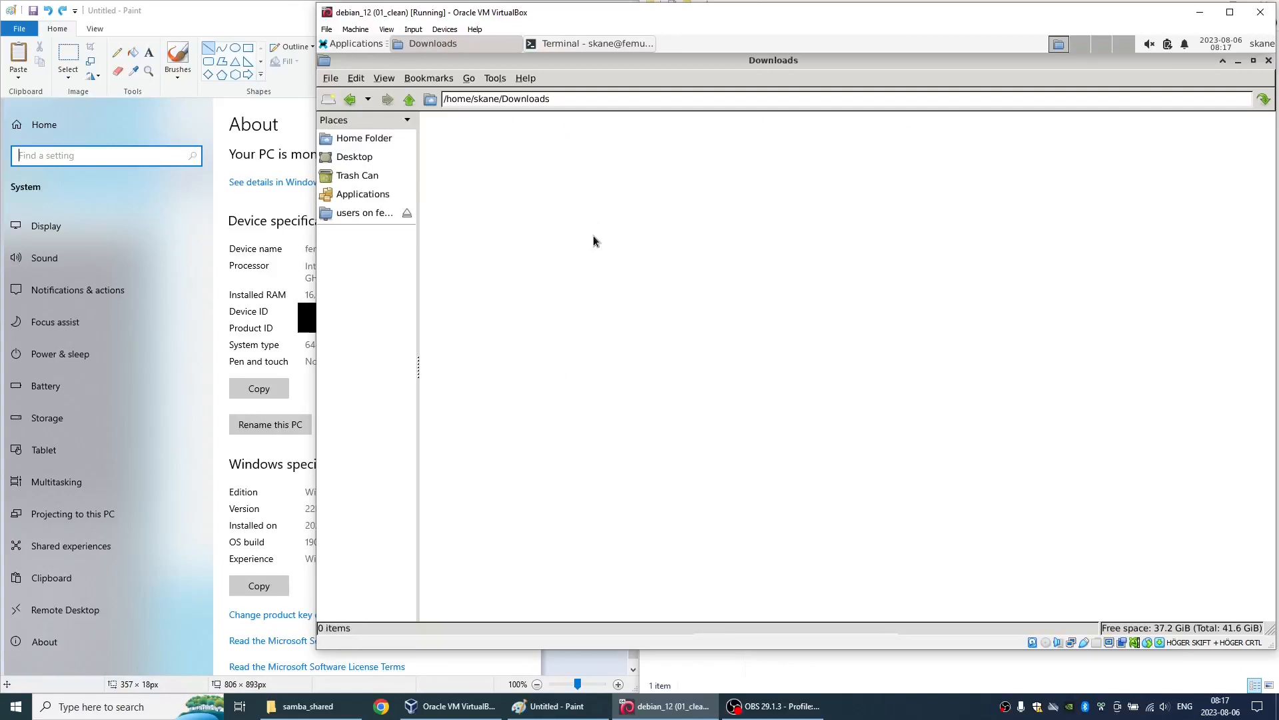
pyautogui.hotkey('ctrl', 'v')
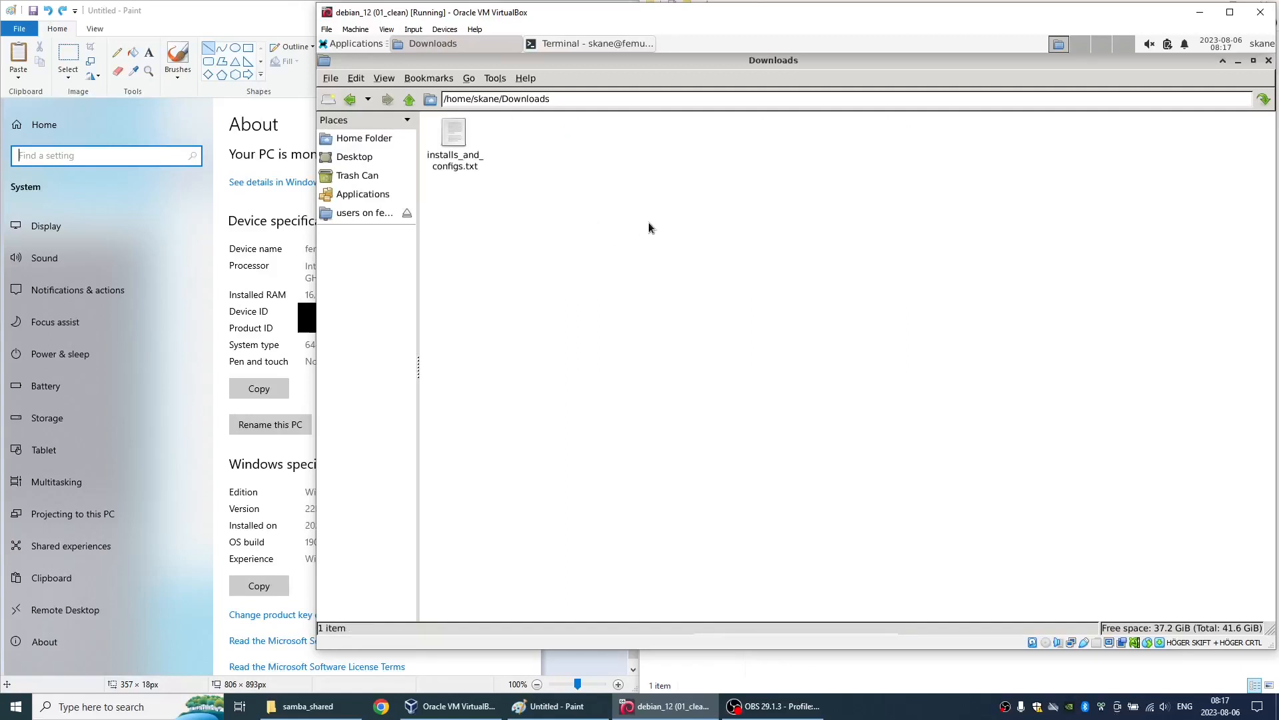
pyautogui.hotkey('ctrl', 'b')
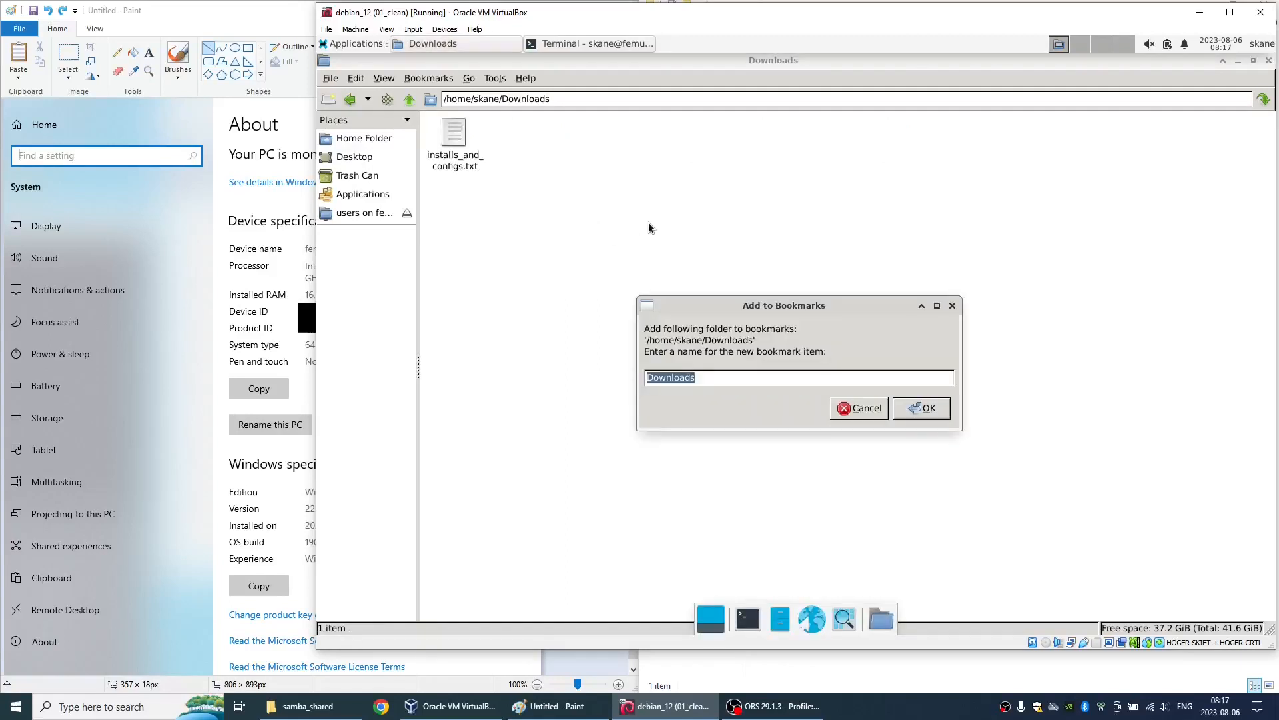
pyautogui.click(916, 405)
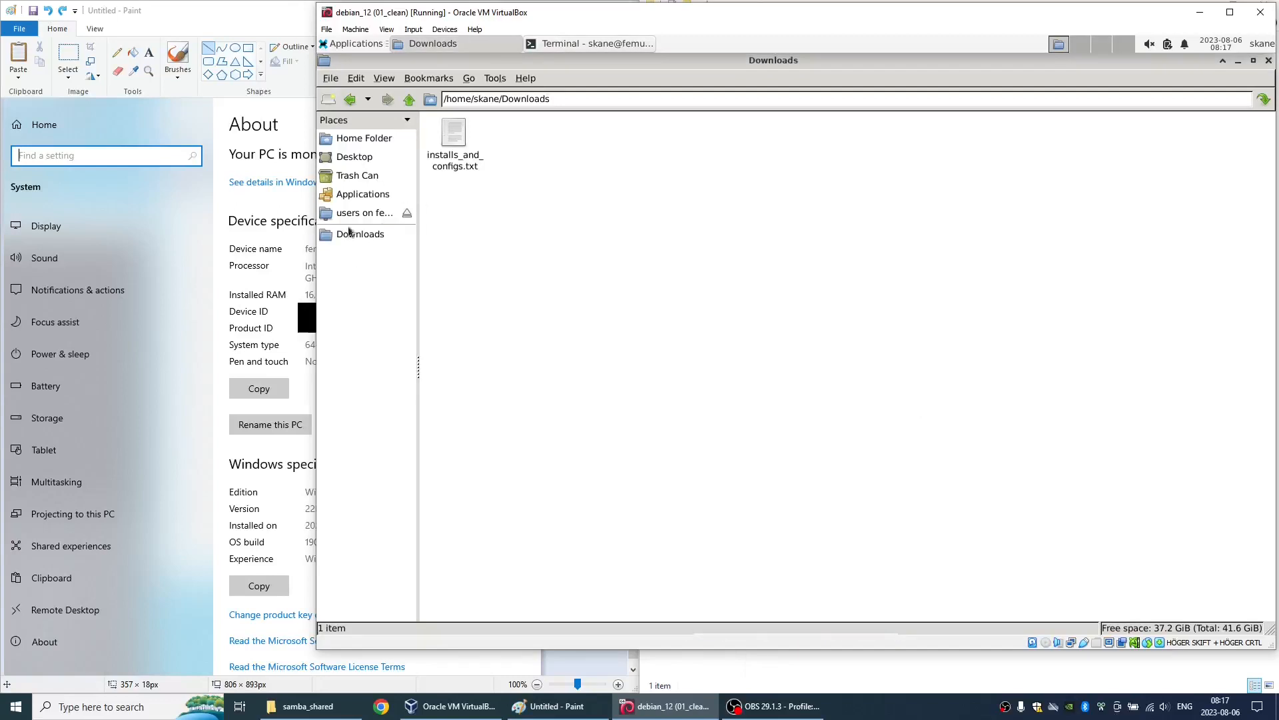
# - Check the file properties of installs_and_configs.txt in Downloads and open the file in Mousepad
pyautogui.click(450, 156)
pyautogui.rightClick(450, 154)
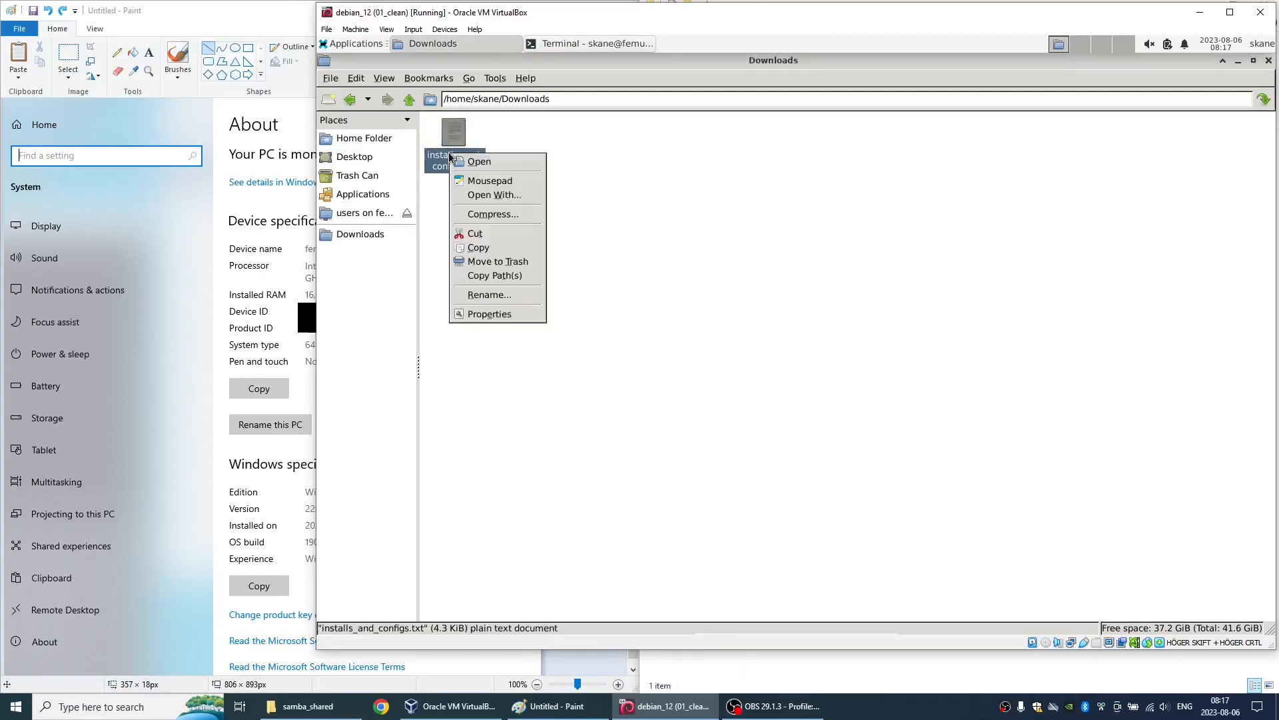
pyautogui.click(486, 313)
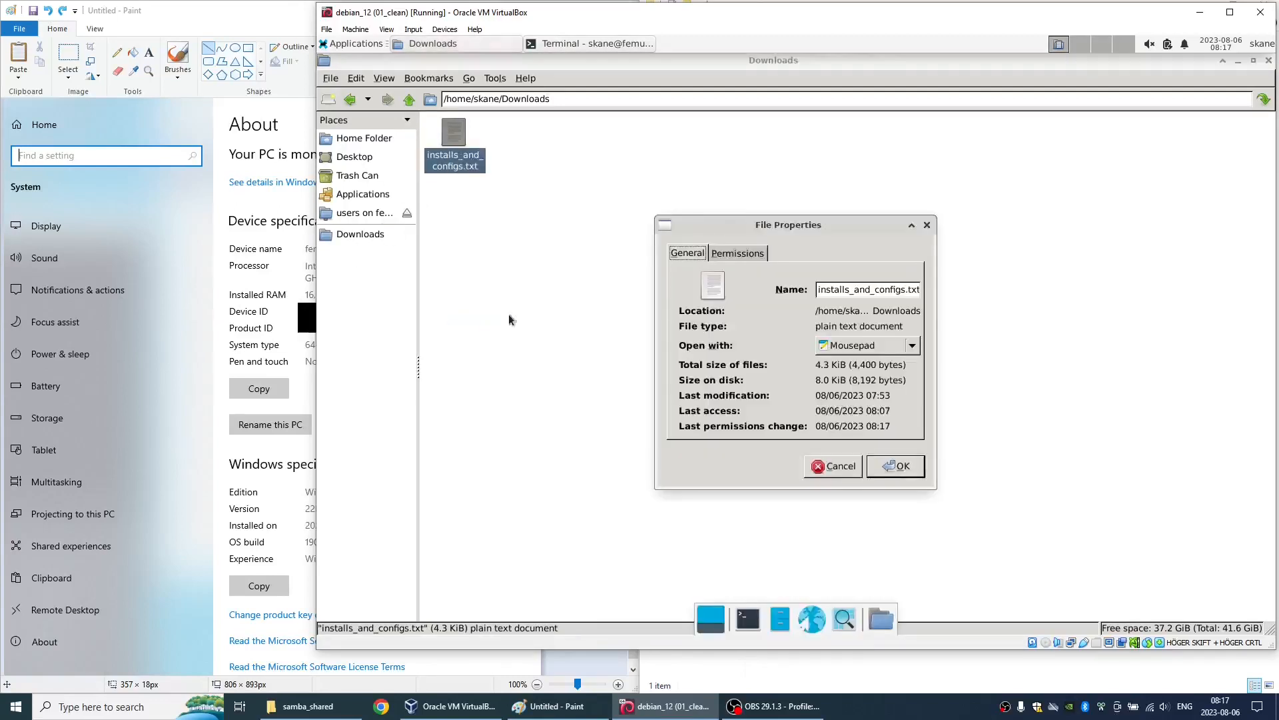
pyautogui.click(893, 469)
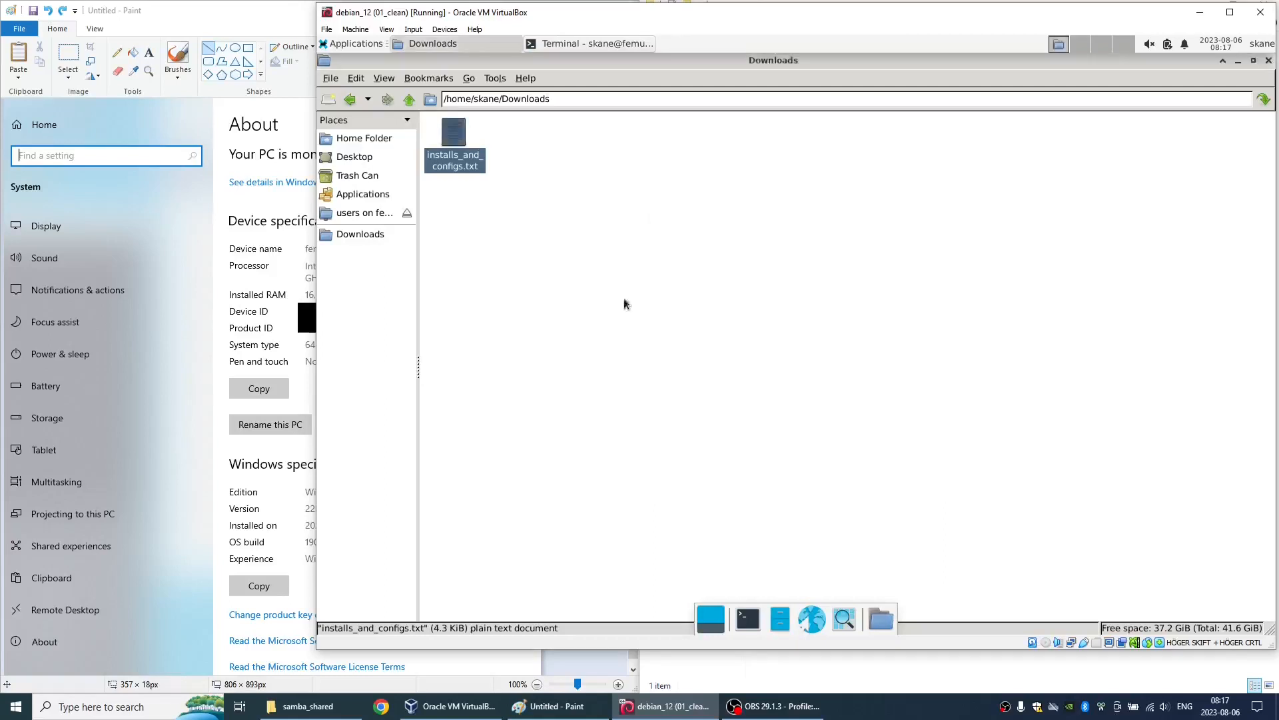
pyautogui.doubleClick(468, 163)
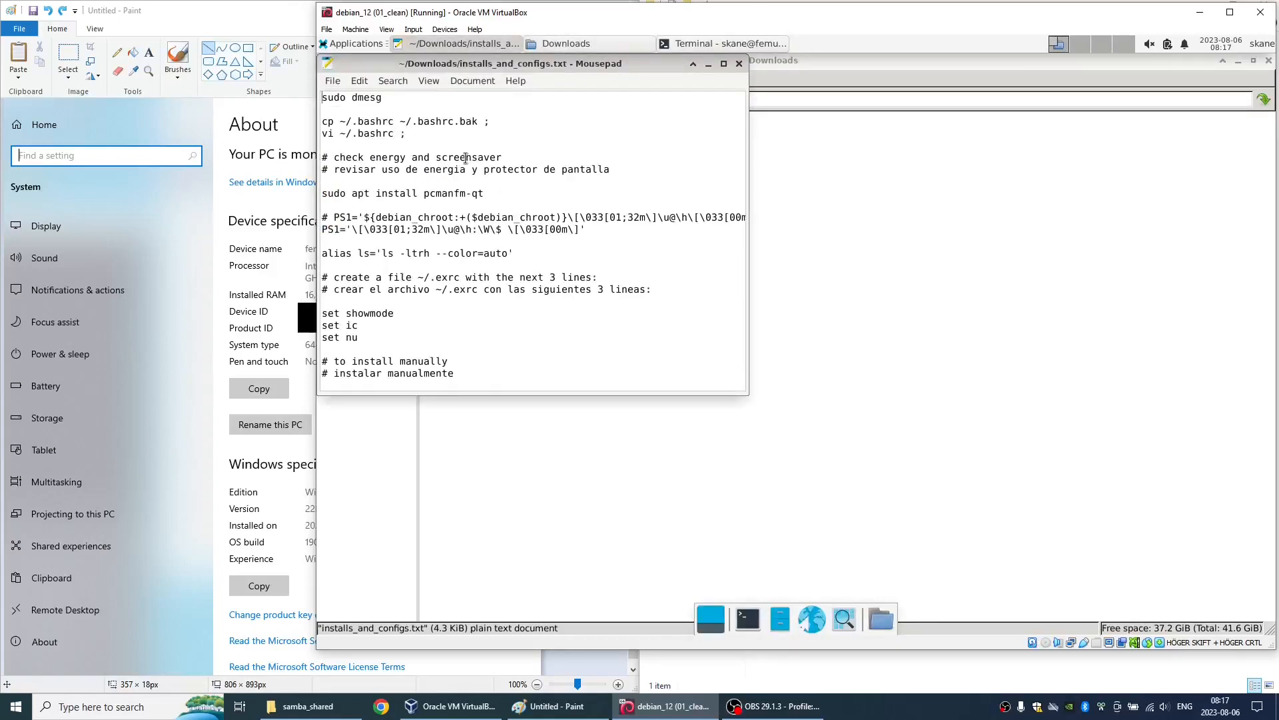
# - Run sudo dmesg from the notes in a cleared terminal and look through the kernel messages
pyautogui.hotkey('shift', 'End')
pyautogui.hotkey('alt', 'Tab')
pyautogui.hotkey('alt', 'Tab')
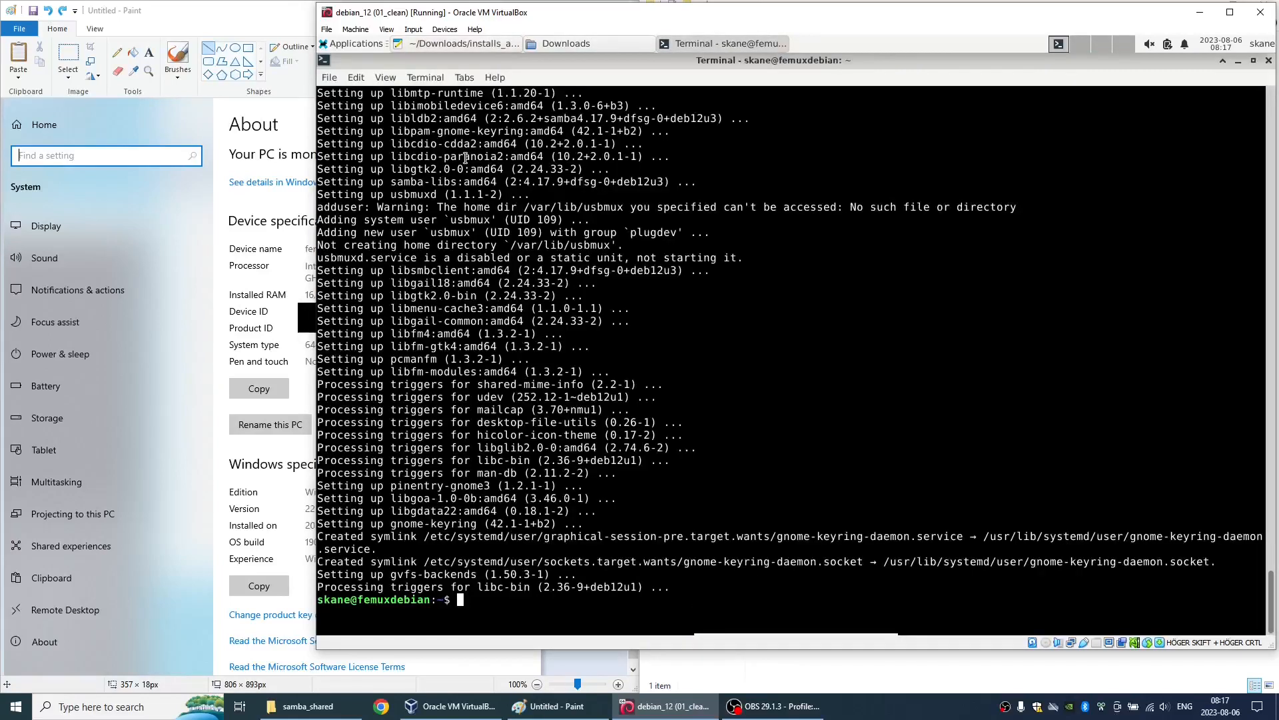
pyautogui.hotkey('ctrl', 'l')
pyautogui.press('Return')
pyautogui.press('Return')
pyautogui.press('Return')
pyautogui.press('Return')
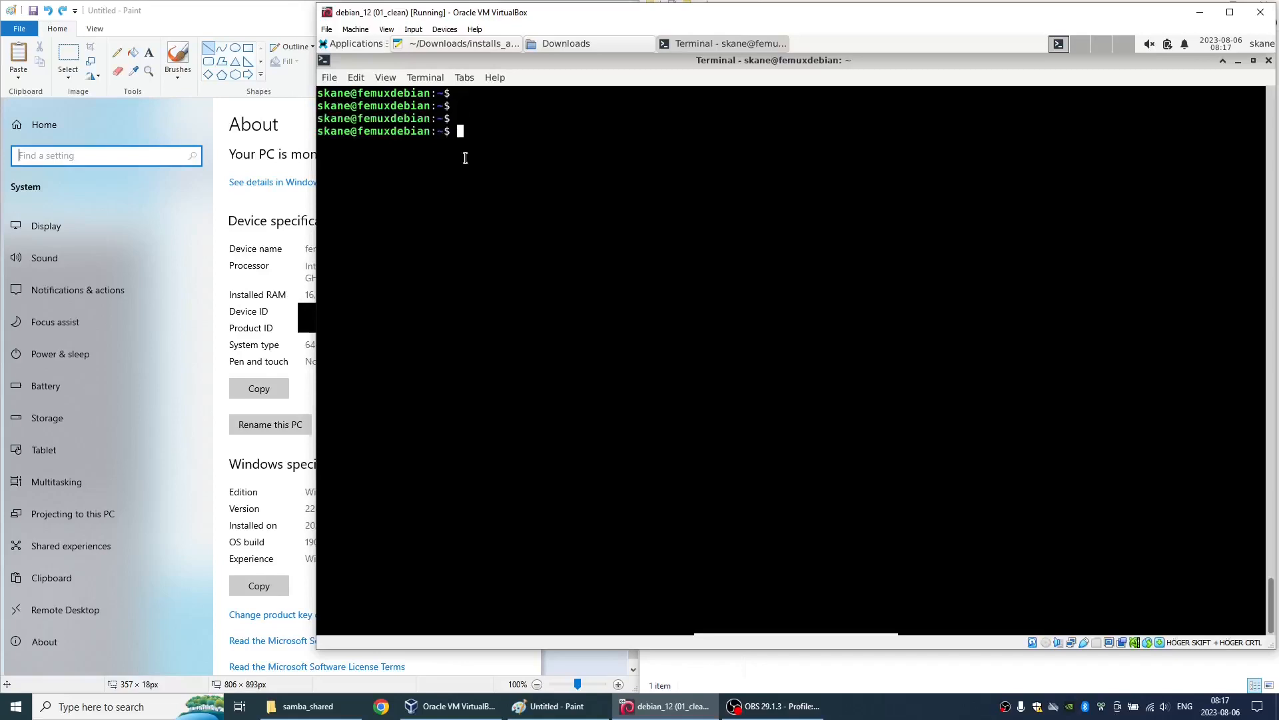
pyautogui.hotkey('ctrl', 'l')
pyautogui.write('sudo dmesg')
pyautogui.press('Return')
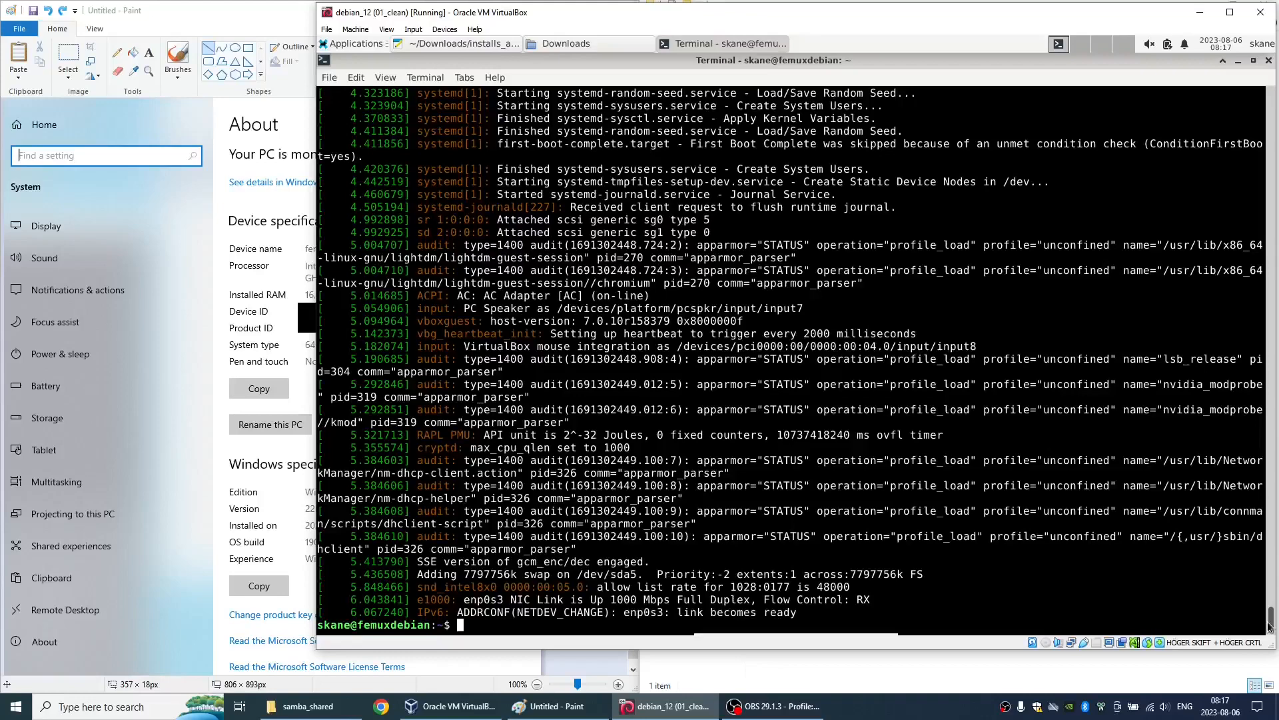
pyautogui.moveTo(1270, 626); pyautogui.dragTo(1271, 566)
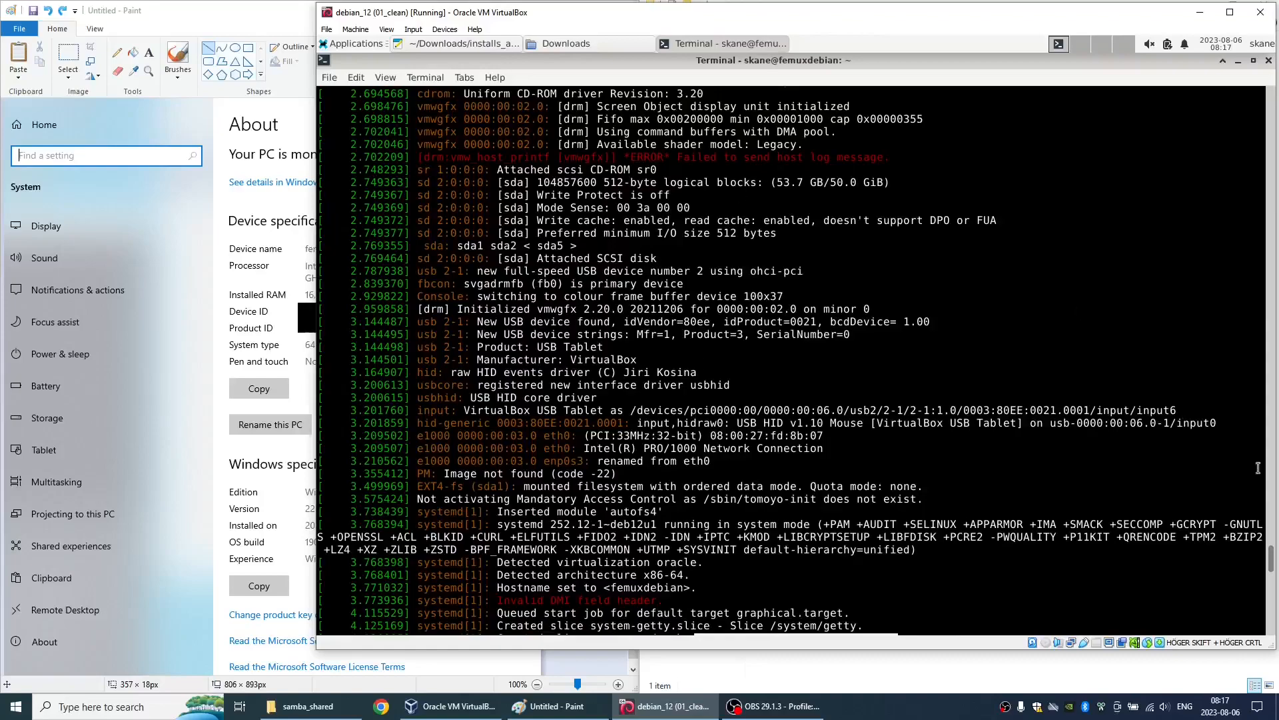
pyautogui.moveTo(1273, 558); pyautogui.dragTo(1261, 636)
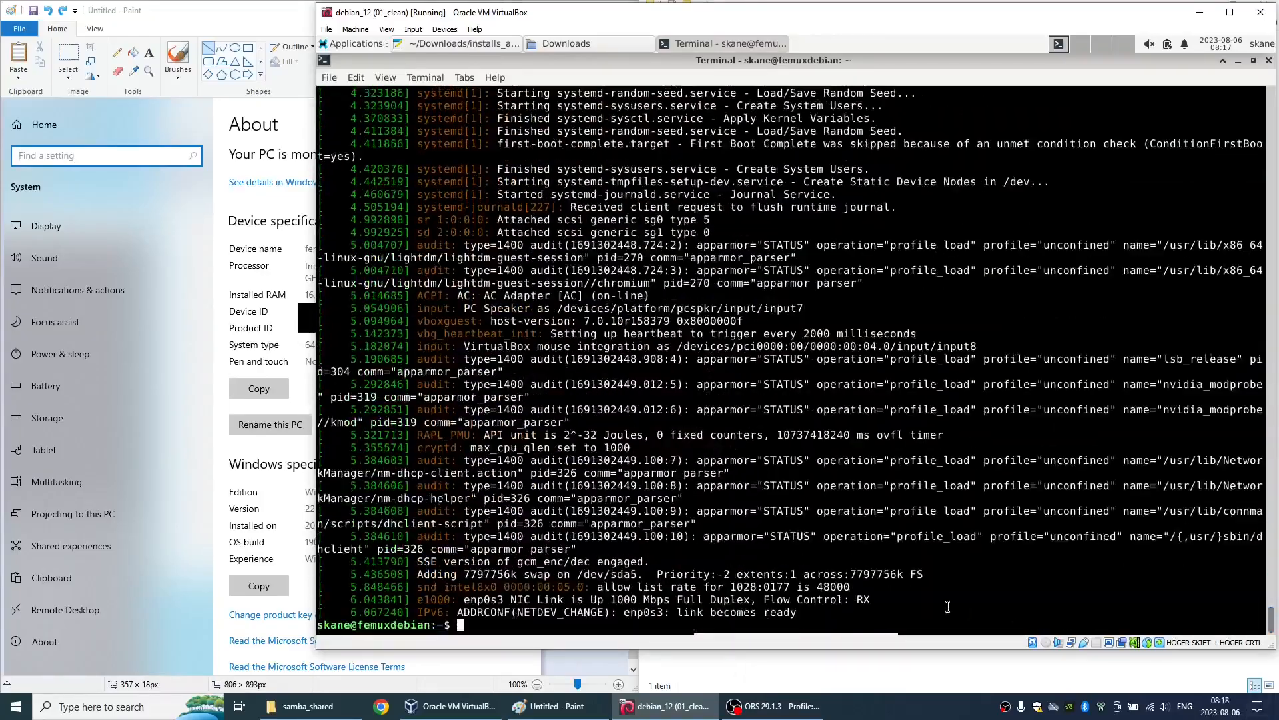
# - Clear the terminal and back up .bashrc by running the notes' command cp ~/.bashrc ~/.bashrc.bak
pyautogui.hotkey('ctrl', 'l')
pyautogui.hotkey('alt', 'Tab')
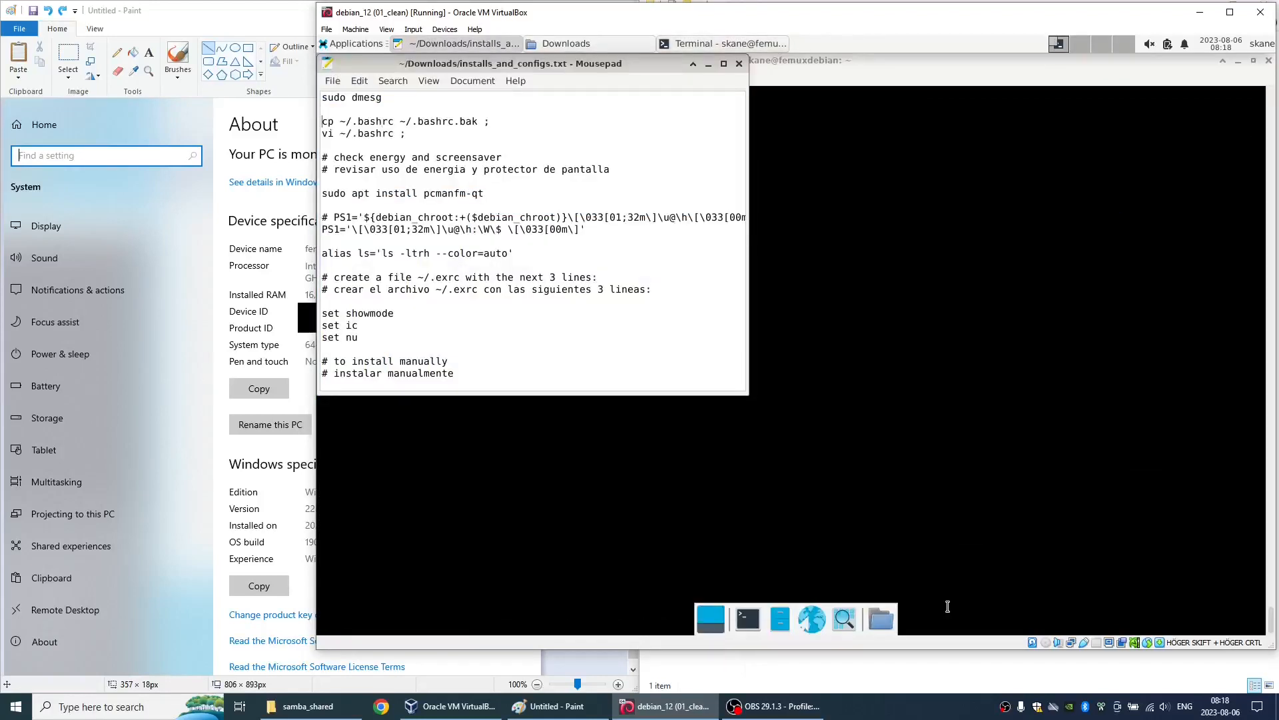
pyautogui.hotkey('shift', 'End')
pyautogui.hotkey('alt', 'Tab')
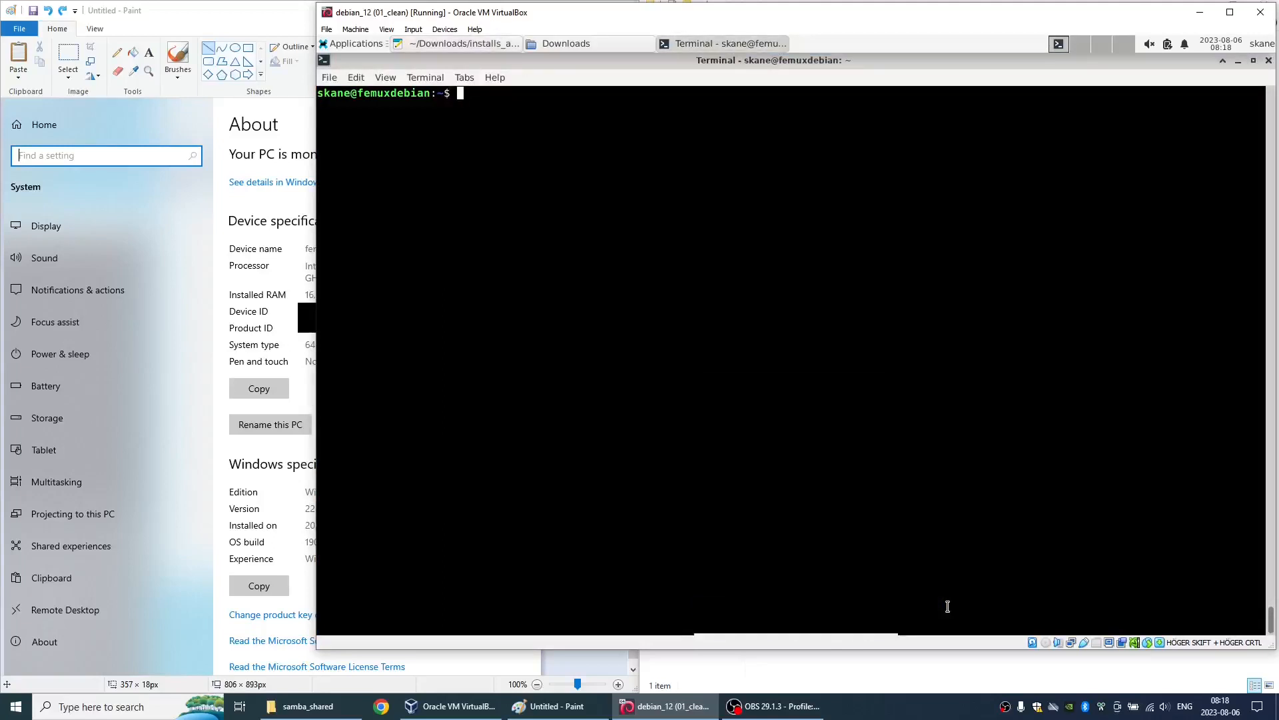
pyautogui.hotkey('ctrl', 'shift', 'v')
pyautogui.press('Return')
# - Transfer the vi ~/.bashrc command from the notes to the terminal and run it
pyautogui.hotkey('alt', 'Tab')
pyautogui.press('Down')
pyautogui.hotkey('shift', 'End')
pyautogui.hotkey('alt', 'Tab')
pyautogui.hotkey('ctrl', 'shift', 'v')
pyautogui.press('Return')
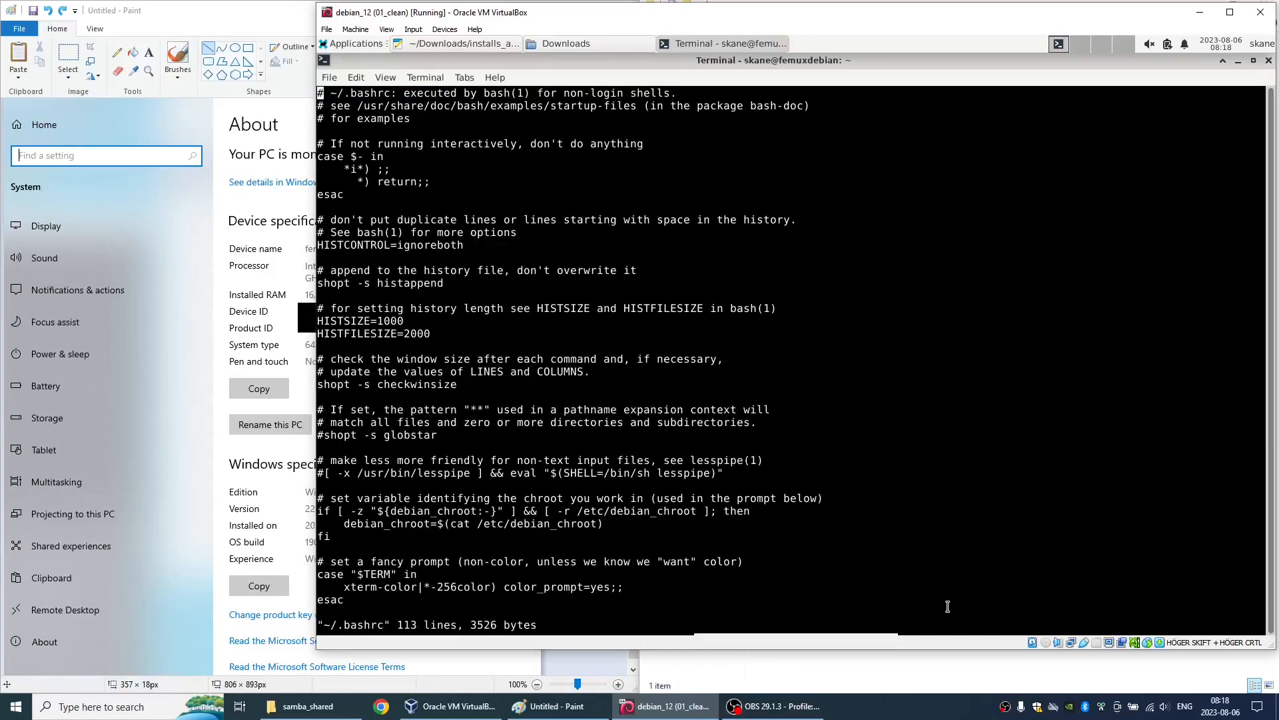
# - Find the ls alias in .bashrc and insert -ltrh before --color=auto
pyautogui.write('/alias')
pyautogui.press('Return')
pyautogui.press('Down')
pyautogui.press('Down')
pyautogui.press('Down')
pyautogui.press('Left')
pyautogui.press('Left')
pyautogui.press('Left')
pyautogui.press('Left')
pyautogui.press('Left')
pyautogui.press('Left')
pyautogui.press('Left')
pyautogui.press('Left')
pyautogui.press('Left')
pyautogui.press('Left')
pyautogui.press('Left')
pyautogui.press('Left')
pyautogui.press('Left')
pyautogui.press('Right')
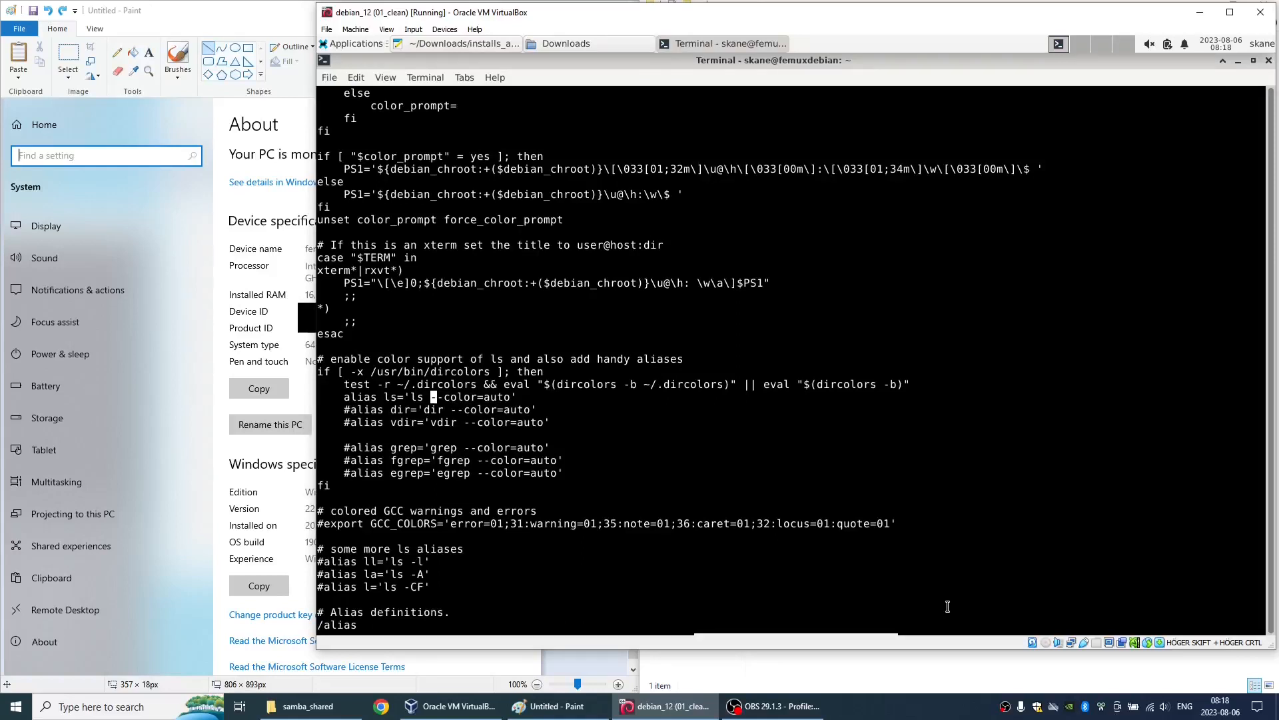
pyautogui.write('i-ltrh')
pyautogui.press('Escape')
# - Go to the PS1 definition under the color_prompt condition in .bashrc
pyautogui.press('Up')
pyautogui.press('Up')
pyautogui.press('Up')
pyautogui.press('Up')
pyautogui.press('Up')
pyautogui.press('Up')
pyautogui.press('Up')
pyautogui.press('Up')
pyautogui.press('Up')
pyautogui.press('Up')
pyautogui.press('Up')
pyautogui.press('Up')
pyautogui.press('Up')
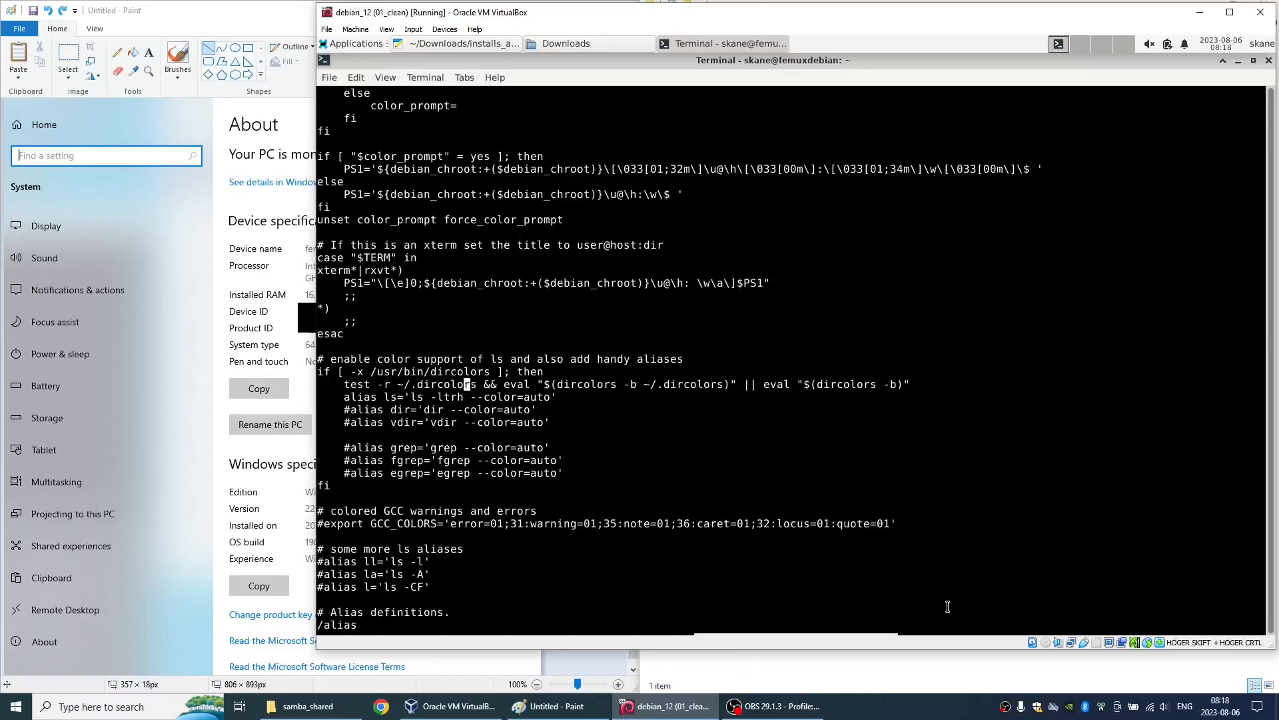
pyautogui.press('Up')
pyautogui.press('Up')
pyautogui.press('Up')
pyautogui.press('Up')
pyautogui.press('Up')
pyautogui.press('Left')
pyautogui.press('Left')
pyautogui.press('Left')
pyautogui.press('Left')
pyautogui.press('Left')
pyautogui.press('Left')
pyautogui.press('Left')
pyautogui.press('Left')
pyautogui.press('Left')
pyautogui.press('Left')
pyautogui.press('Left')
pyautogui.press('Left')
pyautogui.press('Left')
pyautogui.press('Left')
pyautogui.press('Left')
pyautogui.press('Left')
# - Open a second terminal, list the home folder with ls, and close that terminal
pyautogui.click(747, 620)
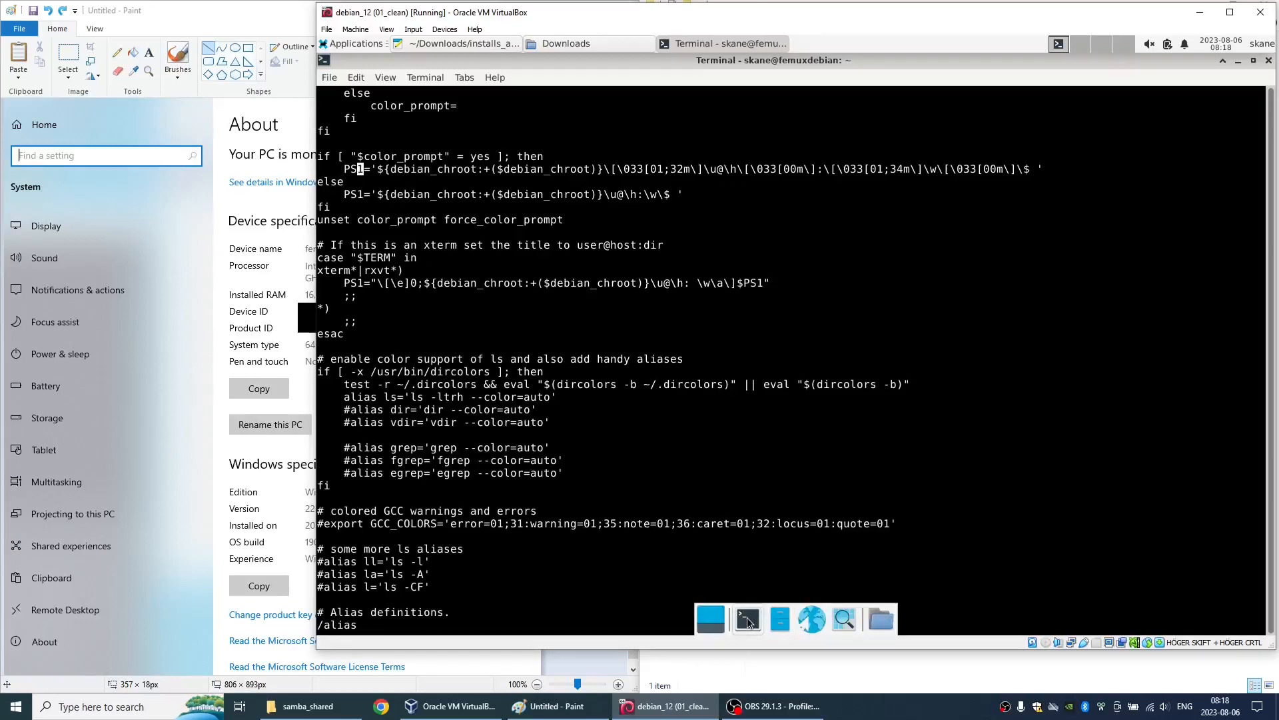
pyautogui.write('ls')
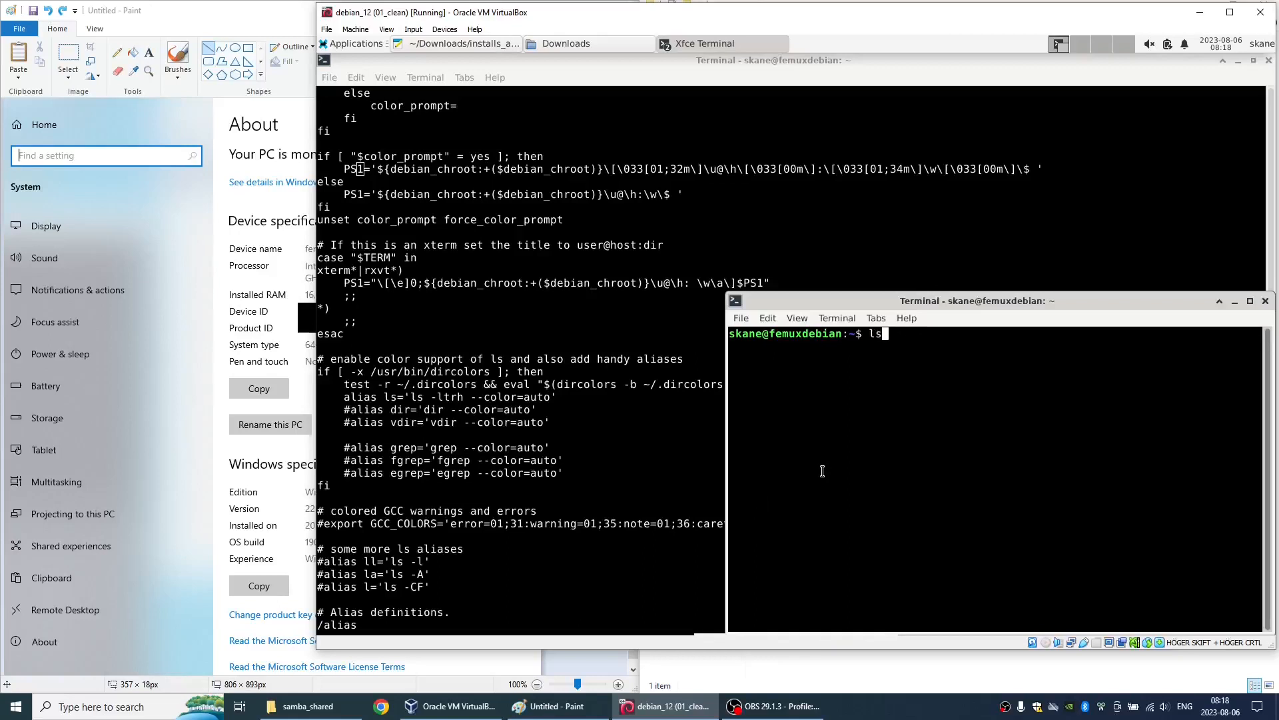
pyautogui.press('Return')
pyautogui.hotkey('ctrl', 'd')
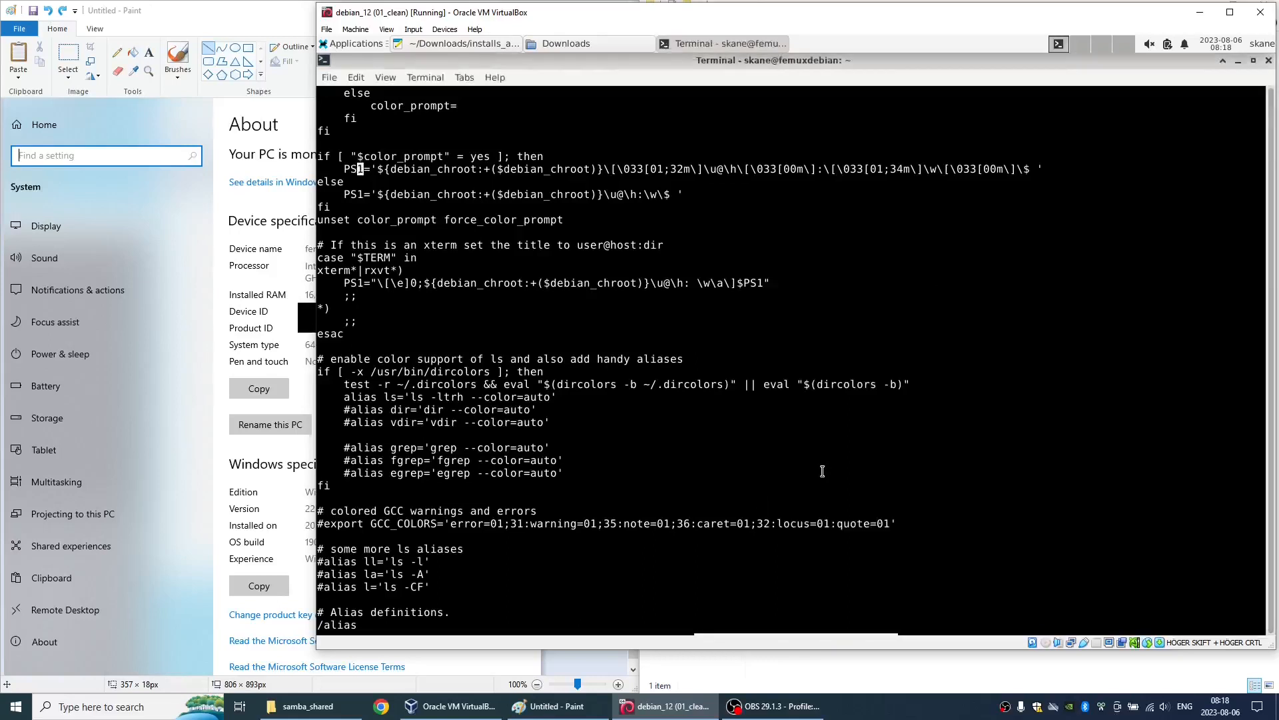
# - Comment out the PS1 line under the color_prompt condition by inserting # before it
pyautogui.press('Left')
pyautogui.press('Left')
pyautogui.press('Left')
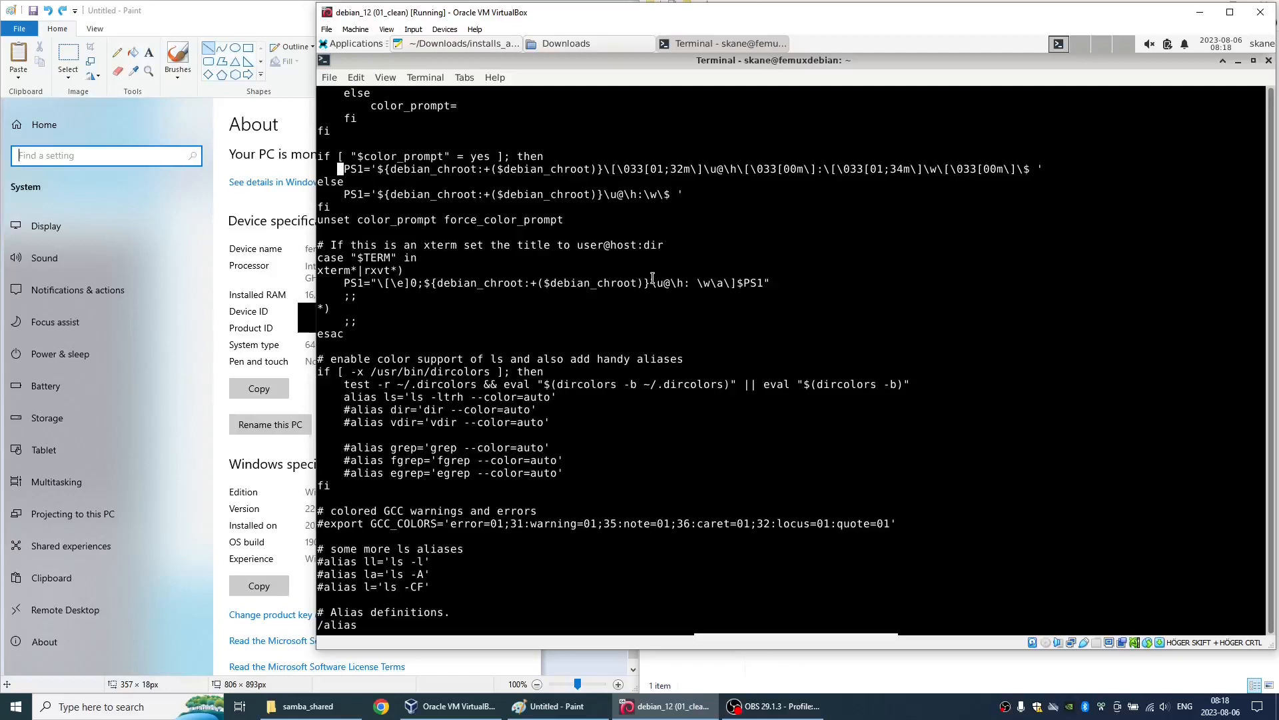
pyautogui.write('#')
pyautogui.press('Left')
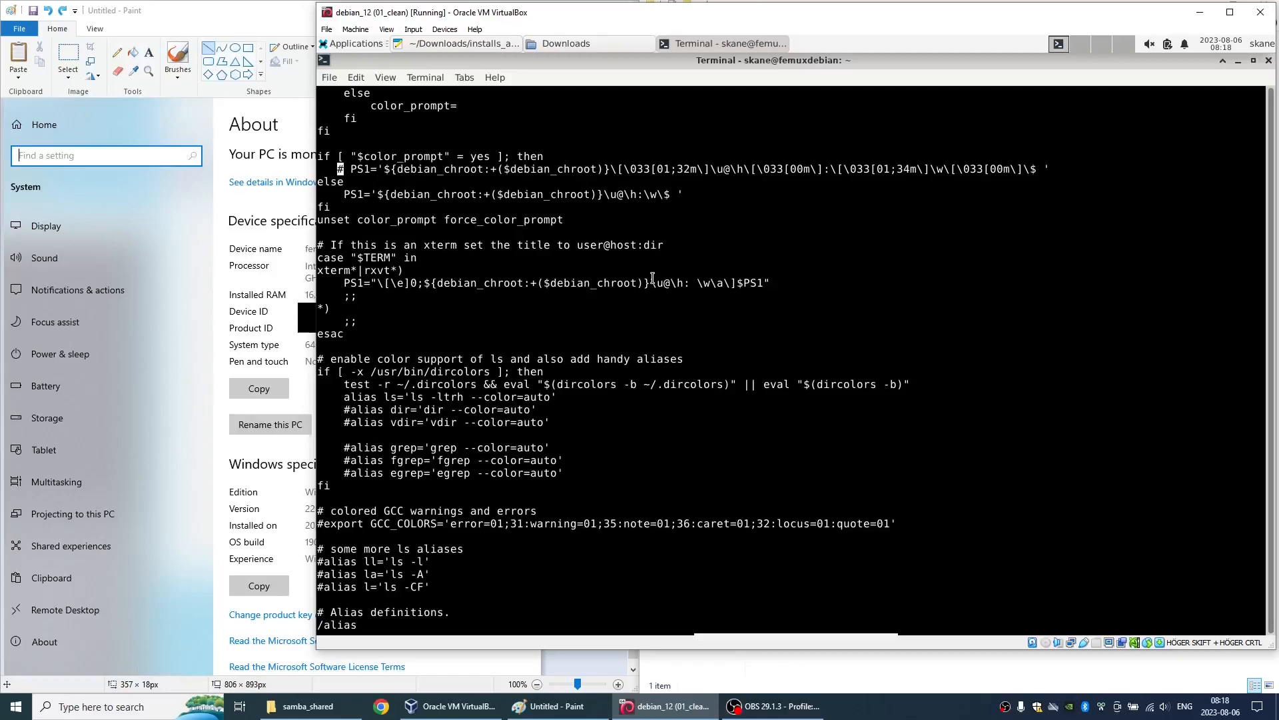
# - Copy the replacement PS1 line, PS1='\[\033[01;32m\]\u@\h:\W\$ \[\033[00m\]', from the notes and paste it below the commented PS1 line in .bashrc
pyautogui.scroll(1, 653, 277)
pyautogui.hotkey('alt', 'Tab')
pyautogui.press('Right')
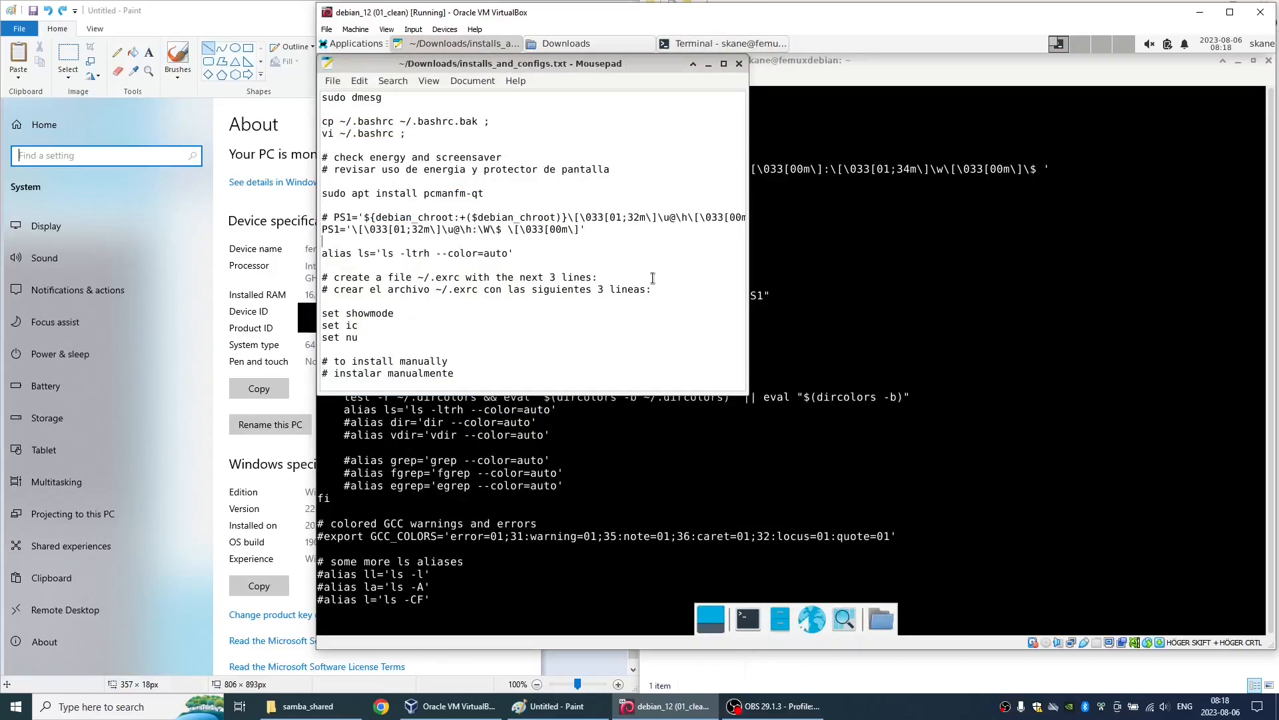
pyautogui.hotkey('shift', 'End')
pyautogui.hotkey('ctrl', 'c')
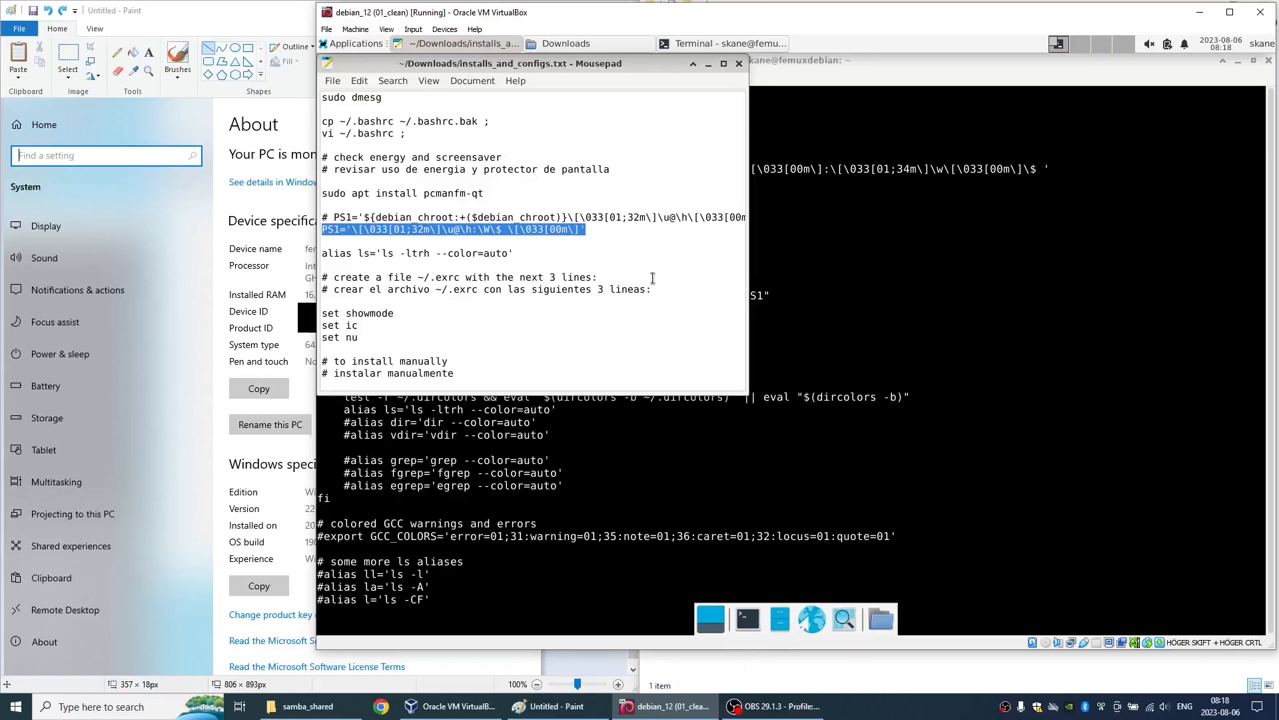
pyautogui.hotkey('alt', 'Tab')
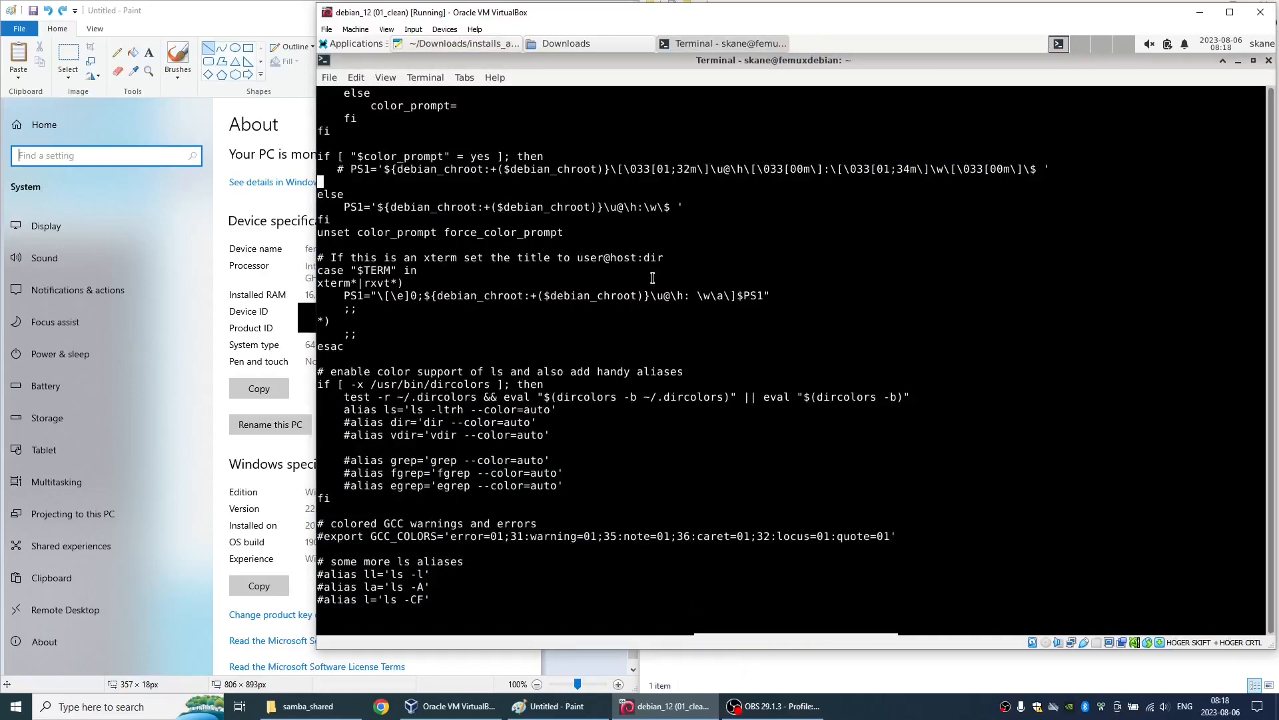
pyautogui.hotkey('ctrl', 'shift', 'v')
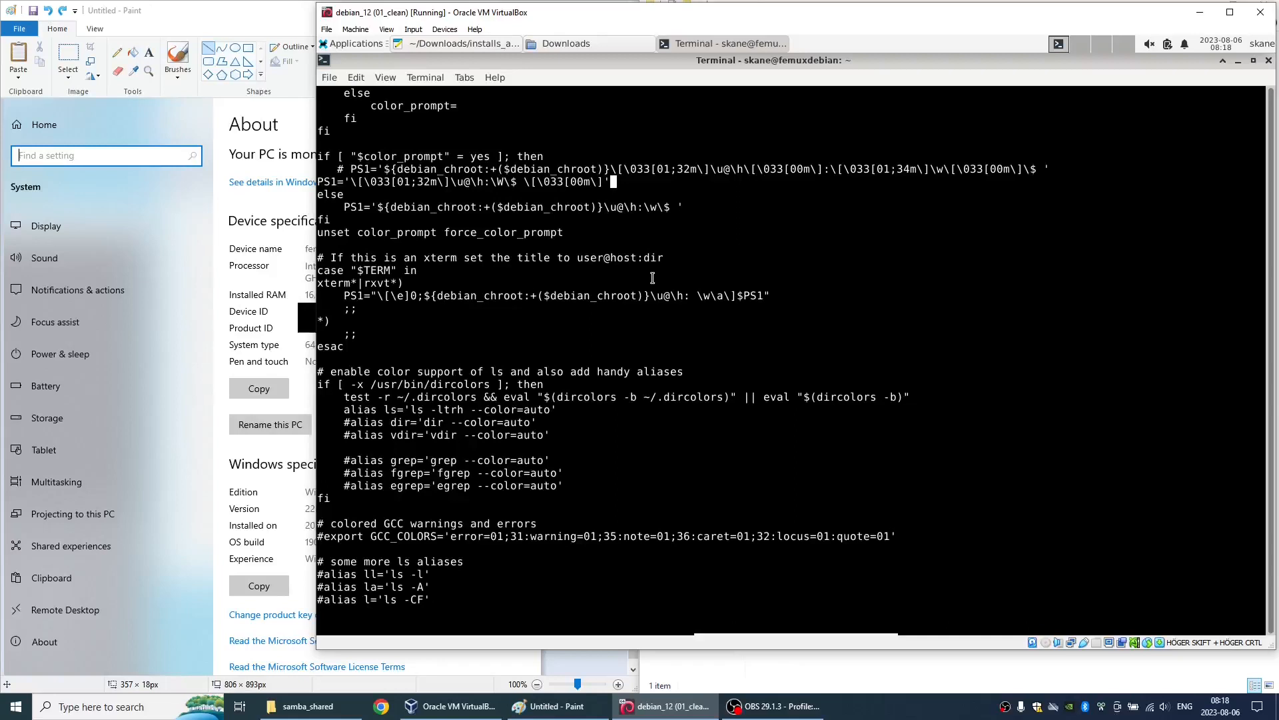
# - Toggle Word Wrap for the installs_and_configs.txt notes and maximize their Mousepad window
pyautogui.hotkey('alt', 'Tab')
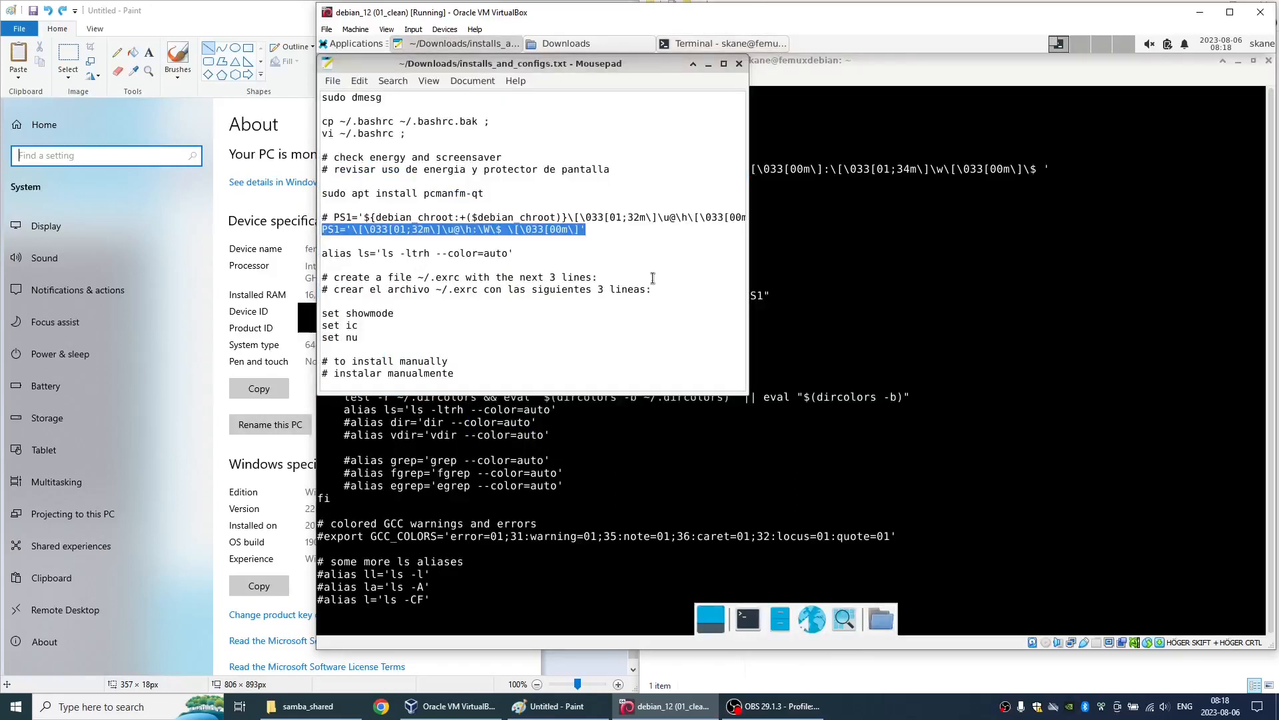
pyautogui.click(460, 81)
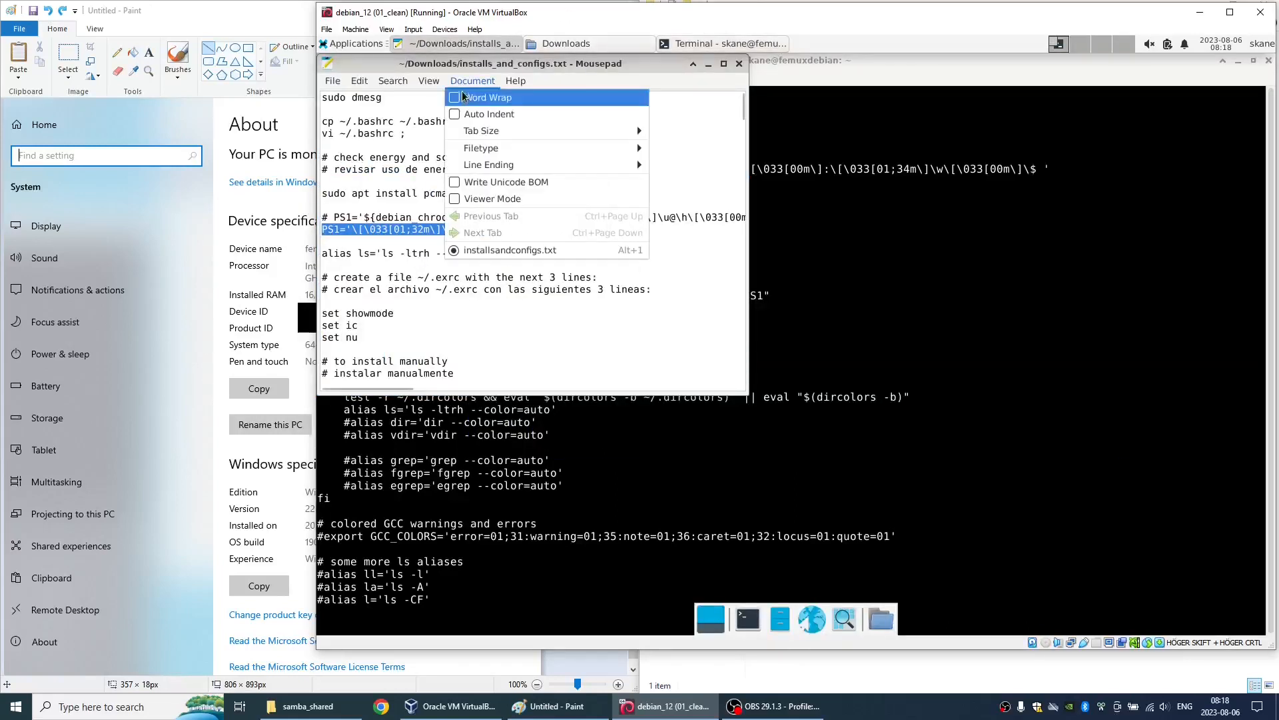
pyautogui.click(463, 97)
pyautogui.doubleClick(526, 66)
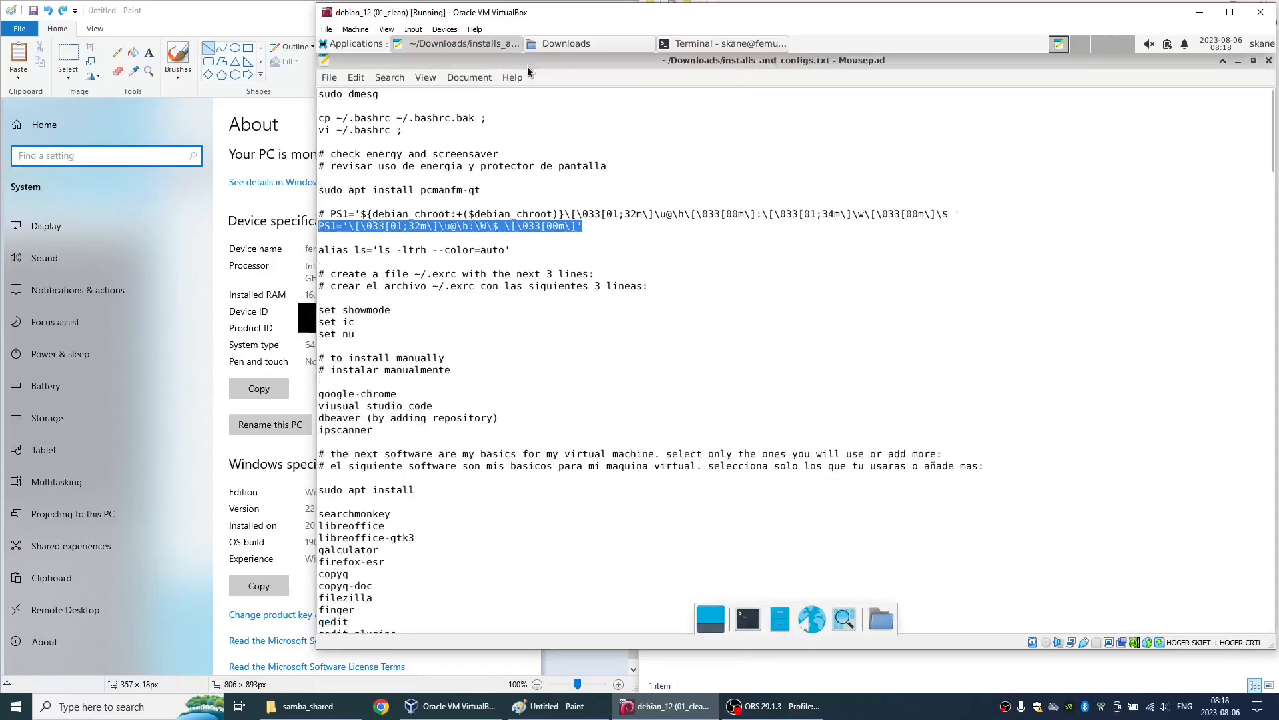
# - Compare the PS1 and ls alias lines in the notes with the edited lines in .bashrc
pyautogui.click(552, 166)
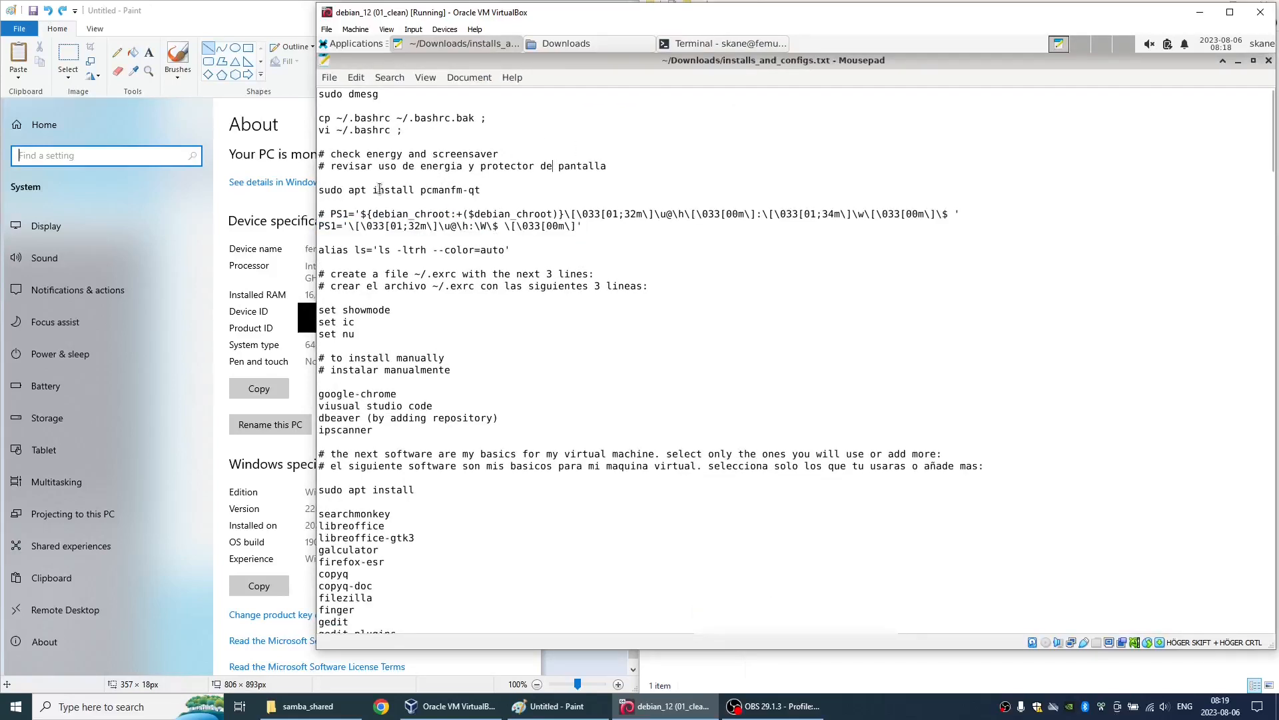
pyautogui.tripleClick(370, 210)
pyautogui.hotkey('alt', 'Tab')
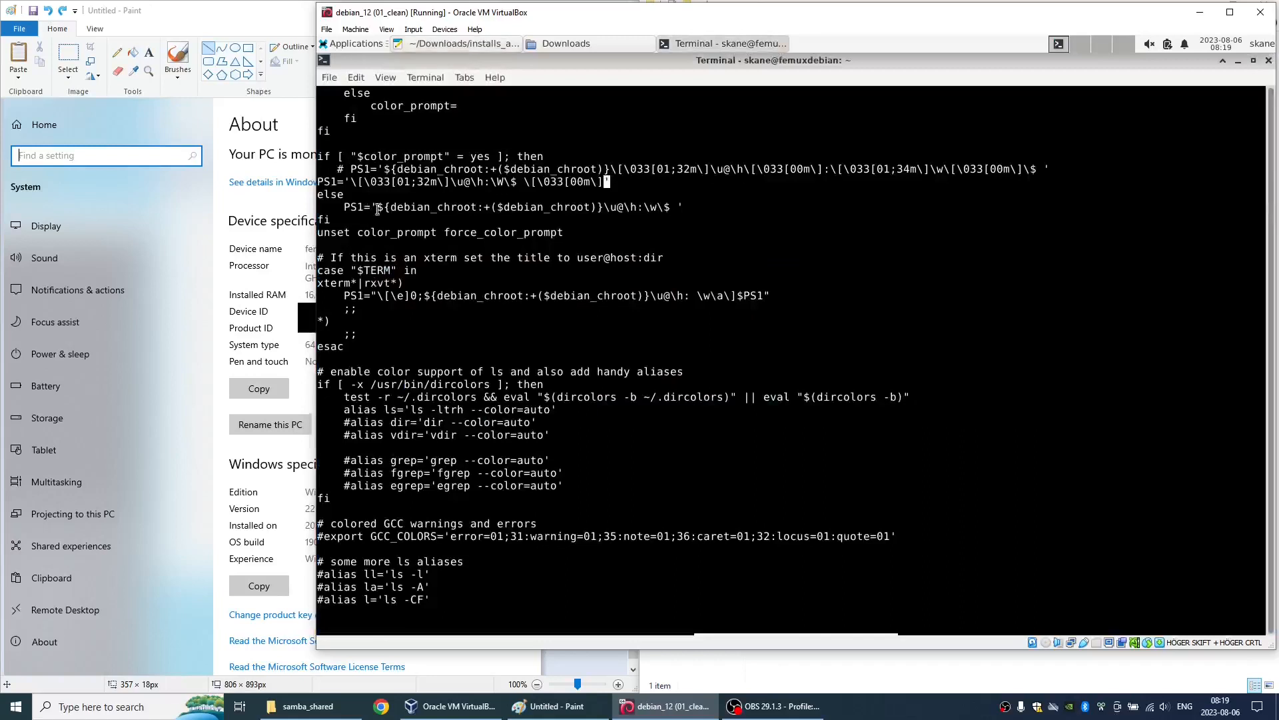
pyautogui.doubleClick(443, 169)
pyautogui.click(444, 169)
pyautogui.tripleClick(428, 185)
pyautogui.click(429, 185)
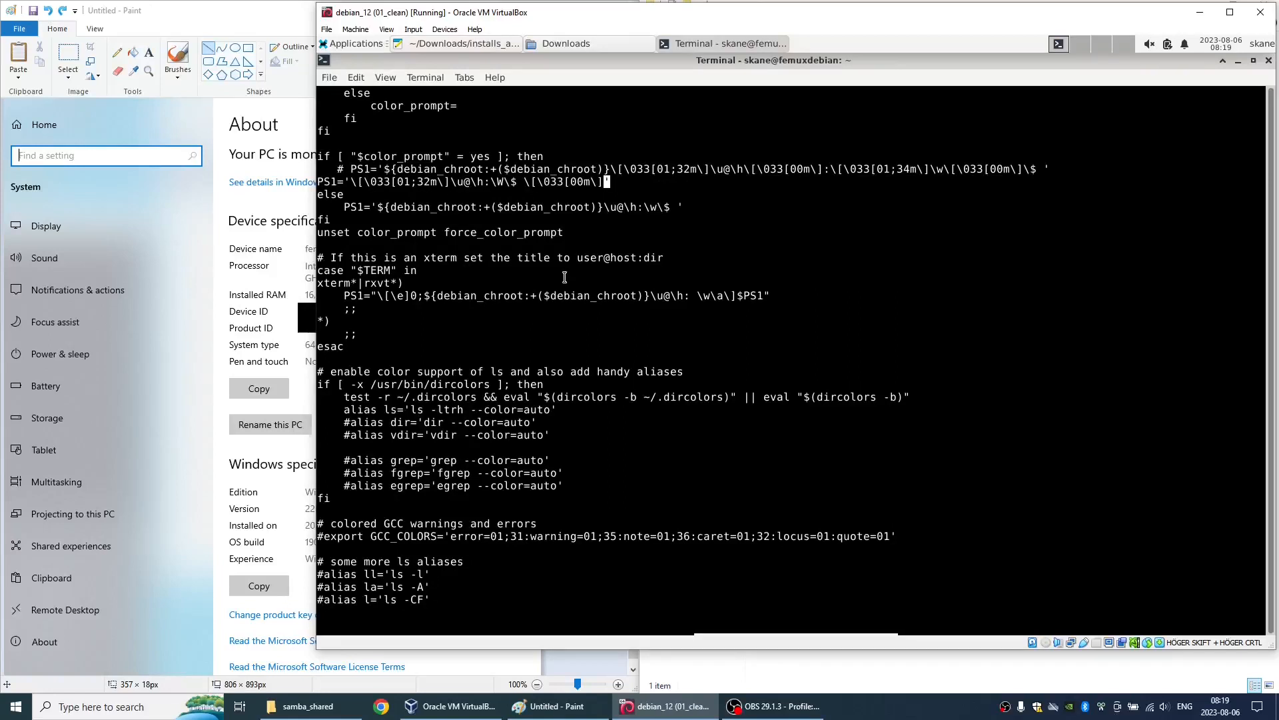
pyautogui.tripleClick(400, 410)
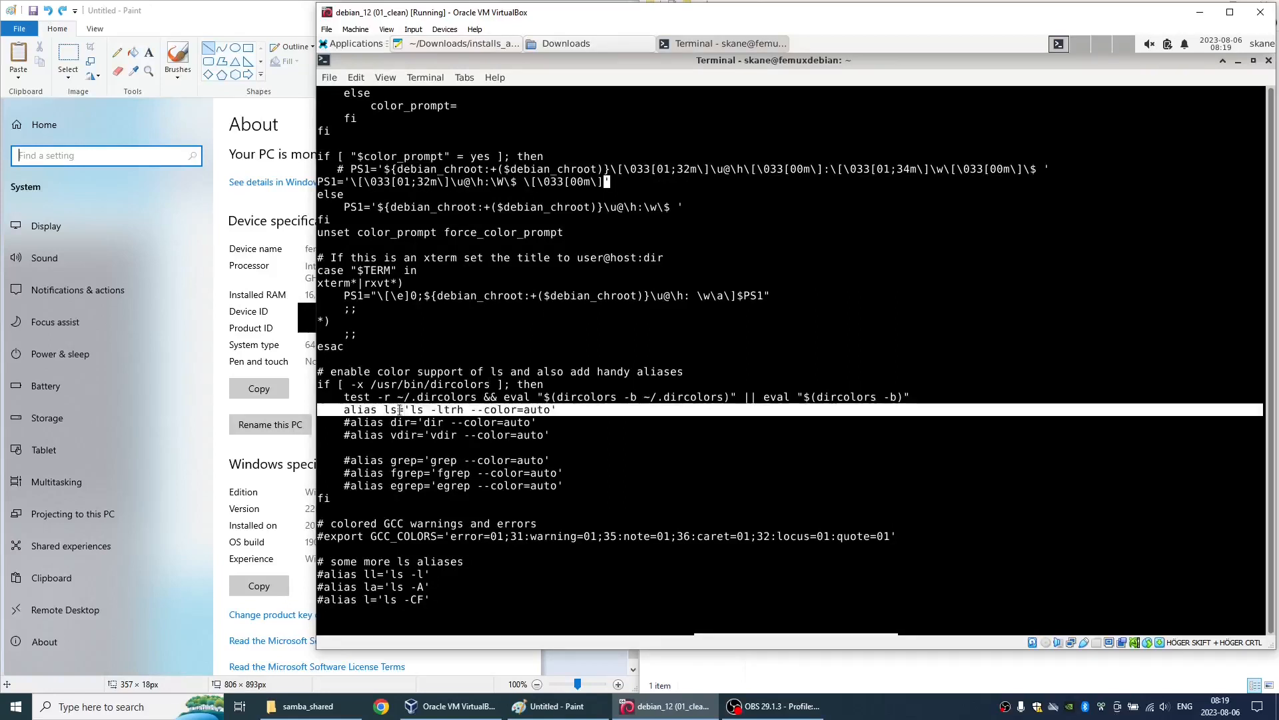
pyautogui.hotkey('alt', 'Tab')
pyautogui.click(424, 252)
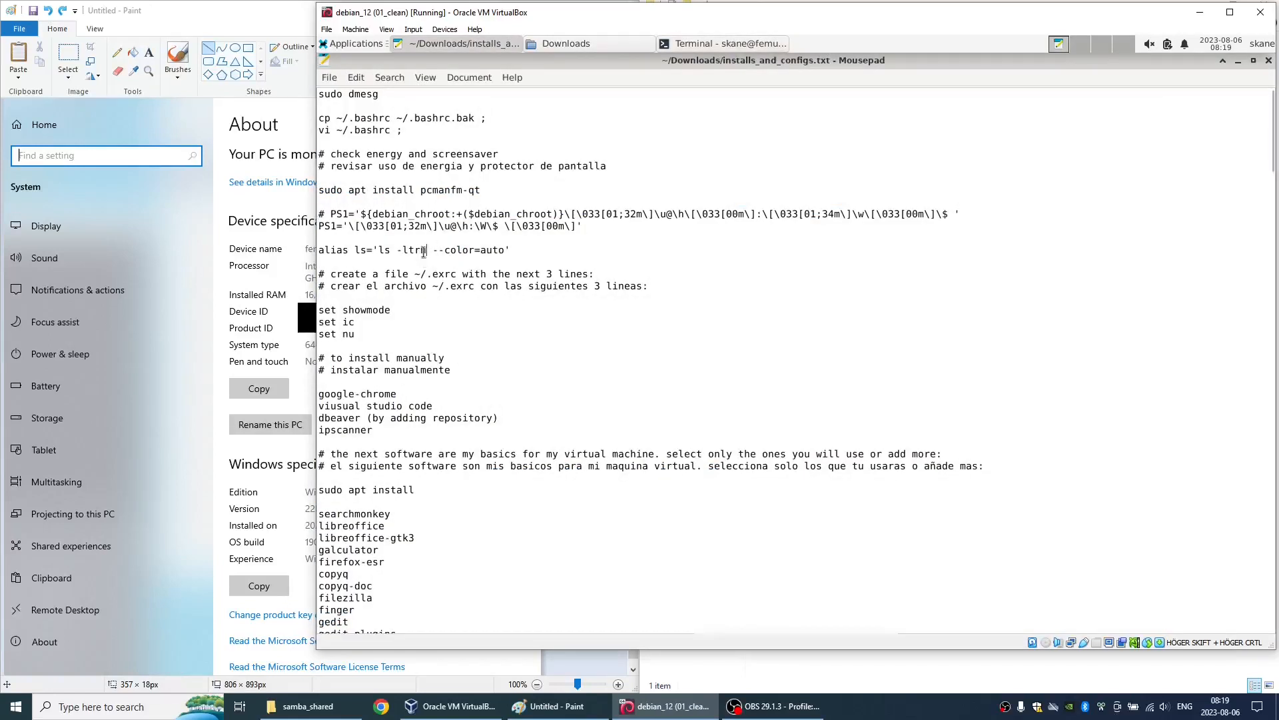
pyautogui.tripleClick(423, 252)
pyautogui.click(716, 272)
pyautogui.hotkey('alt', 'Tab')
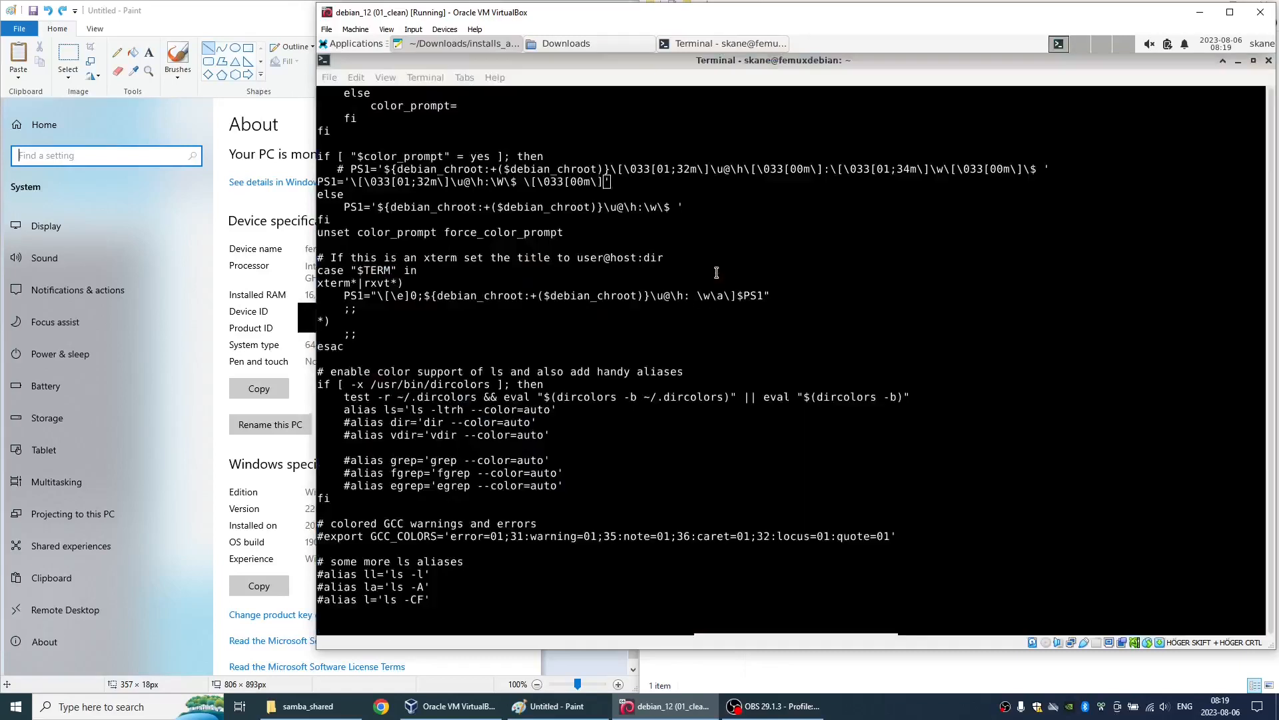
# - Save .bashrc, quit vi with :wq!, and close the terminal
pyautogui.write(':wq!')
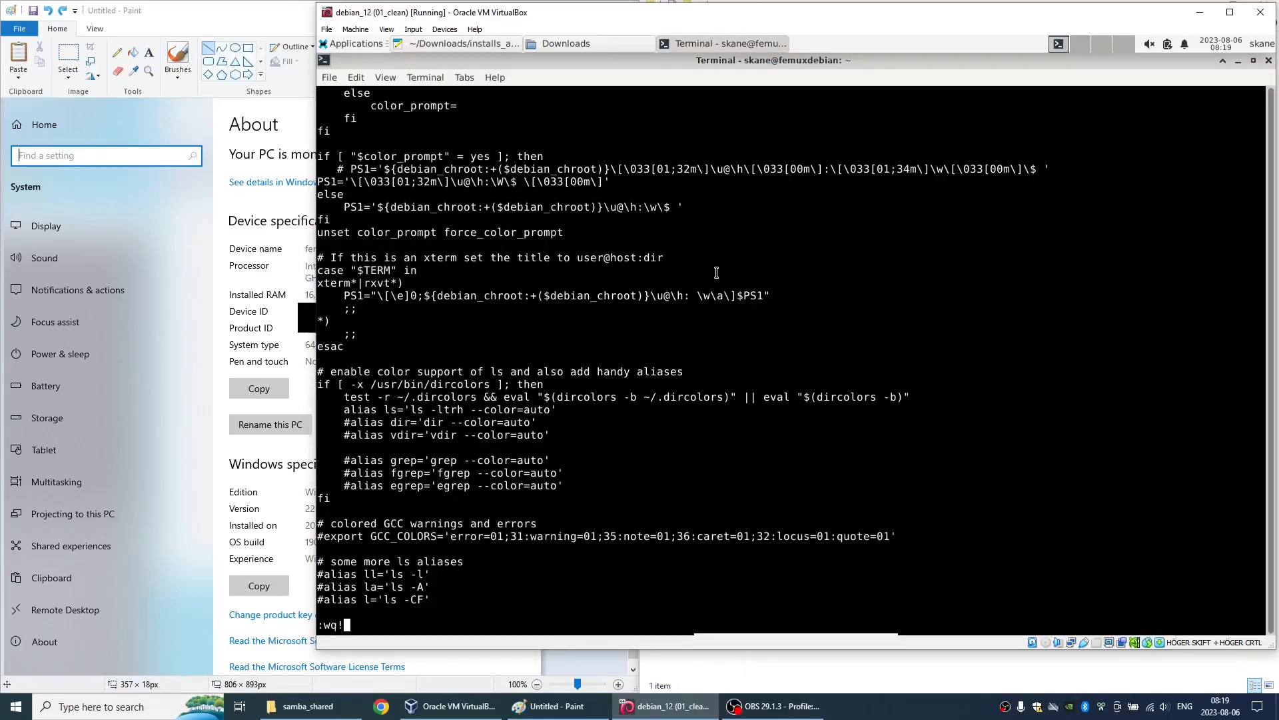
pyautogui.press('Return')
pyautogui.hotkey('ctrl', 'd')
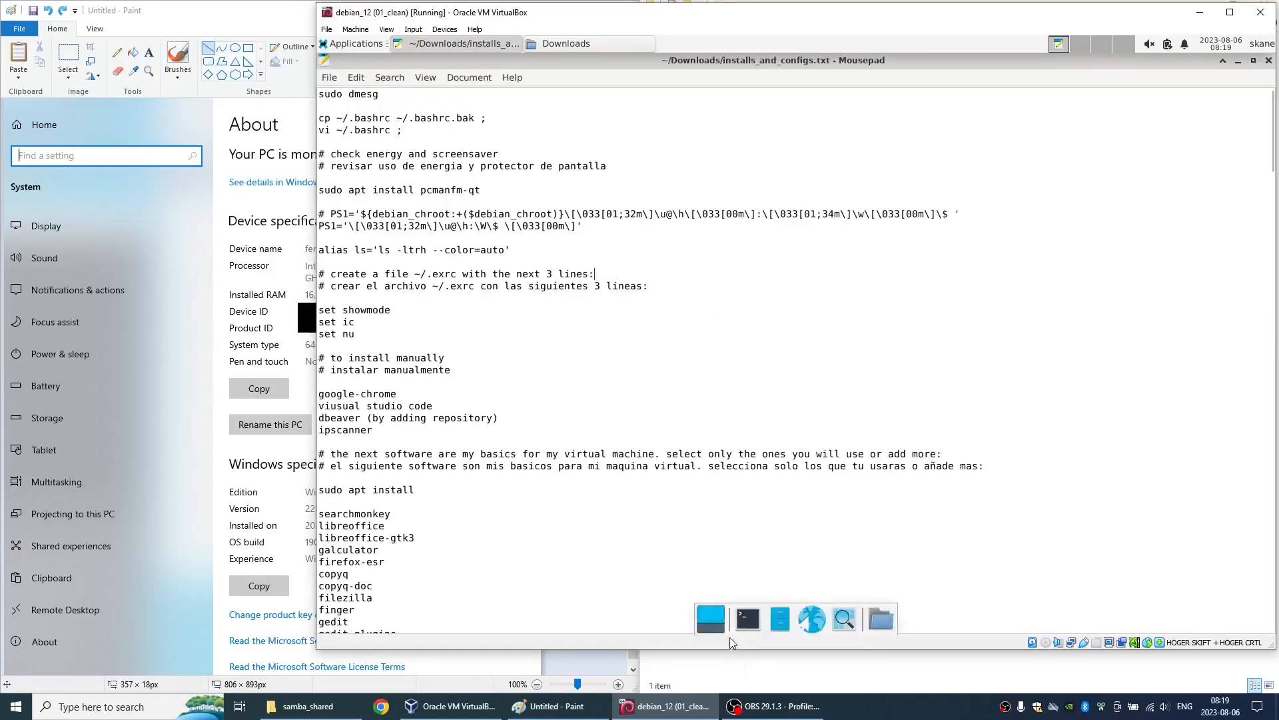
# - Open a new maximized terminal and list the home folder with ls to test the changed alias
pyautogui.click(748, 618)
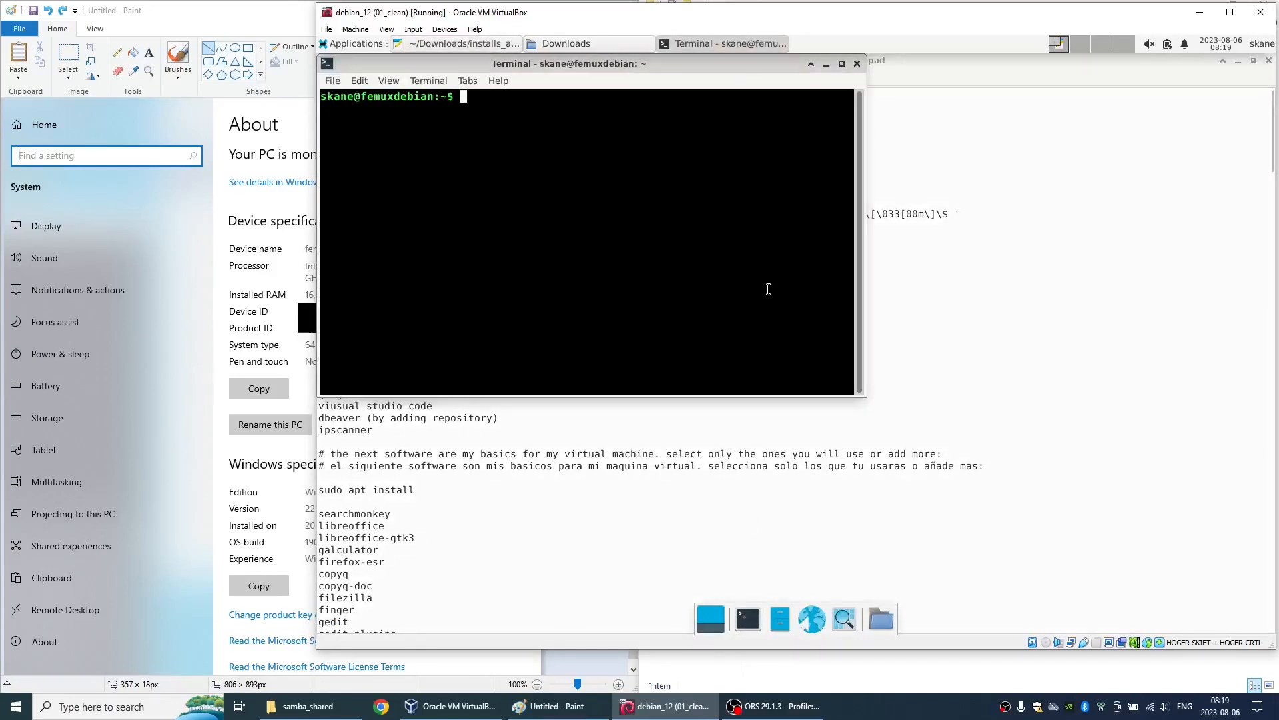
pyautogui.hotkey('alt', 'F10')
pyautogui.write('ls')
pyautogui.press('Return')
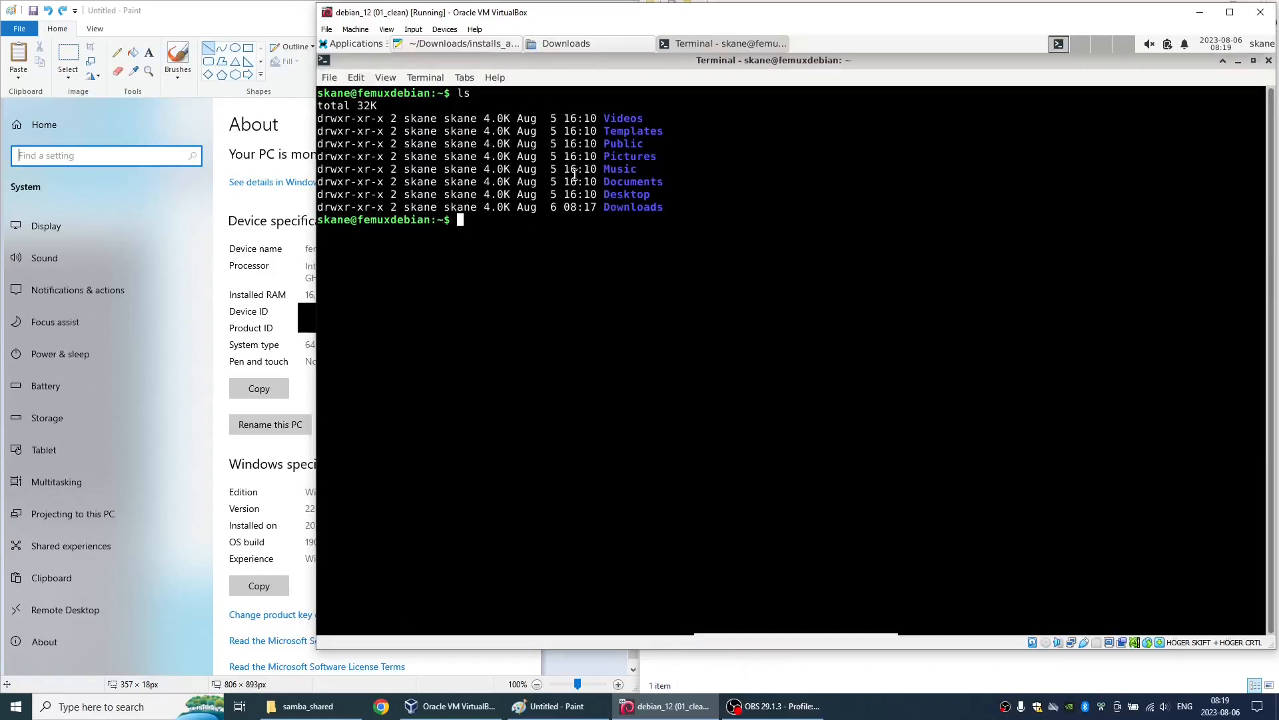
# - Copy the path ~/.exrc from the notes and open that new file in vi
pyautogui.hotkey('alt', 'Tab')
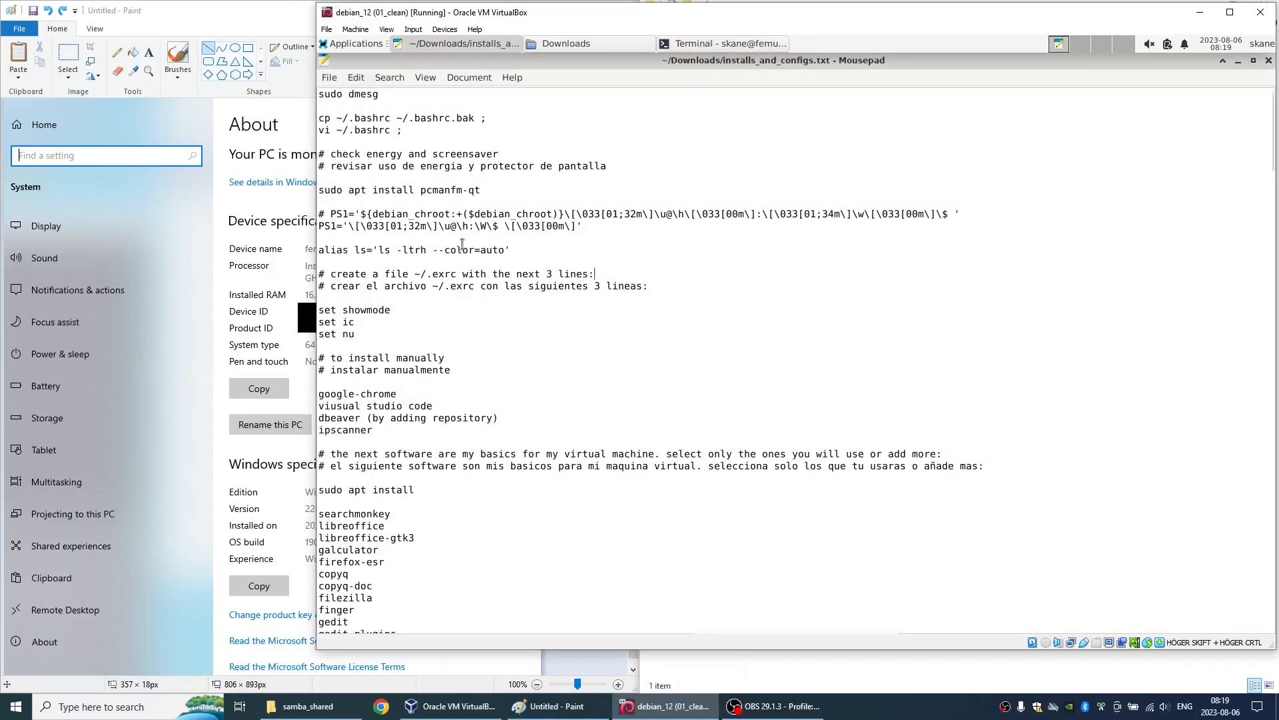
pyautogui.click(409, 274)
pyautogui.hotkey('ctrl', 'shift', 'Right')
pyautogui.hotkey('ctrl', 'shift', 'Right')
pyautogui.hotkey('ctrl', 'shift', 'Left')
pyautogui.hotkey('ctrl', 'c')
pyautogui.hotkey('alt', 'Tab')
pyautogui.write('vi')
pyautogui.hotkey('ctrl', 'shift', 'v')
pyautogui.press('Return')
# - Copy the lines set showmode, set ic and set nu from the notes into ~/.exrc, save it, and close the terminal
pyautogui.hotkey('alt', 'Tab')
pyautogui.hotkey('shift', 'Down')
pyautogui.hotkey('shift', 'Down')
pyautogui.hotkey('shift', 'Down')
pyautogui.hotkey('shift', 'Left')
pyautogui.hotkey('ctrl', 'c')
pyautogui.hotkey('alt', 'Tab')
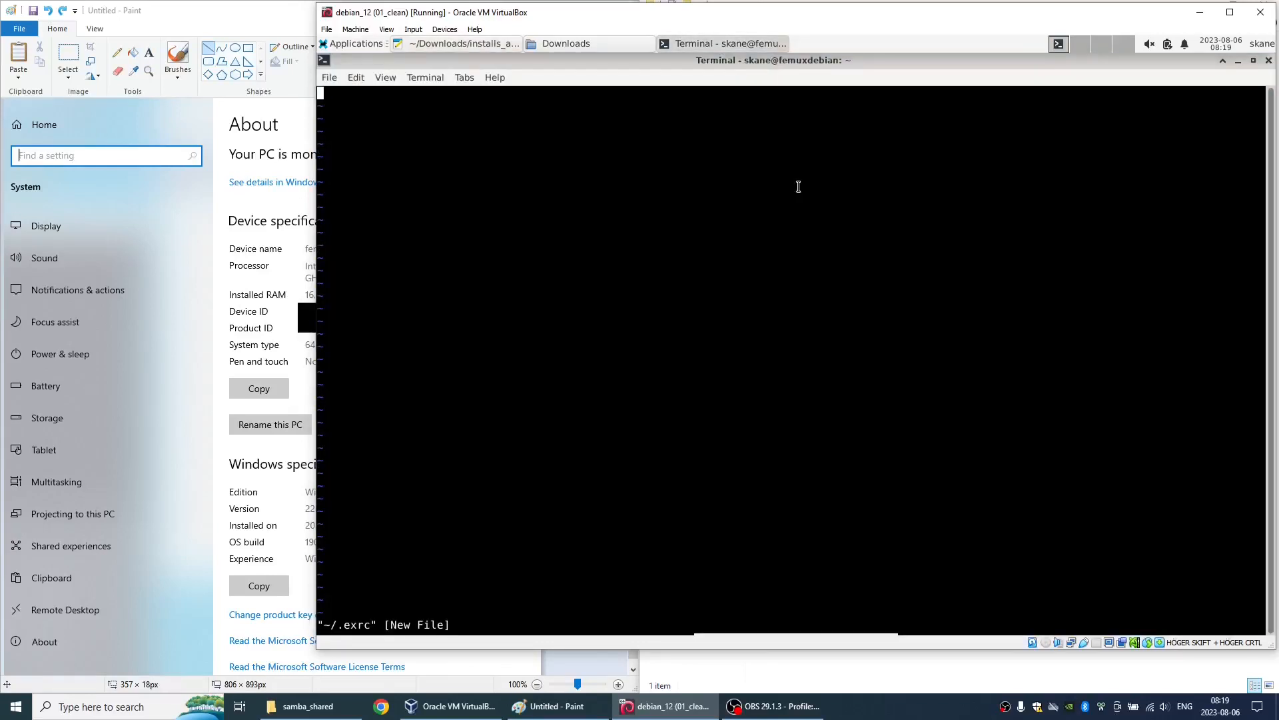
pyautogui.press('i')
pyautogui.hotkey('ctrl', 'shift', 'v')
pyautogui.press('Escape')
pyautogui.write(':wq')
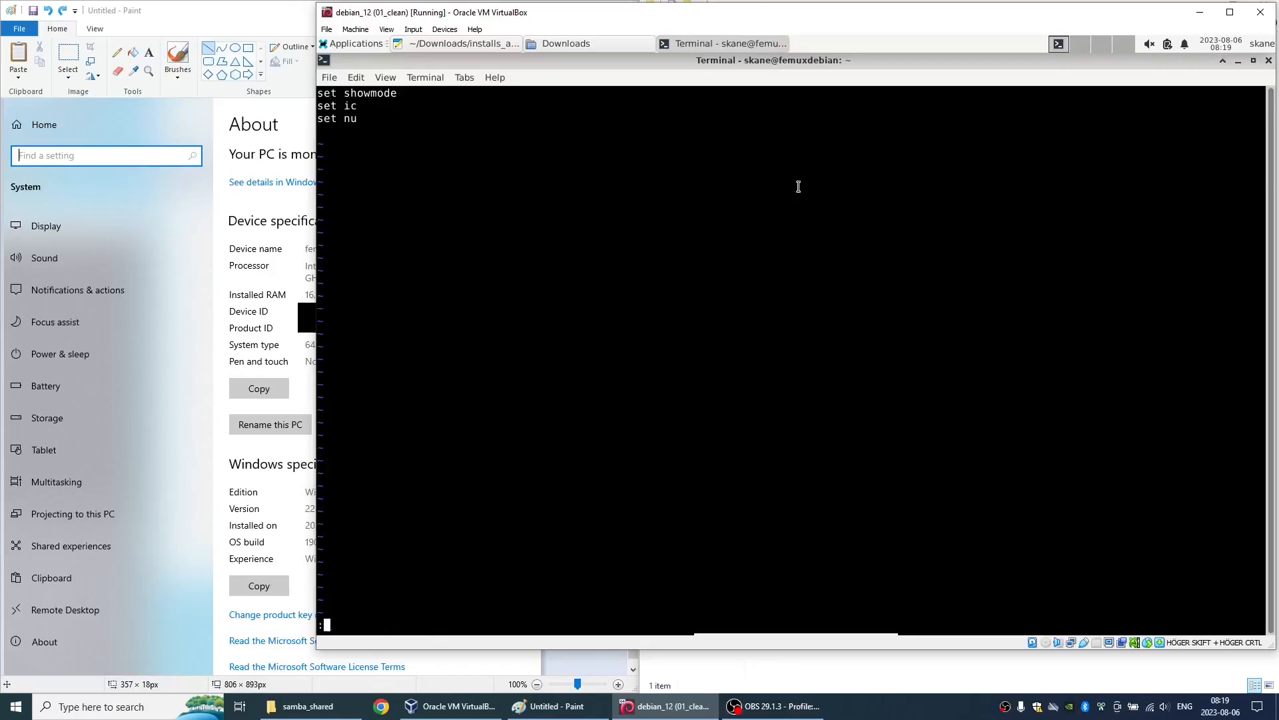
pyautogui.press('Return')
pyautogui.hotkey('ctrl', 'd')
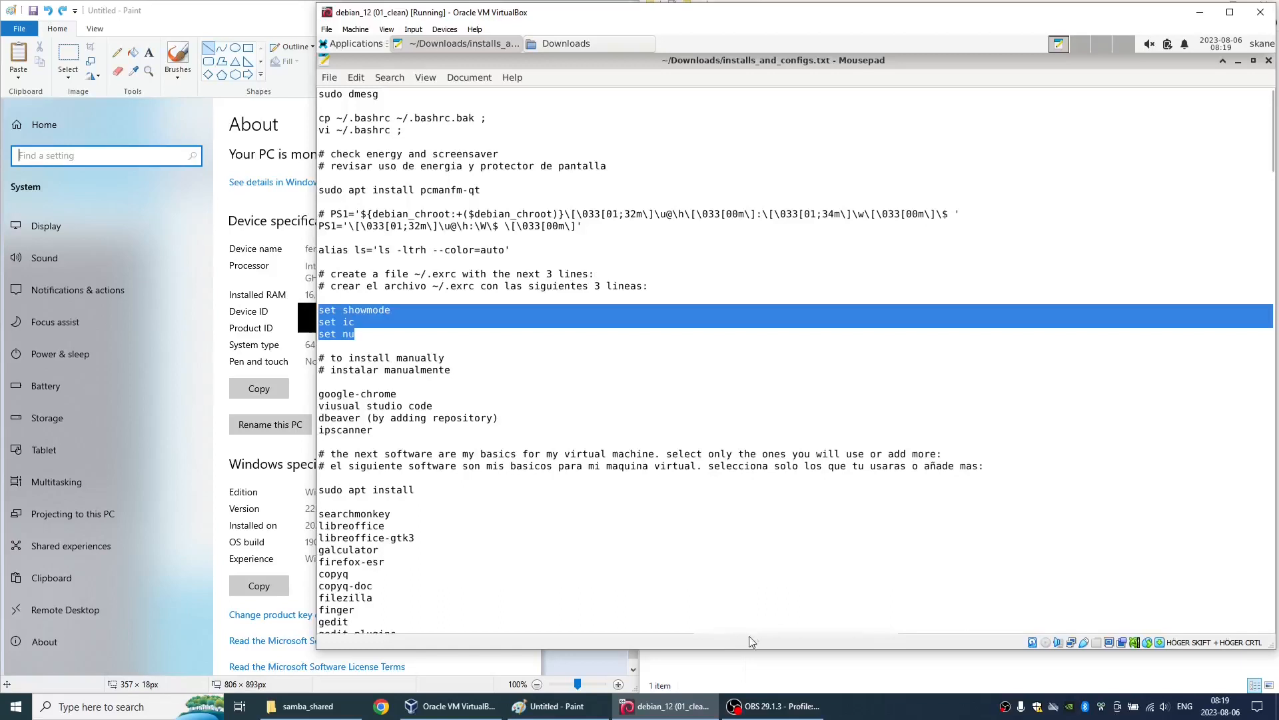
# - Open a new maximized terminal and open ~/.bashrc in vi to check the new editor settings
pyautogui.moveTo(750, 641)
pyautogui.click(748, 618)
pyautogui.hotkey('alt', 'space')
pyautogui.write('xls')
pyautogui.press('BackSpace')
pyautogui.press('BackSpace')
pyautogui.write('vi ~/.bashrc ;')
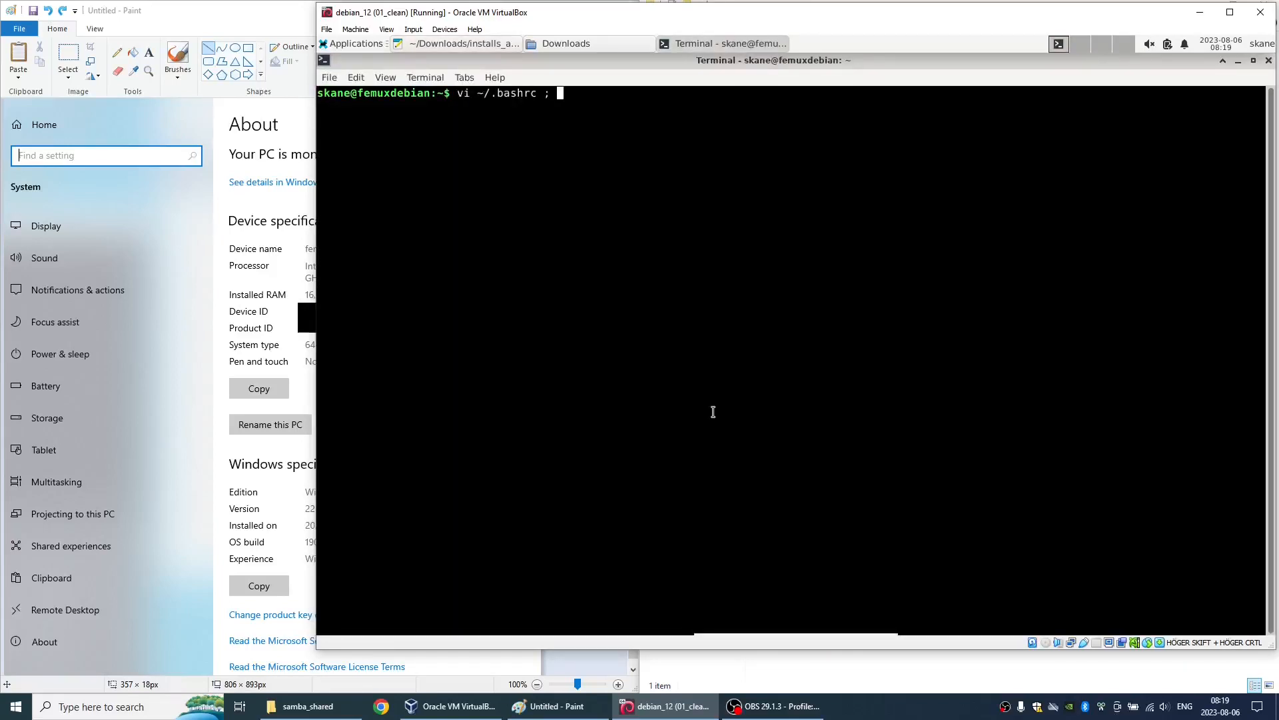
pyautogui.press('Return')
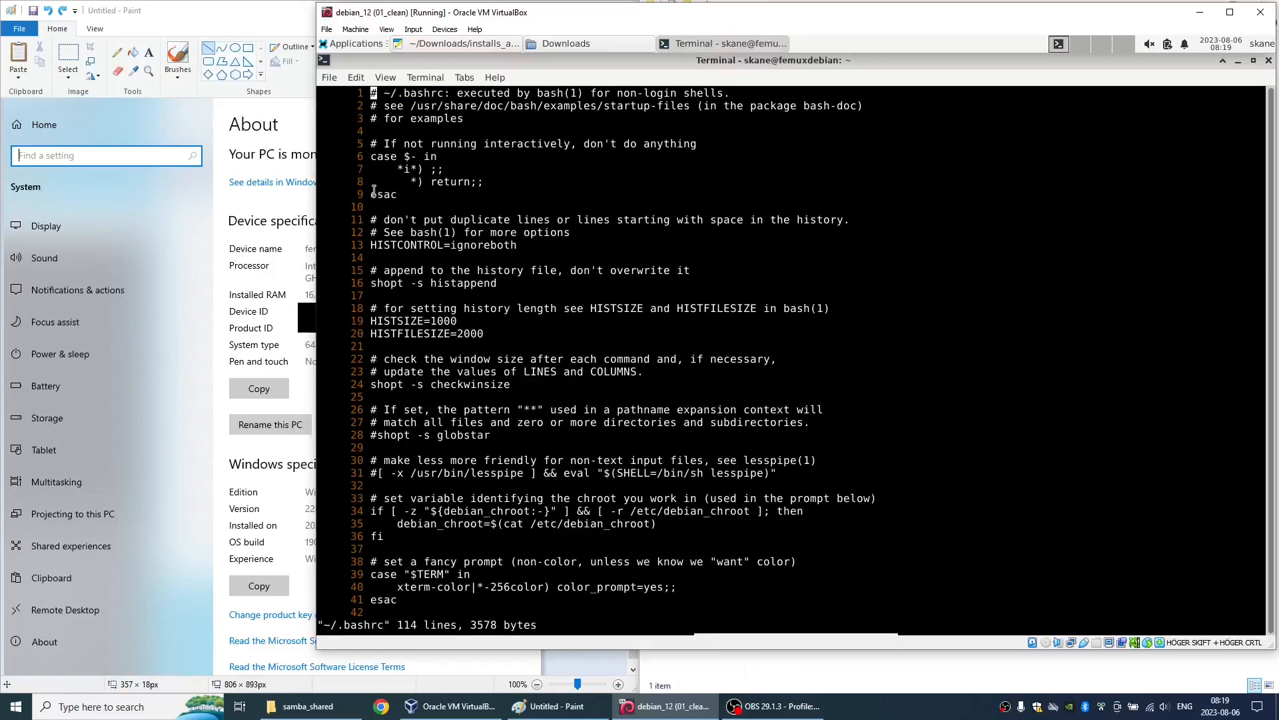
# - Examine the line numbers in .bashrc, search for ESAC to test case-insensitive search, and quit vi without saving
pyautogui.moveTo(364, 194); pyautogui.dragTo(358, 174)
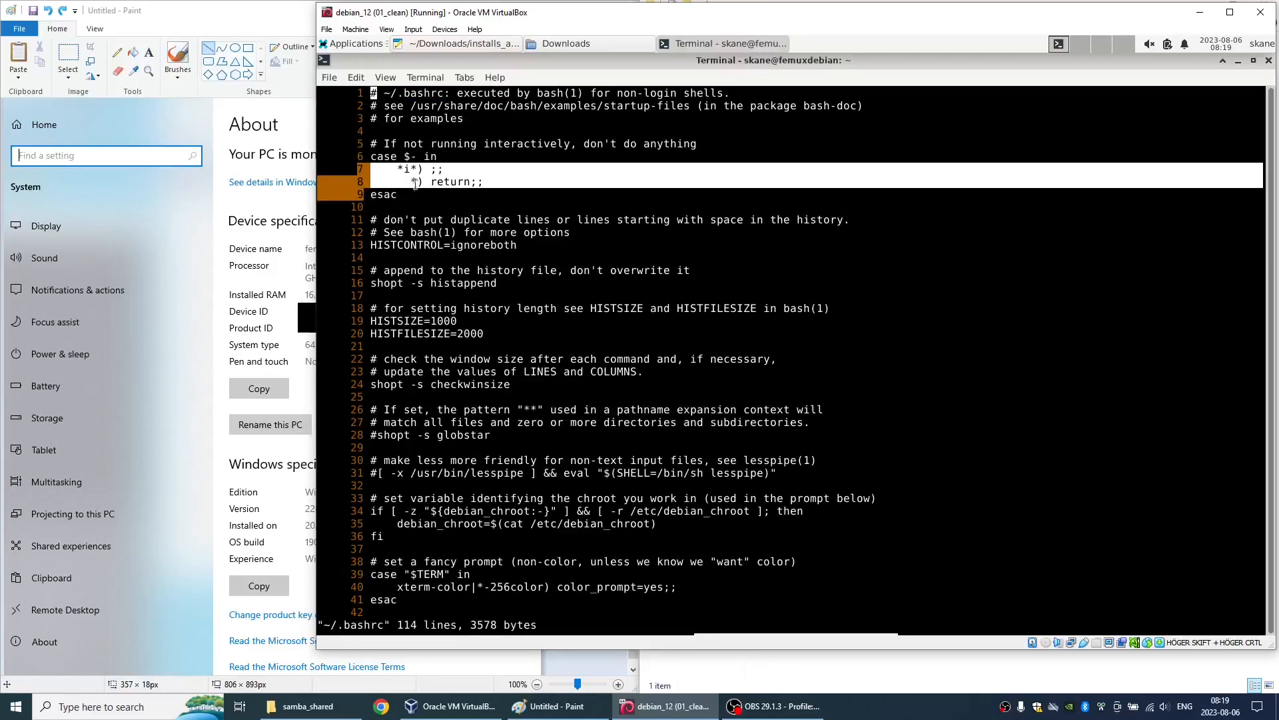
pyautogui.click(422, 164)
pyautogui.write('/')
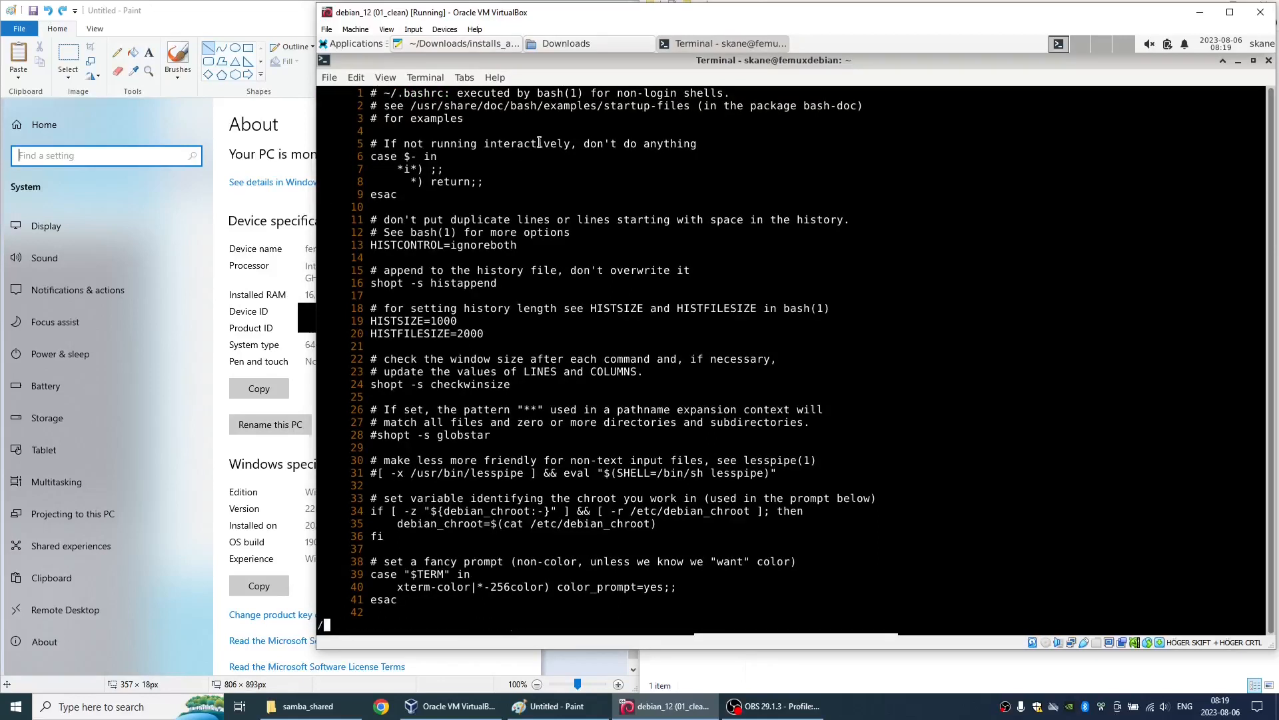
pyautogui.write('ESAC')
pyautogui.press('Return')
pyautogui.write(':q')
pyautogui.press('Return')
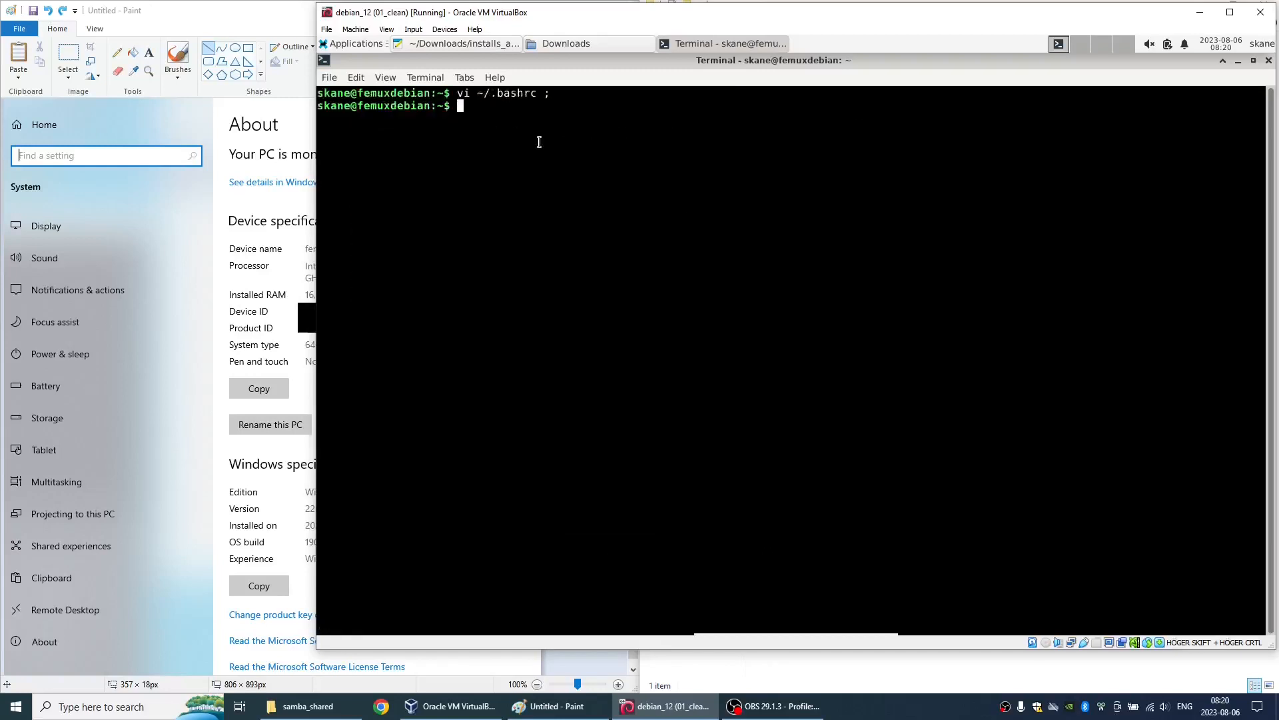
# - Open the Xfce Power Manager settings and set the power button action to Do nothing
pyautogui.hotkey('alt', 'Tab')
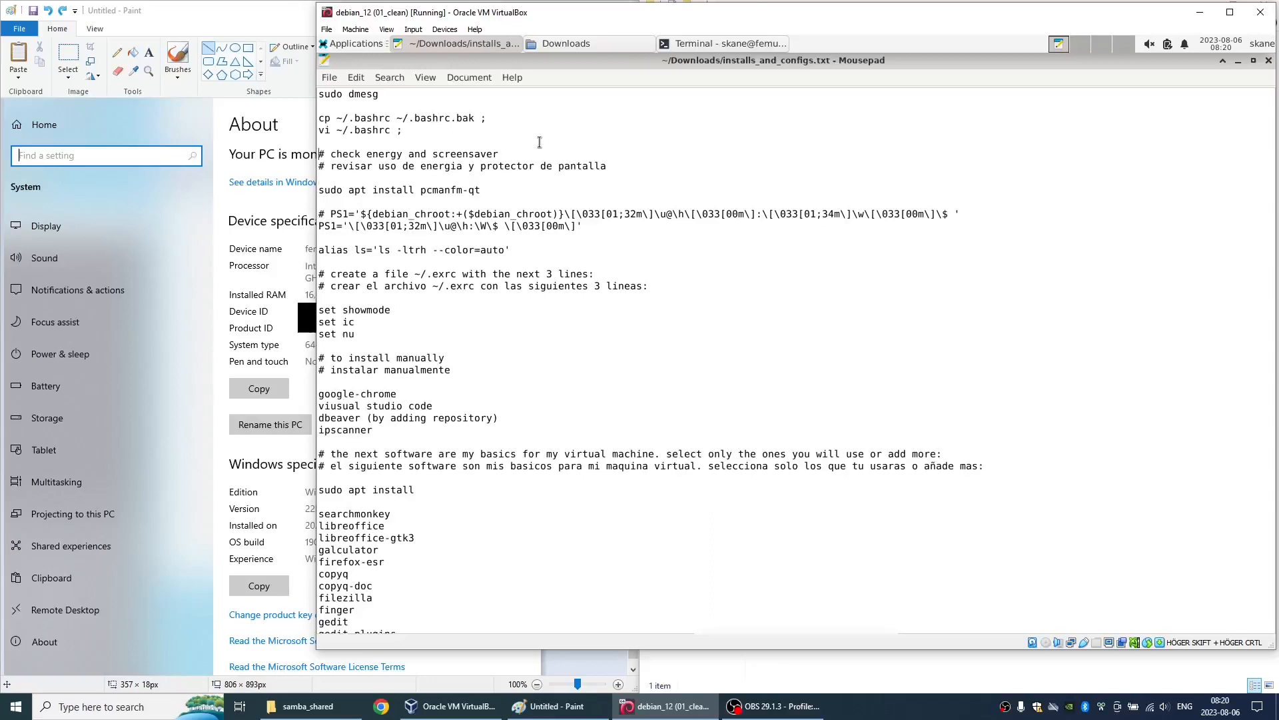
pyautogui.click(355, 44)
pyautogui.moveTo(400, 149)
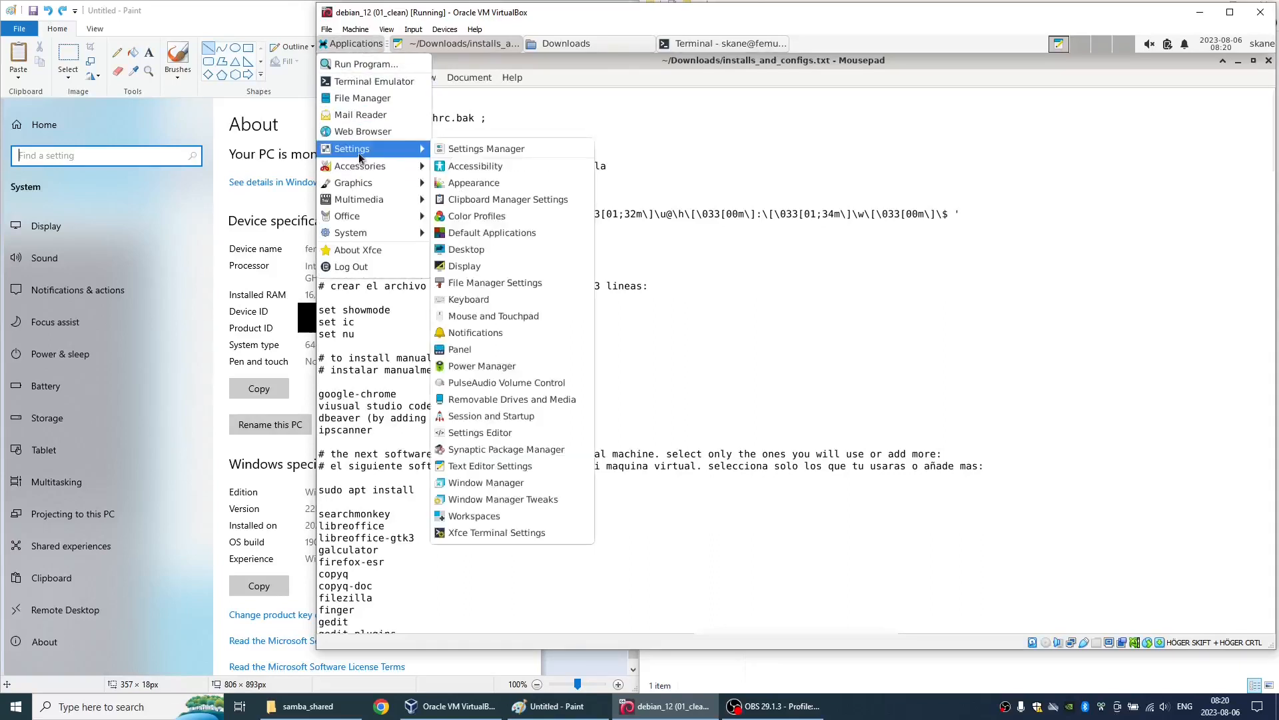
pyautogui.click(481, 366)
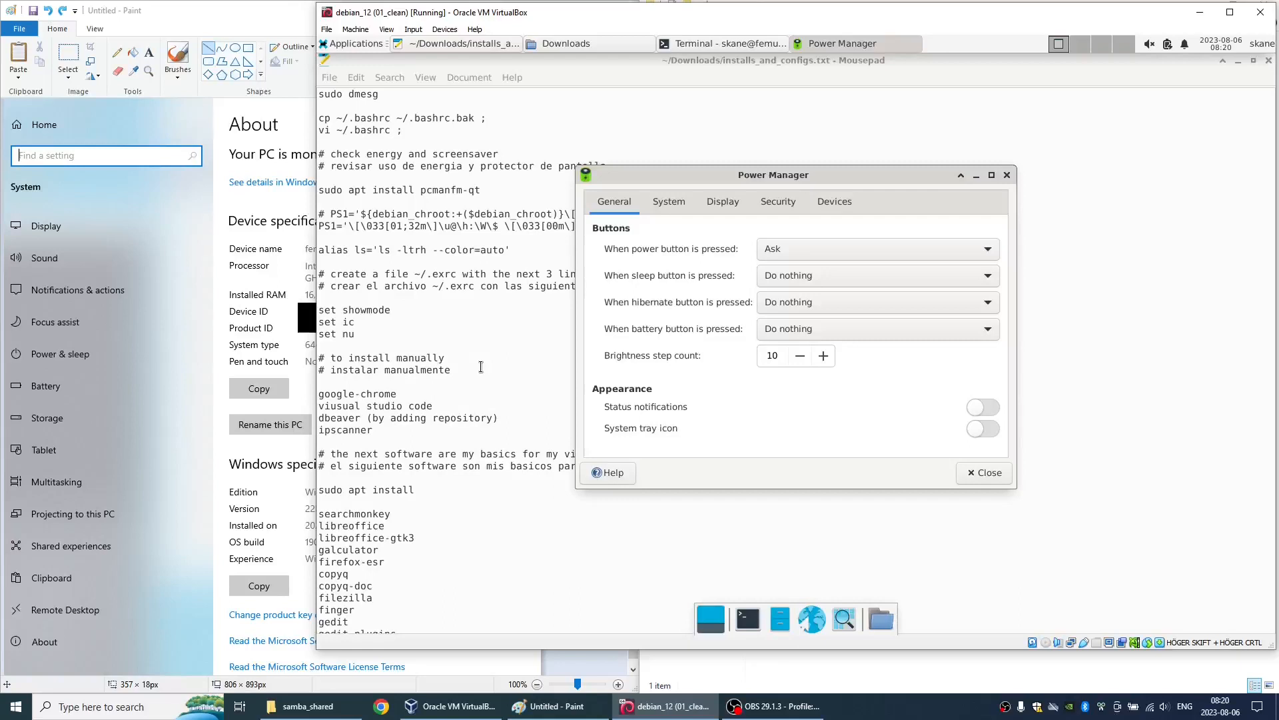
pyautogui.click(811, 251)
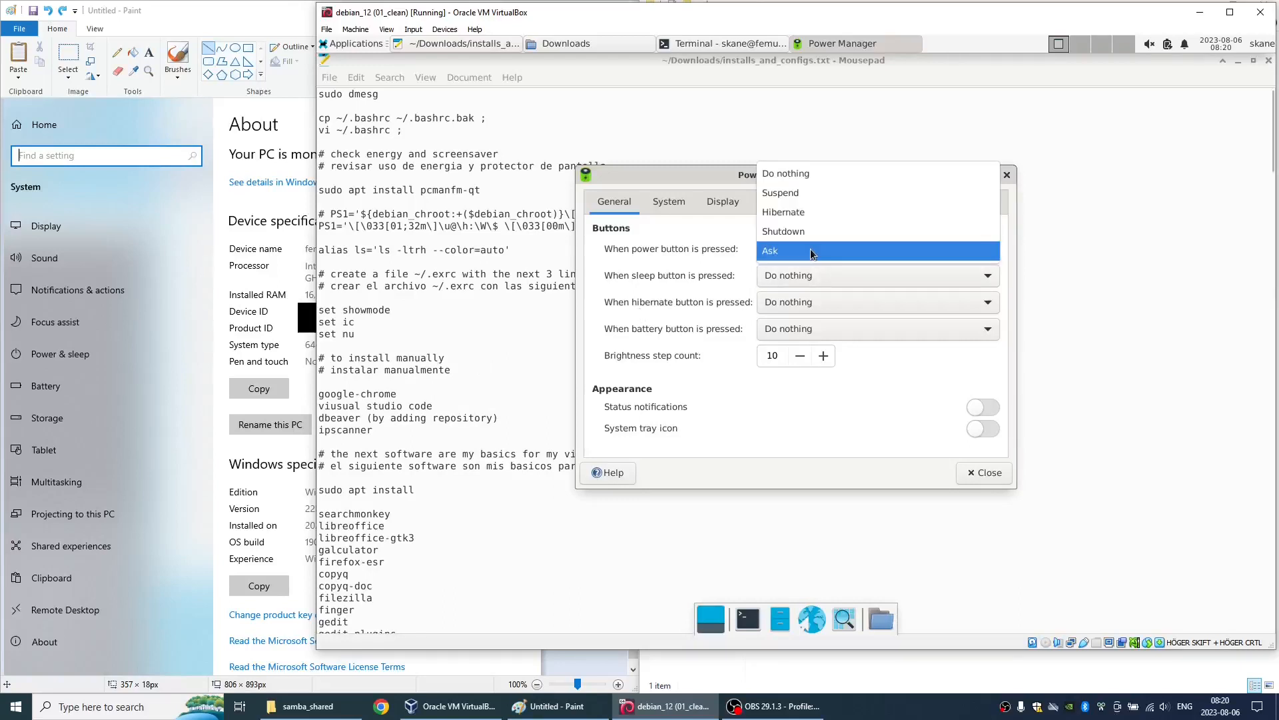
pyautogui.click(805, 174)
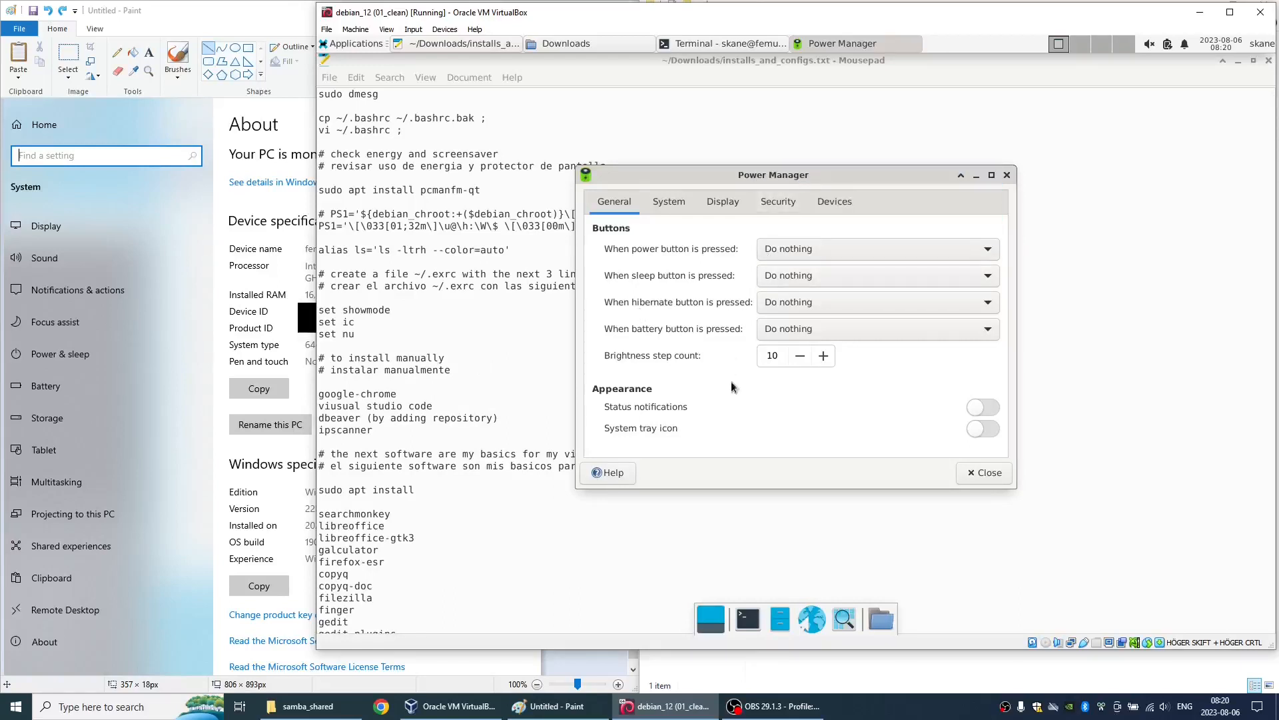
# - Maximize Power Manager, choose Hibernate as the on-battery system sleep mode, and show the plugged-in system settings
pyautogui.doubleClick(741, 181)
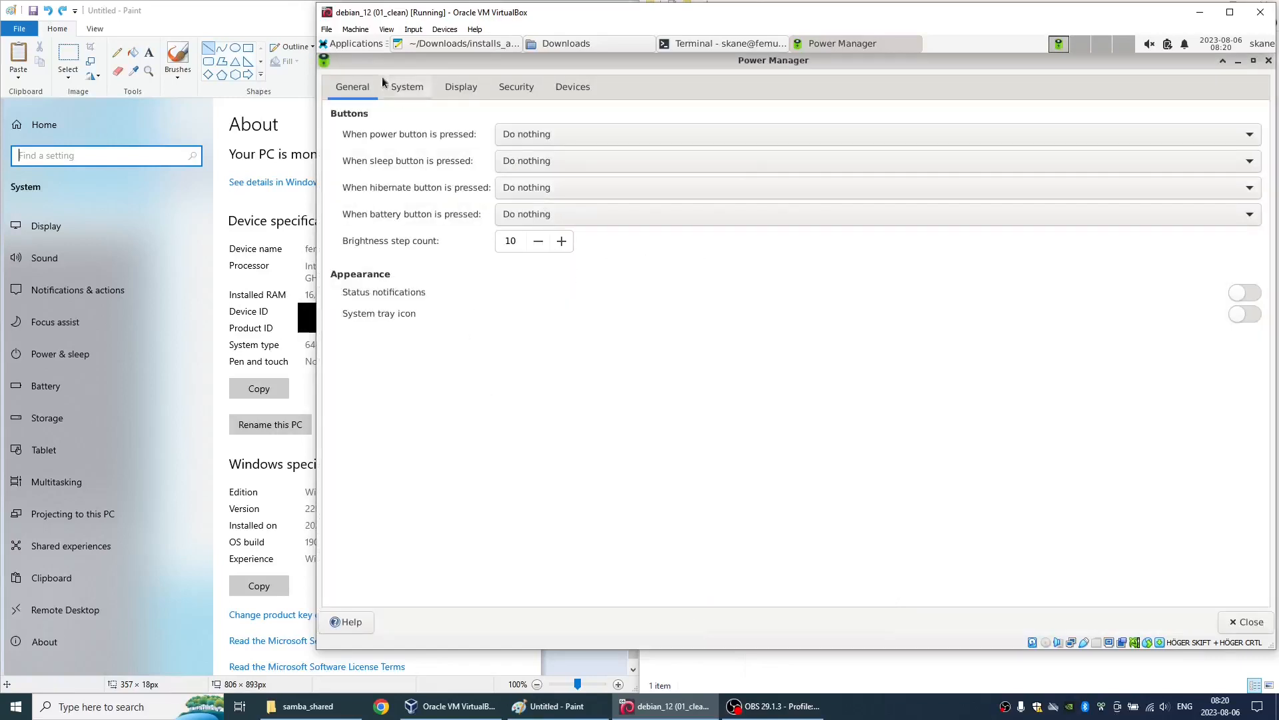
pyautogui.click(410, 94)
pyautogui.click(466, 160)
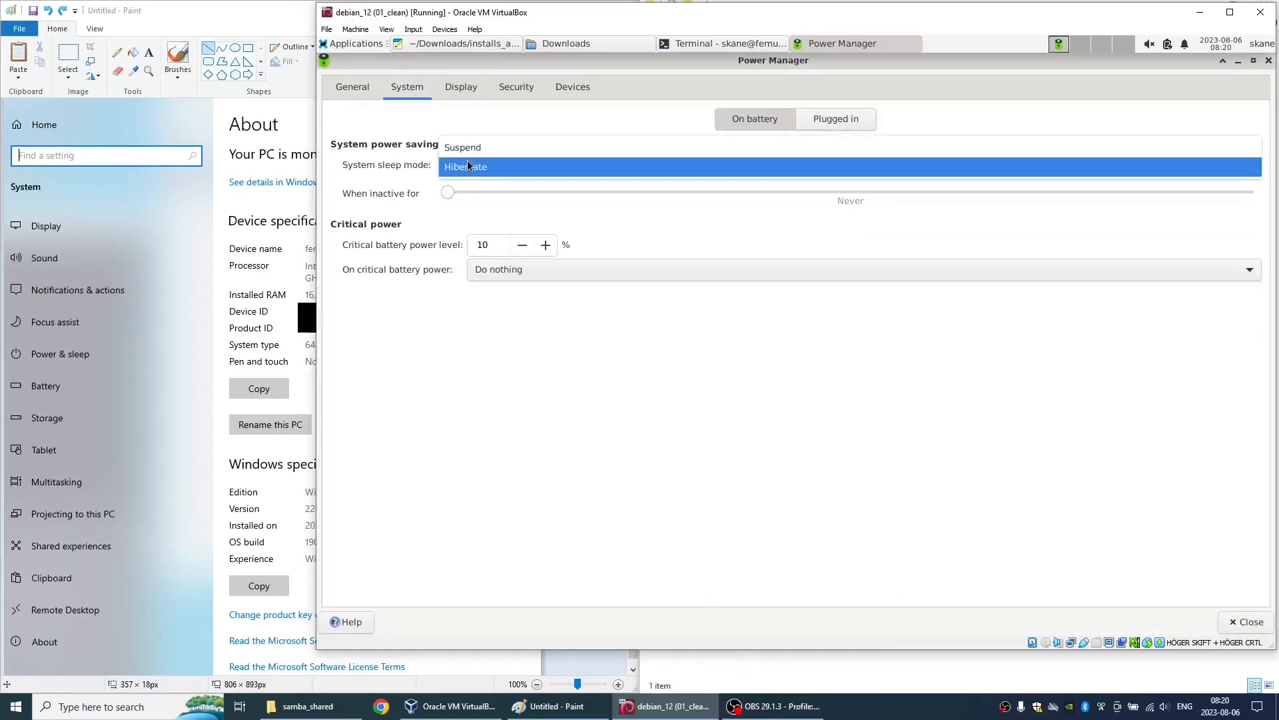
pyautogui.click(467, 164)
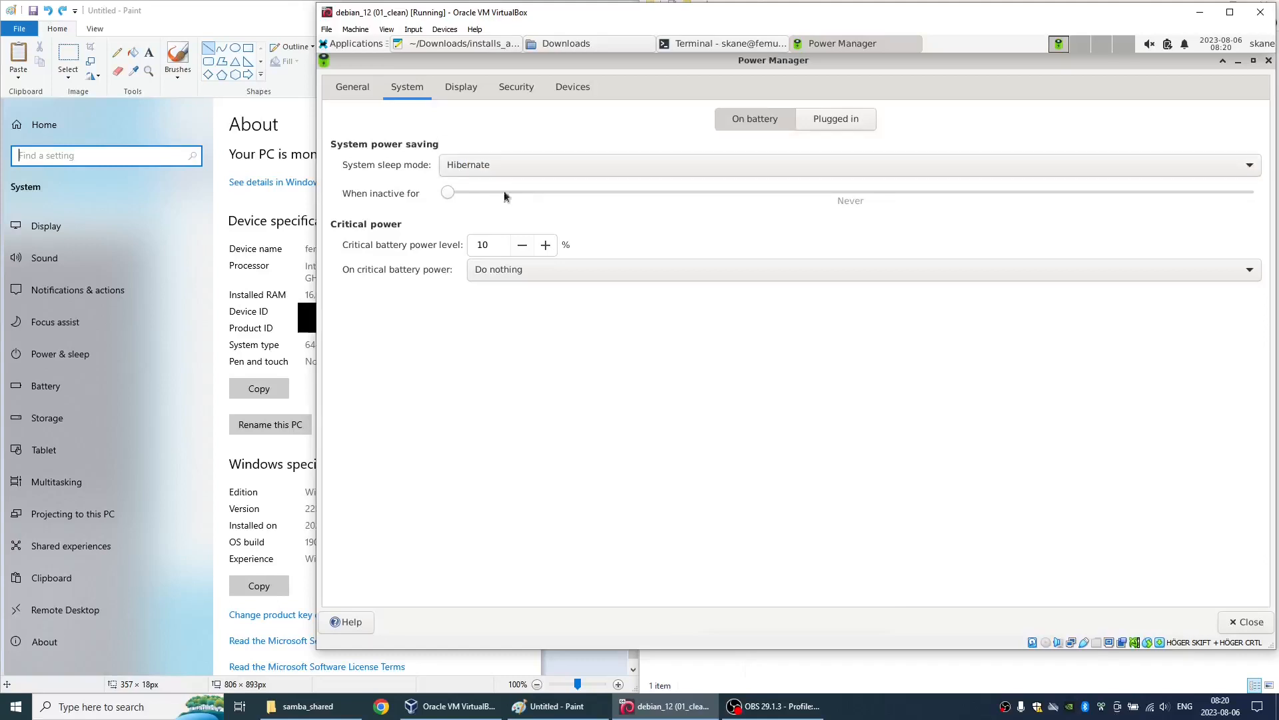
pyautogui.click(819, 125)
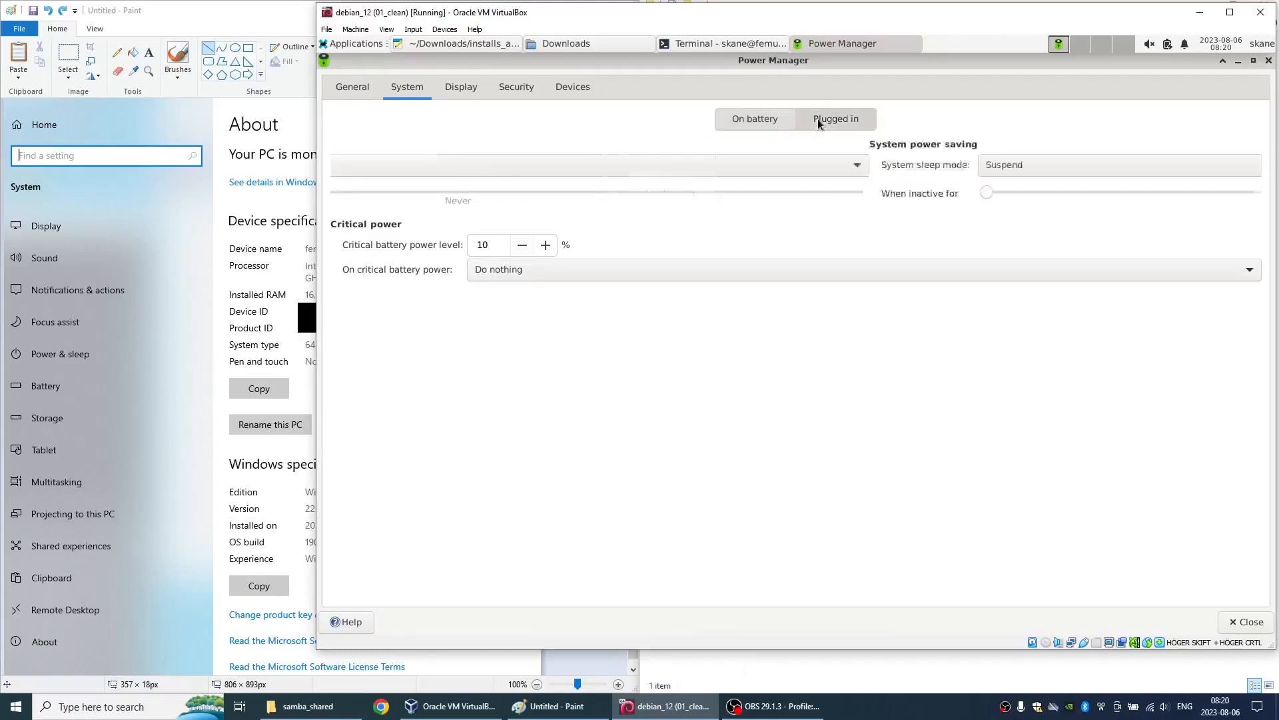
# - Set the plugged-in system sleep mode to Hibernate, then disable on-battery display power management and reduce the screen blanking delay to its minimum
pyautogui.click(455, 164)
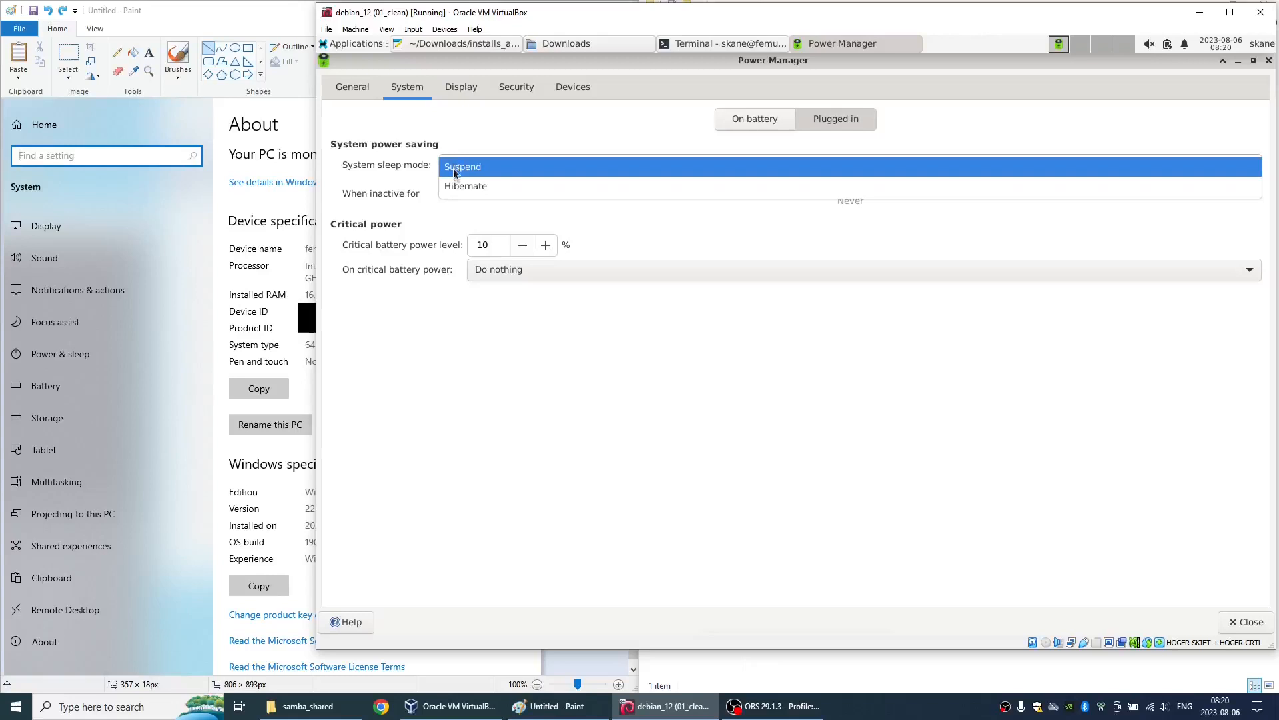
pyautogui.click(457, 187)
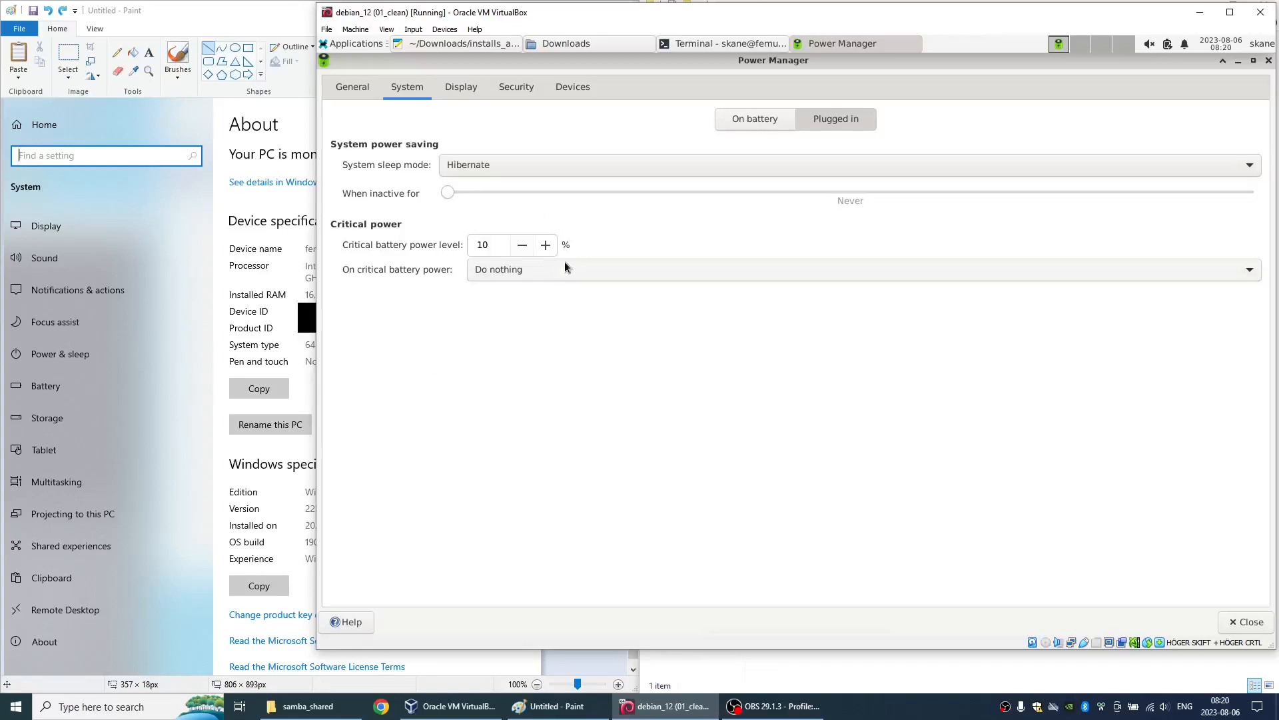
pyautogui.click(447, 87)
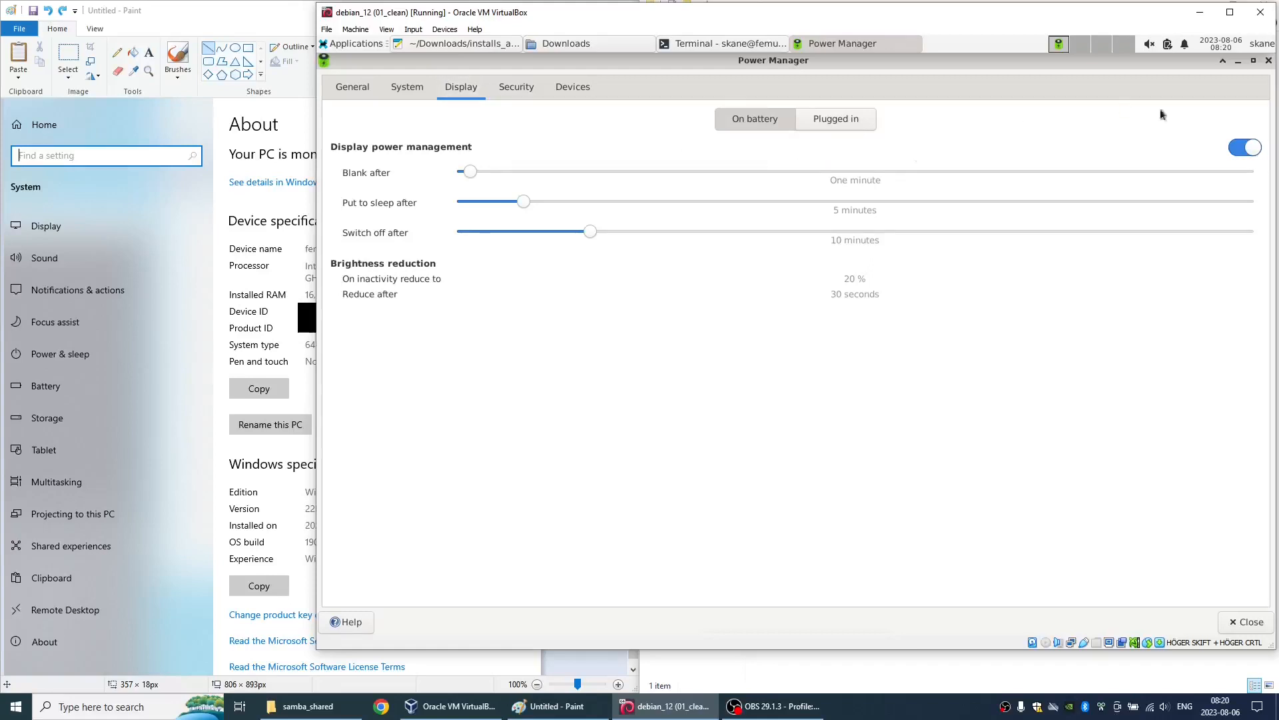
pyautogui.click(1244, 149)
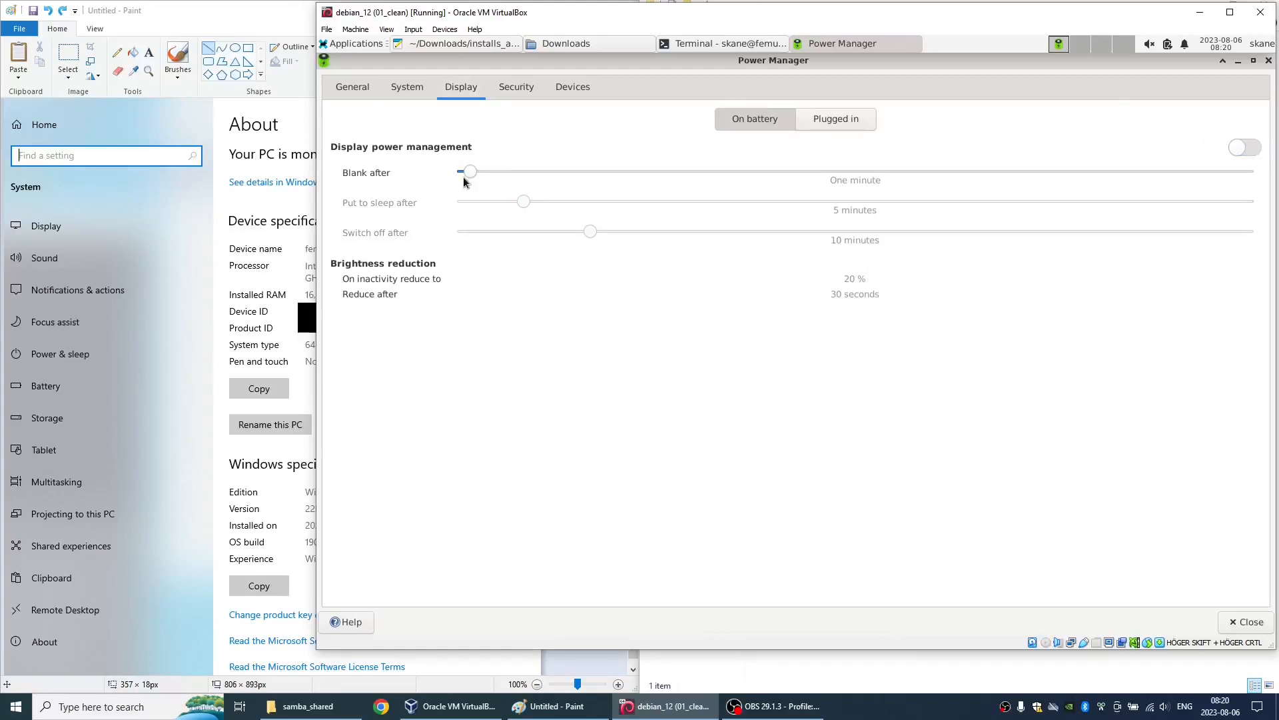
pyautogui.moveTo(470, 173); pyautogui.dragTo(370, 171)
# - Set Light Locker to never lock the session automatically and disable locking the screen when the system goes to sleep
pyautogui.click(515, 90)
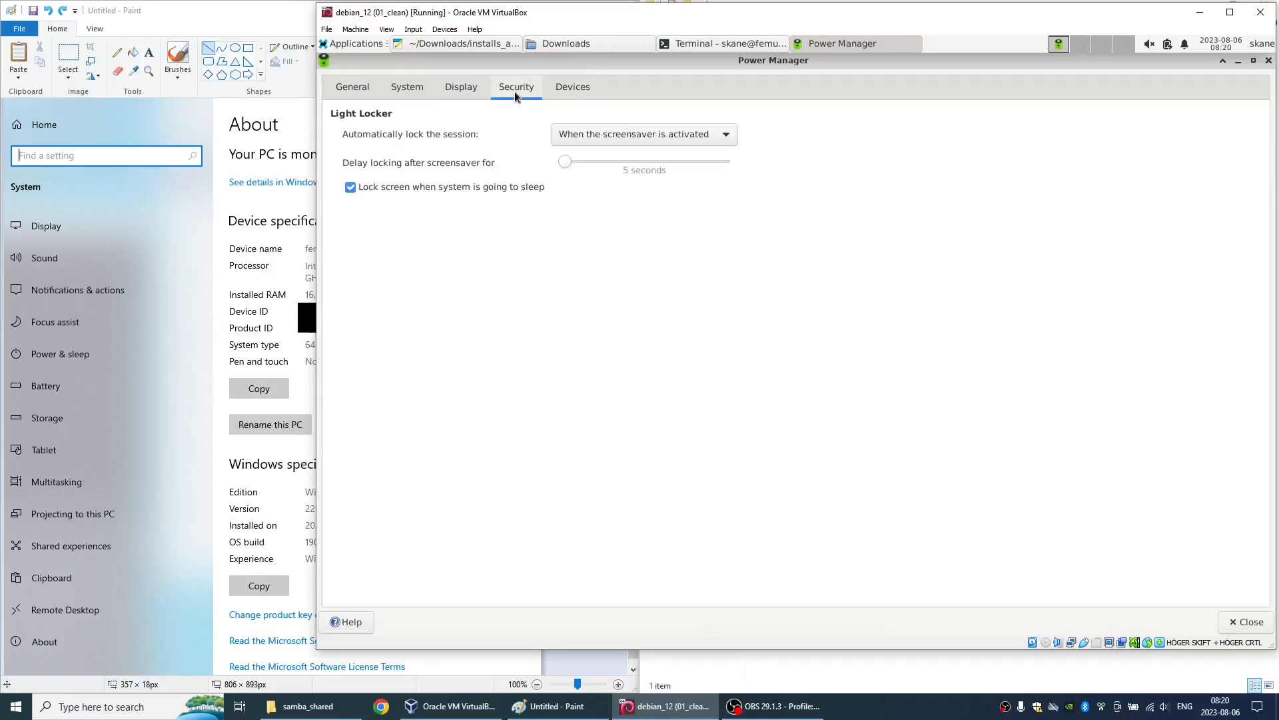
pyautogui.click(601, 135)
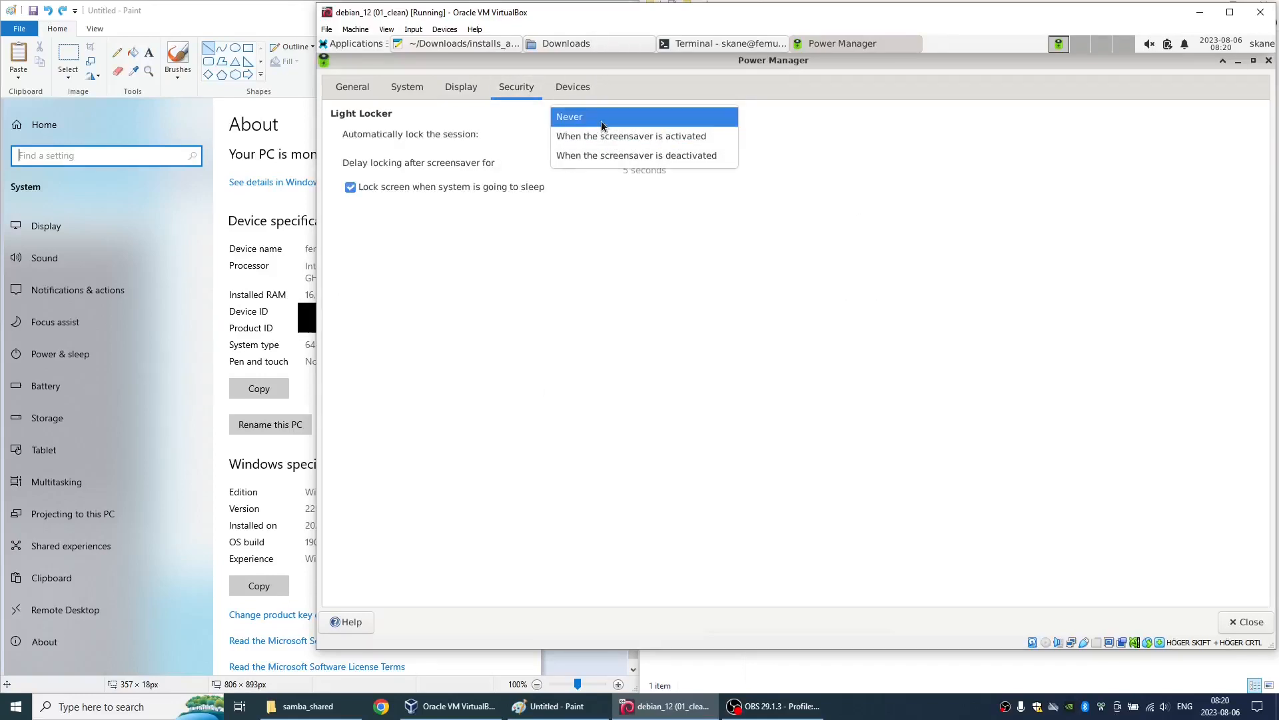
pyautogui.click(601, 120)
pyautogui.click(417, 191)
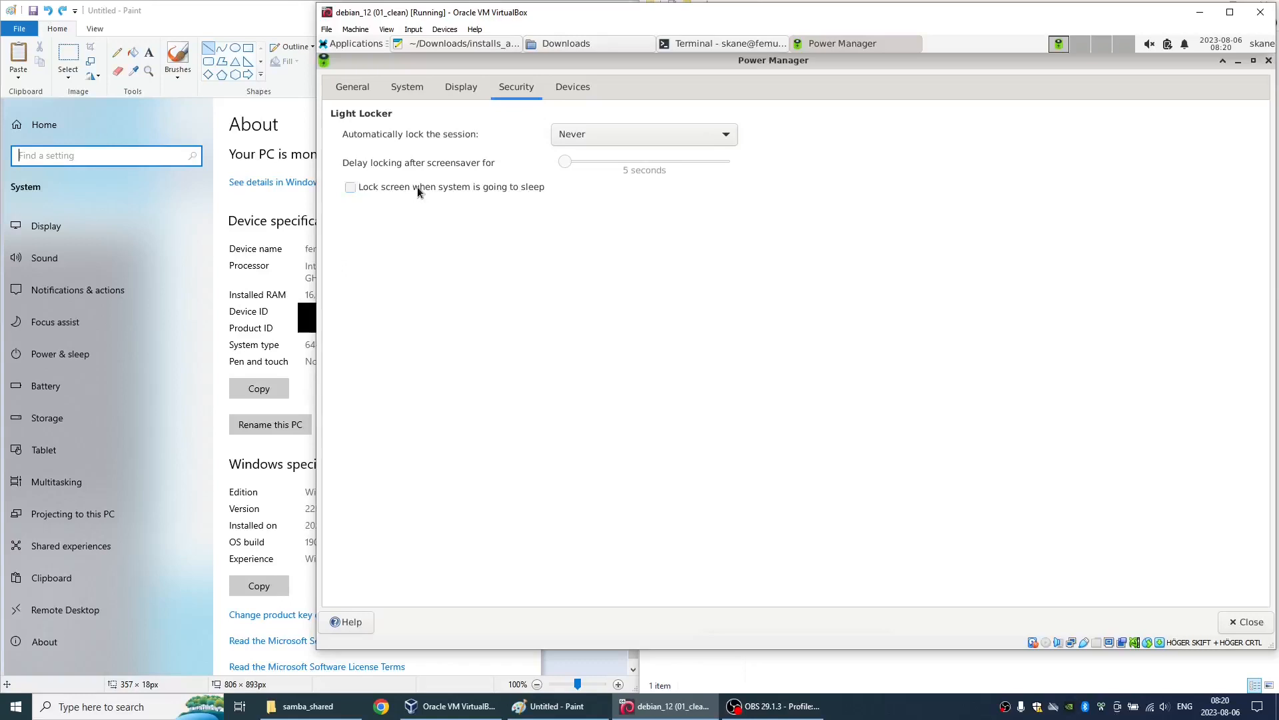
# - Review the power devices and recheck the Light Locker security settings, and close Power Manager
pyautogui.click(573, 88)
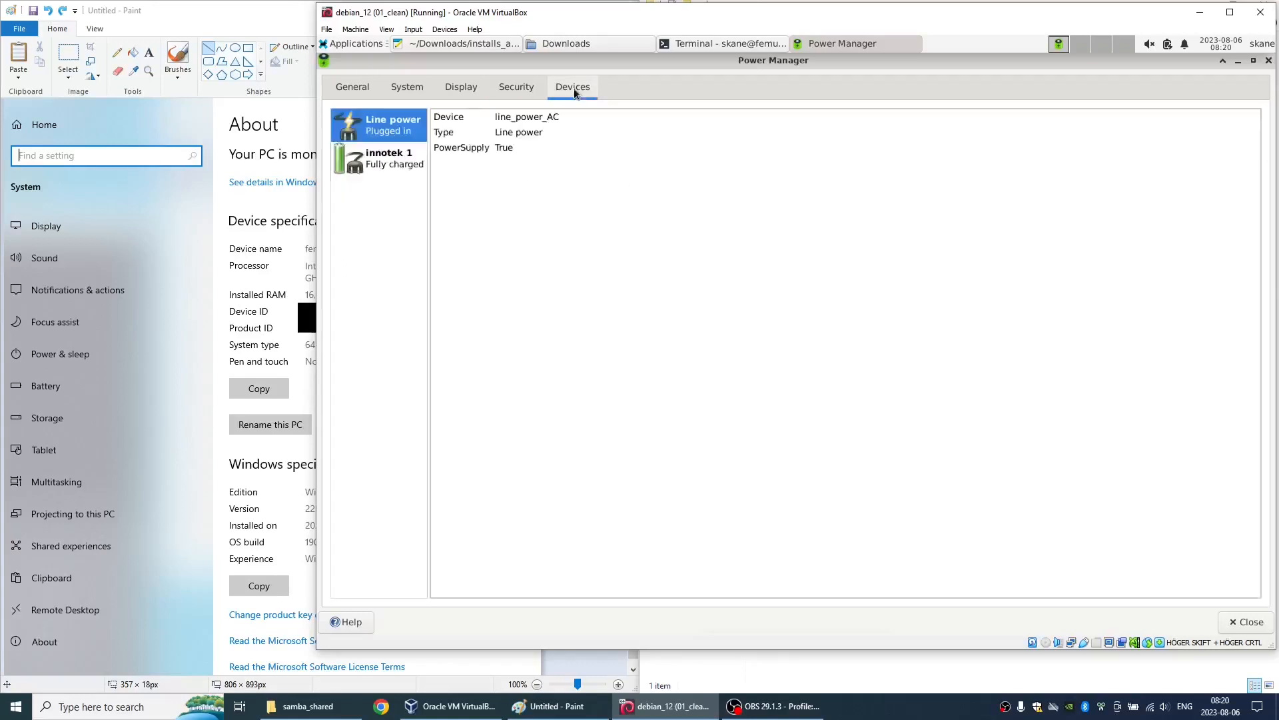
pyautogui.click(519, 89)
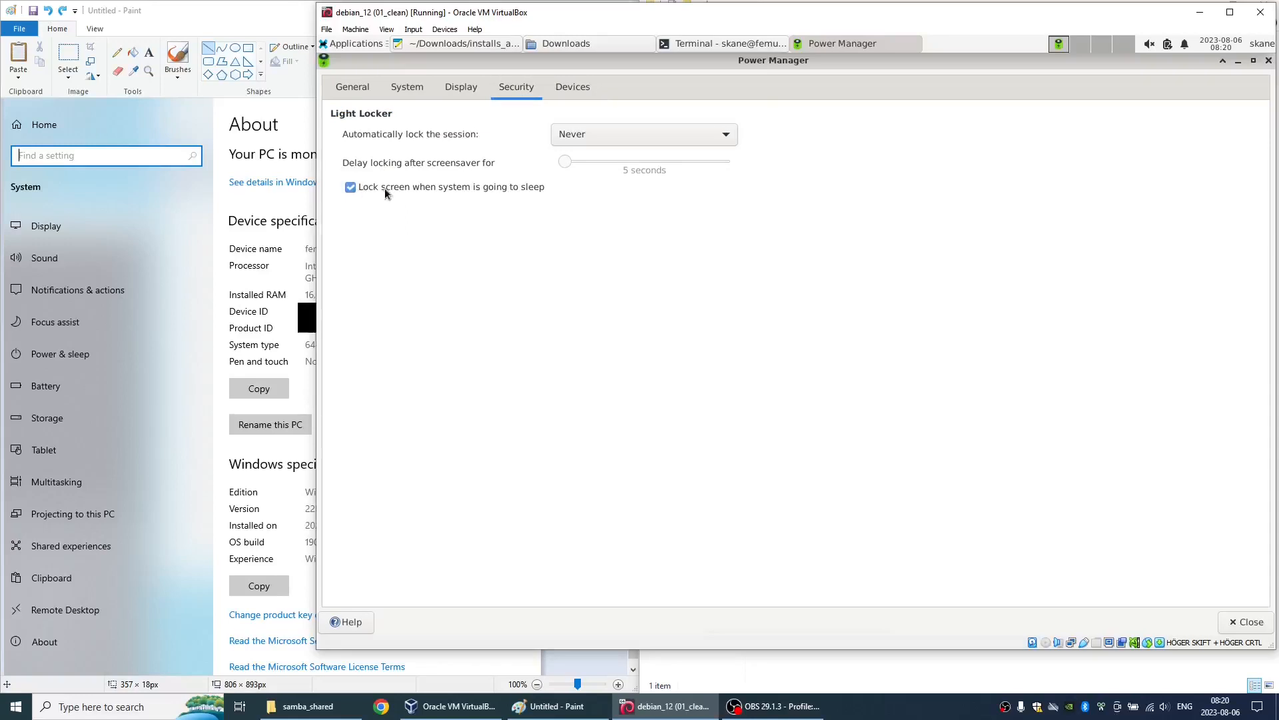
pyautogui.click(573, 87)
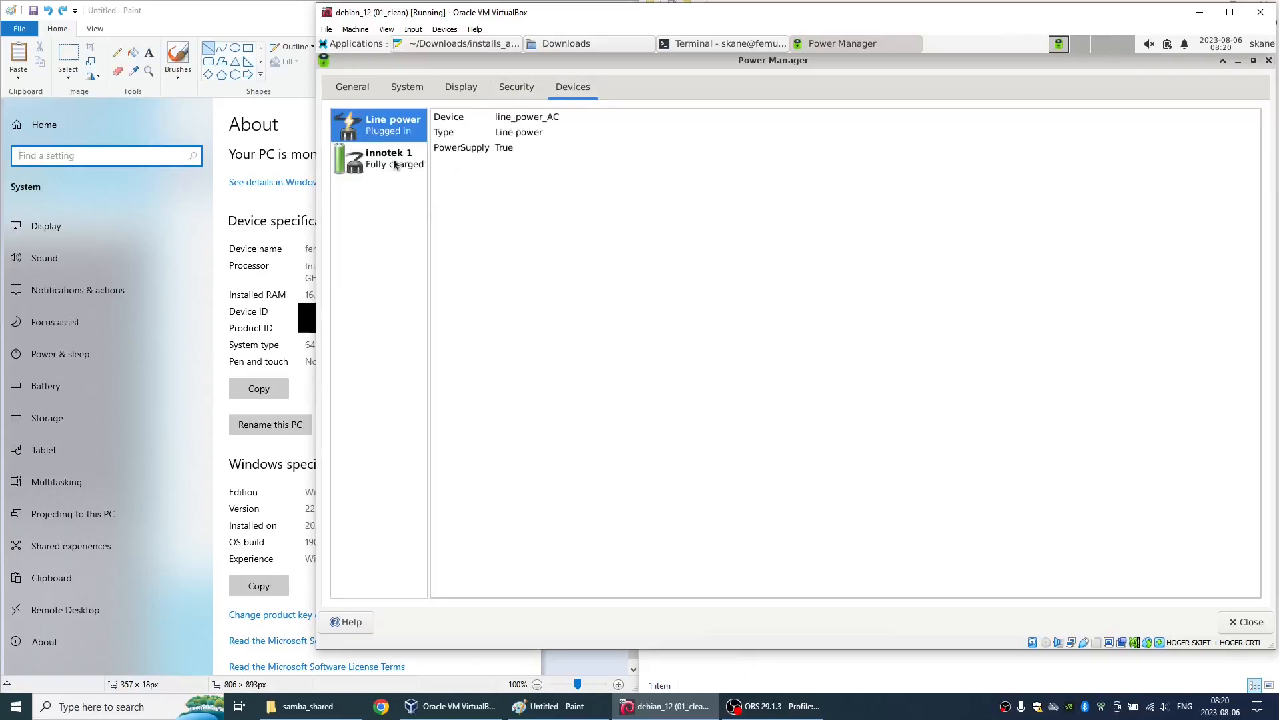
pyautogui.click(1233, 621)
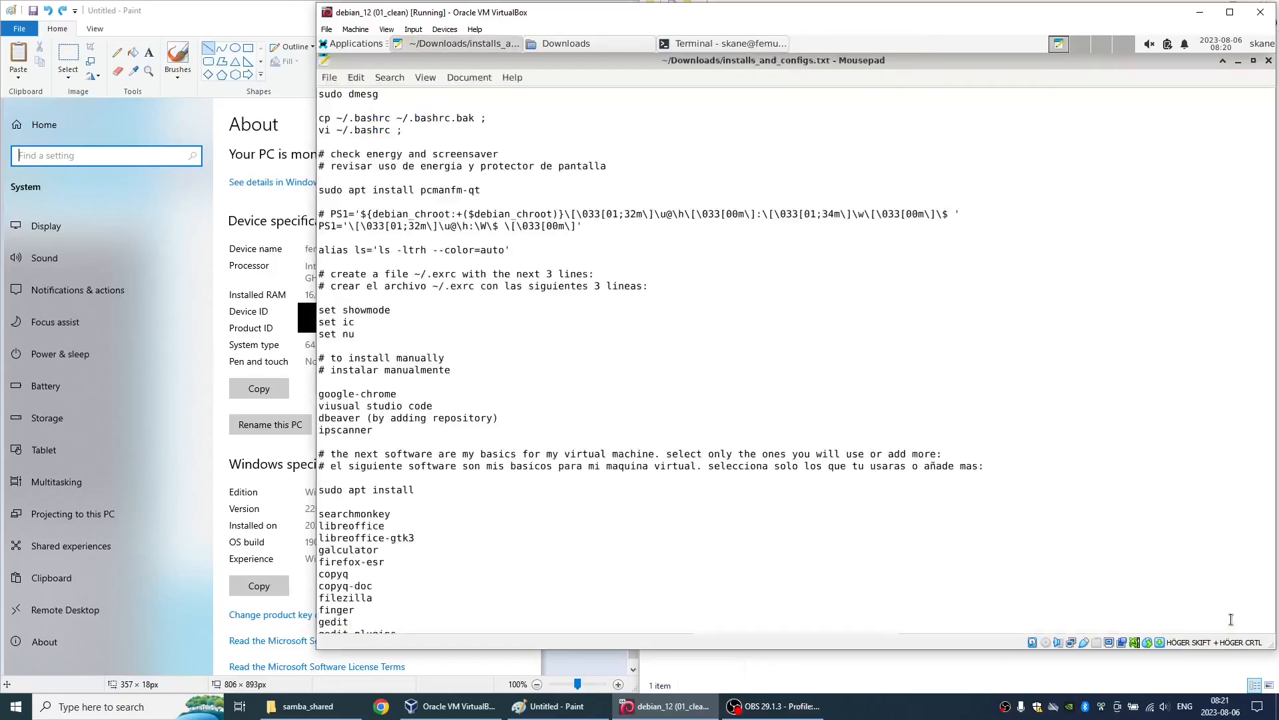
# - Disable Power Manager in the application autostart list of Session and Startup and close the settings
pyautogui.click(335, 45)
pyautogui.moveTo(370, 152)
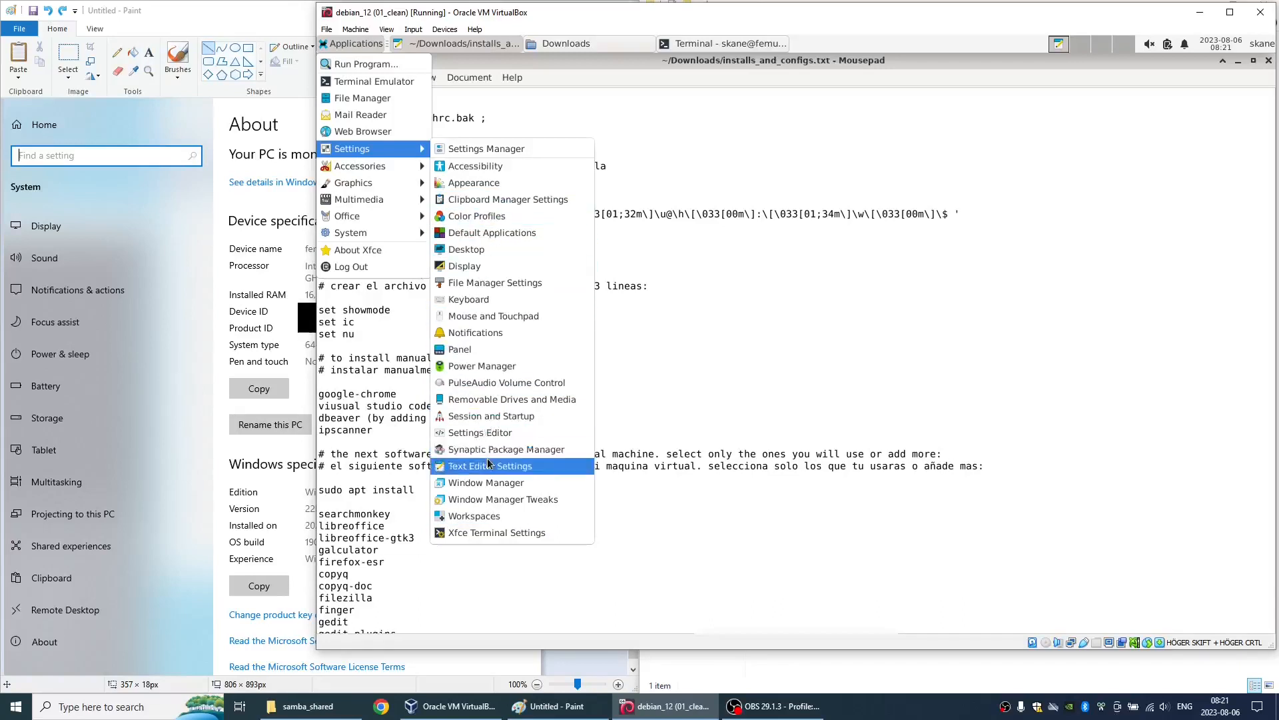
pyautogui.click(492, 415)
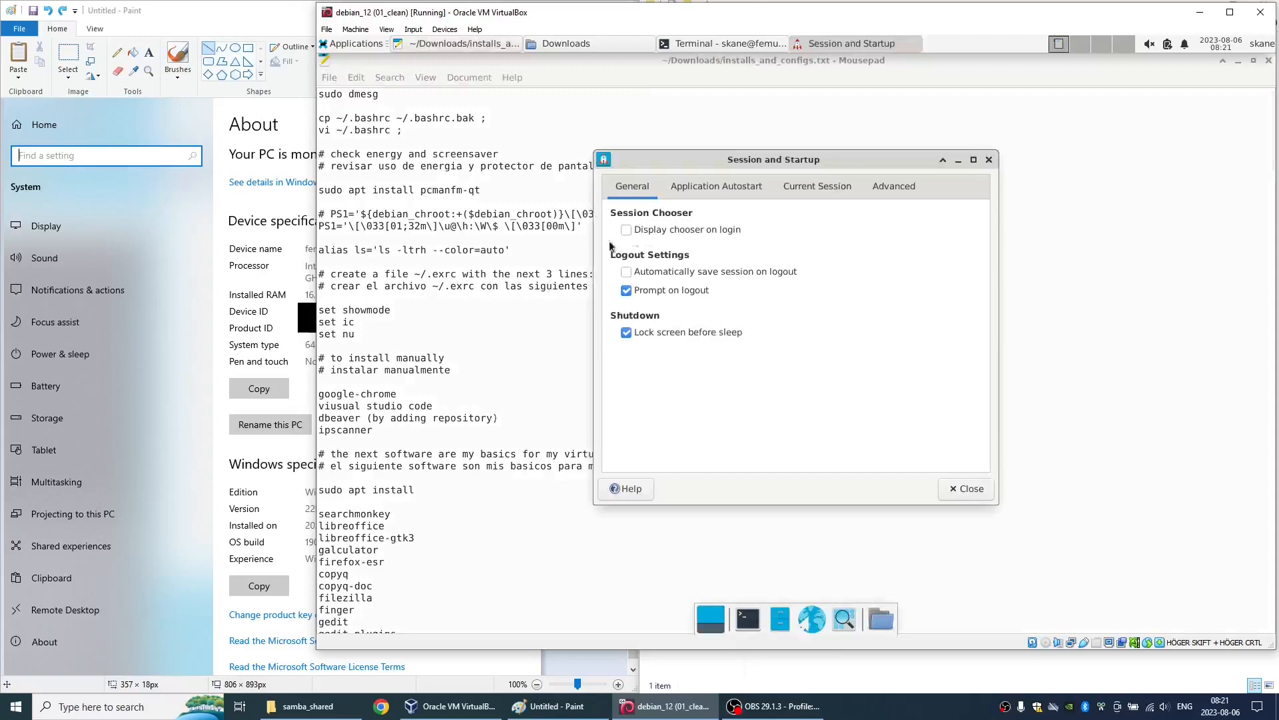
pyautogui.click(737, 190)
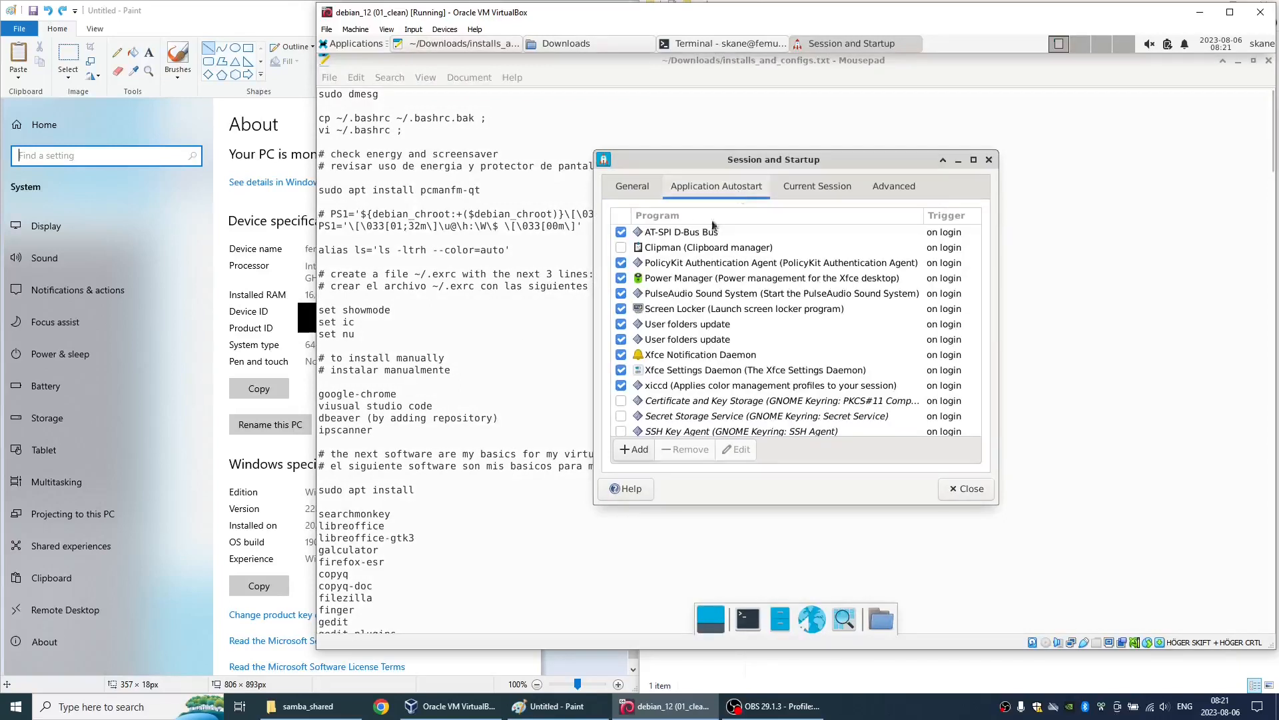
pyautogui.click(622, 278)
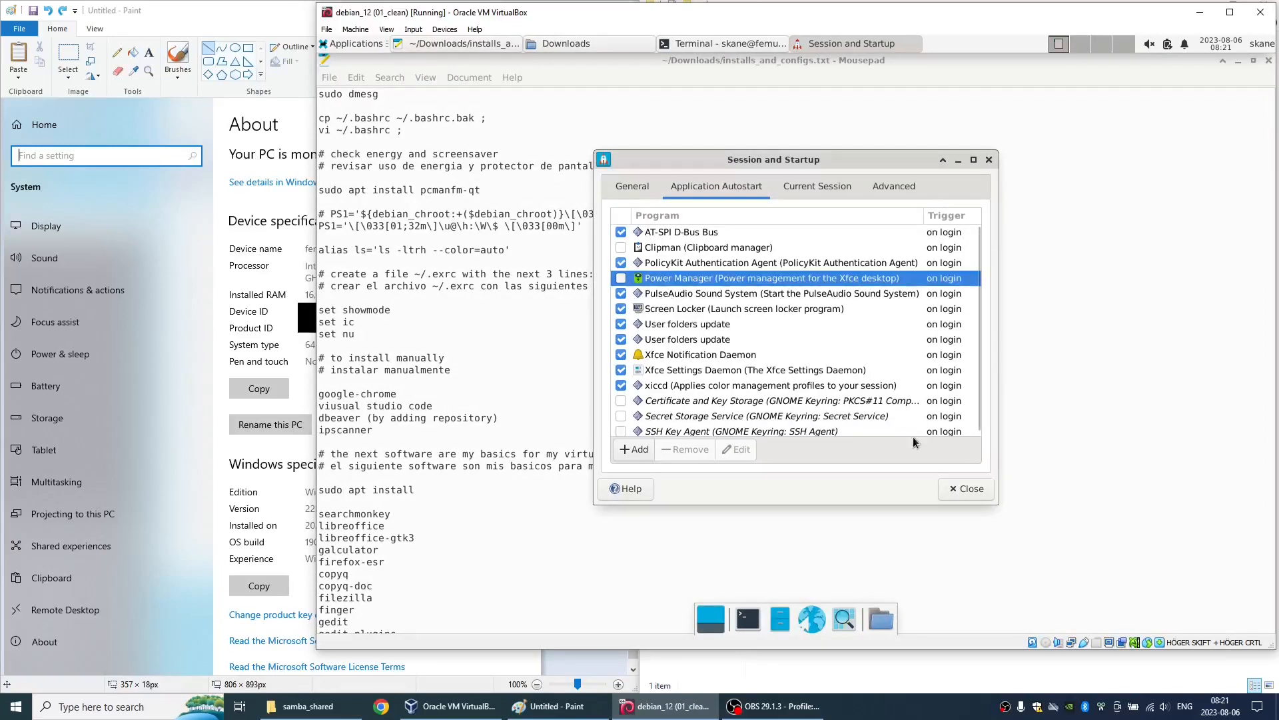
pyautogui.click(965, 490)
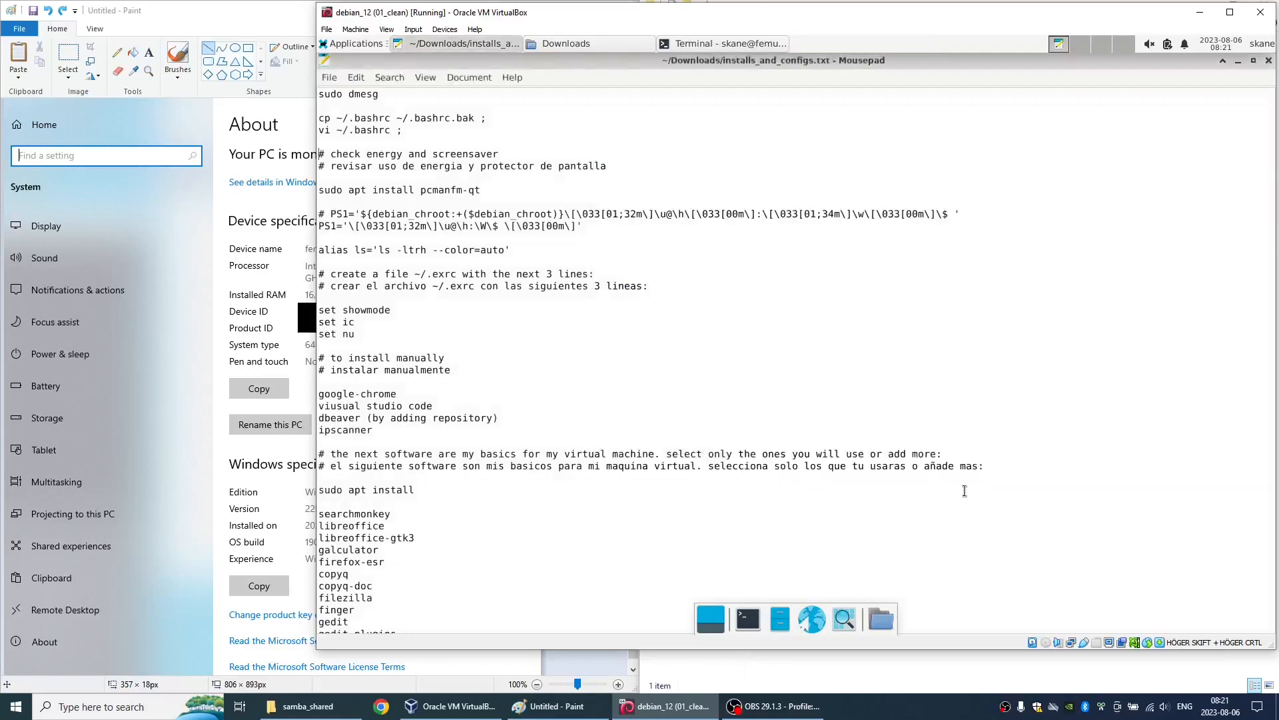
# - Look through the Xfce Settings Manager, view the Desktop background settings, and close the settings
pyautogui.click(343, 46)
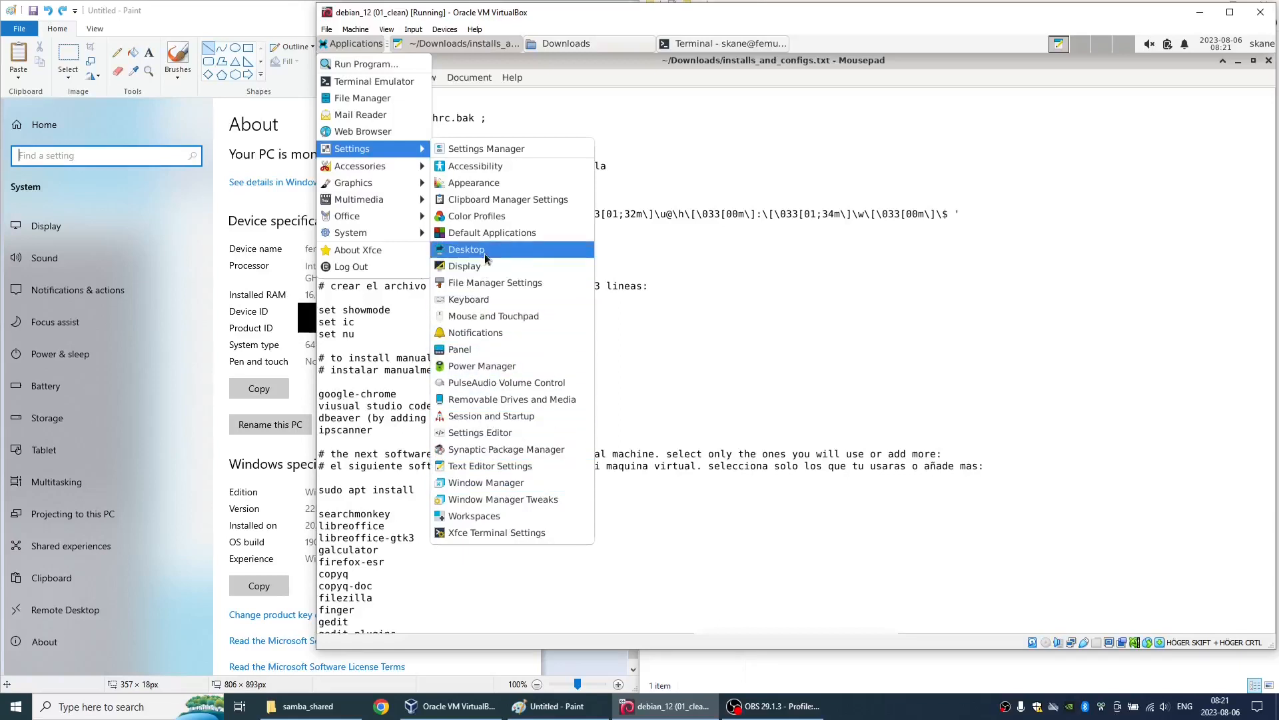
pyautogui.click(495, 148)
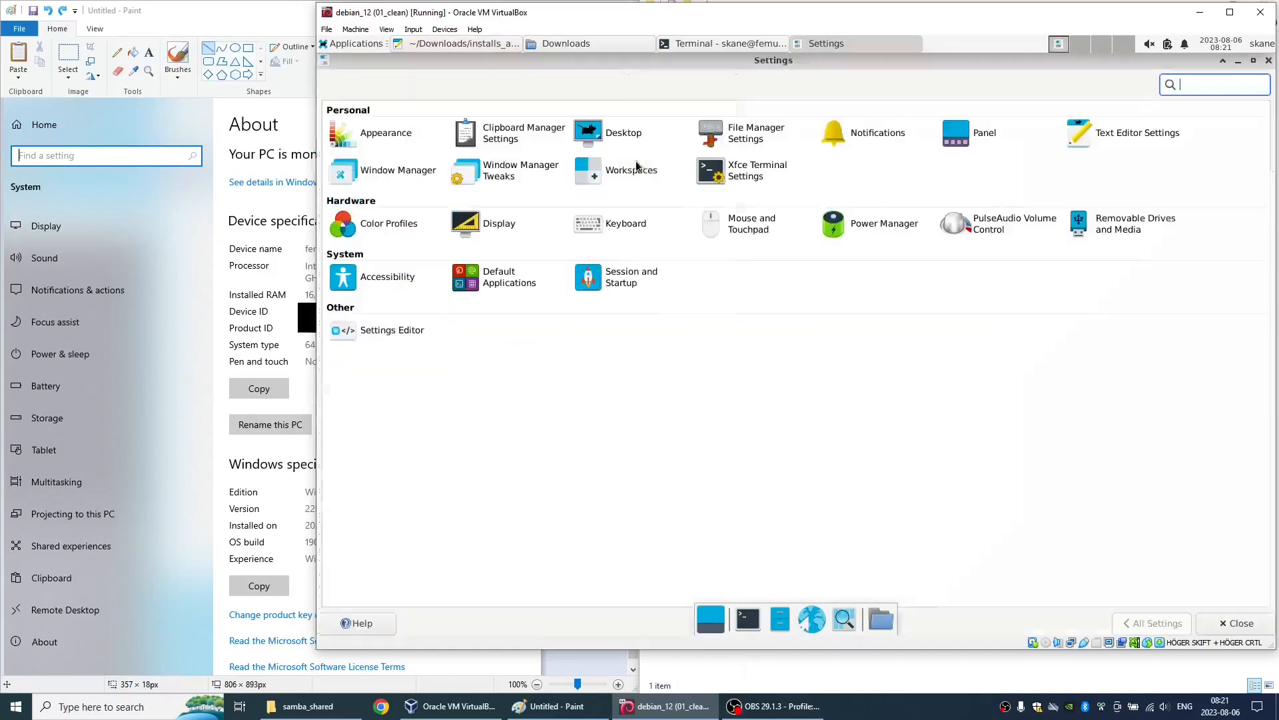
pyautogui.doubleClick(637, 163)
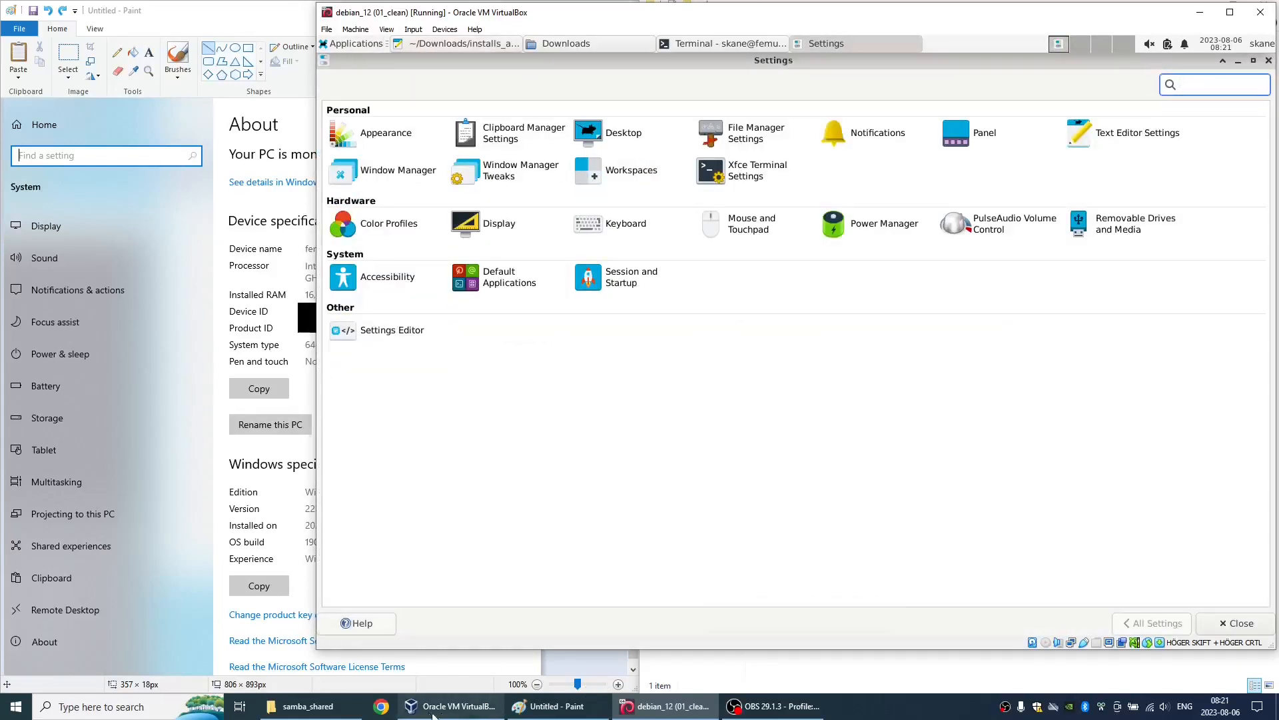
pyautogui.click(772, 705)
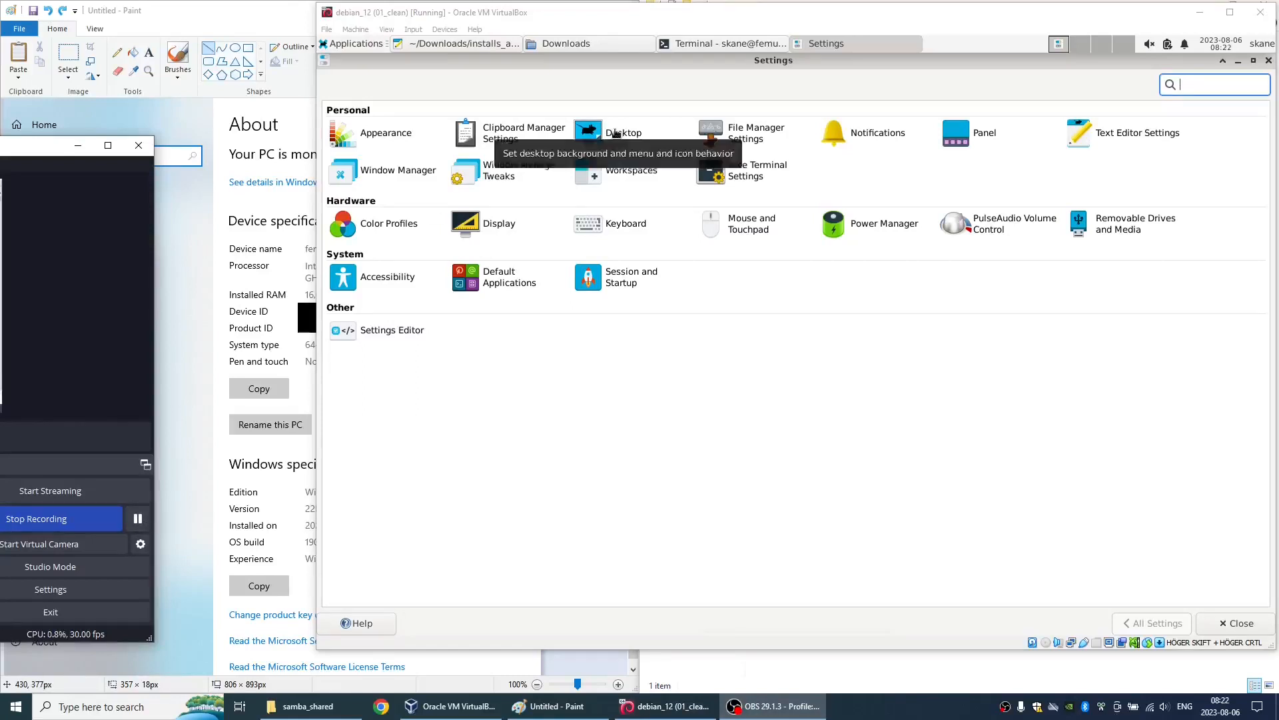
pyautogui.click(616, 133)
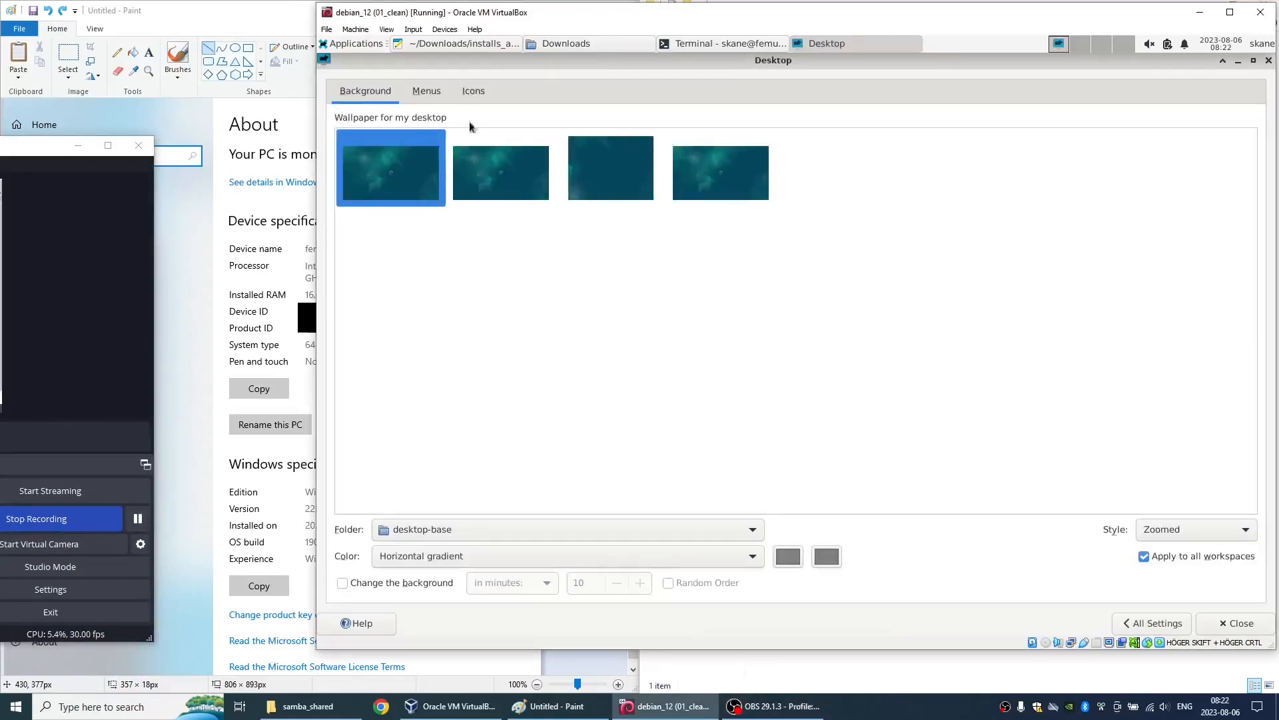
pyautogui.click(1136, 623)
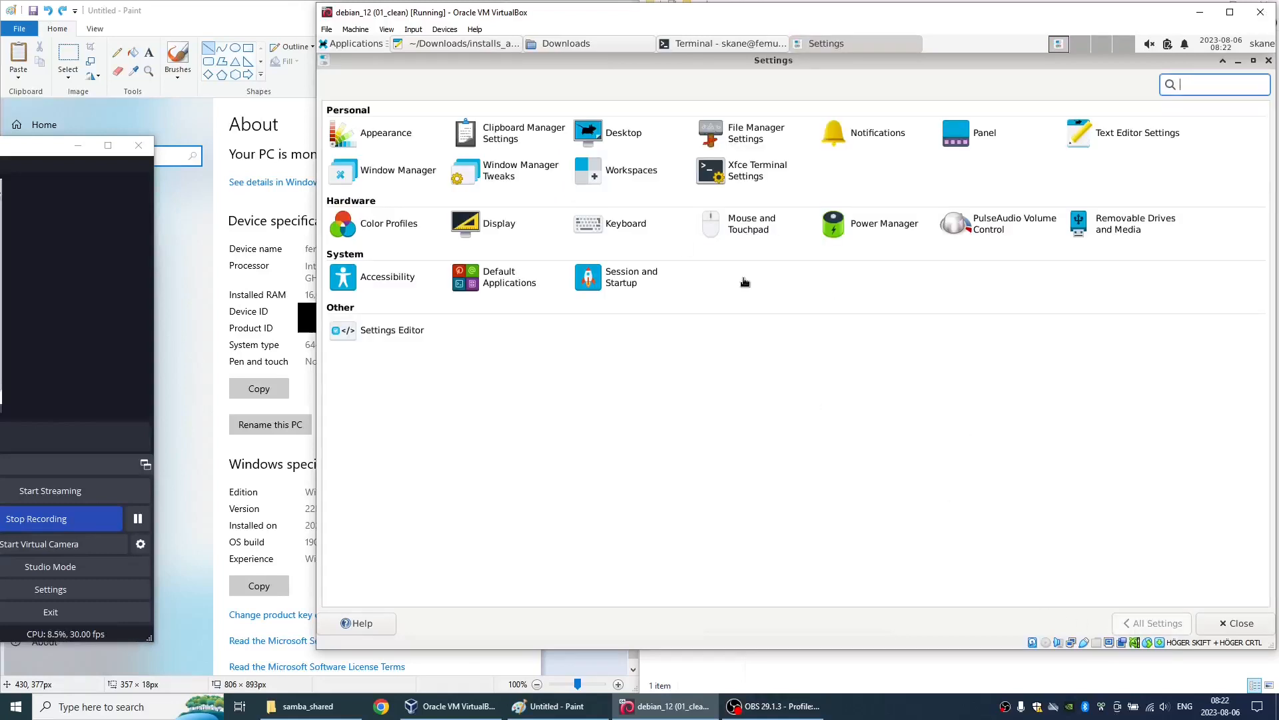
pyautogui.click(1269, 60)
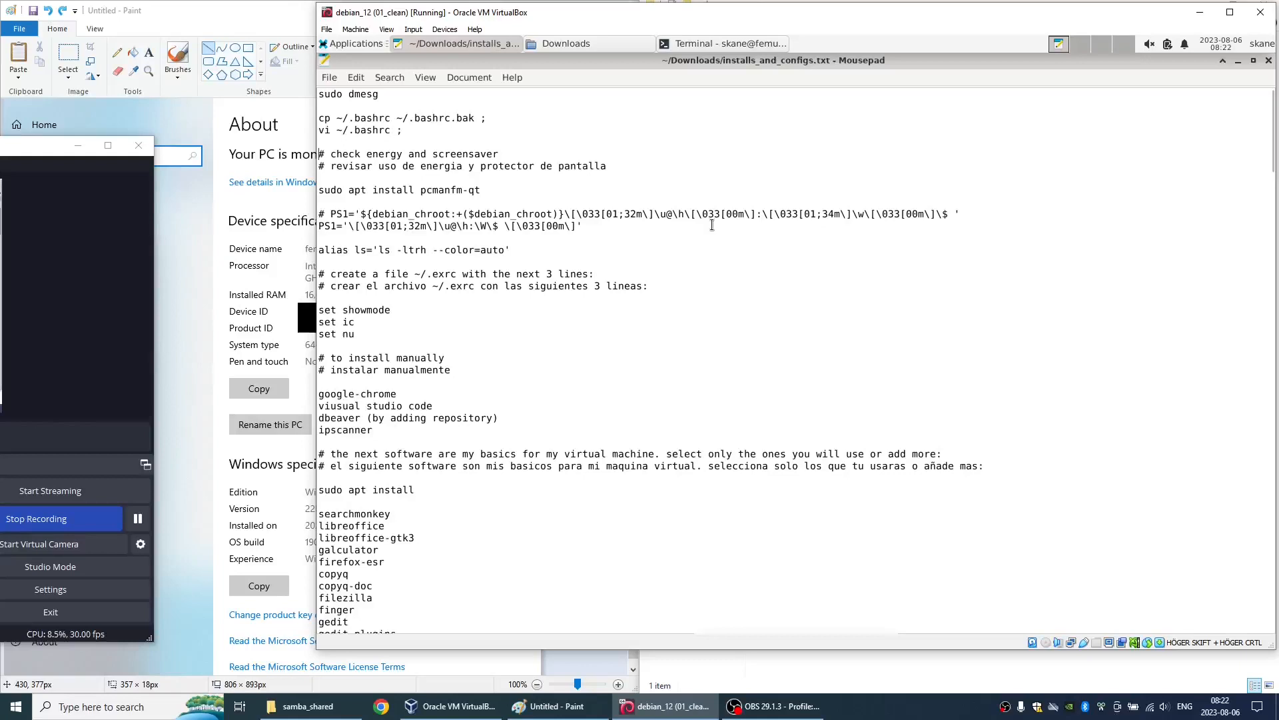
# - Install firefox-esr with sudo apt install in the terminal, entering the account password and confirming the installation
pyautogui.click(755, 42)
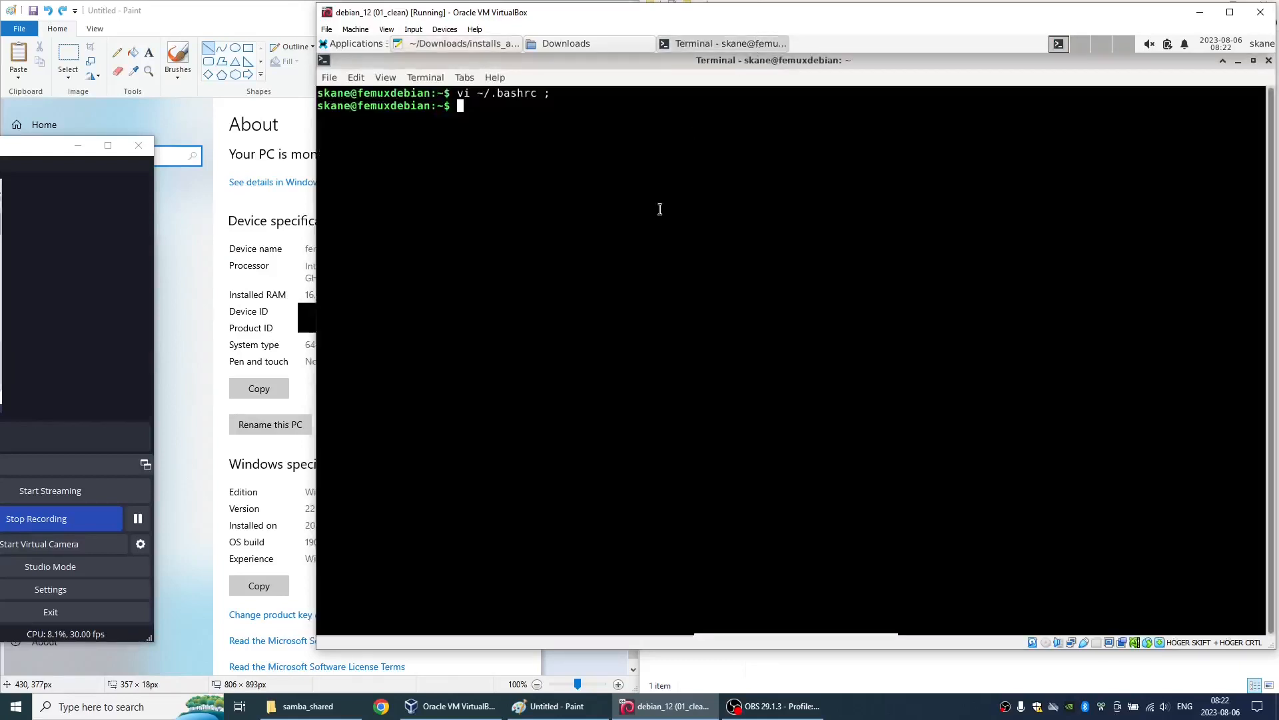
pyautogui.write('sudo apt')
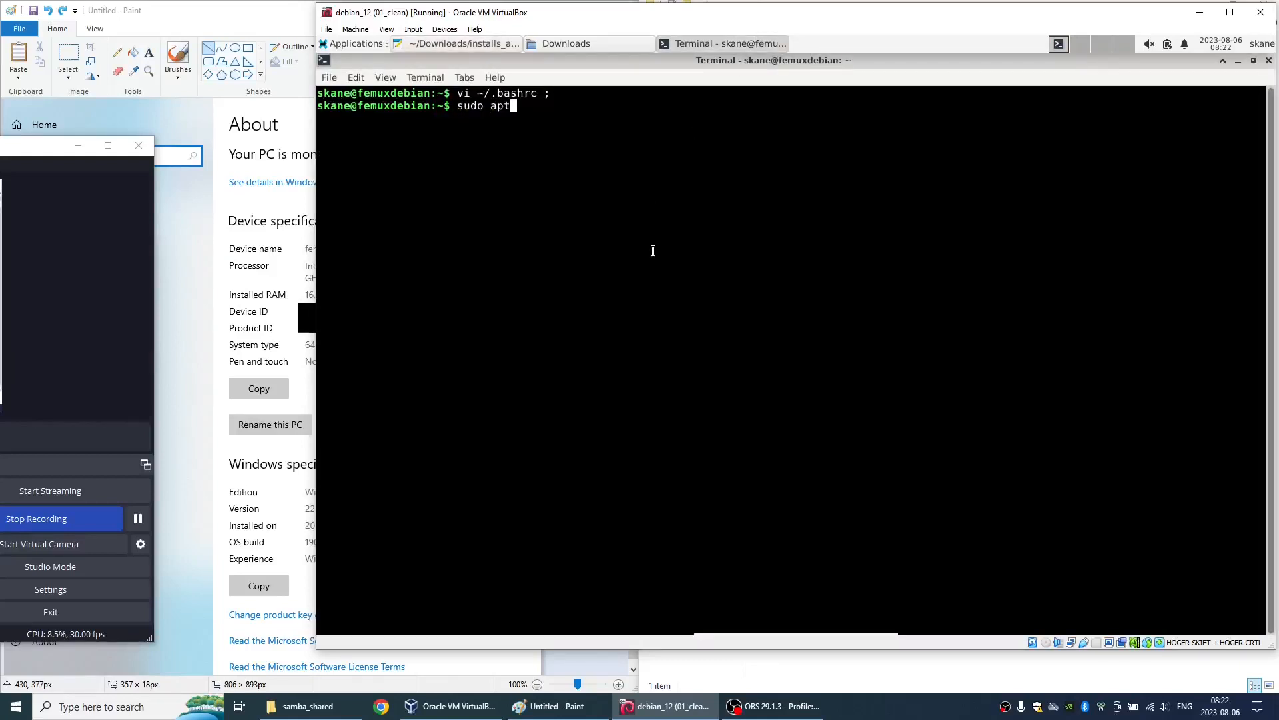
pyautogui.write(' install firefox-esr')
pyautogui.press('Return')
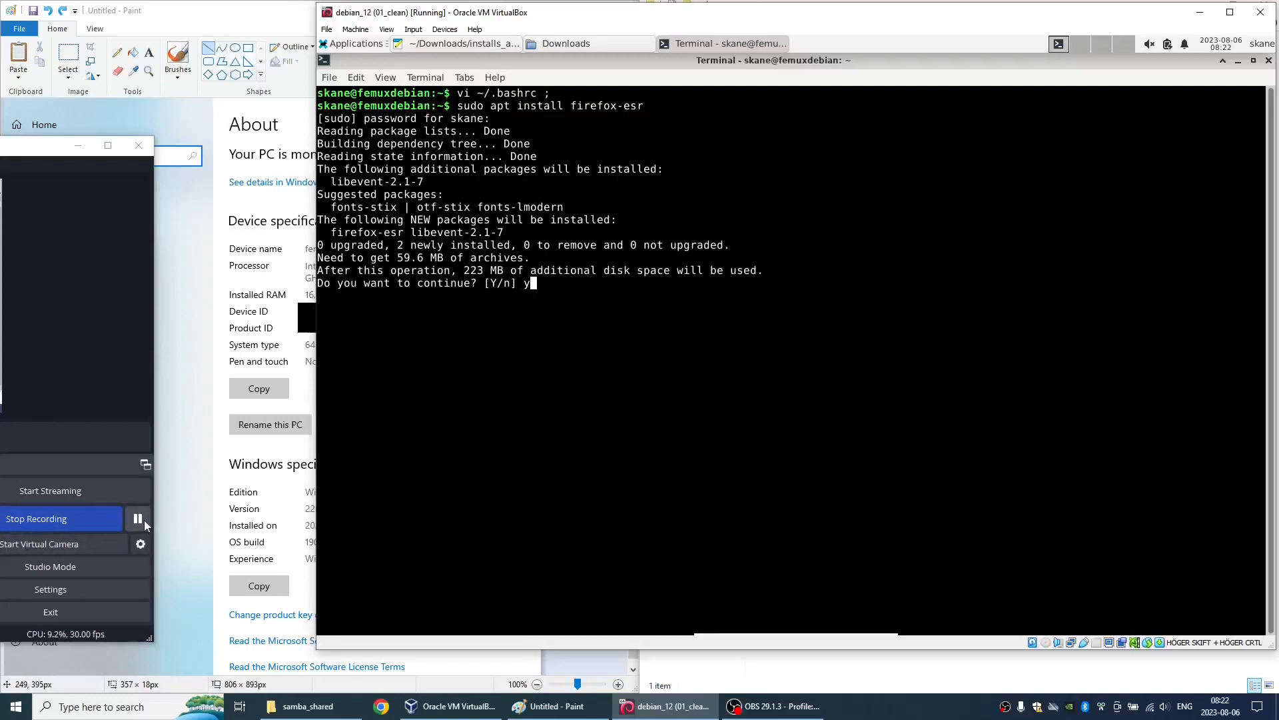
pyautogui.press('Return')
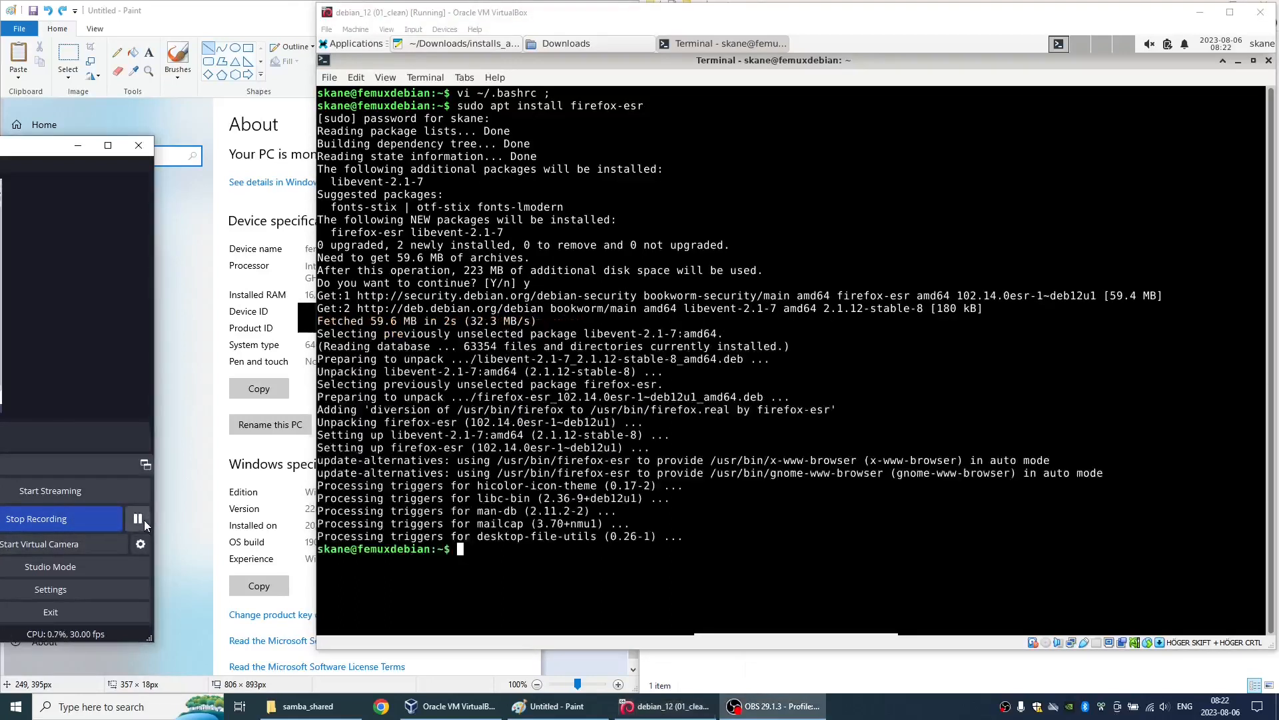
# - Launch the installed Firefox ESR from the Internet applications to test it, and close its two welcome tabs
pyautogui.click(353, 43)
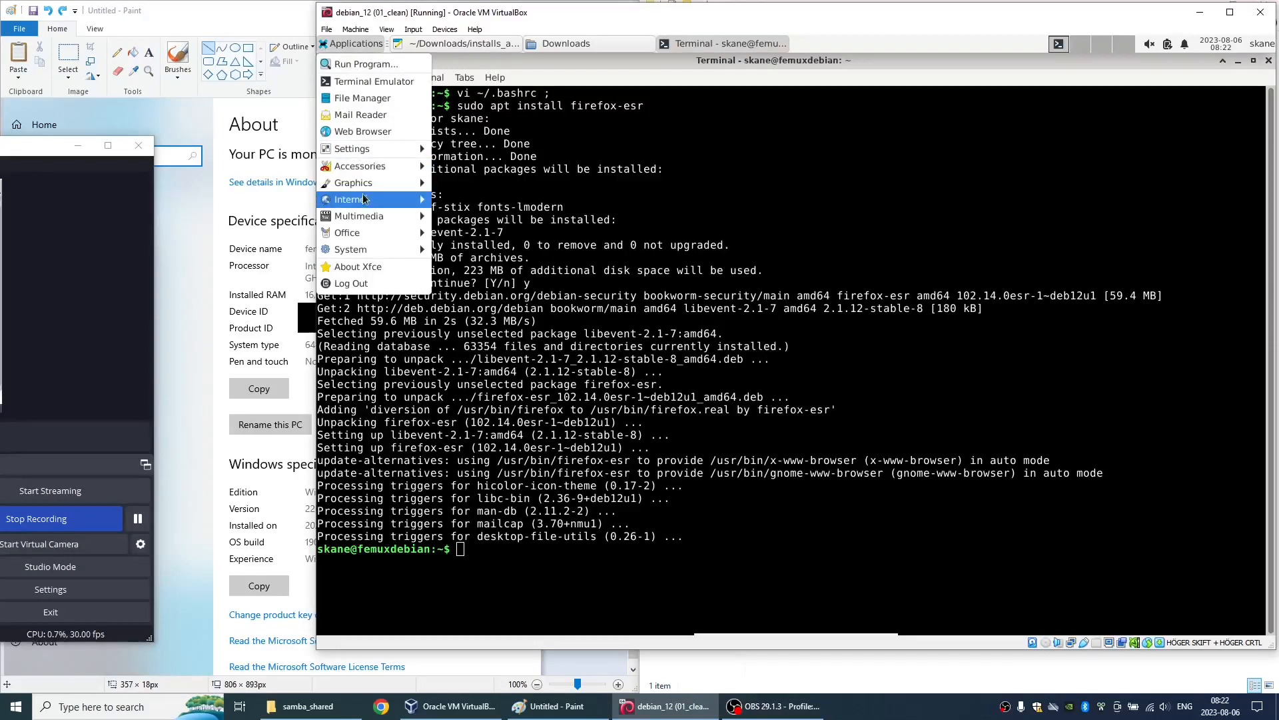
pyautogui.moveTo(365, 199)
pyautogui.click(469, 198)
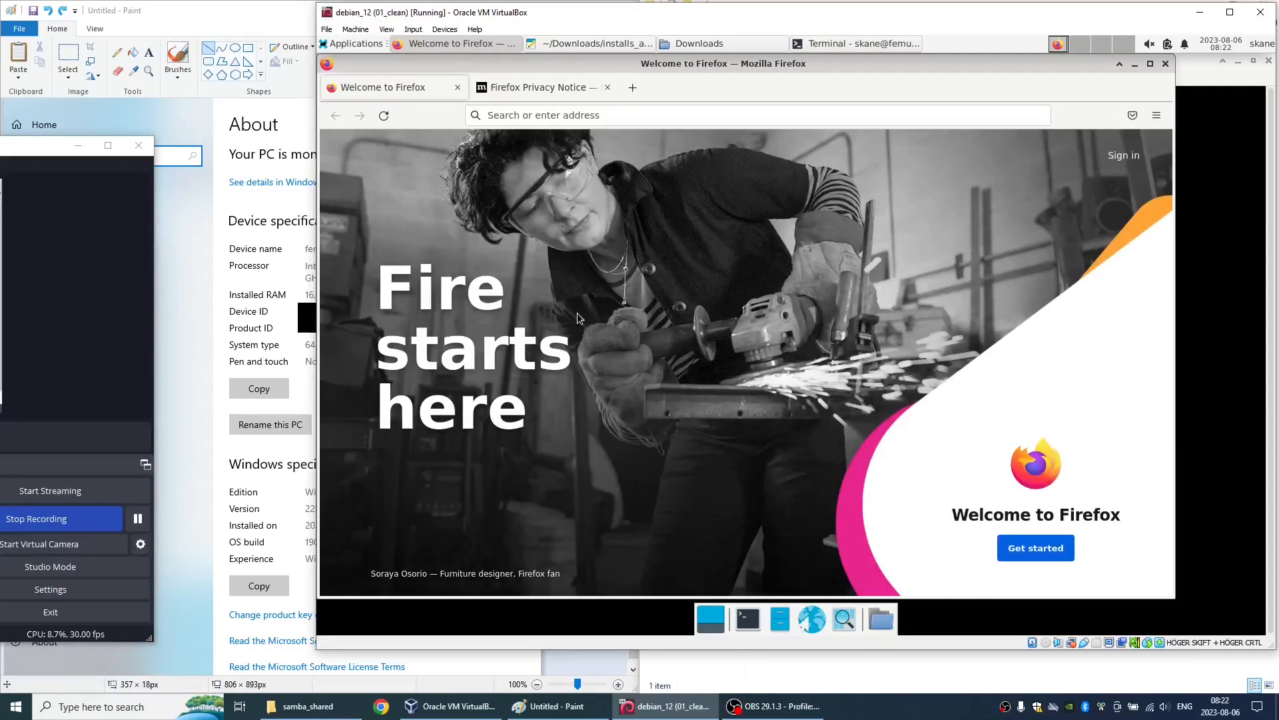
pyautogui.hotkey('ctrl', 'w')
pyautogui.hotkey('ctrl', 'w')
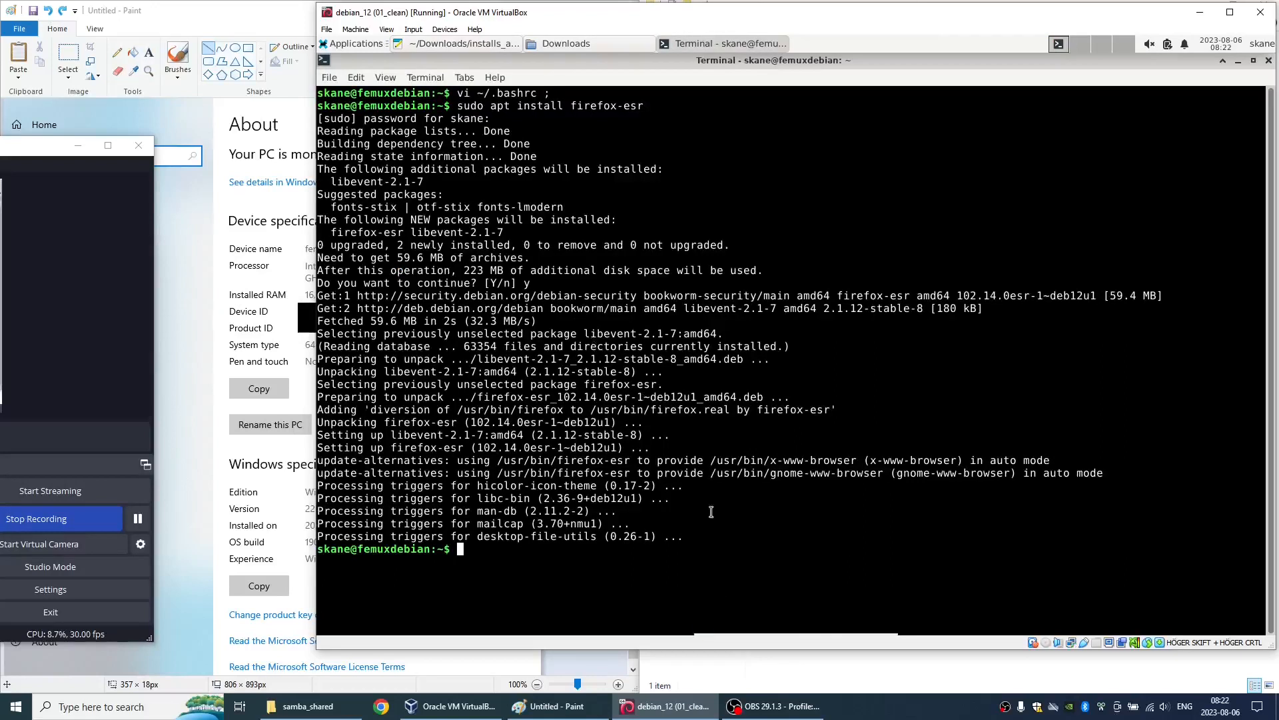
pyautogui.moveTo(797, 639)
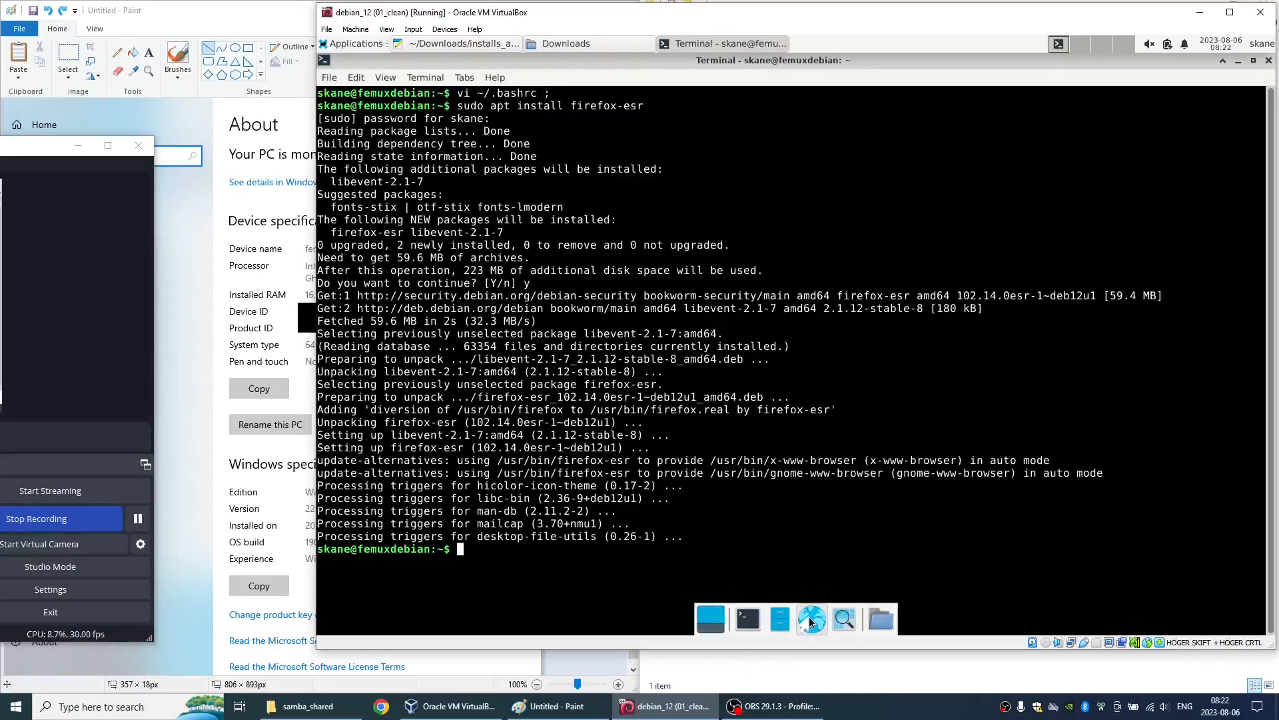
pyautogui.click(811, 620)
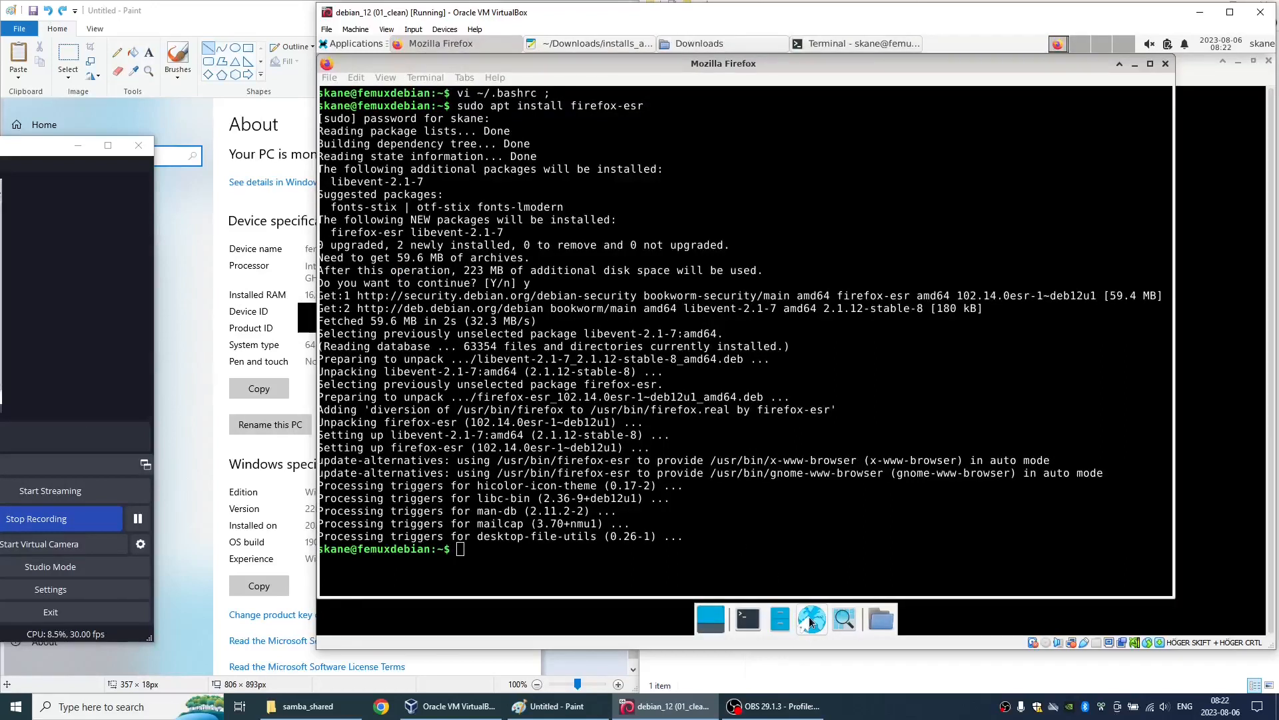
pyautogui.hotkey('alt', 'F4')
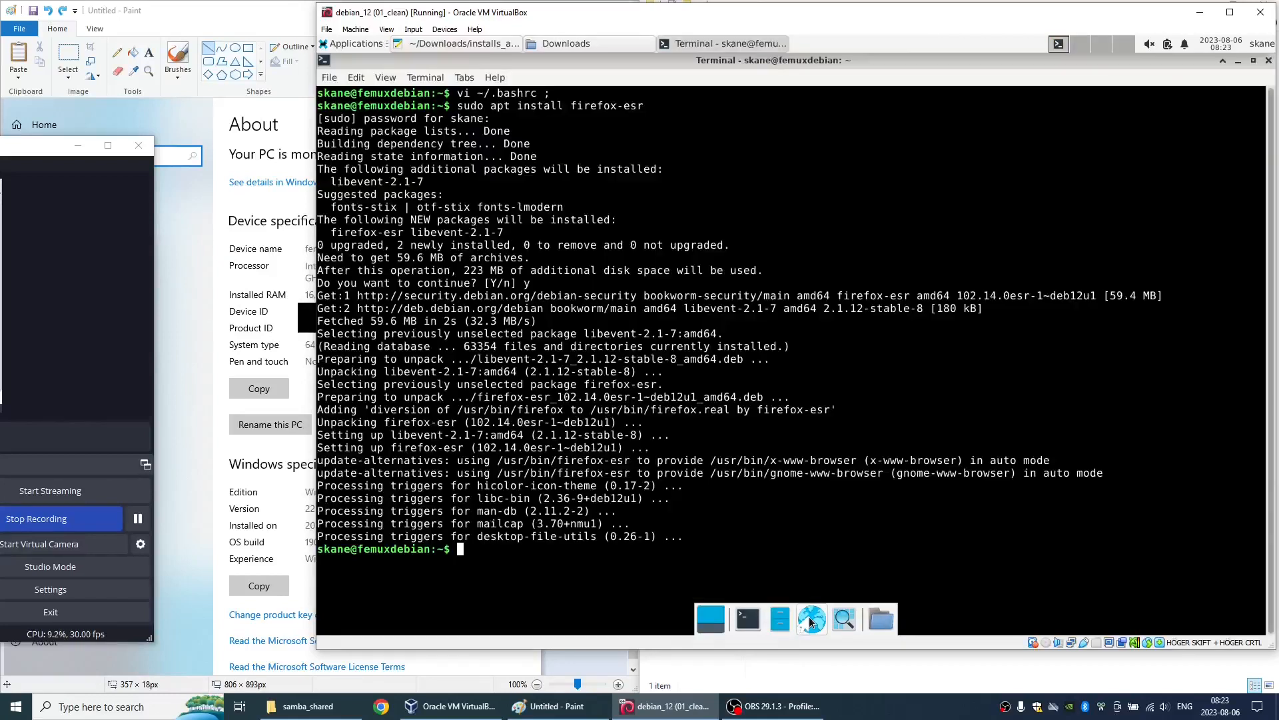
# - Search the web for "google chrome" in Firefox, answer Google's cookie prompt and switch the search results to English
pyautogui.click(810, 619)
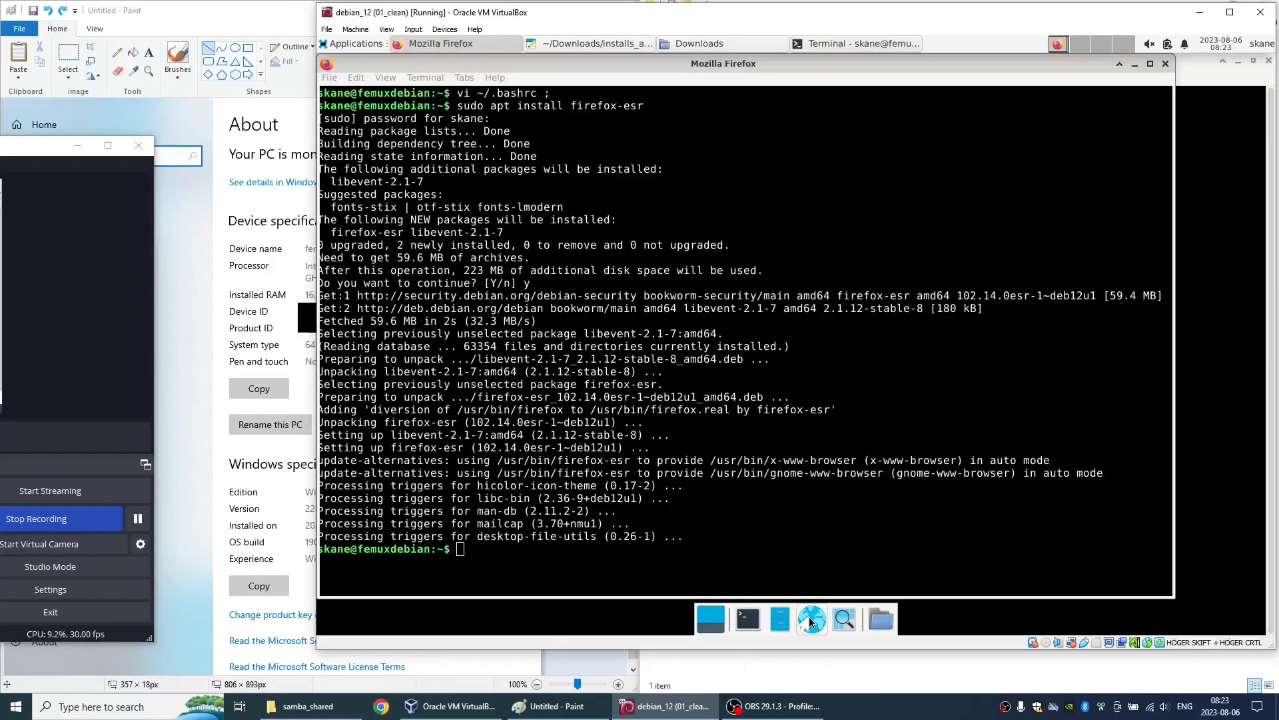
pyautogui.write('g')
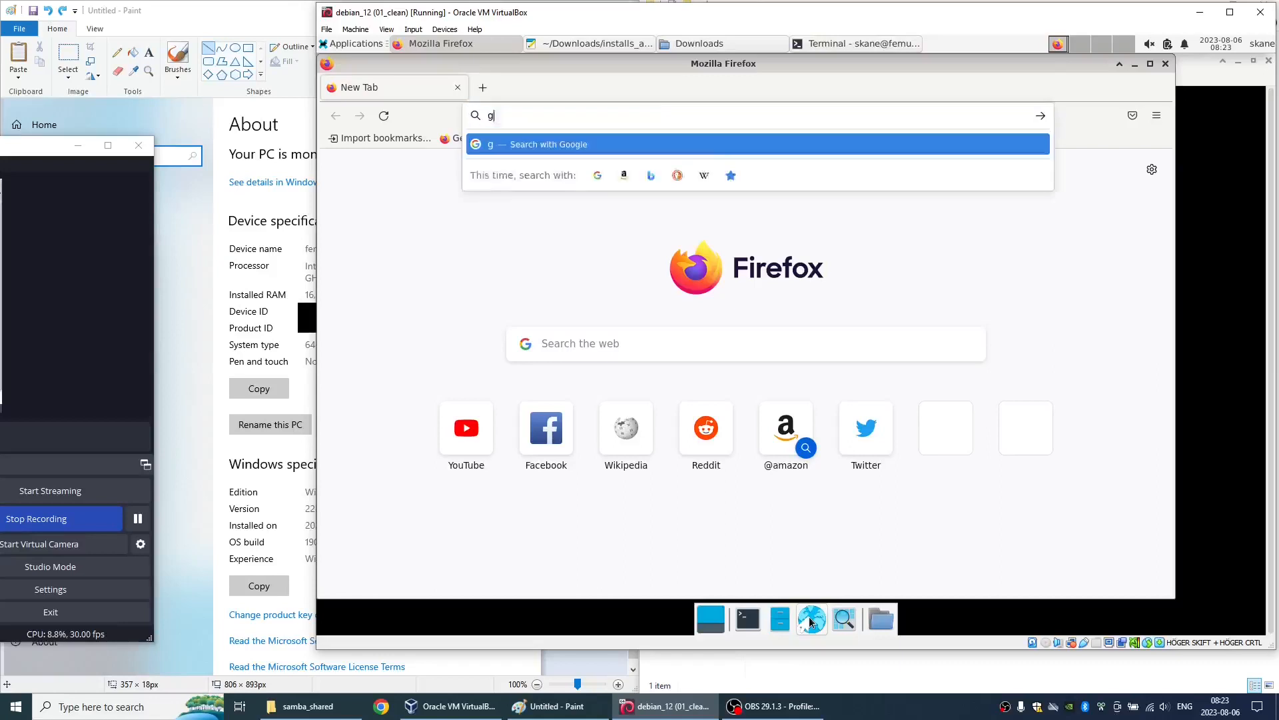
pyautogui.write('oogle chrome')
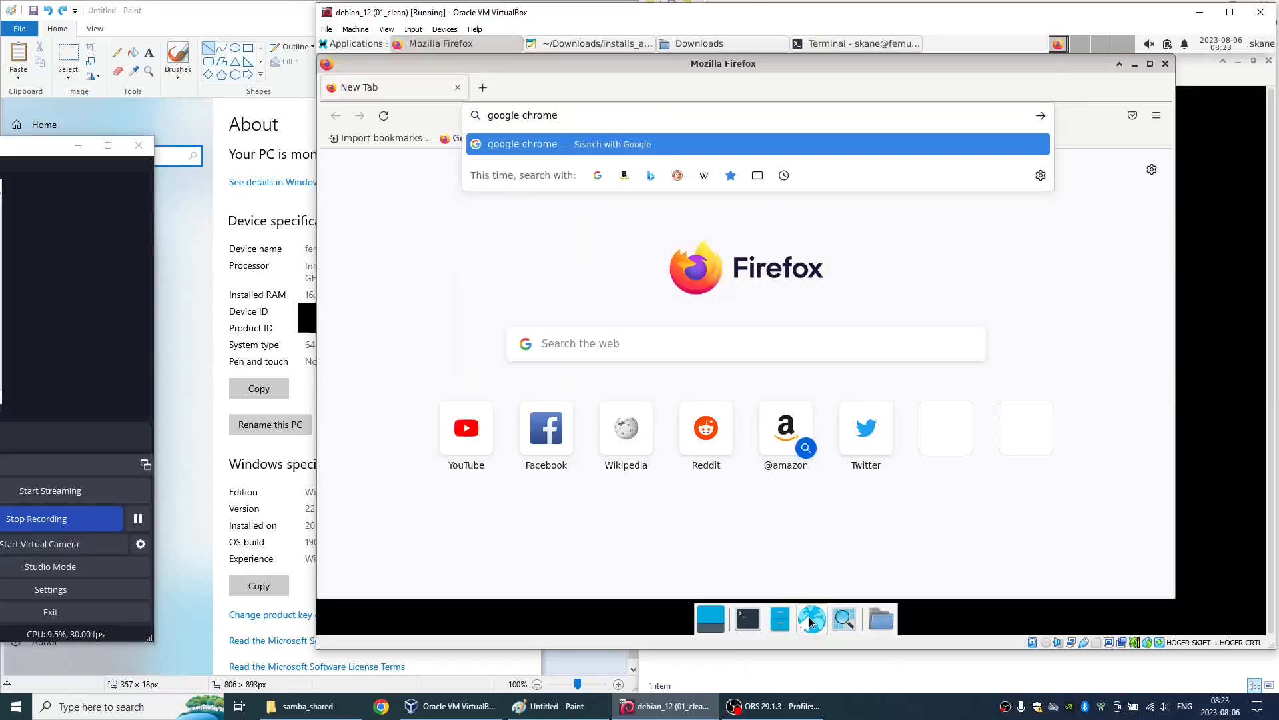
pyautogui.press('Return')
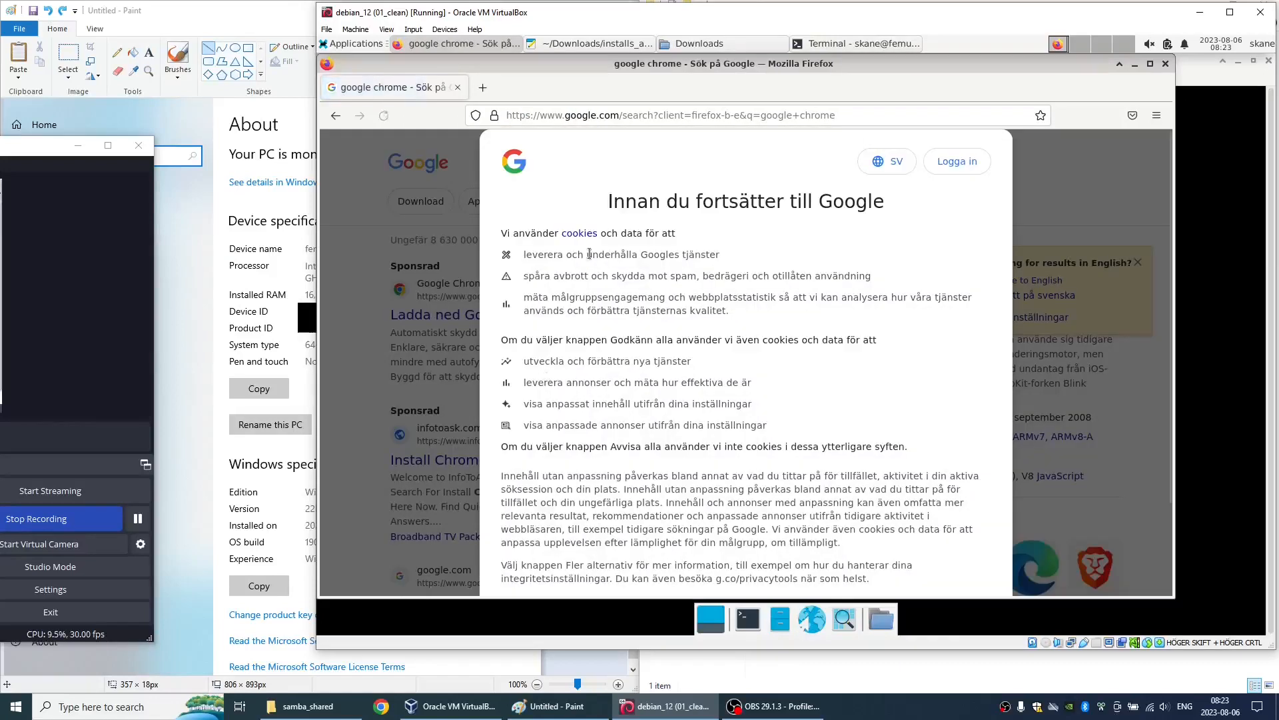
pyautogui.scroll(-3, 893, 253)
pyautogui.click(690, 505)
pyautogui.click(1050, 280)
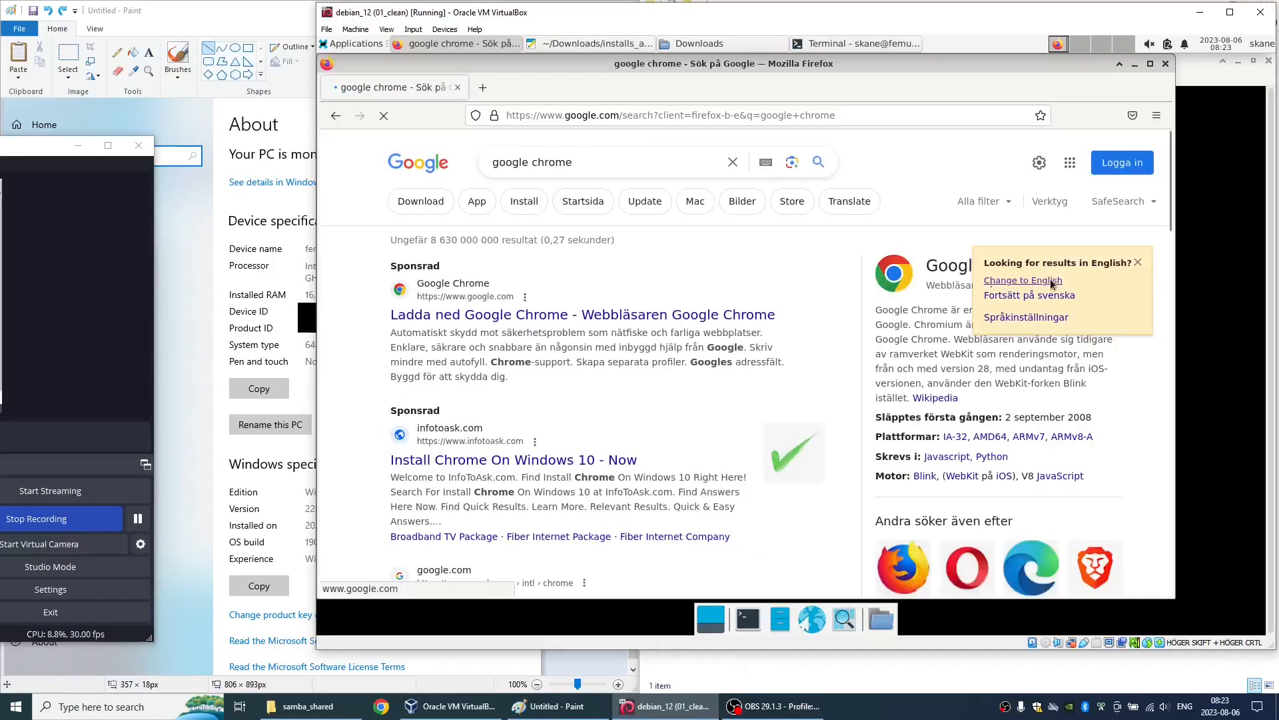
# - Download the 64 bit .deb package of Google Chrome from its official website and check the download's progress
pyautogui.click(502, 313)
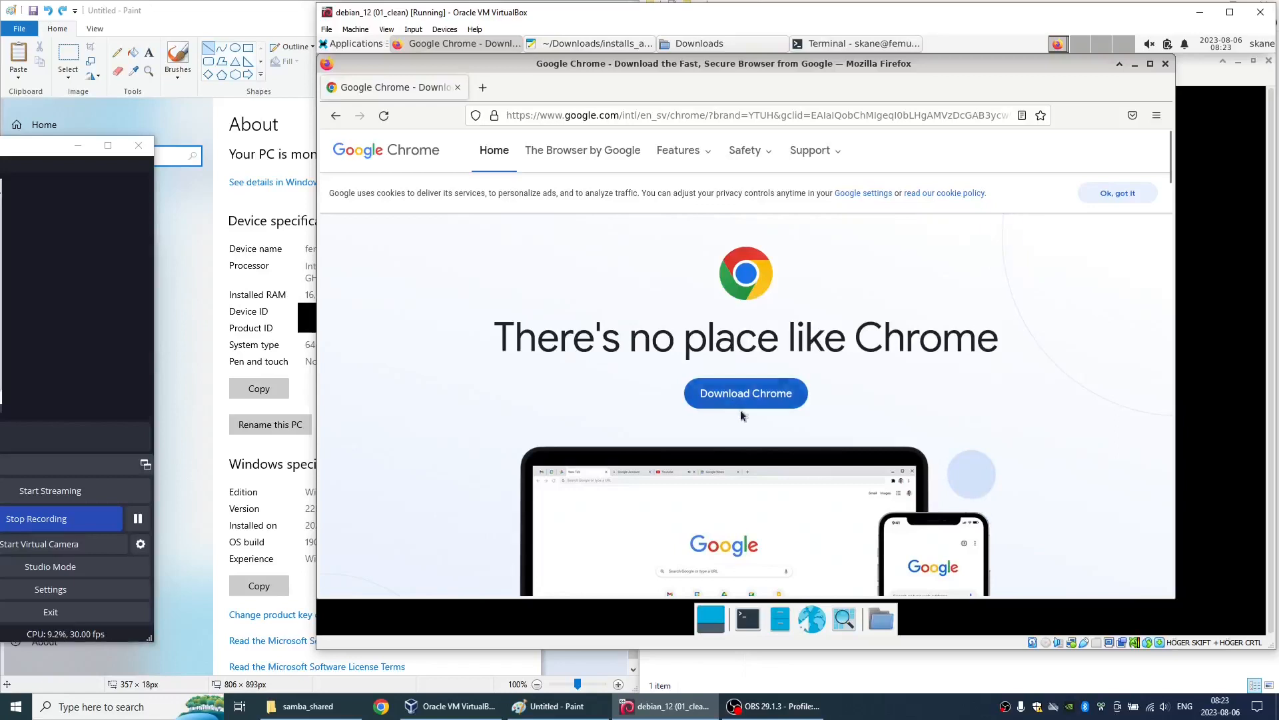
pyautogui.click(736, 406)
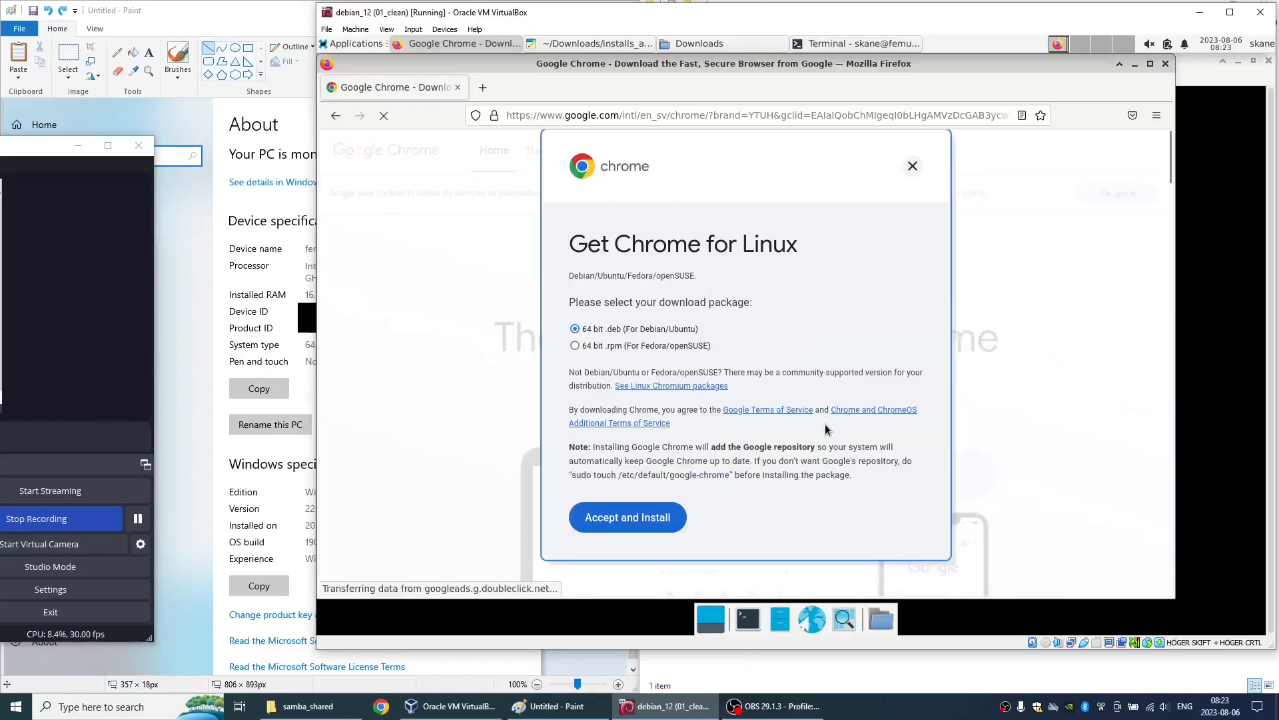
pyautogui.scroll(-5, 691, 365)
pyautogui.scroll(3, 630, 313)
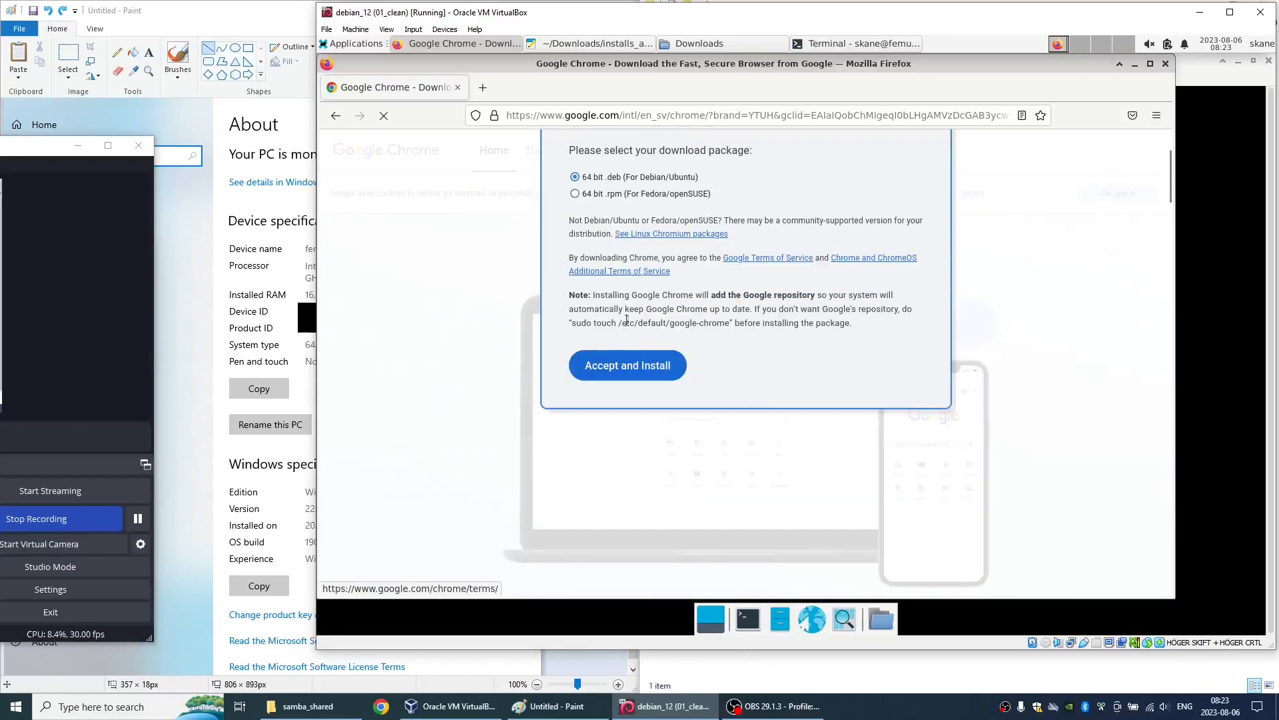
pyautogui.click(626, 366)
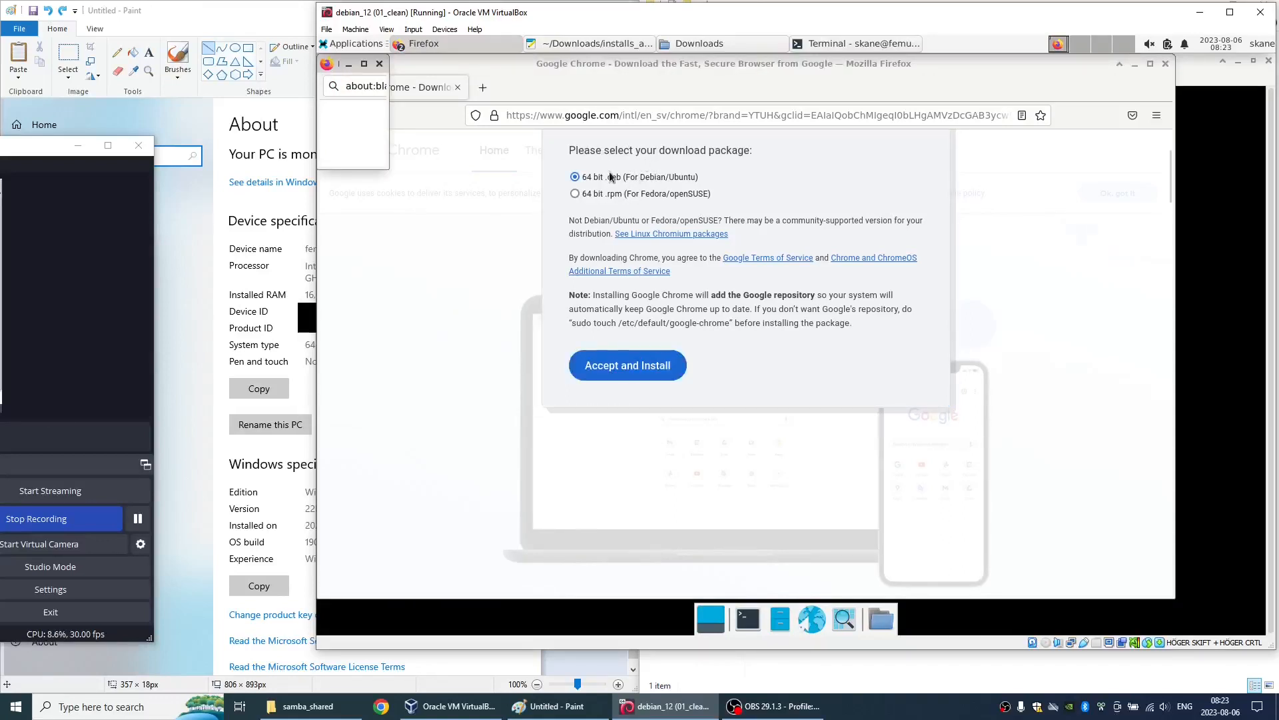
pyautogui.click(643, 113)
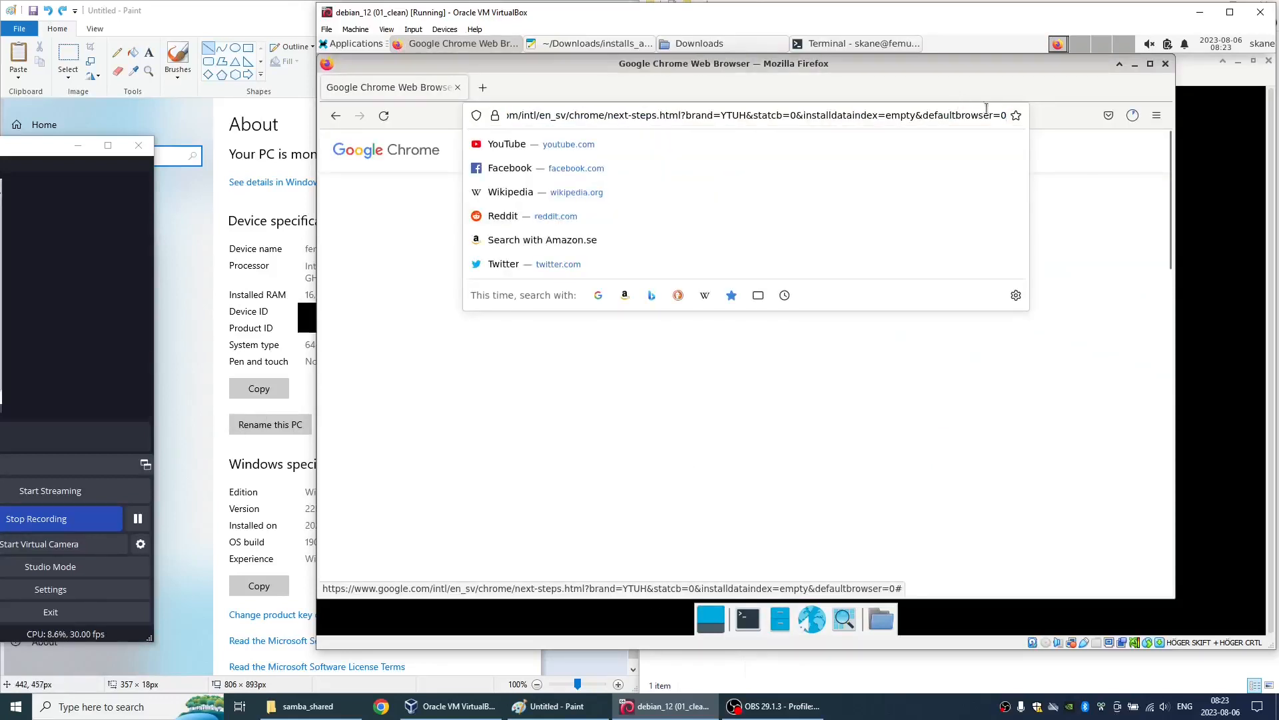
pyautogui.click(1132, 116)
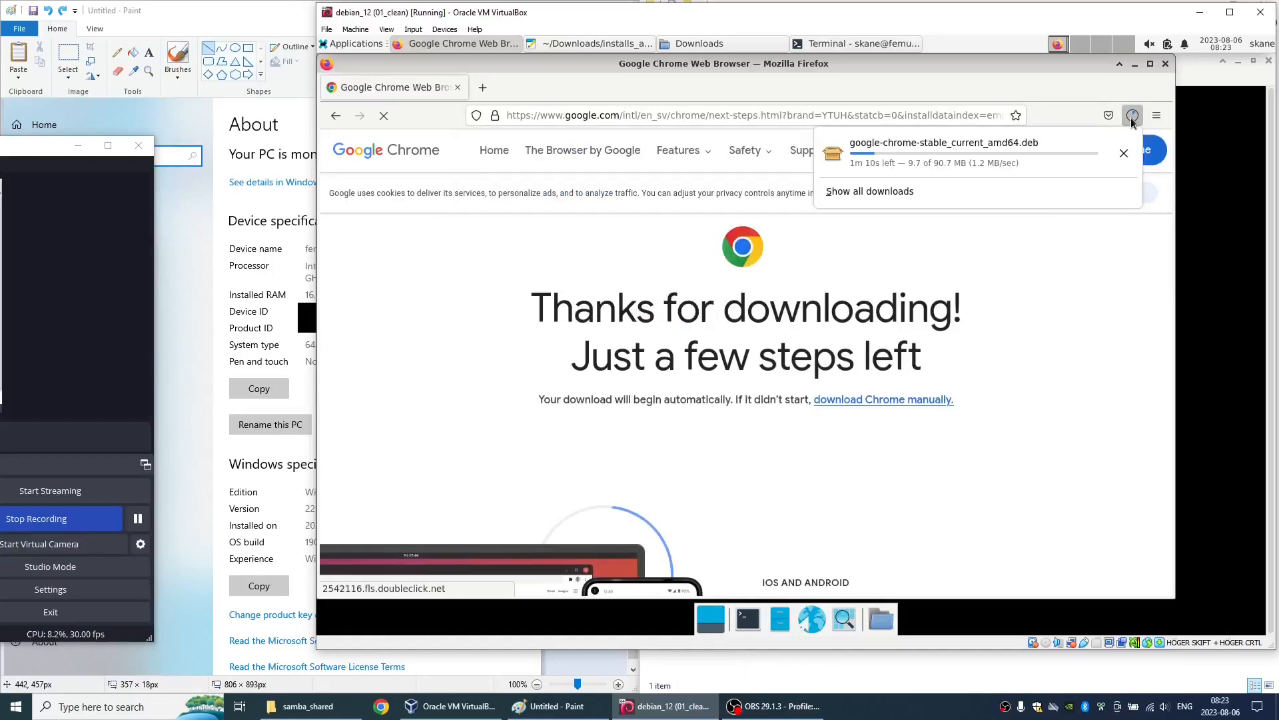
# - Search the web for "visual studio code" and download its .deb package from code.visualstudio.com
pyautogui.click(750, 118)
pyautogui.tripleClick(751, 117)
pyautogui.write('visual stu')
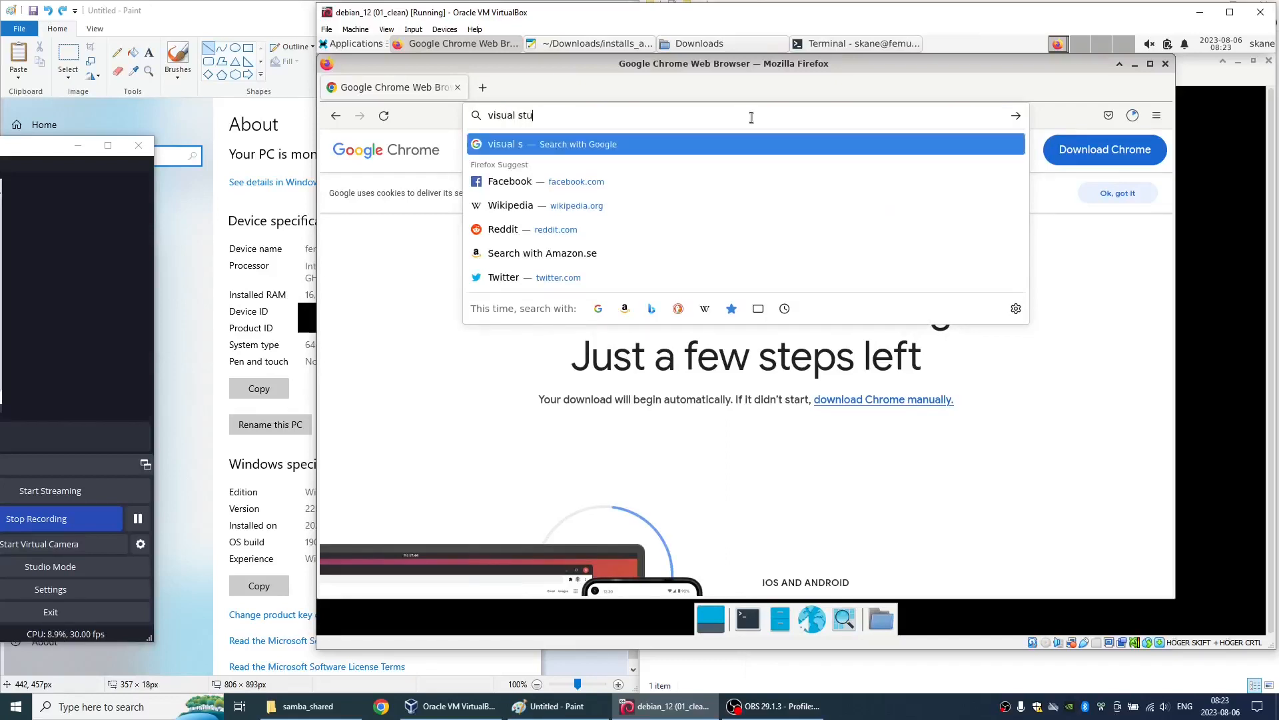
pyautogui.write('dio code')
pyautogui.press('Return')
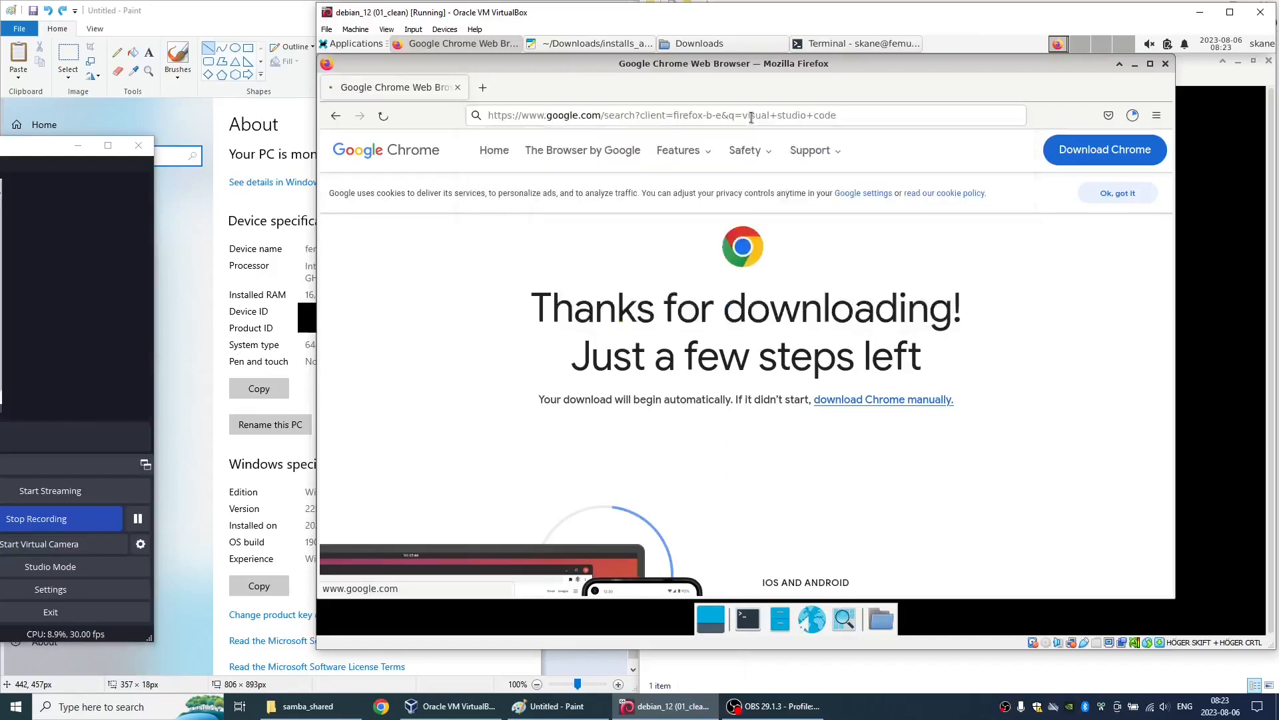
pyautogui.click(457, 294)
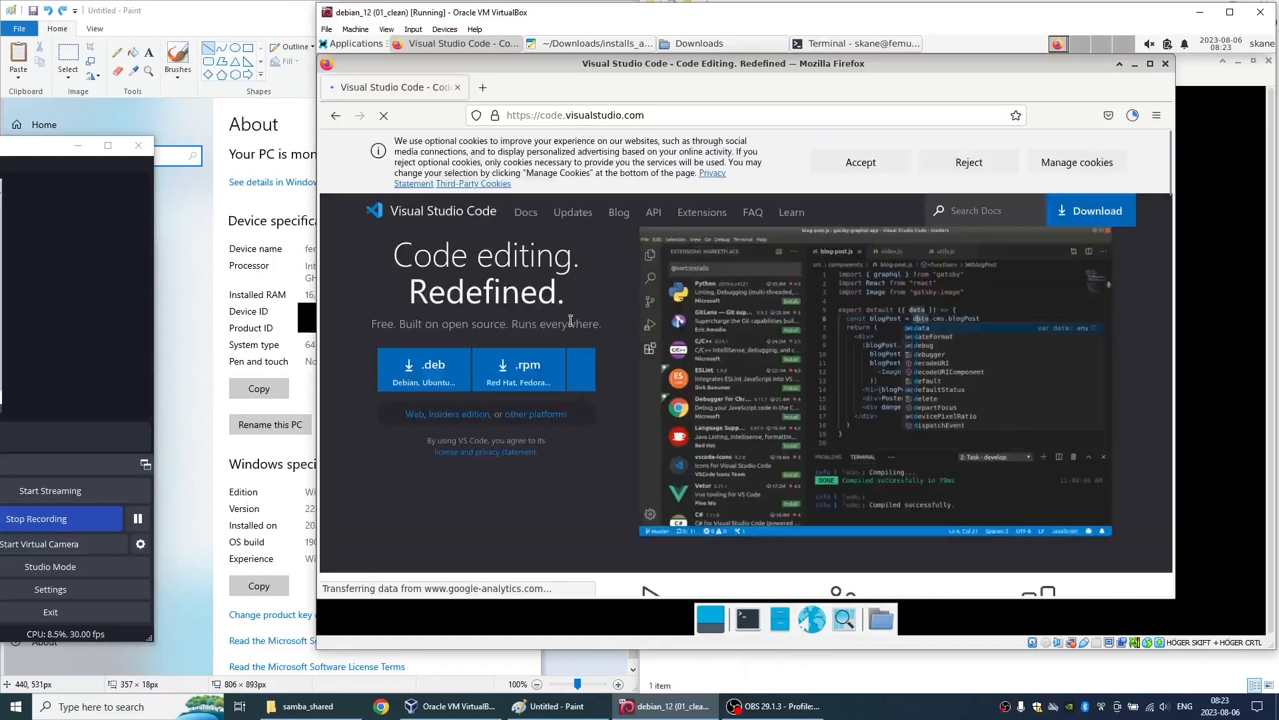
pyautogui.click(431, 368)
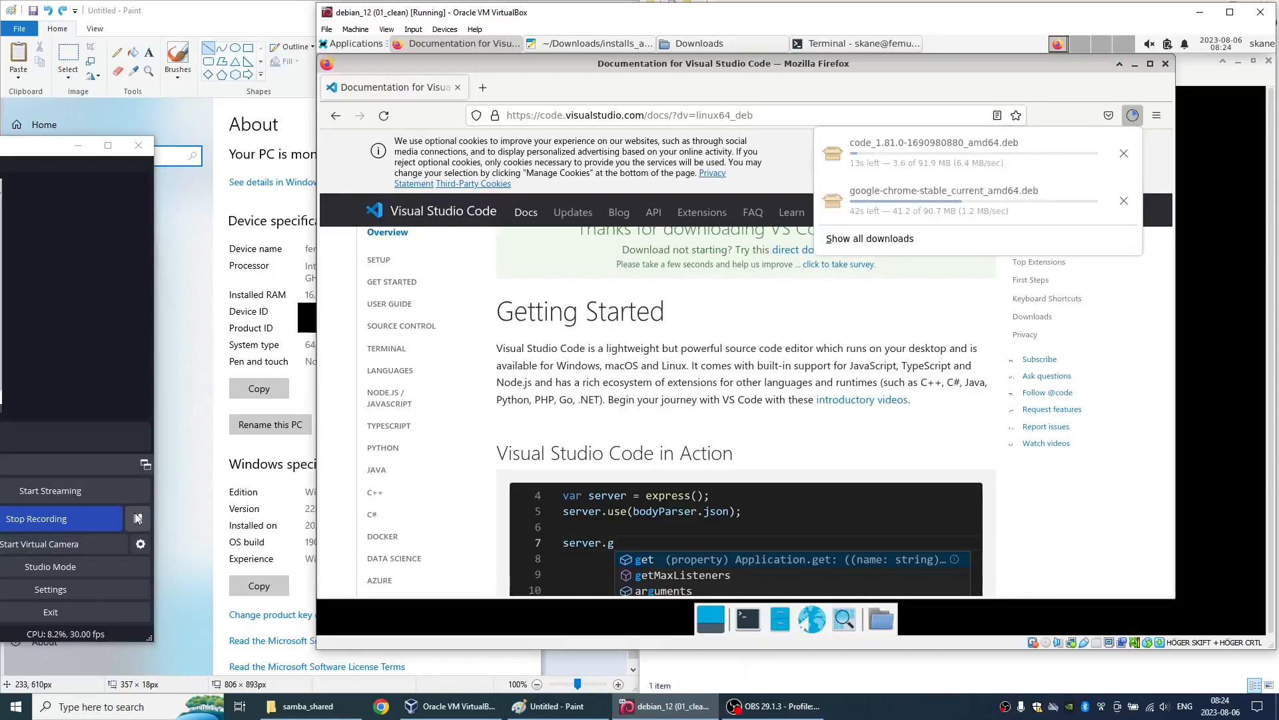
# - Go to dbeaver.io and open its Download page
pyautogui.click(777, 113)
pyautogui.hotkey('ctrl', 'a')
pyautogui.press('BackSpace')
pyautogui.write('dbe')
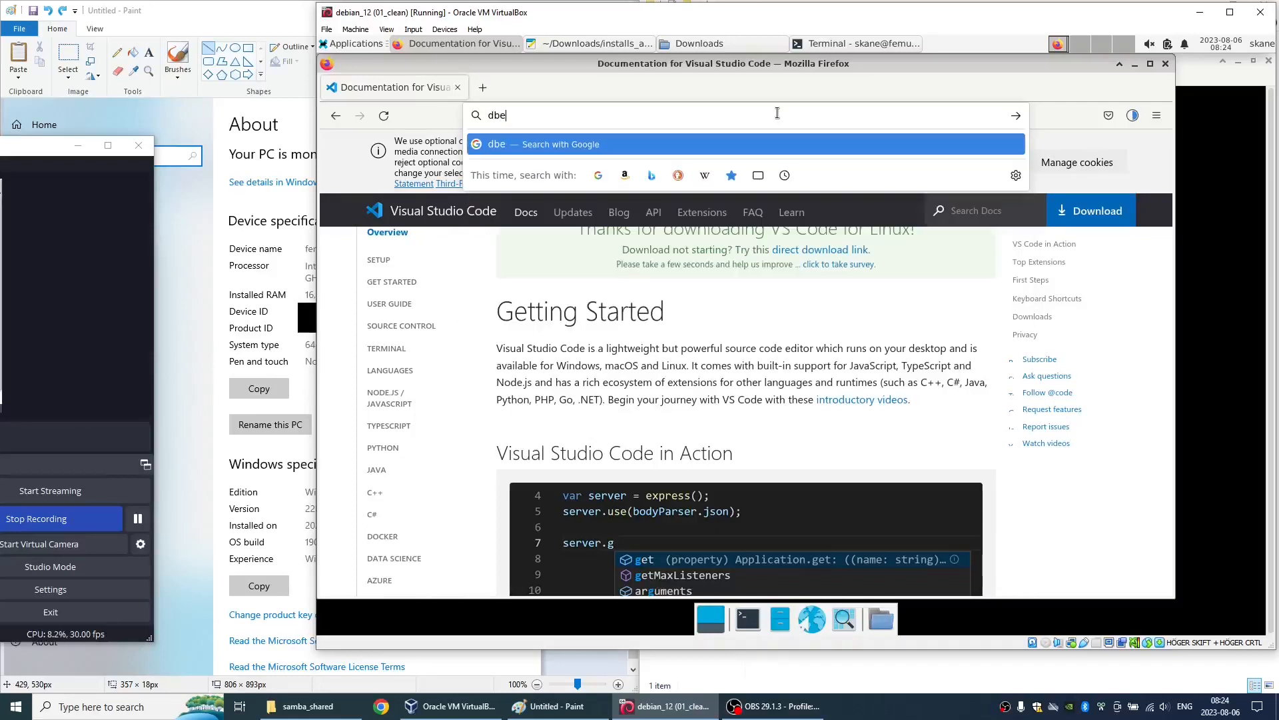
pyautogui.write('aver.io')
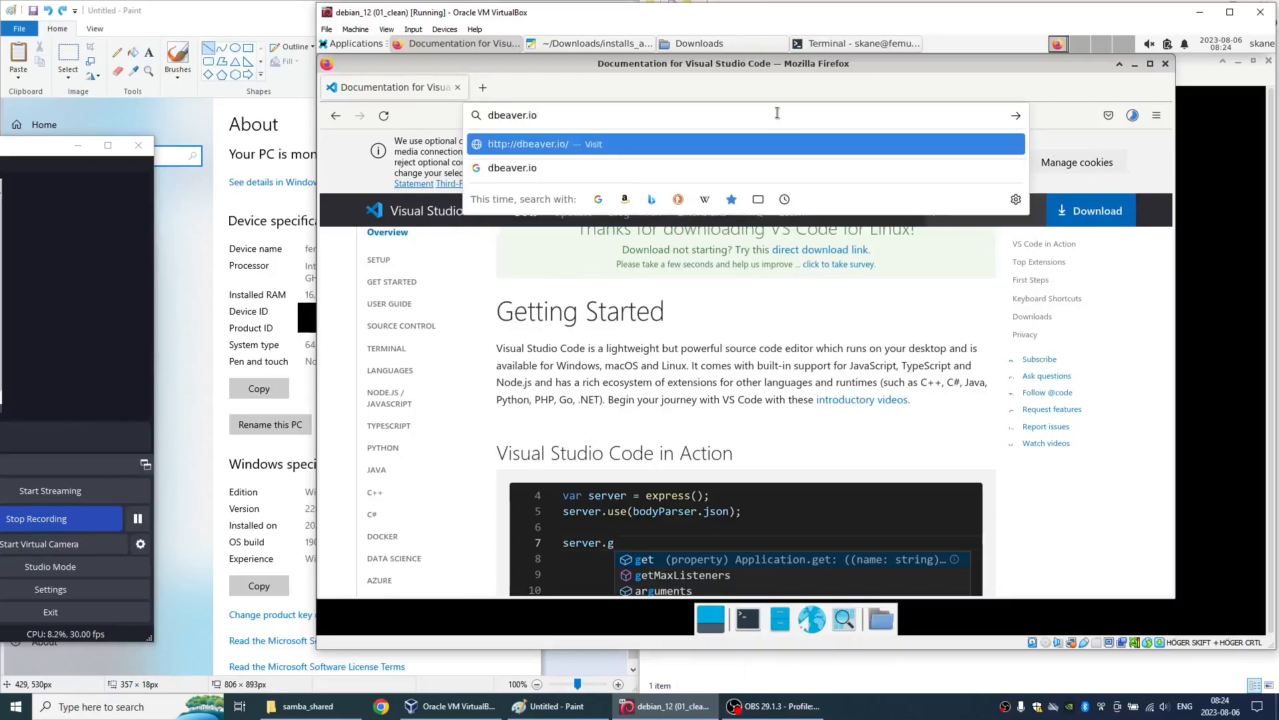
pyautogui.press('Return')
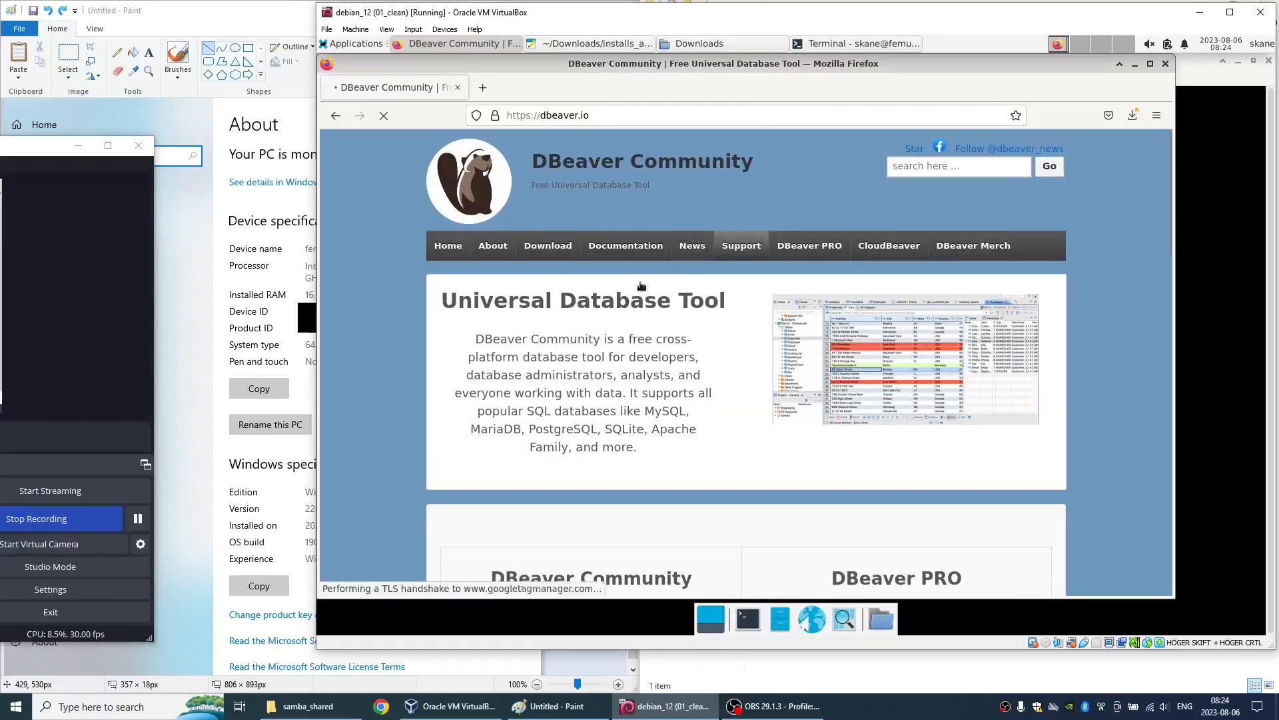
pyautogui.click(540, 251)
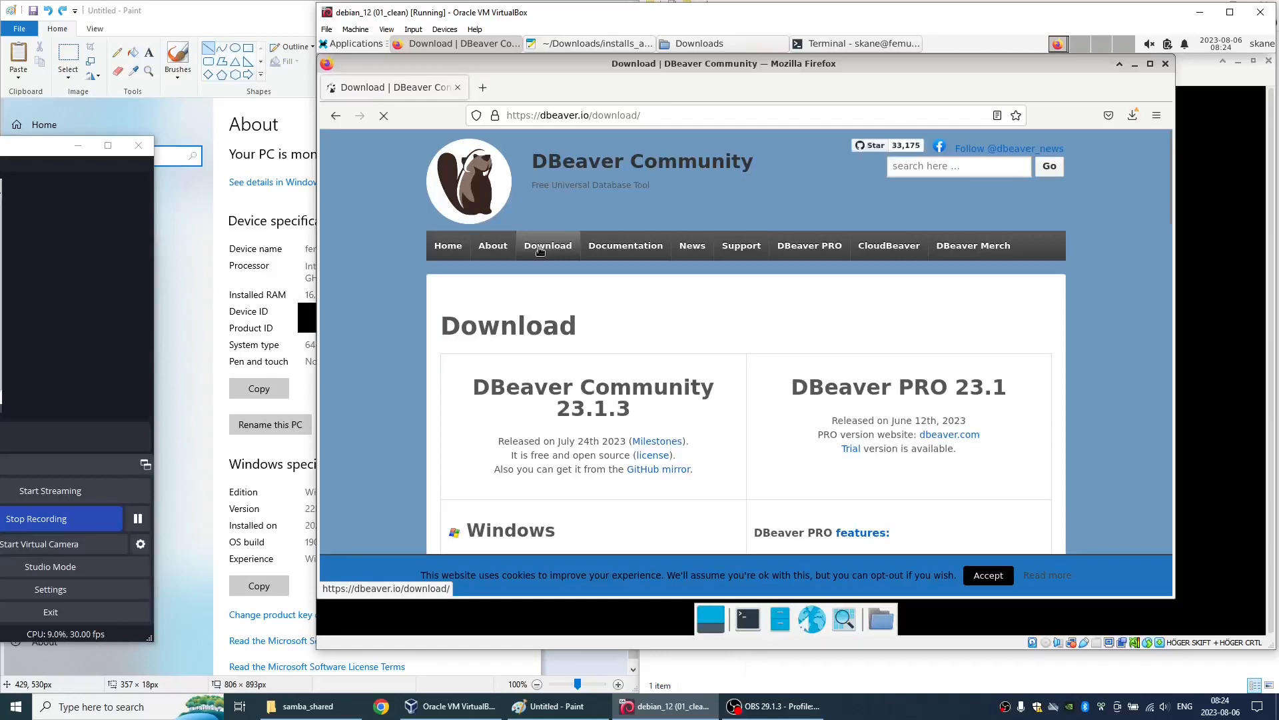
# - Find "repo" on the DBeaver download page to locate the Debian repository instructions
pyautogui.hotkey('ctrl', 'f')
pyautogui.write('repo')
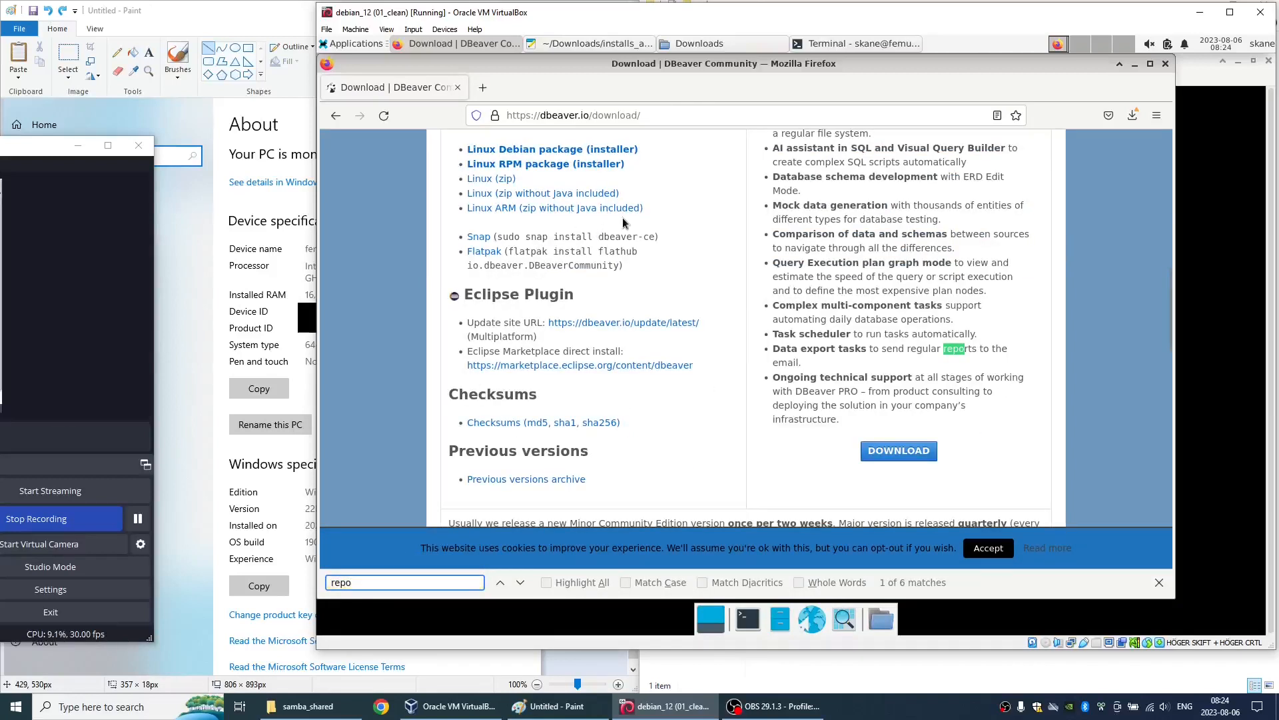
pyautogui.press('Return')
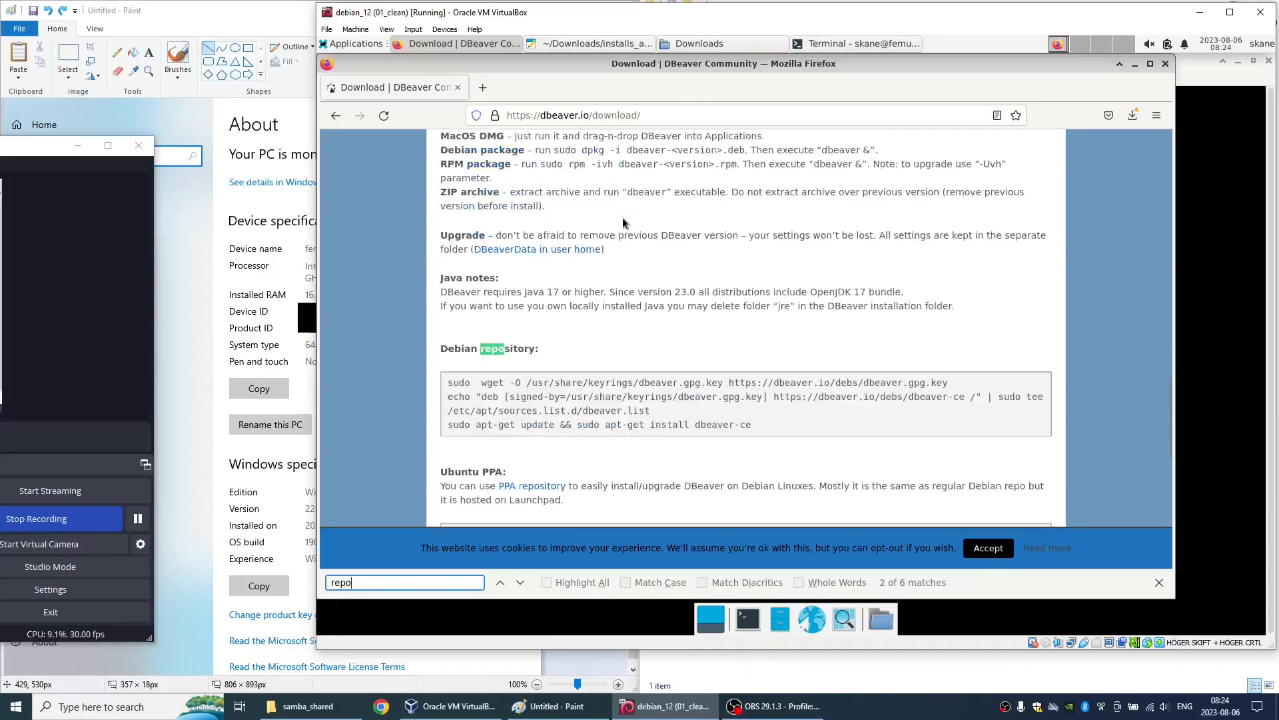
# - Copy DBeaver's sudo wget command for dbeaver.gpg.key into a cleared terminal and run it to save the repository key
pyautogui.tripleClick(487, 382)
pyautogui.hotkey('ctrl', 'c')
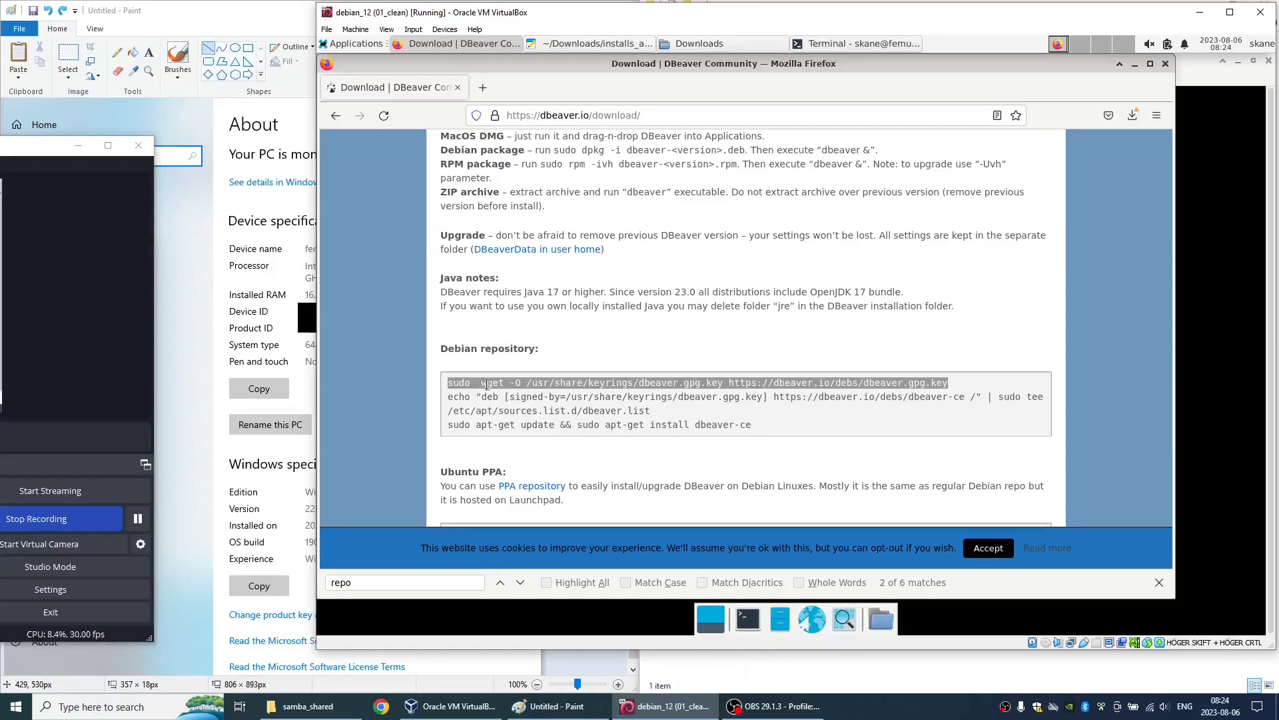
pyautogui.click(744, 613)
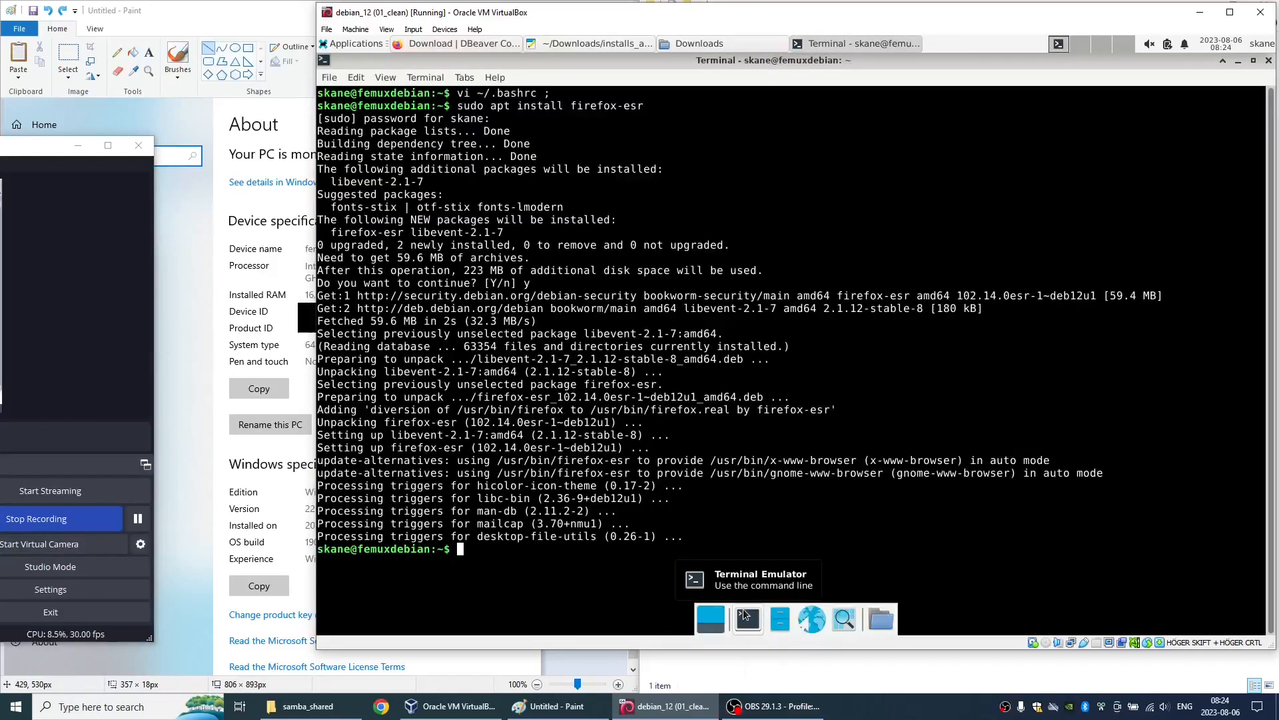
pyautogui.hotkey('ctrl', 'l')
pyautogui.hotkey('ctrl', 'shift', 'v')
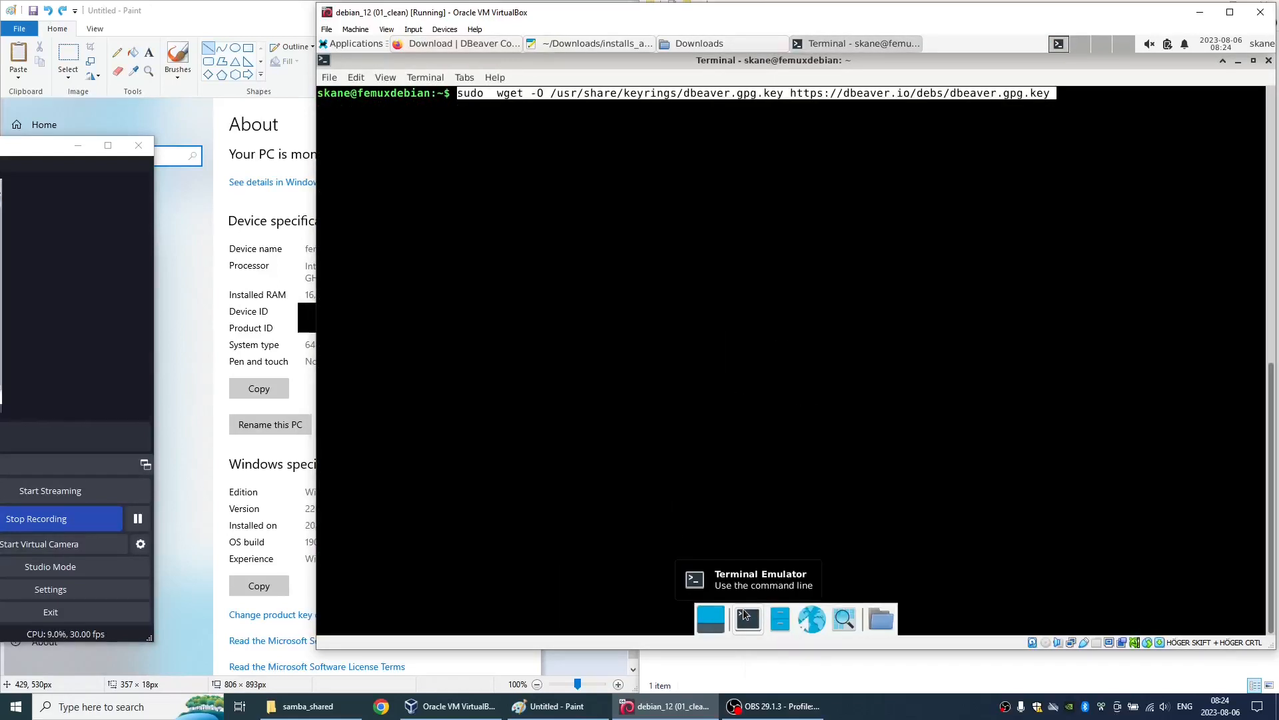
pyautogui.press('Return')
# - Copy the echo command from the DBeaver page and run it in the terminal to write the repository entry to /etc/apt/sources.list.d/dbeaver.list
pyautogui.hotkey('alt', 'Tab')
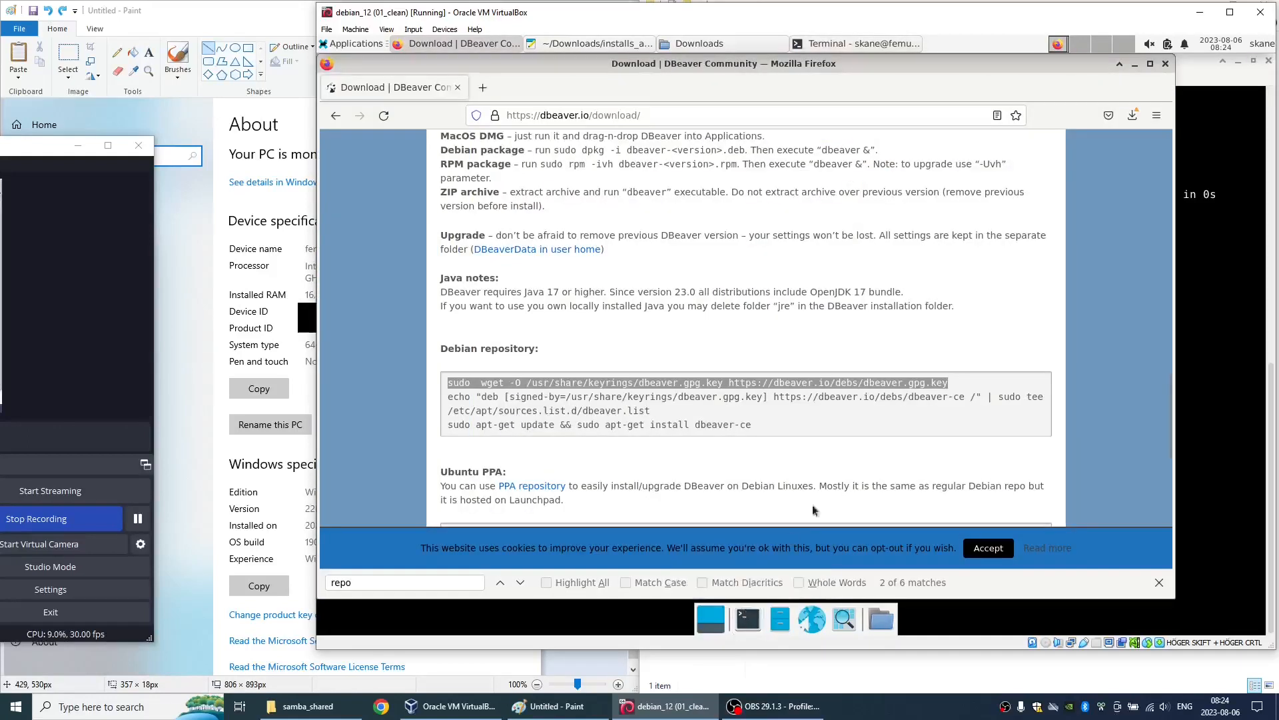
pyautogui.tripleClick(788, 399)
pyautogui.hotkey('ctrl', 'c')
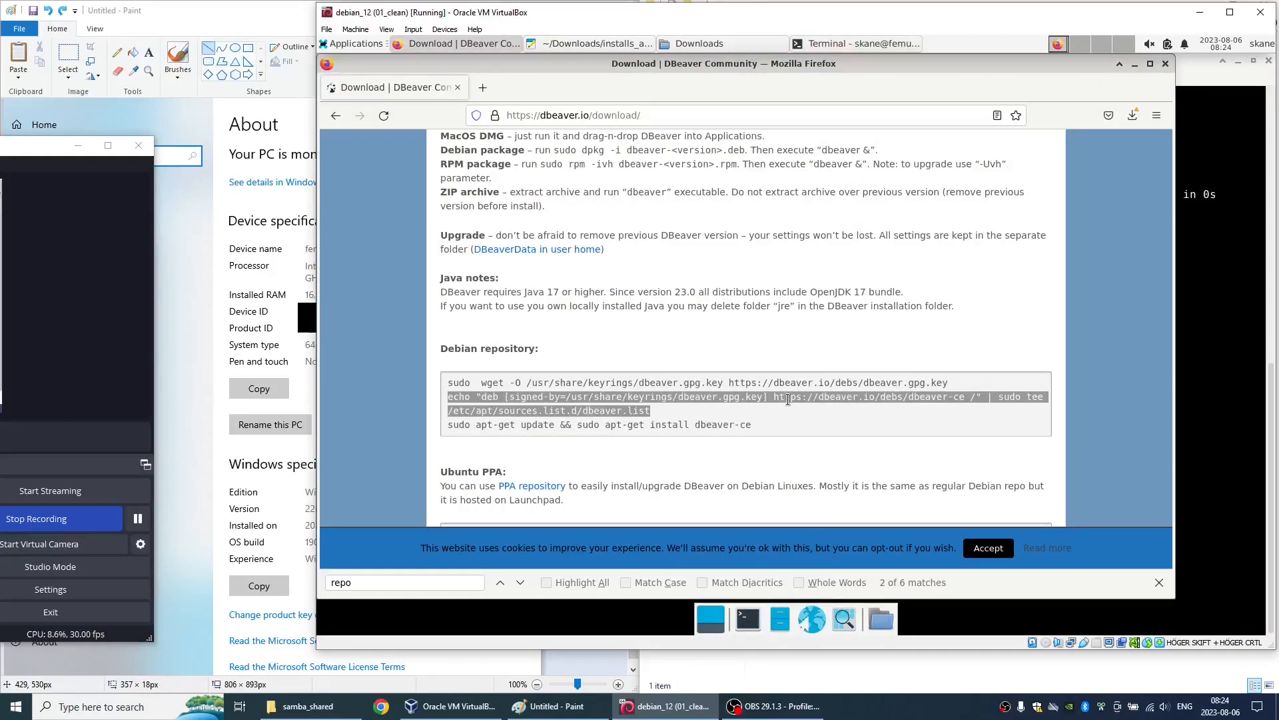
pyautogui.hotkey('alt', 'Tab')
pyautogui.hotkey('ctrl', 'shift', 'v')
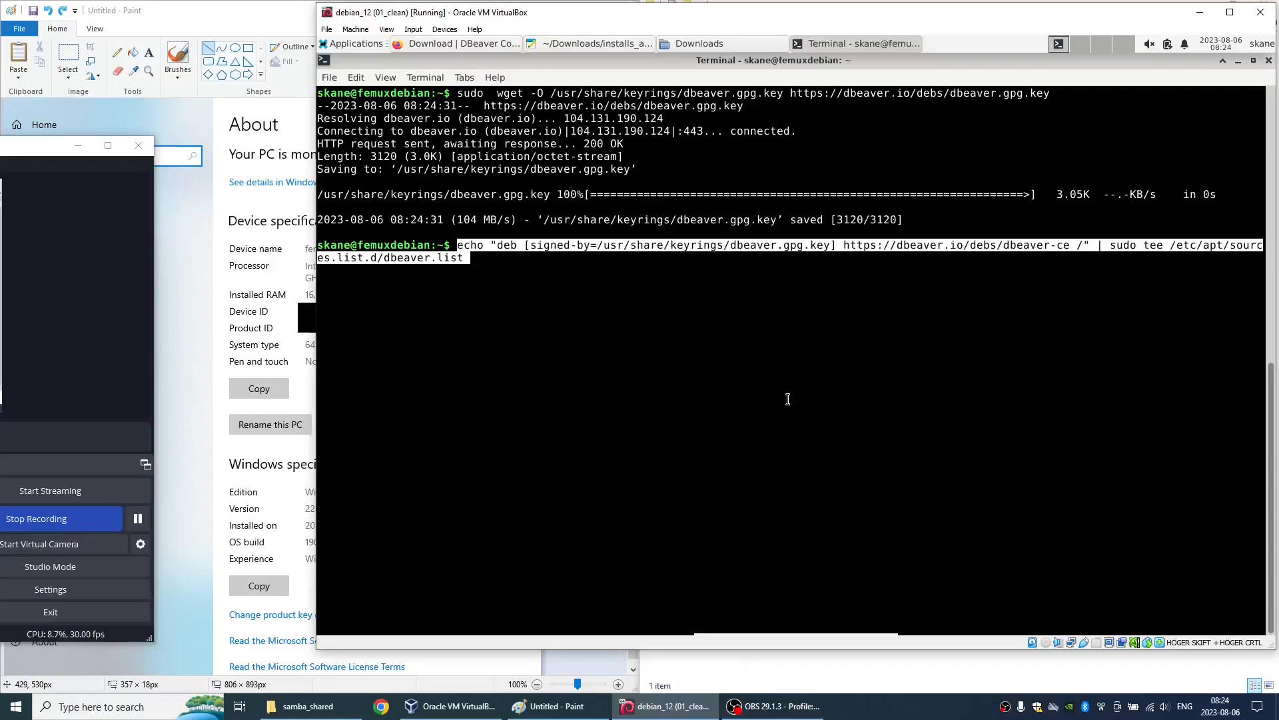
pyautogui.press('Return')
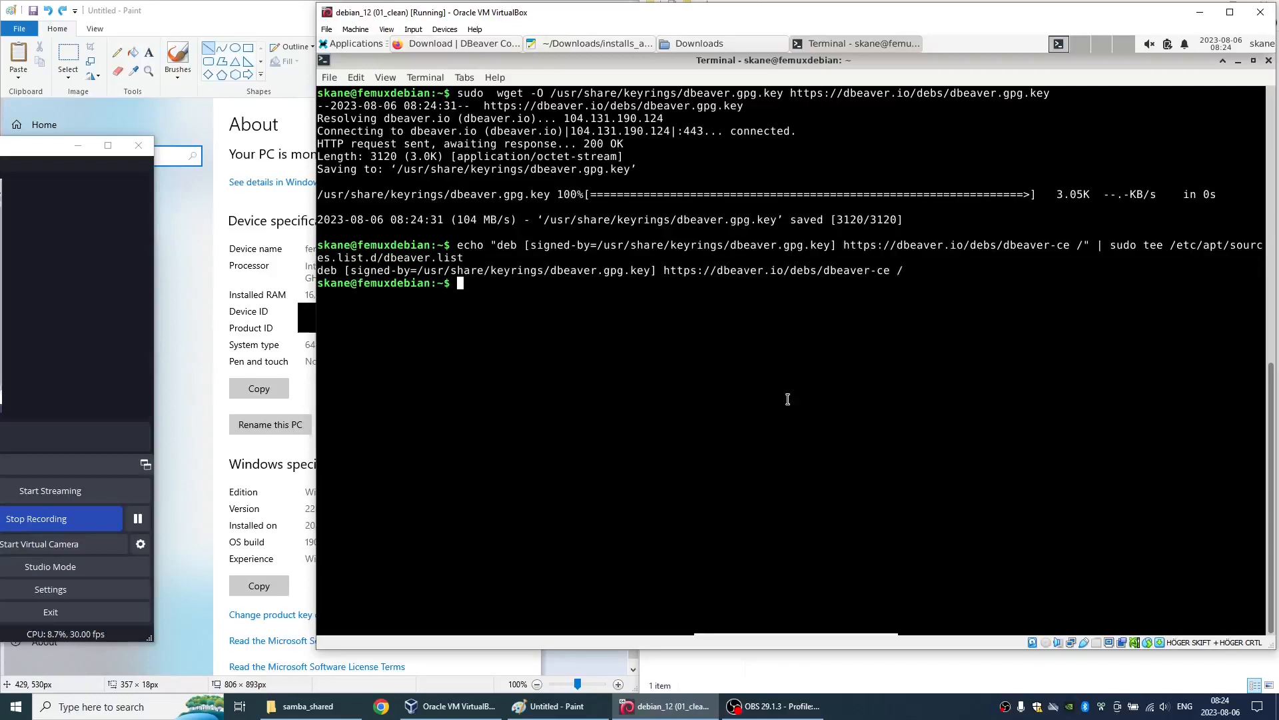
# - Copy "sudo apt-get update && sudo apt-get install dbeaver-ce" from the DBeaver page and run it in the terminal
pyautogui.hotkey('alt', 'Tab')
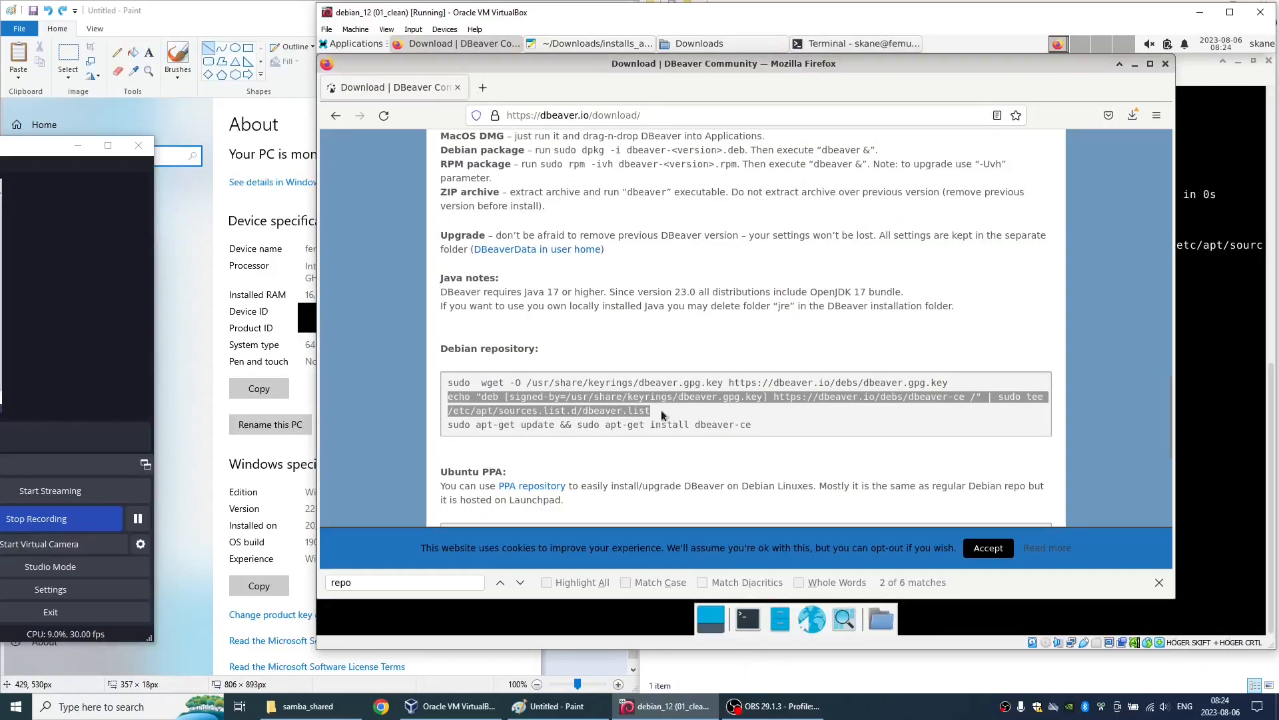
pyautogui.tripleClick(654, 427)
pyautogui.hotkey('ctrl', 'c')
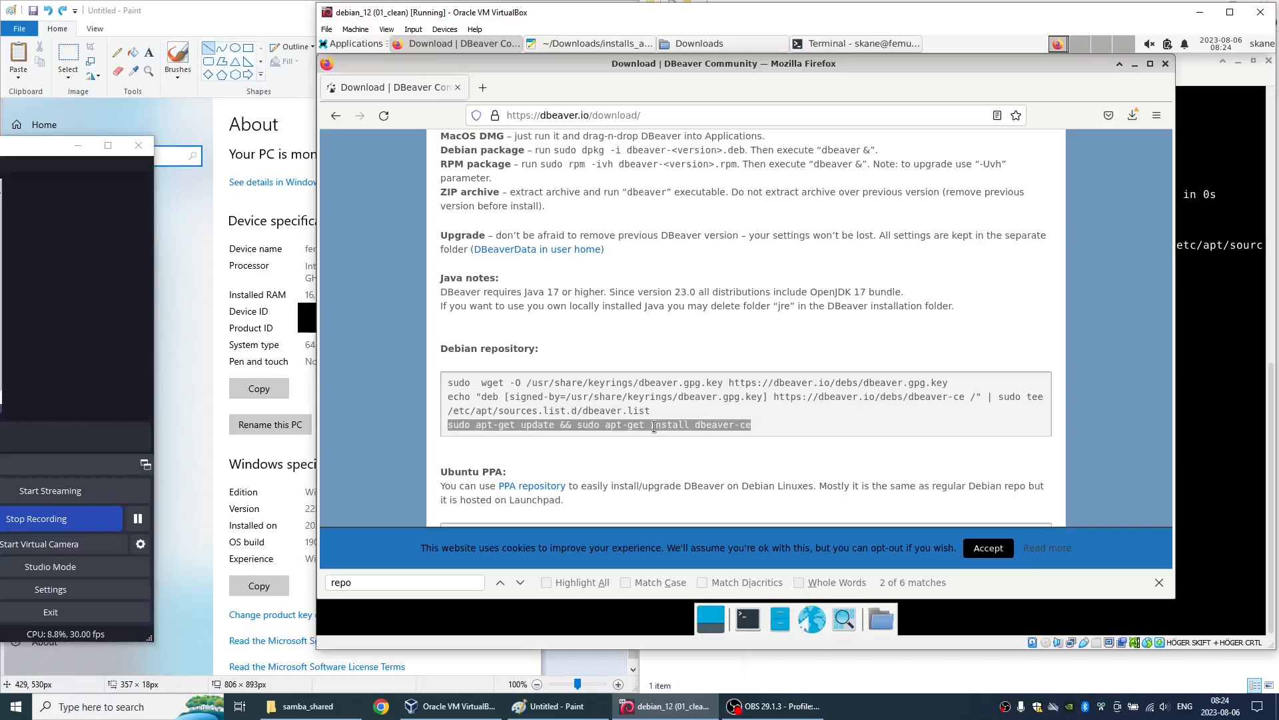
pyautogui.hotkey('alt', 'Tab')
pyautogui.hotkey('ctrl', 'shift', 'v')
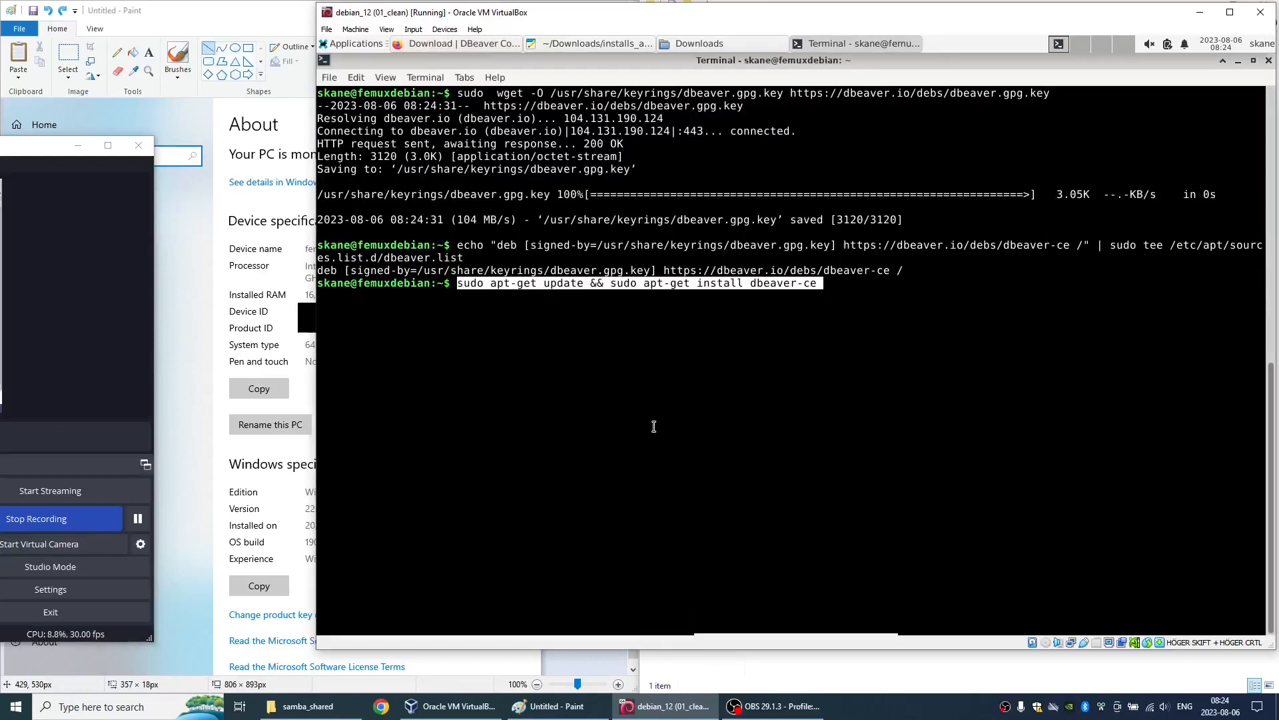
pyautogui.press('Return')
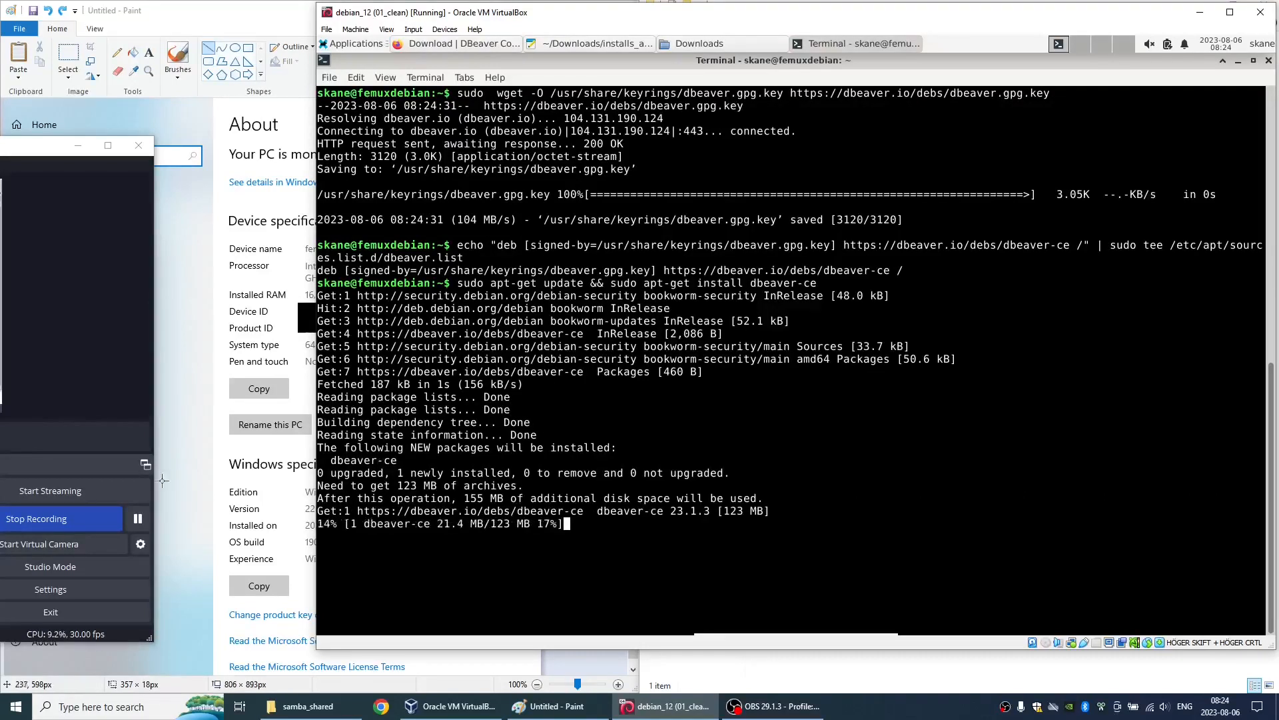
# - Launch the newly installed DBeaver from the Development applications
pyautogui.click(137, 517)
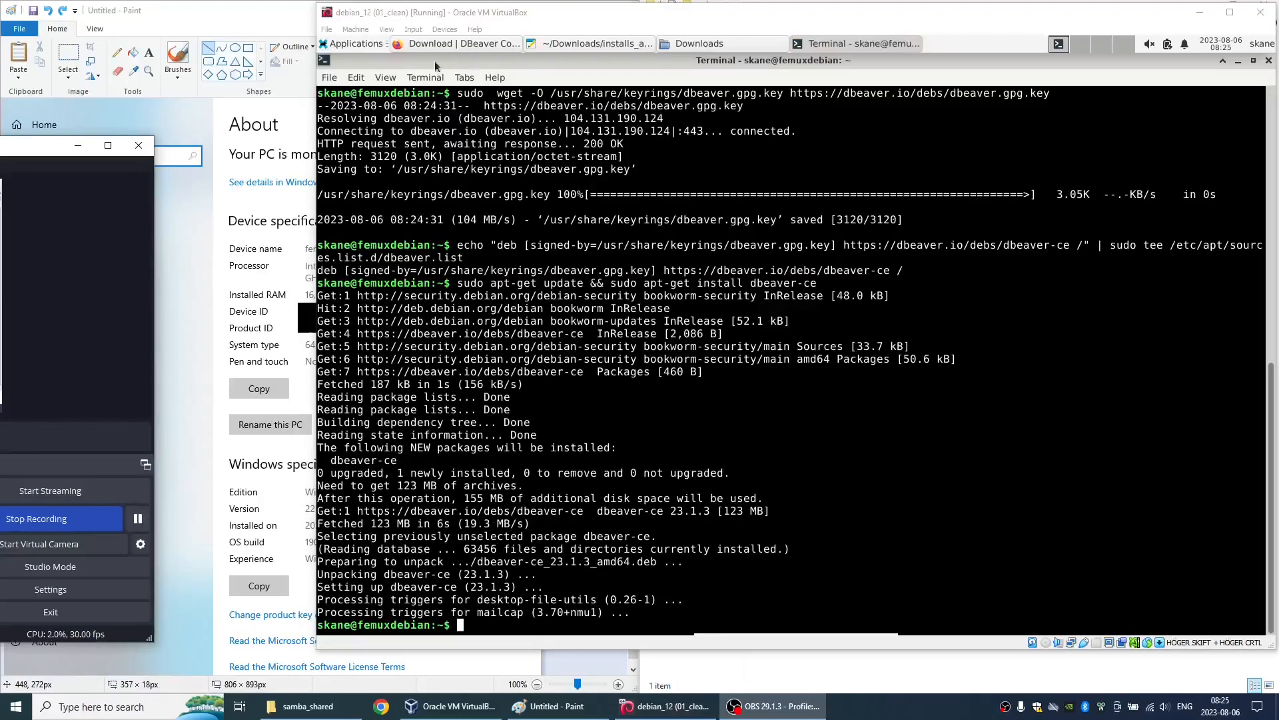
pyautogui.click(366, 46)
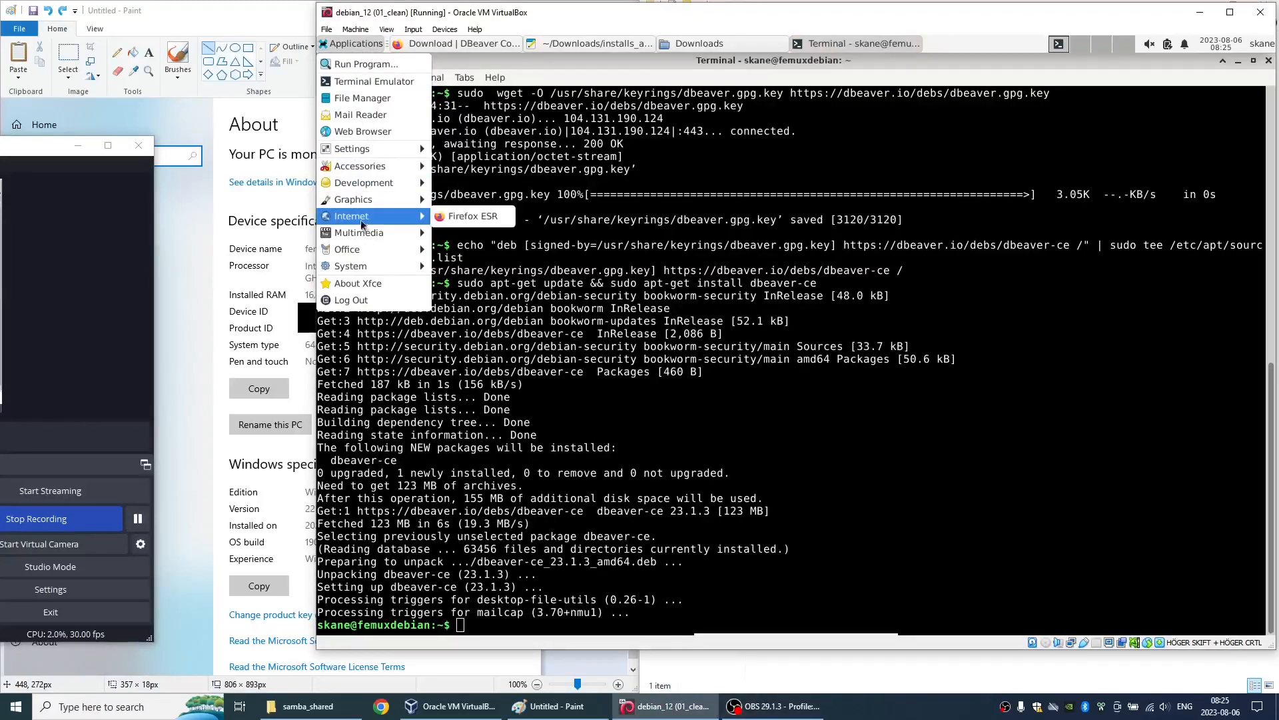
pyautogui.moveTo(391, 184)
pyautogui.click(459, 188)
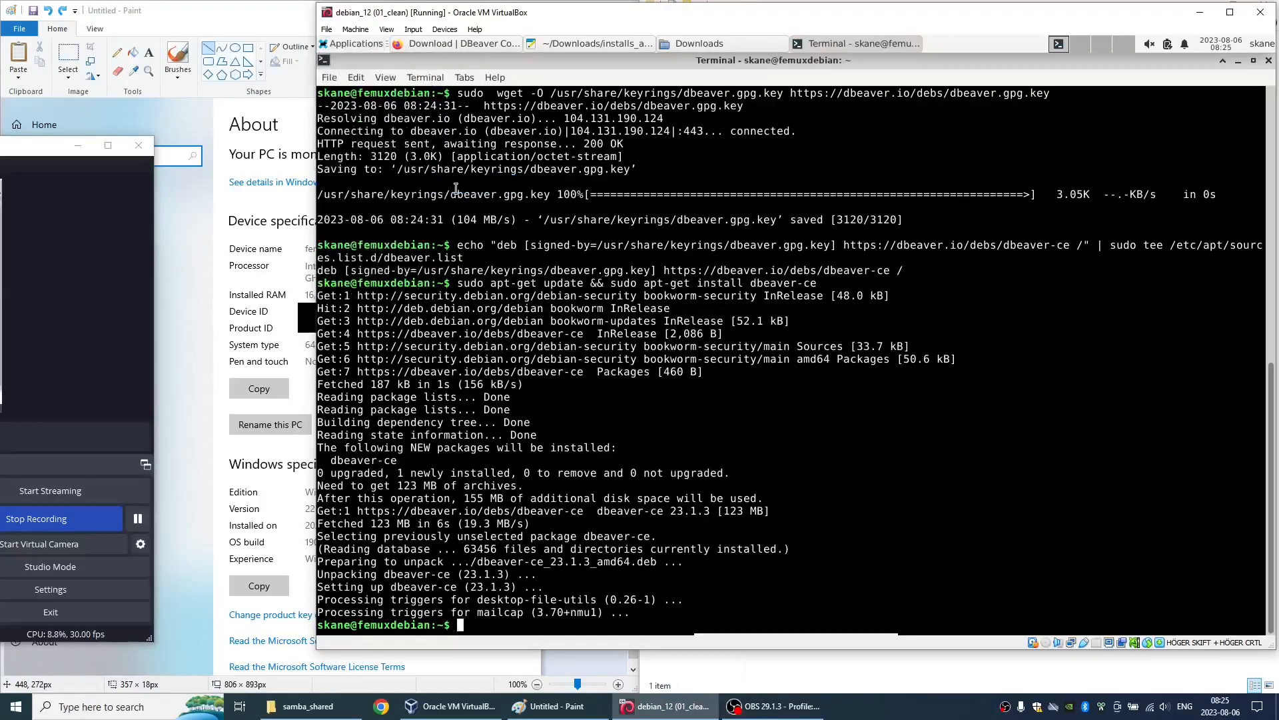
pyautogui.click(142, 523)
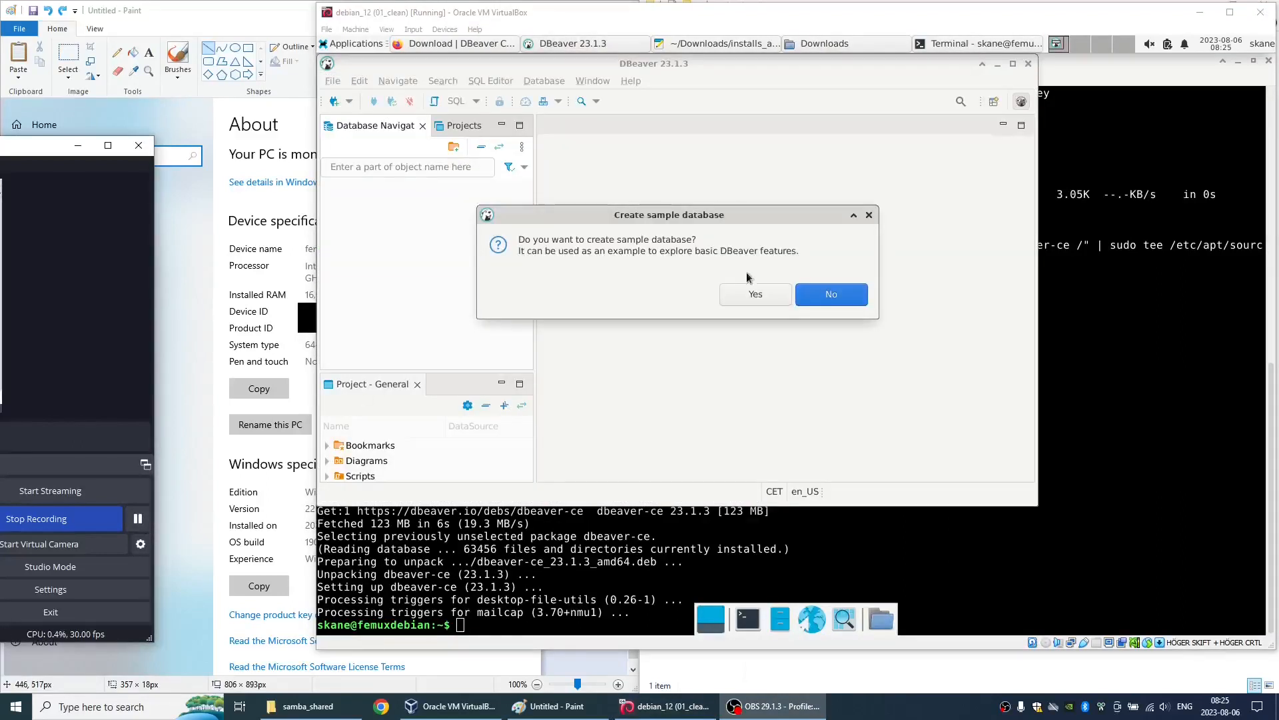
# - Create the sample database without sending anonymous statistics, and download the SQLite driver files required to open it
pyautogui.click(742, 291)
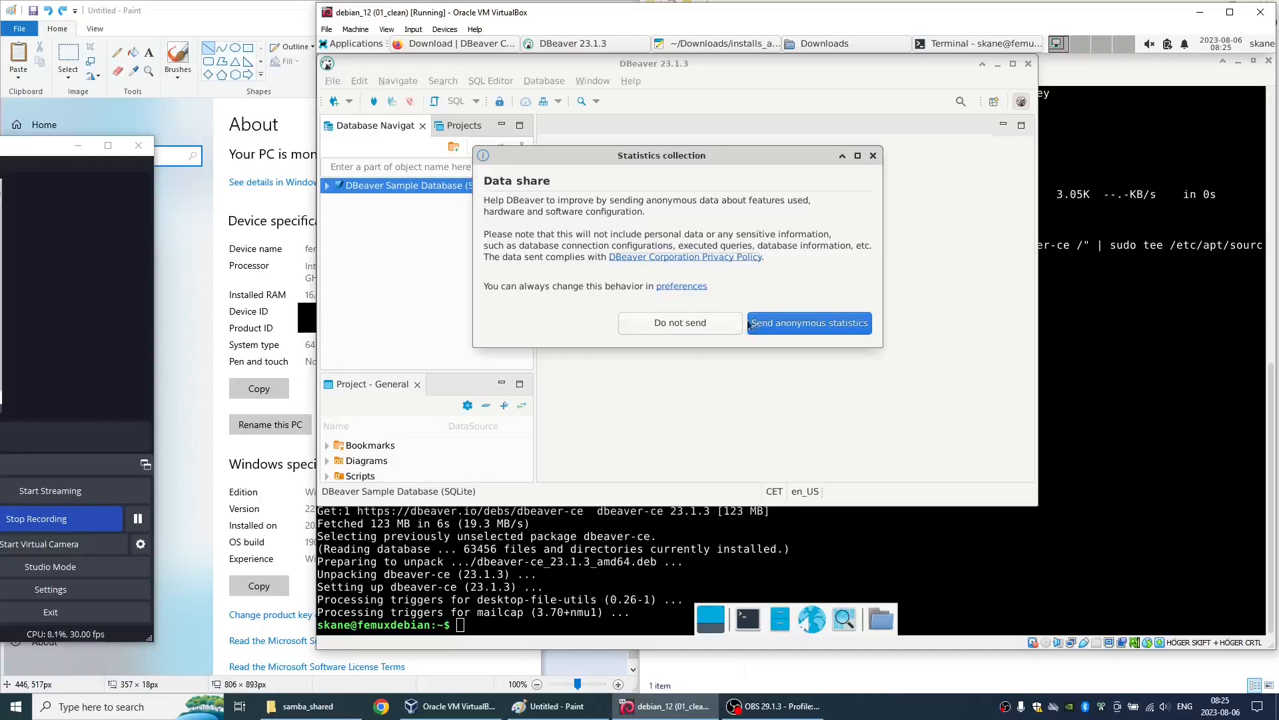
pyautogui.click(696, 325)
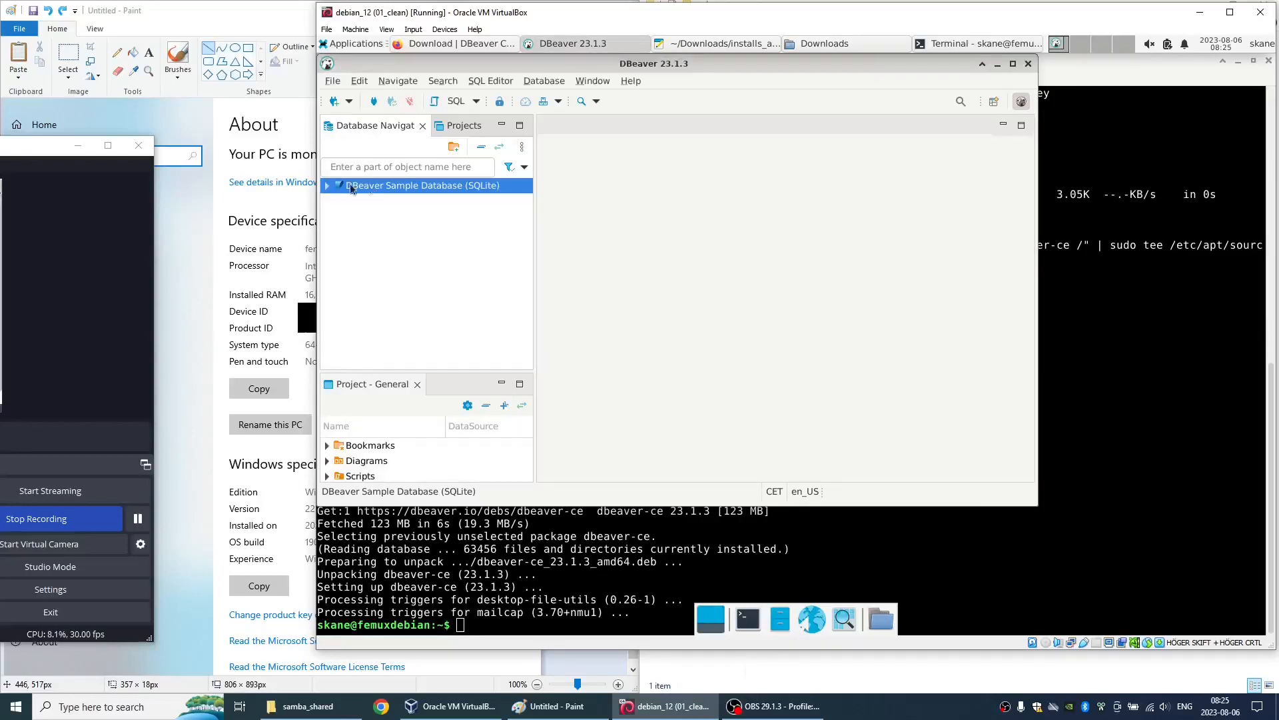
pyautogui.click(329, 186)
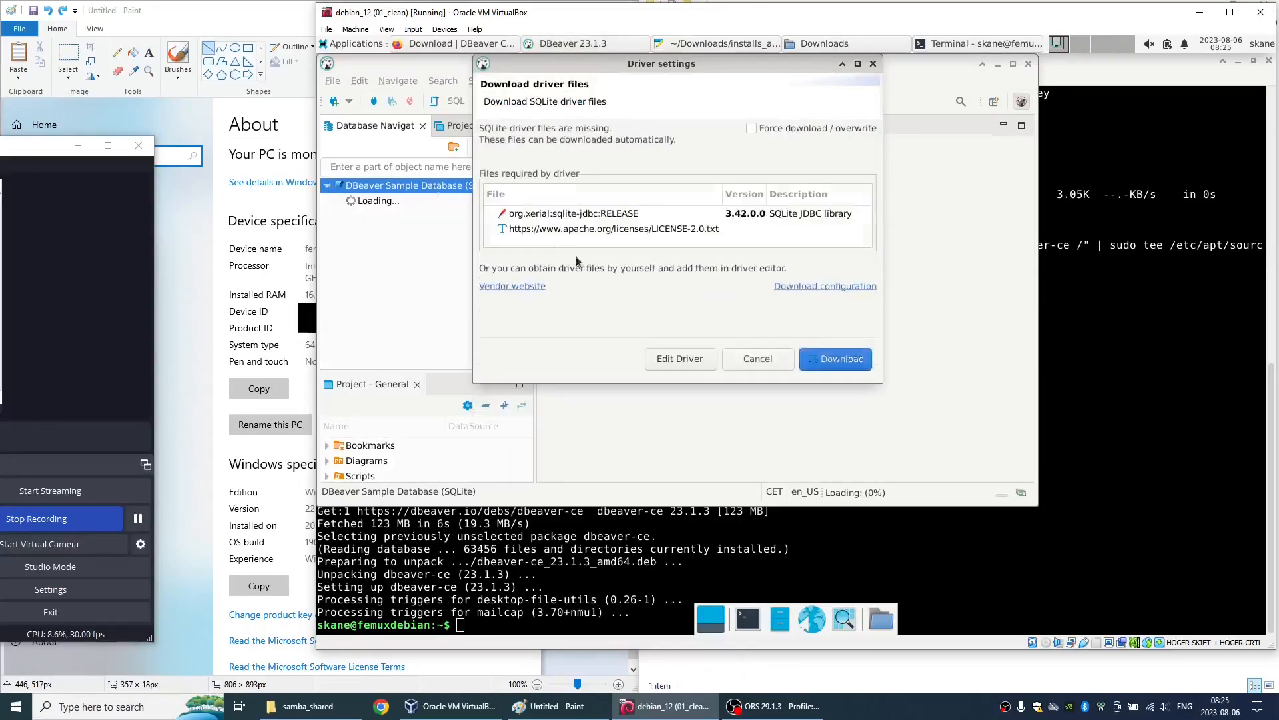
pyautogui.click(826, 359)
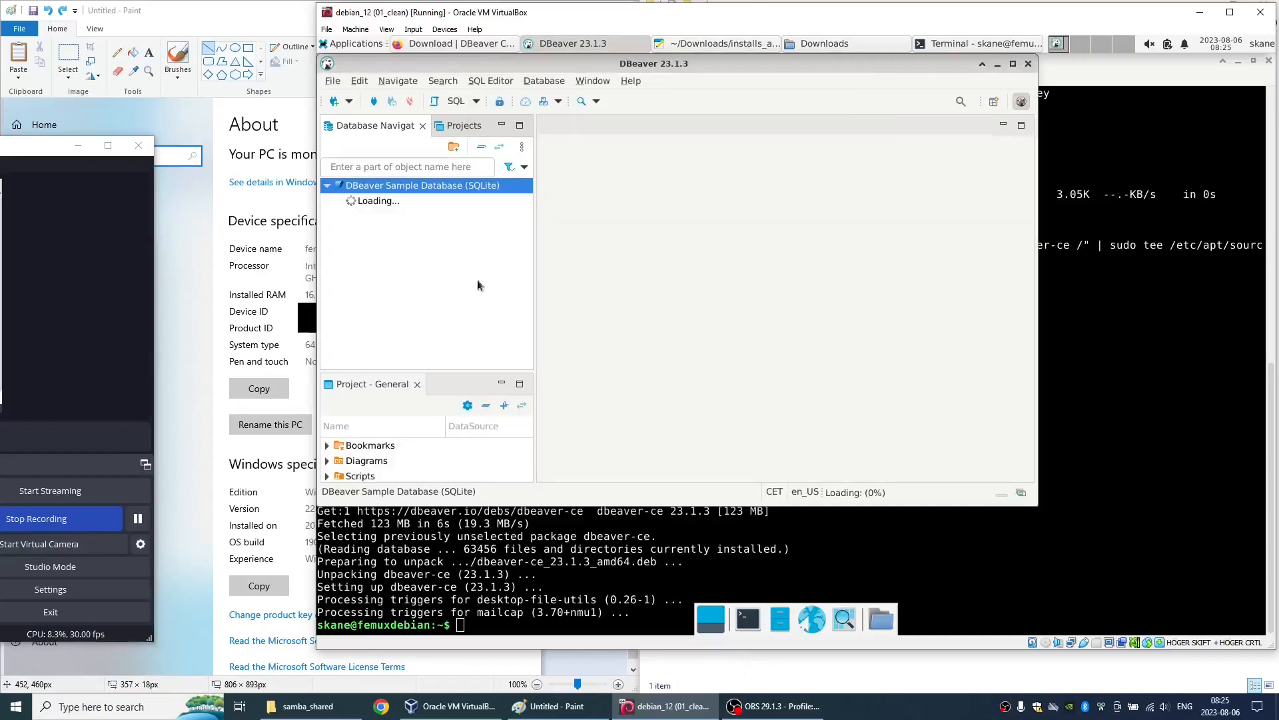
# - Open an SQL script for the sample database in the maximized window and run SELECT * FROM Artist
pyautogui.click(447, 100)
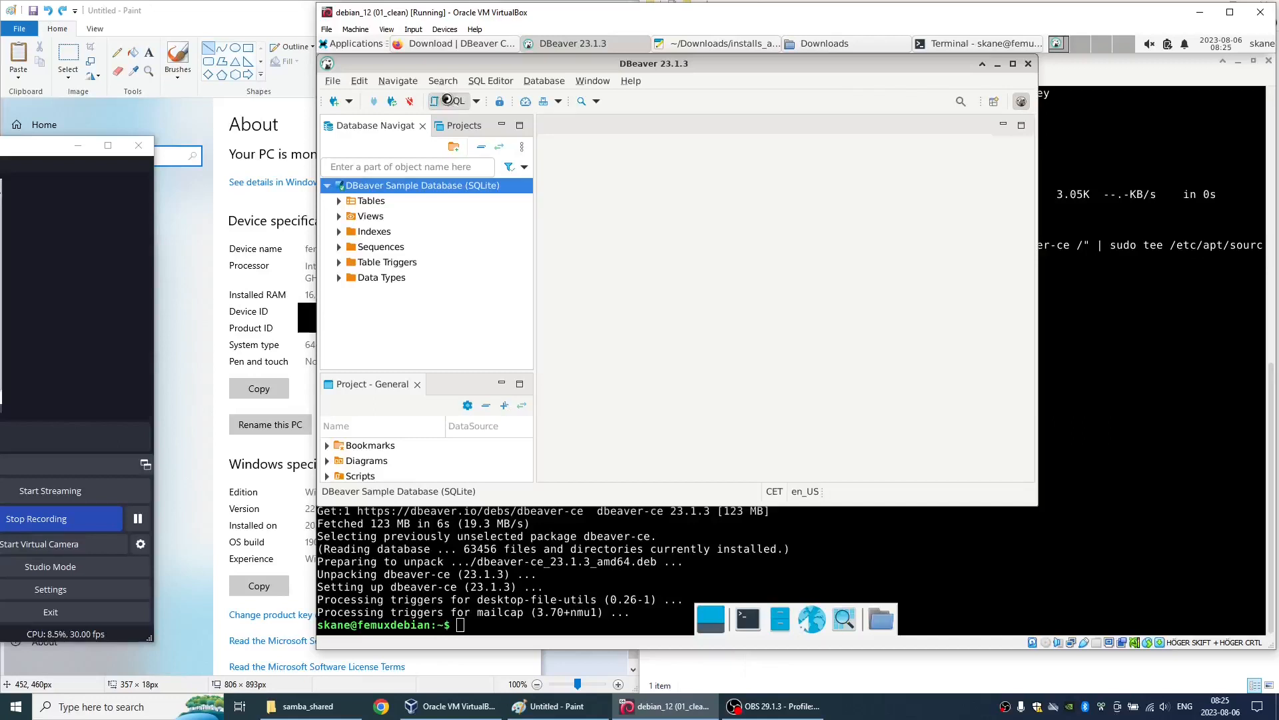
pyautogui.doubleClick(637, 67)
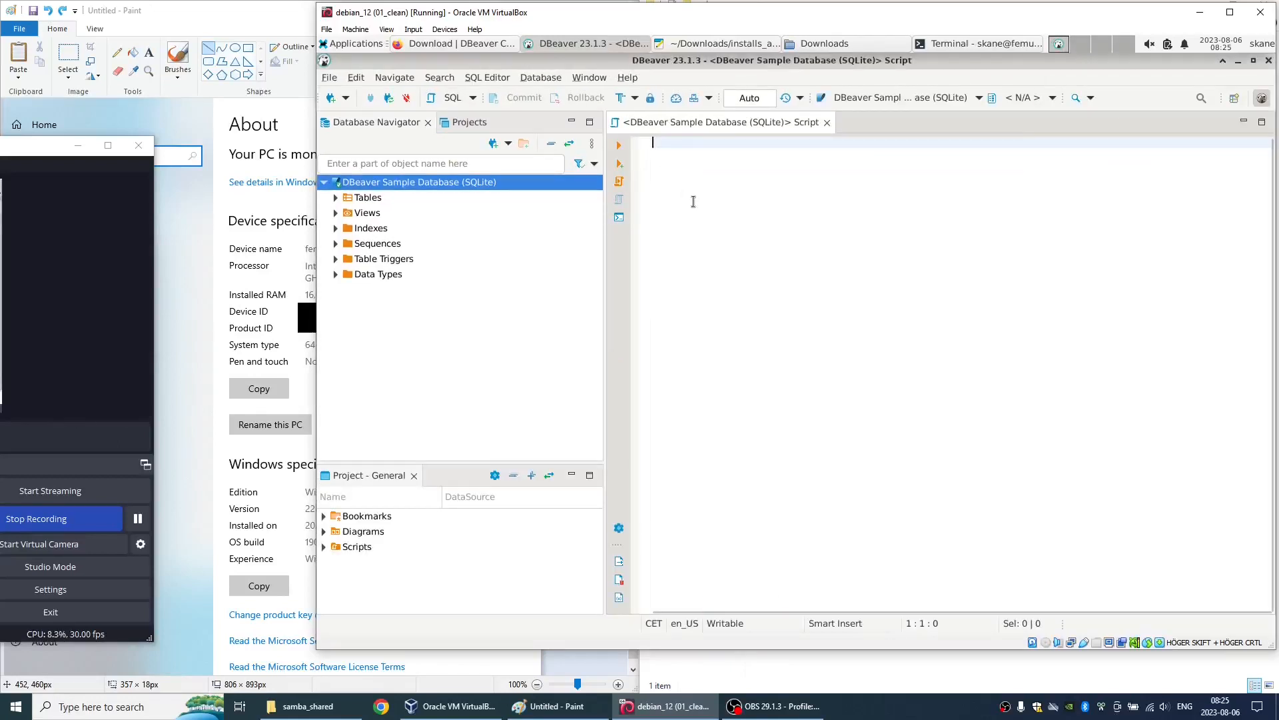
pyautogui.write('sele')
pyautogui.press('Return')
pyautogui.write('* from')
pyautogui.press('Return')
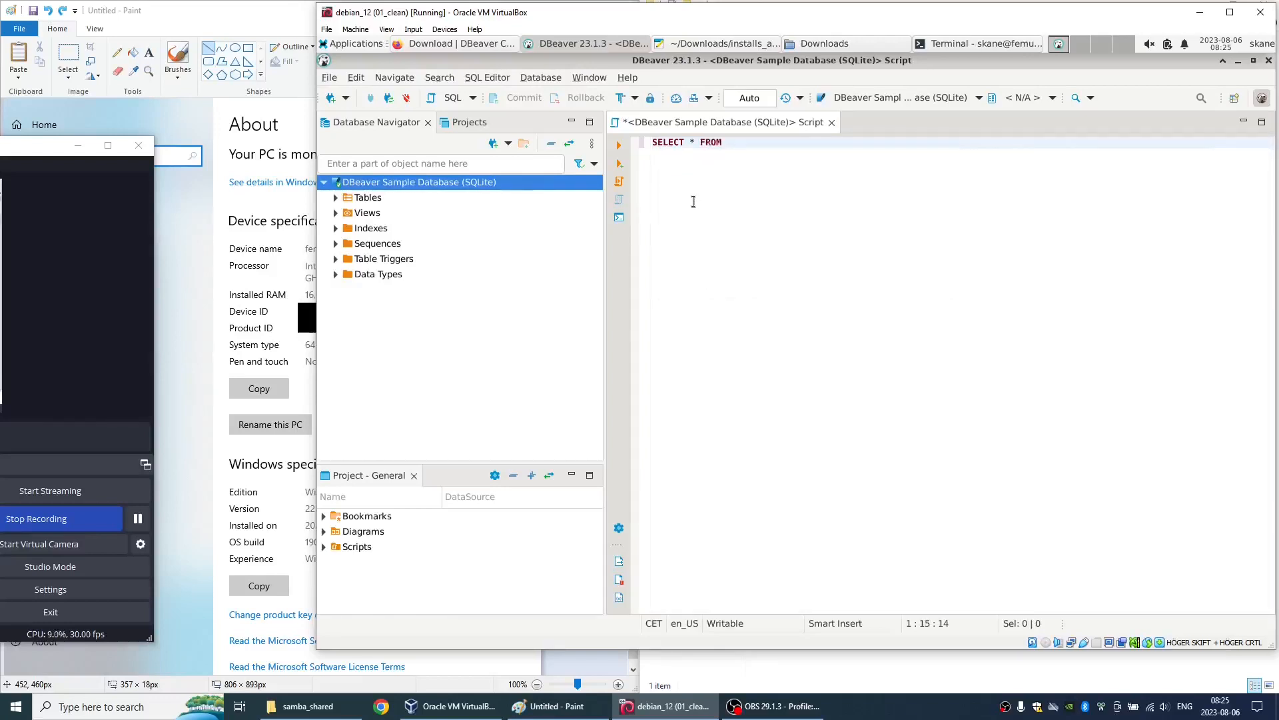
pyautogui.write('arti')
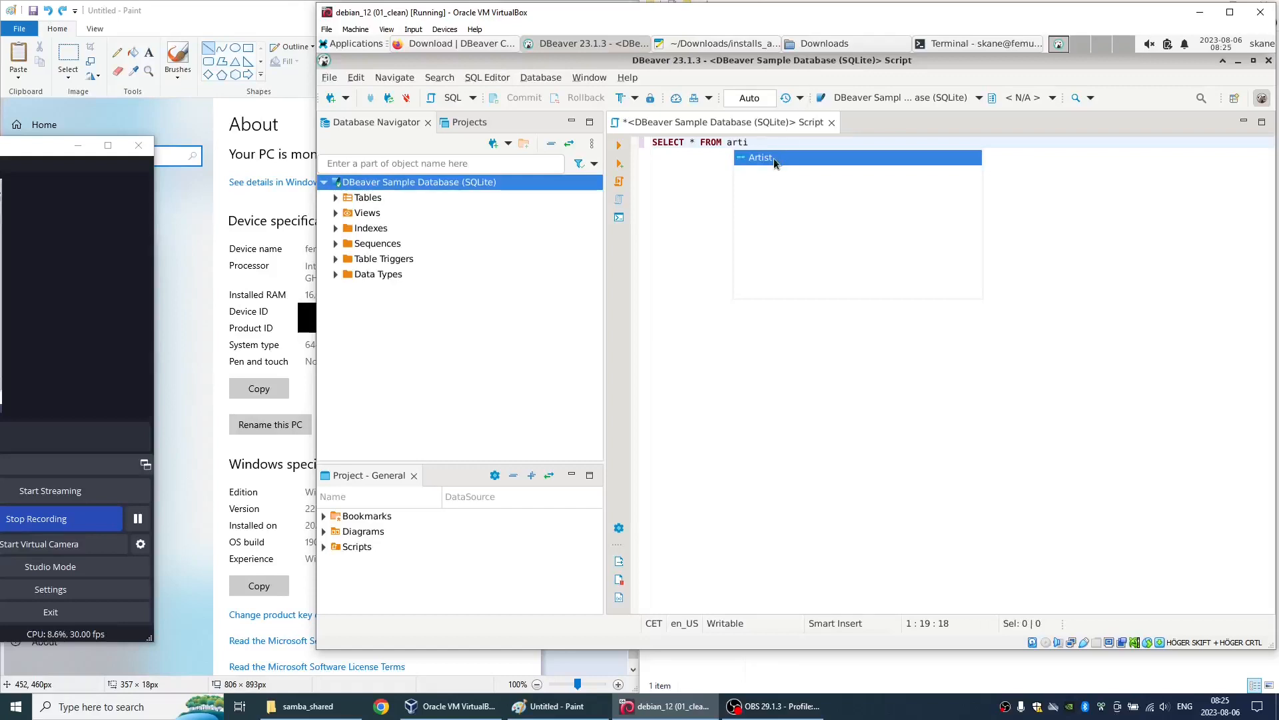
pyautogui.press('Return')
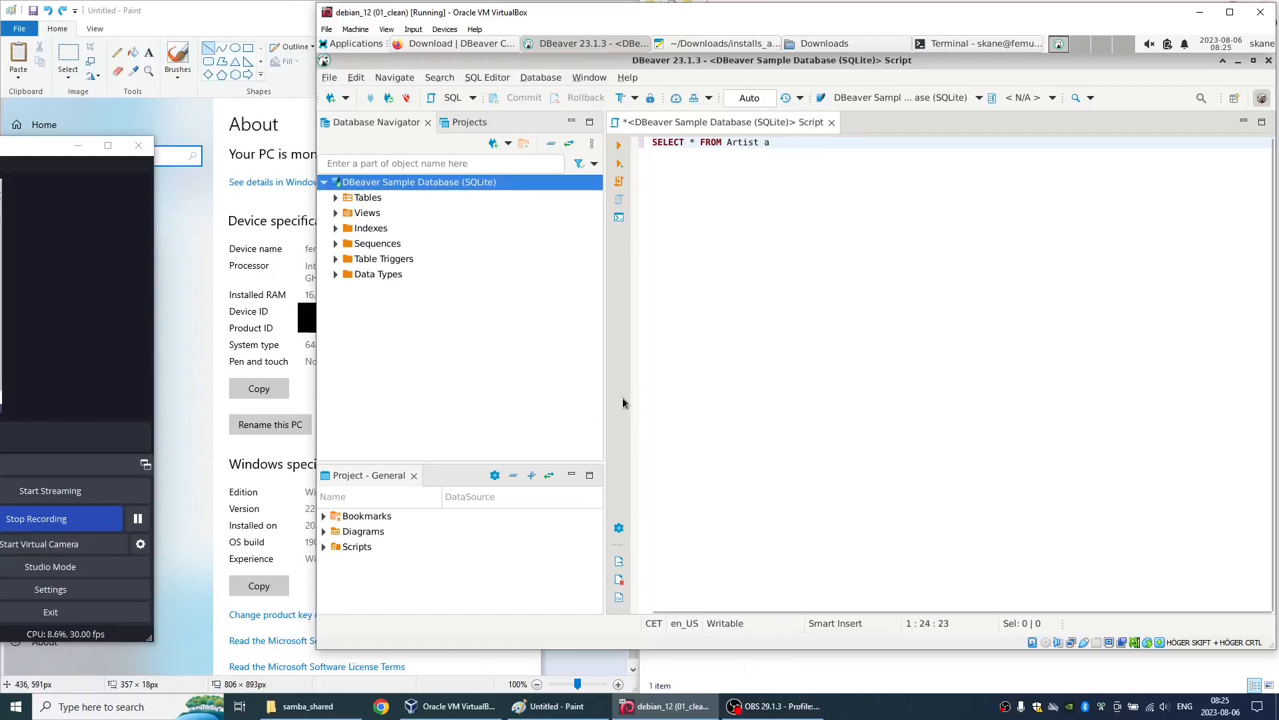
pyautogui.press('BackSpace')
pyautogui.press('BackSpace')
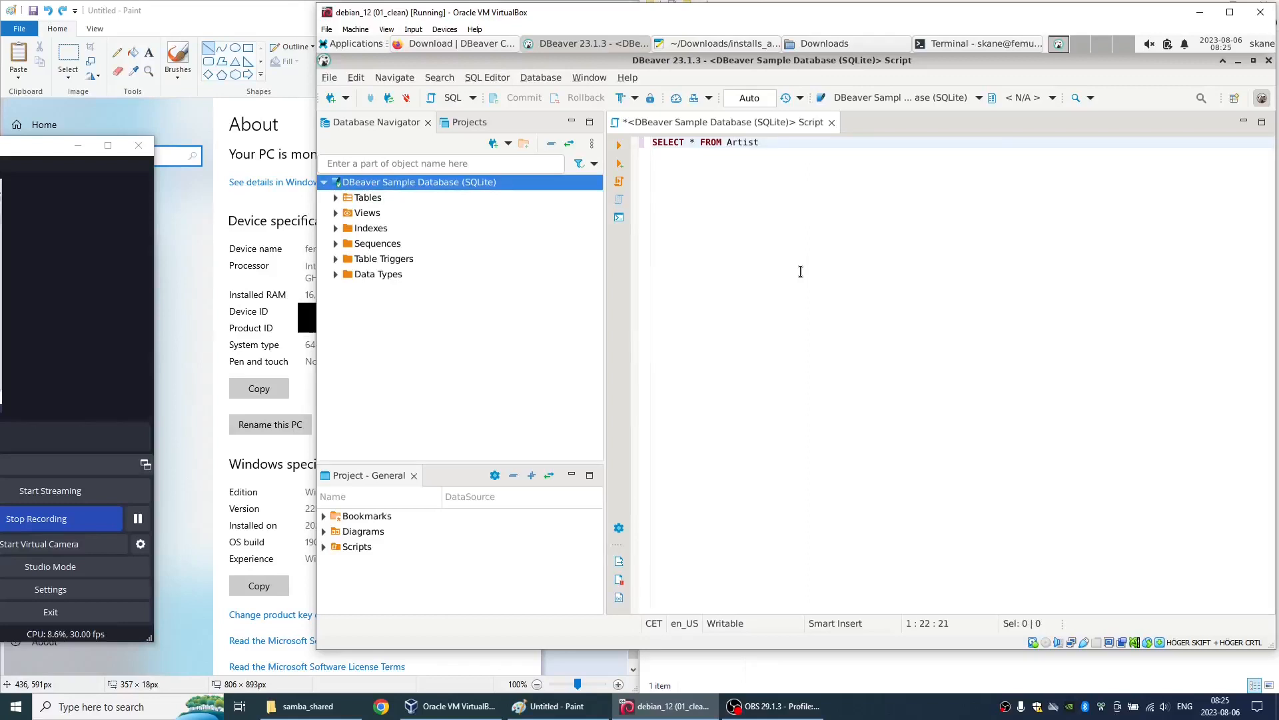
pyautogui.hotkey('ctrl', 'Return')
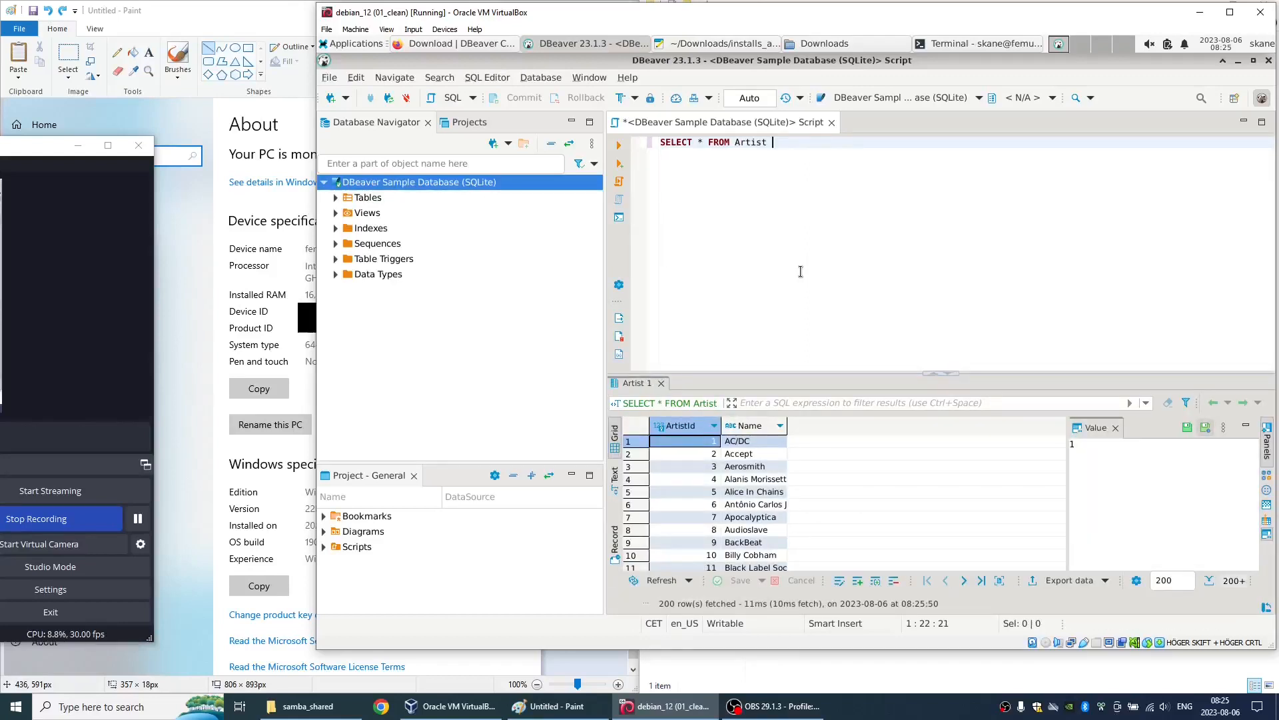
# - Replace the table in the query with Genre and run SELECT * FROM Genre
pyautogui.hotkey('ctrl', 'BackSpace')
pyautogui.write('genere')
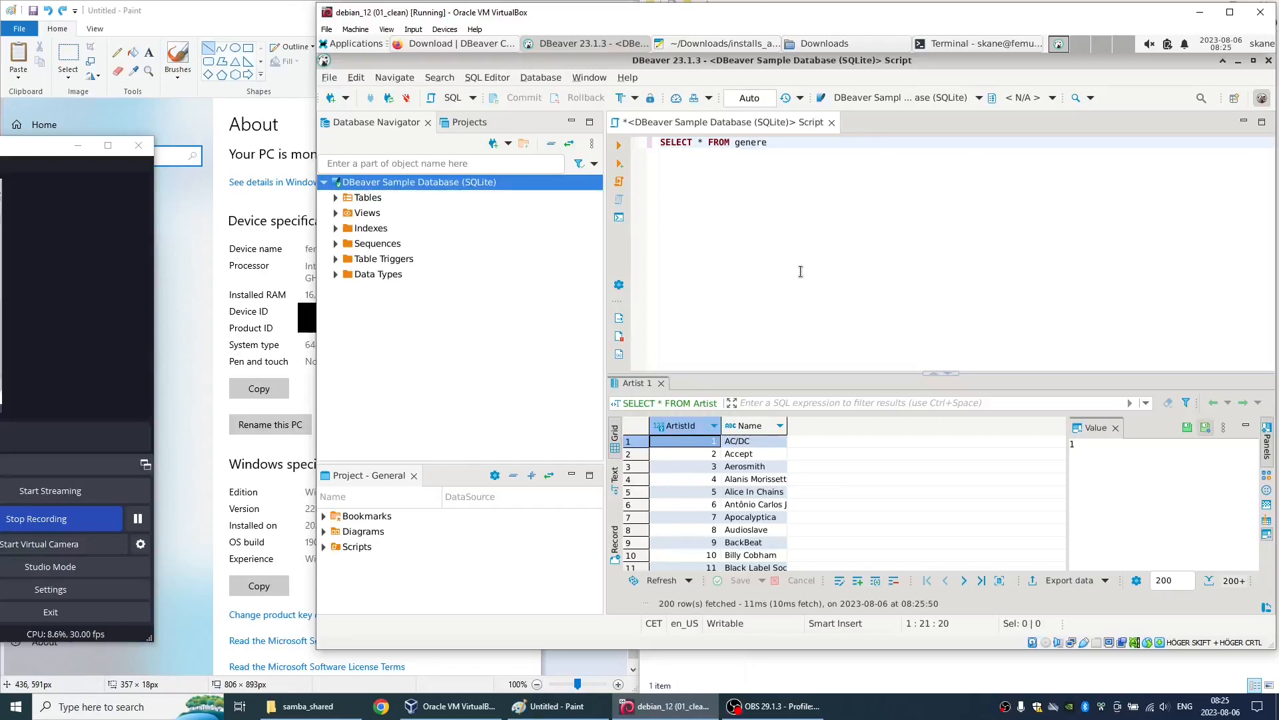
pyautogui.hotkey('ctrl', 'Return')
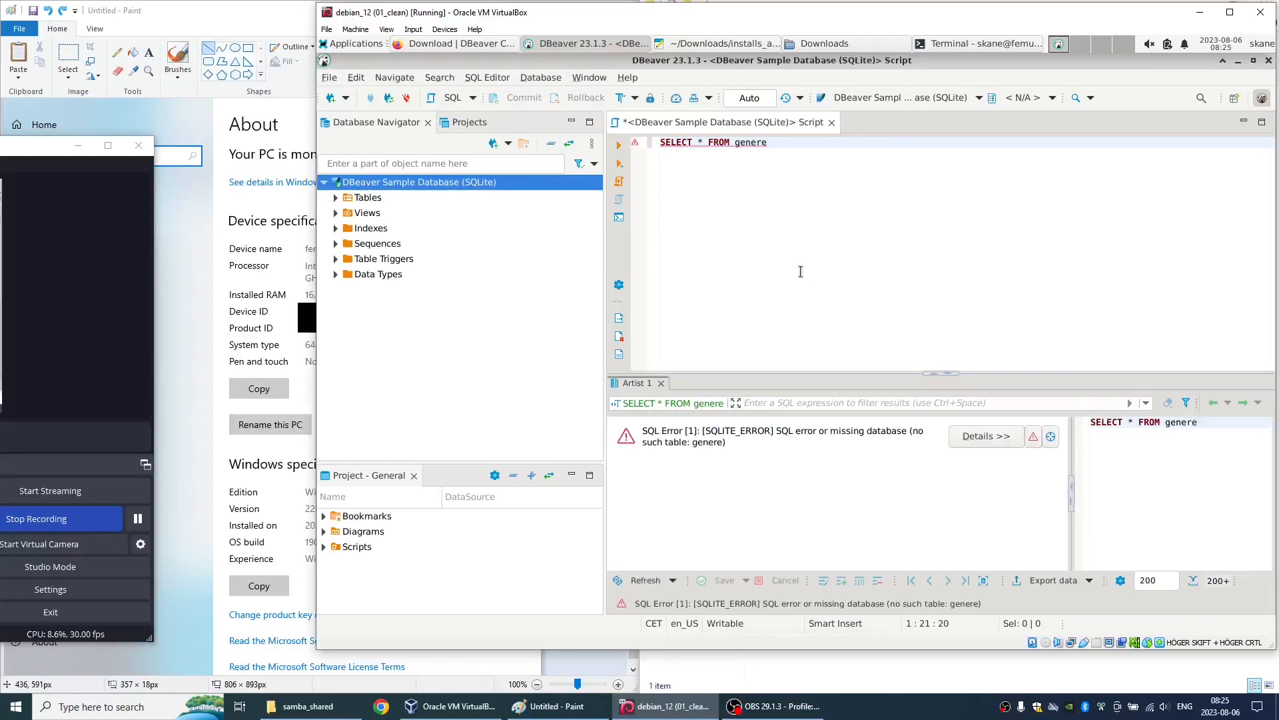
pyautogui.press('BackSpace')
pyautogui.press('BackSpace')
pyautogui.press('BackSpace')
pyautogui.write('gen')
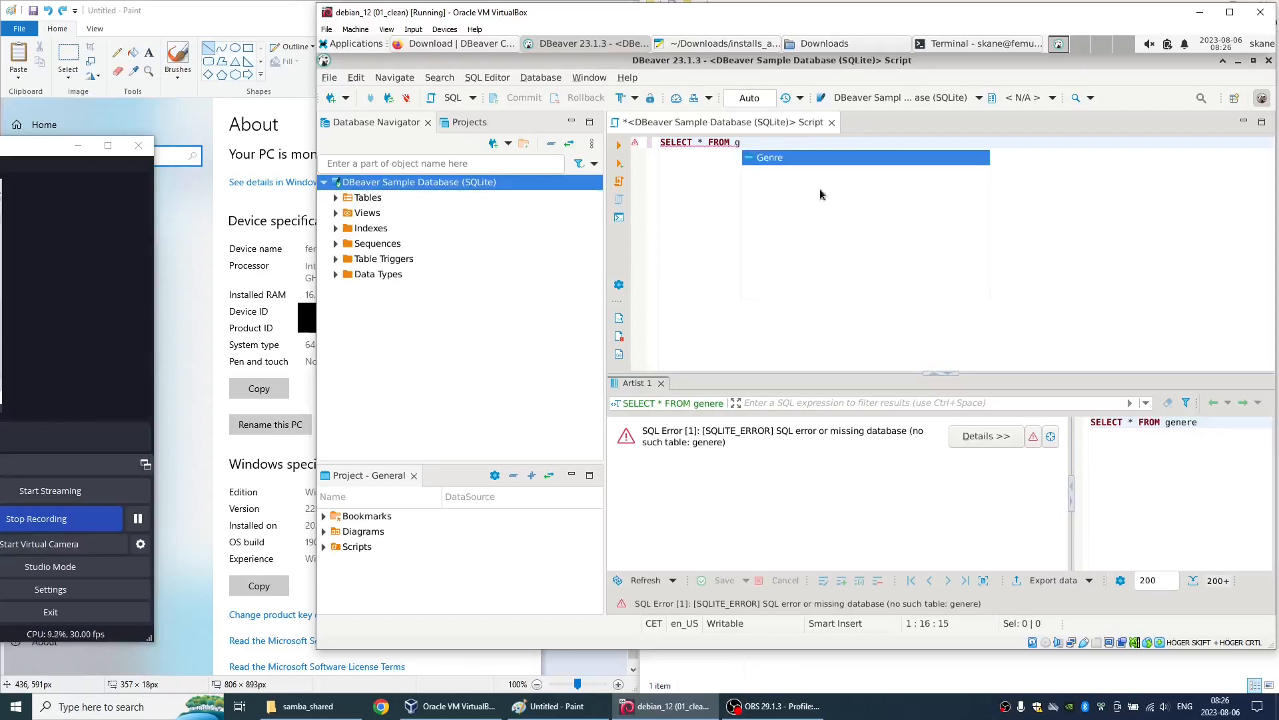
pyautogui.doubleClick(783, 158)
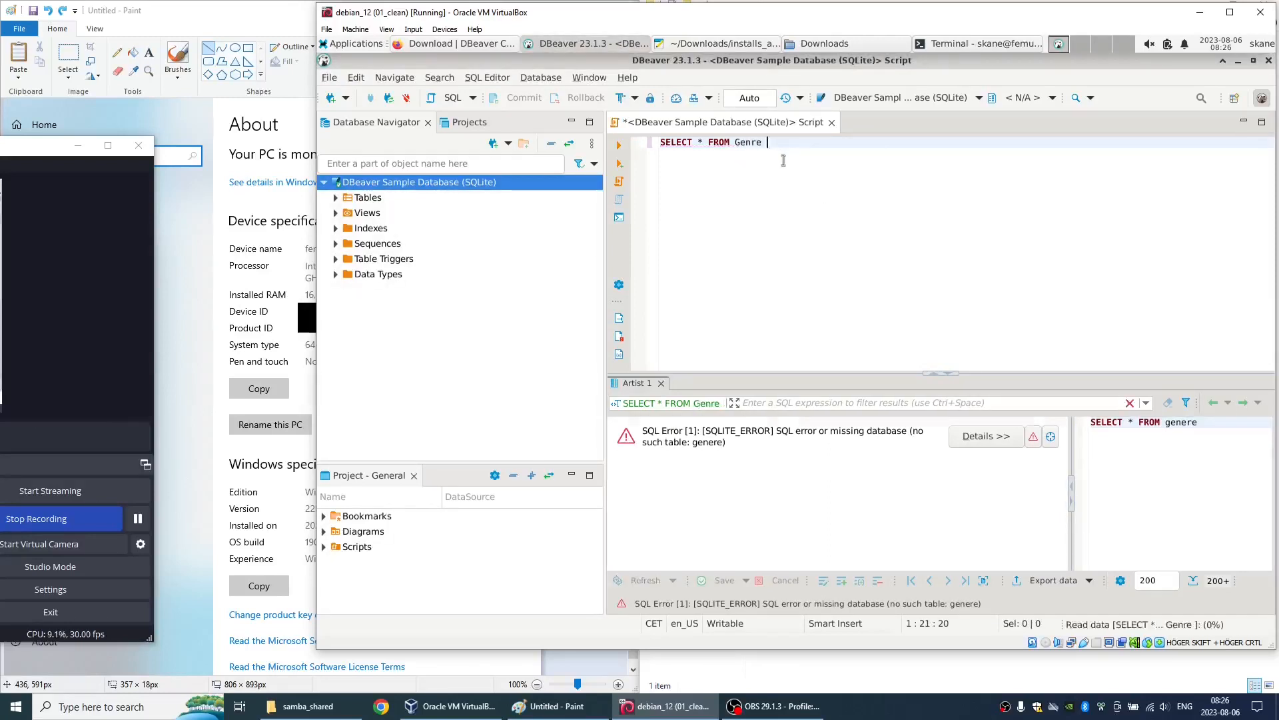
pyautogui.hotkey('ctrl', 'Return')
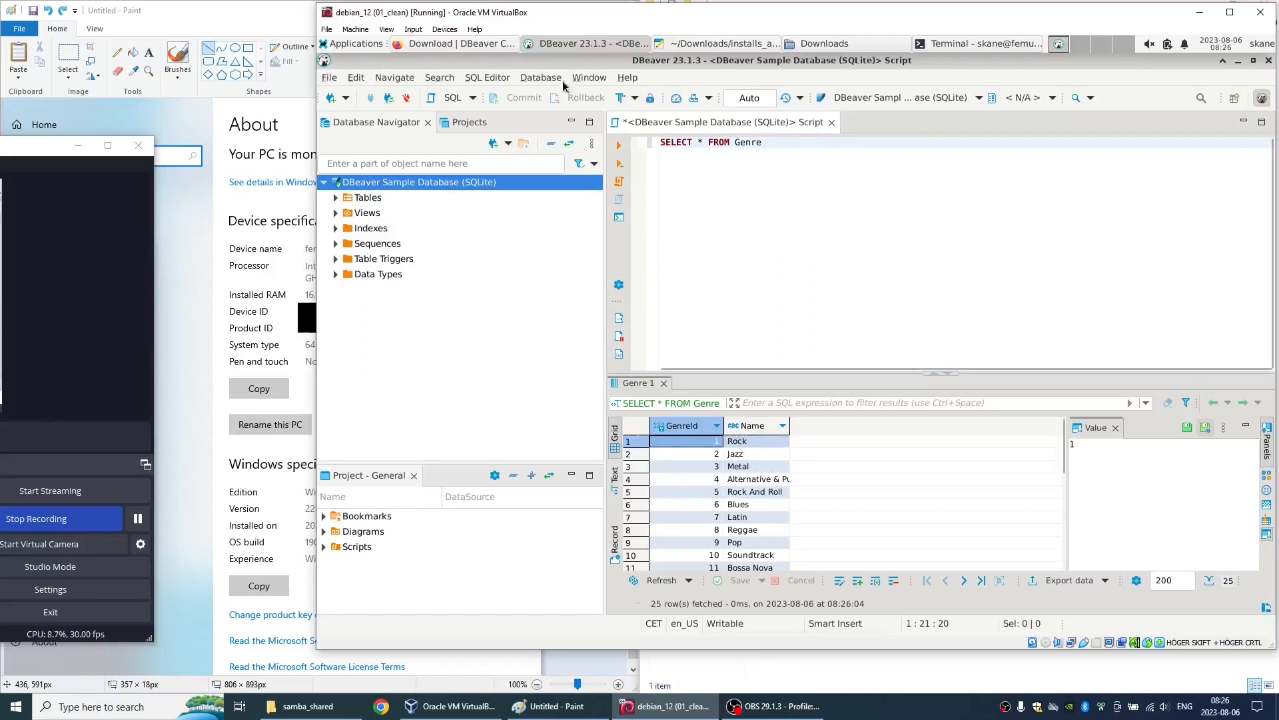
# - Disable the automatic updates check in DBeaver's User Interface preferences and apply the change
pyautogui.click(589, 77)
pyautogui.click(591, 281)
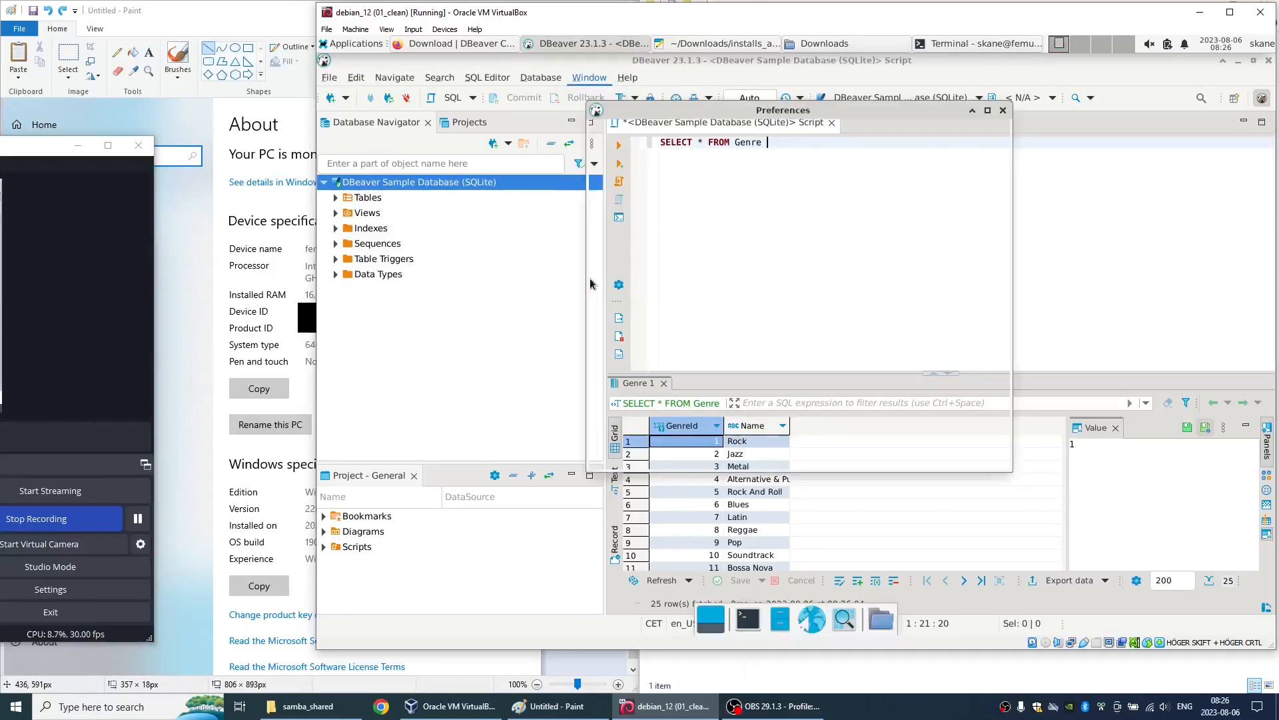
pyautogui.write('teh')
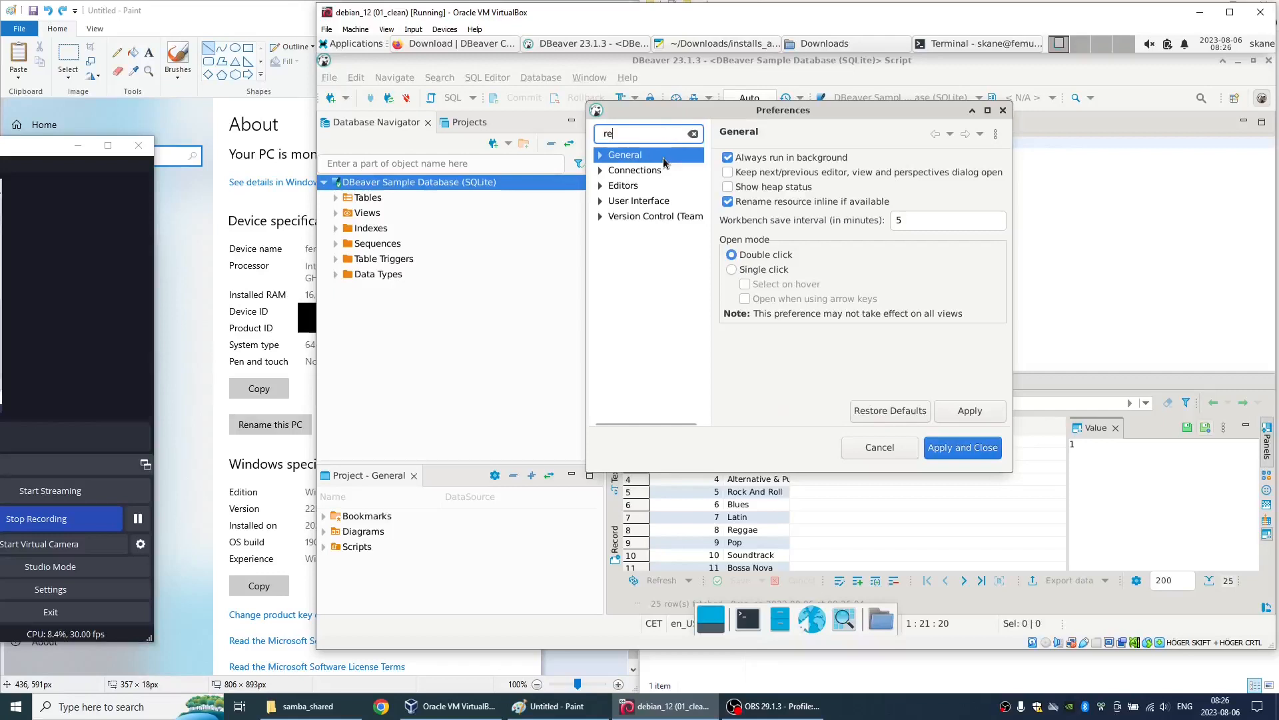
pyautogui.press('BackSpace')
pyautogui.press('BackSpace')
pyautogui.press('BackSpace')
pyautogui.write('upd')
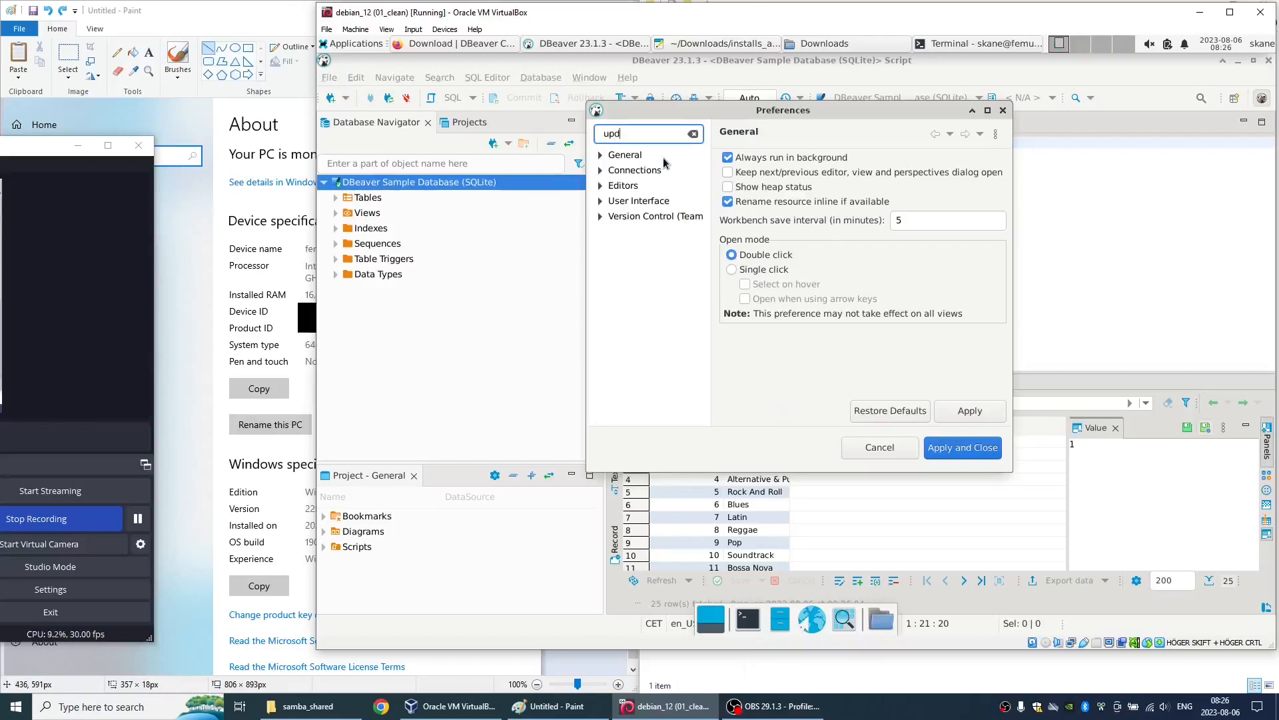
pyautogui.write('a')
pyautogui.click(631, 235)
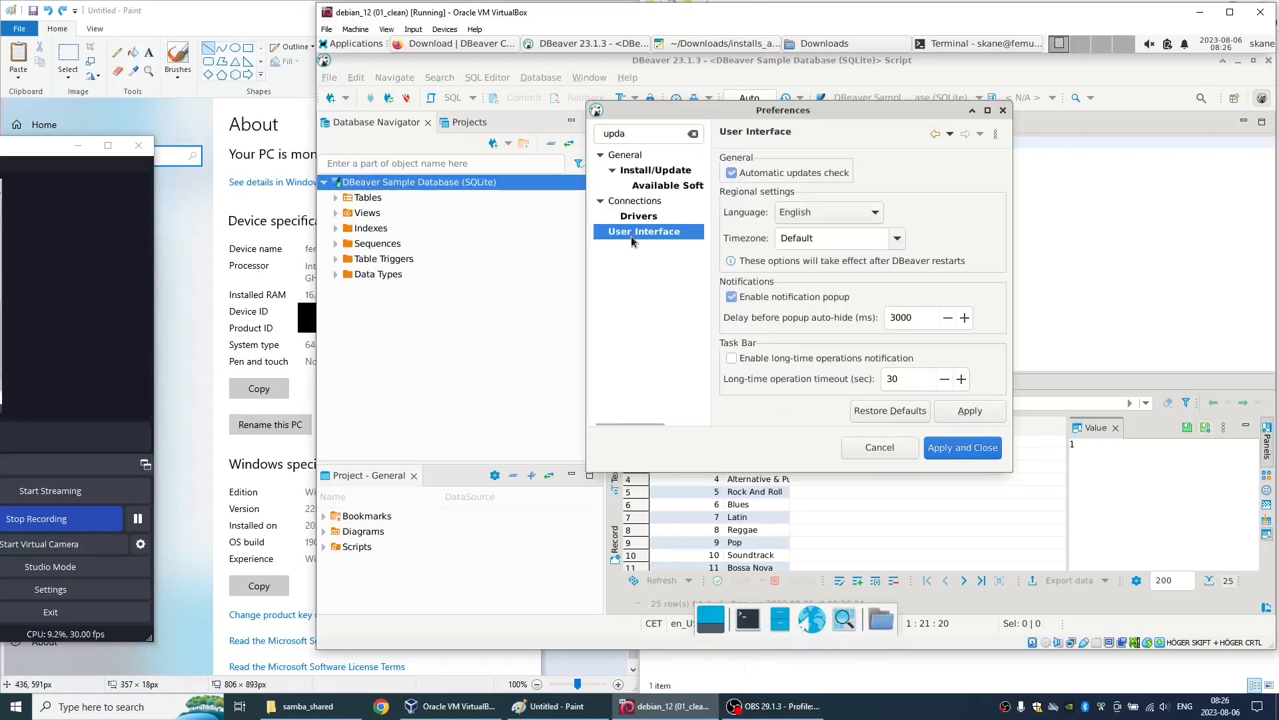
pyautogui.click(736, 174)
pyautogui.click(959, 451)
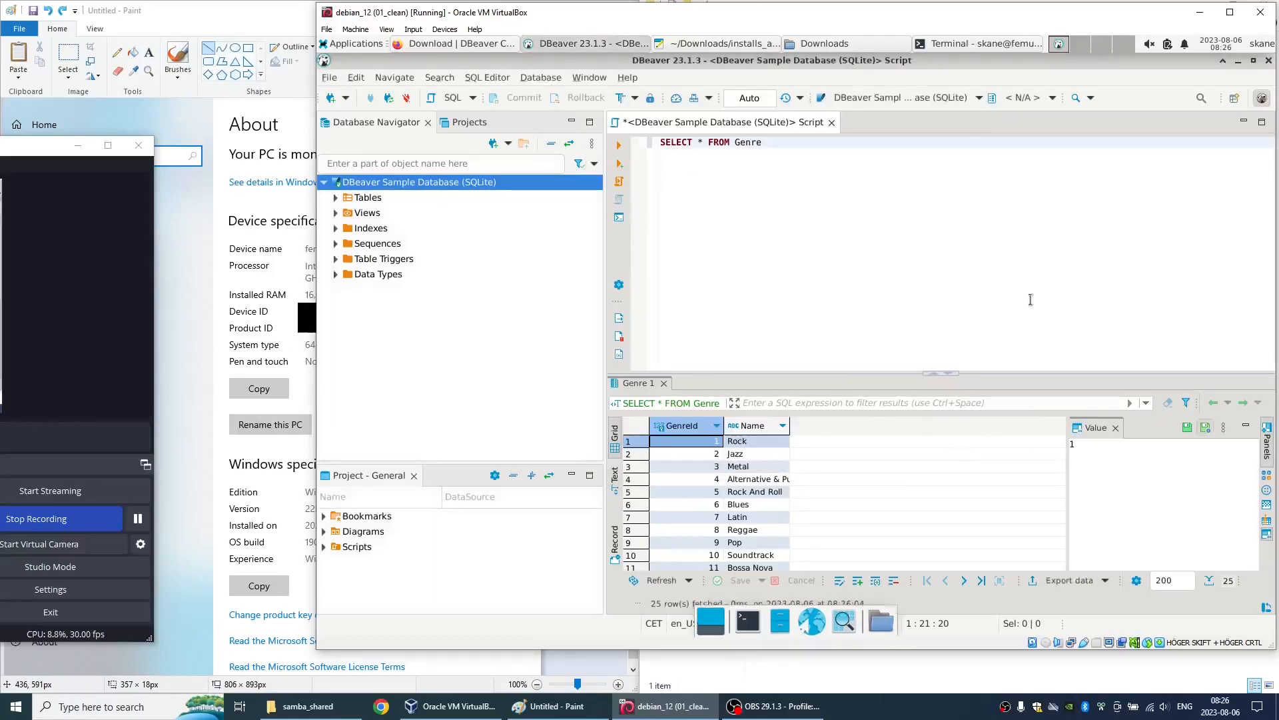
# - Exit DBeaver with "Do not ask me again" enabled for the exit confirmation
pyautogui.click(1268, 61)
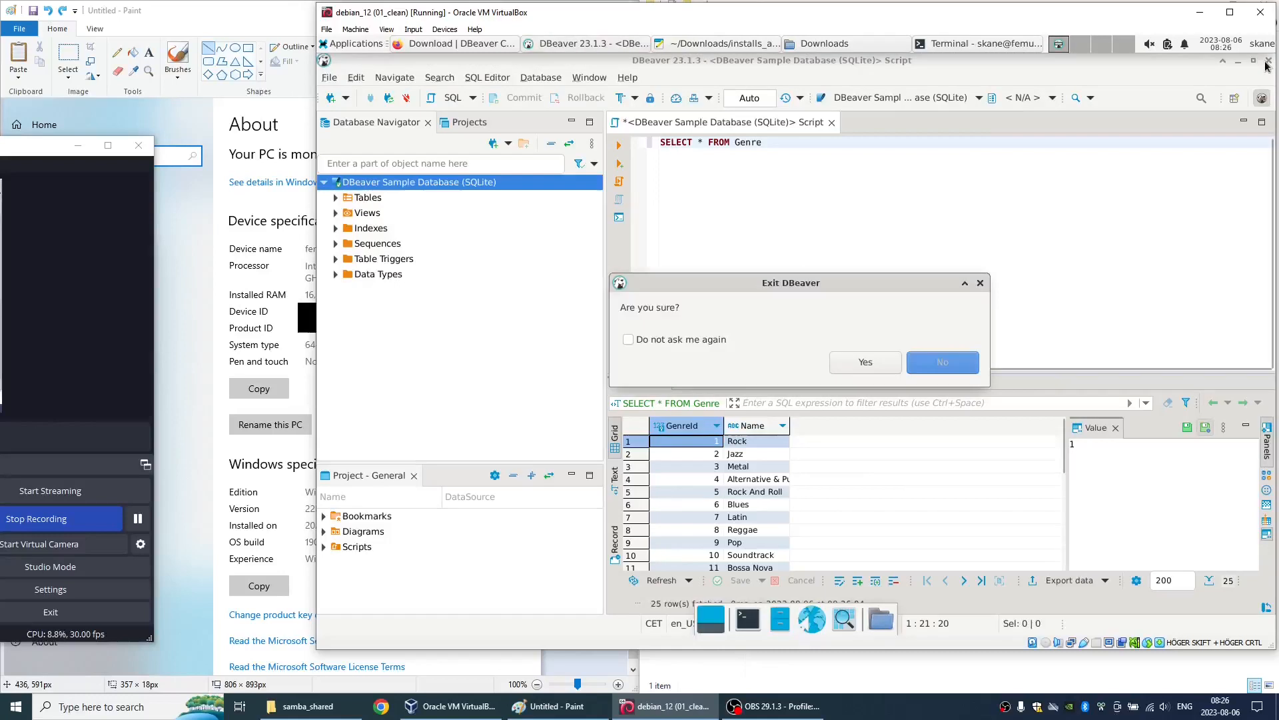
pyautogui.click(702, 341)
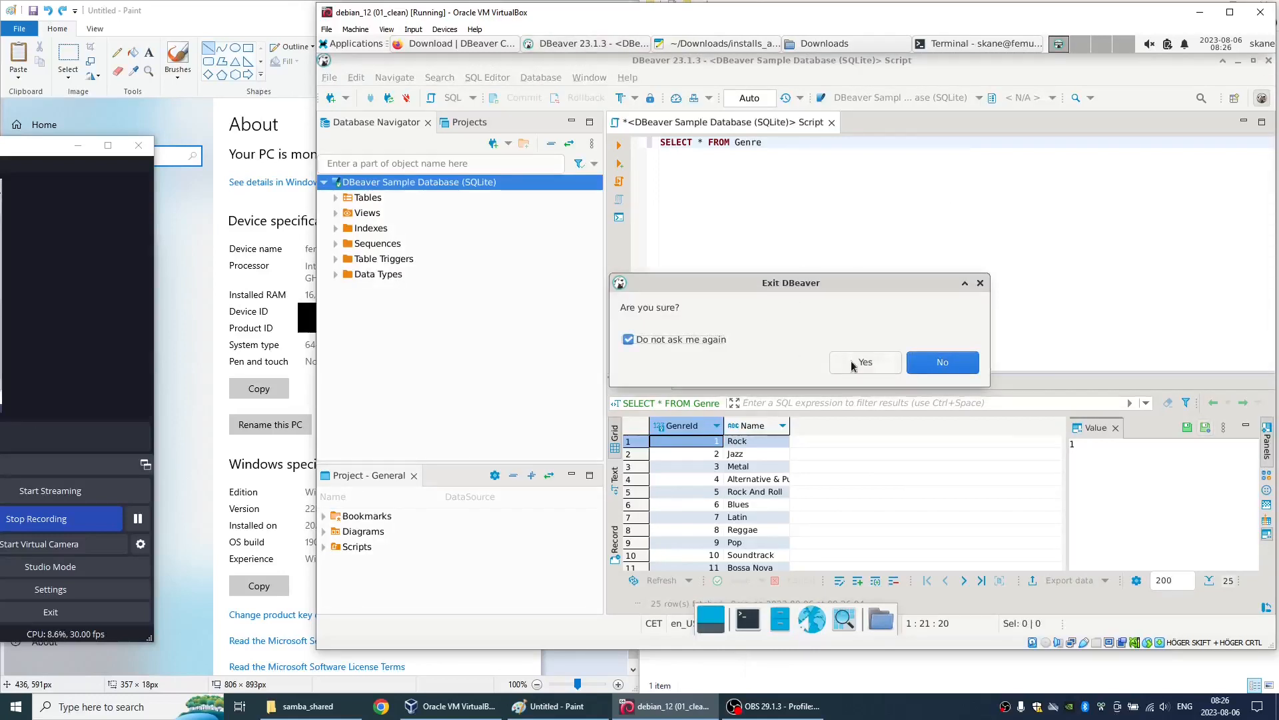
pyautogui.click(856, 362)
pyautogui.click(788, 363)
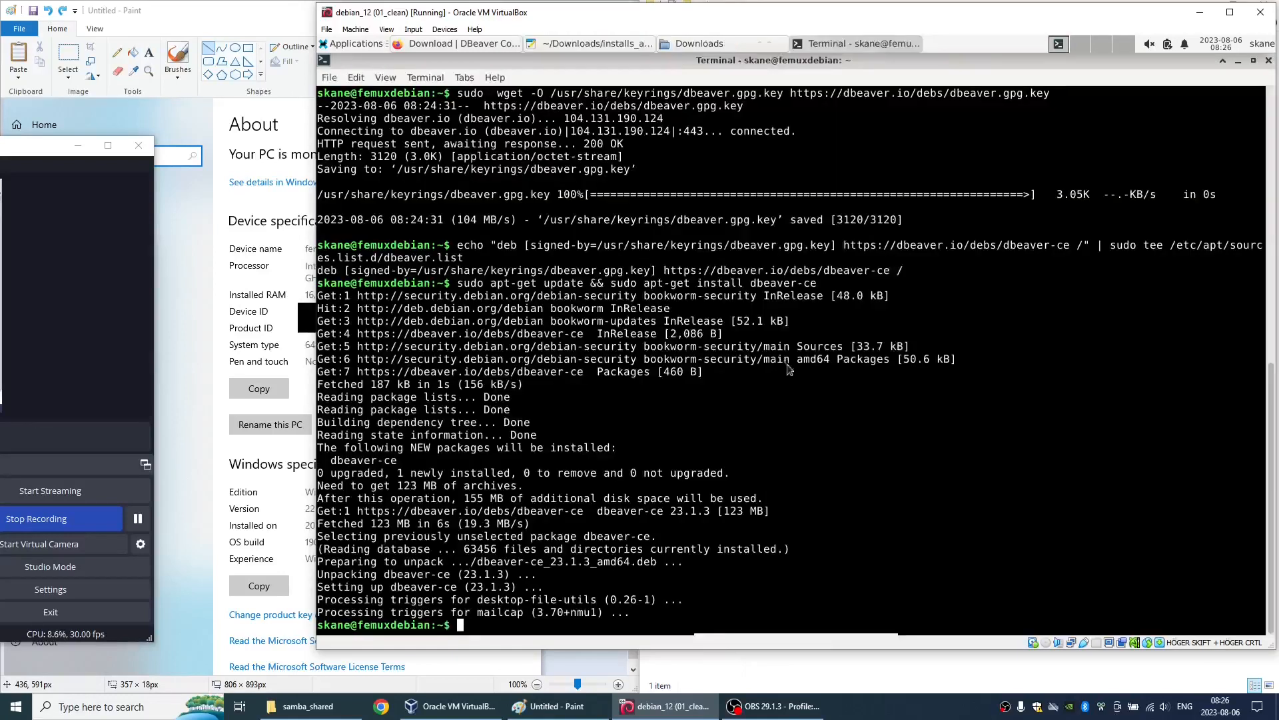
# - Switch to Firefox and retry the failed download of google-chrome-stable_current_amd64.deb
pyautogui.hotkey('alt', 'Tab')
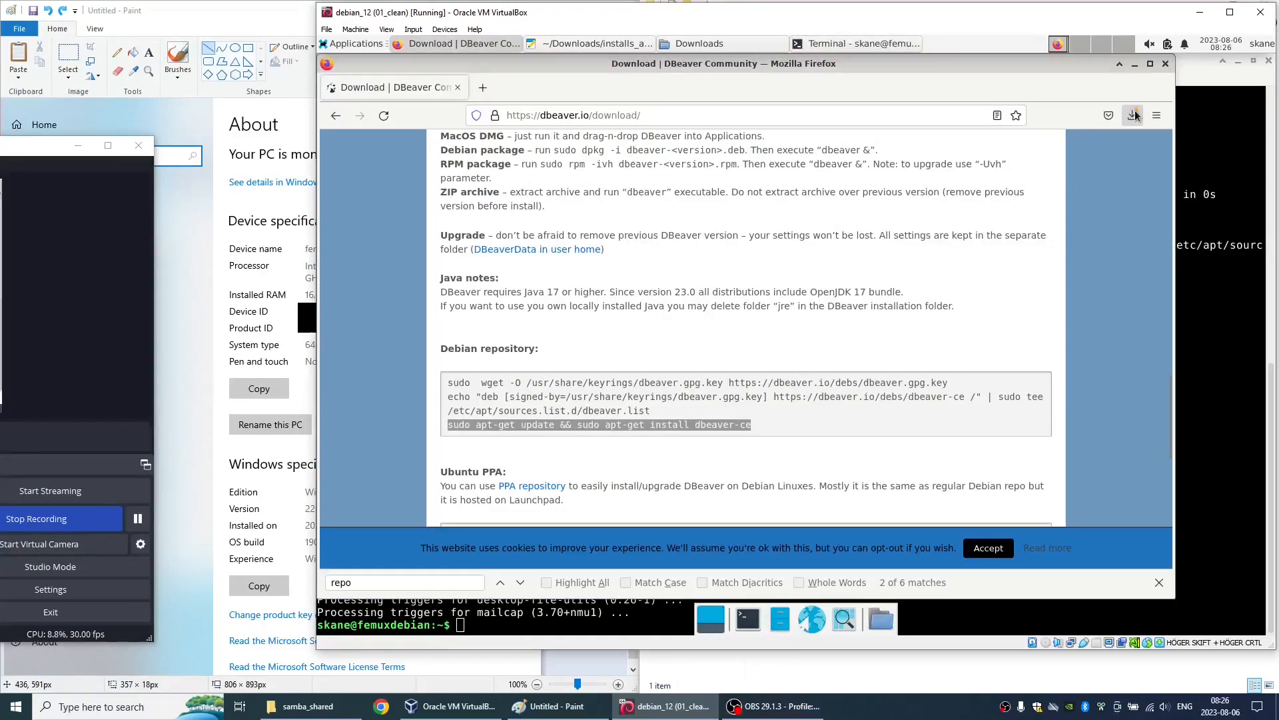
pyautogui.click(1134, 115)
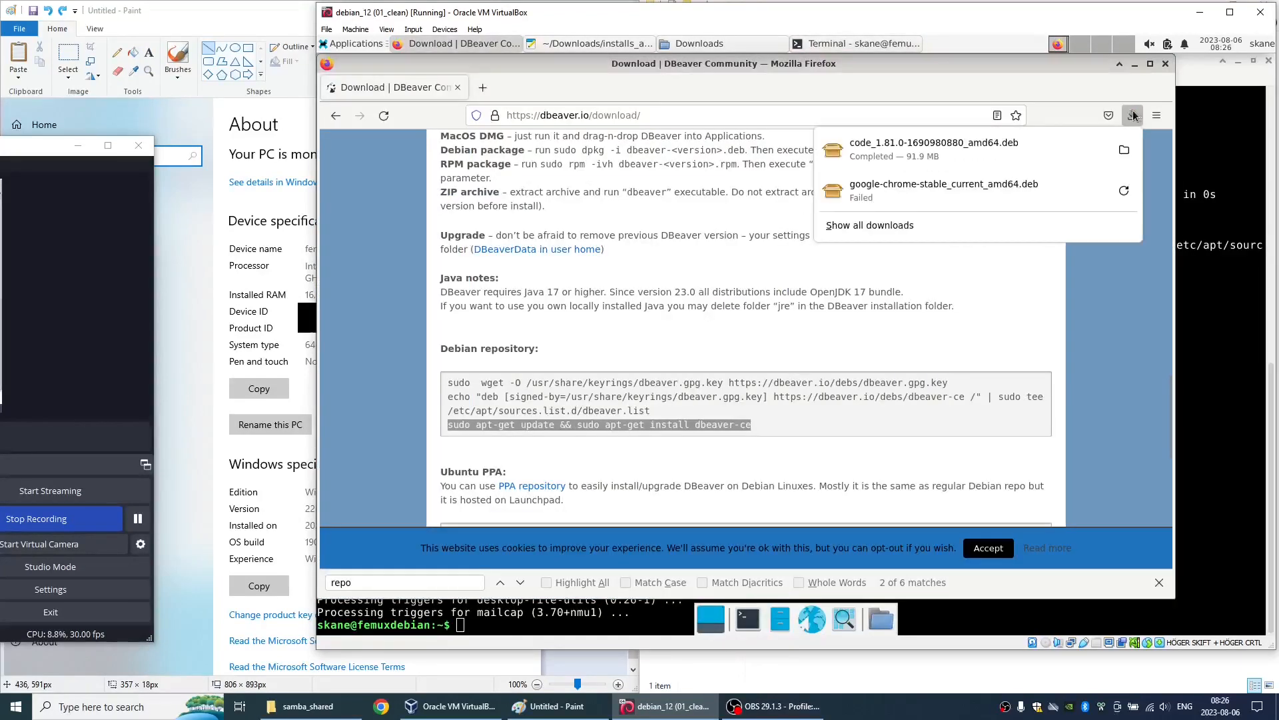
pyautogui.click(1086, 183)
# - Search the web for "angry ip" and open the Angry IP Scanner website at angryip.org
pyautogui.click(683, 115)
pyautogui.write('an')
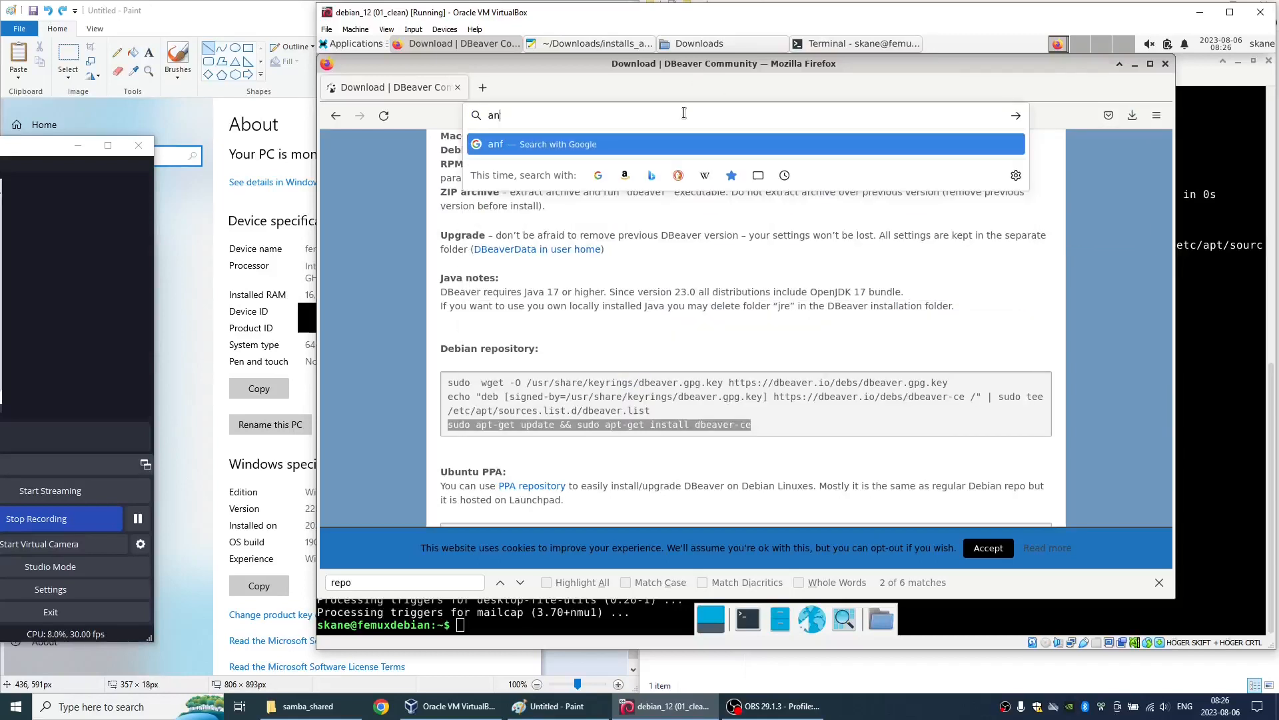
pyautogui.write('gry ip')
pyautogui.press('Return')
pyautogui.click(457, 298)
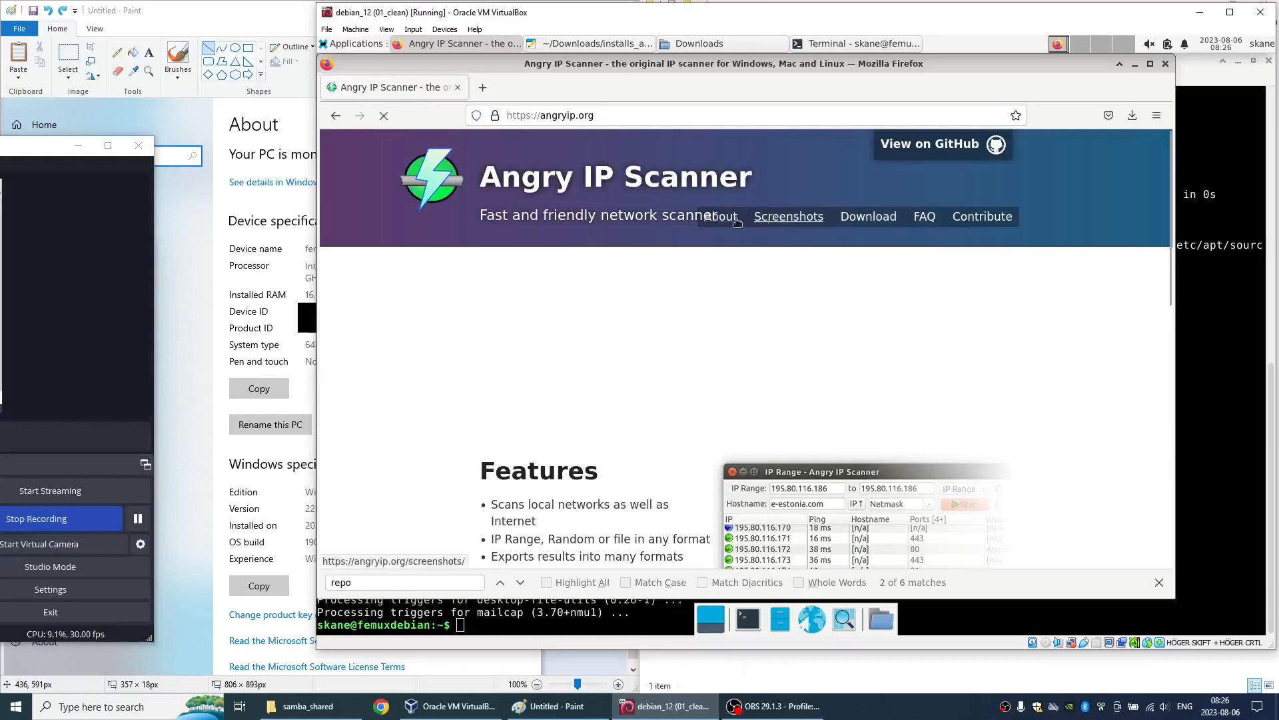
# - Download the x86 64-bit DEB package of Angry IP Scanner 3.9.1 from the website's Linux downloads, bypassing the advertisement
pyautogui.click(869, 217)
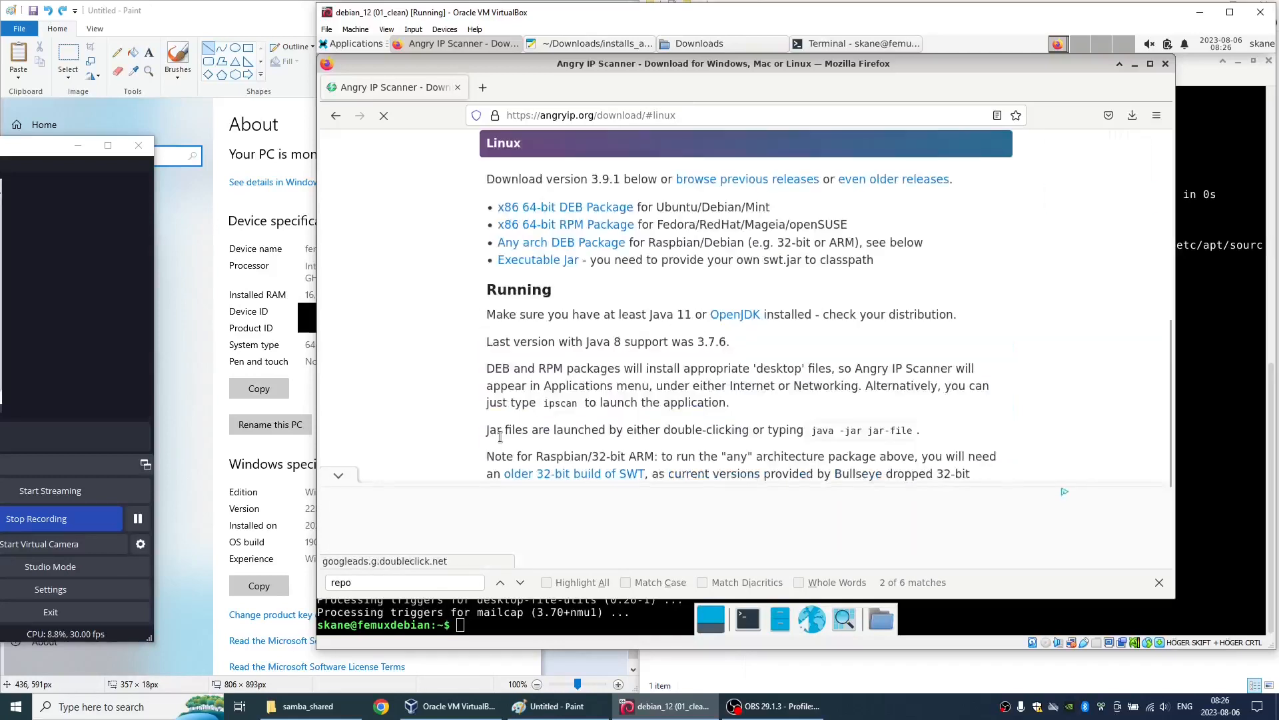
pyautogui.click(560, 209)
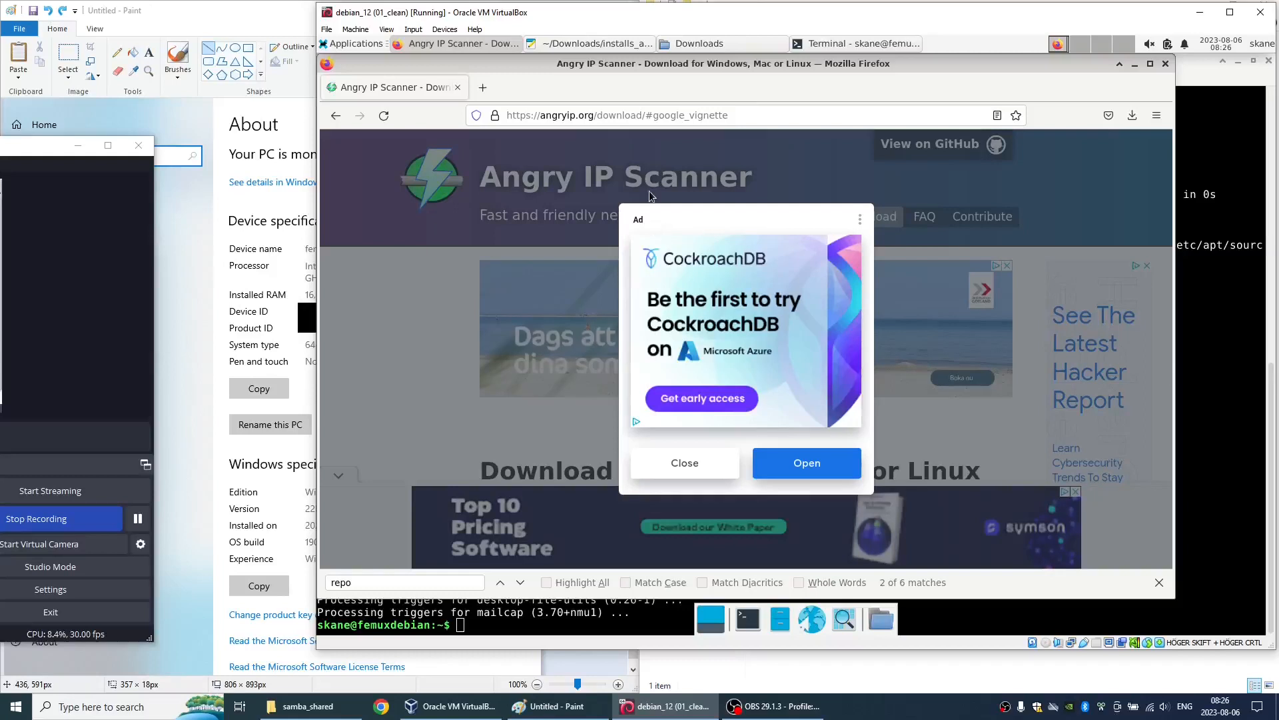
pyautogui.moveTo(644, 115); pyautogui.dragTo(790, 123)
pyautogui.press('BackSpace')
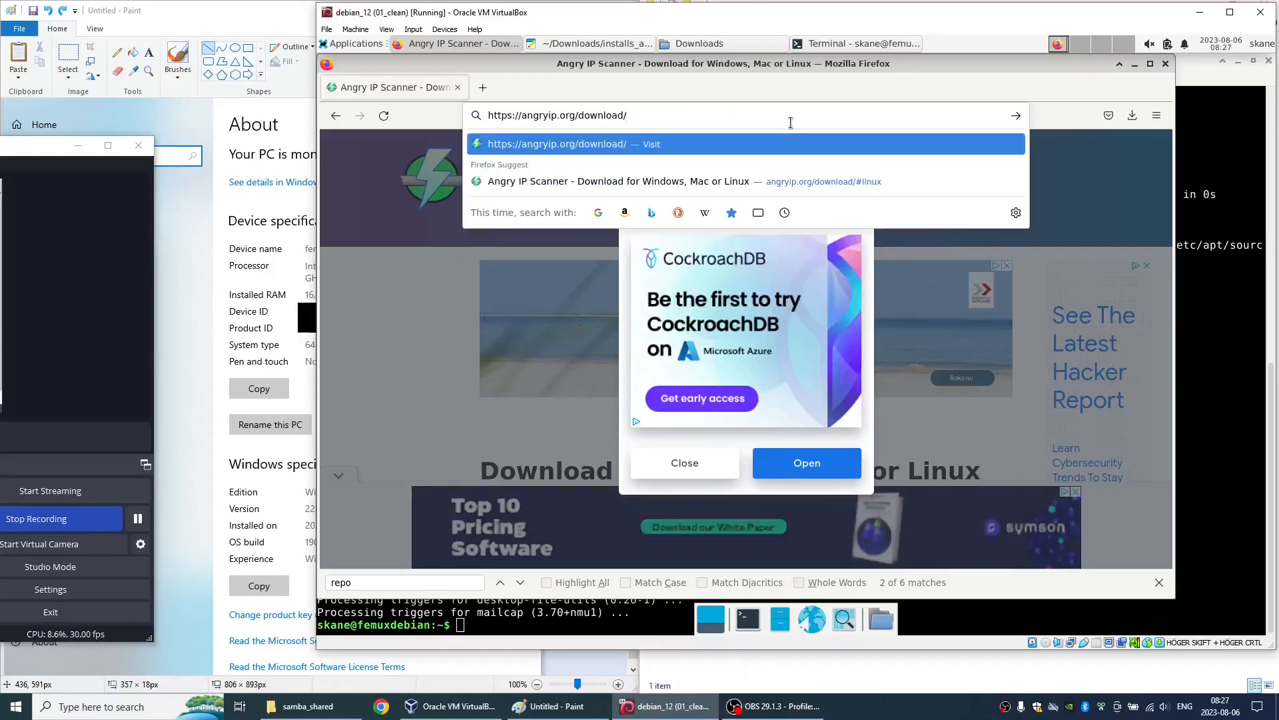
pyautogui.press('Return')
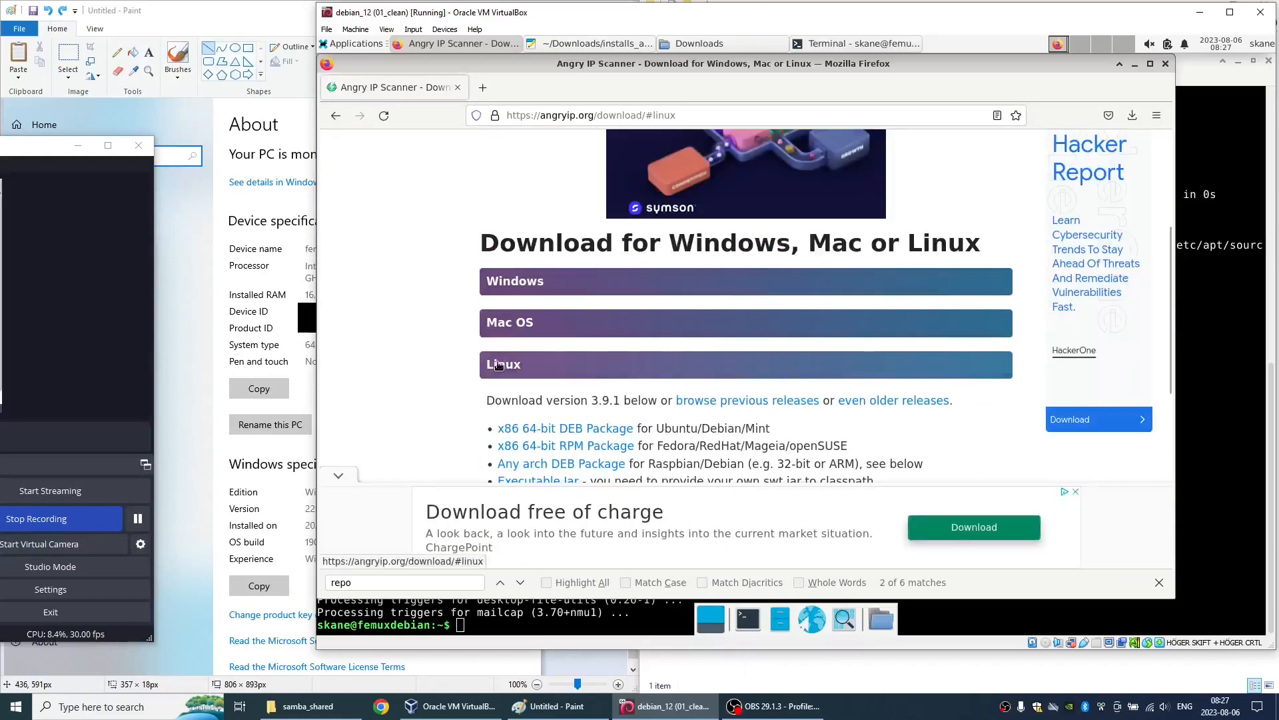
pyautogui.click(562, 205)
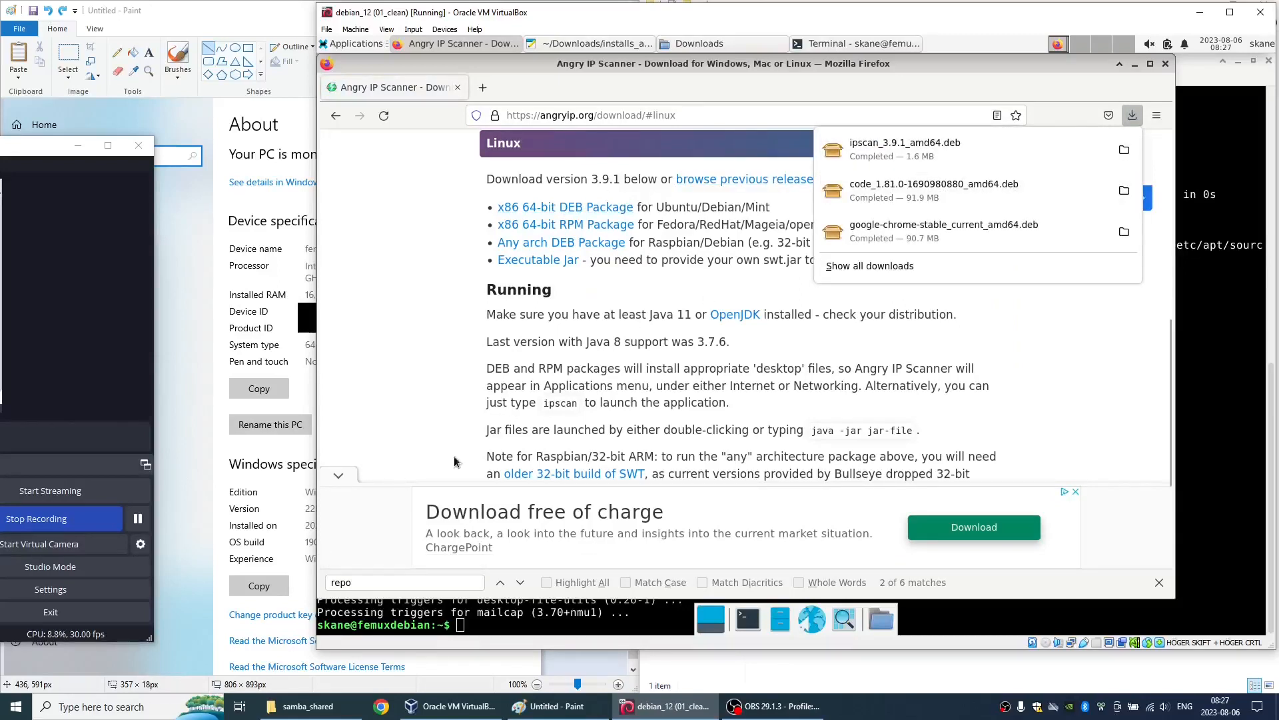
# - Open the Downloads folder in a new PCManFM window and switch it to Detailed List View
pyautogui.hotkey('alt', 'F2')
pyautogui.write('pc')
pyautogui.press('Return')
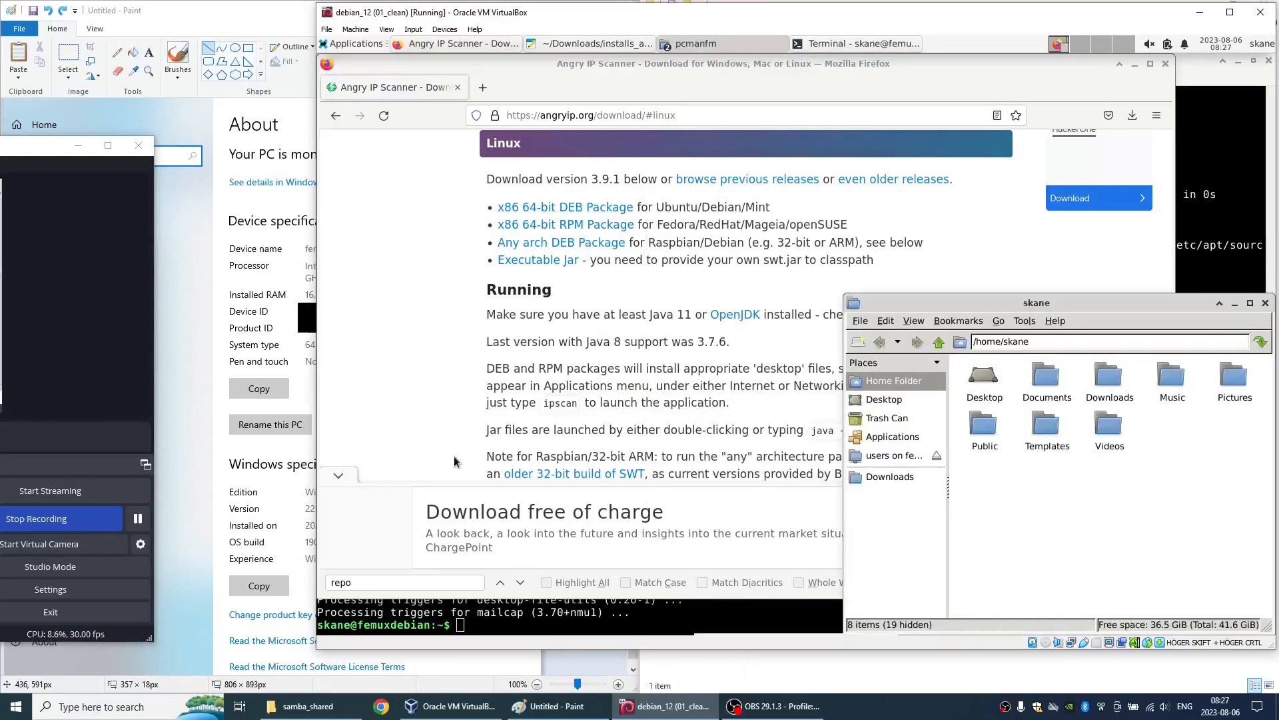
pyautogui.doubleClick(580, 148)
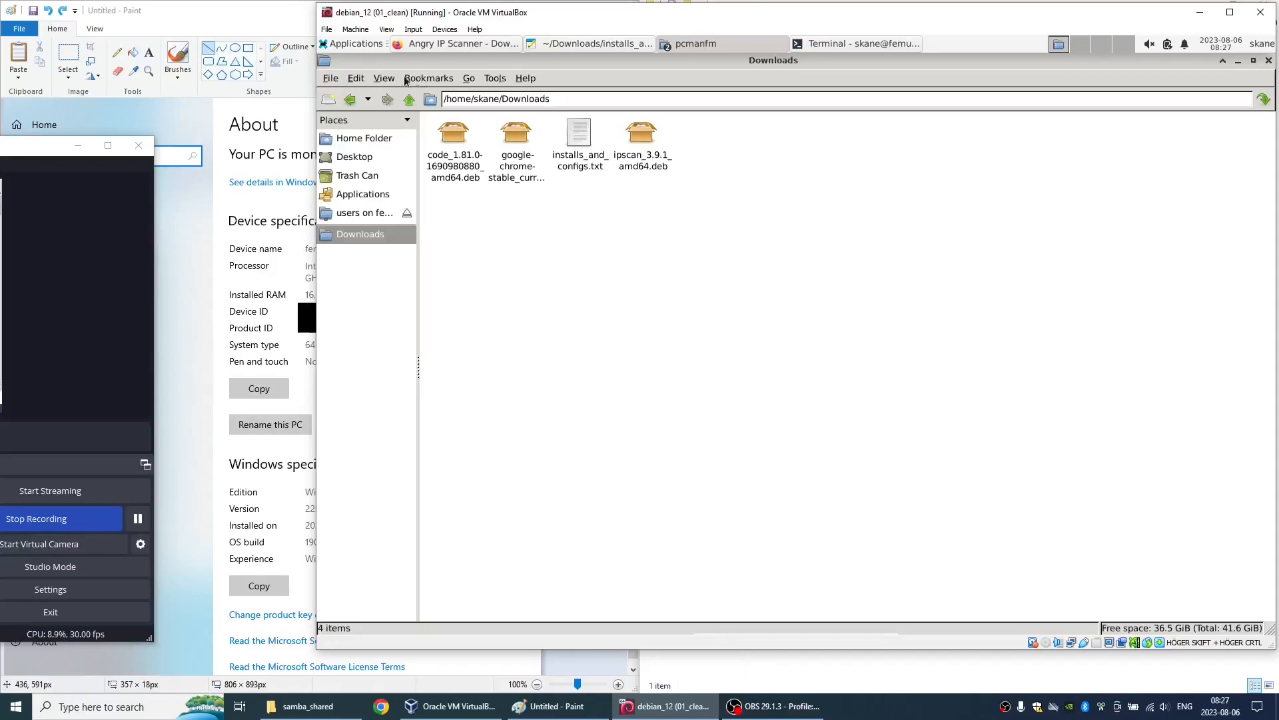
pyautogui.click(384, 78)
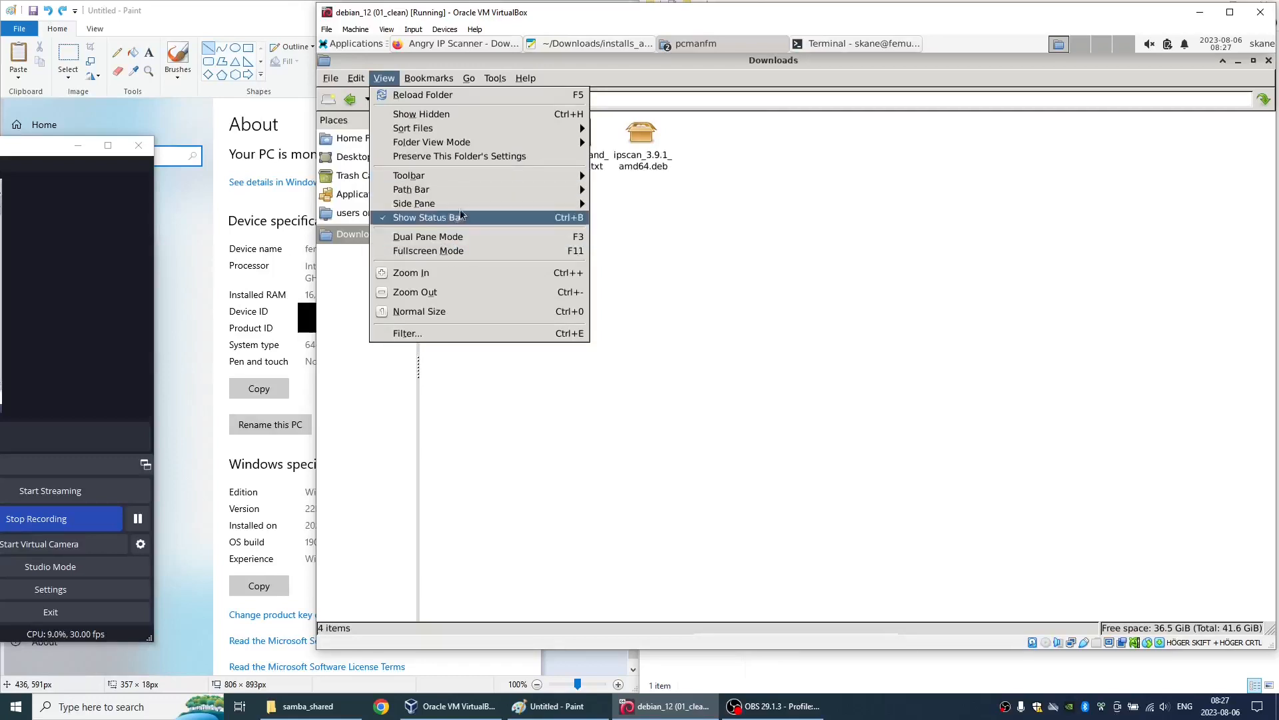
pyautogui.moveTo(484, 127)
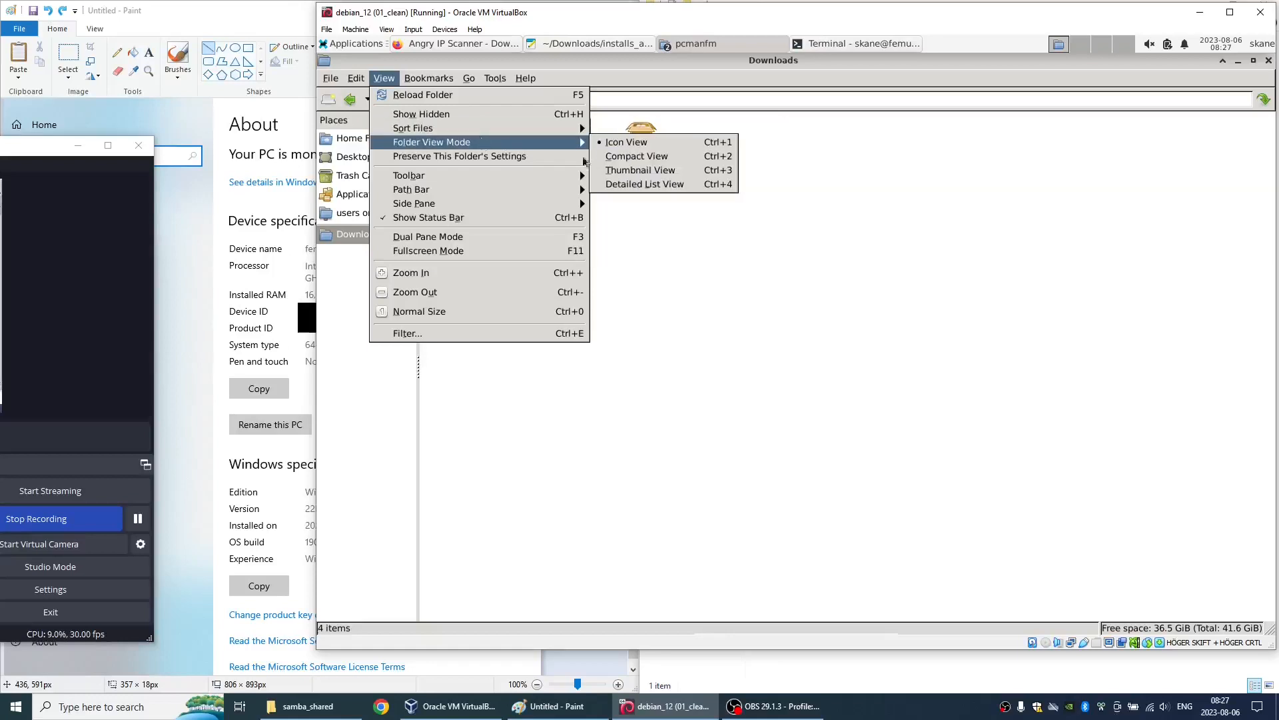
pyautogui.click(641, 184)
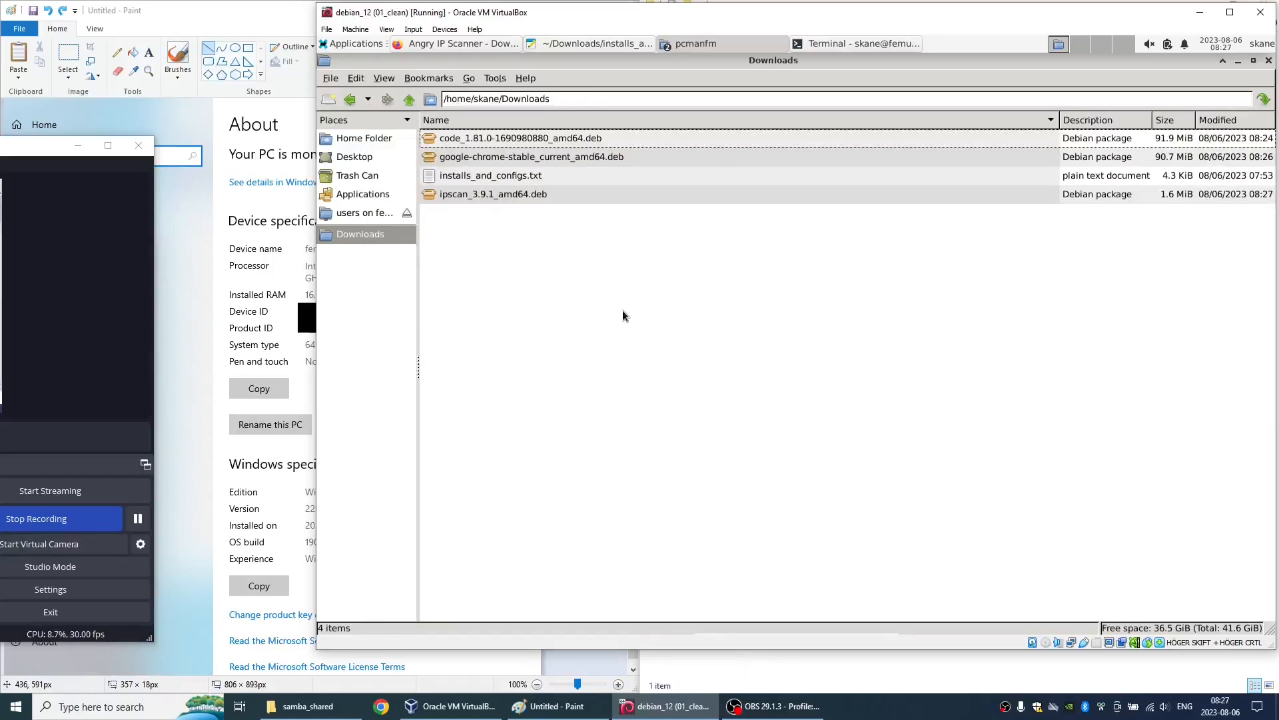
# - Open a maximized terminal in the Downloads folder and list its files
pyautogui.click(494, 78)
pyautogui.click(523, 97)
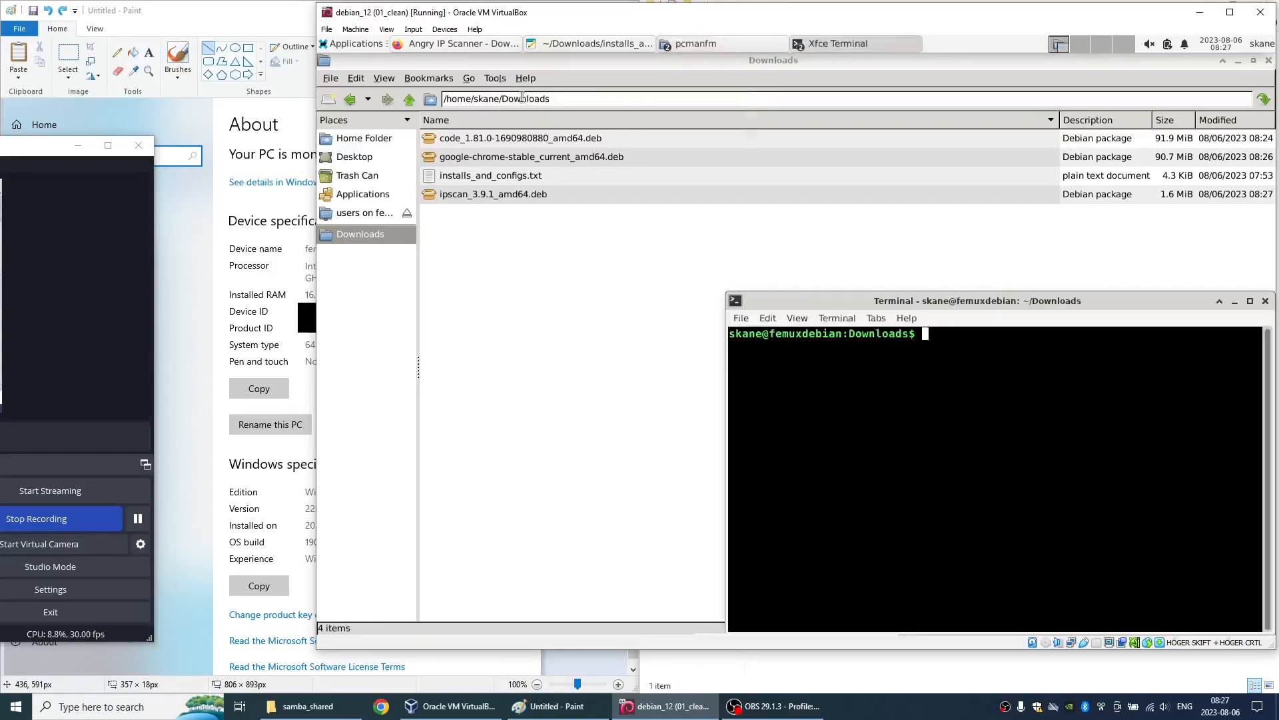
pyautogui.doubleClick(810, 301)
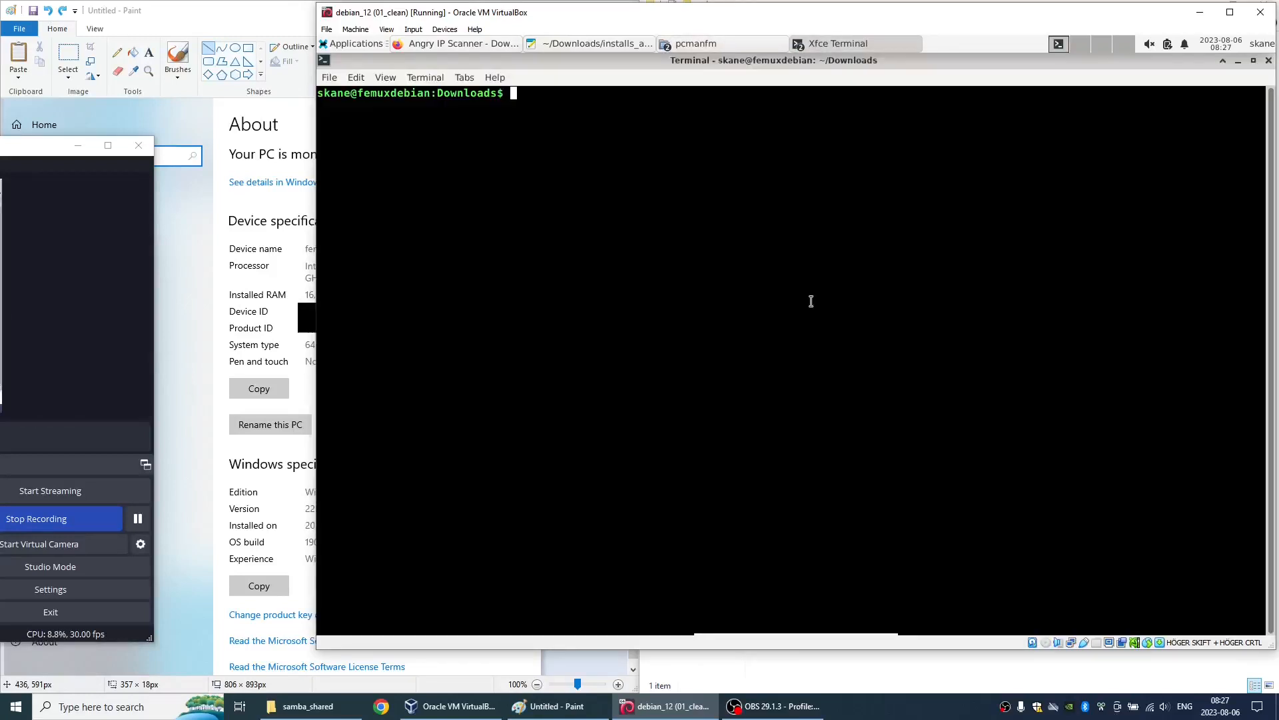
pyautogui.write('ls')
pyautogui.press('Return')
# - Install ./google-chrome-stable_current_amd64.deb with sudo apt install, entering the sudo password and accepting the additional packages
pyautogui.write('sudo apt install ')
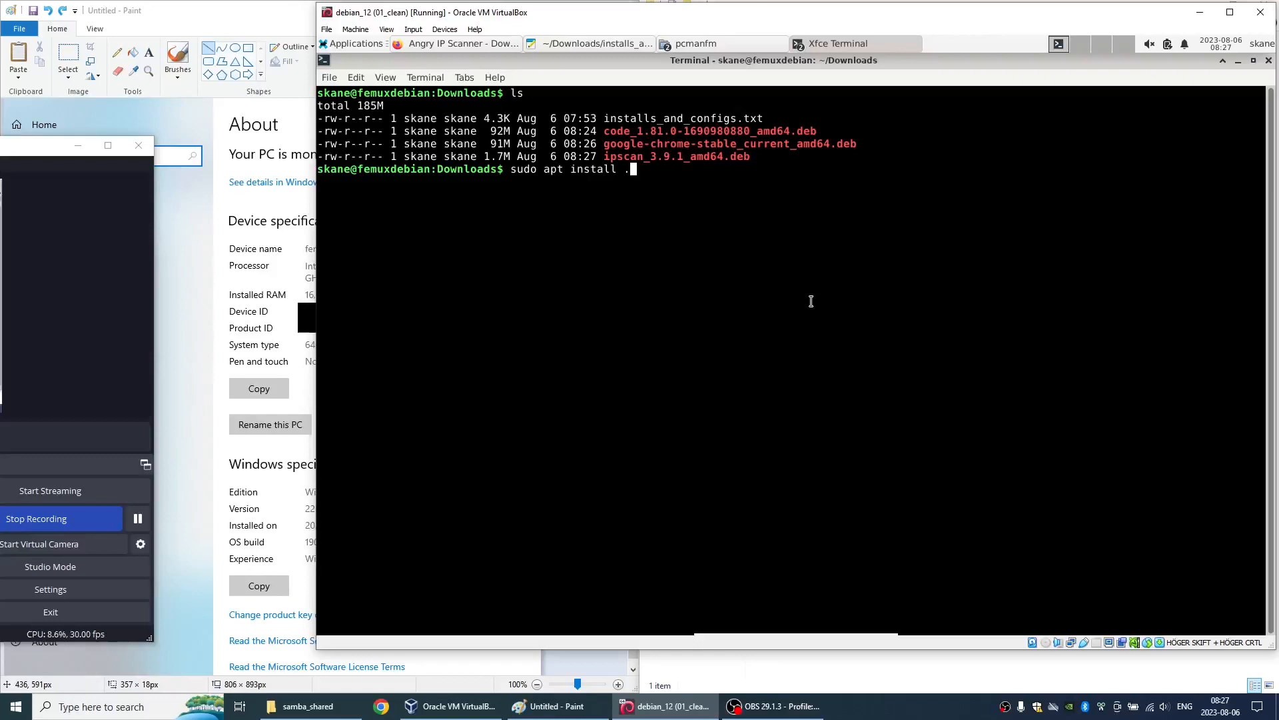
pyautogui.write('./goo')
pyautogui.press('Tab')
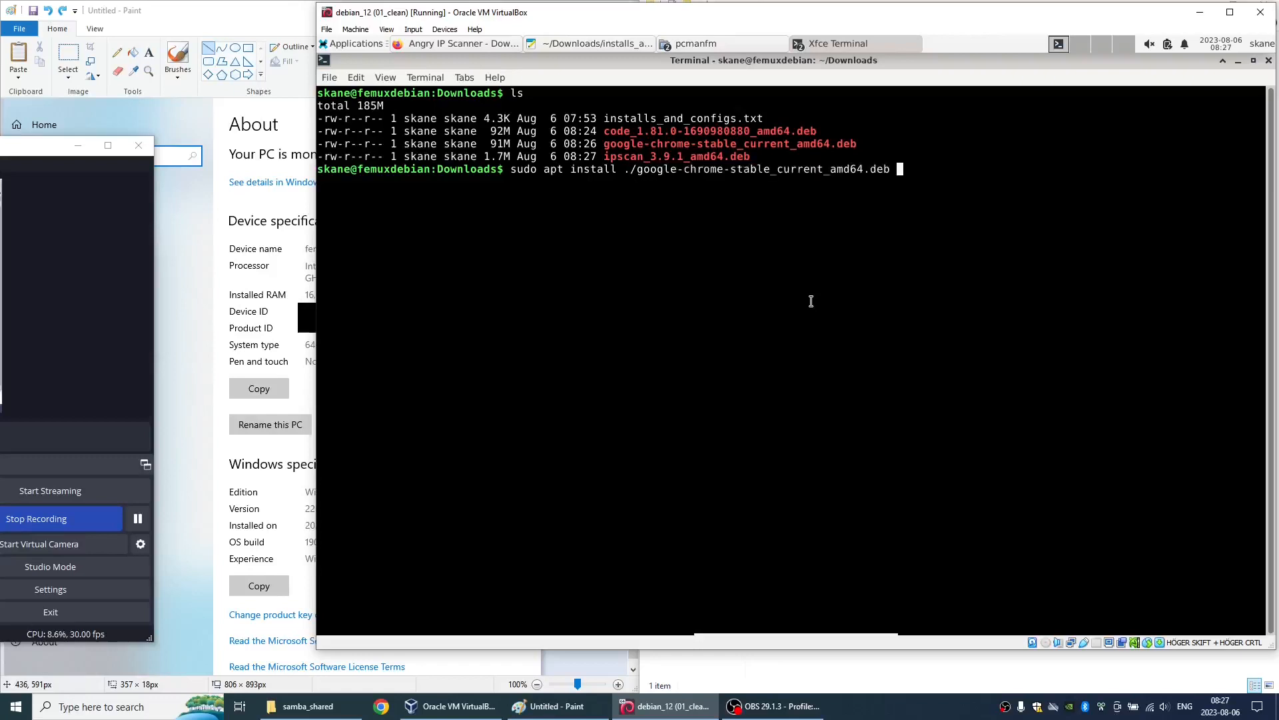
pyautogui.press('Return')
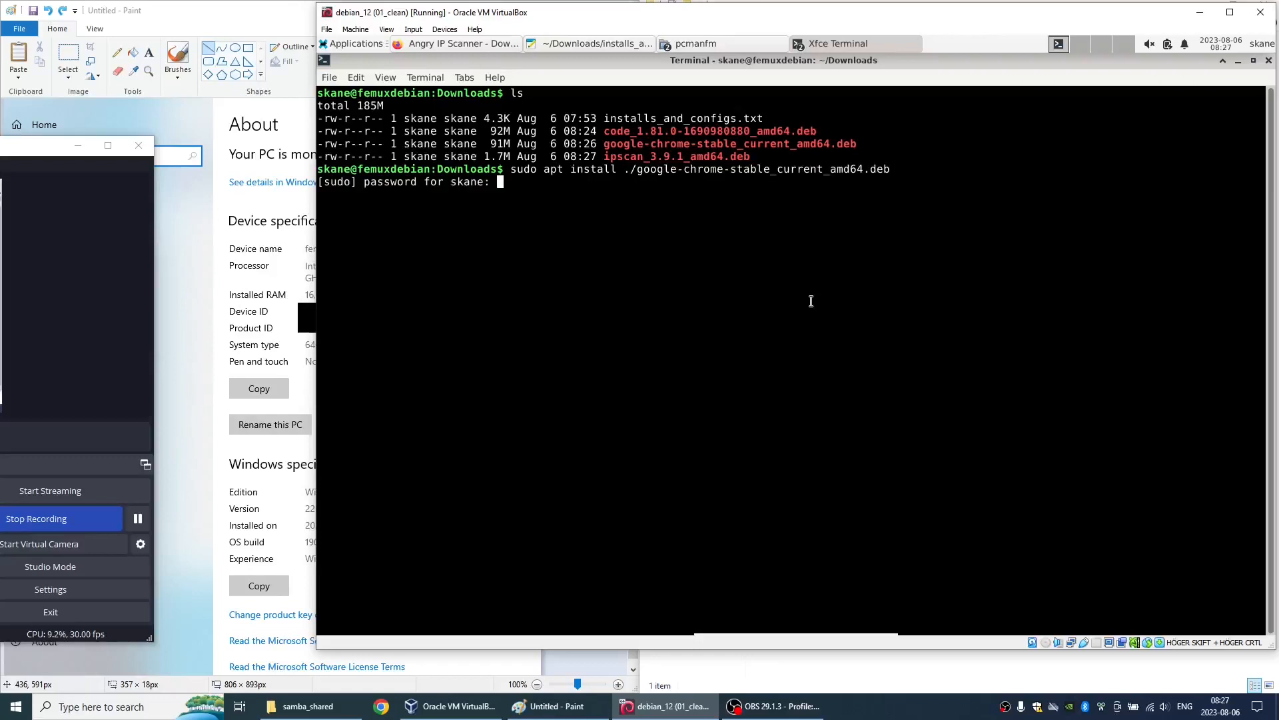
pyautogui.press('Return')
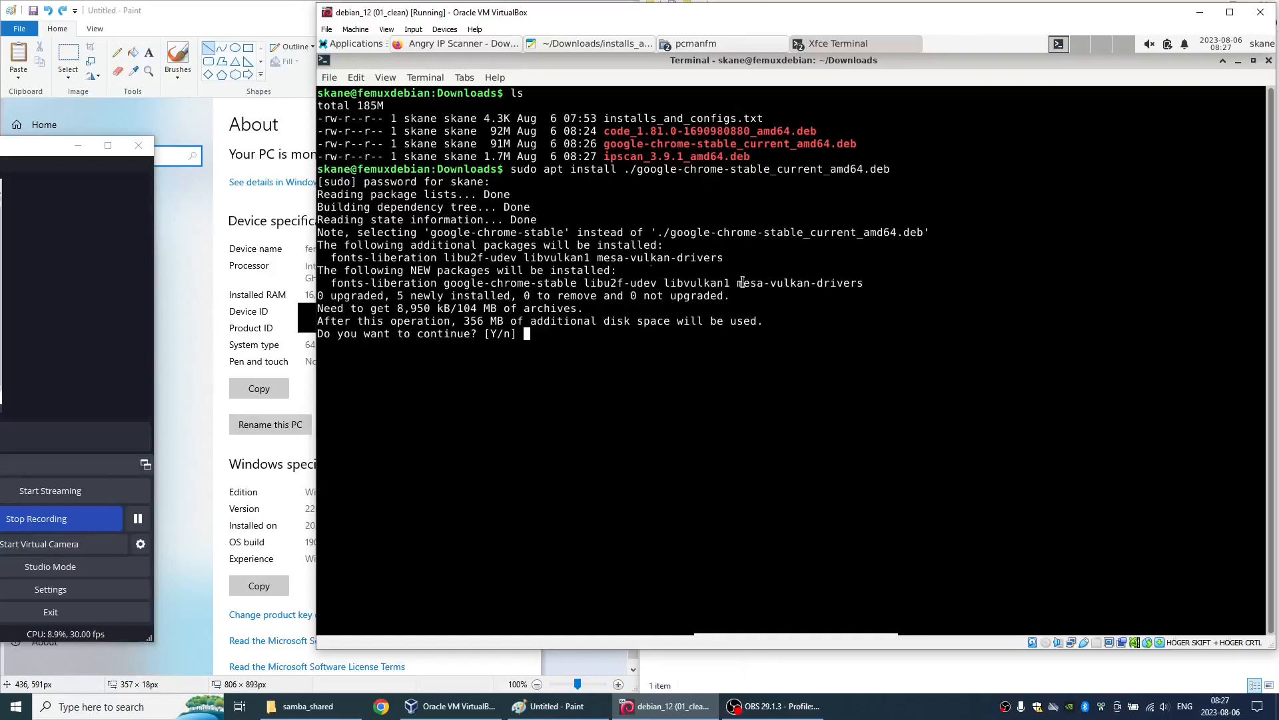
pyautogui.write('y')
pyautogui.press('Return')
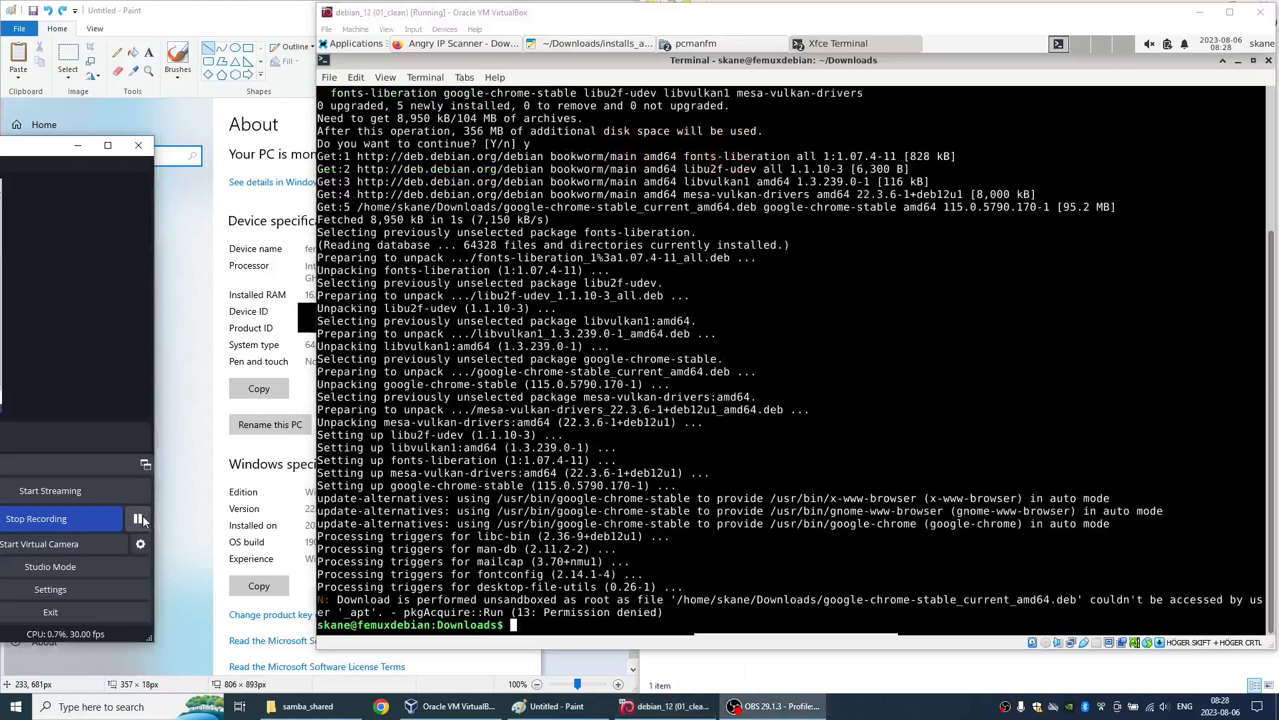
# - List the Downloads files and install ./ipscan_3.9.1_amd64.deb with sudo apt install, accepting the additional packages
pyautogui.write('ls')
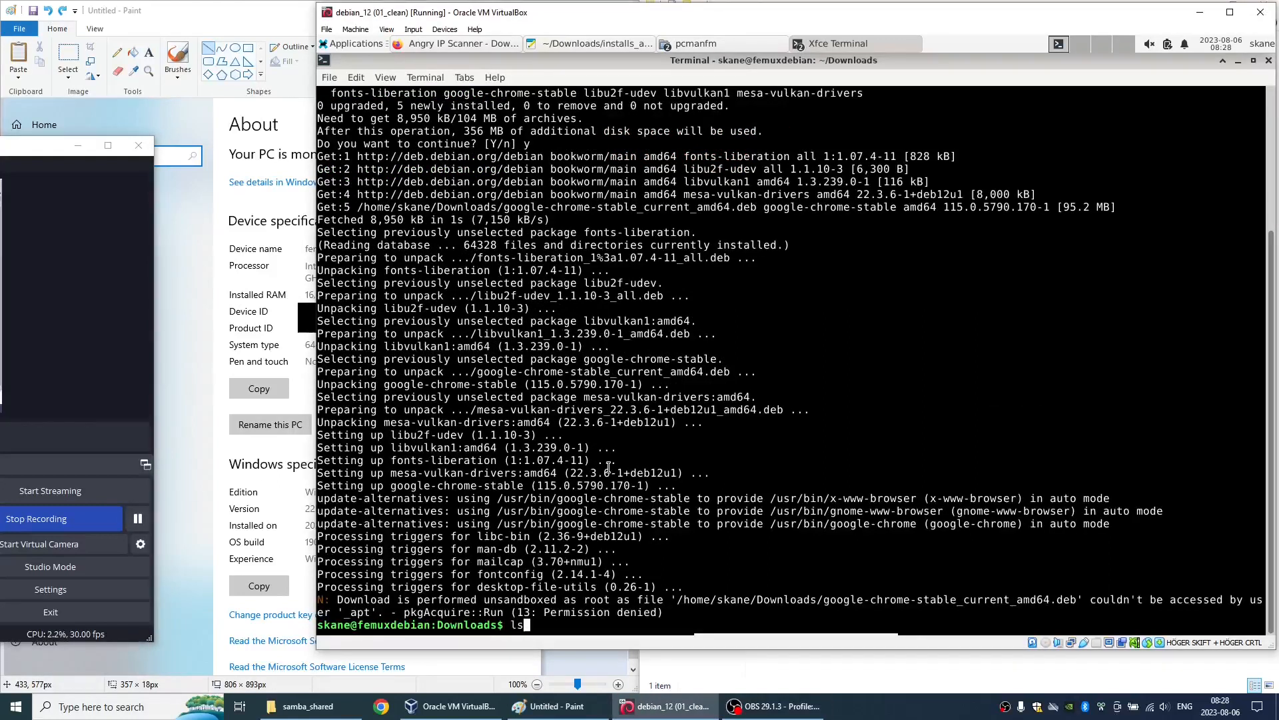
pyautogui.press('Return')
pyautogui.write('ls')
pyautogui.press('Up')
pyautogui.hotkey('ctrl', 'w')
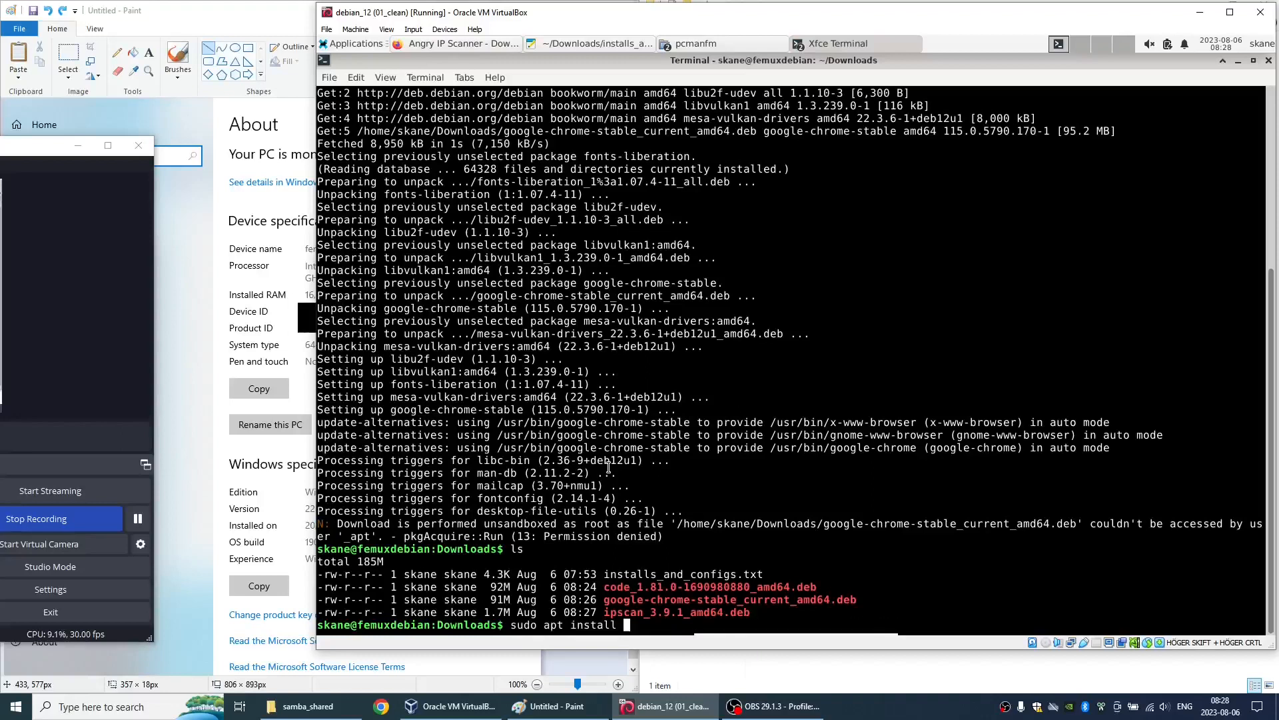
pyautogui.write('./i')
pyautogui.press('Tab')
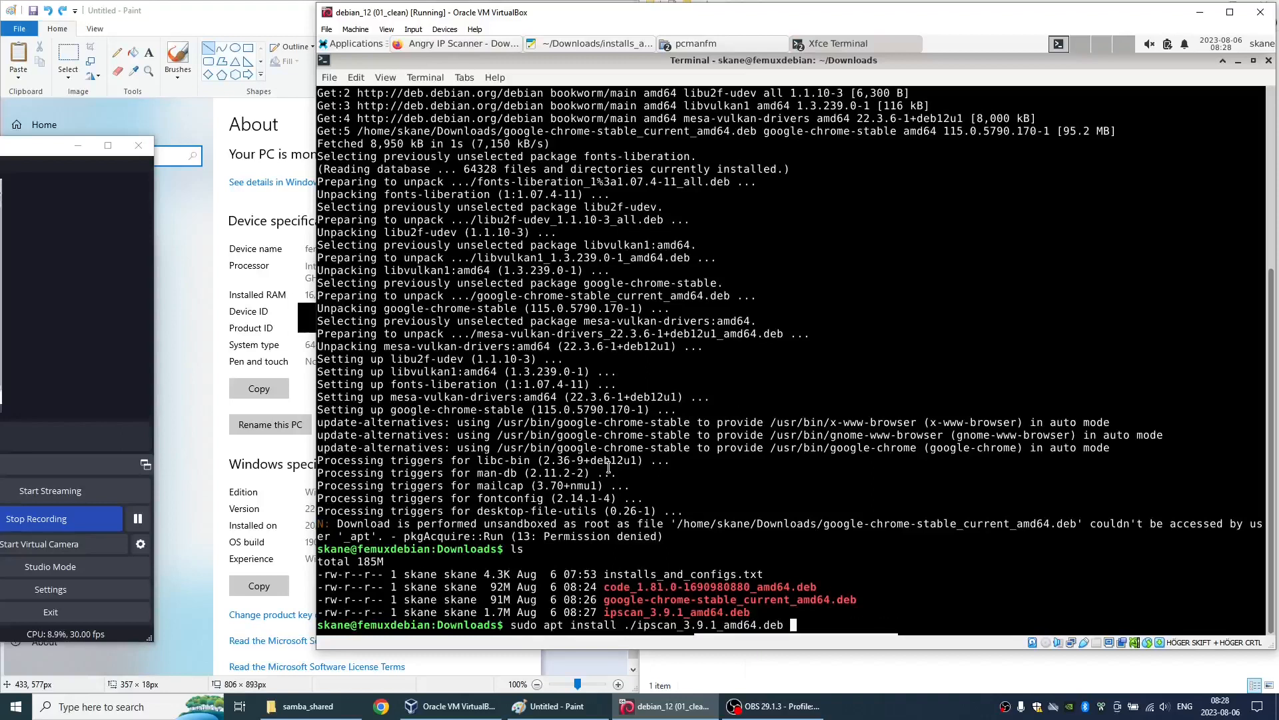
pyautogui.press('Return')
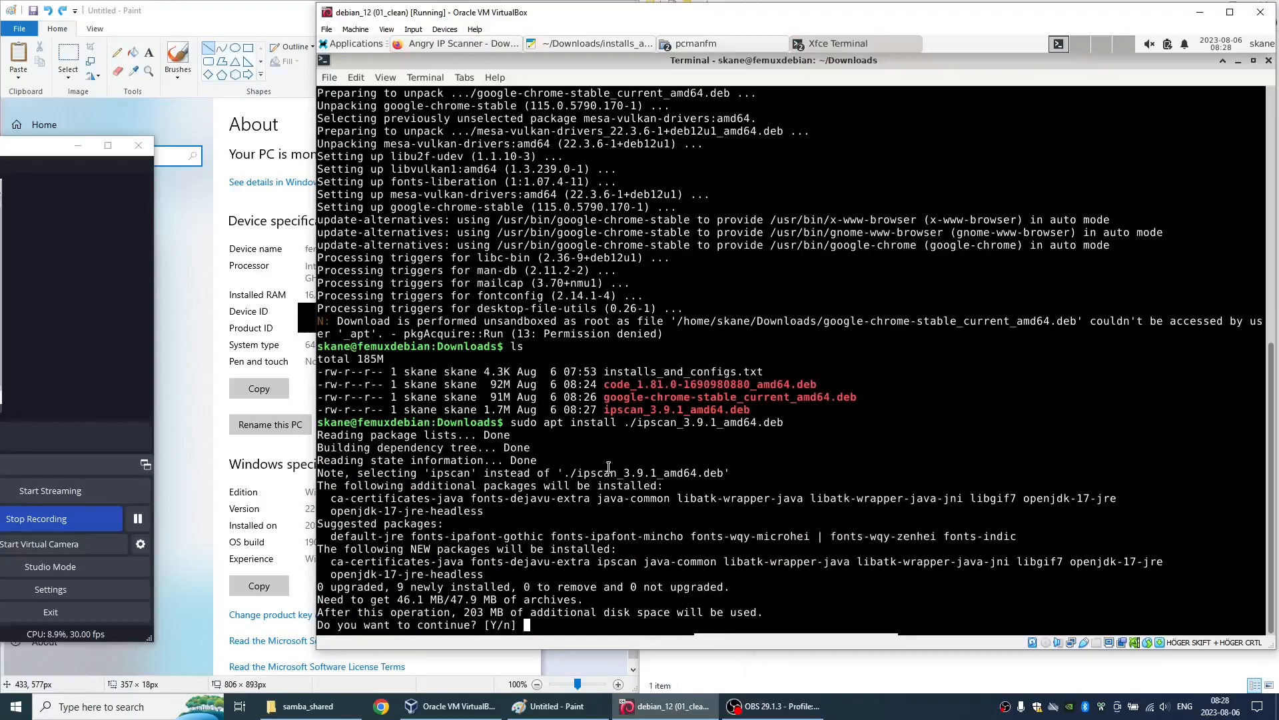
pyautogui.write('y')
pyautogui.press('Return')
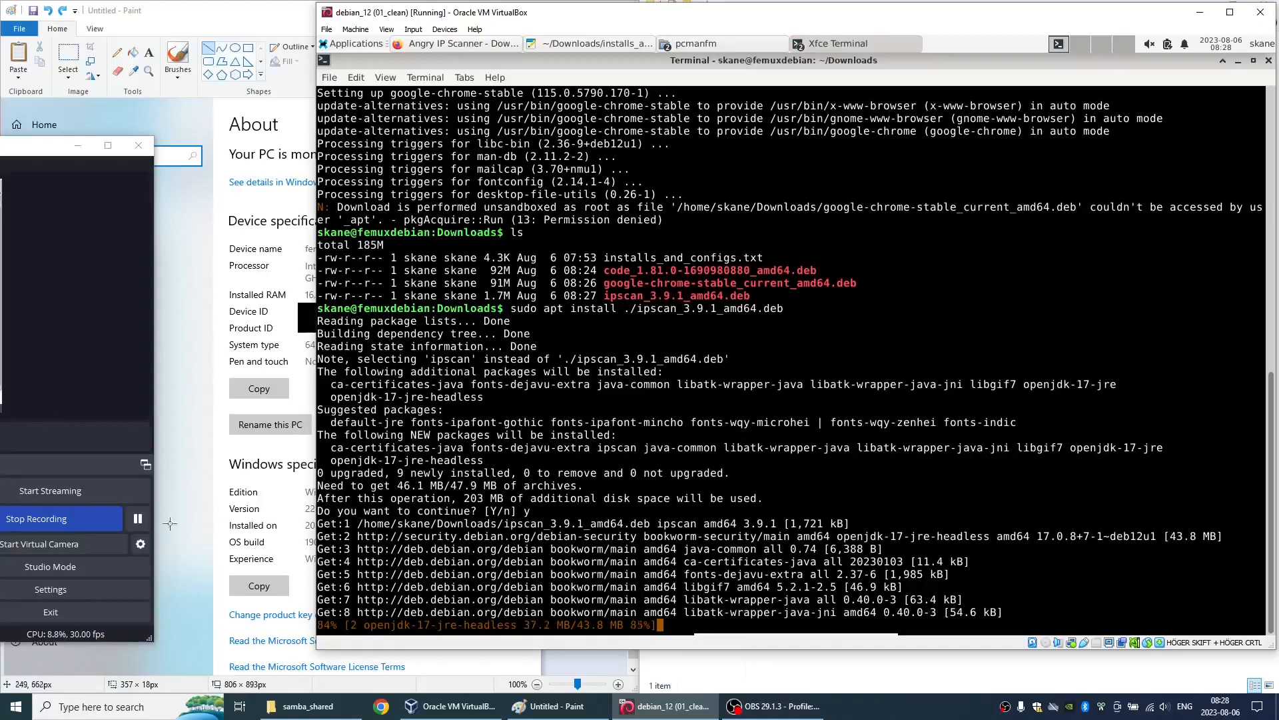
pyautogui.click(144, 526)
pyautogui.click(544, 550)
pyautogui.write('ls')
pyautogui.press('Return')
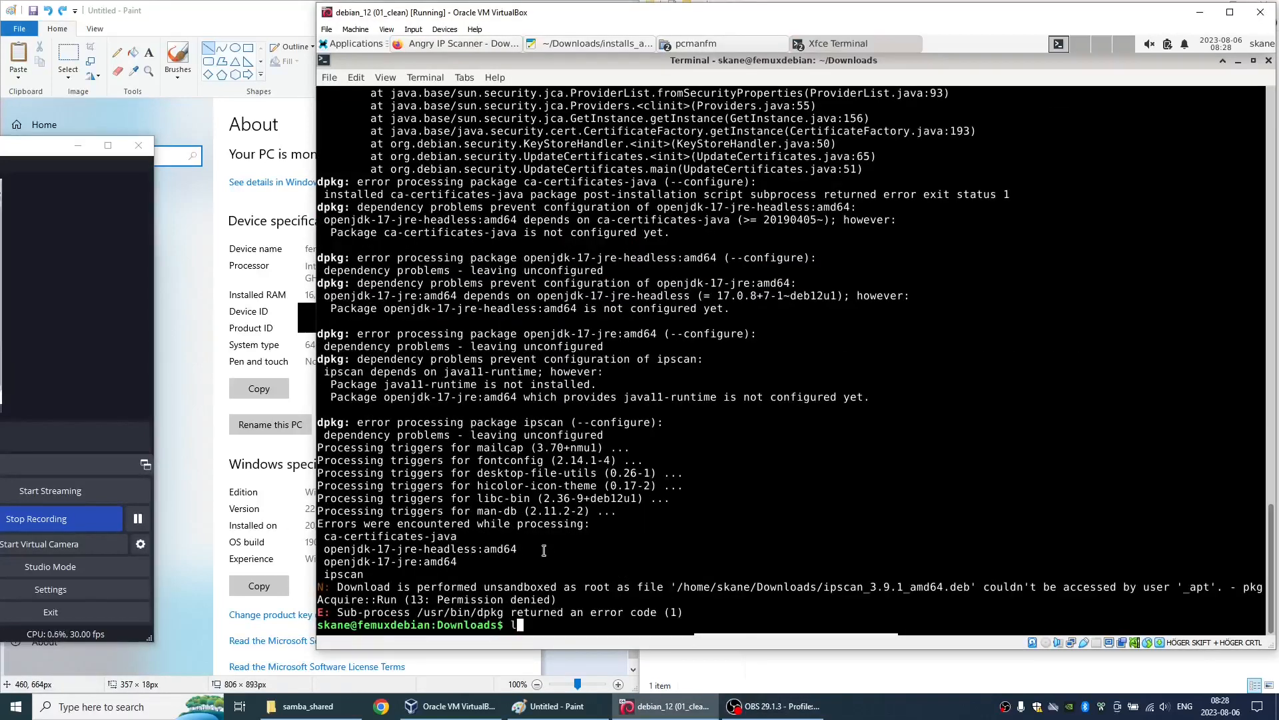
pyautogui.press('Up')
pyautogui.press('Up')
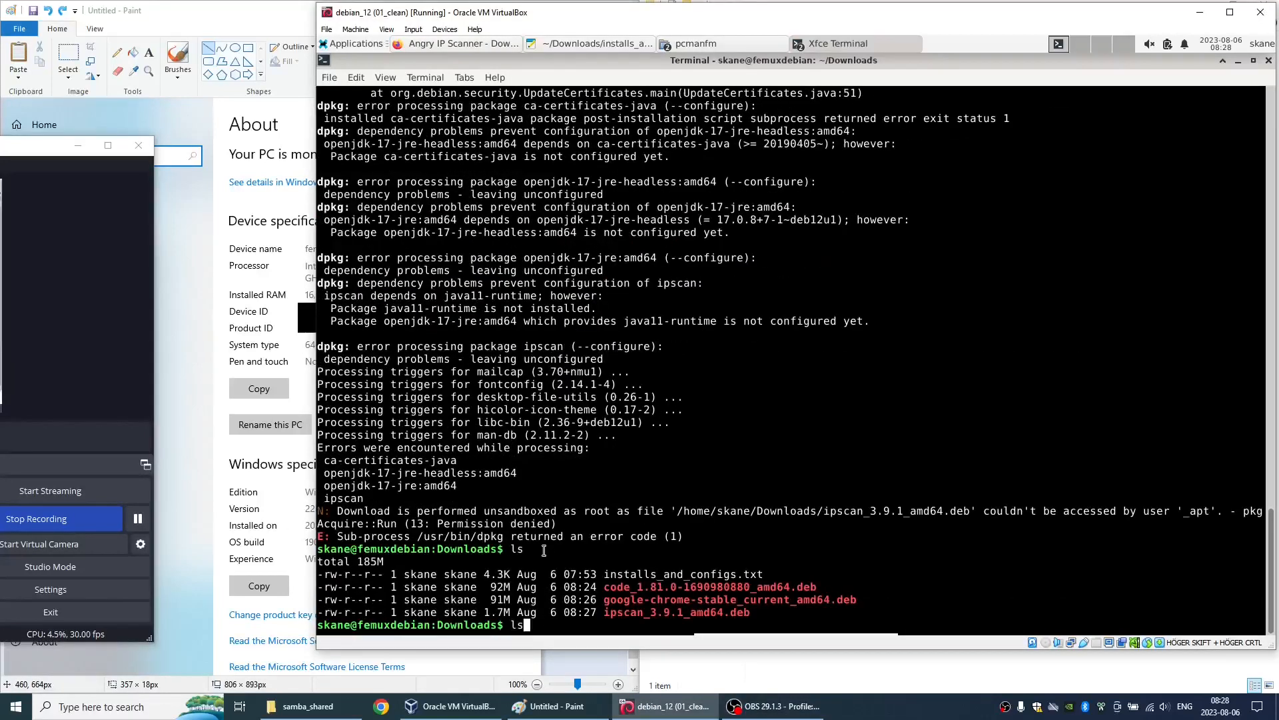
pyautogui.hotkey('ctrl', 'w')
pyautogui.write('./cod')
pyautogui.press('Tab')
pyautogui.press('Return')
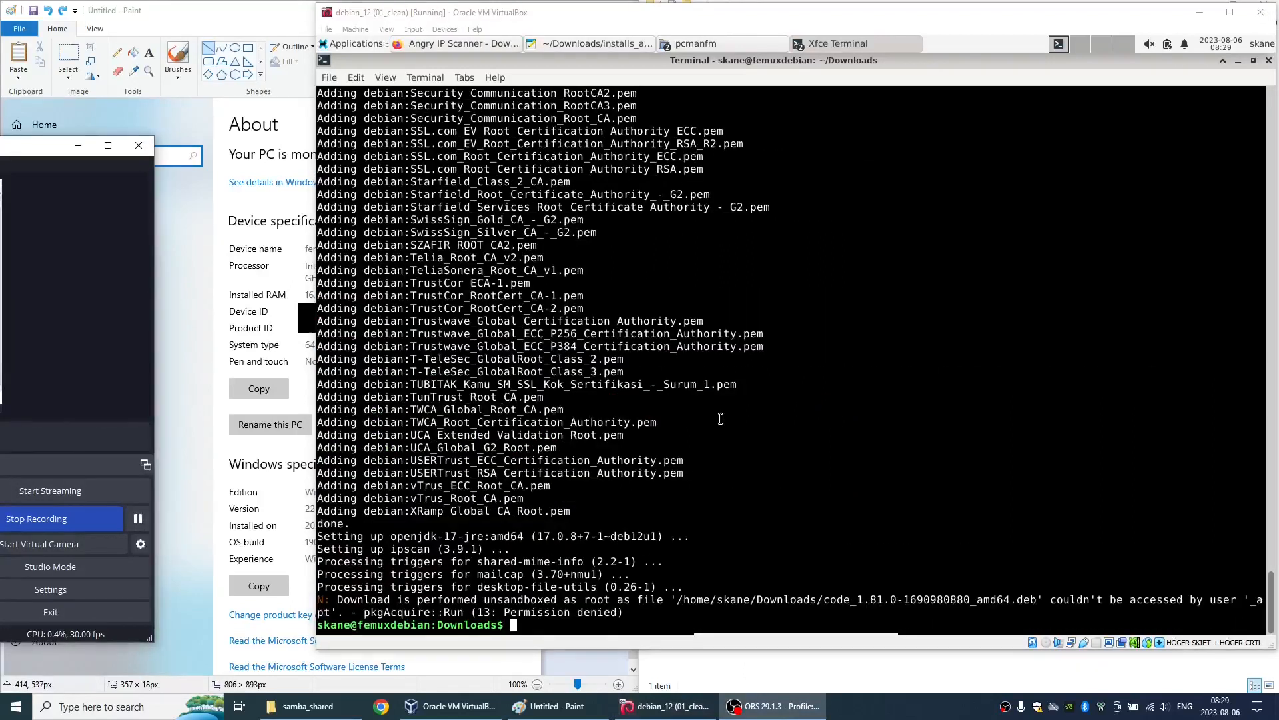
# - Switch to installs_and_configs.txt in Mousepad and check the list of software to install manually
pyautogui.hotkey('alt', 'Tab')
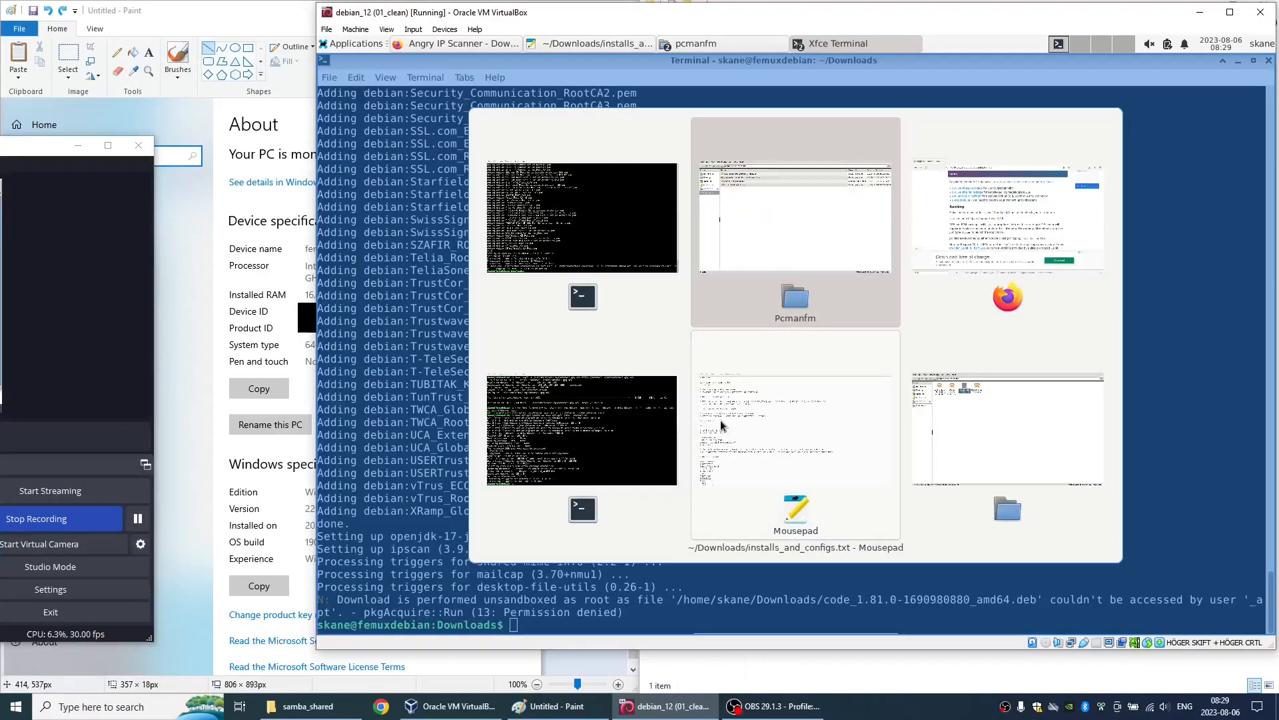
pyautogui.hotkey('alt', 'Tab')
pyautogui.hotkey('alt', 'Tab')
pyautogui.hotkey('alt', 'Tab')
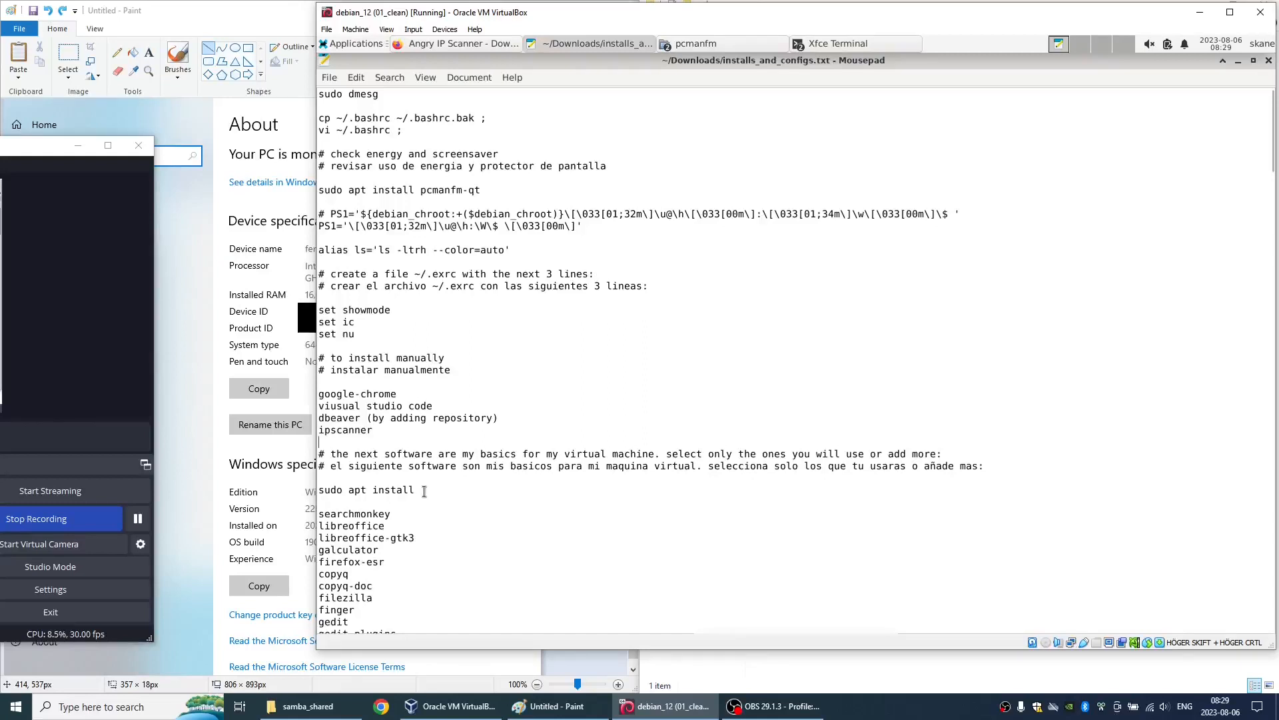
pyautogui.press('Home')
# - Launch Angry IP Scanner to check the installation, dismiss its Getting Started dialog and close the program
pyautogui.click(358, 44)
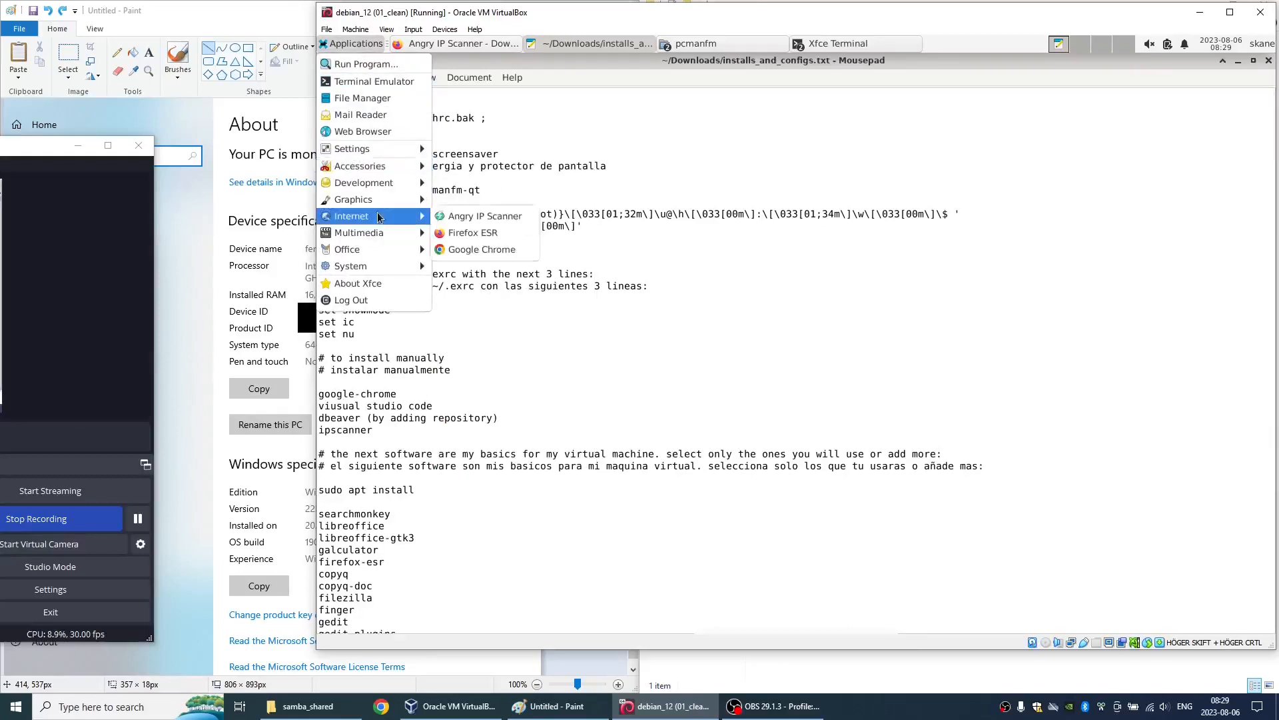
pyautogui.click(450, 217)
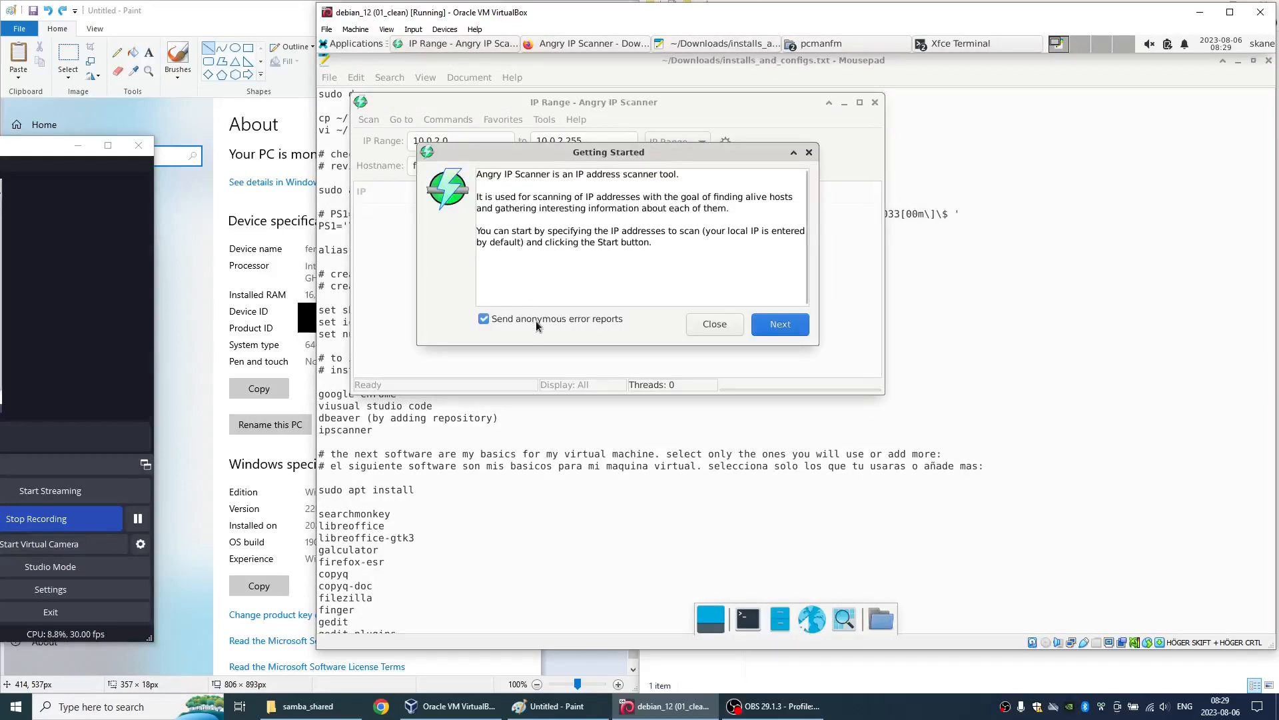
pyautogui.click(709, 324)
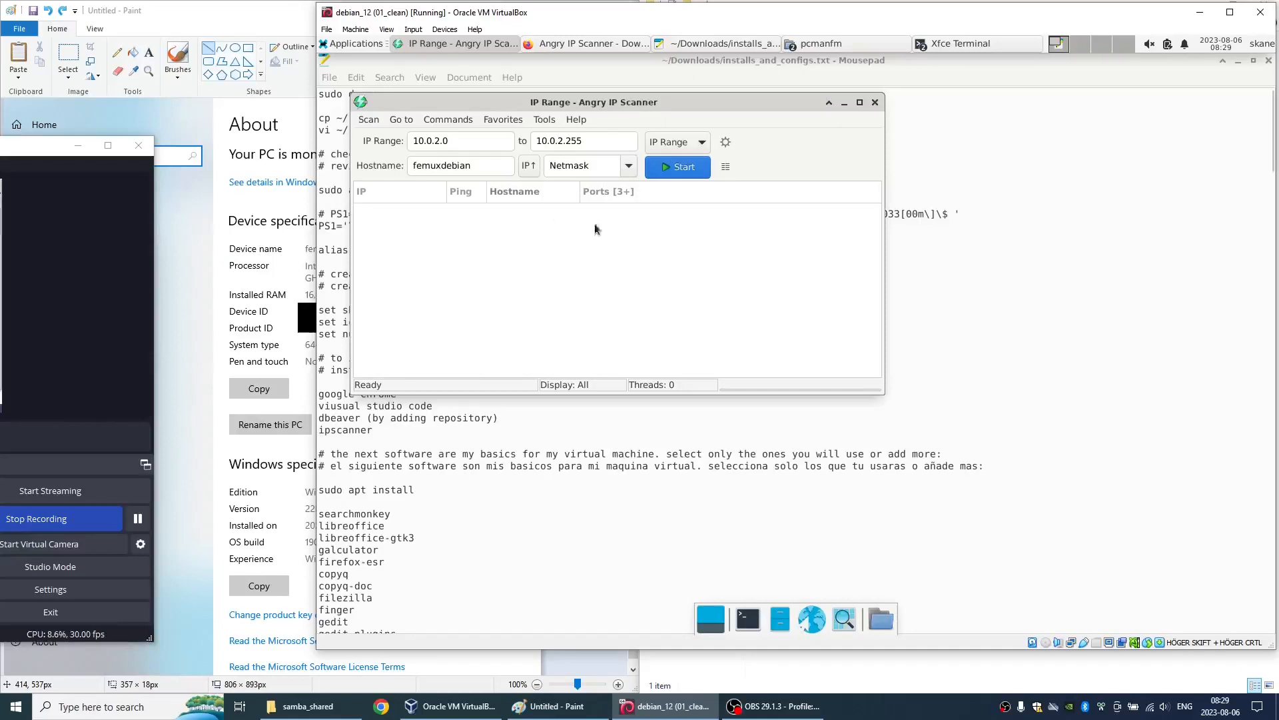
pyautogui.click(875, 104)
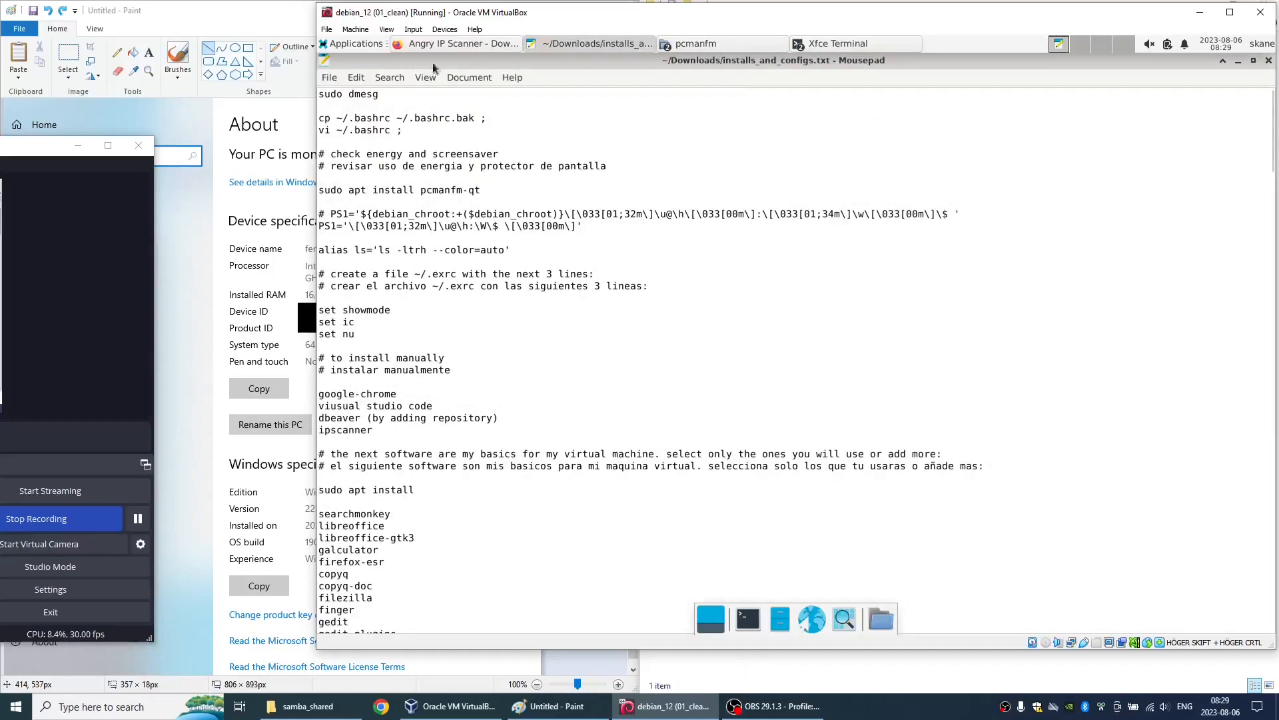
# - Launch Visual Studio Code from the Development applications
pyautogui.click(349, 42)
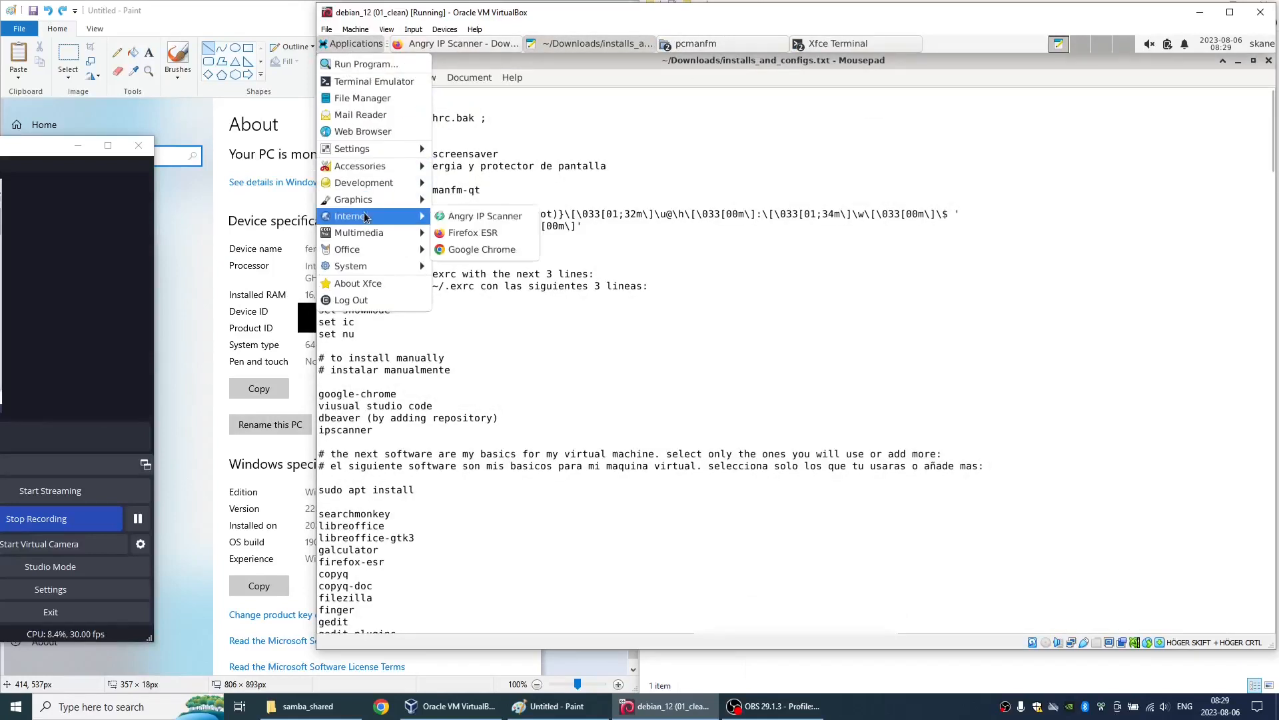
pyautogui.moveTo(363, 183)
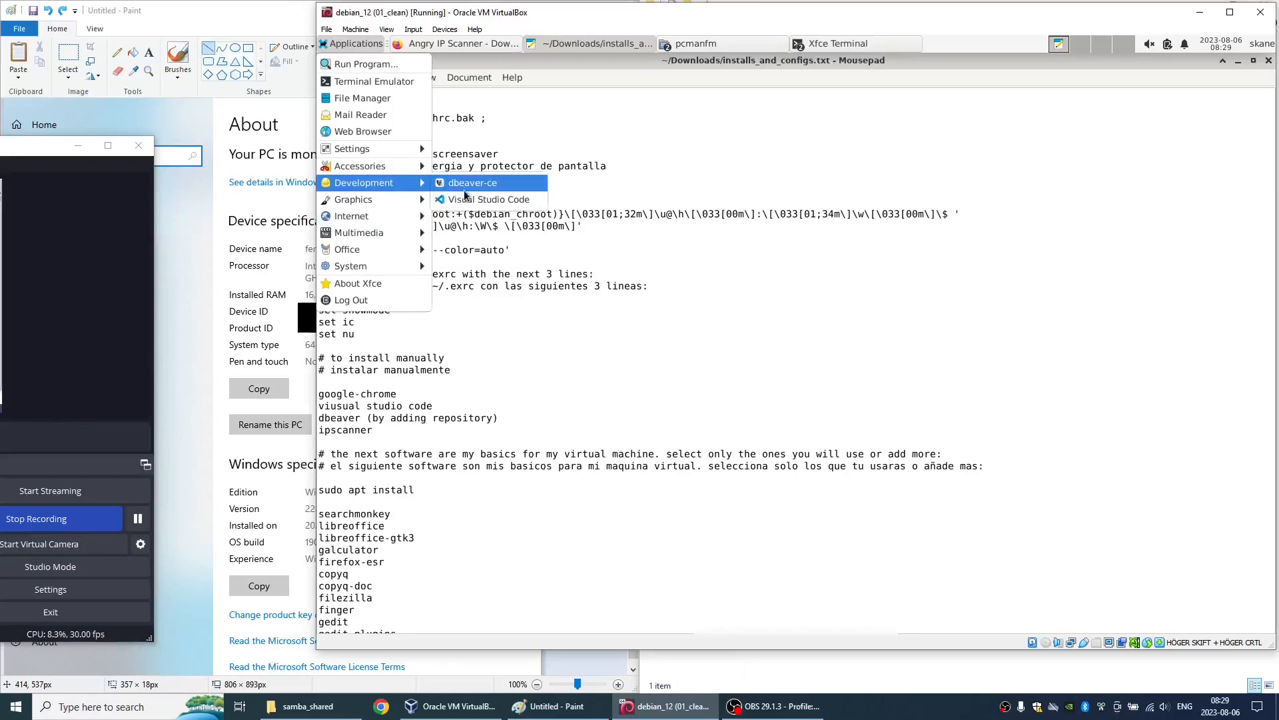
pyautogui.click(467, 200)
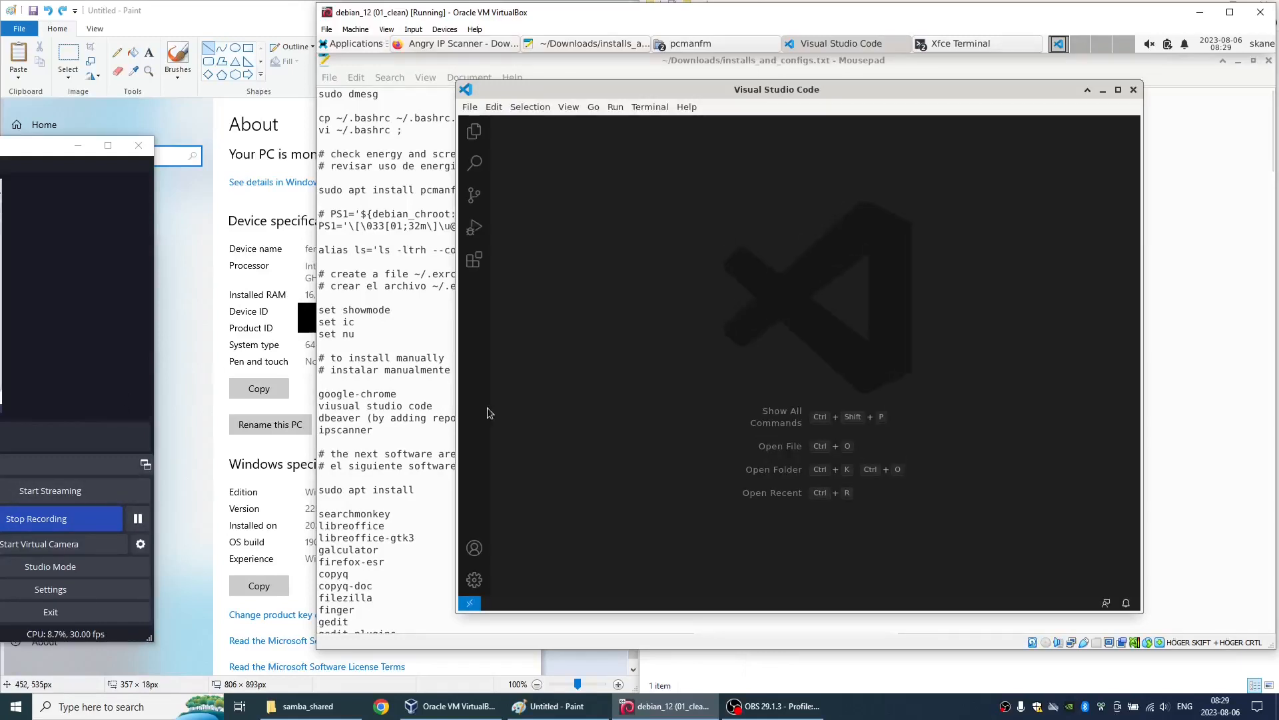
pyautogui.click(146, 518)
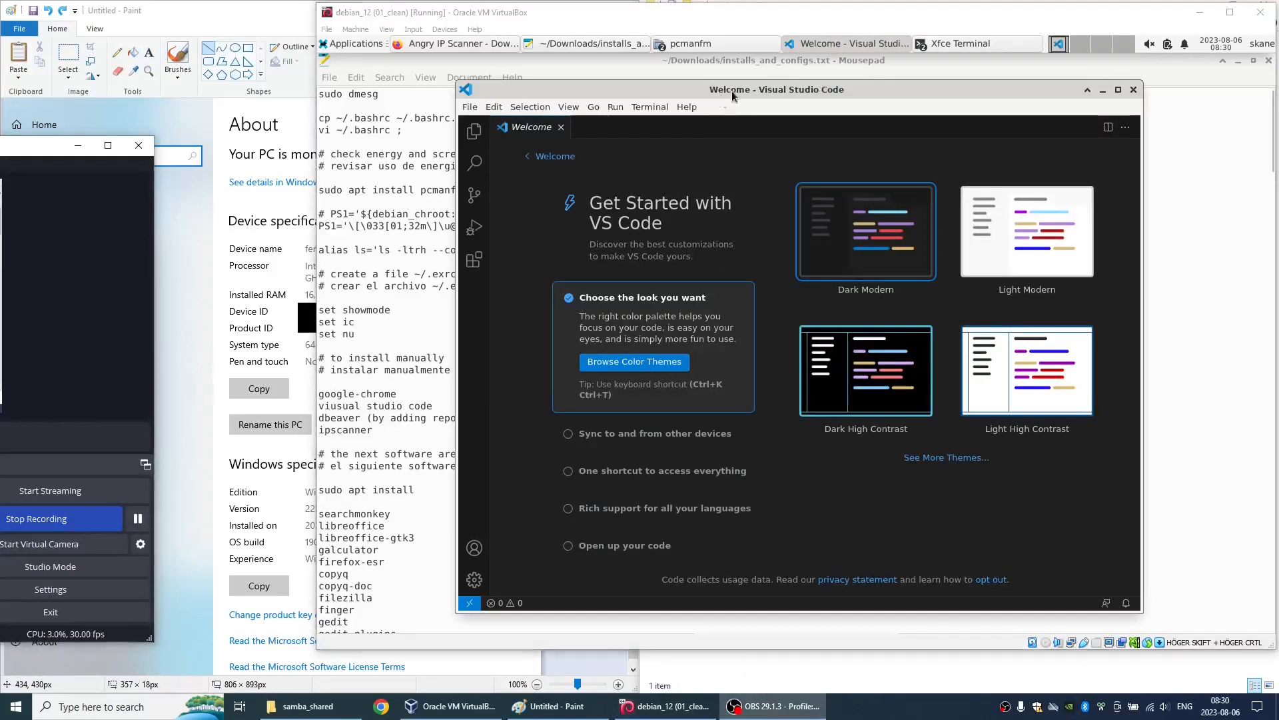
# - Maximize the window, mark the Get Started section as done, and install the Code Spell Checker extension
pyautogui.doubleClick(732, 91)
pyautogui.click(476, 522)
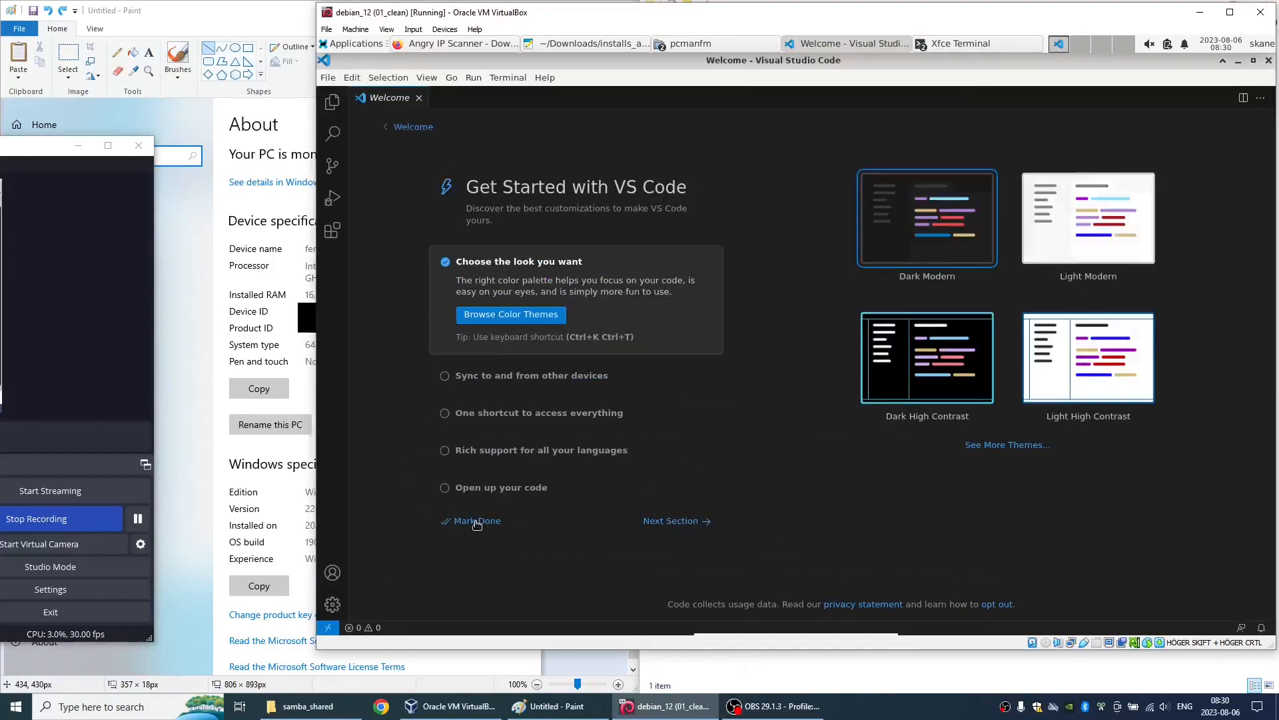
pyautogui.click(332, 230)
pyautogui.write('code spell che')
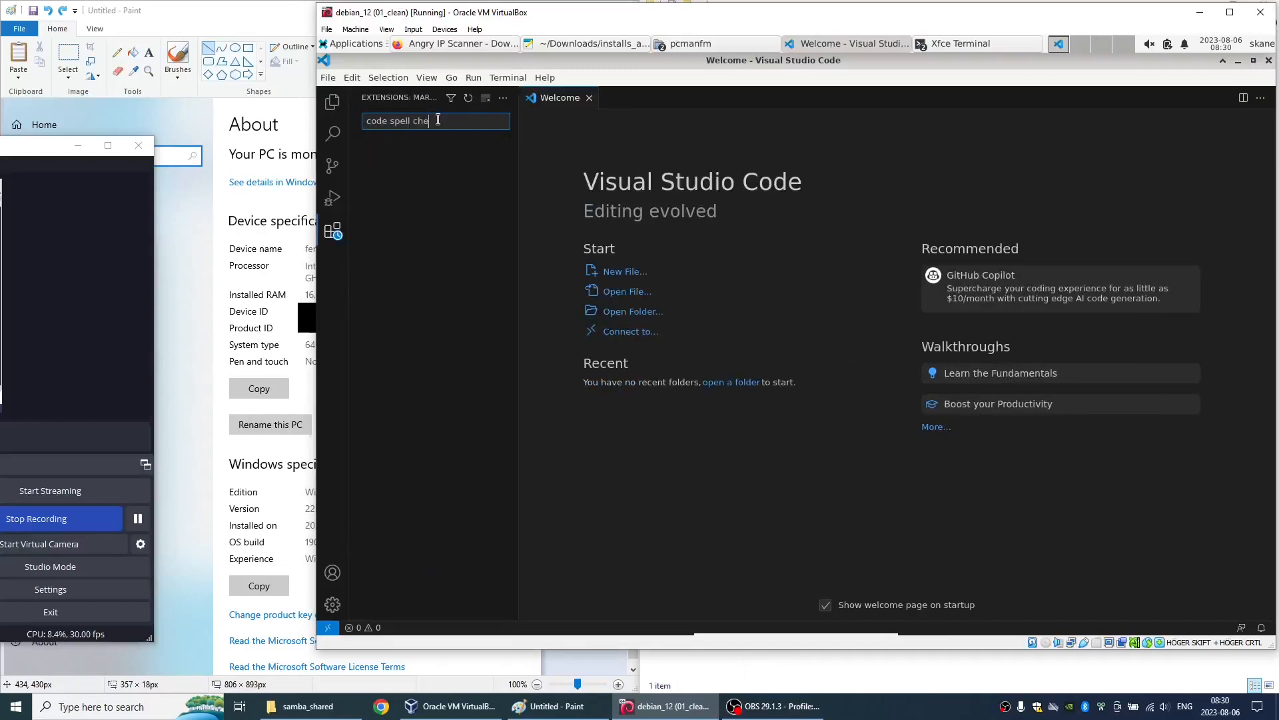
pyautogui.write('cker')
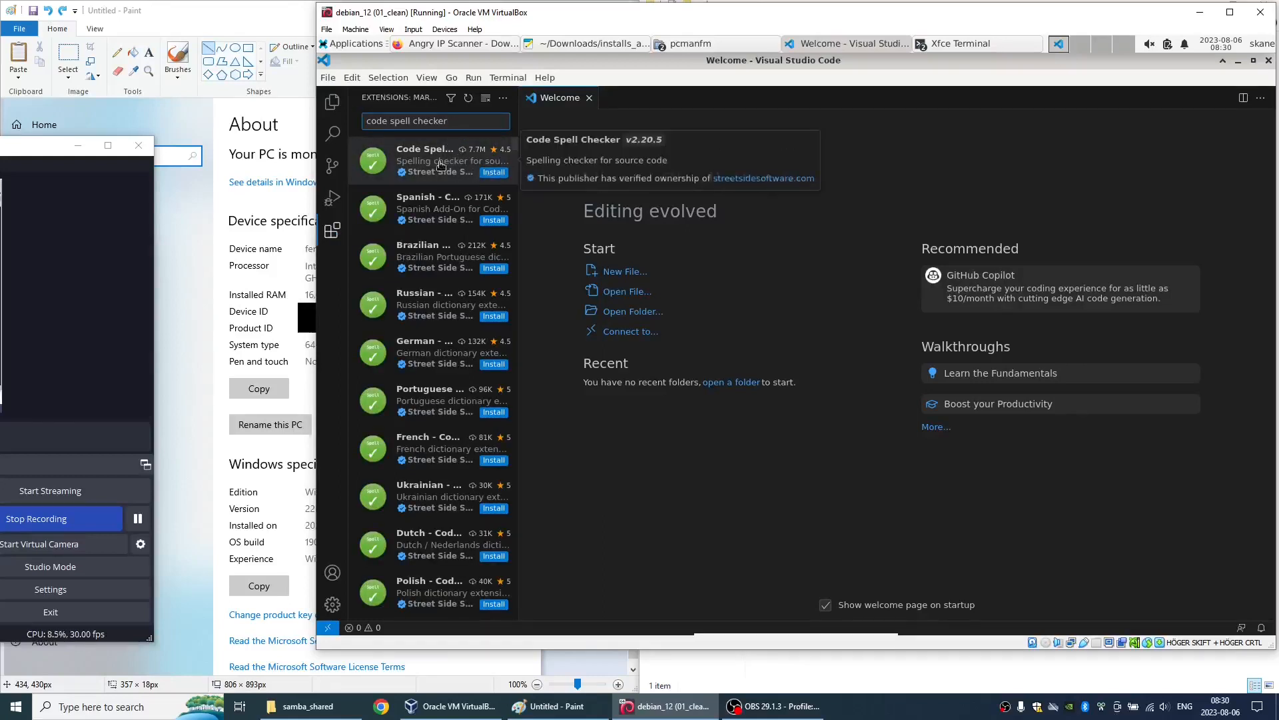
pyautogui.click(441, 163)
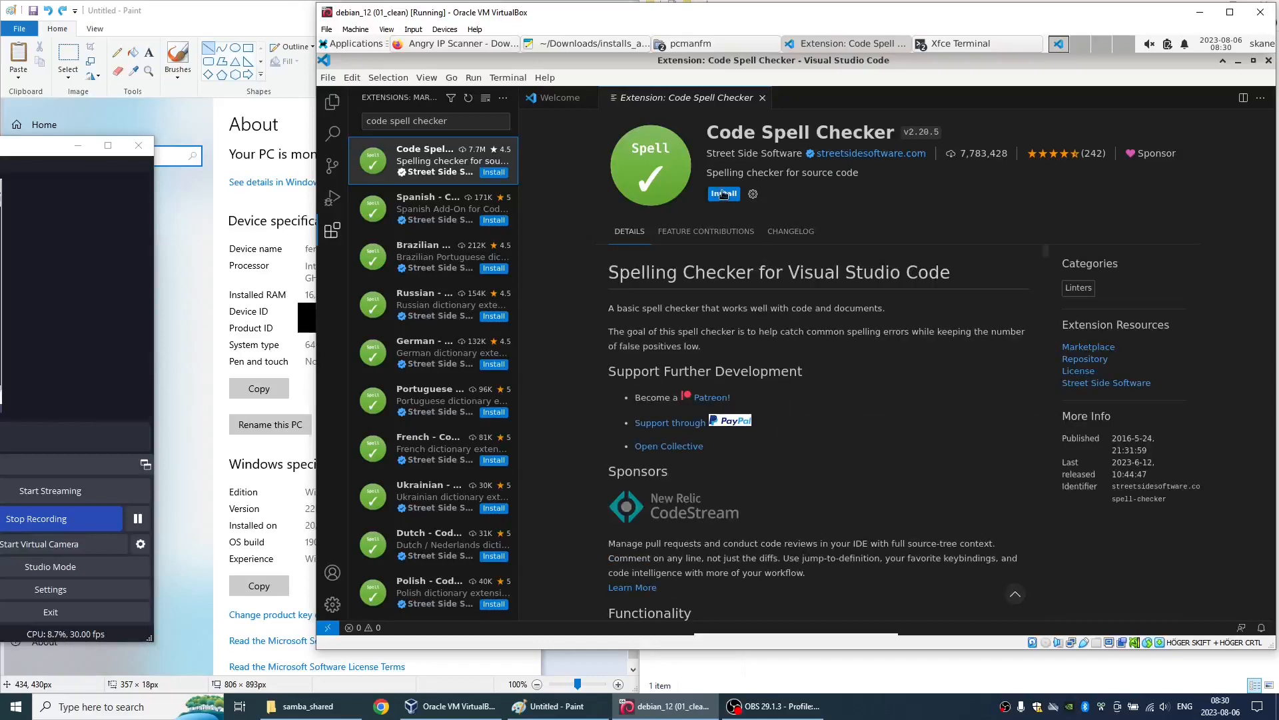
pyautogui.scroll(-3, 713, 301)
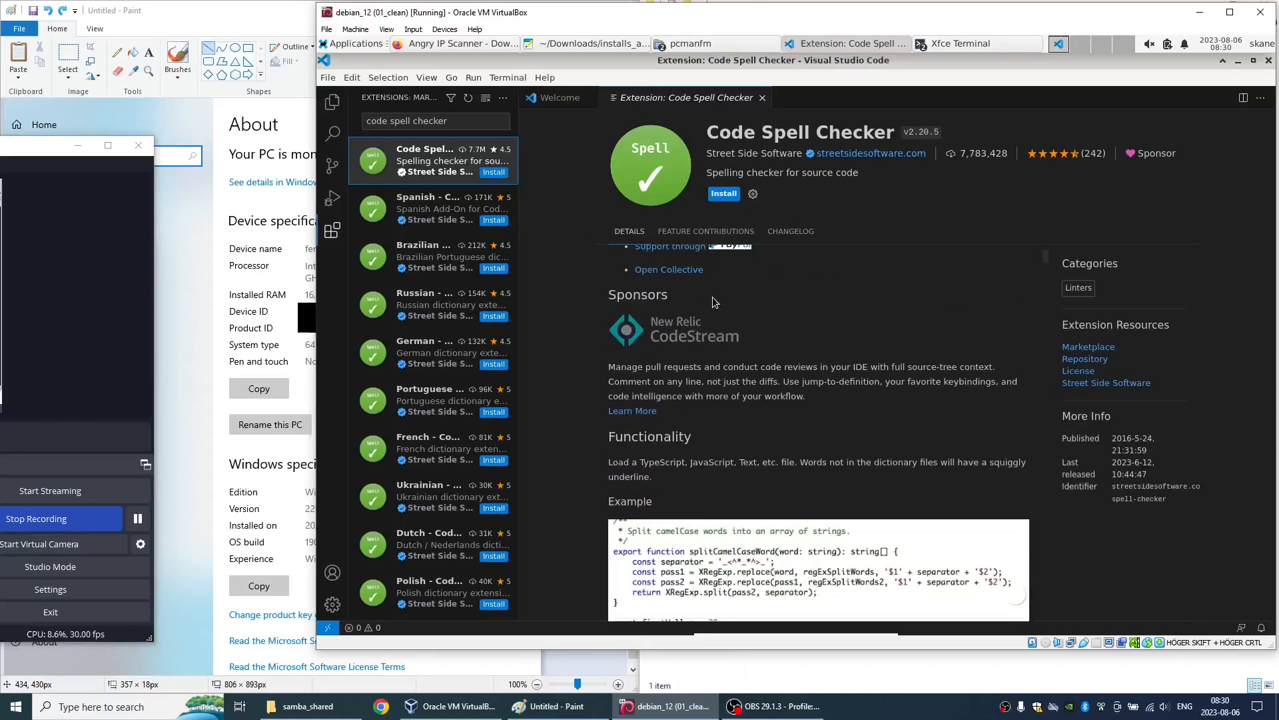
pyautogui.click(723, 194)
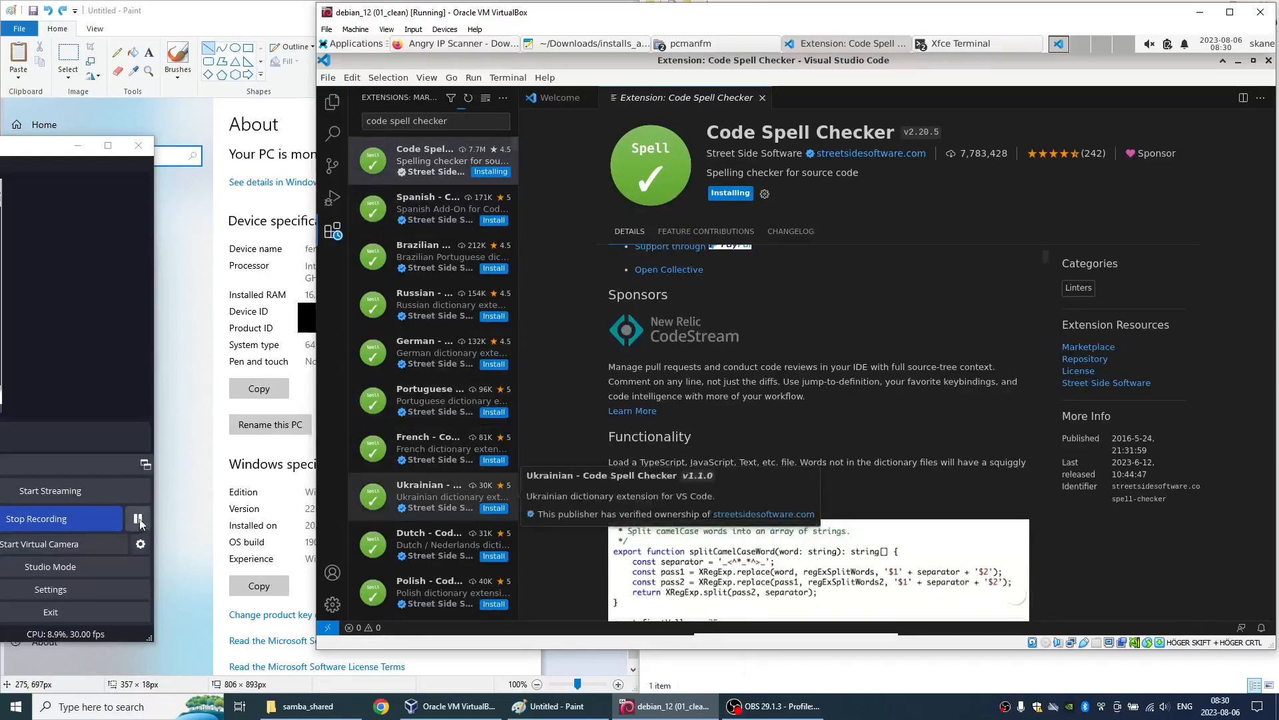
# - Set Editor: Word Wrap to on in the Visual Studio Code settings
pyautogui.click(563, 14)
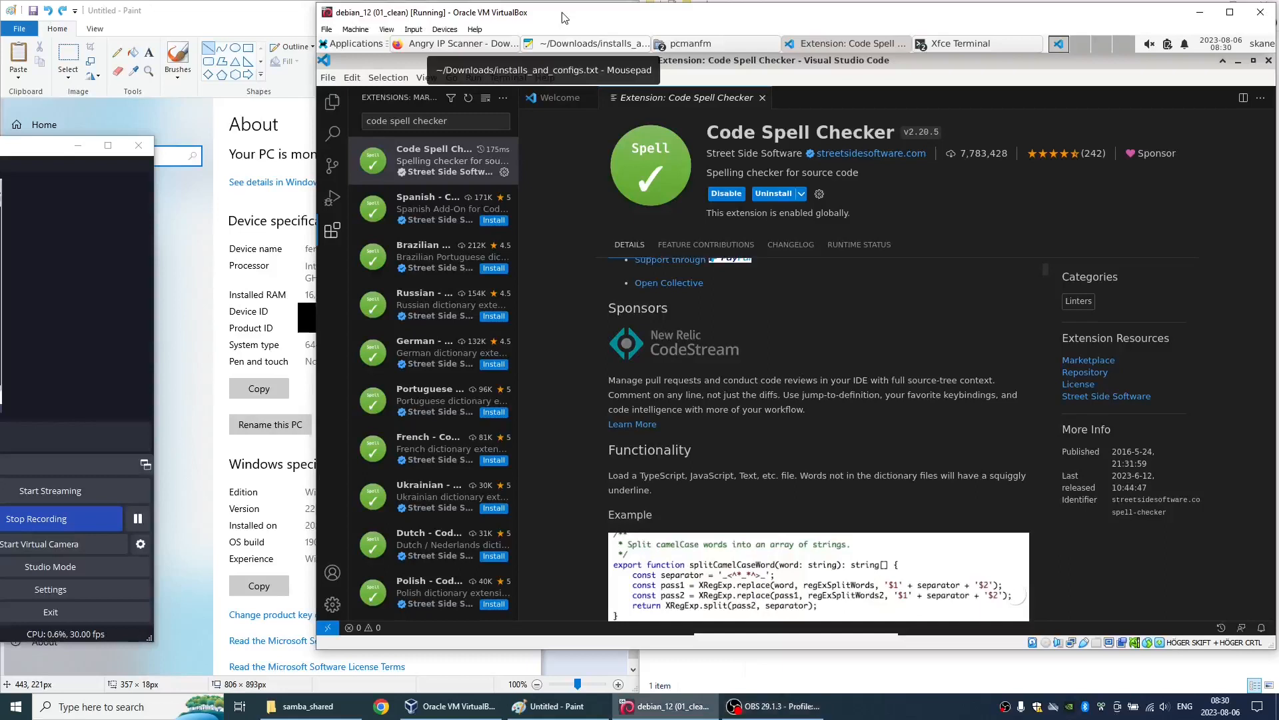
pyautogui.click(333, 605)
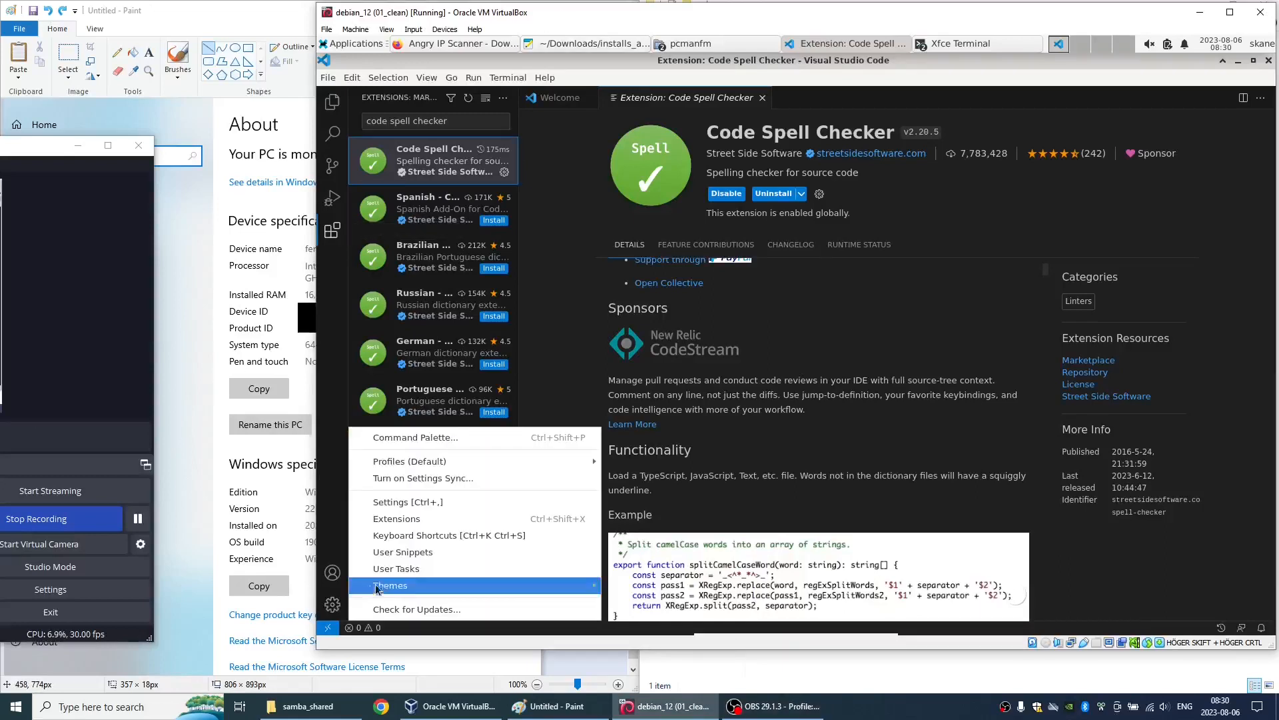
pyautogui.click(429, 503)
pyautogui.write('wrap')
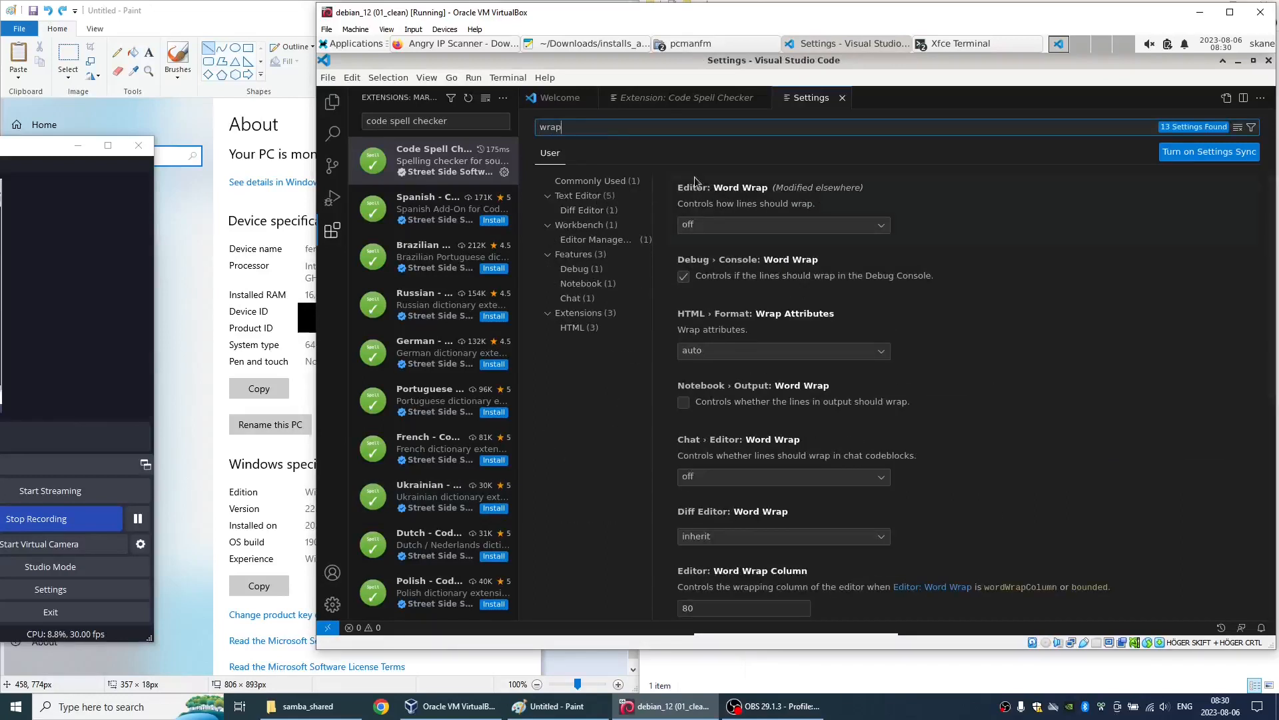
pyautogui.click(741, 224)
pyautogui.click(710, 258)
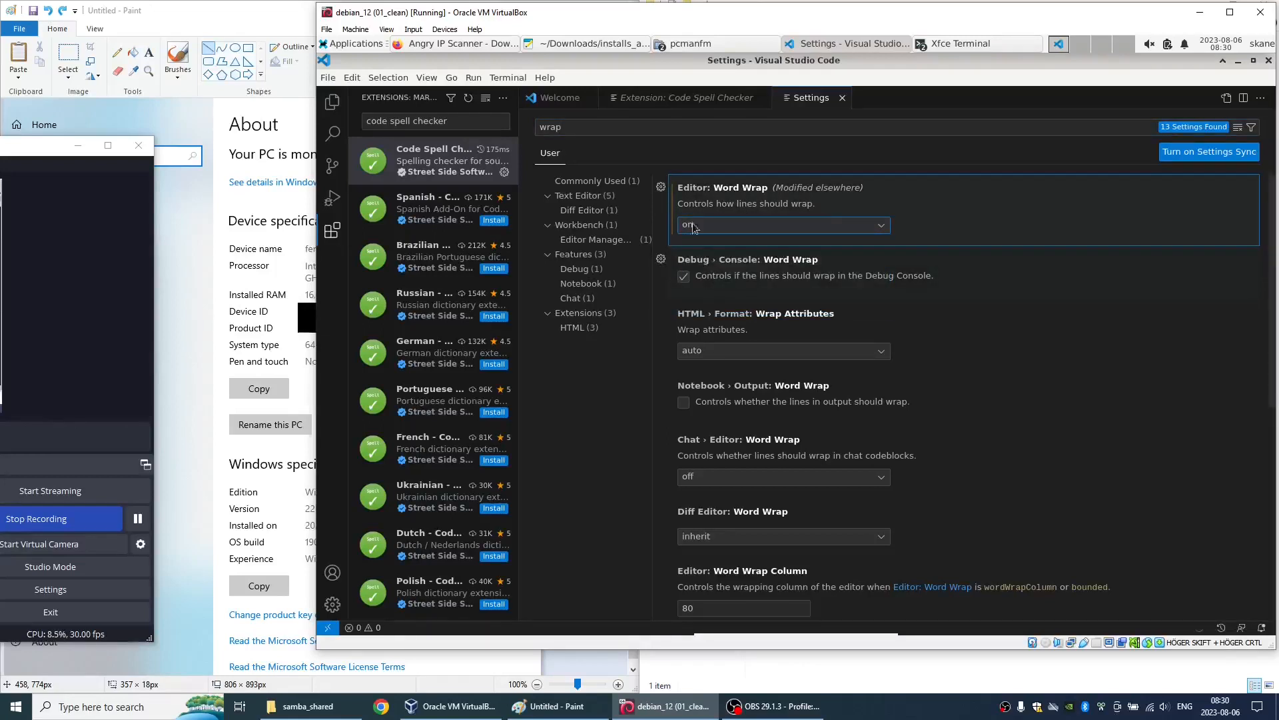
# - Find the Update: Show Release Notes setting and disable it
pyautogui.click(597, 128)
pyautogui.write('release')
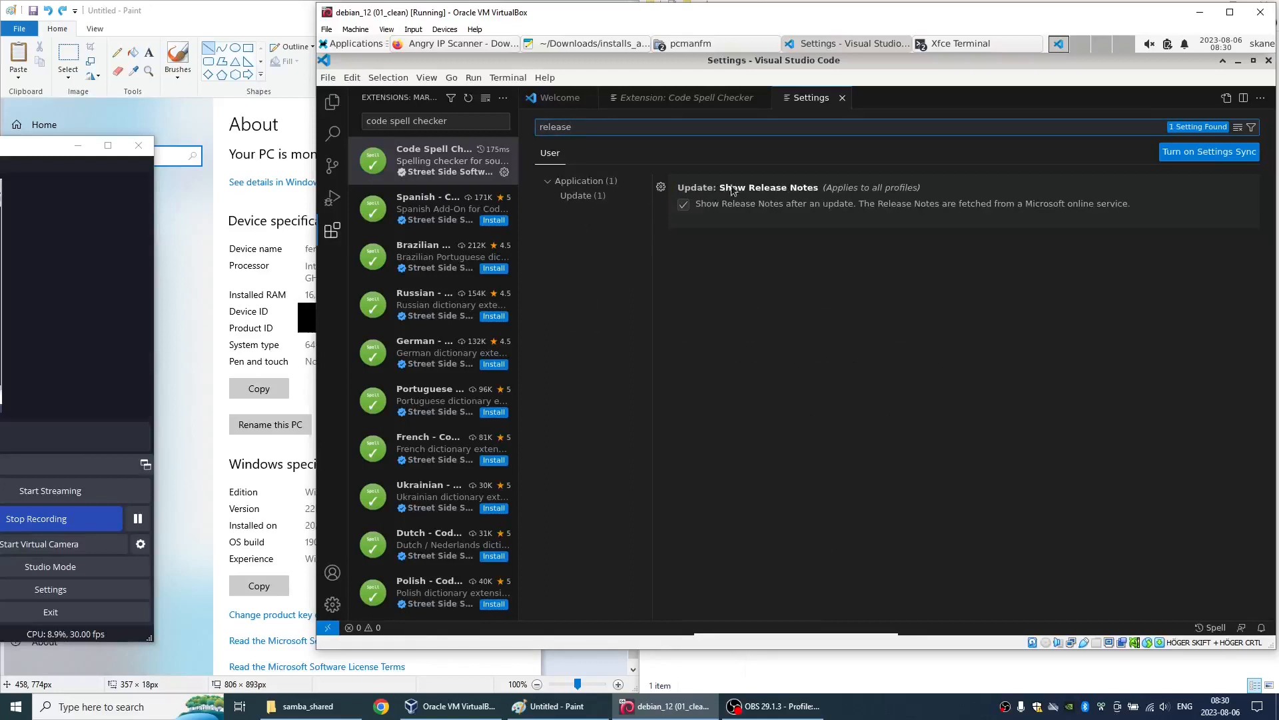
pyautogui.click(683, 205)
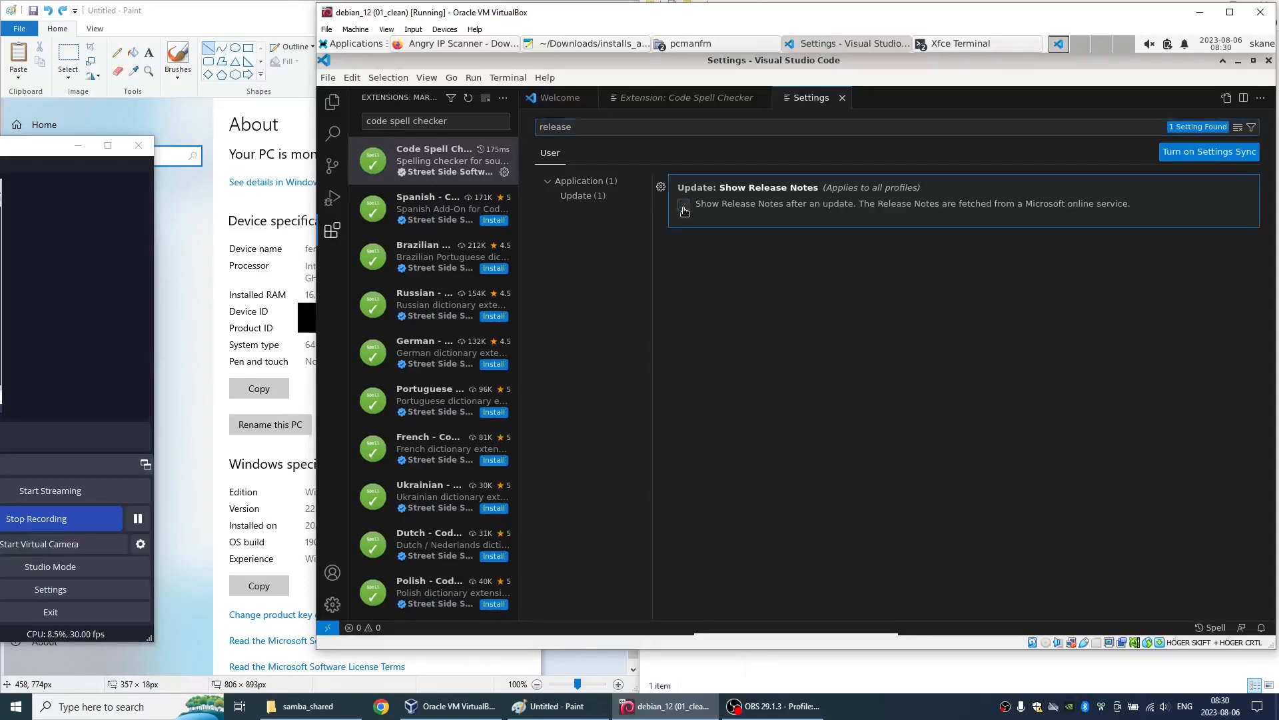
# - Close the Settings, Code Spell Checker and Welcome editors, and collapse the side bar
pyautogui.click(842, 97)
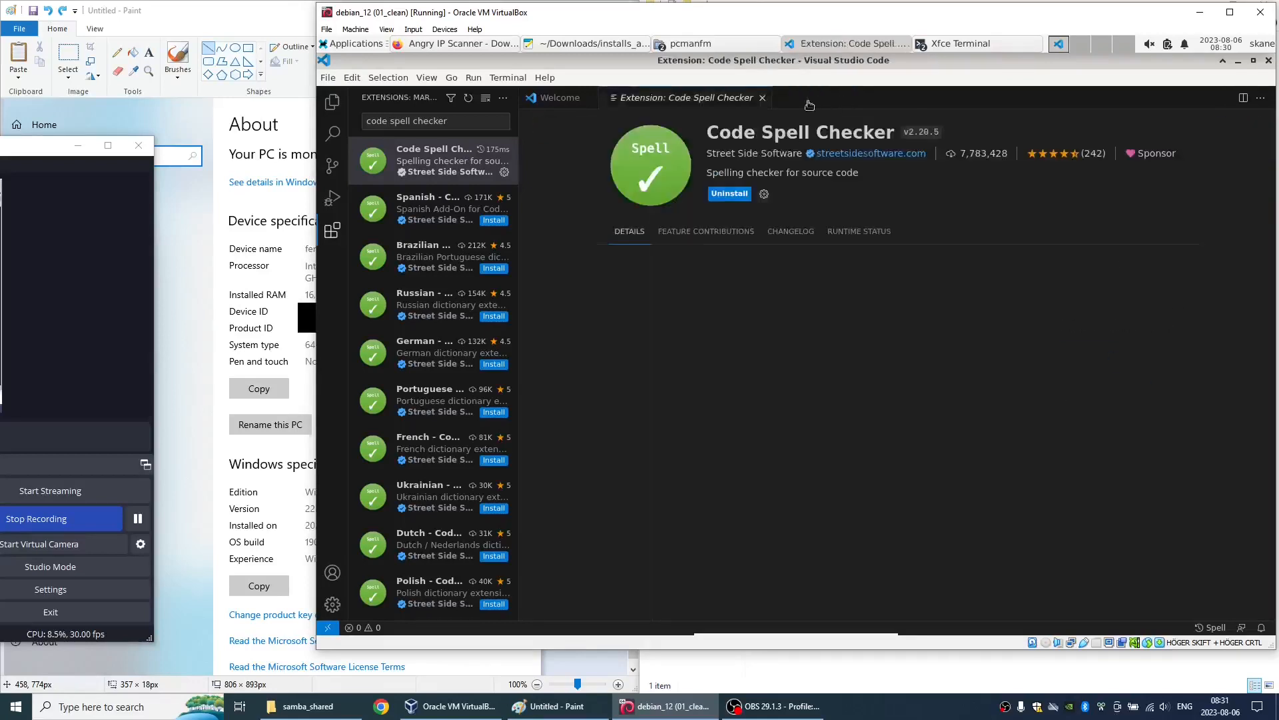
pyautogui.click(763, 98)
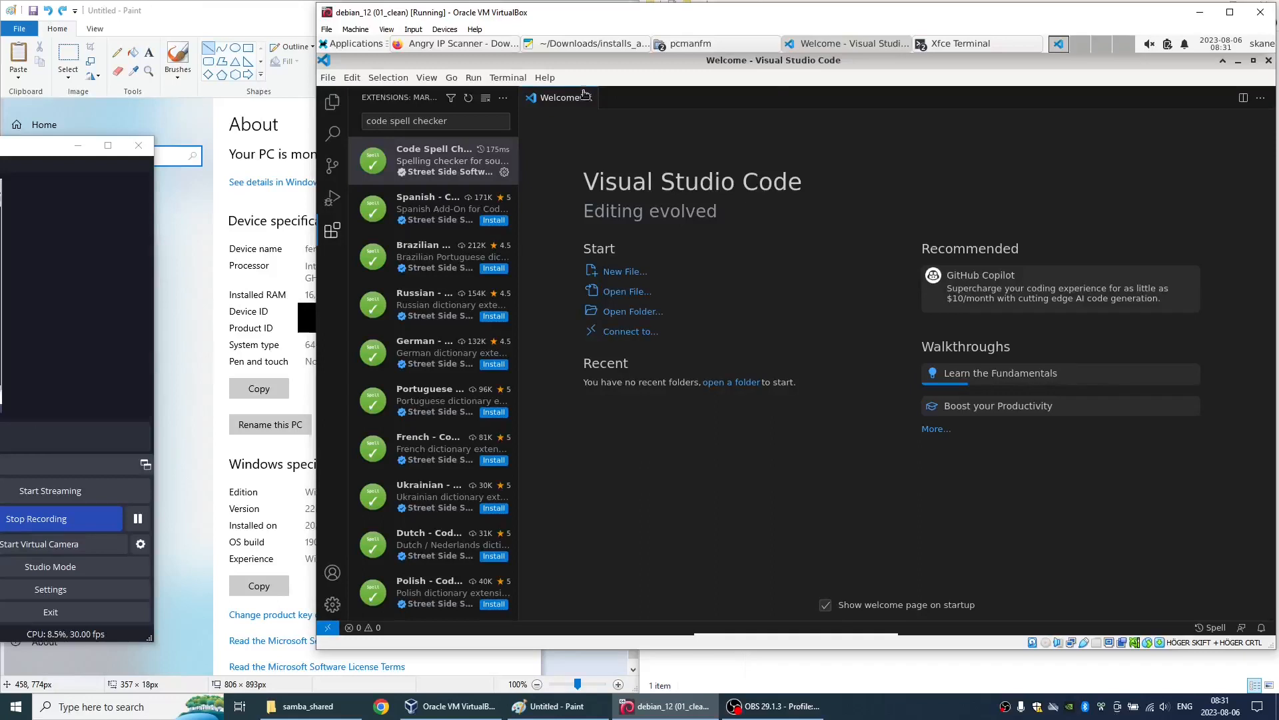
pyautogui.click(589, 98)
pyautogui.click(333, 102)
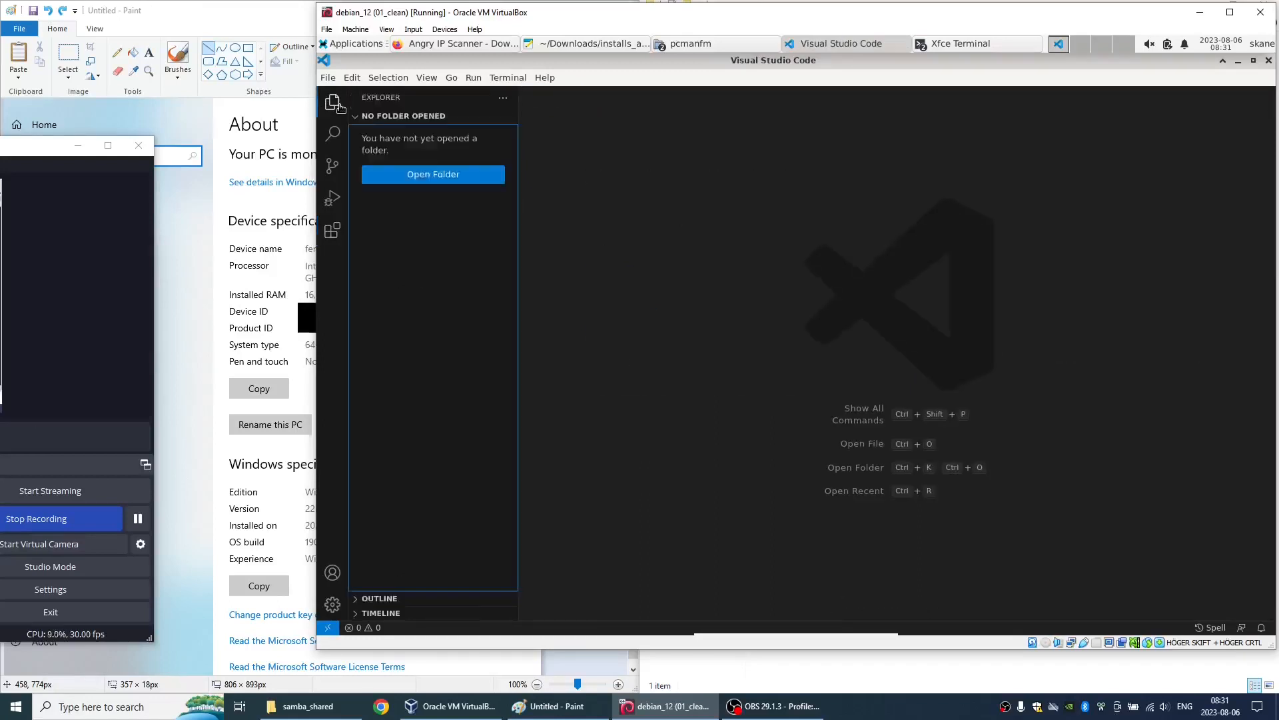
pyautogui.click(337, 103)
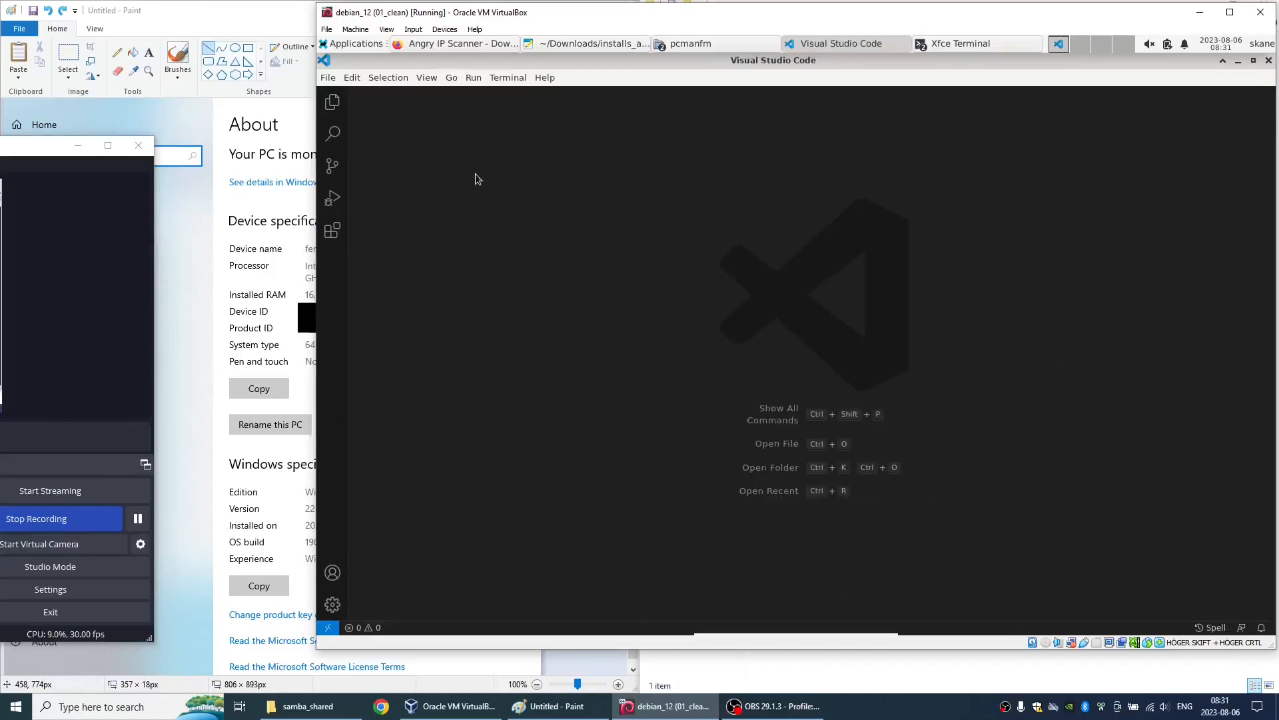
# - Write "hello saturn!" in a new untitled file and close Visual Studio Code
pyautogui.hotkey('ctrl', 'n')
pyautogui.write('hello sat')
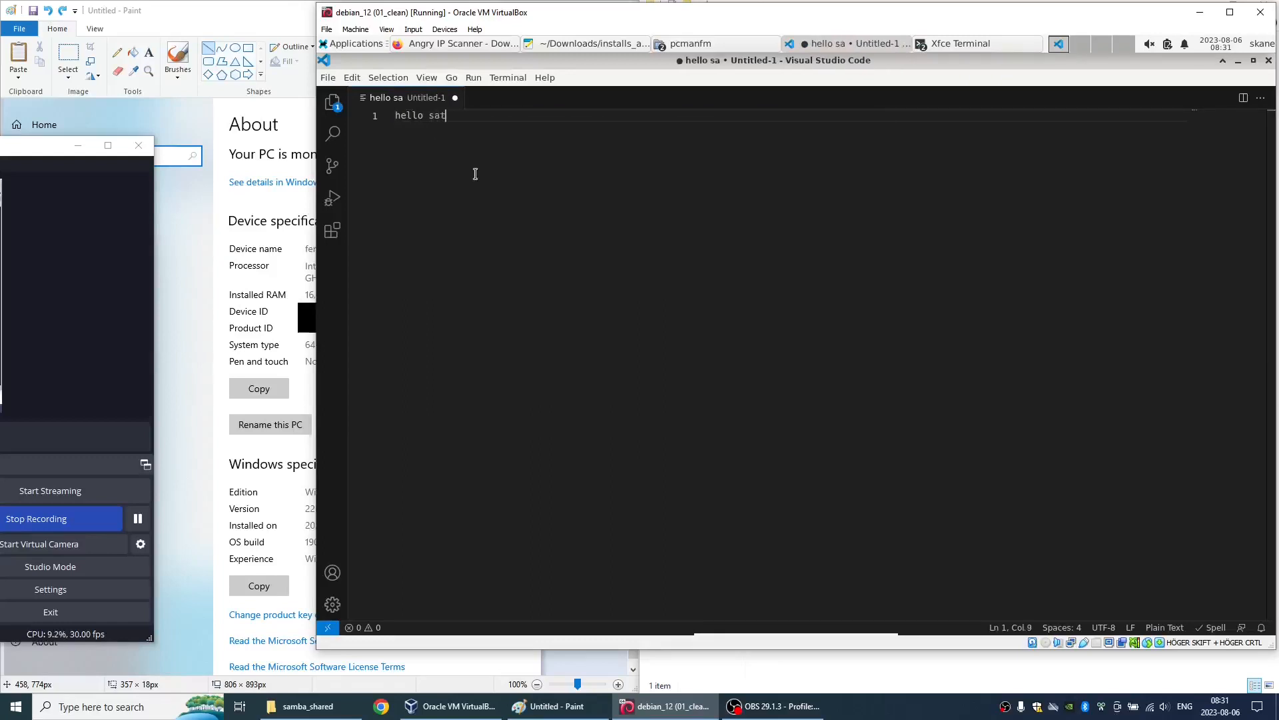
pyautogui.write('urn!')
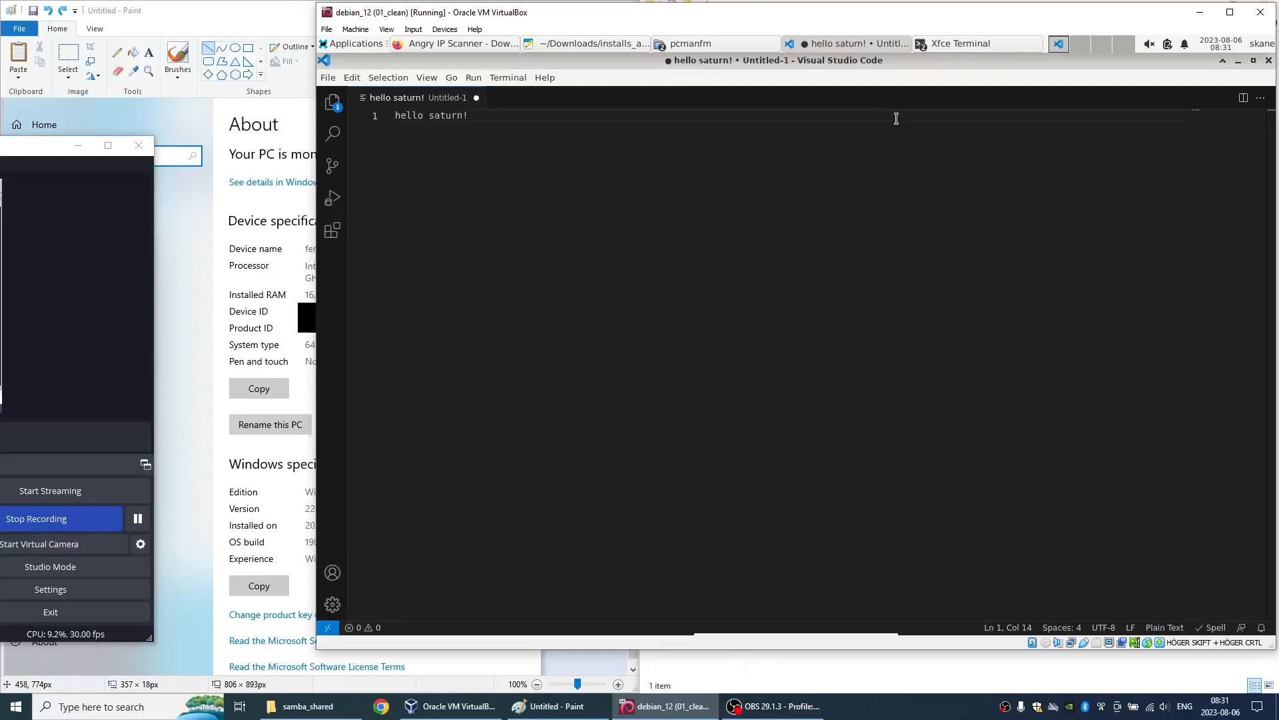
pyautogui.press('Return')
pyautogui.click(1269, 62)
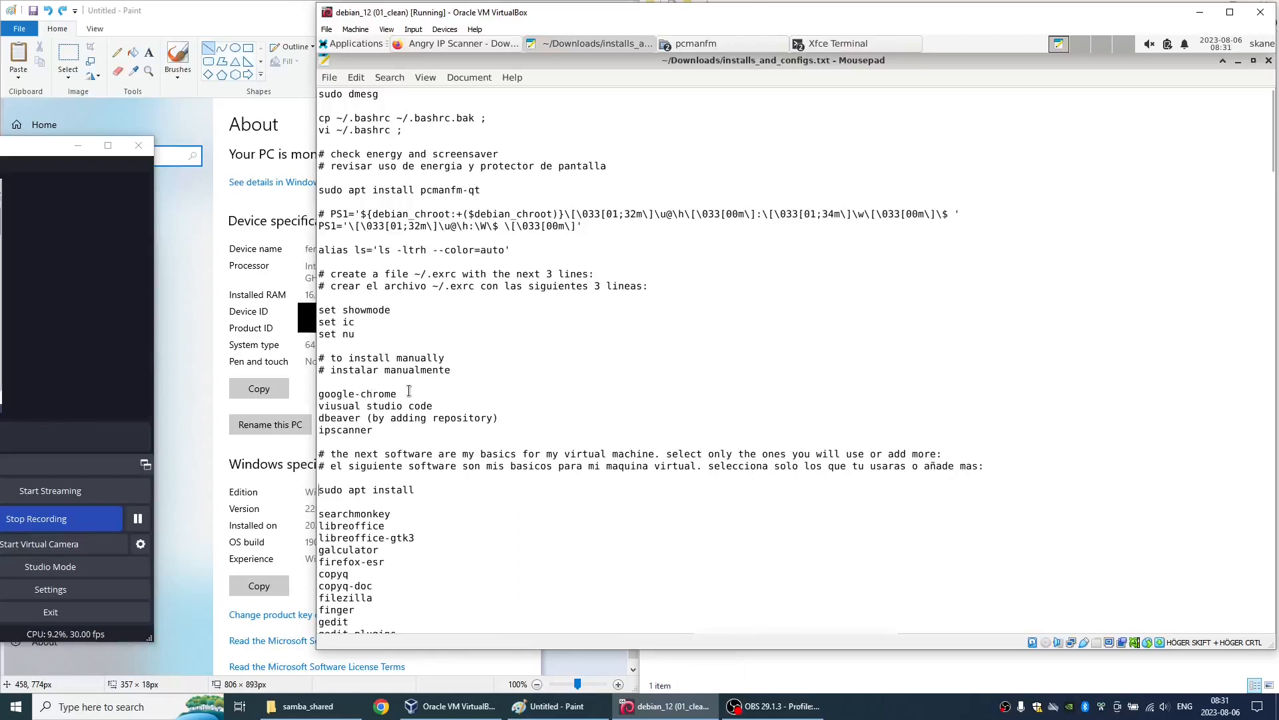
# - Launch Google Chrome, accept it as default browser while opting out of usage statistics and crash reports, and close the browser
pyautogui.click(341, 46)
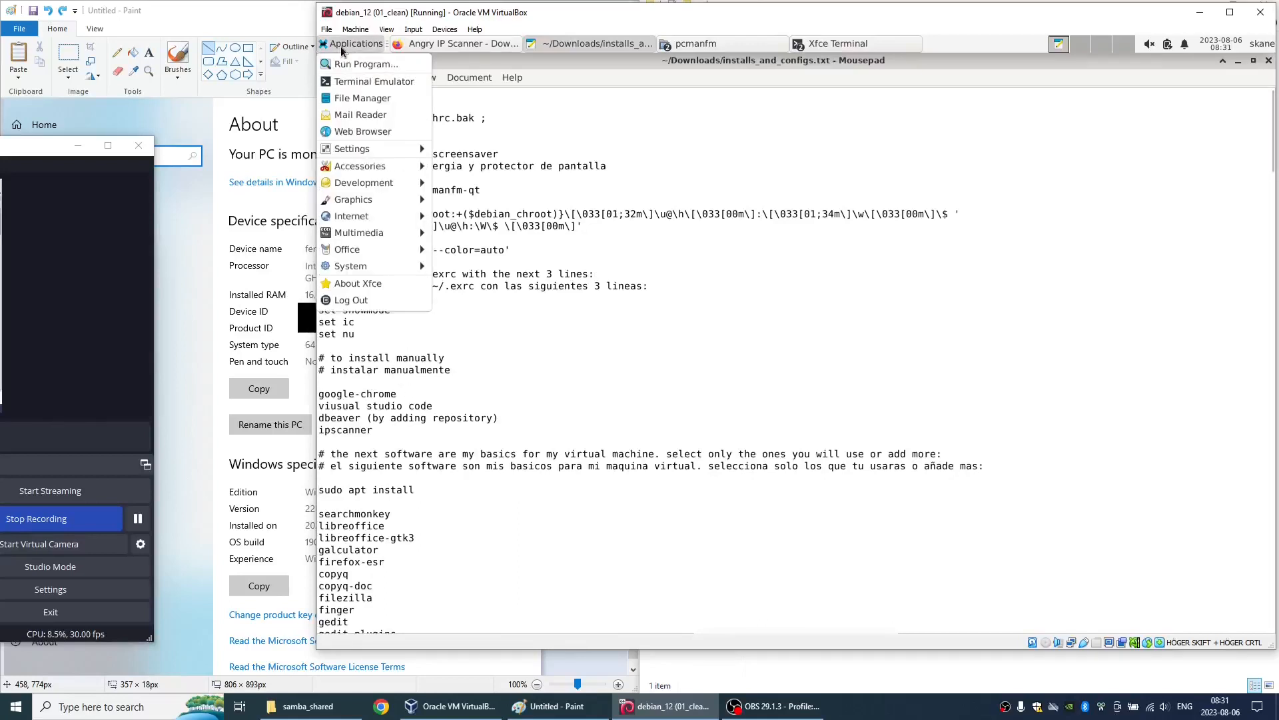
pyautogui.moveTo(356, 219)
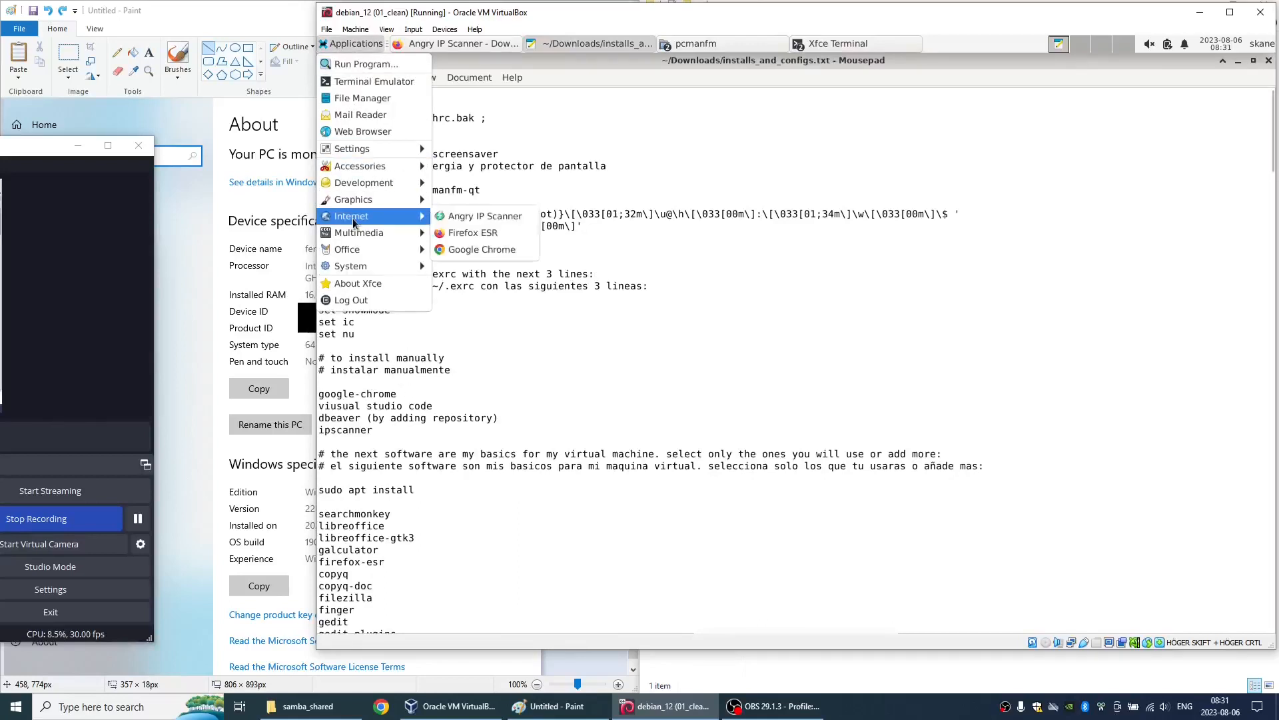
pyautogui.click(457, 250)
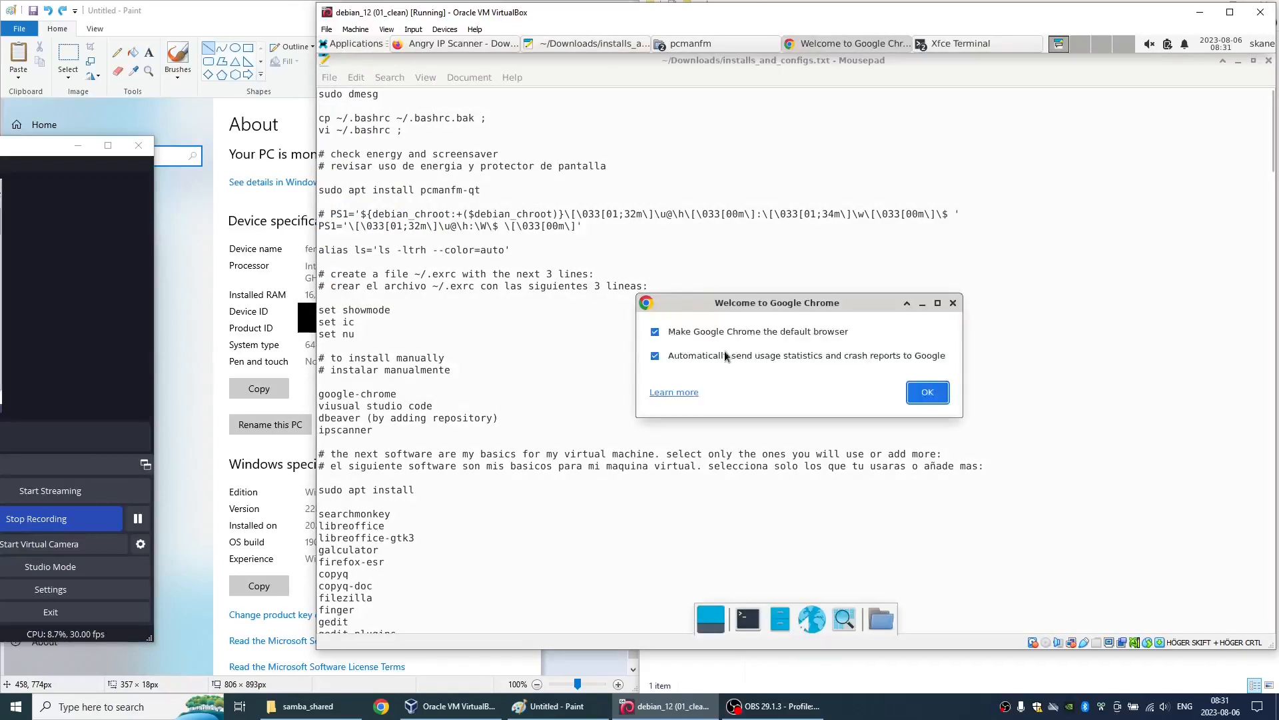
pyautogui.click(718, 356)
pyautogui.click(928, 394)
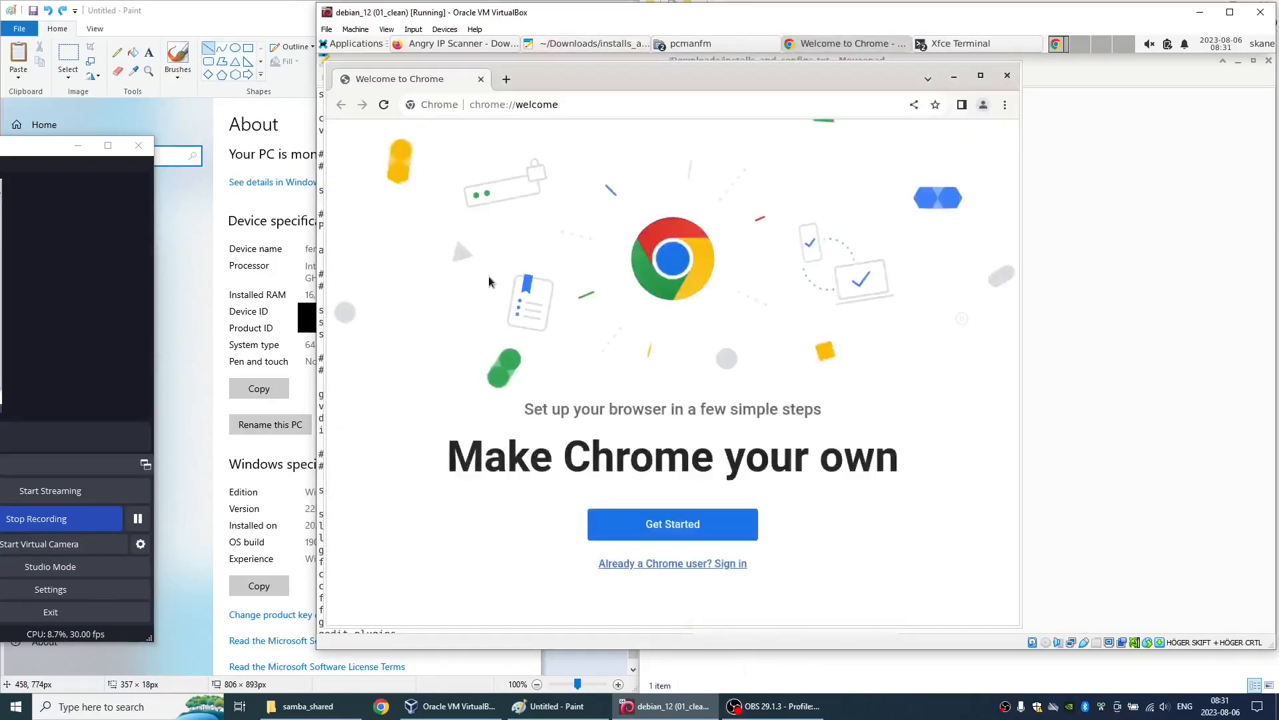
pyautogui.doubleClick(761, 69)
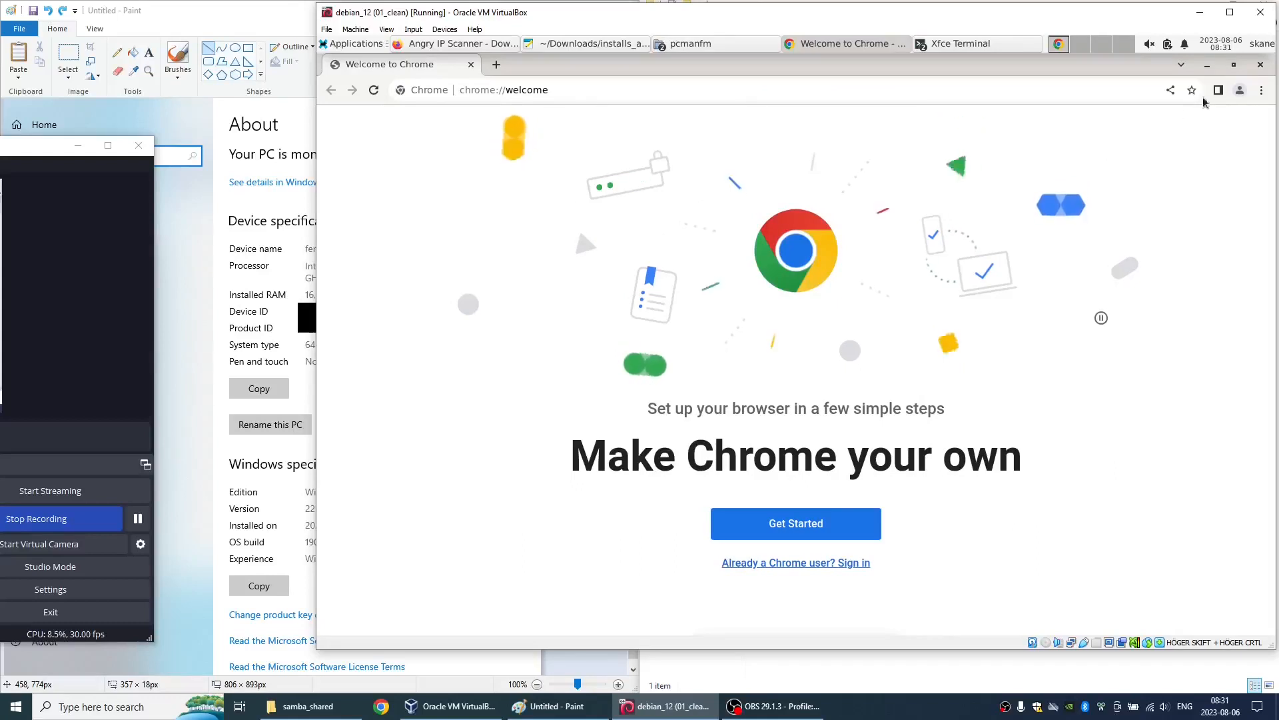
pyautogui.click(1257, 65)
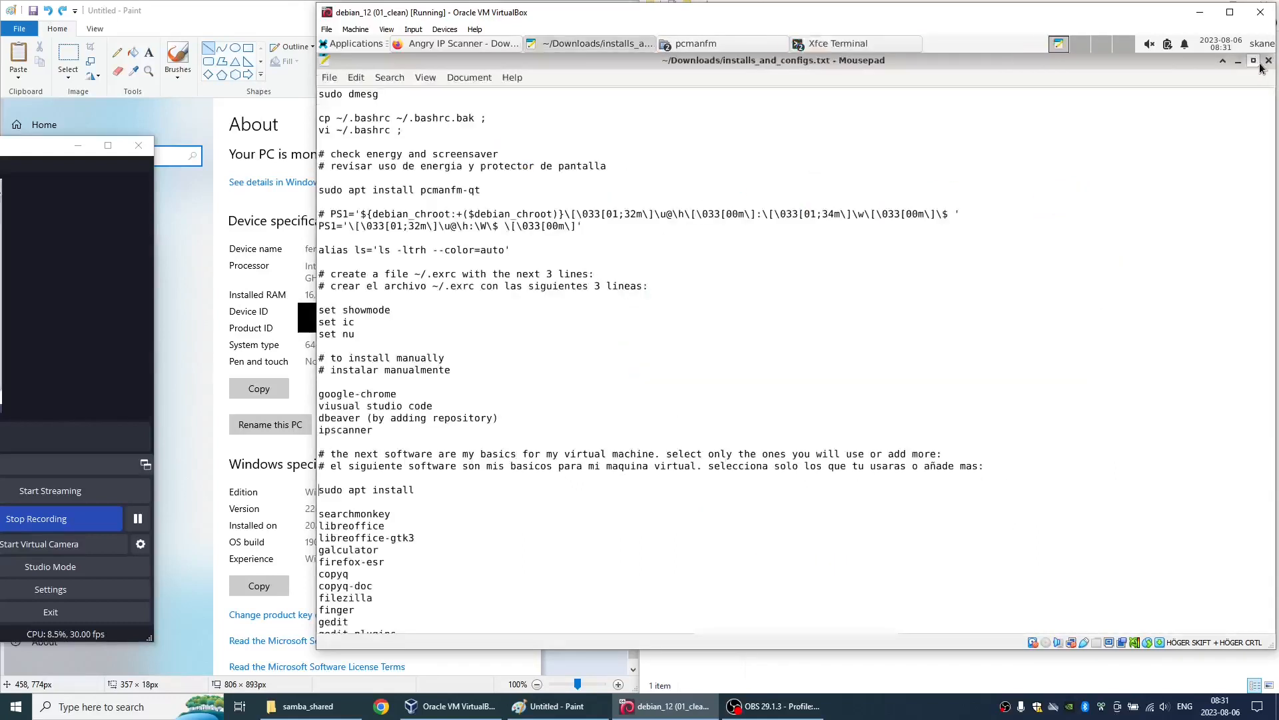
# - Copy the sudo apt install line and its package list through nmap from installs_and_configs.txt
pyautogui.click(143, 516)
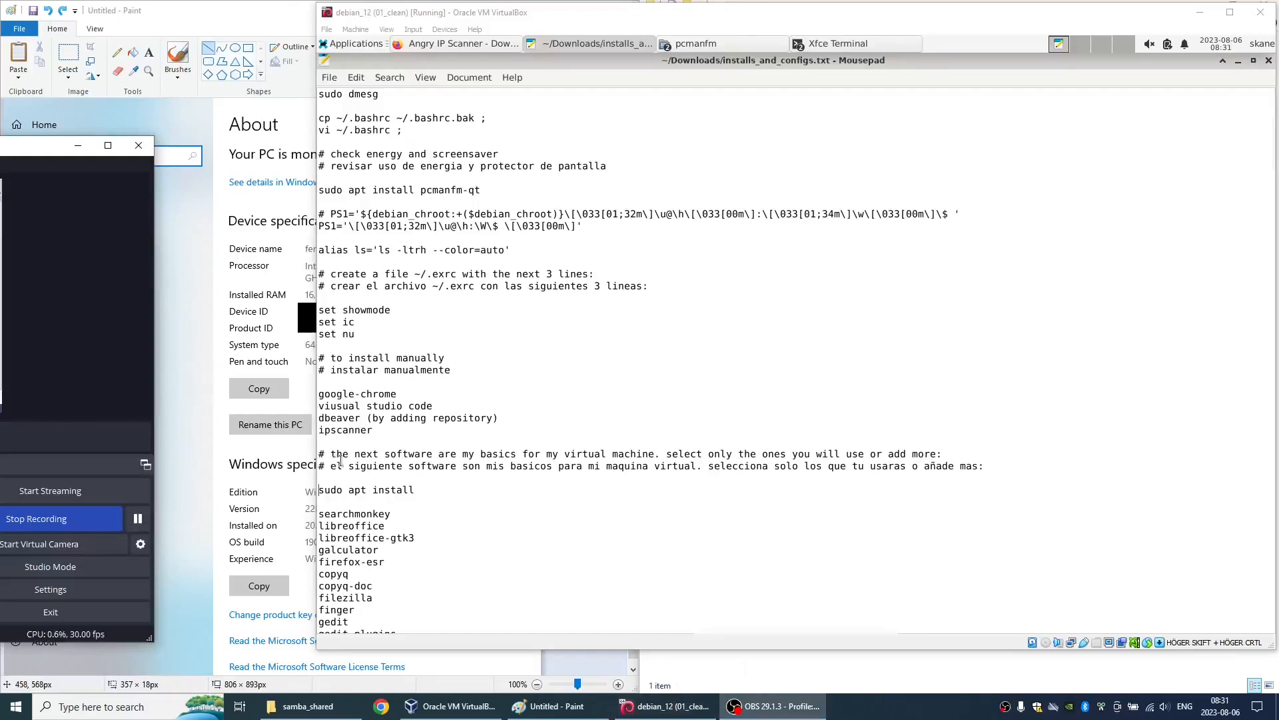
pyautogui.click(345, 487)
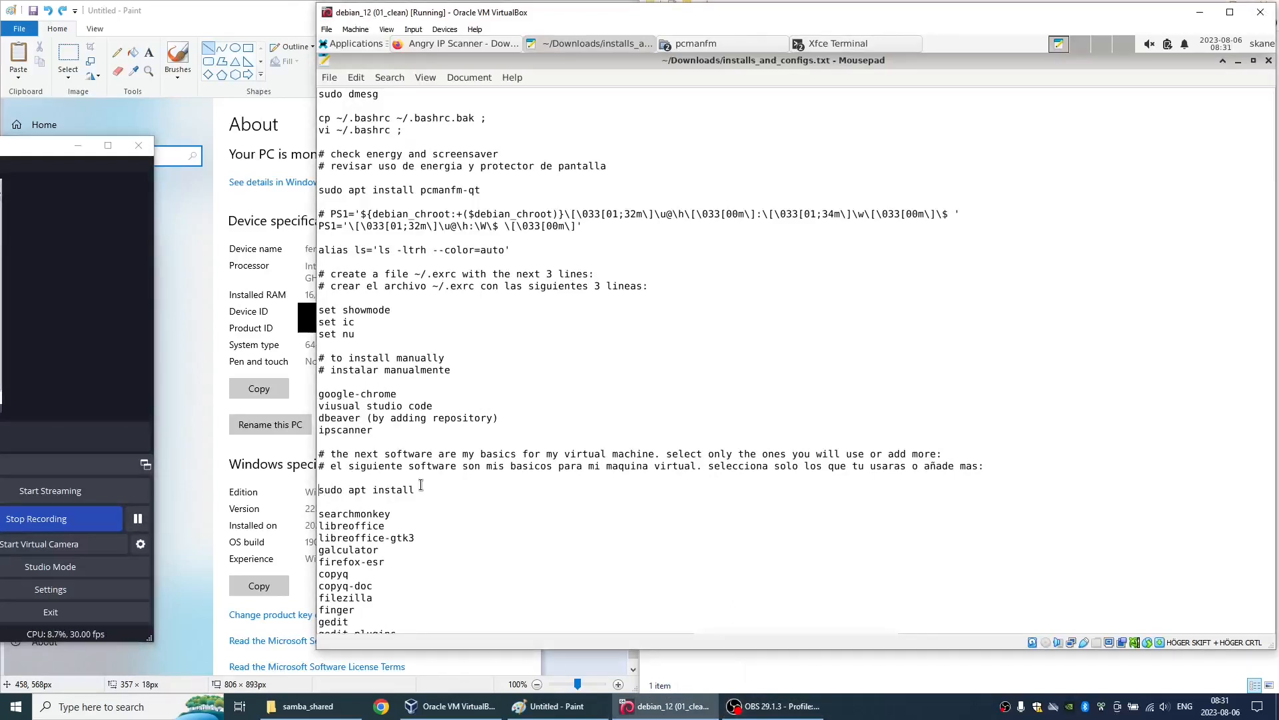
pyautogui.hotkey('shift', 'pagedown')
pyautogui.hotkey('ctrl', 'c')
pyautogui.hotkey('shift', 'Up')
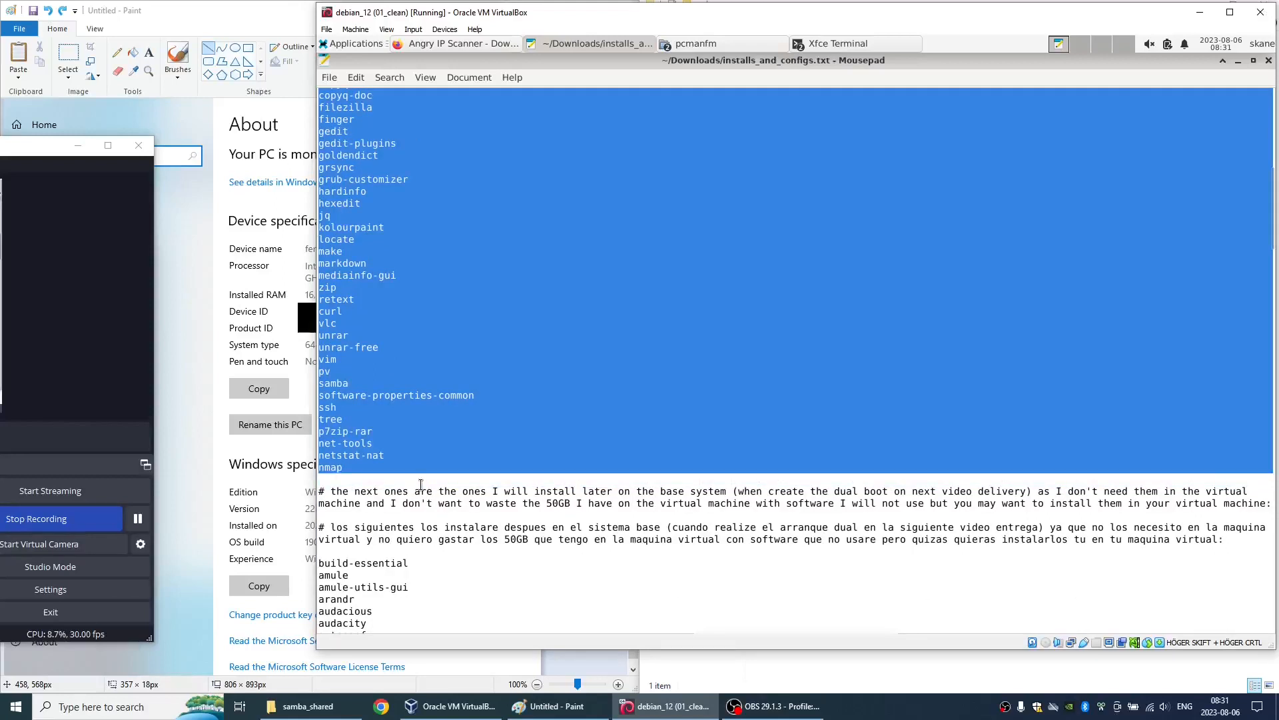
pyautogui.hotkey('shift', 'Left')
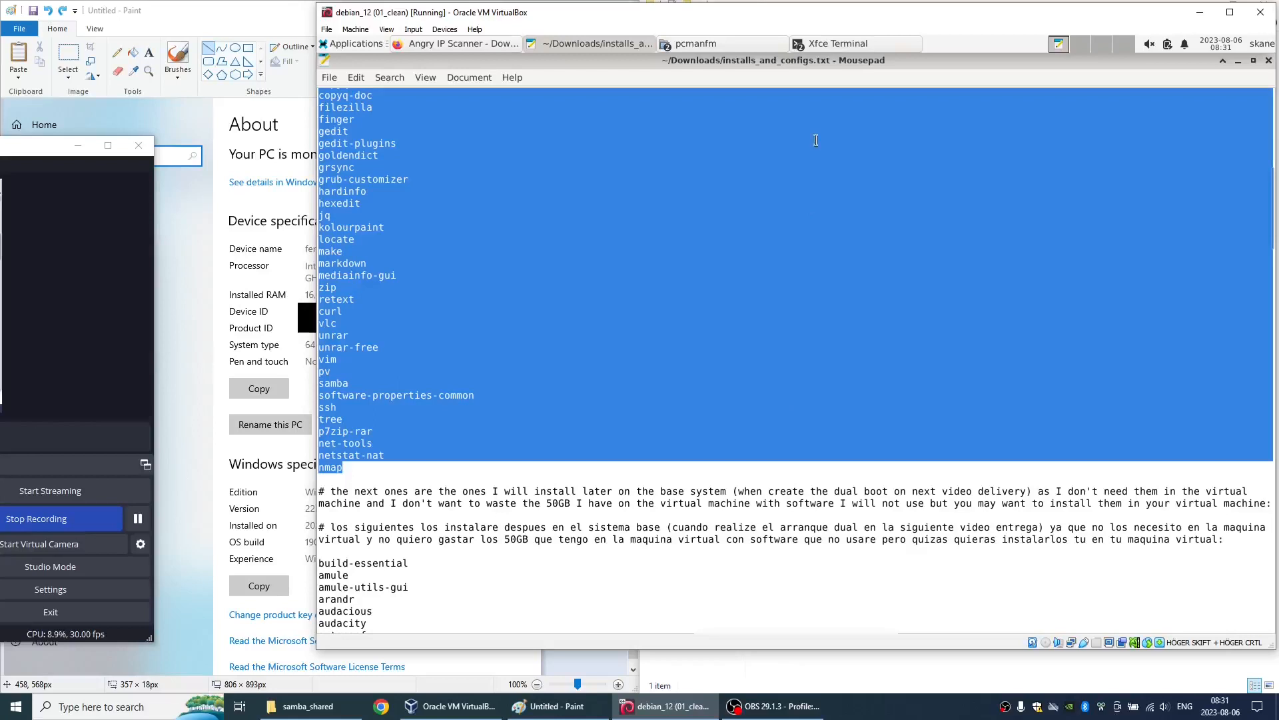
# - Switch to the Xfce Terminal, clear it and print the working directory with pwd
pyautogui.click(849, 47)
pyautogui.click(845, 61)
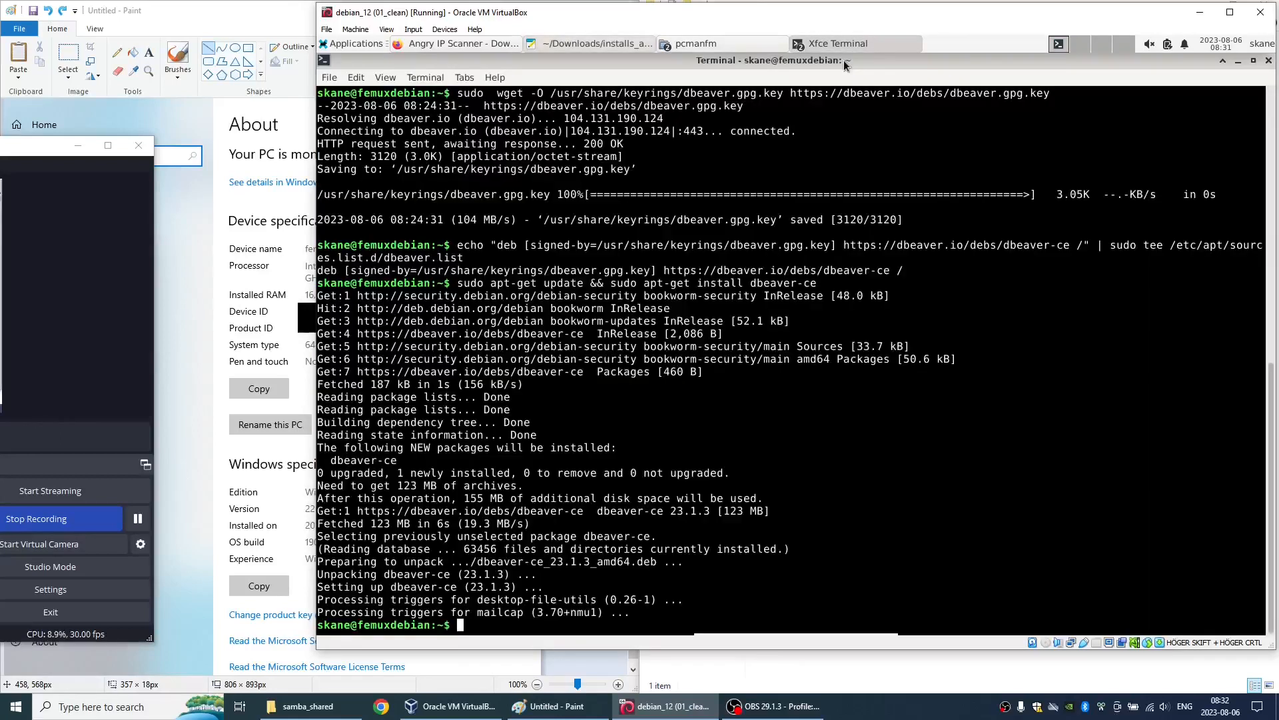
pyautogui.hotkey('ctrl', 'l')
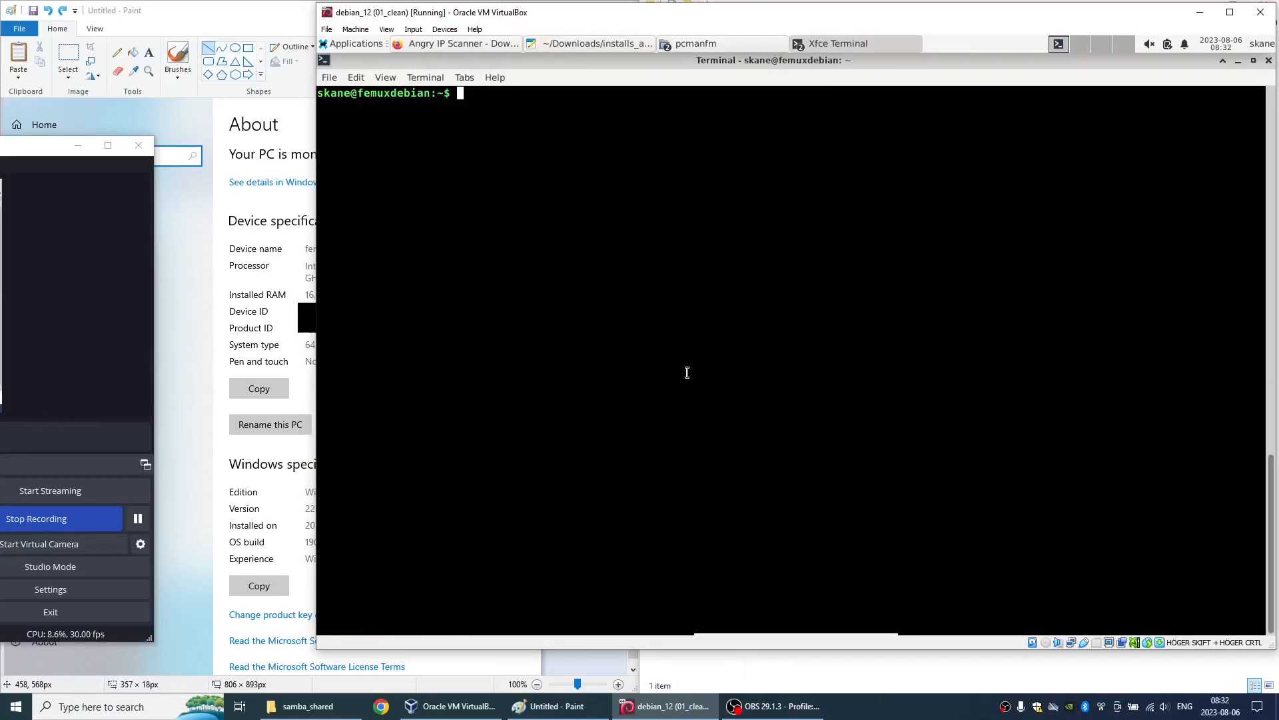
pyautogui.write('pwd')
pyautogui.press('Return')
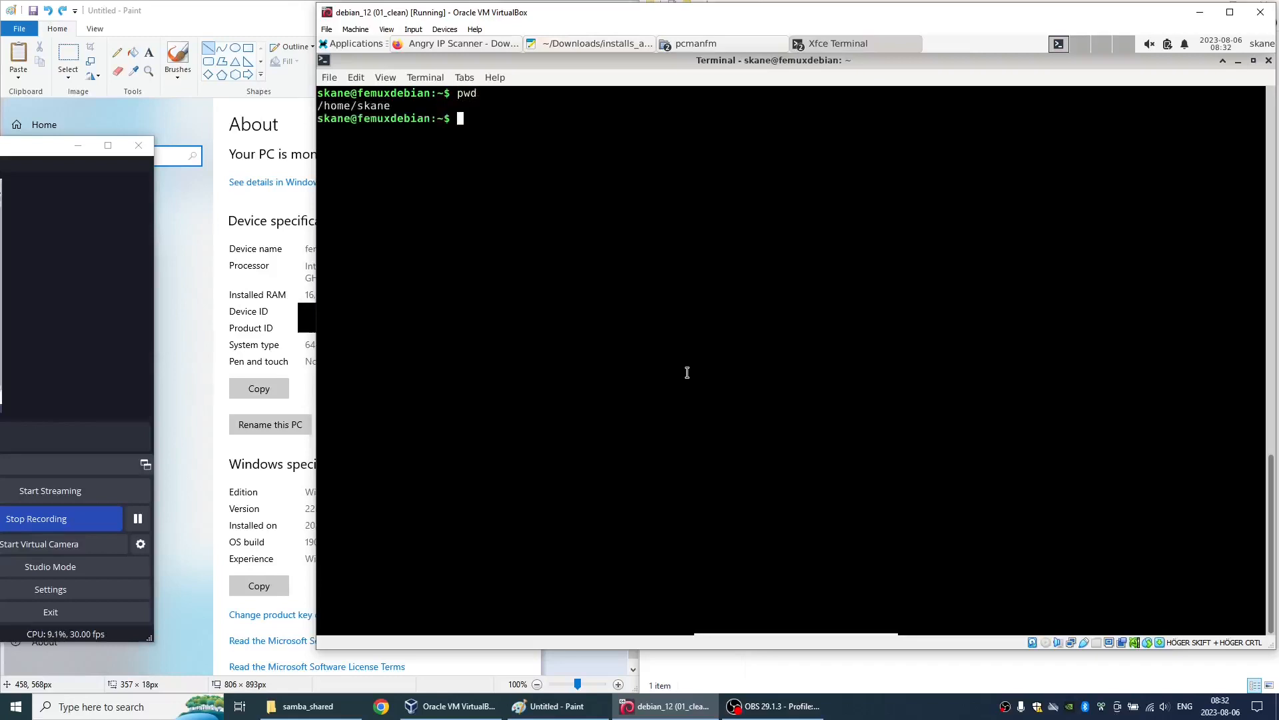
# - Create script_rafa.sh in vi and paste the copied apt install command and package list into it
pyautogui.write('vi script_rafa.sh')
pyautogui.press('Return')
pyautogui.press('i')
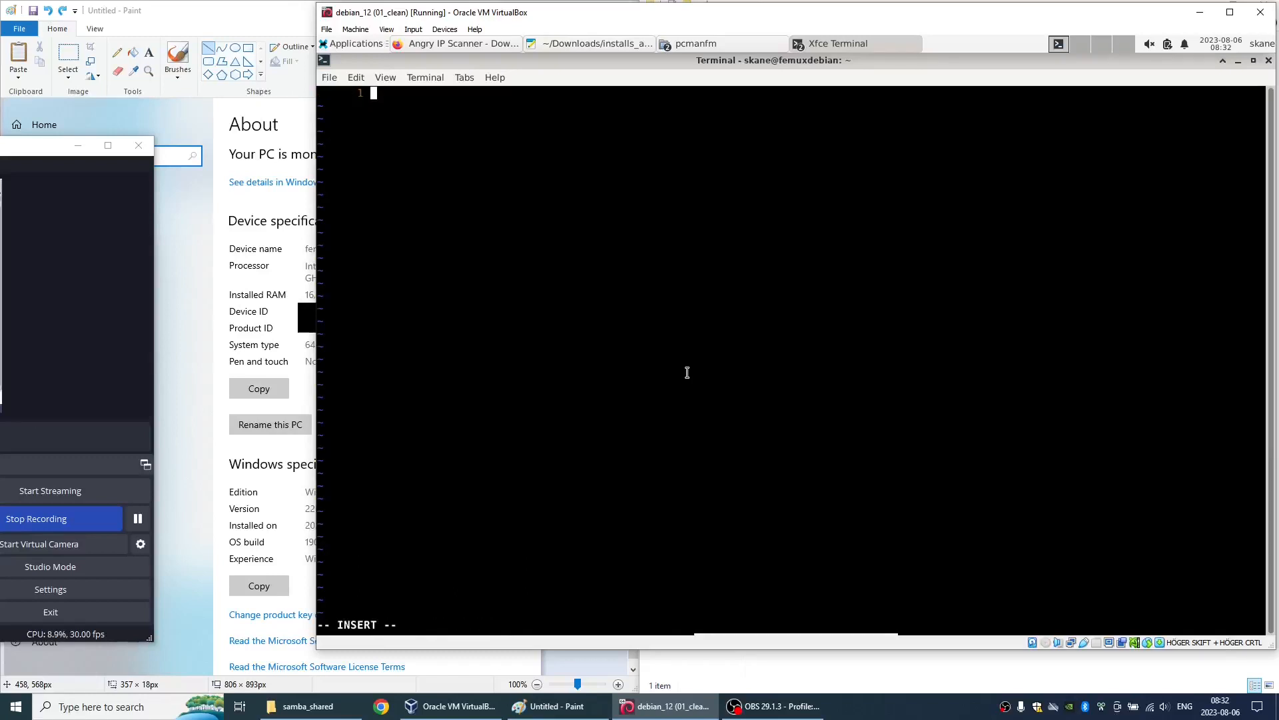
pyautogui.hotkey('ctrl', 'shift', 'v')
pyautogui.press('Escape')
# - Join all script lines from the top into one sudo apt install command, and save and quit vi
pyautogui.press('g')
pyautogui.press('g')
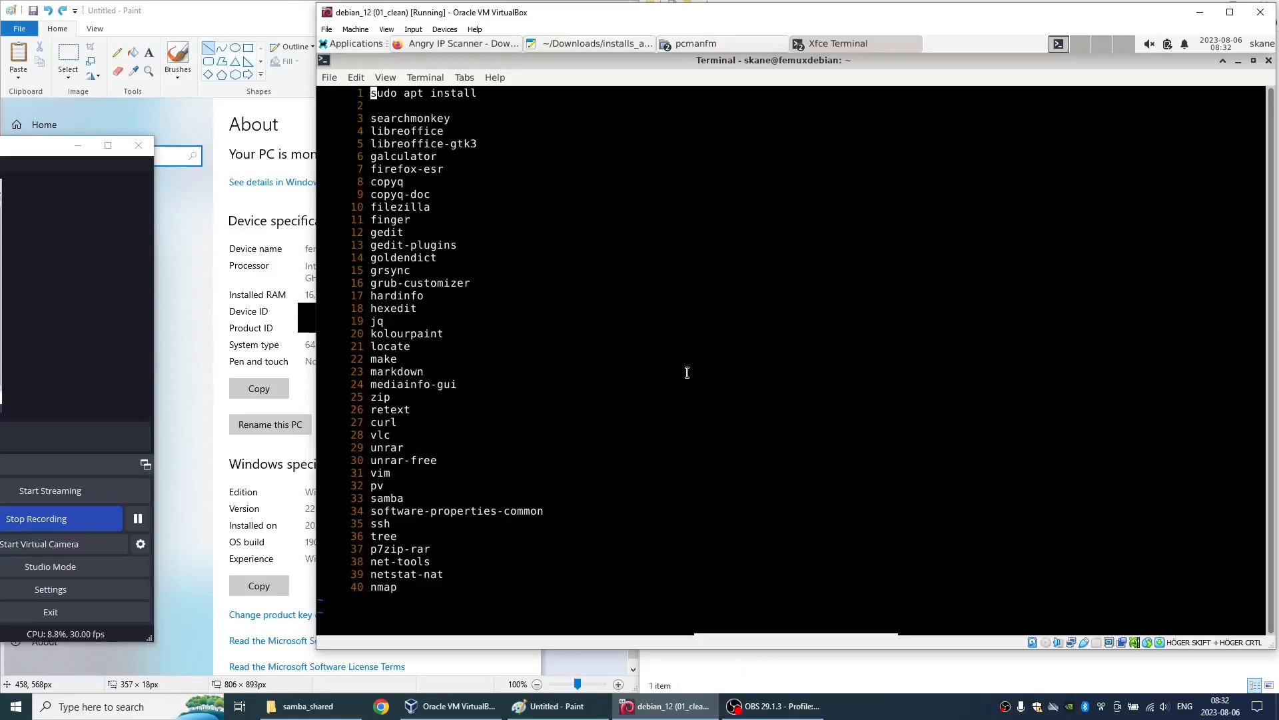
pyautogui.hotkey('shift', 'j')
pyautogui.hotkey('shift', 'j')
pyautogui.hotkey('shift', 'j')
pyautogui.hotkey('shift', 'j')
pyautogui.hotkey('shift', 'j')
pyautogui.hotkey('shift', 'j')
pyautogui.hotkey('shift', 'j')
pyautogui.hotkey('shift', 'j')
pyautogui.hotkey('shift', 'j')
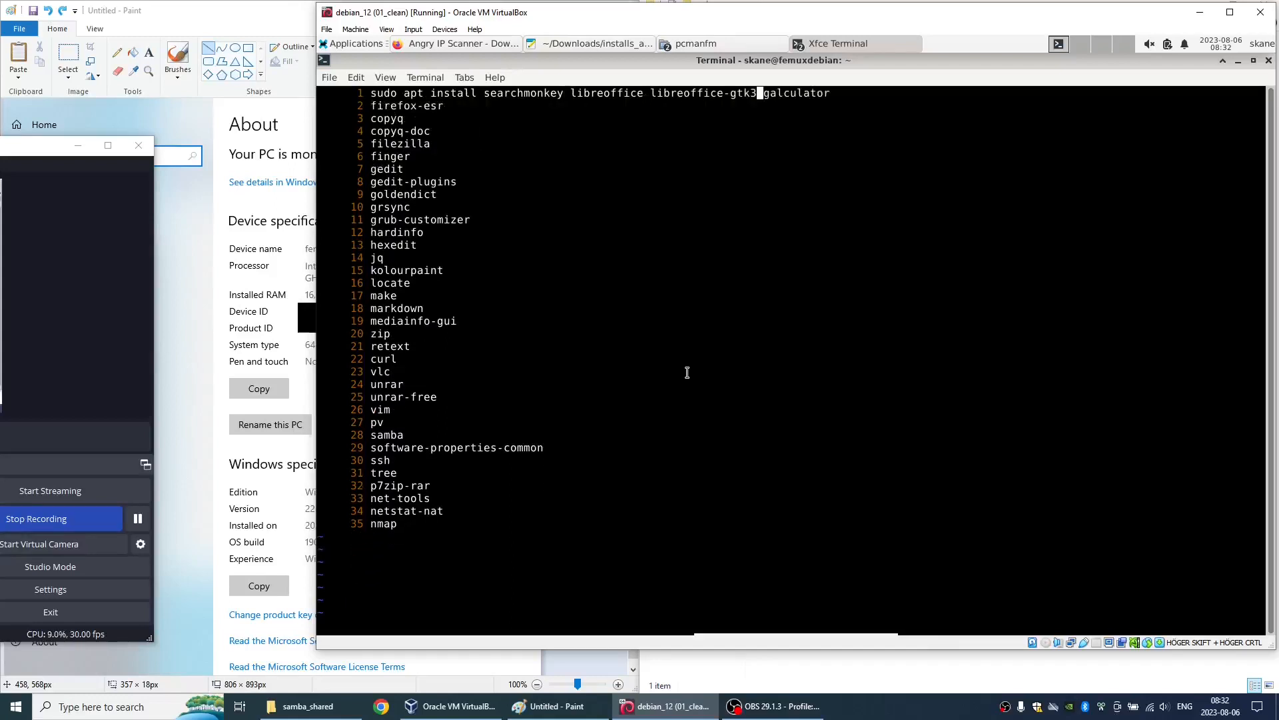
pyautogui.hotkey('shift', 'j')
pyautogui.hotkey('shift', 'j')
pyautogui.hotkey('shift', 'j')
pyautogui.hotkey('shift', 'j')
pyautogui.hotkey('shift', 'j')
pyautogui.hotkey('shift', 'j')
pyautogui.hotkey('shift', 'j')
pyautogui.hotkey('shift', 'j')
pyautogui.hotkey('shift', 'j')
pyautogui.hotkey('shift', 'j')
pyautogui.hotkey('shift', 'j')
pyautogui.hotkey('shift', 'j')
pyautogui.hotkey('shift', 'j')
pyautogui.hotkey('shift', 'j')
pyautogui.hotkey('shift', 'j')
pyautogui.hotkey('shift', 'j')
pyautogui.hotkey('shift', 'j')
pyautogui.hotkey('shift', 'j')
pyautogui.hotkey('shift', 'j')
pyautogui.hotkey('shift', 'j')
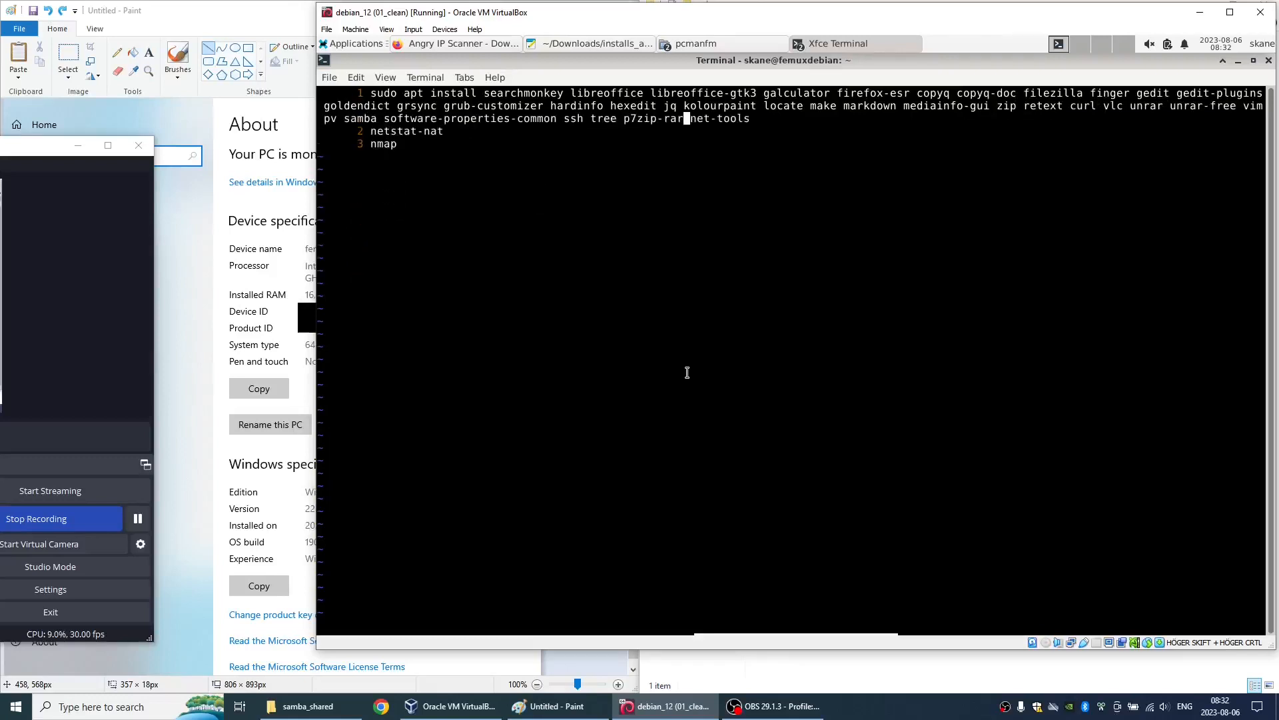
pyautogui.write(':wq!')
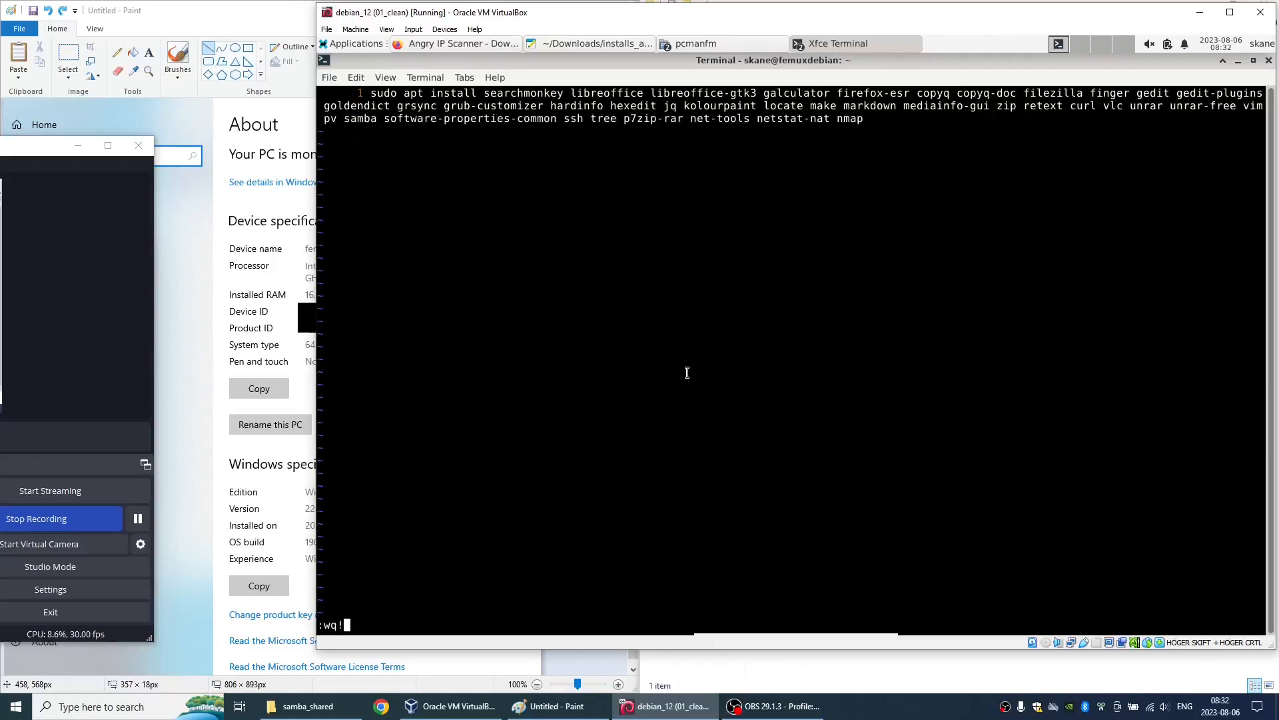
pyautogui.press('Return')
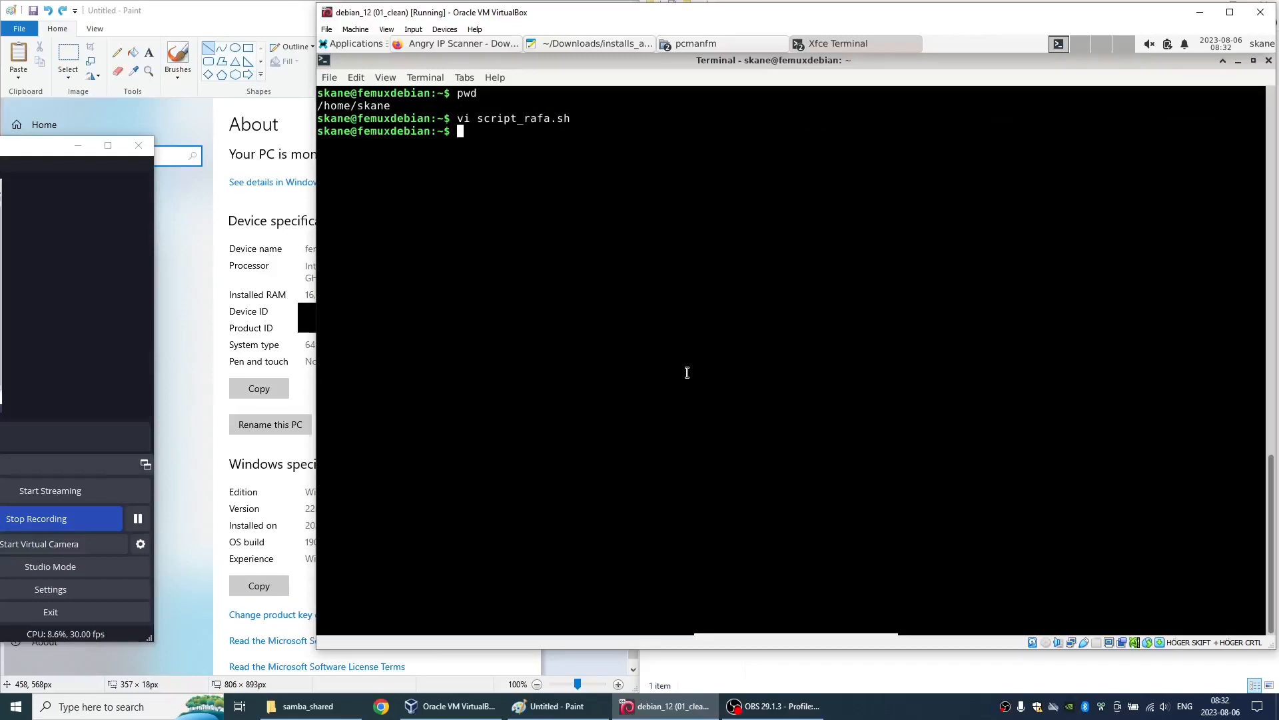
# - Make script_rafa.sh executable with chmod +x, listing the home directory before and after the change
pyautogui.write('ls')
pyautogui.press('Return')
pyautogui.write('c')
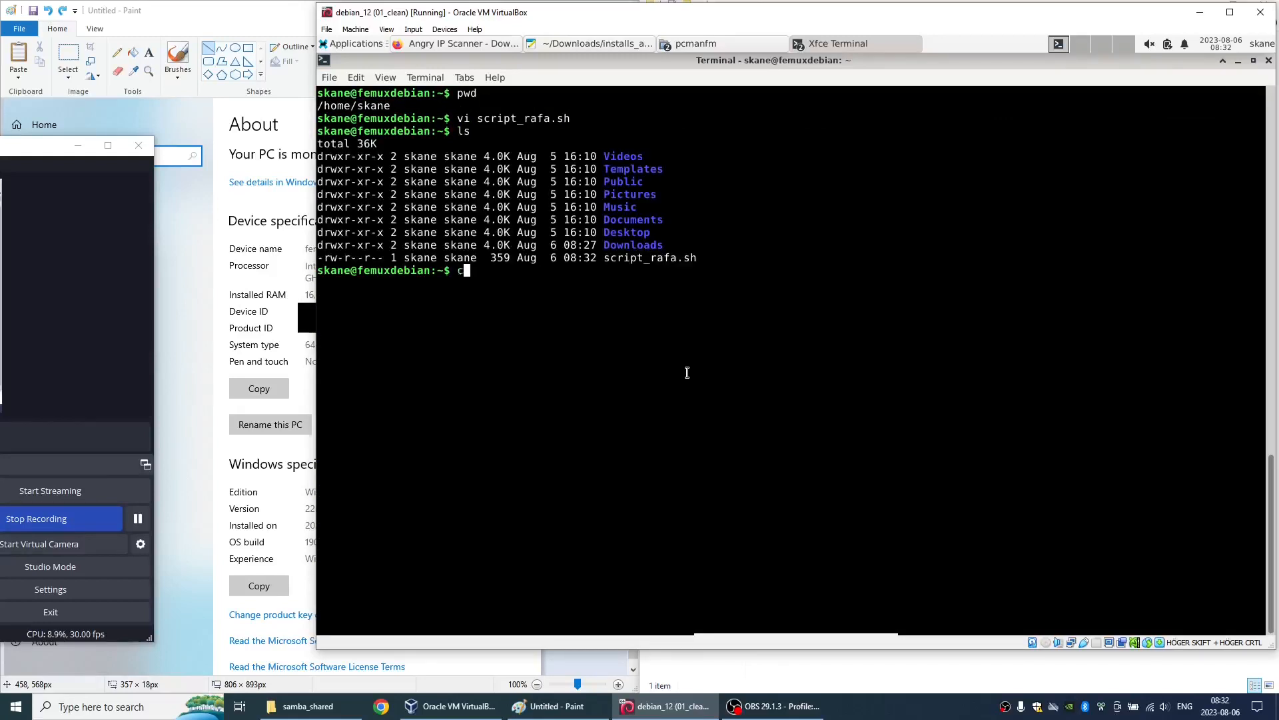
pyautogui.write('hmod +x s')
pyautogui.press('Tab')
pyautogui.write('ls')
pyautogui.press('Return')
# - Run script_rafa.sh with sh and highlight the removal count in the apt summary
pyautogui.write('sh sc')
pyautogui.press('Tab')
pyautogui.press('Return')
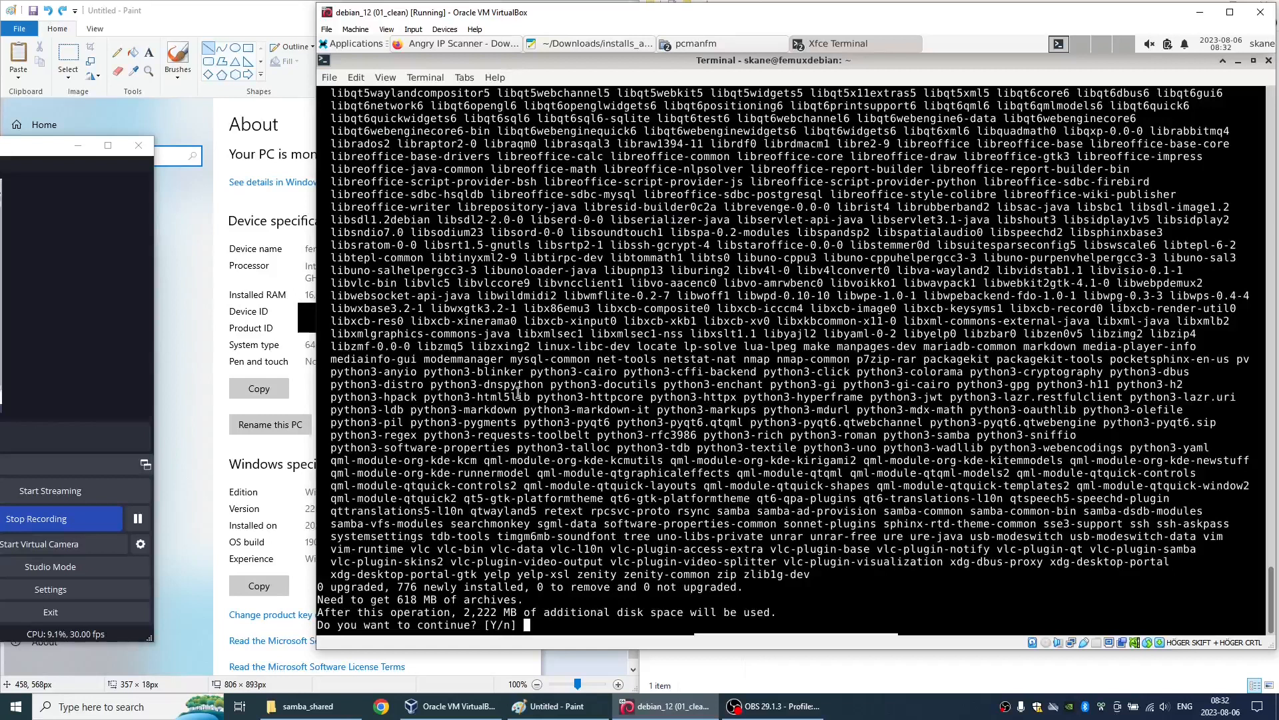
pyautogui.moveTo(464, 611); pyautogui.dragTo(619, 589)
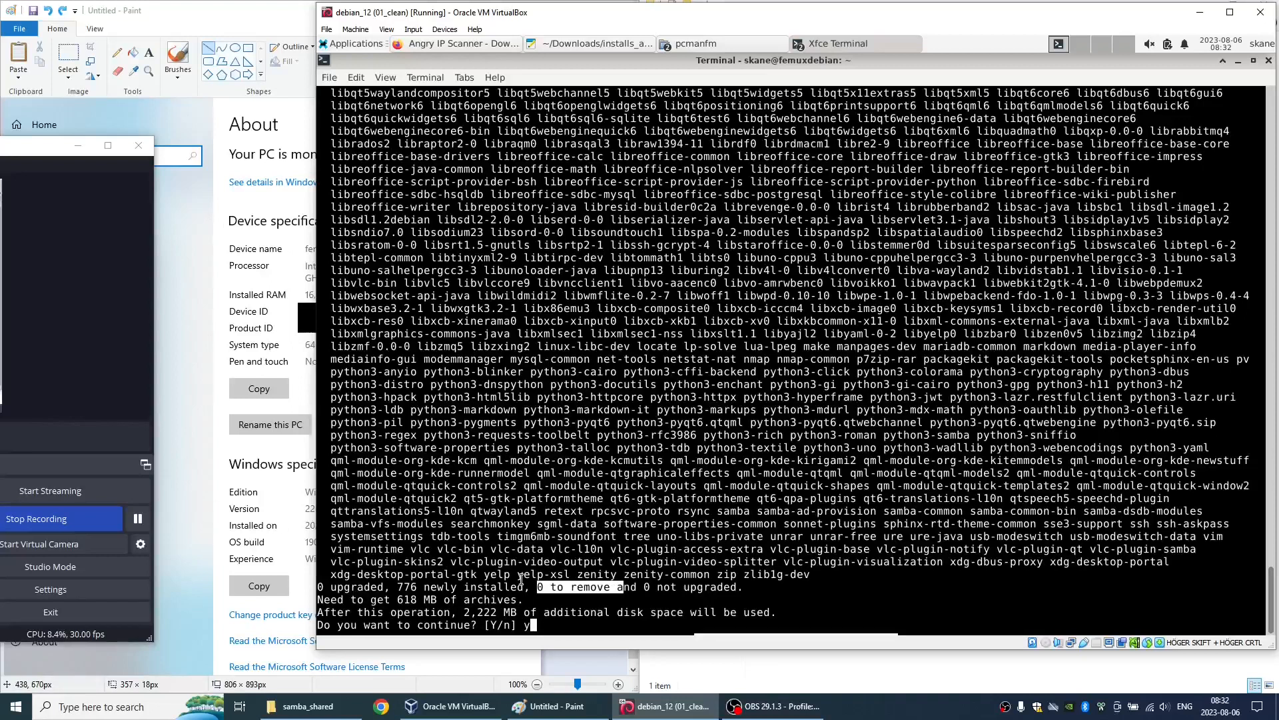
# - Confirm the apt package installation, and return to the basic package list in installs_and_configs.txt
pyautogui.press('Return')
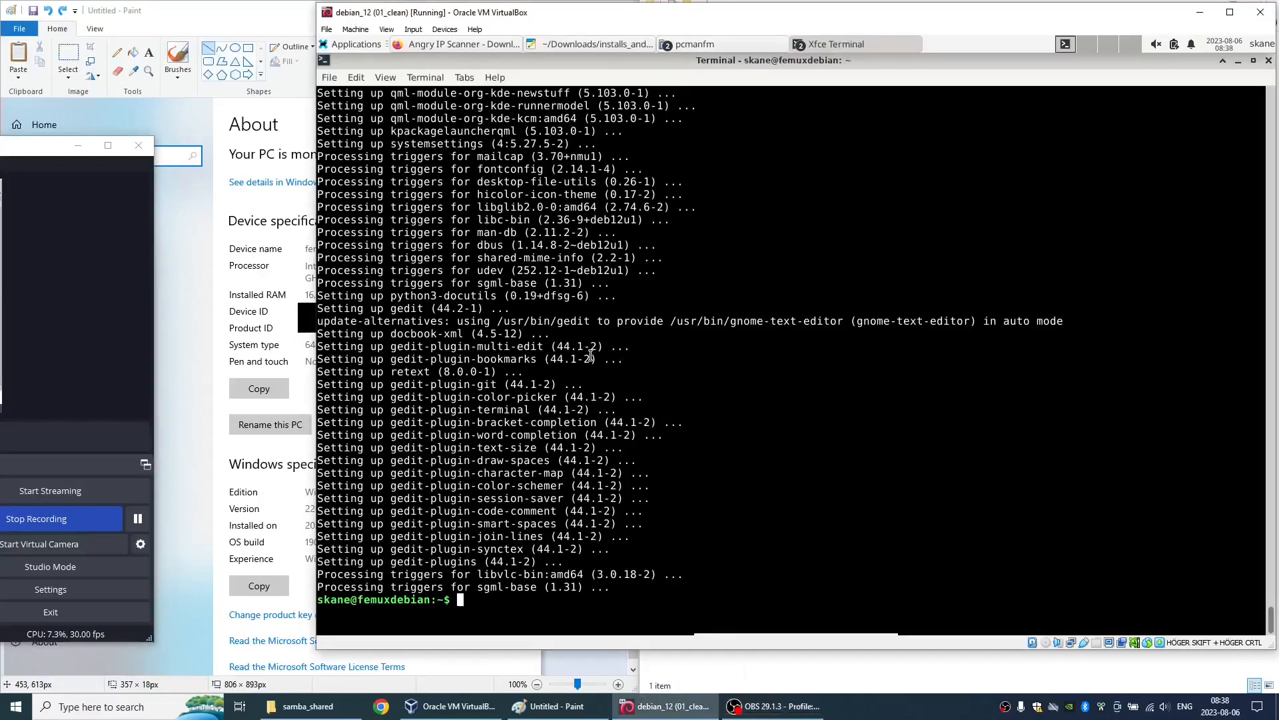
pyautogui.click(591, 44)
pyautogui.scroll(5, 591, 354)
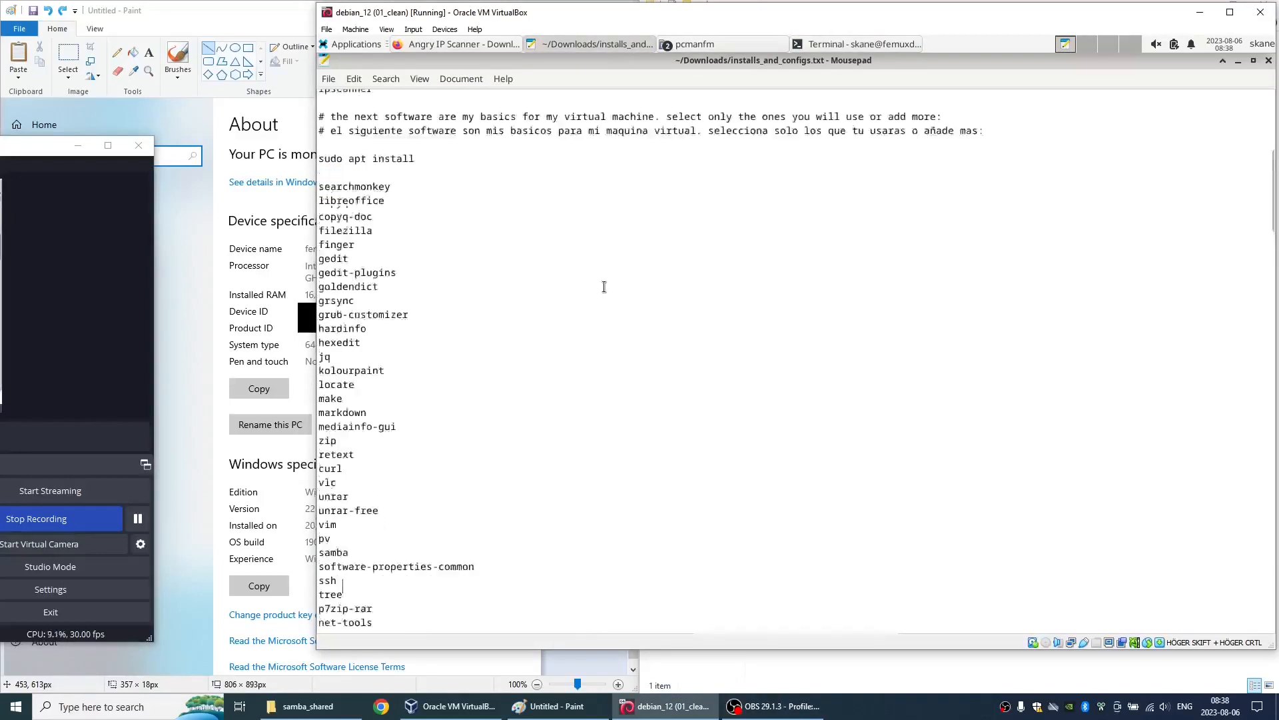
# - Launch Searchmonkey to check that it is installed, reposition its window, and close it
pyautogui.click(347, 46)
pyautogui.moveTo(374, 183)
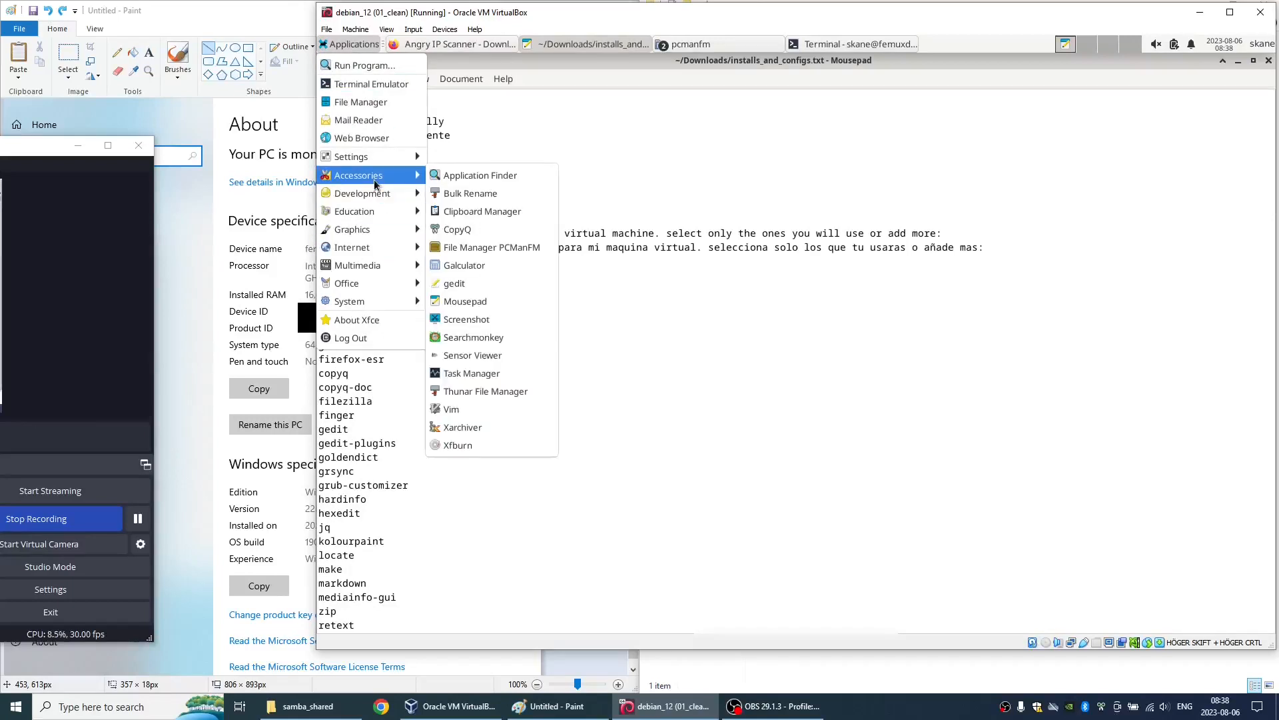
pyautogui.click(472, 337)
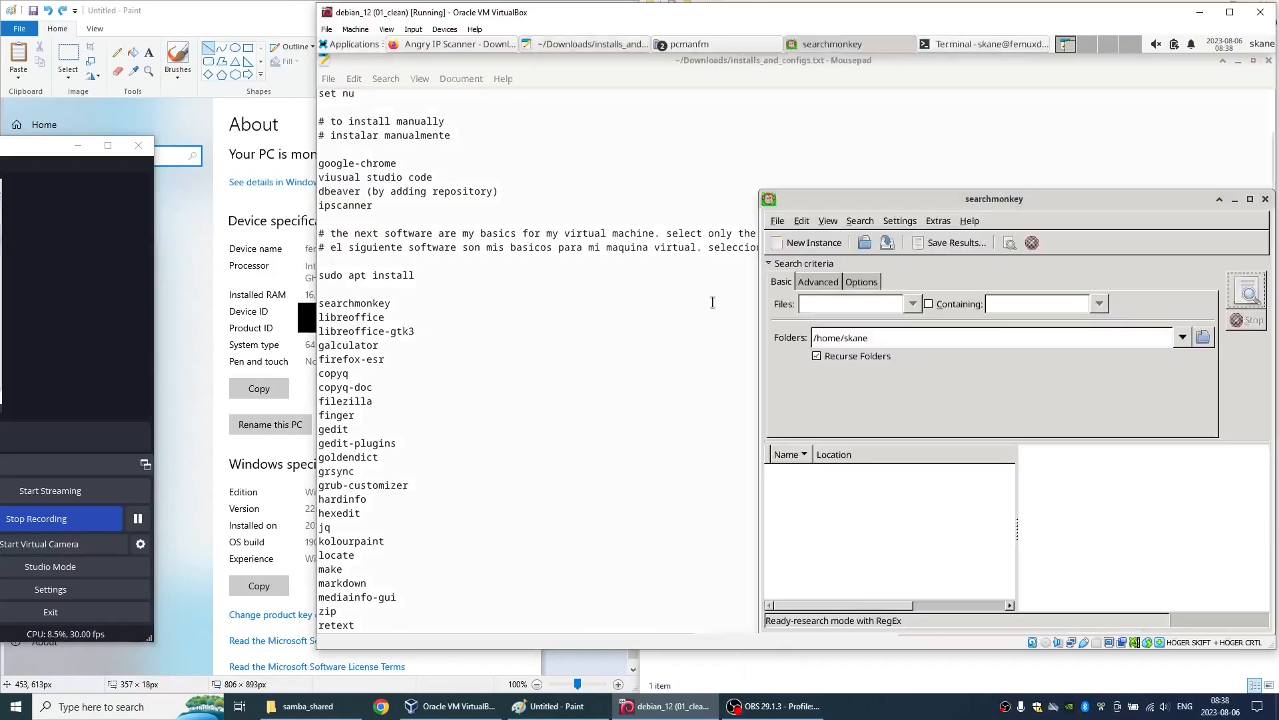
pyautogui.moveTo(1020, 206); pyautogui.dragTo(942, 162)
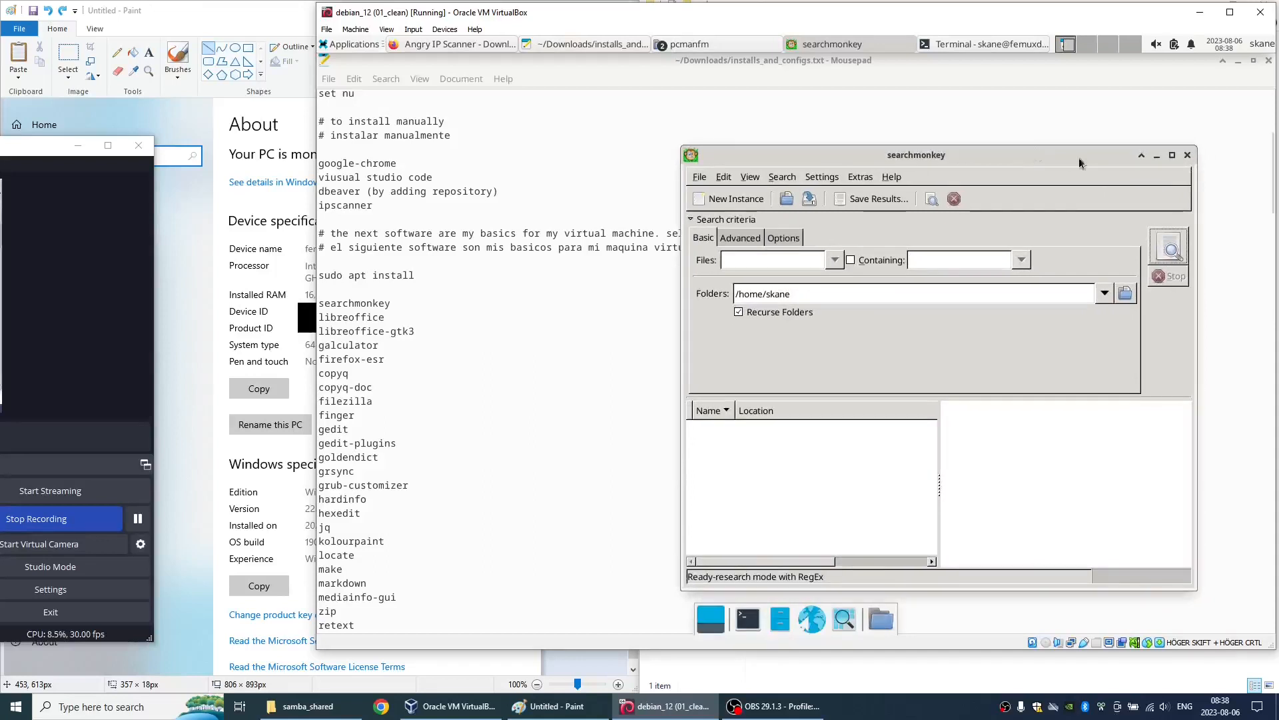
pyautogui.click(1187, 155)
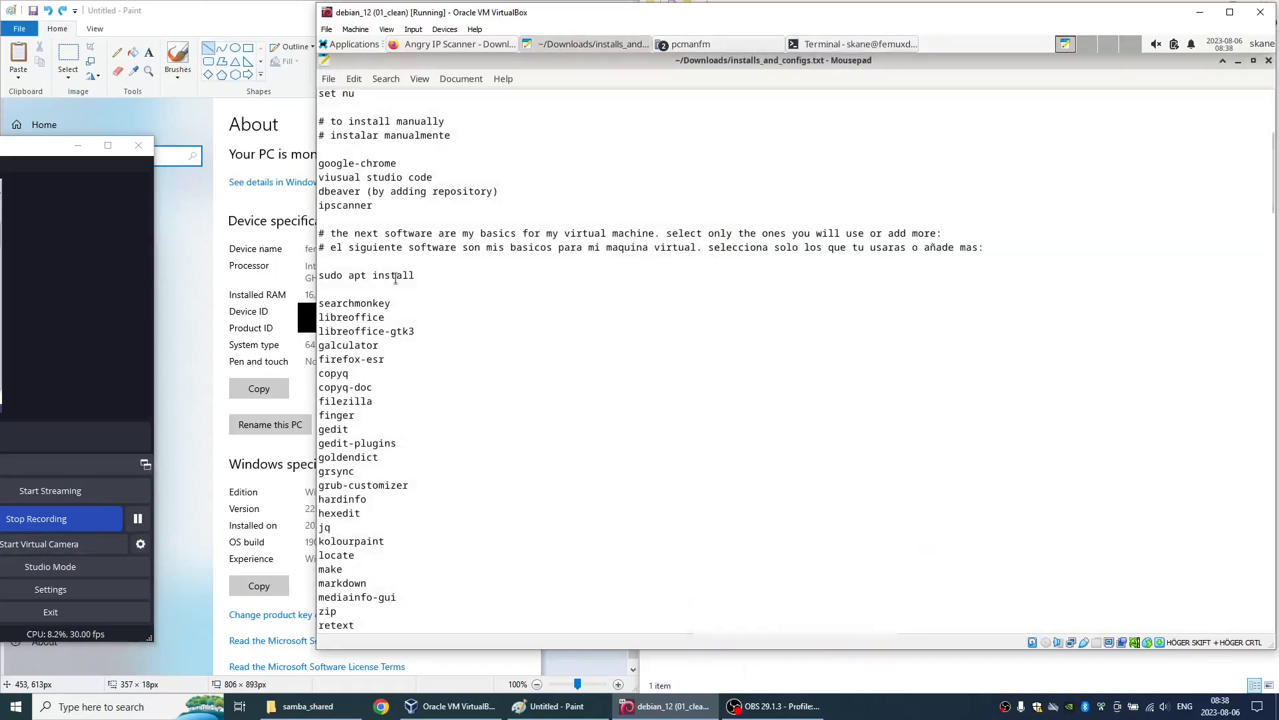
# - Open LibreOffice Calc, disable tips on startup, dismiss the release notes notice, and close the blank spreadsheet
pyautogui.click(359, 45)
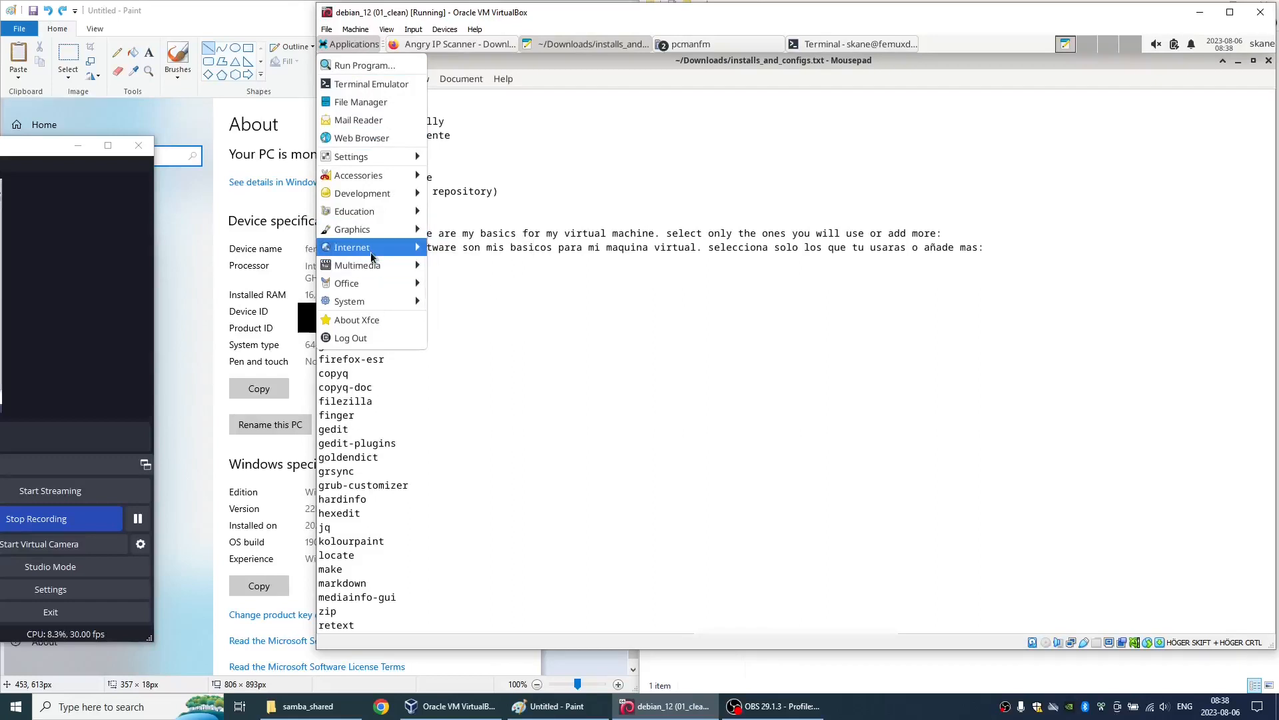
pyautogui.moveTo(373, 282)
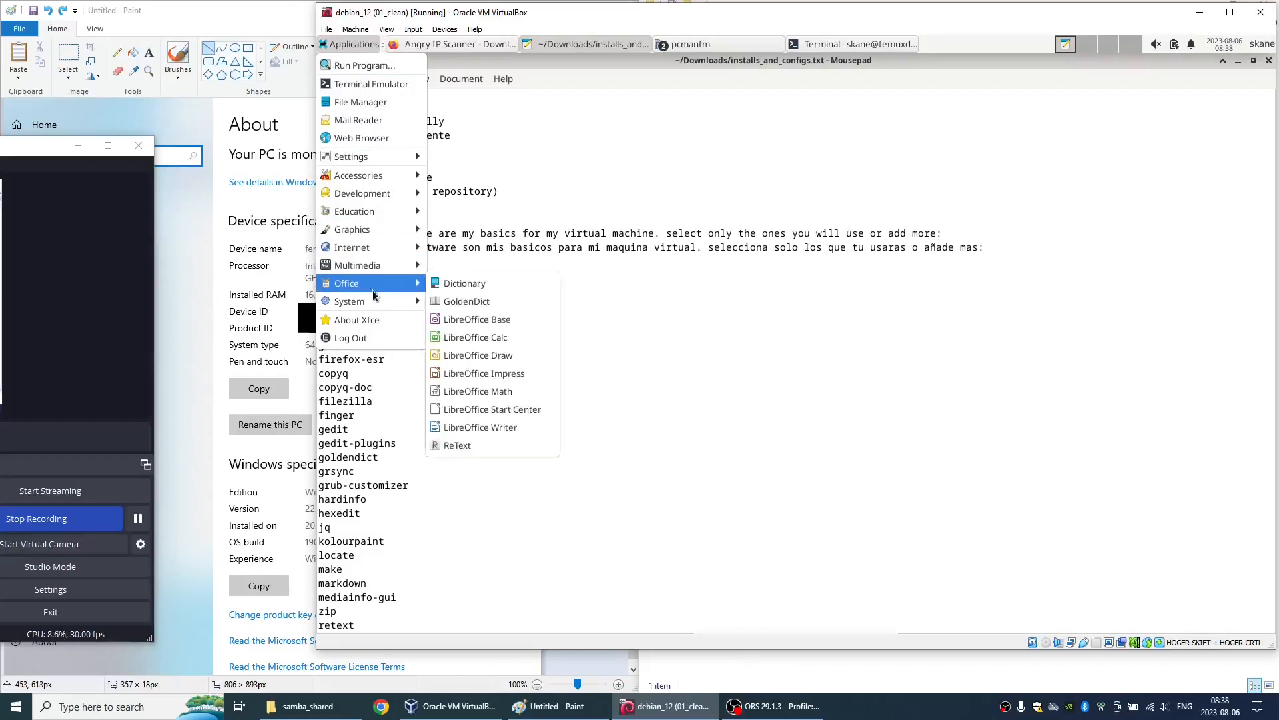
pyautogui.click(494, 338)
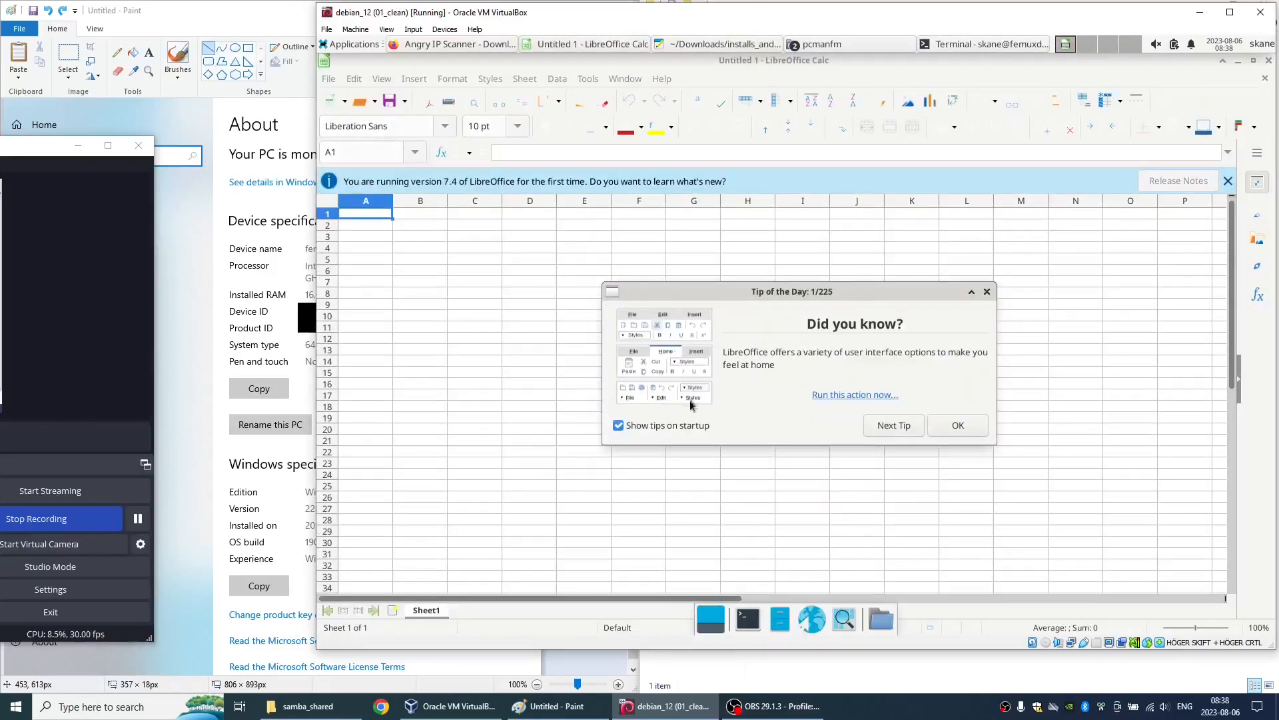
pyautogui.click(673, 428)
pyautogui.click(958, 427)
pyautogui.click(1228, 182)
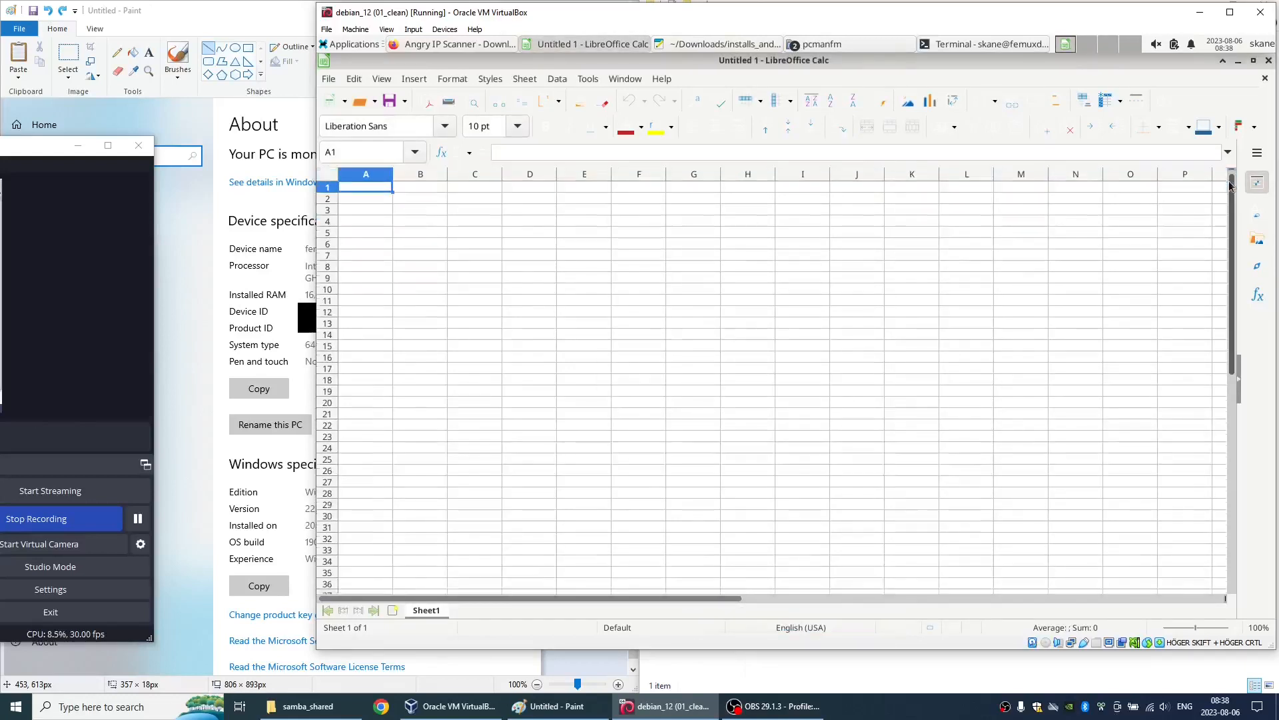
pyautogui.click(1265, 80)
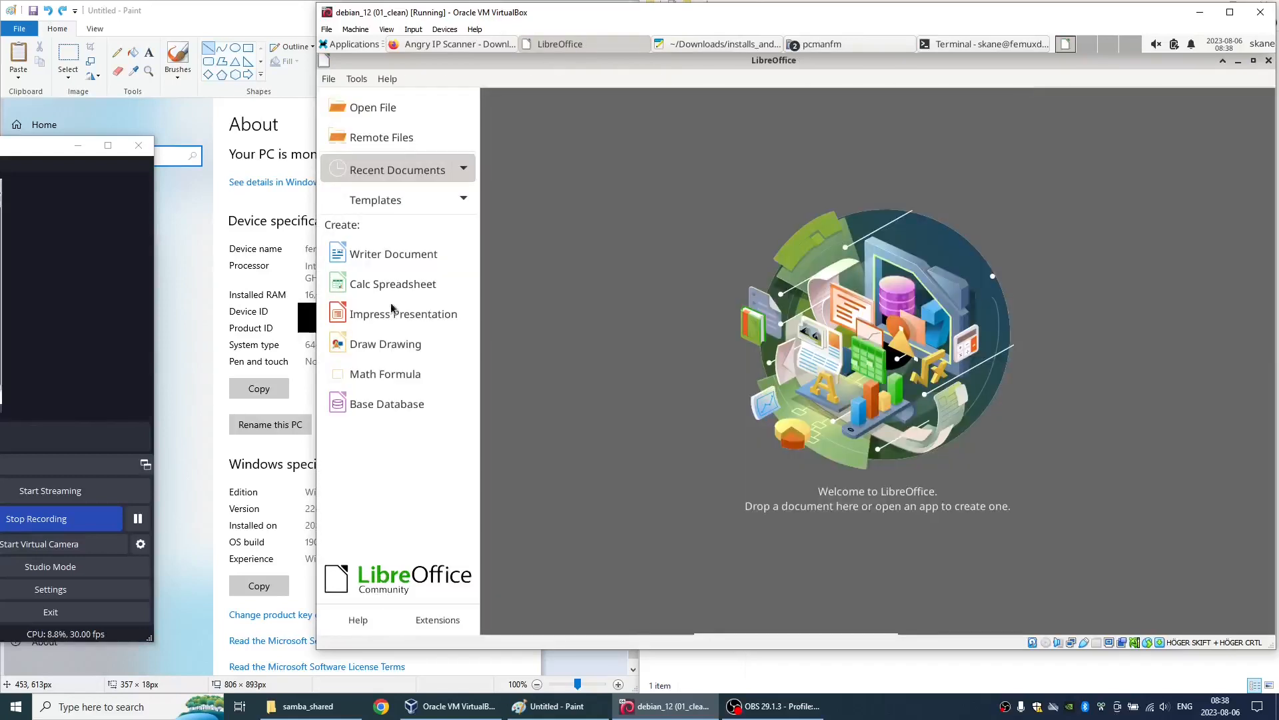
# - Create a blank Impress presentation from the LibreOffice Start Center to check the program, and close the presentation
pyautogui.click(365, 314)
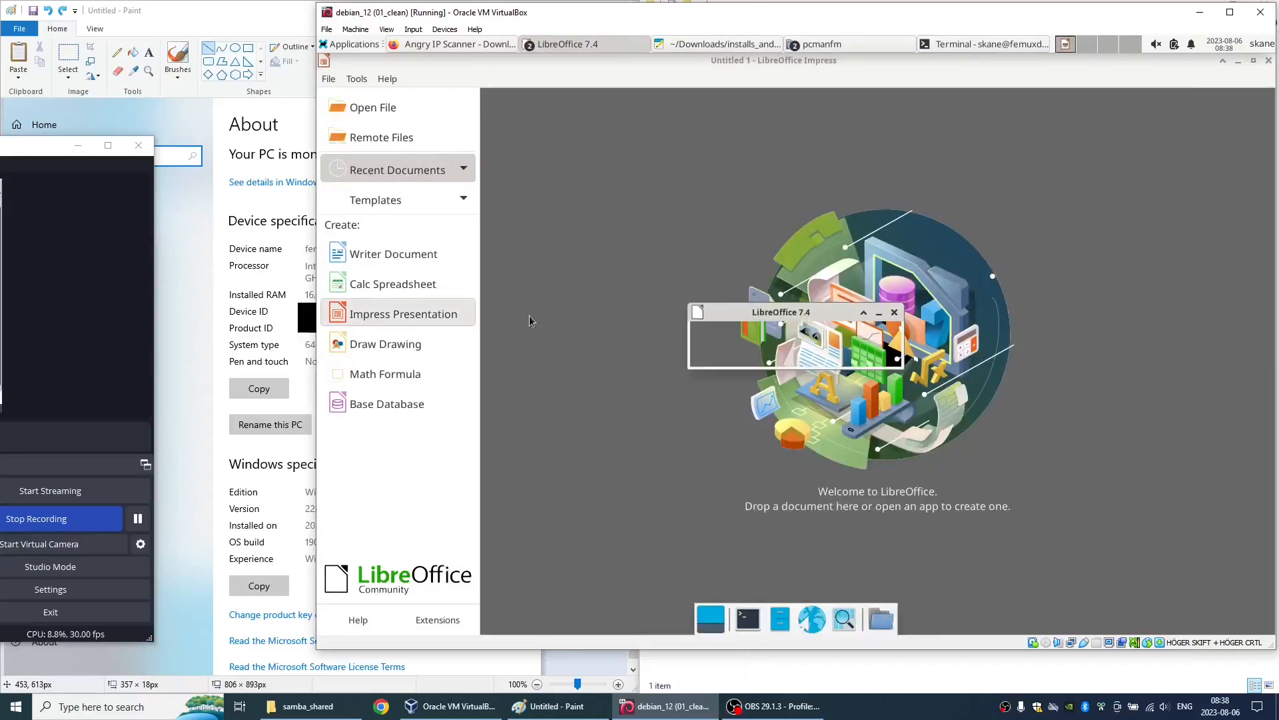
pyautogui.click(633, 553)
pyautogui.click(979, 551)
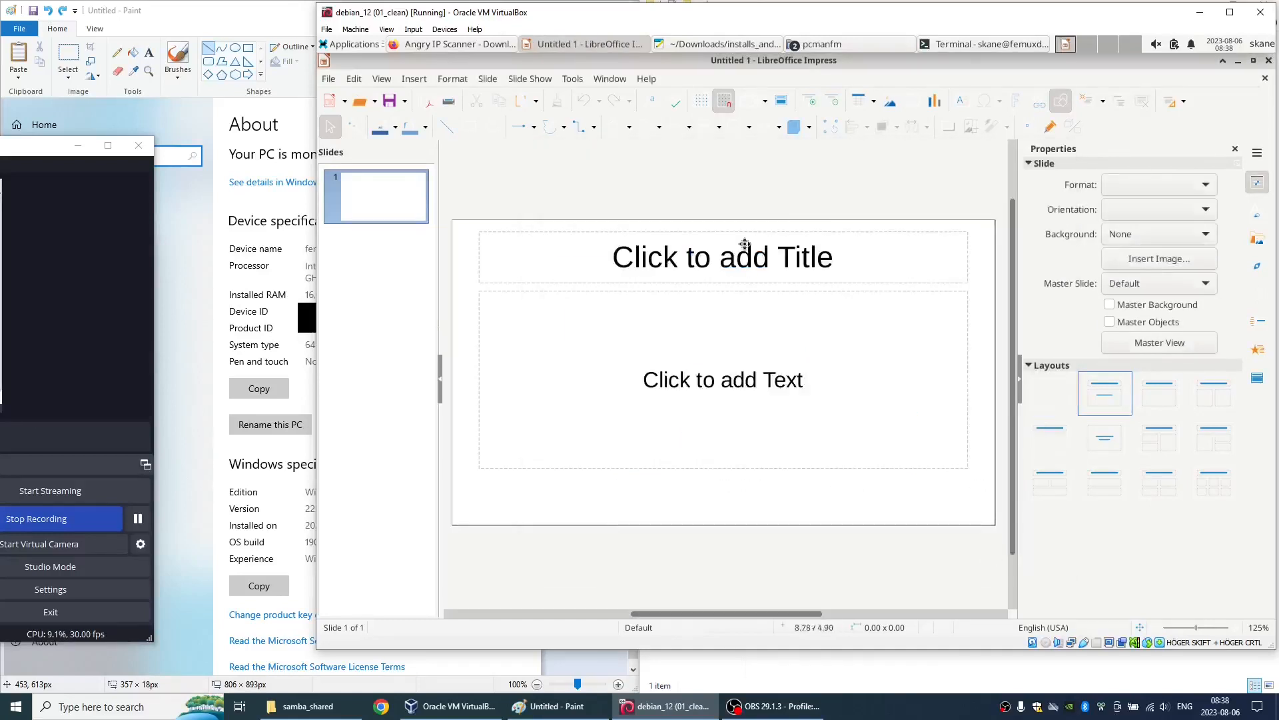
pyautogui.click(1264, 80)
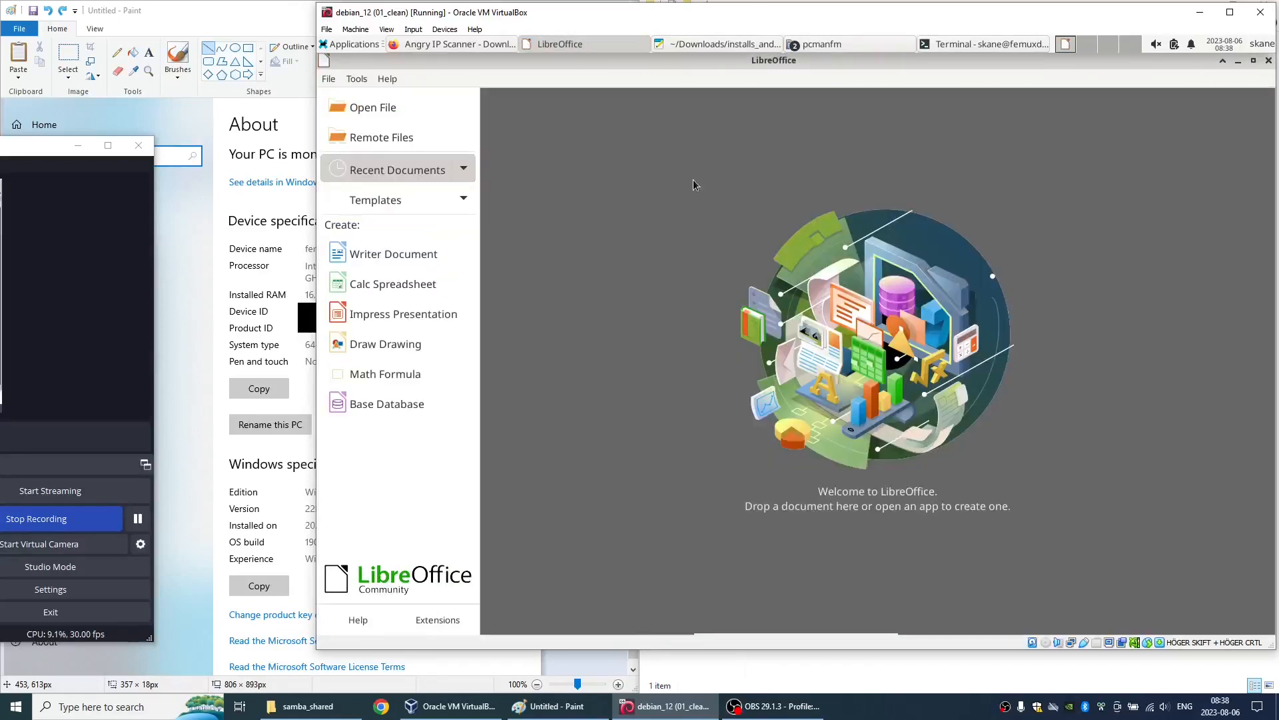
# - Create a blank Writer document to check the program, and close both the document and LibreOffice
pyautogui.click(395, 259)
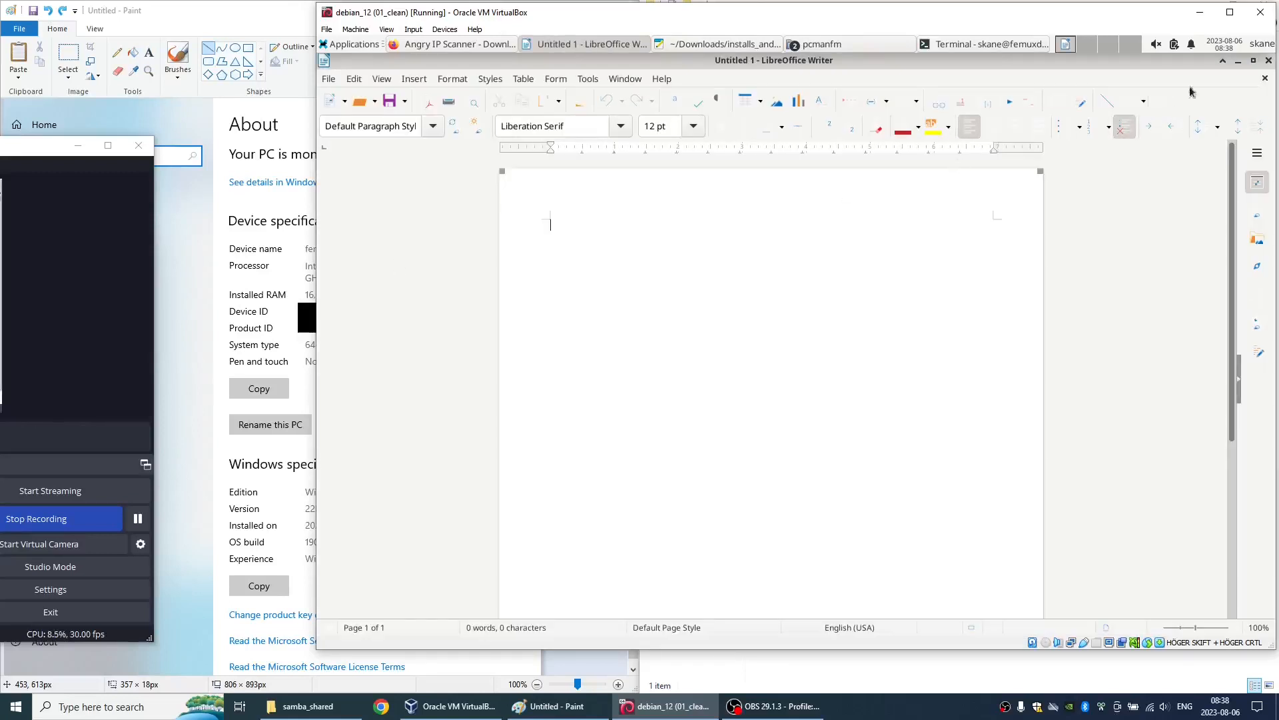
pyautogui.click(1266, 80)
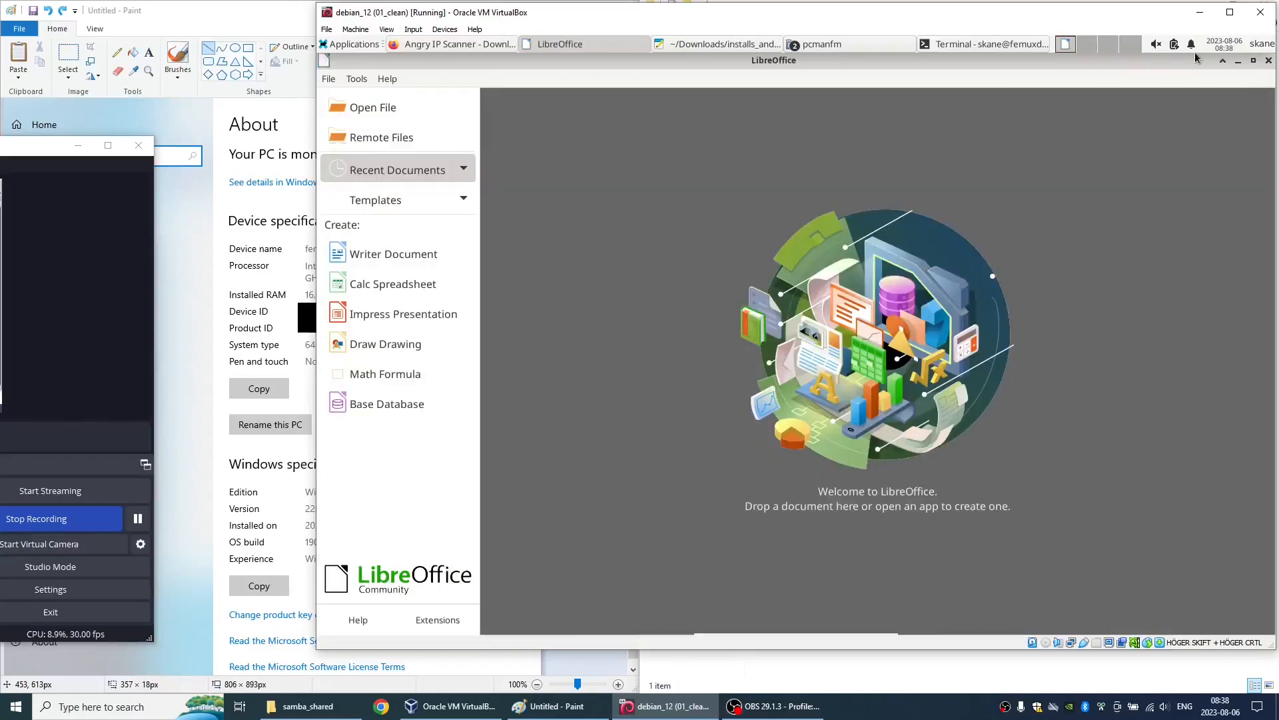
pyautogui.click(1269, 60)
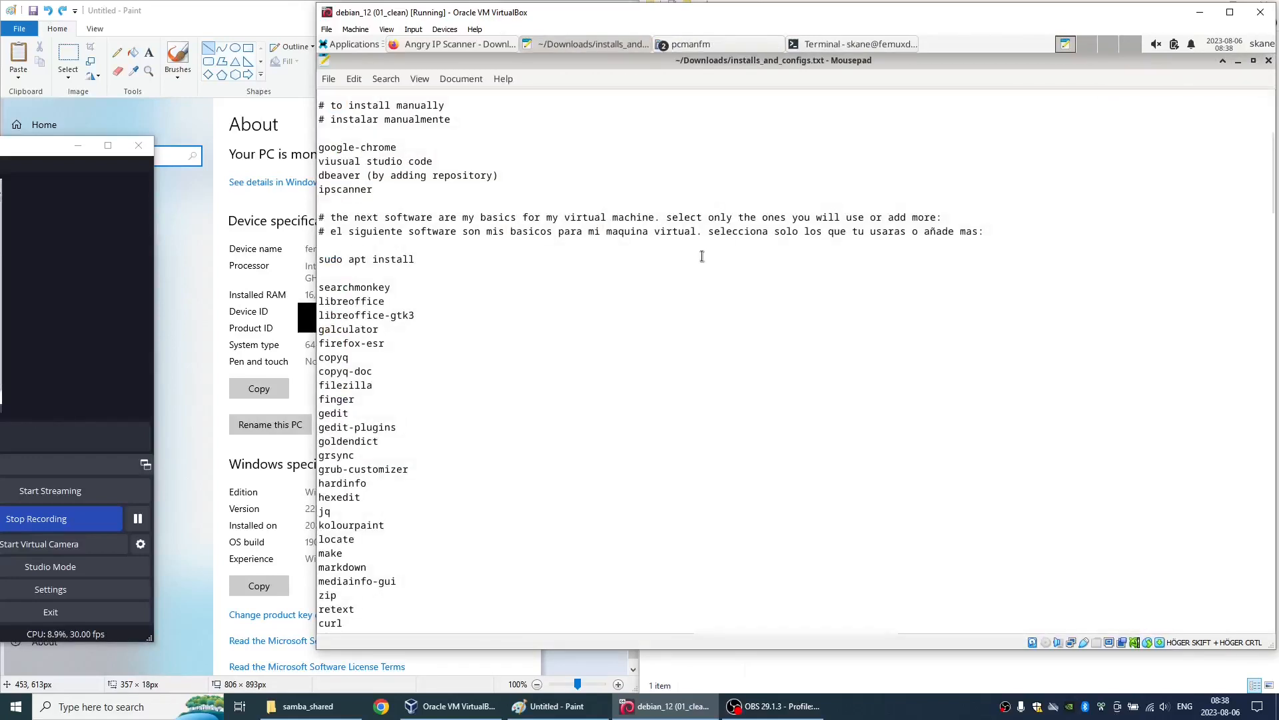
# - Launch the Galculator calculator to check that it is installed, and close it
pyautogui.click(347, 46)
pyautogui.moveTo(363, 182)
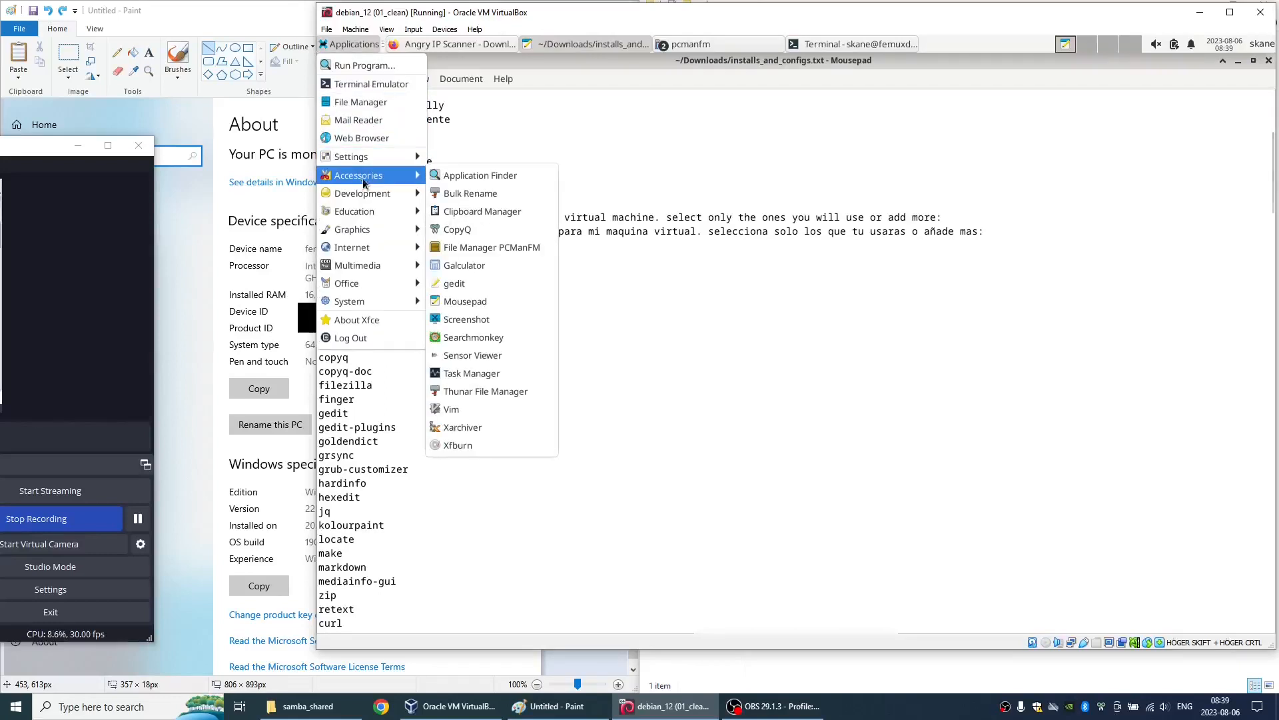
pyautogui.click(484, 264)
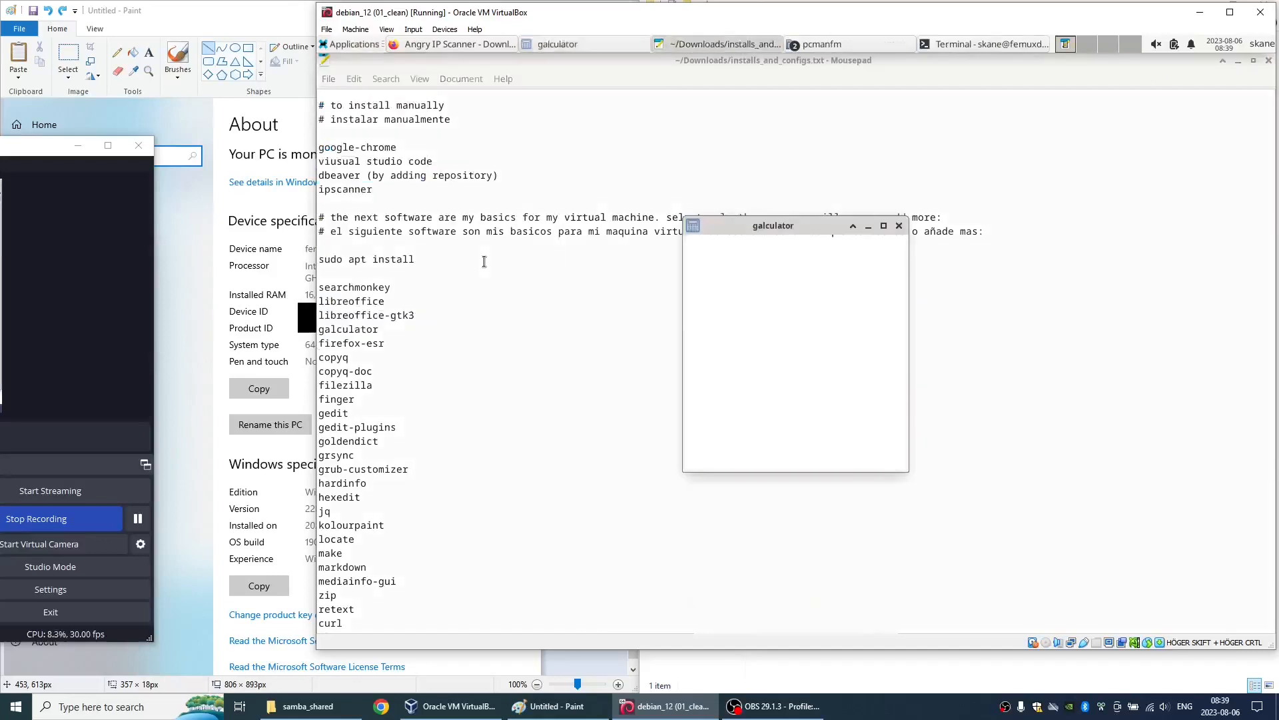
pyautogui.click(900, 227)
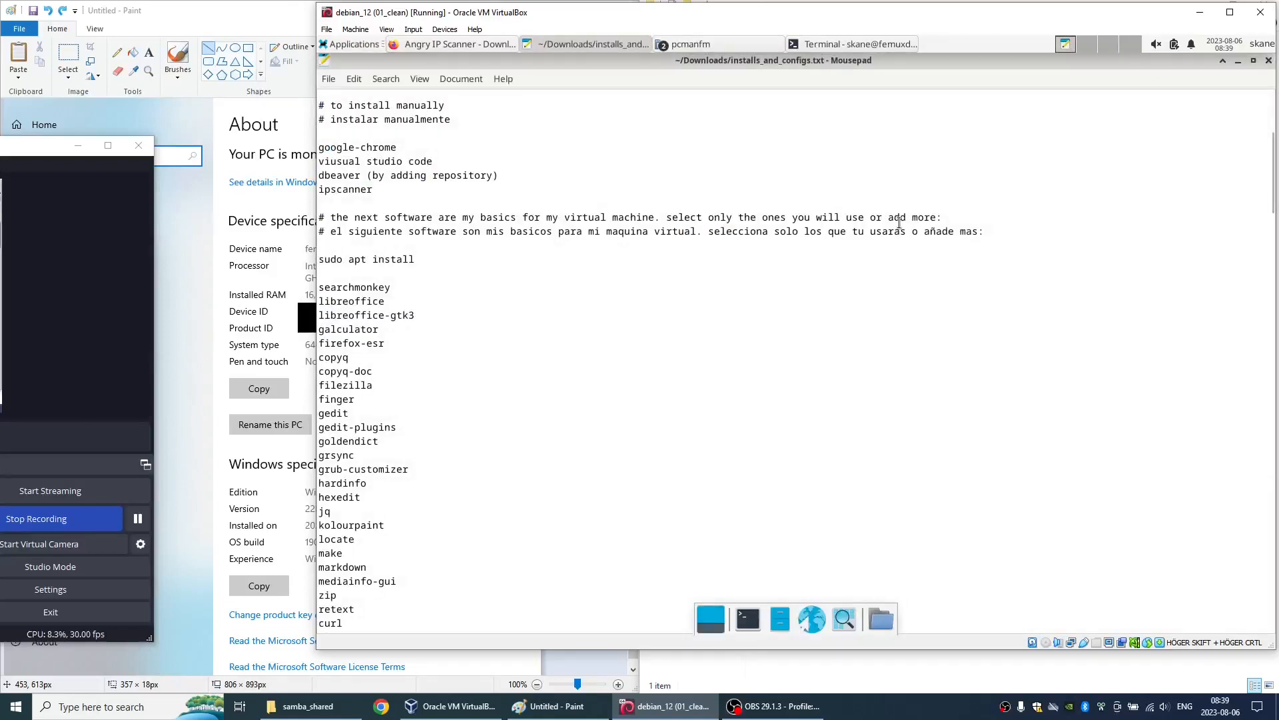
# - Launch the CopyQ clipboard manager to check that it is installed, and close its window
pyautogui.click(335, 47)
pyautogui.moveTo(365, 180)
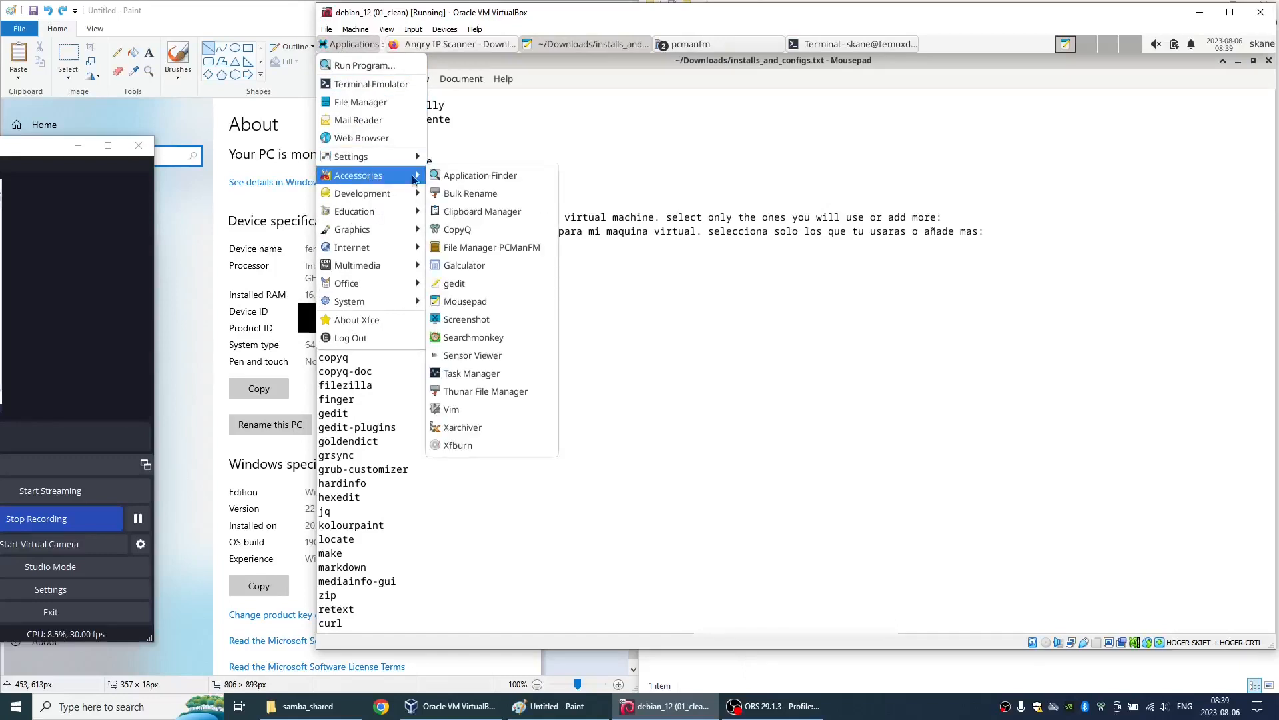
pyautogui.click(454, 229)
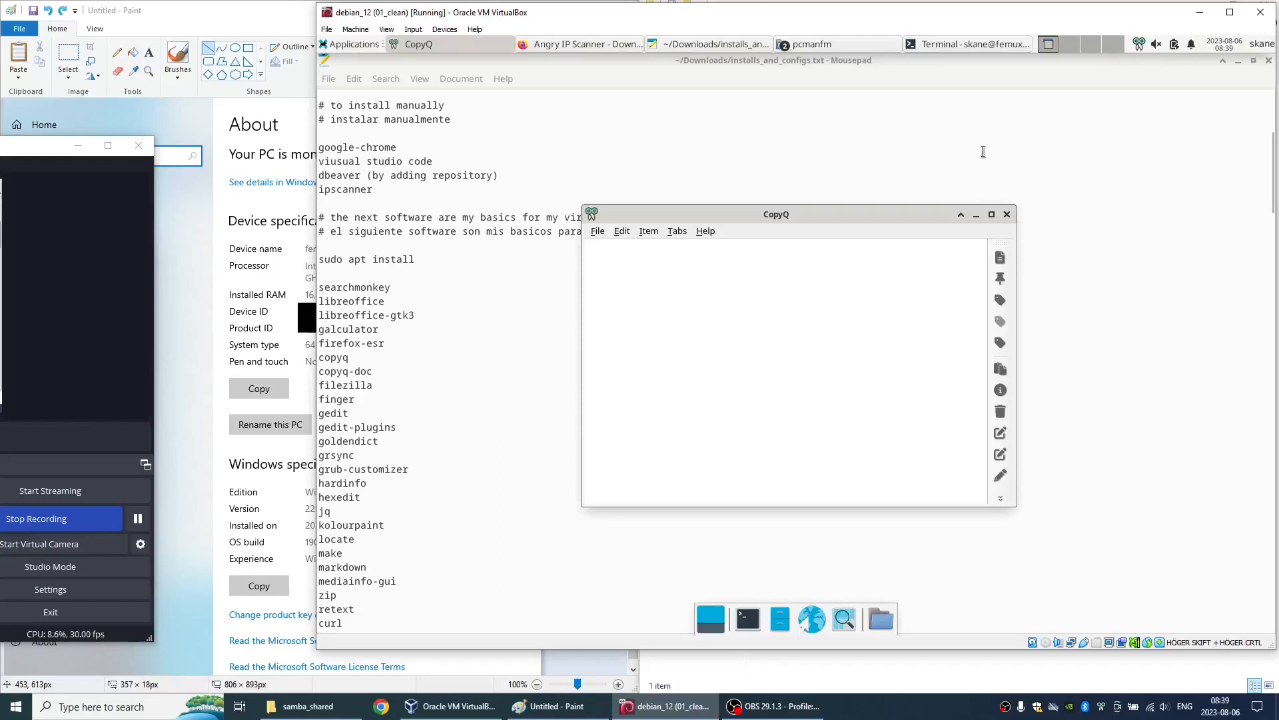
pyautogui.click(1007, 216)
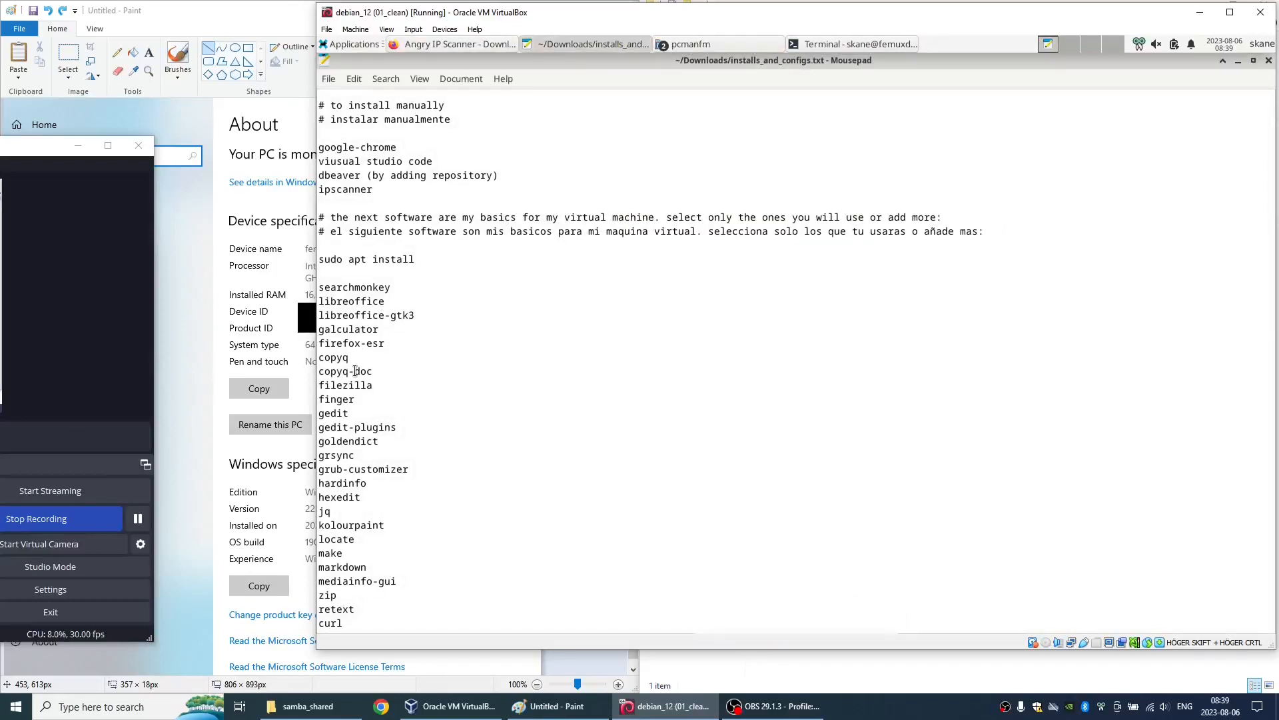
# - Launch FileZilla through the Application Finder, dismiss its welcome message, and close the program
pyautogui.hotkey('alt', 'F2')
pyautogui.write('filezilla')
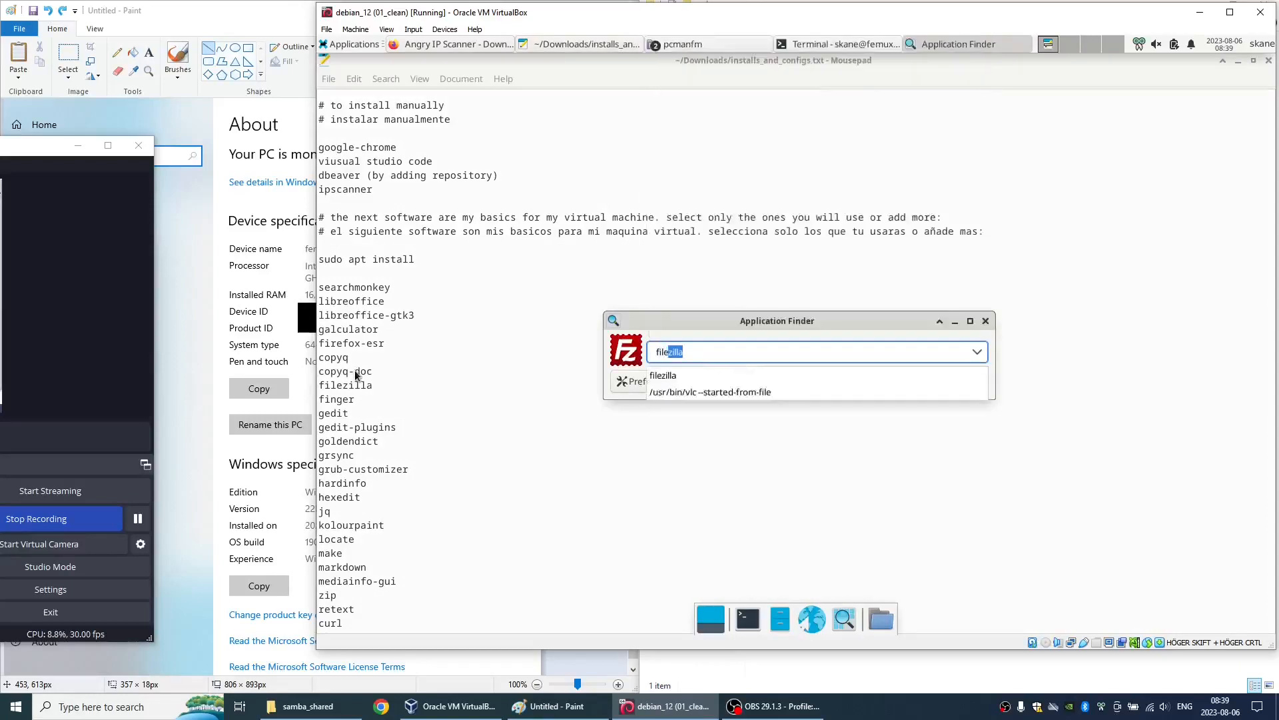
pyautogui.press('Return')
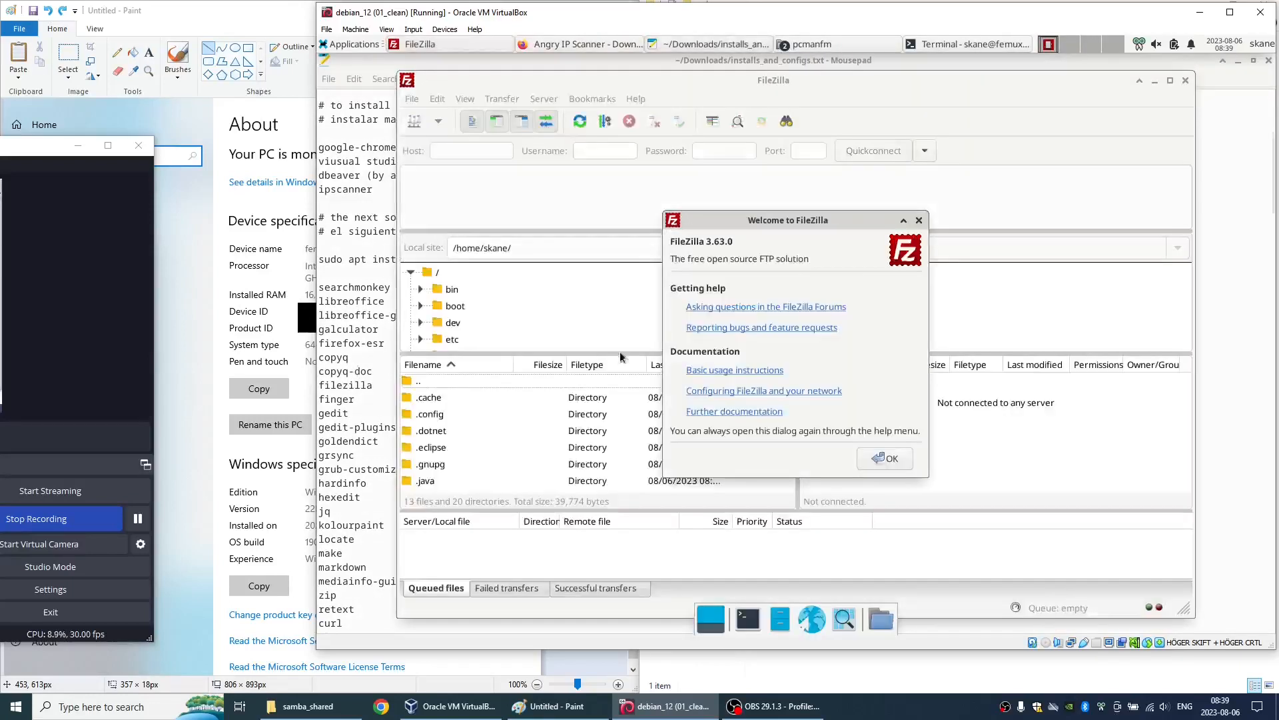
pyautogui.click(888, 459)
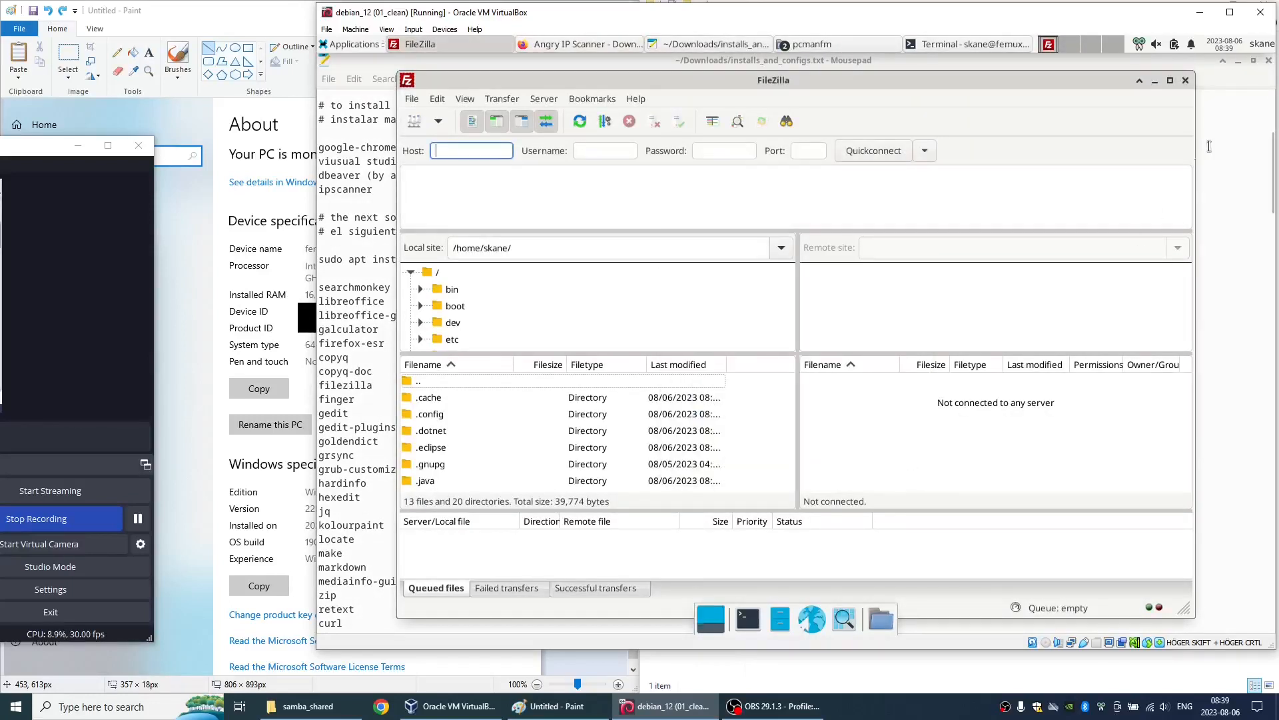
pyautogui.click(1185, 80)
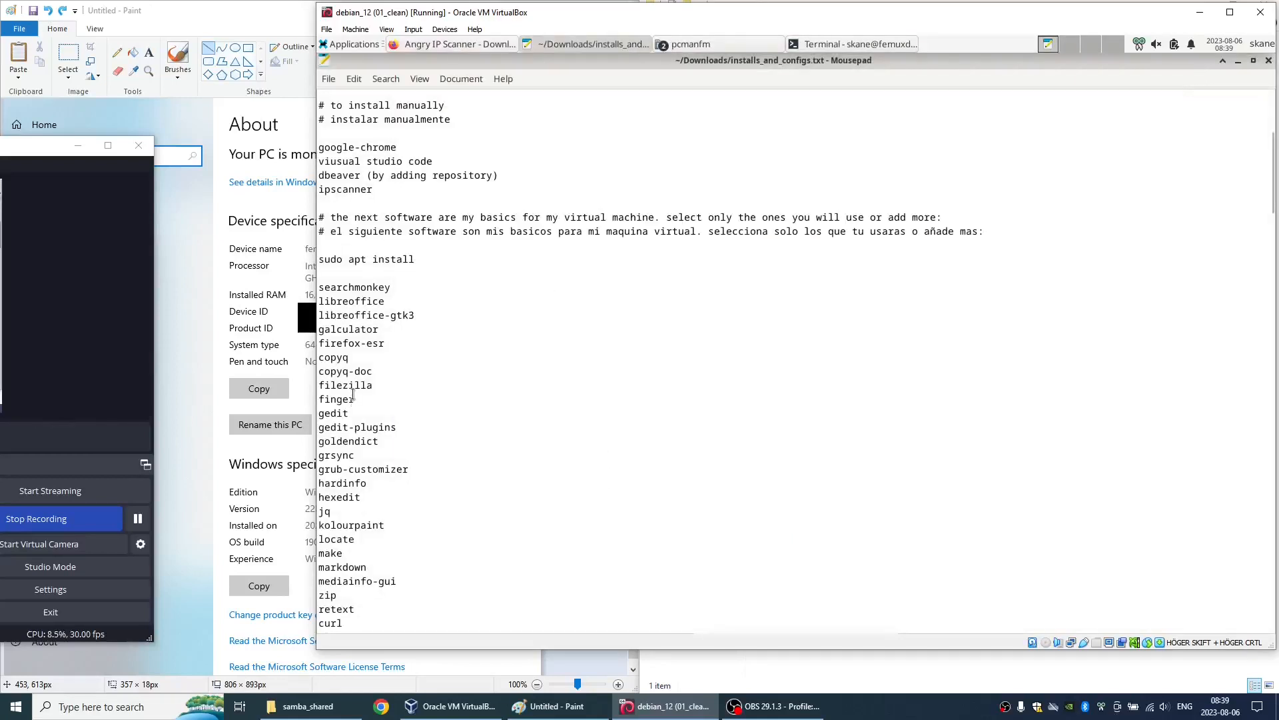
# - Launch GoldenDict through the Application Finder to check that it is installed, and close its window
pyautogui.scroll(-2, 344, 401)
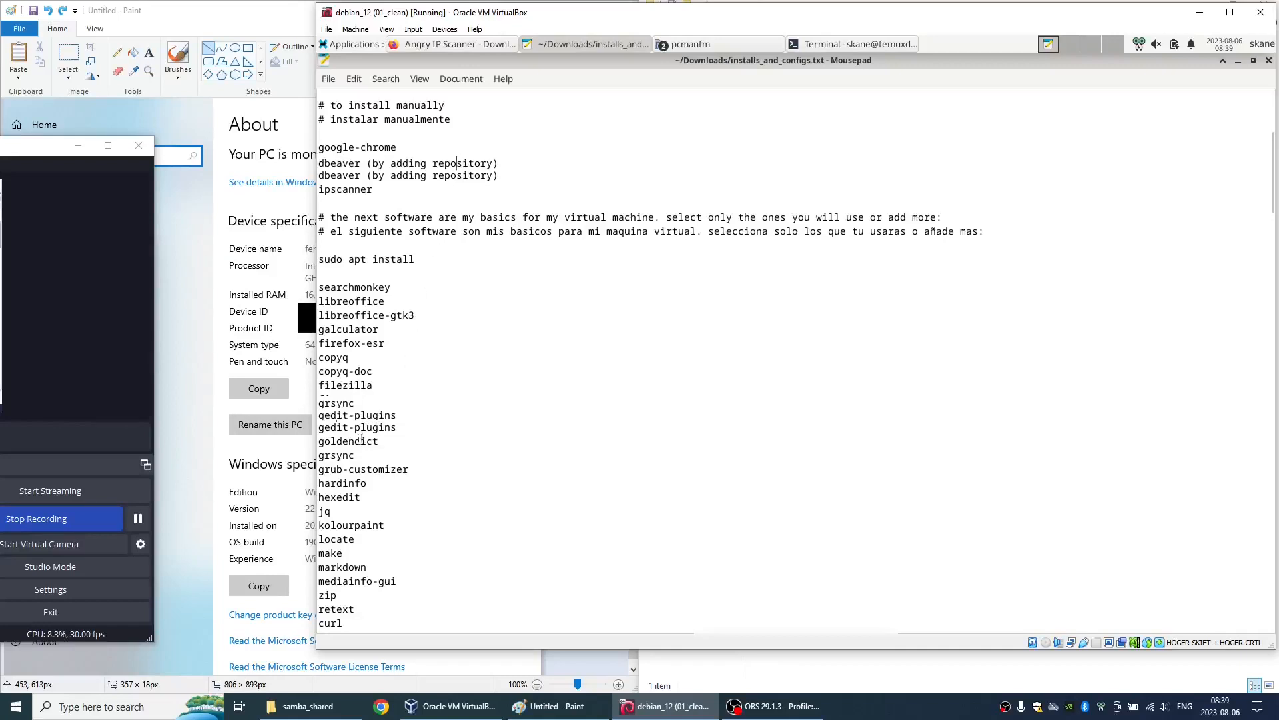
pyautogui.click(370, 47)
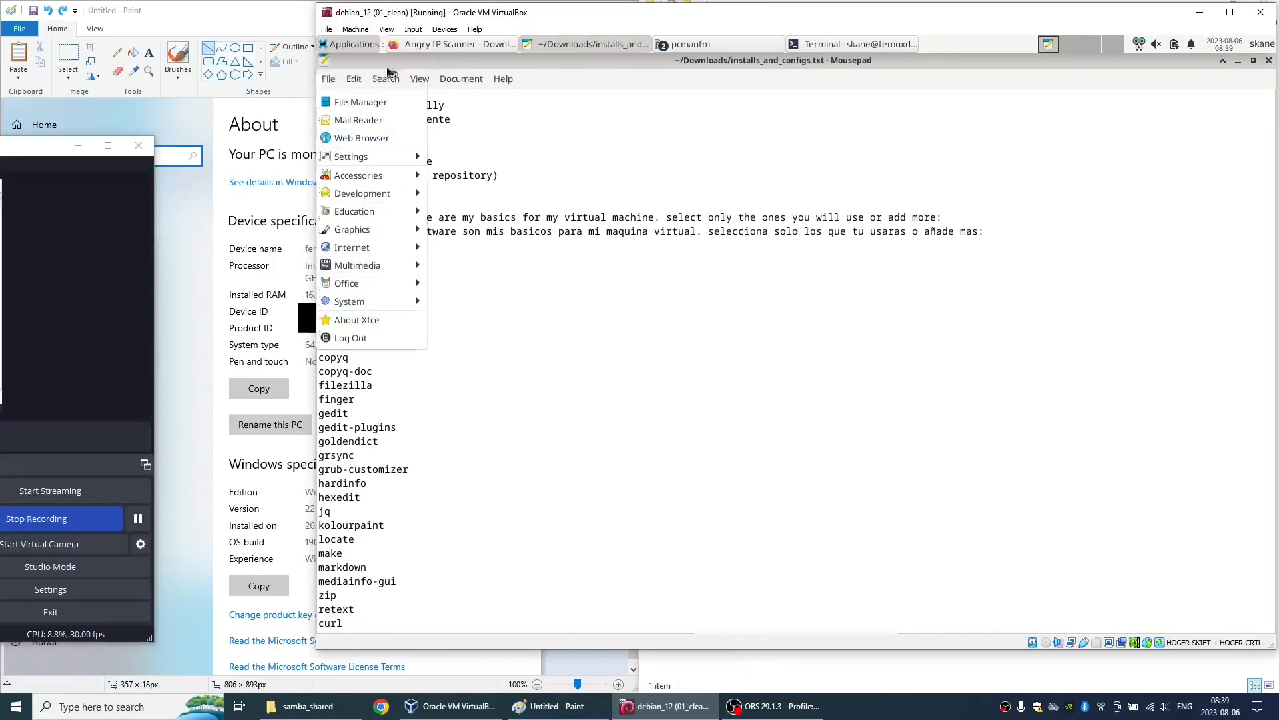
pyautogui.hotkey('alt', 'F2')
pyautogui.write('goldendict')
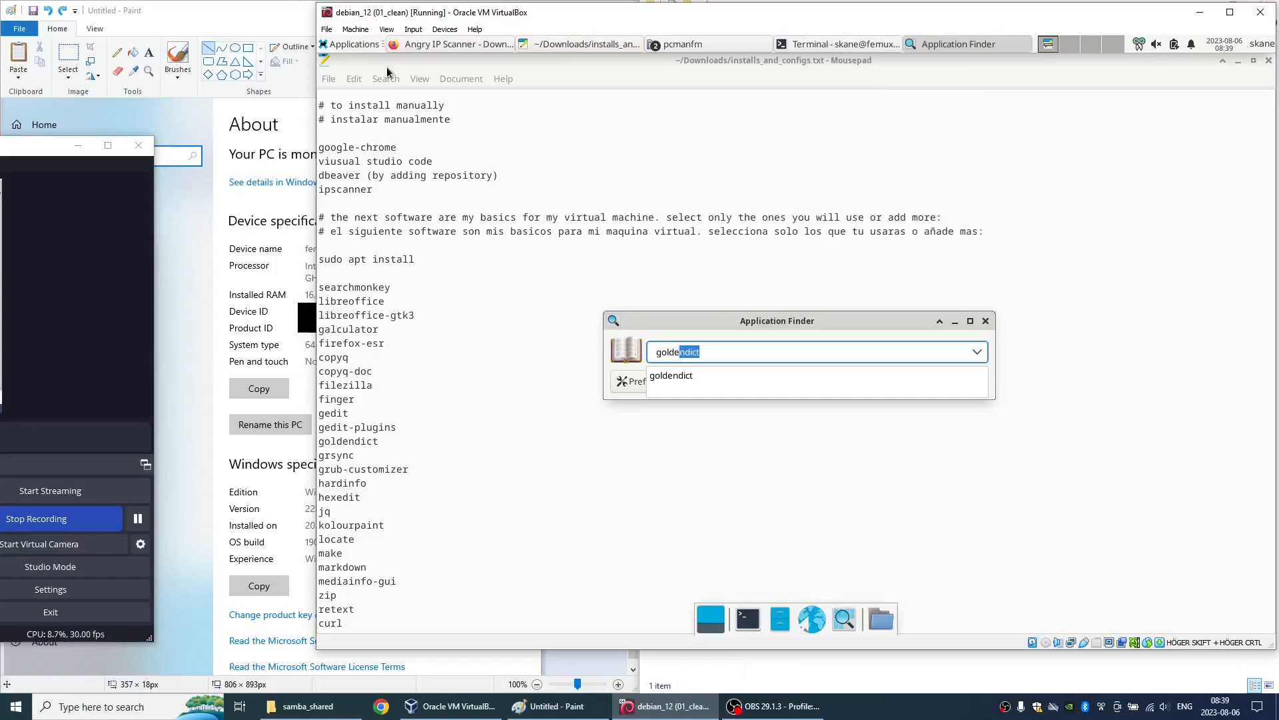
pyautogui.press('Return')
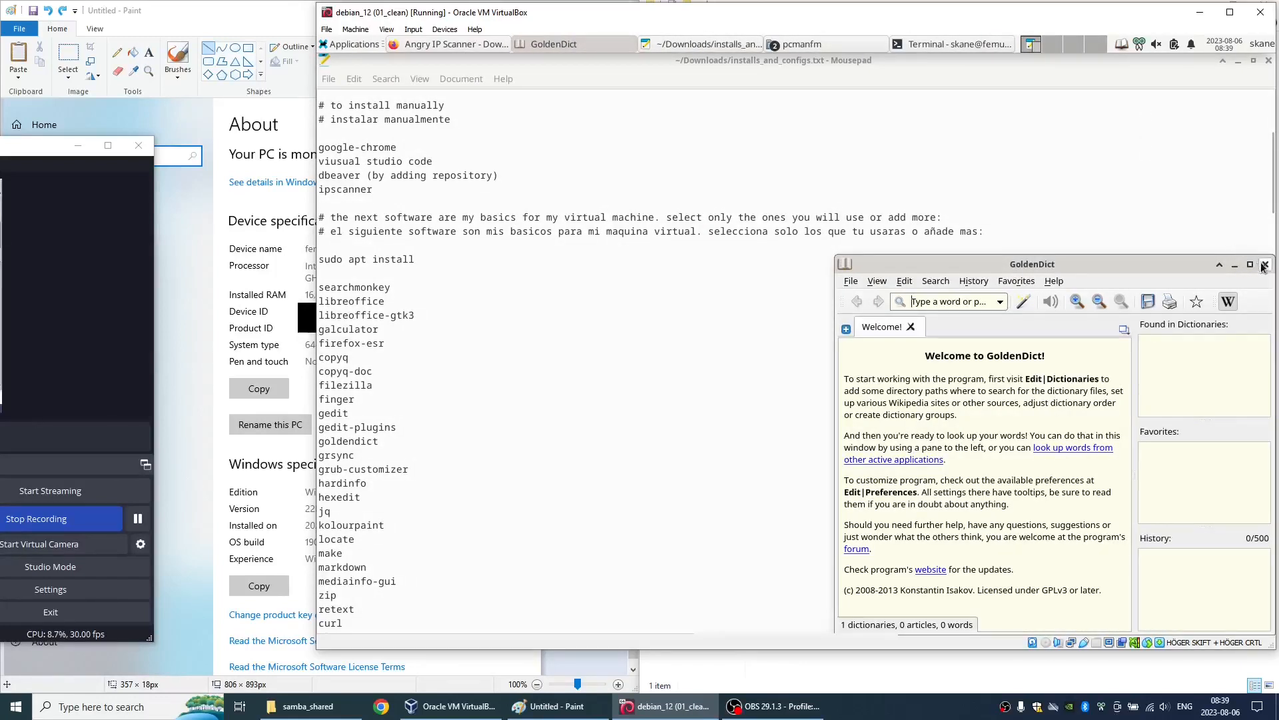
pyautogui.click(1264, 265)
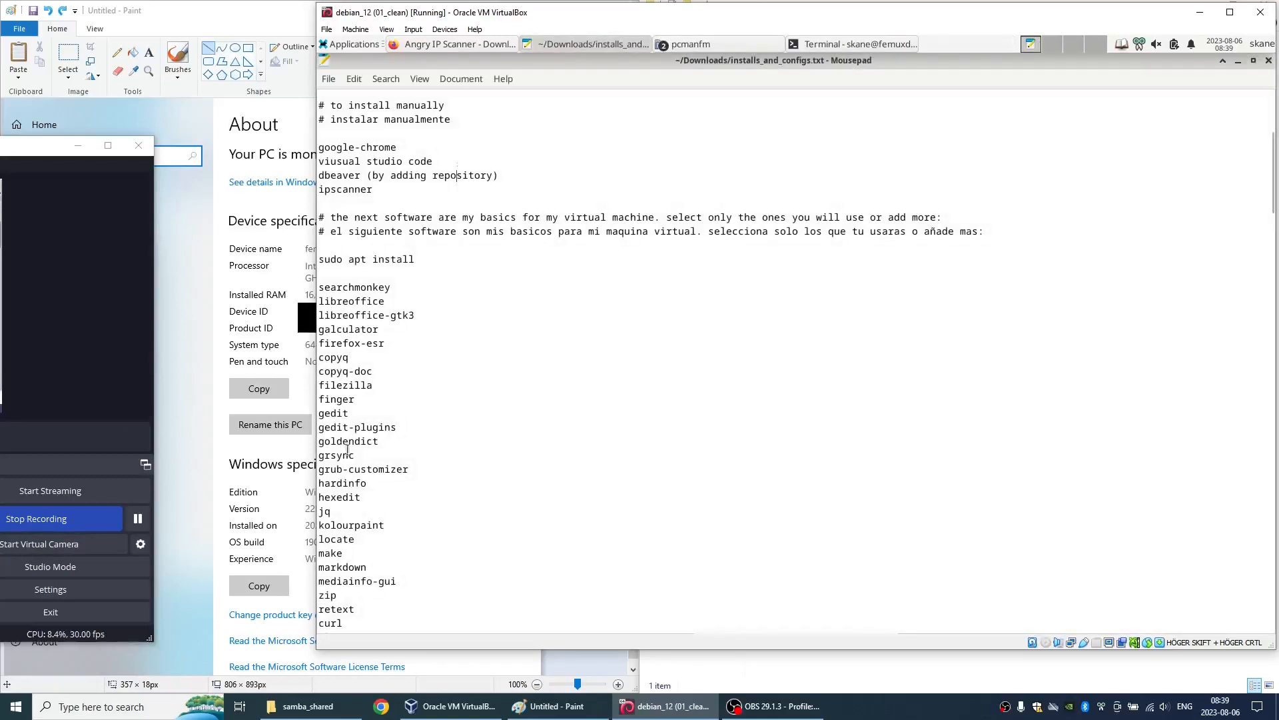
pyautogui.hotkey('alt', 'F2')
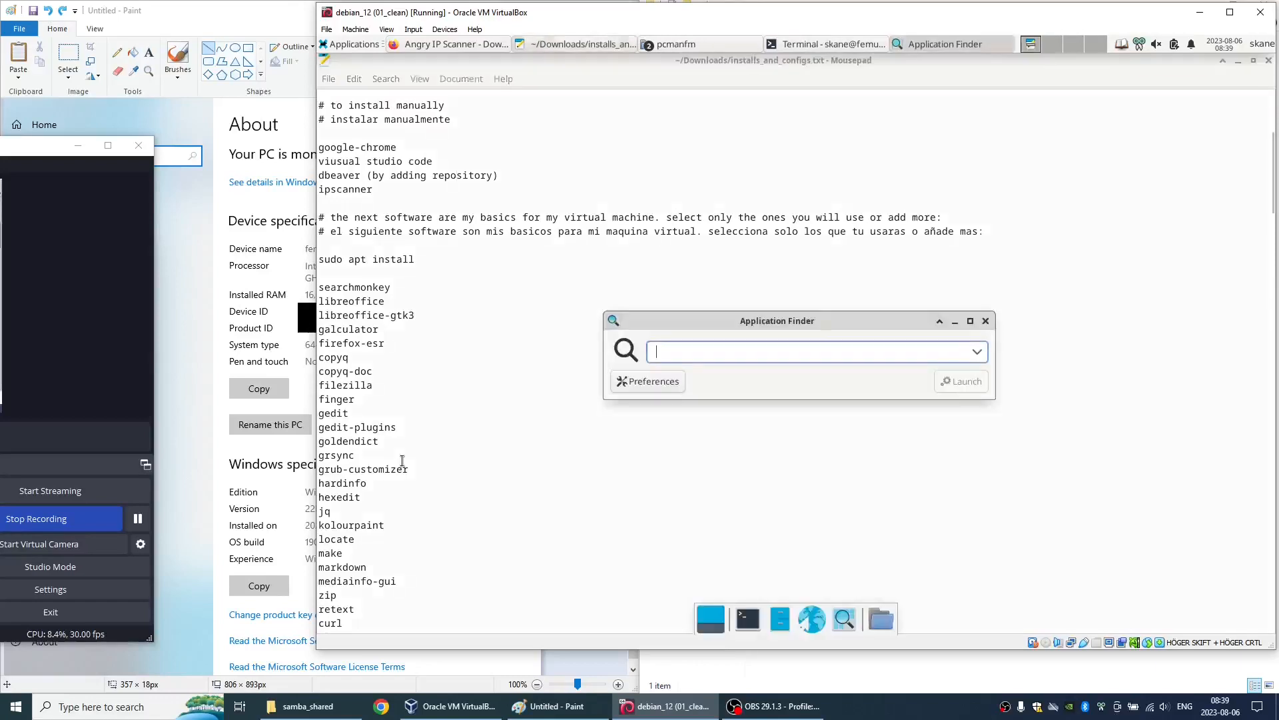
pyautogui.write('grs')
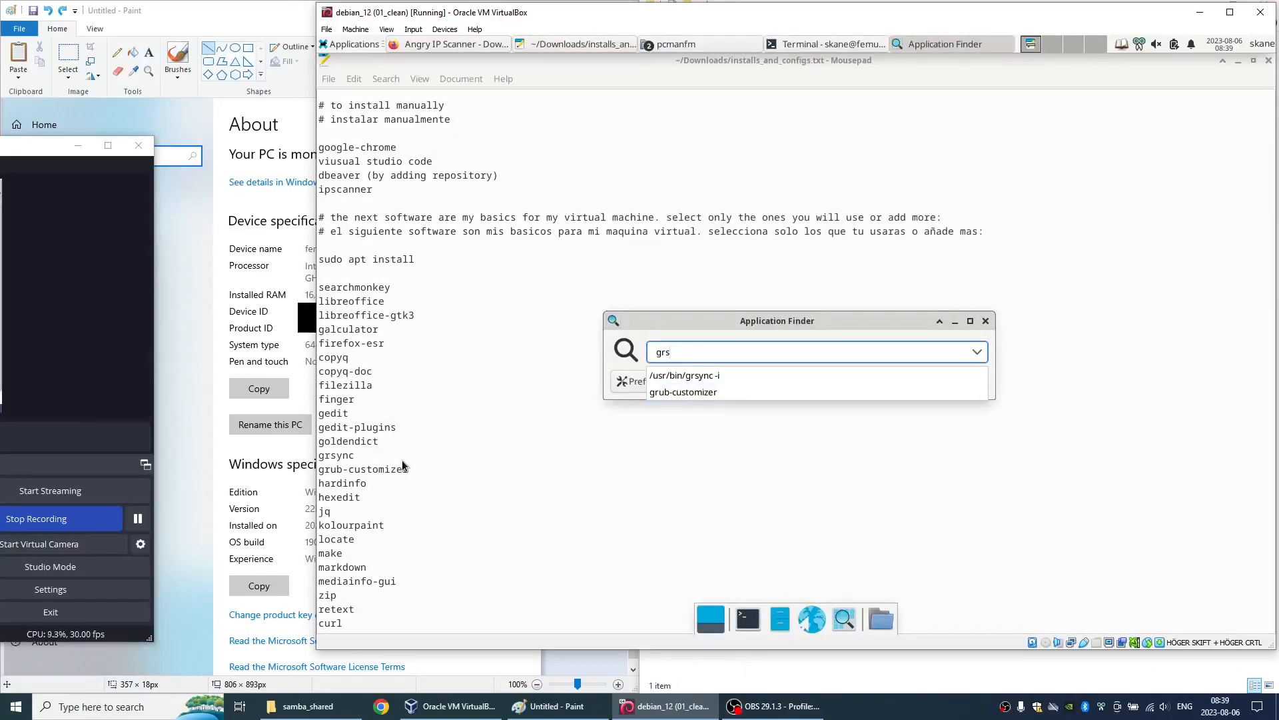
pyautogui.write('y')
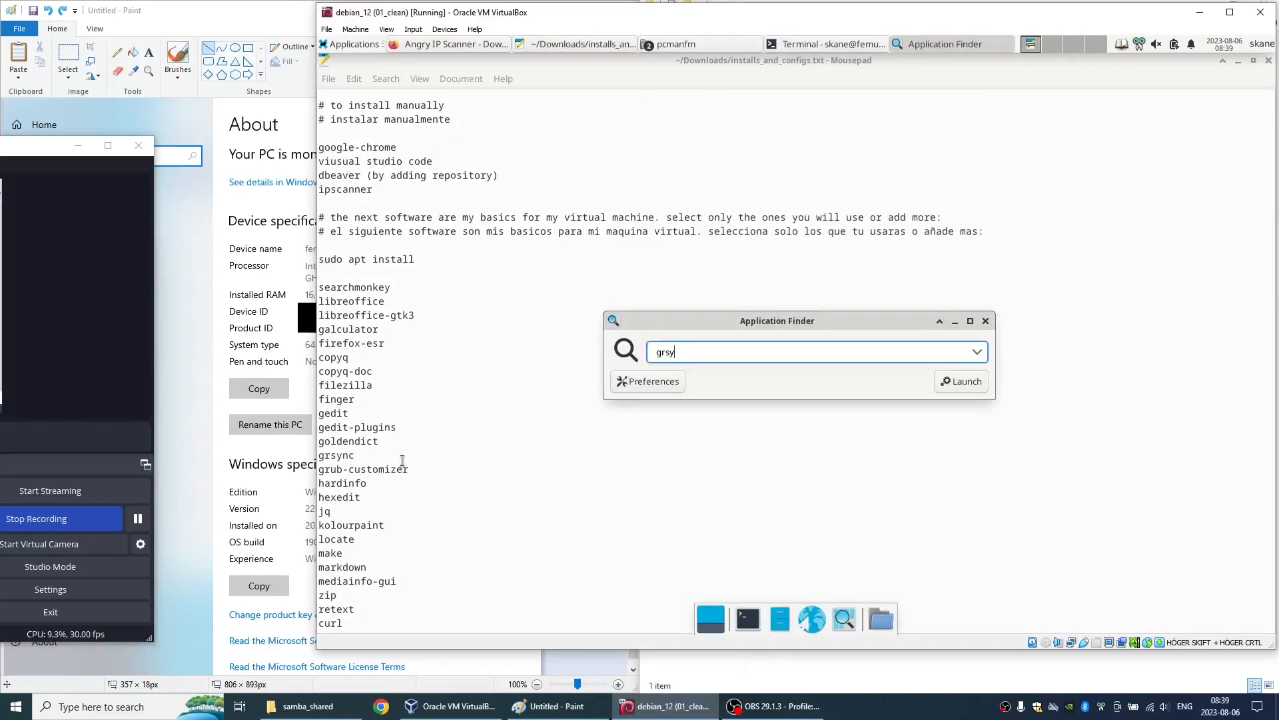
pyautogui.press('Escape')
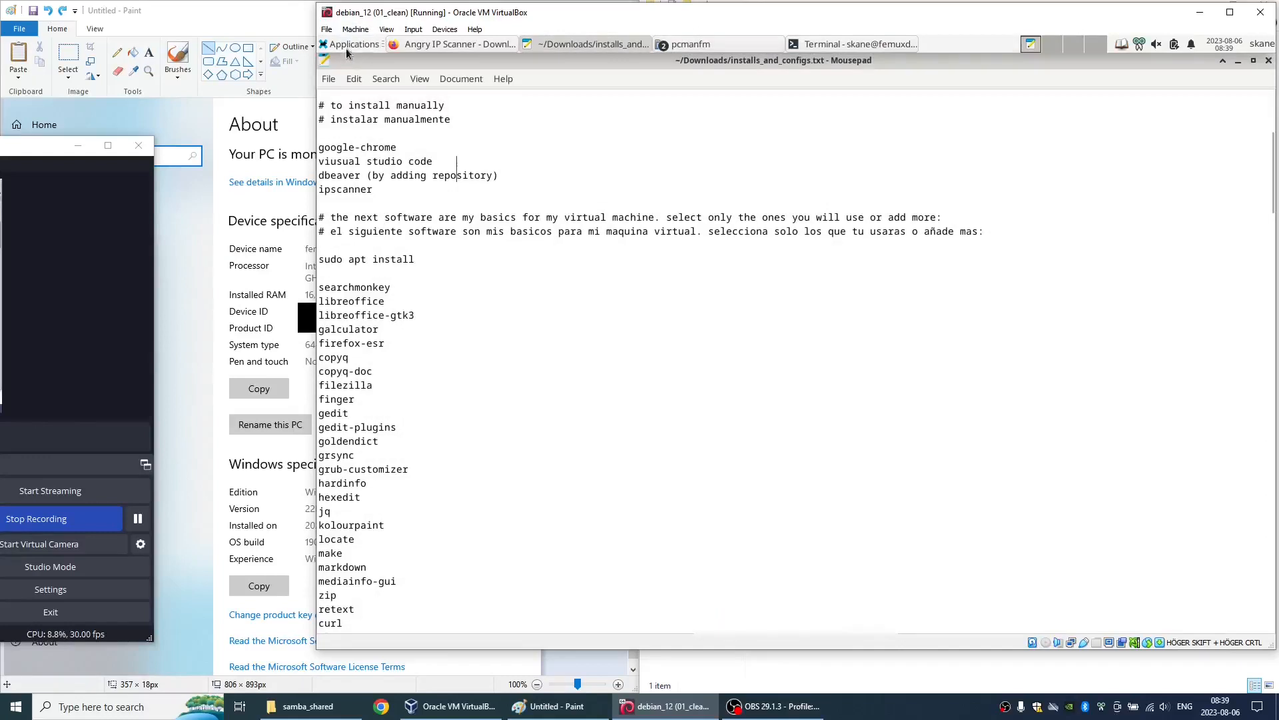
# - Launch Grsync from the system applications to check that it is installed, and close its window
pyautogui.click(347, 47)
pyautogui.moveTo(367, 176)
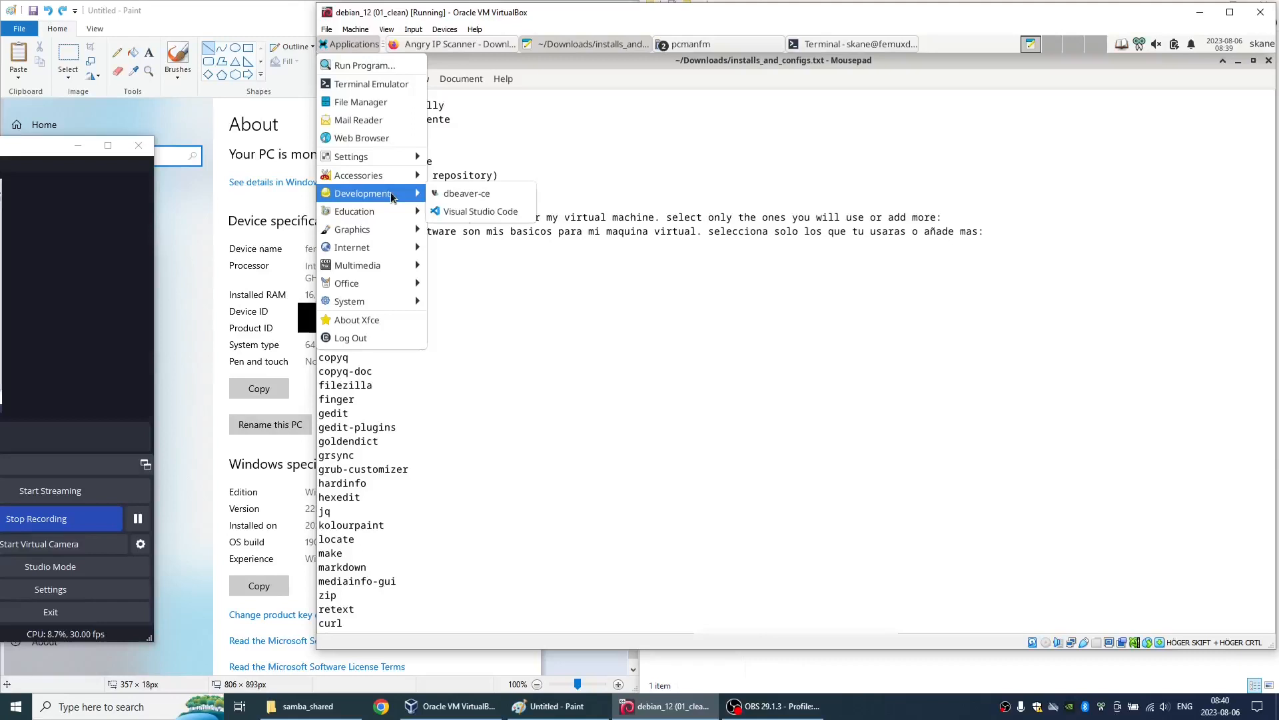
pyautogui.moveTo(382, 235)
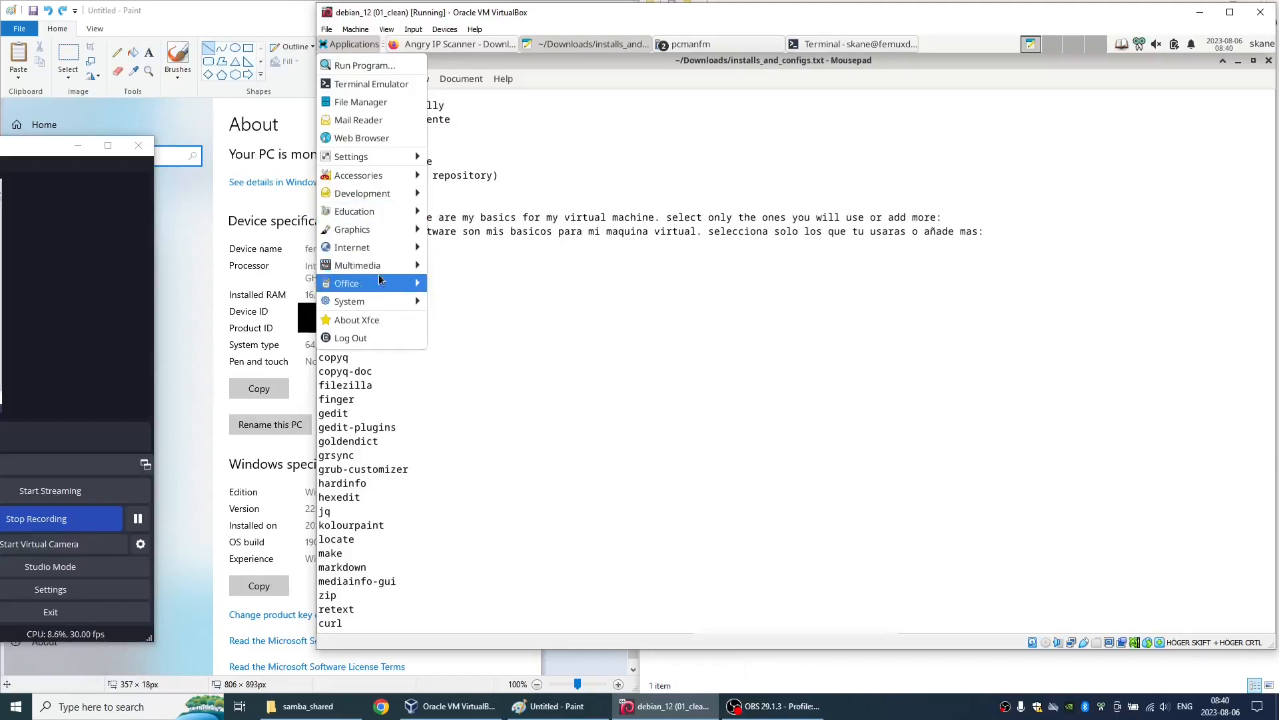
pyautogui.moveTo(400, 301)
pyautogui.click(460, 320)
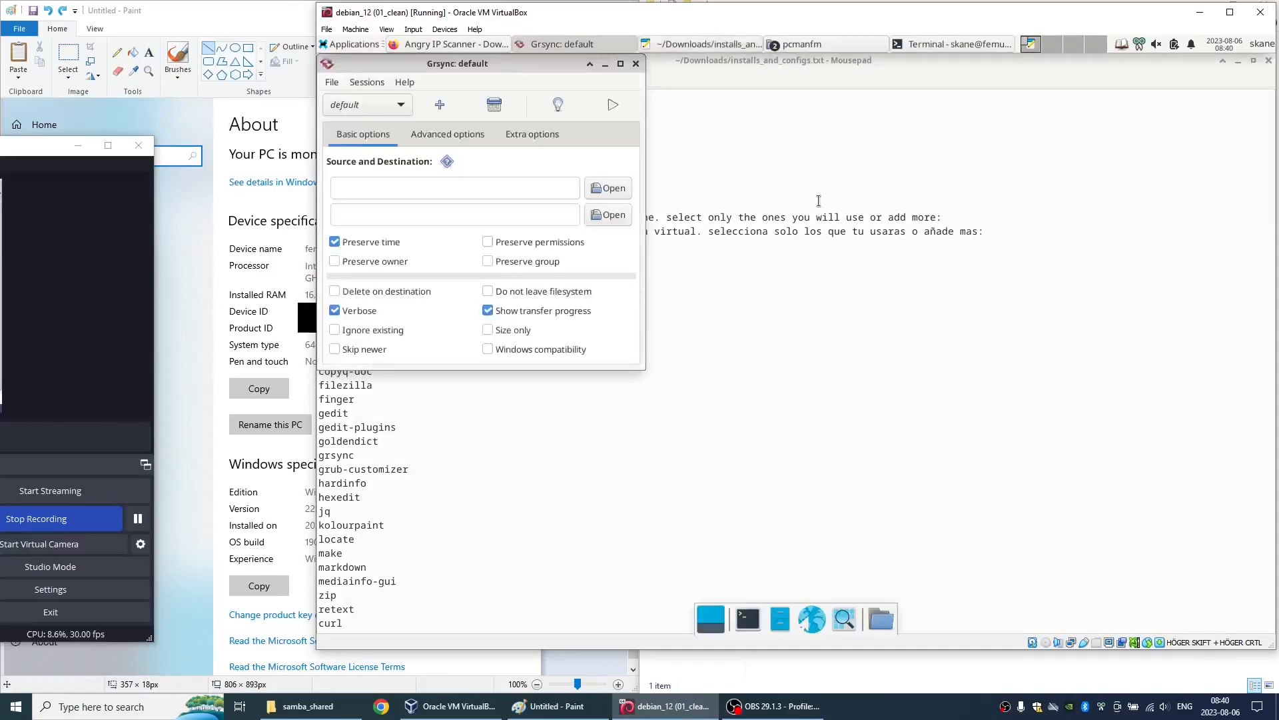
pyautogui.click(638, 67)
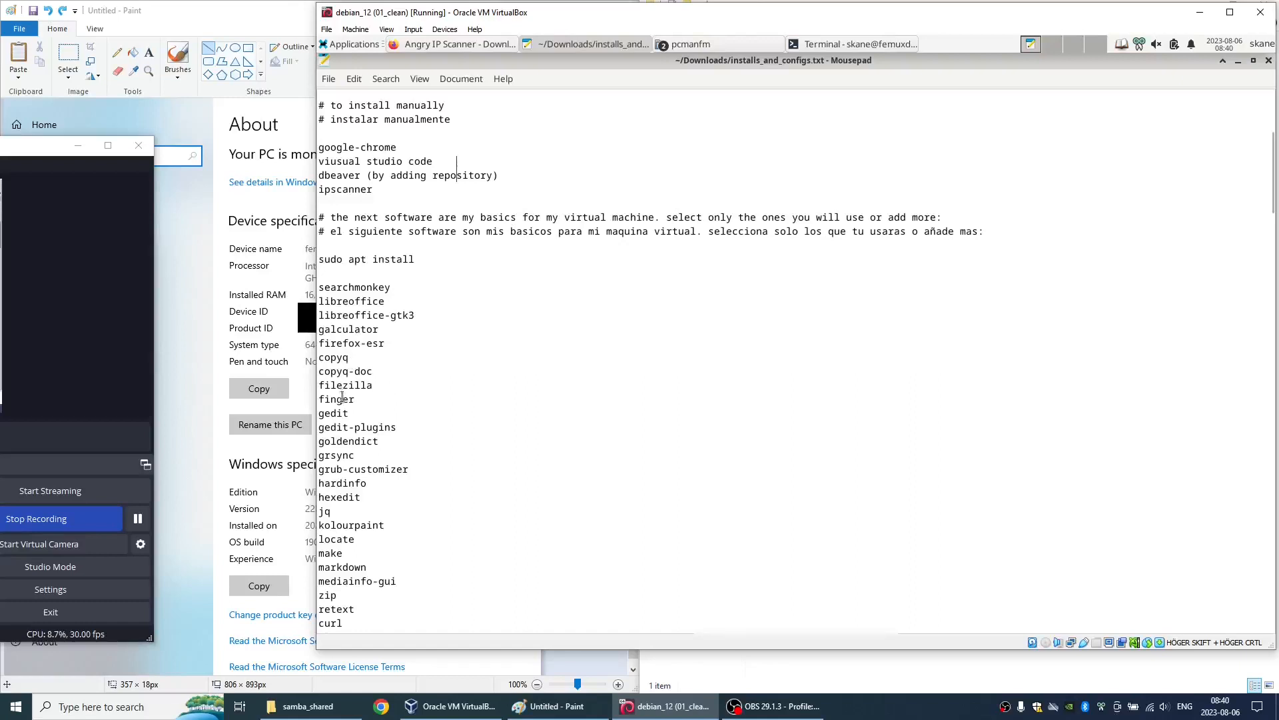
pyautogui.click(337, 456)
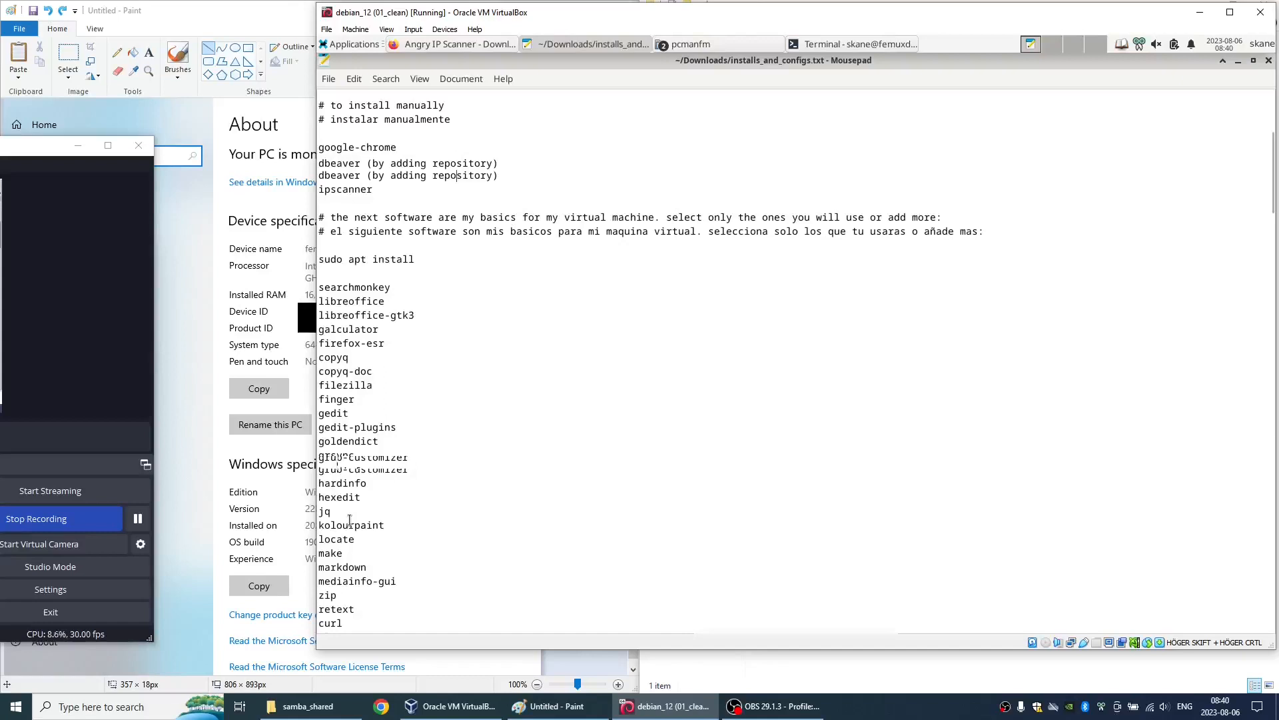
# - Launch the KolourPaint graphics program, move its window fully into view to inspect the tool buttons, and close it
pyautogui.click(352, 46)
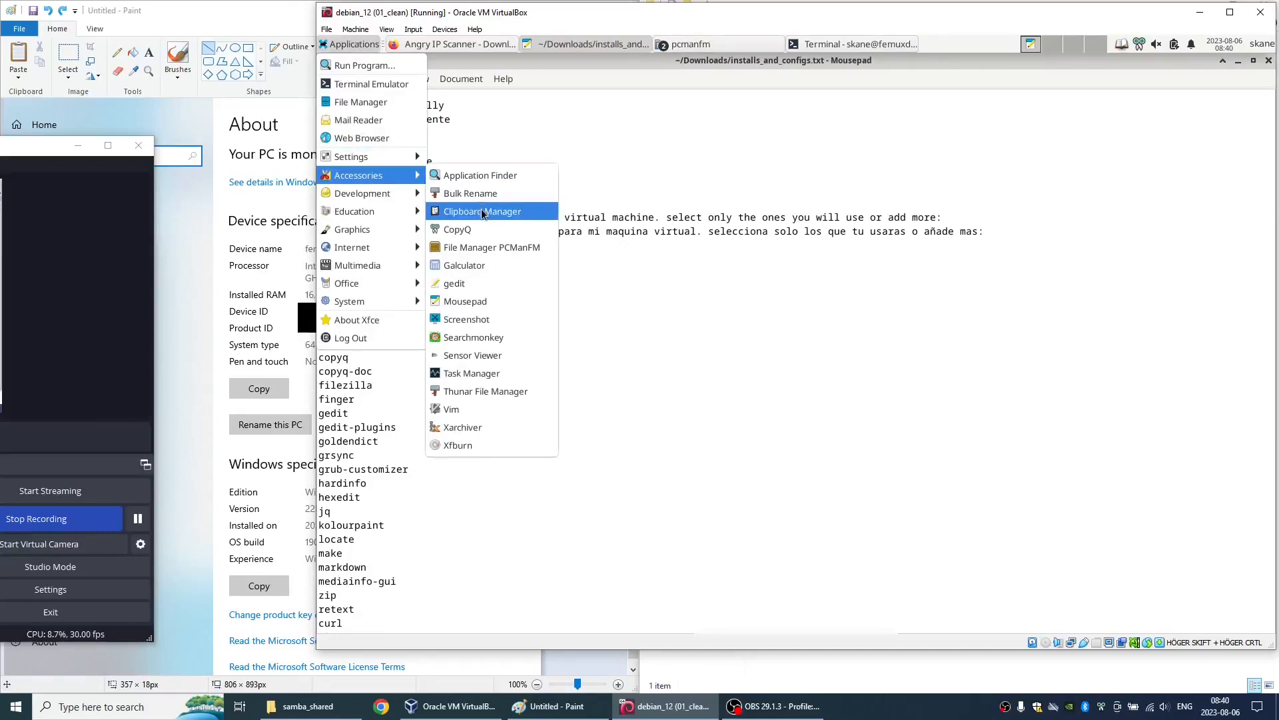
pyautogui.moveTo(387, 230)
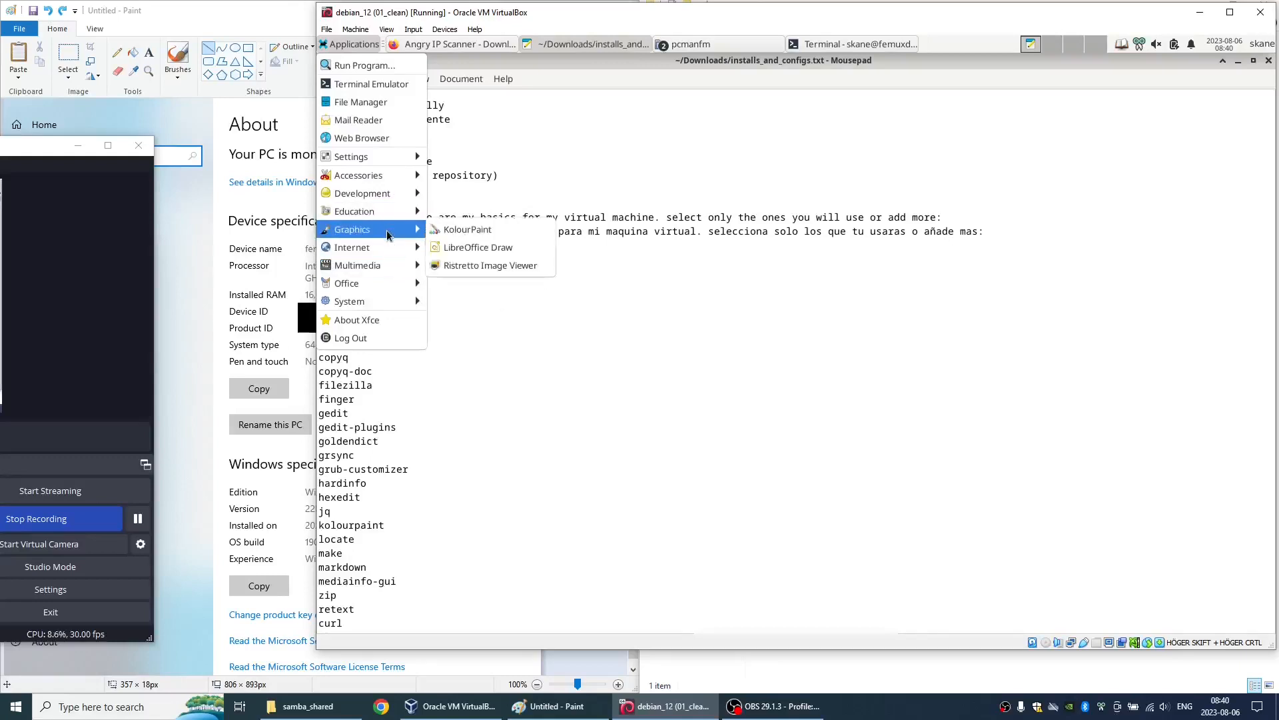
pyautogui.click(446, 229)
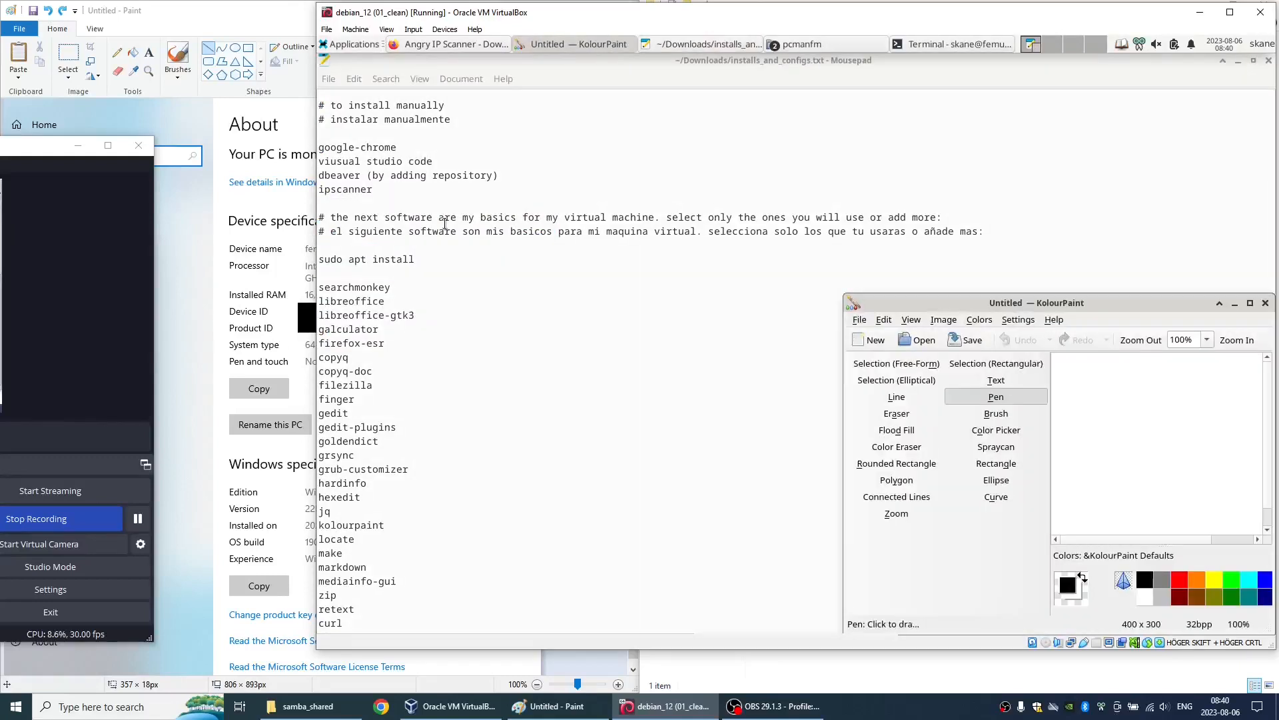
pyautogui.moveTo(1048, 304); pyautogui.dragTo(953, 252)
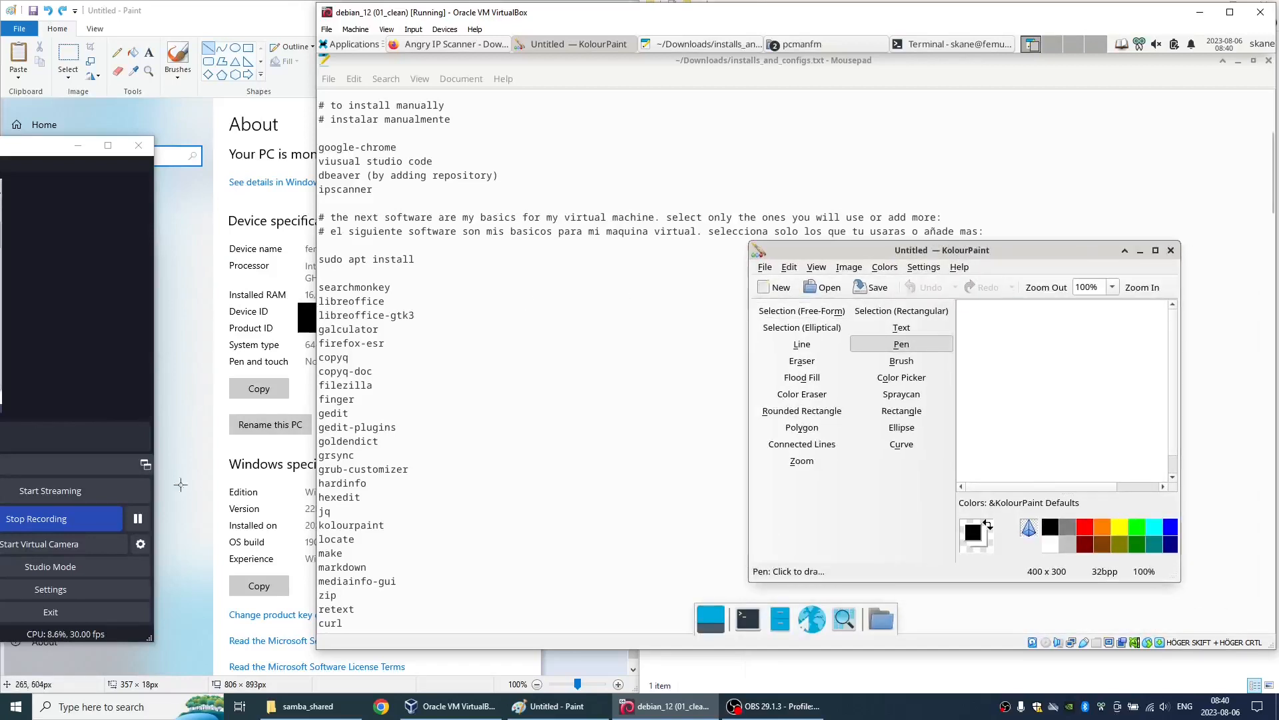
pyautogui.click(140, 519)
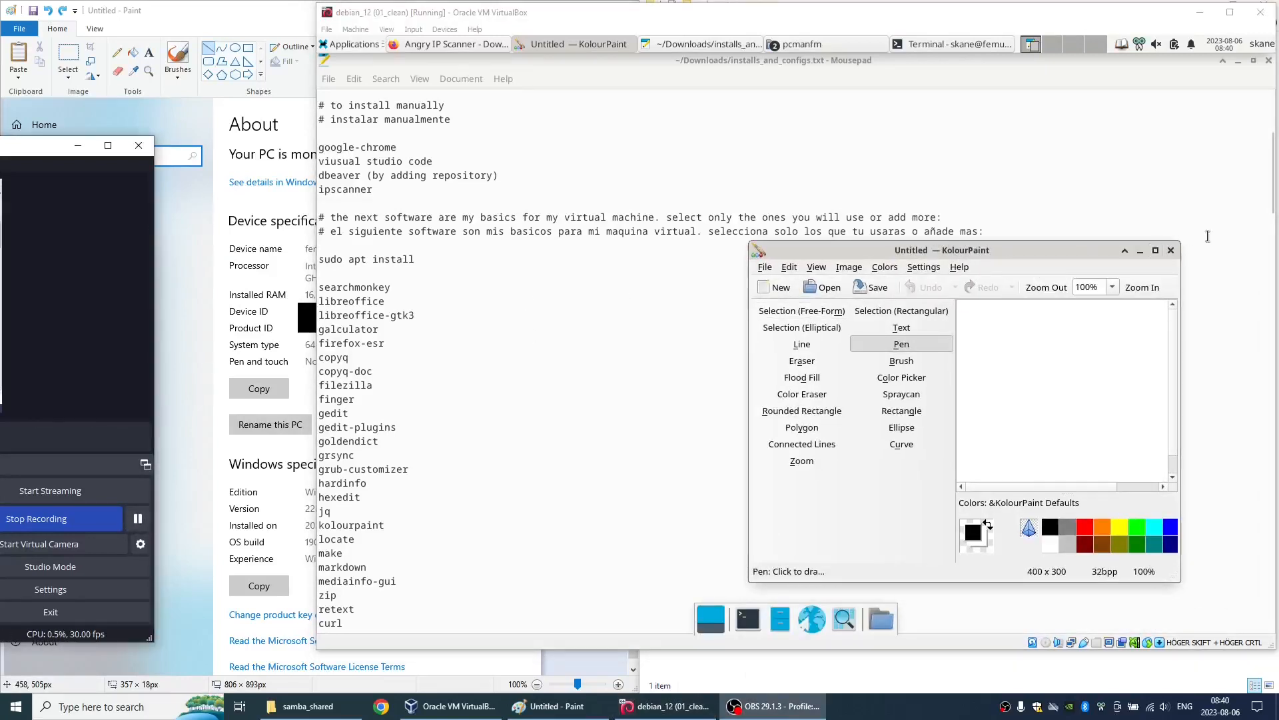
pyautogui.click(1171, 250)
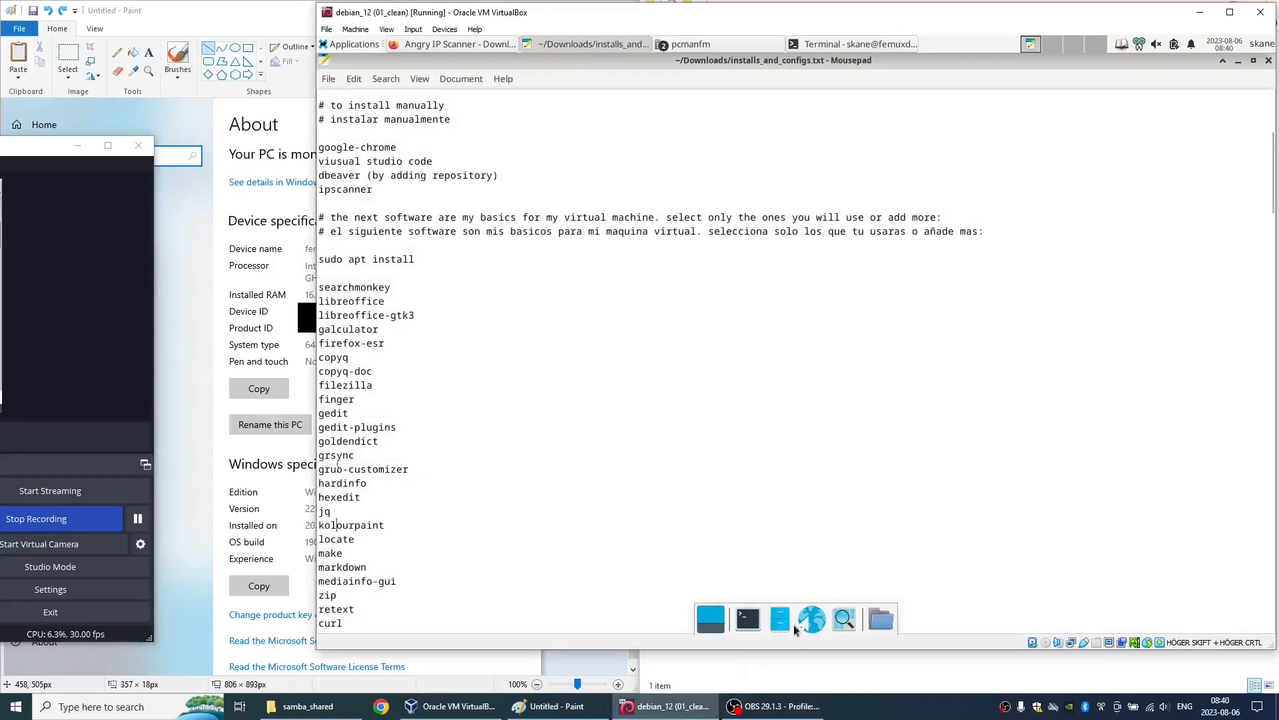
# - Install the breeze-icon-theme package with sudo apt install in a new terminal, authenticating with the account password
pyautogui.click(747, 619)
pyautogui.write('sudo')
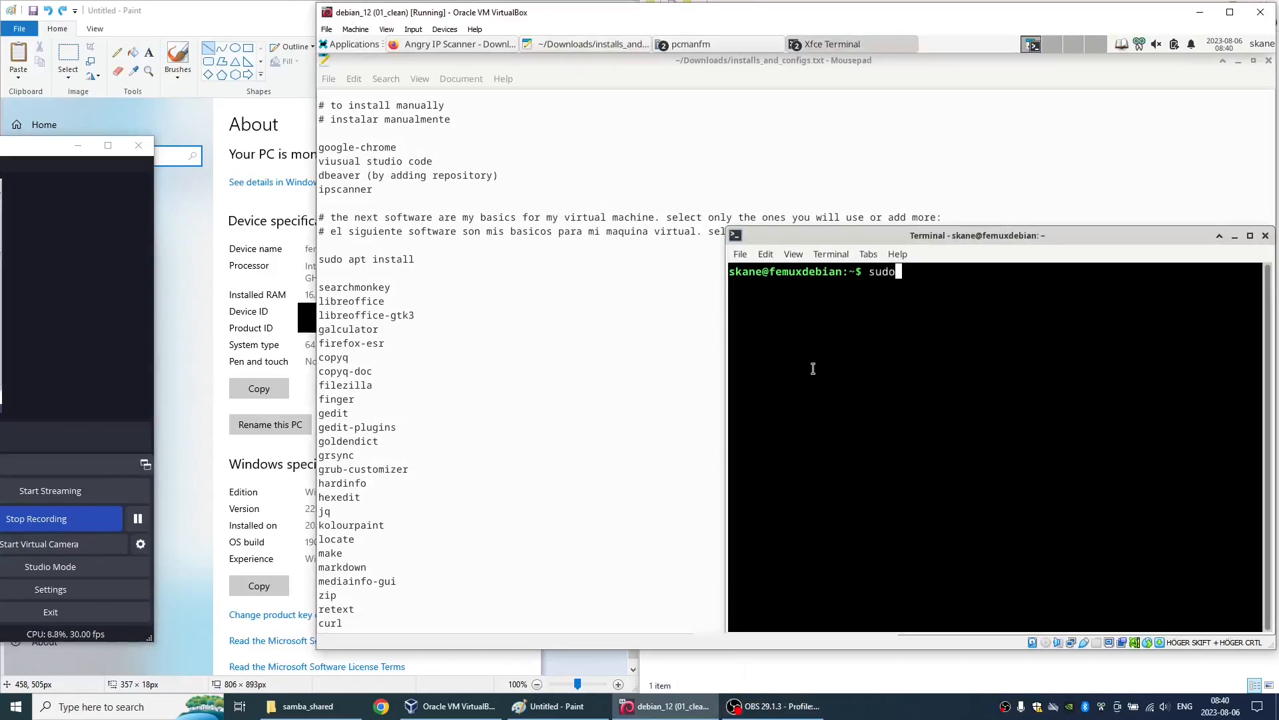
pyautogui.write(' apt install breeze-icon-theme')
pyautogui.press('Return')
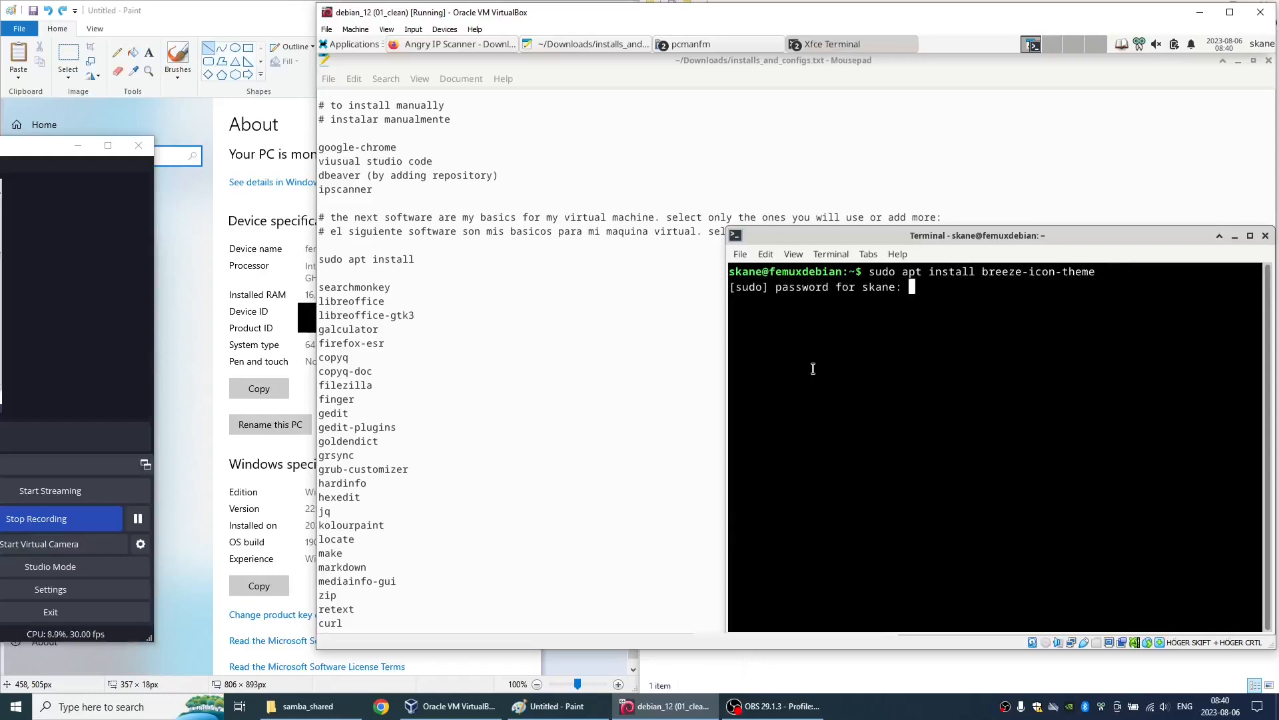
pyautogui.press('Return')
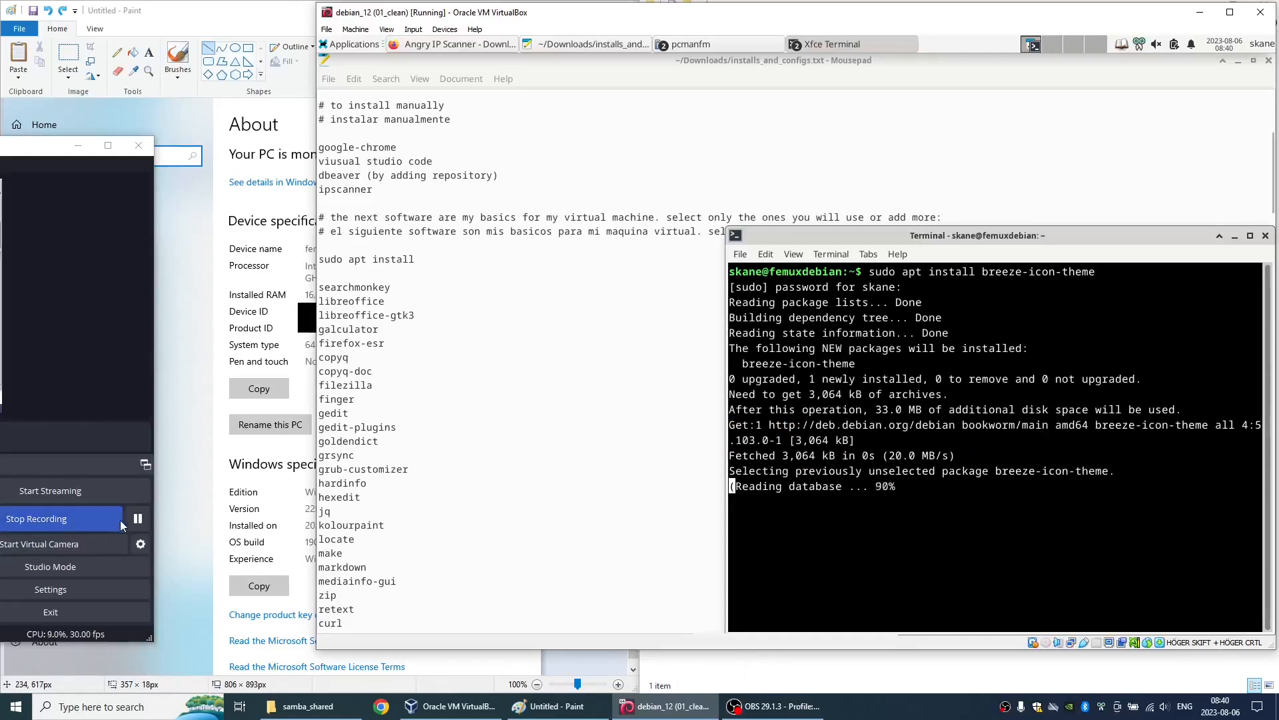
pyautogui.click(138, 519)
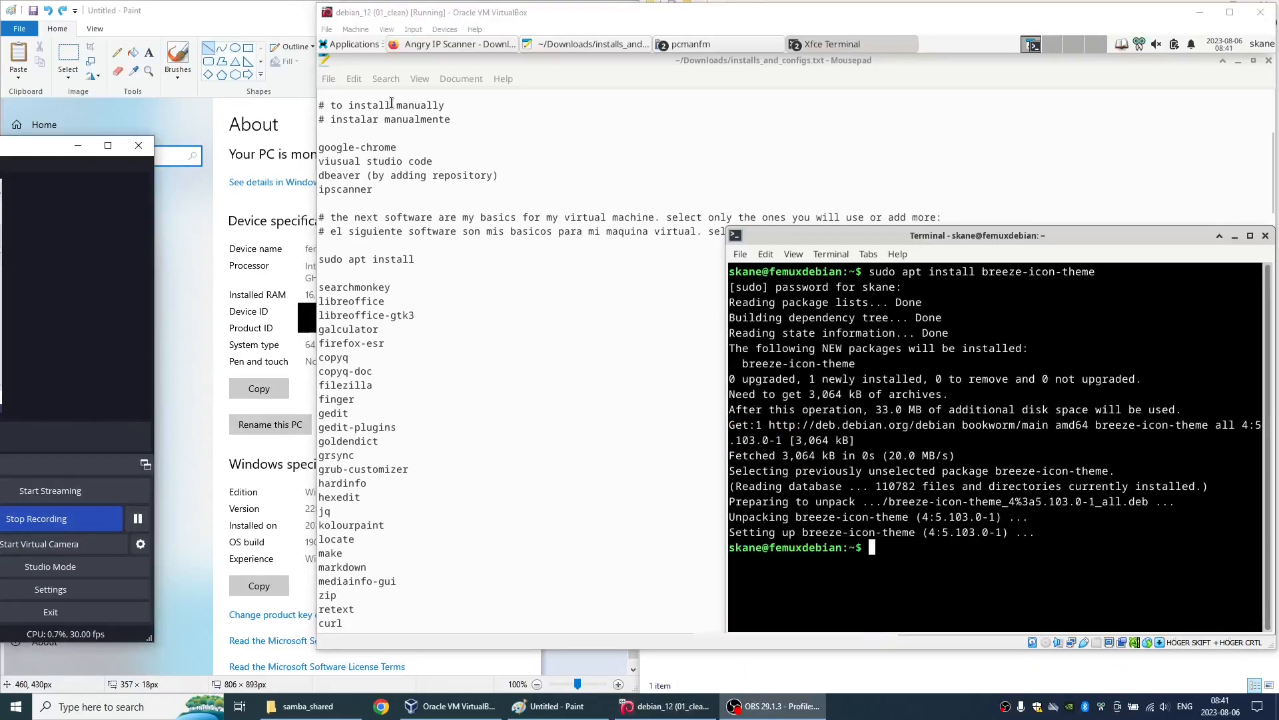
# - Relaunch KolourPaint to check its tool icons with the new icon theme, and close it
pyautogui.click(350, 44)
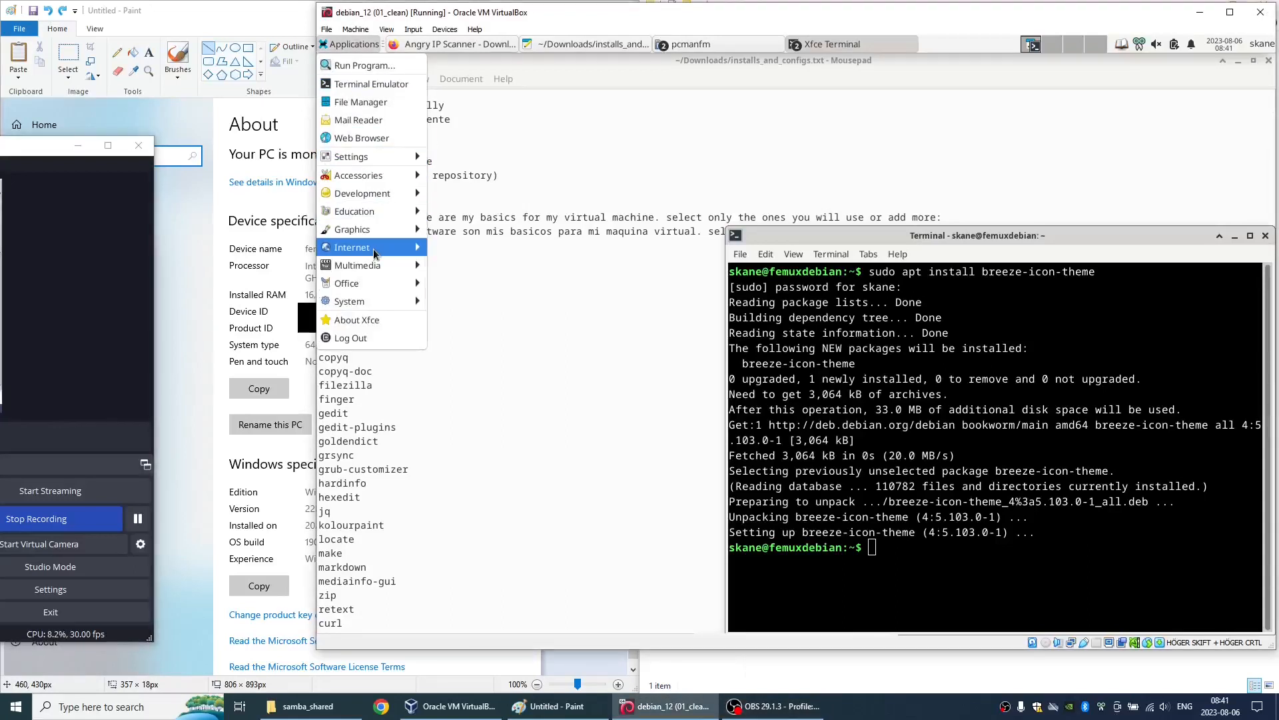
pyautogui.moveTo(377, 237)
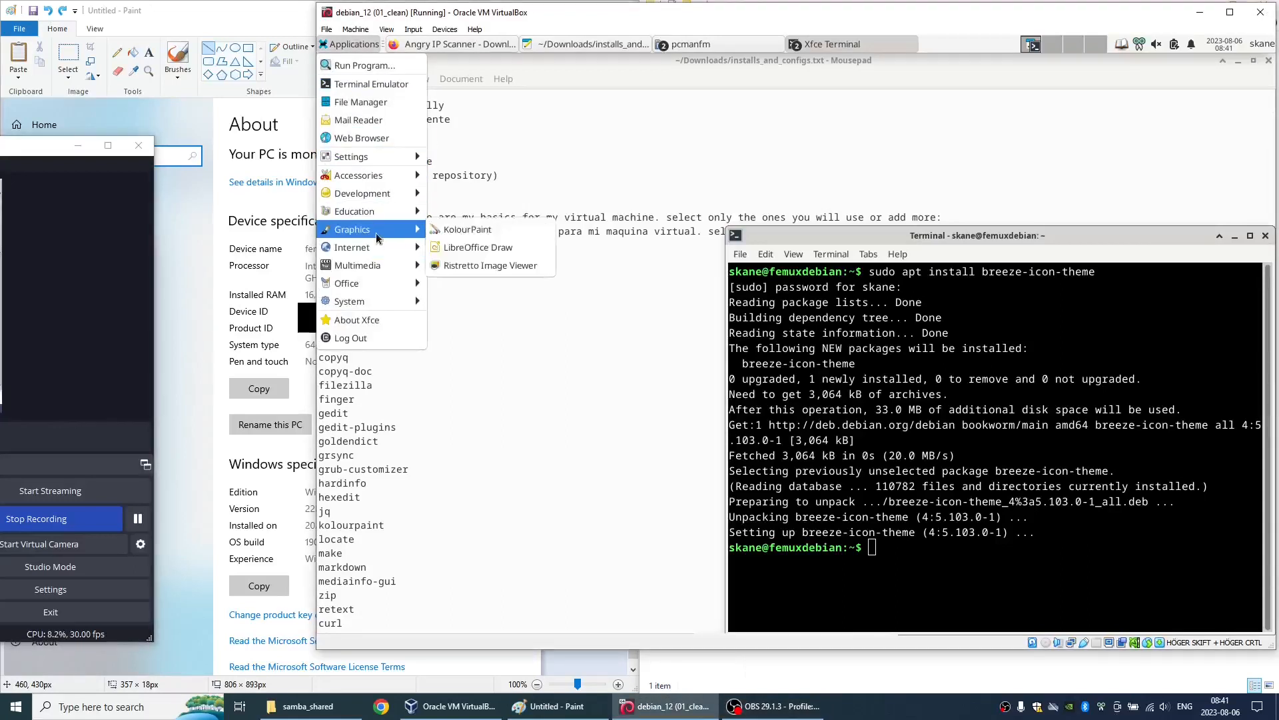
pyautogui.click(466, 229)
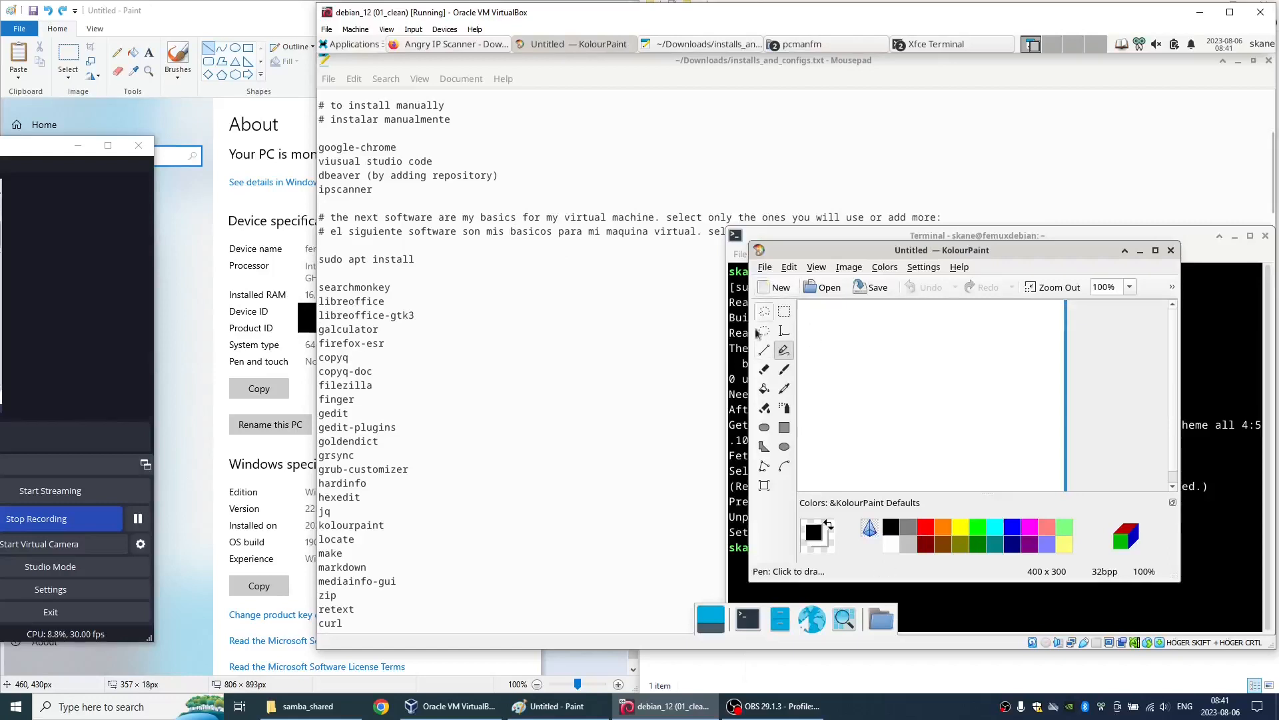
pyautogui.click(1169, 251)
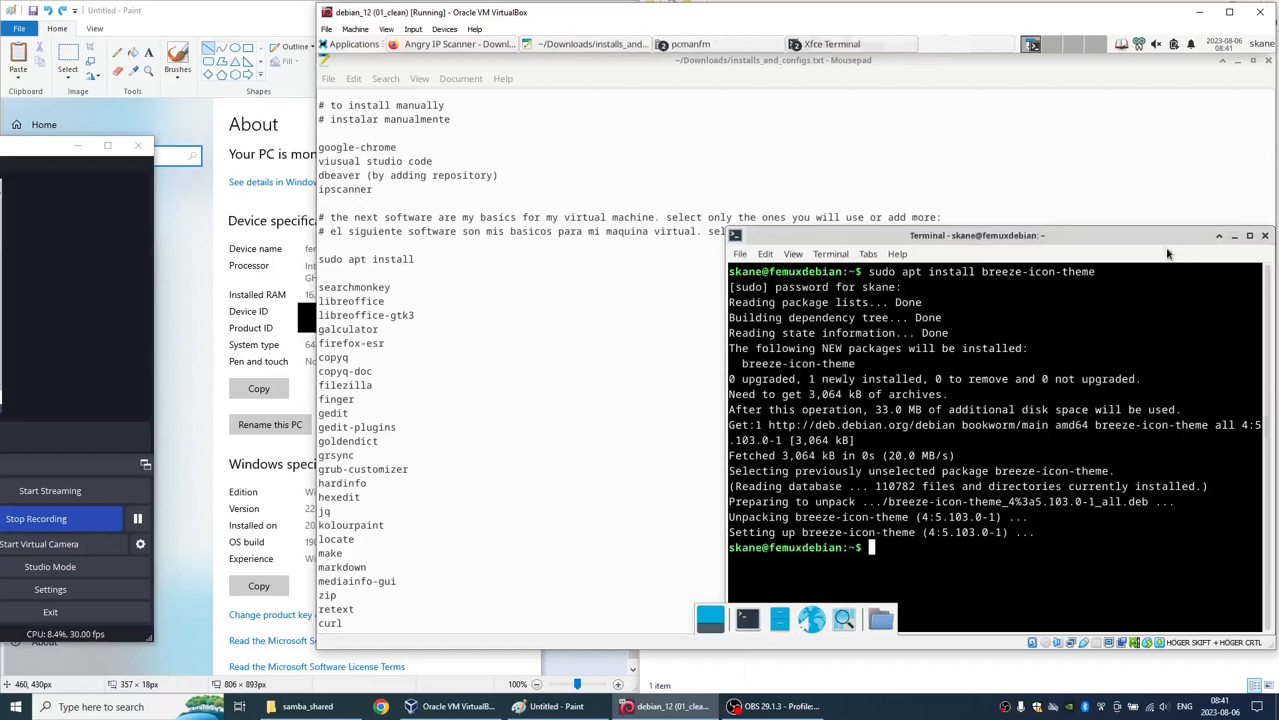
# - Review the remaining packages listed in installs_and_configs.txt, and close both open terminal sessions
pyautogui.click(385, 459)
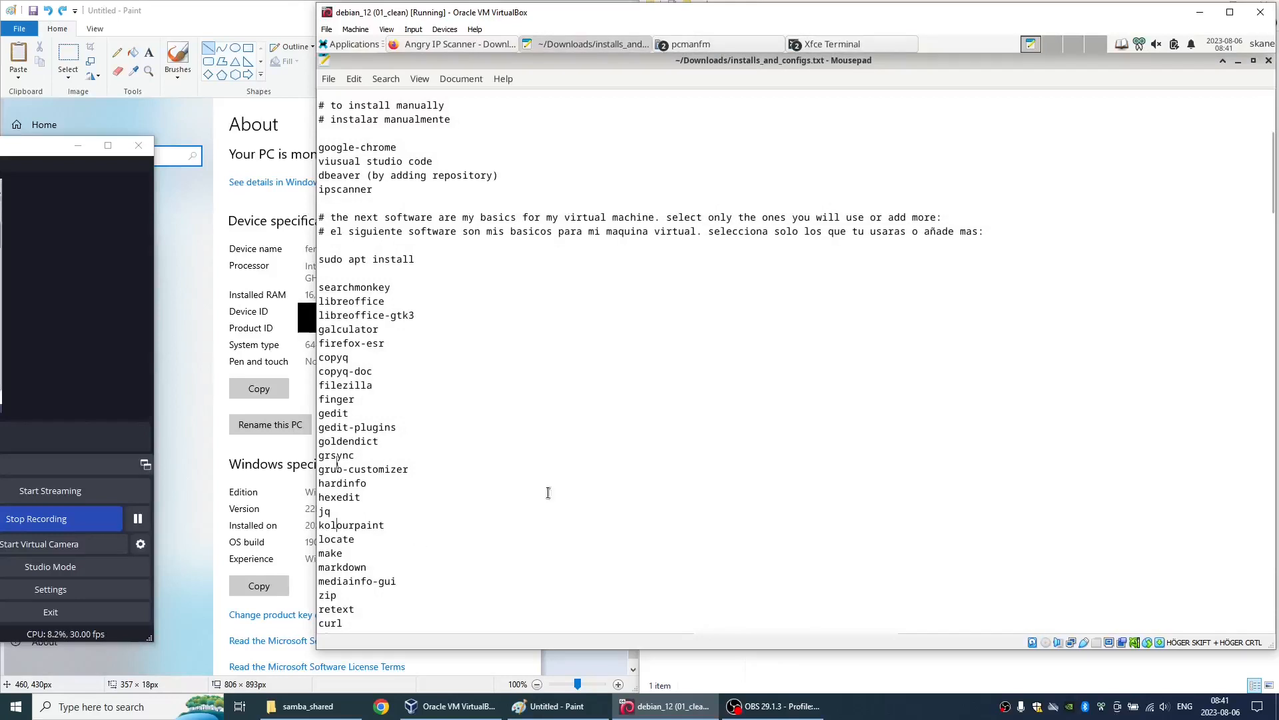
pyautogui.moveTo(1269, 208); pyautogui.dragTo(1270, 254)
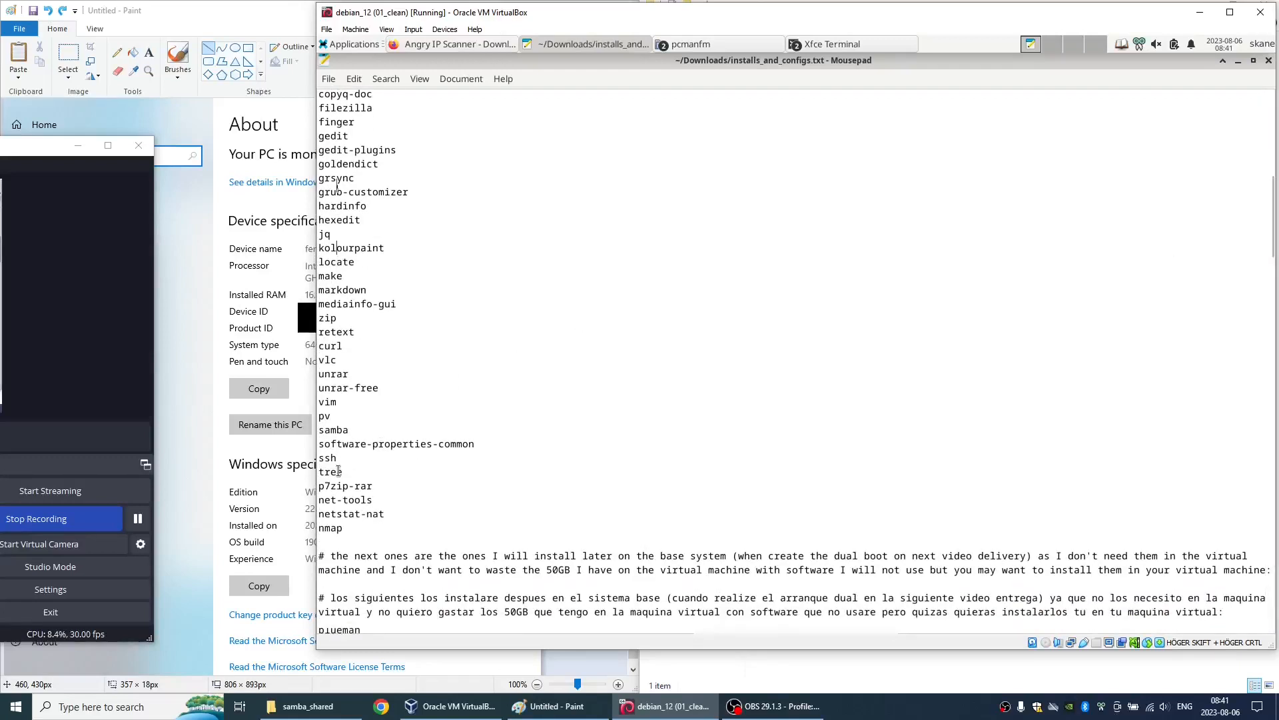
pyautogui.click(832, 44)
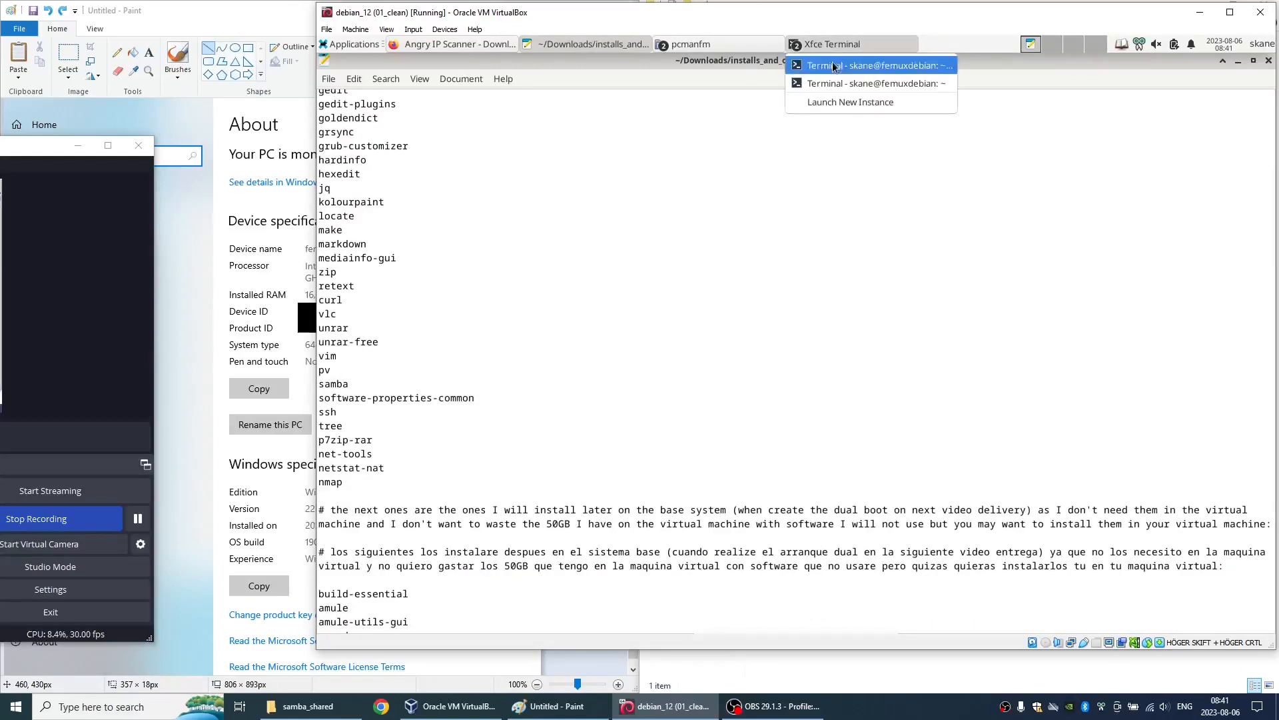
pyautogui.click(833, 64)
pyautogui.hotkey('ctrl', 'd')
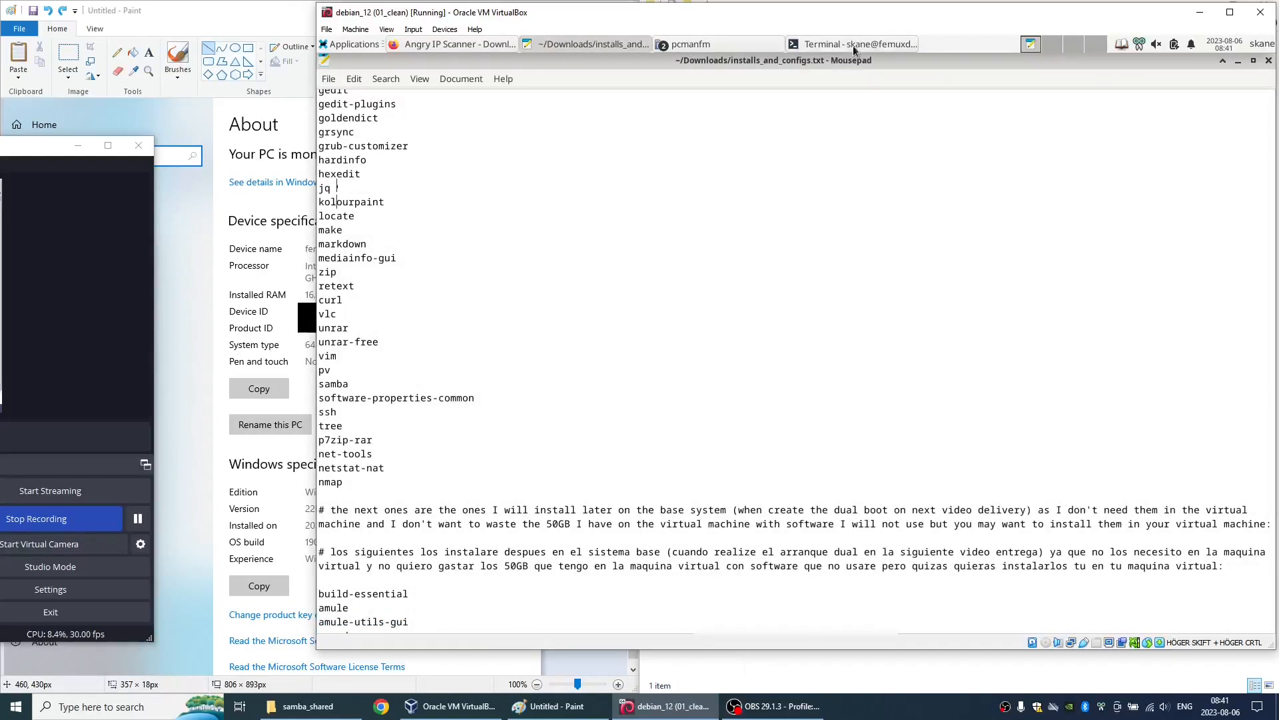
pyautogui.click(850, 45)
pyautogui.hotkey('ctrl', 'd')
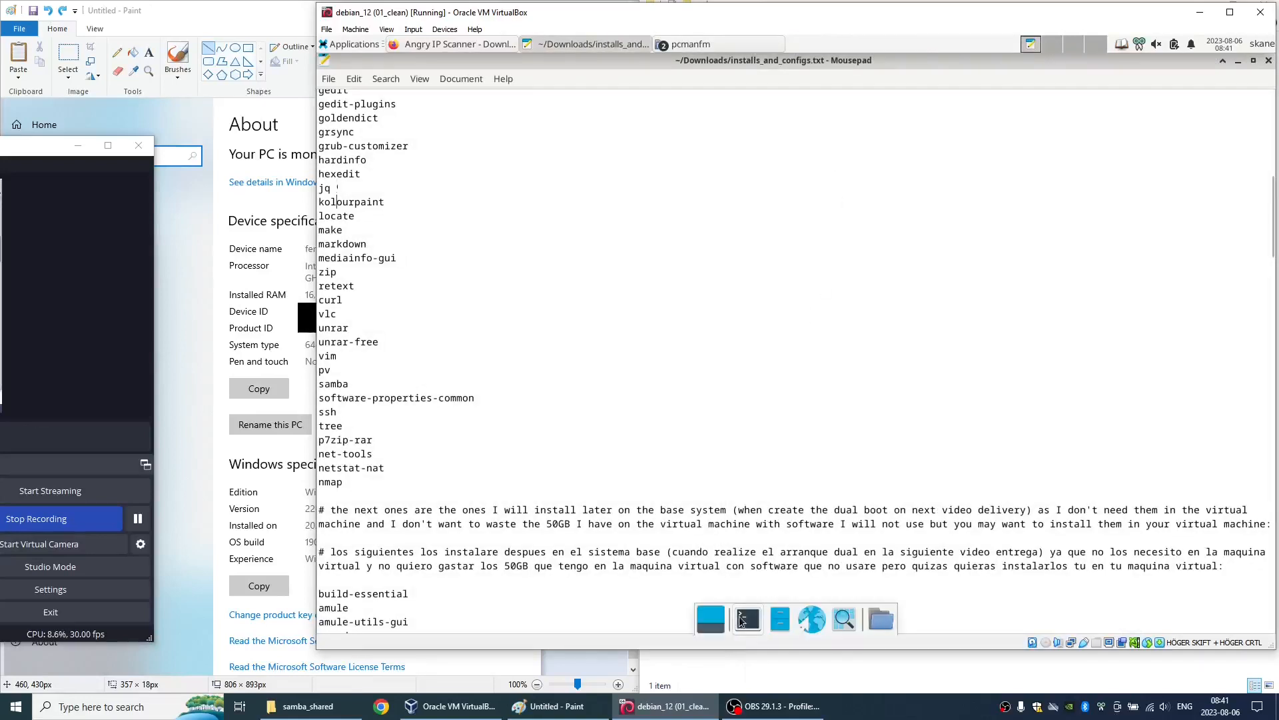
# - Run the tree command in a new terminal to check that it is installed
pyautogui.click(742, 621)
pyautogui.write('tree')
pyautogui.press('Return')
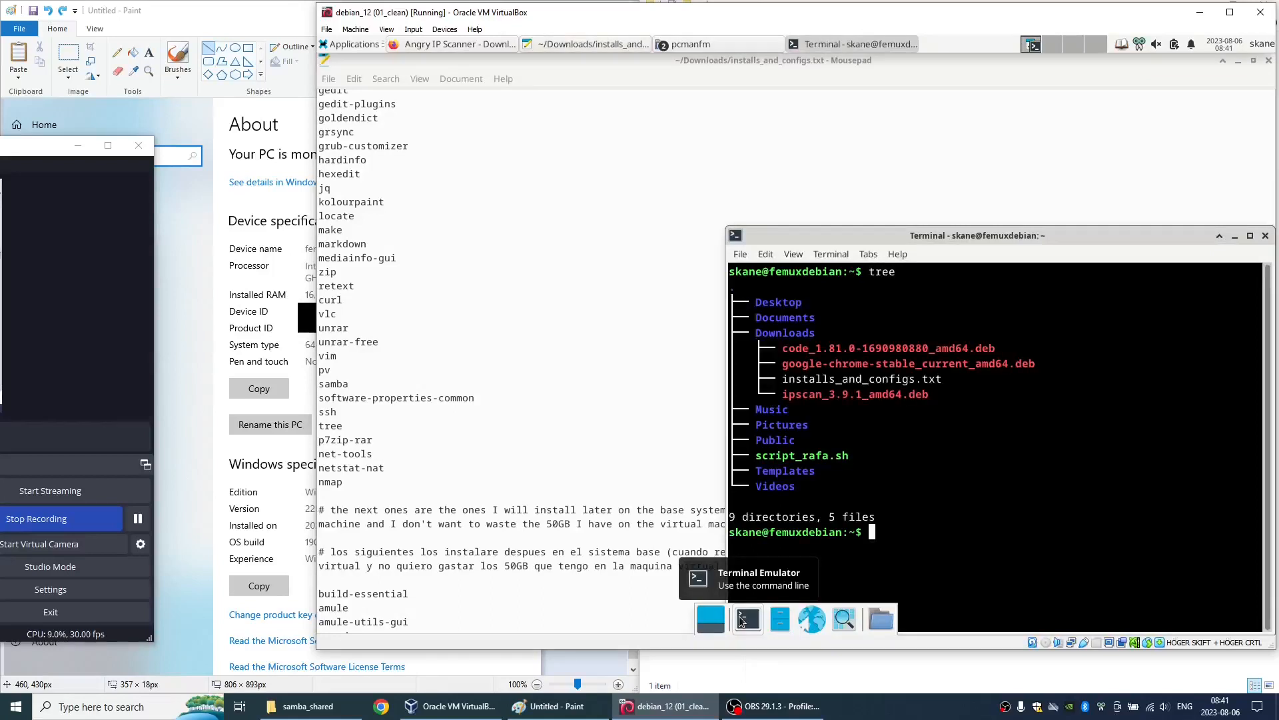
# - Close the installs_and_configs.txt text file and the terminal window
pyautogui.click(408, 490)
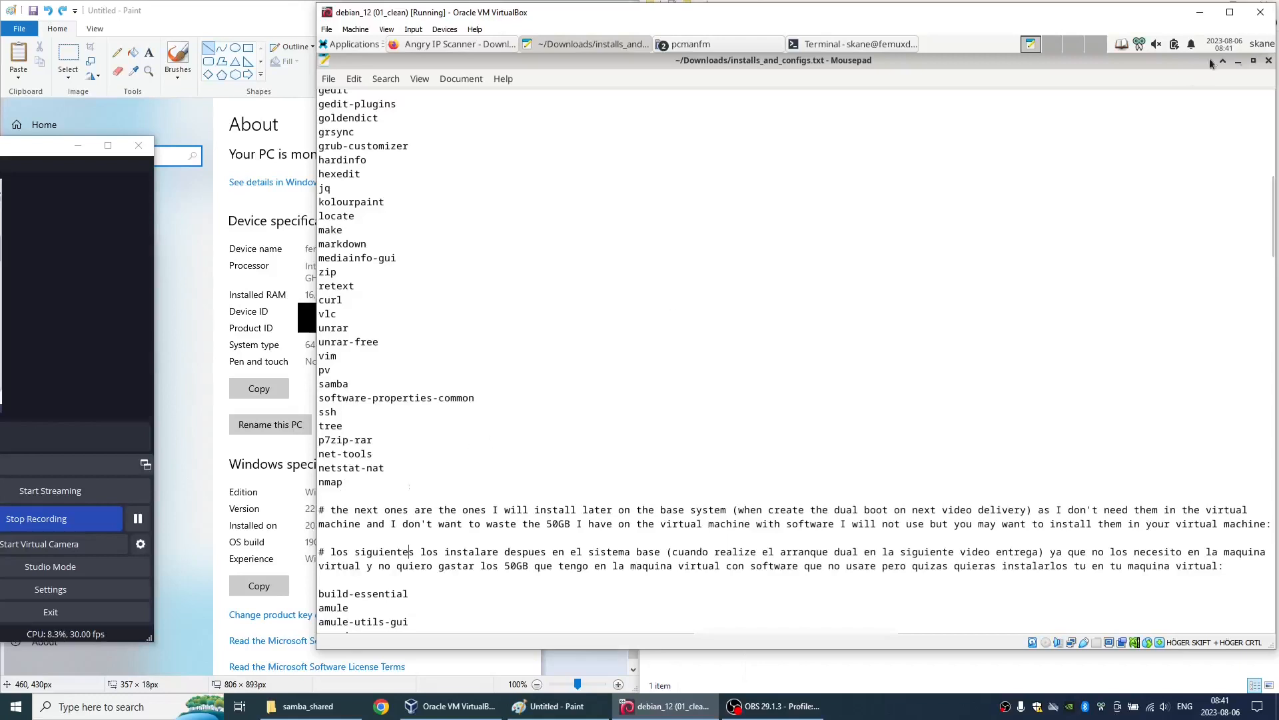
pyautogui.click(1269, 61)
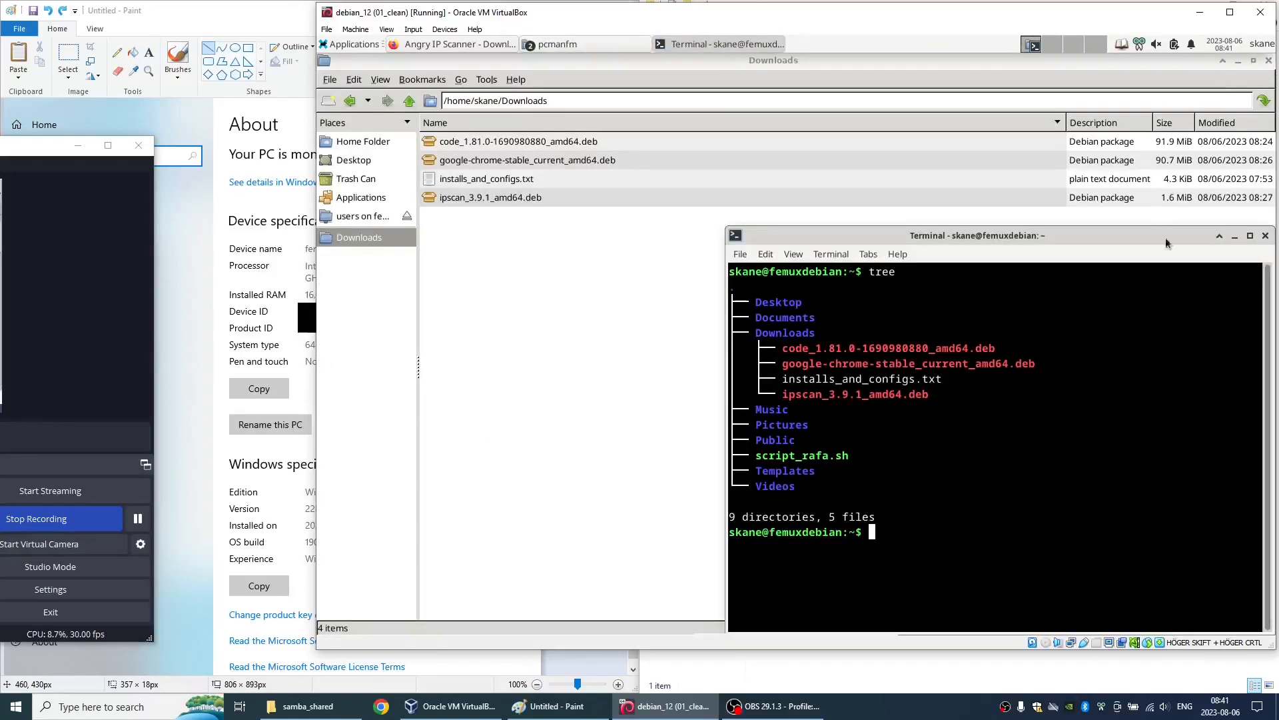
pyautogui.click(1266, 237)
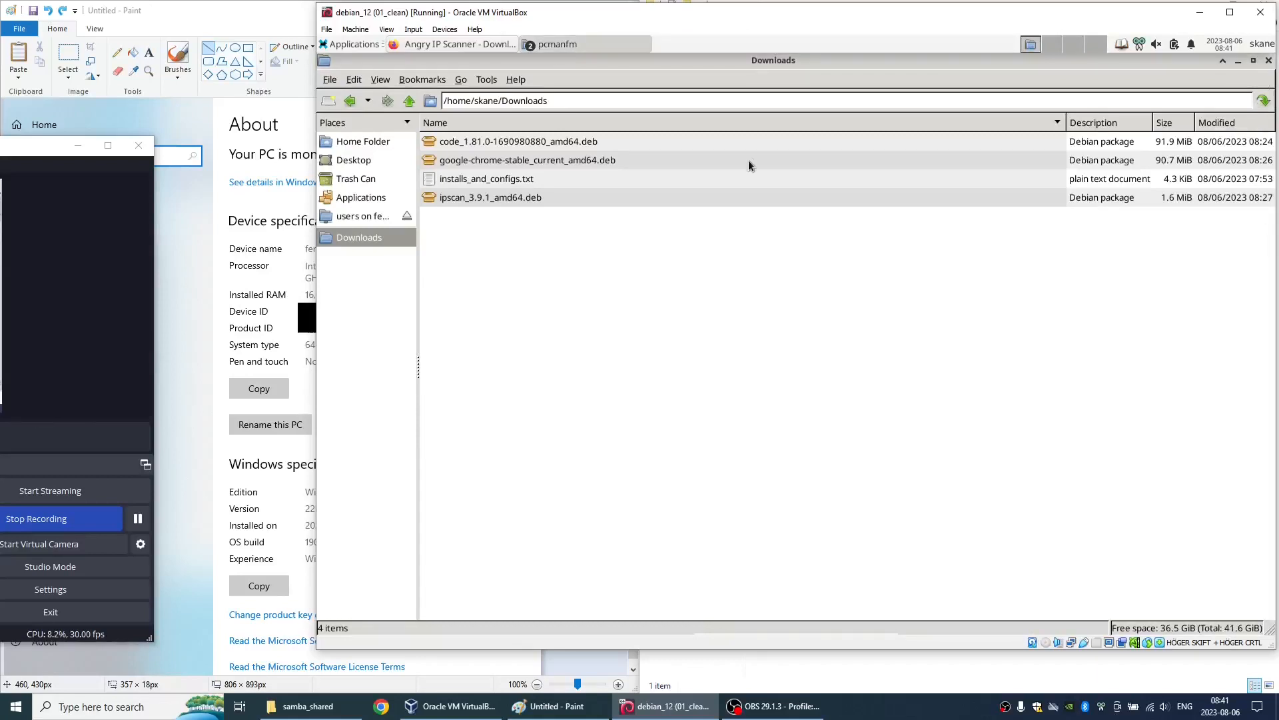
# - In the file manager preferences, disable confirmation before moving files into the trash can and set the default view mode to Detailed list view
pyautogui.click(353, 80)
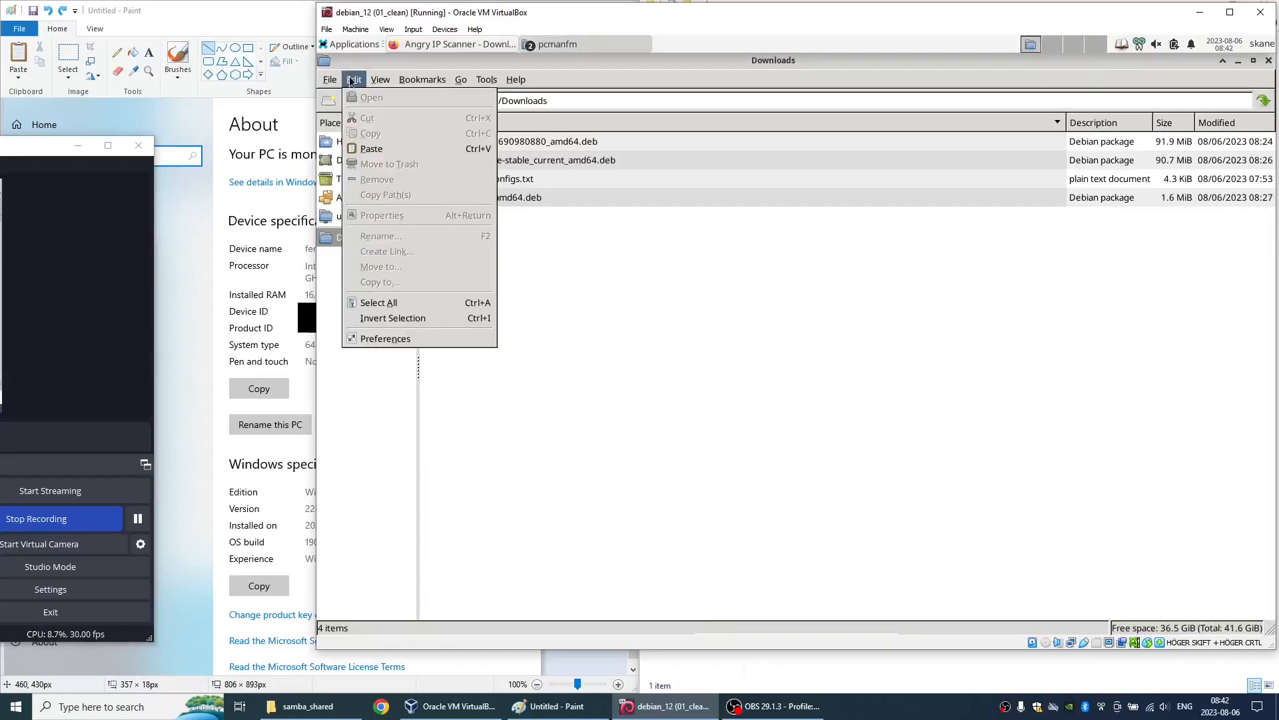
pyautogui.click(390, 338)
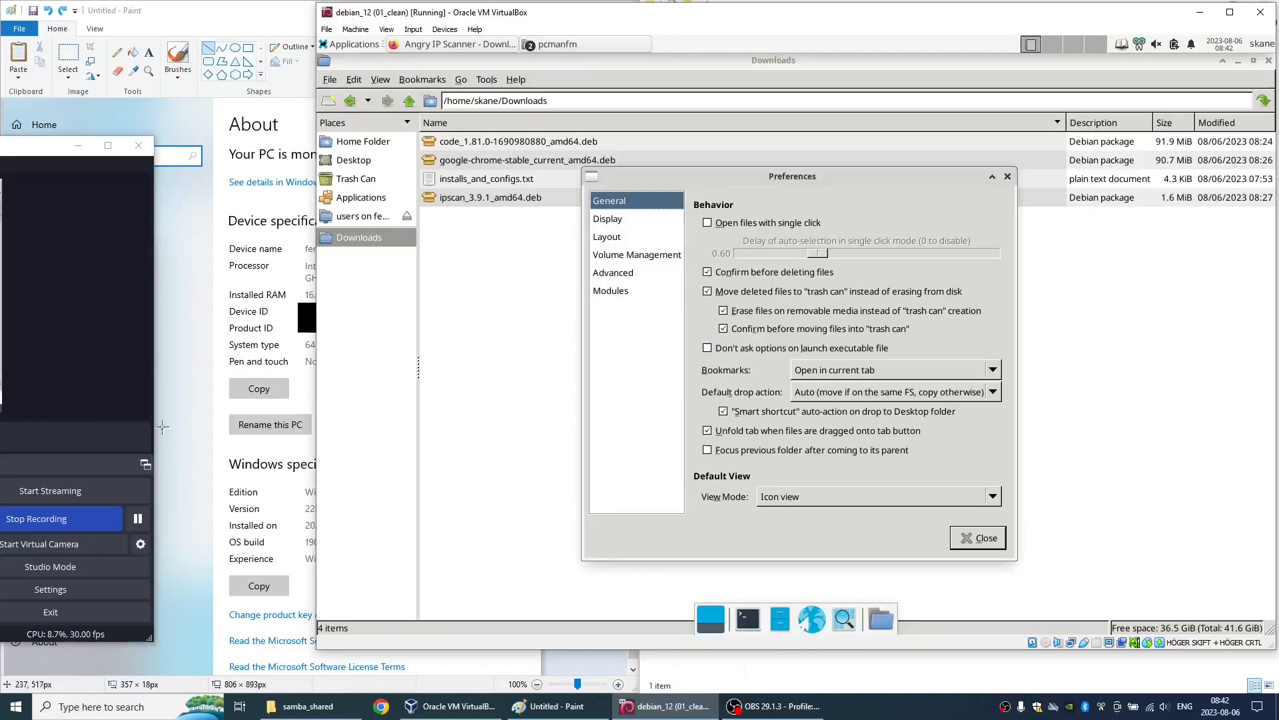
pyautogui.click(138, 523)
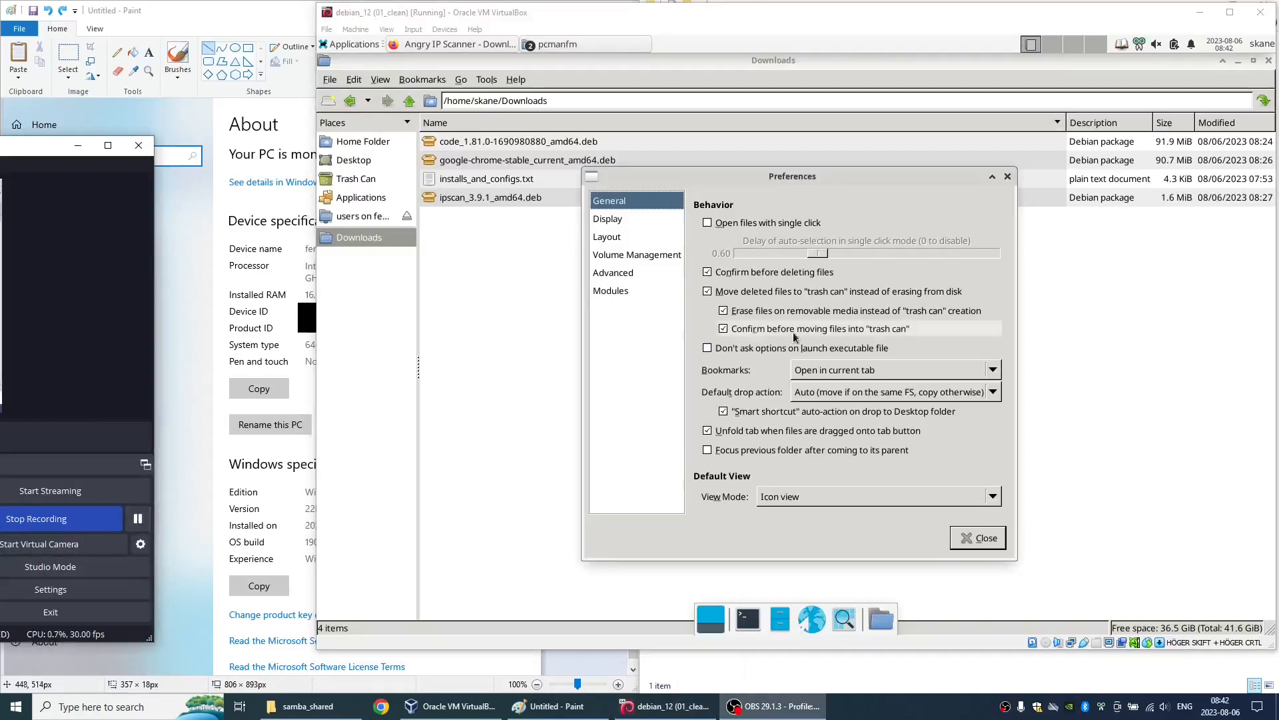
pyautogui.click(724, 328)
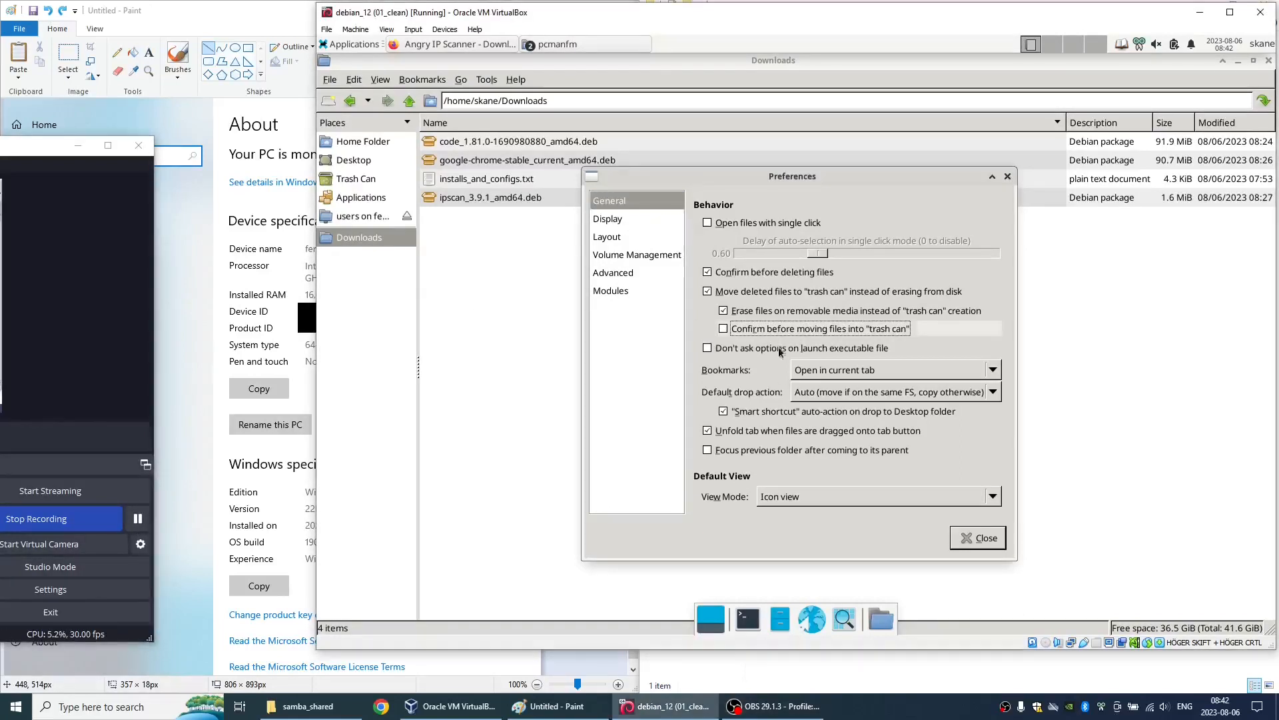
pyautogui.click(833, 496)
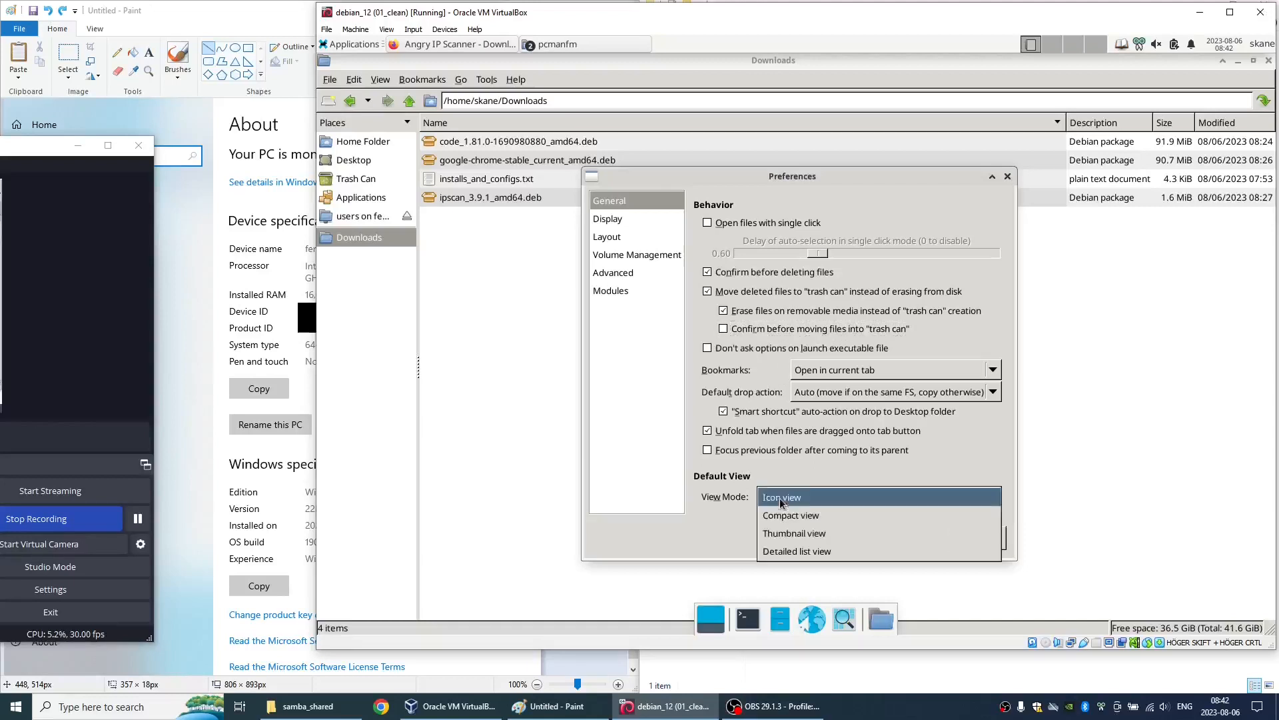
pyautogui.click(779, 553)
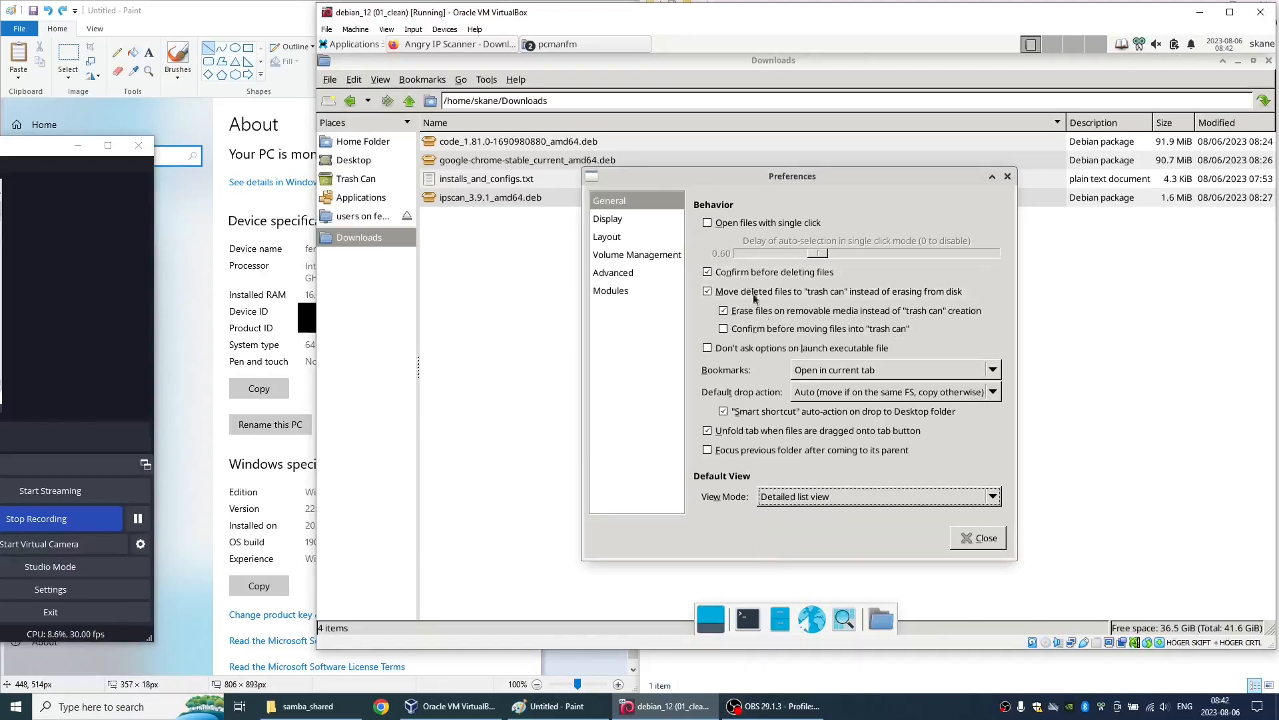
# - In the display preferences, disable both file thumbnail options, and enable always showing full file names and showing icons of hidden files shadowed
pyautogui.click(623, 218)
pyautogui.click(730, 318)
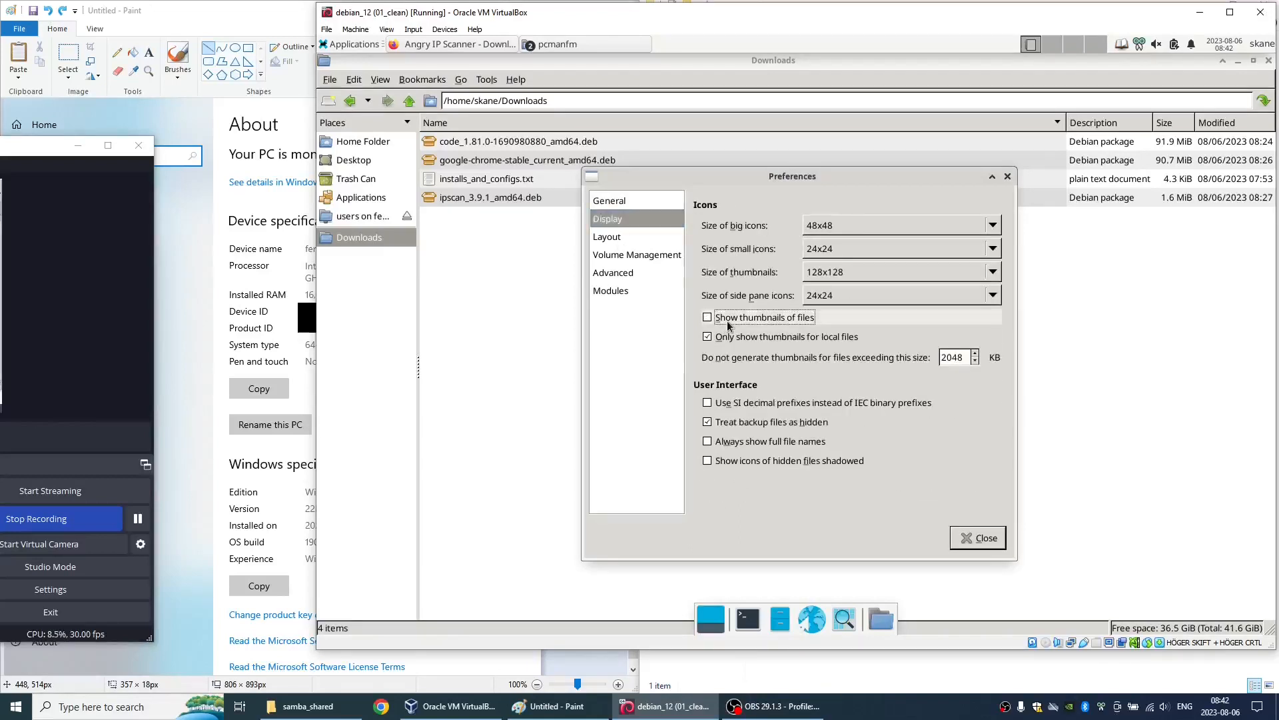
pyautogui.click(743, 339)
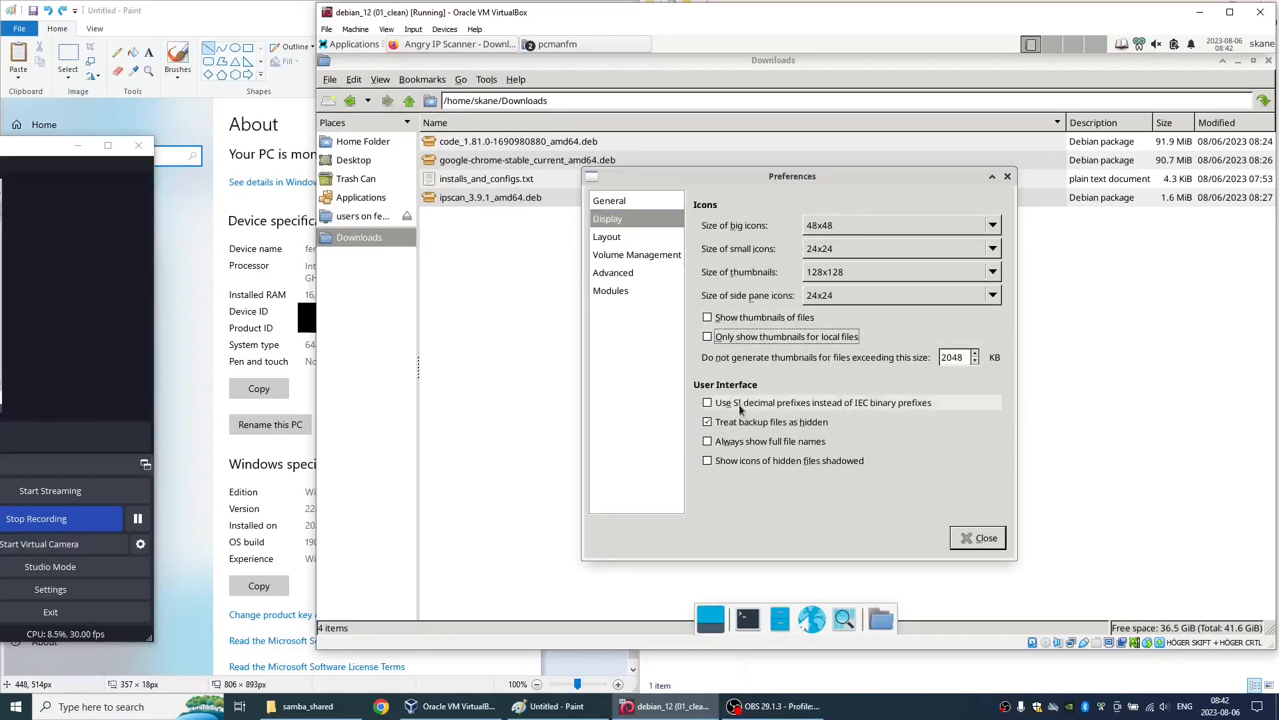
pyautogui.click(751, 444)
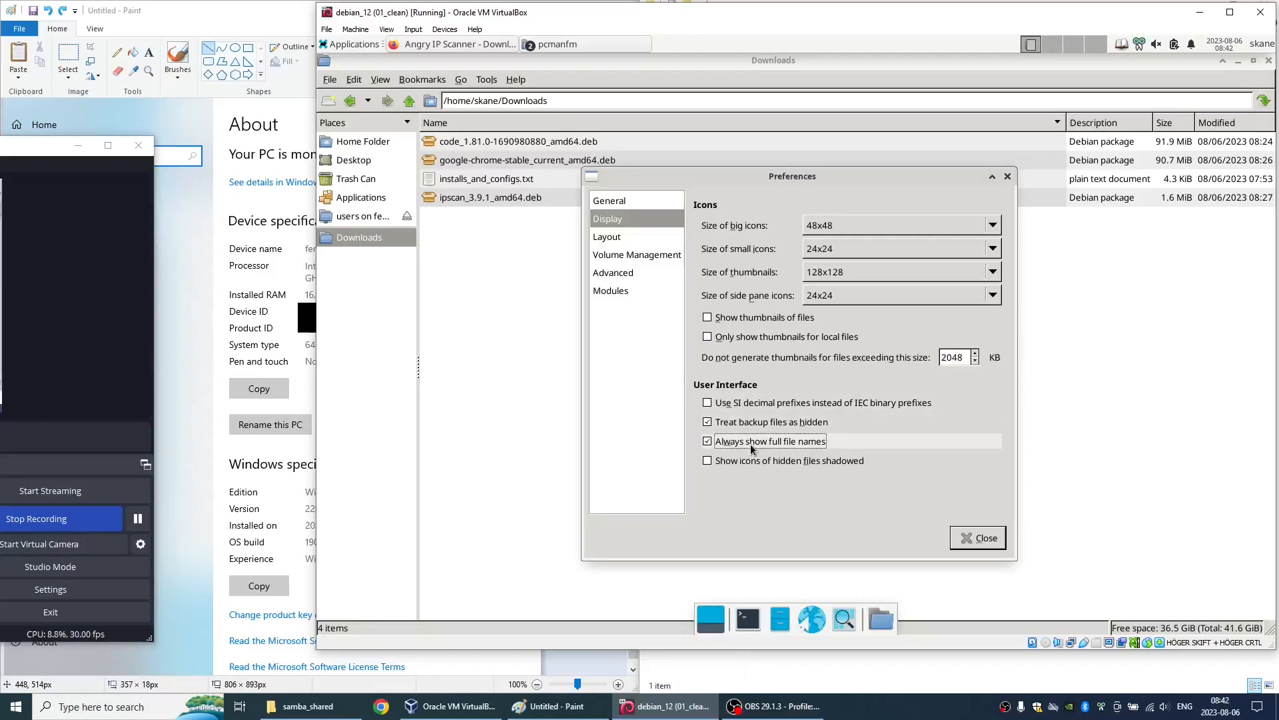
pyautogui.click(759, 461)
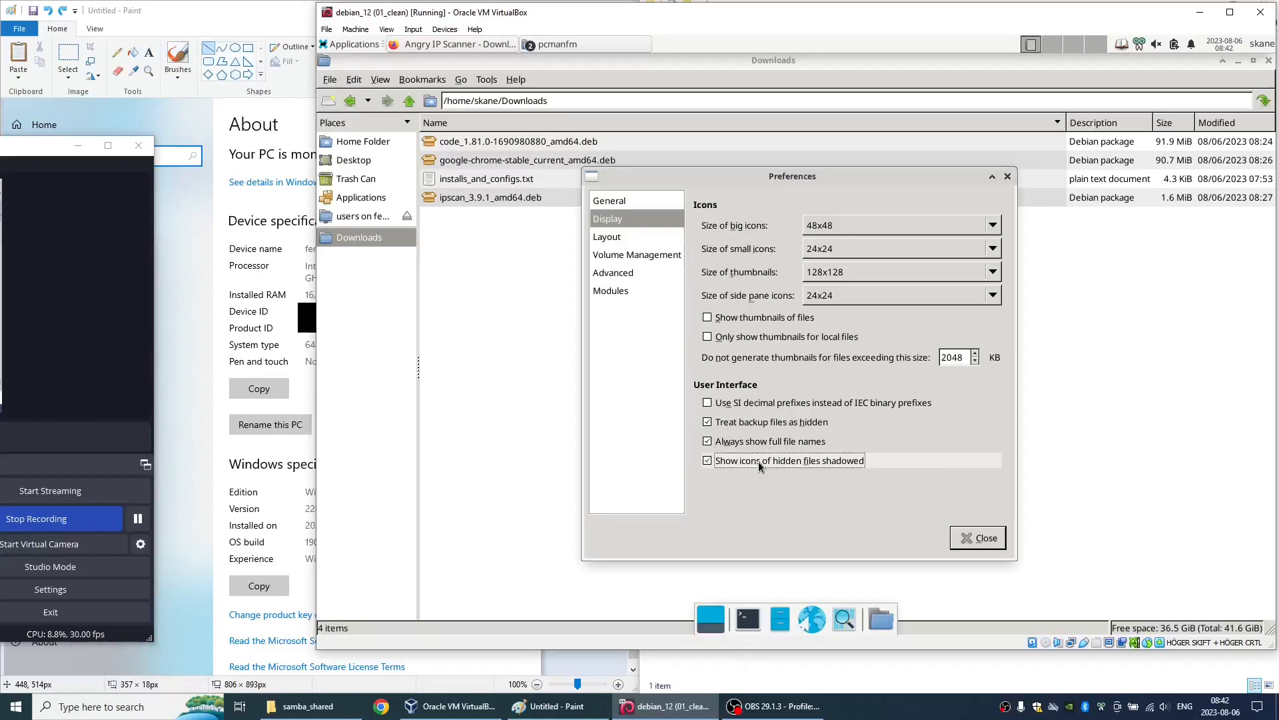
# - In the layout preferences, enable the option to always show the tab bar
pyautogui.click(612, 239)
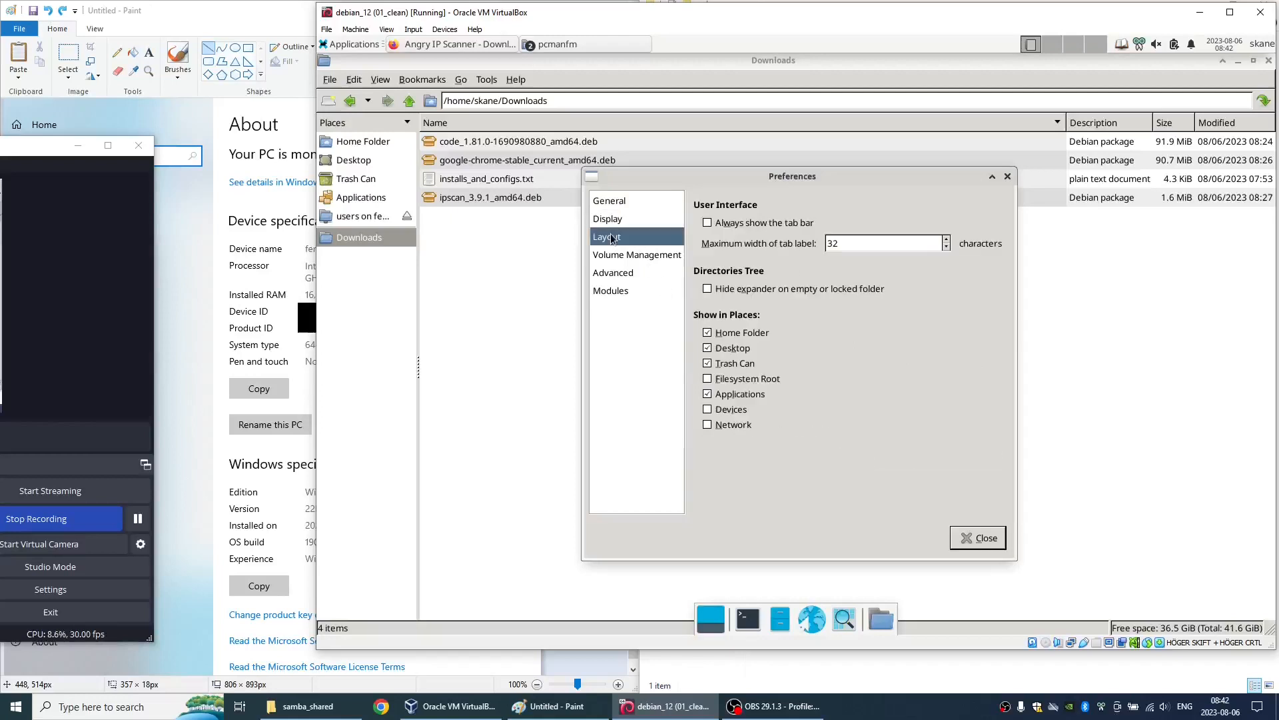
pyautogui.click(714, 222)
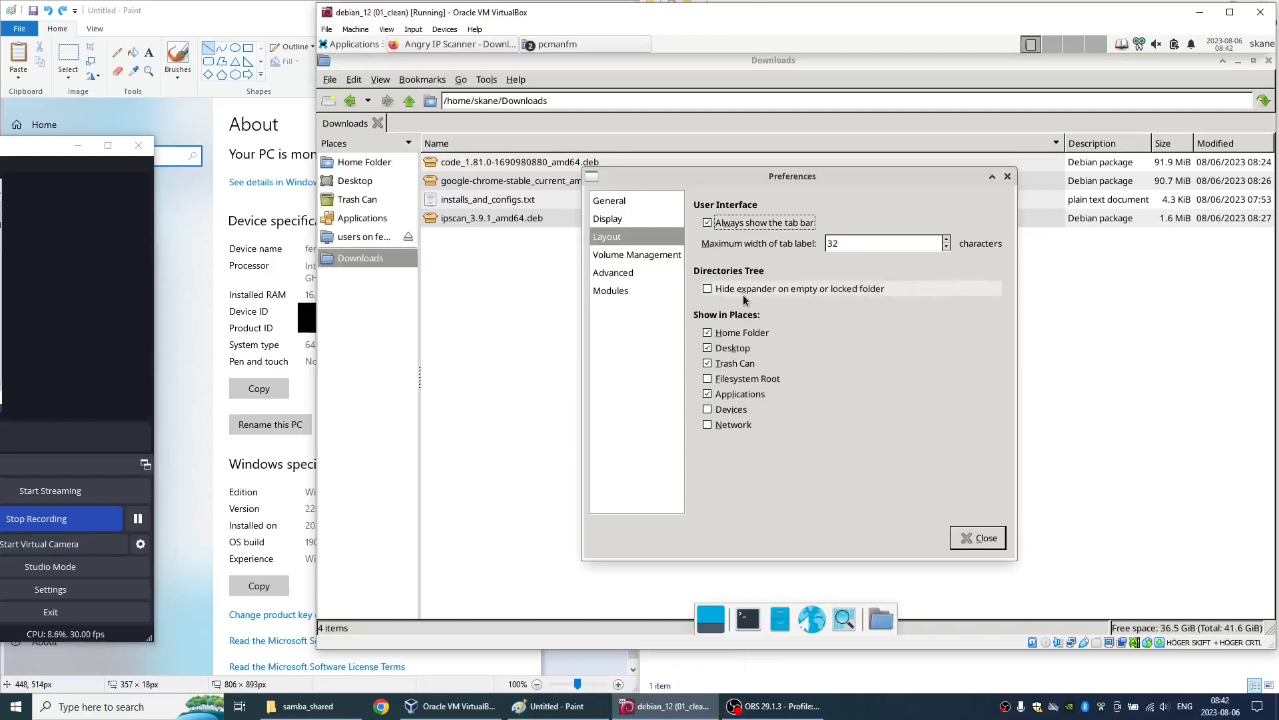
pyautogui.click(130, 533)
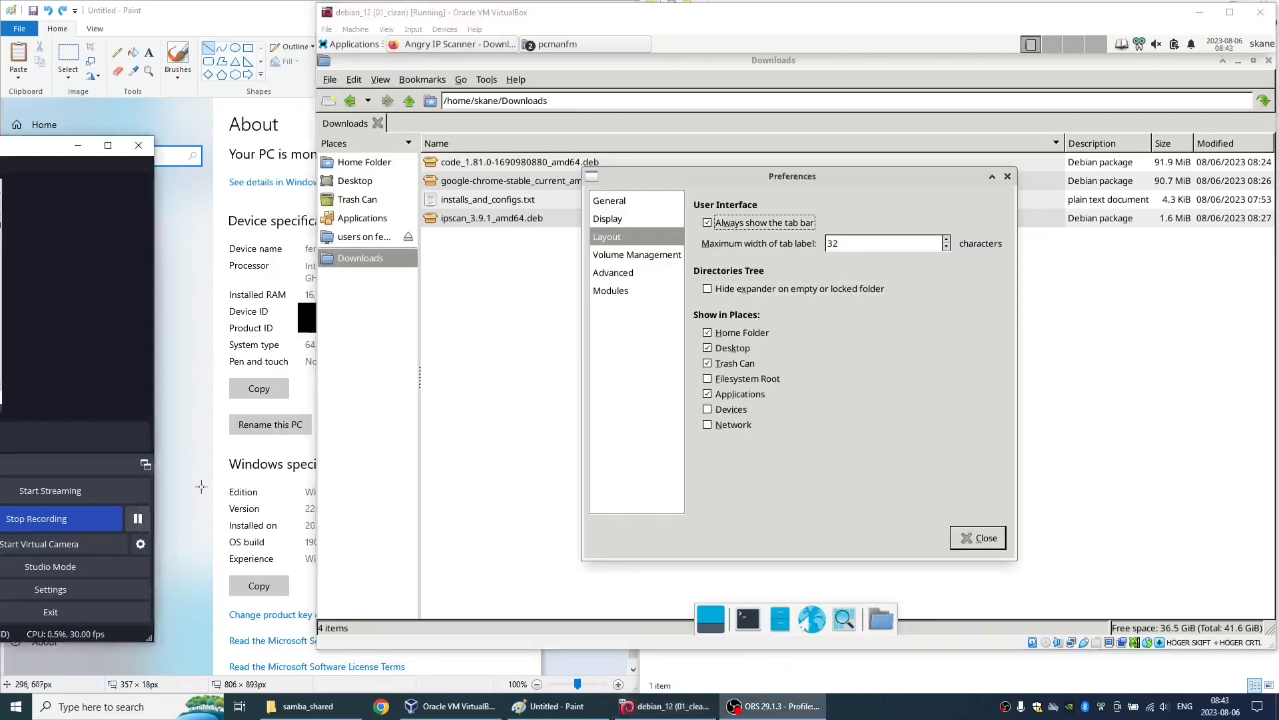
# - Show Network, Devices and Filesystem Root in Places, and disable showing available options for removable media when they are inserted
pyautogui.click(707, 424)
pyautogui.click(707, 409)
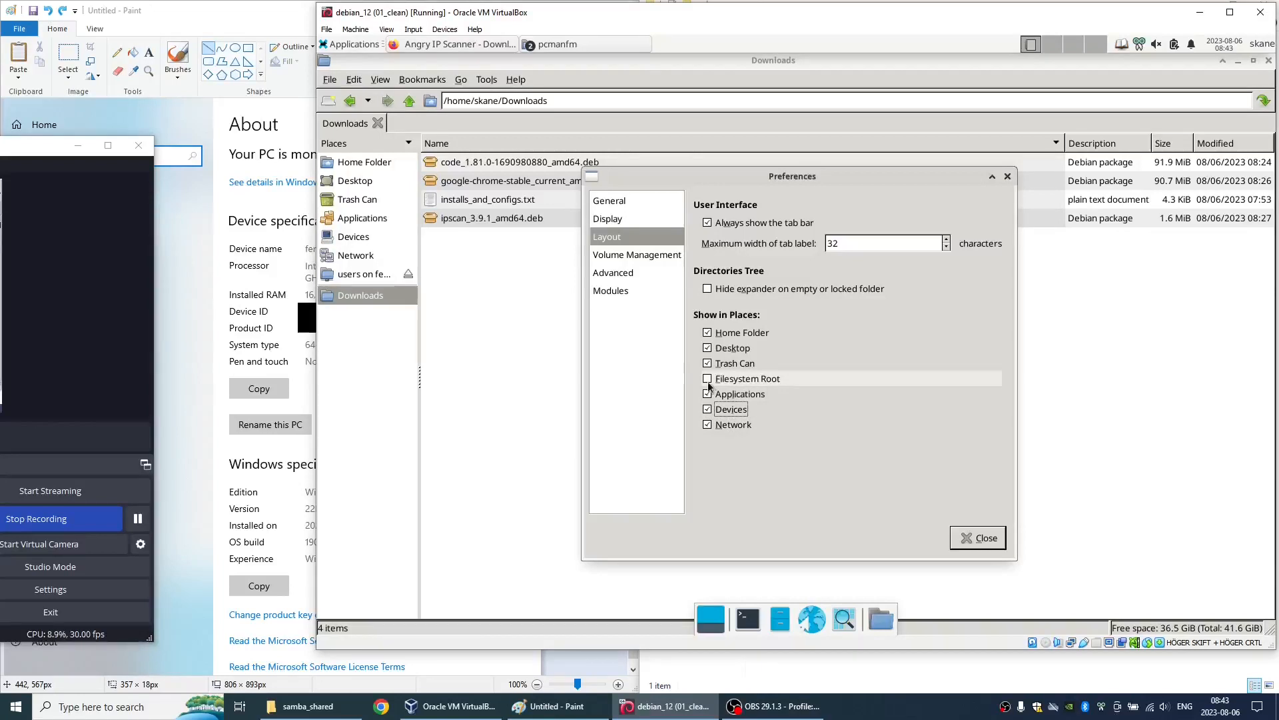
pyautogui.click(707, 379)
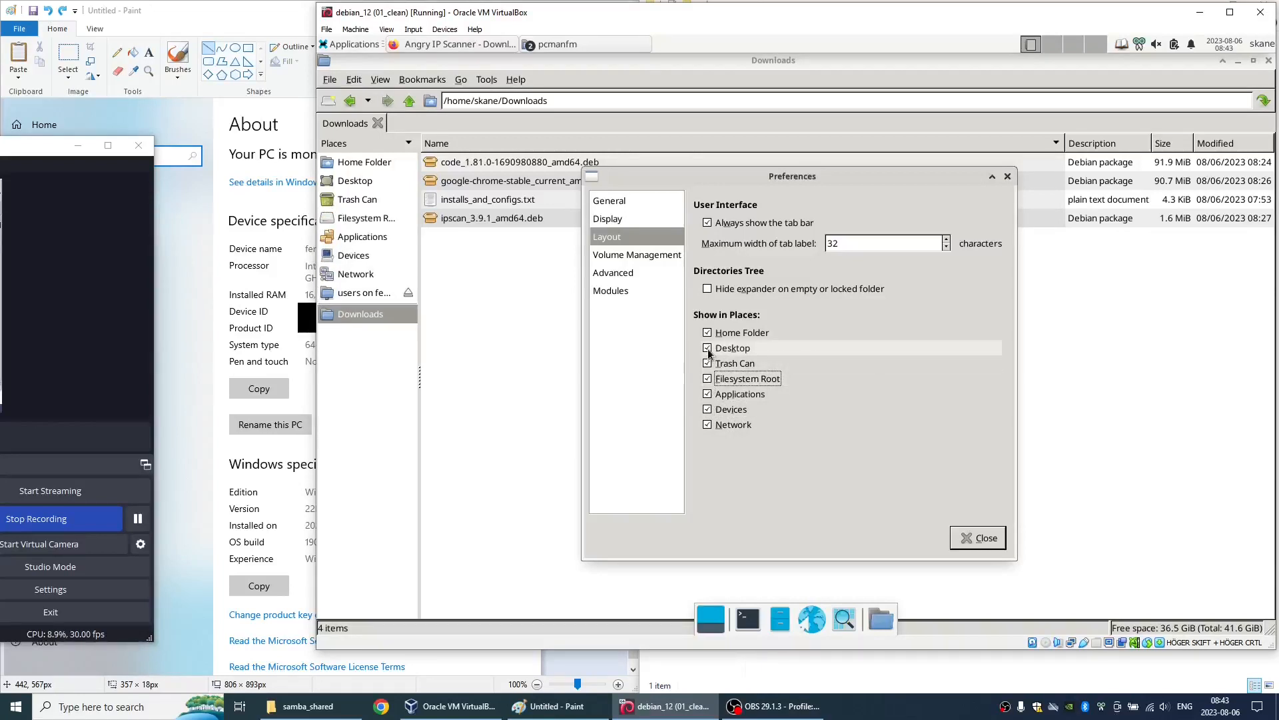
pyautogui.click(709, 351)
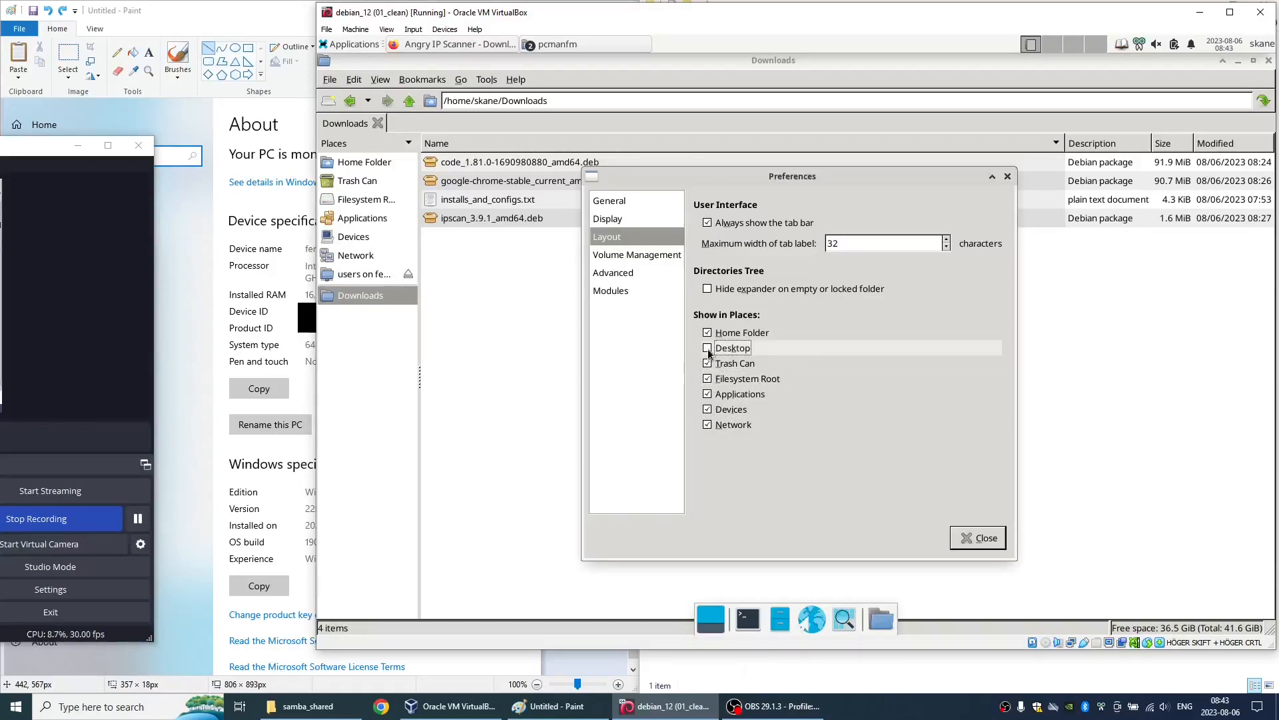
pyautogui.click(709, 350)
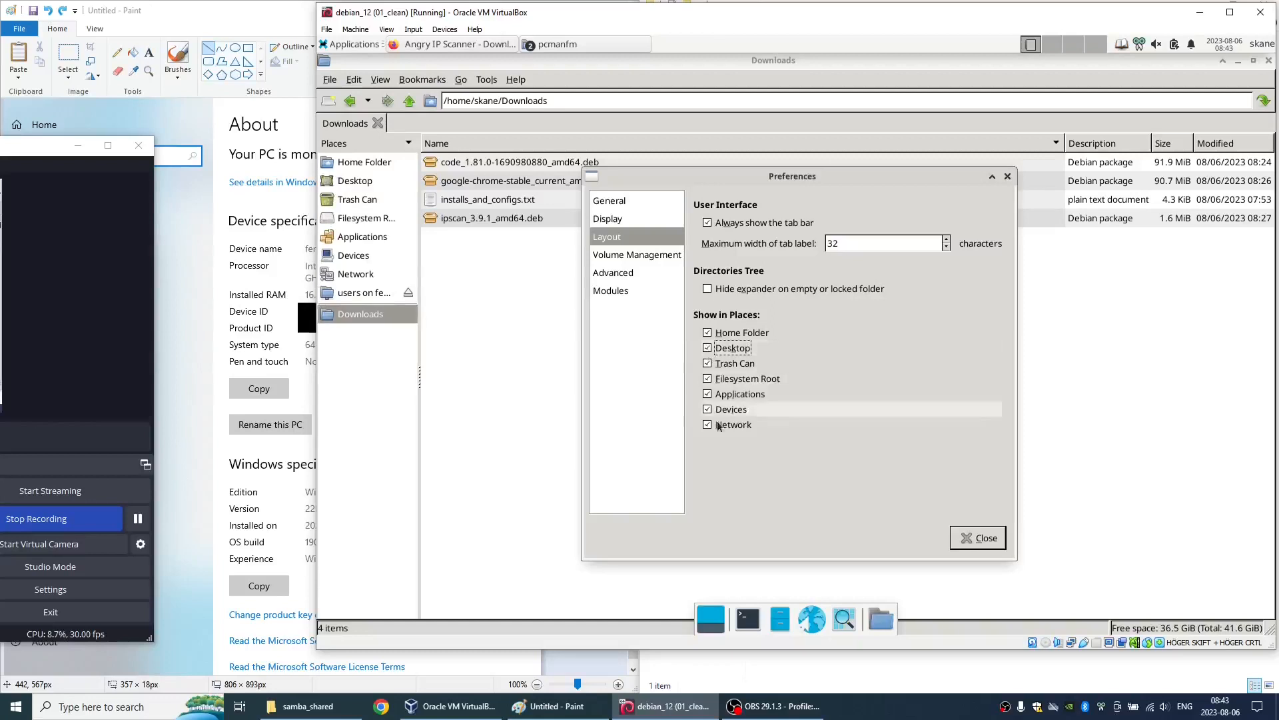
pyautogui.click(619, 259)
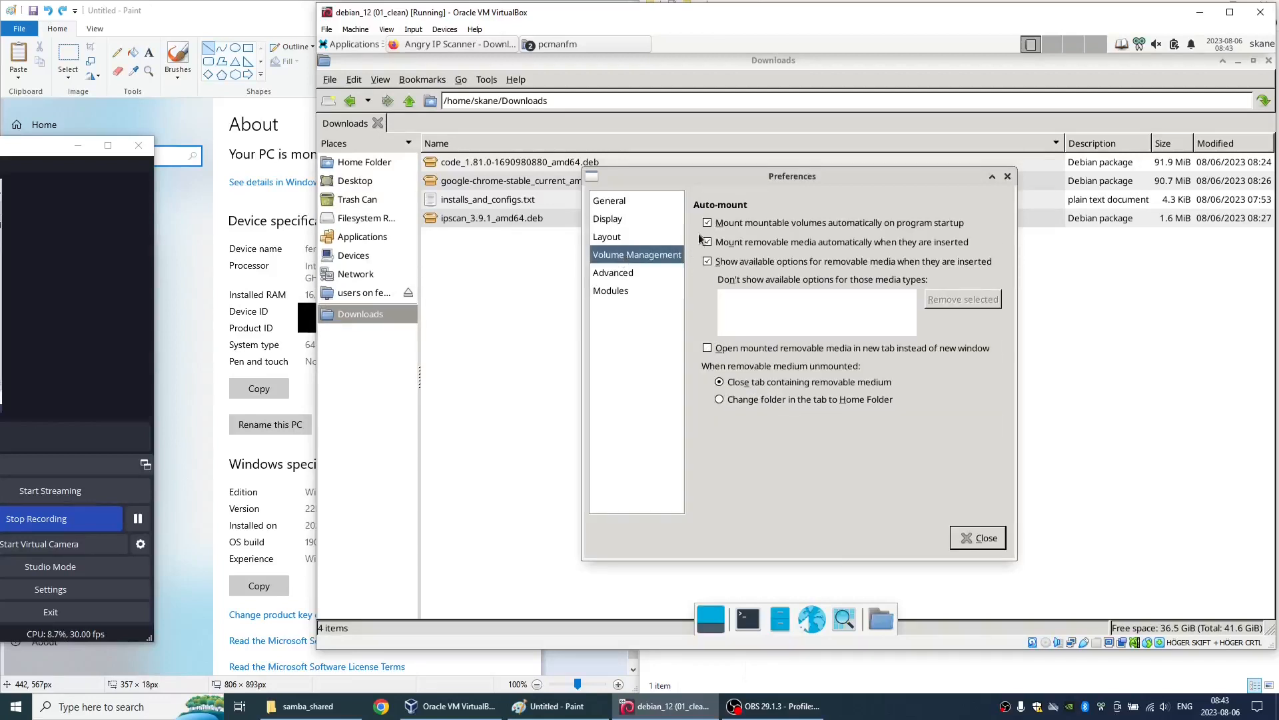
pyautogui.click(708, 263)
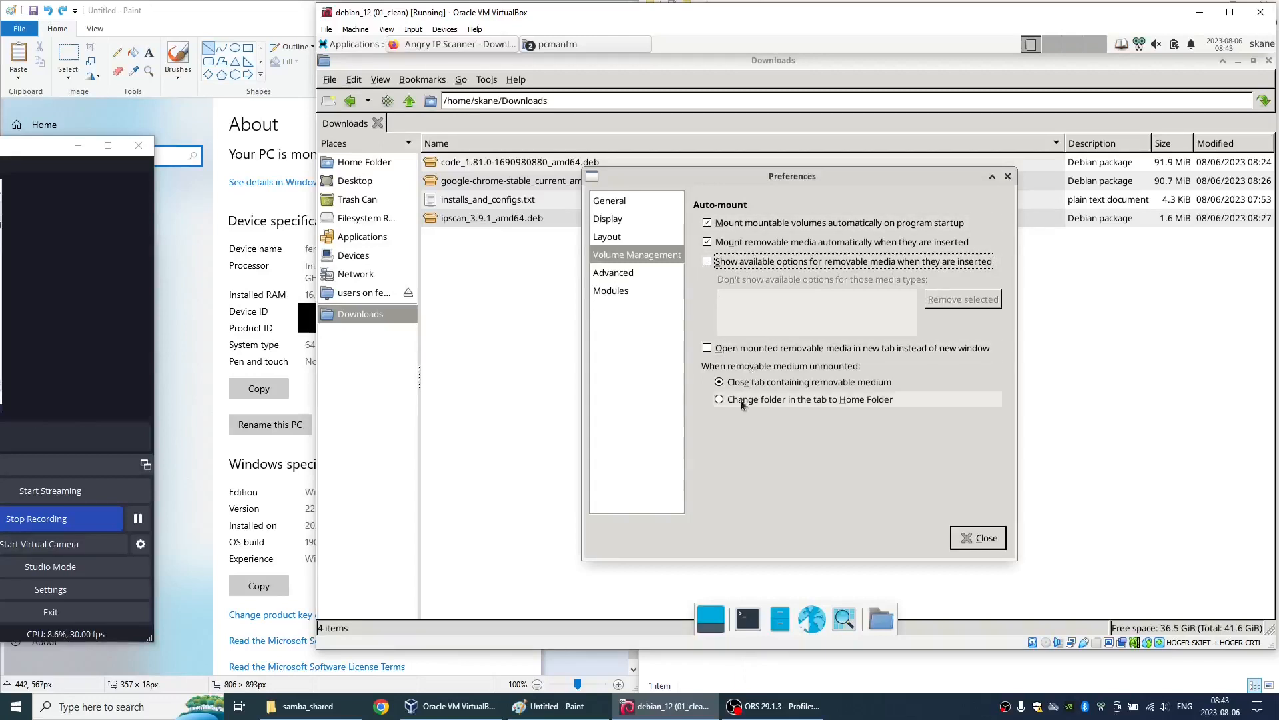
# - Change the terminal emulator command in the advanced preferences to xfce4-terminal %s, copying the program name from the Application Finder
pyautogui.click(630, 273)
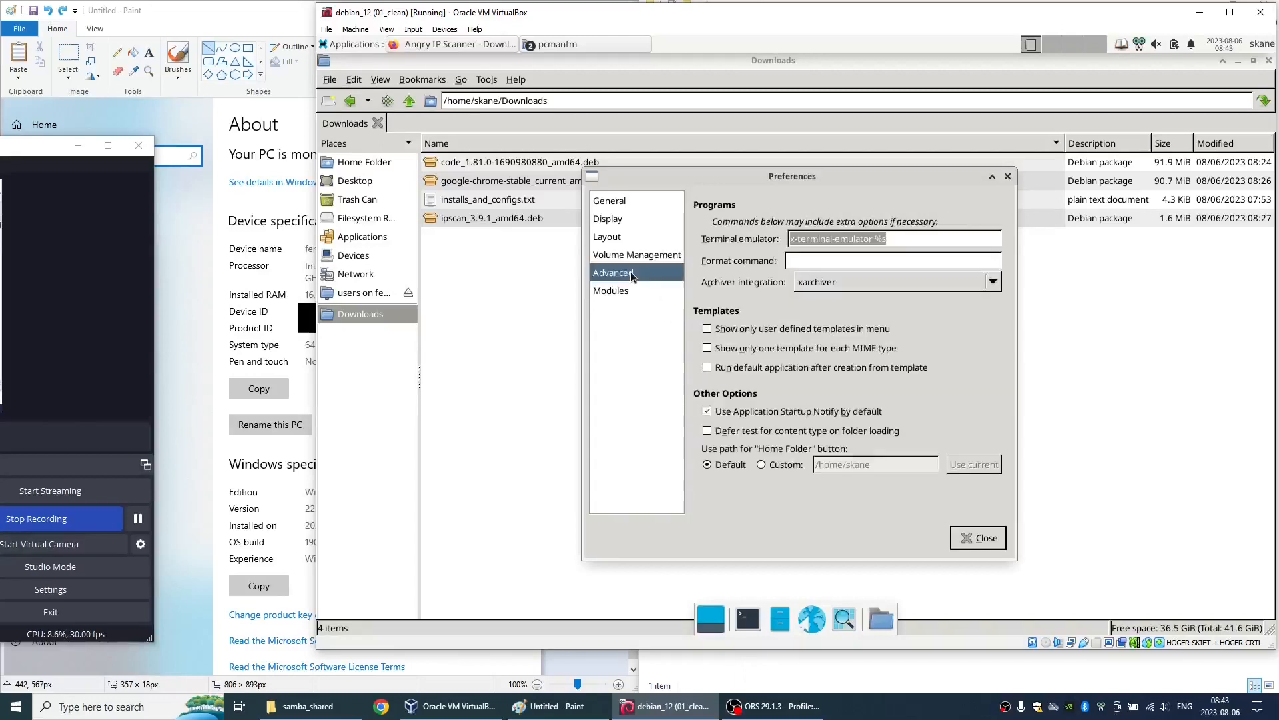
pyautogui.click(857, 238)
pyautogui.moveTo(874, 238); pyautogui.dragTo(786, 241)
pyautogui.hotkey('alt', 'F2')
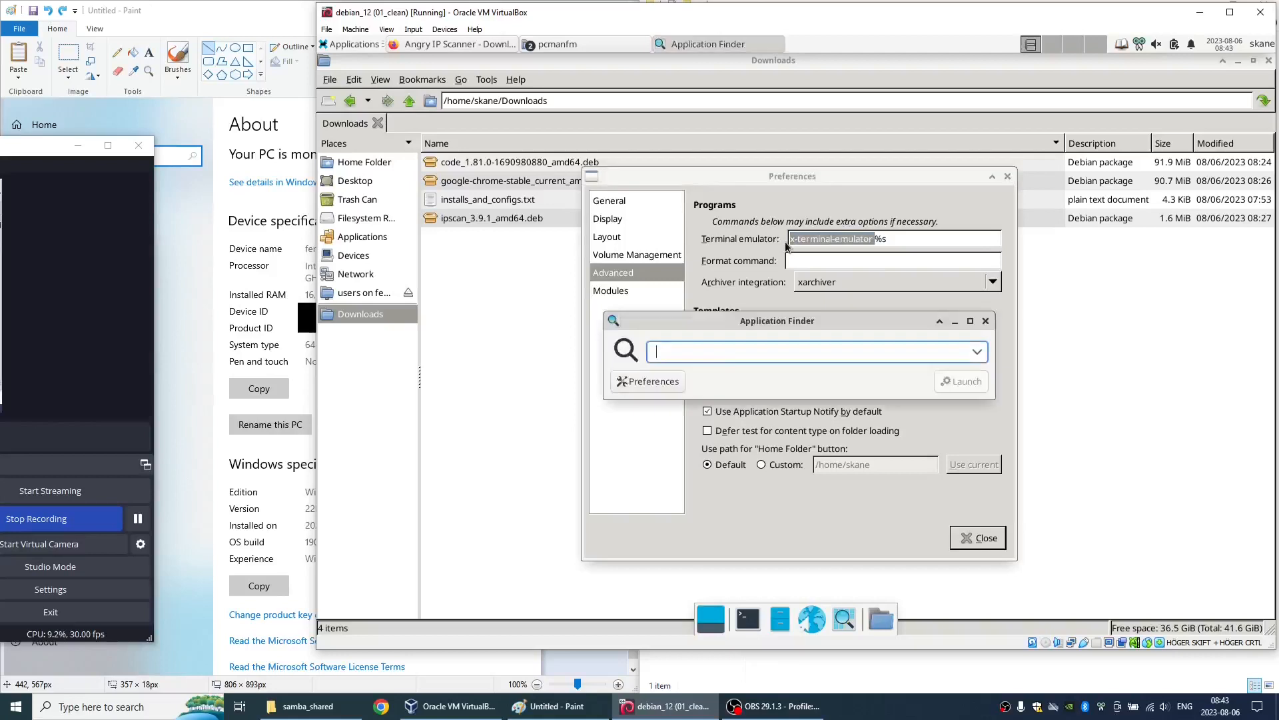
pyautogui.write('xfce4')
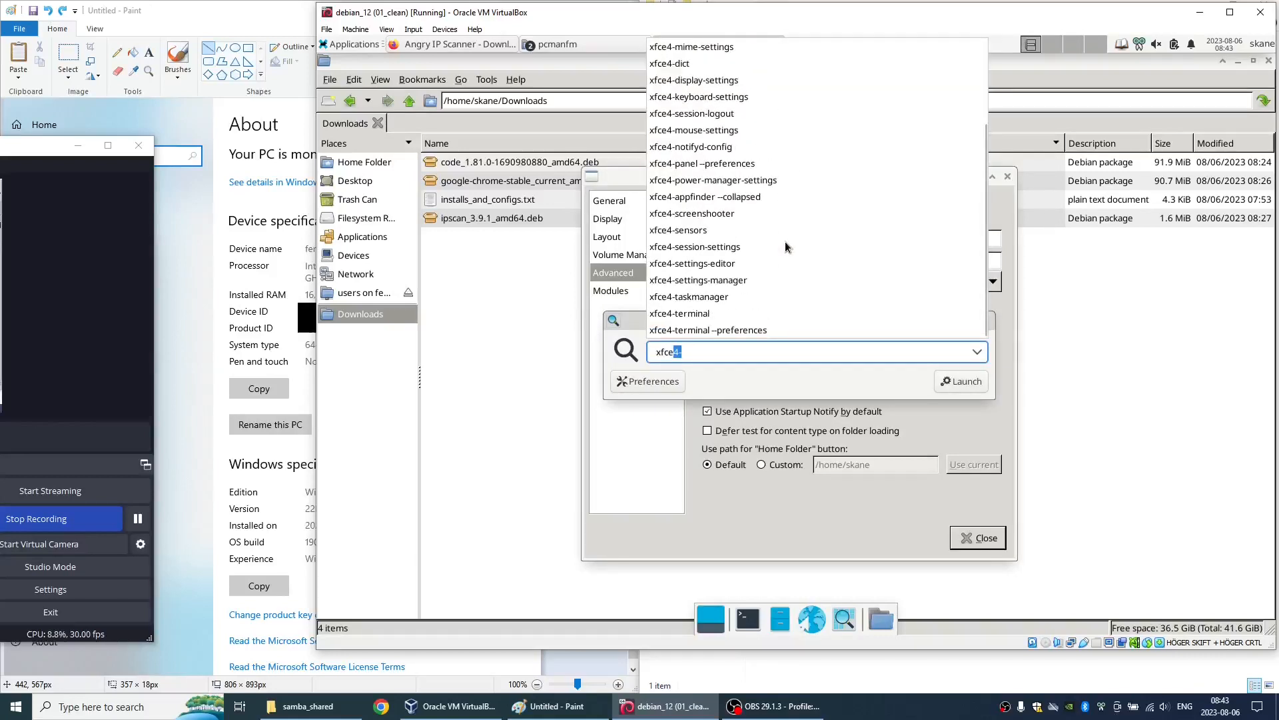
pyautogui.write('-terminal')
pyautogui.hotkey('ctrl', 'a')
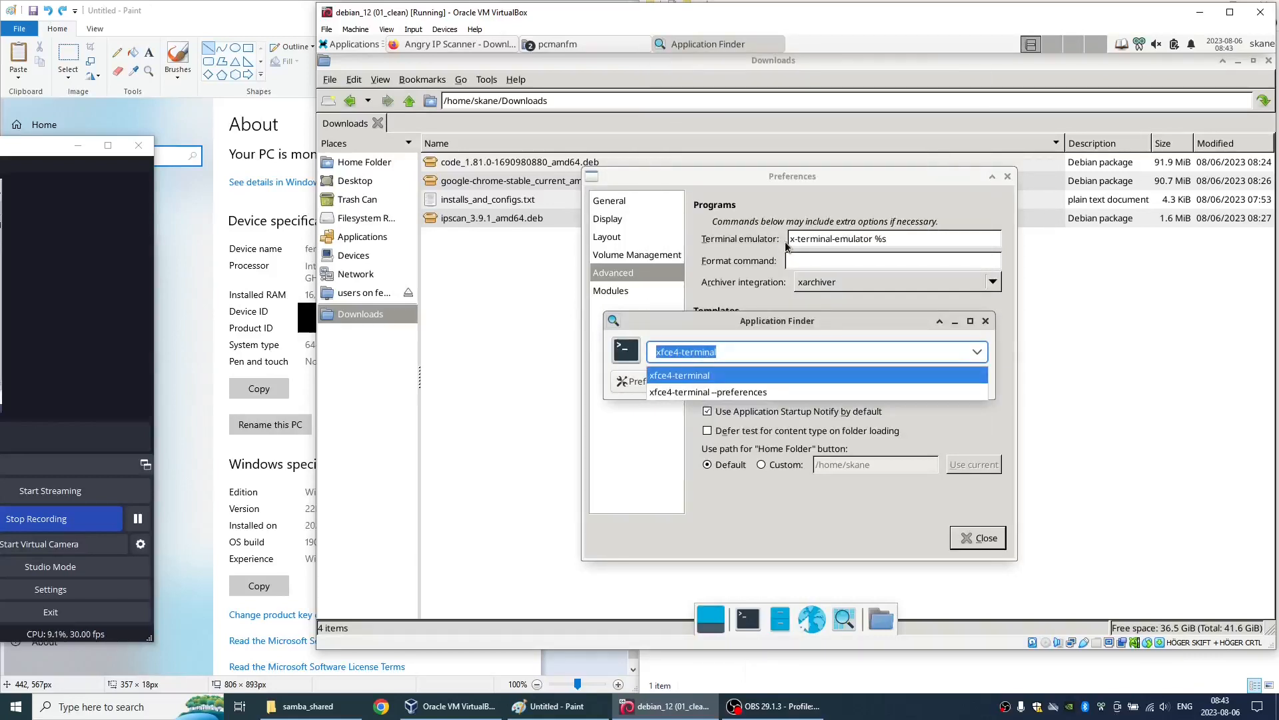
pyautogui.press('Escape')
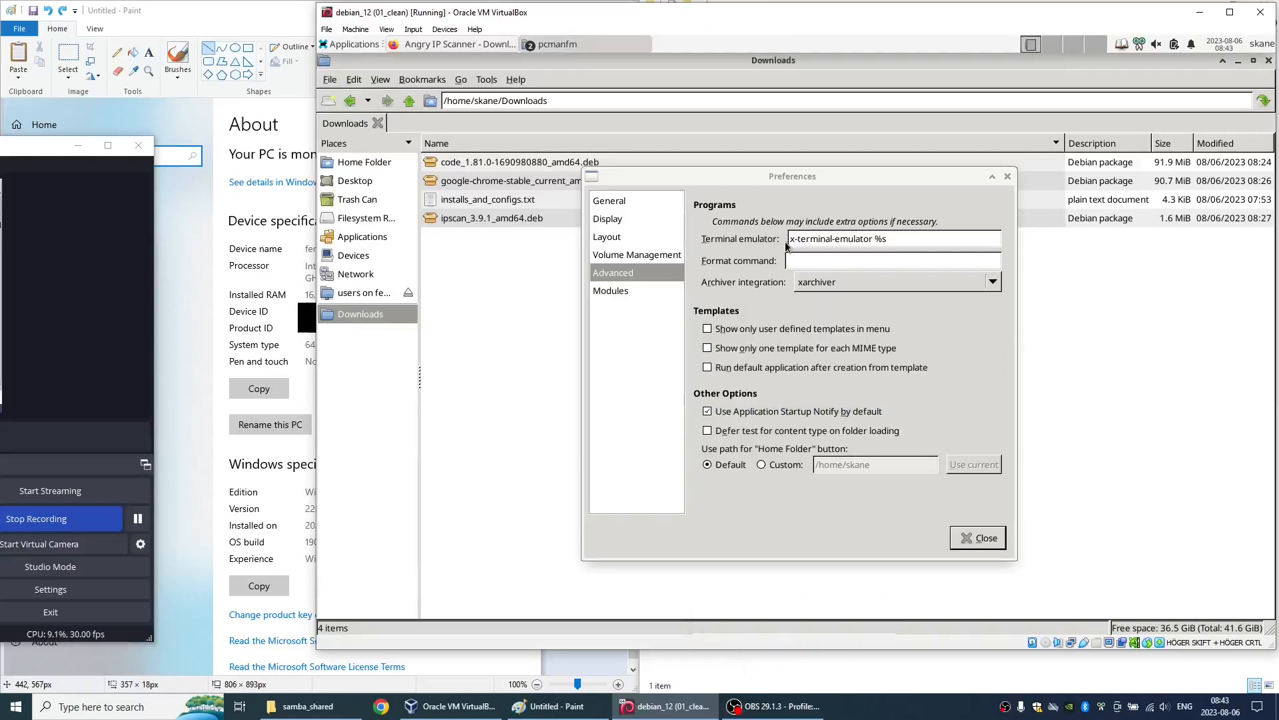
pyautogui.click(874, 237)
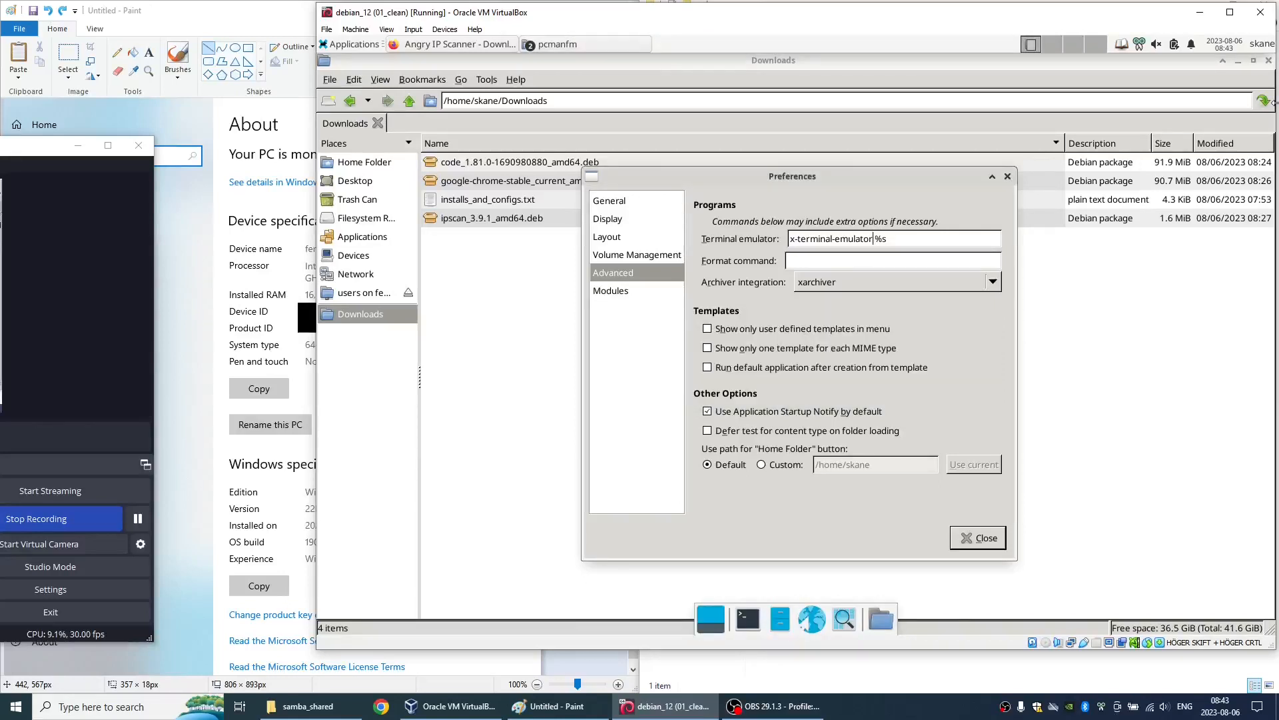
pyautogui.hotkey('shift', 'Home')
pyautogui.write('xfce4-terminal')
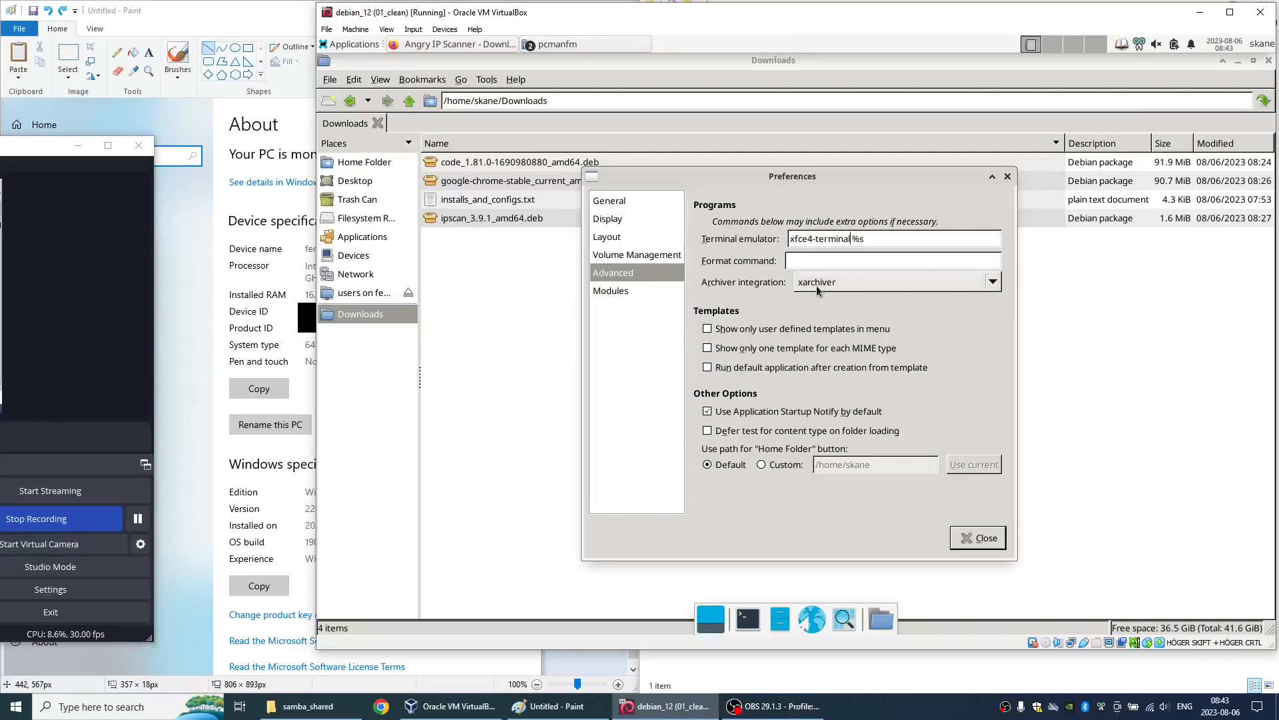
# - Keep xarchiver as the archiver integration and close the file manager preferences
pyautogui.click(139, 519)
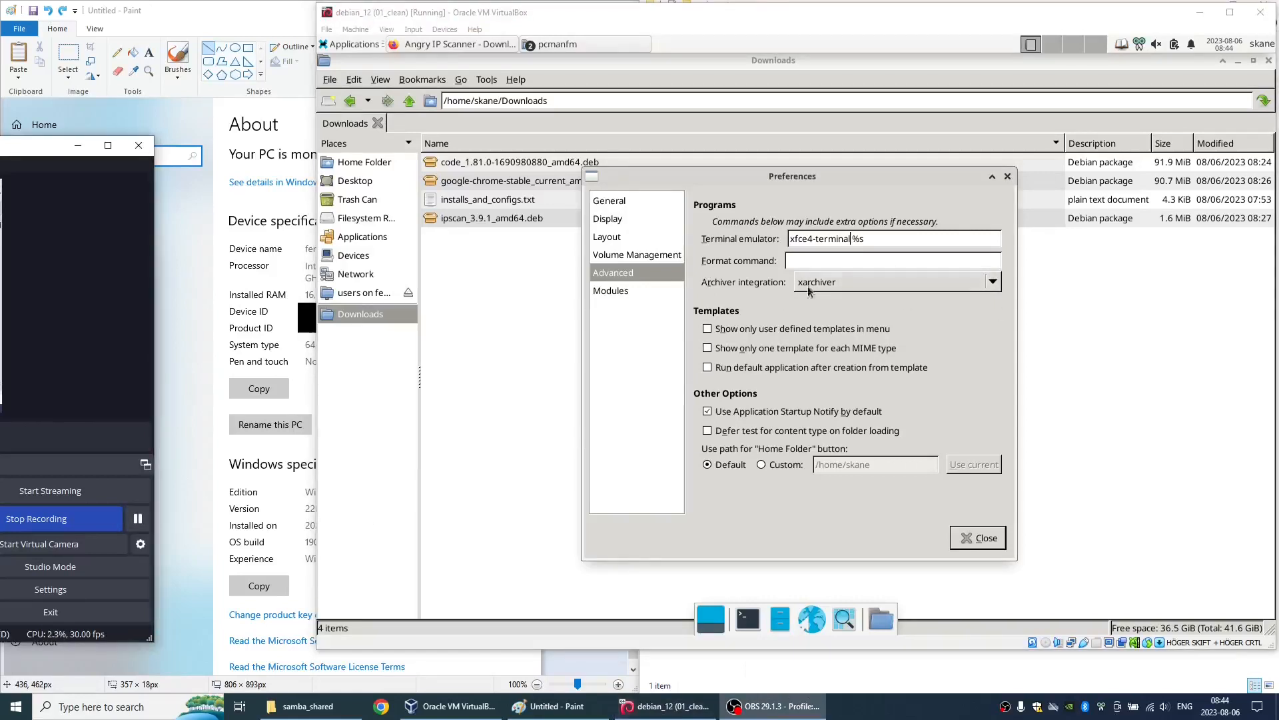
pyautogui.click(837, 287)
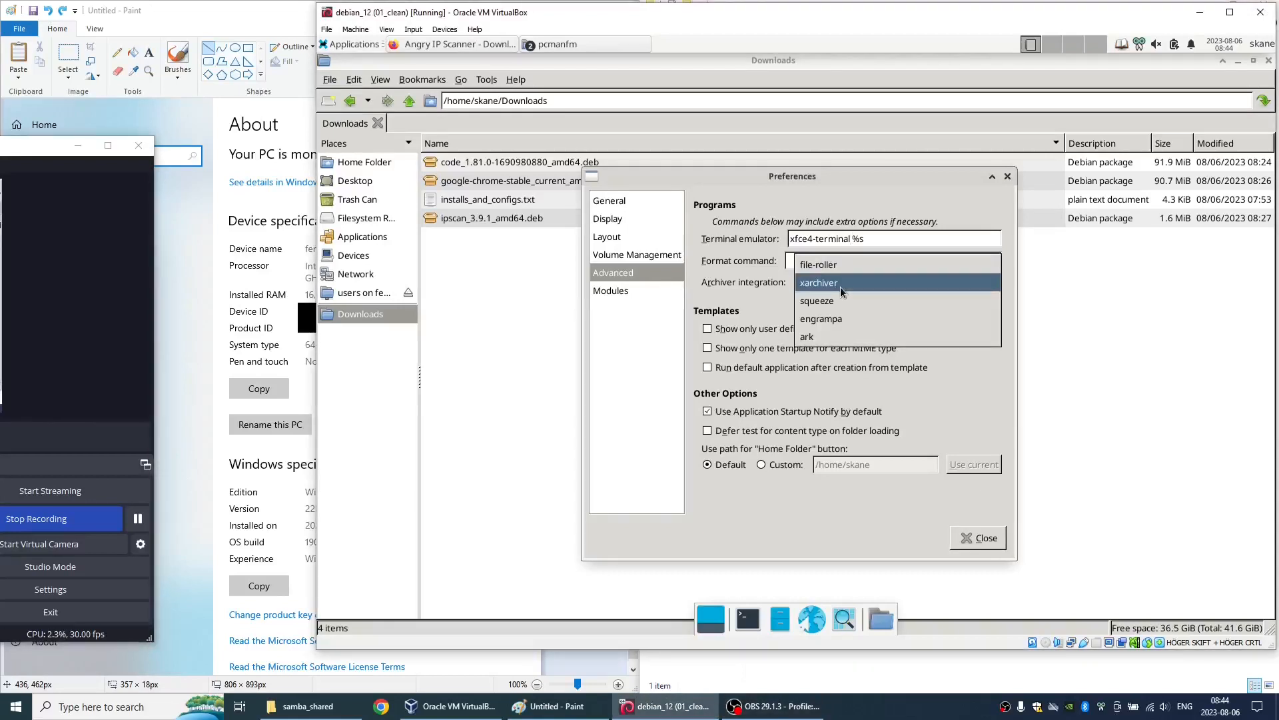
pyautogui.click(834, 284)
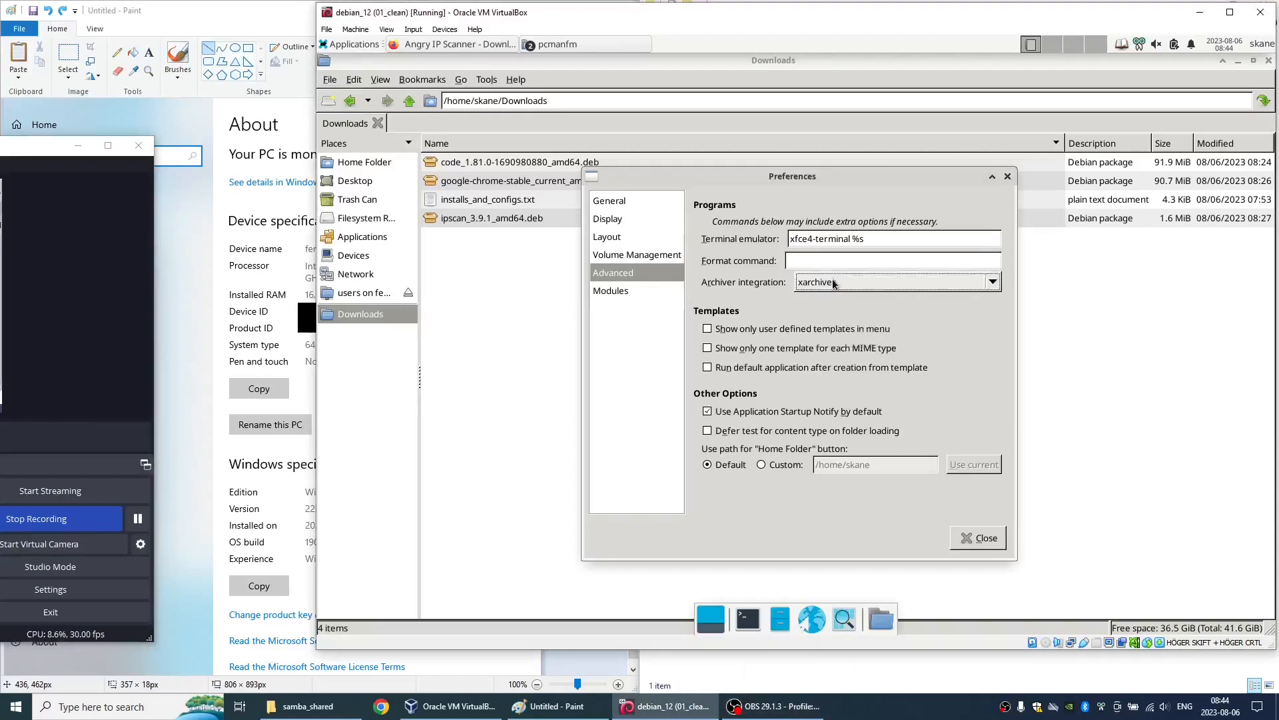
pyautogui.click(970, 539)
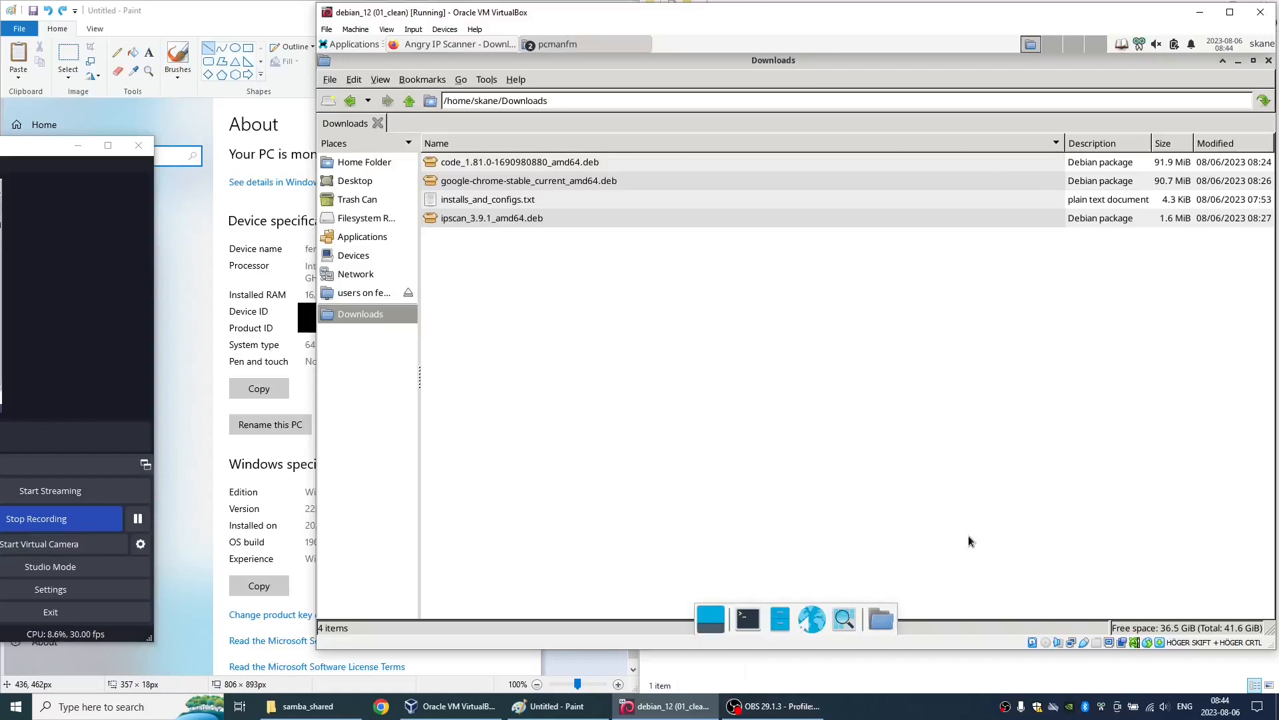
# - Close both Downloads file manager windows and the Firefox window with the Angry IP Scanner page
pyautogui.click(1269, 61)
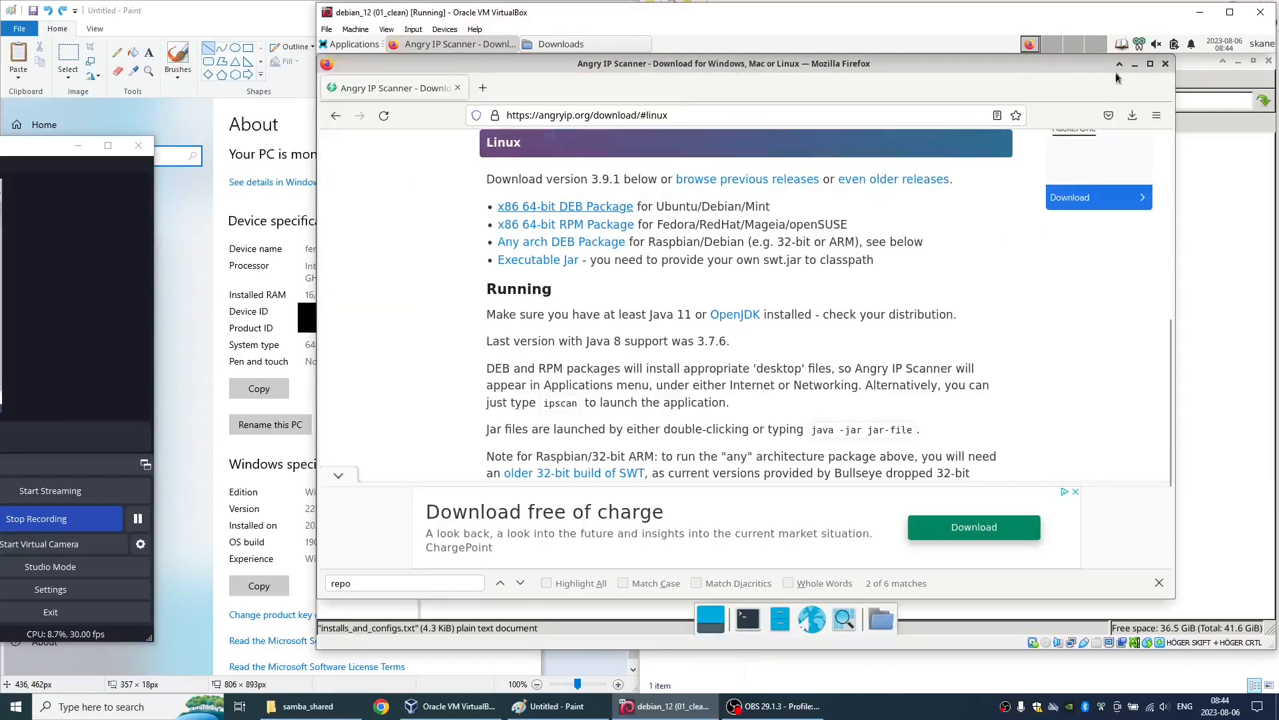
pyautogui.click(1166, 64)
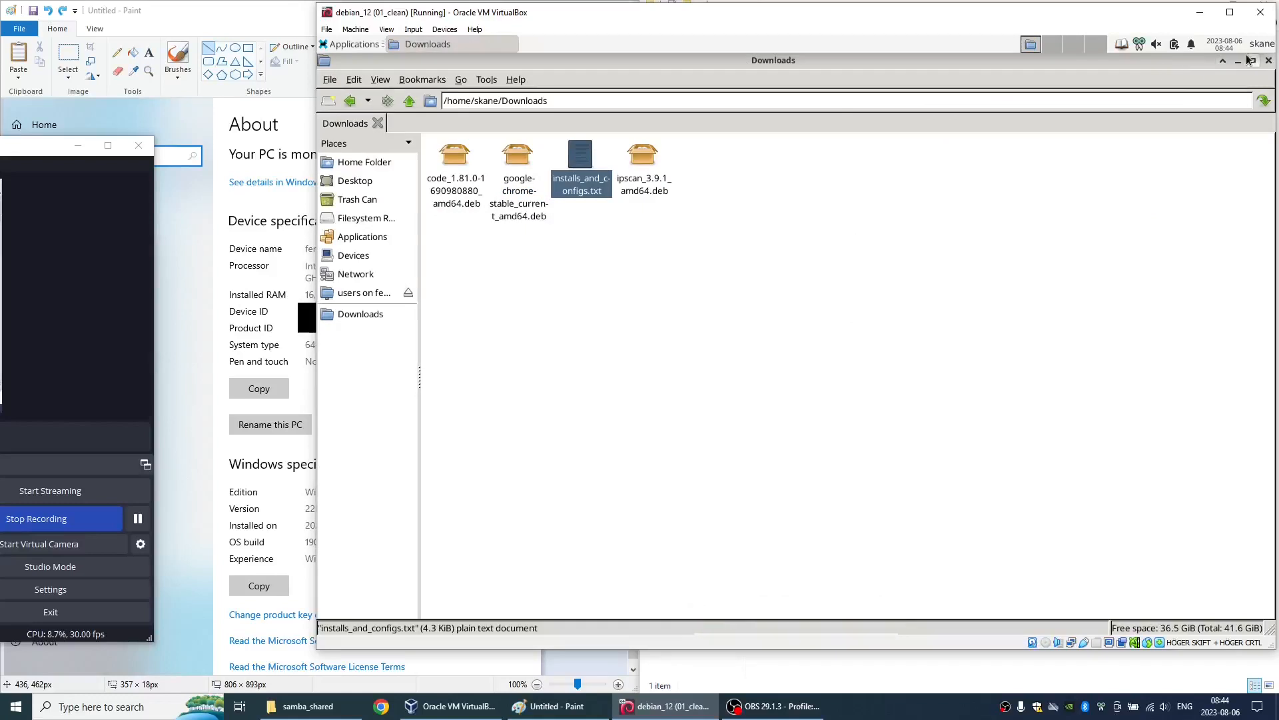
pyautogui.click(1268, 60)
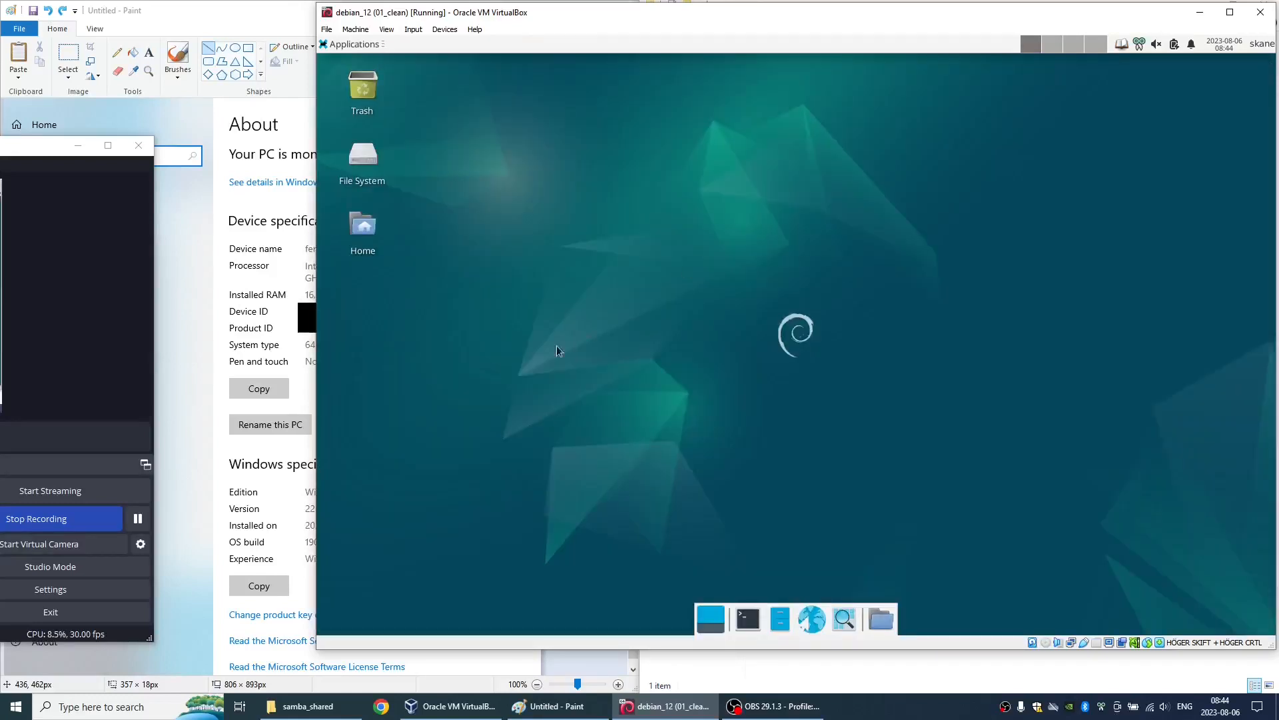
# - Relaunch pcmanfm through the Application Finder
pyautogui.hotkey('alt', 'F2')
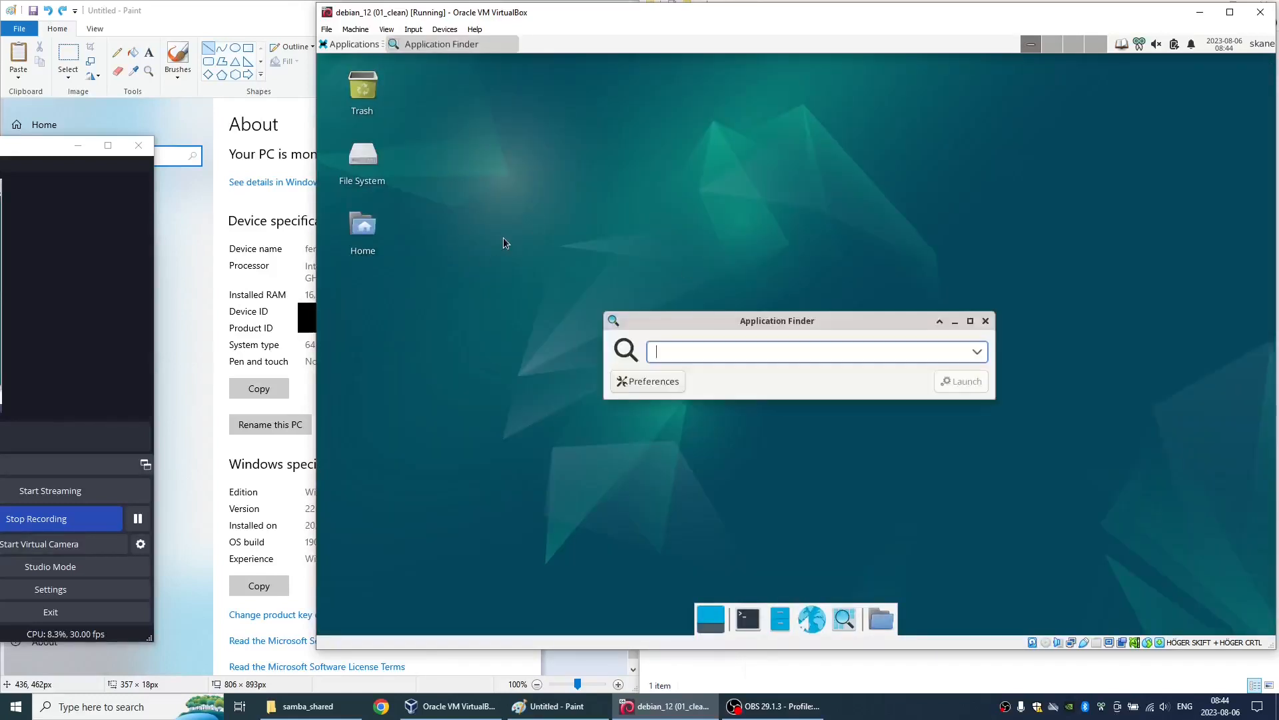
pyautogui.write('pcmanfm')
pyautogui.press('Return')
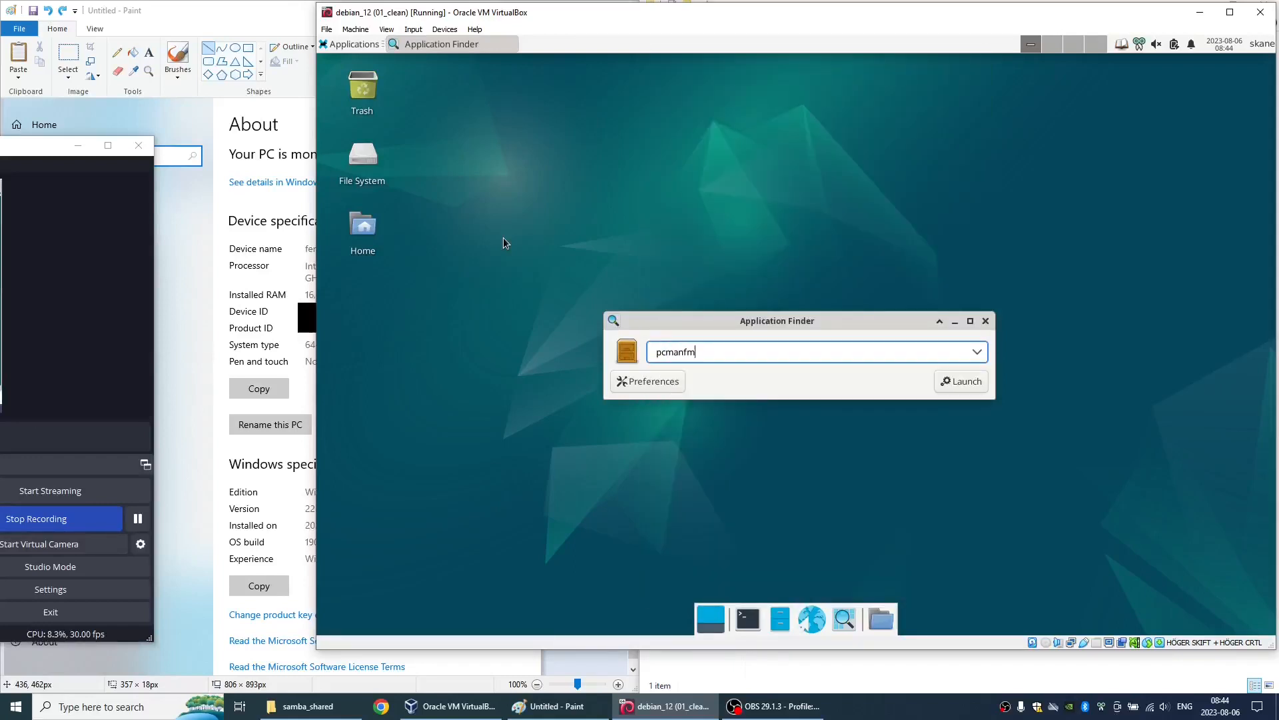
# - Launch pcmanfm on the home folder and show the hidden files
pyautogui.press('Return')
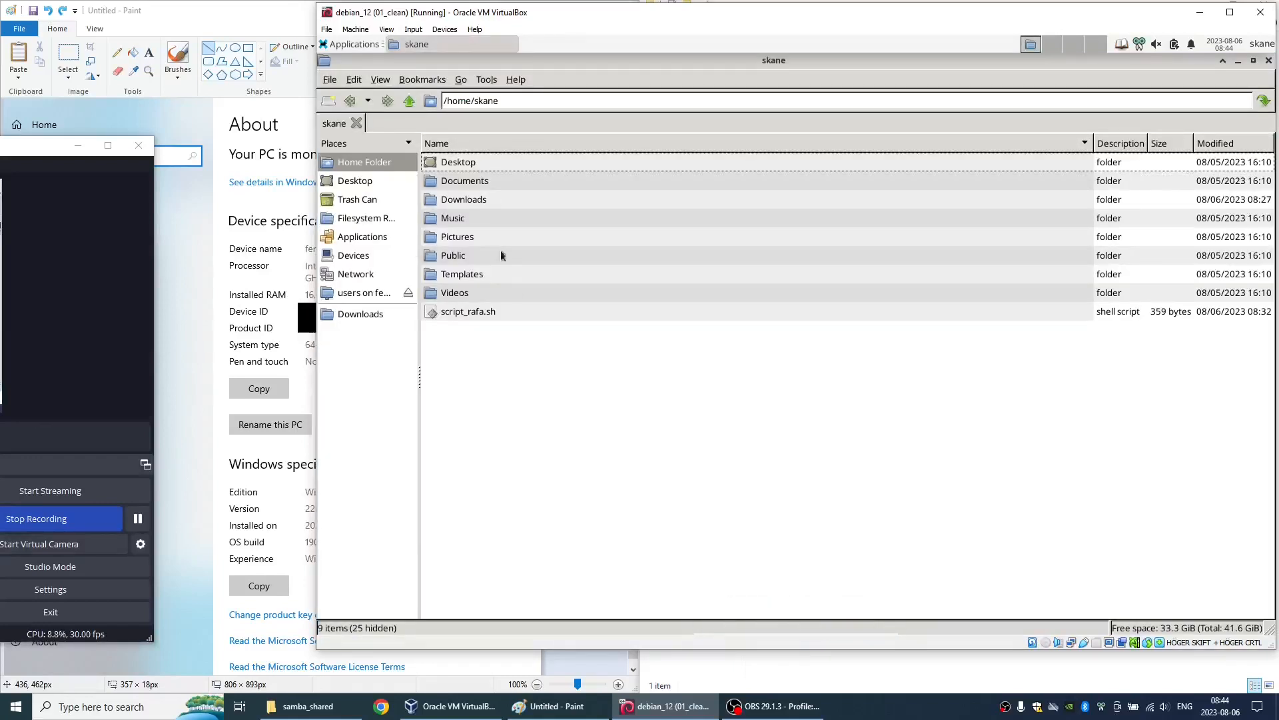
pyautogui.click(378, 80)
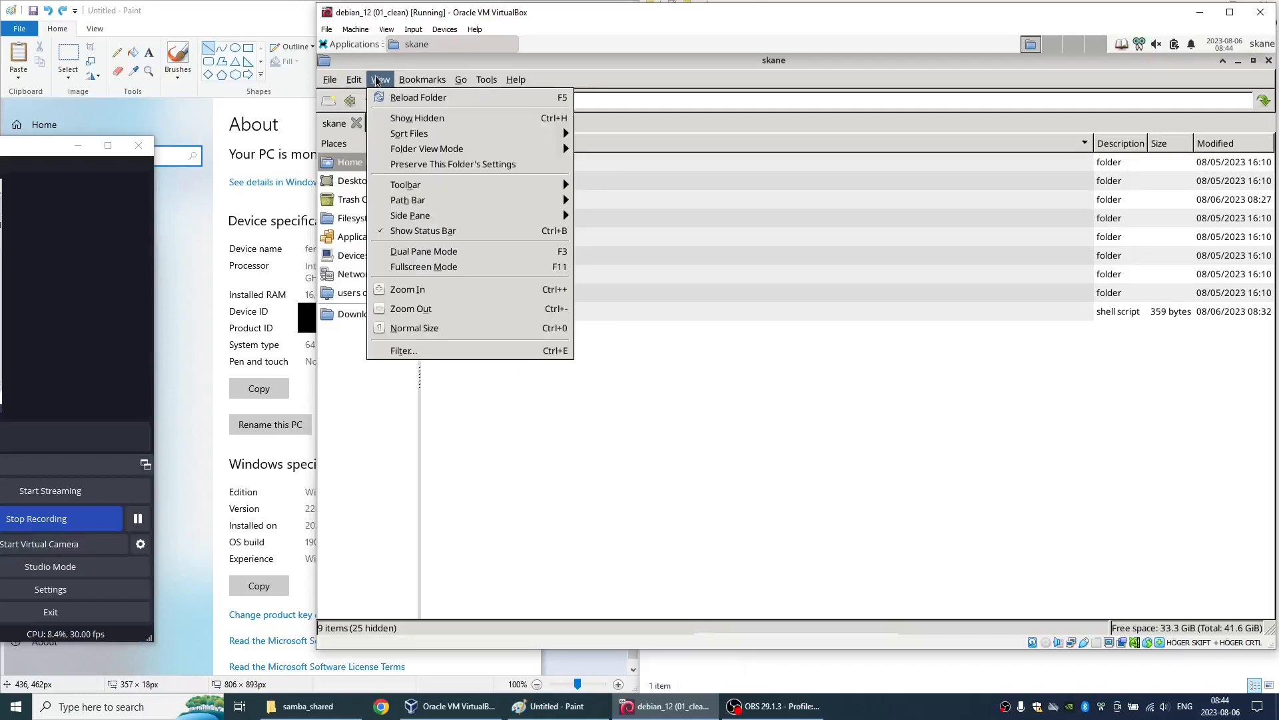
pyautogui.click(393, 118)
# - Set Mousepad as the application that opens the .exrc plain text document in its file properties
pyautogui.scroll(-1, 551, 326)
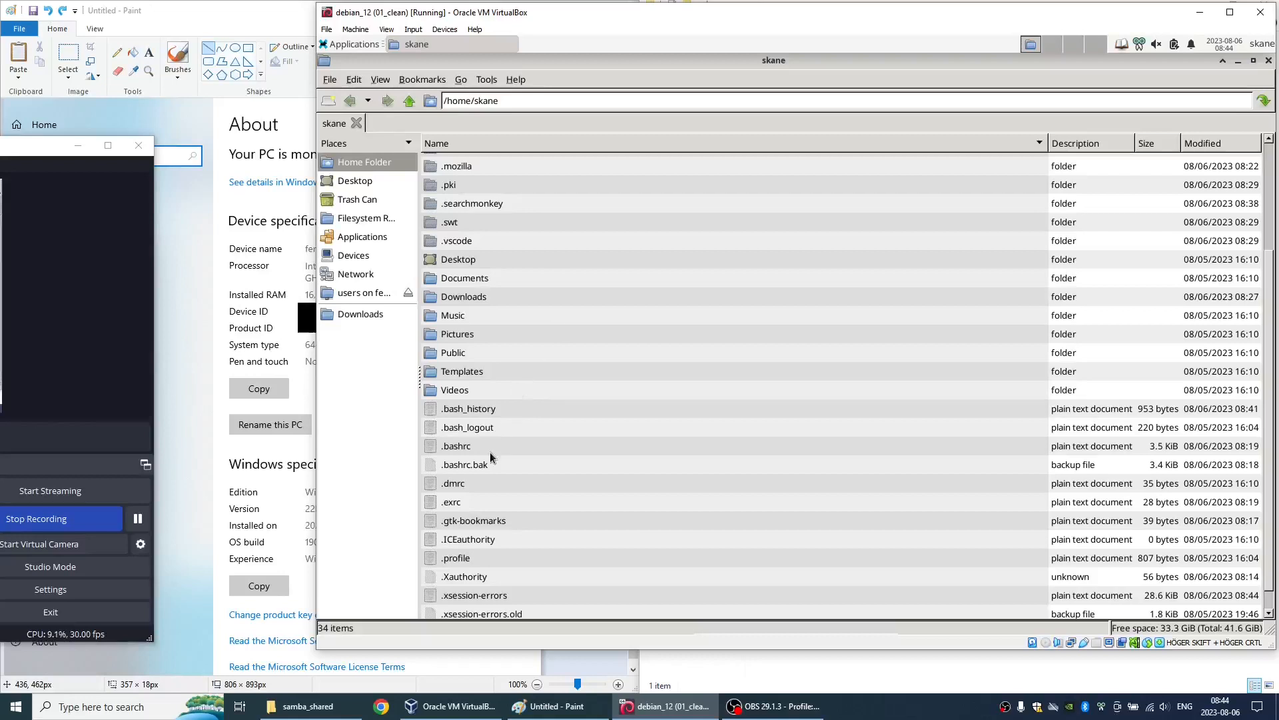
pyautogui.click(459, 505)
pyautogui.rightClick(457, 511)
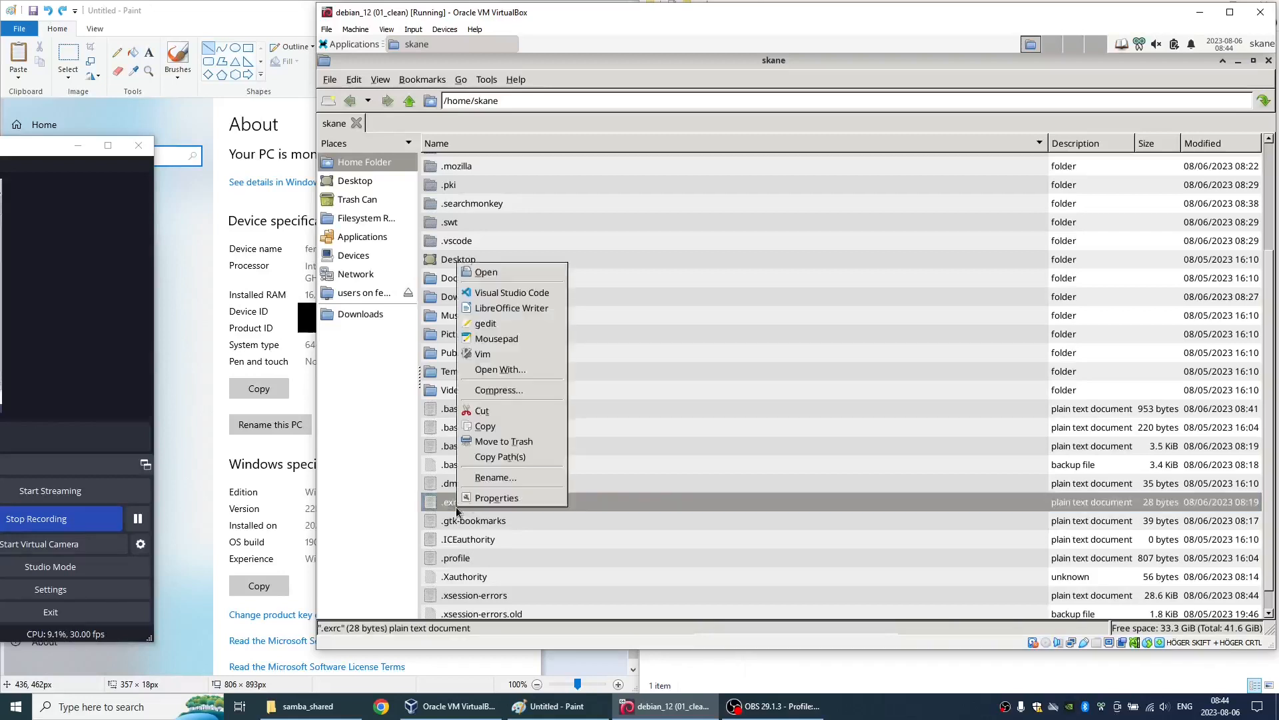
pyautogui.click(481, 498)
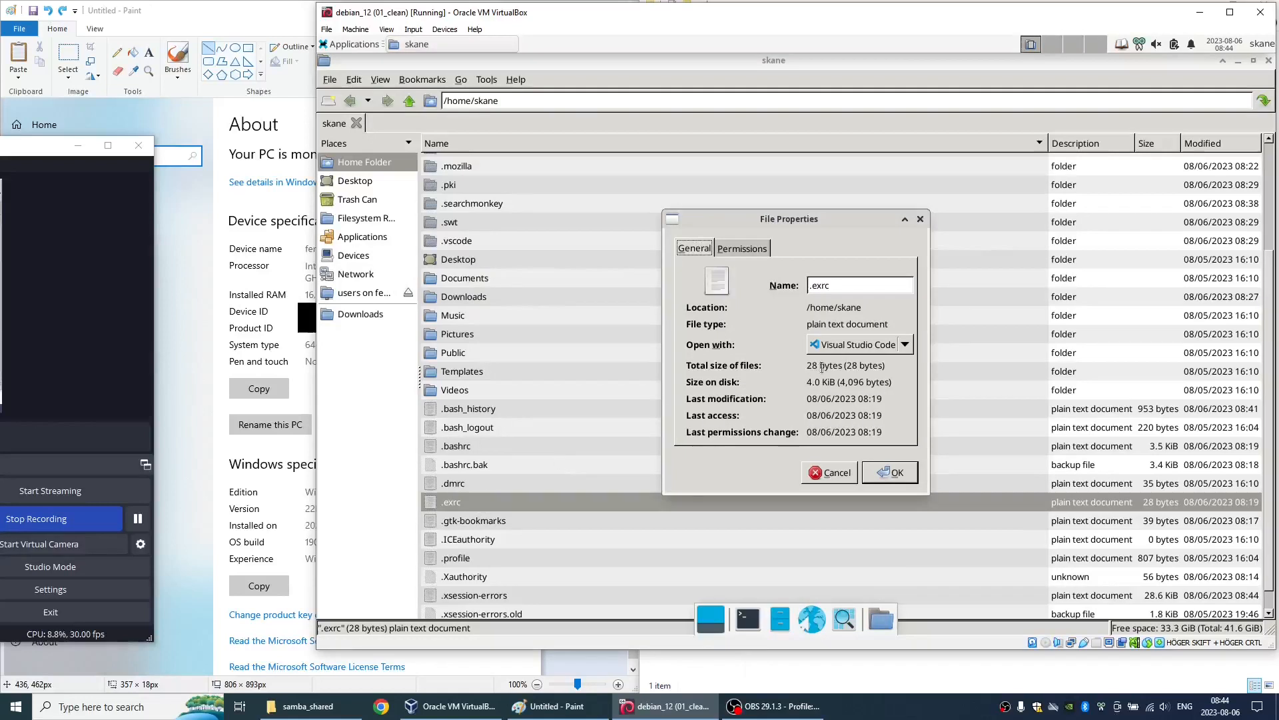
pyautogui.click(843, 349)
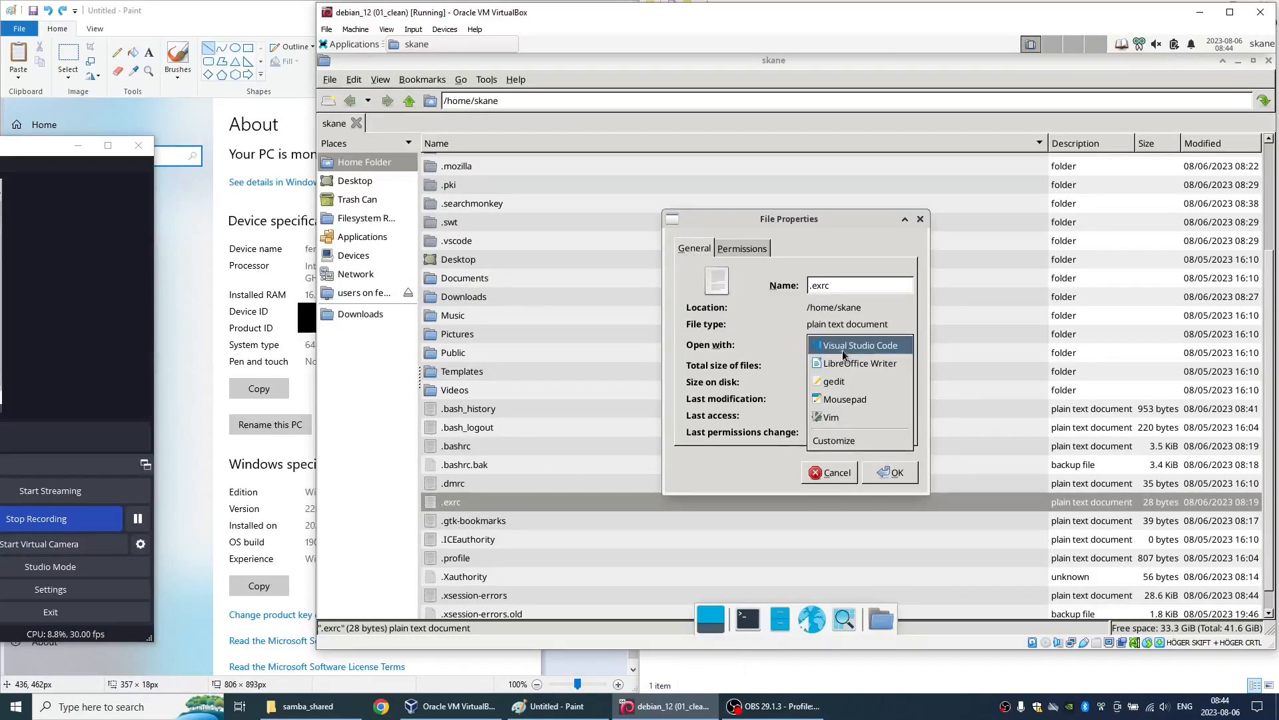
pyautogui.click(843, 399)
pyautogui.click(881, 472)
# - Open .exrc to test its file association, close it, hide the hidden files again and quit the file manager
pyautogui.doubleClick(476, 506)
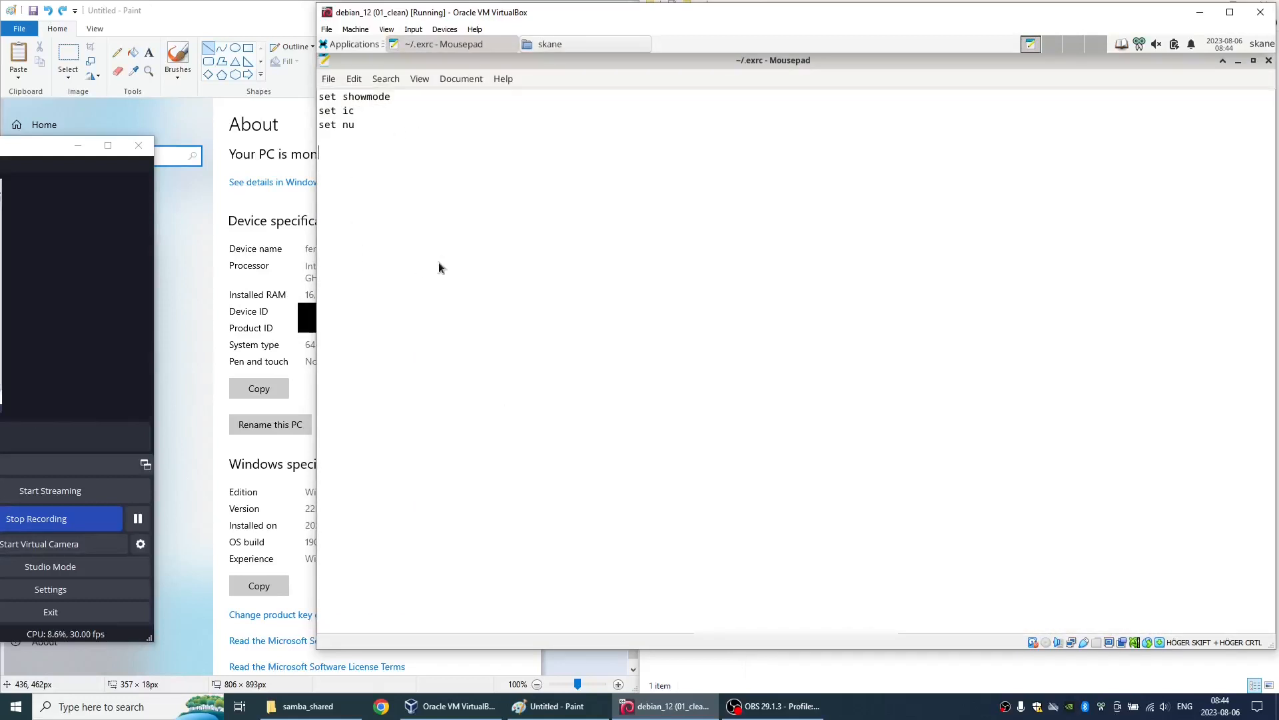
pyautogui.hotkey('ctrl', 'q')
pyautogui.hotkey('ctrl', 'h')
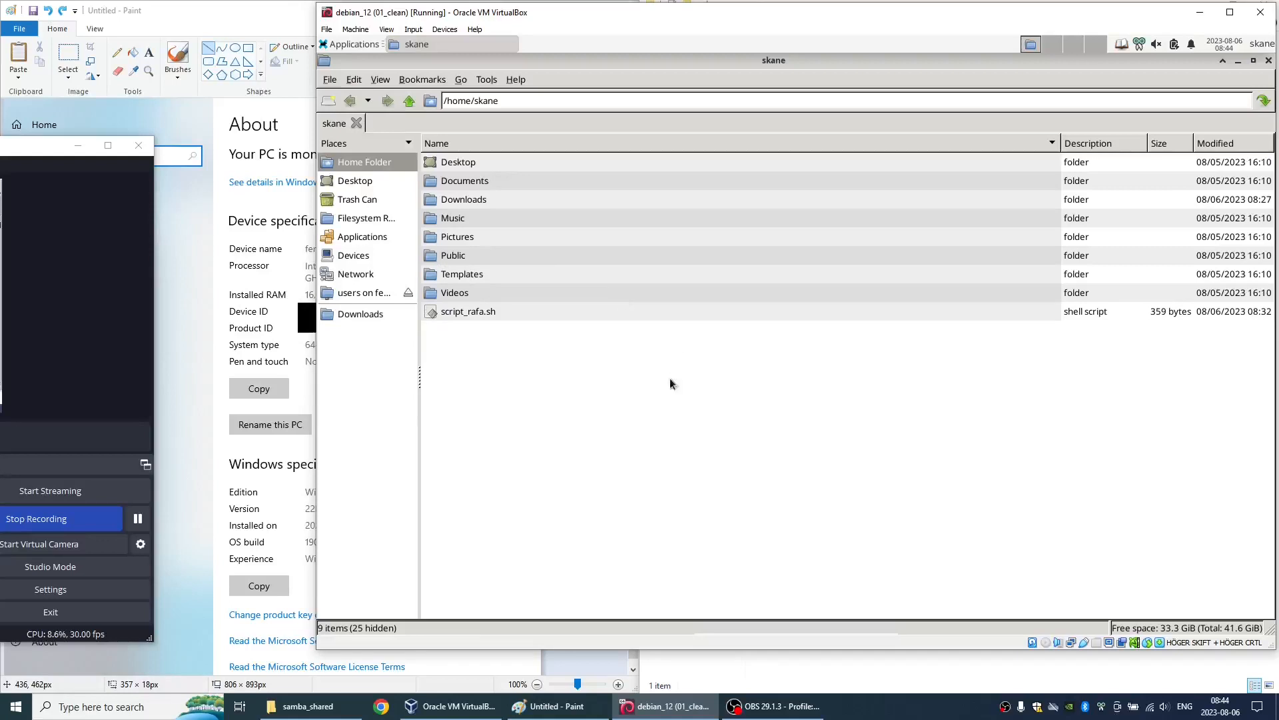
pyautogui.hotkey('ctrl', 'q')
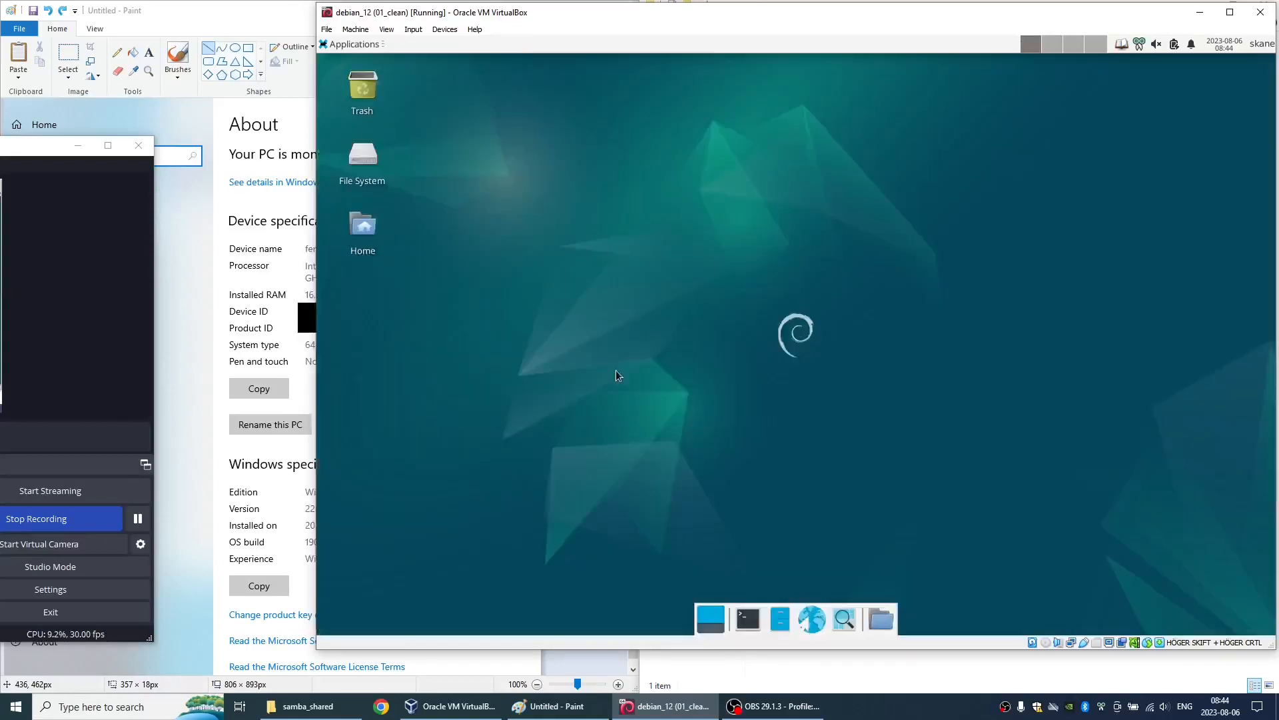
pyautogui.click(136, 518)
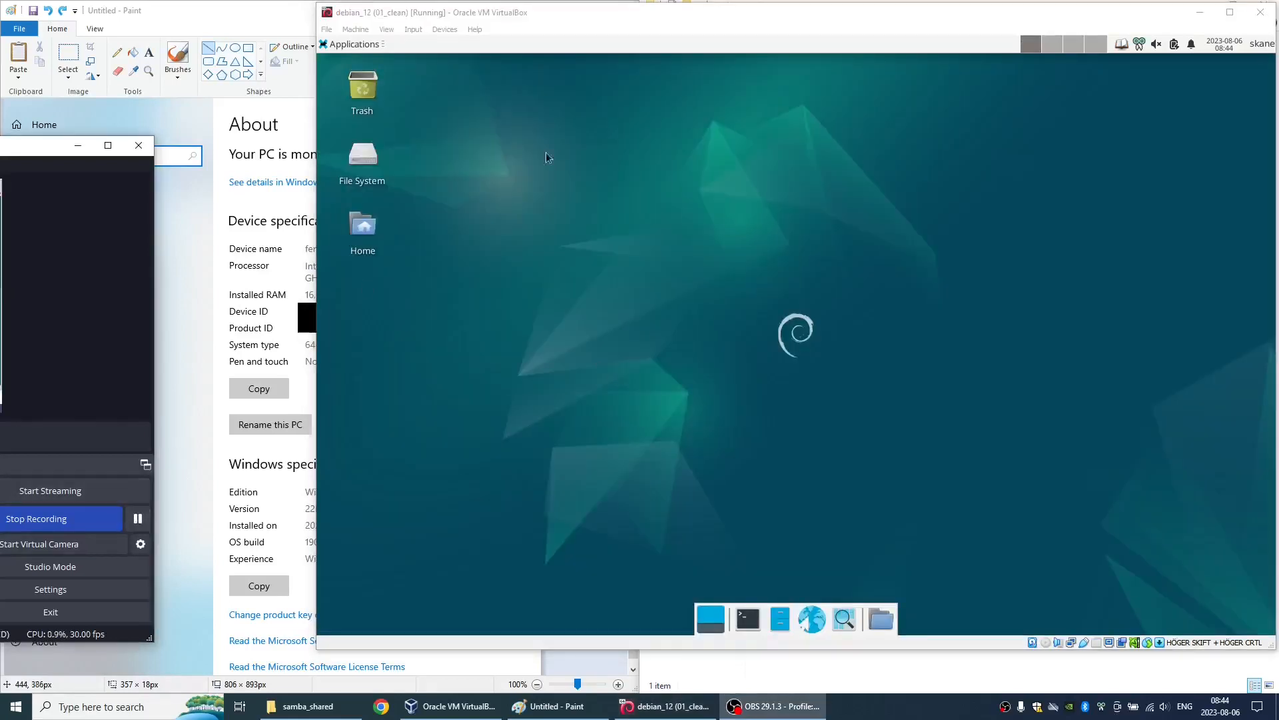
# - Remove Panel 2 from the desktop through the panel preferences and confirm its deletion
pyautogui.rightClick(685, 50)
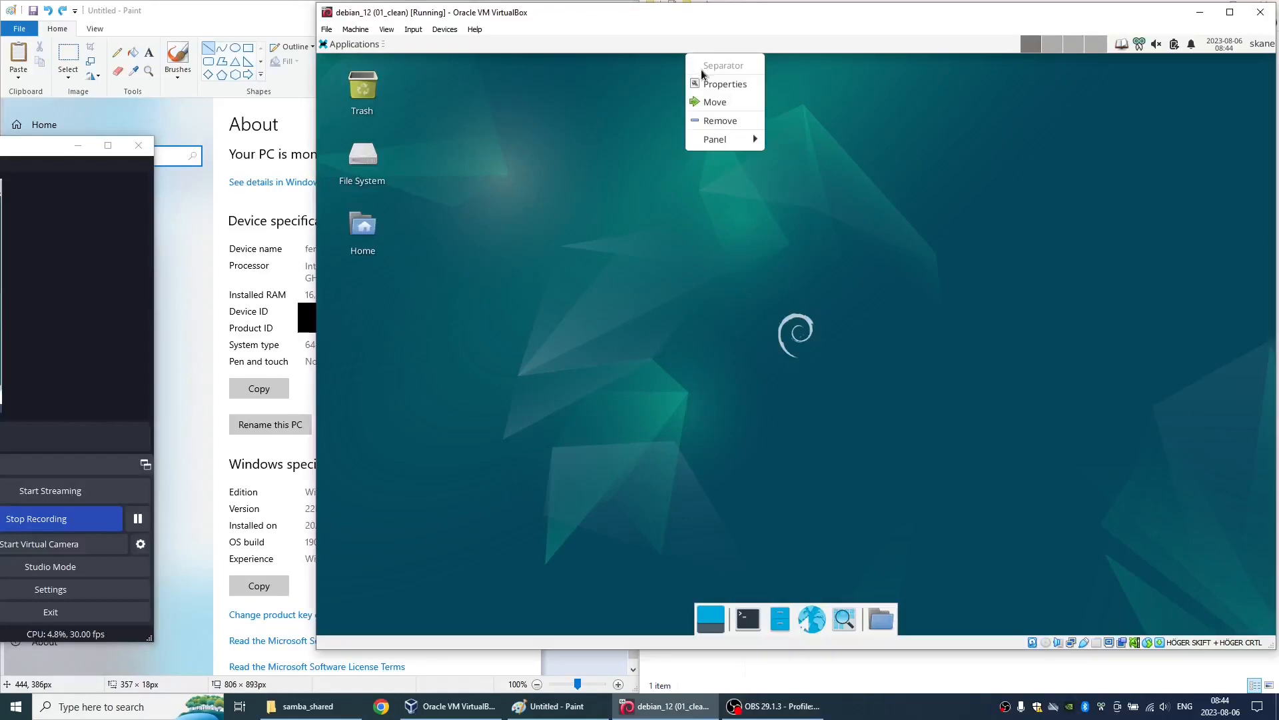
pyautogui.moveTo(717, 140)
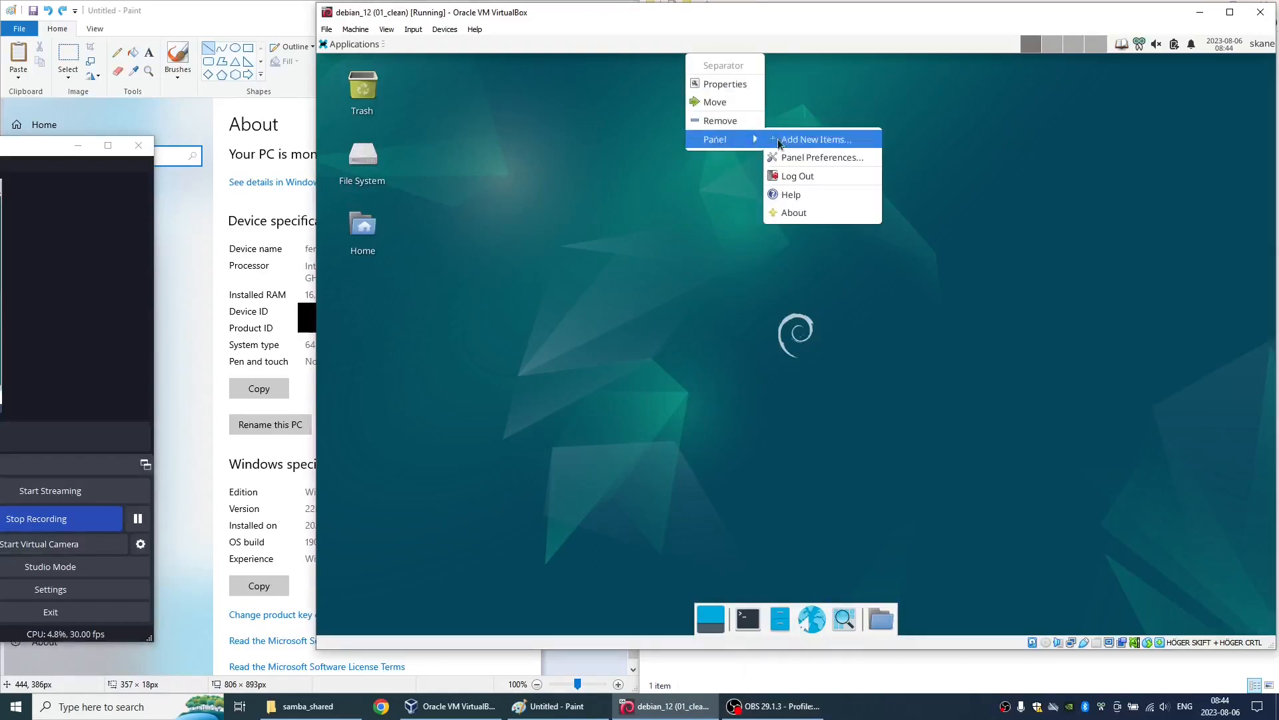
pyautogui.click(790, 158)
pyautogui.click(776, 195)
pyautogui.click(746, 214)
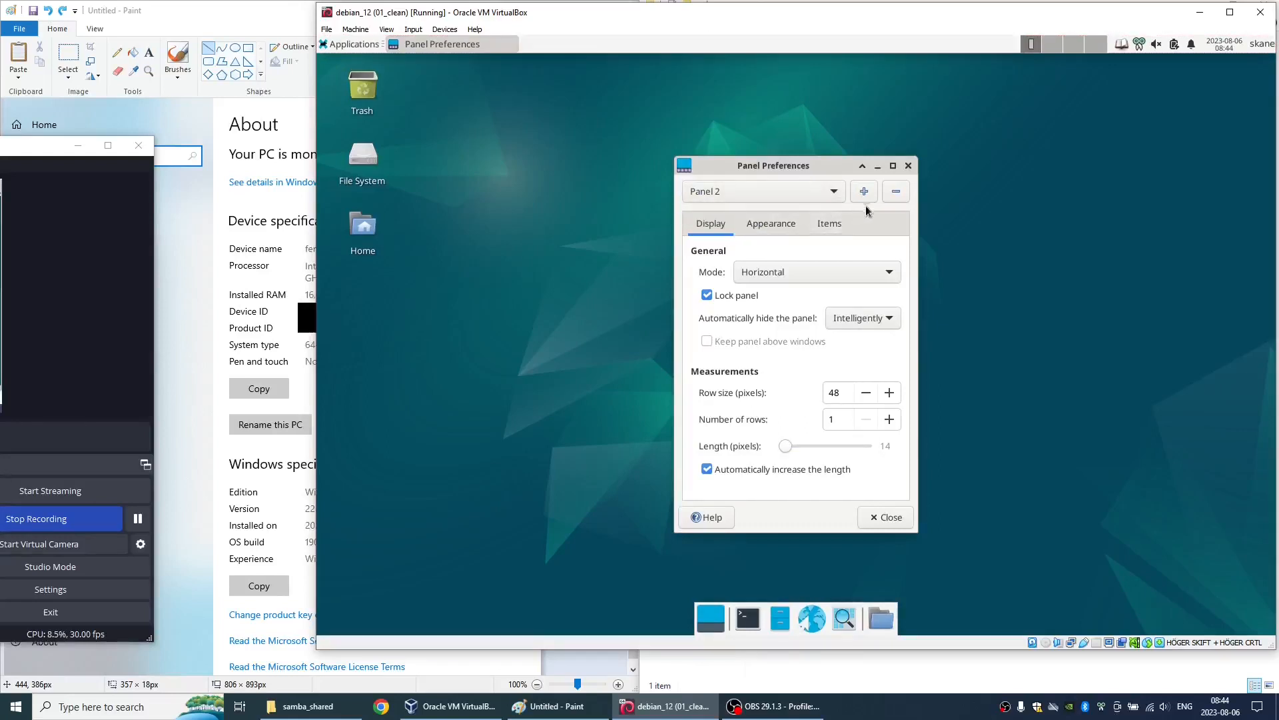
pyautogui.click(896, 192)
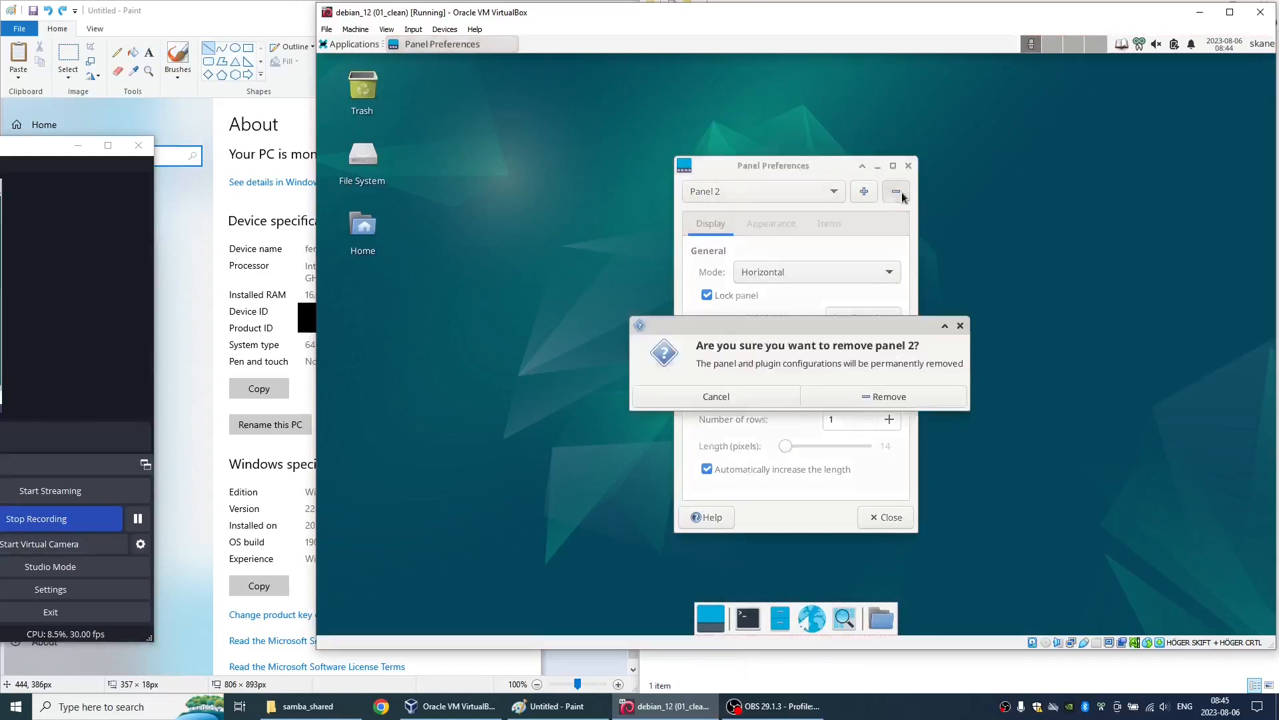
pyautogui.click(834, 397)
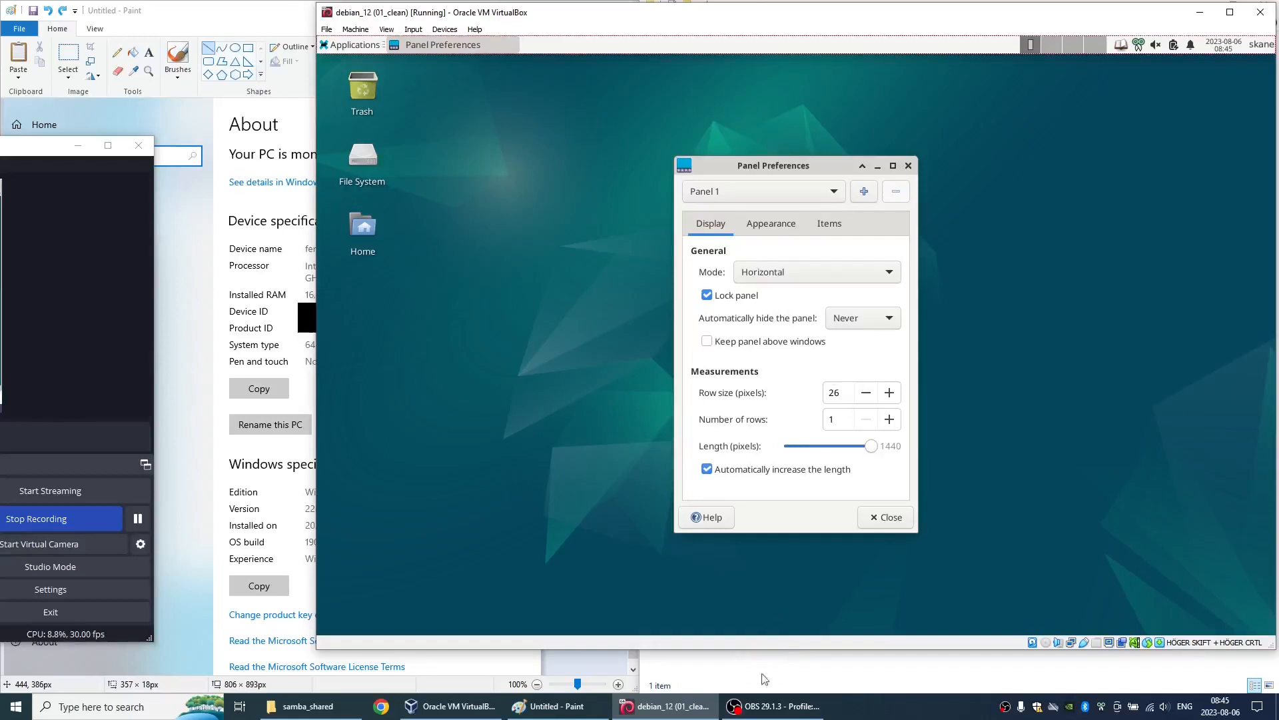
# - Unlock Panel 1 and move it to the bottom edge of the desktop
pyautogui.click(724, 297)
pyautogui.click(866, 517)
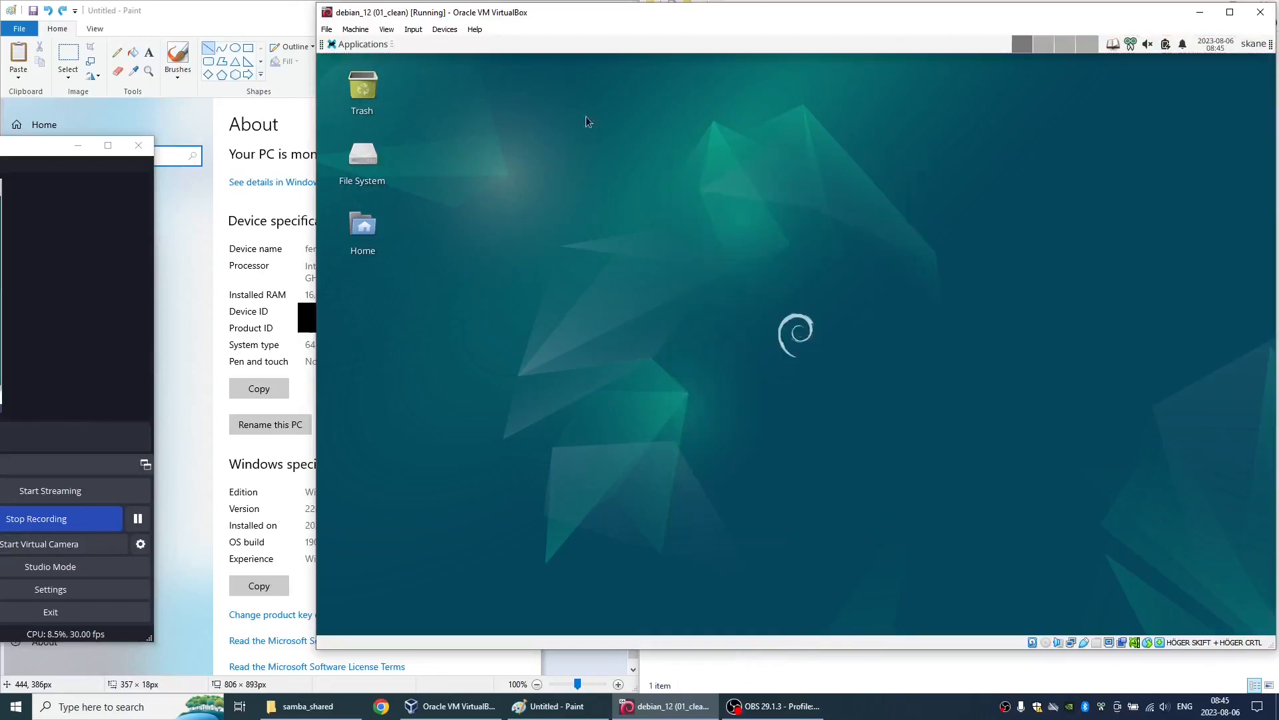
pyautogui.moveTo(322, 44); pyautogui.dragTo(322, 625)
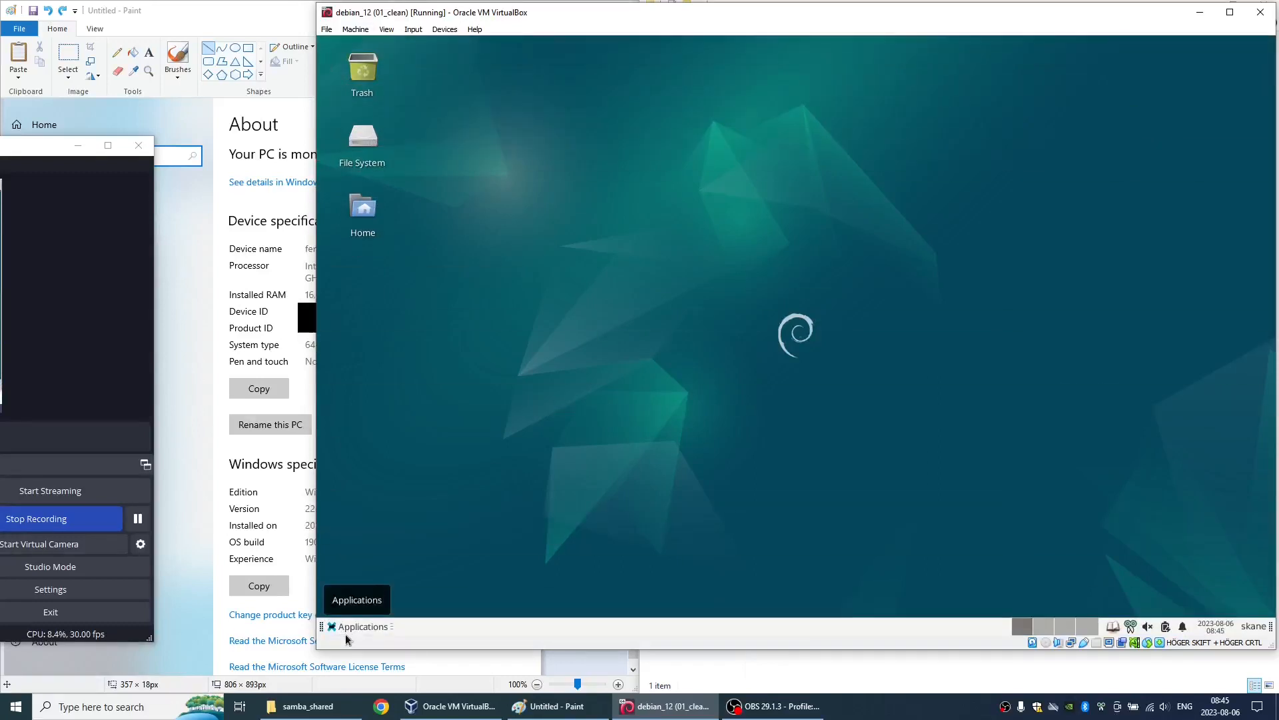
# - Lock Panel 1 again in the panel preferences and close the dialog
pyautogui.rightClick(438, 619)
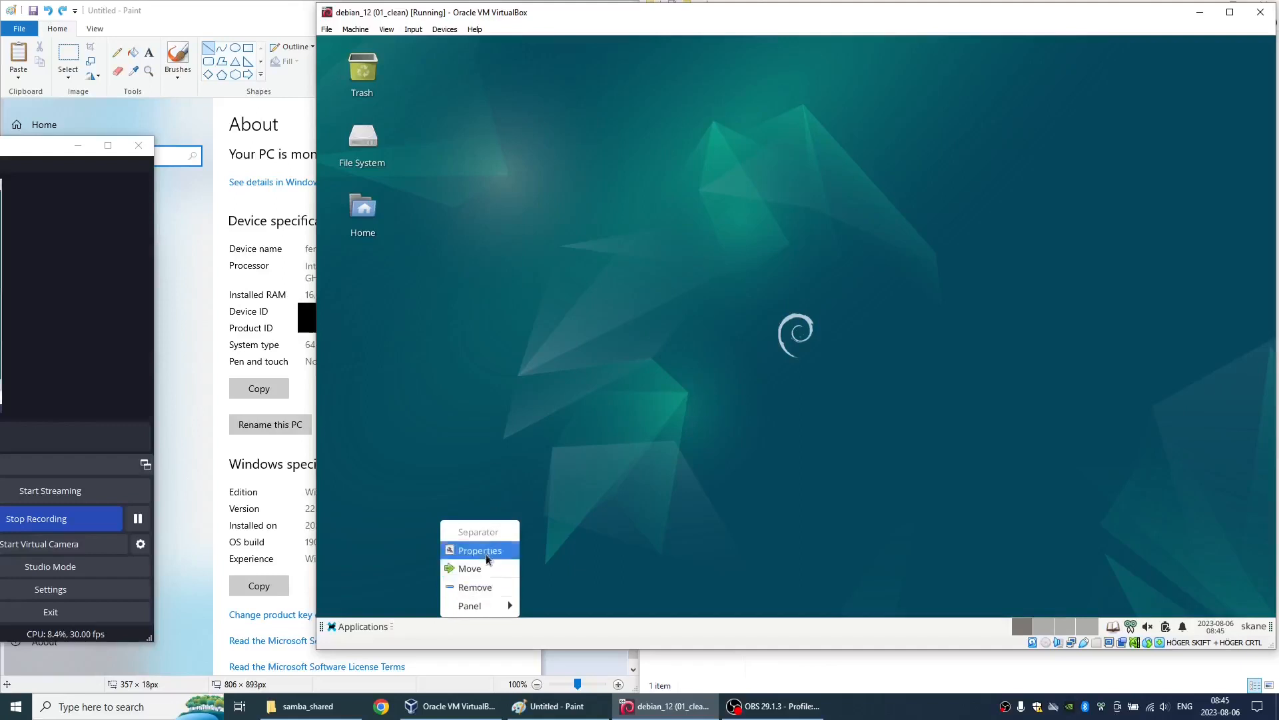
pyautogui.moveTo(491, 605)
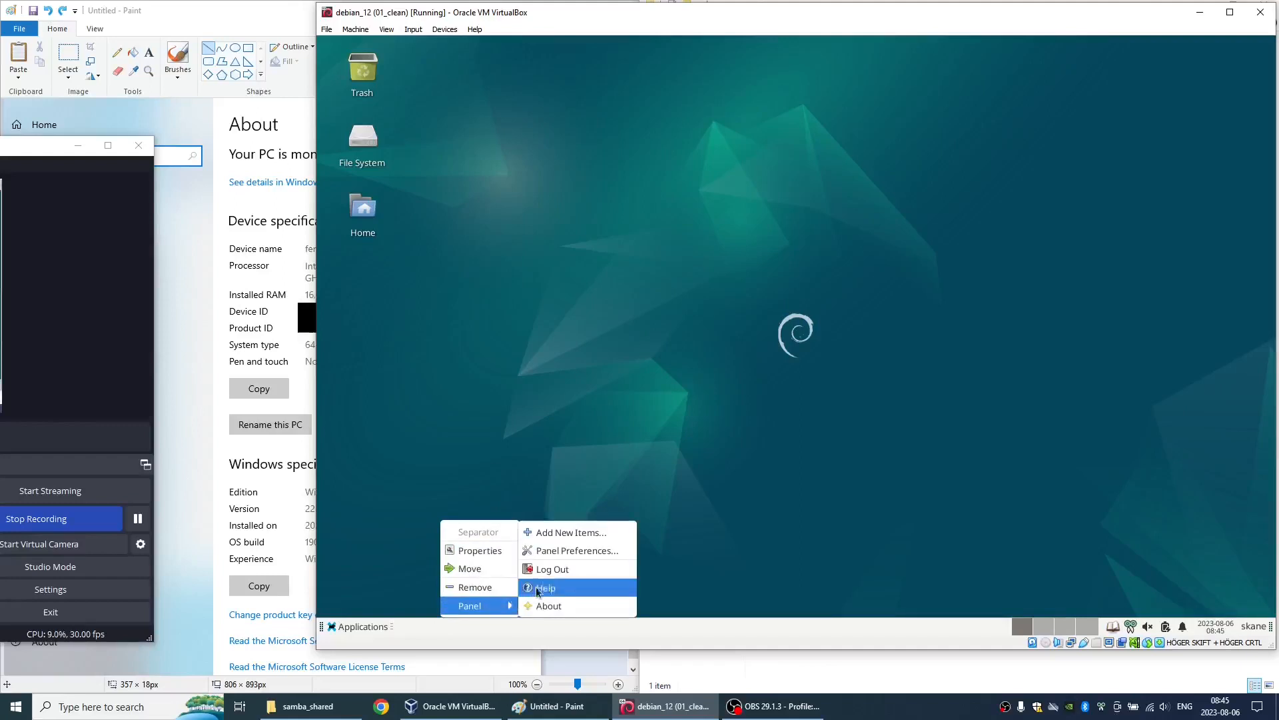
pyautogui.click(576, 551)
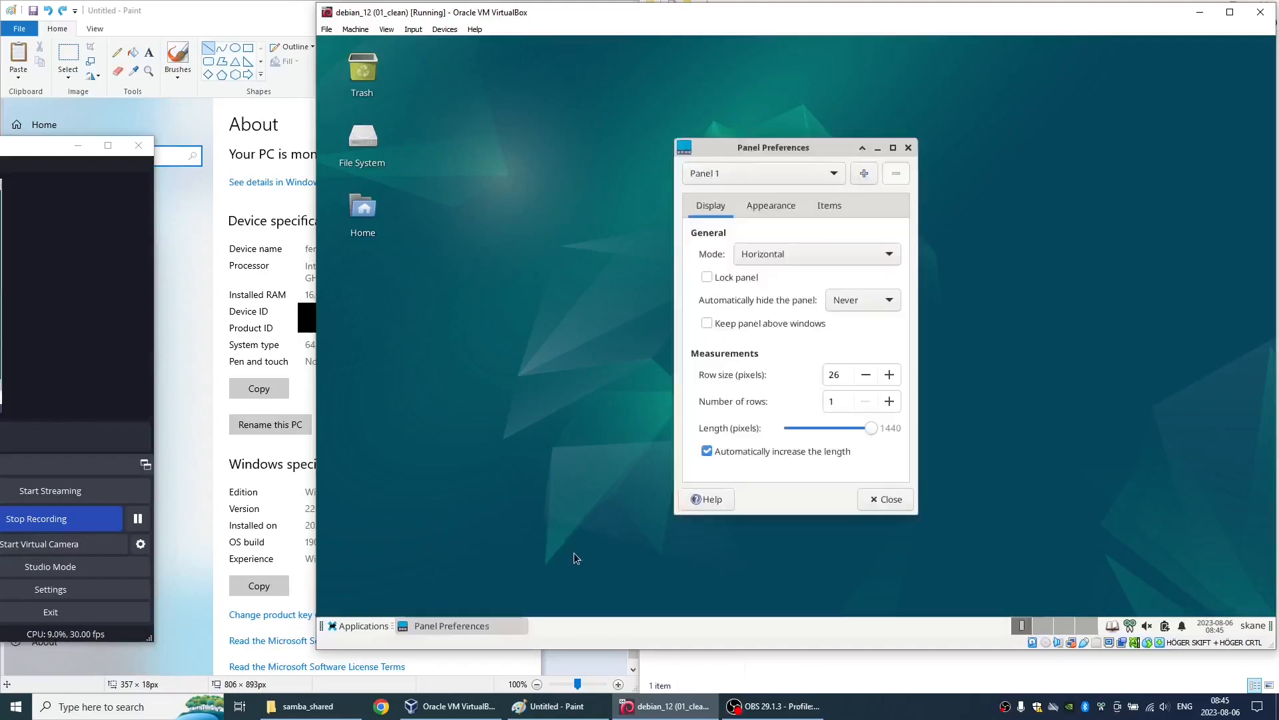
pyautogui.click(733, 280)
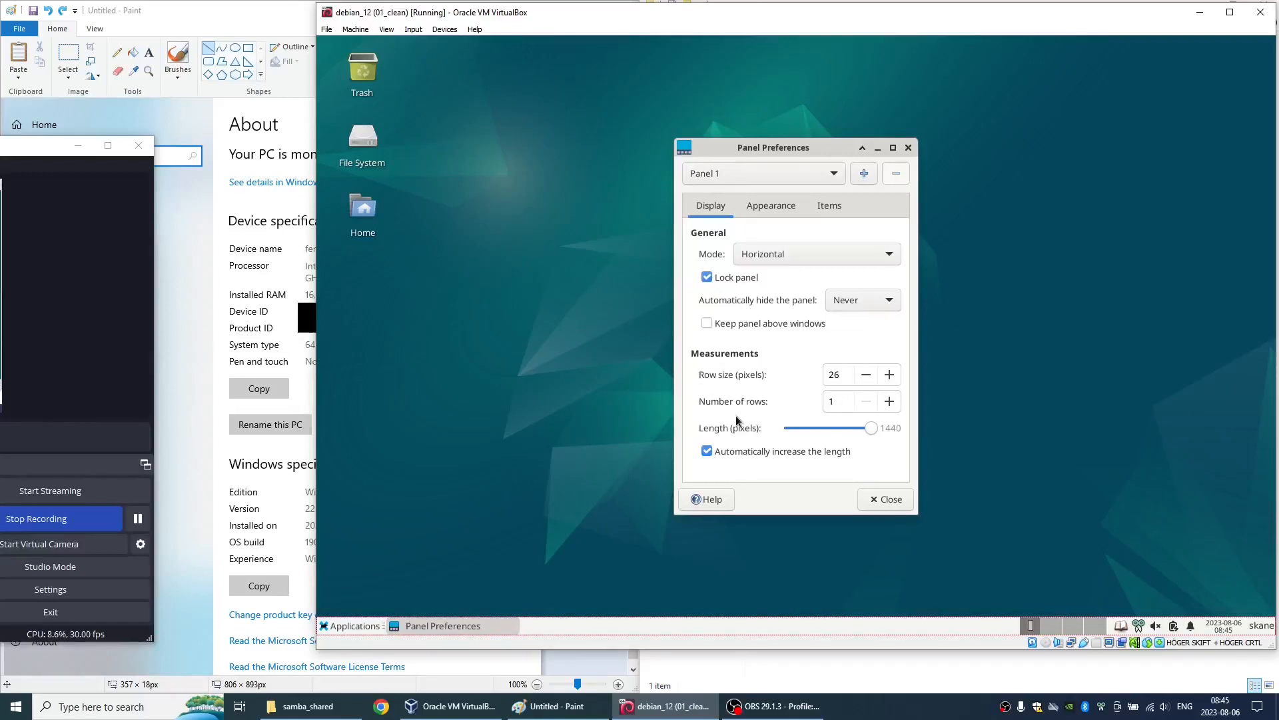
pyautogui.click(878, 499)
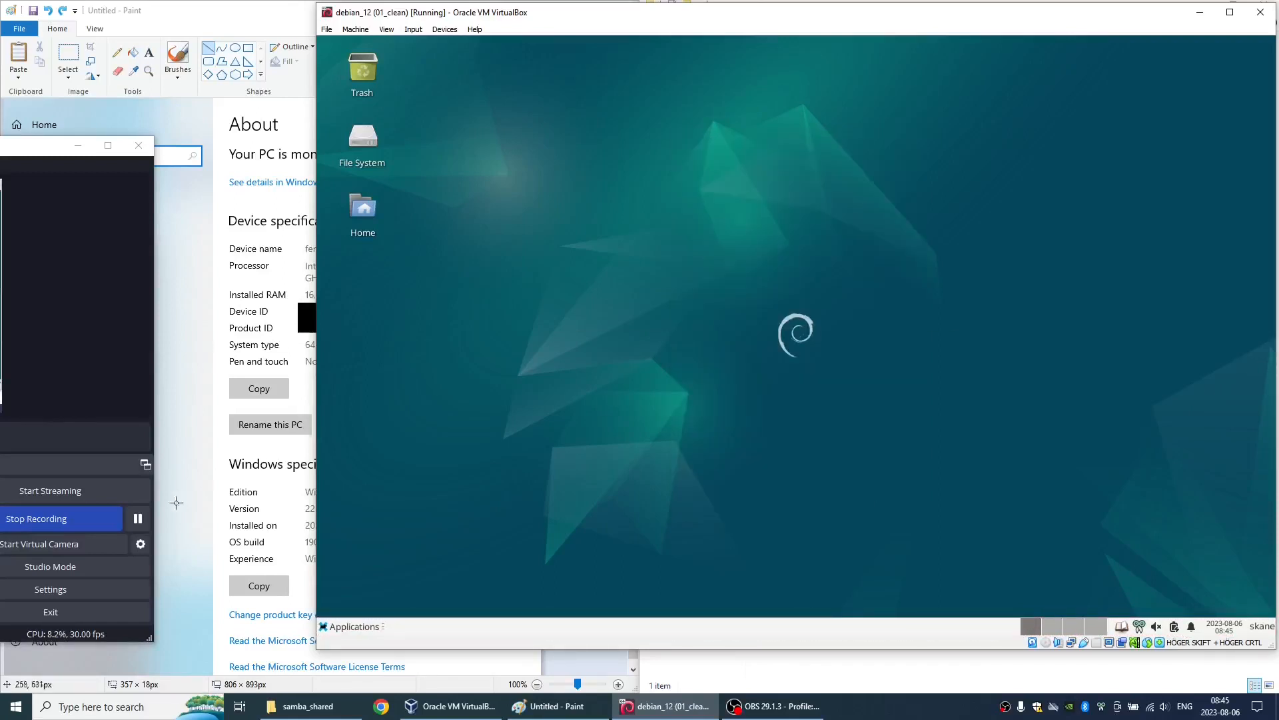
pyautogui.click(137, 517)
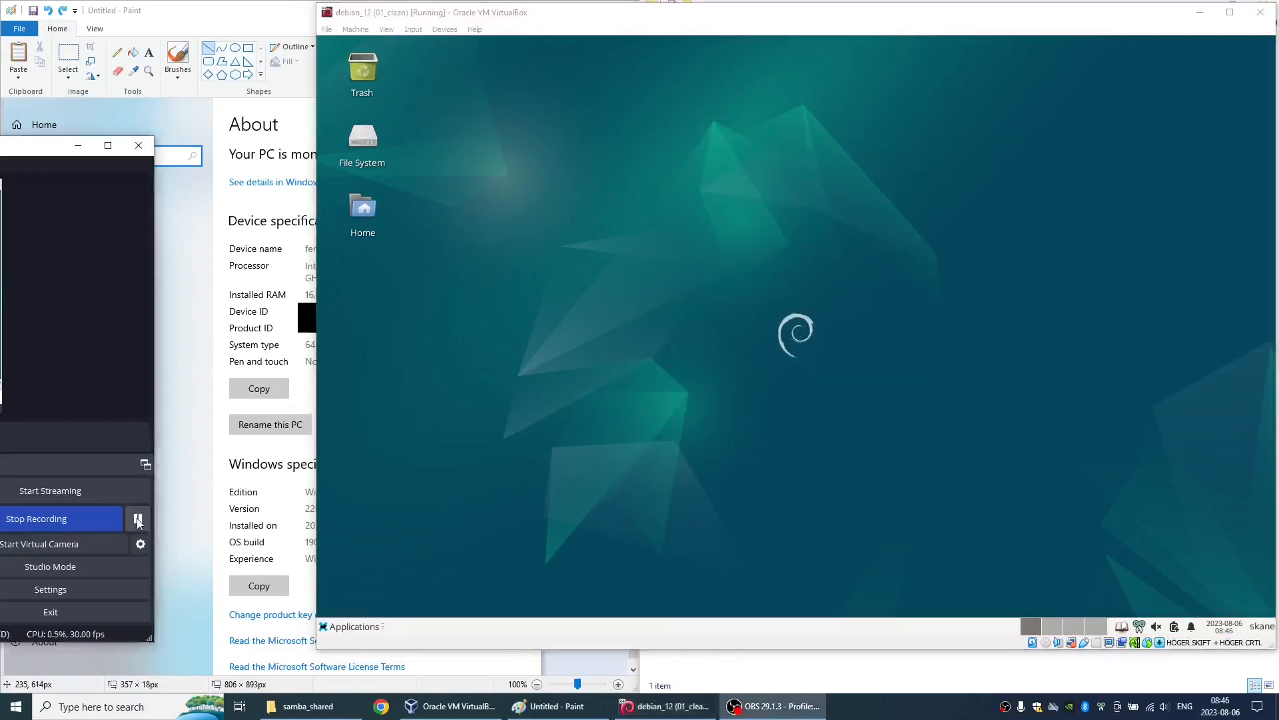
# - Shut down the Debian virtual machine and close the samba_shared folder window on the Windows host
pyautogui.click(347, 626)
pyautogui.click(374, 598)
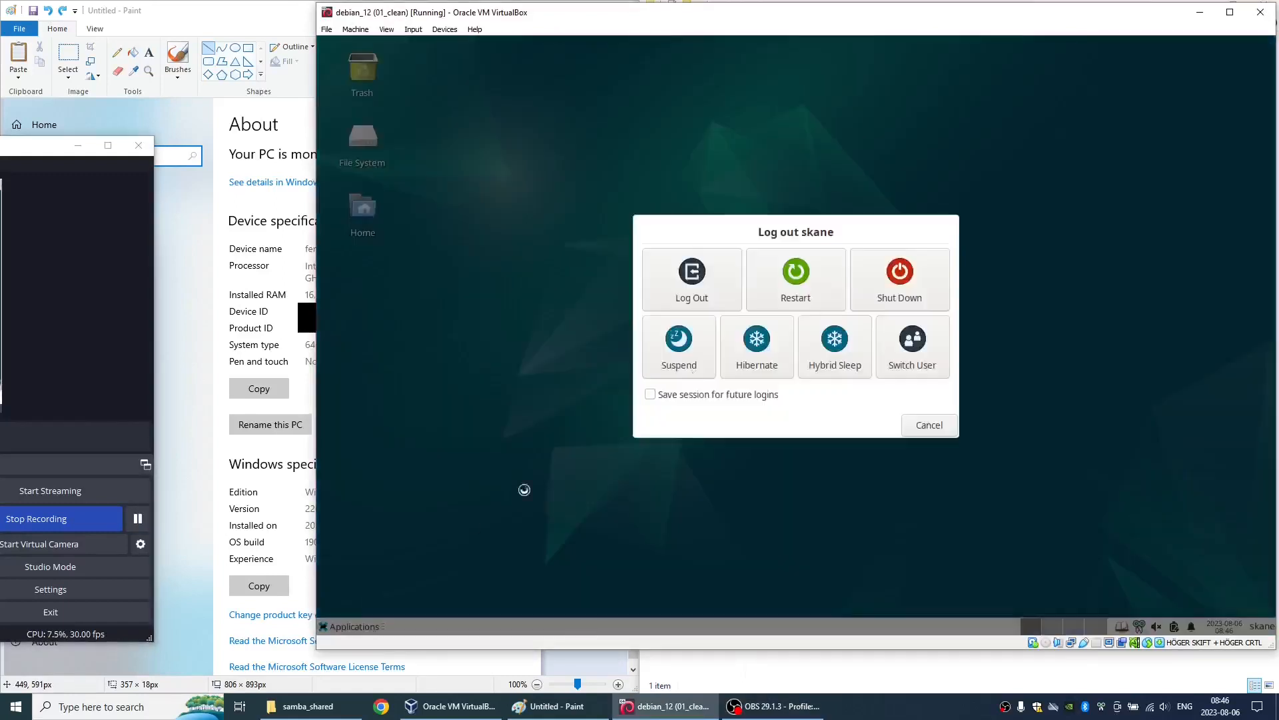
pyautogui.click(890, 283)
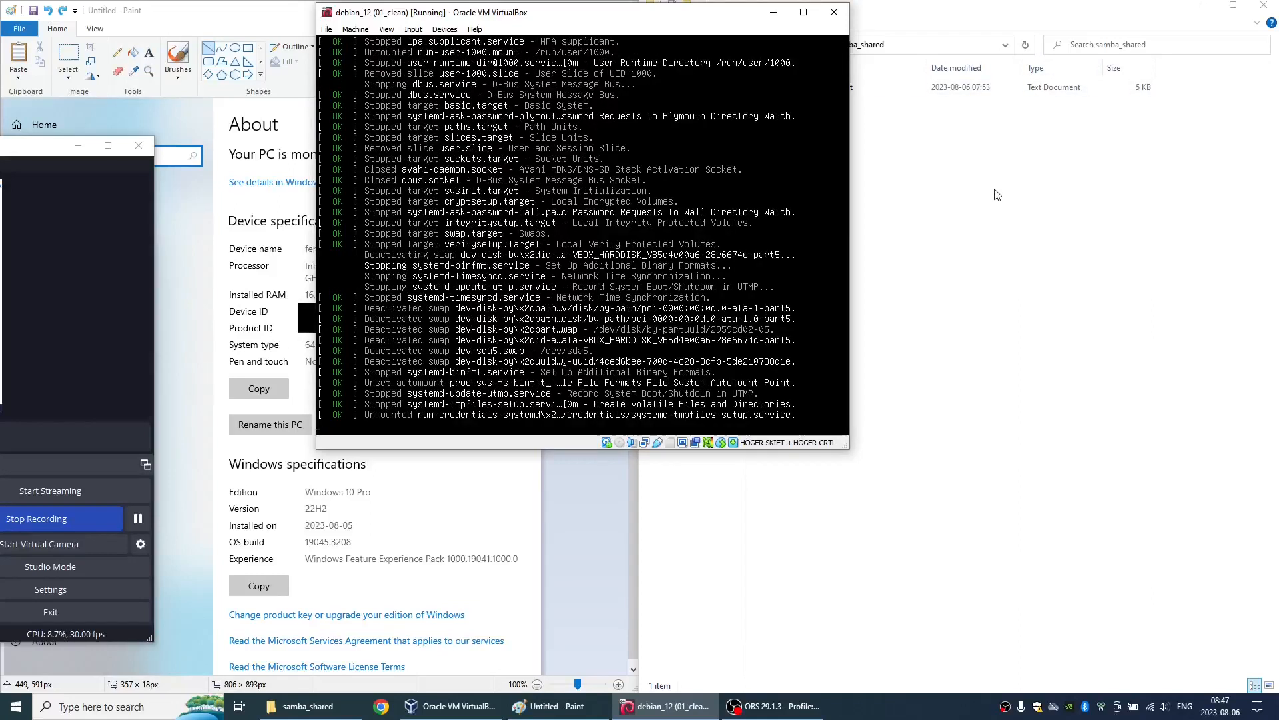
pyautogui.click(1262, 9)
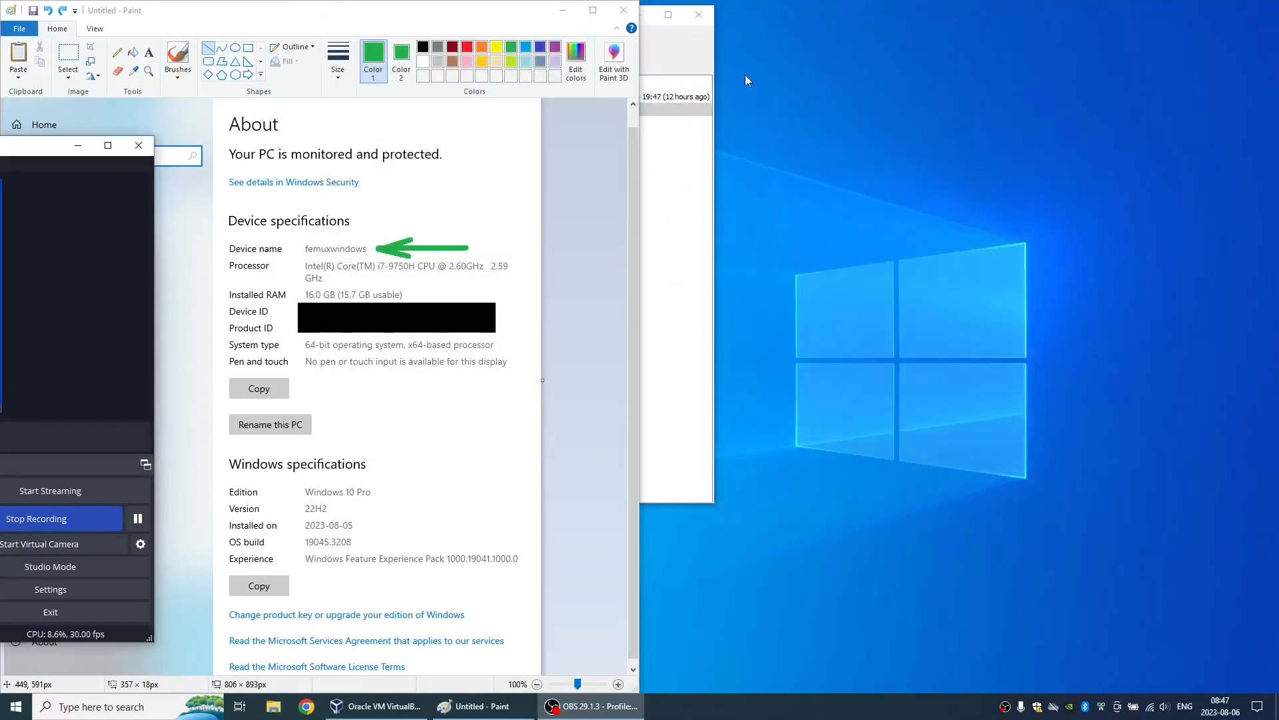
# - Take a snapshot of the debian_12 machine's current state in VirtualBox Manager, named 02_software_installed
pyautogui.click(507, 13)
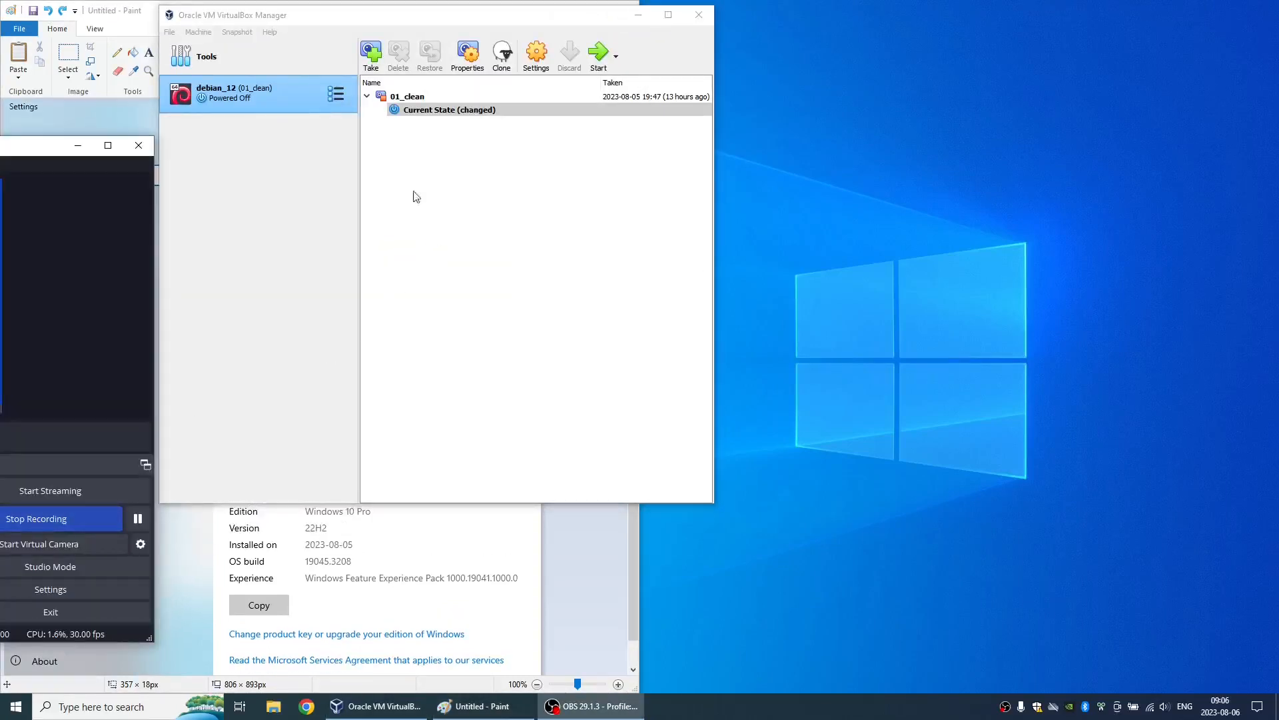
pyautogui.click(371, 54)
pyautogui.click(355, 185)
pyautogui.tripleClick(355, 184)
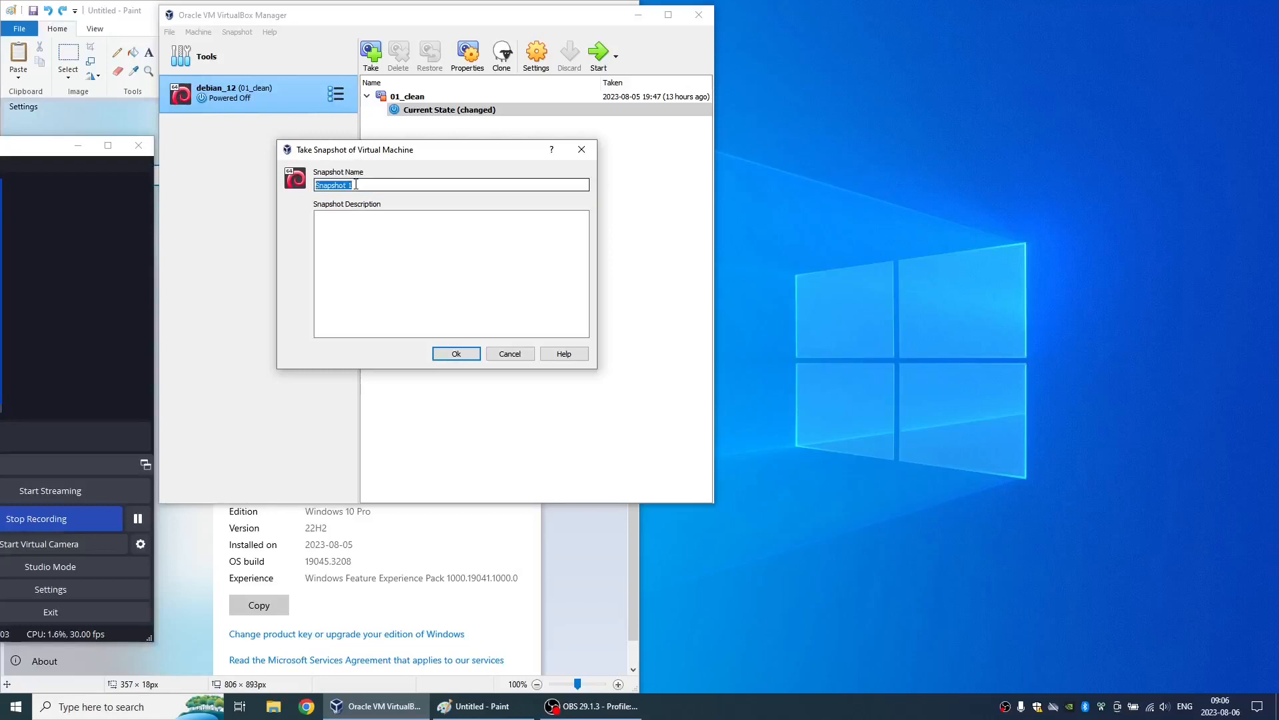
pyautogui.write('02')
pyautogui.write('are_installed')
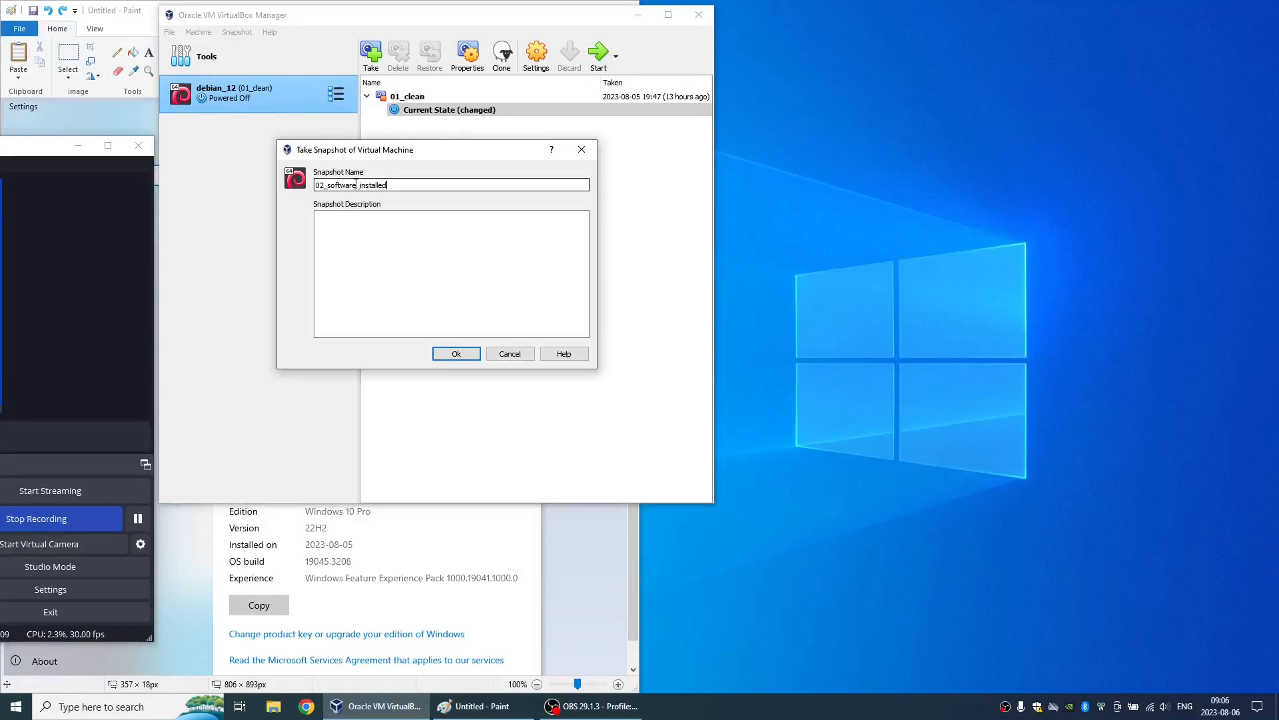
pyautogui.click(453, 358)
pyautogui.click(57, 519)
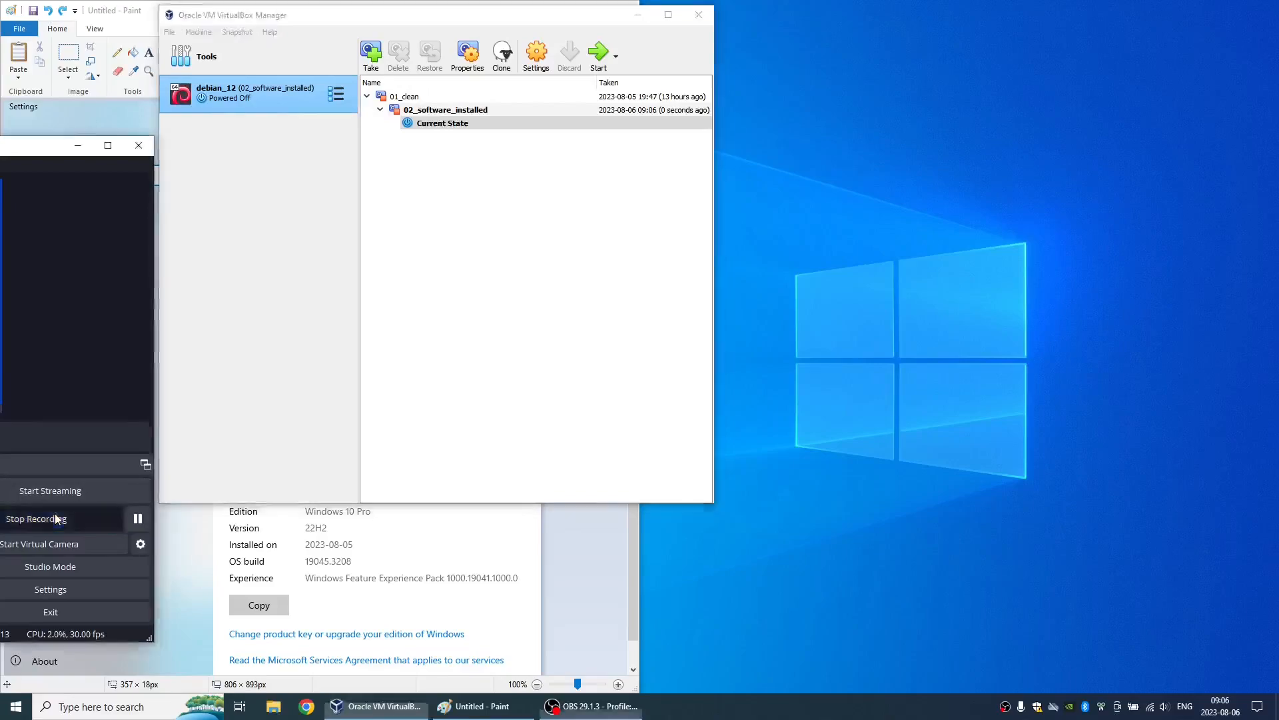